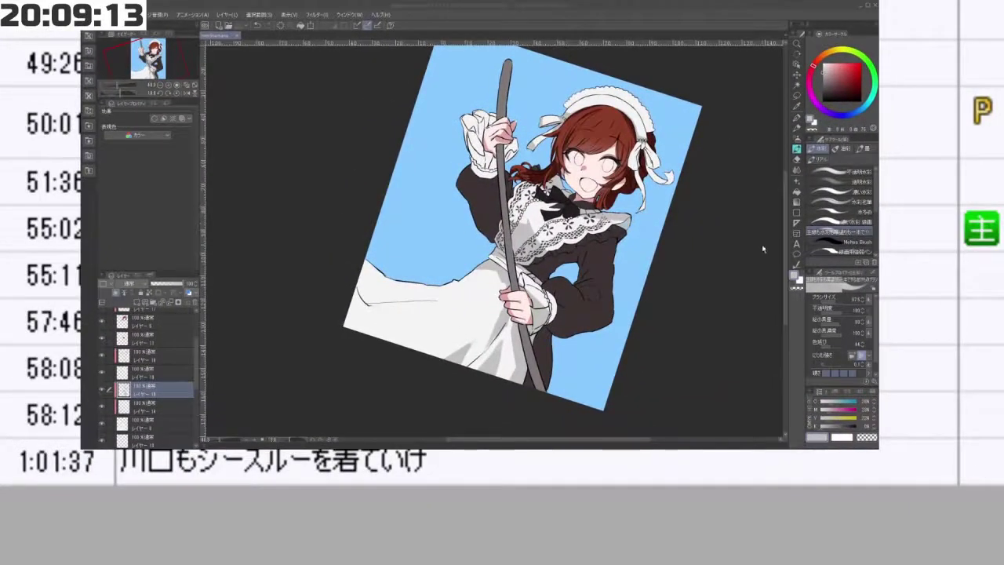
- Shade the maid headband in light grey beside the large bow, using a smaller brush, and undo the last stroke
{"action": "scroll", "coordinate": [699, 243], "scroll_direction": "up", "scroll_amount": 3}
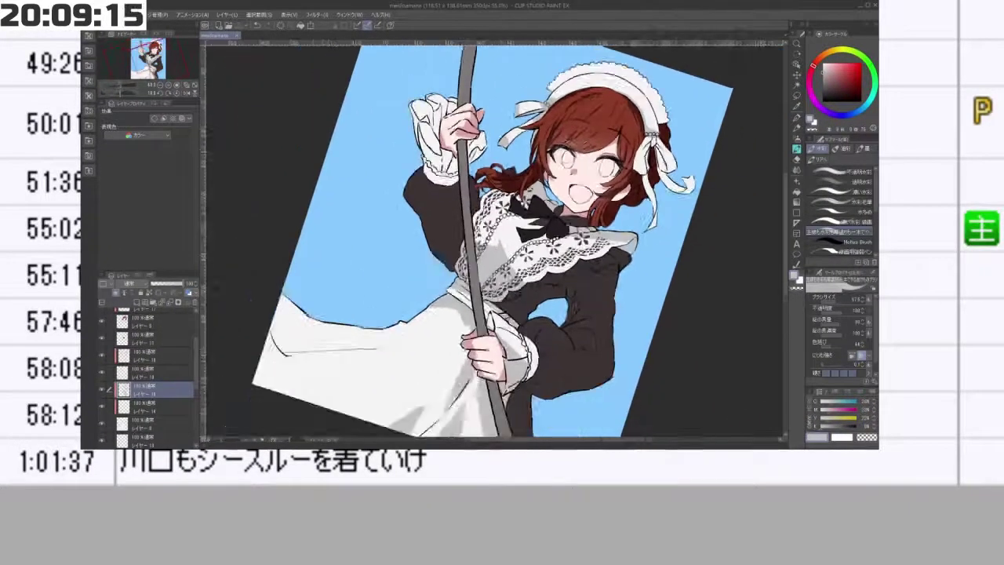
{"action": "scroll", "coordinate": [645, 210], "scroll_direction": "down", "scroll_amount": 1}
{"action": "scroll", "coordinate": [523, 141], "scroll_direction": "up", "scroll_amount": 3}
{"action": "scroll", "coordinate": [523, 141], "scroll_direction": "down", "scroll_amount": 1}
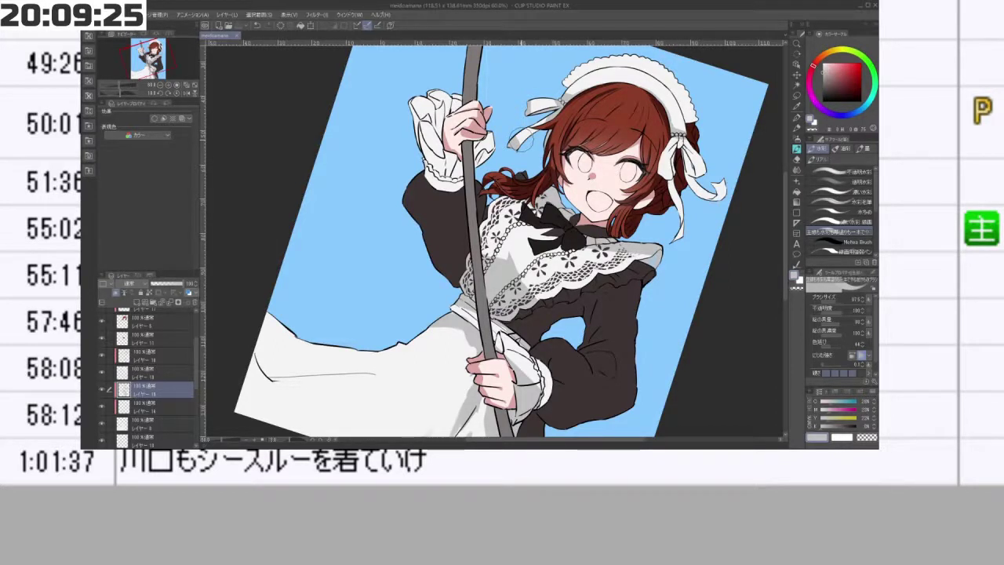
{"action": "left_click_drag", "start_coordinate": [707, 195], "coordinate": [696, 161]}
{"action": "left_click_drag", "start_coordinate": [634, 305], "coordinate": [676, 200]}
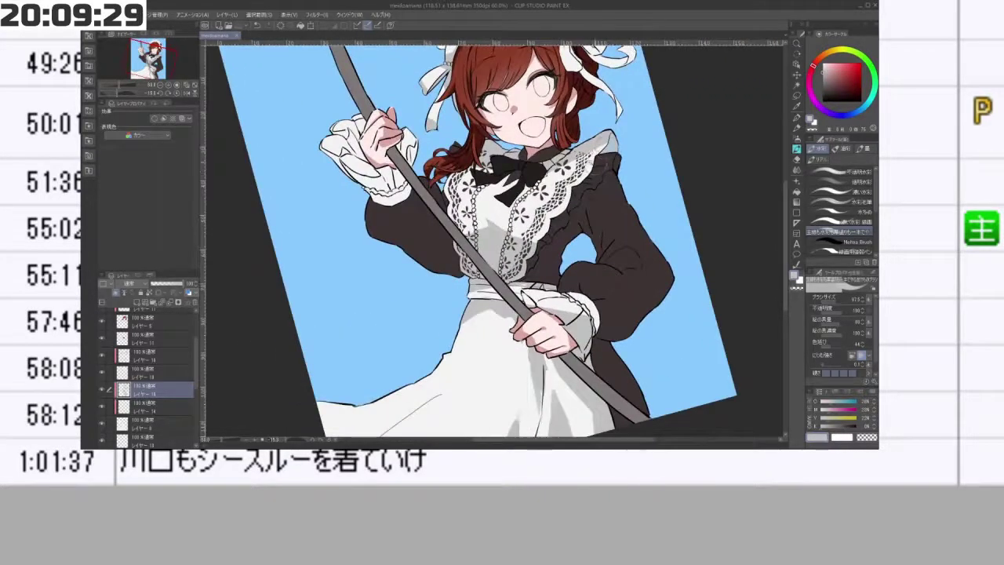
{"action": "left_click_drag", "start_coordinate": [613, 223], "coordinate": [546, 233]}
{"action": "mouse_move", "coordinate": [533, 110]}
{"action": "left_mouse_down"}
{"action": "mouse_move", "coordinate": [604, 110]}
{"action": "mouse_move", "coordinate": [617, 180]}
{"action": "mouse_move", "coordinate": [590, 151]}
{"action": "mouse_move", "coordinate": [579, 157]}
{"action": "left_mouse_up"}
{"action": "key", "text": "ctrl+z"}
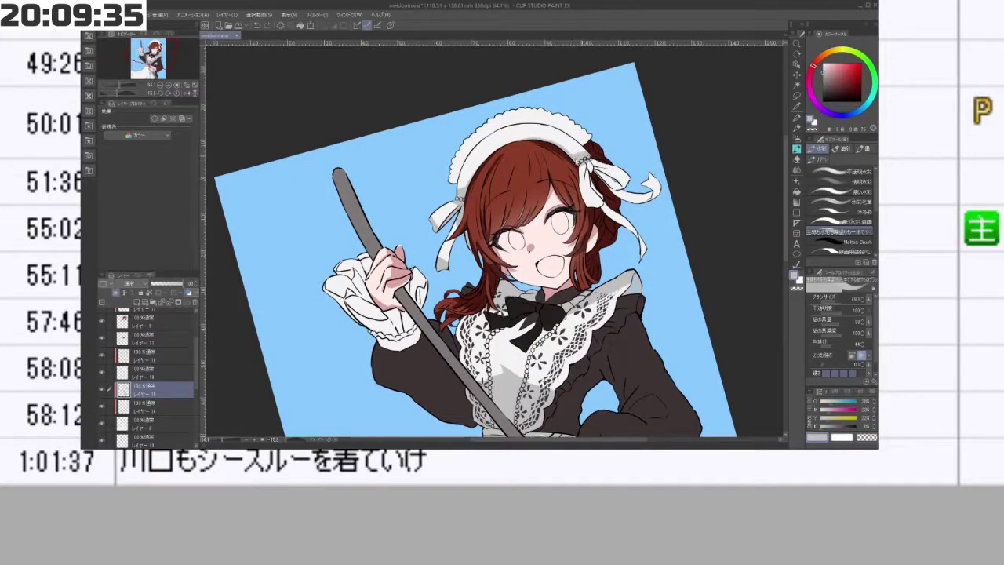
{"action": "left_click_drag", "start_coordinate": [589, 230], "coordinate": [587, 213]}
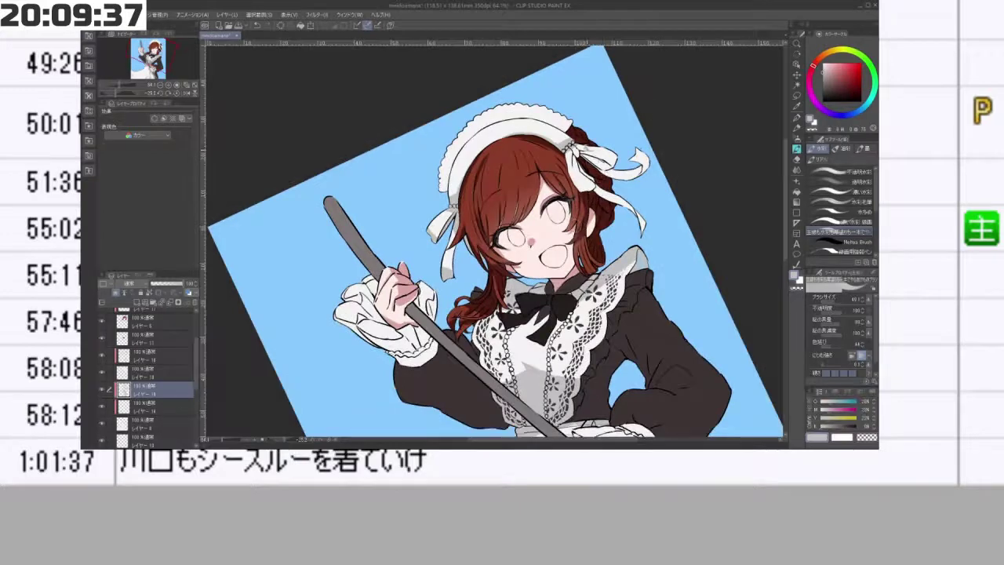
{"action": "scroll", "coordinate": [585, 152], "scroll_direction": "up", "scroll_amount": 5}
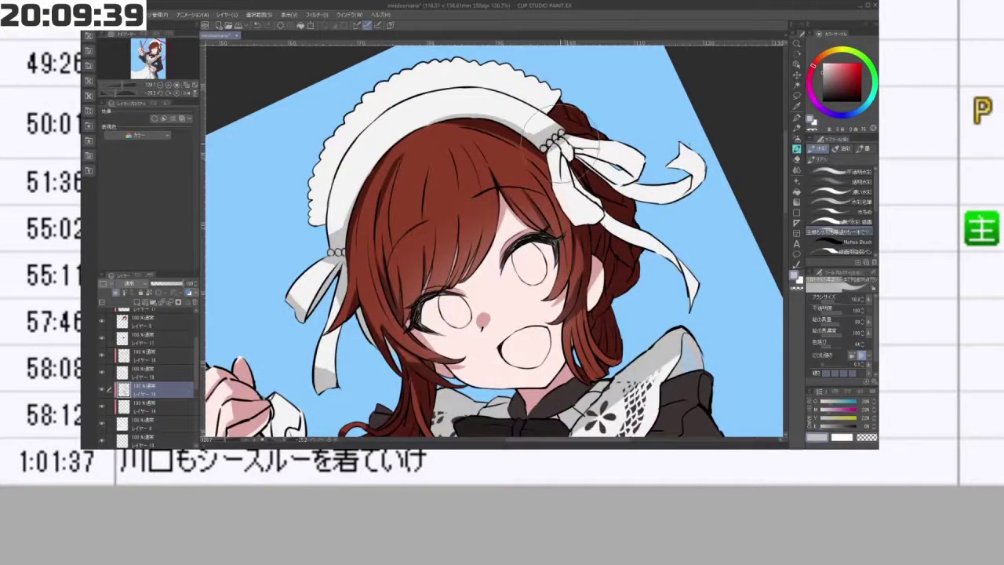
{"action": "key", "text": "ctrl+z"}
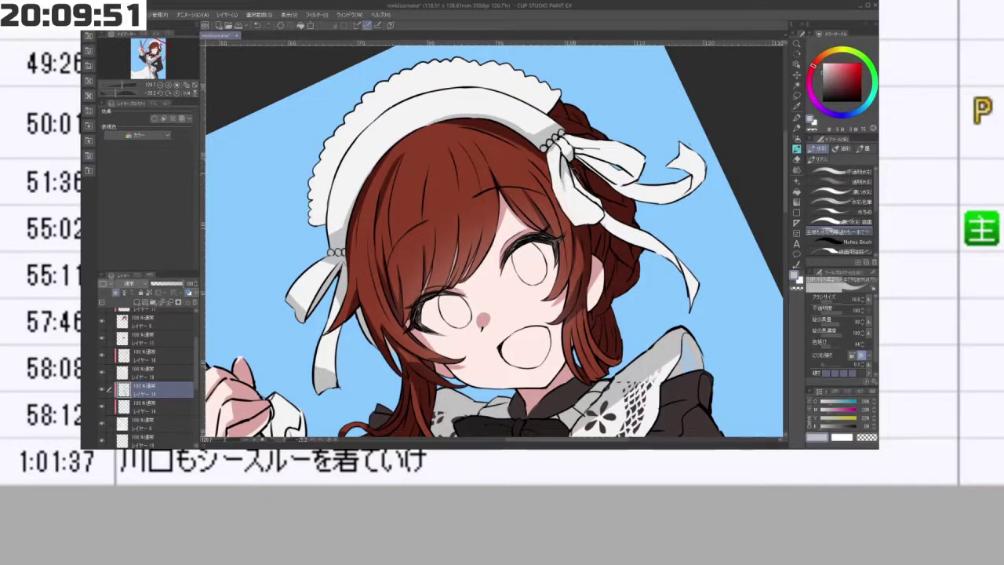
- Shade the lower ends of the headband and the ribbon hanging beside the face in light grey
{"action": "key", "text": "minus"}
{"action": "key", "text": "minus"}
{"action": "key", "text": "minus"}
{"action": "key", "text": "minus"}
{"action": "key", "text": "minus"}
{"action": "key", "text": "minus"}
{"action": "key", "text": "minus"}
{"action": "key", "text": "minus"}
{"action": "key", "text": "minus"}
{"action": "key", "text": "minus"}
{"action": "key", "text": "minus"}
{"action": "key", "text": "minus"}
{"action": "key", "text": "minus"}
{"action": "key", "text": "minus"}
{"action": "key", "text": "minus"}
{"action": "key", "text": "minus"}
{"action": "key", "text": "minus"}
{"action": "key", "text": "minus"}
{"action": "key", "text": "minus"}
{"action": "key", "text": "minus"}
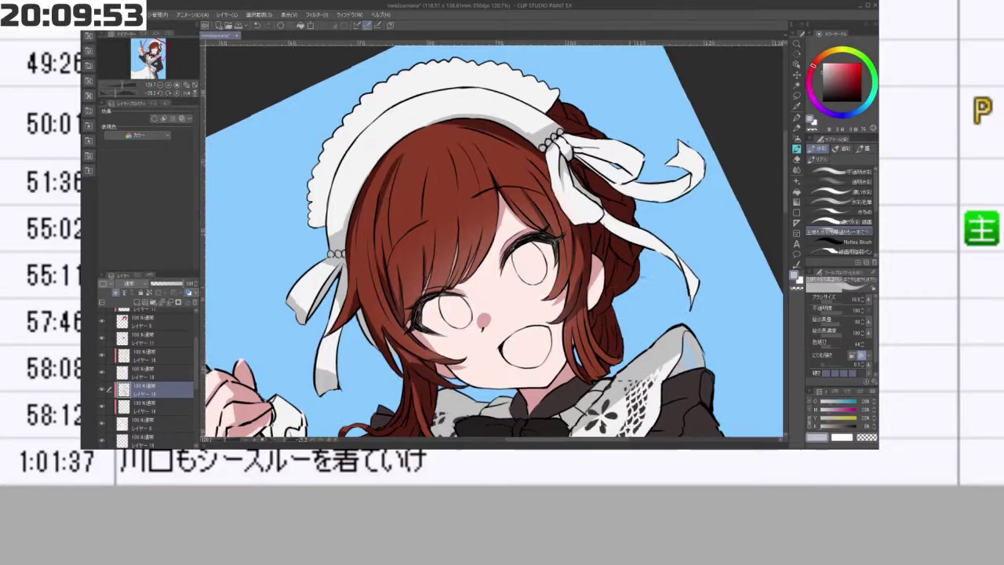
{"action": "key", "text": "minus"}
{"action": "key", "text": "minus"}
{"action": "key", "text": "minus"}
{"action": "key", "text": "minus"}
{"action": "key", "text": "minus"}
{"action": "key", "text": "minus"}
{"action": "key", "text": "minus"}
{"action": "key", "text": "minus"}
{"action": "key", "text": "minus"}
{"action": "key", "text": "minus"}
{"action": "key", "text": "minus"}
{"action": "key", "text": "minus"}
{"action": "key", "text": "minus"}
{"action": "key", "text": "minus"}
{"action": "key", "text": "minus"}
{"action": "key", "text": "minus"}
{"action": "key", "text": "minus"}
{"action": "key", "text": "minus"}
{"action": "key", "text": "minus"}
{"action": "key", "text": "minus"}
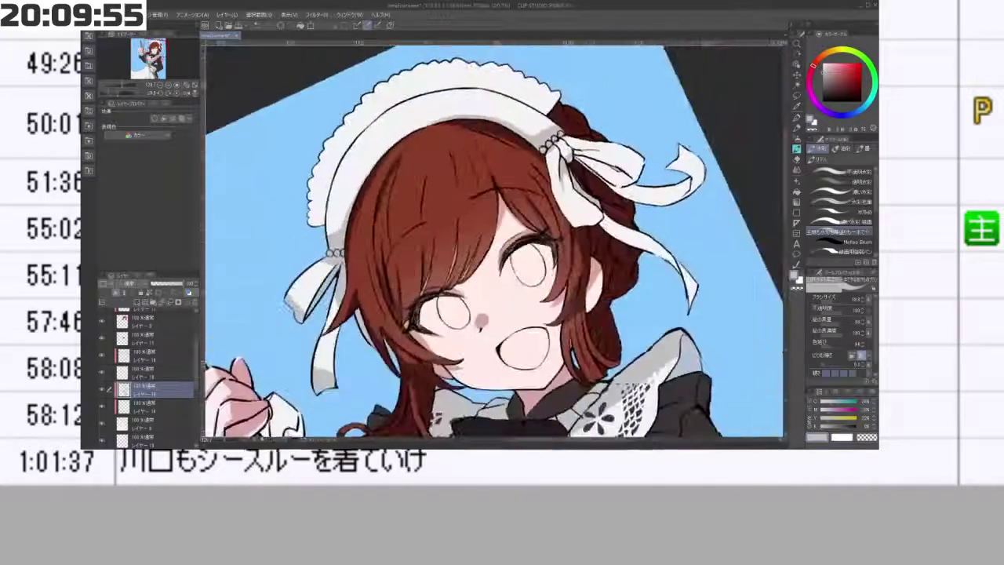
{"action": "key", "text": "asciicircum"}
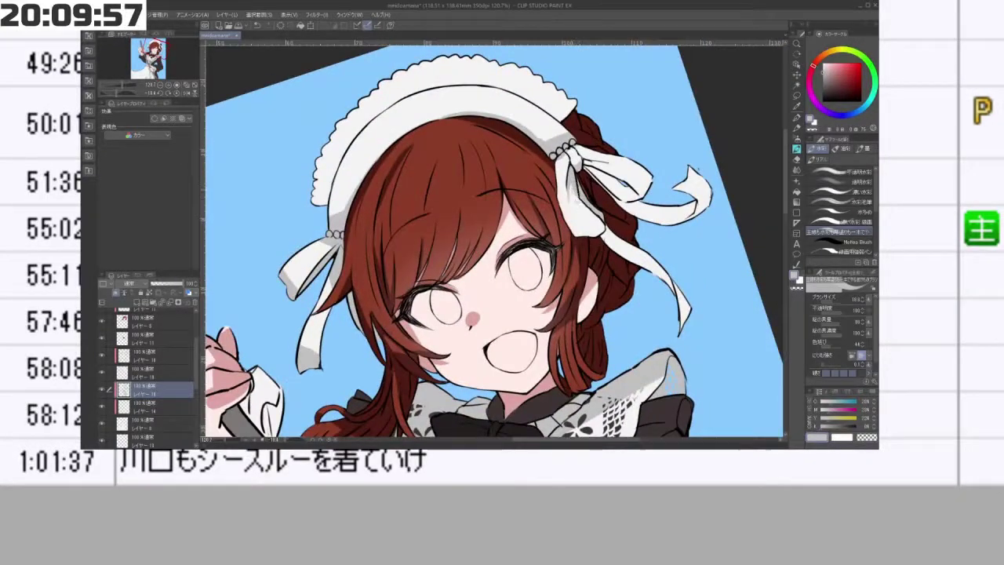
{"action": "left_click_drag", "start_coordinate": [636, 273], "coordinate": [608, 236]}
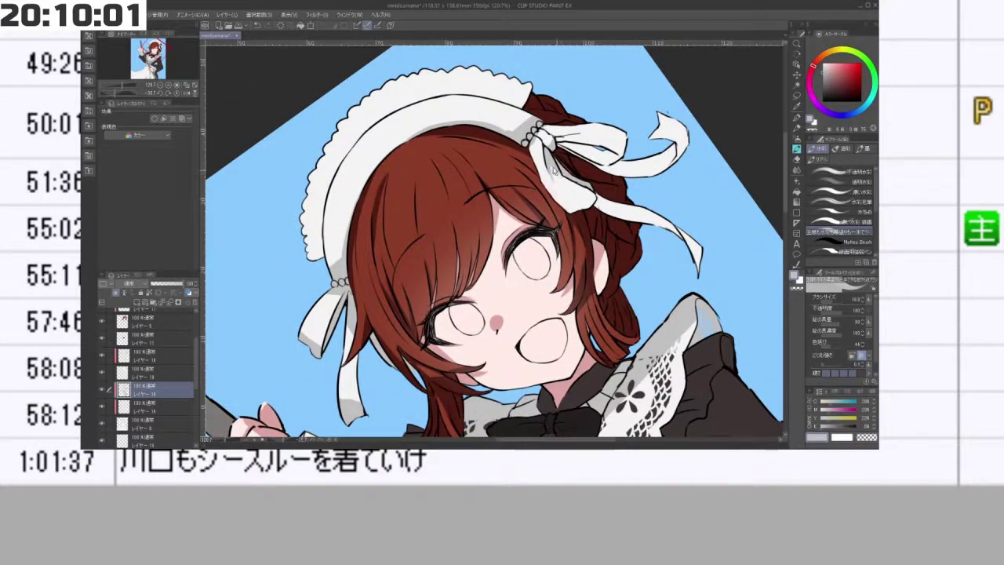
{"action": "key", "text": "asciicircum"}
{"action": "key", "text": "asciicircum"}
{"action": "key", "text": "asciicircum"}
{"action": "key", "text": "asciicircum"}
{"action": "key", "text": "asciicircum"}
{"action": "key", "text": "asciicircum"}
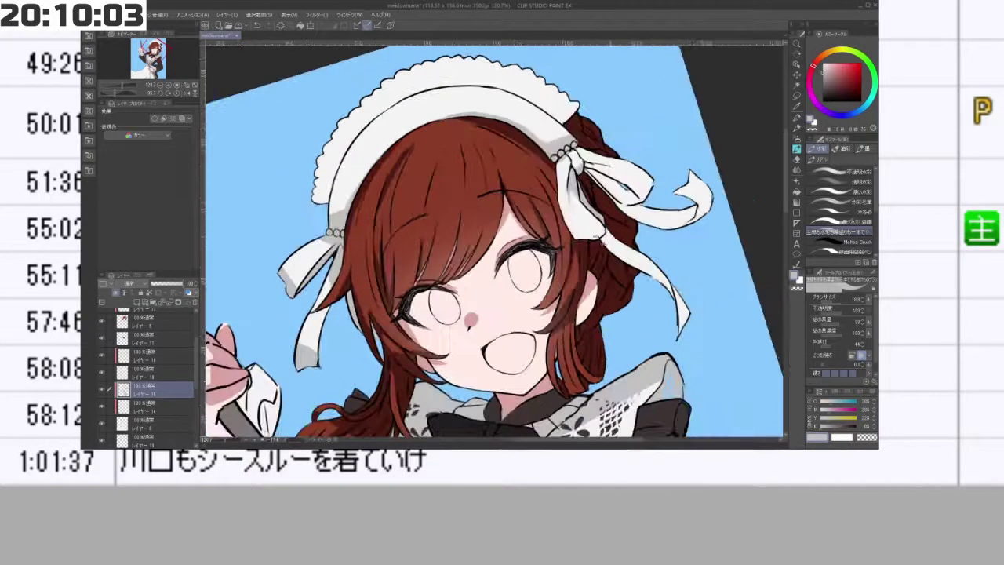
- Paint grey shadows along the long trailing ribbon tails of the large bow and undo the last stroke
{"action": "scroll", "coordinate": [586, 216], "scroll_direction": "down", "scroll_amount": 4}
{"action": "left_click_drag", "start_coordinate": [589, 305], "coordinate": [563, 252]}
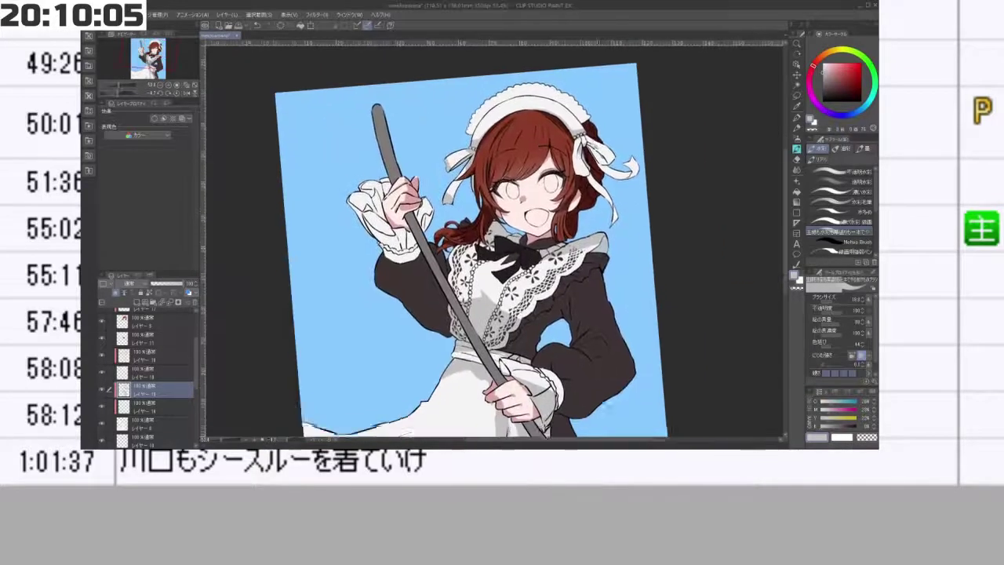
{"action": "scroll", "coordinate": [542, 314], "scroll_direction": "up", "scroll_amount": 4}
{"action": "left_click_drag", "start_coordinate": [553, 373], "coordinate": [575, 393]}
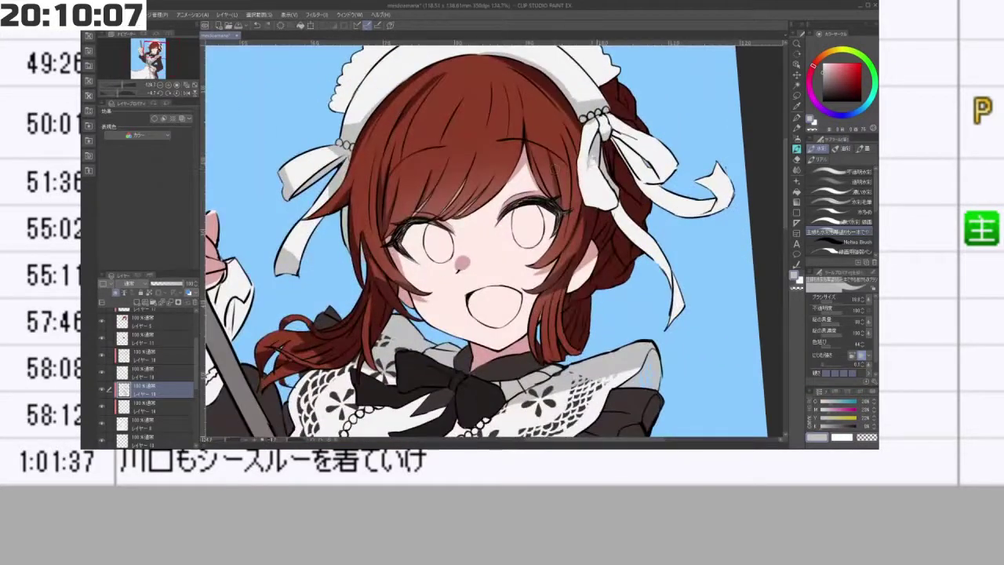
{"action": "scroll", "coordinate": [643, 140], "scroll_direction": "down", "scroll_amount": 4}
{"action": "left_click_drag", "start_coordinate": [643, 140], "coordinate": [597, 151]}
{"action": "mouse_move", "coordinate": [629, 197]}
{"action": "left_mouse_down"}
{"action": "mouse_move", "coordinate": [607, 156]}
{"action": "mouse_move", "coordinate": [620, 218]}
{"action": "left_mouse_up"}
{"action": "scroll", "coordinate": [606, 156], "scroll_direction": "up", "scroll_amount": 4}
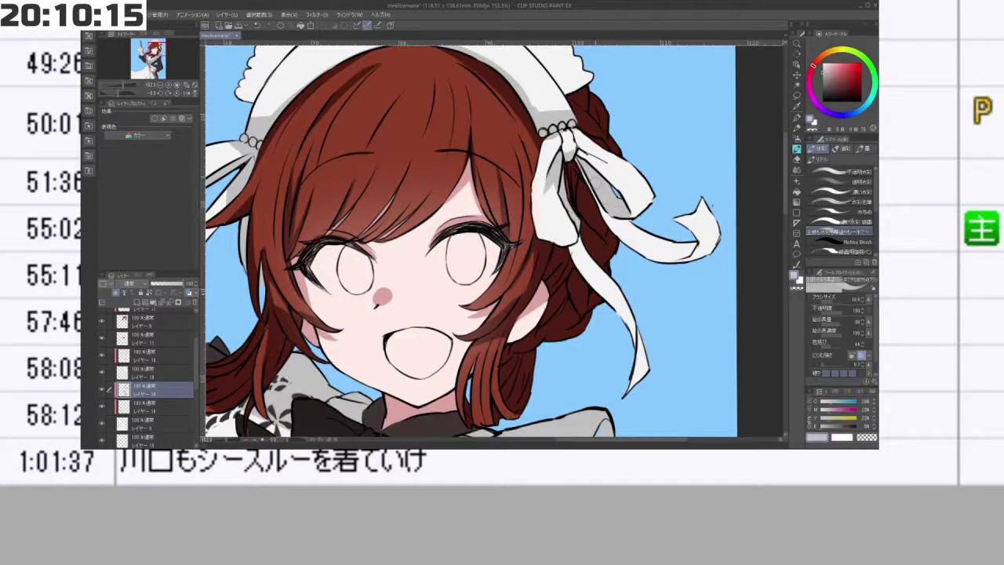
{"action": "mouse_move", "coordinate": [596, 182]}
{"action": "left_mouse_down"}
{"action": "mouse_move", "coordinate": [628, 246]}
{"action": "mouse_move", "coordinate": [633, 227]}
{"action": "mouse_move", "coordinate": [628, 247]}
{"action": "mouse_move", "coordinate": [575, 251]}
{"action": "mouse_move", "coordinate": [575, 273]}
{"action": "mouse_move", "coordinate": [590, 279]}
{"action": "left_mouse_up"}
{"action": "key", "text": "ctrl+z"}
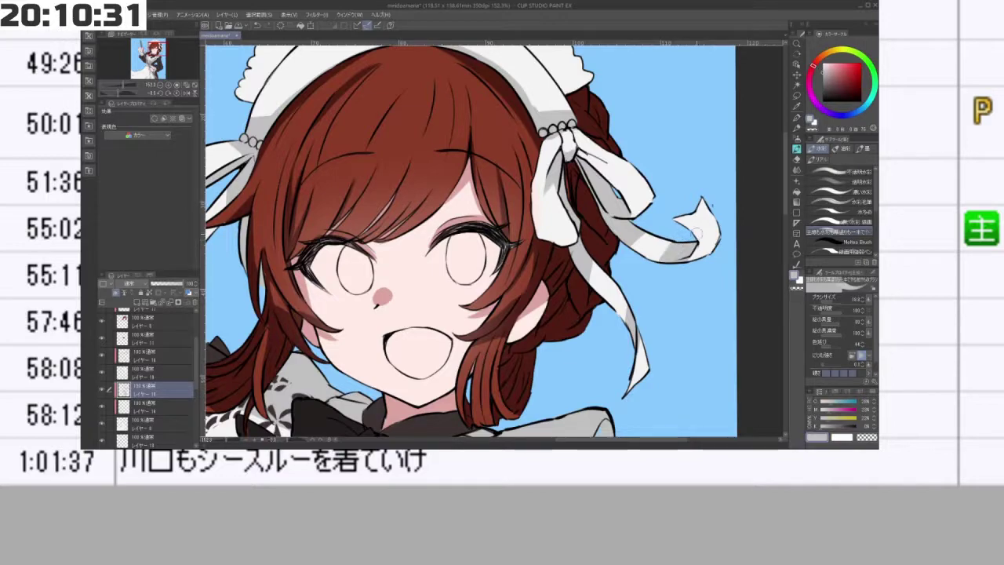
- Shade the outer loop of the large bow near its knot, replacing one unsatisfactory stroke
{"action": "scroll", "coordinate": [651, 238], "scroll_direction": "down", "scroll_amount": 3}
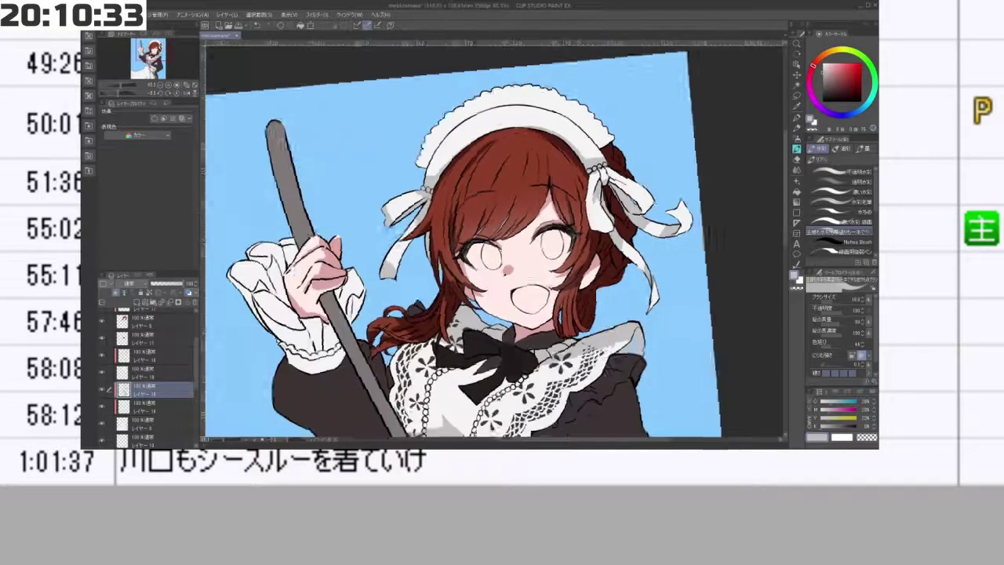
{"action": "left_click_drag", "start_coordinate": [714, 237], "coordinate": [408, 63]}
{"action": "scroll", "coordinate": [387, 163], "scroll_direction": "up", "scroll_amount": 3}
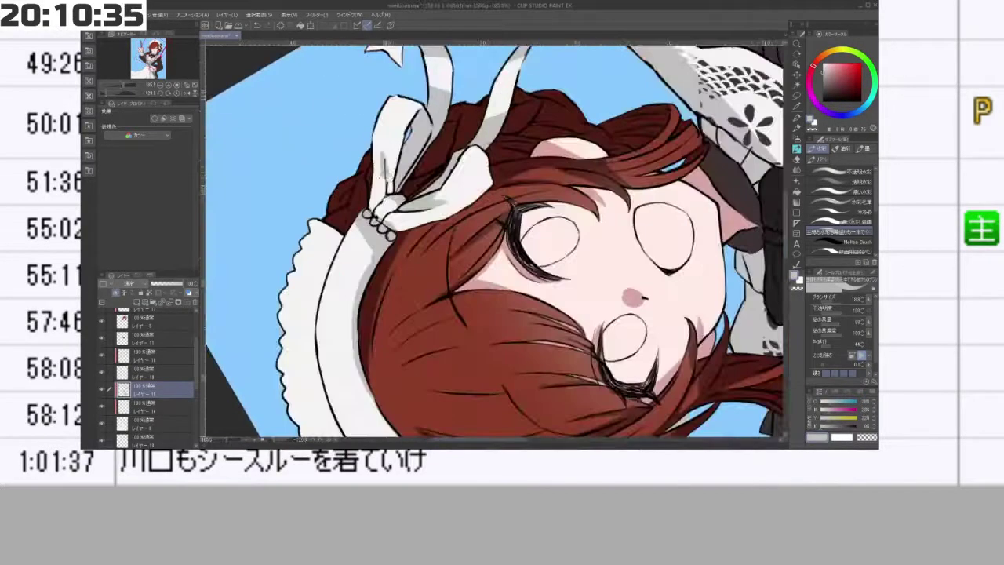
{"action": "mouse_move", "coordinate": [388, 160]}
{"action": "left_mouse_down"}
{"action": "mouse_move", "coordinate": [390, 187]}
{"action": "mouse_move", "coordinate": [391, 152]}
{"action": "left_mouse_up"}
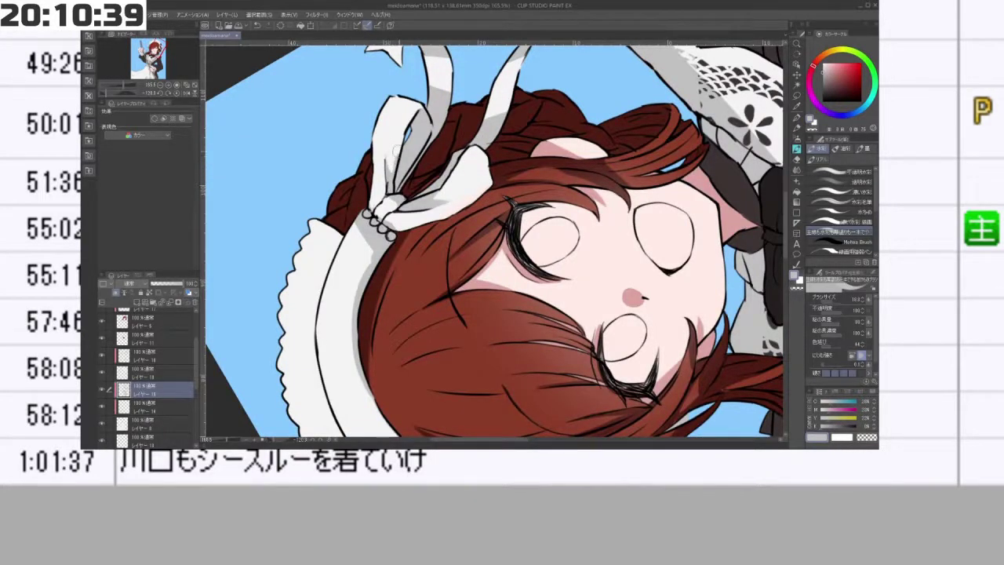
{"action": "key", "text": "ctrl+z"}
{"action": "left_click_drag", "start_coordinate": [389, 151], "coordinate": [390, 168]}
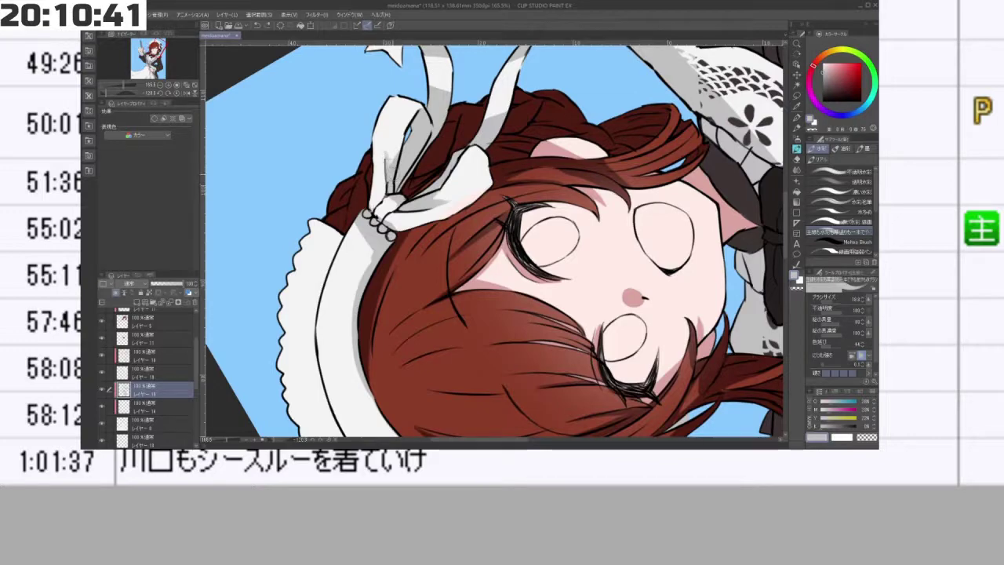
- Paint grey shadow along the outer edge of the large bow's inner loop that hangs over the hair
{"action": "left_click_drag", "start_coordinate": [384, 212], "coordinate": [487, 207]}
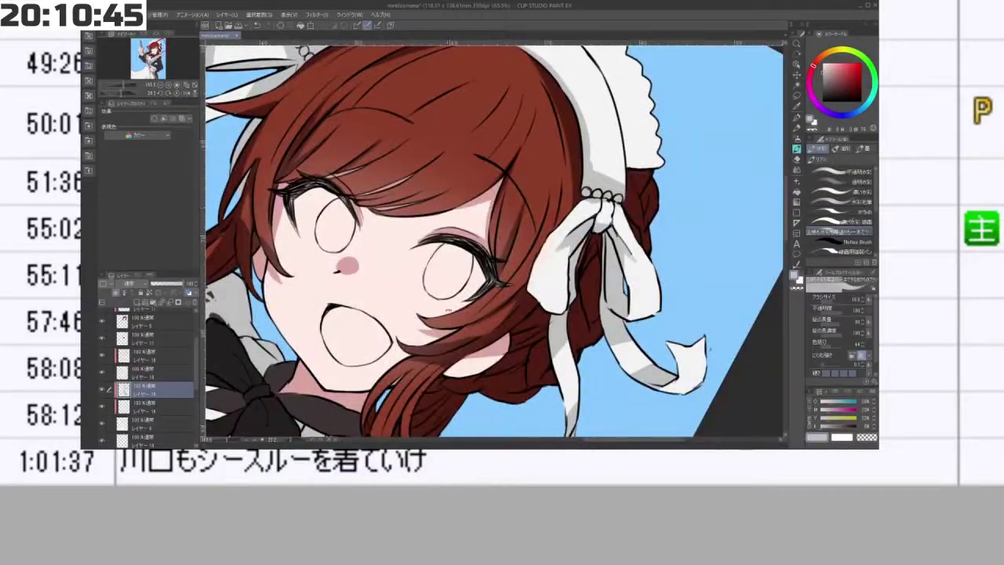
{"action": "left_click_drag", "start_coordinate": [449, 310], "coordinate": [490, 324]}
{"action": "scroll", "coordinate": [575, 222], "scroll_direction": "down", "scroll_amount": 2}
{"action": "left_click_drag", "start_coordinate": [575, 221], "coordinate": [581, 187]}
{"action": "scroll", "coordinate": [578, 192], "scroll_direction": "up", "scroll_amount": 3}
{"action": "mouse_move", "coordinate": [560, 238]}
{"action": "left_mouse_down"}
{"action": "mouse_move", "coordinate": [590, 239]}
{"action": "mouse_move", "coordinate": [581, 240]}
{"action": "left_mouse_up"}
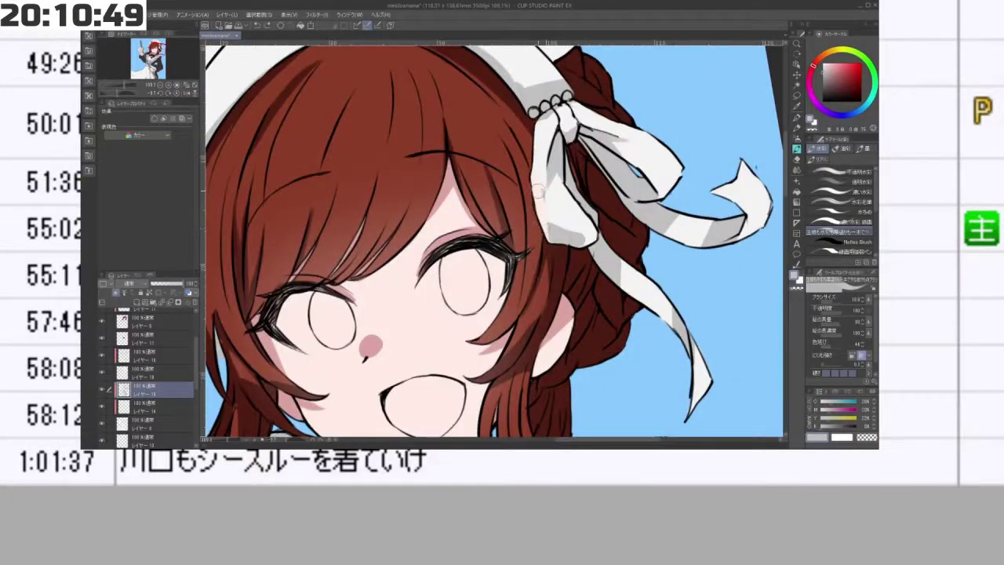
{"action": "left_click_drag", "start_coordinate": [538, 190], "coordinate": [549, 223]}
{"action": "left_click_drag", "start_coordinate": [541, 179], "coordinate": [560, 238]}
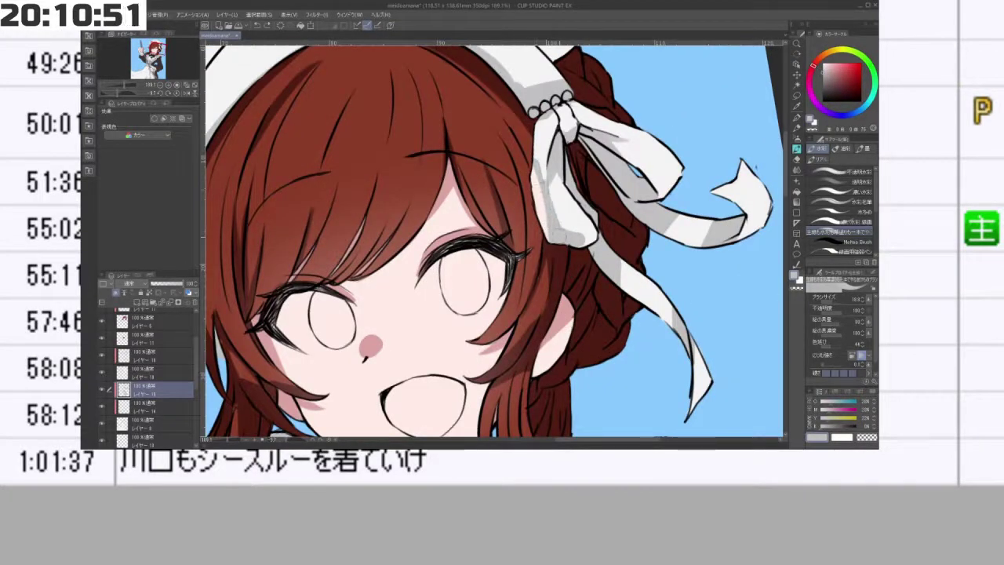
- Cover the unpainted outer edge of the bow's hanging inner loop on the layer directly above the shading layer
{"action": "left_click", "coordinate": [102, 373]}
{"action": "left_click", "coordinate": [102, 372]}
{"action": "left_click", "coordinate": [154, 368]}
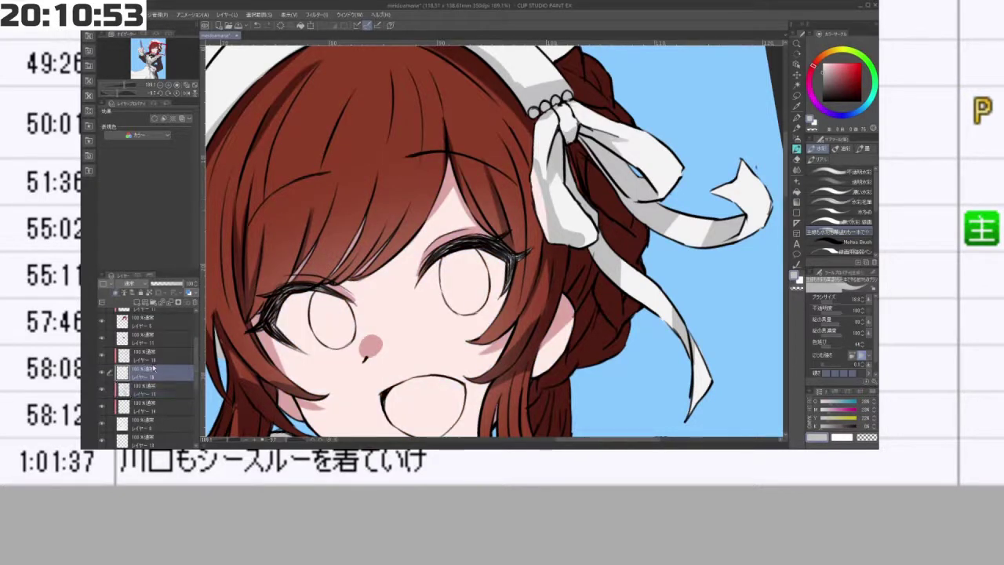
{"action": "mouse_move", "coordinate": [537, 176]}
{"action": "left_mouse_down"}
{"action": "mouse_move", "coordinate": [544, 225]}
{"action": "mouse_move", "coordinate": [565, 245]}
{"action": "left_mouse_up"}
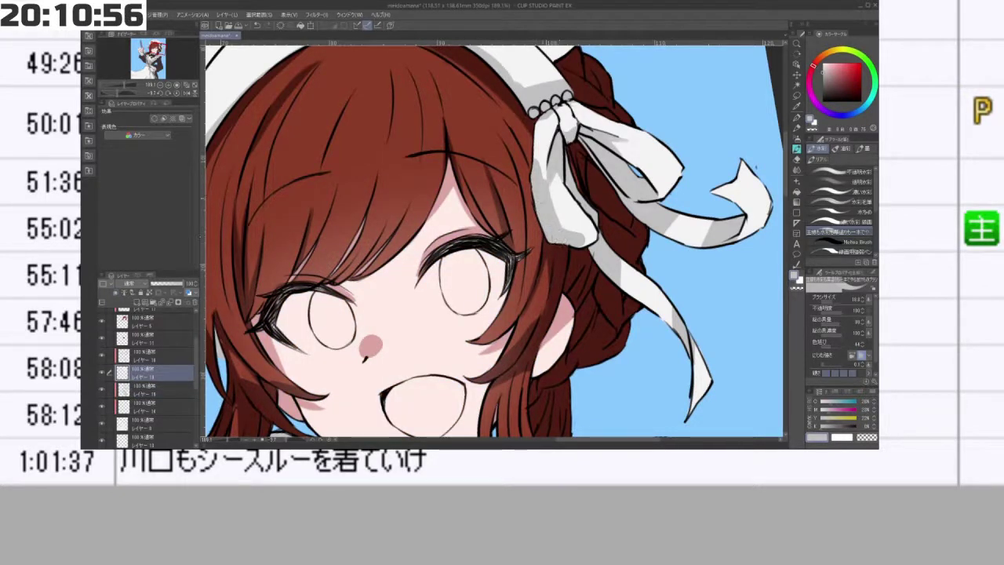
- Try further shadow strokes inside the bow's hanging inner loop on the shading layer and undo them
{"action": "left_click", "coordinate": [157, 389]}
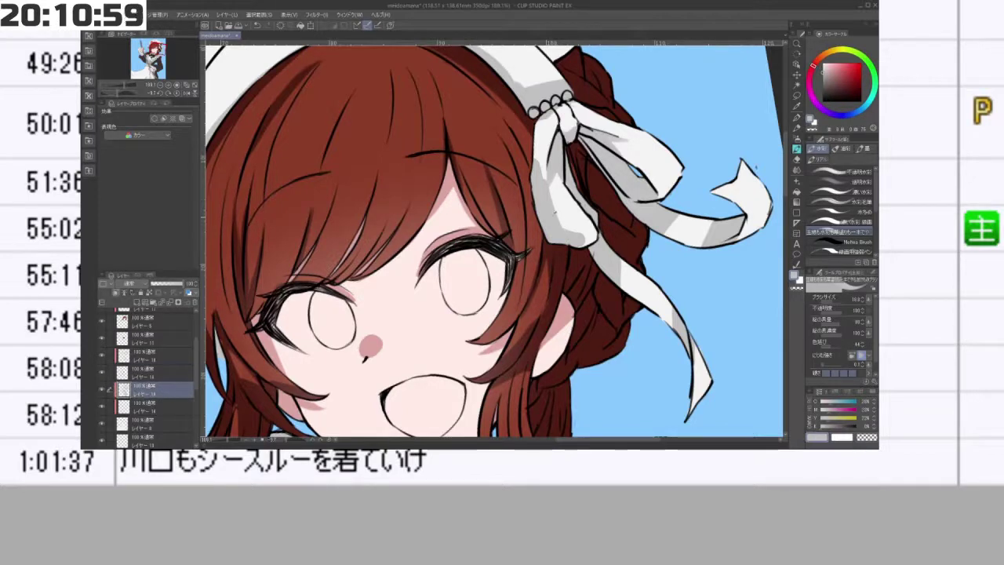
{"action": "key", "text": "ctrl+z"}
{"action": "left_click_drag", "start_coordinate": [540, 163], "coordinate": [549, 212]}
{"action": "key", "text": "ctrl+z"}
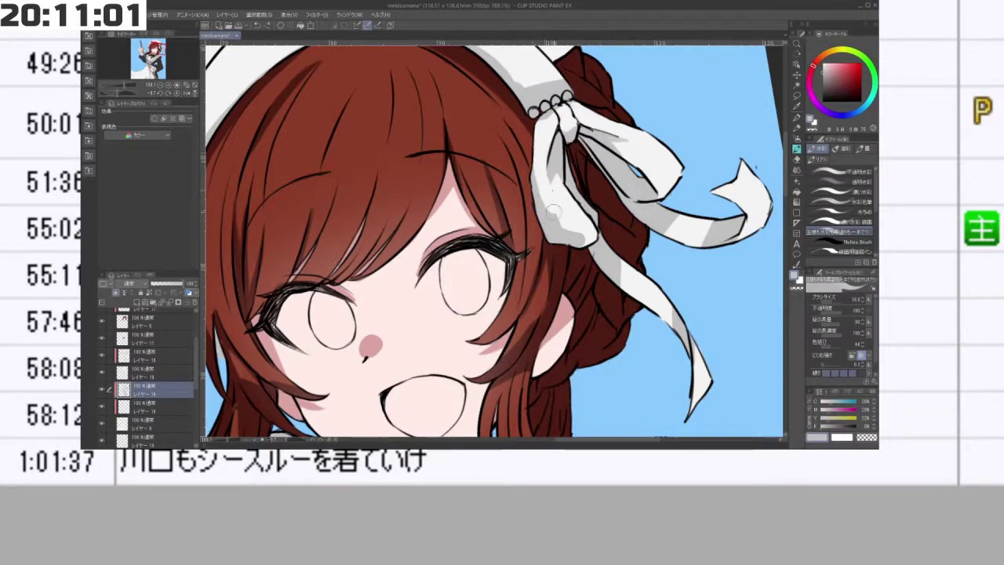
{"action": "left_click_drag", "start_coordinate": [551, 173], "coordinate": [554, 202]}
{"action": "key", "text": "ctrl+z"}
{"action": "key", "text": "ctrl+z"}
- Try painting a darker grey over the shoulder's lace frill on the layer directly below the shading layer, and check that layer's contents
{"action": "scroll", "coordinate": [554, 170], "scroll_direction": "down", "scroll_amount": 3}
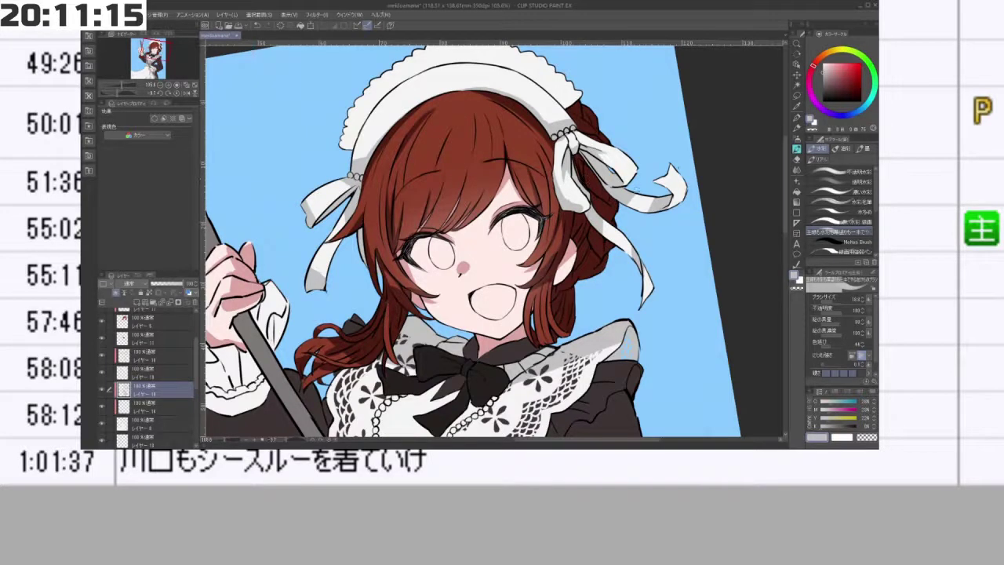
{"action": "left_click_drag", "start_coordinate": [637, 189], "coordinate": [694, 229]}
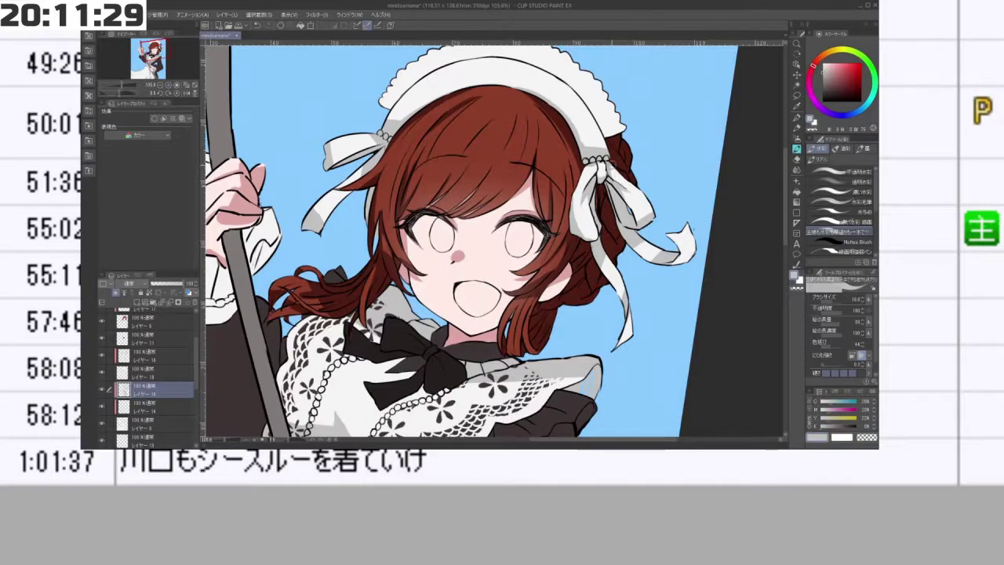
{"action": "left_click_drag", "start_coordinate": [665, 339], "coordinate": [639, 351]}
{"action": "left_click_drag", "start_coordinate": [586, 304], "coordinate": [526, 306]}
{"action": "left_click_drag", "start_coordinate": [586, 348], "coordinate": [623, 212]}
{"action": "scroll", "coordinate": [622, 210], "scroll_direction": "up", "scroll_amount": 4}
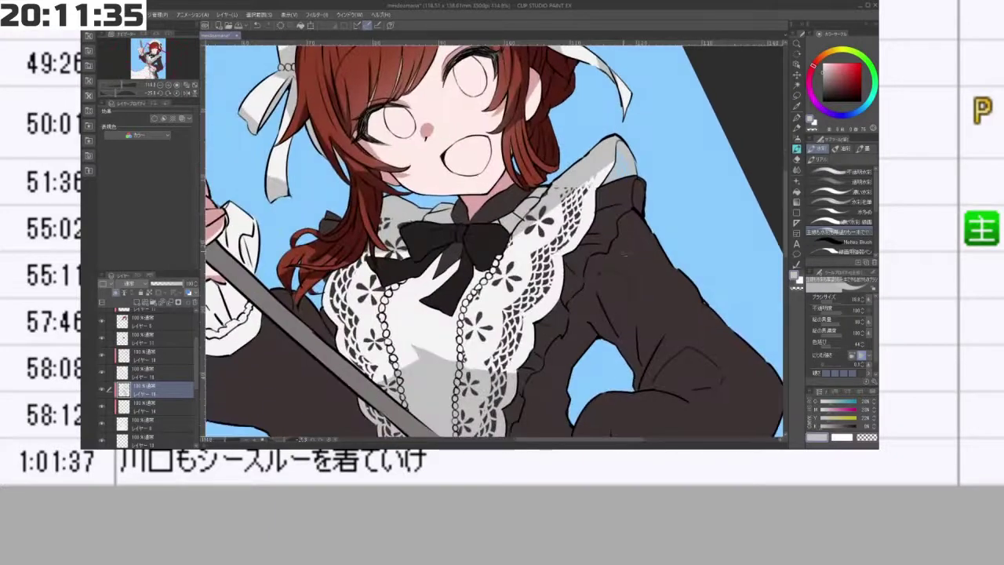
{"action": "mouse_move", "coordinate": [607, 283]}
{"action": "left_mouse_down"}
{"action": "mouse_move", "coordinate": [549, 286]}
{"action": "mouse_move", "coordinate": [621, 292]}
{"action": "left_mouse_up"}
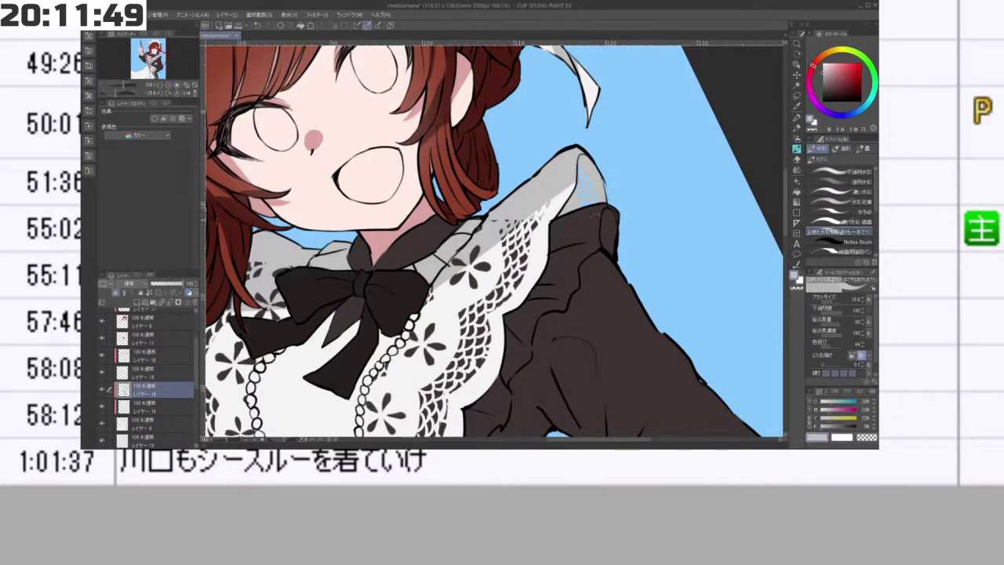
{"action": "key", "text": "alt+bracketleft"}
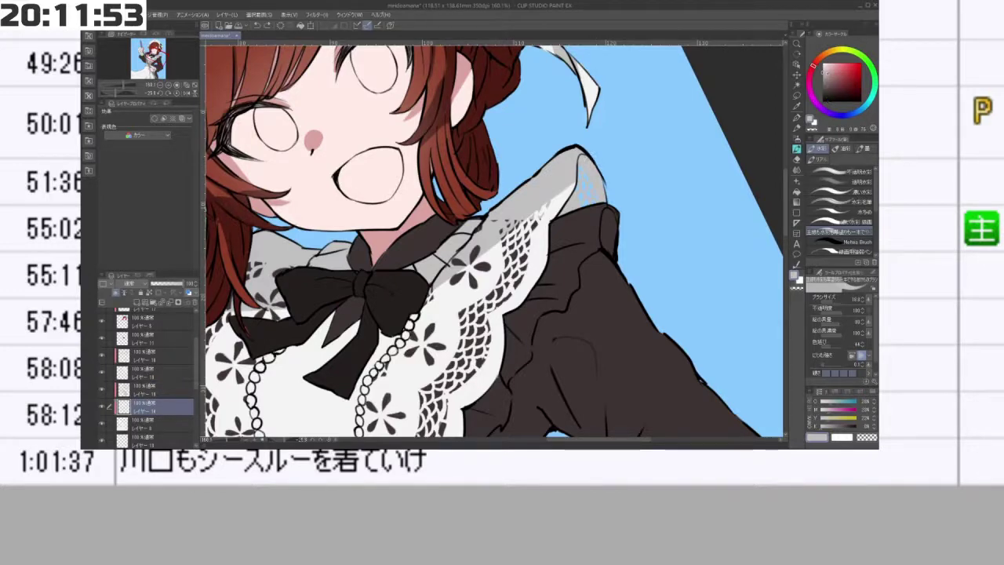
{"action": "left_click", "coordinate": [823, 80]}
{"action": "mouse_move", "coordinate": [582, 164]}
{"action": "left_mouse_down"}
{"action": "mouse_move", "coordinate": [559, 196]}
{"action": "mouse_move", "coordinate": [591, 169]}
{"action": "mouse_move", "coordinate": [551, 210]}
{"action": "left_mouse_up"}
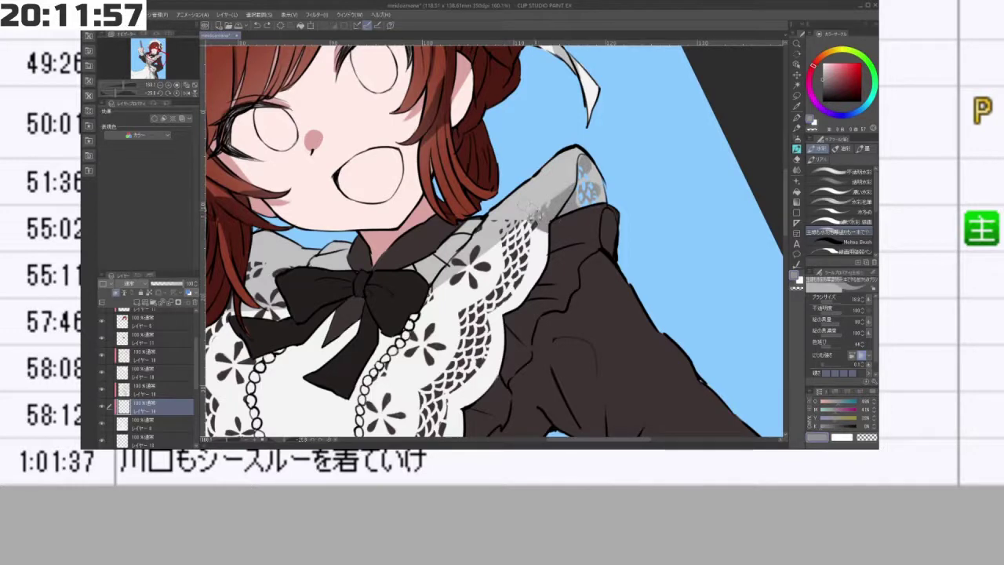
{"action": "left_click_drag", "start_coordinate": [592, 159], "coordinate": [559, 211]}
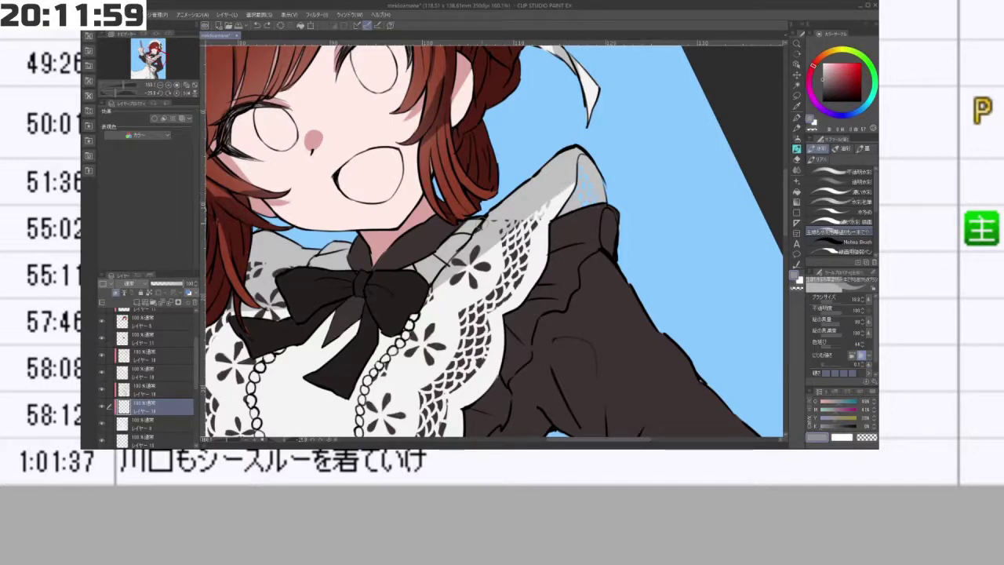
{"action": "left_click", "coordinate": [102, 406]}
{"action": "left_click", "coordinate": [102, 406]}
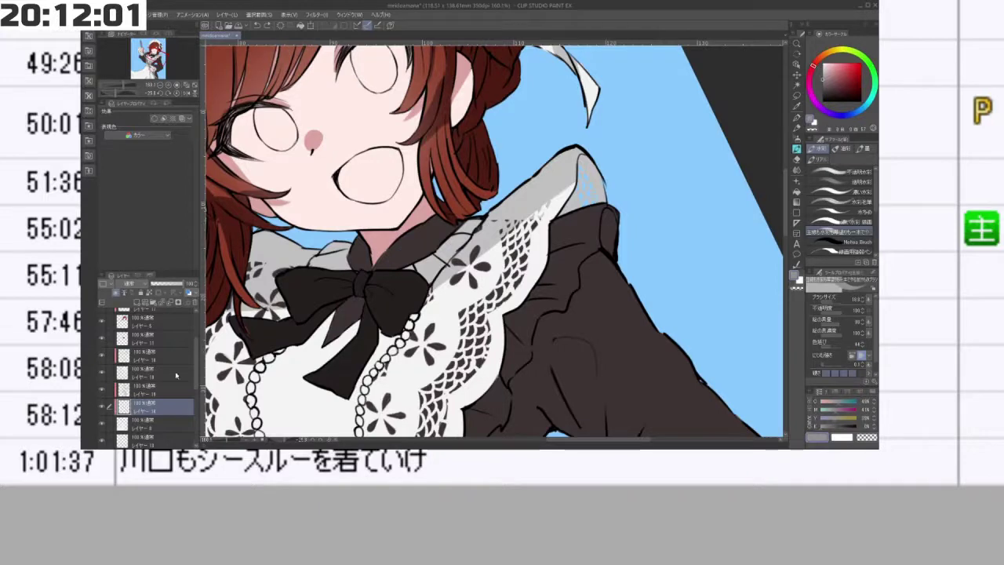
- Paint darker grey on the shoulder frill's folded-back tip, then rework the frill's upper shadow on the layer above, undoing unwanted strokes
{"action": "mouse_move", "coordinate": [582, 208]}
{"action": "left_mouse_down"}
{"action": "mouse_move", "coordinate": [593, 162]}
{"action": "mouse_move", "coordinate": [598, 204]}
{"action": "left_mouse_up"}
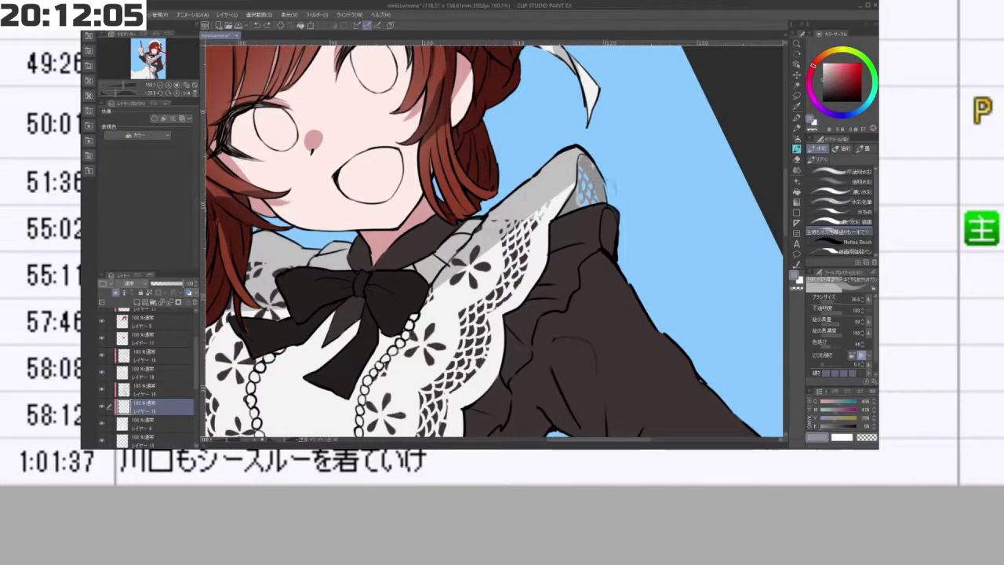
{"action": "left_click", "coordinate": [159, 387]}
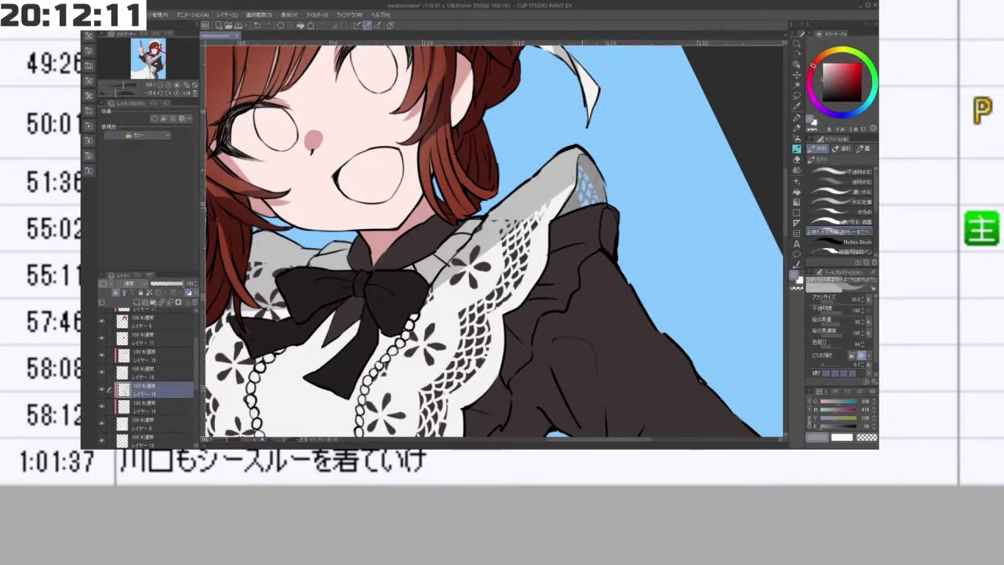
{"action": "mouse_move", "coordinate": [517, 204]}
{"action": "left_mouse_down"}
{"action": "mouse_move", "coordinate": [566, 181]}
{"action": "mouse_move", "coordinate": [538, 210]}
{"action": "mouse_move", "coordinate": [568, 168]}
{"action": "mouse_move", "coordinate": [519, 199]}
{"action": "mouse_move", "coordinate": [570, 166]}
{"action": "left_mouse_up"}
{"action": "key", "text": "ctrl+z"}
{"action": "key", "text": "ctrl+z"}
{"action": "key", "text": "ctrl+z"}
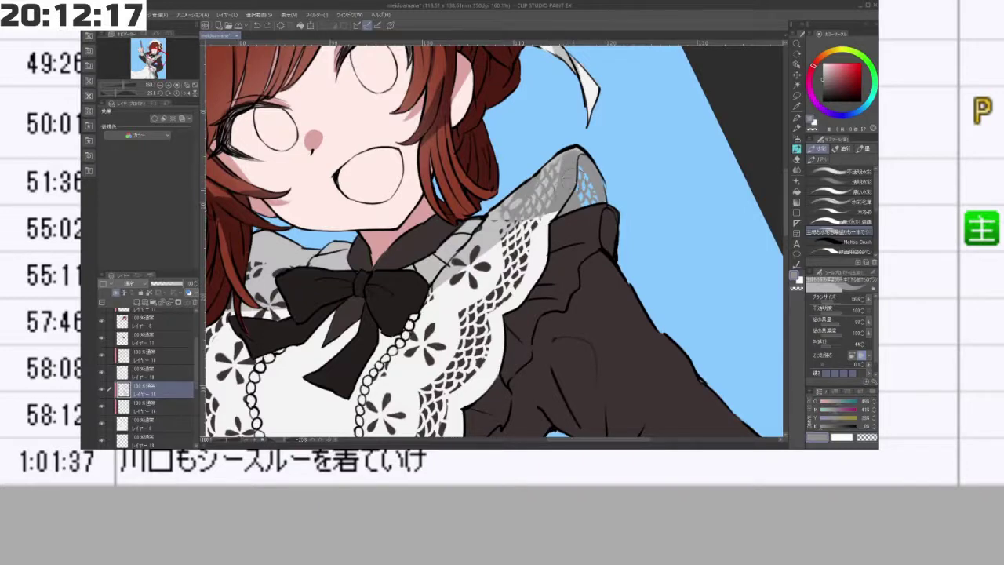
{"action": "key", "text": "ctrl+z"}
- Hide the shading layer and check which parts the layers beneath it hold by switching their visibility off and on
{"action": "left_click", "coordinate": [106, 390]}
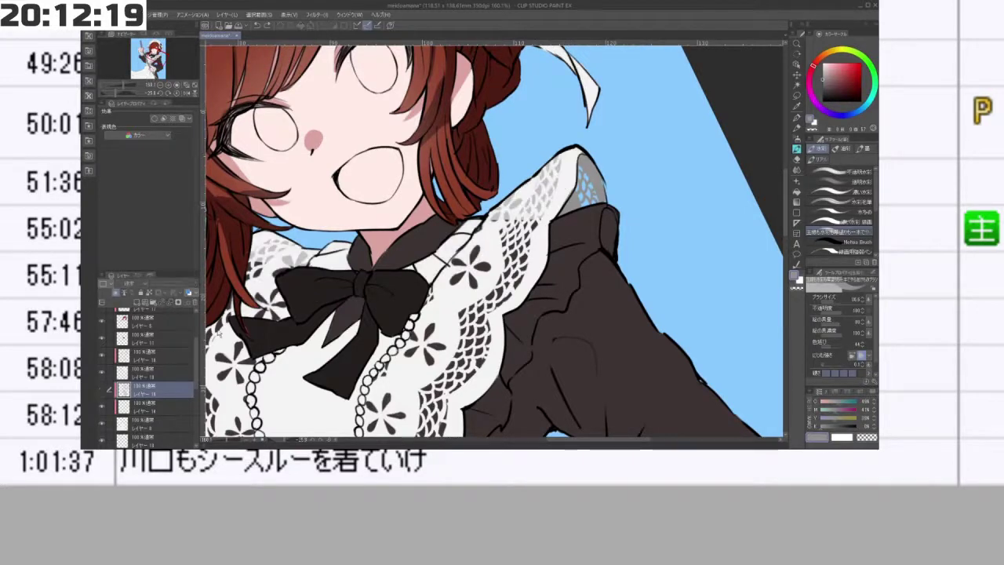
{"action": "left_click", "coordinate": [133, 425]}
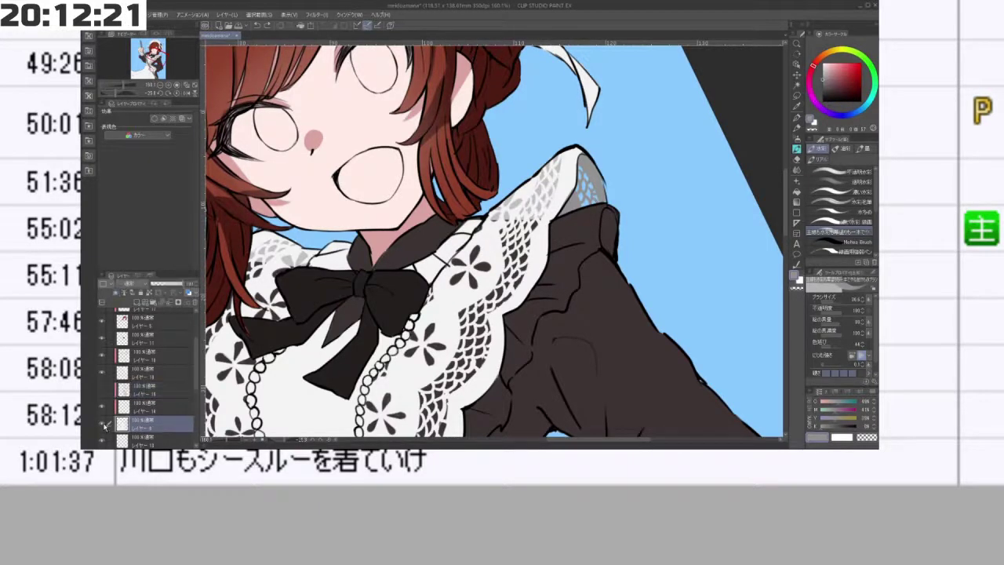
{"action": "left_click", "coordinate": [102, 424]}
{"action": "left_click", "coordinate": [103, 424]}
{"action": "scroll", "coordinate": [192, 377], "scroll_direction": "down", "scroll_amount": 3}
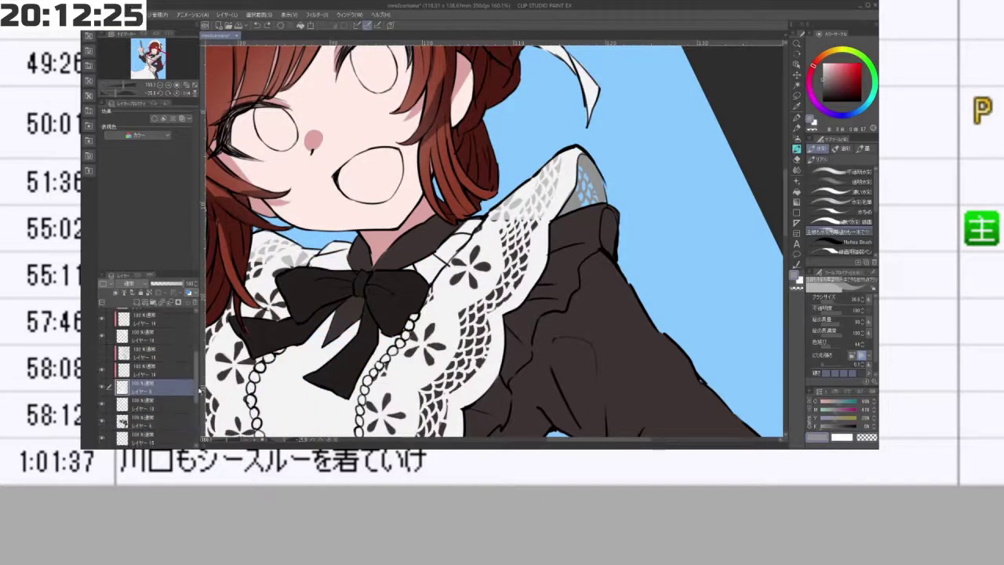
{"action": "left_click", "coordinate": [102, 416]}
{"action": "left_click", "coordinate": [102, 417]}
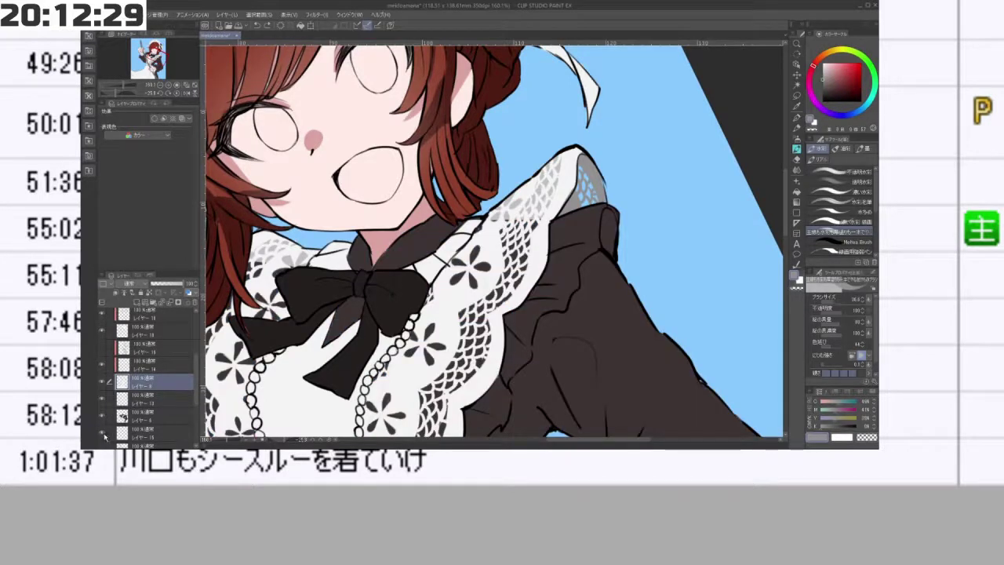
{"action": "left_click", "coordinate": [102, 433]}
{"action": "left_click", "coordinate": [153, 431]}
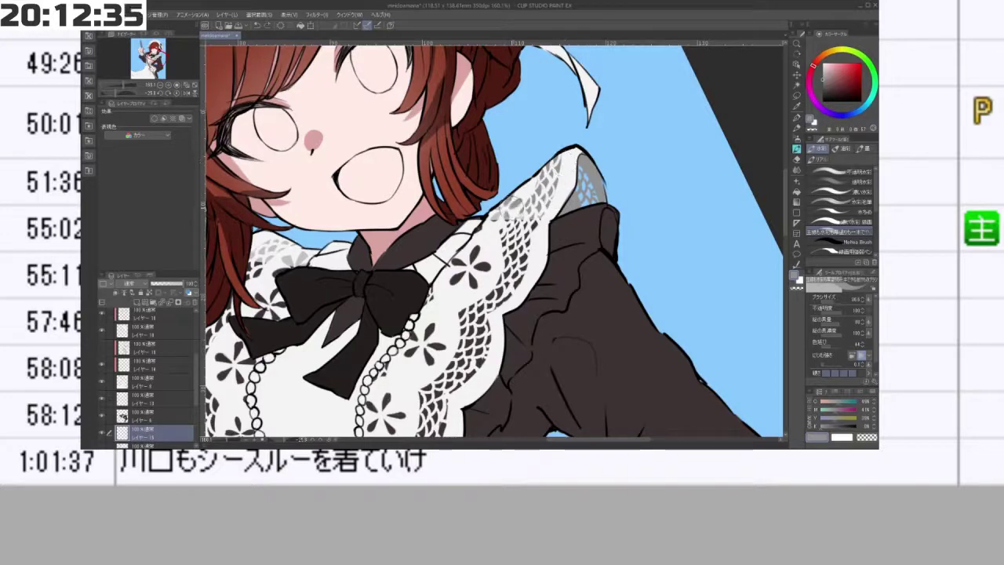
{"action": "left_click_drag", "start_coordinate": [556, 202], "coordinate": [633, 193]}
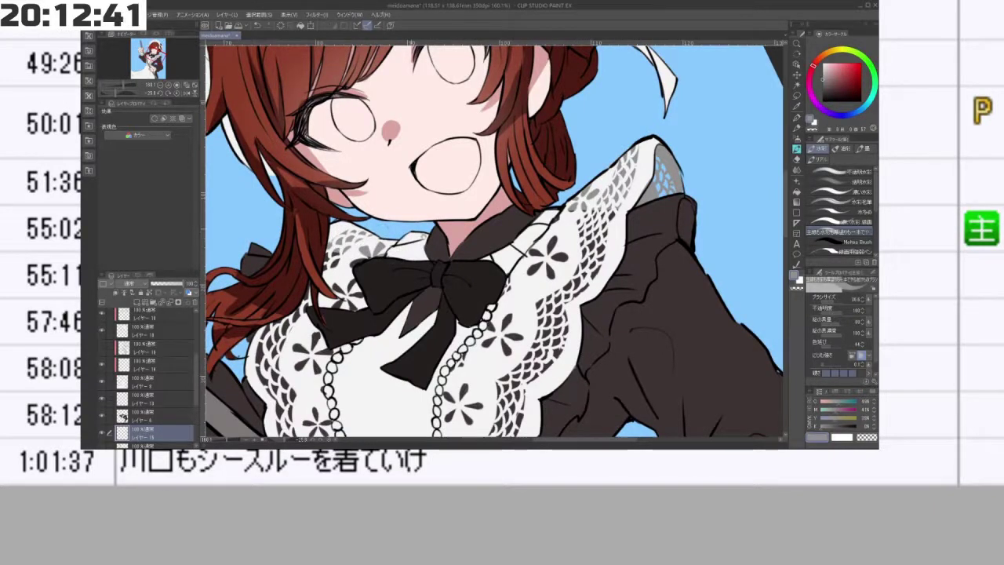
{"action": "left_click_drag", "start_coordinate": [491, 299], "coordinate": [249, 342]}
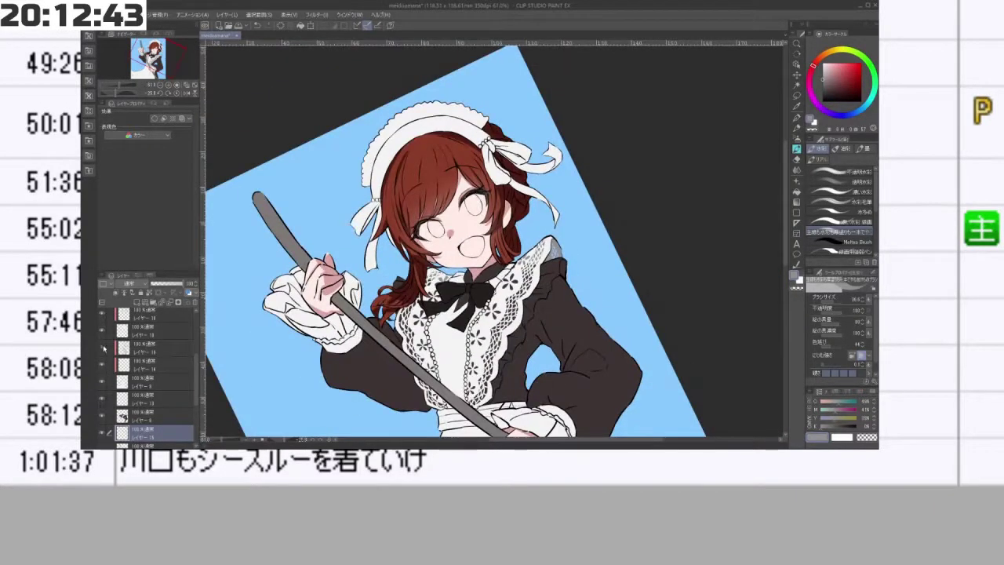
- Extend the grey shadow on the lace frill near the shoulder on the shading layer
{"action": "scroll", "coordinate": [570, 255], "scroll_direction": "up", "scroll_amount": 4}
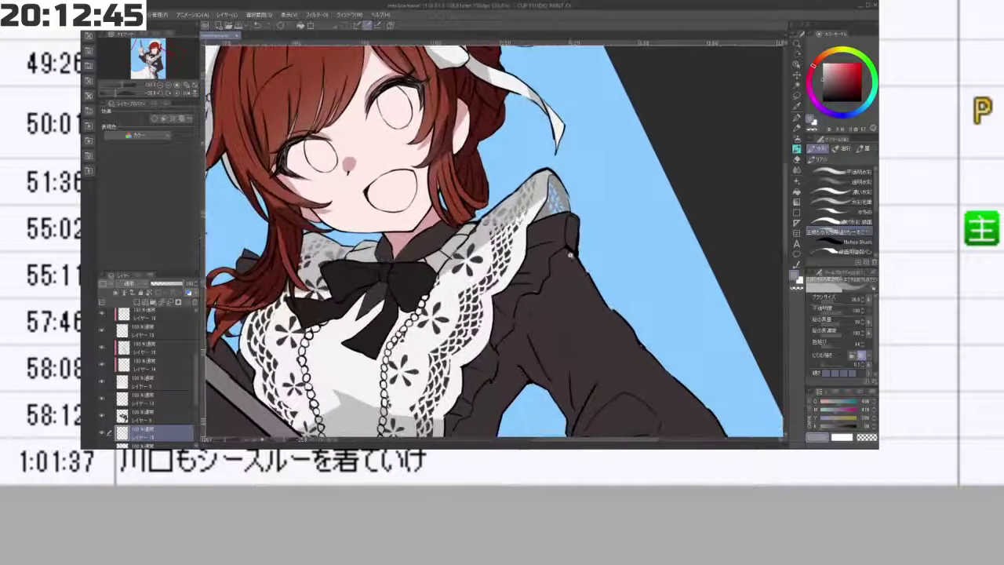
{"action": "left_click_drag", "start_coordinate": [533, 356], "coordinate": [482, 272]}
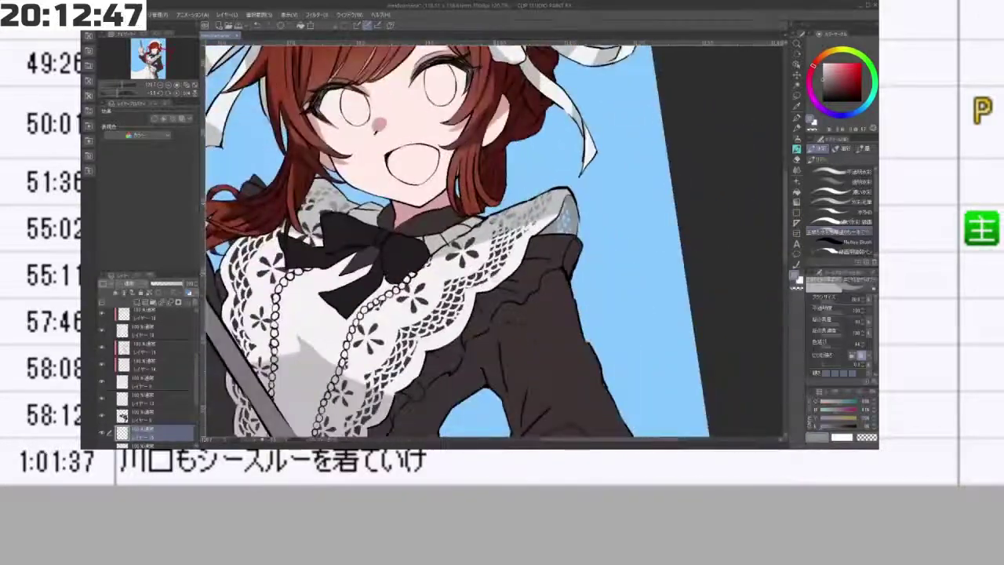
{"action": "scroll", "coordinate": [497, 292], "scroll_direction": "down", "scroll_amount": 3}
{"action": "scroll", "coordinate": [483, 160], "scroll_direction": "up", "scroll_amount": 2}
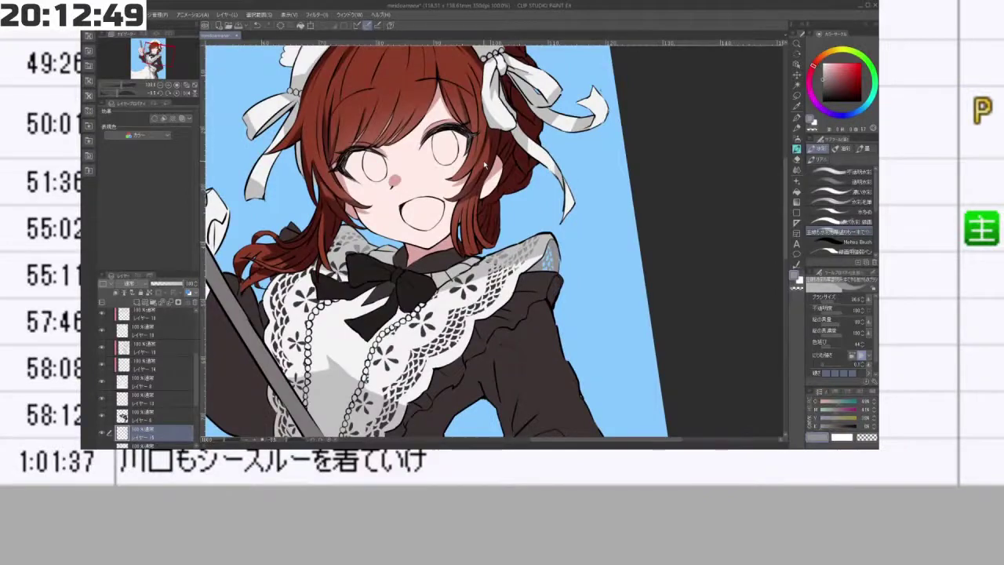
{"action": "scroll", "coordinate": [471, 228], "scroll_direction": "down", "scroll_amount": 2}
{"action": "left_click_drag", "start_coordinate": [479, 259], "coordinate": [469, 221]}
{"action": "left_click_drag", "start_coordinate": [541, 356], "coordinate": [501, 364]}
{"action": "scroll", "coordinate": [480, 253], "scroll_direction": "up", "scroll_amount": 2}
{"action": "left_click", "coordinate": [154, 350]}
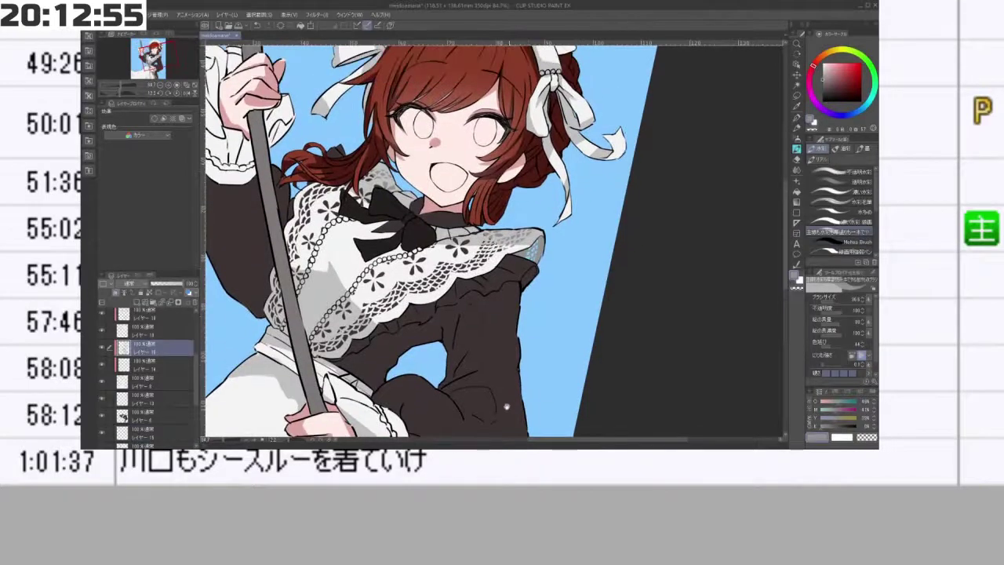
{"action": "scroll", "coordinate": [478, 231], "scroll_direction": "up", "scroll_amount": 2}
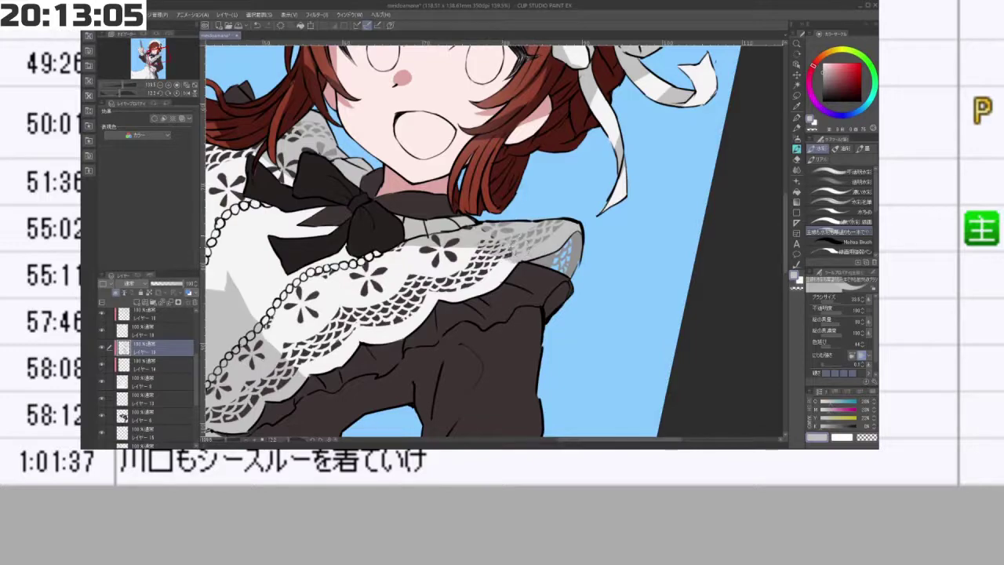
{"action": "left_click_drag", "start_coordinate": [481, 243], "coordinate": [500, 262]}
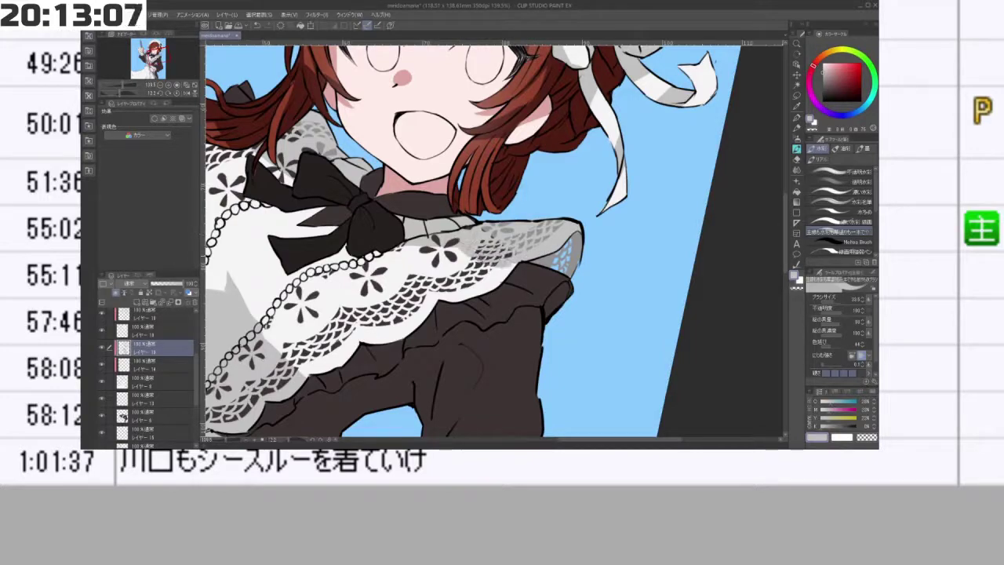
- Paint grey shadow along the ruffled edge of the cuff on the lower hand holding the pole
{"action": "scroll", "coordinate": [510, 270], "scroll_direction": "down", "scroll_amount": 3}
{"action": "left_click_drag", "start_coordinate": [667, 87], "coordinate": [728, 227]}
{"action": "scroll", "coordinate": [531, 315], "scroll_direction": "down", "scroll_amount": 1}
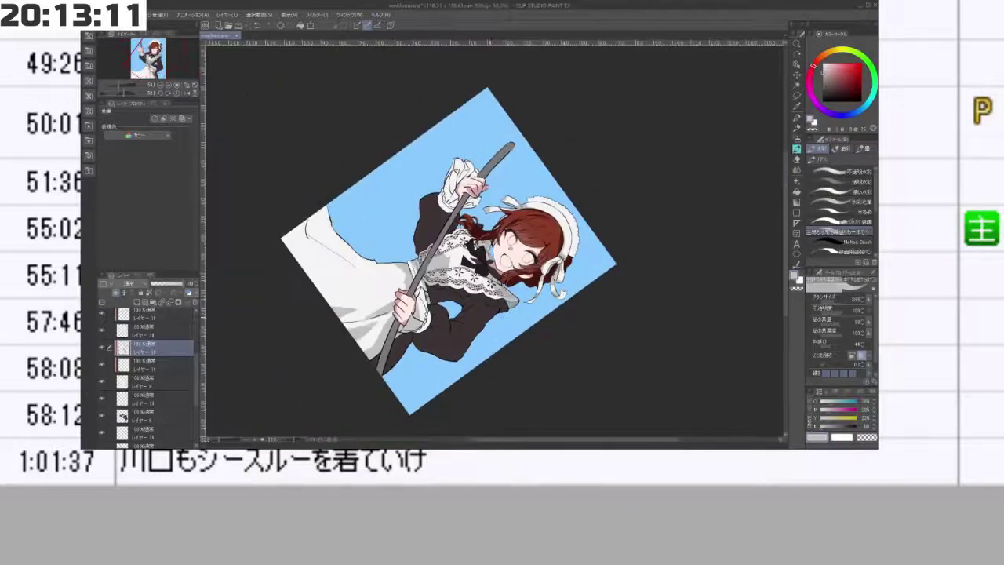
{"action": "left_click_drag", "start_coordinate": [454, 345], "coordinate": [613, 256]}
{"action": "scroll", "coordinate": [542, 351], "scroll_direction": "up", "scroll_amount": 1}
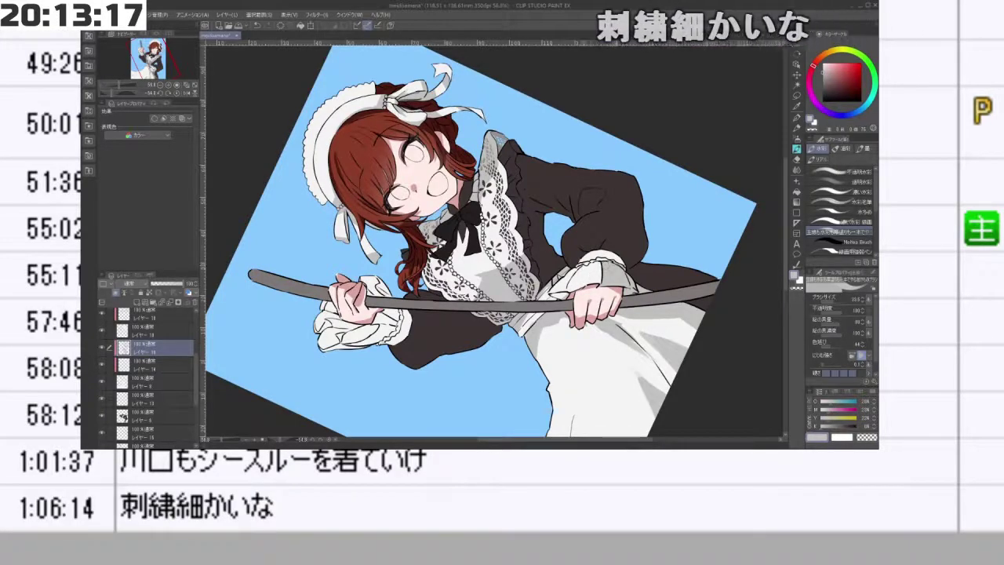
{"action": "left_click_drag", "start_coordinate": [587, 255], "coordinate": [463, 176]}
{"action": "scroll", "coordinate": [569, 250], "scroll_direction": "up", "scroll_amount": 3}
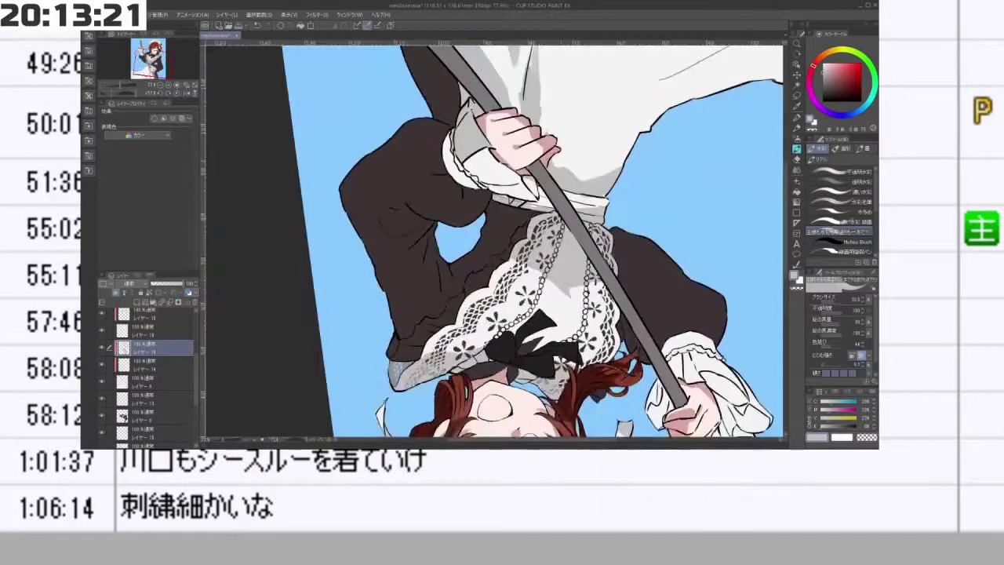
{"action": "left_click_drag", "start_coordinate": [449, 137], "coordinate": [448, 163]}
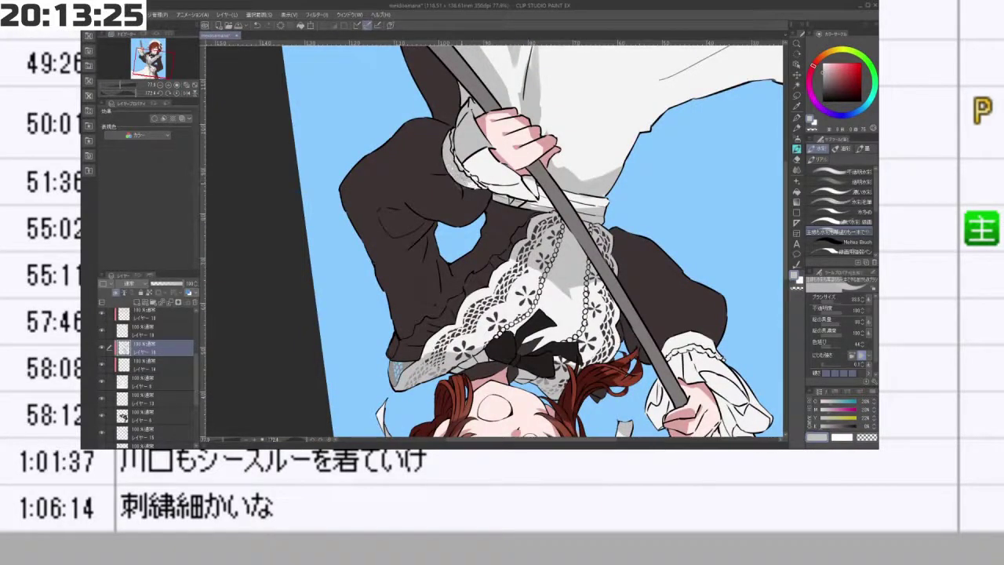
{"action": "left_click_drag", "start_coordinate": [484, 187], "coordinate": [500, 309]}
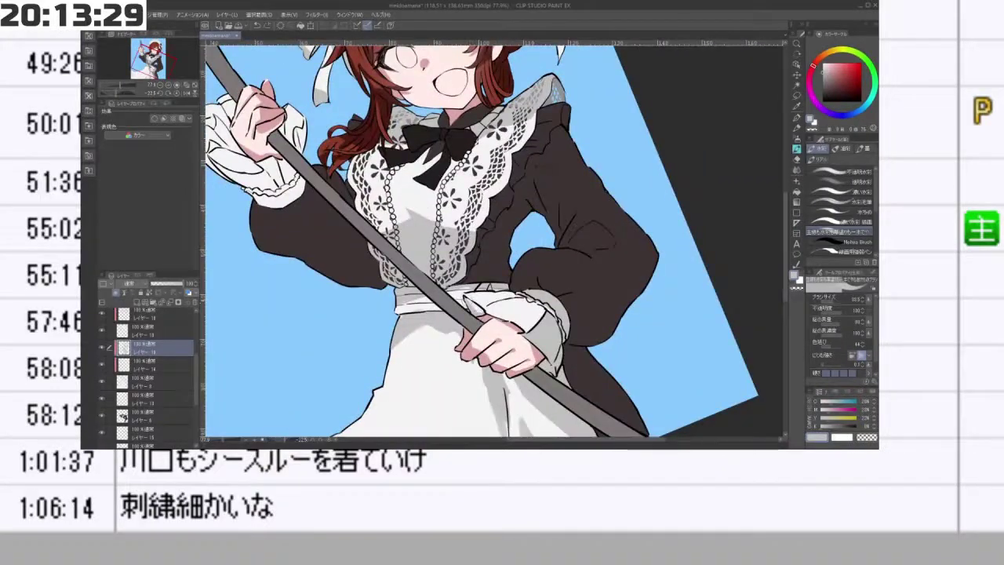
{"action": "left_click_drag", "start_coordinate": [499, 309], "coordinate": [555, 270]}
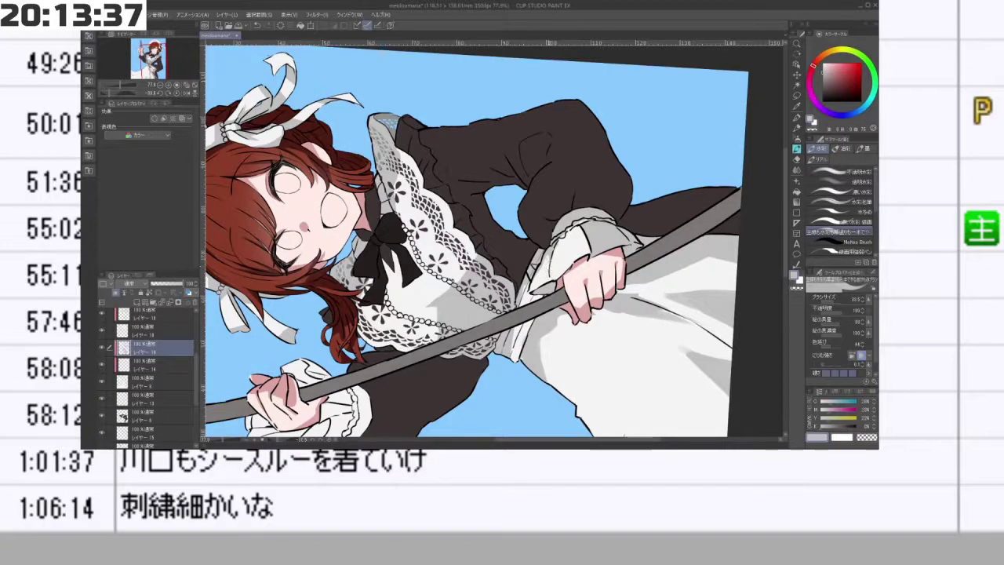
{"action": "left_click_drag", "start_coordinate": [547, 345], "coordinate": [428, 141]}
{"action": "left_click_drag", "start_coordinate": [512, 323], "coordinate": [578, 222]}
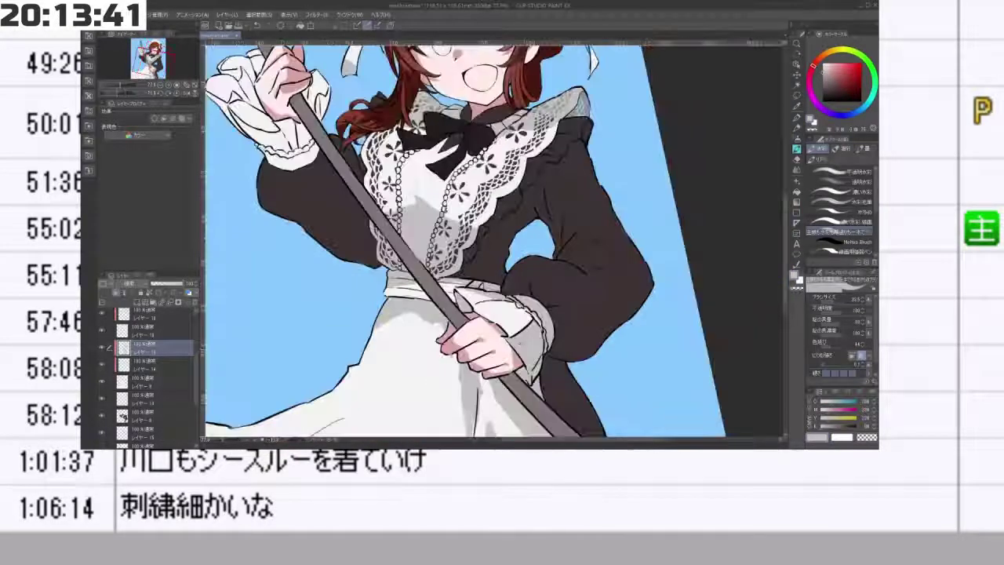
- Paint a broad grey shadow across the lower part of the flowing apron skirt with a much larger brush, undoing unsatisfactory strokes
{"action": "left_click_drag", "start_coordinate": [546, 355], "coordinate": [504, 388]}
{"action": "left_click_drag", "start_coordinate": [503, 394], "coordinate": [520, 284]}
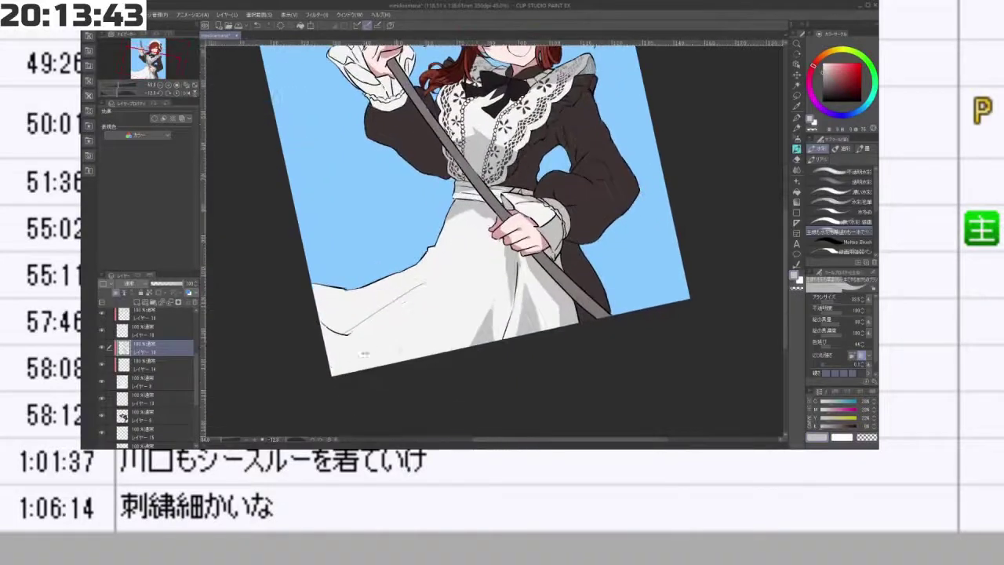
{"action": "left_click_drag", "start_coordinate": [512, 324], "coordinate": [425, 194]}
{"action": "key", "text": "minus"}
{"action": "key", "text": "minus"}
{"action": "key", "text": "minus"}
{"action": "key", "text": "minus"}
{"action": "key", "text": "minus"}
{"action": "key", "text": "minus"}
{"action": "key", "text": "minus"}
{"action": "key", "text": "minus"}
{"action": "key", "text": "minus"}
{"action": "key", "text": "minus"}
{"action": "key", "text": "minus"}
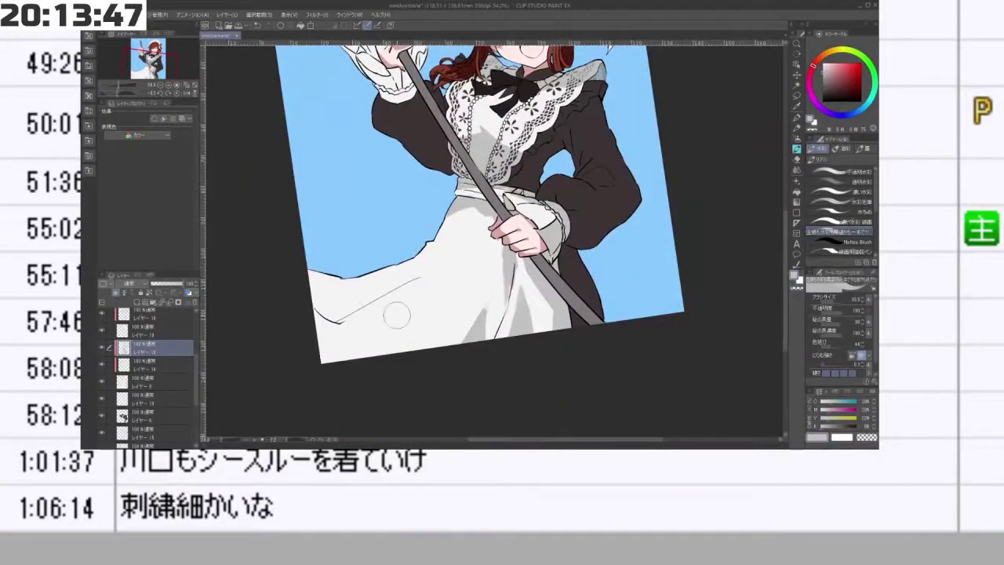
{"action": "left_click_drag", "start_coordinate": [339, 360], "coordinate": [399, 326]}
{"action": "key", "text": "ctrl+z"}
{"action": "key", "text": "bracketright"}
{"action": "key", "text": "bracketright"}
{"action": "key", "text": "bracketright"}
{"action": "key", "text": "ctrl+z"}
{"action": "left_click_drag", "start_coordinate": [334, 381], "coordinate": [443, 294]}
{"action": "key", "text": "ctrl+z"}
{"action": "left_click_drag", "start_coordinate": [330, 378], "coordinate": [432, 309]}
{"action": "mouse_move", "coordinate": [396, 360]}
{"action": "left_mouse_down"}
{"action": "mouse_move", "coordinate": [462, 295]}
{"action": "mouse_move", "coordinate": [421, 372]}
{"action": "mouse_move", "coordinate": [408, 309]}
{"action": "mouse_move", "coordinate": [445, 295]}
{"action": "mouse_move", "coordinate": [308, 342]}
{"action": "mouse_move", "coordinate": [446, 294]}
{"action": "left_mouse_up"}
{"action": "key", "text": "ctrl+z"}
{"action": "key", "text": "ctrl+z"}
{"action": "mouse_move", "coordinate": [338, 340]}
{"action": "left_mouse_down"}
{"action": "mouse_move", "coordinate": [447, 295]}
{"action": "mouse_move", "coordinate": [455, 303]}
{"action": "mouse_move", "coordinate": [444, 320]}
{"action": "left_mouse_up"}
{"action": "key", "text": "ctrl+z"}
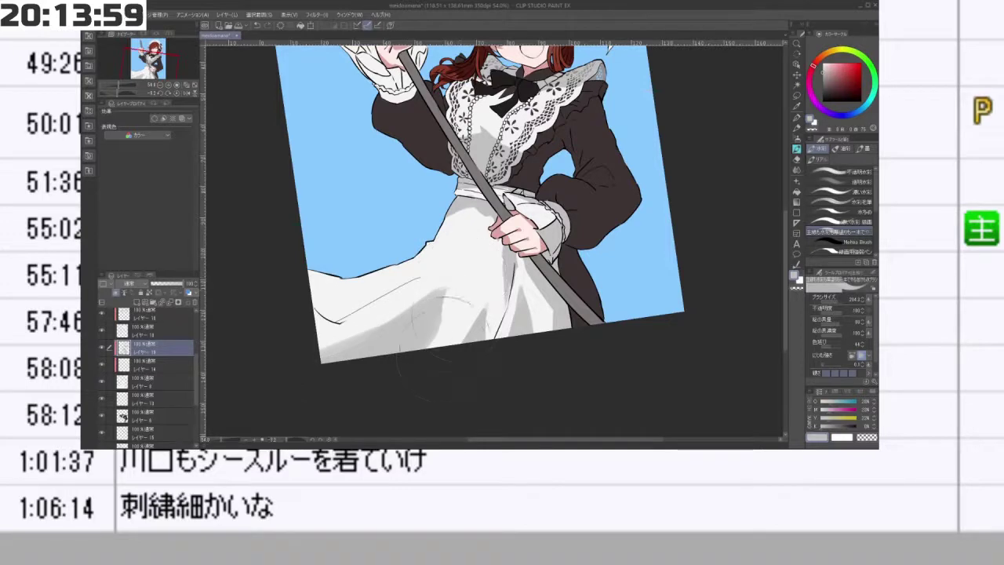
- Examine the shading of the apron skirt, cuffs and lace frill with the illustration at different sizes and angles
{"action": "mouse_move", "coordinate": [522, 281]}
{"action": "left_mouse_down"}
{"action": "mouse_move", "coordinate": [463, 280]}
{"action": "mouse_move", "coordinate": [499, 276]}
{"action": "left_mouse_up"}
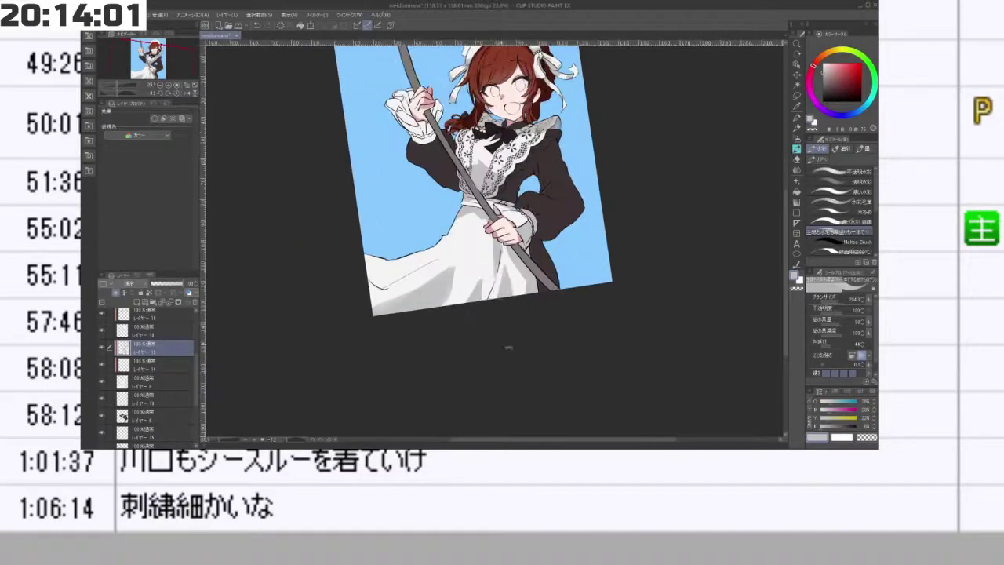
{"action": "mouse_move", "coordinate": [508, 348]}
{"action": "left_mouse_down"}
{"action": "mouse_move", "coordinate": [578, 228]}
{"action": "mouse_move", "coordinate": [547, 159]}
{"action": "mouse_move", "coordinate": [481, 147]}
{"action": "mouse_move", "coordinate": [404, 225]}
{"action": "mouse_move", "coordinate": [484, 323]}
{"action": "left_mouse_up"}
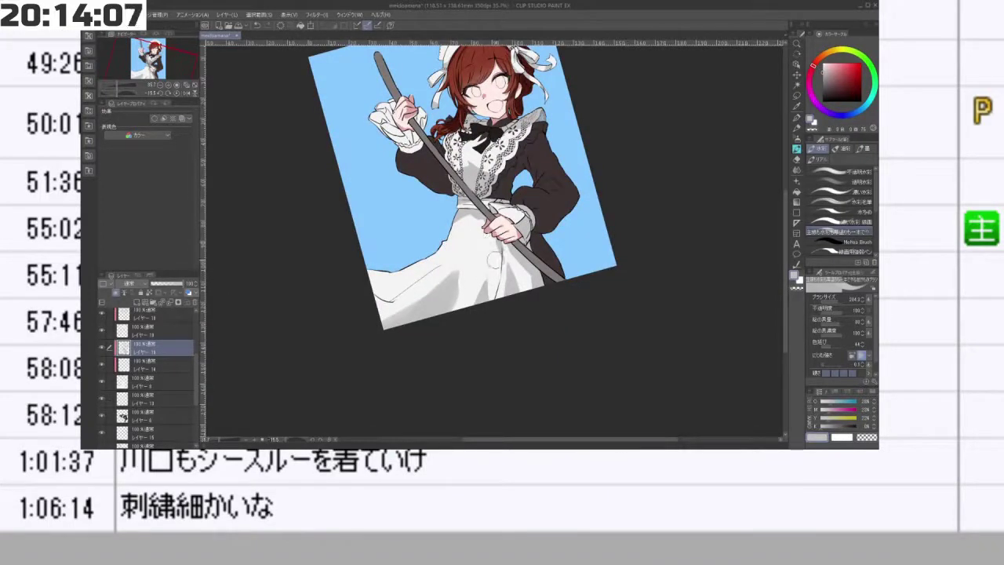
{"action": "left_click_drag", "start_coordinate": [530, 335], "coordinate": [411, 293]}
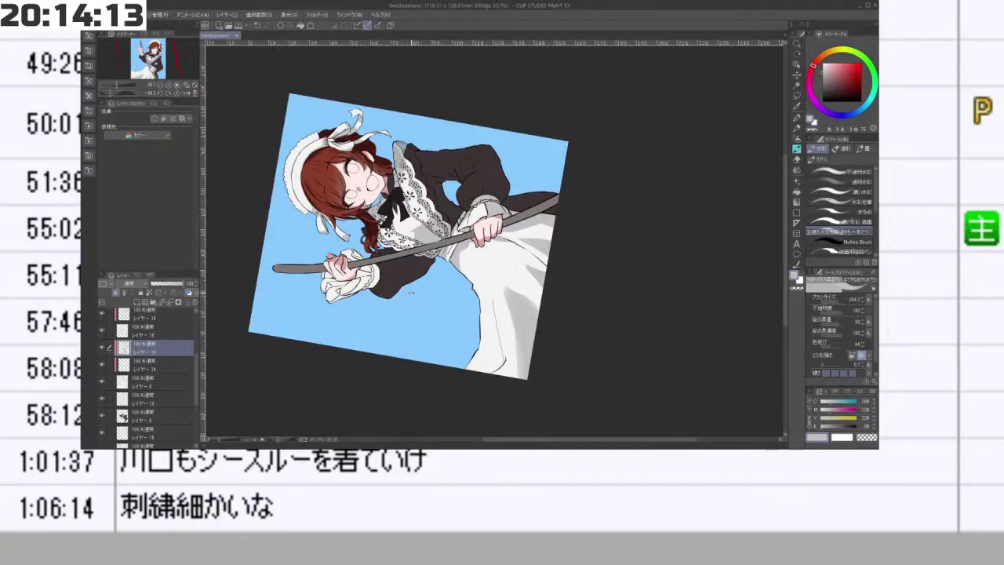
{"action": "left_click_drag", "start_coordinate": [416, 201], "coordinate": [477, 156]}
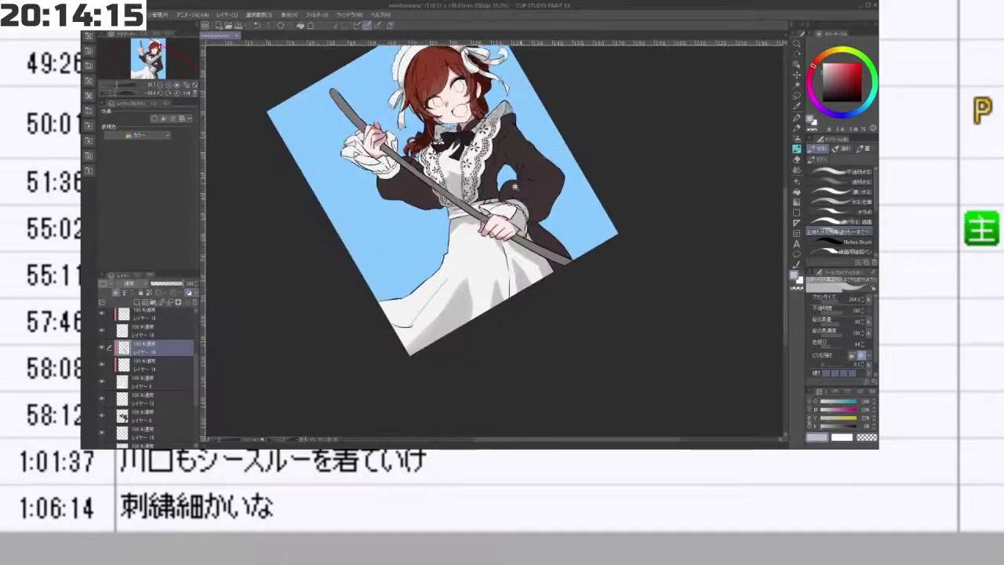
{"action": "left_click_drag", "start_coordinate": [515, 187], "coordinate": [577, 188]}
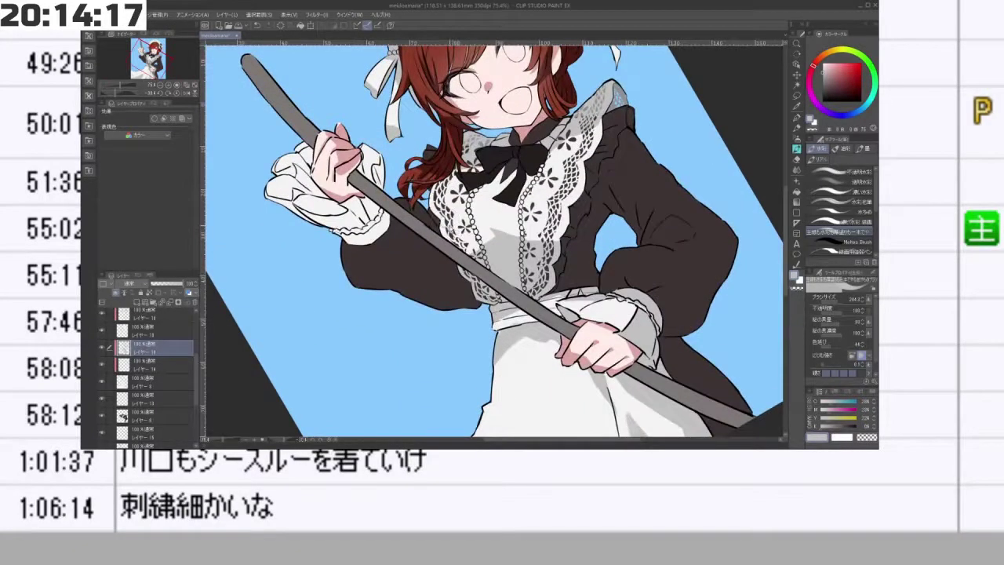
{"action": "left_click_drag", "start_coordinate": [448, 225], "coordinate": [490, 289]}
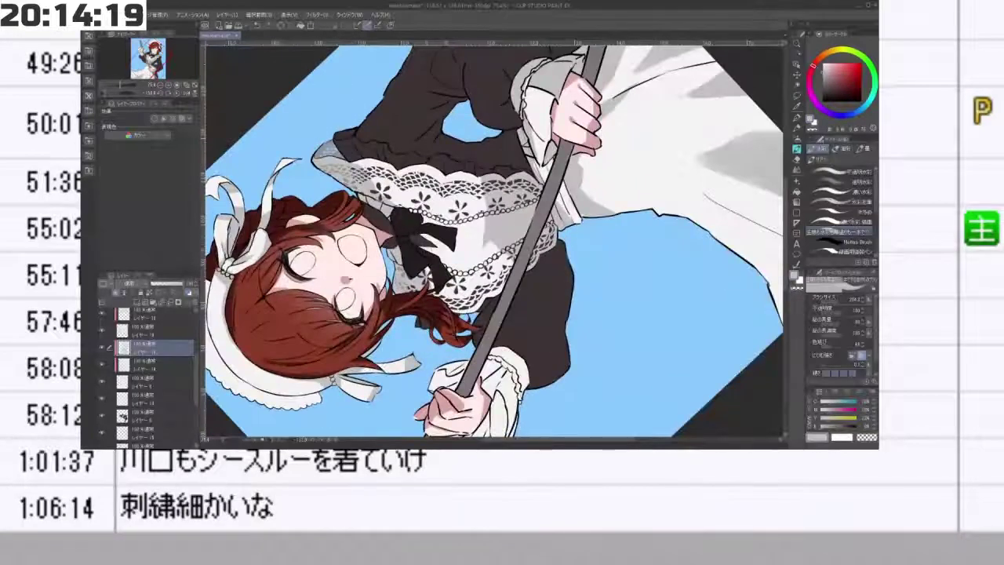
{"action": "mouse_move", "coordinate": [429, 254]}
{"action": "left_mouse_down"}
{"action": "mouse_move", "coordinate": [418, 256]}
{"action": "mouse_move", "coordinate": [425, 246]}
{"action": "mouse_move", "coordinate": [481, 309]}
{"action": "mouse_move", "coordinate": [539, 293]}
{"action": "mouse_move", "coordinate": [579, 217]}
{"action": "left_mouse_up"}
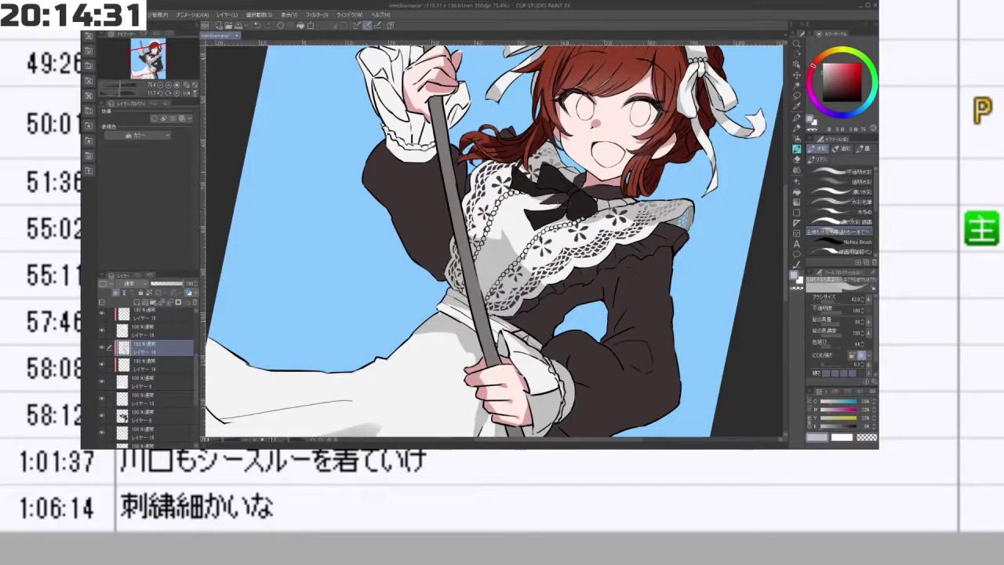
{"action": "key", "text": "minus"}
{"action": "key", "text": "minus"}
{"action": "key", "text": "minus"}
{"action": "key", "text": "minus"}
{"action": "key", "text": "minus"}
{"action": "key", "text": "minus"}
{"action": "key", "text": "minus"}
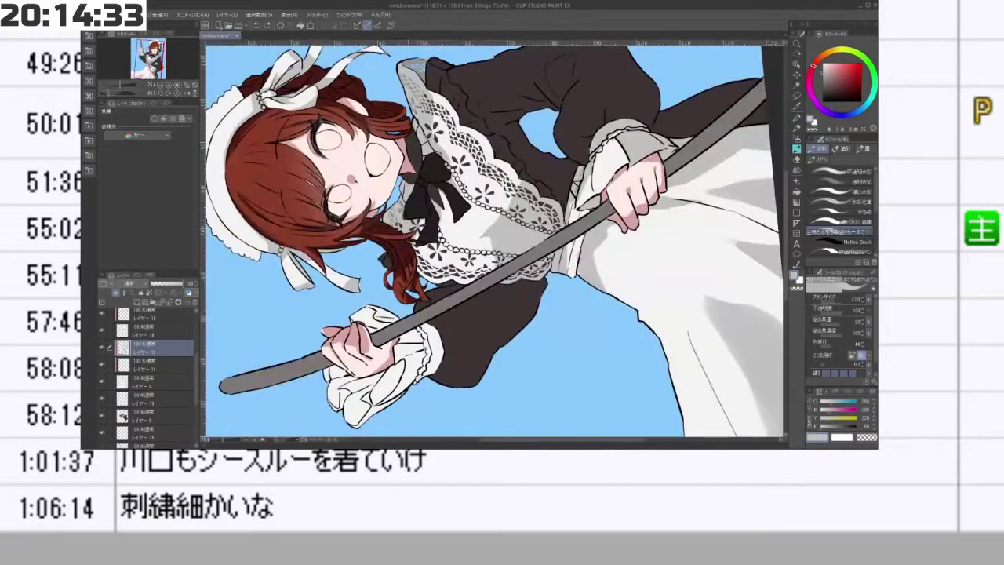
{"action": "key", "text": "minus"}
{"action": "key", "text": "minus"}
{"action": "key", "text": "minus"}
{"action": "key", "text": "minus"}
{"action": "key", "text": "minus"}
{"action": "key", "text": "minus"}
{"action": "key", "text": "minus"}
{"action": "key", "text": "minus"}
{"action": "key", "text": "minus"}
{"action": "key", "text": "minus"}
{"action": "key", "text": "minus"}
{"action": "key", "text": "minus"}
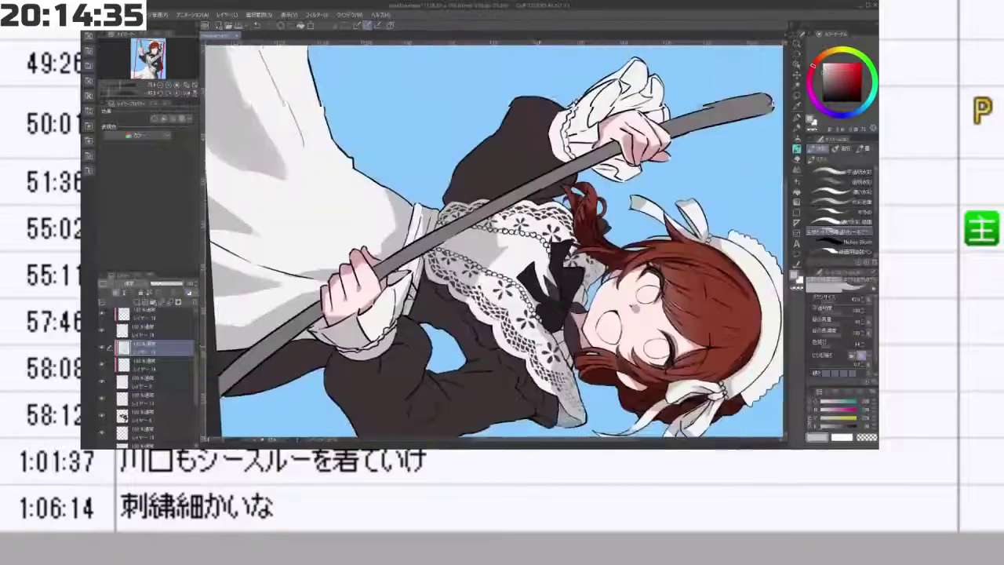
- Check the shadows on the apron, lace frill and cuffs by viewing the whole figure from several rotations and magnifications
{"action": "key", "text": "minus"}
{"action": "key", "text": "minus"}
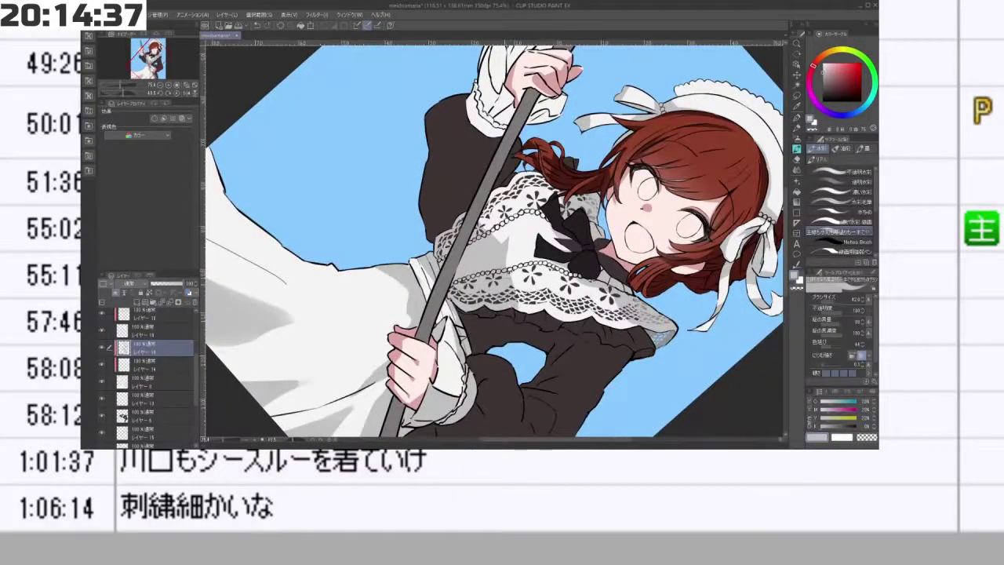
{"action": "key", "text": "minus"}
{"action": "key", "text": "minus"}
{"action": "key", "text": "minus"}
{"action": "key", "text": "minus"}
{"action": "key", "text": "minus"}
{"action": "key", "text": "minus"}
{"action": "key", "text": "ctrl+minus"}
{"action": "key", "text": "ctrl+minus"}
{"action": "key", "text": "ctrl+minus"}
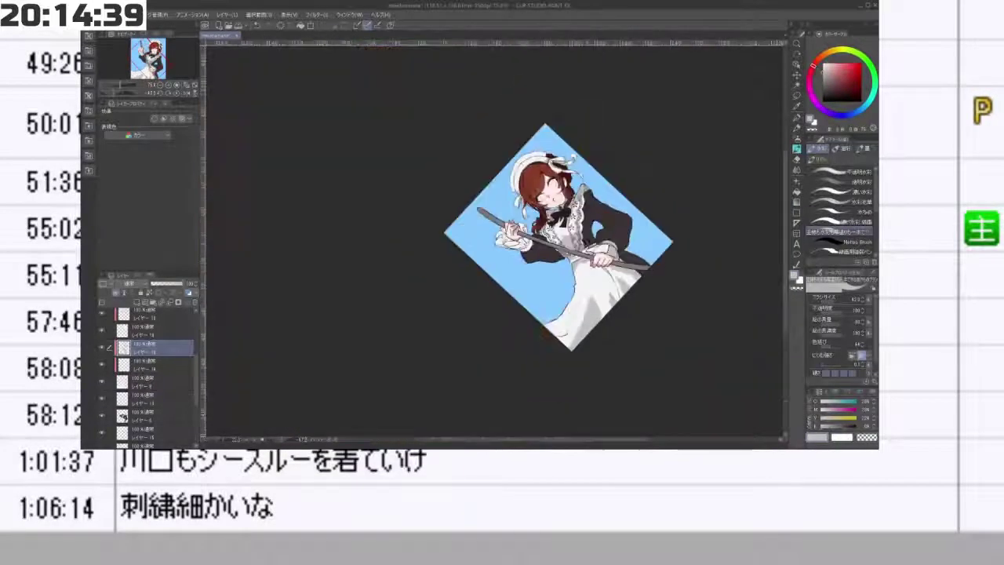
{"action": "key", "text": "ctrl+plus"}
{"action": "key", "text": "ctrl+plus"}
{"action": "key", "text": "ctrl+plus"}
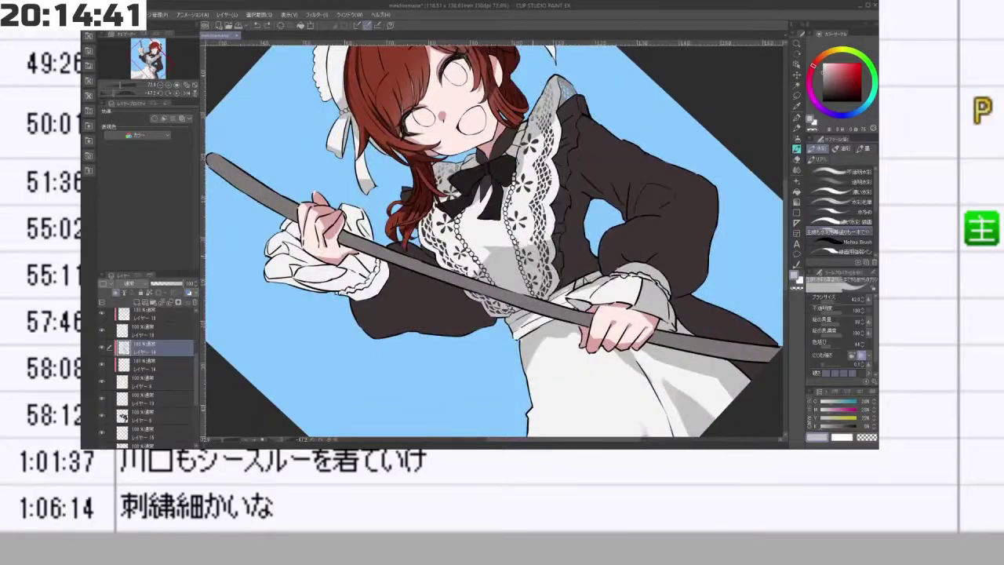
{"action": "key", "text": "minus"}
{"action": "key", "text": "minus"}
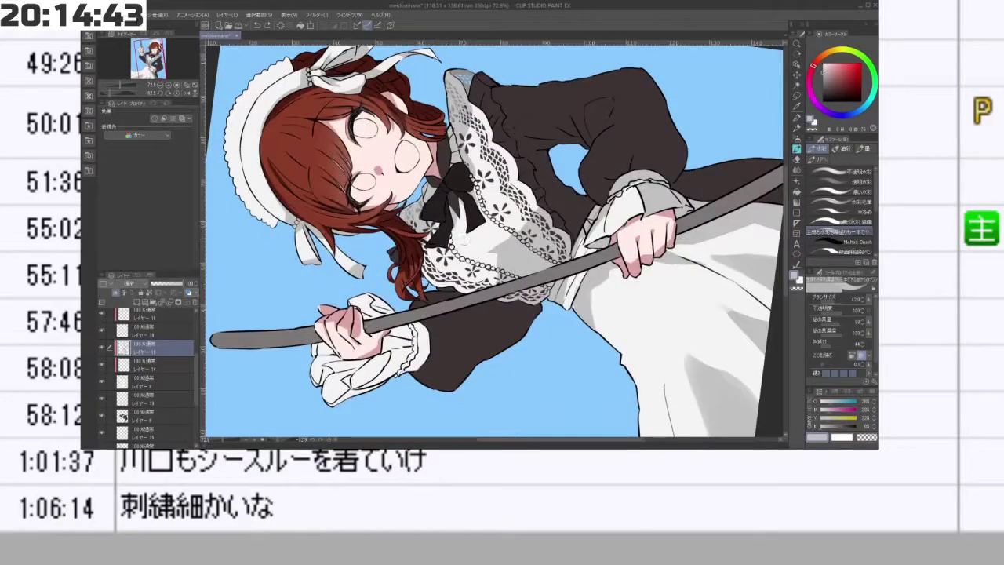
{"action": "key", "text": "minus"}
{"action": "key", "text": "minus"}
{"action": "key", "text": "minus"}
{"action": "key", "text": "minus"}
{"action": "key", "text": "minus"}
{"action": "key", "text": "minus"}
{"action": "key", "text": "minus"}
{"action": "key", "text": "minus"}
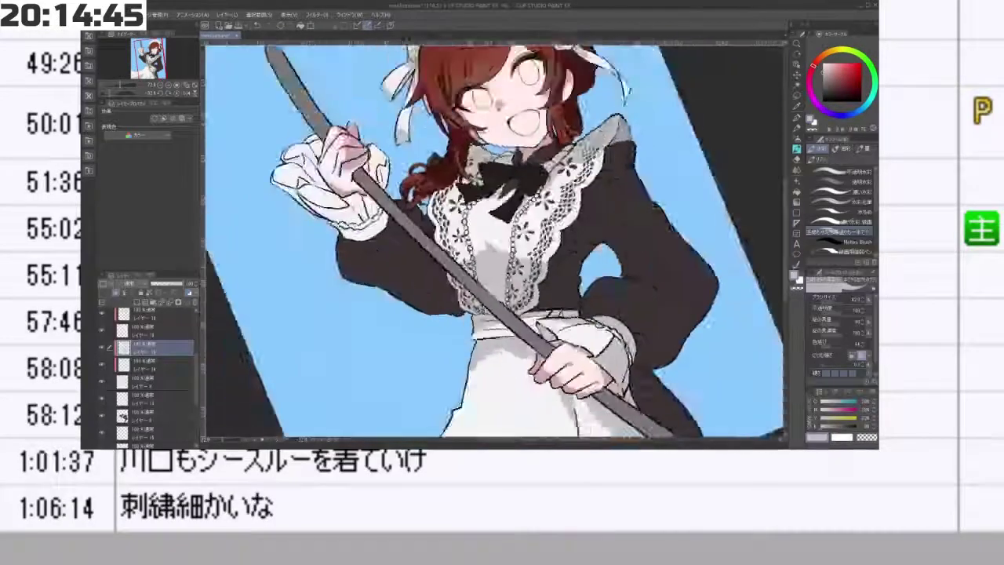
{"action": "key", "text": "asciicircum"}
{"action": "key", "text": "asciicircum"}
{"action": "scroll", "coordinate": [541, 334], "scroll_direction": "down", "scroll_amount": 7}
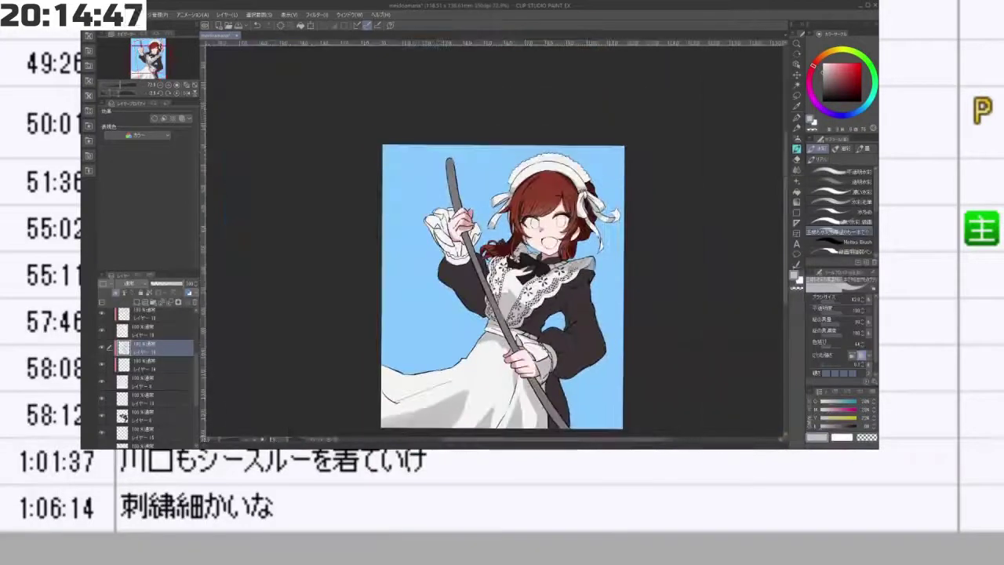
- Paint grey shadows inside the ruffles of the raised hand's cuff with a smaller brush, undoing unsatisfactory strokes
{"action": "scroll", "coordinate": [435, 220], "scroll_direction": "up", "scroll_amount": 8}
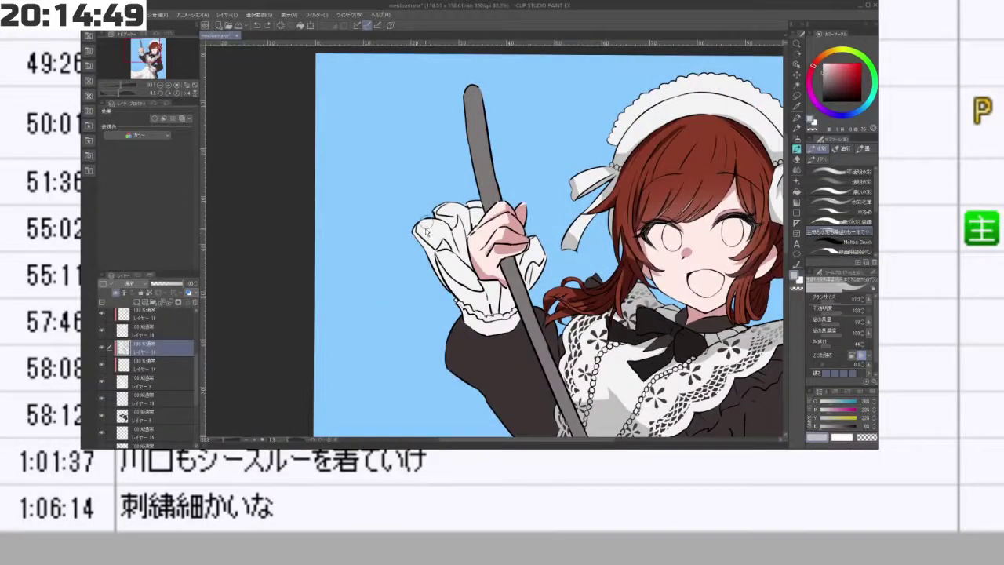
{"action": "left_click_drag", "start_coordinate": [426, 226], "coordinate": [418, 240]}
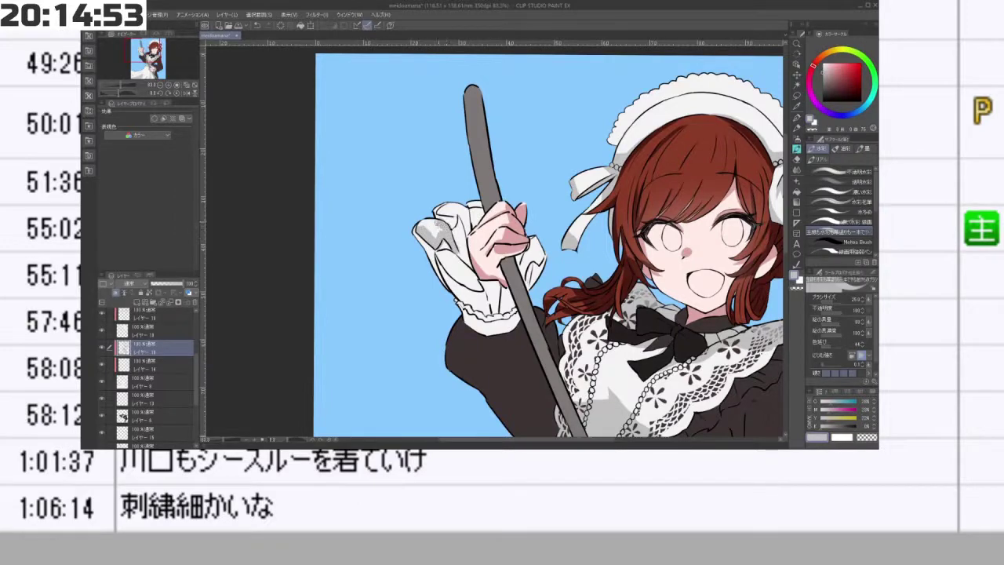
{"action": "left_click_drag", "start_coordinate": [421, 219], "coordinate": [454, 238]}
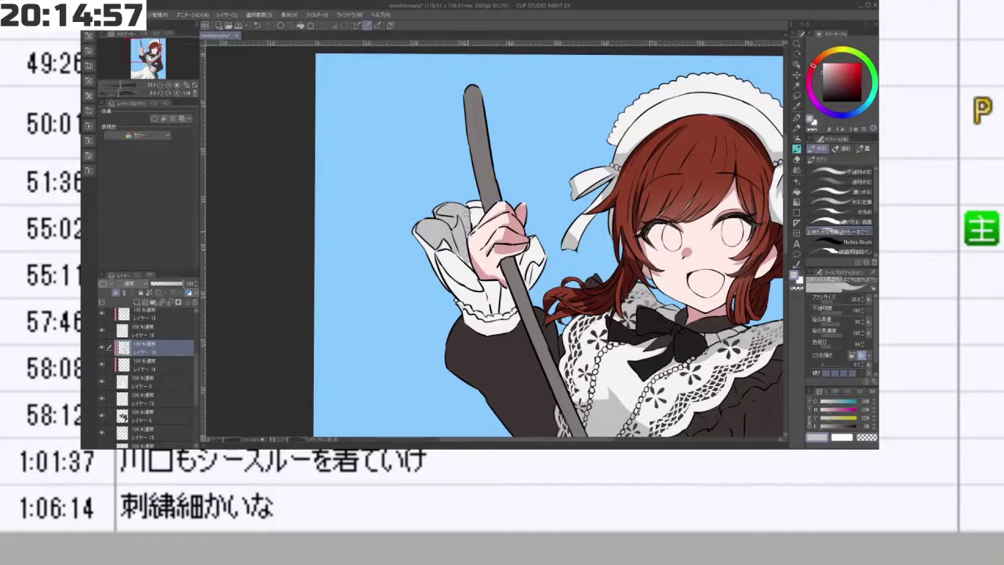
{"action": "left_click_drag", "start_coordinate": [480, 210], "coordinate": [474, 221]}
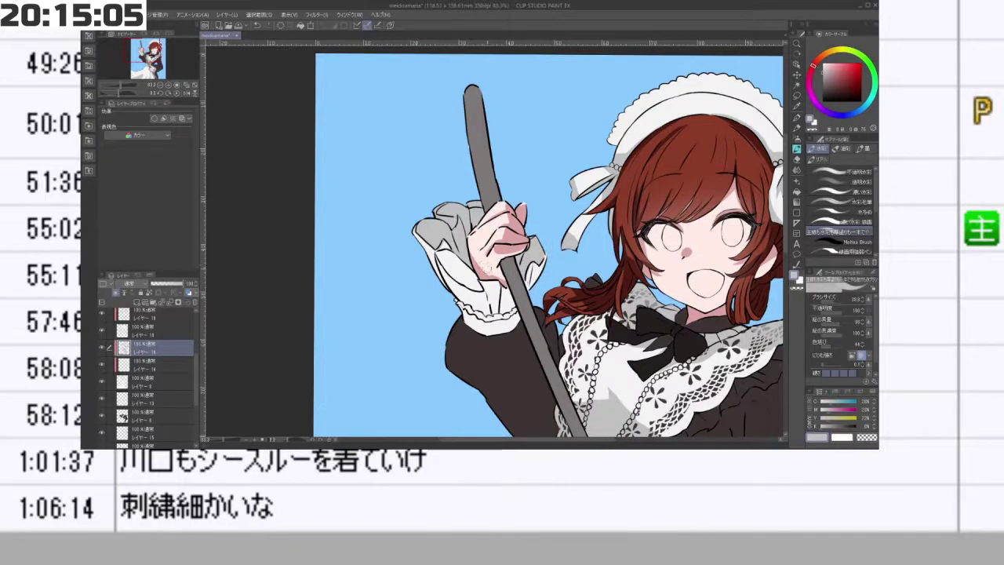
{"action": "mouse_move", "coordinate": [439, 254]}
{"action": "left_mouse_down"}
{"action": "mouse_move", "coordinate": [478, 286]}
{"action": "mouse_move", "coordinate": [464, 283]}
{"action": "left_mouse_up"}
{"action": "key", "text": "ctrl+z"}
{"action": "key", "text": "ctrl+z"}
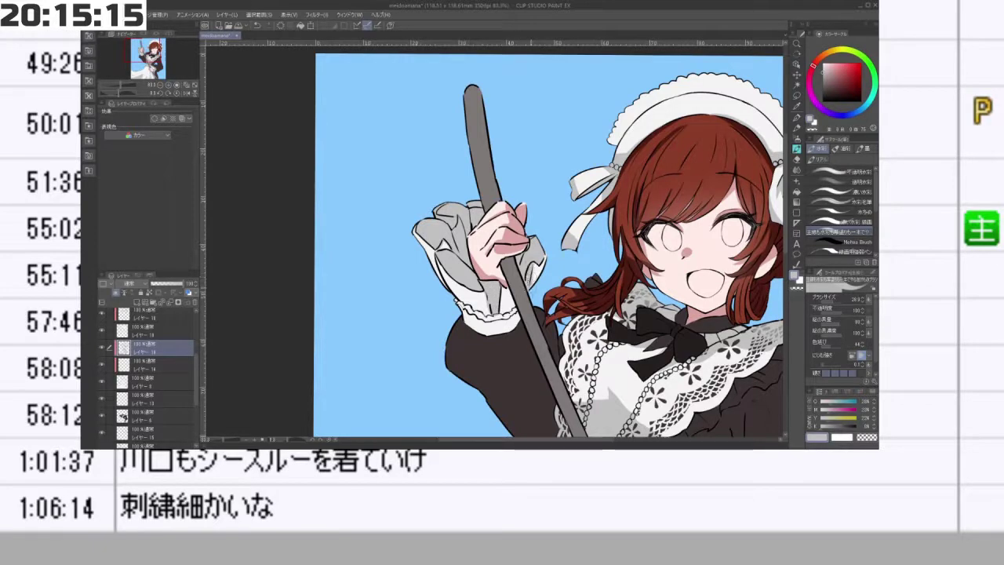
- Refine the grey shadows along the folds and wrist band of the raised hand's cuff
{"action": "left_click_drag", "start_coordinate": [498, 346], "coordinate": [562, 322]}
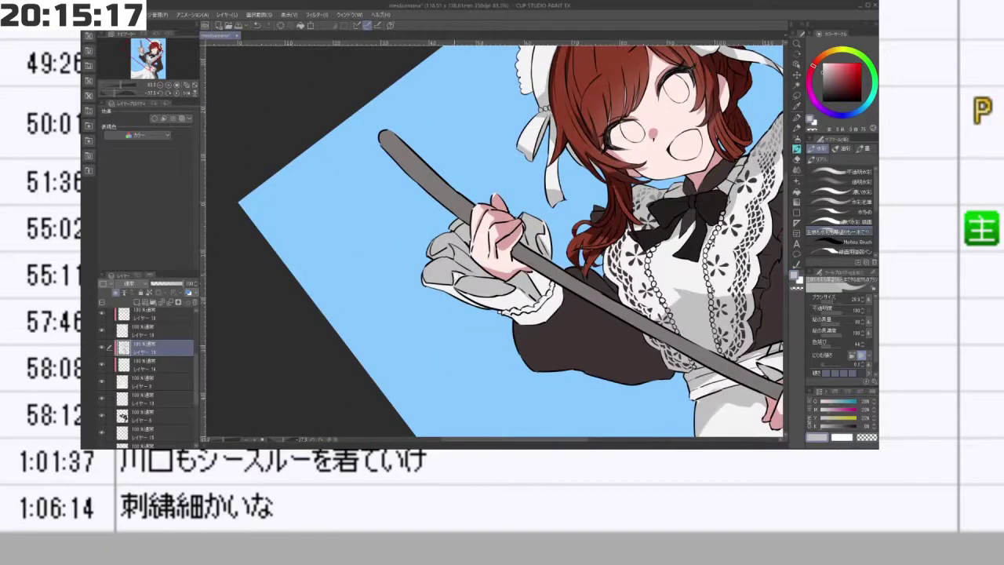
{"action": "left_click_drag", "start_coordinate": [434, 255], "coordinate": [454, 287]}
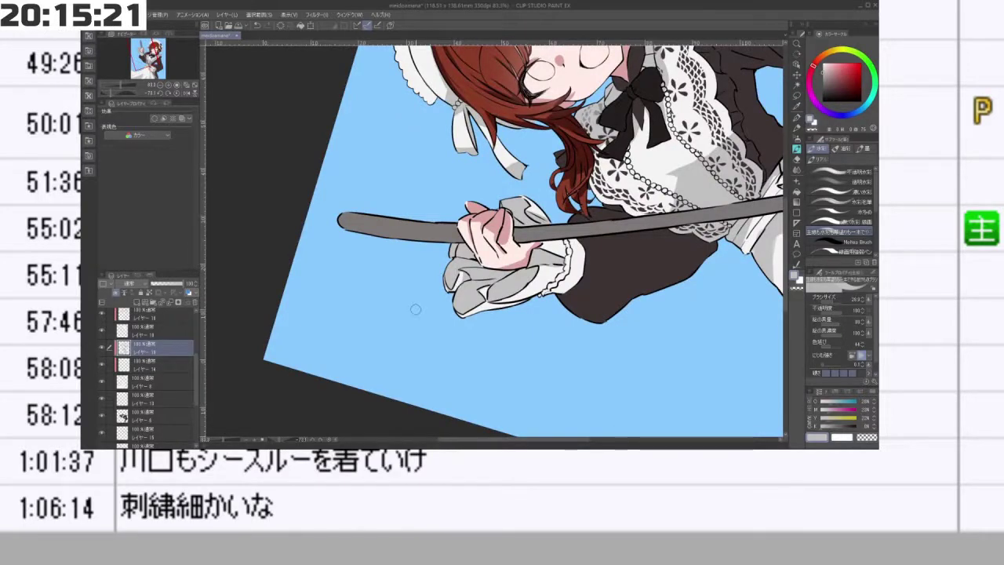
{"action": "left_click_drag", "start_coordinate": [431, 324], "coordinate": [502, 336]}
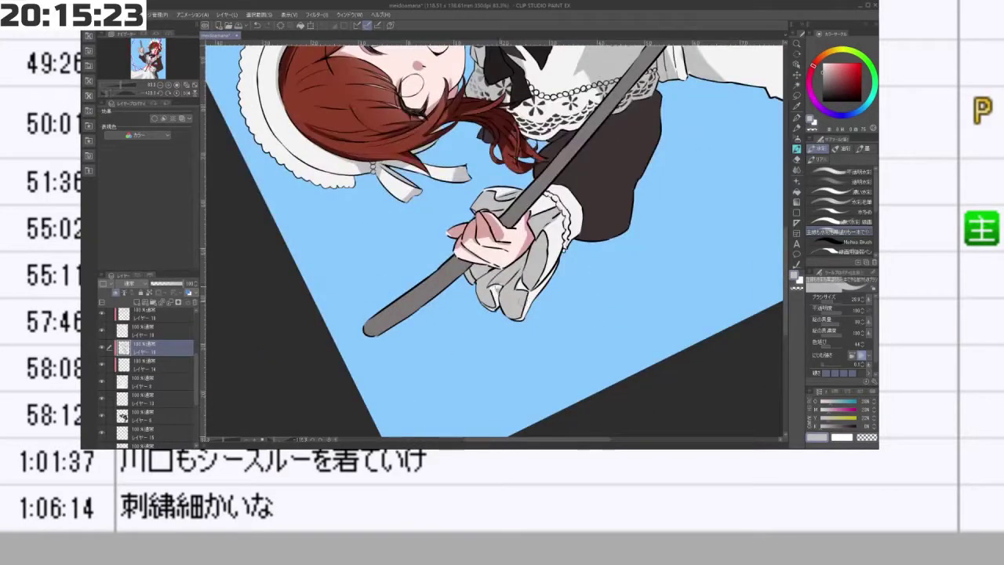
{"action": "left_click_drag", "start_coordinate": [496, 294], "coordinate": [441, 254]}
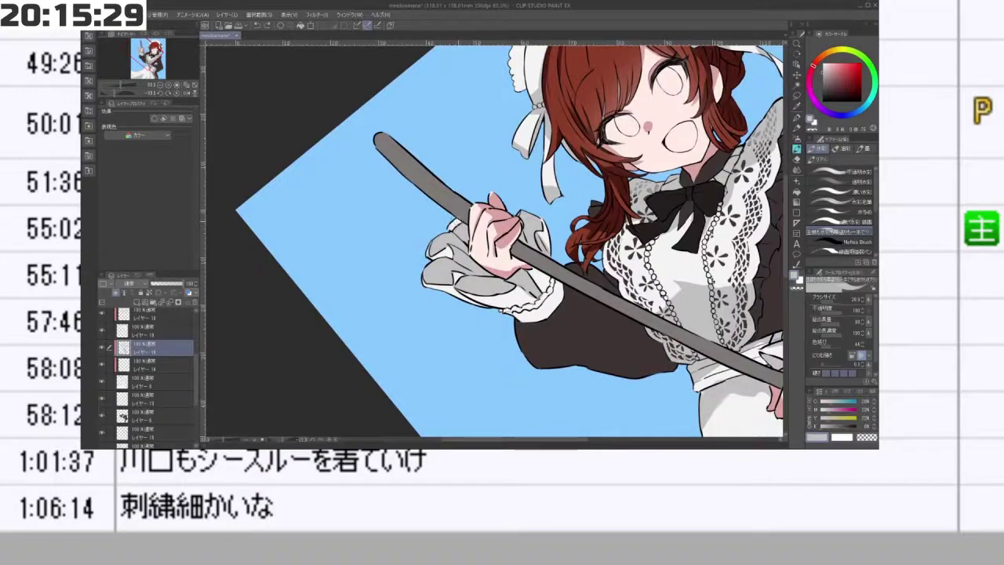
{"action": "left_click_drag", "start_coordinate": [459, 294], "coordinate": [384, 234]}
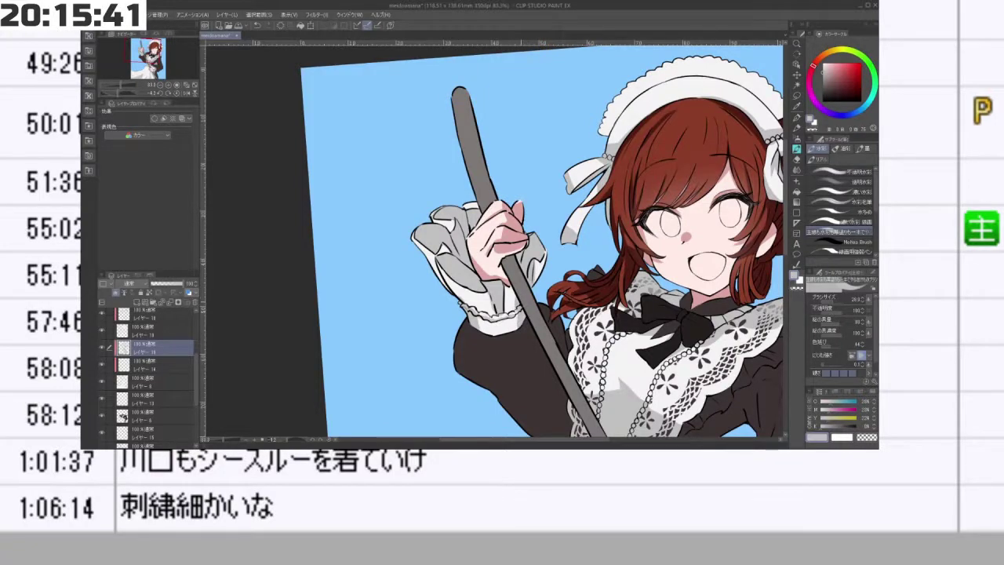
{"action": "left_click_drag", "start_coordinate": [519, 300], "coordinate": [480, 297]}
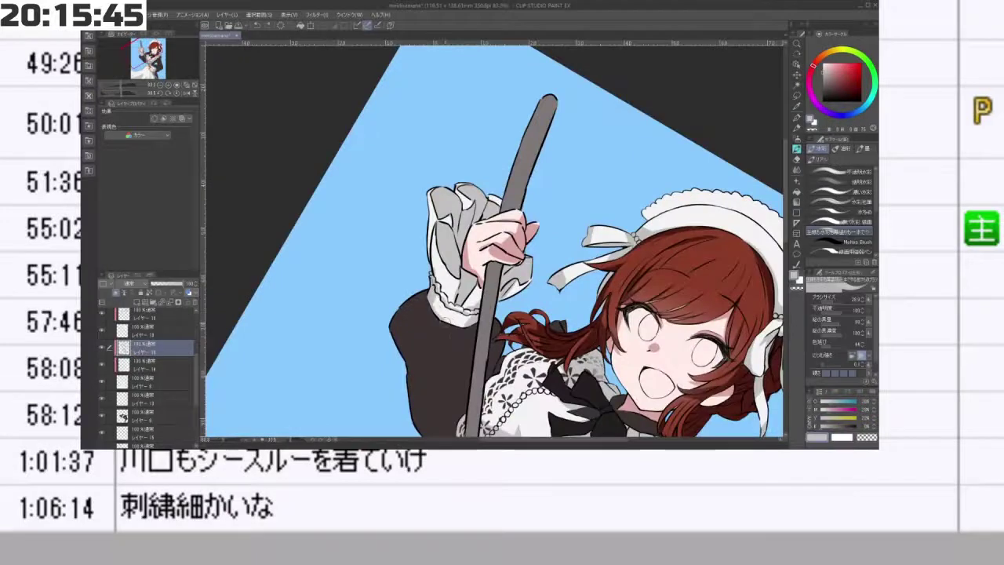
- Paint grey shadows on both ends of the headband's scalloped frill, undoing strokes that do not fit
{"action": "key", "text": "ctrl+0"}
{"action": "left_click_drag", "start_coordinate": [559, 317], "coordinate": [523, 230]}
{"action": "mouse_move", "coordinate": [589, 204]}
{"action": "left_mouse_down"}
{"action": "mouse_move", "coordinate": [550, 157]}
{"action": "mouse_move", "coordinate": [684, 153]}
{"action": "left_mouse_up"}
{"action": "left_click_drag", "start_coordinate": [592, 151], "coordinate": [578, 171]}
{"action": "key", "text": "ctrl+z"}
{"action": "key", "text": "ctrl+z"}
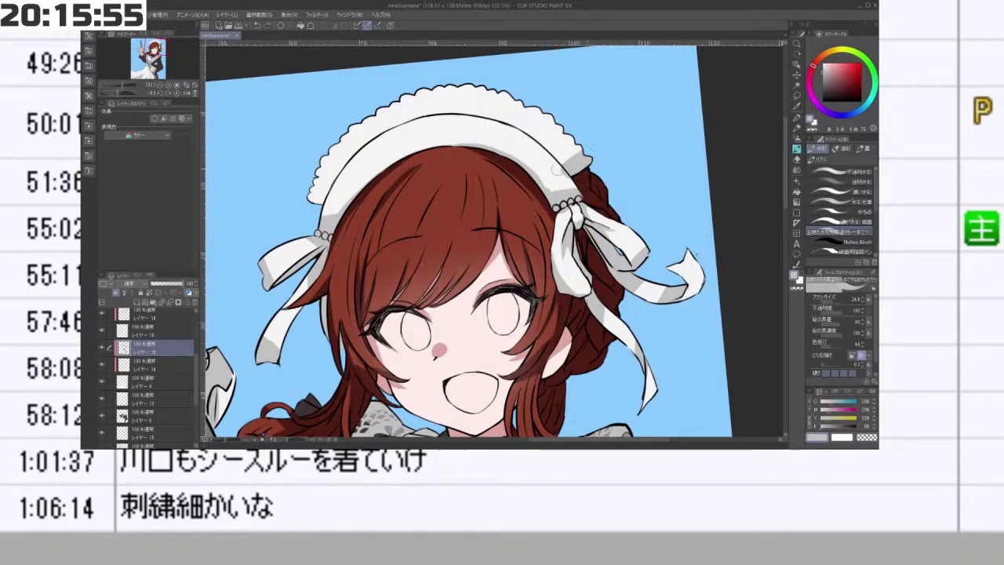
{"action": "left_click_drag", "start_coordinate": [522, 312], "coordinate": [525, 311]}
{"action": "mouse_move", "coordinate": [309, 194]}
{"action": "left_mouse_down"}
{"action": "mouse_move", "coordinate": [320, 202]}
{"action": "mouse_move", "coordinate": [308, 201]}
{"action": "left_mouse_up"}
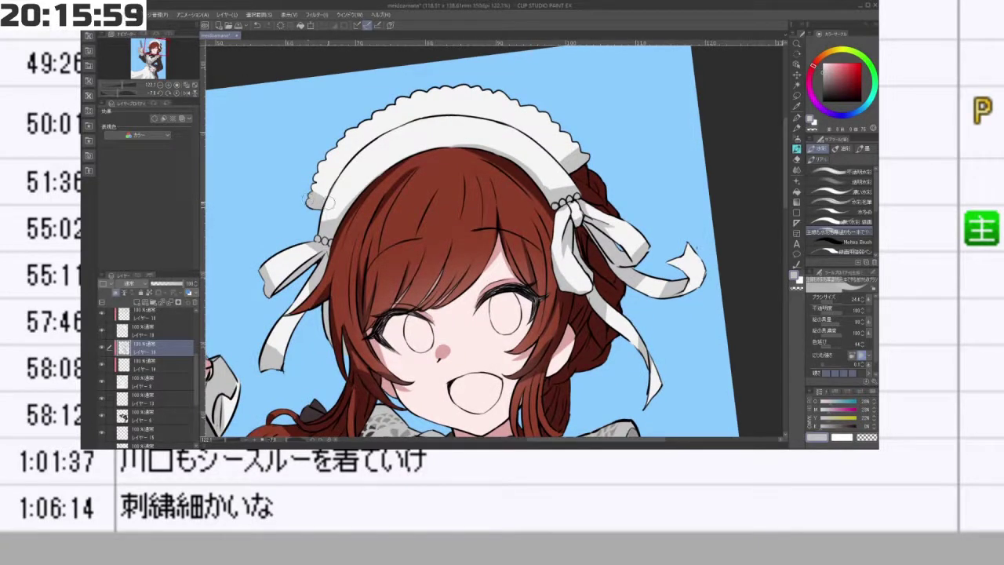
{"action": "left_click_drag", "start_coordinate": [408, 319], "coordinate": [466, 354]}
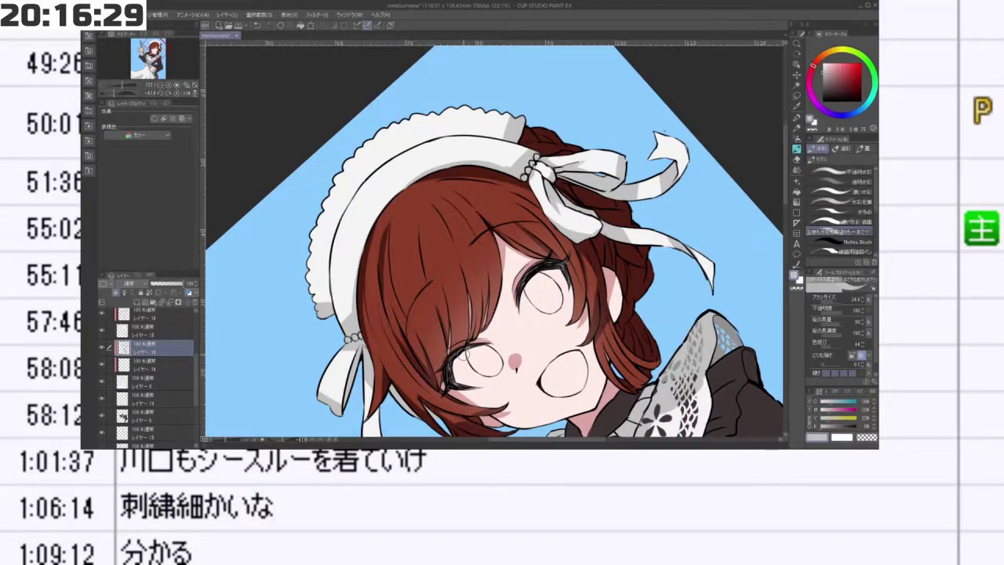
- Add grey shadow to the side of the cuff on the lower hand holding the pole
{"action": "mouse_move", "coordinate": [647, 214]}
{"action": "left_mouse_down"}
{"action": "mouse_move", "coordinate": [578, 371]}
{"action": "mouse_move", "coordinate": [529, 392]}
{"action": "left_mouse_up"}
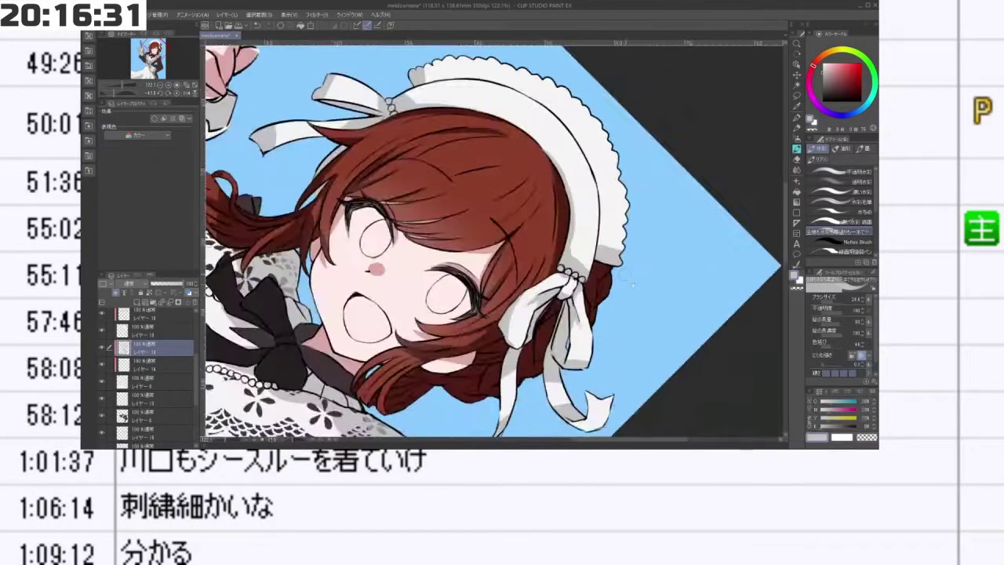
{"action": "scroll", "coordinate": [494, 241], "scroll_direction": "down", "scroll_amount": 3}
{"action": "mouse_move", "coordinate": [475, 185]}
{"action": "left_mouse_down"}
{"action": "mouse_move", "coordinate": [508, 92]}
{"action": "mouse_move", "coordinate": [444, 100]}
{"action": "mouse_move", "coordinate": [399, 126]}
{"action": "left_mouse_up"}
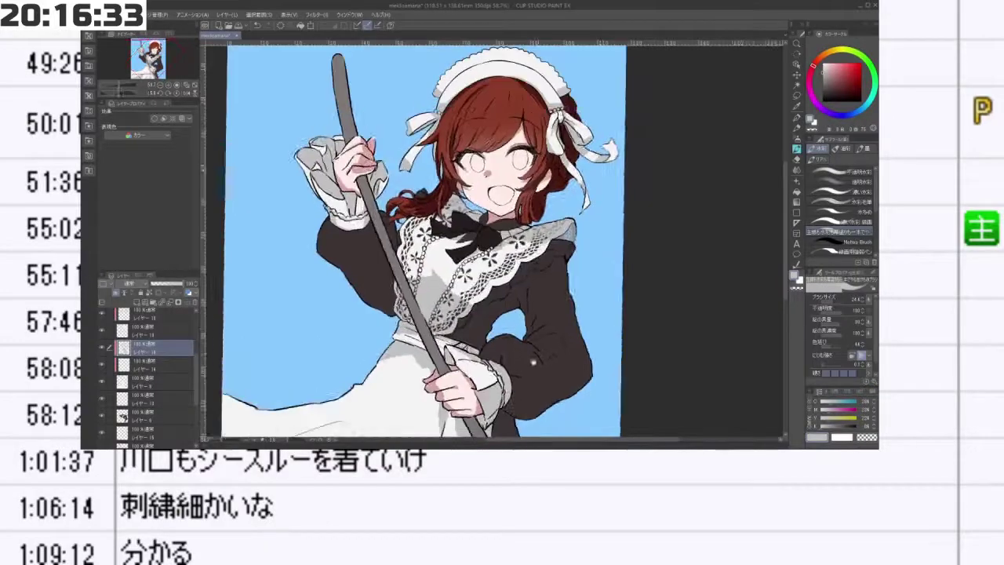
{"action": "left_click_drag", "start_coordinate": [471, 282], "coordinate": [483, 239]}
{"action": "scroll", "coordinate": [495, 241], "scroll_direction": "up", "scroll_amount": 3}
{"action": "mouse_move", "coordinate": [366, 404]}
{"action": "left_mouse_down"}
{"action": "mouse_move", "coordinate": [413, 431]}
{"action": "mouse_move", "coordinate": [615, 408]}
{"action": "left_mouse_up"}
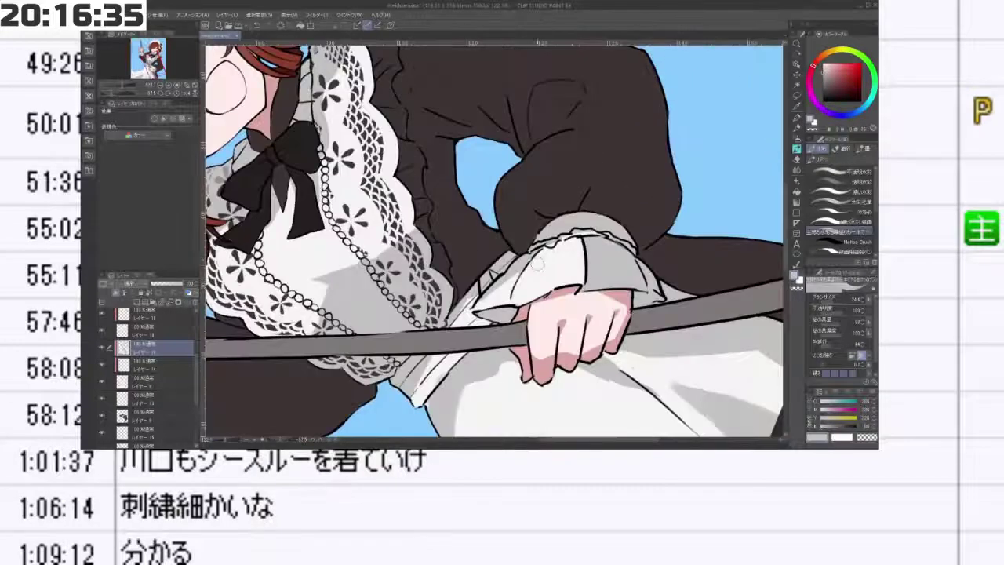
{"action": "left_click_drag", "start_coordinate": [518, 271], "coordinate": [515, 295]}
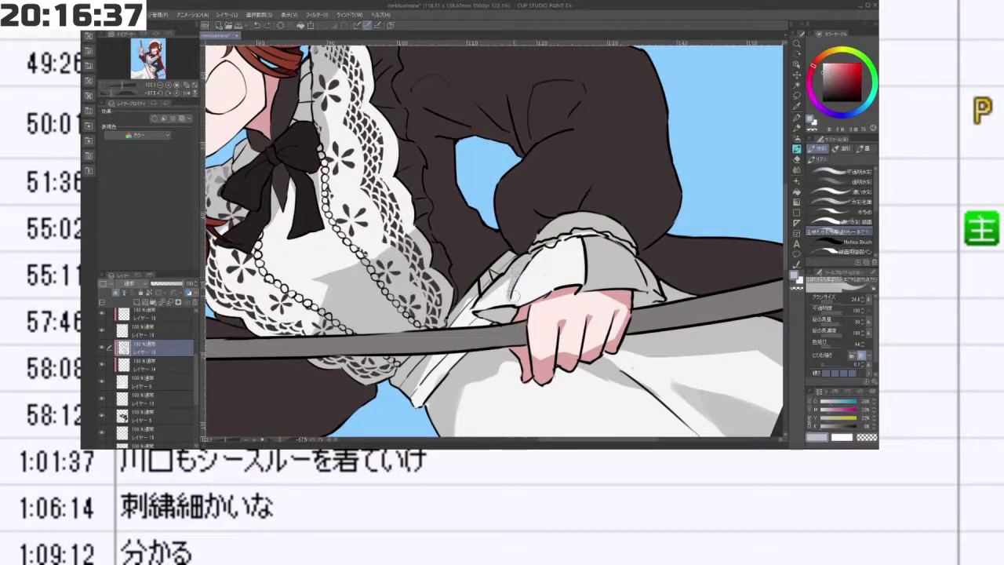
- Touch up the grey shadows near both ends of the white headband, checking them against the whole figure
{"action": "scroll", "coordinate": [612, 259], "scroll_direction": "down", "scroll_amount": 6}
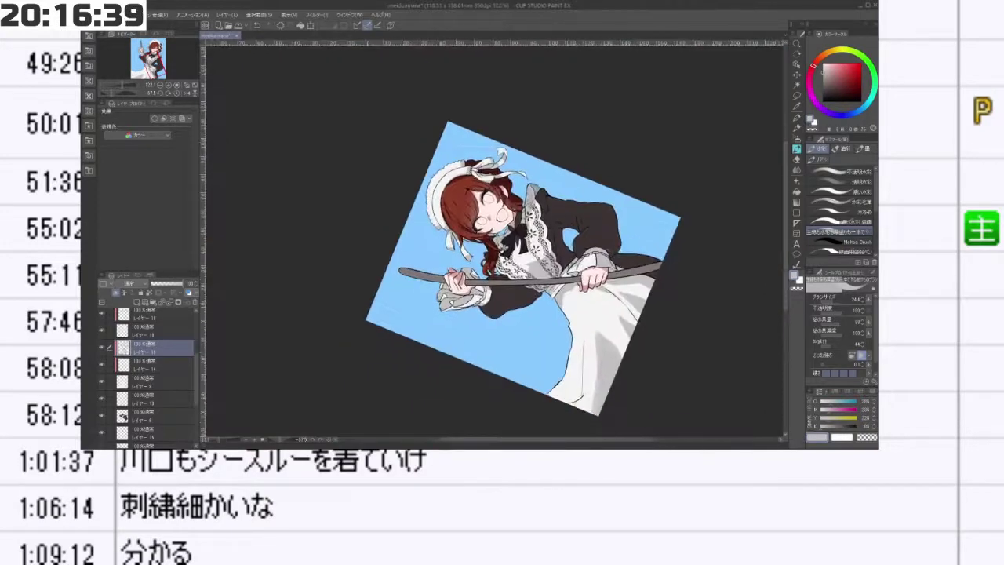
{"action": "scroll", "coordinate": [615, 258], "scroll_direction": "up", "scroll_amount": 3}
{"action": "left_click_drag", "start_coordinate": [608, 270], "coordinate": [569, 215]}
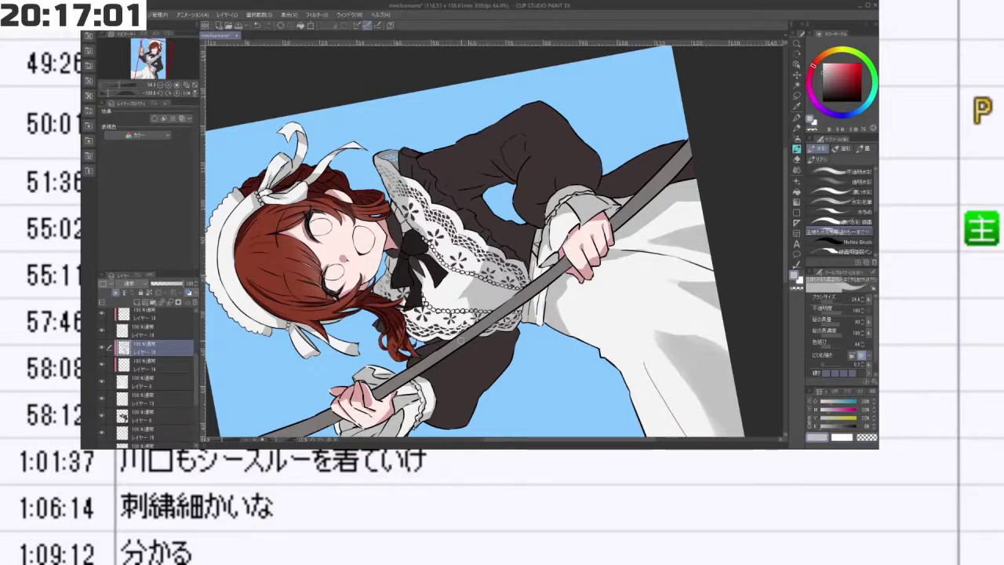
{"action": "left_click_drag", "start_coordinate": [472, 102], "coordinate": [525, 307]}
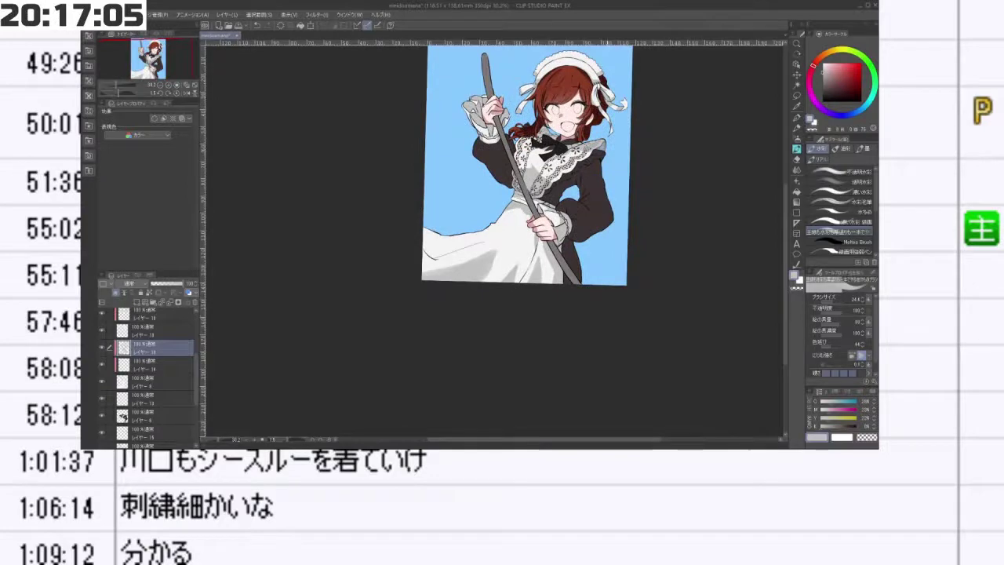
{"action": "left_click_drag", "start_coordinate": [603, 82], "coordinate": [698, 140]}
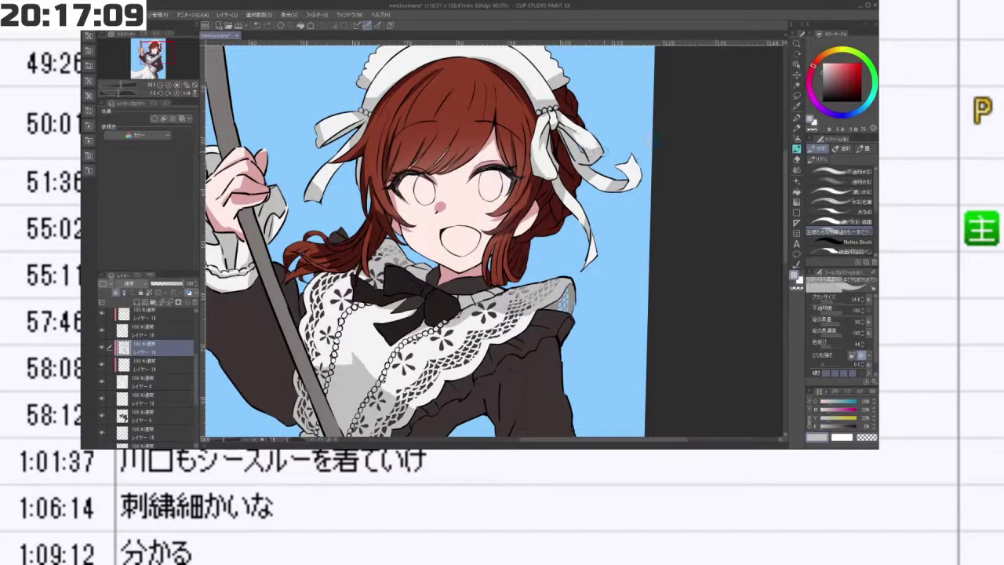
{"action": "left_click_drag", "start_coordinate": [571, 200], "coordinate": [485, 154]}
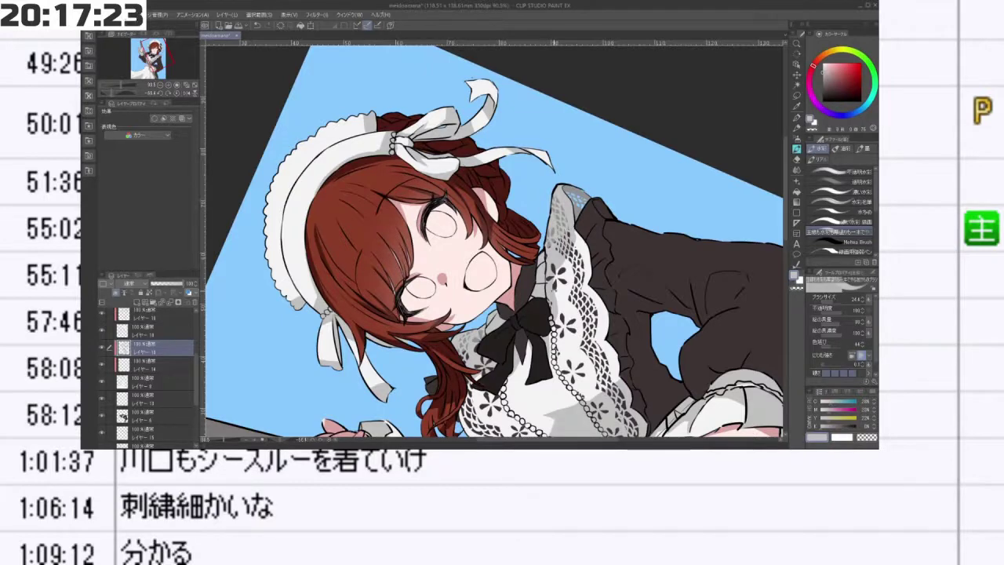
{"action": "left_click_drag", "start_coordinate": [308, 302], "coordinate": [337, 357]}
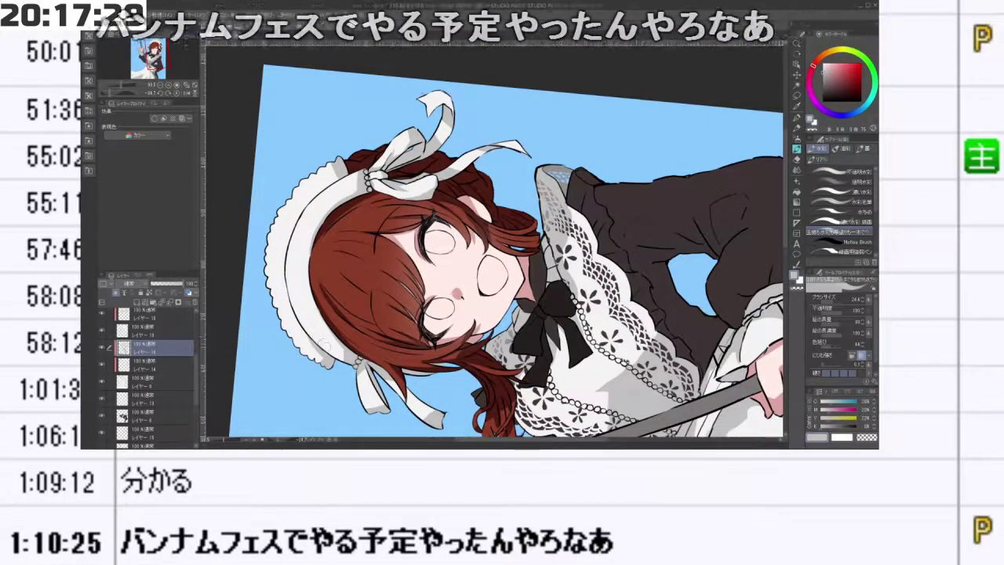
{"action": "left_click_drag", "start_coordinate": [314, 301], "coordinate": [565, 71]}
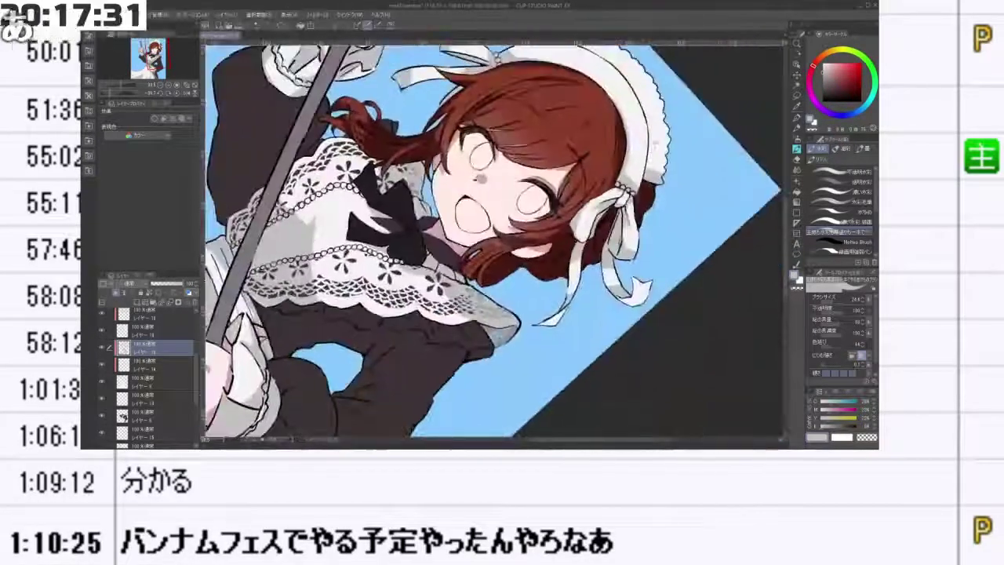
{"action": "left_click_drag", "start_coordinate": [639, 169], "coordinate": [627, 176]}
- Examine the balance of the grey shadows across the headband, lace frill, cuffs and apron skirt
{"action": "scroll", "coordinate": [626, 176], "scroll_direction": "down", "scroll_amount": 5}
{"action": "left_click_drag", "start_coordinate": [602, 230], "coordinate": [667, 177]}
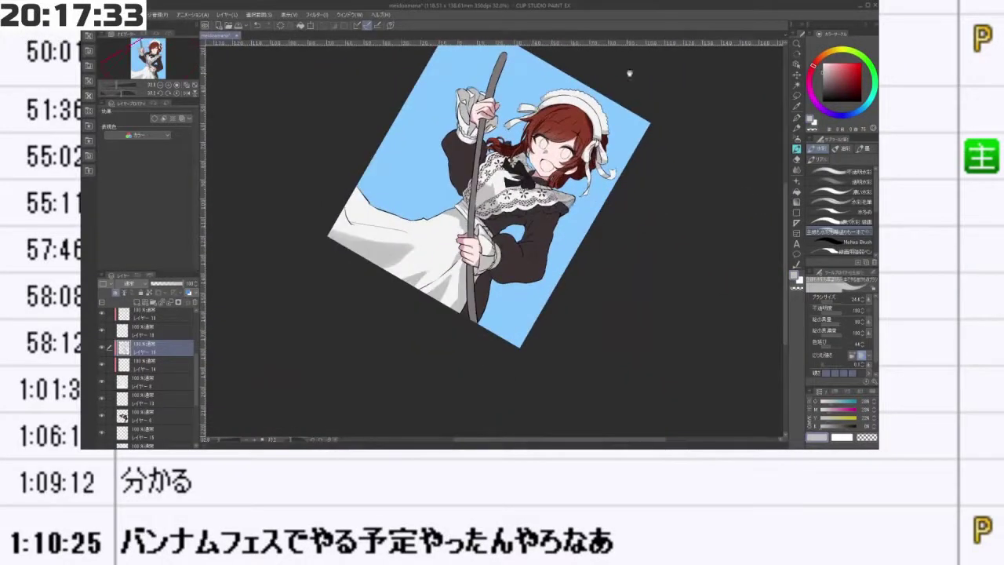
{"action": "left_click_drag", "start_coordinate": [630, 72], "coordinate": [616, 94]}
{"action": "left_click_drag", "start_coordinate": [667, 163], "coordinate": [623, 79]}
{"action": "key", "text": "minus"}
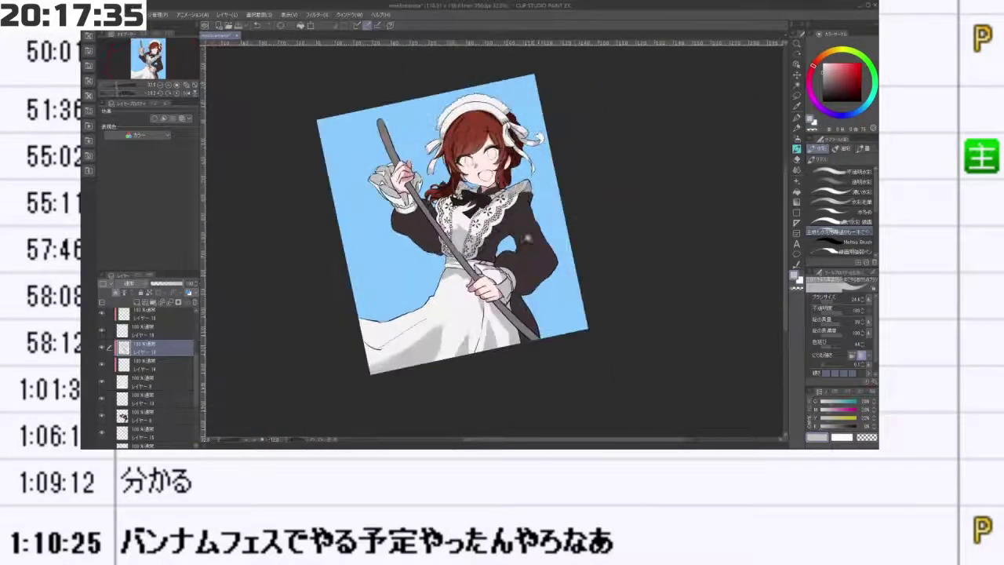
{"action": "scroll", "coordinate": [527, 239], "scroll_direction": "up", "scroll_amount": 6}
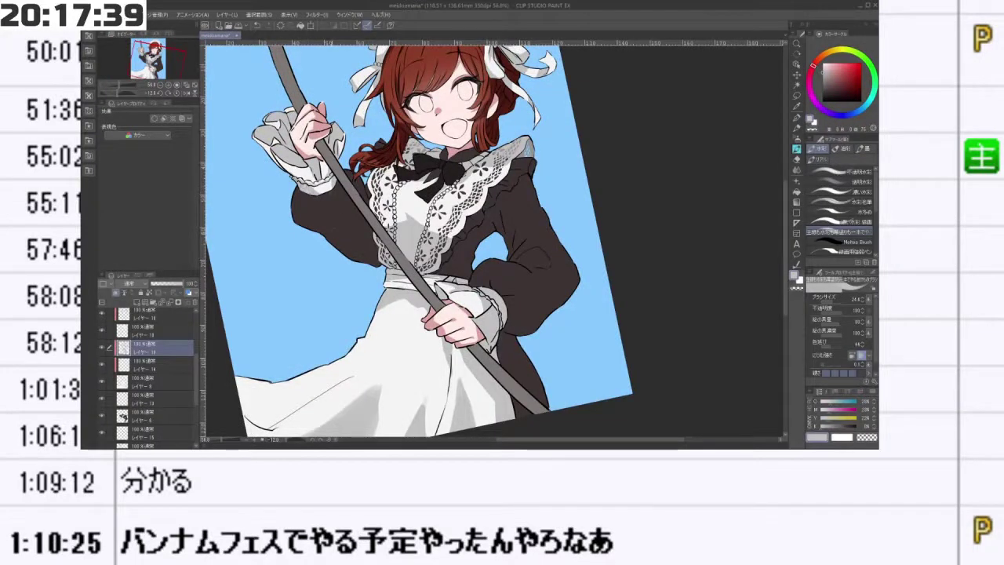
{"action": "key", "text": "asciicircum"}
{"action": "key", "text": "asciicircum"}
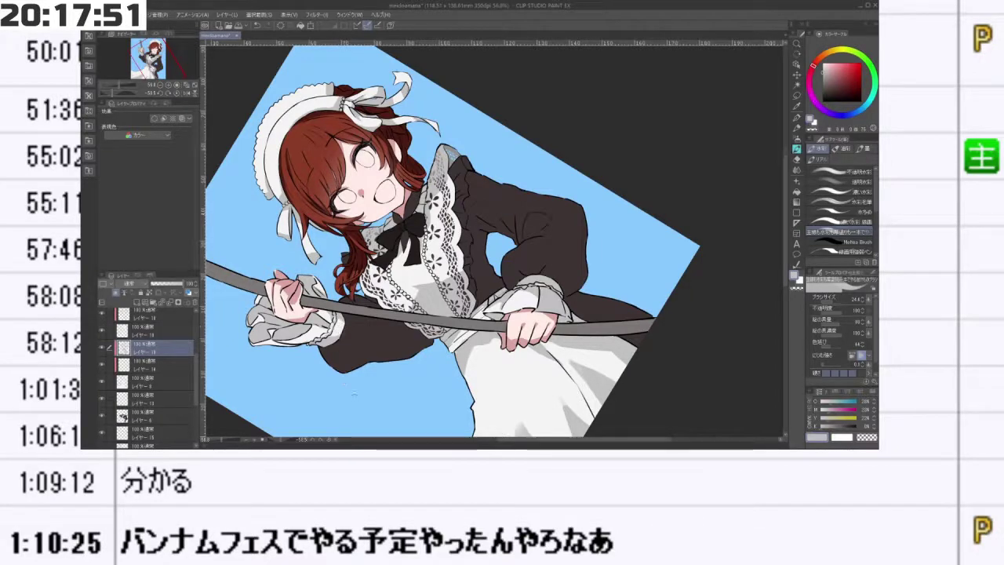
- Check the grey shadows on the apron skirt and waist from several canvas angles
{"action": "left_click_drag", "start_coordinate": [354, 394], "coordinate": [372, 372]}
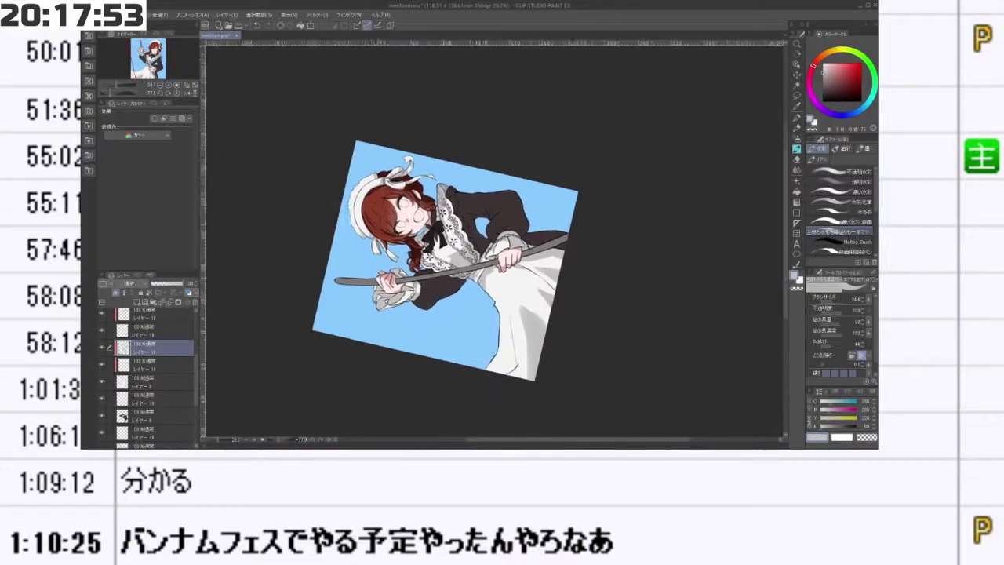
{"action": "left_click_drag", "start_coordinate": [453, 293], "coordinate": [510, 295]}
{"action": "left_click_drag", "start_coordinate": [618, 295], "coordinate": [418, 352]}
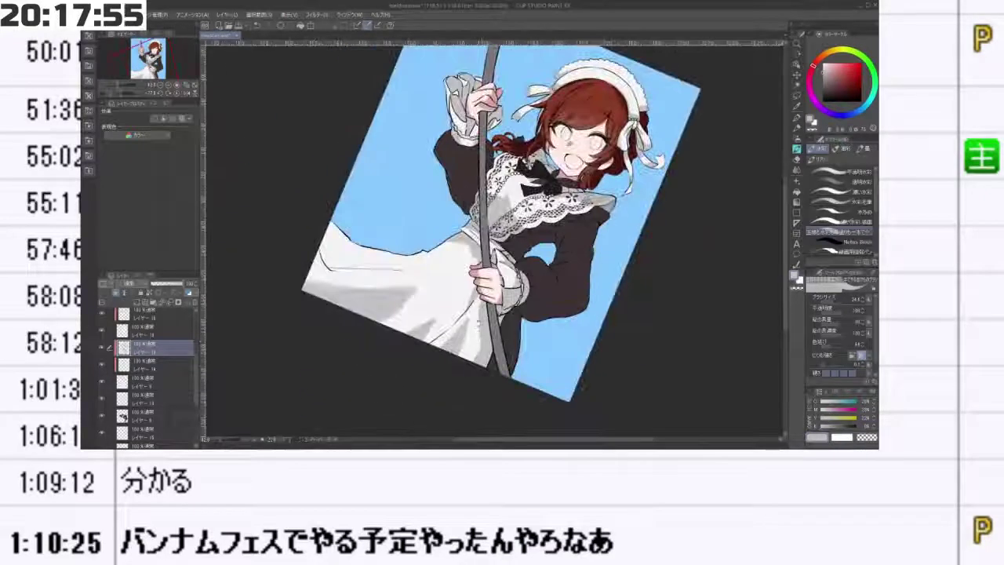
{"action": "mouse_move", "coordinate": [478, 321]}
{"action": "left_mouse_down"}
{"action": "mouse_move", "coordinate": [423, 321]}
{"action": "mouse_move", "coordinate": [472, 322]}
{"action": "left_mouse_up"}
{"action": "left_click_drag", "start_coordinate": [416, 306], "coordinate": [521, 276]}
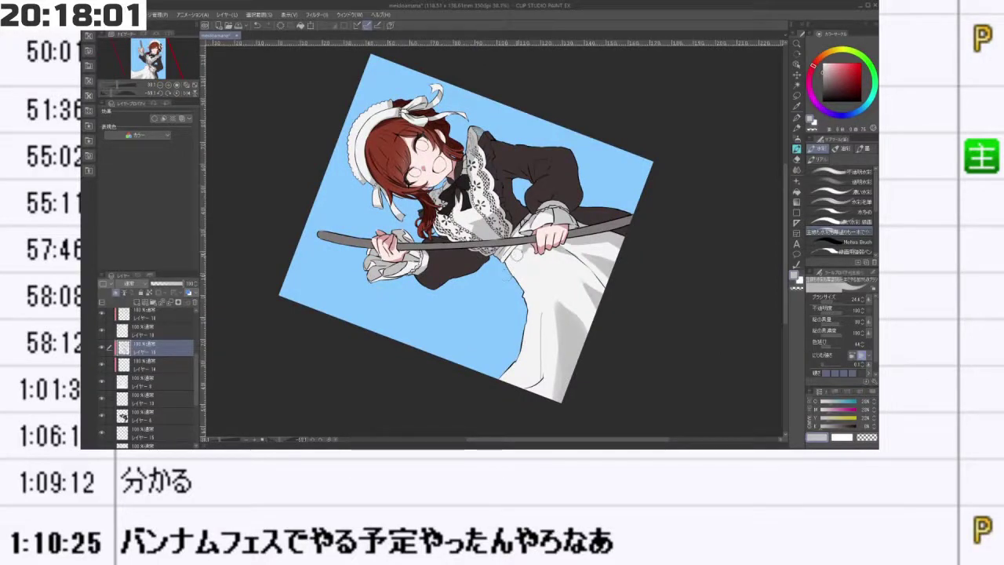
{"action": "left_click_drag", "start_coordinate": [533, 258], "coordinate": [525, 219]}
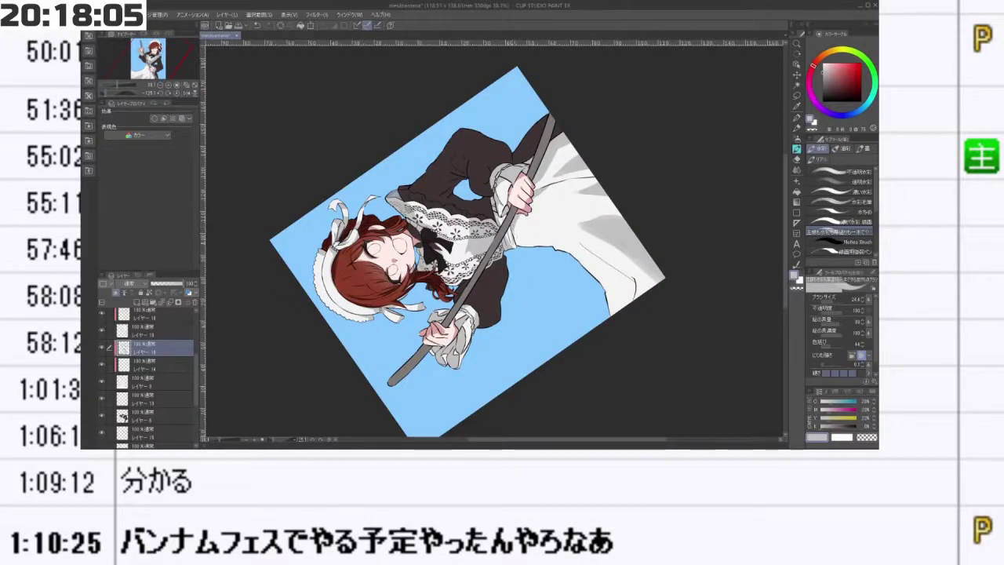
{"action": "mouse_move", "coordinate": [542, 193]}
{"action": "left_mouse_down"}
{"action": "mouse_move", "coordinate": [427, 236]}
{"action": "mouse_move", "coordinate": [473, 304]}
{"action": "mouse_move", "coordinate": [530, 298]}
{"action": "left_mouse_up"}
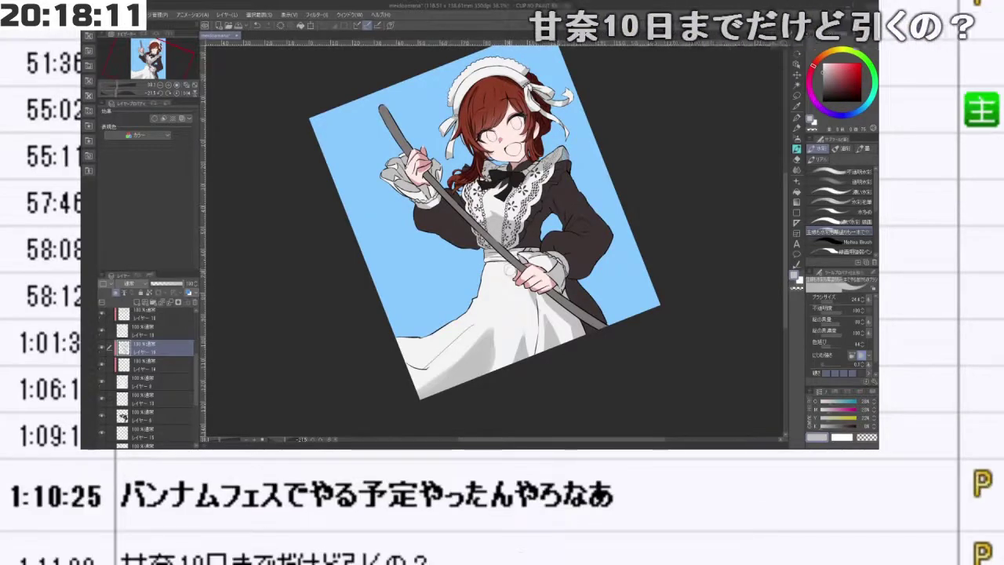
{"action": "left_click_drag", "start_coordinate": [562, 348], "coordinate": [607, 298]}
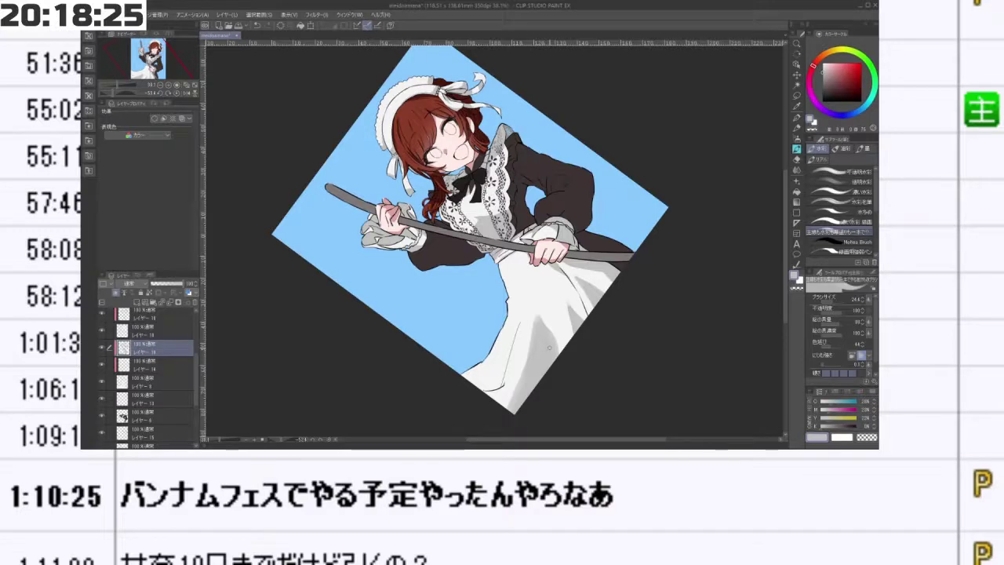
{"action": "left_click_drag", "start_coordinate": [626, 192], "coordinate": [616, 309]}
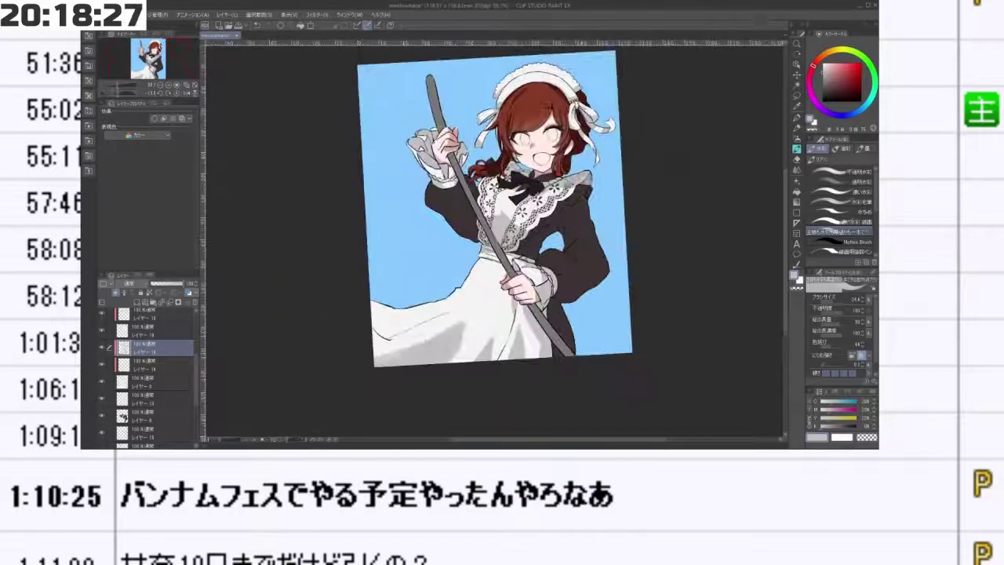
- Add a new clipped layer above the black dress layer and choose a darker near-black shadow colour
{"action": "left_click", "coordinate": [141, 418]}
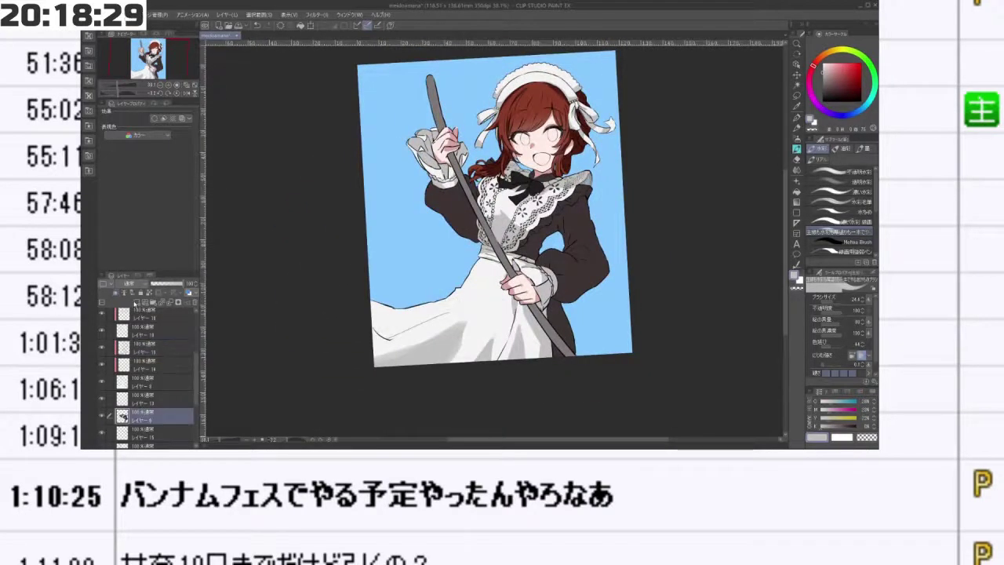
{"action": "left_click", "coordinate": [135, 302]}
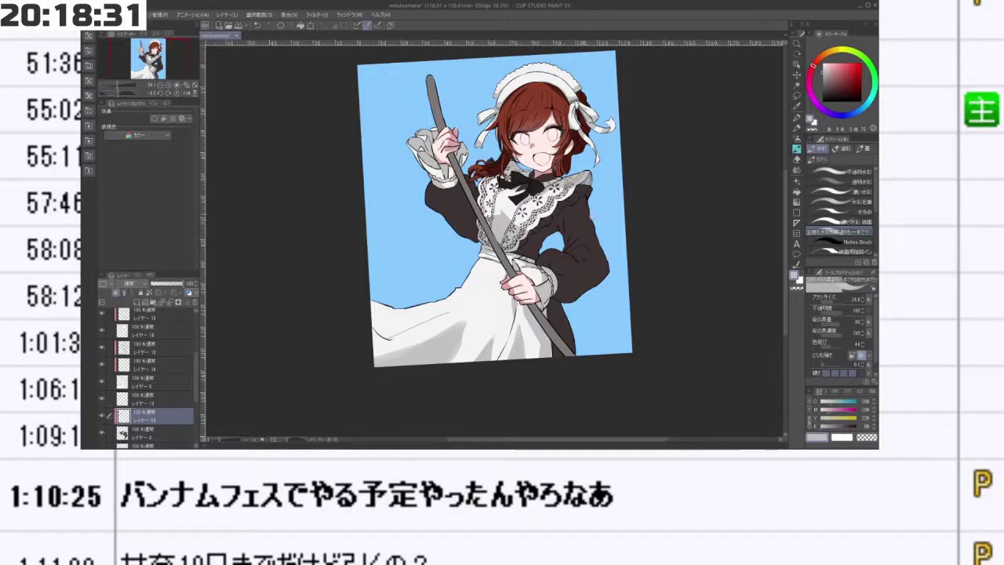
{"action": "scroll", "coordinate": [583, 247], "scroll_direction": "up", "scroll_amount": 3}
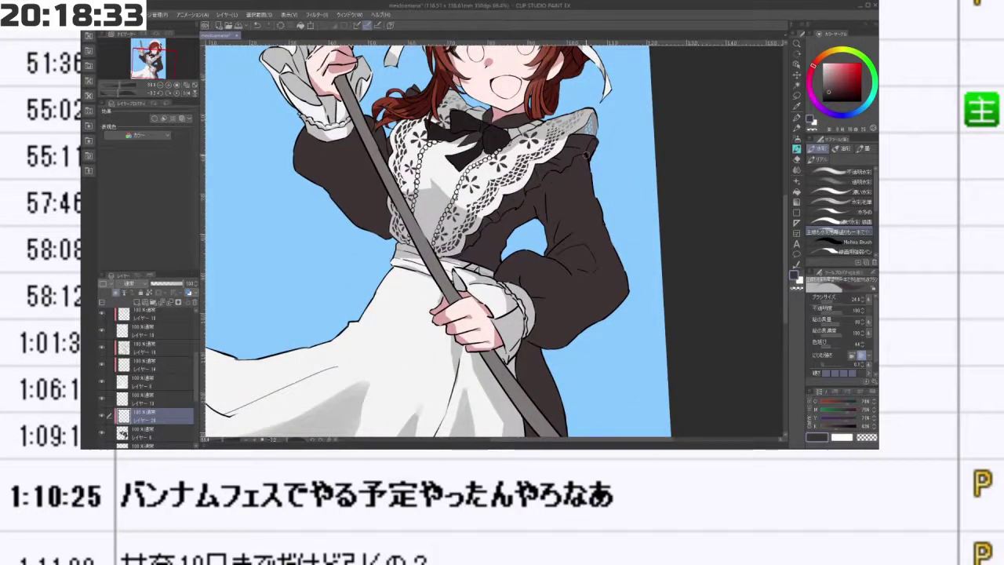
{"action": "left_click_drag", "start_coordinate": [831, 89], "coordinate": [827, 95]}
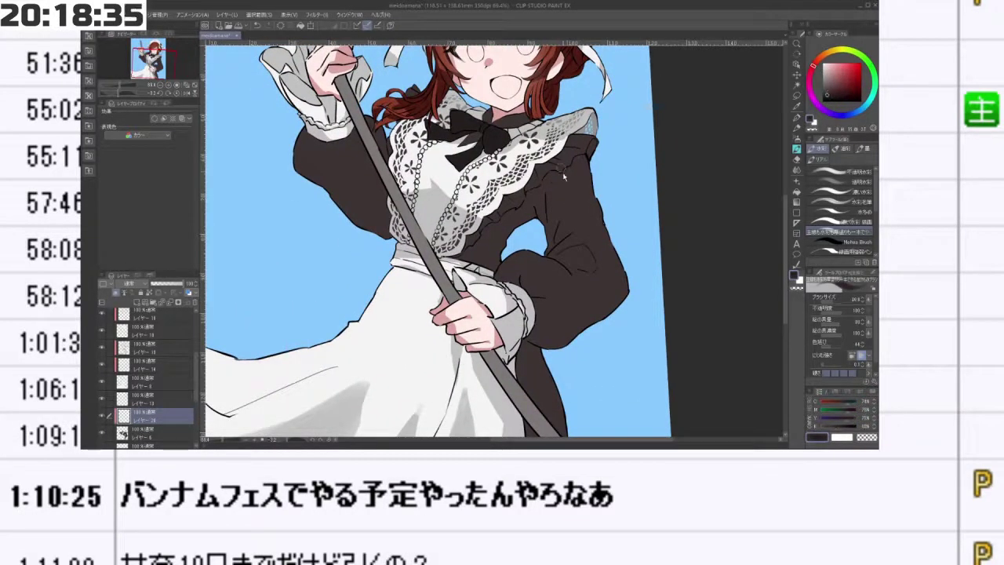
- Paint dark shadow on the outer end of the black shoulder ruffle and on the sleeve just beneath it
{"action": "key", "text": "minus"}
{"action": "scroll", "coordinate": [578, 140], "scroll_direction": "up", "scroll_amount": 4}
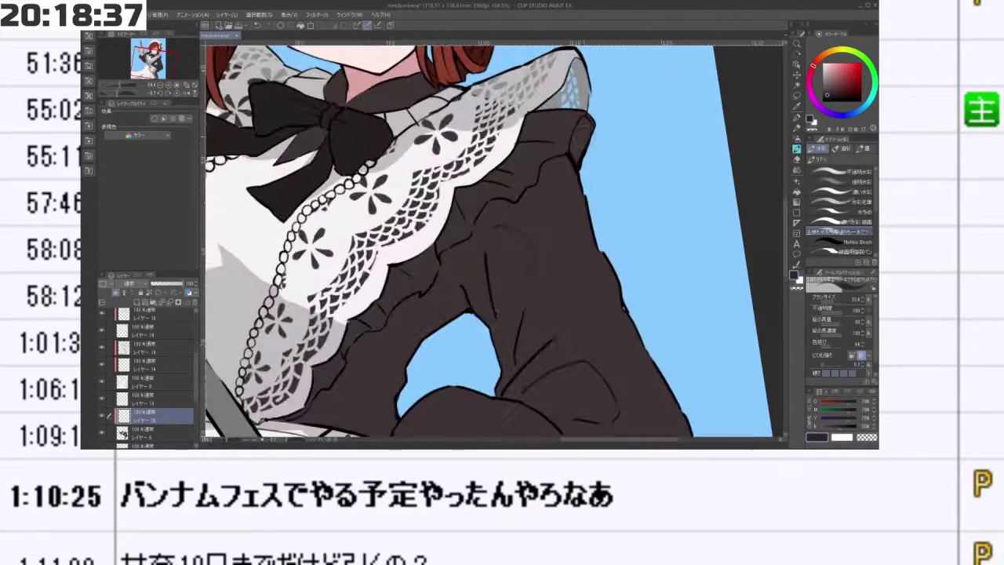
{"action": "left_click_drag", "start_coordinate": [586, 122], "coordinate": [583, 146]}
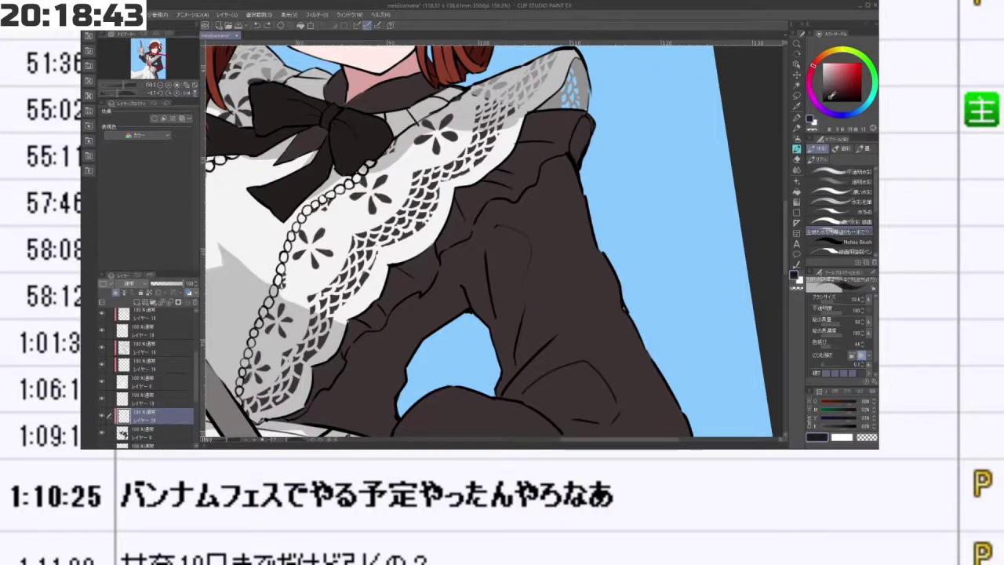
{"action": "mouse_move", "coordinate": [585, 126]}
{"action": "left_mouse_down"}
{"action": "mouse_move", "coordinate": [579, 160]}
{"action": "mouse_move", "coordinate": [506, 108]}
{"action": "mouse_move", "coordinate": [362, 229]}
{"action": "mouse_move", "coordinate": [514, 373]}
{"action": "mouse_move", "coordinate": [621, 289]}
{"action": "mouse_move", "coordinate": [578, 135]}
{"action": "mouse_move", "coordinate": [541, 113]}
{"action": "mouse_move", "coordinate": [482, 106]}
{"action": "left_mouse_up"}
{"action": "mouse_move", "coordinate": [499, 141]}
{"action": "left_mouse_down"}
{"action": "mouse_move", "coordinate": [490, 164]}
{"action": "mouse_move", "coordinate": [480, 134]}
{"action": "mouse_move", "coordinate": [495, 138]}
{"action": "left_mouse_up"}
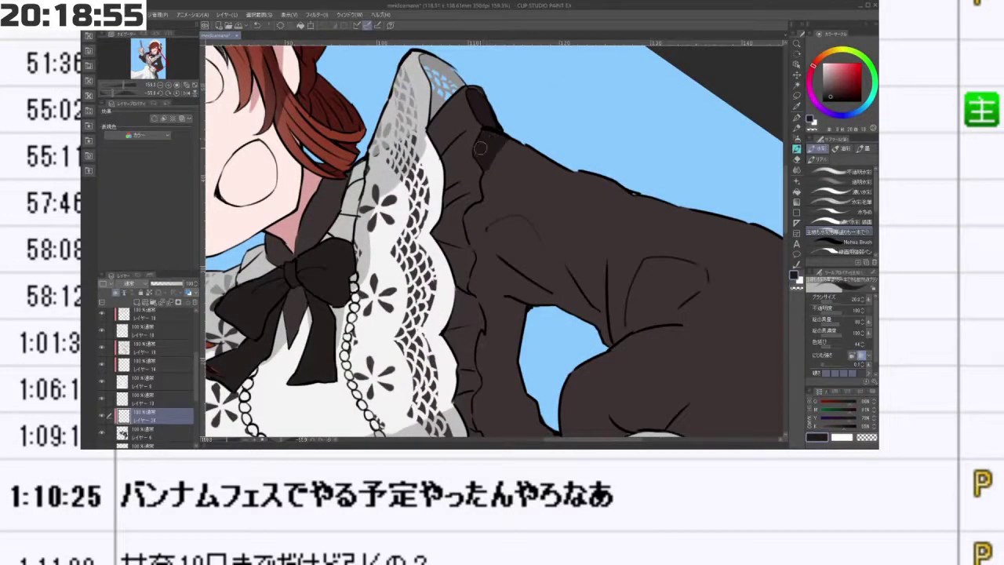
- Extend the dark shadow along the underside of the black ruffle where it meets the sleeve and bodice
{"action": "scroll", "coordinate": [503, 187], "scroll_direction": "down", "scroll_amount": 5}
{"action": "left_click_drag", "start_coordinate": [504, 187], "coordinate": [586, 251]}
{"action": "scroll", "coordinate": [504, 152], "scroll_direction": "up", "scroll_amount": 2}
{"action": "key", "text": "minus"}
{"action": "key", "text": "minus"}
{"action": "key", "text": "minus"}
{"action": "key", "text": "minus"}
{"action": "key", "text": "minus"}
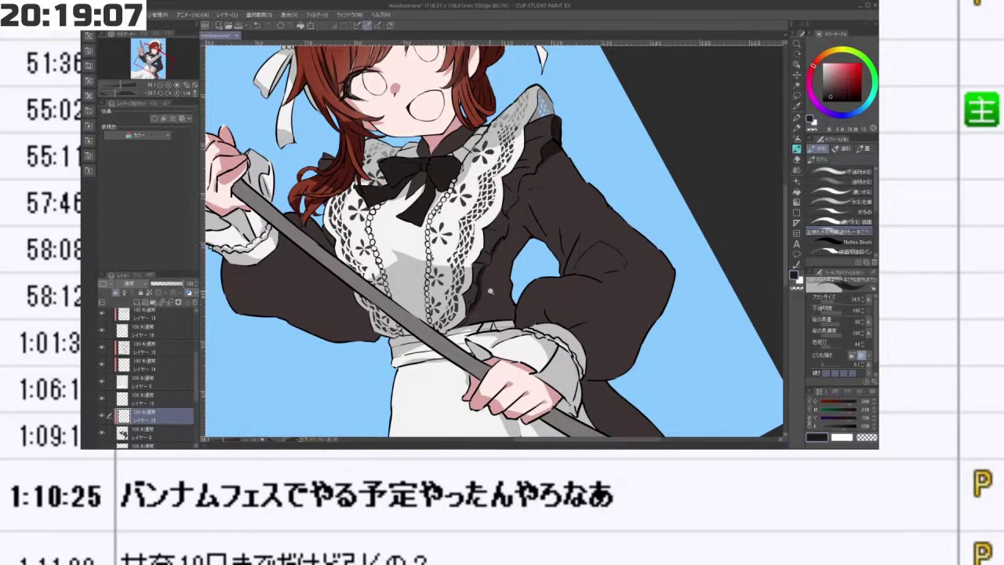
{"action": "scroll", "coordinate": [491, 291], "scroll_direction": "up", "scroll_amount": 2}
{"action": "scroll", "coordinate": [524, 187], "scroll_direction": "up", "scroll_amount": 3}
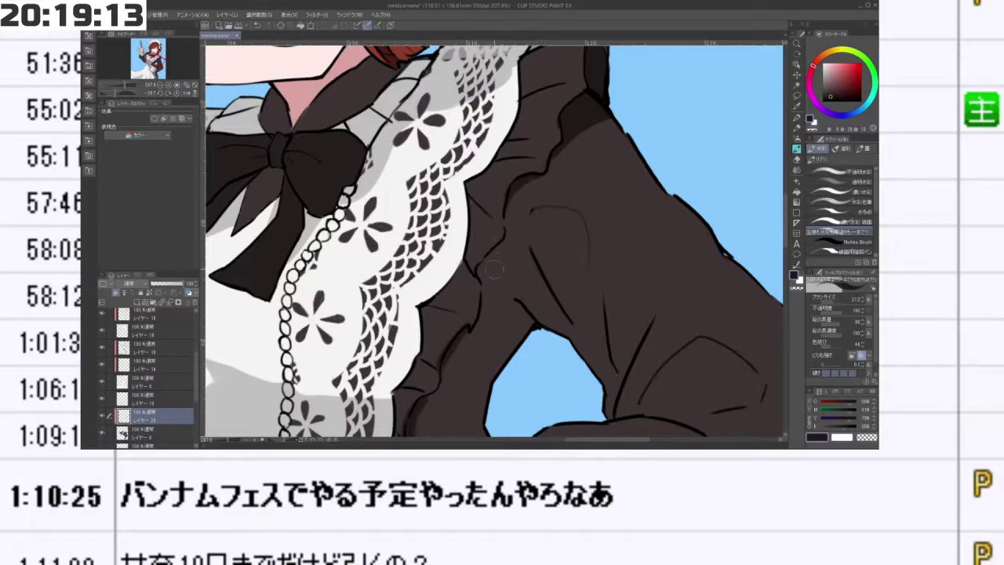
{"action": "mouse_move", "coordinate": [498, 245]}
{"action": "left_mouse_down"}
{"action": "mouse_move", "coordinate": [478, 274]}
{"action": "mouse_move", "coordinate": [469, 244]}
{"action": "mouse_move", "coordinate": [476, 227]}
{"action": "mouse_move", "coordinate": [486, 237]}
{"action": "left_mouse_up"}
{"action": "key", "text": "ctrl+z"}
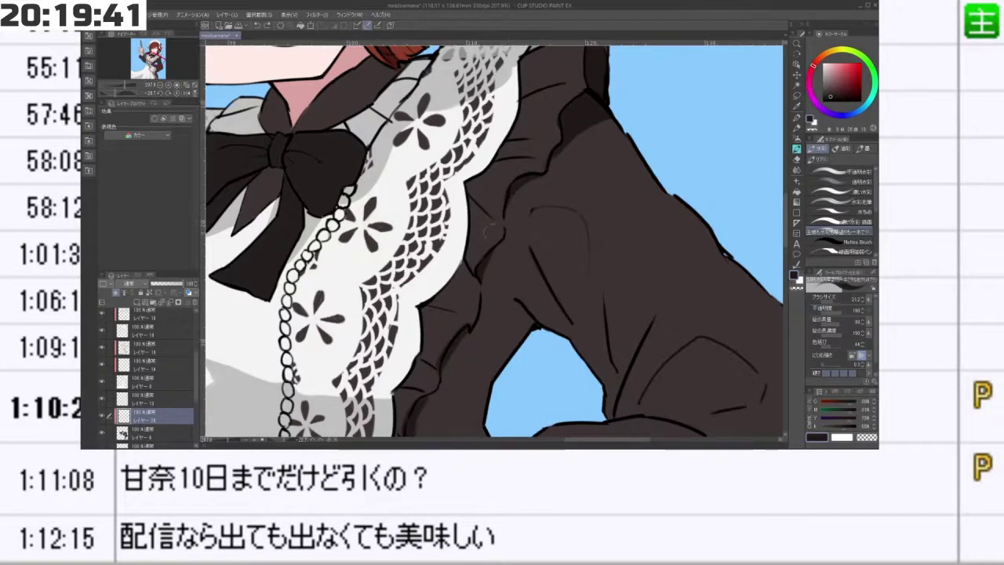
{"action": "left_click_drag", "start_coordinate": [475, 211], "coordinate": [497, 240]}
{"action": "key", "text": "ctrl+z"}
{"action": "key", "text": "ctrl+z"}
- Paint dark shadows into the folds of the black ruffle running beside the white lace frill
{"action": "mouse_move", "coordinate": [463, 351]}
{"action": "left_mouse_down"}
{"action": "mouse_move", "coordinate": [587, 228]}
{"action": "mouse_move", "coordinate": [554, 167]}
{"action": "mouse_move", "coordinate": [530, 328]}
{"action": "mouse_move", "coordinate": [561, 258]}
{"action": "left_mouse_up"}
{"action": "scroll", "coordinate": [562, 257], "scroll_direction": "down", "scroll_amount": 4}
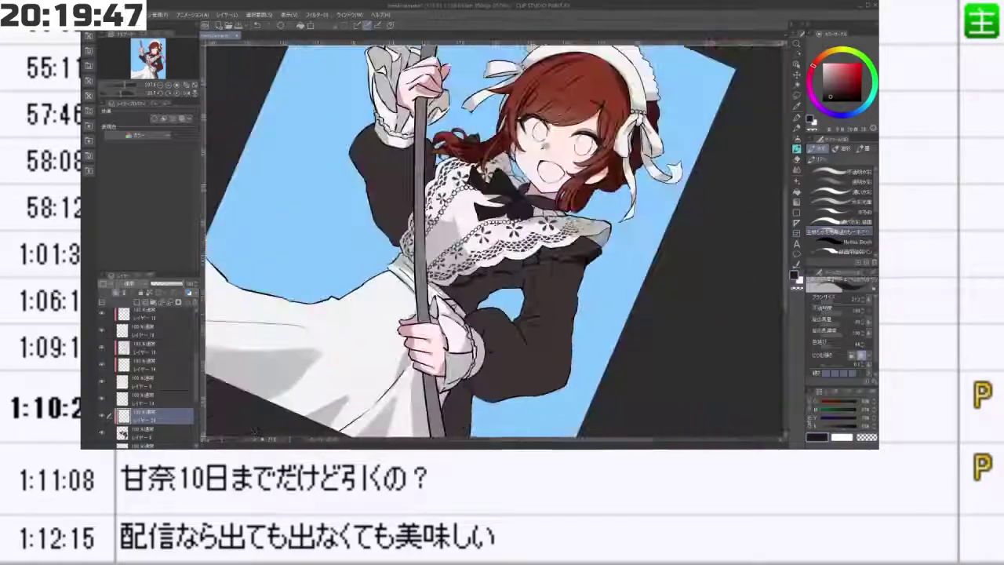
{"action": "left_click_drag", "start_coordinate": [573, 298], "coordinate": [574, 186]}
{"action": "scroll", "coordinate": [513, 213], "scroll_direction": "up", "scroll_amount": 4}
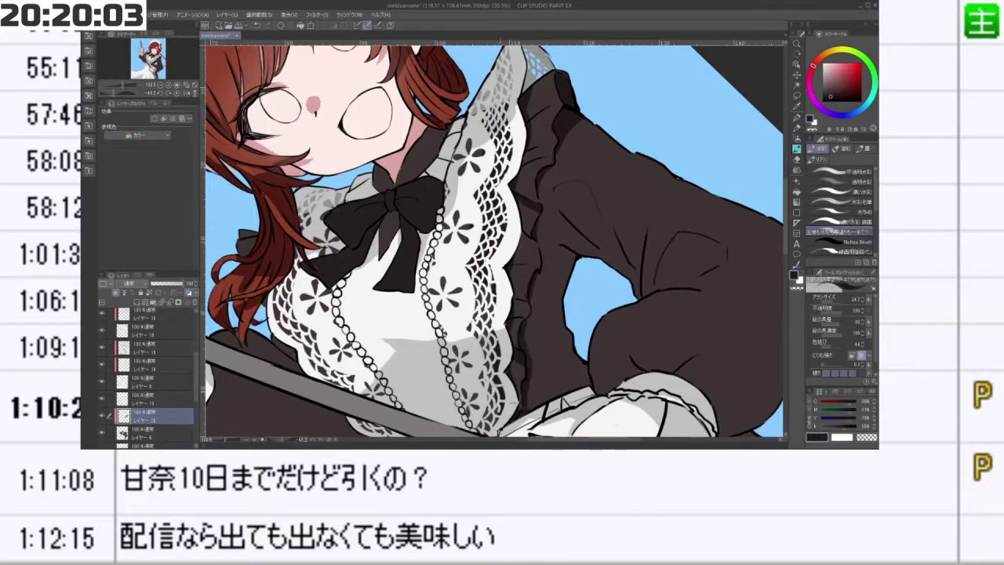
{"action": "left_click_drag", "start_coordinate": [513, 403], "coordinate": [428, 383]}
{"action": "scroll", "coordinate": [587, 279], "scroll_direction": "down", "scroll_amount": 3}
{"action": "scroll", "coordinate": [586, 278], "scroll_direction": "up", "scroll_amount": 3}
{"action": "left_click_drag", "start_coordinate": [587, 282], "coordinate": [596, 259]}
{"action": "left_click_drag", "start_coordinate": [595, 260], "coordinate": [653, 234]}
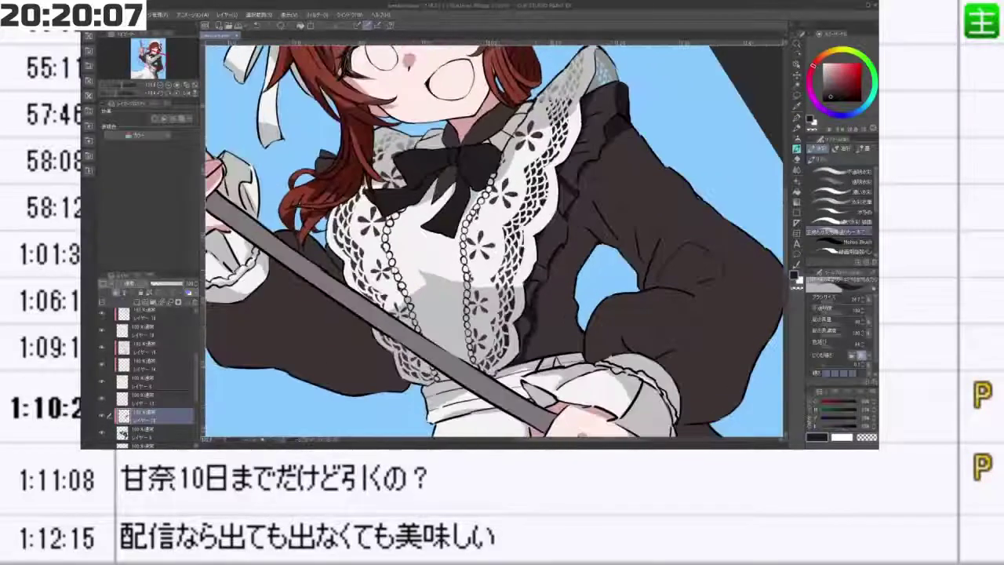
- Darken the middle and lower folds of the black ruffle down towards the apron's waistband
{"action": "left_click_drag", "start_coordinate": [531, 298], "coordinate": [560, 234]}
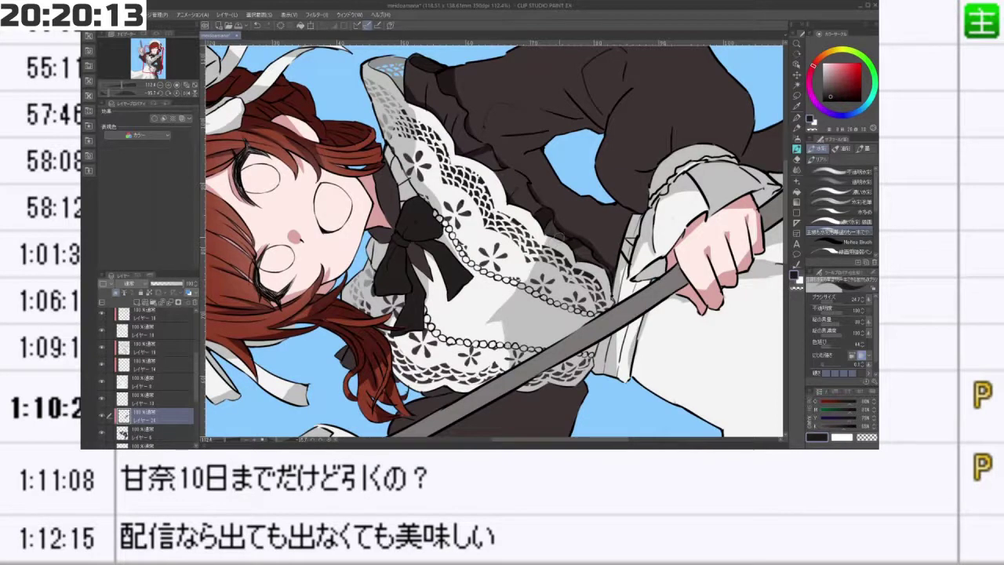
{"action": "mouse_move", "coordinate": [559, 233]}
{"action": "left_mouse_down"}
{"action": "mouse_move", "coordinate": [521, 180]}
{"action": "mouse_move", "coordinate": [429, 230]}
{"action": "mouse_move", "coordinate": [432, 265]}
{"action": "left_mouse_up"}
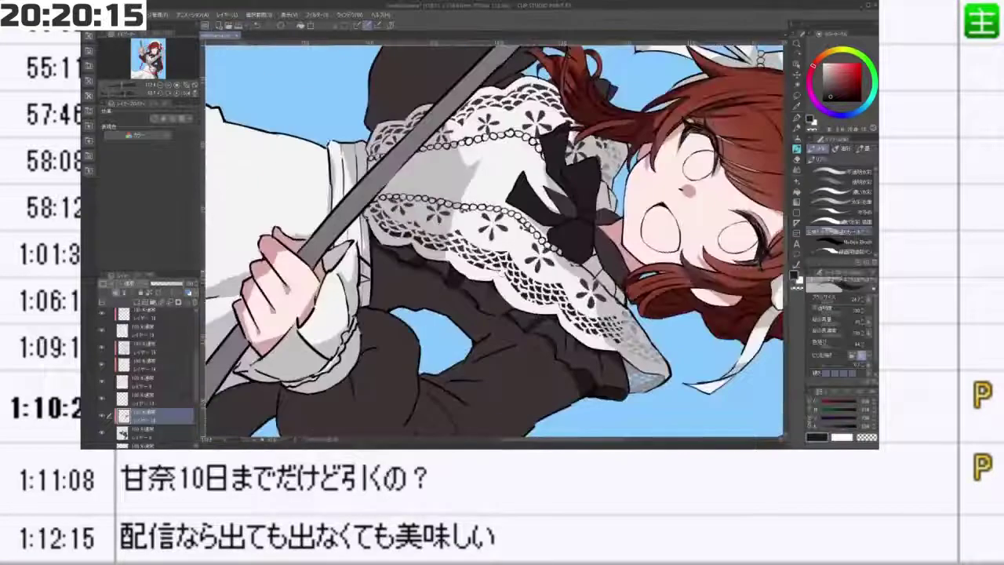
{"action": "mouse_move", "coordinate": [497, 294]}
{"action": "left_mouse_down"}
{"action": "mouse_move", "coordinate": [488, 305]}
{"action": "mouse_move", "coordinate": [537, 298]}
{"action": "left_mouse_up"}
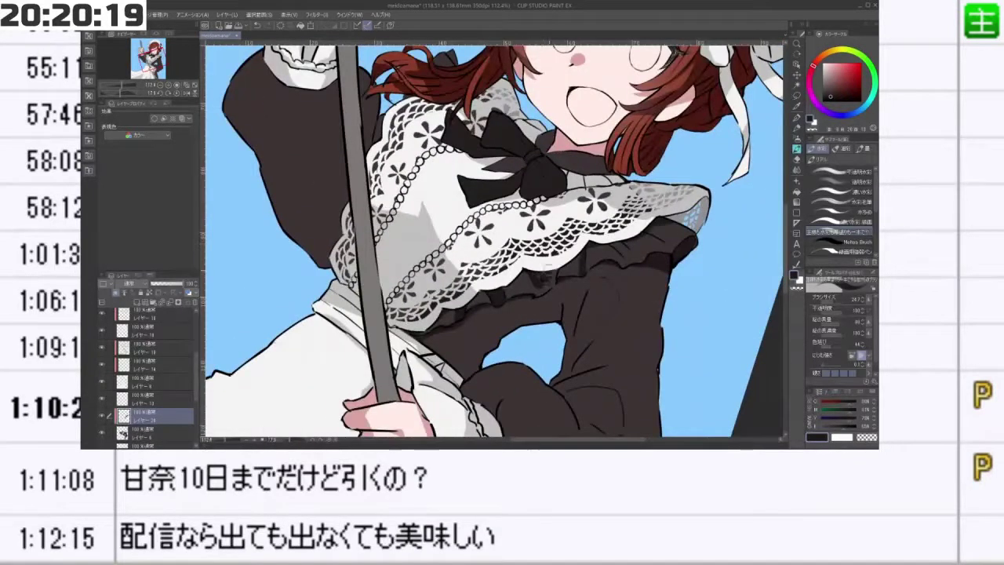
{"action": "left_click_drag", "start_coordinate": [517, 332], "coordinate": [508, 147]}
{"action": "left_click_drag", "start_coordinate": [476, 182], "coordinate": [484, 301]}
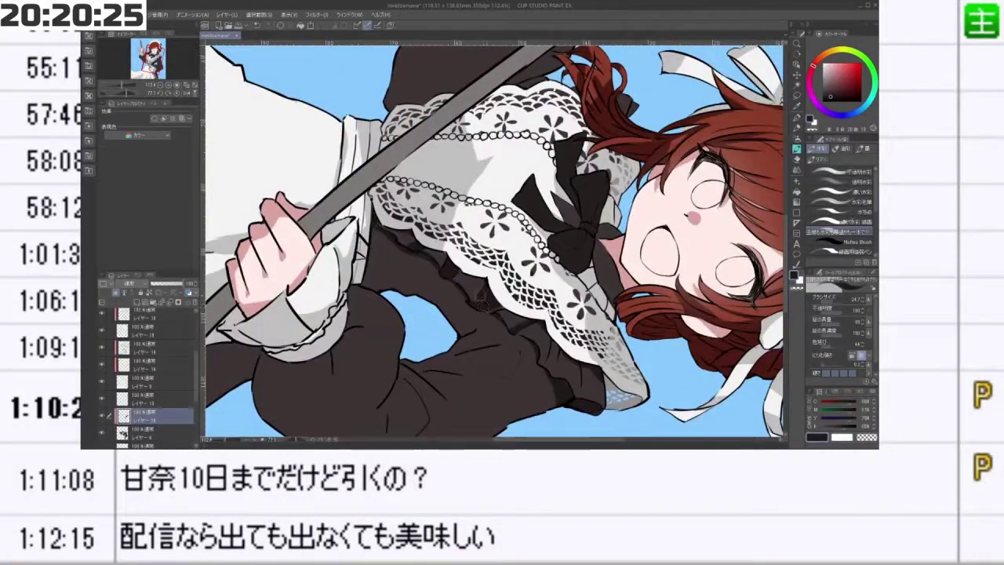
{"action": "left_click_drag", "start_coordinate": [480, 292], "coordinate": [555, 271]}
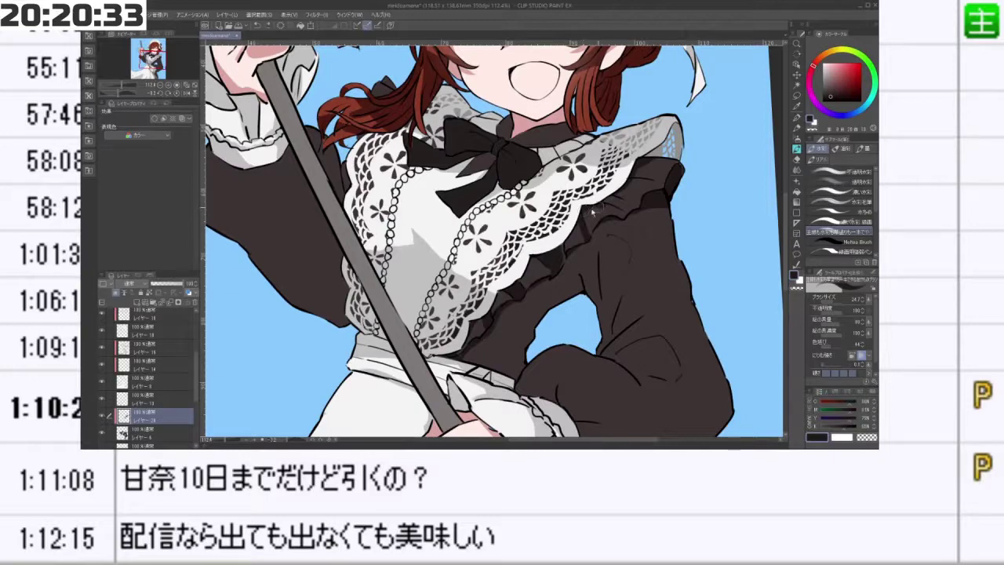
- Fill the upper part of the black ruffle under the lace collar with dark shadow up to the shoulder
{"action": "left_click_drag", "start_coordinate": [584, 209], "coordinate": [614, 204]}
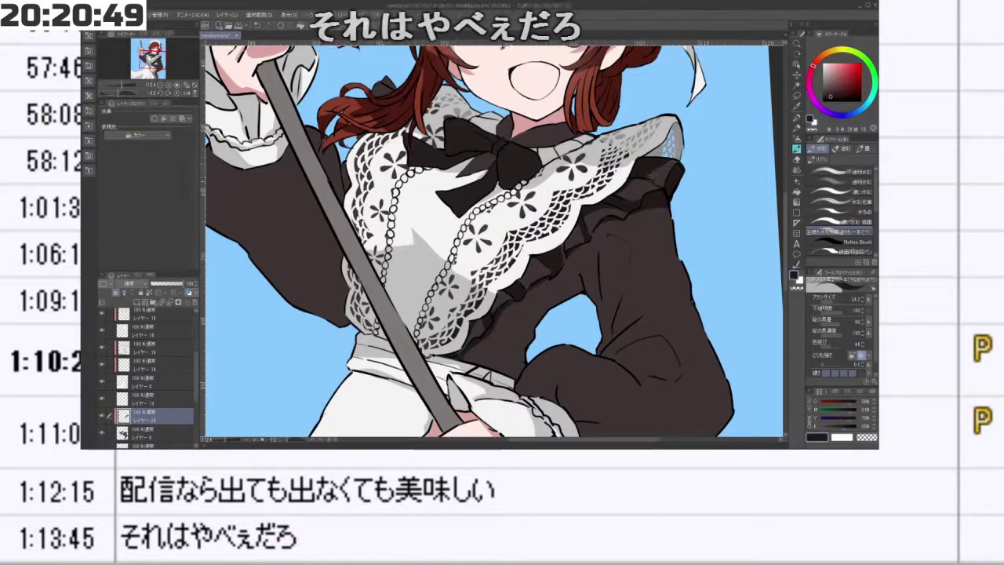
{"action": "left_click_drag", "start_coordinate": [579, 376], "coordinate": [686, 128]}
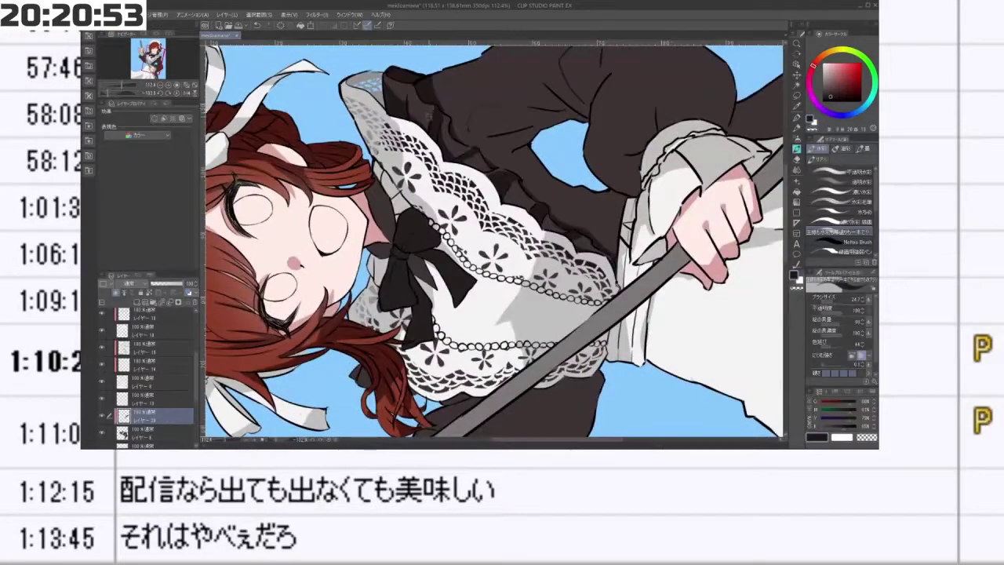
{"action": "mouse_move", "coordinate": [431, 112]}
{"action": "left_mouse_down"}
{"action": "mouse_move", "coordinate": [381, 155]}
{"action": "mouse_move", "coordinate": [393, 340]}
{"action": "mouse_move", "coordinate": [601, 331]}
{"action": "mouse_move", "coordinate": [634, 249]}
{"action": "left_mouse_up"}
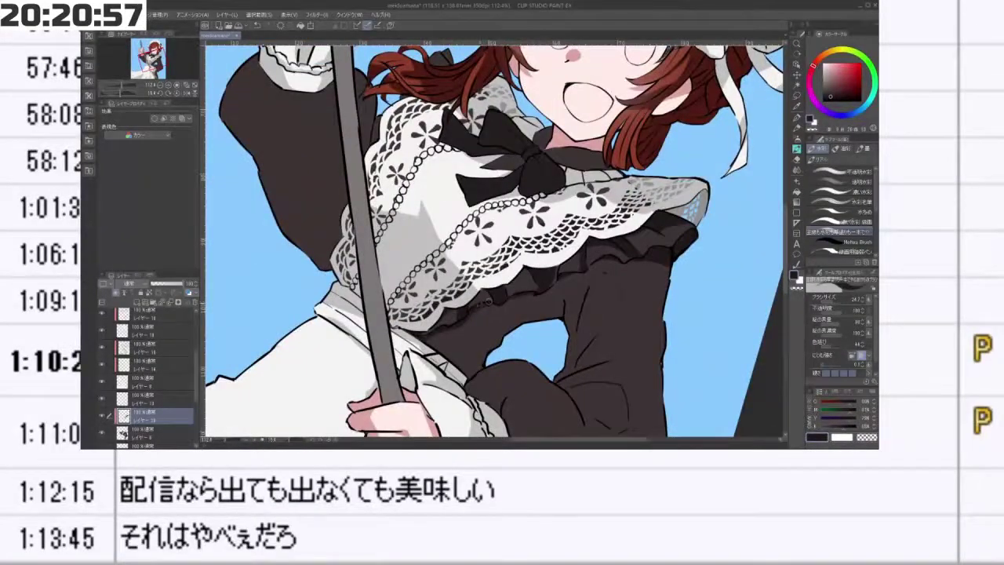
{"action": "left_click_drag", "start_coordinate": [471, 323], "coordinate": [417, 287]}
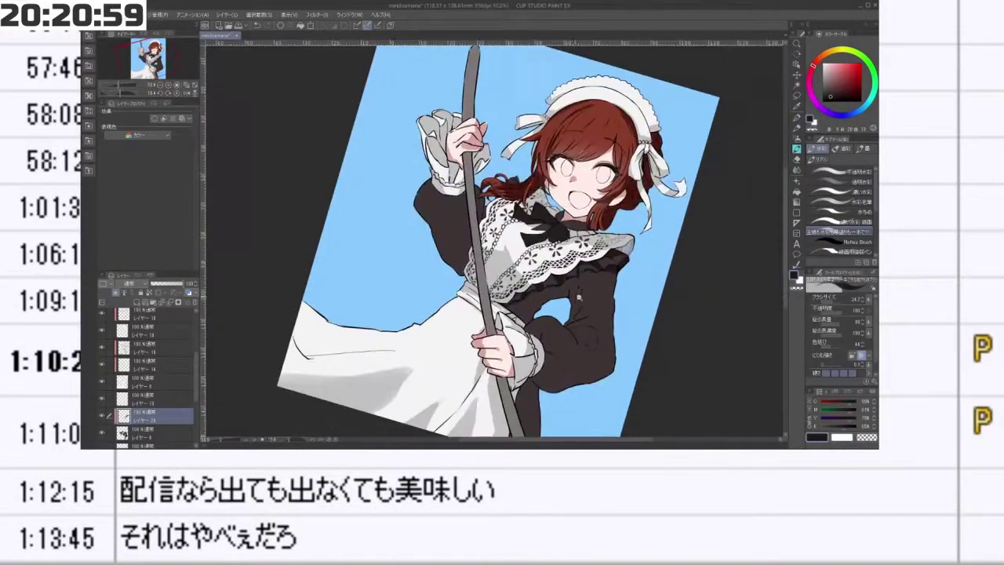
- Shade the black bodice between the ruffle and the bent arm, undoing the stroke that does not fit
{"action": "mouse_move", "coordinate": [549, 313]}
{"action": "left_mouse_down"}
{"action": "mouse_move", "coordinate": [533, 333]}
{"action": "mouse_move", "coordinate": [575, 258]}
{"action": "mouse_move", "coordinate": [531, 313]}
{"action": "mouse_move", "coordinate": [574, 311]}
{"action": "mouse_move", "coordinate": [543, 285]}
{"action": "mouse_move", "coordinate": [530, 312]}
{"action": "left_mouse_up"}
{"action": "key", "text": "ctrl+z"}
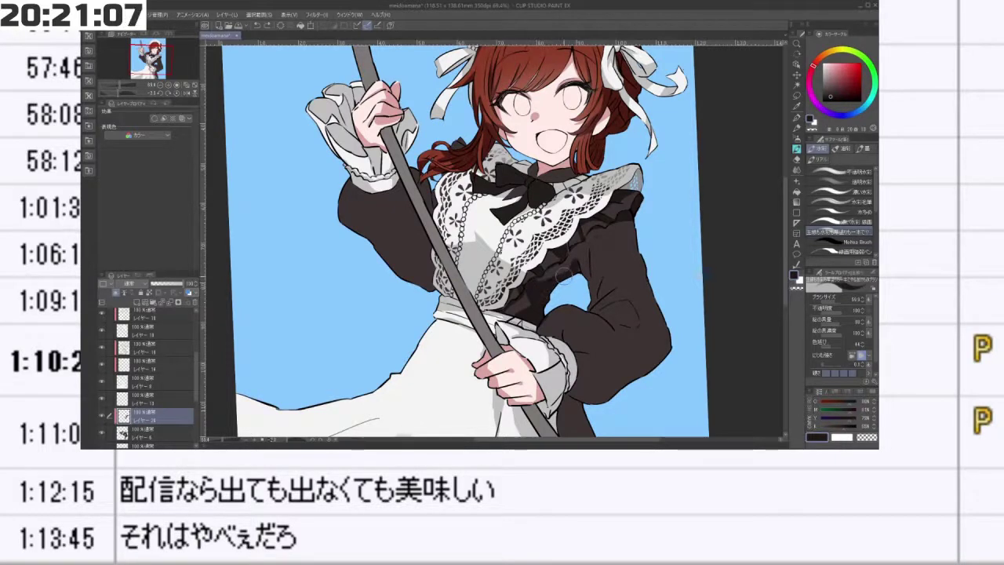
{"action": "mouse_move", "coordinate": [563, 275]}
{"action": "left_mouse_down"}
{"action": "mouse_move", "coordinate": [553, 271]}
{"action": "mouse_move", "coordinate": [505, 310]}
{"action": "mouse_move", "coordinate": [570, 269]}
{"action": "mouse_move", "coordinate": [439, 145]}
{"action": "mouse_move", "coordinate": [381, 235]}
{"action": "mouse_move", "coordinate": [452, 359]}
{"action": "mouse_move", "coordinate": [542, 357]}
{"action": "left_mouse_up"}
{"action": "key", "text": "minus"}
{"action": "key", "text": "minus"}
{"action": "key", "text": "minus"}
{"action": "key", "text": "minus"}
{"action": "key", "text": "minus"}
{"action": "key", "text": "minus"}
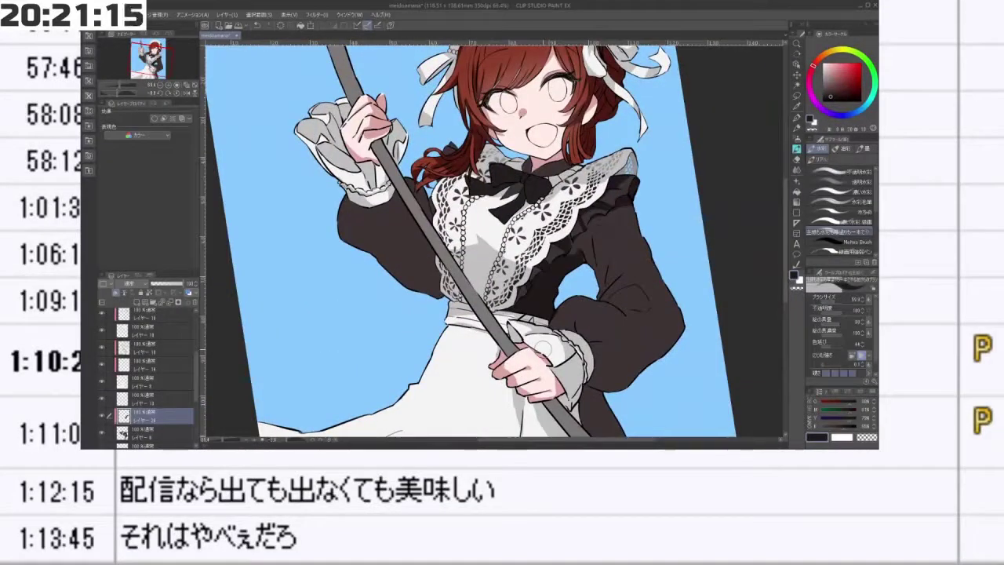
{"action": "key", "text": "minus"}
{"action": "key", "text": "minus"}
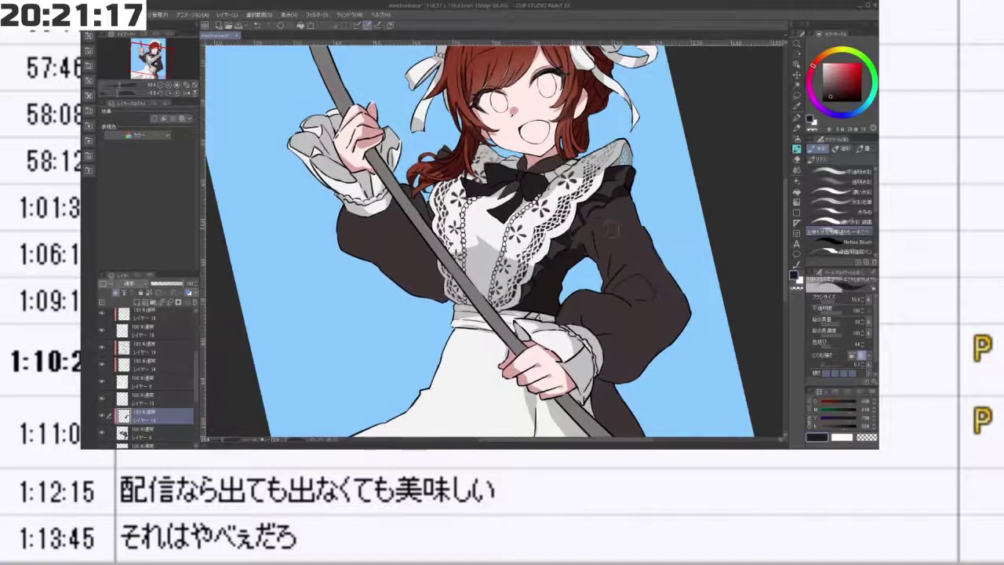
- Paint dark fold shadows on the upper sleeve and inner elbow of the bent arm, undoing the first stroke
{"action": "mouse_move", "coordinate": [602, 225]}
{"action": "left_mouse_down"}
{"action": "mouse_move", "coordinate": [604, 267]}
{"action": "mouse_move", "coordinate": [604, 249]}
{"action": "mouse_move", "coordinate": [606, 268]}
{"action": "mouse_move", "coordinate": [618, 270]}
{"action": "left_mouse_up"}
{"action": "key", "text": "ctrl+z"}
{"action": "left_click_drag", "start_coordinate": [626, 235], "coordinate": [620, 265]}
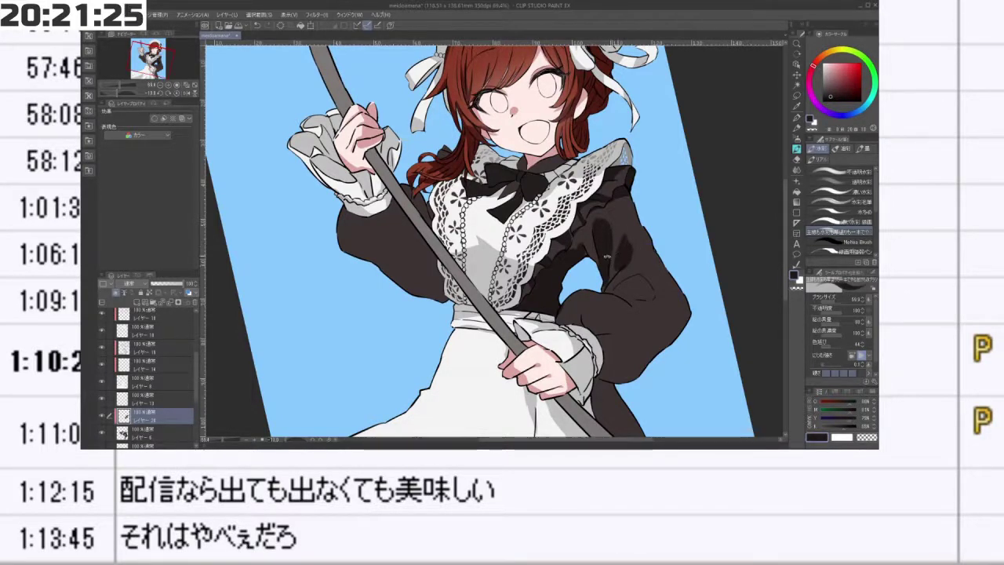
{"action": "left_click_drag", "start_coordinate": [607, 256], "coordinate": [608, 234]}
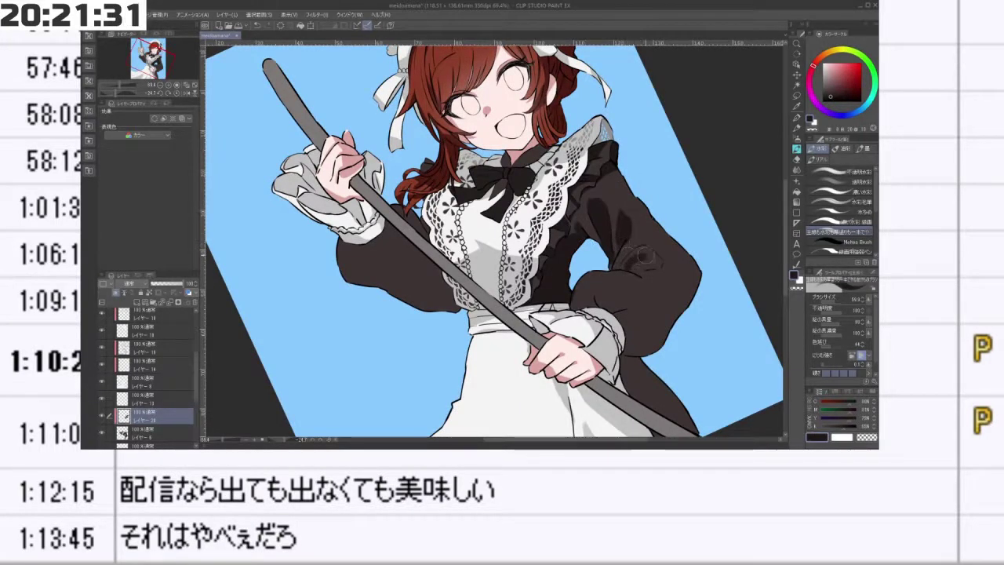
{"action": "left_click_drag", "start_coordinate": [652, 262], "coordinate": [630, 251]}
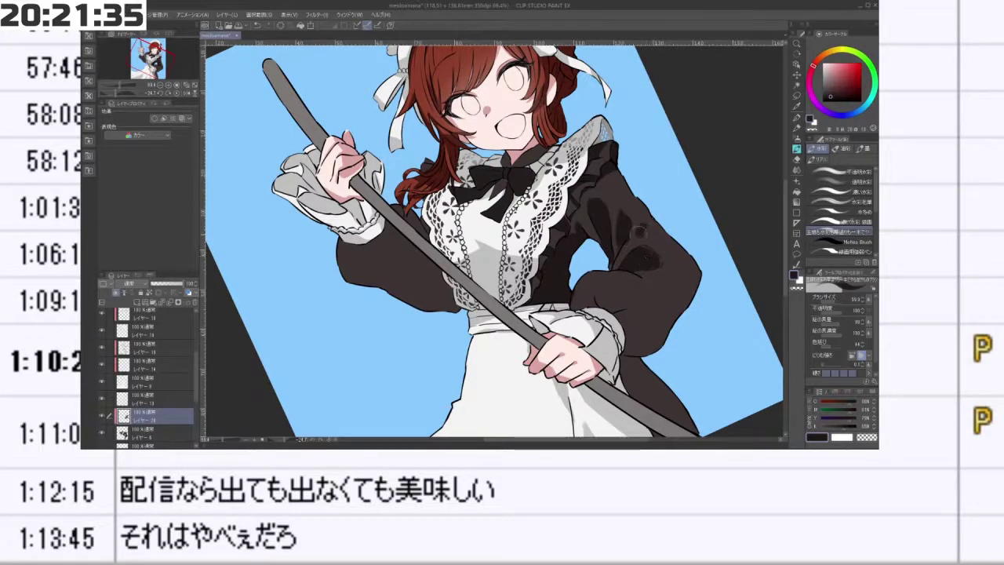
- Paint dark fold shadows around the elbow of the bent arm's sleeve, undoing the strokes that do not fit
{"action": "key", "text": "ctrl+z"}
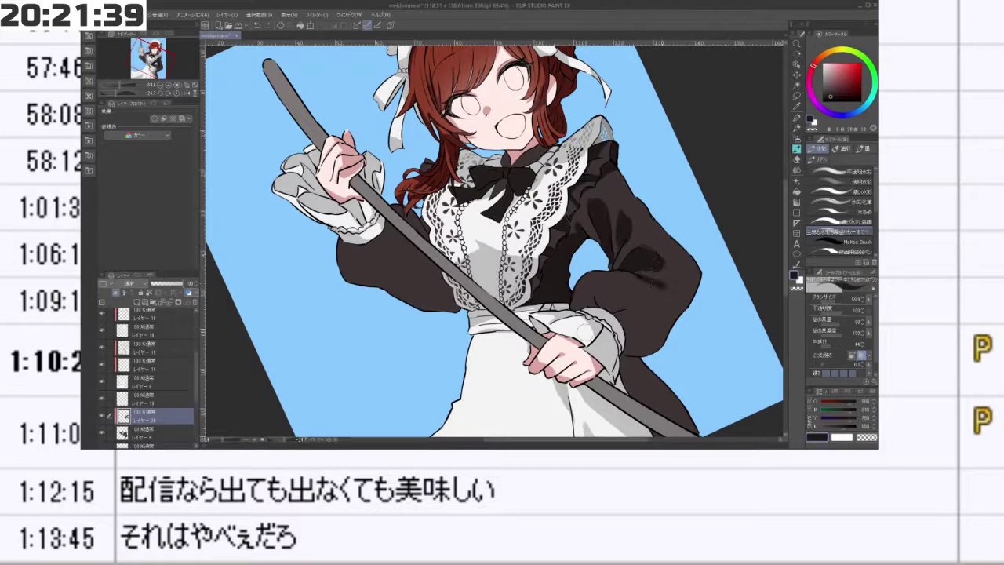
{"action": "left_click_drag", "start_coordinate": [586, 333], "coordinate": [367, 259]}
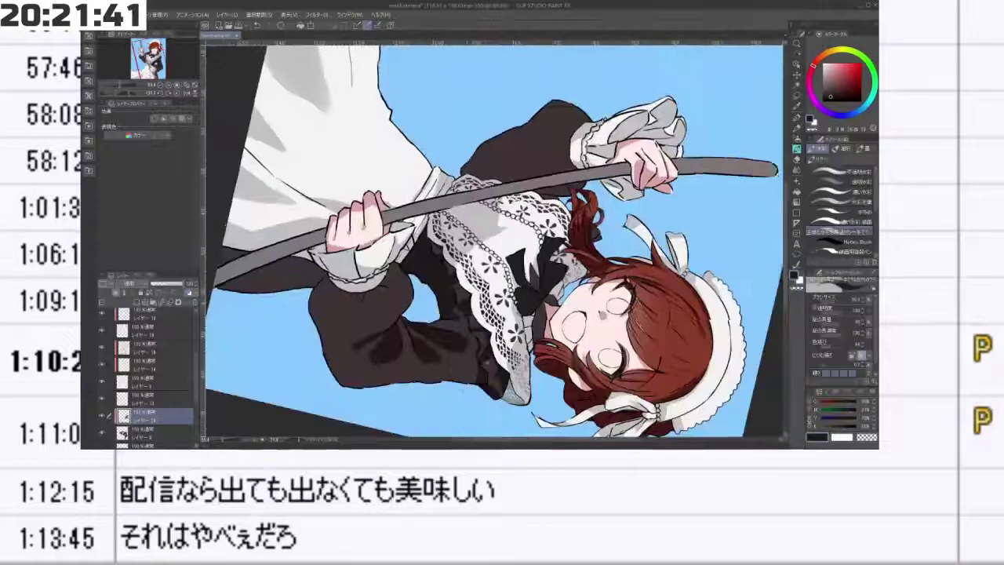
{"action": "left_click_drag", "start_coordinate": [462, 390], "coordinate": [648, 233]}
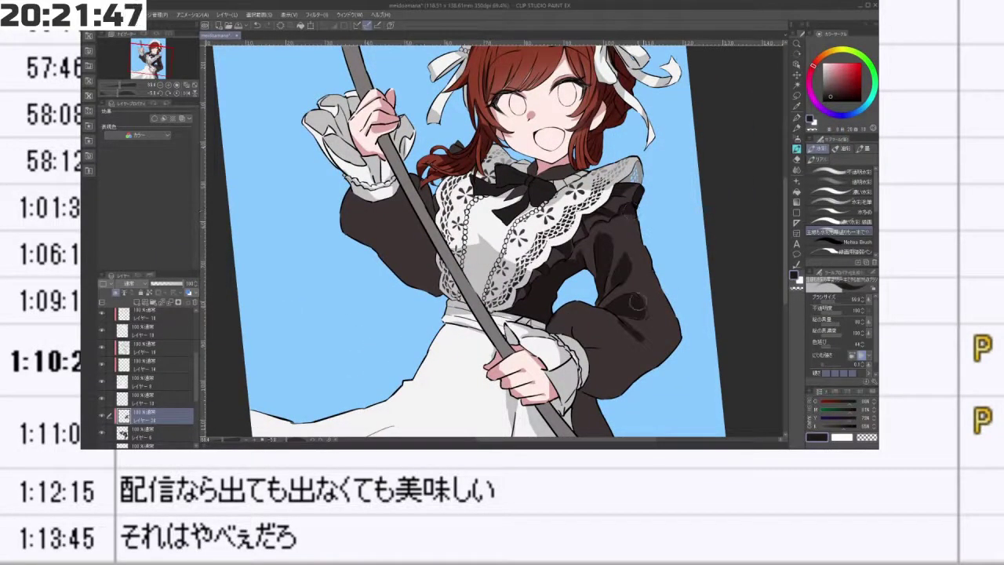
{"action": "key", "text": "ctrl+z"}
{"action": "mouse_move", "coordinate": [584, 385]}
{"action": "left_mouse_down"}
{"action": "mouse_move", "coordinate": [625, 395]}
{"action": "mouse_move", "coordinate": [615, 391]}
{"action": "mouse_move", "coordinate": [647, 368]}
{"action": "mouse_move", "coordinate": [651, 298]}
{"action": "left_mouse_up"}
{"action": "key", "text": "ctrl+z"}
{"action": "mouse_move", "coordinate": [650, 298]}
{"action": "left_mouse_down"}
{"action": "mouse_move", "coordinate": [585, 299]}
{"action": "mouse_move", "coordinate": [641, 300]}
{"action": "left_mouse_up"}
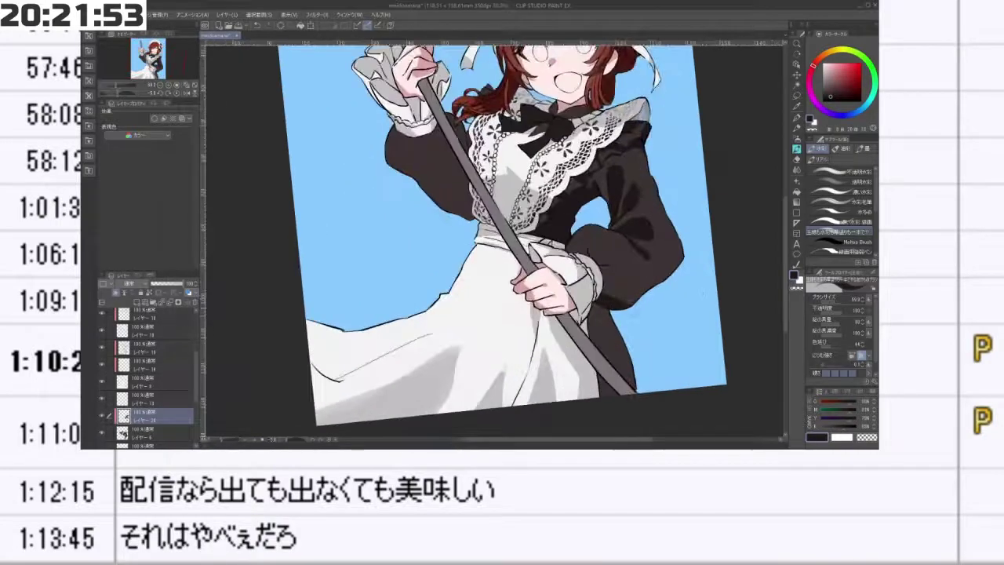
- Shade the bent arm's sleeve with near-black shadow beside the cuff and along its underside
{"action": "mouse_move", "coordinate": [593, 322]}
{"action": "left_mouse_down"}
{"action": "mouse_move", "coordinate": [602, 315]}
{"action": "mouse_move", "coordinate": [554, 327]}
{"action": "mouse_move", "coordinate": [535, 408]}
{"action": "left_mouse_up"}
{"action": "key", "text": "minus"}
{"action": "key", "text": "minus"}
{"action": "key", "text": "minus"}
{"action": "key", "text": "minus"}
{"action": "key", "text": "minus"}
{"action": "key", "text": "minus"}
{"action": "key", "text": "minus"}
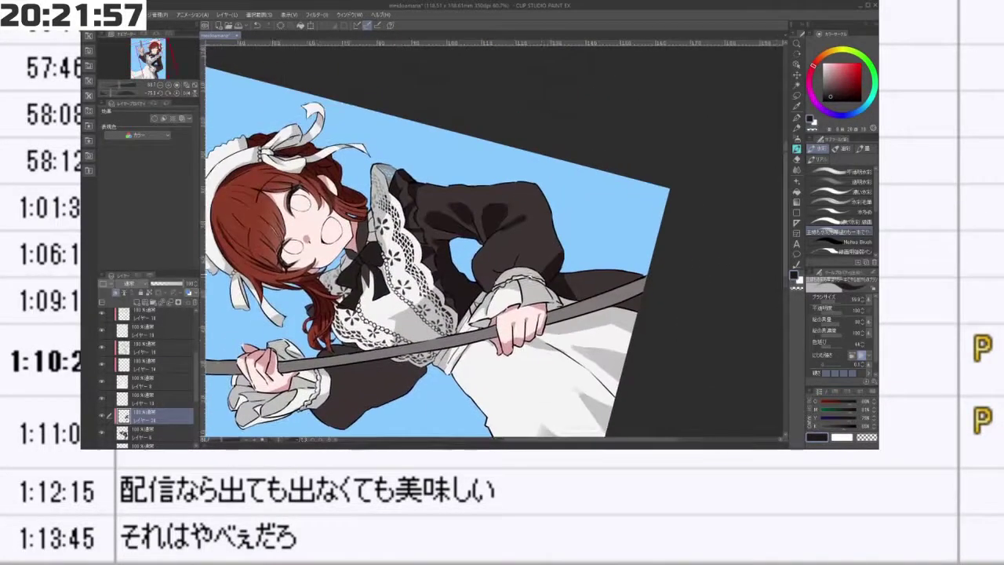
{"action": "scroll", "coordinate": [471, 297], "scroll_direction": "up", "scroll_amount": 3}
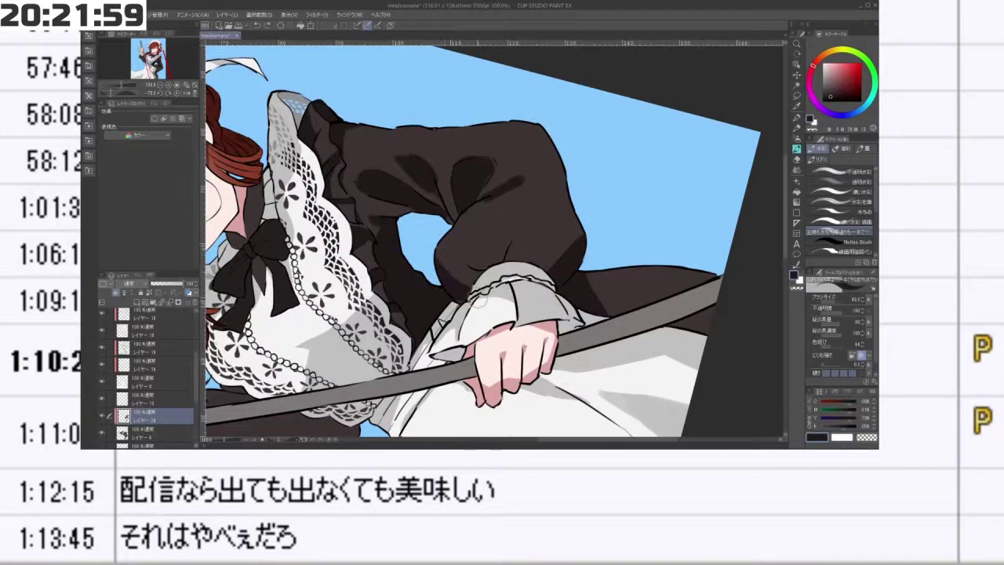
{"action": "left_click_drag", "start_coordinate": [432, 245], "coordinate": [608, 414]}
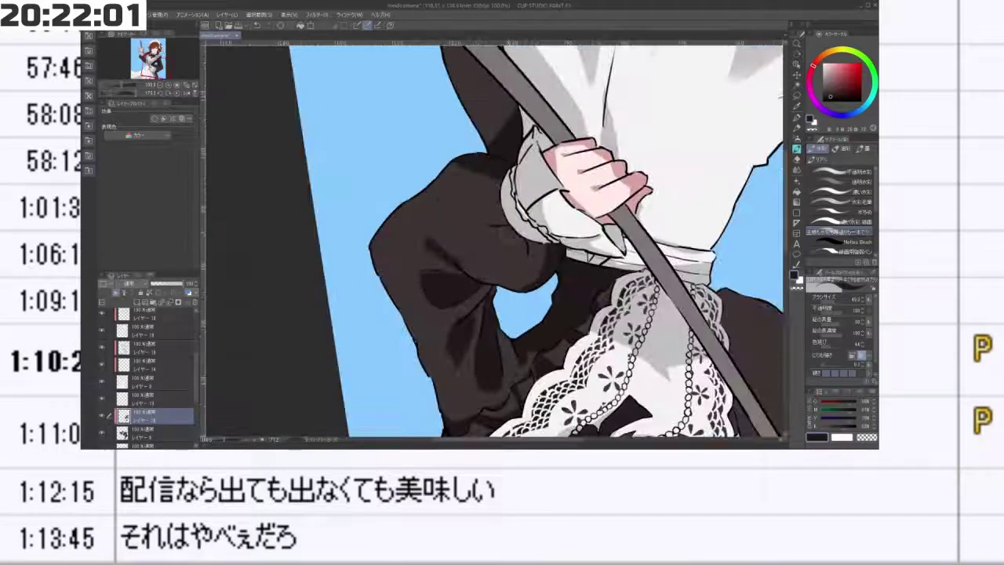
{"action": "scroll", "coordinate": [511, 237], "scroll_direction": "down", "scroll_amount": 1}
{"action": "scroll", "coordinate": [511, 237], "scroll_direction": "up", "scroll_amount": 2}
{"action": "left_click_drag", "start_coordinate": [439, 318], "coordinate": [599, 245]}
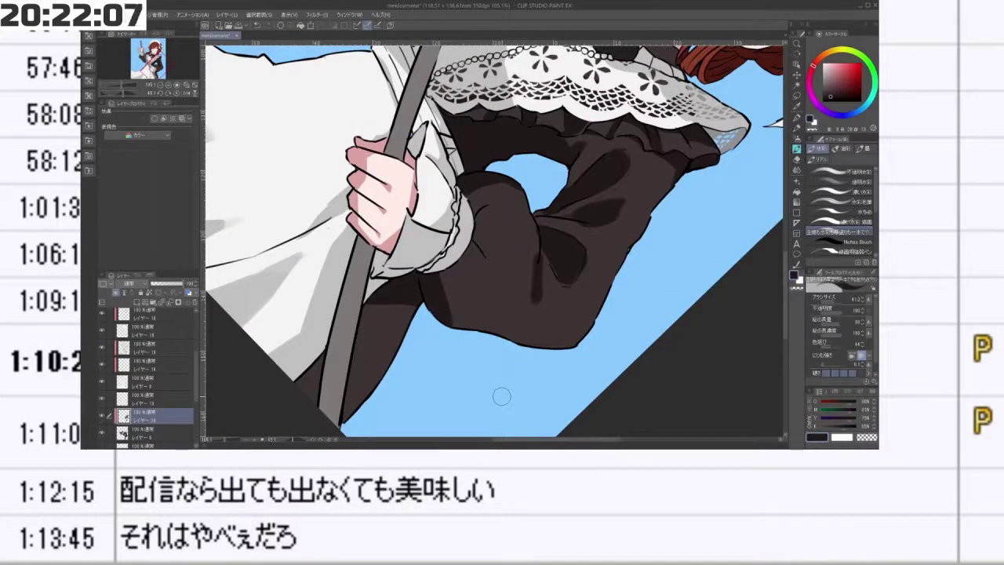
- Add a short dark fold to the bent arm's sleeve just above the white cuff
{"action": "scroll", "coordinate": [604, 194], "scroll_direction": "down", "scroll_amount": 3}
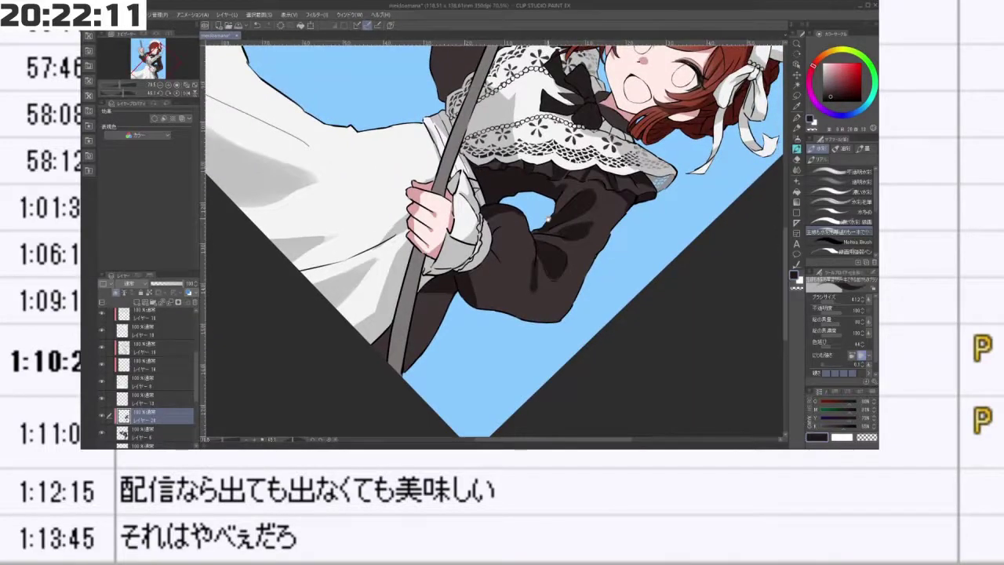
{"action": "scroll", "coordinate": [548, 218], "scroll_direction": "up", "scroll_amount": 1}
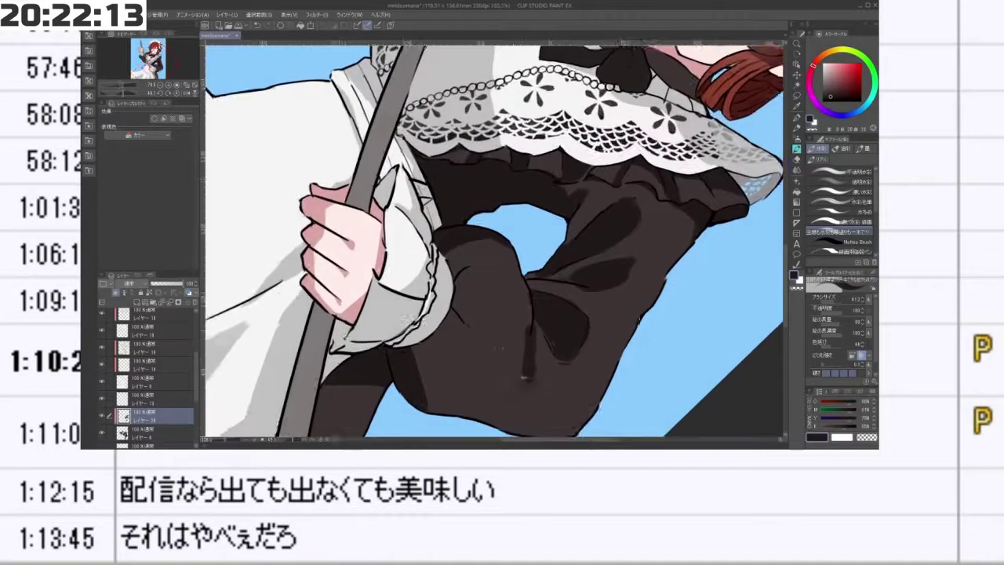
{"action": "scroll", "coordinate": [514, 279], "scroll_direction": "up", "scroll_amount": 1}
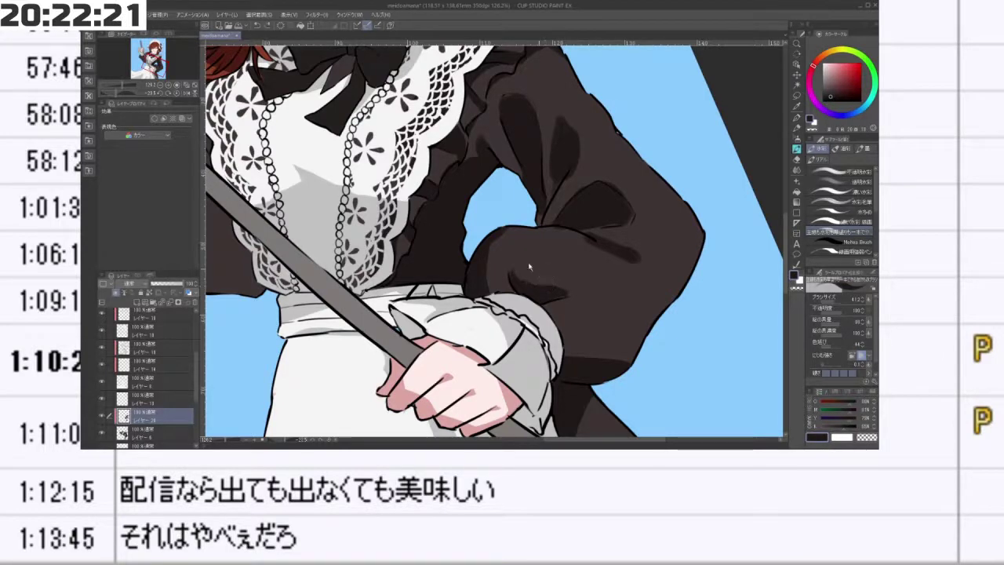
{"action": "left_click_drag", "start_coordinate": [522, 273], "coordinate": [571, 286]}
- Shade the raised arm's black sleeve along its lower edge, from the cuff down to the bodice
{"action": "scroll", "coordinate": [601, 330], "scroll_direction": "down", "scroll_amount": 5}
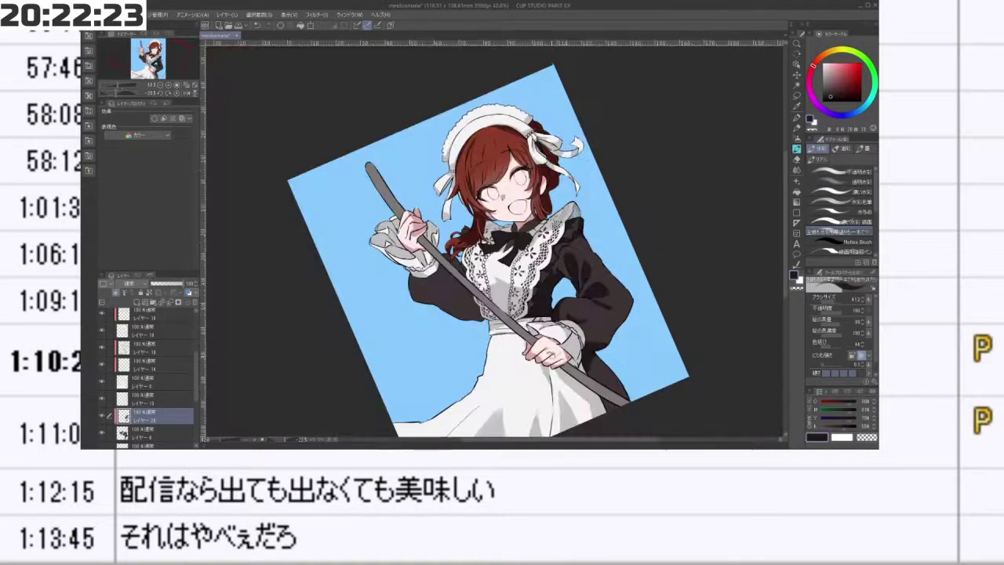
{"action": "scroll", "coordinate": [615, 354], "scroll_direction": "up", "scroll_amount": 1}
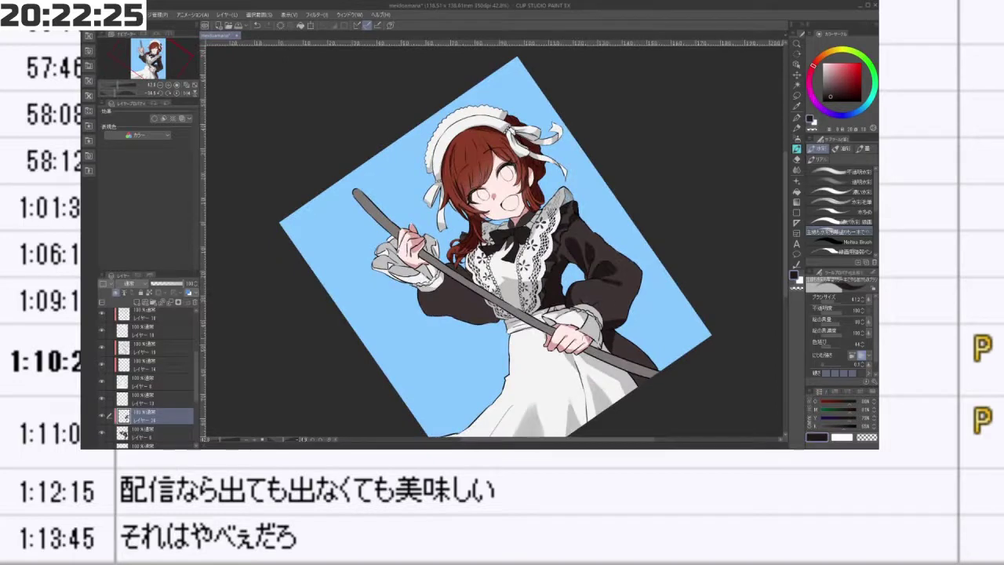
{"action": "left_click_drag", "start_coordinate": [599, 306], "coordinate": [643, 270]}
{"action": "scroll", "coordinate": [620, 275], "scroll_direction": "up", "scroll_amount": 1}
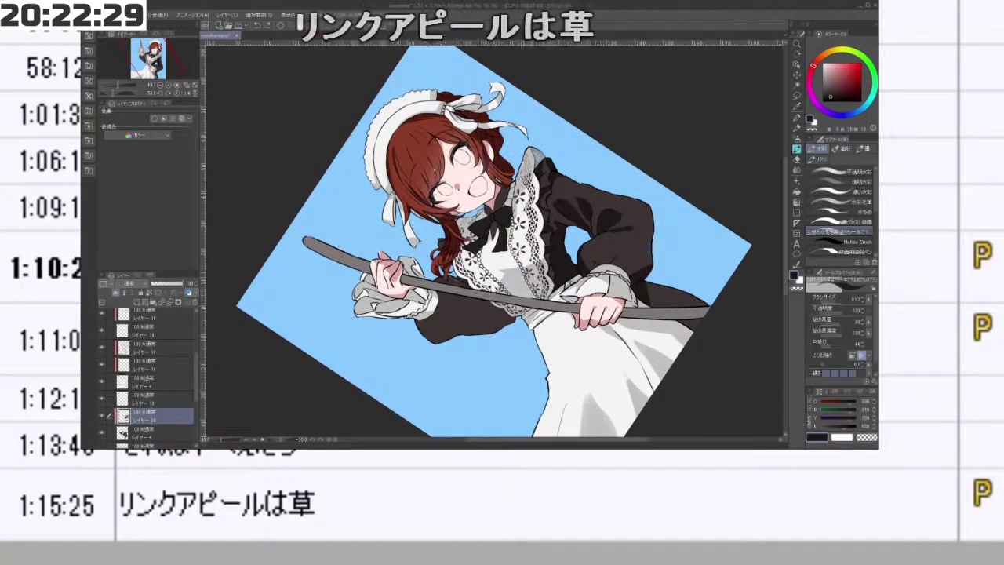
{"action": "key", "text": "minus"}
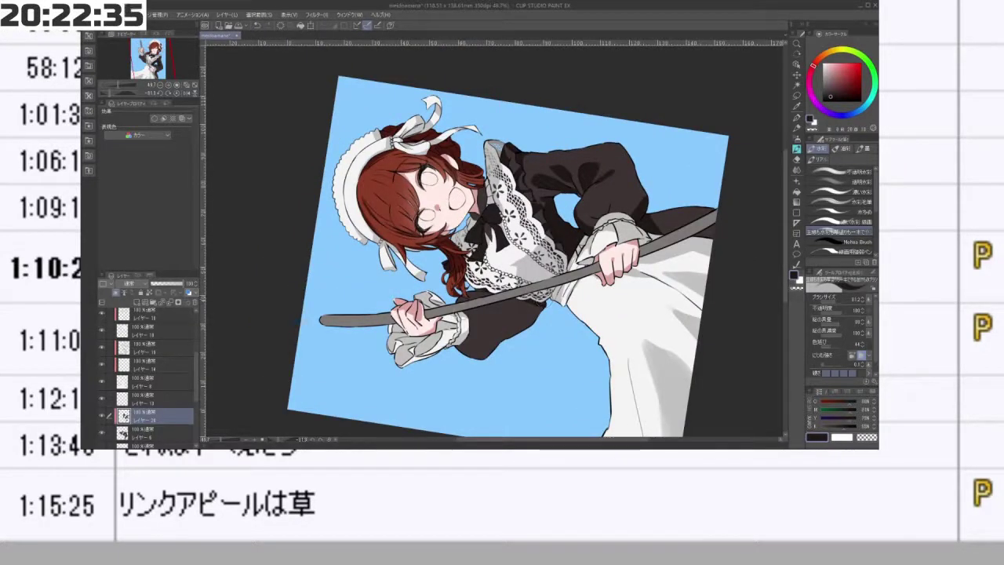
{"action": "left_click_drag", "start_coordinate": [460, 301], "coordinate": [489, 292]}
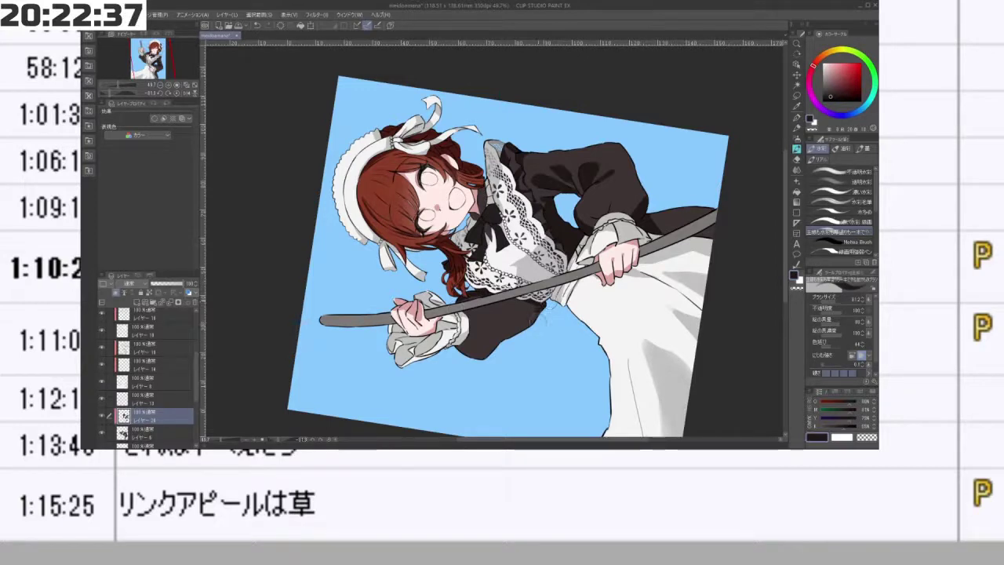
{"action": "mouse_move", "coordinate": [465, 348]}
{"action": "left_mouse_down"}
{"action": "mouse_move", "coordinate": [522, 333]}
{"action": "mouse_move", "coordinate": [501, 348]}
{"action": "mouse_move", "coordinate": [515, 328]}
{"action": "mouse_move", "coordinate": [559, 325]}
{"action": "mouse_move", "coordinate": [612, 249]}
{"action": "left_mouse_up"}
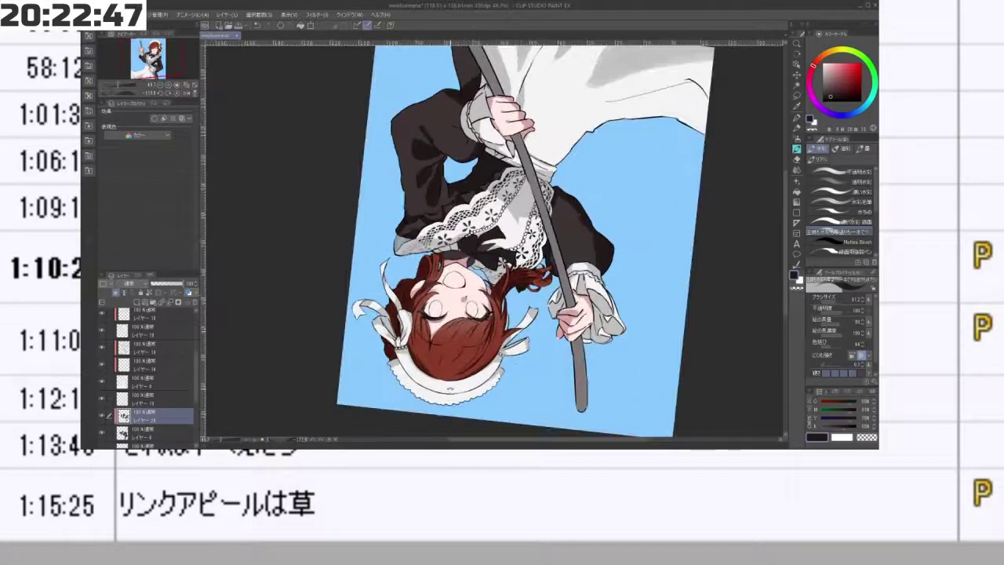
{"action": "left_click_drag", "start_coordinate": [549, 430], "coordinate": [436, 102]}
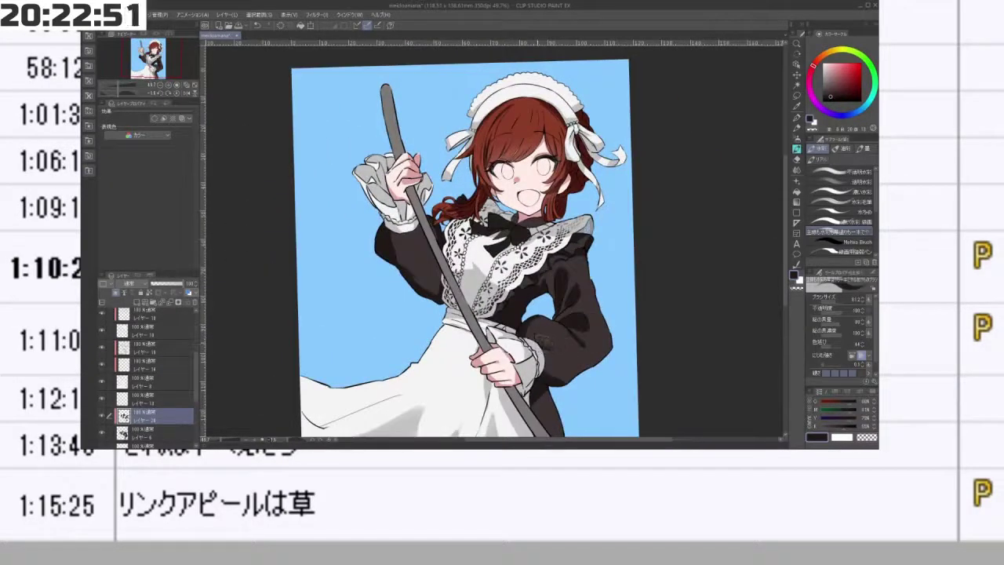
{"action": "key", "text": "minus"}
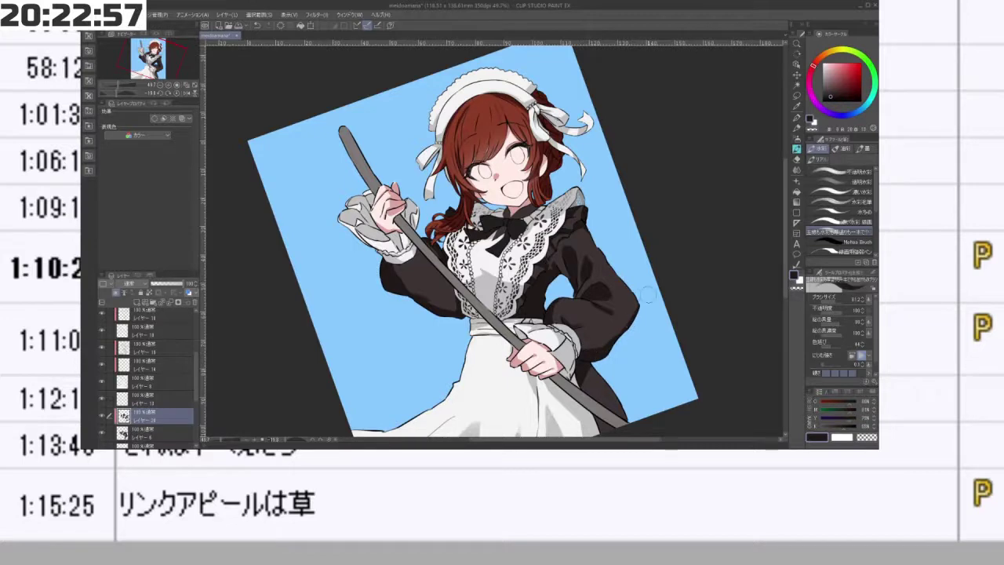
{"action": "left_click_drag", "start_coordinate": [647, 295], "coordinate": [615, 131]}
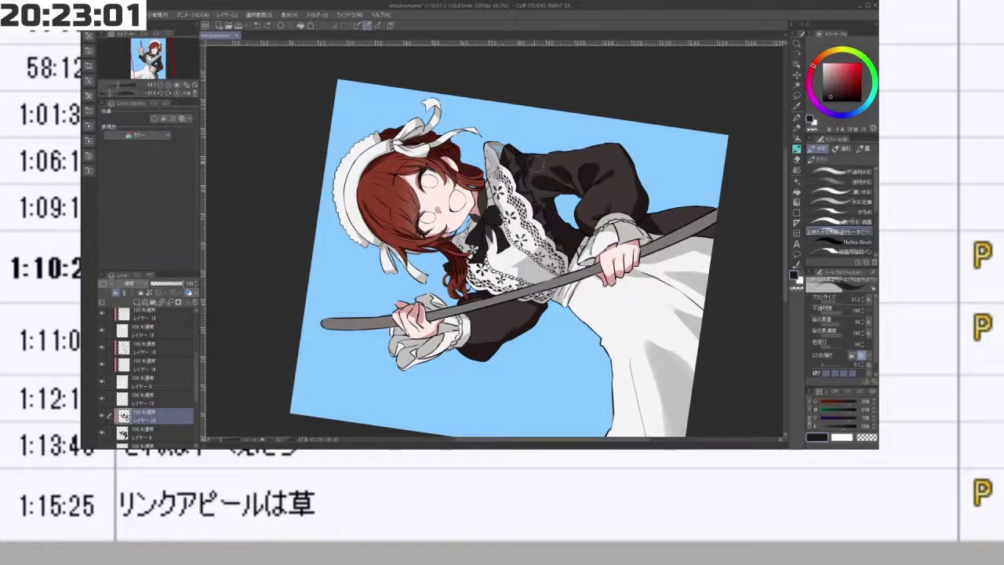
- Shade the shoulder below the black ruffle with a sampled softer dark, and touch up the upper-sleeve fold with the sampled shadow colour
{"action": "scroll", "coordinate": [532, 177], "scroll_direction": "up", "scroll_amount": 3}
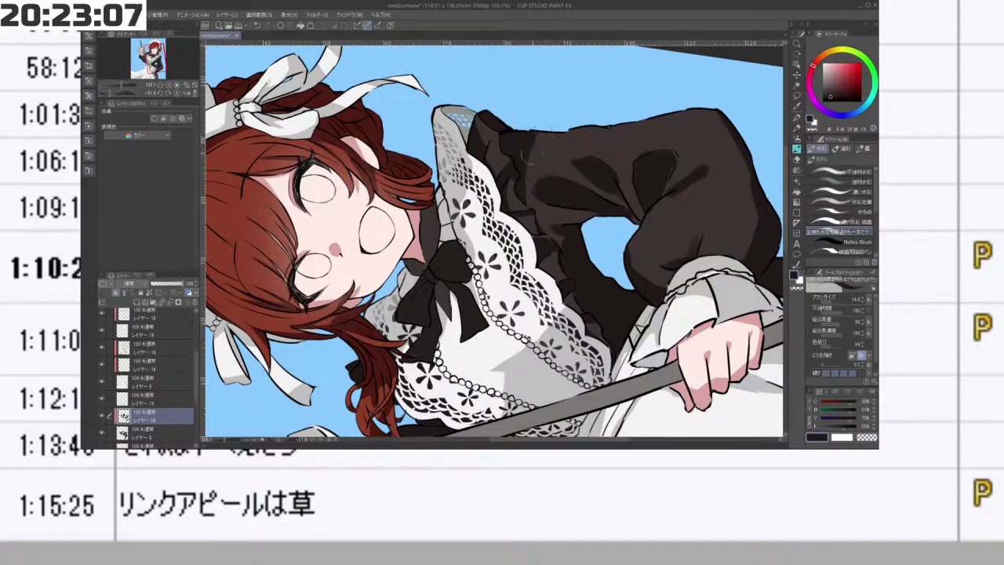
{"action": "left_click", "coordinate": [539, 146], "text": "alt"}
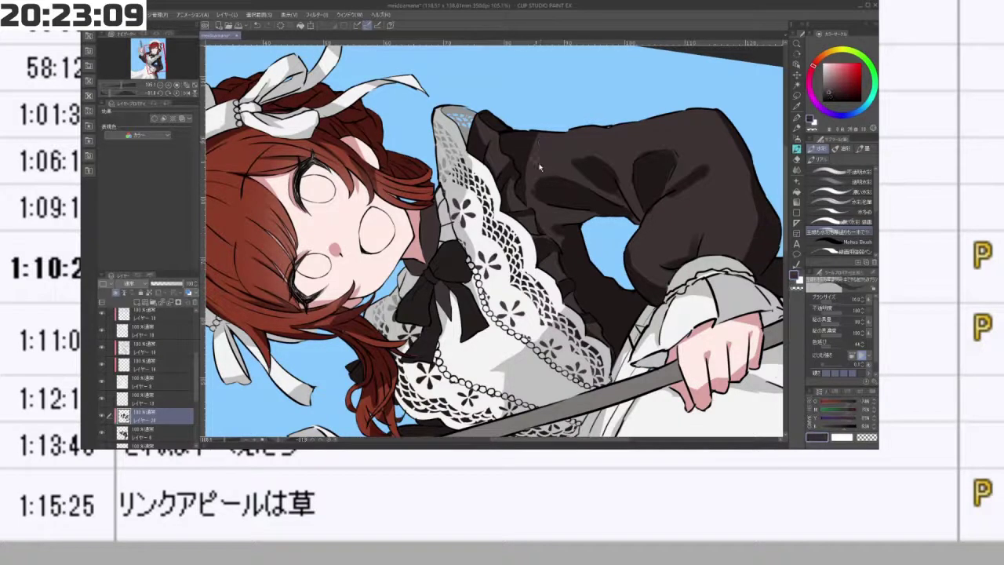
{"action": "left_click_drag", "start_coordinate": [538, 165], "coordinate": [524, 185]}
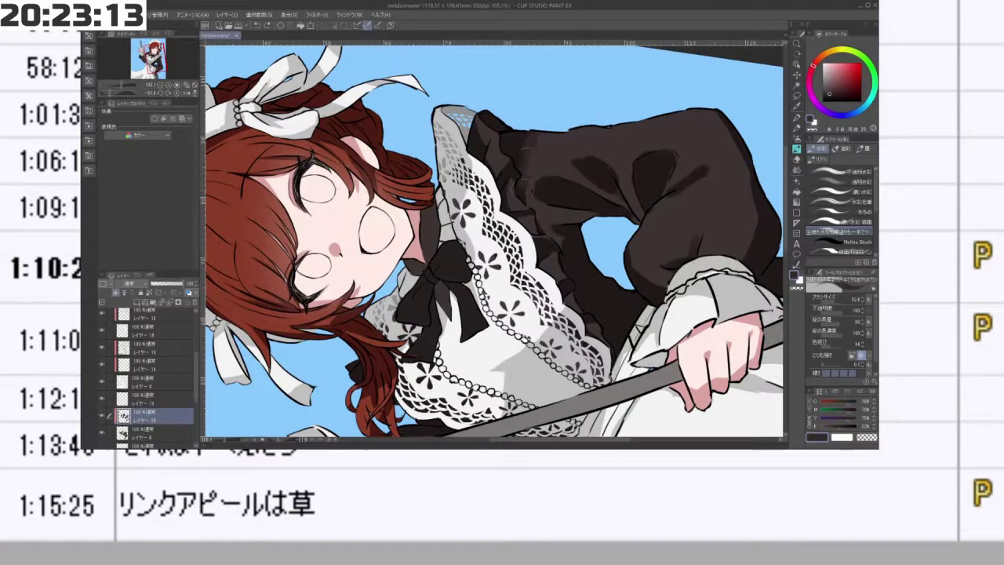
{"action": "mouse_move", "coordinate": [537, 124]}
{"action": "left_mouse_down"}
{"action": "mouse_move", "coordinate": [419, 181]}
{"action": "mouse_move", "coordinate": [414, 240]}
{"action": "mouse_move", "coordinate": [427, 284]}
{"action": "left_mouse_up"}
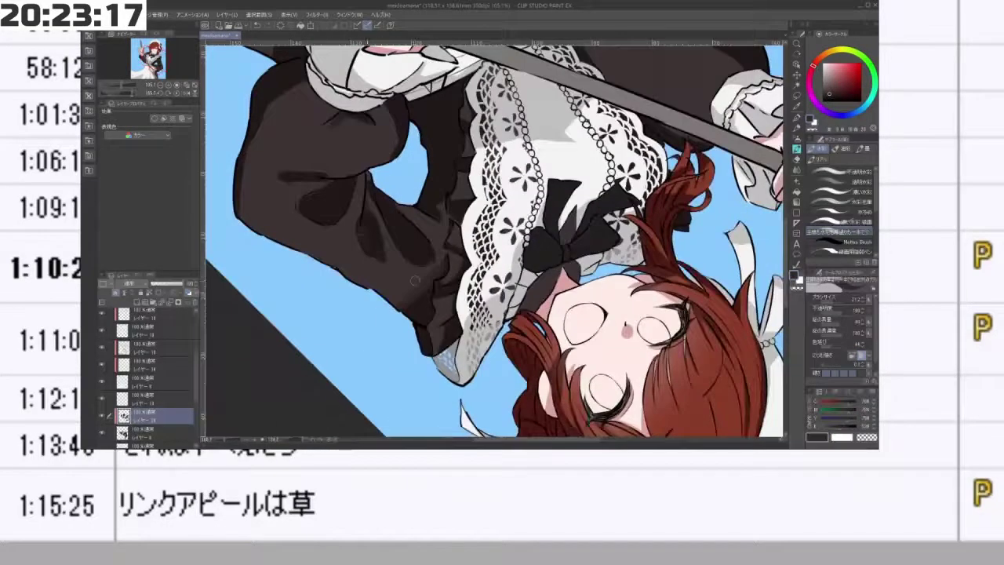
{"action": "left_click", "coordinate": [372, 220], "text": "alt"}
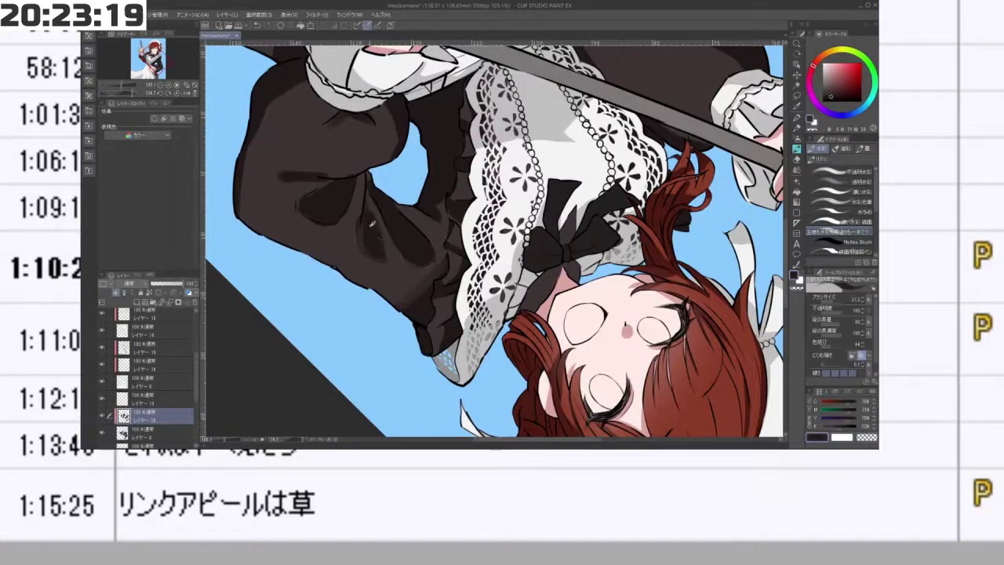
{"action": "left_click_drag", "start_coordinate": [370, 214], "coordinate": [373, 232]}
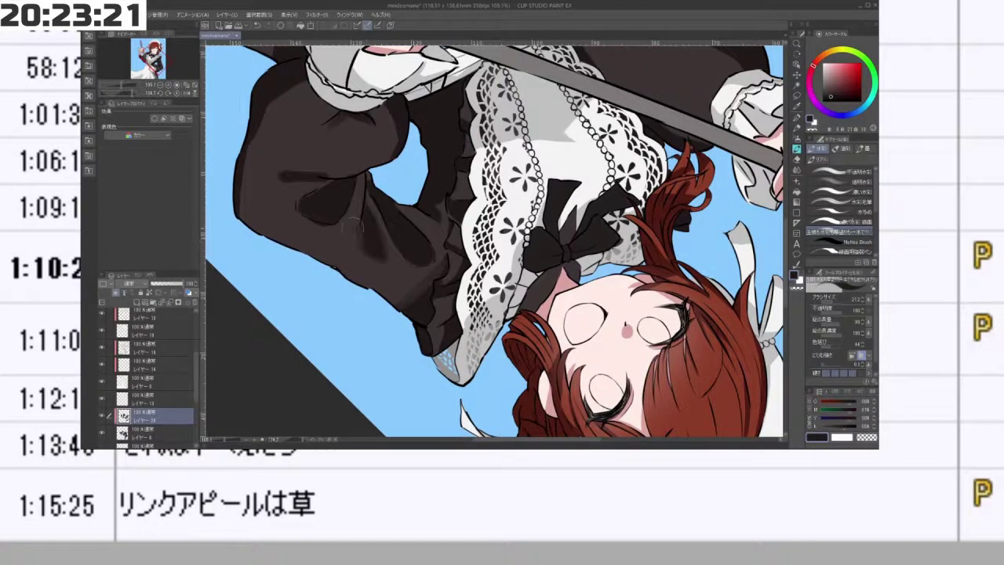
- Extend the soft dark shadow across the top of the bent arm's sleeve beneath the shoulder ruffle
{"action": "key", "text": "minus"}
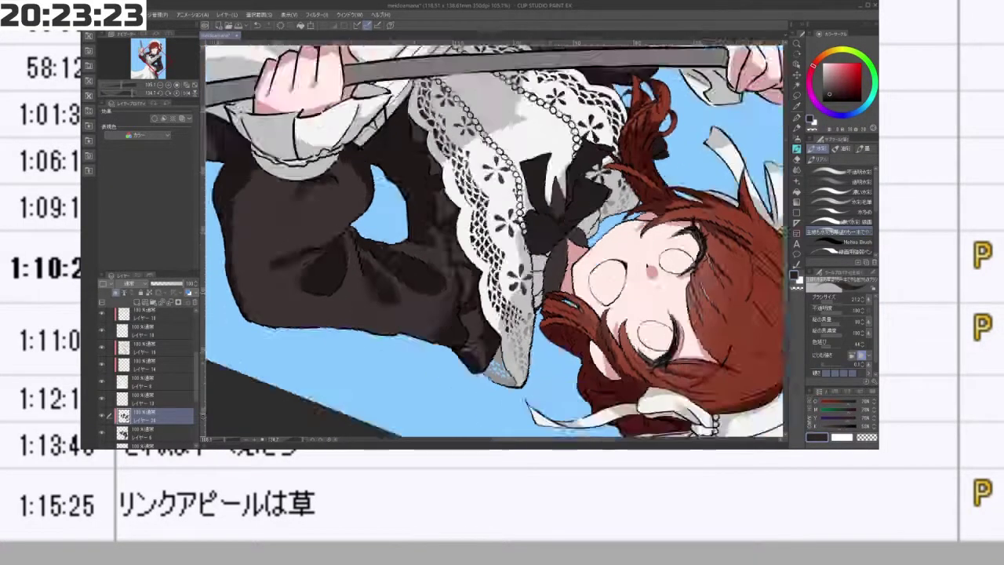
{"action": "key", "text": "minus"}
{"action": "key", "text": "minus"}
{"action": "key", "text": "minus"}
{"action": "key", "text": "minus"}
{"action": "key", "text": "minus"}
{"action": "key", "text": "ctrl+minus"}
{"action": "key", "text": "ctrl+minus"}
{"action": "key", "text": "minus"}
{"action": "key", "text": "minus"}
{"action": "key", "text": "minus"}
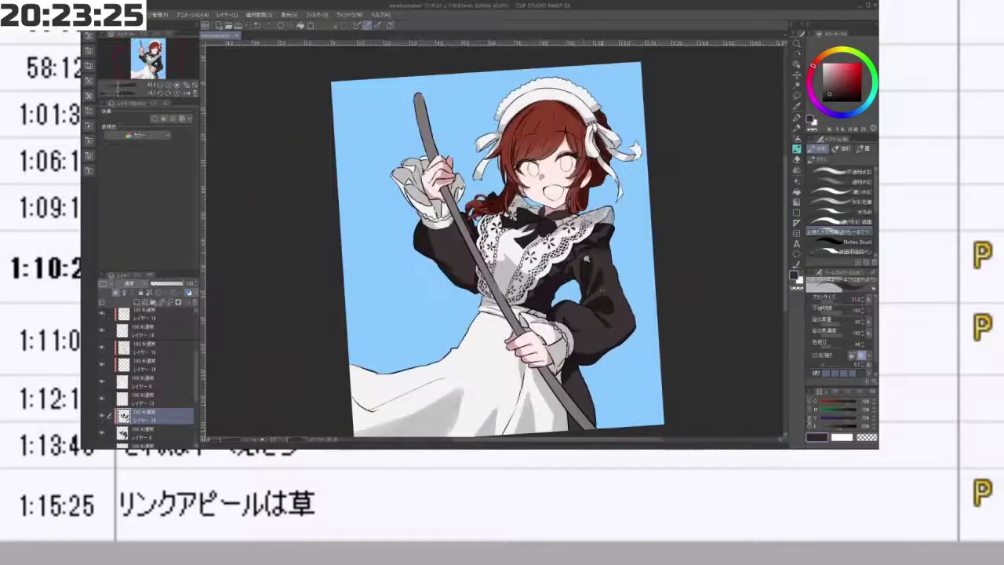
{"action": "scroll", "coordinate": [587, 259], "scroll_direction": "up", "scroll_amount": 3}
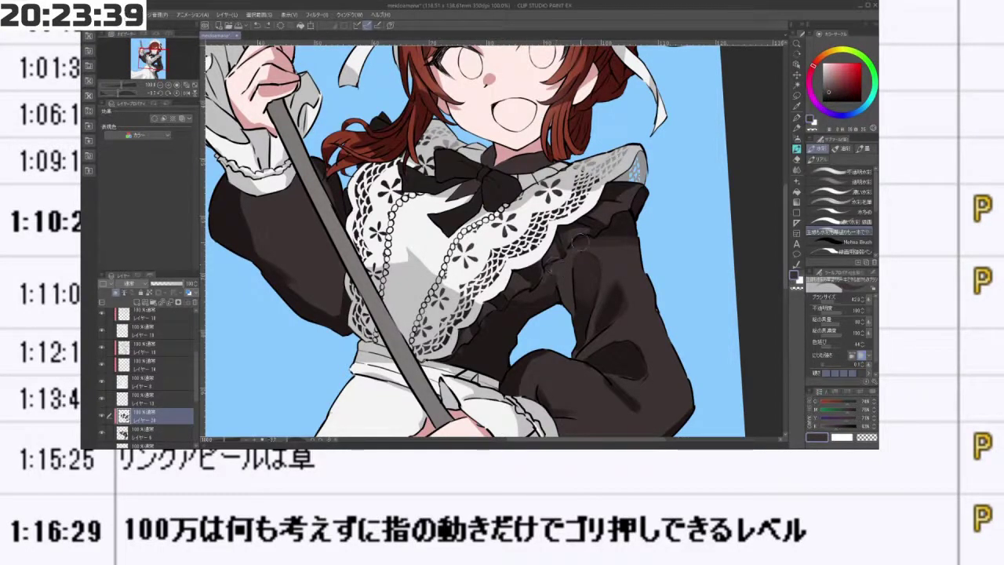
{"action": "key", "text": "ctrl+0"}
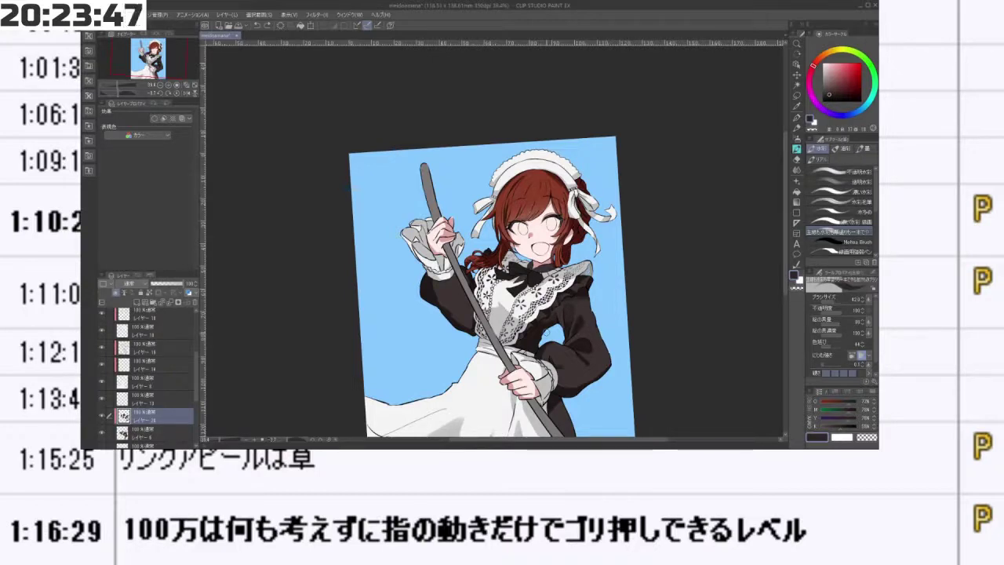
- Paint a soft dark shadow on the raised arm's sleeve, from under the white cuff along the outer edge
{"action": "left_click_drag", "start_coordinate": [547, 332], "coordinate": [535, 281]}
{"action": "scroll", "coordinate": [479, 263], "scroll_direction": "up", "scroll_amount": 5}
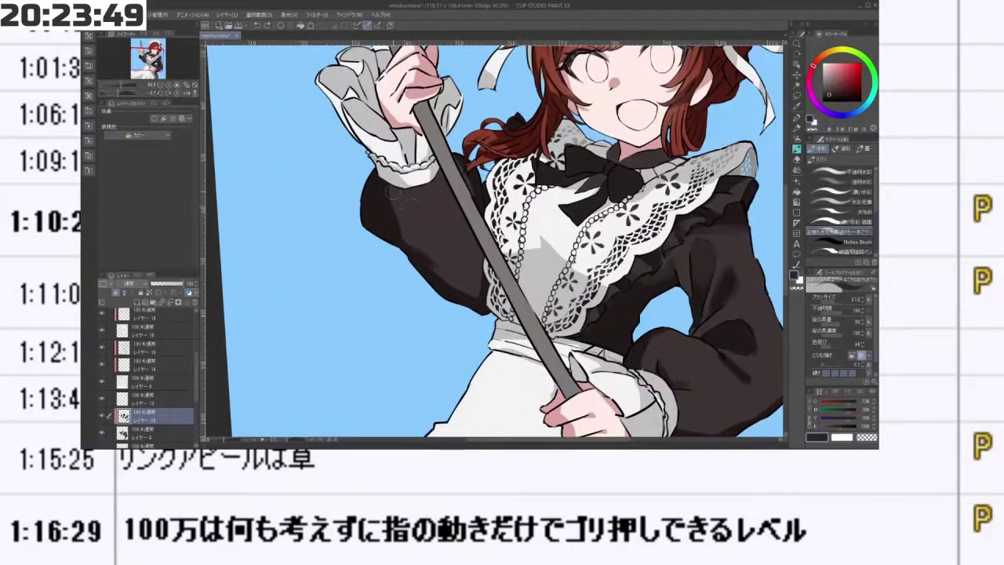
{"action": "left_click_drag", "start_coordinate": [391, 193], "coordinate": [397, 227]}
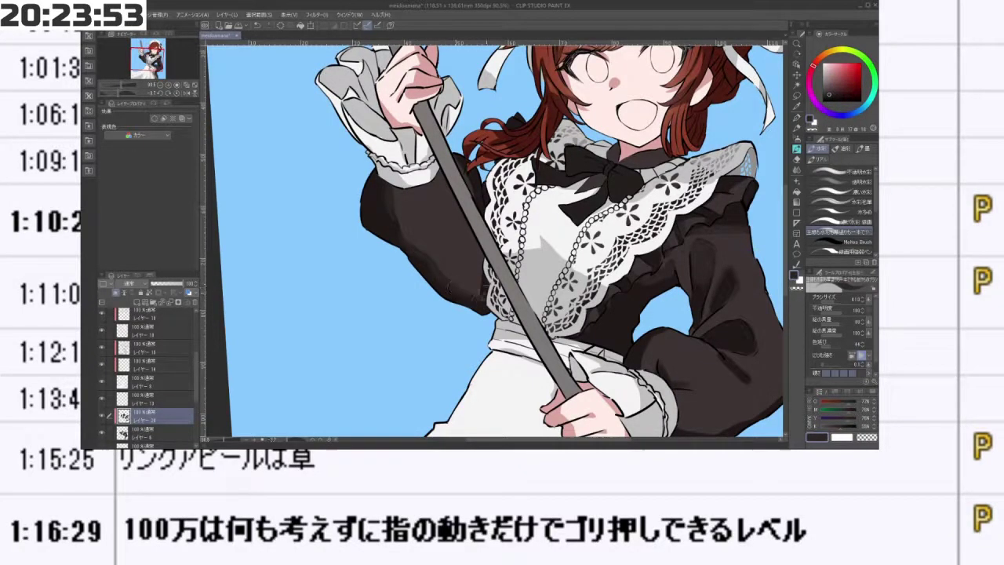
{"action": "left_click_drag", "start_coordinate": [485, 280], "coordinate": [543, 226]}
{"action": "scroll", "coordinate": [541, 227], "scroll_direction": "down", "scroll_amount": 5}
- Blend the softer dark tone into the elbow folds of the bent arm and darken the sleeve's lower outer edge
{"action": "mouse_move", "coordinate": [364, 165]}
{"action": "left_mouse_down"}
{"action": "mouse_move", "coordinate": [387, 346]}
{"action": "mouse_move", "coordinate": [615, 338]}
{"action": "mouse_move", "coordinate": [649, 227]}
{"action": "left_mouse_up"}
{"action": "scroll", "coordinate": [650, 226], "scroll_direction": "up", "scroll_amount": 5}
{"action": "scroll", "coordinate": [522, 354], "scroll_direction": "up", "scroll_amount": 4}
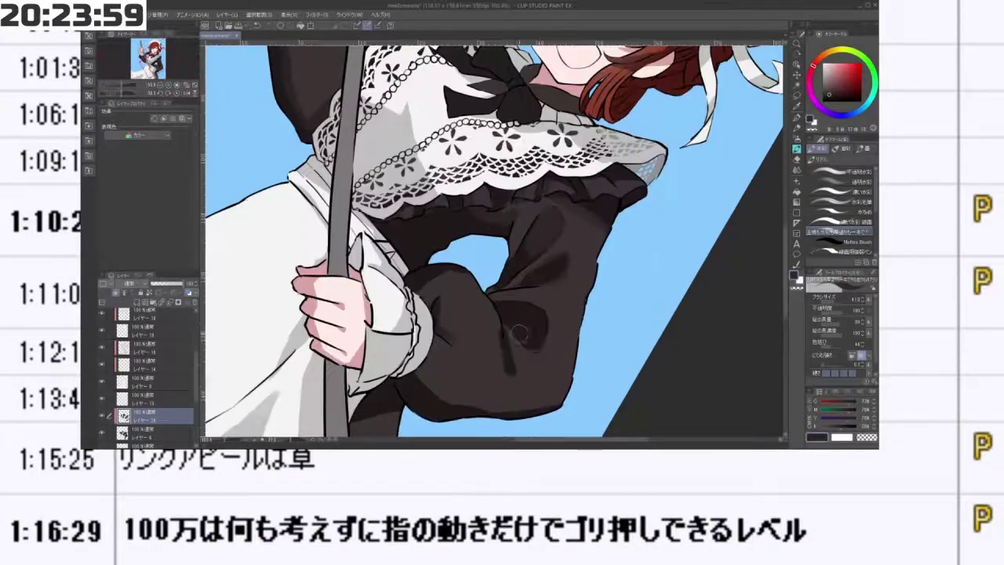
{"action": "mouse_move", "coordinate": [540, 315]}
{"action": "left_mouse_down"}
{"action": "mouse_move", "coordinate": [525, 340]}
{"action": "mouse_move", "coordinate": [535, 344]}
{"action": "mouse_move", "coordinate": [514, 326]}
{"action": "mouse_move", "coordinate": [535, 343]}
{"action": "mouse_move", "coordinate": [526, 341]}
{"action": "mouse_move", "coordinate": [542, 320]}
{"action": "mouse_move", "coordinate": [532, 345]}
{"action": "mouse_move", "coordinate": [518, 336]}
{"action": "mouse_move", "coordinate": [527, 347]}
{"action": "mouse_move", "coordinate": [507, 351]}
{"action": "mouse_move", "coordinate": [509, 360]}
{"action": "mouse_move", "coordinate": [496, 324]}
{"action": "mouse_move", "coordinate": [510, 369]}
{"action": "left_mouse_up"}
{"action": "mouse_move", "coordinate": [495, 326]}
{"action": "left_mouse_down"}
{"action": "mouse_move", "coordinate": [499, 371]}
{"action": "mouse_move", "coordinate": [585, 354]}
{"action": "mouse_move", "coordinate": [640, 257]}
{"action": "left_mouse_up"}
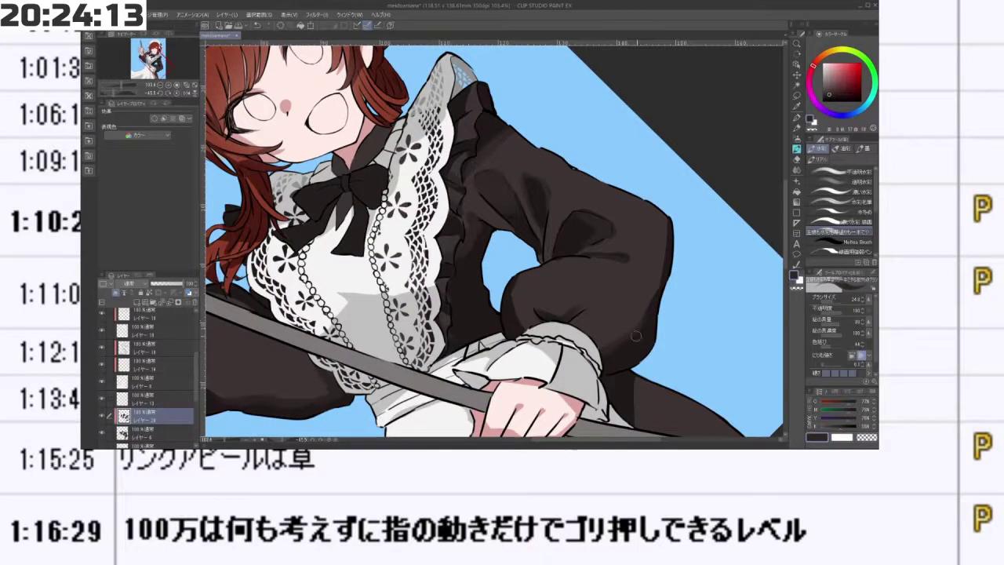
{"action": "scroll", "coordinate": [637, 335], "scroll_direction": "down", "scroll_amount": 5}
{"action": "left_click_drag", "start_coordinate": [629, 240], "coordinate": [620, 269]}
{"action": "scroll", "coordinate": [513, 256], "scroll_direction": "up", "scroll_amount": 5}
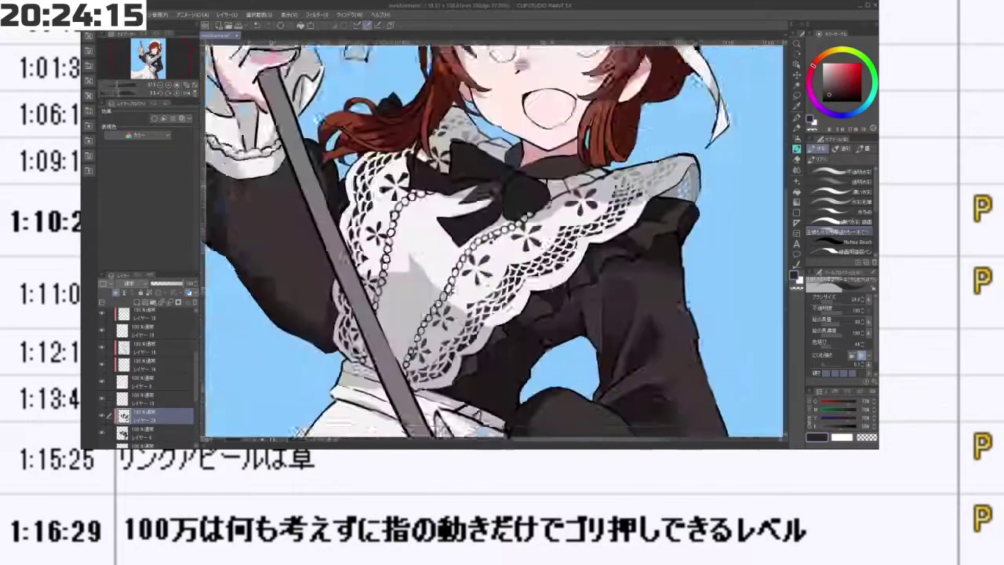
- Examine the shading of the sleeves, dress and apron across the whole illustration and close up
{"action": "scroll", "coordinate": [513, 271], "scroll_direction": "down", "scroll_amount": 2}
{"action": "scroll", "coordinate": [599, 287], "scroll_direction": "up", "scroll_amount": 5}
{"action": "scroll", "coordinate": [536, 319], "scroll_direction": "down", "scroll_amount": 2}
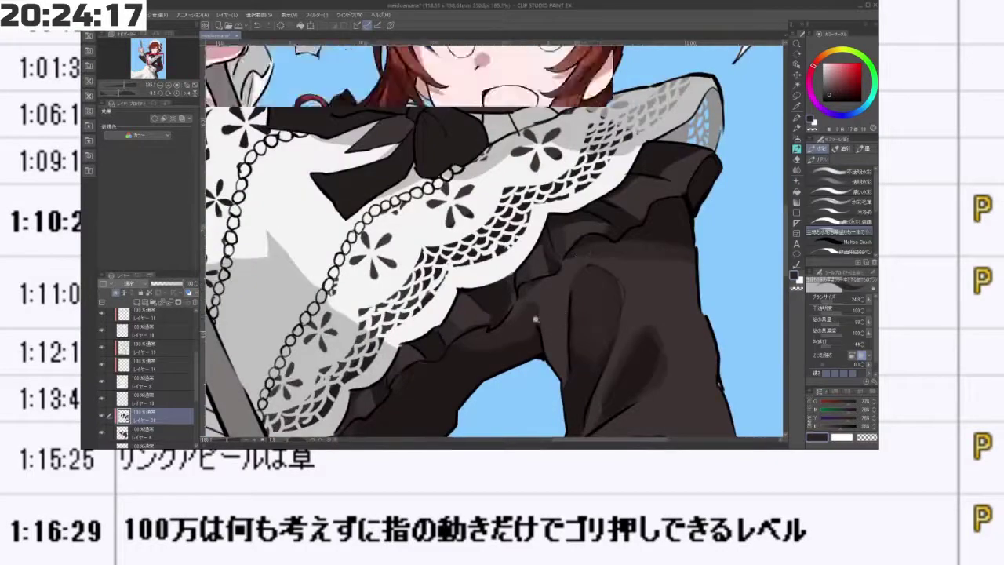
{"action": "key", "text": "ctrl+0"}
{"action": "scroll", "coordinate": [530, 322], "scroll_direction": "up", "scroll_amount": 1}
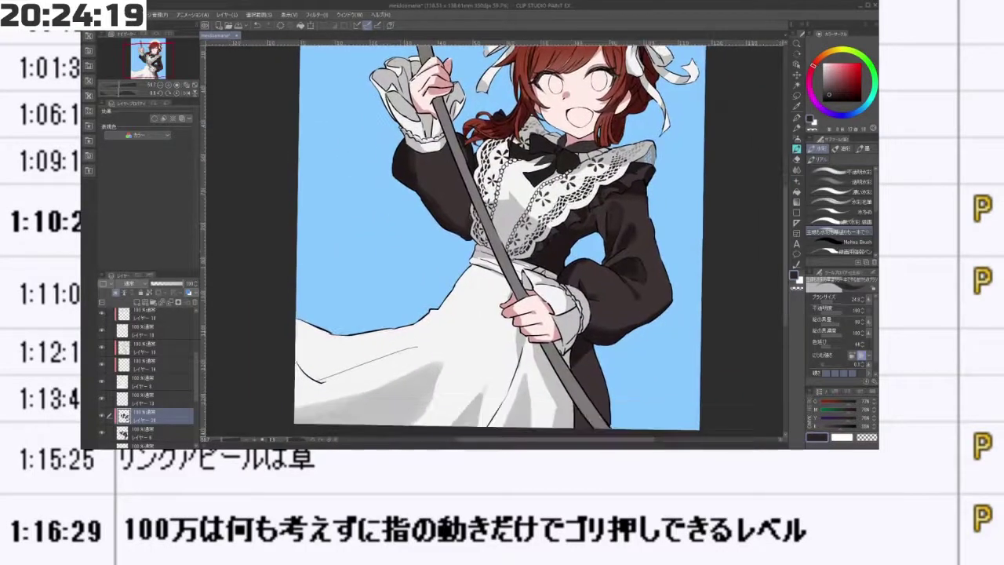
{"action": "scroll", "coordinate": [530, 322], "scroll_direction": "down", "scroll_amount": 3}
{"action": "scroll", "coordinate": [529, 321], "scroll_direction": "up", "scroll_amount": 4}
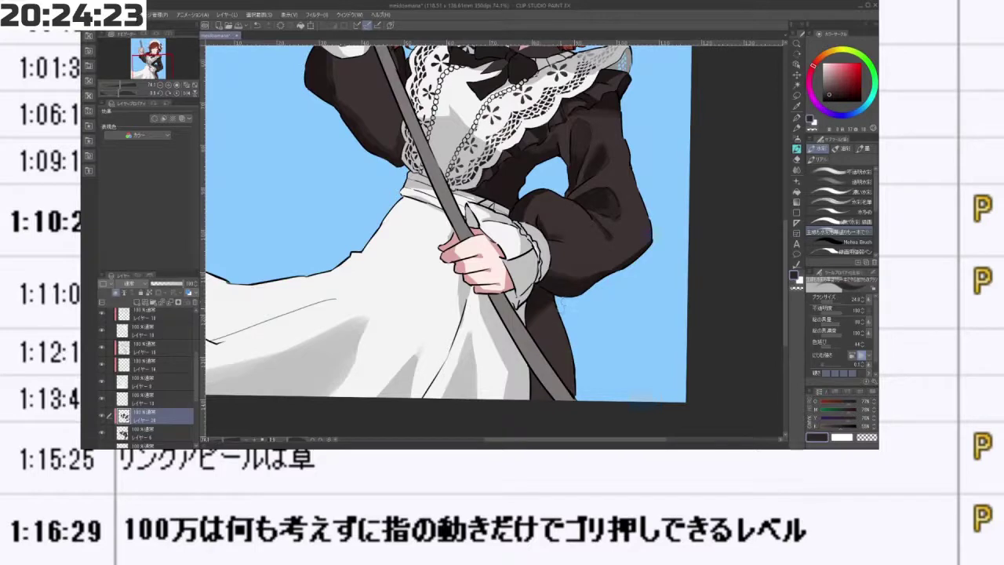
{"action": "scroll", "coordinate": [538, 311], "scroll_direction": "down", "scroll_amount": 3}
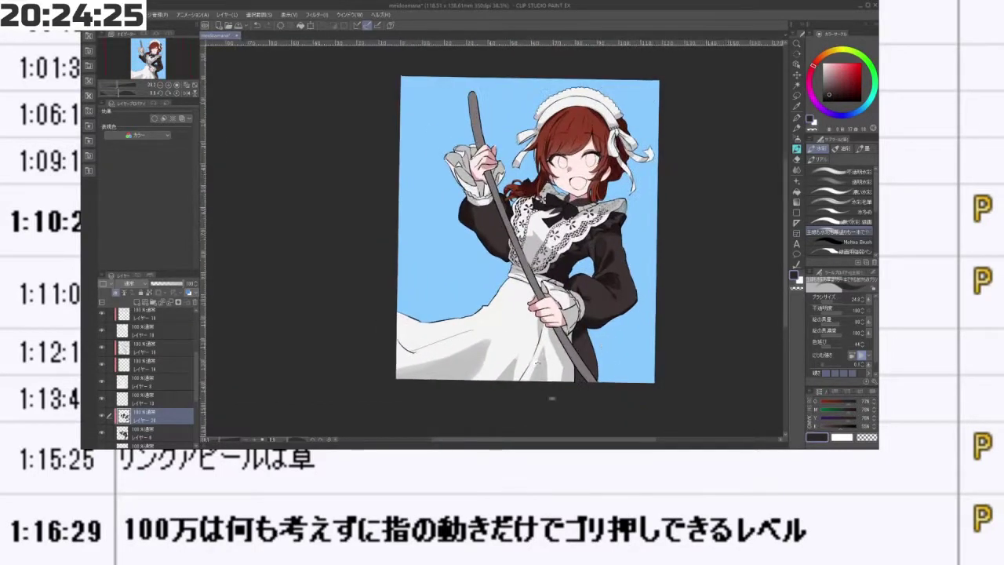
{"action": "left_click_drag", "start_coordinate": [551, 399], "coordinate": [653, 233]}
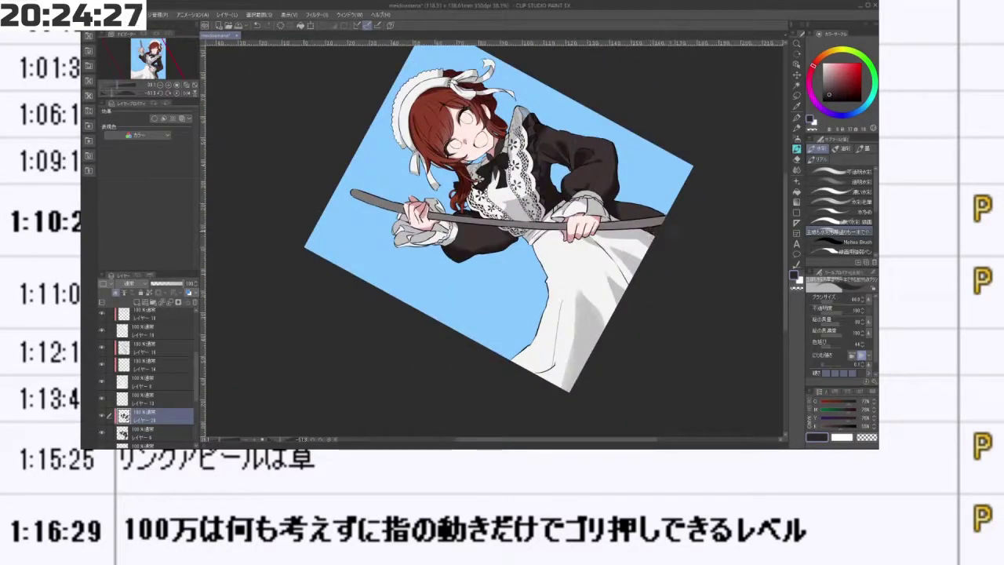
{"action": "left_click_drag", "start_coordinate": [608, 361], "coordinate": [446, 407]}
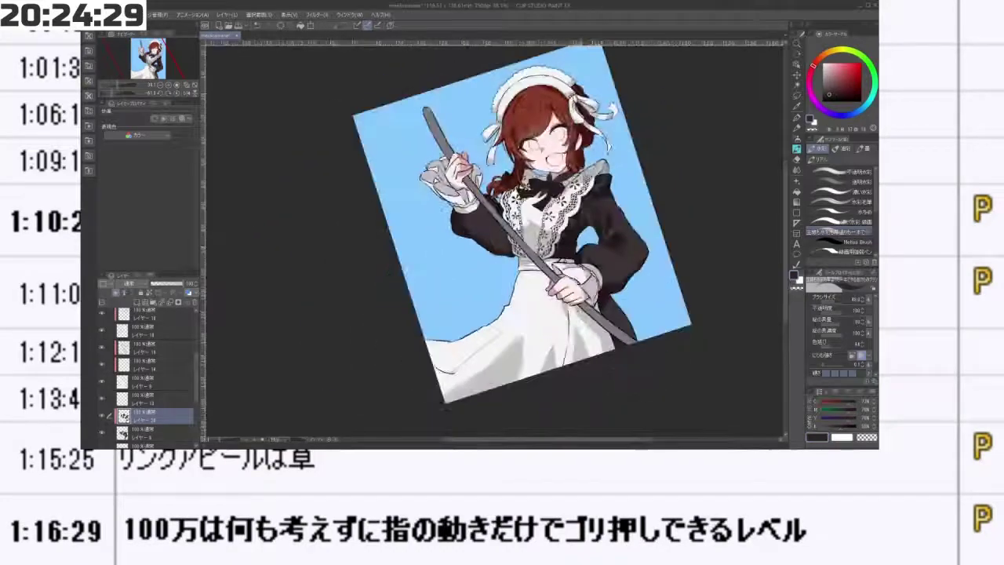
{"action": "scroll", "coordinate": [491, 235], "scroll_direction": "up", "scroll_amount": 4}
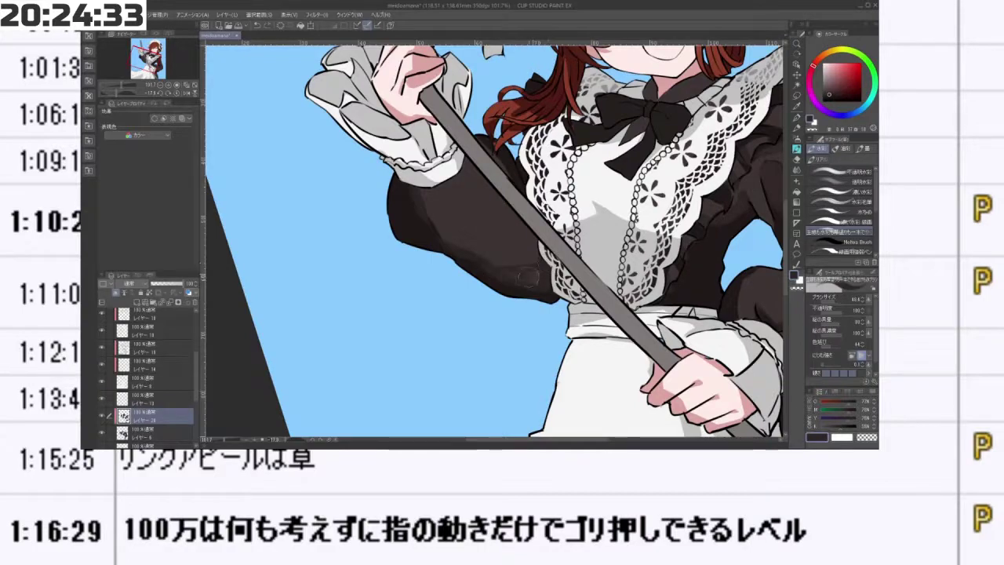
- Work soft dark shading into the raised arm's sleeve along its lower edge with a larger brush
{"action": "left_click_drag", "start_coordinate": [516, 298], "coordinate": [443, 208]}
{"action": "left_click_drag", "start_coordinate": [672, 210], "coordinate": [326, 217]}
{"action": "key", "text": "ctrl+minus"}
{"action": "left_click_drag", "start_coordinate": [620, 302], "coordinate": [545, 338]}
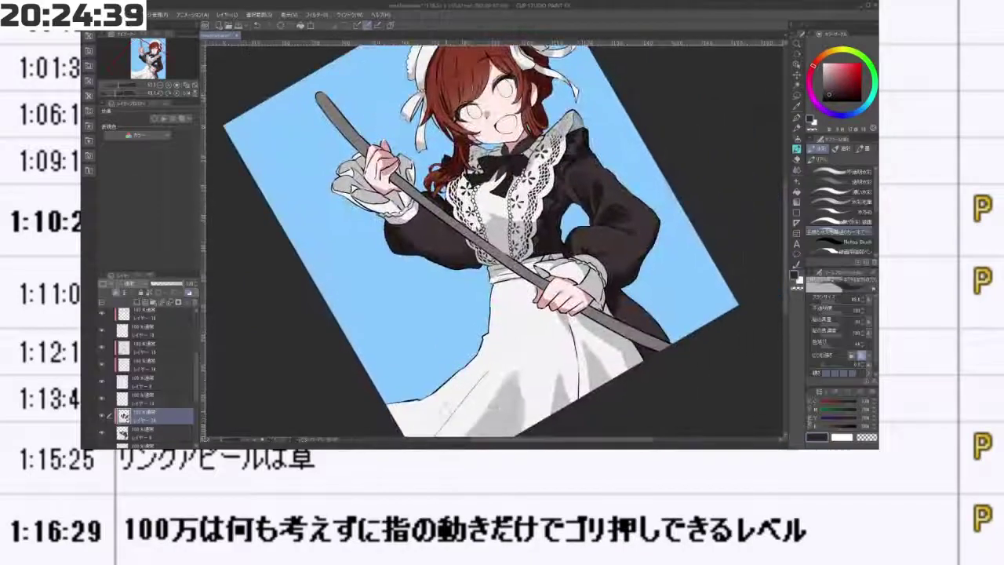
{"action": "left_click_drag", "start_coordinate": [612, 341], "coordinate": [556, 325]}
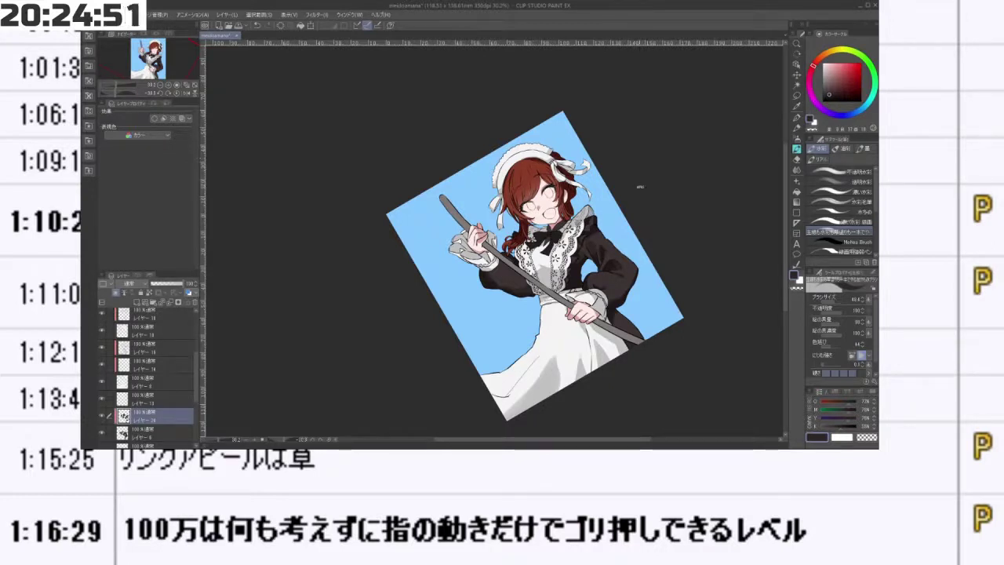
{"action": "left_click_drag", "start_coordinate": [641, 187], "coordinate": [645, 205]}
{"action": "left_click_drag", "start_coordinate": [600, 265], "coordinate": [593, 199]}
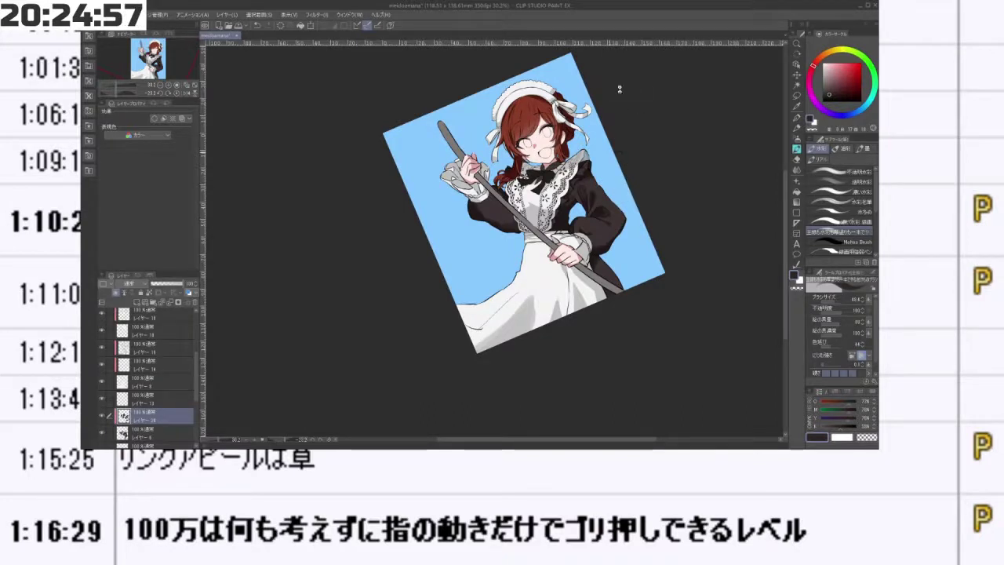
{"action": "left_click_drag", "start_coordinate": [609, 165], "coordinate": [613, 176]}
- Sample the near-black of the shoulder ruffle and darken the black collar and the centre of the bow
{"action": "scroll", "coordinate": [601, 155], "scroll_direction": "up", "scroll_amount": 6}
{"action": "left_click", "coordinate": [588, 227], "text": "alt"}
{"action": "left_click", "coordinate": [589, 225], "text": "alt"}
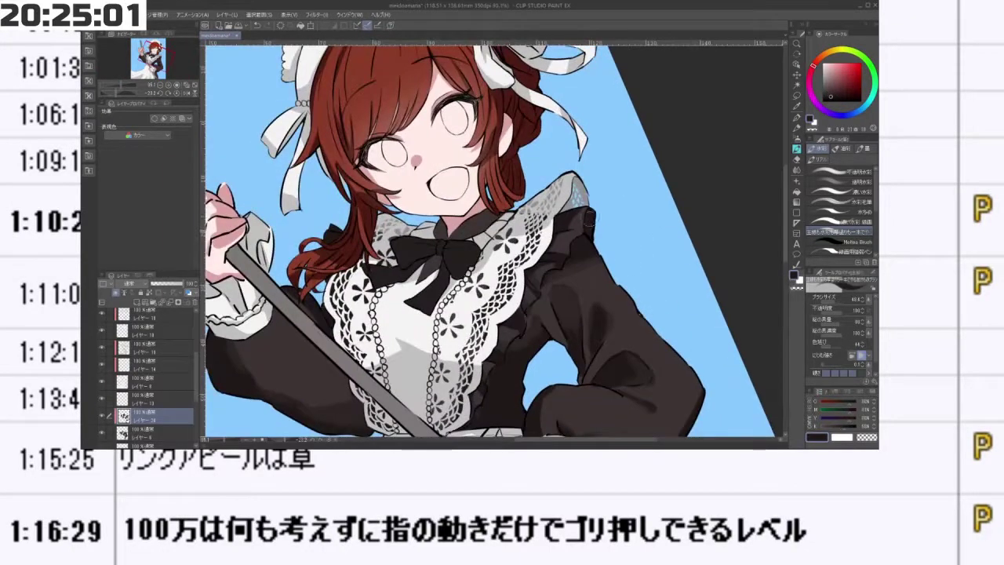
{"action": "mouse_move", "coordinate": [484, 218]}
{"action": "left_mouse_down"}
{"action": "mouse_move", "coordinate": [443, 235]}
{"action": "mouse_move", "coordinate": [449, 228]}
{"action": "mouse_move", "coordinate": [430, 277]}
{"action": "left_mouse_up"}
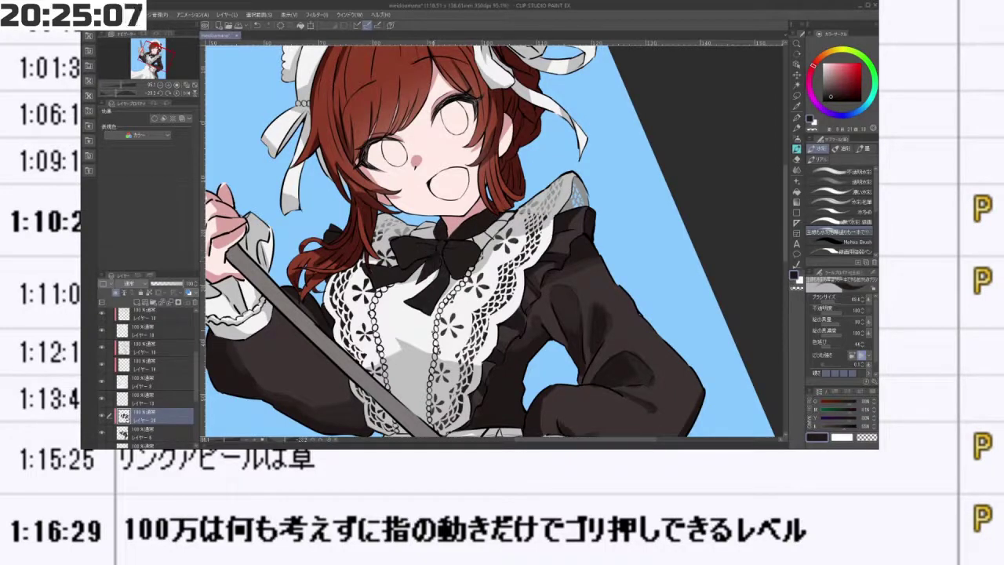
{"action": "key", "text": "minus"}
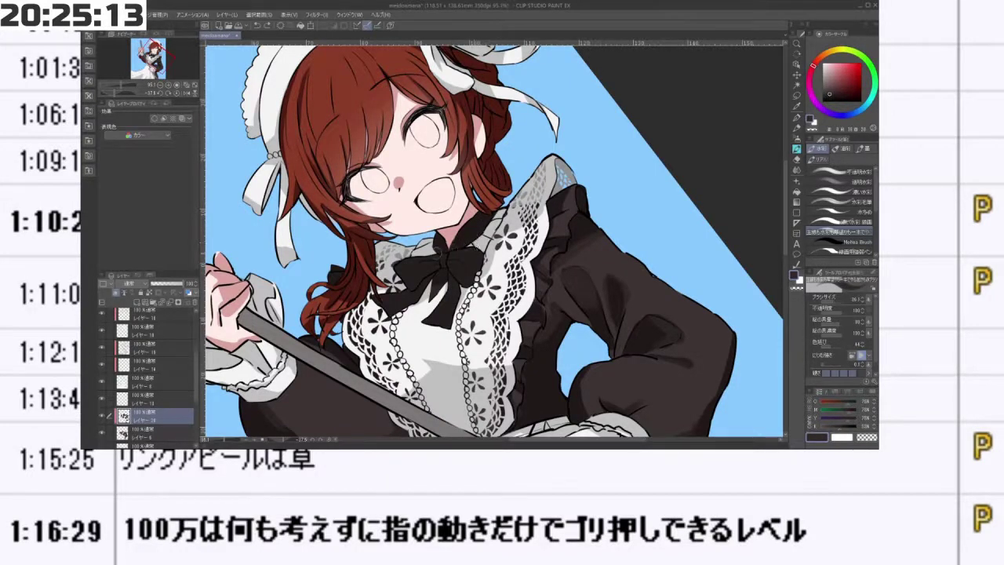
{"action": "left_click_drag", "start_coordinate": [437, 247], "coordinate": [439, 260]}
- Examine the balance of the dark shadows on the dress and sleeves over the whole figure
{"action": "scroll", "coordinate": [565, 253], "scroll_direction": "down", "scroll_amount": 4}
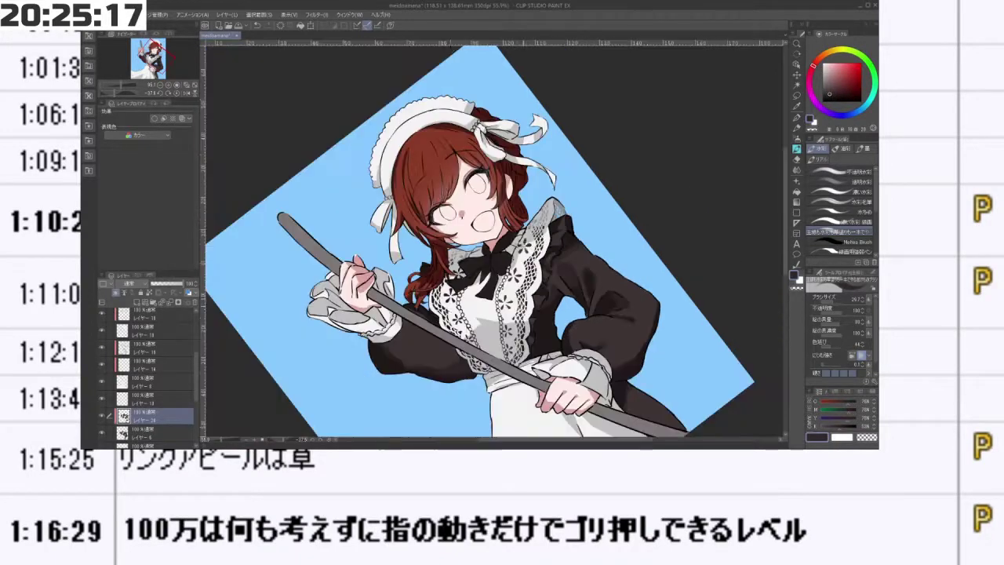
{"action": "left_click_drag", "start_coordinate": [580, 200], "coordinate": [612, 231]}
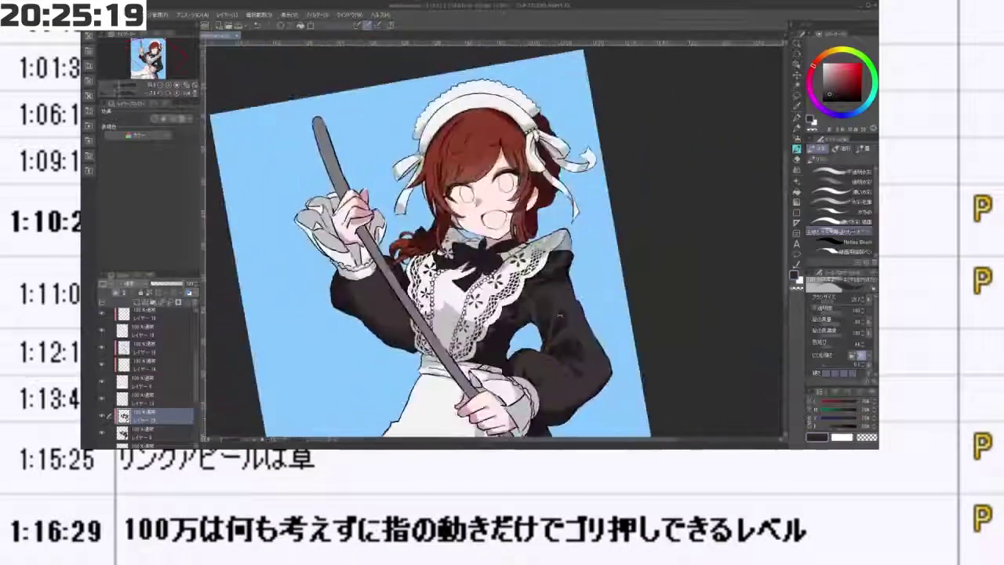
{"action": "scroll", "coordinate": [573, 308], "scroll_direction": "down", "scroll_amount": 3}
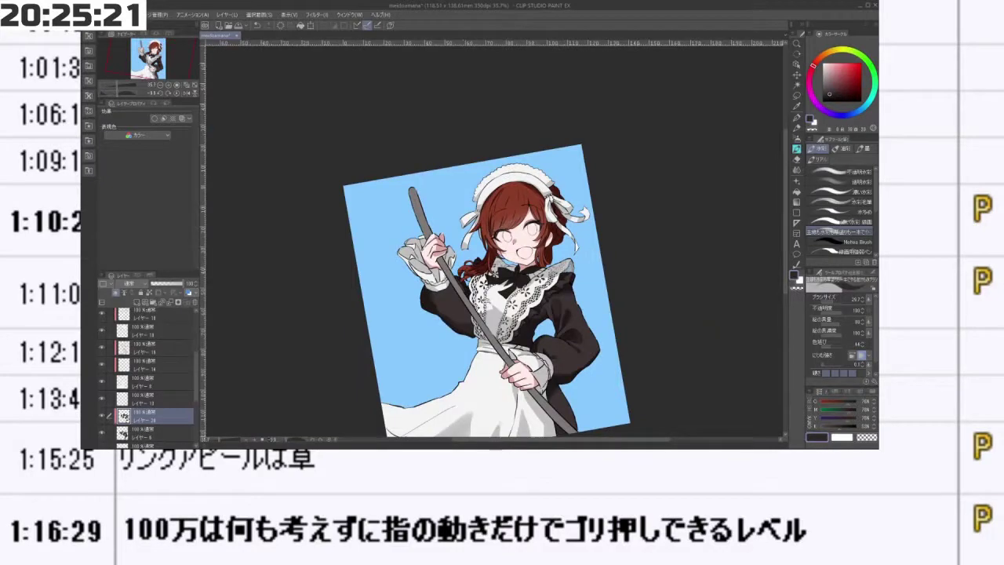
{"action": "scroll", "coordinate": [473, 302], "scroll_direction": "up", "scroll_amount": 3}
{"action": "scroll", "coordinate": [411, 189], "scroll_direction": "down", "scroll_amount": 1}
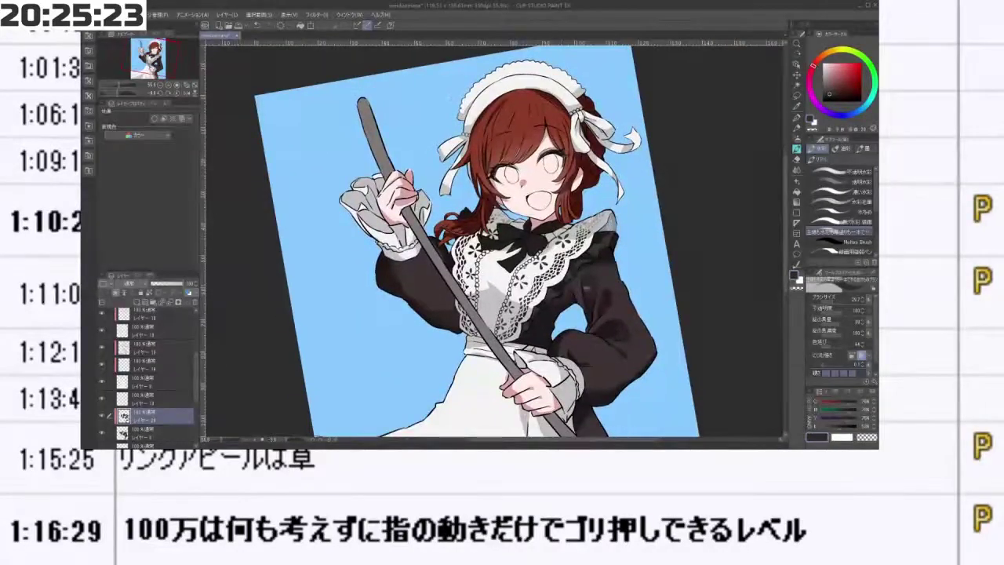
{"action": "left_click_drag", "start_coordinate": [435, 399], "coordinate": [527, 407]}
{"action": "scroll", "coordinate": [533, 182], "scroll_direction": "up", "scroll_amount": 5}
{"action": "scroll", "coordinate": [534, 181], "scroll_direction": "down", "scroll_amount": 3}
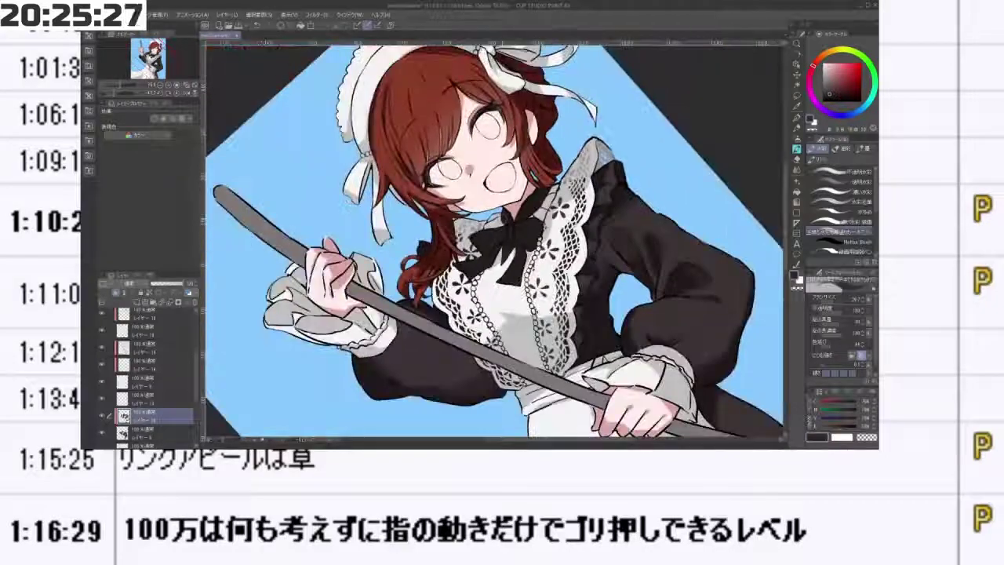
- Add a new clipping layer above レイヤー 11
{"action": "scroll", "coordinate": [200, 428], "scroll_direction": "down", "scroll_amount": 5}
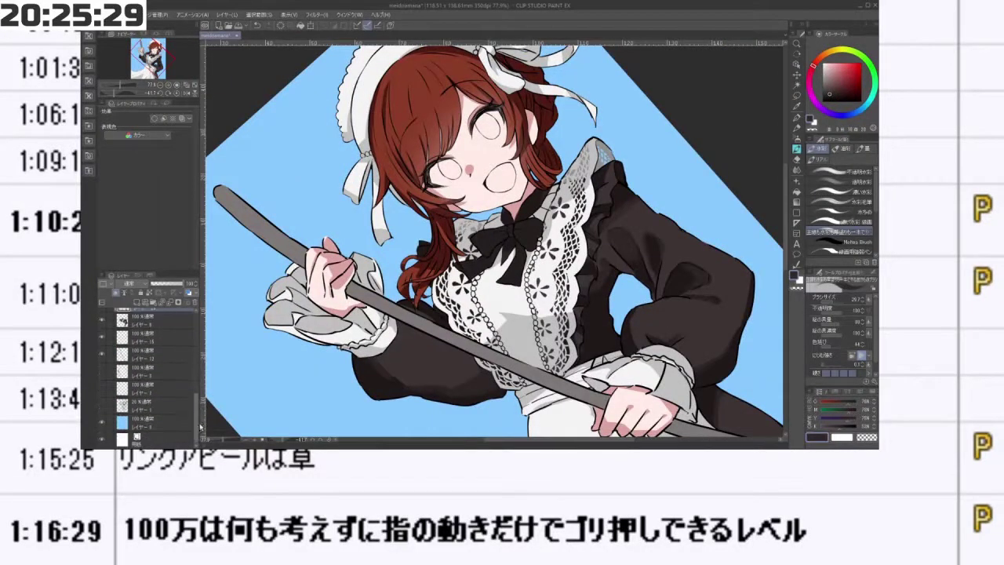
{"action": "left_click_drag", "start_coordinate": [196, 424], "coordinate": [196, 364]}
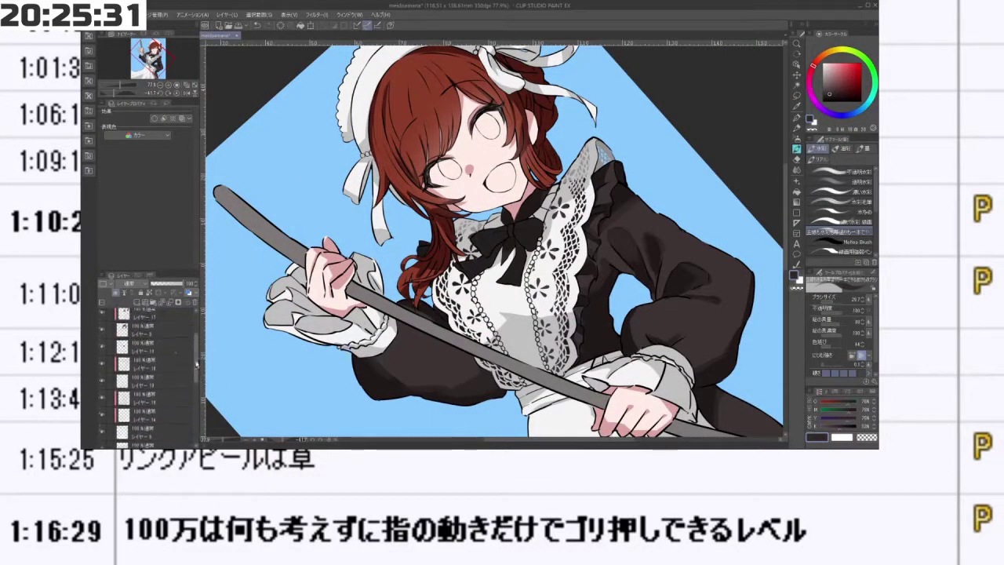
{"action": "left_click", "coordinate": [153, 346]}
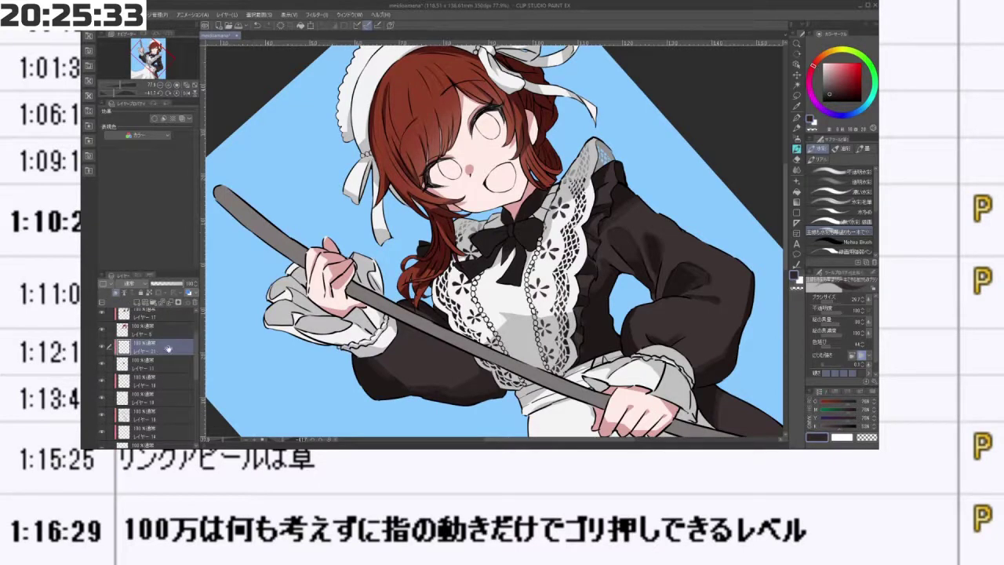
- Try to paint near-black shadows around the knot and loops of the bow, and undo the strokes
{"action": "scroll", "coordinate": [518, 234], "scroll_direction": "up", "scroll_amount": 4}
{"action": "left_click", "coordinate": [539, 230], "text": "alt"}
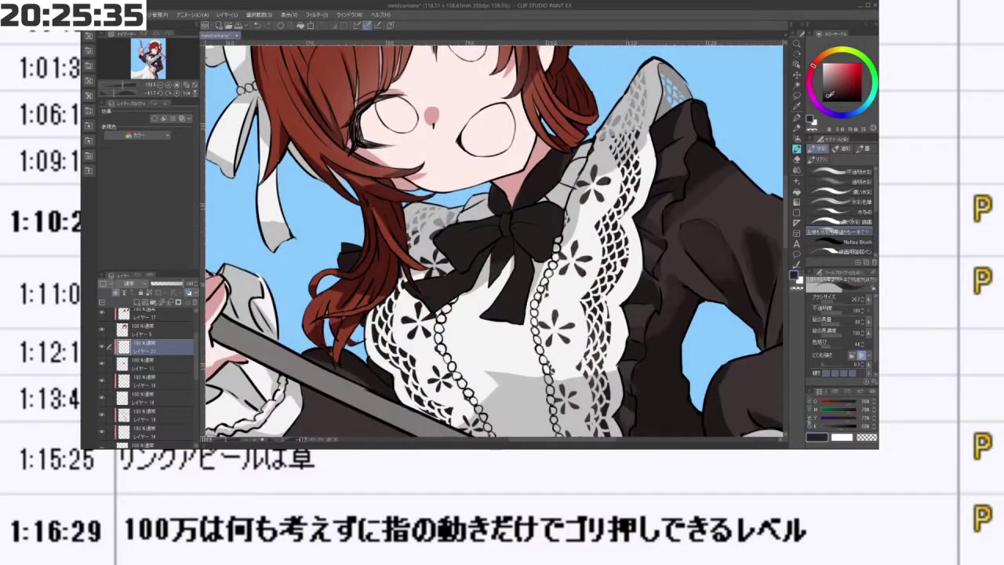
{"action": "left_click", "coordinate": [828, 97]}
{"action": "left_click", "coordinate": [830, 98]}
{"action": "left_click_drag", "start_coordinate": [502, 222], "coordinate": [486, 236]}
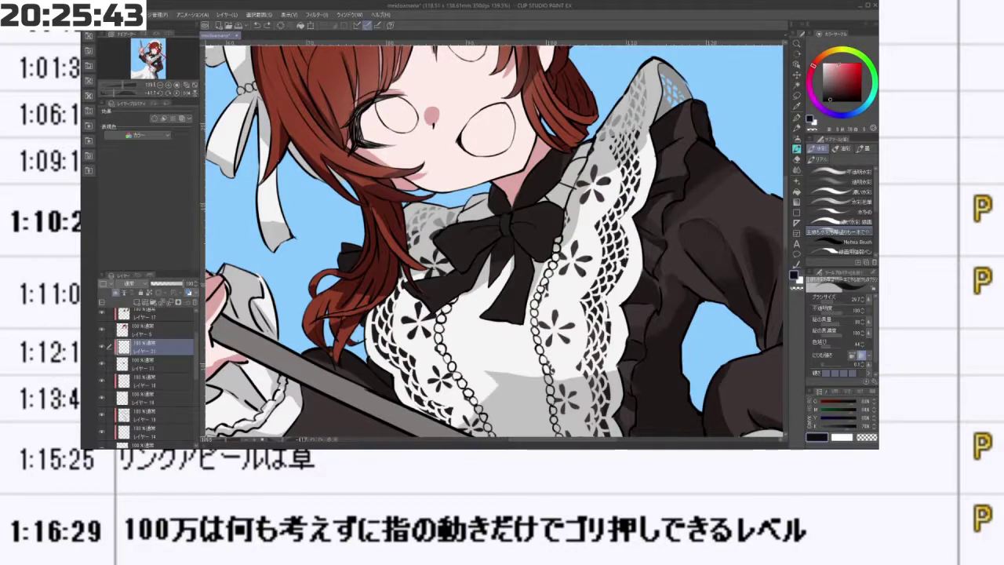
{"action": "scroll", "coordinate": [522, 239], "scroll_direction": "up", "scroll_amount": 3}
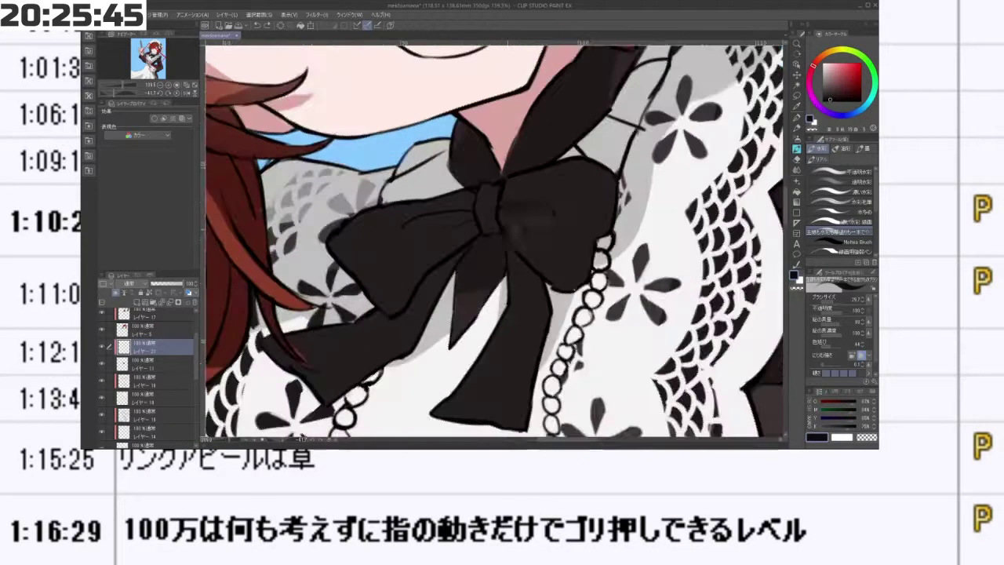
{"action": "mouse_move", "coordinate": [499, 219]}
{"action": "left_mouse_down"}
{"action": "mouse_move", "coordinate": [482, 224]}
{"action": "mouse_move", "coordinate": [471, 186]}
{"action": "mouse_move", "coordinate": [466, 229]}
{"action": "mouse_move", "coordinate": [521, 191]}
{"action": "left_mouse_up"}
{"action": "key", "text": "minus"}
{"action": "key", "text": "ctrl+z"}
{"action": "key", "text": "ctrl+z"}
{"action": "mouse_move", "coordinate": [472, 233]}
{"action": "left_mouse_down"}
{"action": "mouse_move", "coordinate": [514, 205]}
{"action": "mouse_move", "coordinate": [540, 155]}
{"action": "left_mouse_up"}
{"action": "key", "text": "ctrl+z"}
{"action": "key", "text": "ctrl+z"}
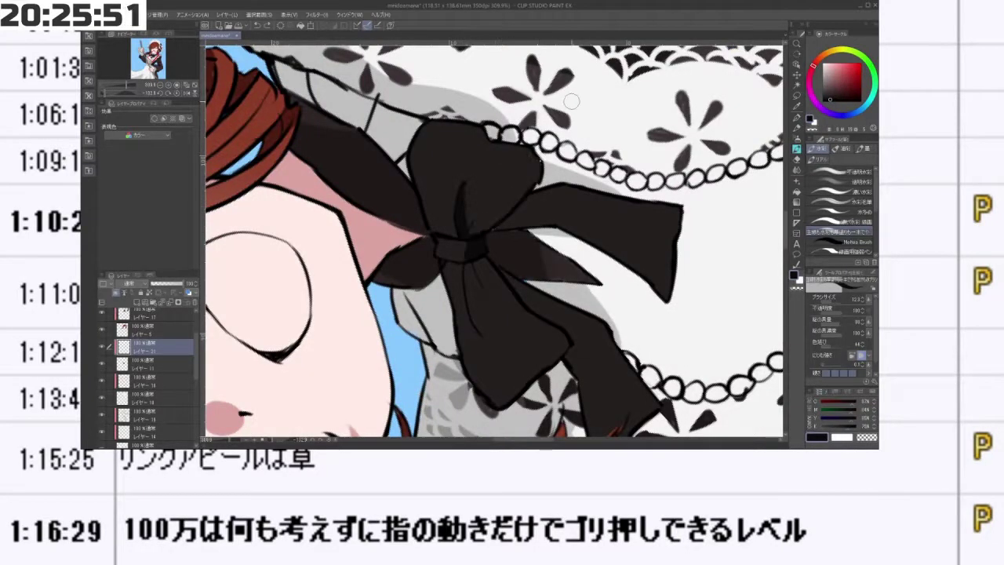
{"action": "key", "text": "ctrl+z"}
{"action": "key", "text": "ctrl+z"}
- Sample the bow's dark colour, choose a slightly different shade of it, and paint fold shadows on both bow loops around the knot
{"action": "left_click", "coordinate": [492, 206], "text": "alt"}
{"action": "left_click", "coordinate": [830, 96]}
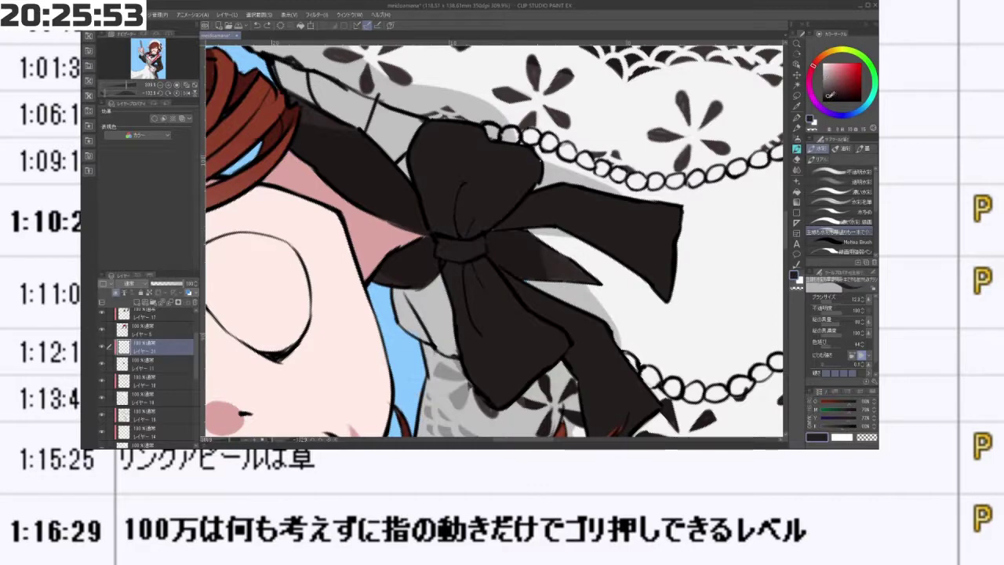
{"action": "mouse_move", "coordinate": [465, 186]}
{"action": "left_mouse_down"}
{"action": "mouse_move", "coordinate": [466, 233]}
{"action": "mouse_move", "coordinate": [470, 216]}
{"action": "mouse_move", "coordinate": [484, 226]}
{"action": "mouse_move", "coordinate": [516, 198]}
{"action": "mouse_move", "coordinate": [530, 177]}
{"action": "left_mouse_up"}
{"action": "mouse_move", "coordinate": [464, 284]}
{"action": "left_mouse_down"}
{"action": "mouse_move", "coordinate": [530, 320]}
{"action": "mouse_move", "coordinate": [536, 216]}
{"action": "mouse_move", "coordinate": [548, 277]}
{"action": "mouse_move", "coordinate": [460, 237]}
{"action": "mouse_move", "coordinate": [472, 242]}
{"action": "mouse_move", "coordinate": [463, 268]}
{"action": "mouse_move", "coordinate": [484, 219]}
{"action": "mouse_move", "coordinate": [445, 312]}
{"action": "left_mouse_up"}
{"action": "mouse_move", "coordinate": [359, 327]}
{"action": "left_mouse_down"}
{"action": "mouse_move", "coordinate": [420, 335]}
{"action": "mouse_move", "coordinate": [412, 347]}
{"action": "left_mouse_up"}
{"action": "key", "text": "]"}
{"action": "left_click_drag", "start_coordinate": [462, 287], "coordinate": [463, 349]}
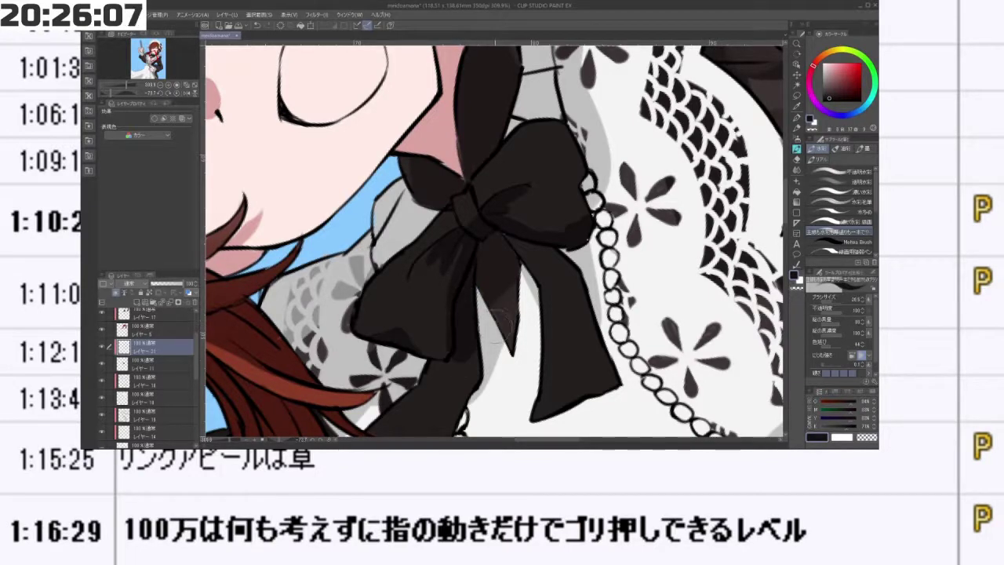
- Paint near-black shadows on the bow's hanging tails beneath the knot and touch up the shaded loops
{"action": "left_click_drag", "start_coordinate": [512, 327], "coordinate": [541, 259]}
{"action": "scroll", "coordinate": [488, 279], "scroll_direction": "down", "scroll_amount": 4}
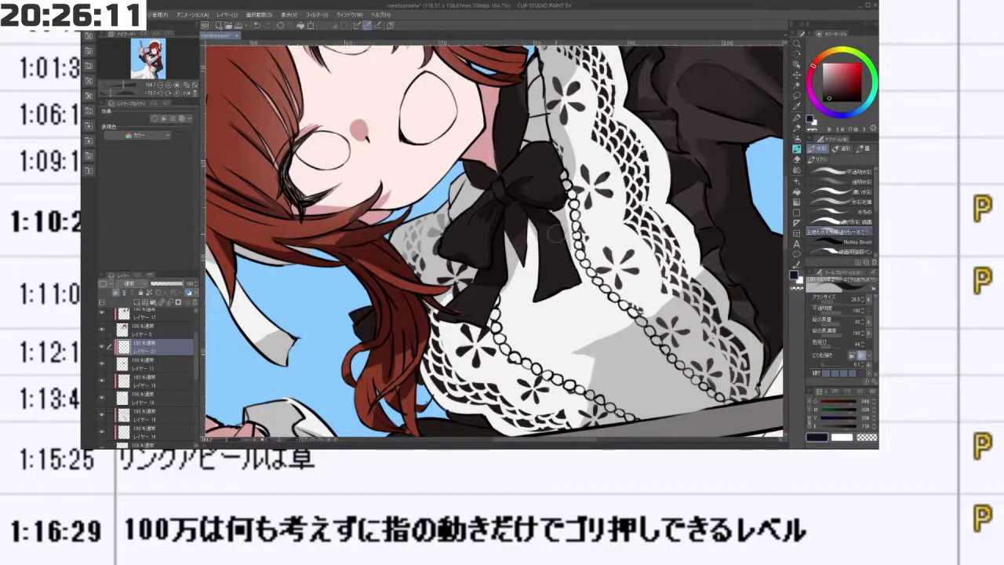
{"action": "left_click_drag", "start_coordinate": [541, 235], "coordinate": [524, 276]}
{"action": "mouse_move", "coordinate": [528, 232]}
{"action": "left_mouse_down"}
{"action": "mouse_move", "coordinate": [540, 252]}
{"action": "mouse_move", "coordinate": [519, 220]}
{"action": "mouse_move", "coordinate": [498, 238]}
{"action": "left_mouse_up"}
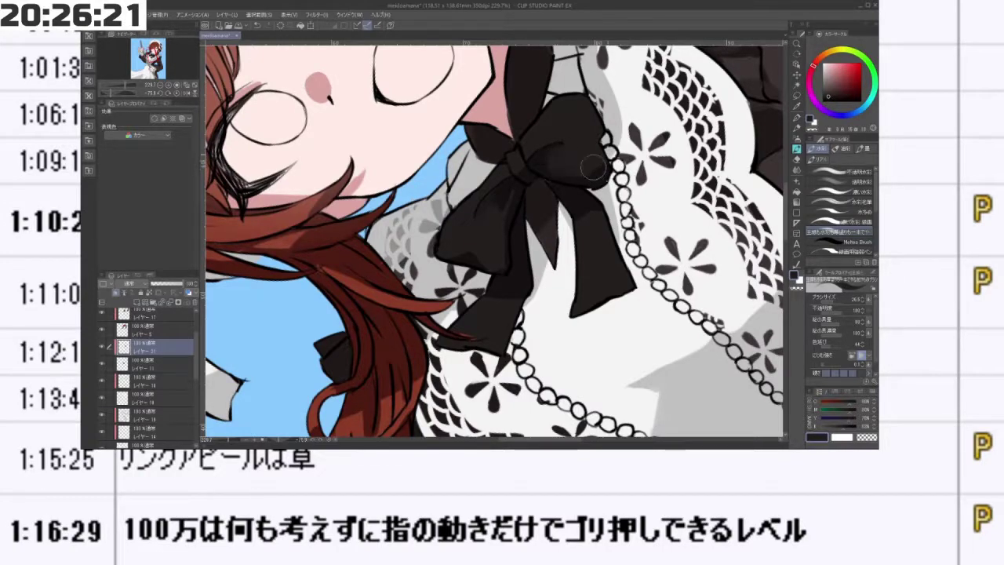
{"action": "mouse_move", "coordinate": [598, 217]}
{"action": "left_mouse_down"}
{"action": "mouse_move", "coordinate": [588, 192]}
{"action": "mouse_move", "coordinate": [590, 279]}
{"action": "mouse_move", "coordinate": [565, 315]}
{"action": "mouse_move", "coordinate": [548, 251]}
{"action": "mouse_move", "coordinate": [466, 196]}
{"action": "mouse_move", "coordinate": [459, 281]}
{"action": "mouse_move", "coordinate": [541, 273]}
{"action": "mouse_move", "coordinate": [517, 290]}
{"action": "mouse_move", "coordinate": [542, 292]}
{"action": "left_mouse_up"}
{"action": "left_click_drag", "start_coordinate": [610, 301], "coordinate": [597, 322]}
{"action": "left_click_drag", "start_coordinate": [614, 234], "coordinate": [577, 196]}
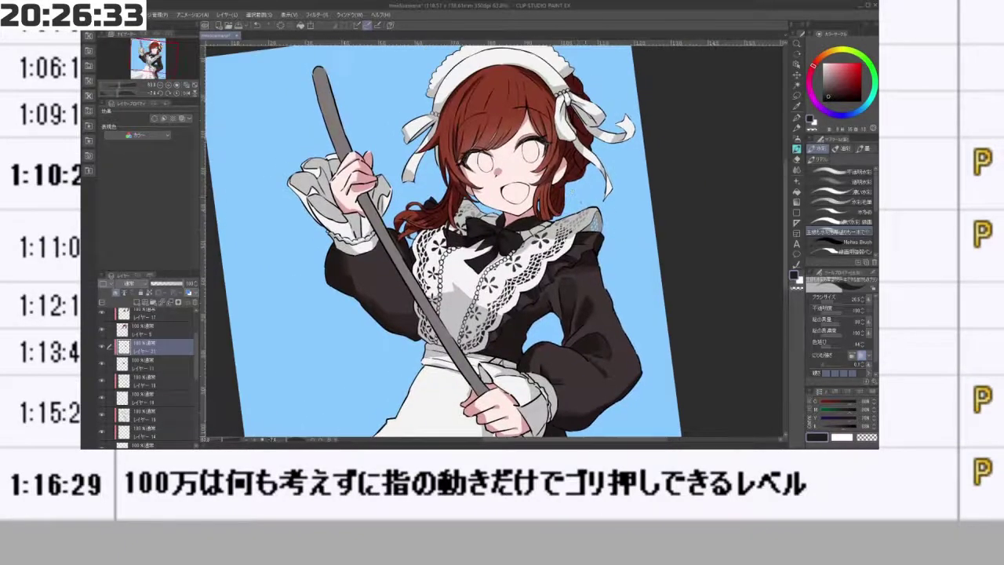
- Select layer レイヤー 2 and erase the long fold line near the outer end of the white apron skirt
{"action": "key", "text": "ctrl+minus"}
{"action": "key", "text": "minus"}
{"action": "left_click_drag", "start_coordinate": [584, 289], "coordinate": [581, 181]}
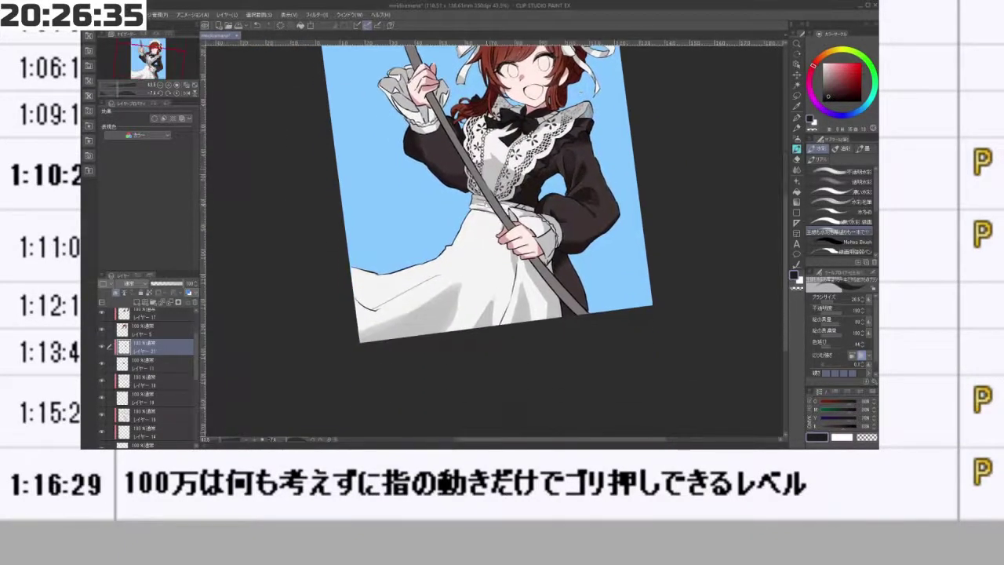
{"action": "left_click_drag", "start_coordinate": [425, 359], "coordinate": [556, 342]}
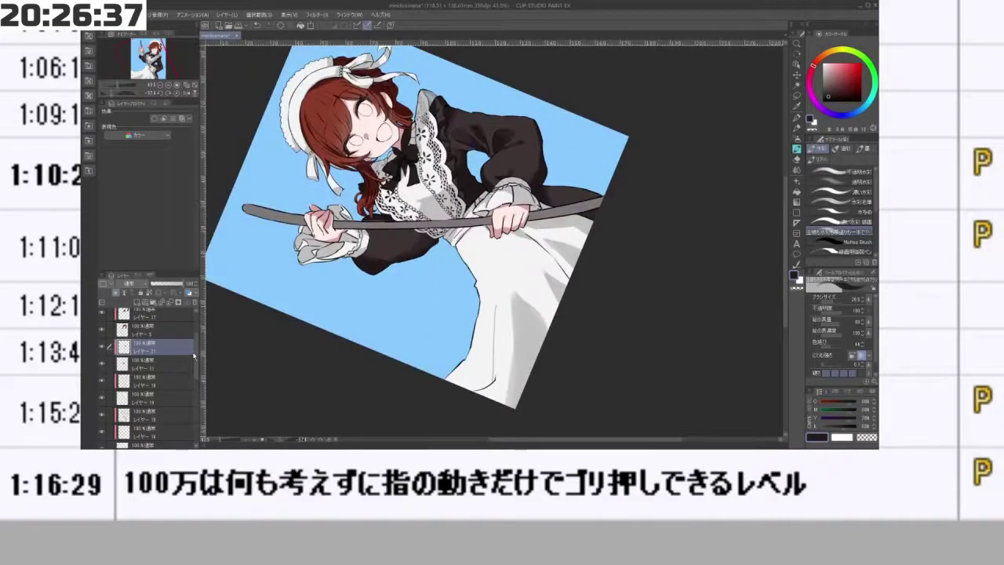
{"action": "left_click_drag", "start_coordinate": [196, 355], "coordinate": [196, 338]}
{"action": "scroll", "coordinate": [196, 337], "scroll_direction": "up", "scroll_amount": 1}
{"action": "left_click", "coordinate": [173, 333]}
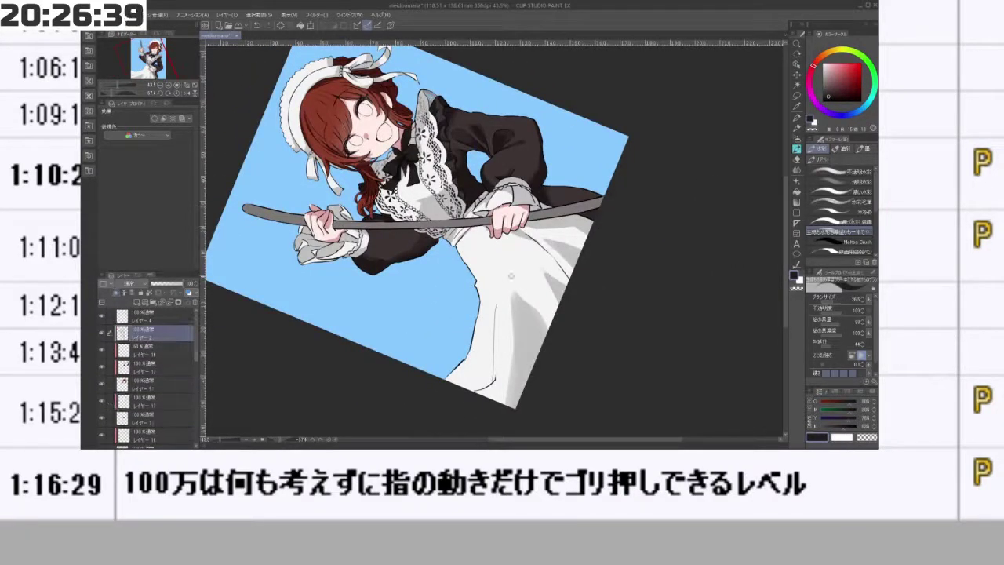
{"action": "left_click_drag", "start_coordinate": [492, 365], "coordinate": [482, 389]}
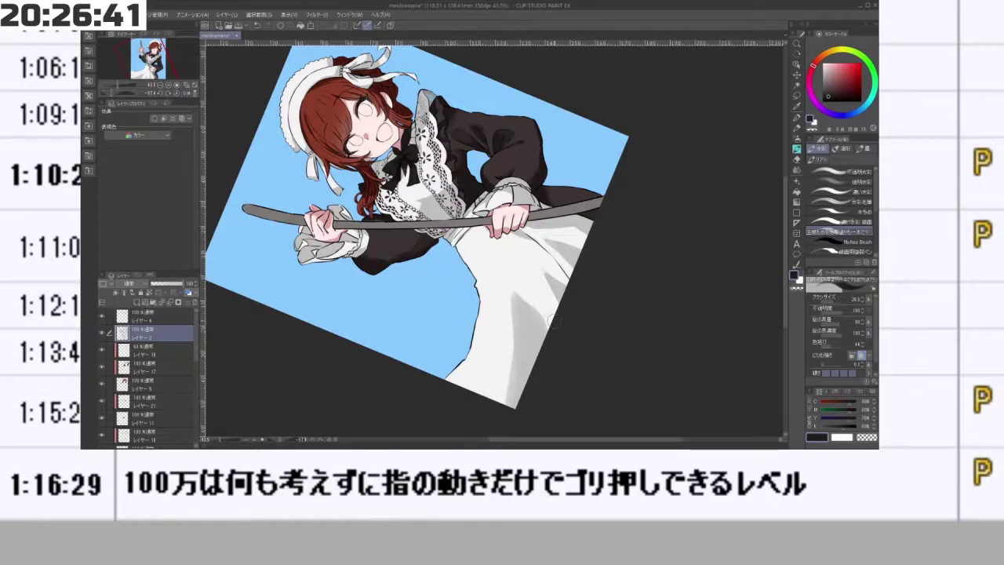
{"action": "left_click_drag", "start_coordinate": [537, 338], "coordinate": [492, 347]}
{"action": "mouse_move", "coordinate": [532, 250]}
{"action": "left_mouse_down"}
{"action": "mouse_move", "coordinate": [543, 320]}
{"action": "mouse_move", "coordinate": [561, 231]}
{"action": "mouse_move", "coordinate": [452, 187]}
{"action": "mouse_move", "coordinate": [430, 283]}
{"action": "left_mouse_up"}
{"action": "key", "text": "ctrl+z"}
{"action": "key", "text": "ctrl+z"}
{"action": "key", "text": "ctrl+z"}
{"action": "key", "text": "ctrl+z"}
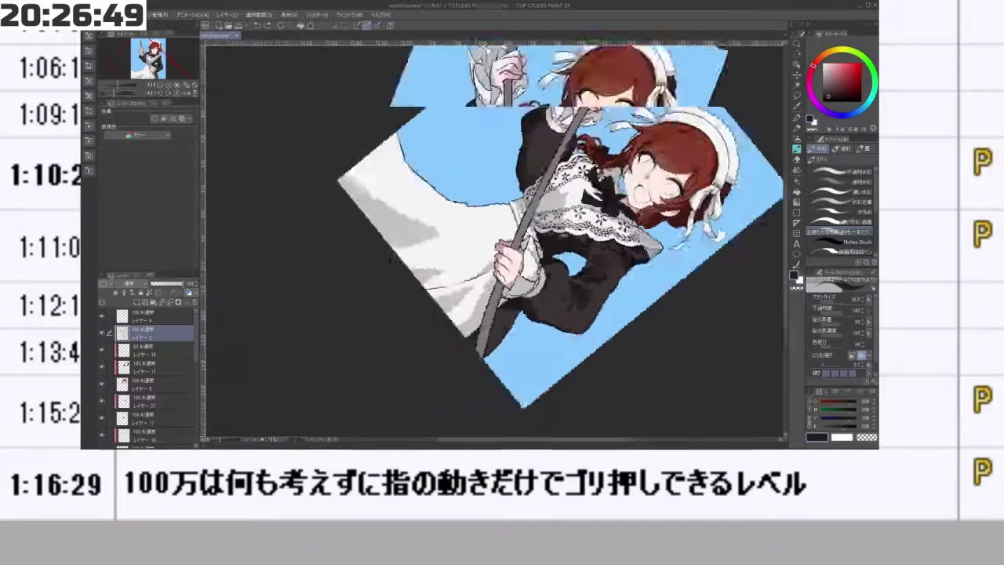
- Sample the skirt's grey shadow colour, select the white garments' shading layer, and paint a small fold shadow at the notch in the skirt's outer edge
{"action": "key", "text": "minus"}
{"action": "key", "text": "minus"}
{"action": "key", "text": "minus"}
{"action": "key", "text": "minus"}
{"action": "key", "text": "minus"}
{"action": "key", "text": "minus"}
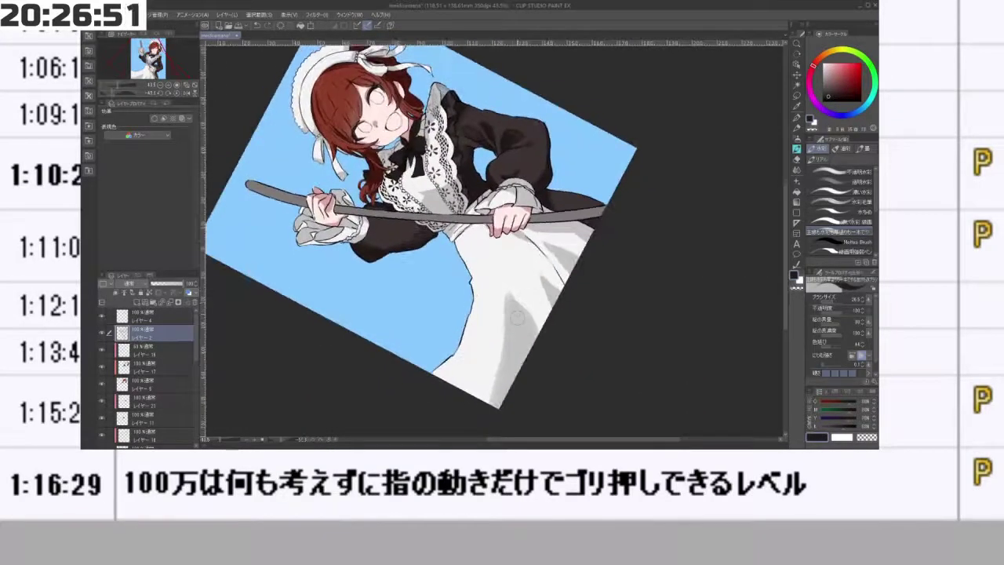
{"action": "left_click", "coordinate": [518, 317], "text": "alt"}
{"action": "left_click_drag", "start_coordinate": [197, 360], "coordinate": [197, 391]}
{"action": "left_click", "coordinate": [179, 375]}
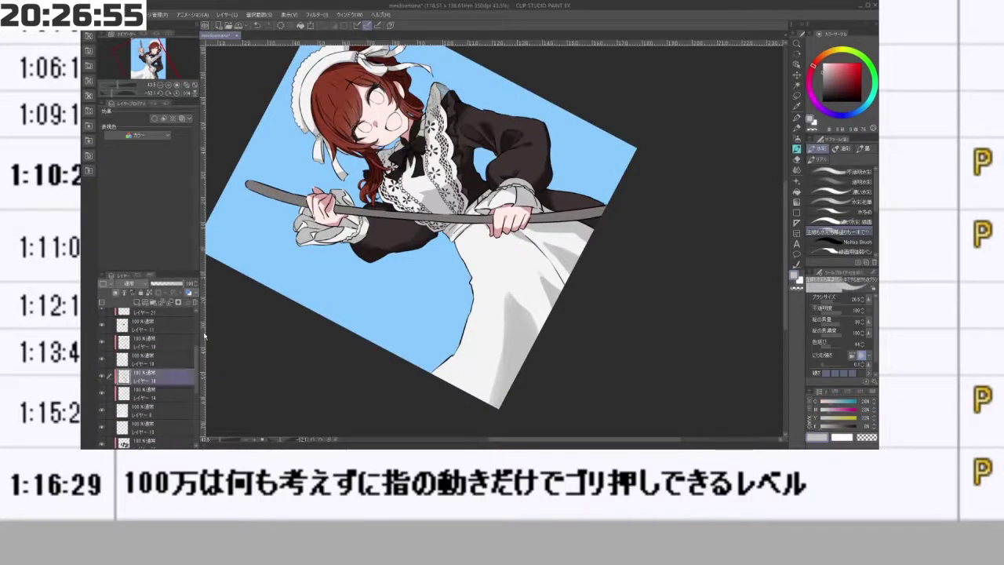
{"action": "scroll", "coordinate": [471, 259], "scroll_direction": "up", "scroll_amount": 3}
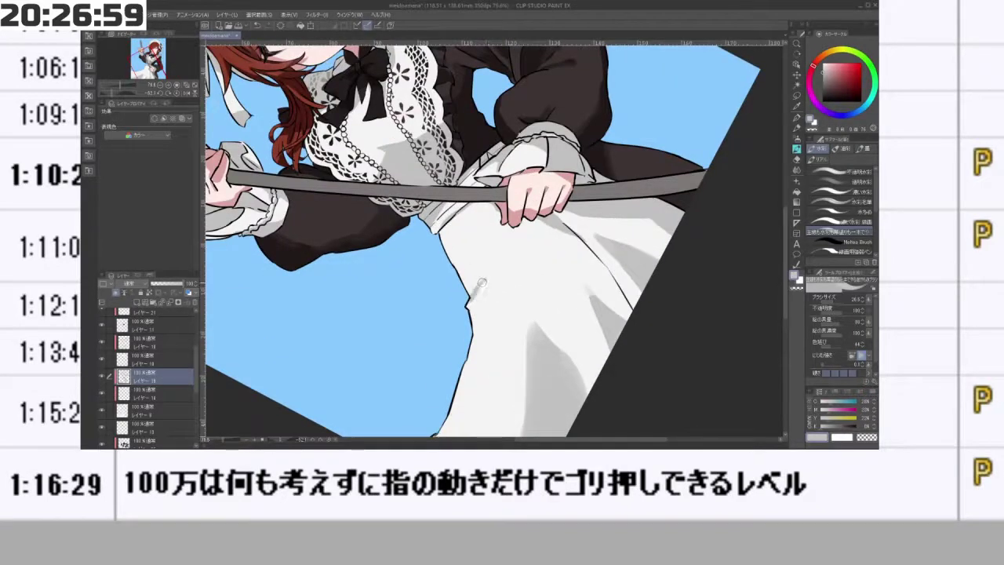
{"action": "key", "text": "ctrl+z"}
{"action": "left_click_drag", "start_coordinate": [471, 381], "coordinate": [580, 349]}
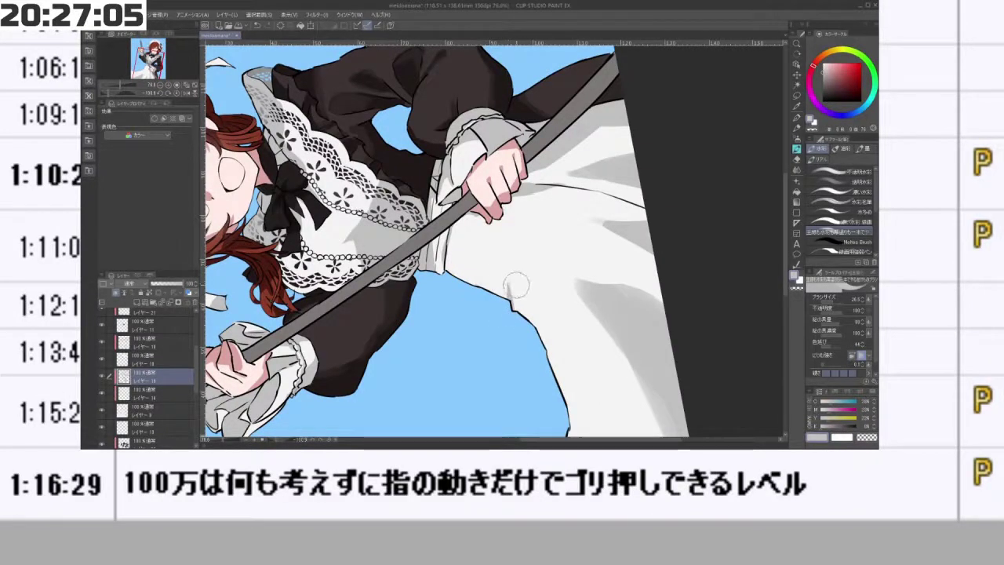
{"action": "mouse_move", "coordinate": [519, 304]}
{"action": "left_mouse_down"}
{"action": "mouse_move", "coordinate": [533, 293]}
{"action": "mouse_move", "coordinate": [518, 274]}
{"action": "left_mouse_up"}
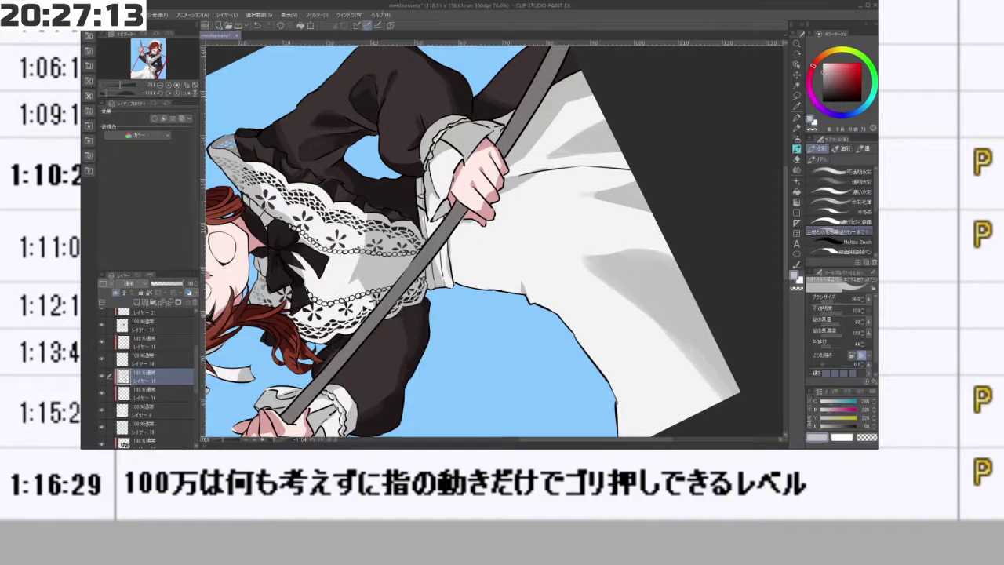
- Paint a broad grey fold shadow along the skirt's outer edge near the hem with a larger brush
{"action": "left_click_drag", "start_coordinate": [551, 327], "coordinate": [355, 368]}
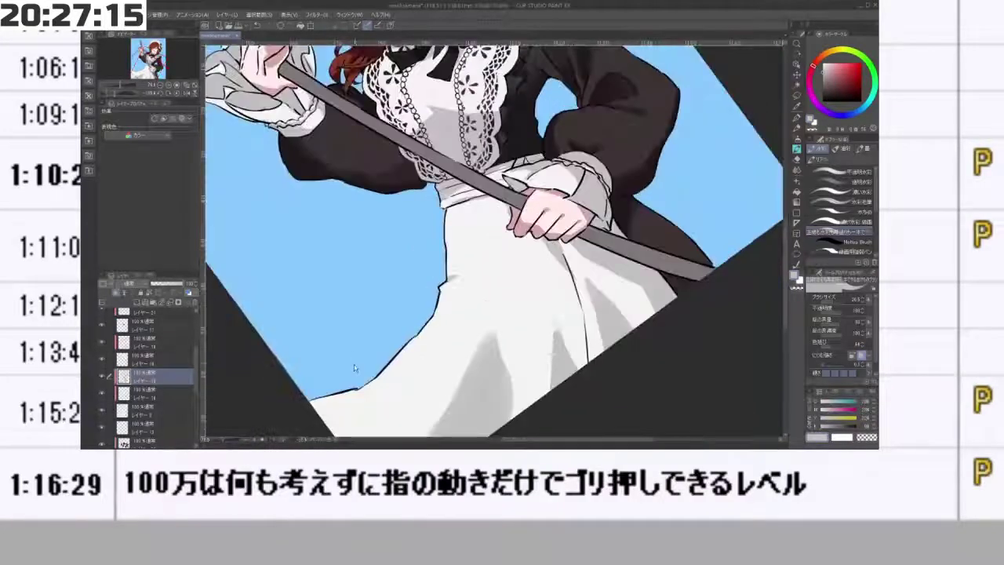
{"action": "mouse_move", "coordinate": [469, 358]}
{"action": "left_mouse_down"}
{"action": "mouse_move", "coordinate": [512, 273]}
{"action": "mouse_move", "coordinate": [476, 296]}
{"action": "left_mouse_up"}
{"action": "left_click_drag", "start_coordinate": [394, 316], "coordinate": [463, 302]}
{"action": "key", "text": "ctrl+z"}
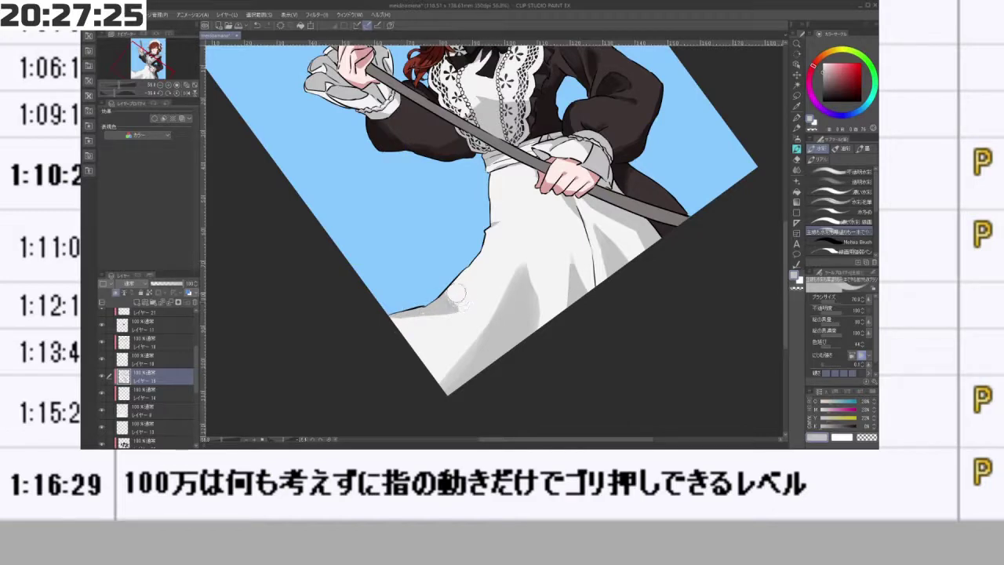
{"action": "left_click_drag", "start_coordinate": [580, 276], "coordinate": [494, 290]}
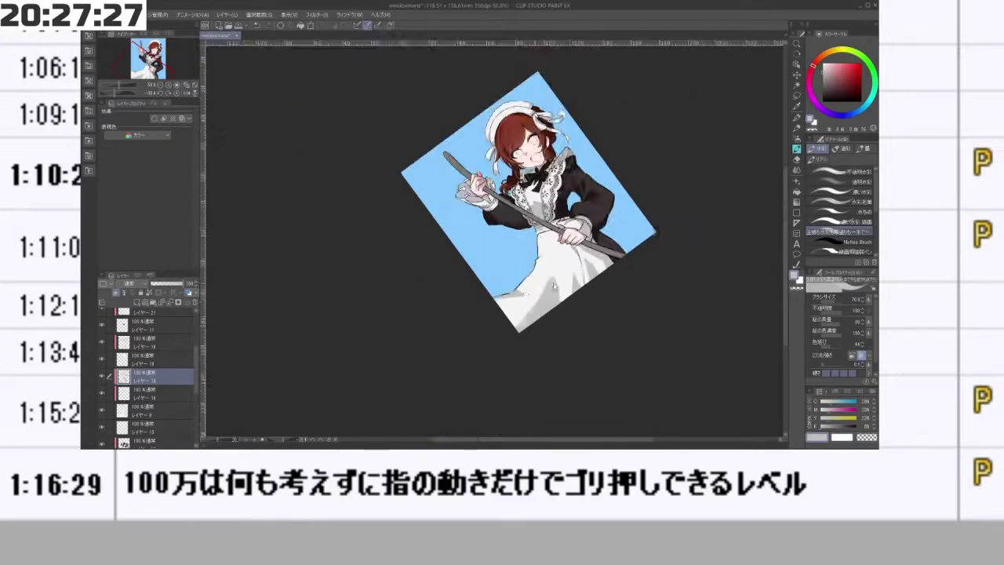
{"action": "mouse_move", "coordinate": [439, 328]}
{"action": "left_mouse_down"}
{"action": "mouse_move", "coordinate": [552, 331]}
{"action": "mouse_move", "coordinate": [588, 188]}
{"action": "mouse_move", "coordinate": [441, 157]}
{"action": "left_mouse_up"}
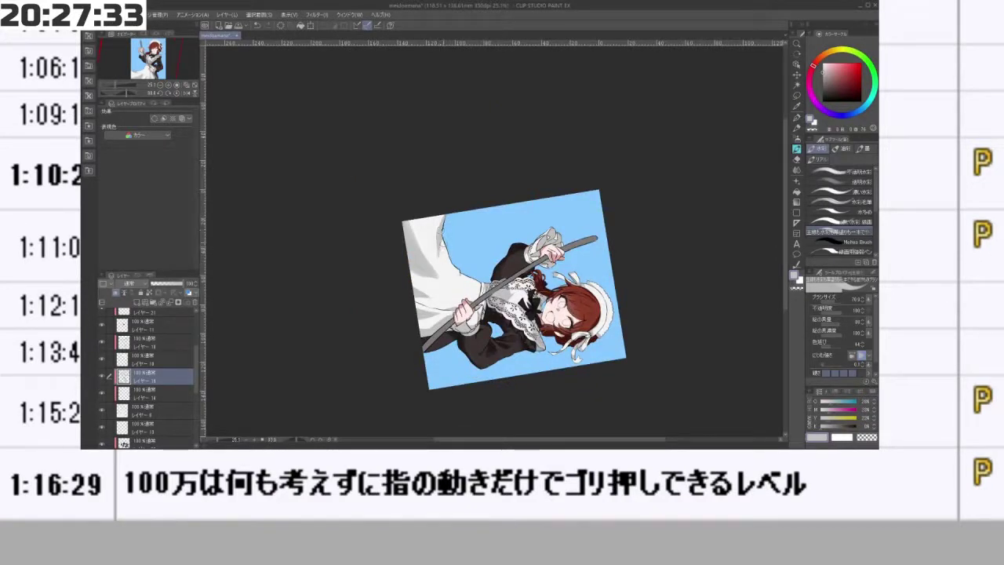
{"action": "left_click_drag", "start_coordinate": [443, 239], "coordinate": [440, 253]}
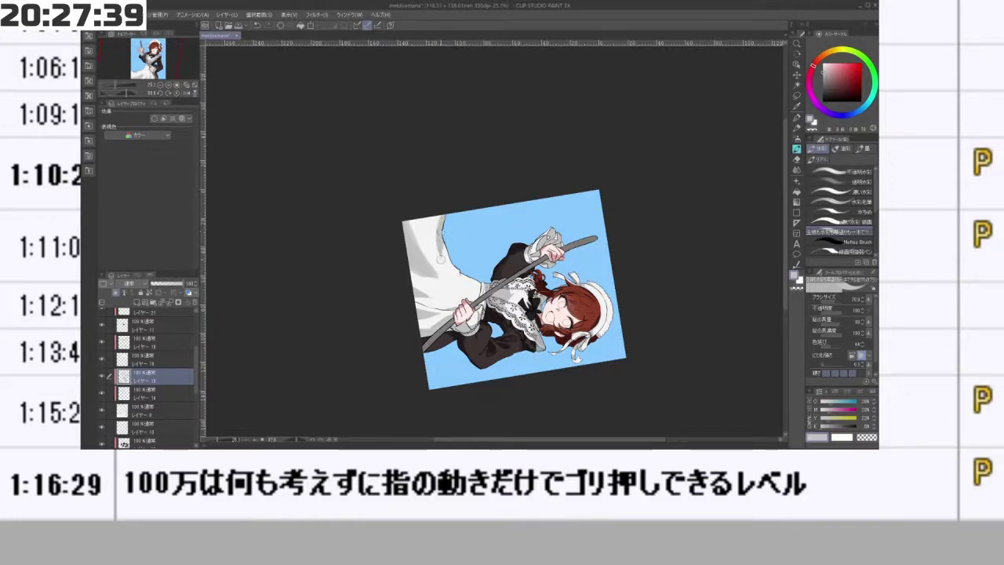
{"action": "left_click_drag", "start_coordinate": [473, 263], "coordinate": [497, 260]}
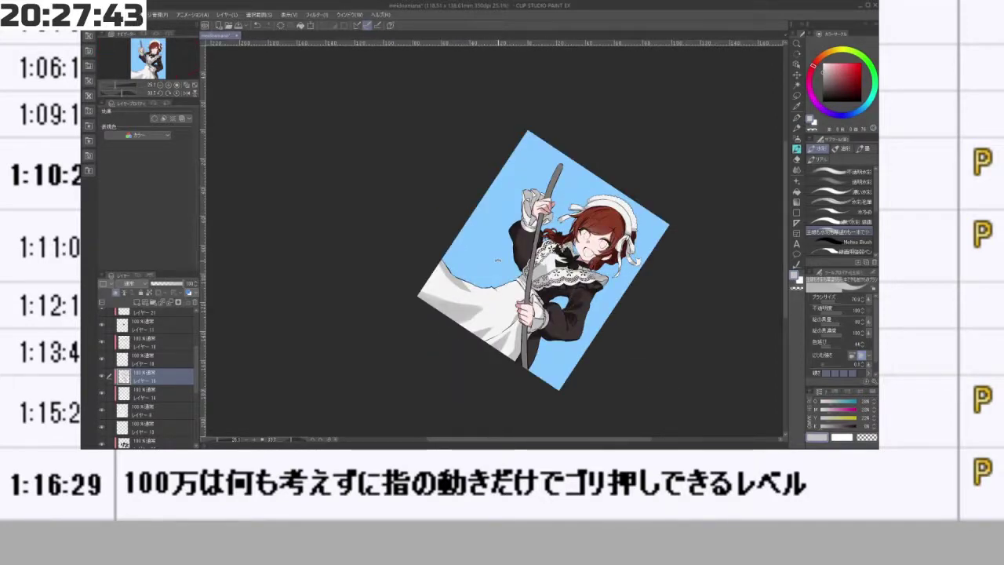
{"action": "mouse_move", "coordinate": [455, 377]}
{"action": "left_mouse_down"}
{"action": "mouse_move", "coordinate": [460, 347]}
{"action": "mouse_move", "coordinate": [519, 327]}
{"action": "mouse_move", "coordinate": [453, 322]}
{"action": "left_mouse_up"}
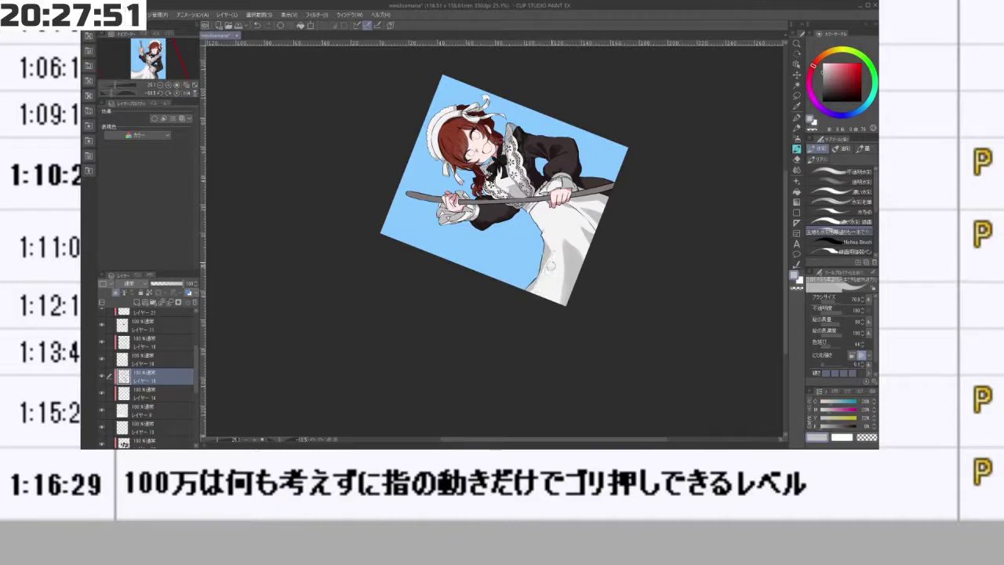
{"action": "mouse_move", "coordinate": [544, 333]}
{"action": "left_mouse_down"}
{"action": "mouse_move", "coordinate": [544, 280]}
{"action": "mouse_move", "coordinate": [443, 224]}
{"action": "mouse_move", "coordinate": [552, 280]}
{"action": "mouse_move", "coordinate": [559, 259]}
{"action": "left_mouse_up"}
- Paint grey shadows on the skirt's outer edge between the notch and the waistband, reducing the brush size for the waist area
{"action": "scroll", "coordinate": [553, 225], "scroll_direction": "up", "scroll_amount": 2}
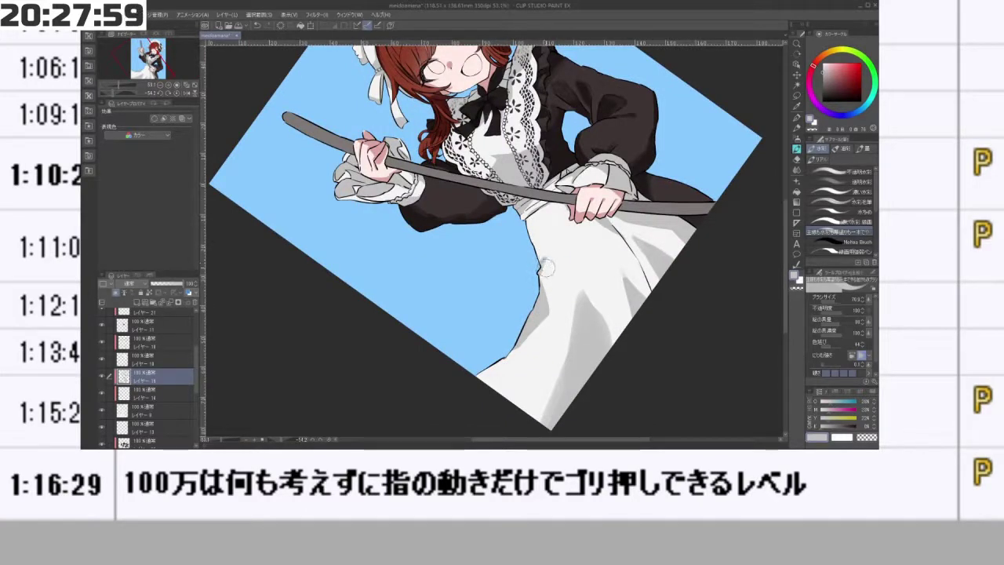
{"action": "left_click_drag", "start_coordinate": [551, 245], "coordinate": [546, 271]}
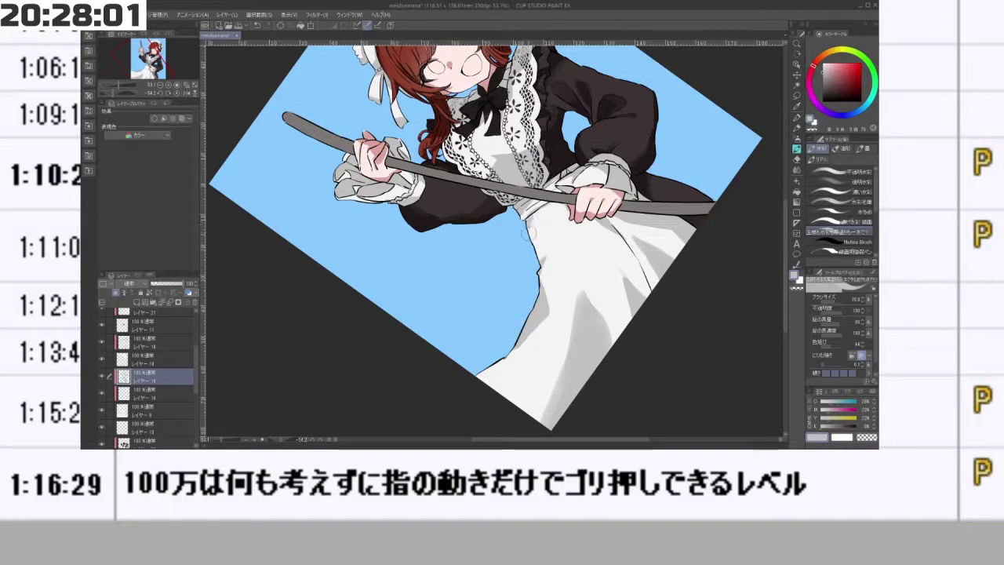
{"action": "key", "text": "bracketleft"}
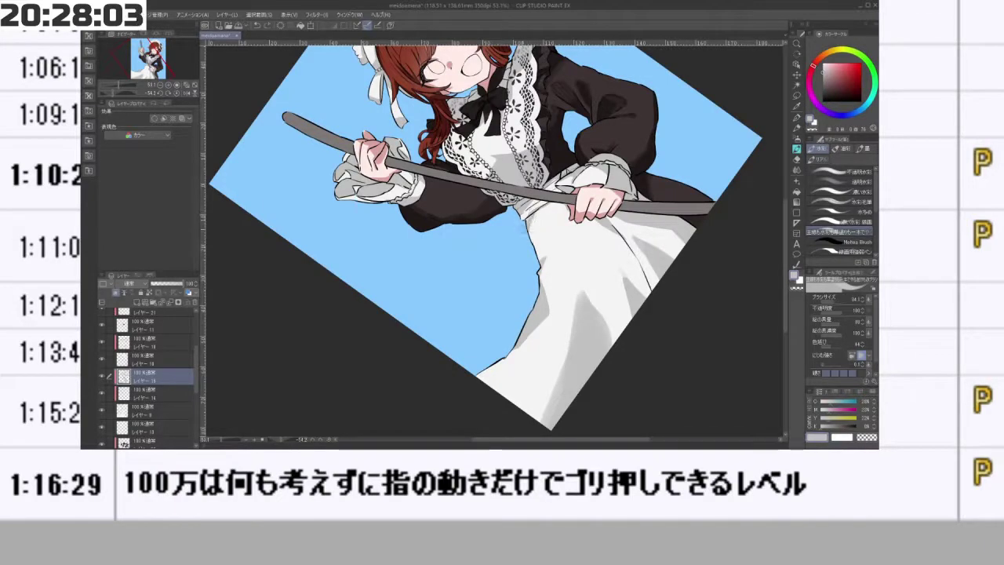
{"action": "left_click_drag", "start_coordinate": [523, 268], "coordinate": [463, 284]}
{"action": "left_click_drag", "start_coordinate": [552, 225], "coordinate": [635, 224]}
{"action": "left_click_drag", "start_coordinate": [503, 232], "coordinate": [553, 232]}
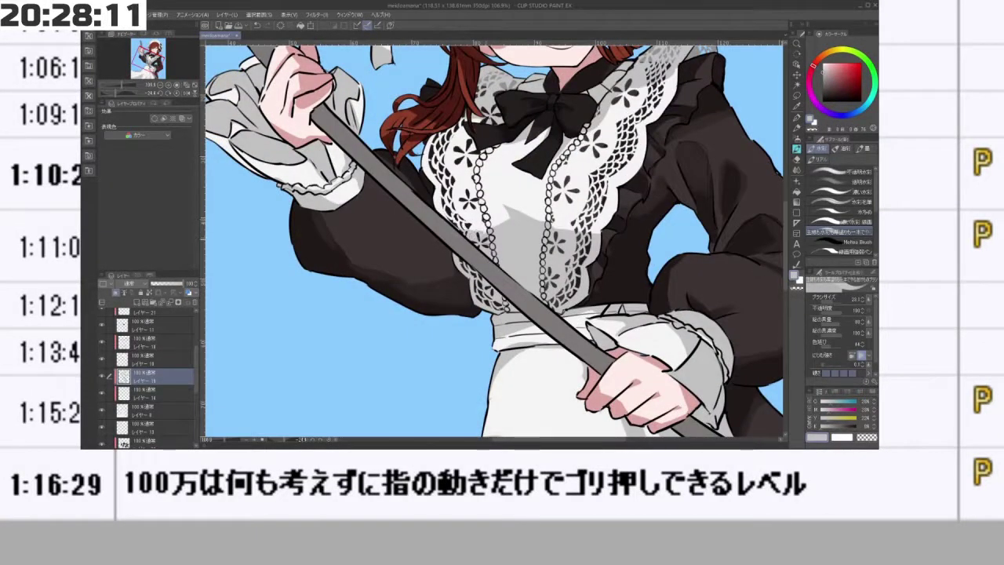
- Try to add grey shadows to the lace trim of the apron bib with a small brush, and undo the strokes
{"action": "left_click_drag", "start_coordinate": [474, 228], "coordinate": [473, 239]}
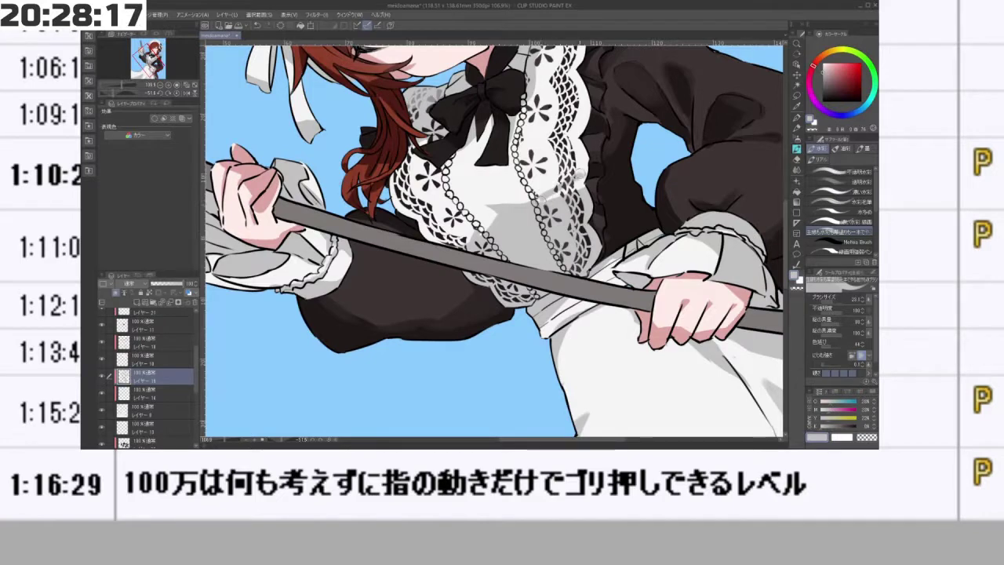
{"action": "mouse_move", "coordinate": [579, 174]}
{"action": "left_mouse_down"}
{"action": "mouse_move", "coordinate": [587, 163]}
{"action": "mouse_move", "coordinate": [579, 169]}
{"action": "left_mouse_up"}
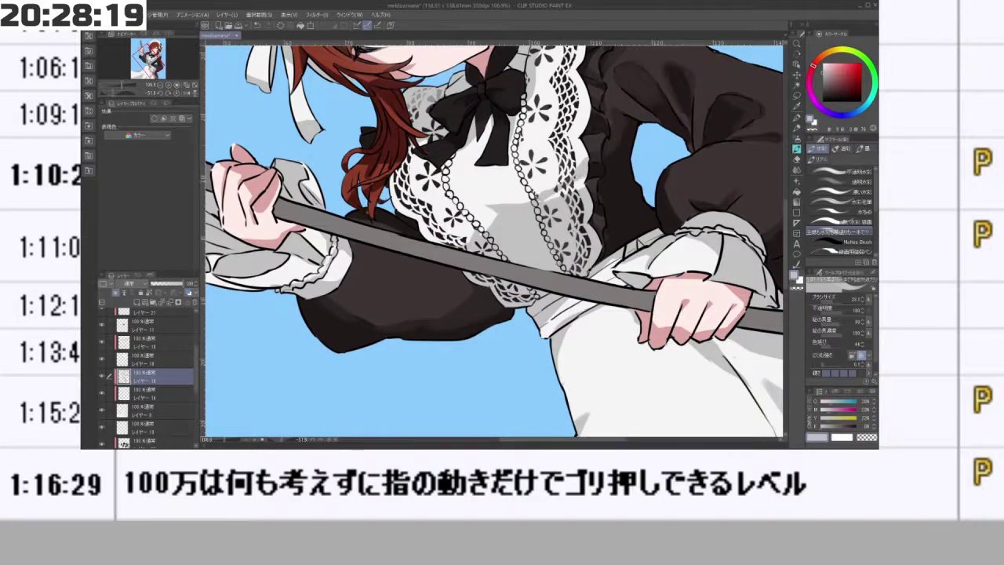
{"action": "key", "text": "minus"}
{"action": "mouse_move", "coordinate": [514, 140]}
{"action": "left_mouse_down"}
{"action": "mouse_move", "coordinate": [557, 121]}
{"action": "mouse_move", "coordinate": [536, 134]}
{"action": "mouse_move", "coordinate": [577, 131]}
{"action": "left_mouse_up"}
{"action": "key", "text": "ctrl+z"}
{"action": "left_click_drag", "start_coordinate": [615, 62], "coordinate": [484, 49]}
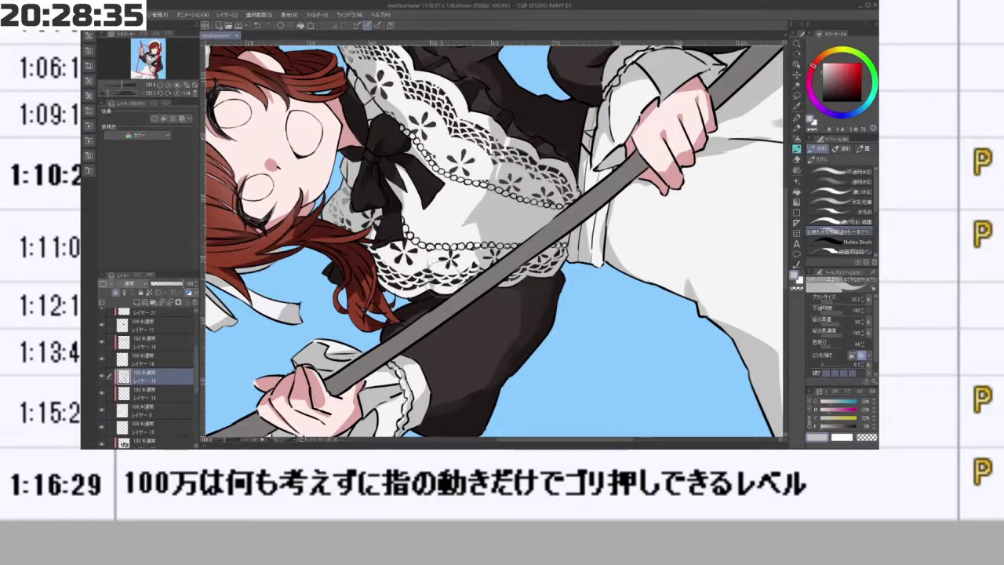
{"action": "left_click", "coordinate": [431, 250], "text": "ctrl+shift"}
{"action": "left_click_drag", "start_coordinate": [428, 219], "coordinate": [438, 251]}
{"action": "key", "text": "ctrl+z"}
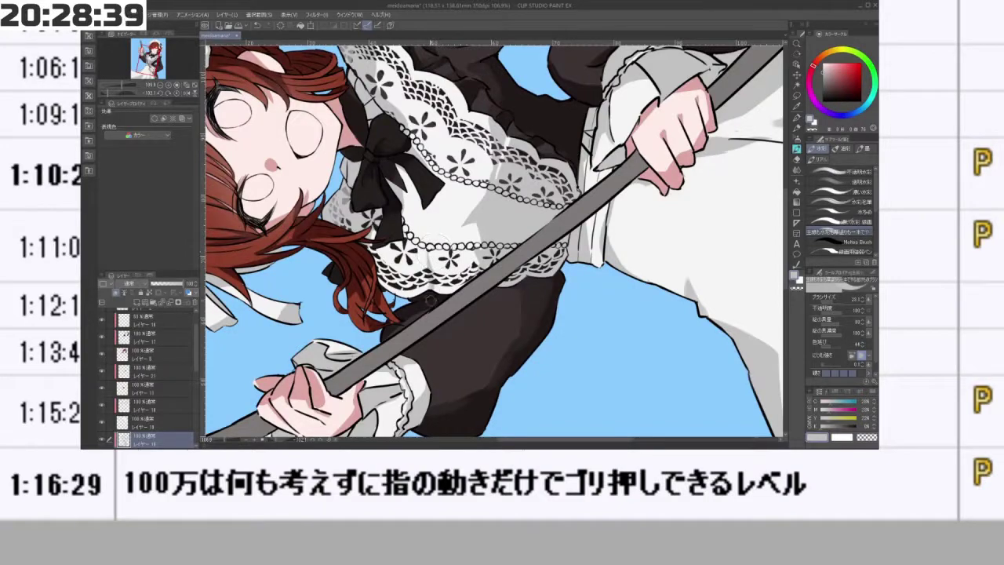
- Examine the shading on the bib, lace, sleeves and skirt from several canvas rotations and zoom levels
{"action": "left_click_drag", "start_coordinate": [441, 298], "coordinate": [541, 177]}
{"action": "left_click_drag", "start_coordinate": [531, 216], "coordinate": [475, 221]}
{"action": "mouse_move", "coordinate": [515, 278]}
{"action": "left_mouse_down"}
{"action": "mouse_move", "coordinate": [550, 276]}
{"action": "mouse_move", "coordinate": [535, 281]}
{"action": "left_mouse_up"}
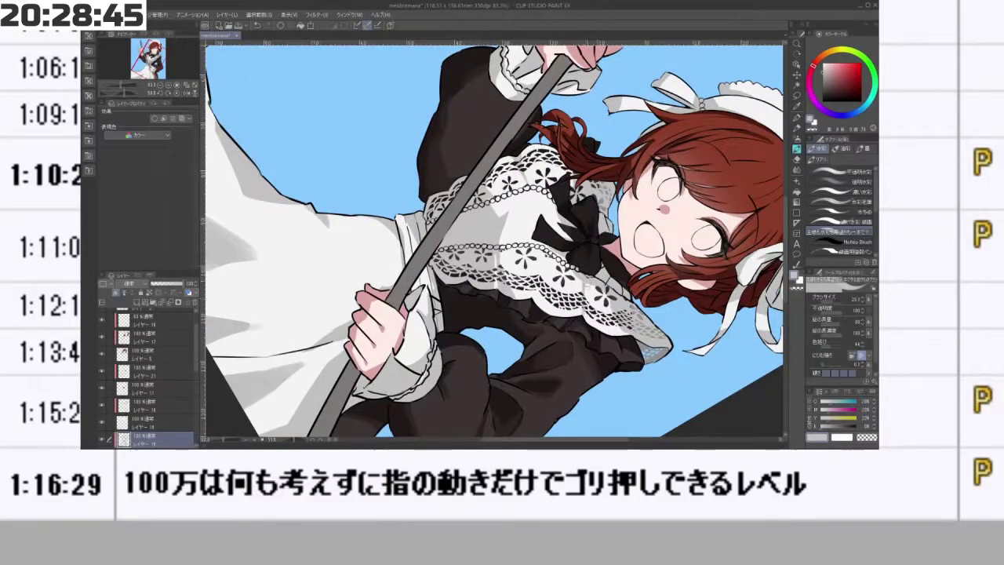
{"action": "left_click_drag", "start_coordinate": [577, 324], "coordinate": [612, 251]}
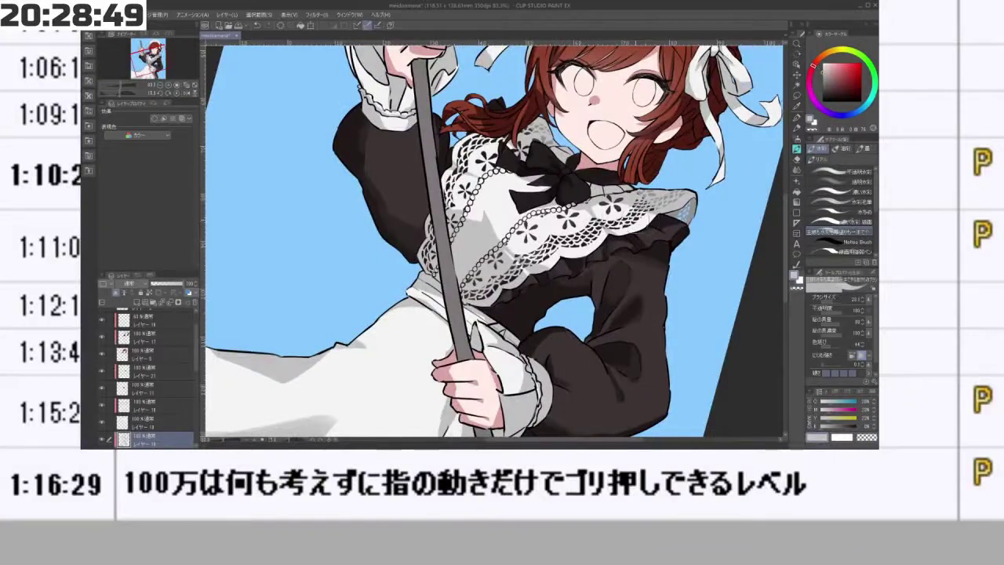
{"action": "left_click_drag", "start_coordinate": [594, 303], "coordinate": [580, 169]}
{"action": "scroll", "coordinate": [566, 236], "scroll_direction": "down", "scroll_amount": 4}
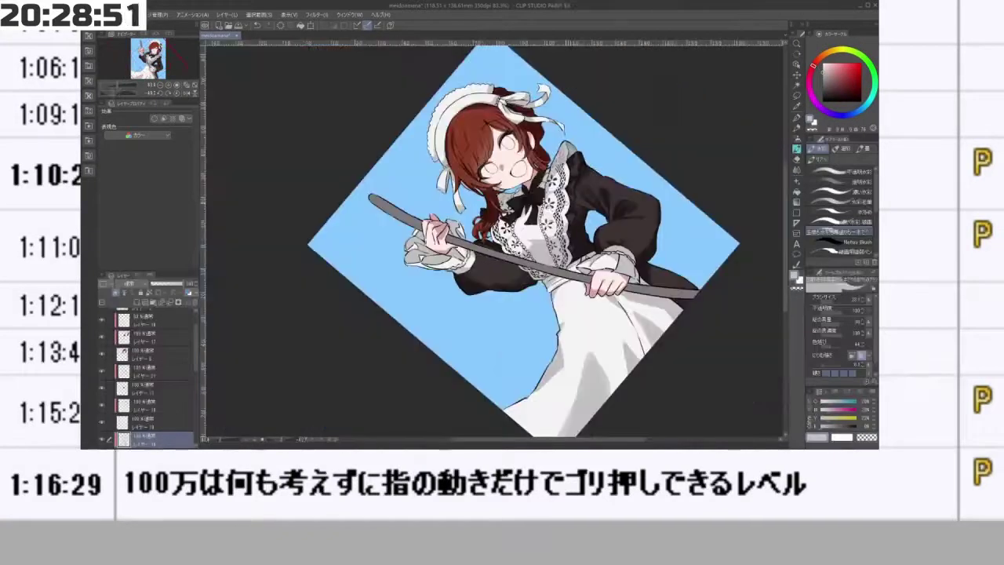
{"action": "scroll", "coordinate": [553, 220], "scroll_direction": "up", "scroll_amount": 4}
{"action": "mouse_move", "coordinate": [588, 259]}
{"action": "left_mouse_down"}
{"action": "mouse_move", "coordinate": [587, 226]}
{"action": "mouse_move", "coordinate": [584, 269]}
{"action": "left_mouse_up"}
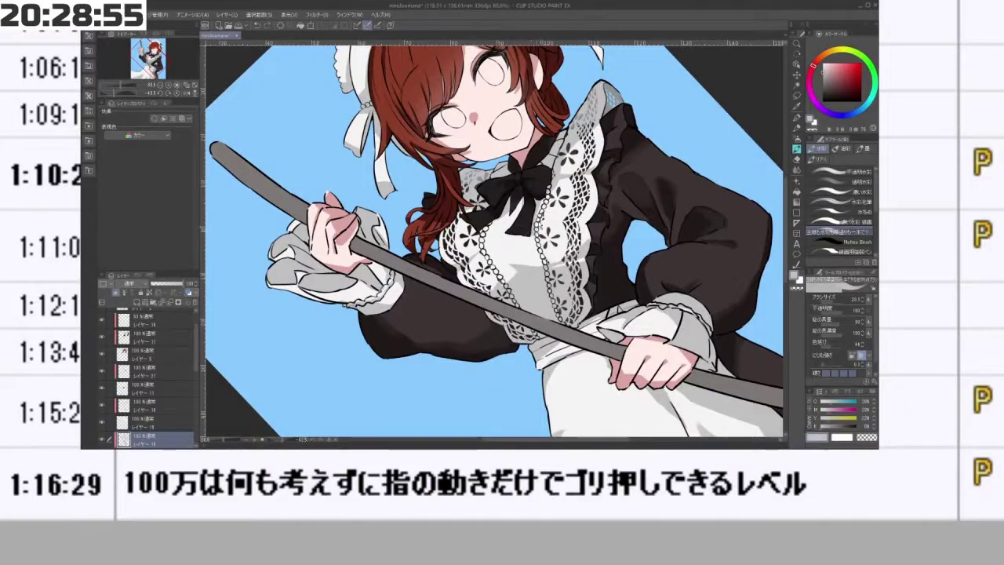
{"action": "mouse_move", "coordinate": [539, 227]}
{"action": "left_mouse_down"}
{"action": "mouse_move", "coordinate": [531, 211]}
{"action": "mouse_move", "coordinate": [477, 244]}
{"action": "left_mouse_up"}
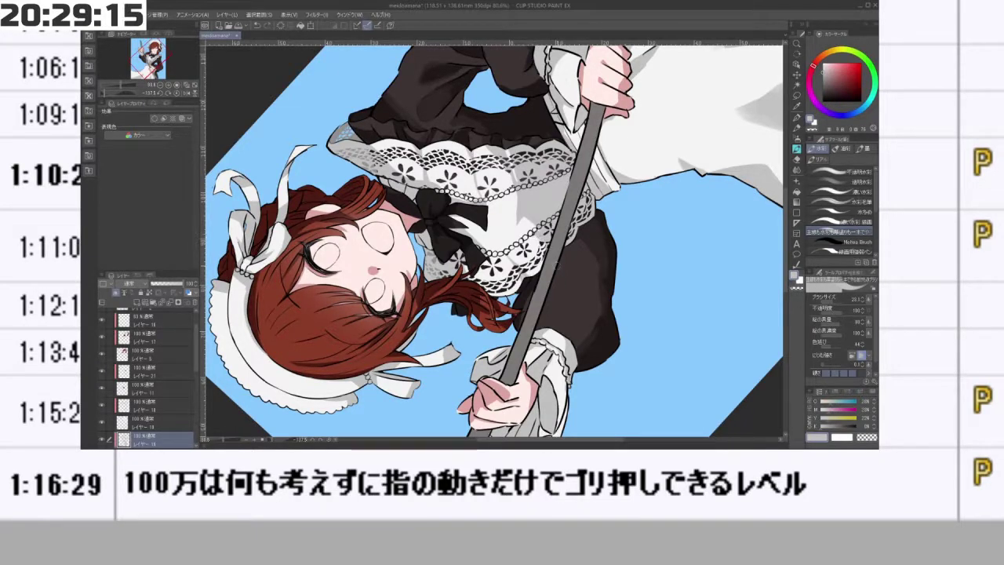
{"action": "left_click_drag", "start_coordinate": [558, 266], "coordinate": [427, 250]}
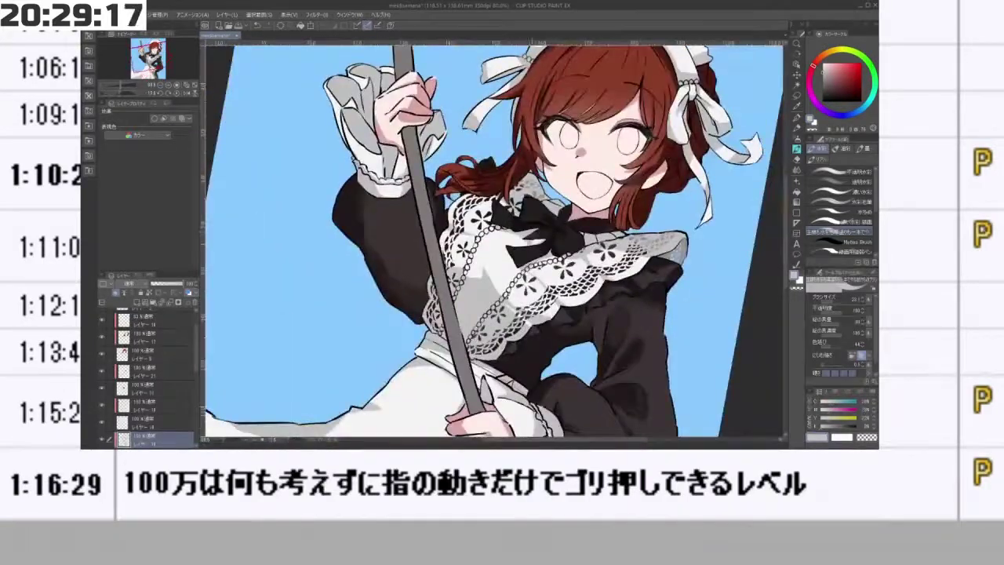
{"action": "scroll", "coordinate": [574, 252], "scroll_direction": "down", "scroll_amount": 2}
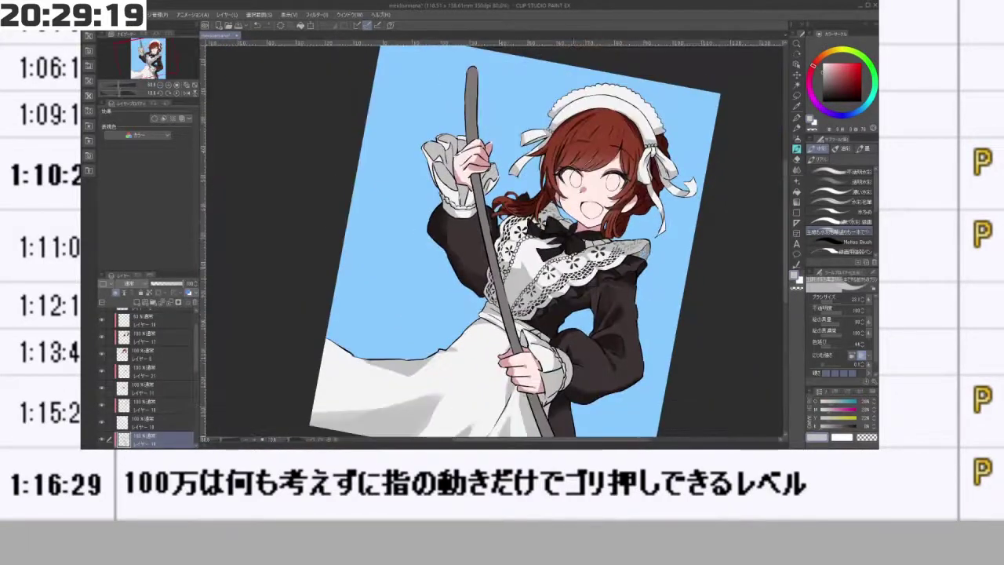
{"action": "left_click_drag", "start_coordinate": [620, 305], "coordinate": [608, 151]}
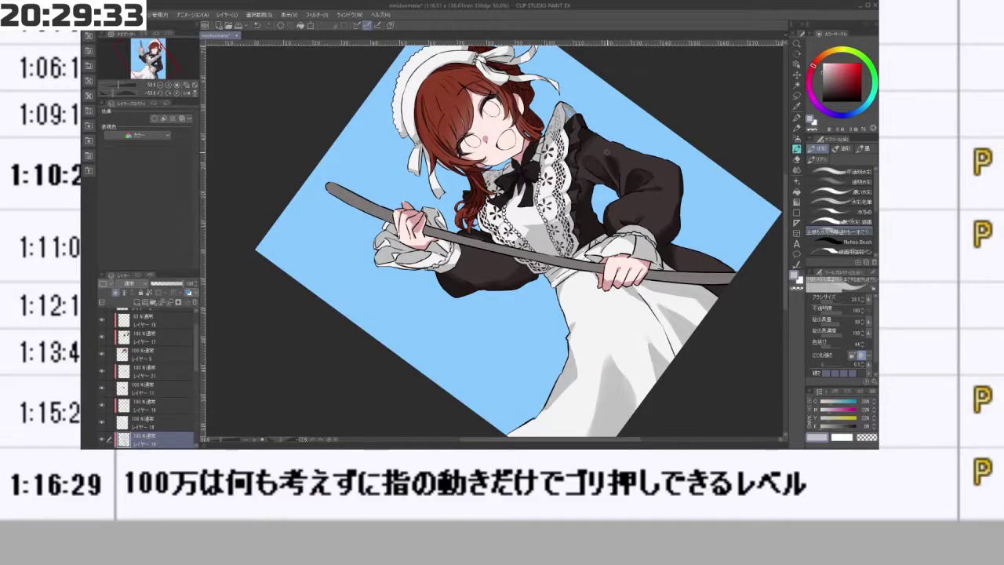
{"action": "mouse_move", "coordinate": [606, 152]}
{"action": "left_mouse_down"}
{"action": "mouse_move", "coordinate": [366, 183]}
{"action": "mouse_move", "coordinate": [427, 365]}
{"action": "mouse_move", "coordinate": [585, 351]}
{"action": "mouse_move", "coordinate": [624, 303]}
{"action": "mouse_move", "coordinate": [637, 256]}
{"action": "mouse_move", "coordinate": [617, 167]}
{"action": "left_mouse_up"}
{"action": "scroll", "coordinate": [596, 220], "scroll_direction": "down", "scroll_amount": 3}
{"action": "scroll", "coordinate": [547, 251], "scroll_direction": "up", "scroll_amount": 4}
- Sample the dress's dark colour, select the black dress's shading layer, and paint dark shadows on the raised arm's sleeve
{"action": "left_click", "coordinate": [529, 235], "text": "alt"}
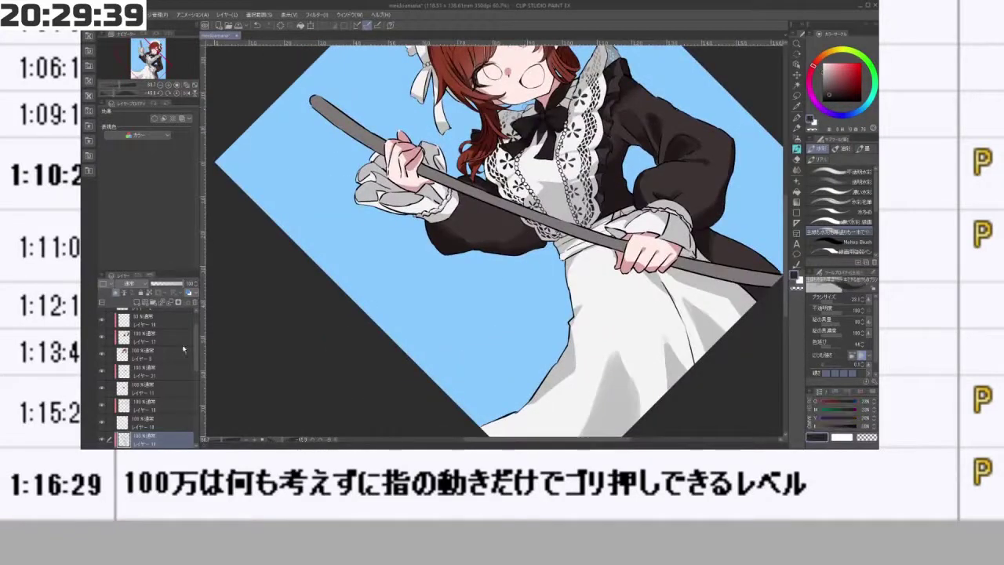
{"action": "left_click_drag", "start_coordinate": [196, 352], "coordinate": [196, 391]}
{"action": "left_click", "coordinate": [183, 397]}
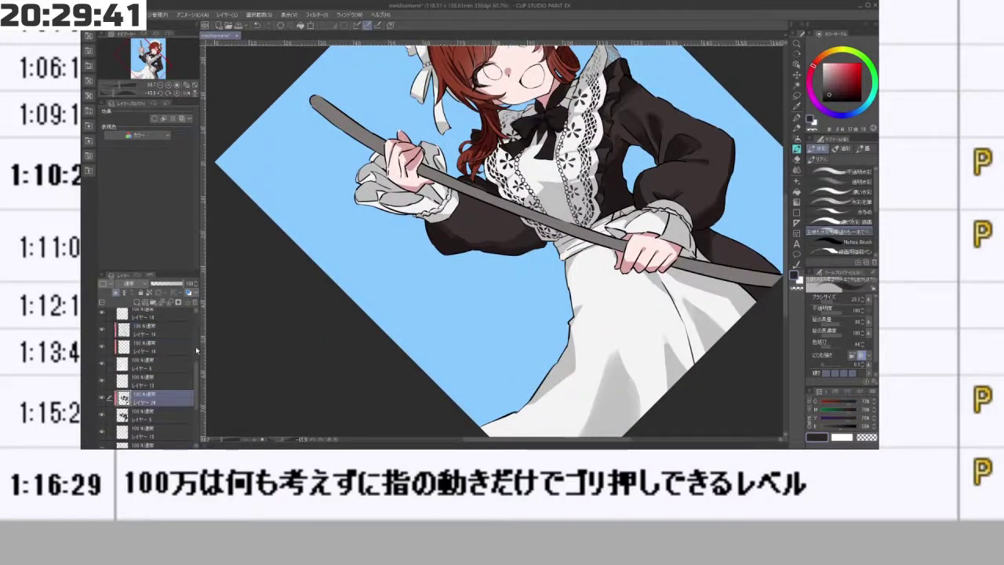
{"action": "left_click_drag", "start_coordinate": [503, 212], "coordinate": [493, 240]}
{"action": "mouse_move", "coordinate": [502, 240]}
{"action": "left_mouse_down"}
{"action": "mouse_move", "coordinate": [494, 197]}
{"action": "mouse_move", "coordinate": [462, 210]}
{"action": "mouse_move", "coordinate": [452, 257]}
{"action": "mouse_move", "coordinate": [464, 274]}
{"action": "mouse_move", "coordinate": [496, 265]}
{"action": "mouse_move", "coordinate": [480, 273]}
{"action": "mouse_move", "coordinate": [475, 262]}
{"action": "mouse_move", "coordinate": [506, 295]}
{"action": "mouse_move", "coordinate": [505, 241]}
{"action": "left_mouse_up"}
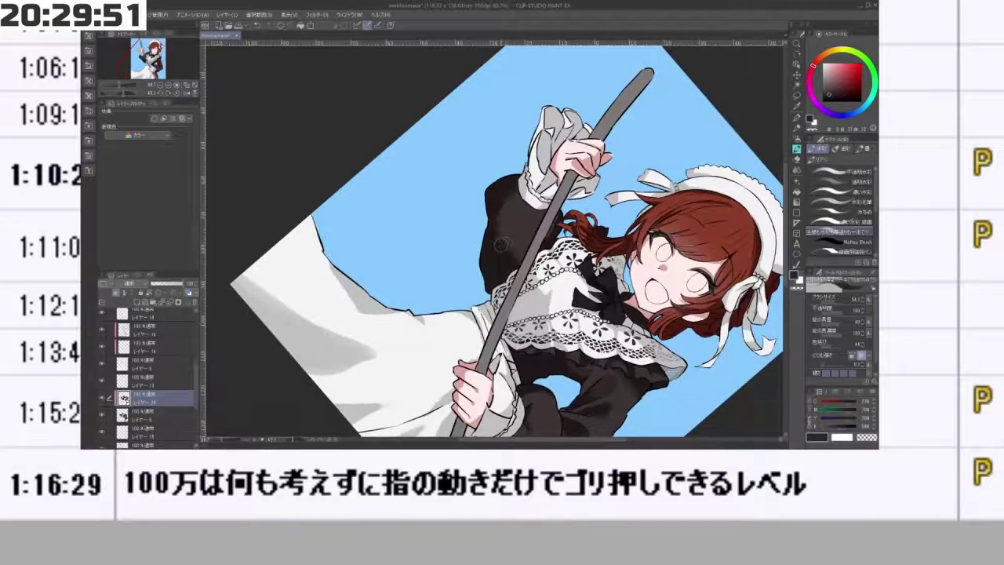
{"action": "left_click_drag", "start_coordinate": [500, 306], "coordinate": [559, 271]}
{"action": "mouse_move", "coordinate": [549, 234]}
{"action": "left_mouse_down"}
{"action": "mouse_move", "coordinate": [511, 251]}
{"action": "mouse_move", "coordinate": [524, 276]}
{"action": "left_mouse_up"}
- Resample the dark tones of the raised sleeve and rework its shadow with a much larger brush
{"action": "left_click", "coordinate": [510, 252], "text": "alt"}
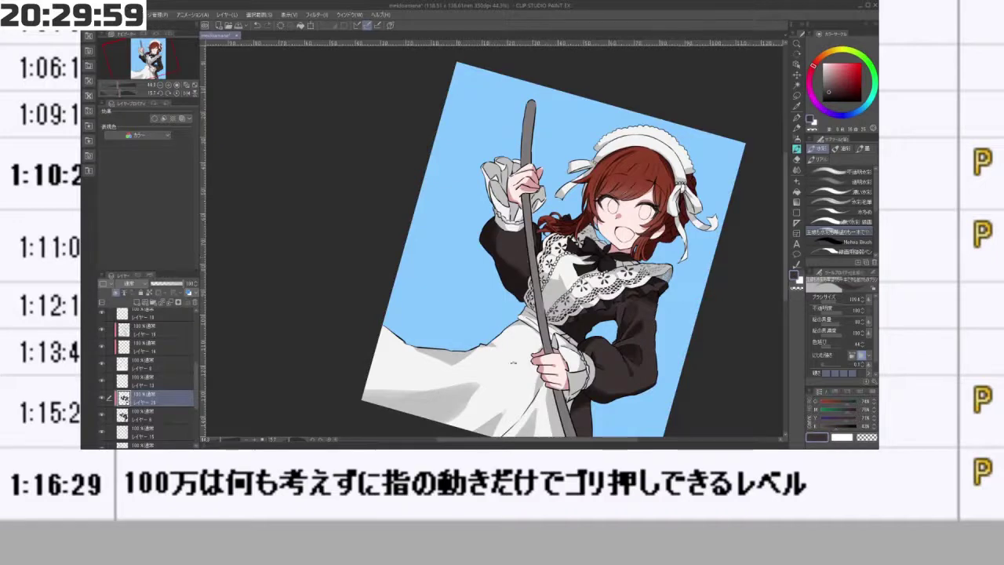
{"action": "left_click_drag", "start_coordinate": [514, 363], "coordinate": [579, 270]}
{"action": "left_click_drag", "start_coordinate": [579, 336], "coordinate": [600, 203]}
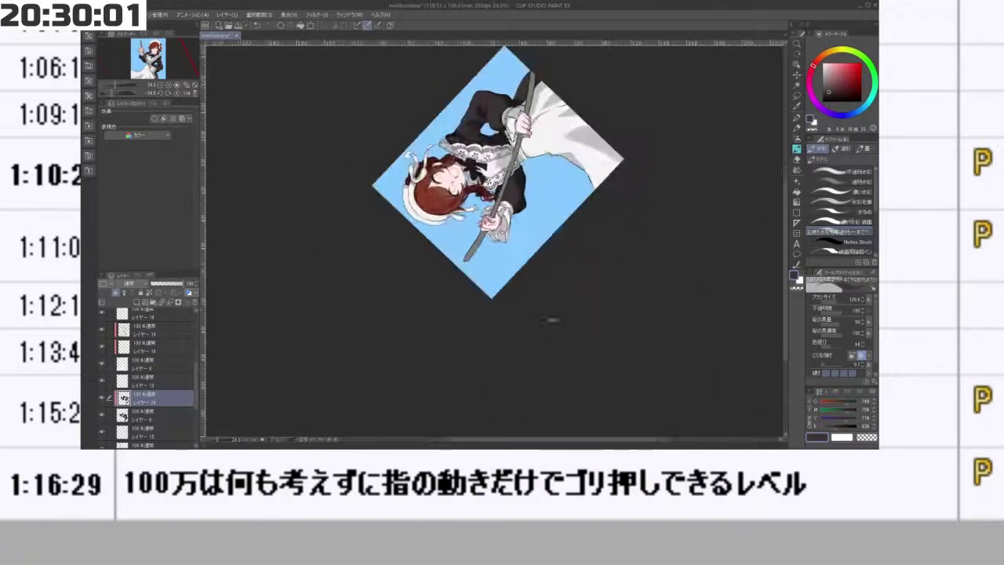
{"action": "left_click_drag", "start_coordinate": [553, 320], "coordinate": [560, 266]}
{"action": "left_click_drag", "start_coordinate": [462, 305], "coordinate": [552, 291]}
{"action": "left_click", "coordinate": [466, 291], "text": "alt"}
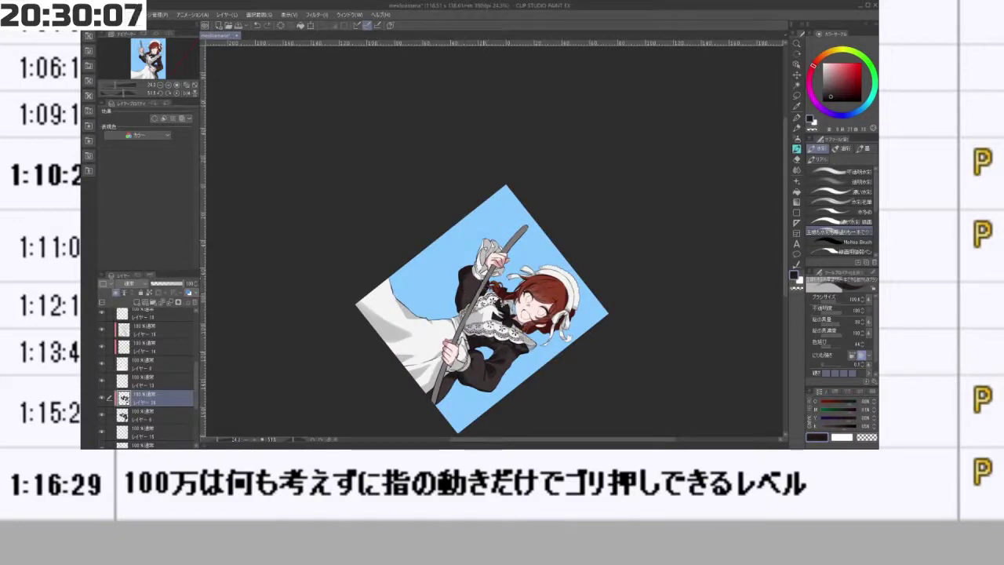
{"action": "left_click_drag", "start_coordinate": [466, 308], "coordinate": [488, 266]}
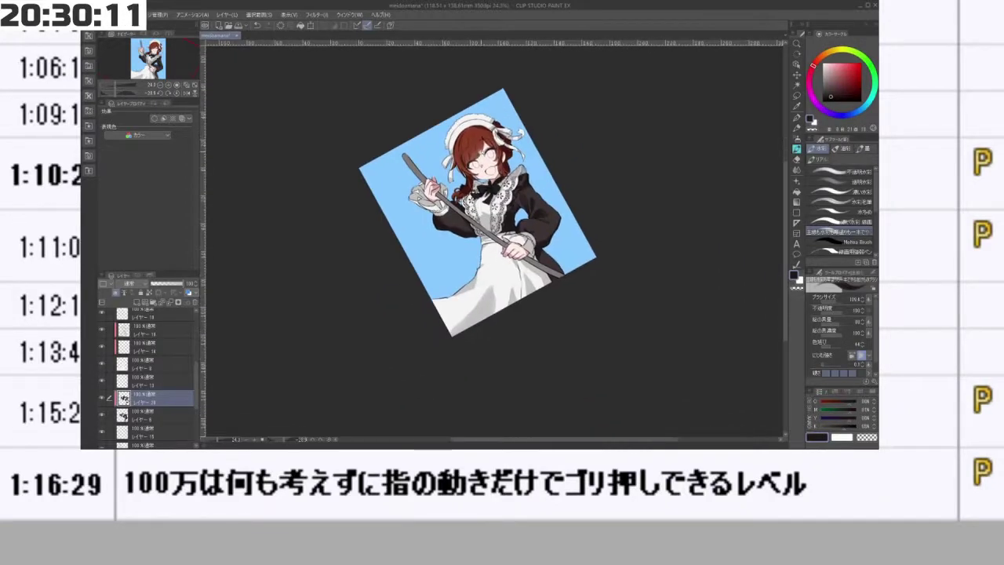
- Pick a muted mauve-grey and add a new layer above the clipped white-clothing shading layers for the beads
{"action": "left_click_drag", "start_coordinate": [533, 179], "coordinate": [527, 153]}
{"action": "left_click_drag", "start_coordinate": [526, 153], "coordinate": [551, 122]}
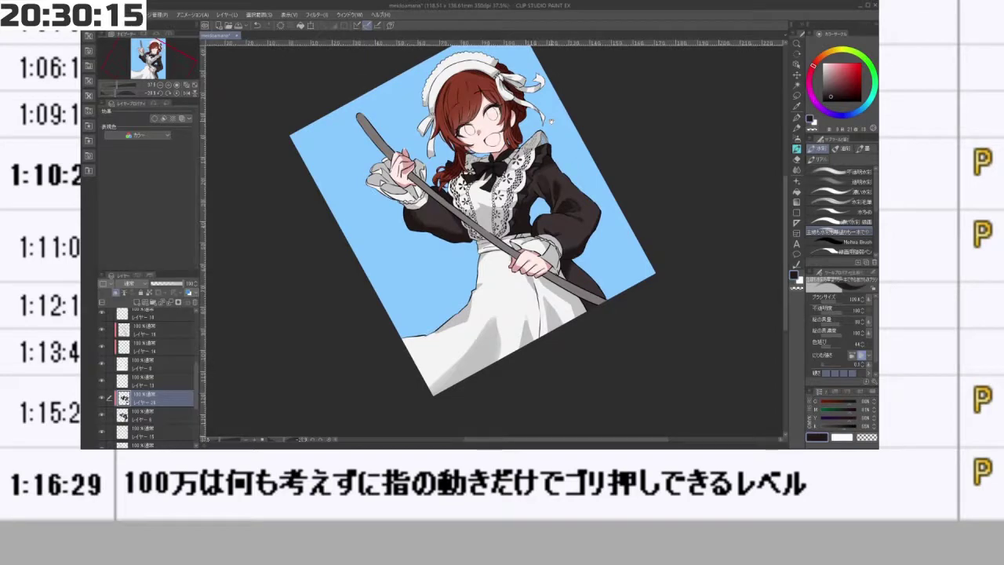
{"action": "left_click_drag", "start_coordinate": [551, 121], "coordinate": [608, 175]}
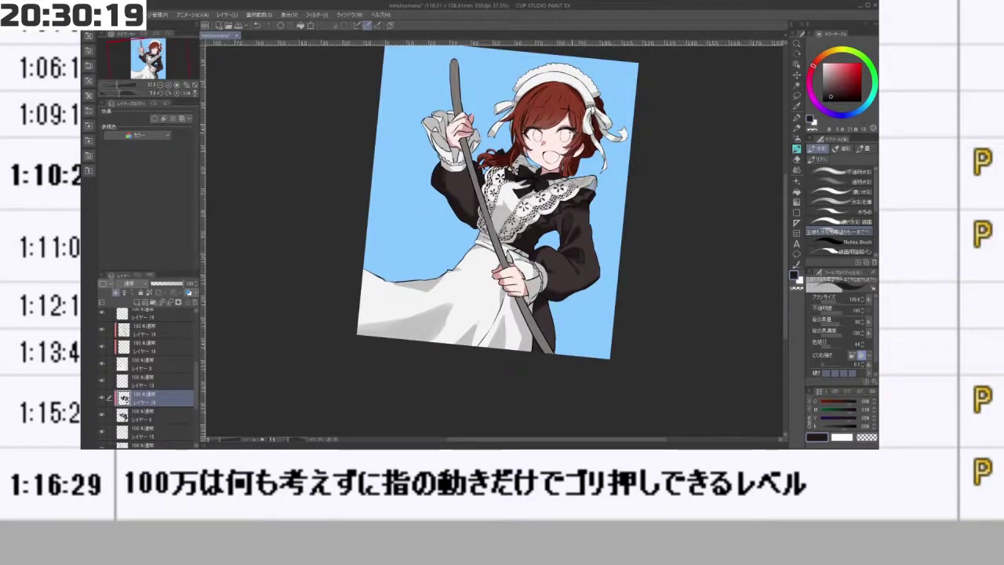
{"action": "left_click_drag", "start_coordinate": [562, 98], "coordinate": [574, 123]}
{"action": "scroll", "coordinate": [577, 125], "scroll_direction": "up", "scroll_amount": 1}
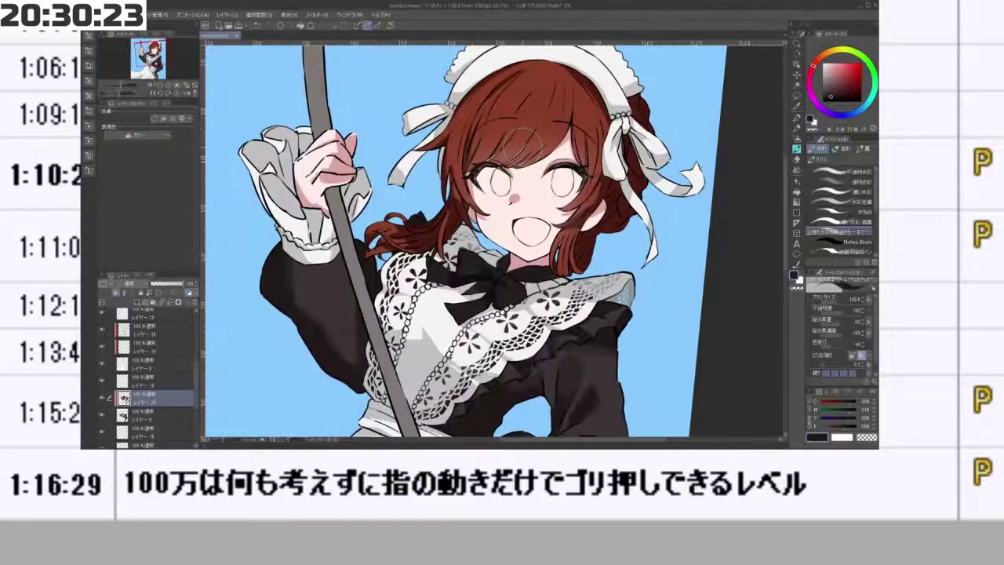
{"action": "left_click_drag", "start_coordinate": [616, 165], "coordinate": [626, 69]}
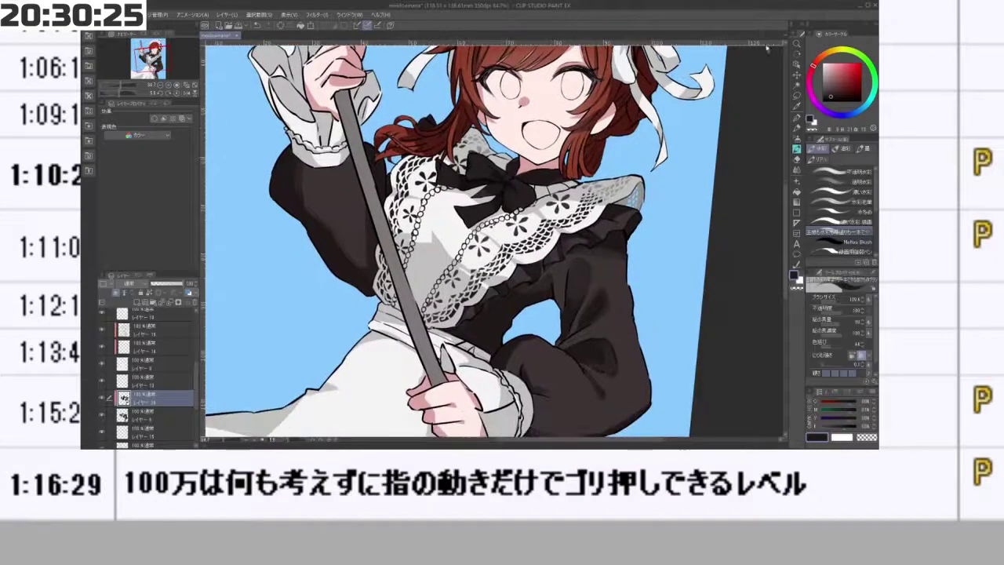
{"action": "left_click_drag", "start_coordinate": [853, 78], "coordinate": [830, 84]}
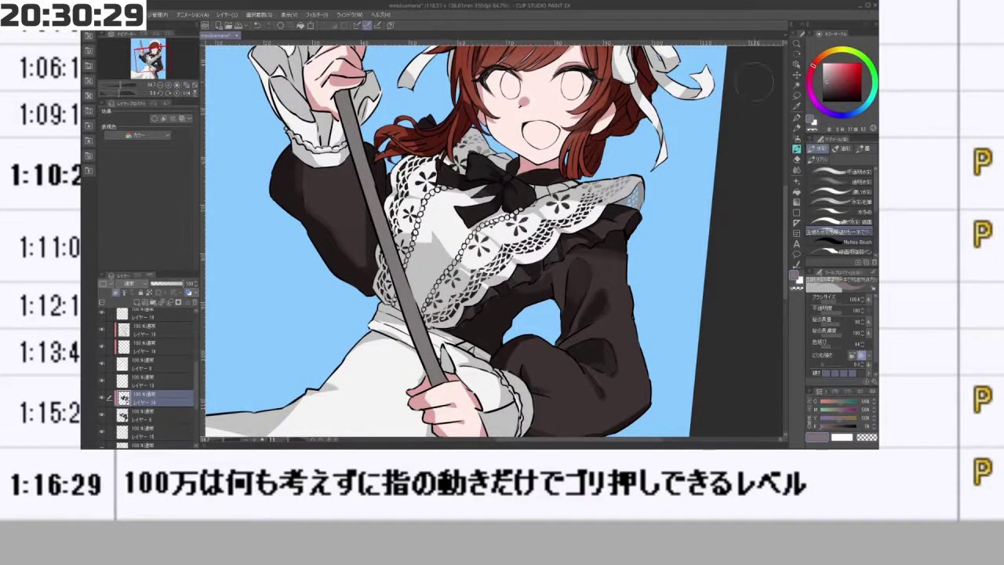
{"action": "scroll", "coordinate": [167, 339], "scroll_direction": "up", "scroll_amount": 1}
{"action": "left_click", "coordinate": [167, 342]}
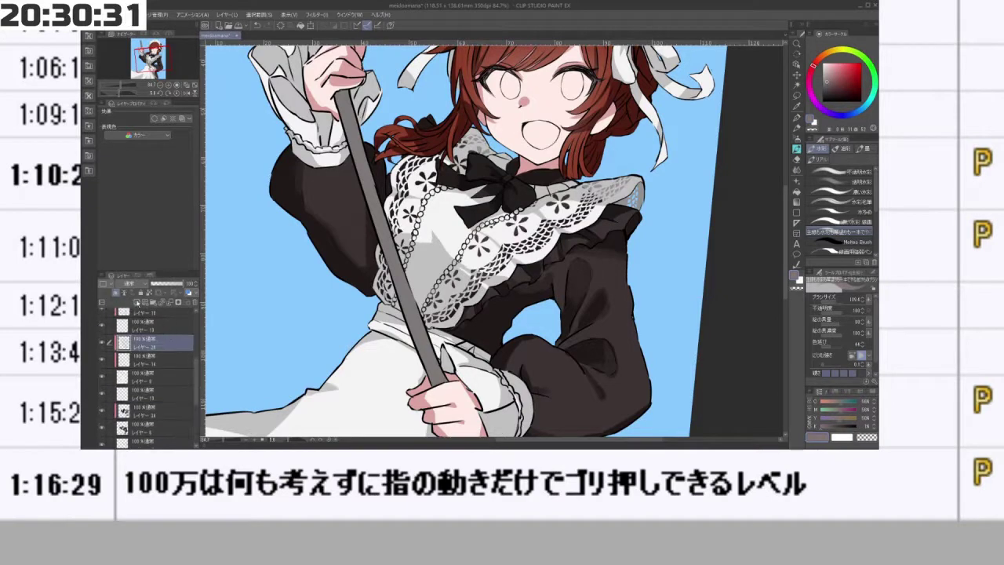
{"action": "left_click", "coordinate": [136, 303]}
- Fill the small beads at both ends of the headband with the mauve-grey, using a small brush
{"action": "left_click_drag", "start_coordinate": [546, 87], "coordinate": [518, 176]}
{"action": "scroll", "coordinate": [602, 95], "scroll_direction": "up", "scroll_amount": 4}
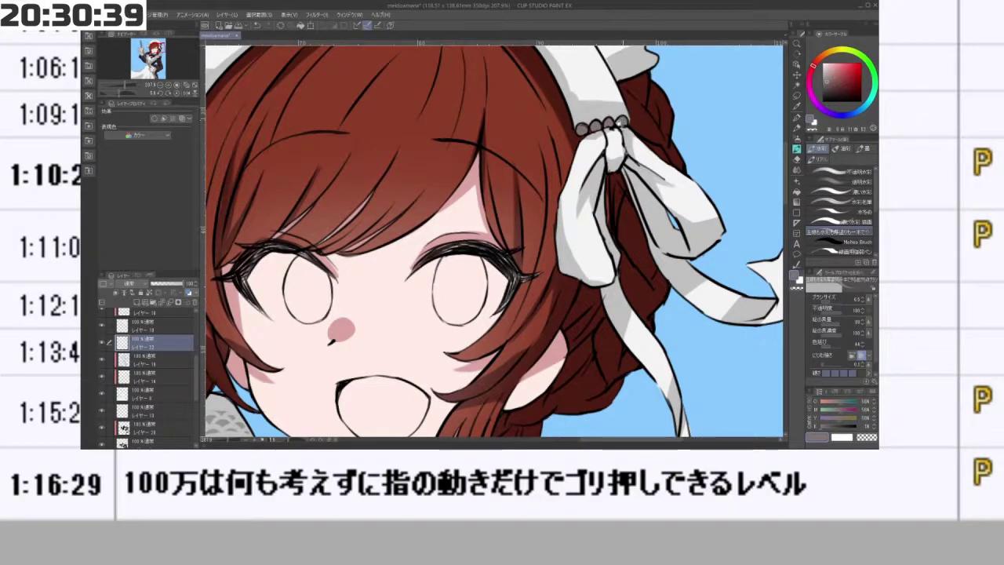
{"action": "scroll", "coordinate": [622, 123], "scroll_direction": "down", "scroll_amount": 4}
{"action": "scroll", "coordinate": [443, 154], "scroll_direction": "up", "scroll_amount": 4}
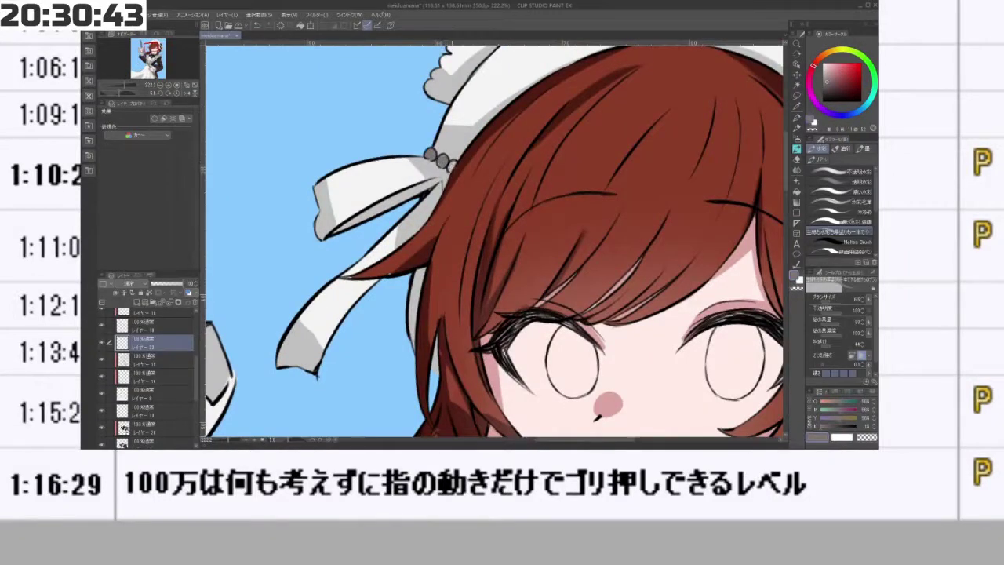
{"action": "key", "text": "ctrl+0"}
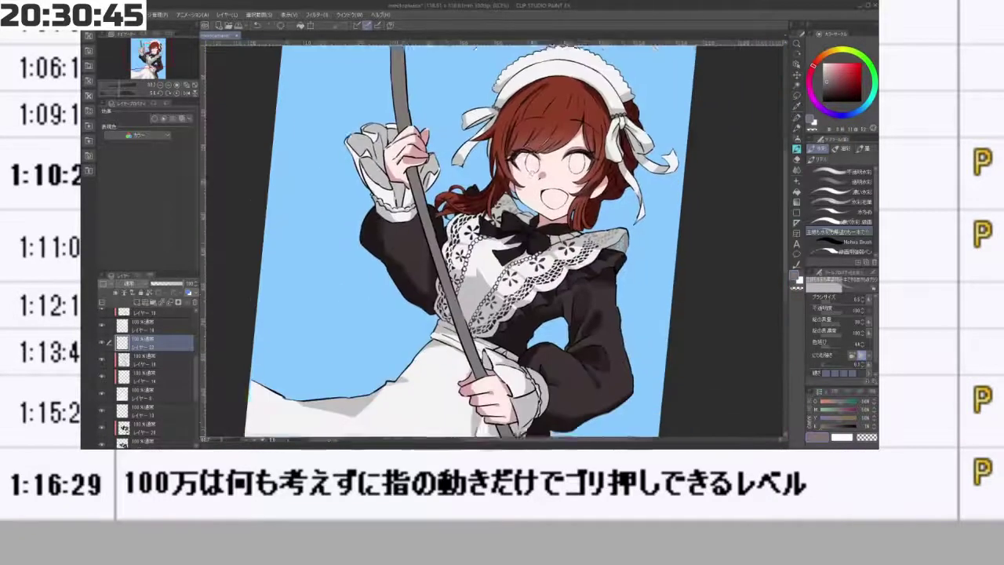
- Paint the bead chain from the pole's lower end up to the black bow mauve-grey with a slightly larger brush
{"action": "left_click_drag", "start_coordinate": [532, 171], "coordinate": [515, 80]}
{"action": "scroll", "coordinate": [487, 200], "scroll_direction": "up", "scroll_amount": 5}
{"action": "key", "text": "minus"}
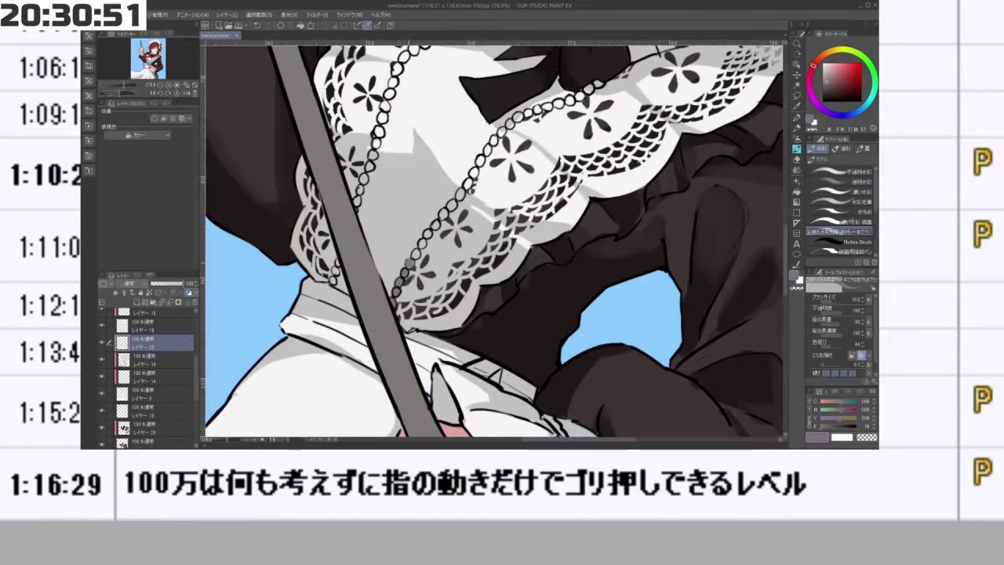
{"action": "left_click_drag", "start_coordinate": [409, 260], "coordinate": [434, 269]}
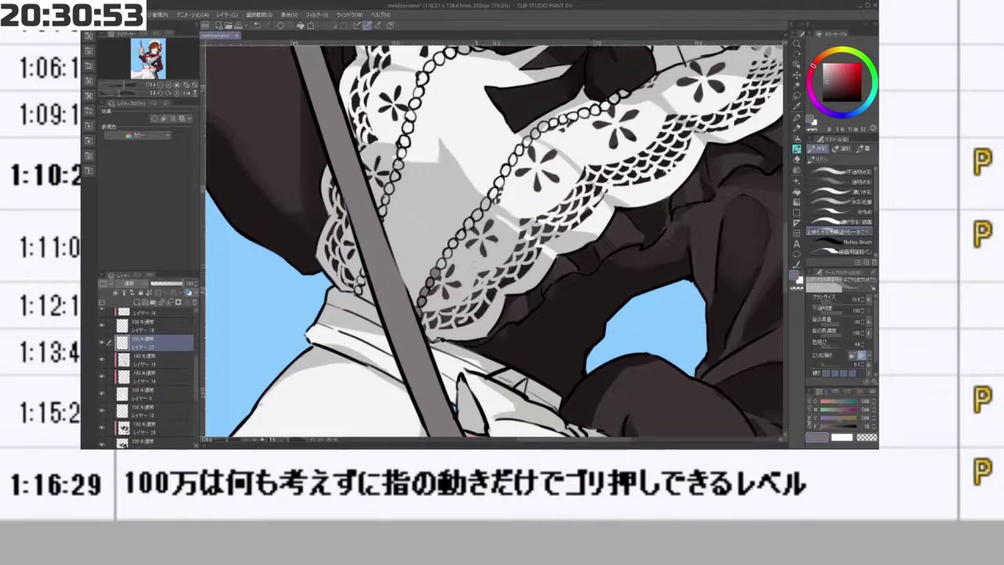
{"action": "key", "text": "minus"}
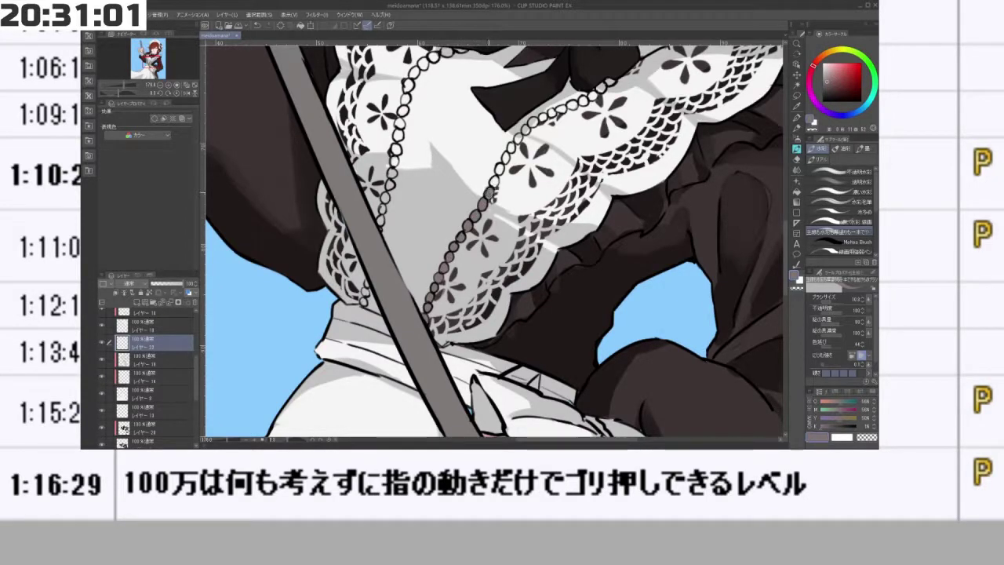
{"action": "mouse_move", "coordinate": [506, 182]}
{"action": "left_mouse_down"}
{"action": "mouse_move", "coordinate": [497, 215]}
{"action": "mouse_move", "coordinate": [490, 206]}
{"action": "left_mouse_up"}
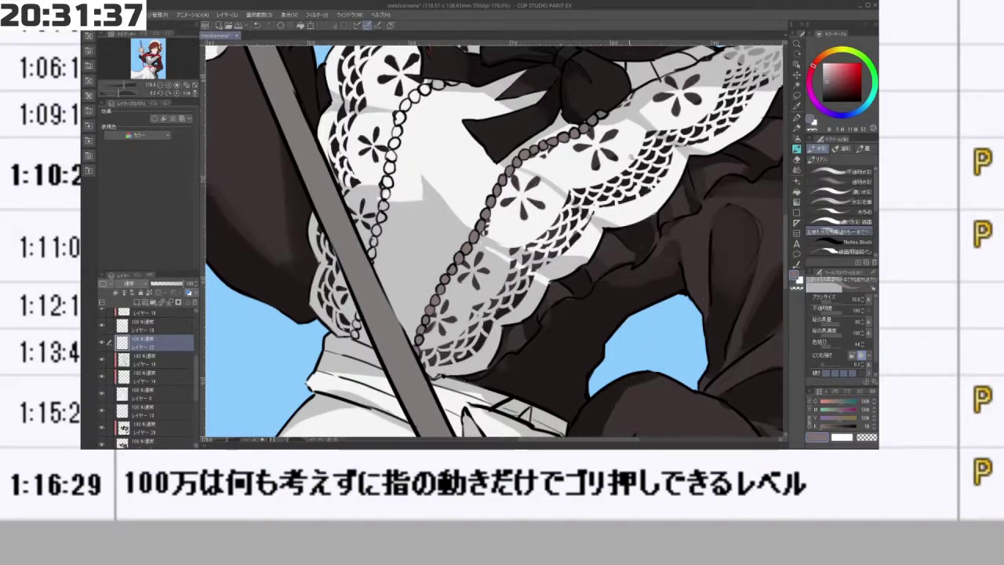
{"action": "scroll", "coordinate": [602, 129], "scroll_direction": "down", "scroll_amount": 5}
{"action": "left_click_drag", "start_coordinate": [596, 157], "coordinate": [580, 132]}
{"action": "scroll", "coordinate": [549, 141], "scroll_direction": "up", "scroll_amount": 2}
{"action": "scroll", "coordinate": [549, 106], "scroll_direction": "up", "scroll_amount": 3}
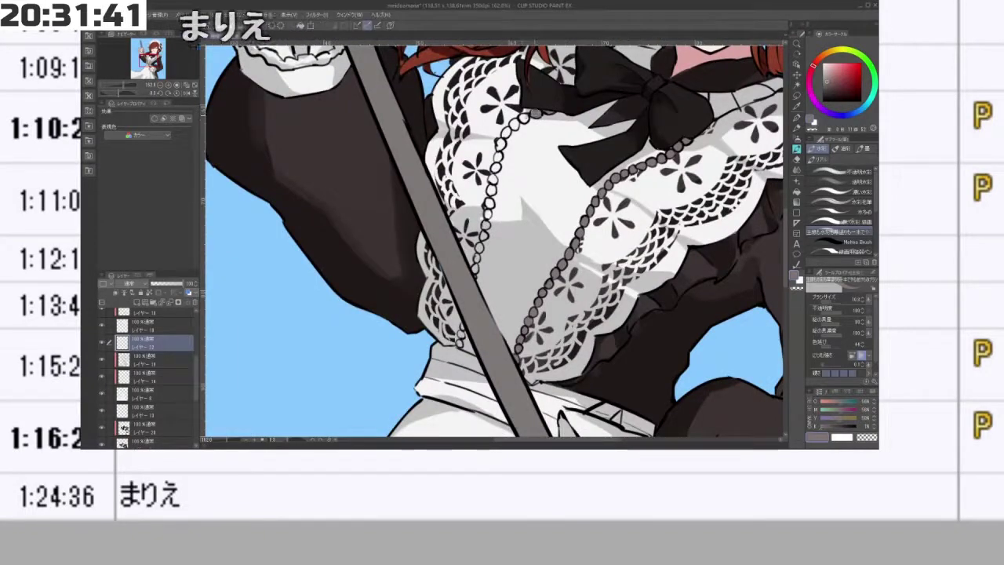
- Turn the canvas upside down and paint the bead chain on the raised-arm side of the bib mauve-grey
{"action": "mouse_move", "coordinate": [514, 120]}
{"action": "left_mouse_down"}
{"action": "mouse_move", "coordinate": [388, 276]}
{"action": "mouse_move", "coordinate": [444, 340]}
{"action": "left_mouse_up"}
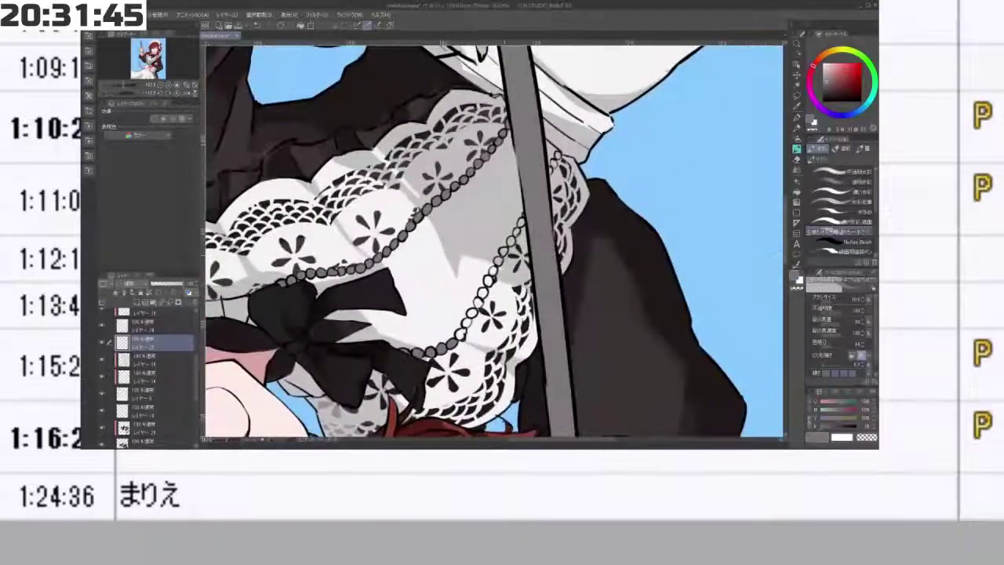
{"action": "left_click_drag", "start_coordinate": [553, 176], "coordinate": [550, 170]}
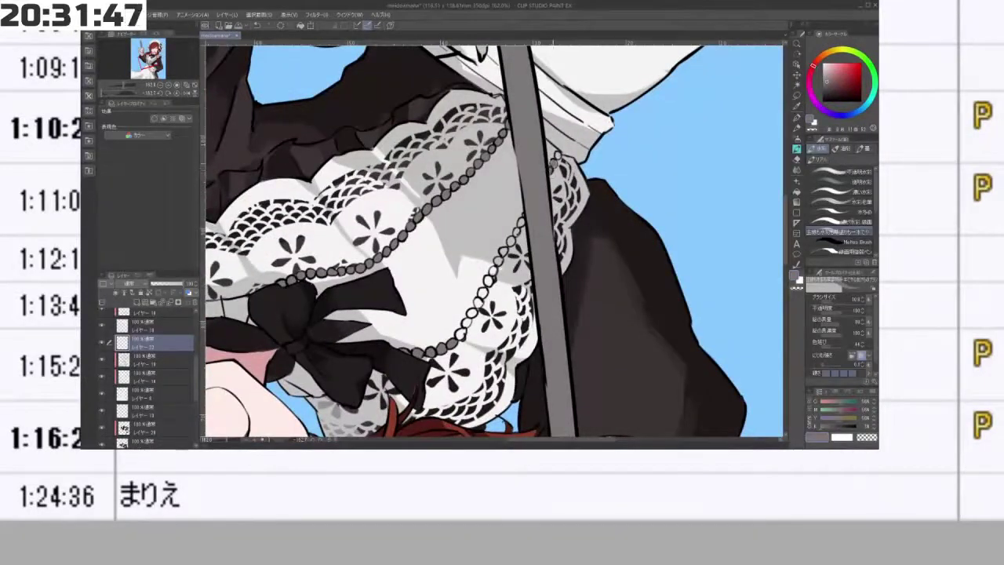
{"action": "left_click_drag", "start_coordinate": [532, 217], "coordinate": [549, 174]}
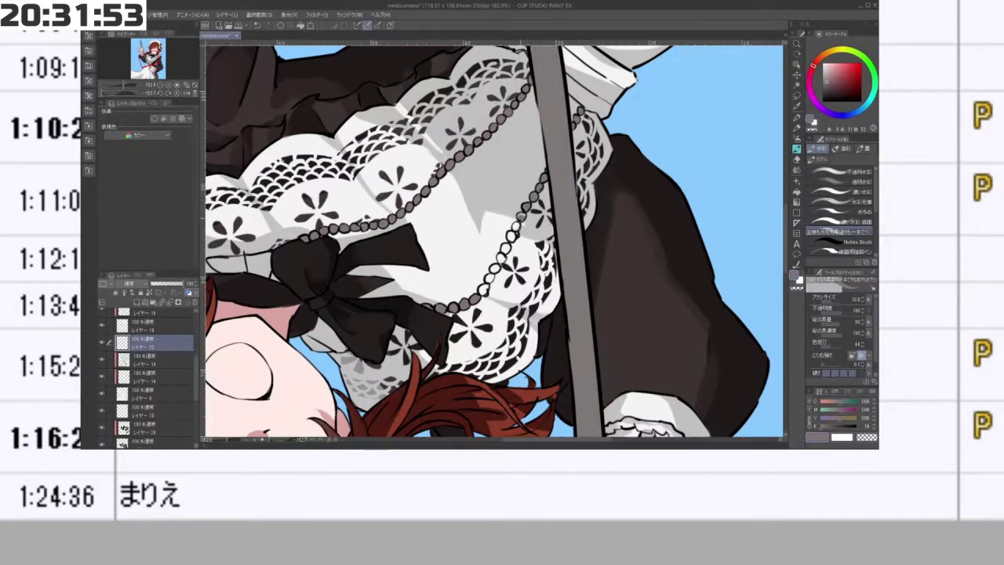
{"action": "mouse_move", "coordinate": [408, 318]}
{"action": "left_mouse_down"}
{"action": "mouse_move", "coordinate": [594, 307]}
{"action": "mouse_move", "coordinate": [585, 157]}
{"action": "mouse_move", "coordinate": [544, 127]}
{"action": "left_mouse_up"}
{"action": "left_click_drag", "start_coordinate": [477, 261], "coordinate": [479, 267]}
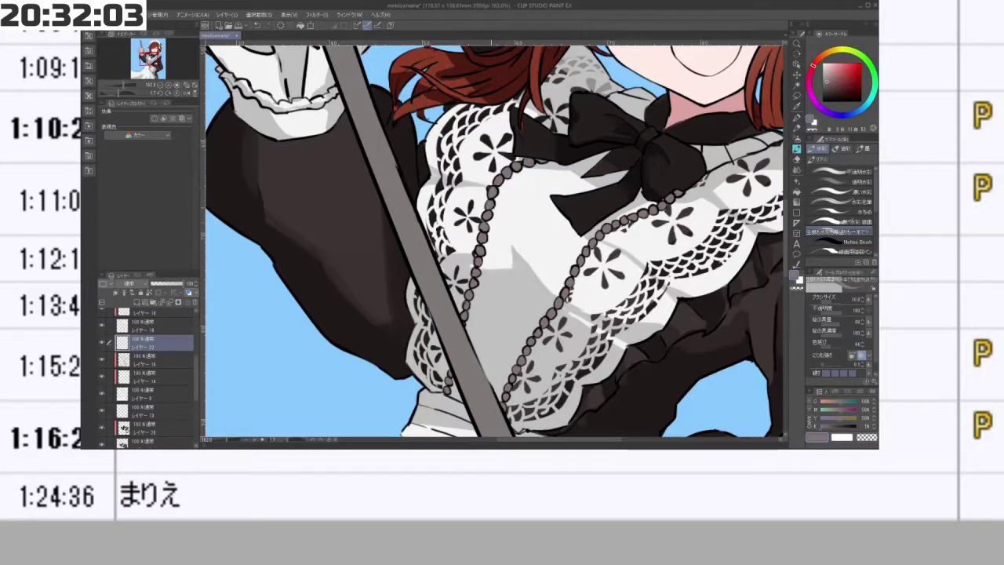
{"action": "scroll", "coordinate": [544, 142], "scroll_direction": "down", "scroll_amount": 3}
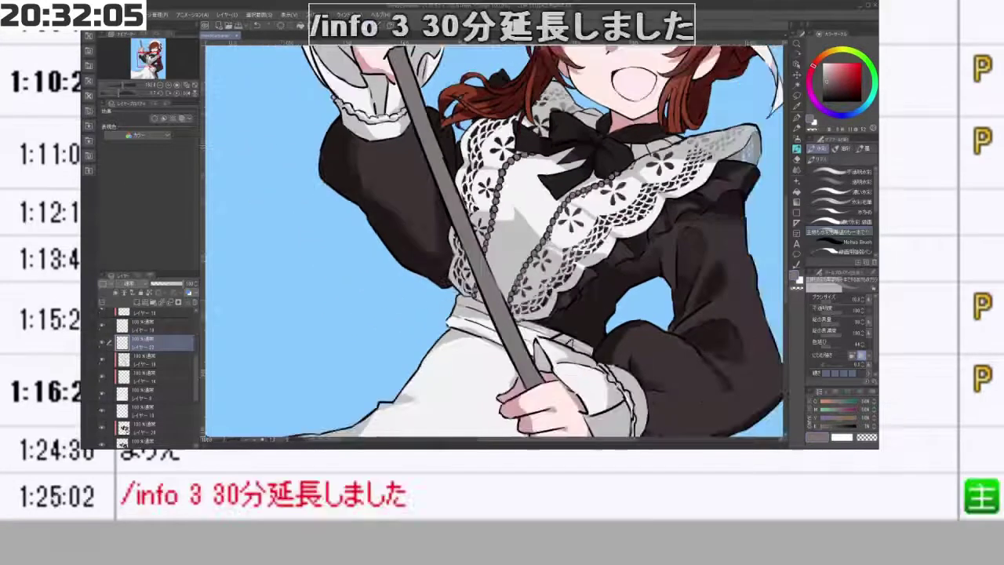
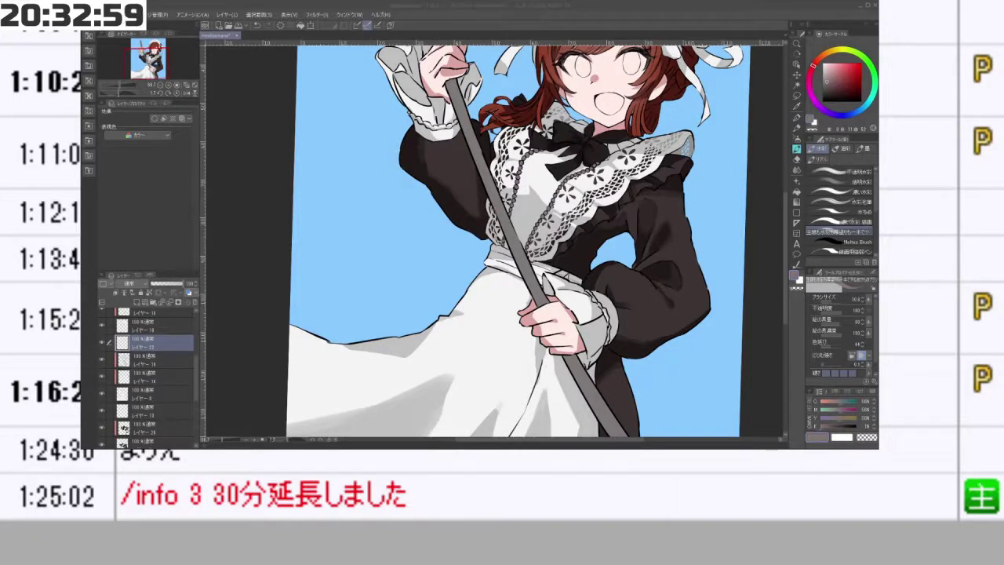
- Add a new layer clipped to the bead layer and colour the bib's bead chains light pink with a much larger brush
{"action": "left_click", "coordinate": [137, 302]}
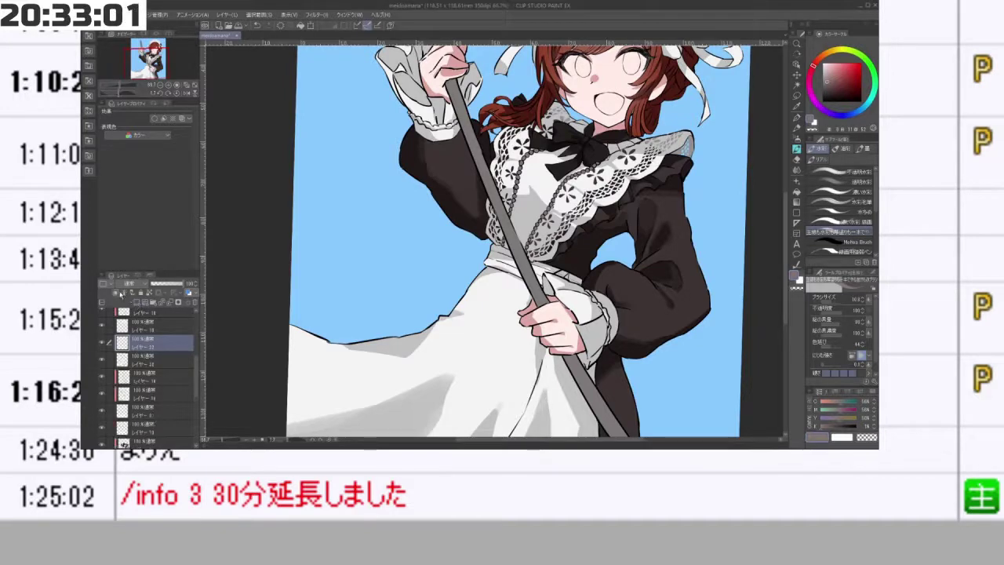
{"action": "left_click", "coordinate": [116, 293]}
{"action": "left_click_drag", "start_coordinate": [639, 183], "coordinate": [588, 211]}
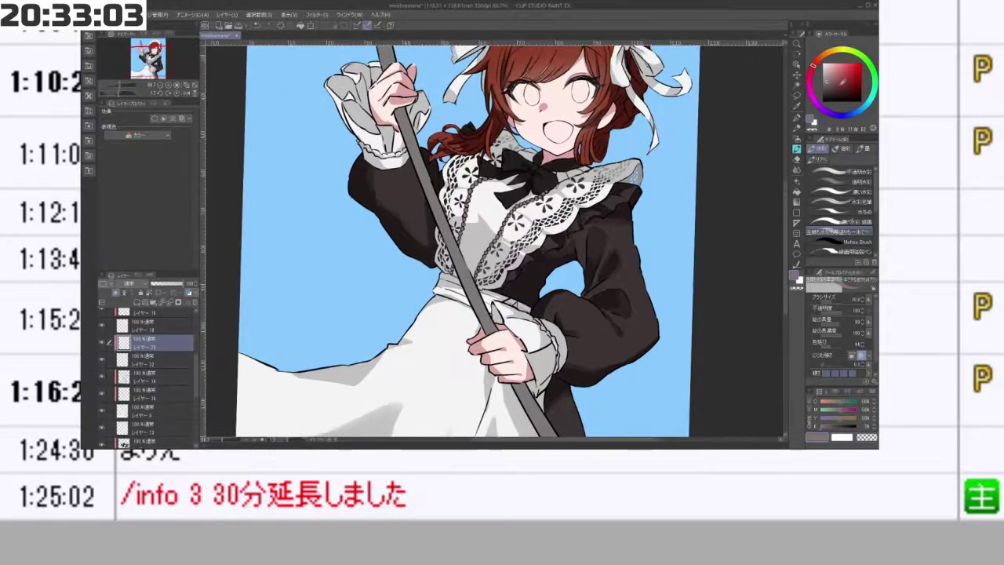
{"action": "left_click_drag", "start_coordinate": [843, 82], "coordinate": [834, 72]}
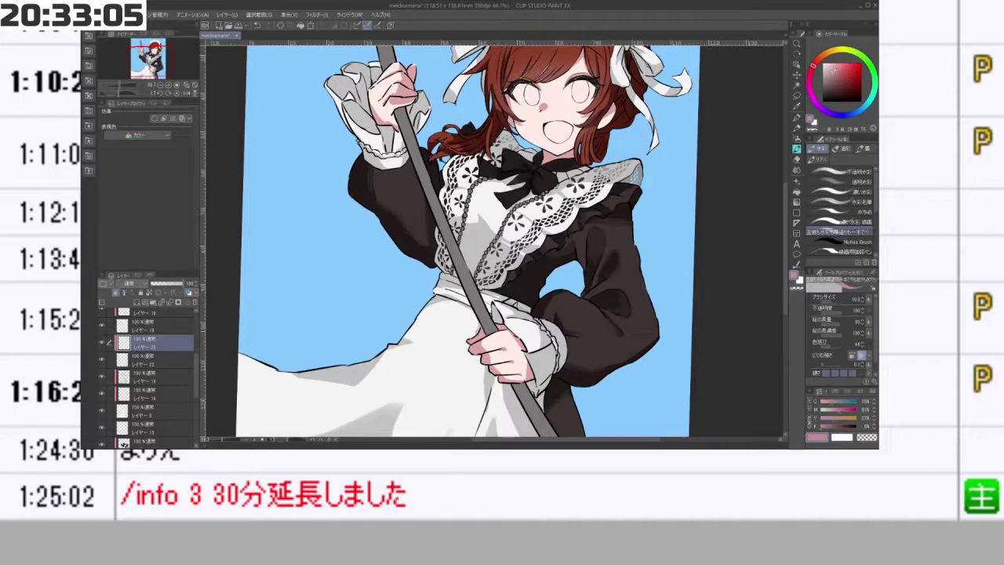
{"action": "key", "text": "]"}
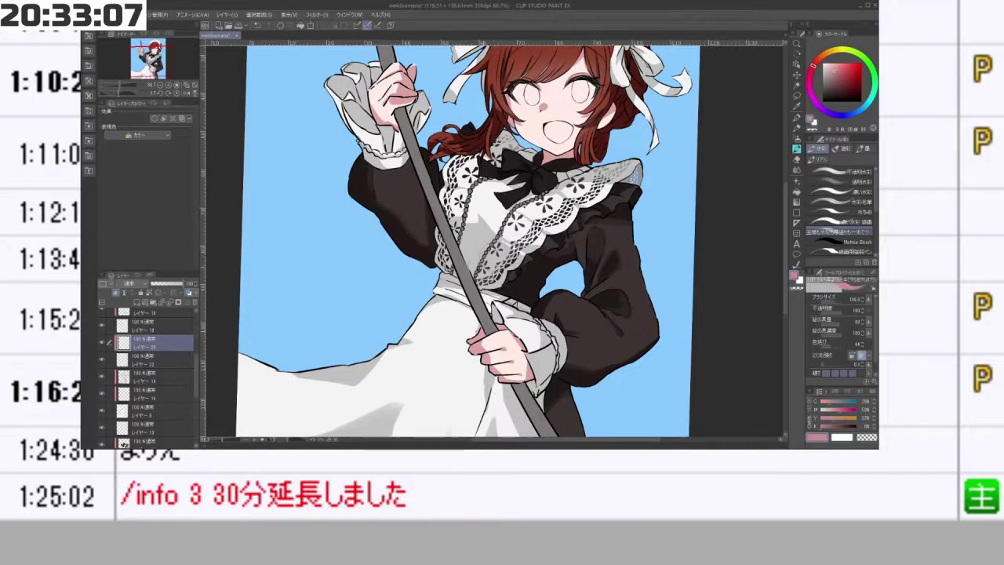
{"action": "left_click_drag", "start_coordinate": [488, 258], "coordinate": [544, 194]}
{"action": "left_click", "coordinate": [832, 68]}
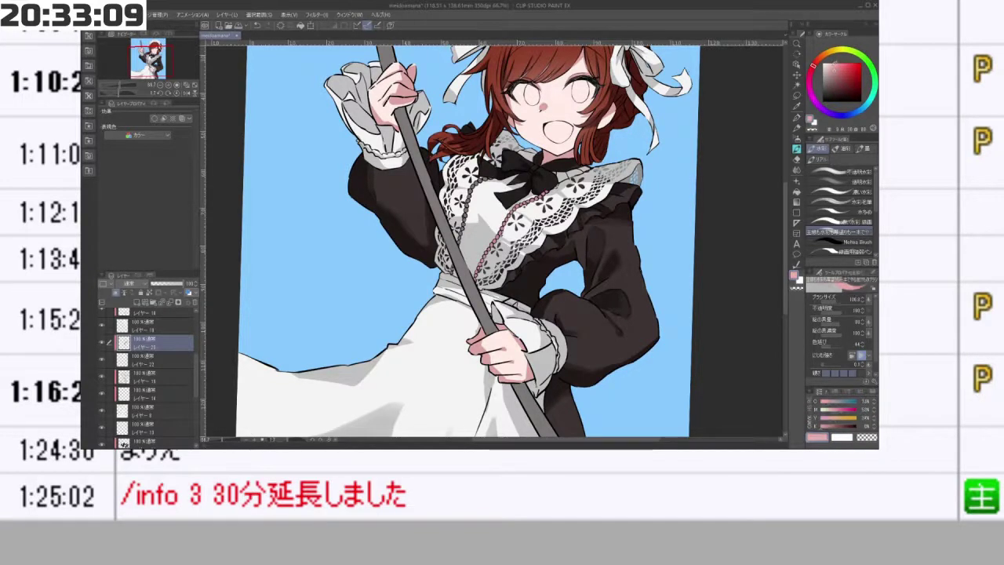
{"action": "mouse_move", "coordinate": [475, 276]}
{"action": "left_mouse_down"}
{"action": "mouse_move", "coordinate": [547, 193]}
{"action": "mouse_move", "coordinate": [498, 288]}
{"action": "left_mouse_up"}
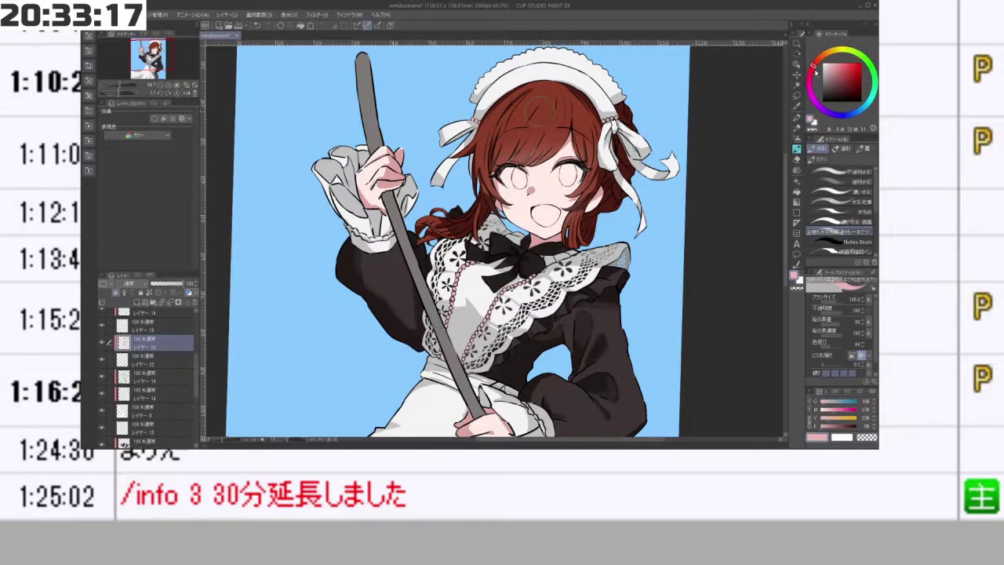
- Shift the pink slightly toward magenta, repaint the beads with it, and try merging the colour layer into the bead layer
{"action": "left_click_drag", "start_coordinate": [813, 68], "coordinate": [812, 70]}
{"action": "left_click_drag", "start_coordinate": [461, 113], "coordinate": [460, 79]}
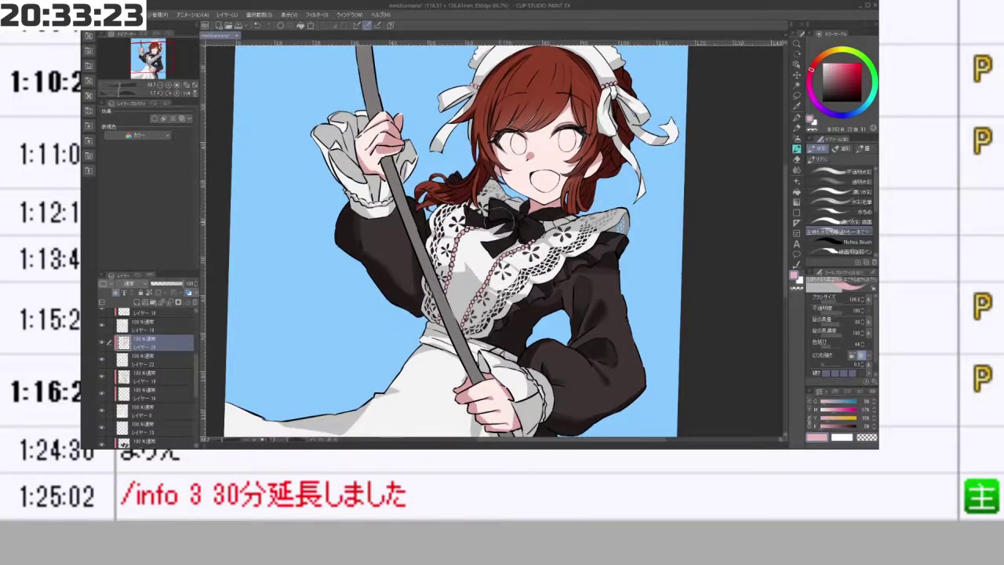
{"action": "mouse_move", "coordinate": [501, 219]}
{"action": "left_mouse_down"}
{"action": "mouse_move", "coordinate": [474, 240]}
{"action": "mouse_move", "coordinate": [493, 263]}
{"action": "mouse_move", "coordinate": [515, 251]}
{"action": "mouse_move", "coordinate": [501, 218]}
{"action": "left_mouse_up"}
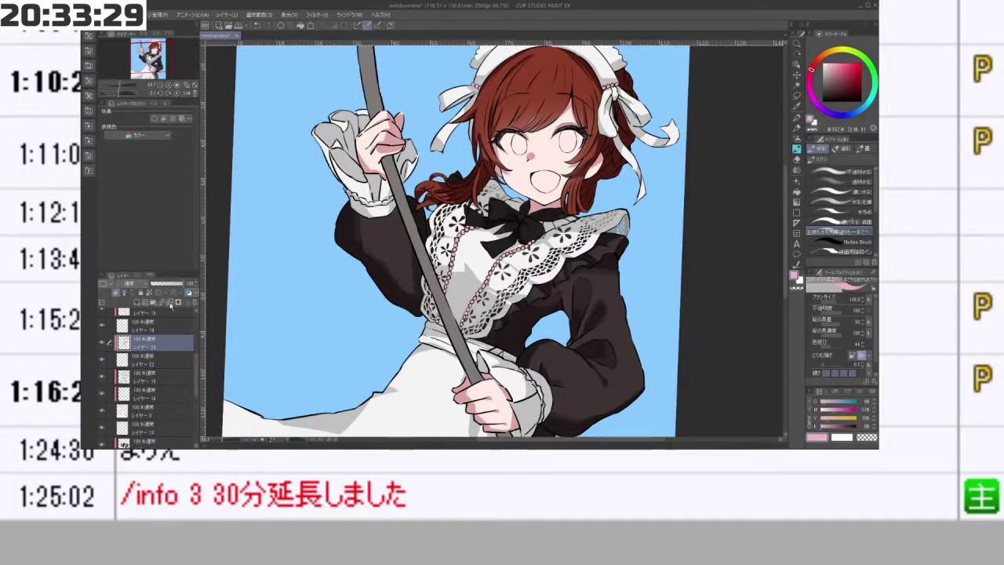
{"action": "left_click", "coordinate": [169, 302]}
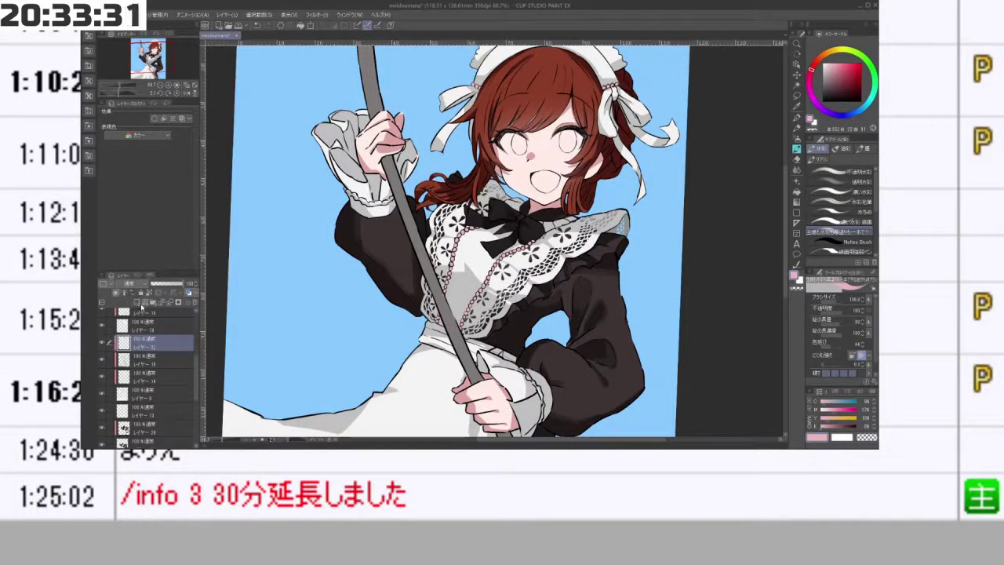
{"action": "key", "text": "ctrl+z"}
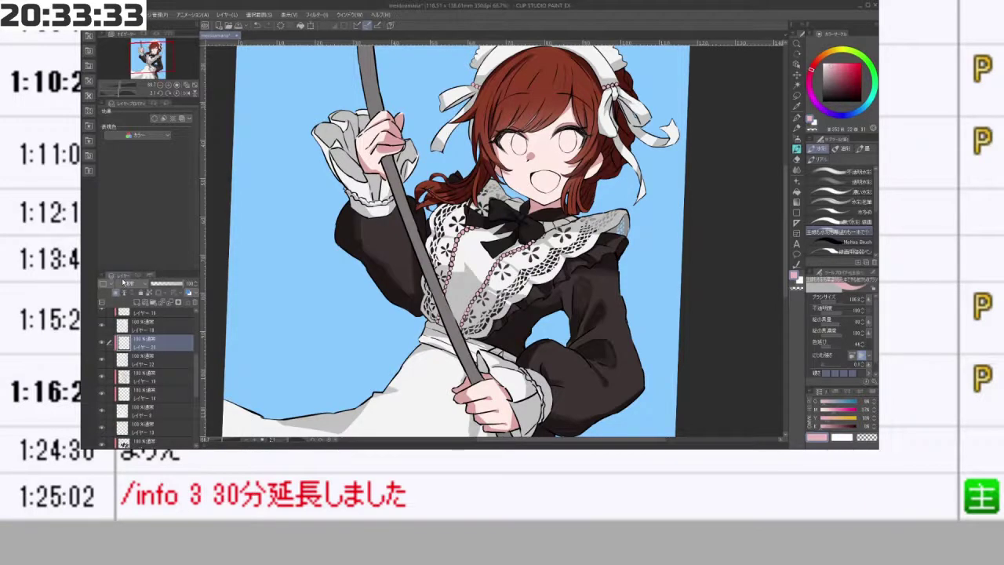
- Shade the headband beads at both ribbons with a deeper pink, using a small brush on the clipped layer
{"action": "left_click_drag", "start_coordinate": [607, 80], "coordinate": [602, 135]}
{"action": "scroll", "coordinate": [603, 134], "scroll_direction": "up", "scroll_amount": 6}
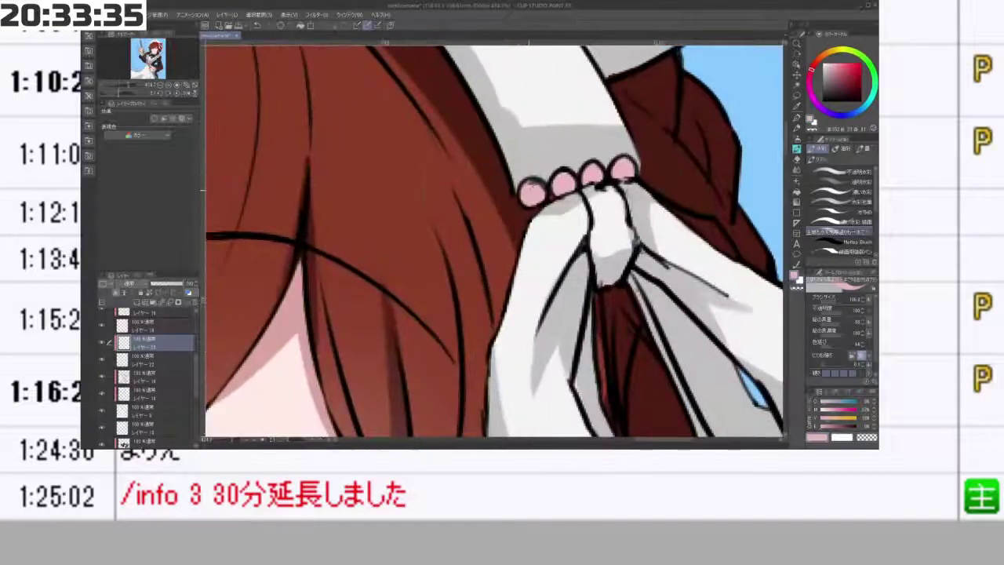
{"action": "left_click", "coordinate": [837, 73]}
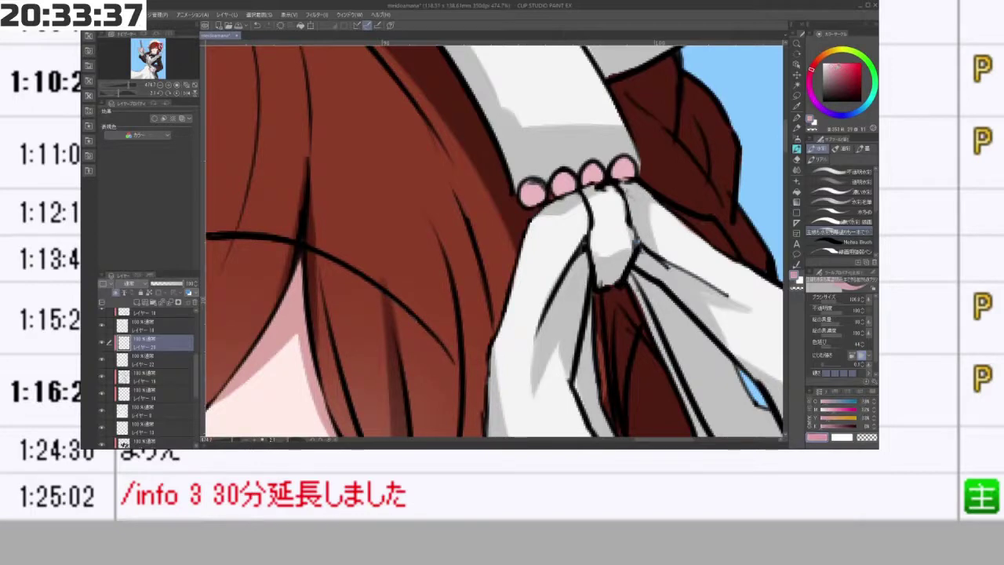
{"action": "left_click_drag", "start_coordinate": [528, 240], "coordinate": [431, 225]}
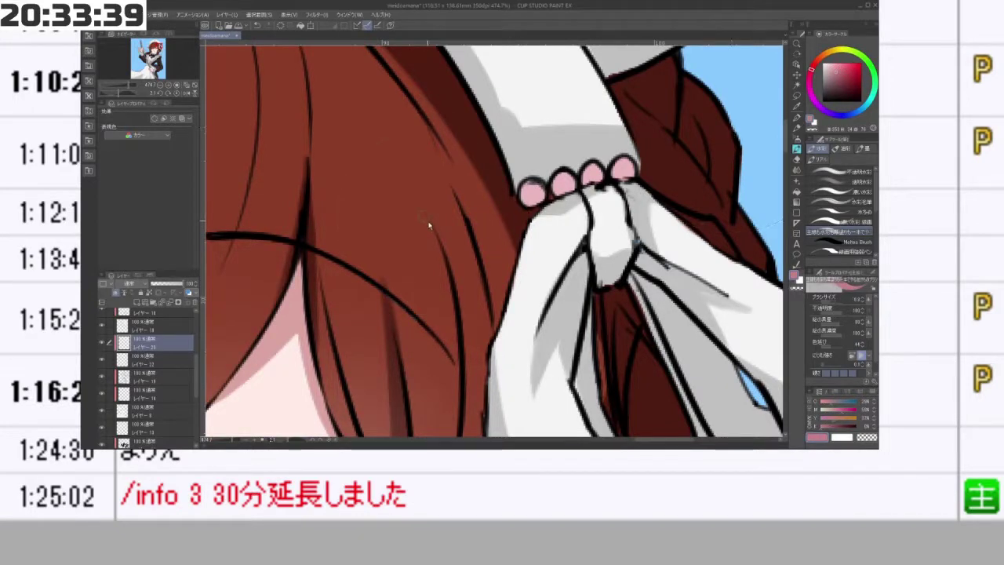
{"action": "mouse_move", "coordinate": [523, 194]}
{"action": "left_mouse_down"}
{"action": "mouse_move", "coordinate": [545, 202]}
{"action": "mouse_move", "coordinate": [524, 197]}
{"action": "mouse_move", "coordinate": [635, 174]}
{"action": "mouse_move", "coordinate": [627, 183]}
{"action": "left_mouse_up"}
{"action": "scroll", "coordinate": [611, 224], "scroll_direction": "down", "scroll_amount": 8}
{"action": "scroll", "coordinate": [414, 249], "scroll_direction": "up", "scroll_amount": 5}
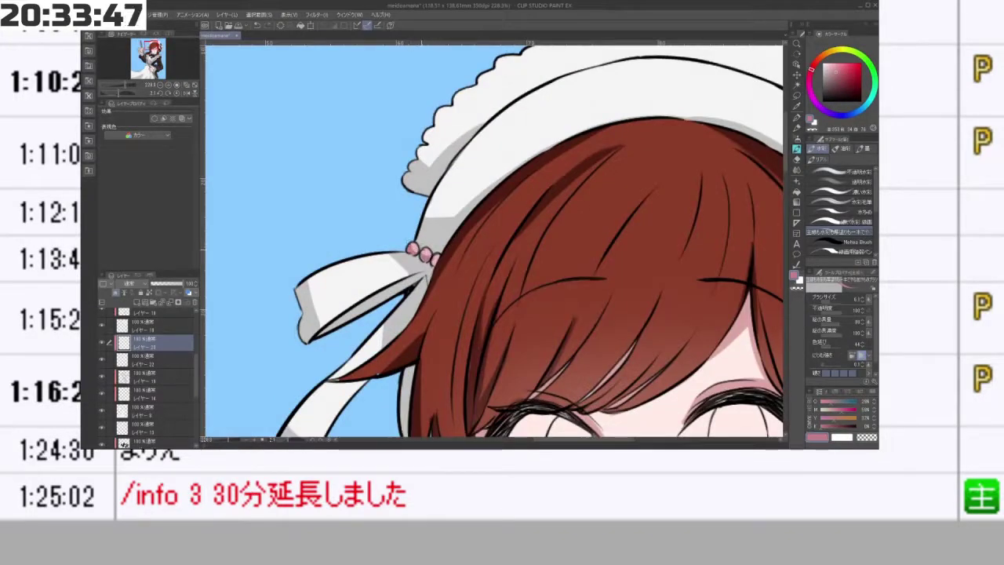
{"action": "scroll", "coordinate": [434, 257], "scroll_direction": "down", "scroll_amount": 5}
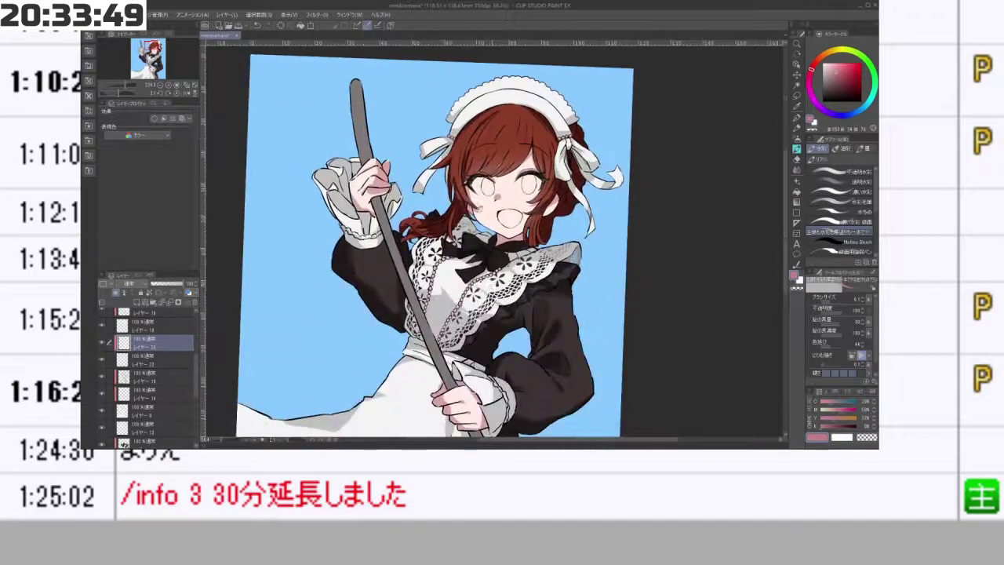
- Shade the upper beads of the bib chain opposite the raised arm with the deeper pink, working down from the bow
{"action": "scroll", "coordinate": [515, 252], "scroll_direction": "up", "scroll_amount": 5}
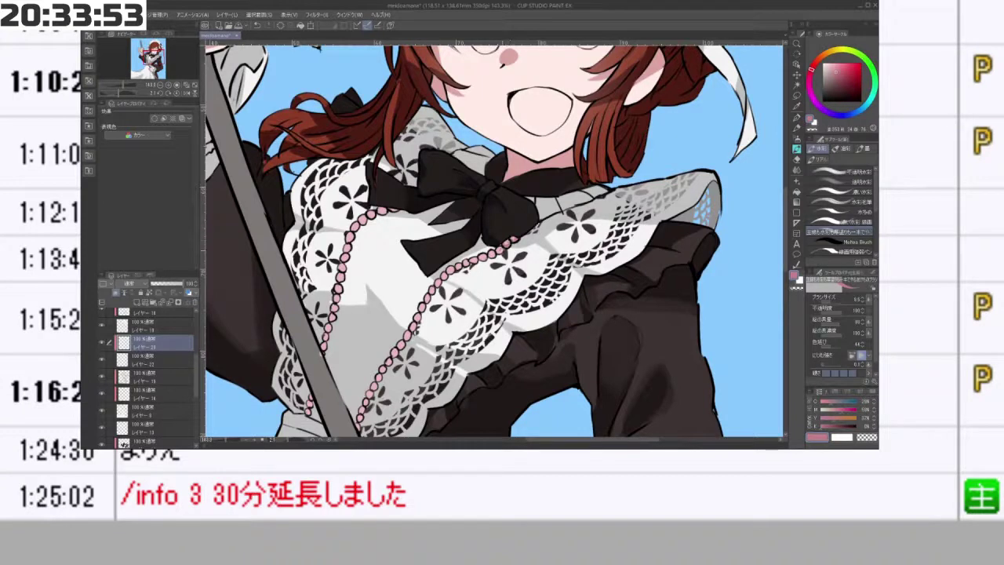
{"action": "scroll", "coordinate": [508, 259], "scroll_direction": "up", "scroll_amount": 2}
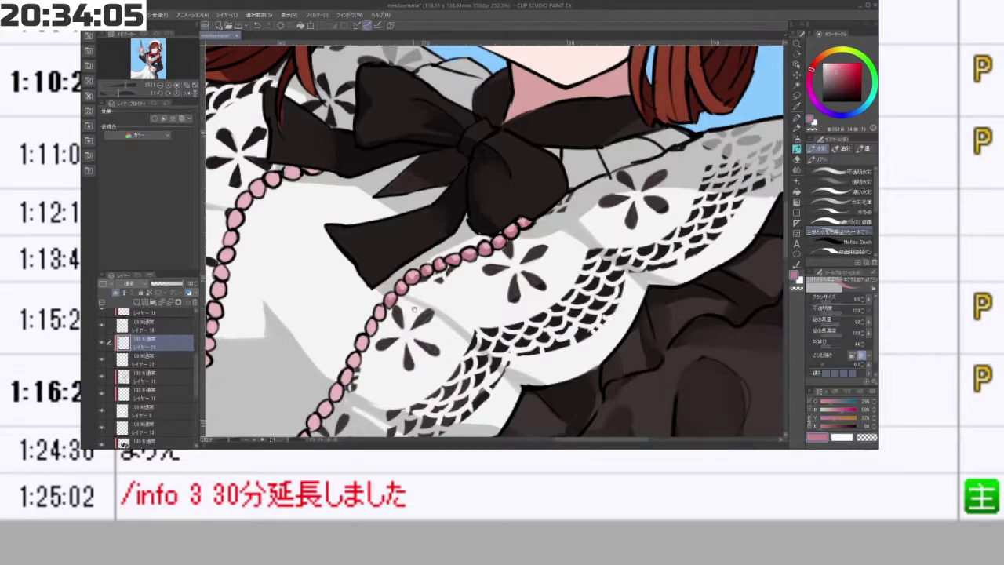
{"action": "scroll", "coordinate": [415, 309], "scroll_direction": "down", "scroll_amount": 5}
{"action": "left_click_drag", "start_coordinate": [414, 309], "coordinate": [448, 267]}
{"action": "scroll", "coordinate": [436, 274], "scroll_direction": "up", "scroll_amount": 4}
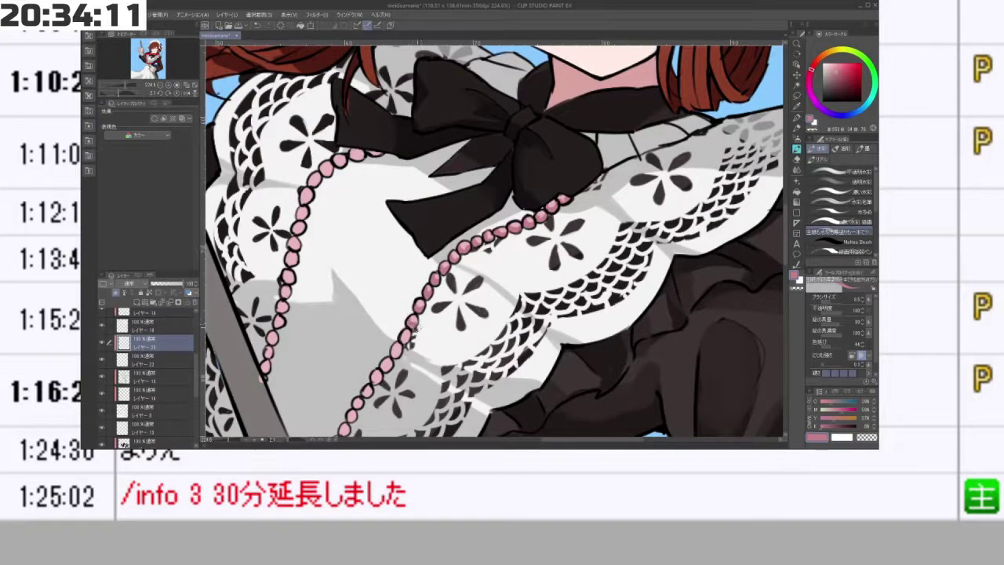
{"action": "scroll", "coordinate": [427, 349], "scroll_direction": "down", "scroll_amount": 3}
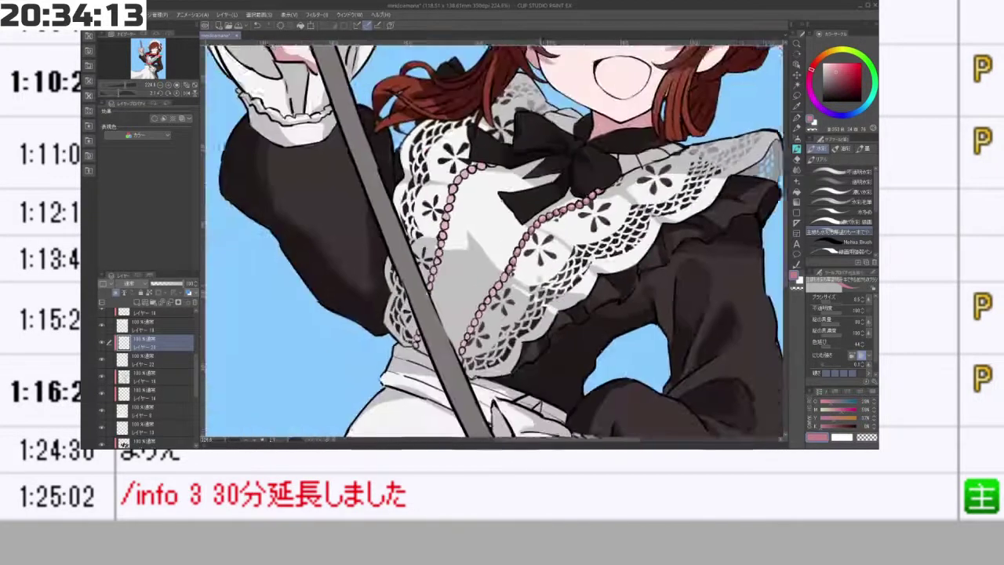
{"action": "scroll", "coordinate": [427, 349], "scroll_direction": "down", "scroll_amount": 3}
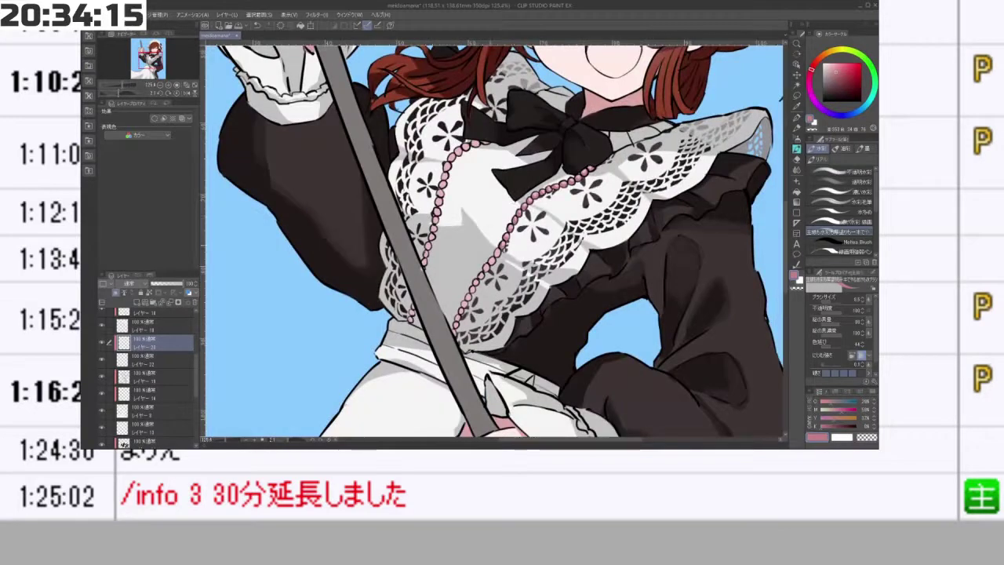
- Continue the deeper pink shading on the lower beads of the same chain, down to where the pole crosses it
{"action": "scroll", "coordinate": [491, 248], "scroll_direction": "up", "scroll_amount": 3}
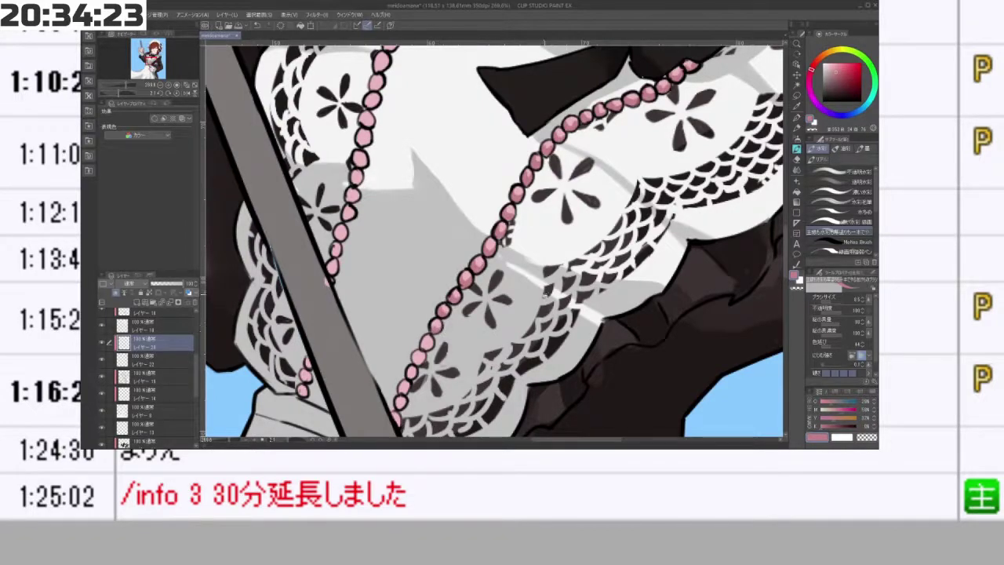
{"action": "scroll", "coordinate": [545, 296], "scroll_direction": "down", "scroll_amount": 5}
{"action": "mouse_move", "coordinate": [545, 296]}
{"action": "left_mouse_down"}
{"action": "mouse_move", "coordinate": [569, 237]}
{"action": "mouse_move", "coordinate": [549, 291]}
{"action": "left_mouse_up"}
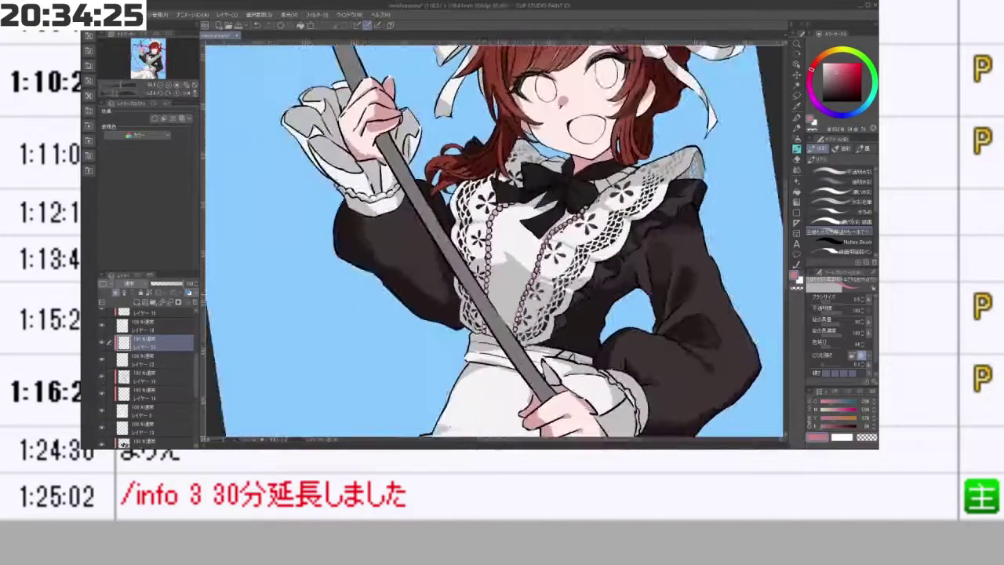
{"action": "scroll", "coordinate": [521, 310], "scroll_direction": "up", "scroll_amount": 5}
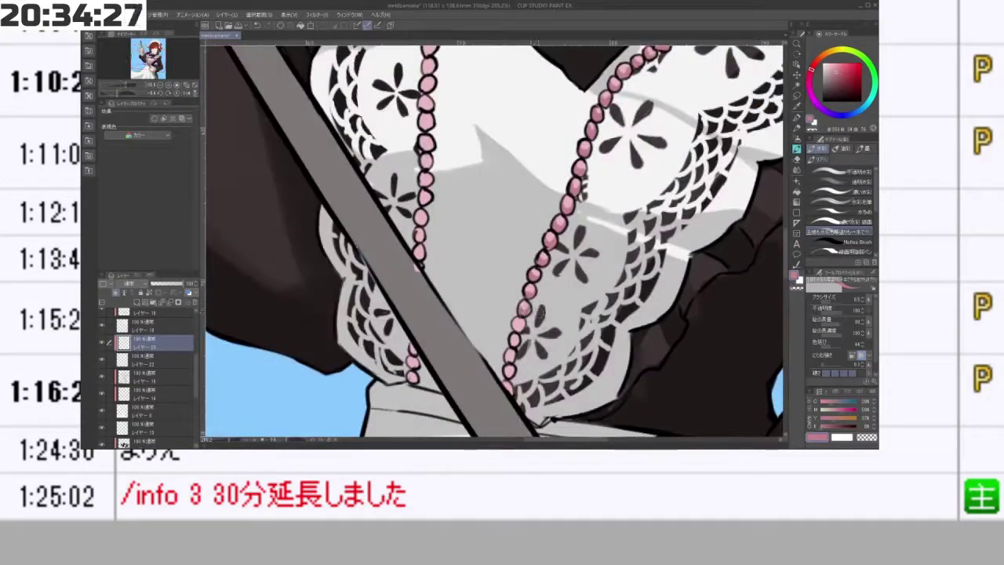
{"action": "mouse_move", "coordinate": [550, 330]}
{"action": "left_mouse_down"}
{"action": "mouse_move", "coordinate": [550, 301]}
{"action": "mouse_move", "coordinate": [523, 296]}
{"action": "mouse_move", "coordinate": [518, 258]}
{"action": "left_mouse_up"}
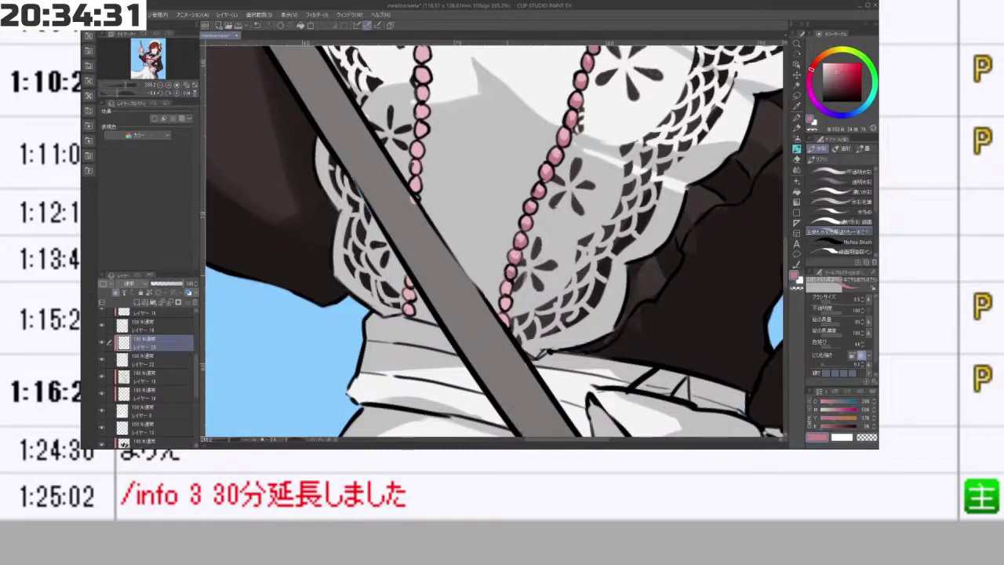
{"action": "left_click_drag", "start_coordinate": [505, 297], "coordinate": [504, 323]}
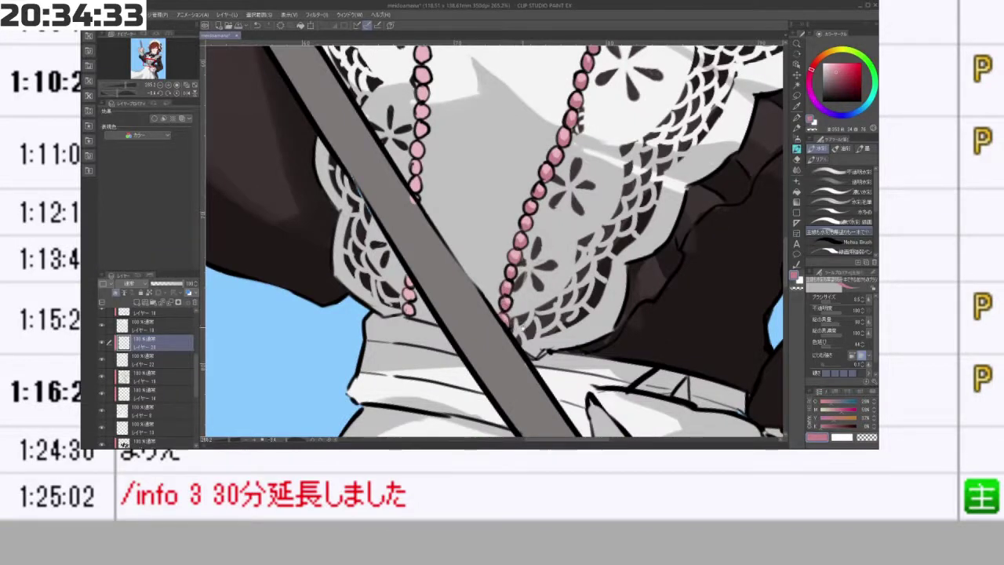
- Shade the lowest beads of the raised-arm side chain around the pole with the deeper pink on the clipped bead layer
{"action": "scroll", "coordinate": [502, 318], "scroll_direction": "down", "scroll_amount": 3}
{"action": "scroll", "coordinate": [496, 317], "scroll_direction": "up", "scroll_amount": 2}
{"action": "scroll", "coordinate": [496, 316], "scroll_direction": "up", "scroll_amount": 1}
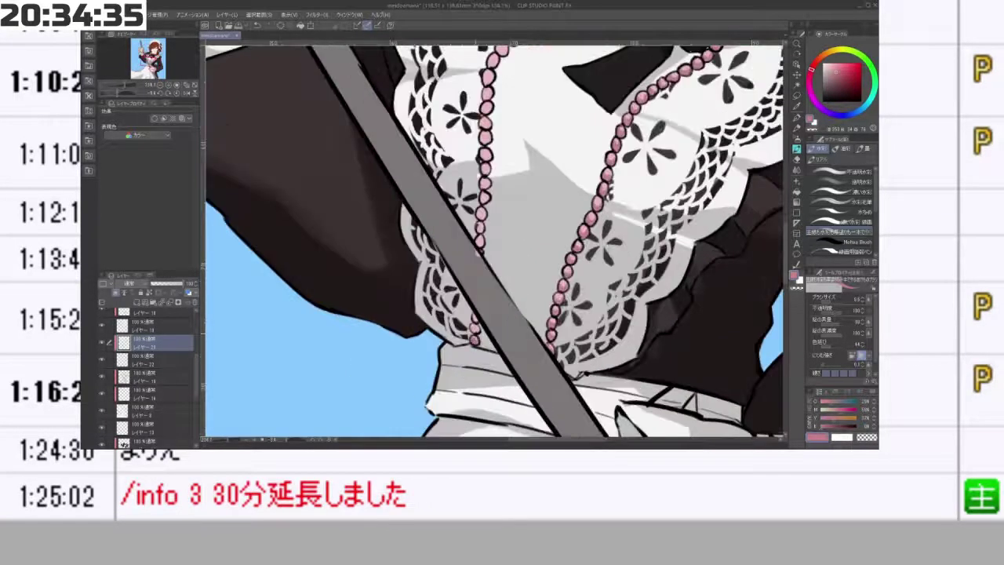
{"action": "left_click_drag", "start_coordinate": [480, 321], "coordinate": [490, 355]}
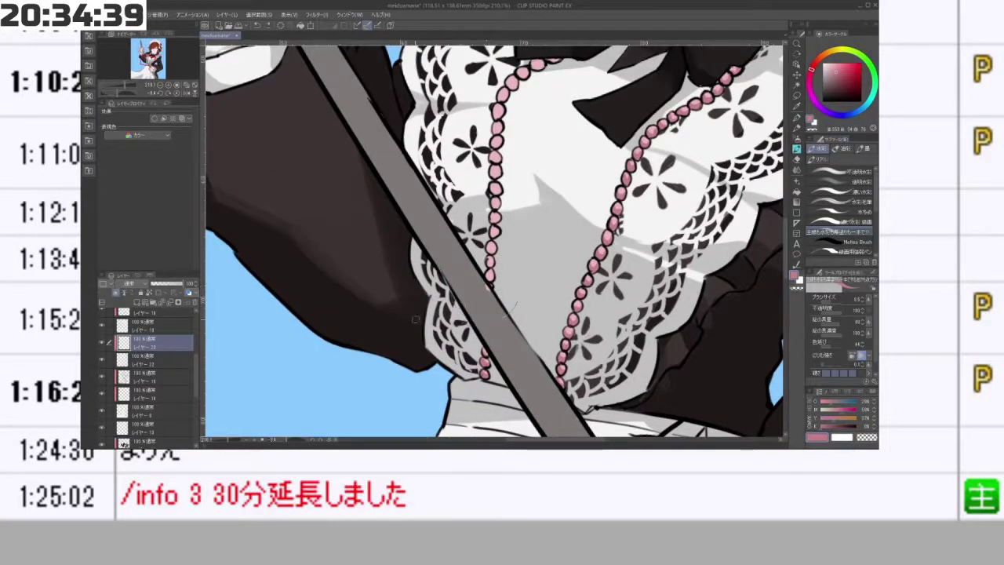
{"action": "left_click", "coordinate": [162, 364]}
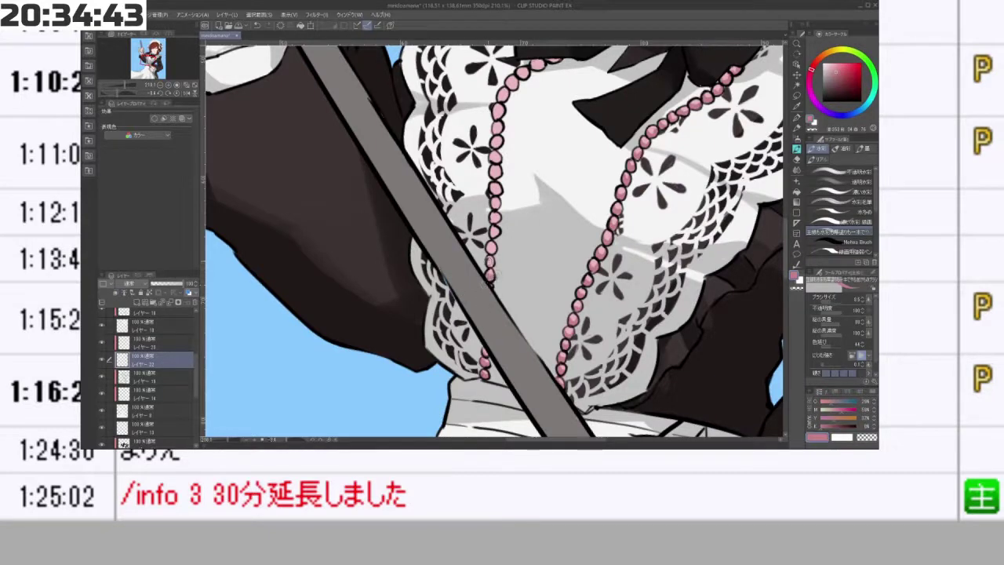
{"action": "left_click", "coordinate": [179, 343]}
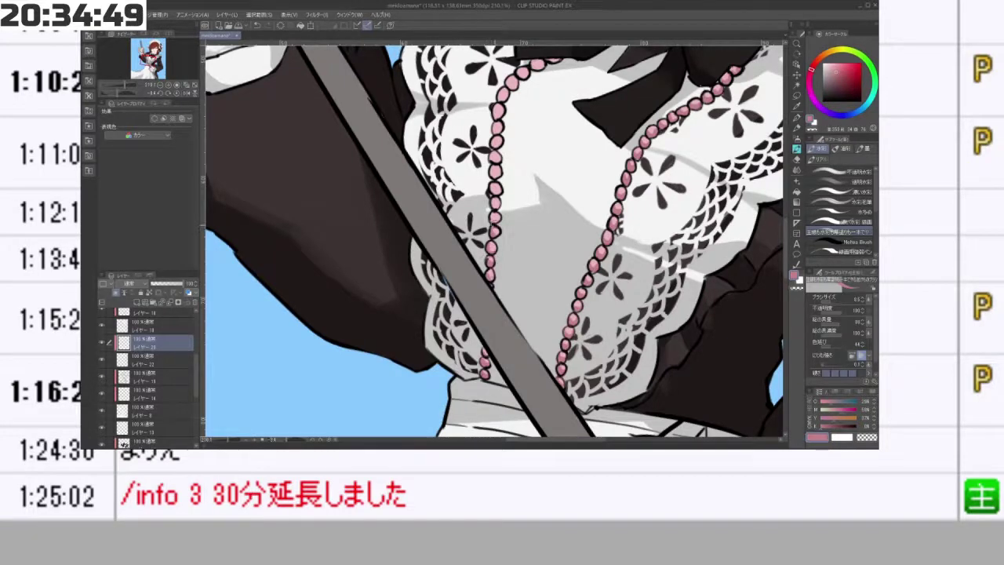
- Shade the remaining beads of the raised-arm side chain with the deeper pink, from the pole up to the bow
{"action": "left_click_drag", "start_coordinate": [492, 226], "coordinate": [508, 259]}
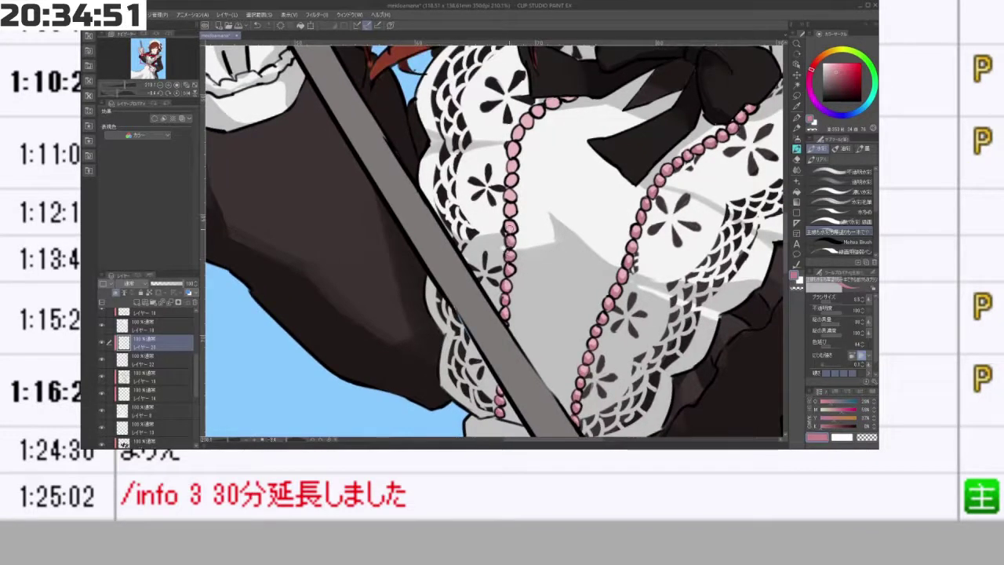
{"action": "left_click_drag", "start_coordinate": [509, 205], "coordinate": [575, 284]}
{"action": "left_click_drag", "start_coordinate": [519, 259], "coordinate": [524, 267]}
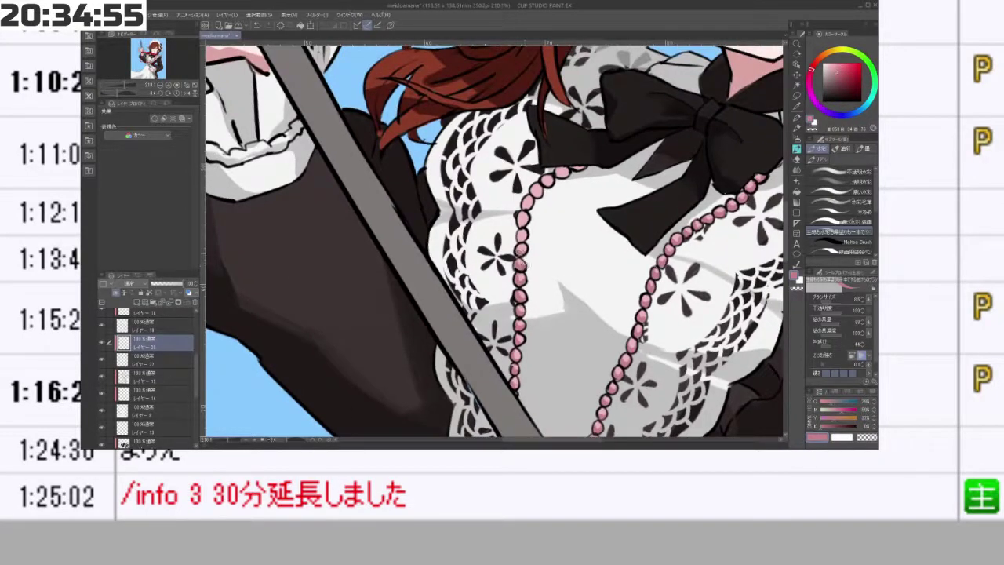
{"action": "left_click_drag", "start_coordinate": [517, 219], "coordinate": [536, 281]}
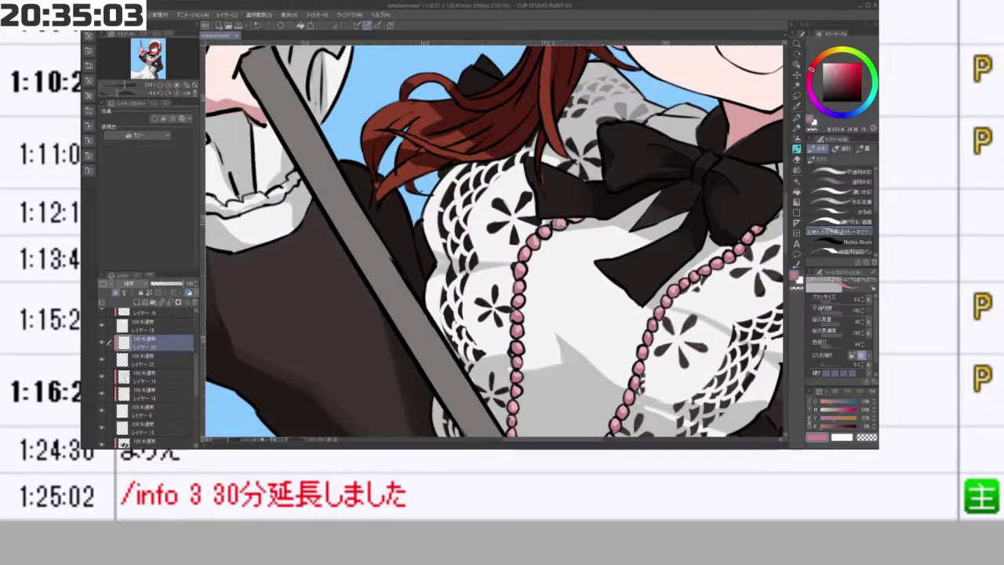
- Choose a very pale pink based on the bead colour for highlights on the bib's bead chains
{"action": "scroll", "coordinate": [627, 208], "scroll_direction": "down", "scroll_amount": 5}
{"action": "left_click_drag", "start_coordinate": [627, 208], "coordinate": [560, 248]}
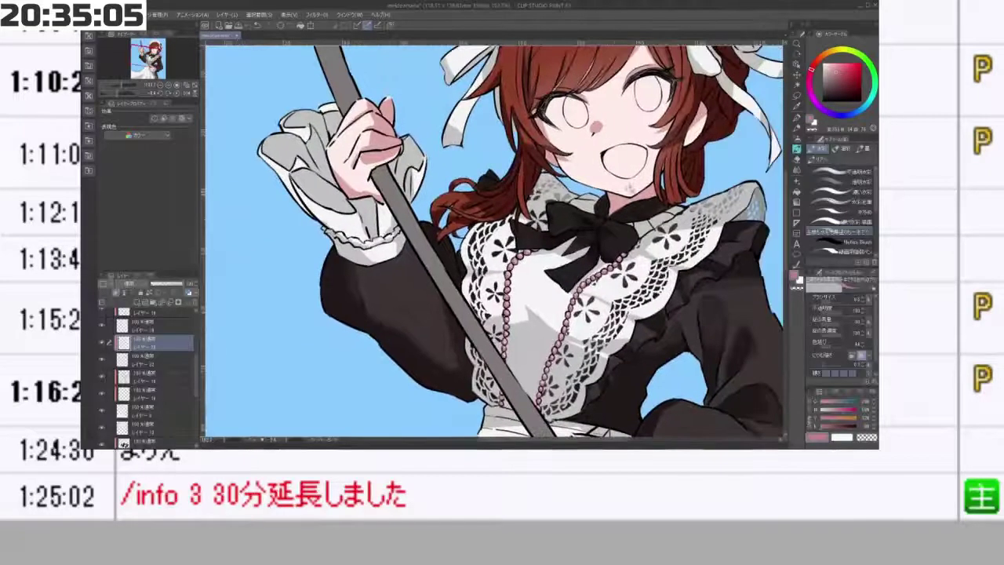
{"action": "scroll", "coordinate": [600, 206], "scroll_direction": "down", "scroll_amount": 5}
{"action": "left_click_drag", "start_coordinate": [633, 134], "coordinate": [598, 160]}
{"action": "scroll", "coordinate": [553, 243], "scroll_direction": "up", "scroll_amount": 5}
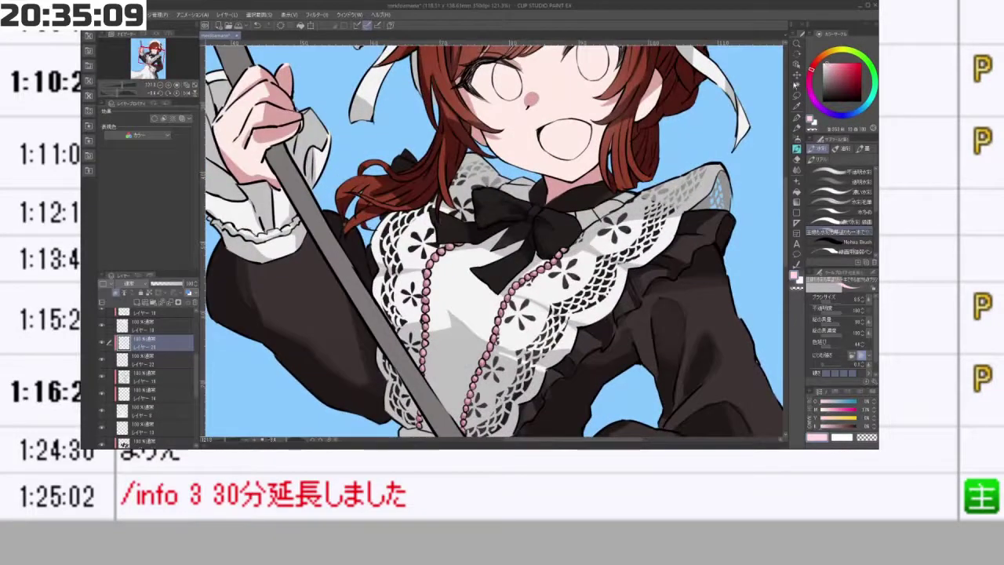
{"action": "scroll", "coordinate": [572, 251], "scroll_direction": "up", "scroll_amount": 2}
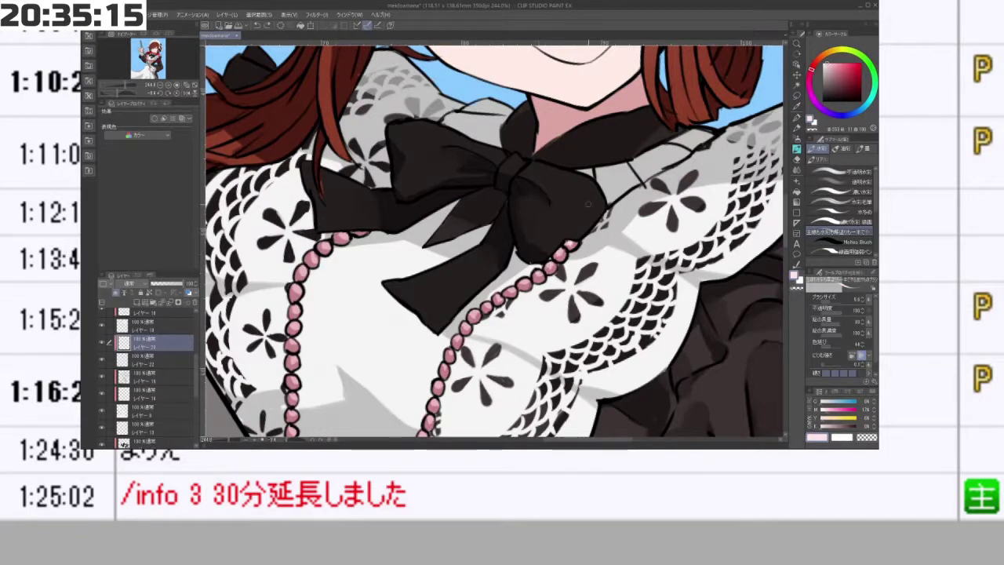
{"action": "left_click", "coordinate": [563, 248], "text": "alt"}
{"action": "left_click", "coordinate": [832, 62]}
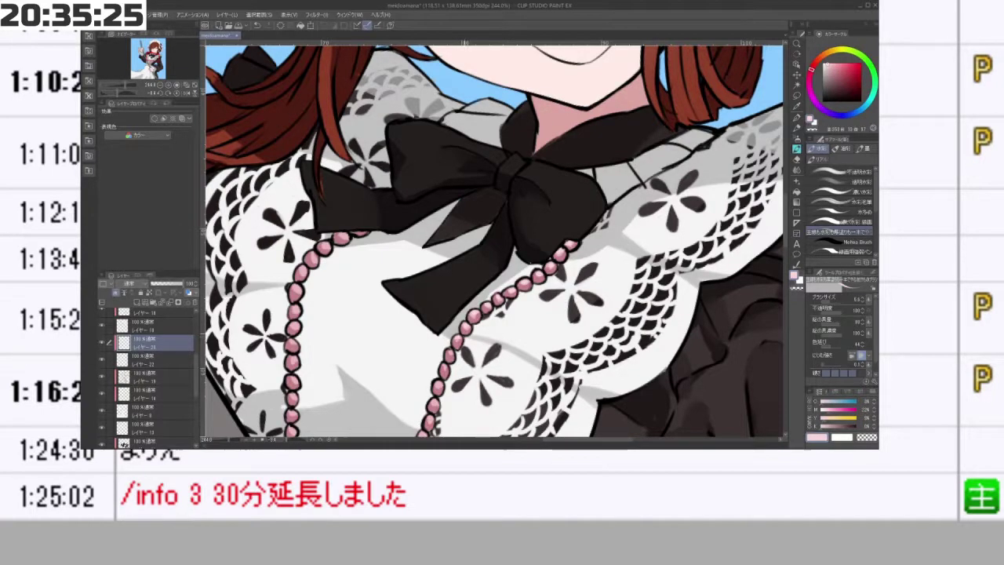
- Dot pale pink highlights on the beads of the chain opposite the raised arm, from the bow down to the pole
{"action": "left_click_drag", "start_coordinate": [546, 331], "coordinate": [463, 321]}
{"action": "left_click_drag", "start_coordinate": [455, 255], "coordinate": [514, 248]}
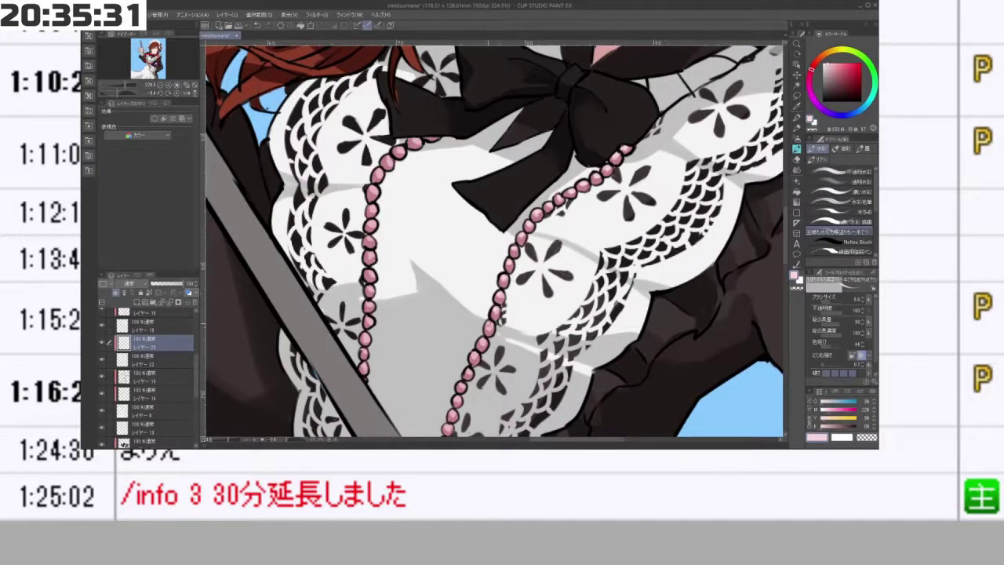
{"action": "left_click_drag", "start_coordinate": [504, 384], "coordinate": [554, 306]}
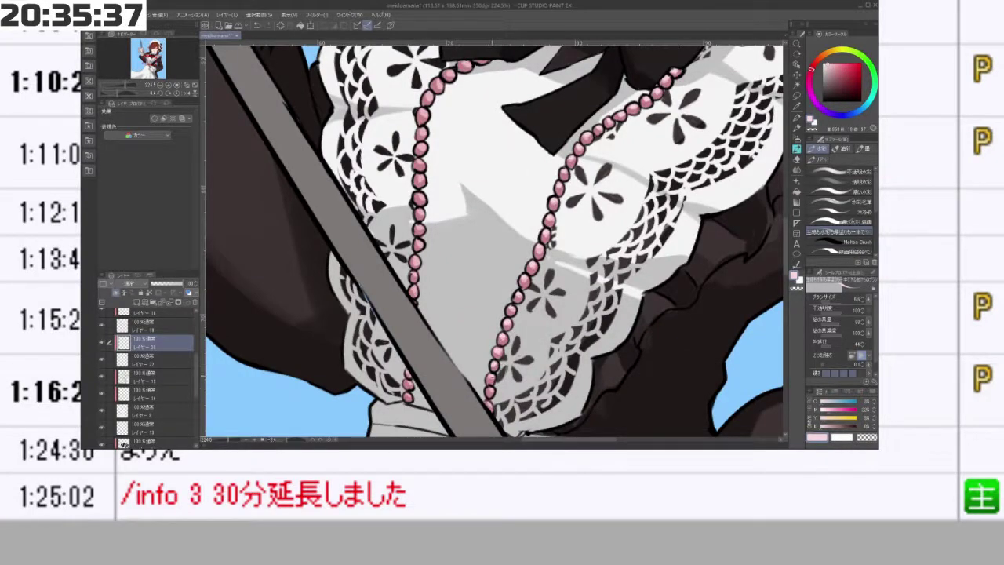
{"action": "scroll", "coordinate": [549, 243], "scroll_direction": "down", "scroll_amount": 5}
{"action": "left_click_drag", "start_coordinate": [521, 255], "coordinate": [517, 286]}
- Dot pale pink highlights on the beads of the raised-arm side chain, from the bow down past the pole
{"action": "scroll", "coordinate": [517, 286], "scroll_direction": "up", "scroll_amount": 7}
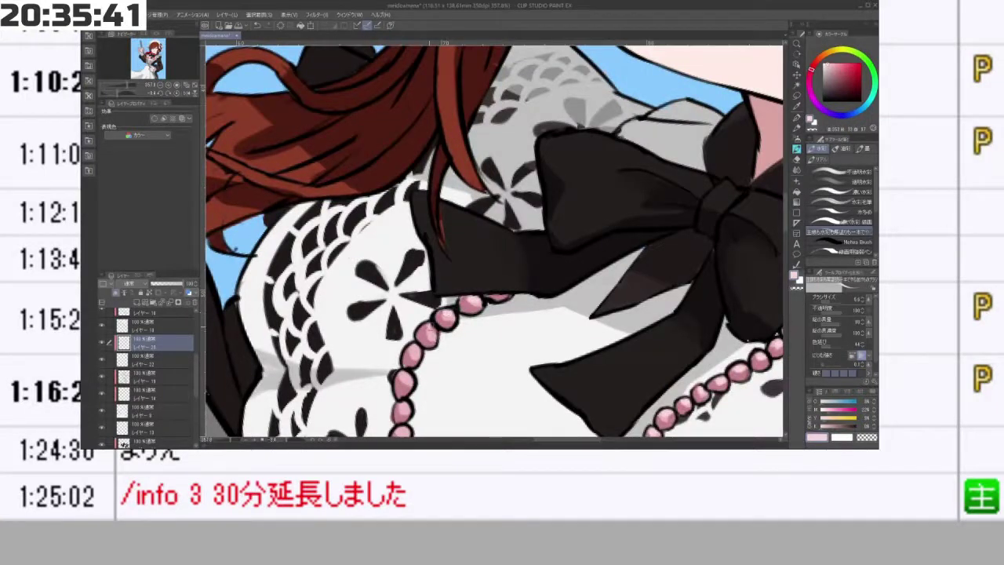
{"action": "left_click_drag", "start_coordinate": [441, 378], "coordinate": [478, 335]}
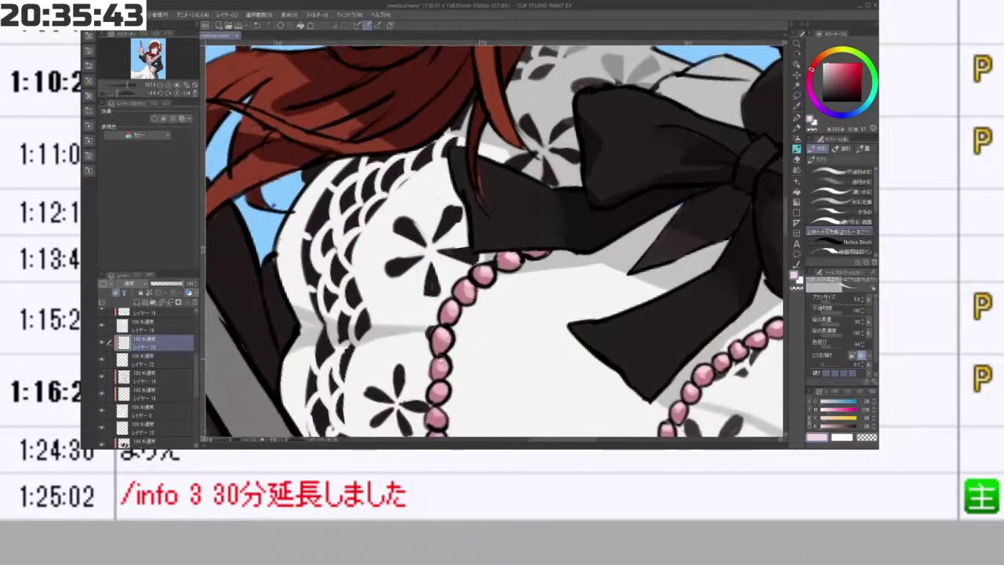
{"action": "left_click_drag", "start_coordinate": [446, 391], "coordinate": [454, 326]}
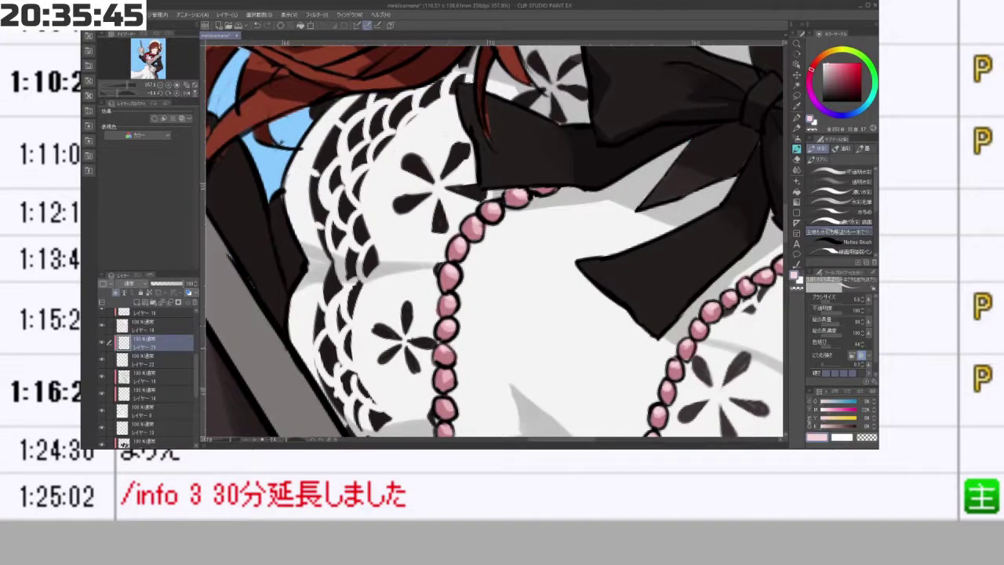
{"action": "left_click_drag", "start_coordinate": [466, 403], "coordinate": [508, 278]}
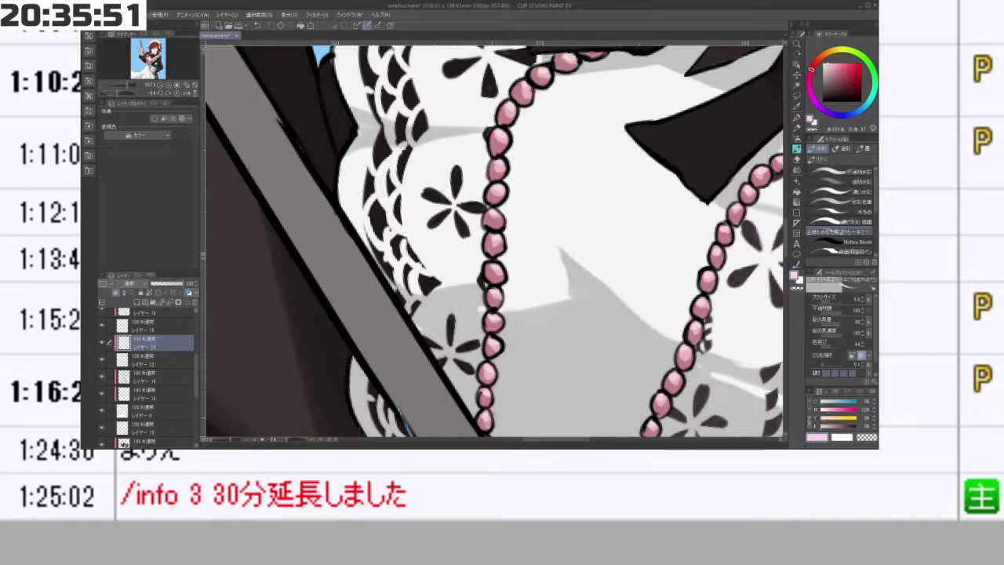
{"action": "scroll", "coordinate": [502, 259], "scroll_direction": "down", "scroll_amount": 5}
{"action": "left_click_drag", "start_coordinate": [498, 337], "coordinate": [496, 311]}
{"action": "scroll", "coordinate": [495, 310], "scroll_direction": "up", "scroll_amount": 5}
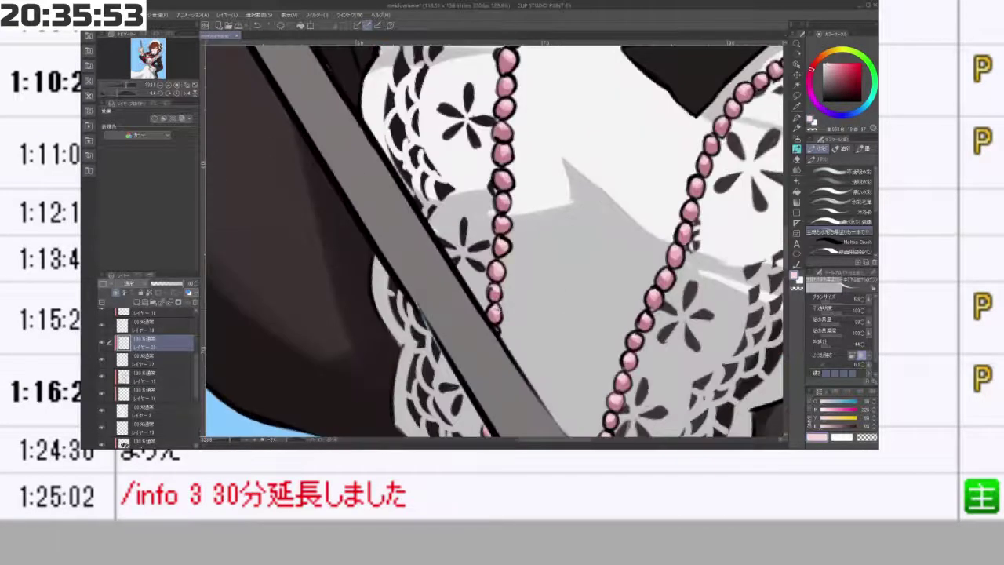
{"action": "scroll", "coordinate": [496, 310], "scroll_direction": "up", "scroll_amount": 1}
{"action": "scroll", "coordinate": [498, 314], "scroll_direction": "down", "scroll_amount": 2}
{"action": "left_click_drag", "start_coordinate": [506, 372], "coordinate": [510, 314]}
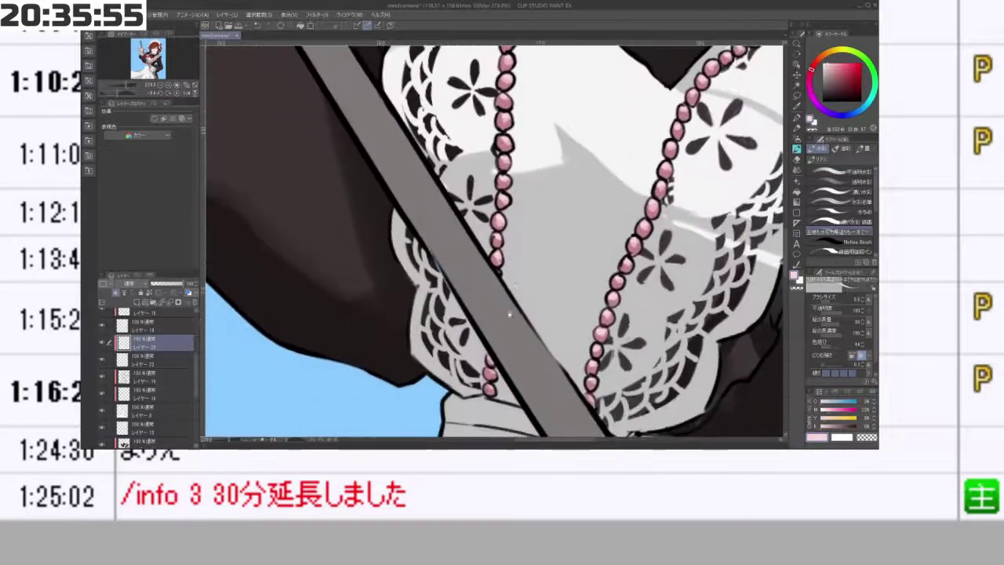
{"action": "scroll", "coordinate": [510, 314], "scroll_direction": "down", "scroll_amount": 2}
{"action": "scroll", "coordinate": [509, 314], "scroll_direction": "down", "scroll_amount": 3}
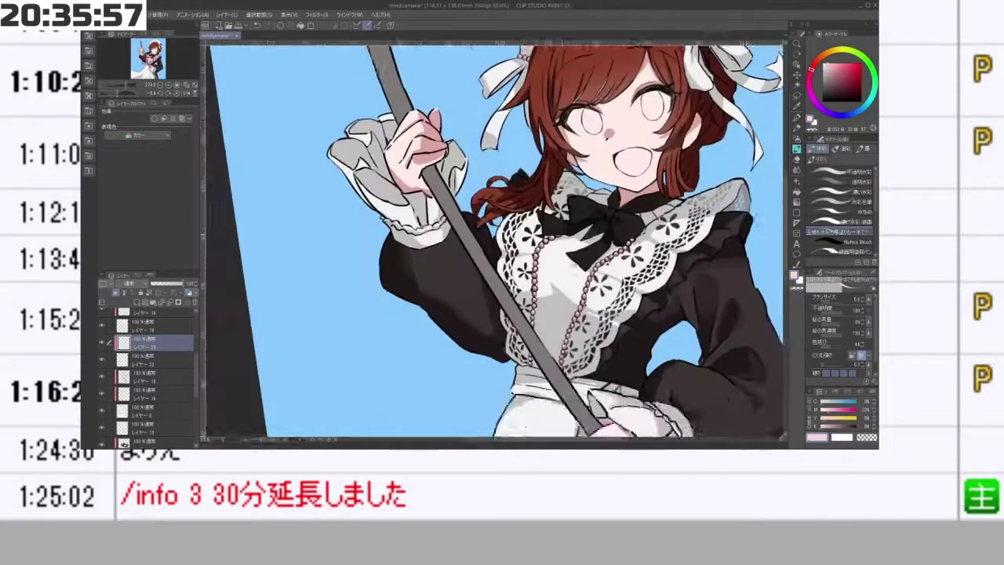
- Add pale pink highlights to the headband beads at both ribbons
{"action": "left_click_drag", "start_coordinate": [689, 59], "coordinate": [596, 263]}
{"action": "scroll", "coordinate": [596, 263], "scroll_direction": "up", "scroll_amount": 3}
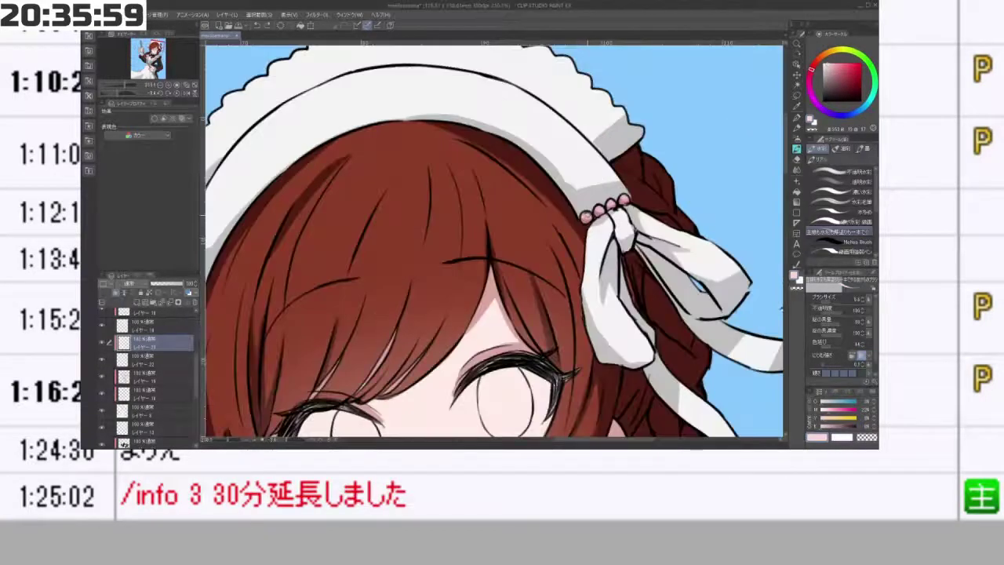
{"action": "left_click_drag", "start_coordinate": [352, 294], "coordinate": [454, 293]}
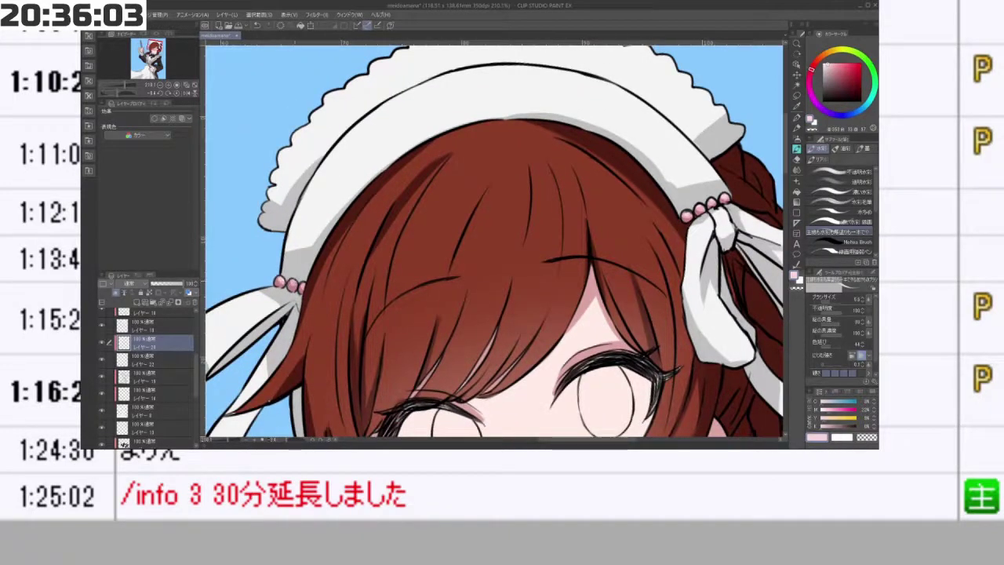
- Examine the whole illustration at several zoom levels to judge the finished beads against the rest of the figure
{"action": "scroll", "coordinate": [493, 318], "scroll_direction": "down", "scroll_amount": 5}
{"action": "mouse_move", "coordinate": [492, 318]}
{"action": "left_mouse_down"}
{"action": "mouse_move", "coordinate": [566, 270]}
{"action": "mouse_move", "coordinate": [543, 179]}
{"action": "mouse_move", "coordinate": [419, 232]}
{"action": "mouse_move", "coordinate": [512, 318]}
{"action": "left_mouse_up"}
{"action": "left_click_drag", "start_coordinate": [593, 383], "coordinate": [639, 246]}
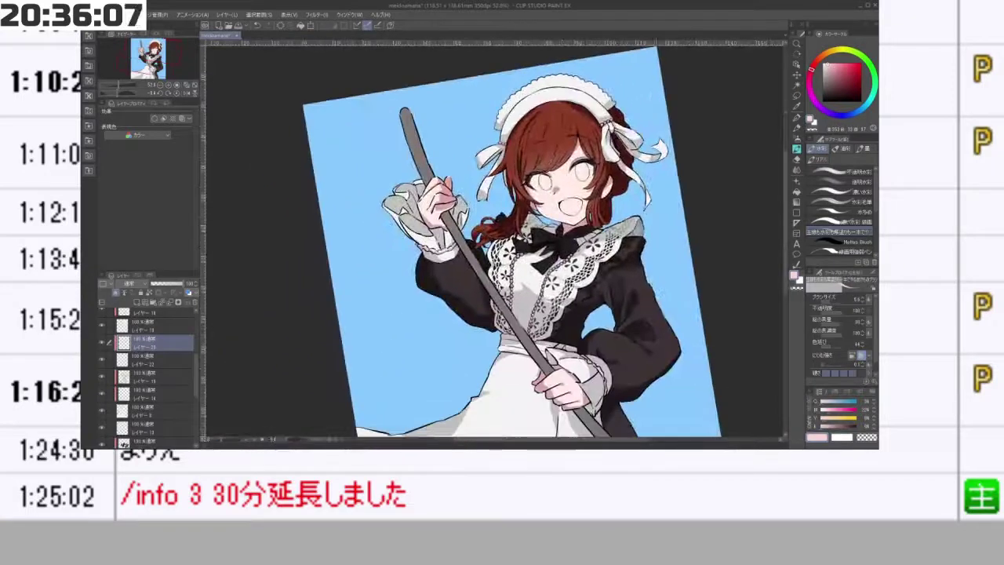
{"action": "scroll", "coordinate": [569, 264], "scroll_direction": "down", "scroll_amount": 3}
{"action": "scroll", "coordinate": [569, 265], "scroll_direction": "up", "scroll_amount": 1}
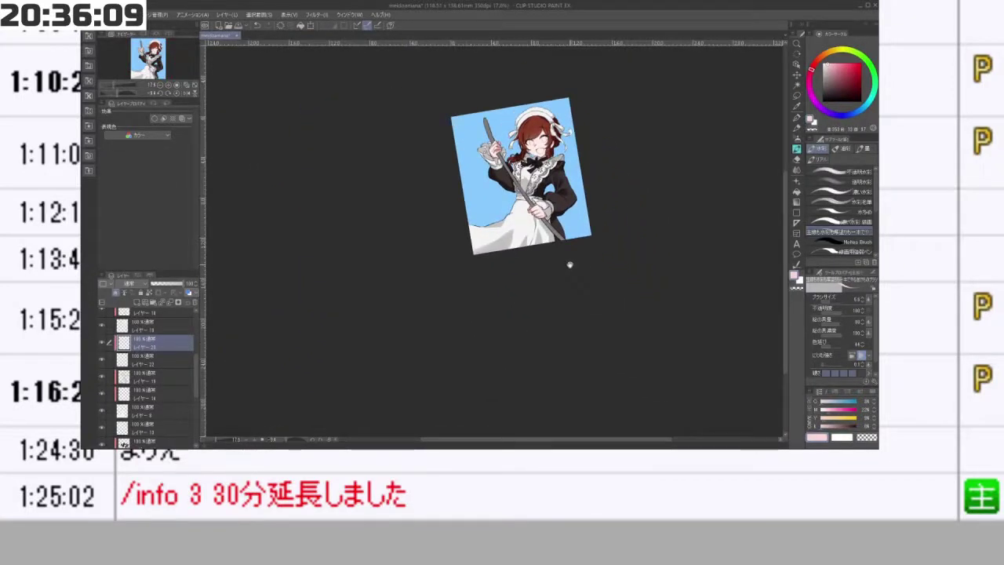
{"action": "scroll", "coordinate": [570, 265], "scroll_direction": "up", "scroll_amount": 3}
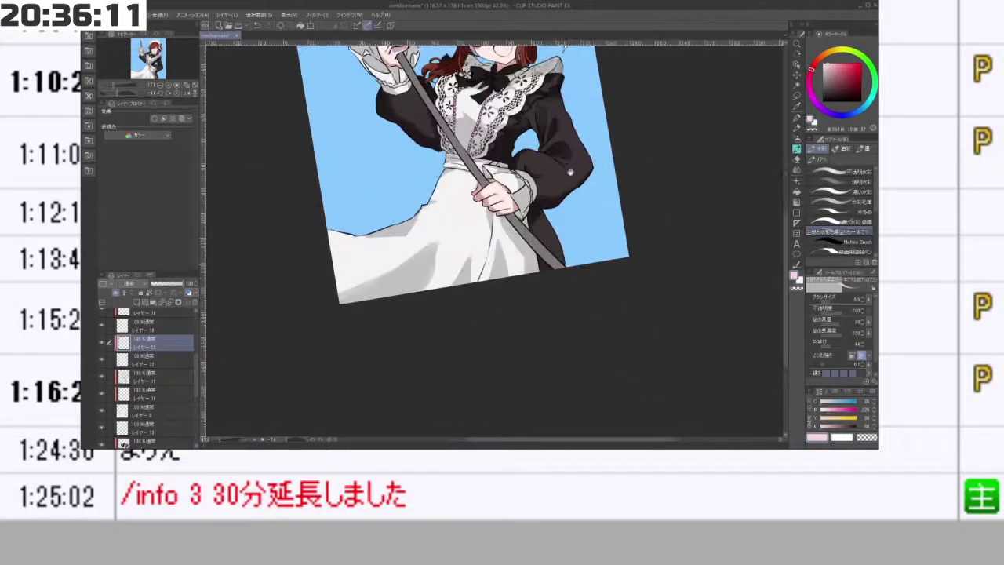
{"action": "scroll", "coordinate": [526, 248], "scroll_direction": "up", "scroll_amount": 1}
{"action": "mouse_move", "coordinate": [571, 229]}
{"action": "left_mouse_down"}
{"action": "mouse_move", "coordinate": [538, 174]}
{"action": "mouse_move", "coordinate": [574, 233]}
{"action": "left_mouse_up"}
{"action": "left_click_drag", "start_coordinate": [536, 128], "coordinate": [553, 252]}
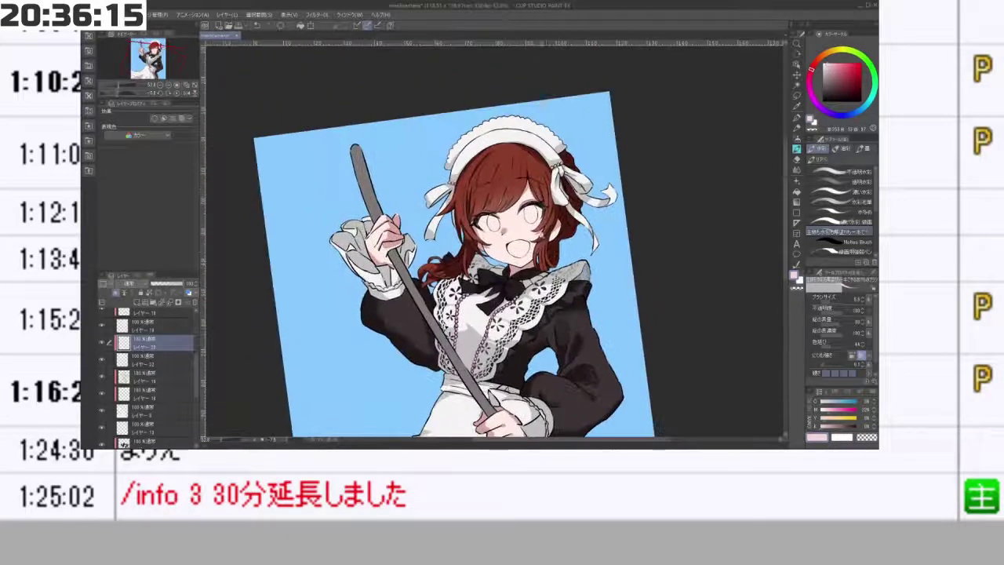
{"action": "scroll", "coordinate": [552, 255], "scroll_direction": "up", "scroll_amount": 3}
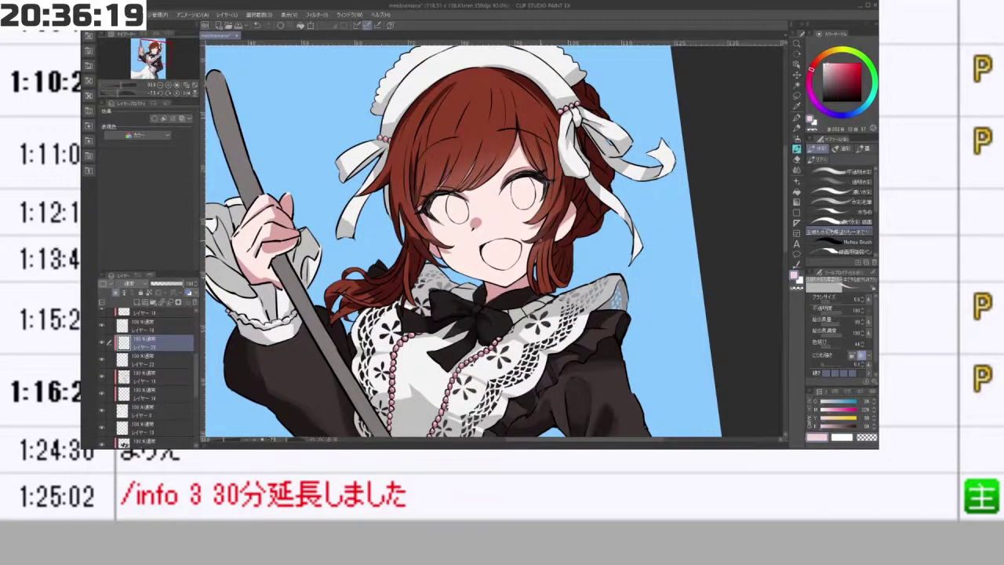
- Select the clipped layer with 80% opacity higher up in the layer stack
{"action": "left_click_drag", "start_coordinate": [195, 367], "coordinate": [192, 345]}
{"action": "left_click", "coordinate": [146, 322]}
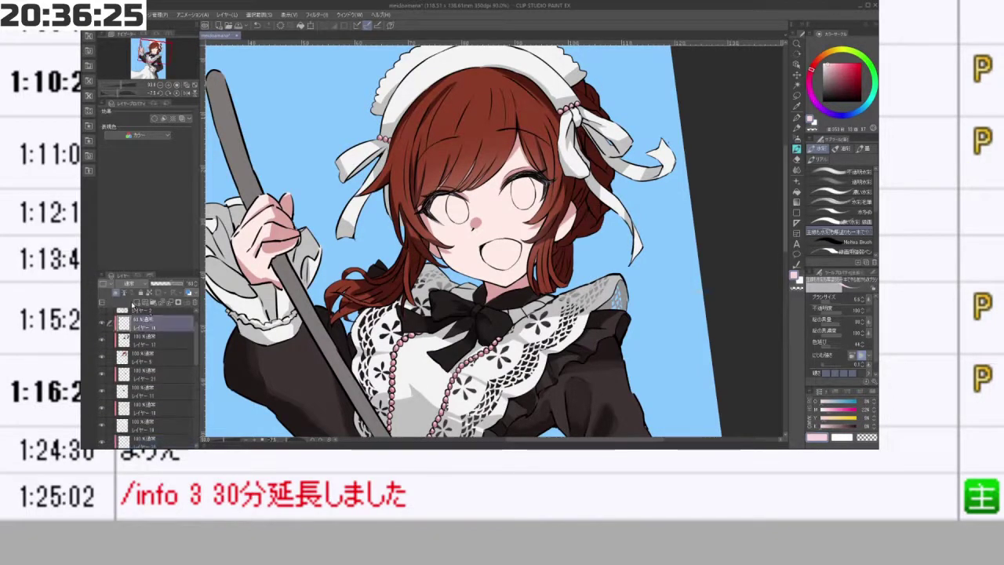
- Add a new layer and brush white over the outer corner of the maid's eye on the broom side
{"action": "left_click", "coordinate": [134, 303]}
{"action": "left_click", "coordinate": [823, 63]}
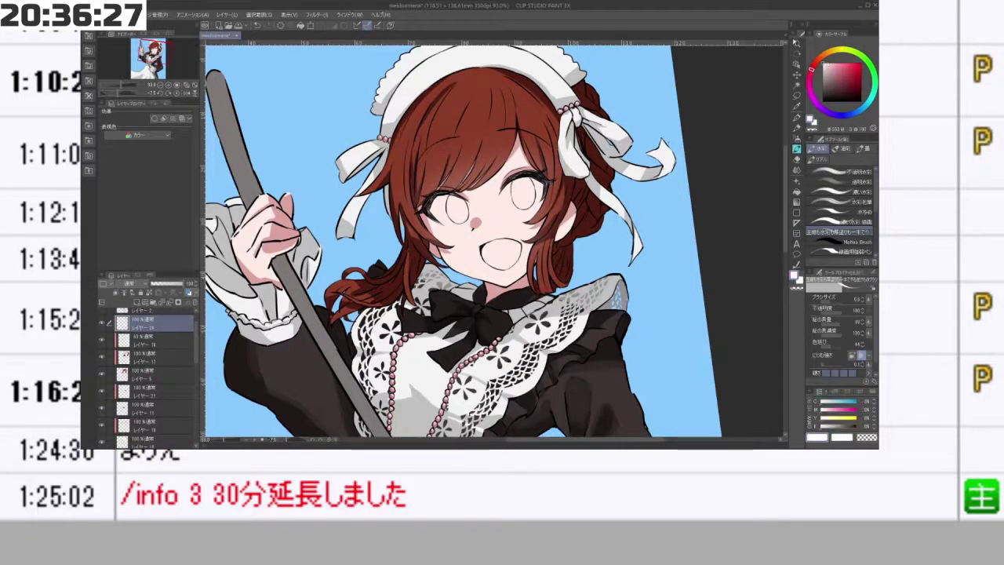
{"action": "scroll", "coordinate": [455, 193], "scroll_direction": "up", "scroll_amount": 2}
{"action": "scroll", "coordinate": [460, 206], "scroll_direction": "up", "scroll_amount": 2}
{"action": "key", "text": "bracketright"}
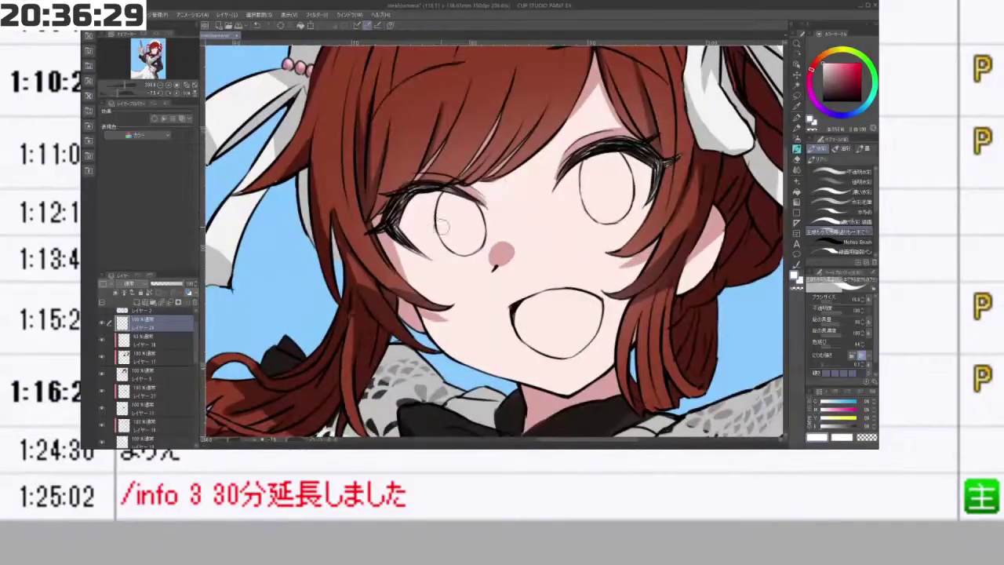
{"action": "key", "text": "minus"}
{"action": "key", "text": "minus"}
{"action": "mouse_move", "coordinate": [418, 273]}
{"action": "left_mouse_down"}
{"action": "mouse_move", "coordinate": [424, 303]}
{"action": "mouse_move", "coordinate": [482, 323]}
{"action": "left_mouse_up"}
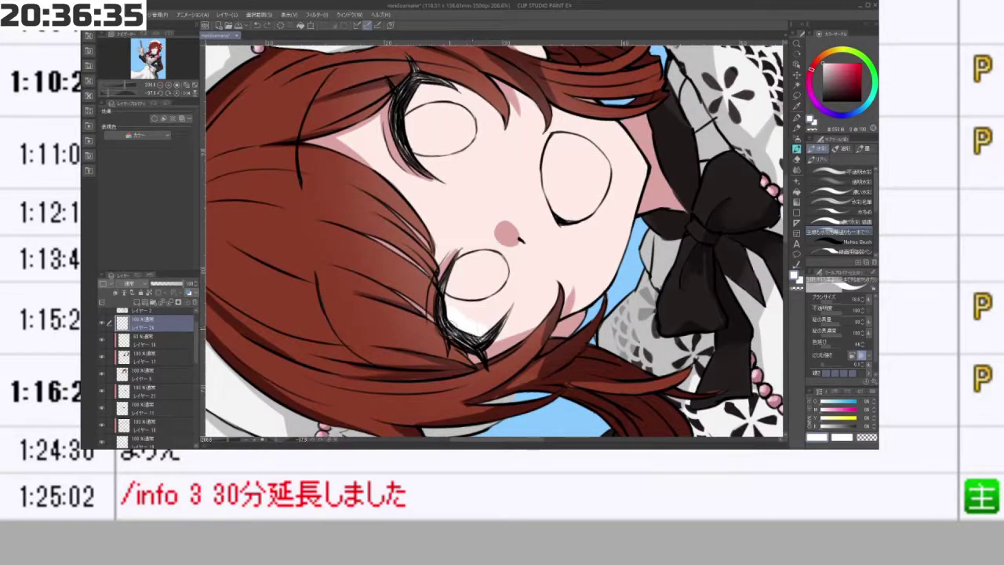
{"action": "left_click_drag", "start_coordinate": [450, 328], "coordinate": [476, 342]}
{"action": "mouse_move", "coordinate": [503, 309]}
{"action": "left_mouse_down"}
{"action": "mouse_move", "coordinate": [550, 269]}
{"action": "mouse_move", "coordinate": [533, 193]}
{"action": "left_mouse_up"}
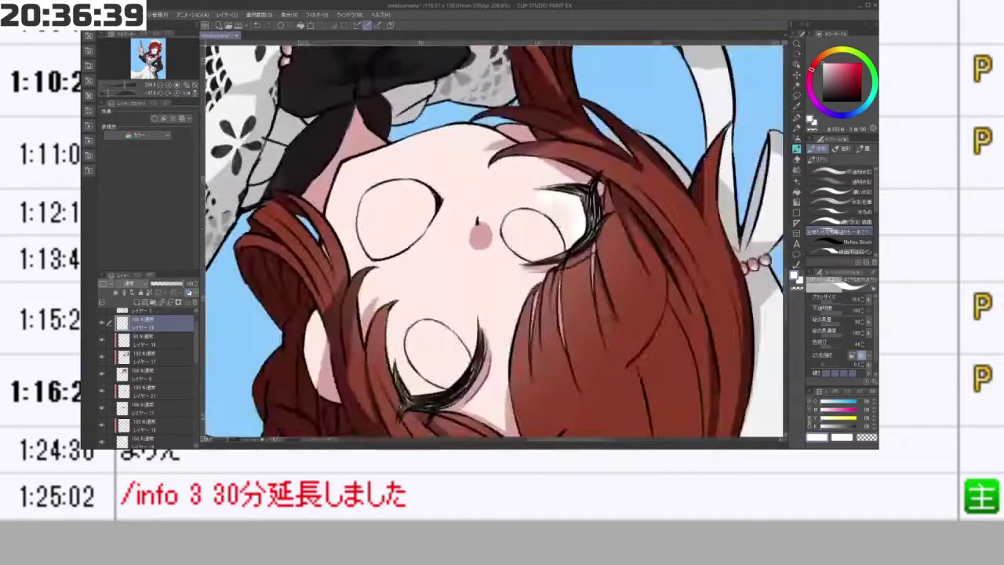
- Fill the iris and remaining eyeball of the broom-side eye with white up to the lashes
{"action": "left_click_drag", "start_coordinate": [513, 229], "coordinate": [541, 254]}
{"action": "left_click_drag", "start_coordinate": [543, 256], "coordinate": [546, 246]}
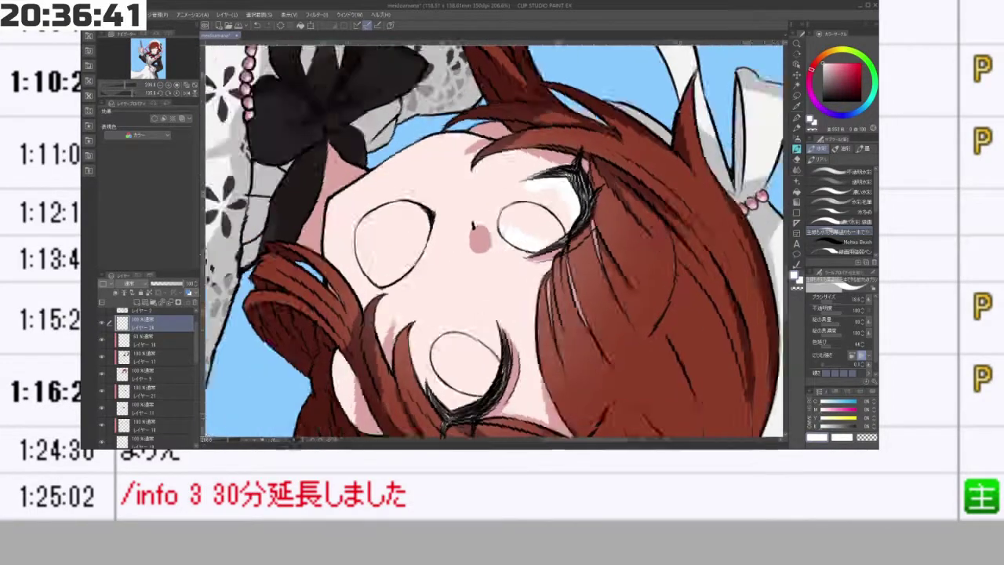
{"action": "key", "text": "minus"}
{"action": "key", "text": "minus"}
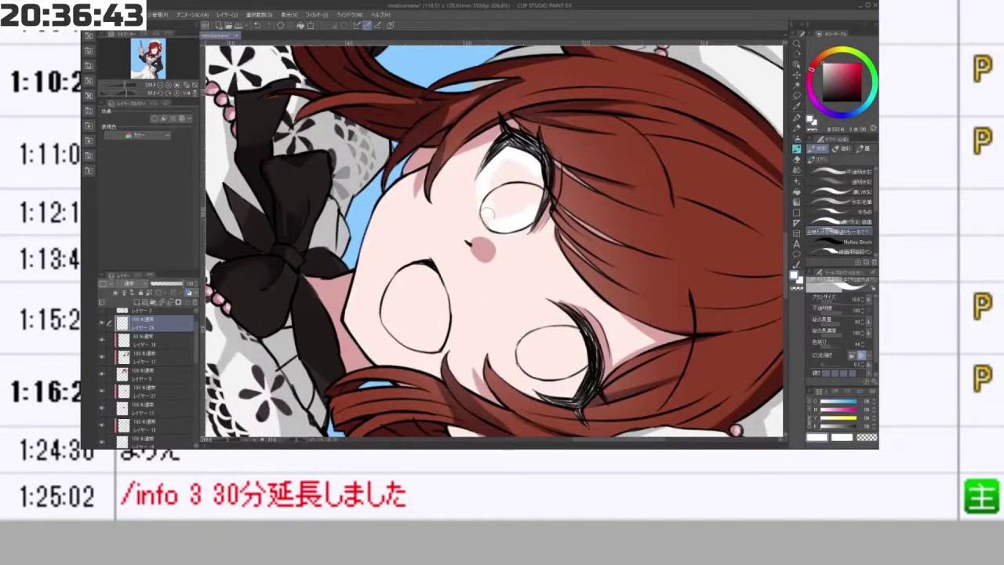
{"action": "mouse_move", "coordinate": [487, 212]}
{"action": "left_mouse_down"}
{"action": "mouse_move", "coordinate": [496, 179]}
{"action": "mouse_move", "coordinate": [537, 196]}
{"action": "mouse_move", "coordinate": [458, 221]}
{"action": "mouse_move", "coordinate": [478, 279]}
{"action": "mouse_move", "coordinate": [530, 261]}
{"action": "left_mouse_up"}
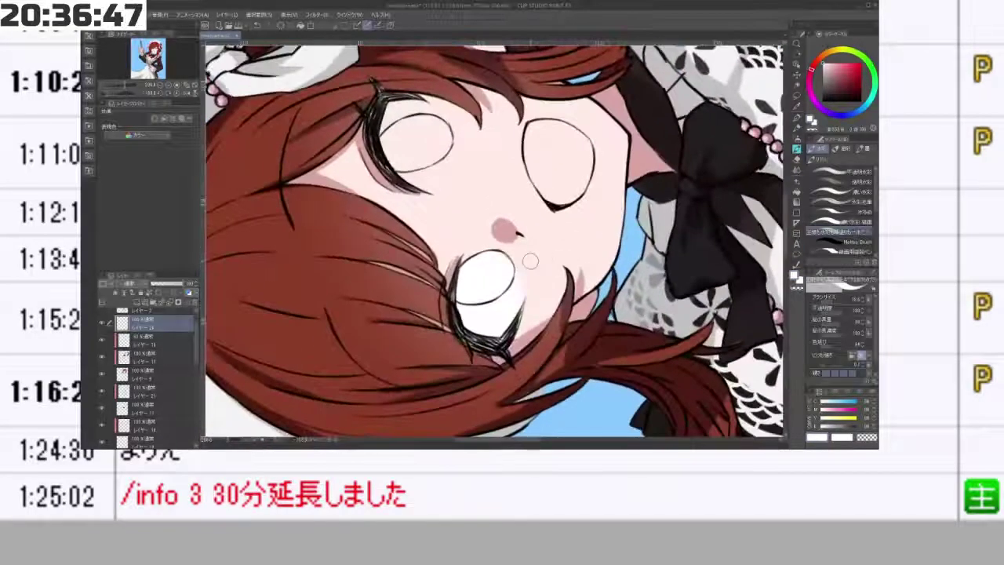
{"action": "mouse_move", "coordinate": [455, 264]}
{"action": "left_mouse_down"}
{"action": "mouse_move", "coordinate": [467, 345]}
{"action": "mouse_move", "coordinate": [524, 331]}
{"action": "left_mouse_up"}
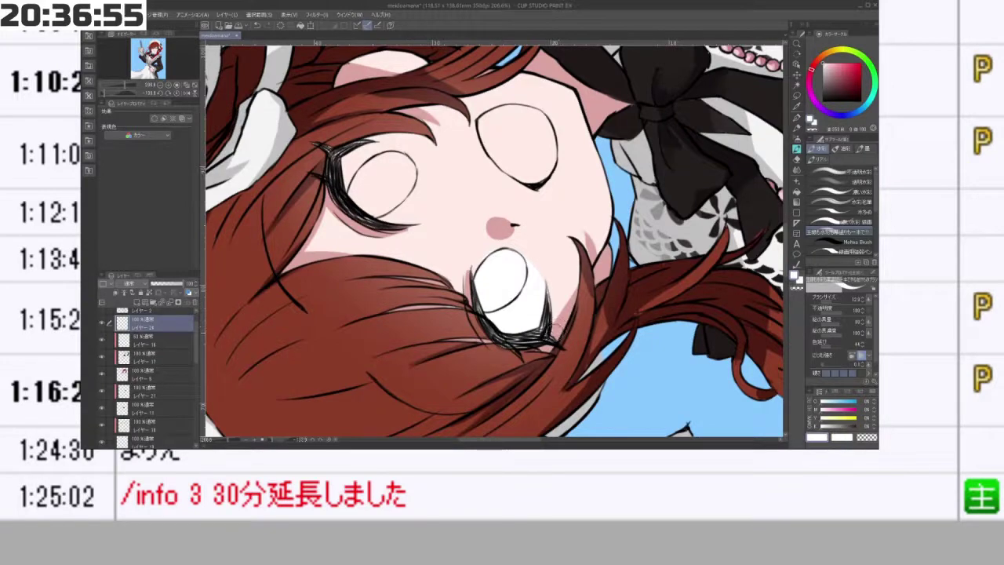
{"action": "left_click_drag", "start_coordinate": [547, 312], "coordinate": [434, 177], "text": "shift"}
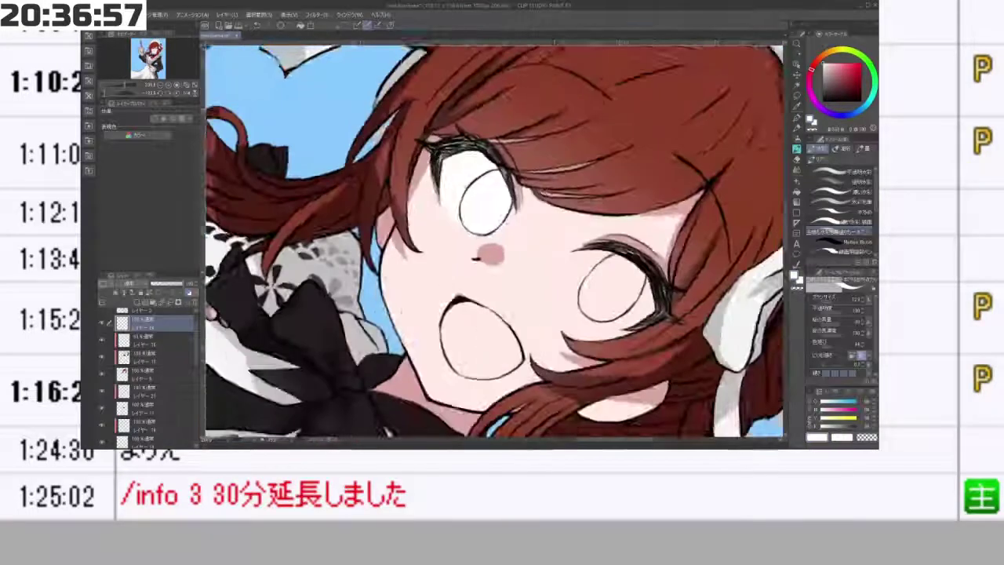
{"action": "mouse_move", "coordinate": [418, 287]}
{"action": "left_mouse_down", "text": "shift"}
{"action": "mouse_move", "coordinate": [461, 323]}
{"action": "mouse_move", "coordinate": [529, 323]}
{"action": "mouse_move", "coordinate": [556, 304]}
{"action": "left_mouse_up", "text": "shift"}
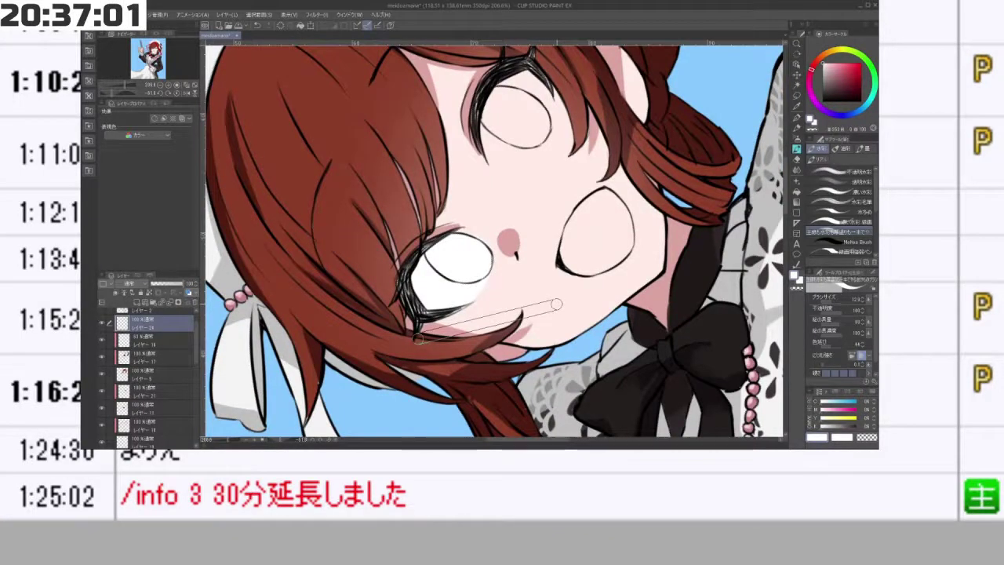
- Brush white into the inner corner of the other eye, beside the iris outline
{"action": "scroll", "coordinate": [586, 223], "scroll_direction": "down", "scroll_amount": 3}
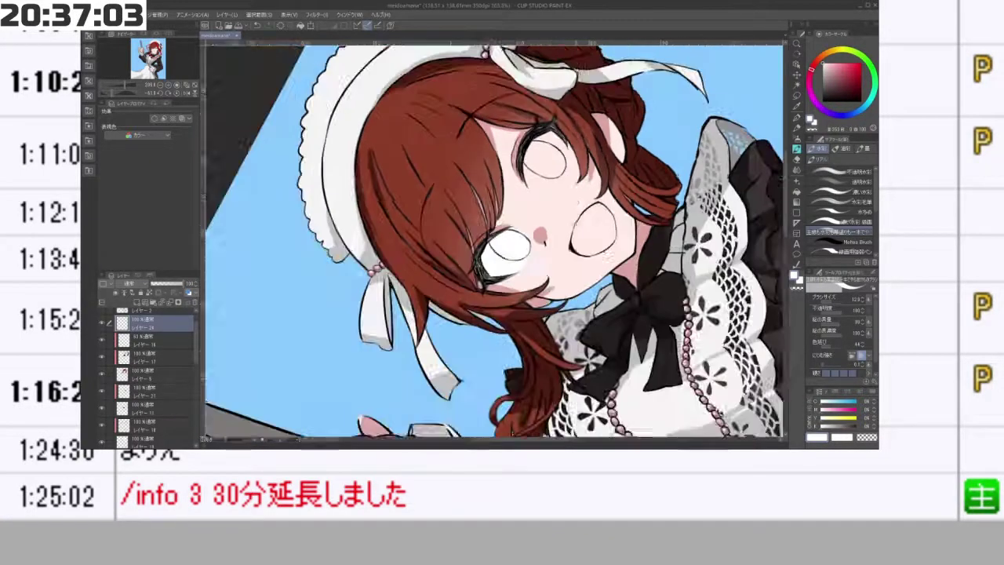
{"action": "left_click_drag", "start_coordinate": [586, 222], "coordinate": [476, 285]}
{"action": "scroll", "coordinate": [532, 210], "scroll_direction": "up", "scroll_amount": 2}
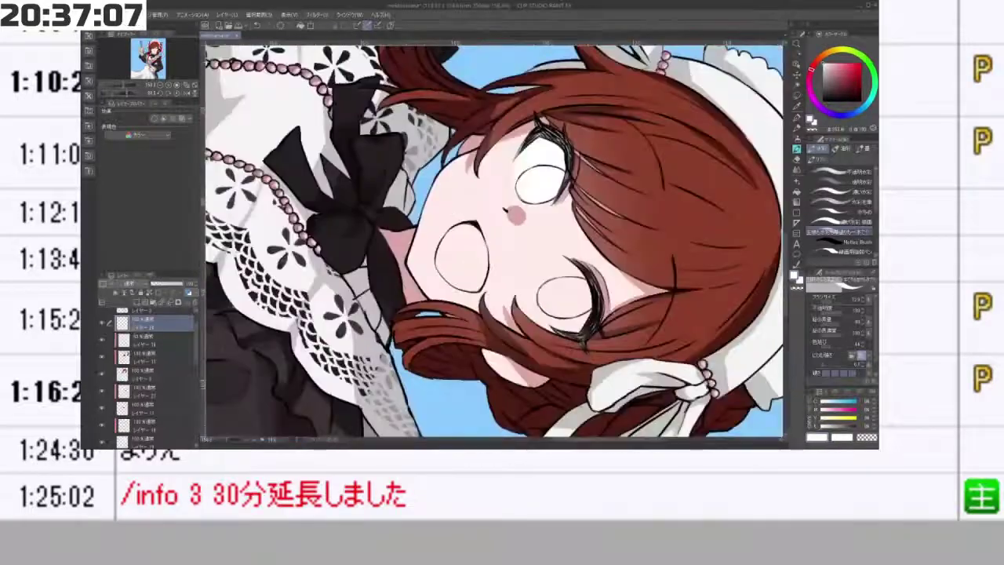
{"action": "key", "text": "minus"}
{"action": "key", "text": "minus"}
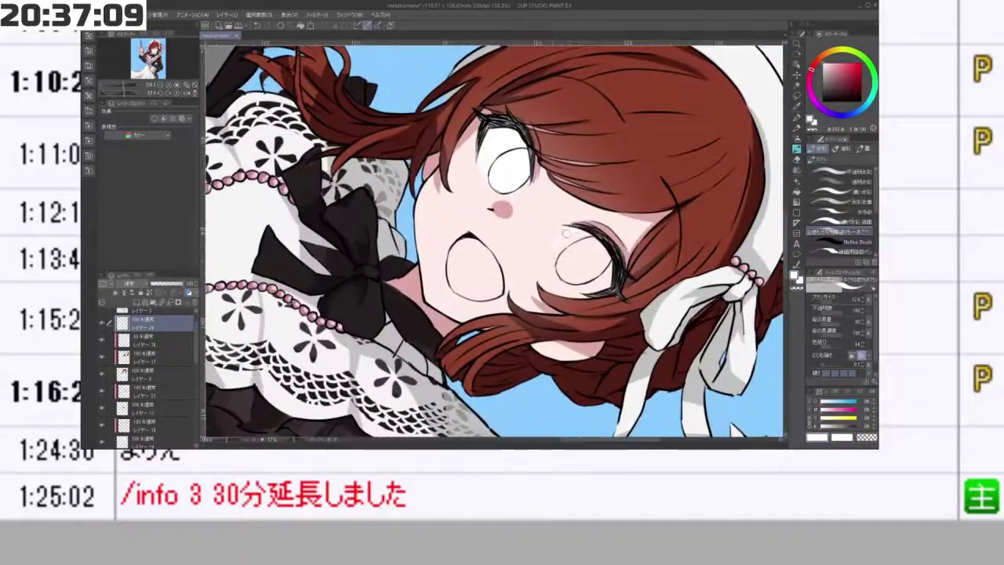
{"action": "left_click_drag", "start_coordinate": [590, 302], "coordinate": [594, 182]}
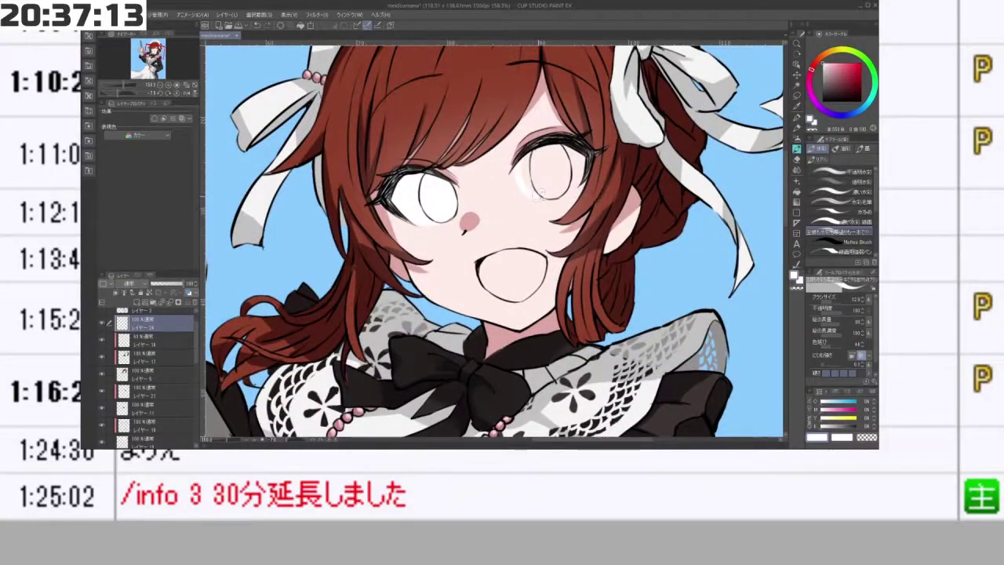
- Fill the iris and the area around it with white in the eye on the large hair bow's side
{"action": "key", "text": "minus"}
{"action": "key", "text": "minus"}
{"action": "key", "text": "minus"}
{"action": "key", "text": "minus"}
{"action": "key", "text": "minus"}
{"action": "key", "text": "minus"}
{"action": "key", "text": "minus"}
{"action": "key", "text": "minus"}
{"action": "key", "text": "minus"}
{"action": "key", "text": "minus"}
{"action": "key", "text": "minus"}
{"action": "key", "text": "minus"}
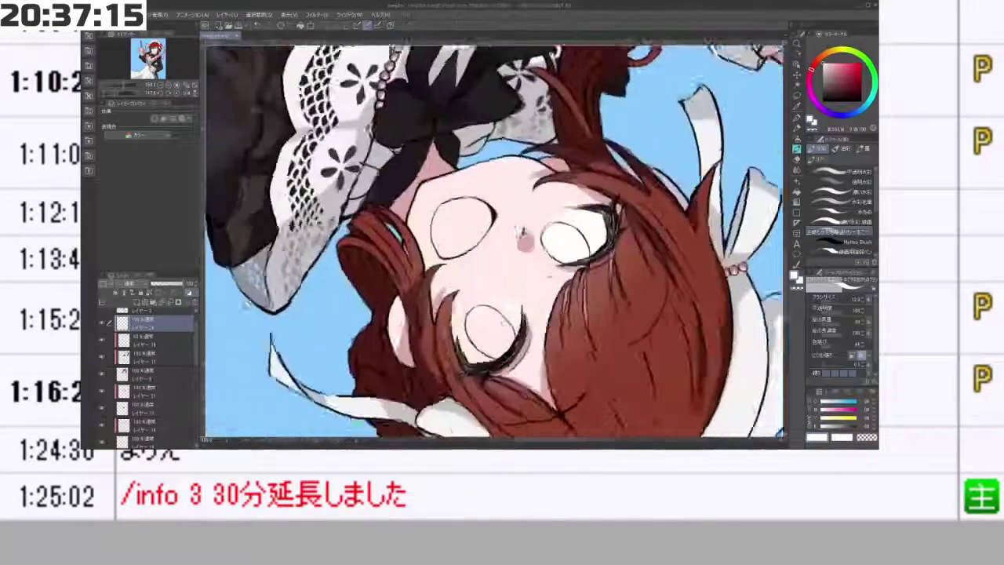
{"action": "left_click_drag", "start_coordinate": [520, 232], "coordinate": [518, 228]}
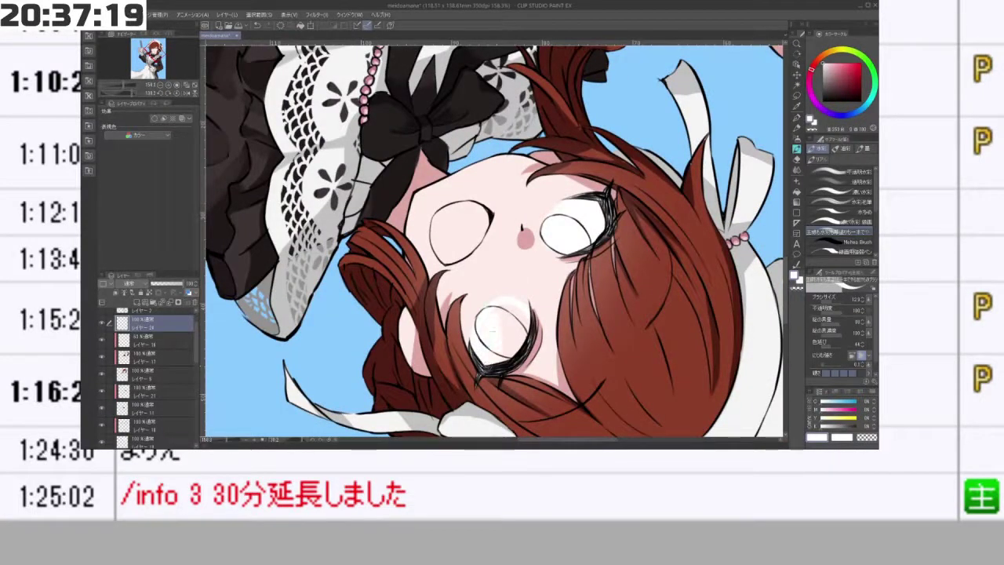
{"action": "mouse_move", "coordinate": [502, 310]}
{"action": "left_mouse_down"}
{"action": "mouse_move", "coordinate": [503, 349]}
{"action": "mouse_move", "coordinate": [511, 349]}
{"action": "mouse_move", "coordinate": [578, 298]}
{"action": "left_mouse_up"}
{"action": "key", "text": "minus"}
{"action": "key", "text": "minus"}
{"action": "key", "text": "minus"}
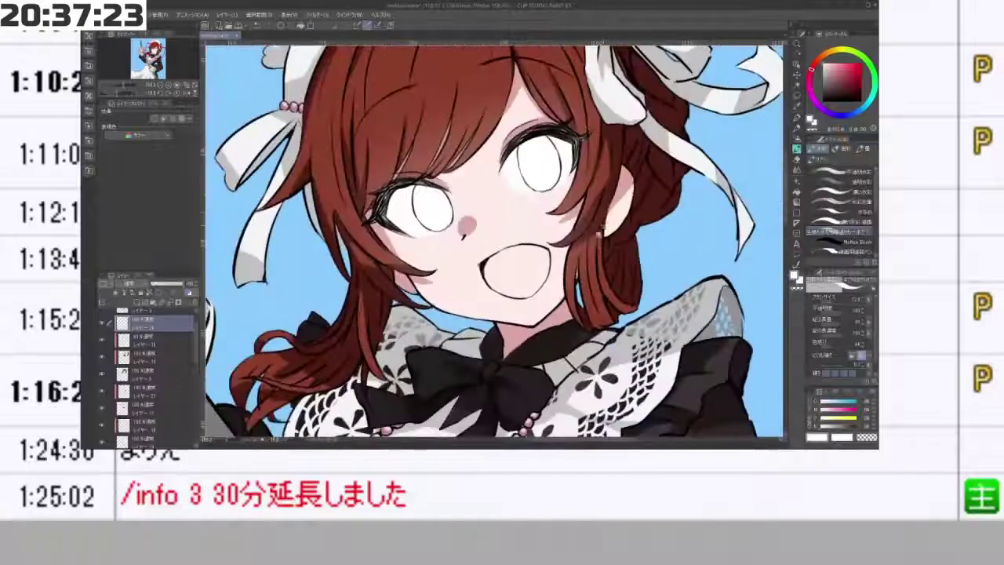
- Extend the white below the iris and into the outer corner of the bow-side eye
{"action": "scroll", "coordinate": [508, 314], "scroll_direction": "down", "scroll_amount": 3}
{"action": "scroll", "coordinate": [489, 291], "scroll_direction": "up", "scroll_amount": 3}
{"action": "key", "text": "minus"}
{"action": "key", "text": "minus"}
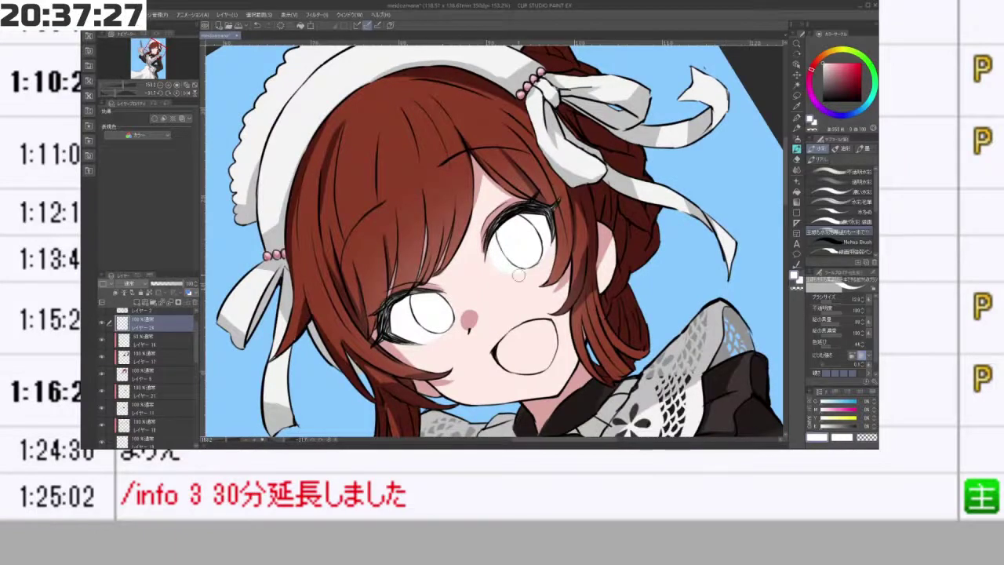
{"action": "left_click_drag", "start_coordinate": [519, 275], "coordinate": [518, 209]}
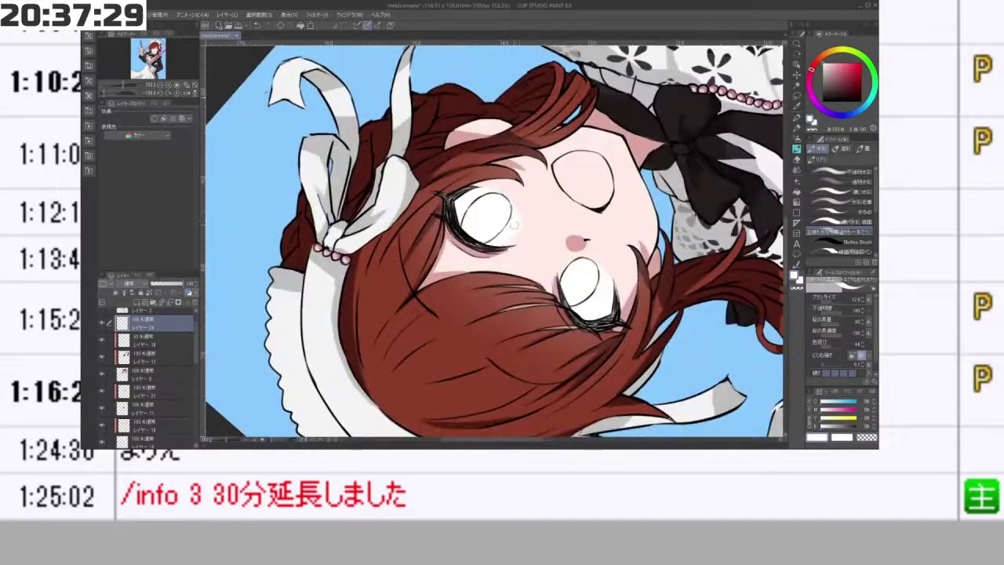
{"action": "key", "text": "minus"}
{"action": "key", "text": "minus"}
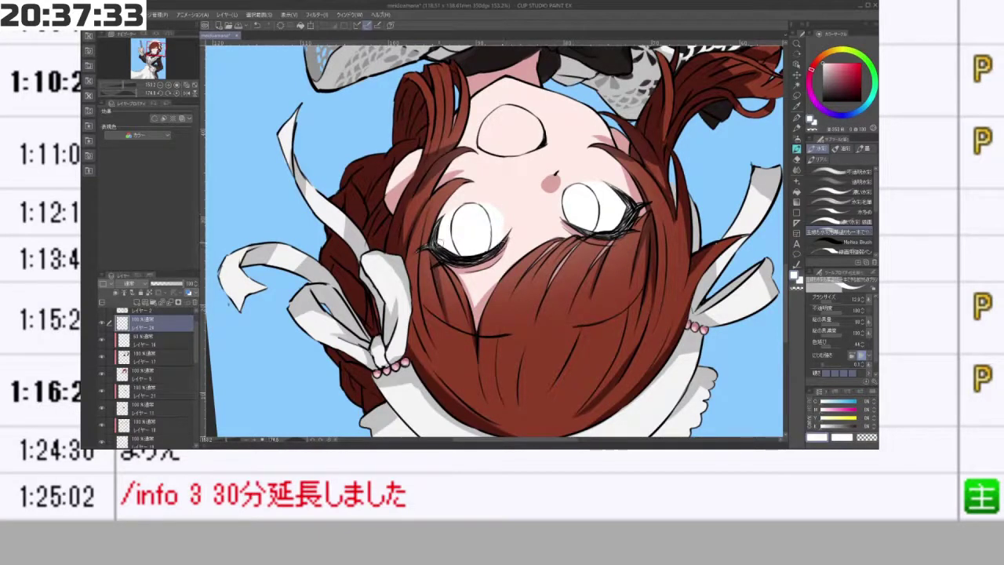
{"action": "left_click_drag", "start_coordinate": [463, 281], "coordinate": [534, 369]}
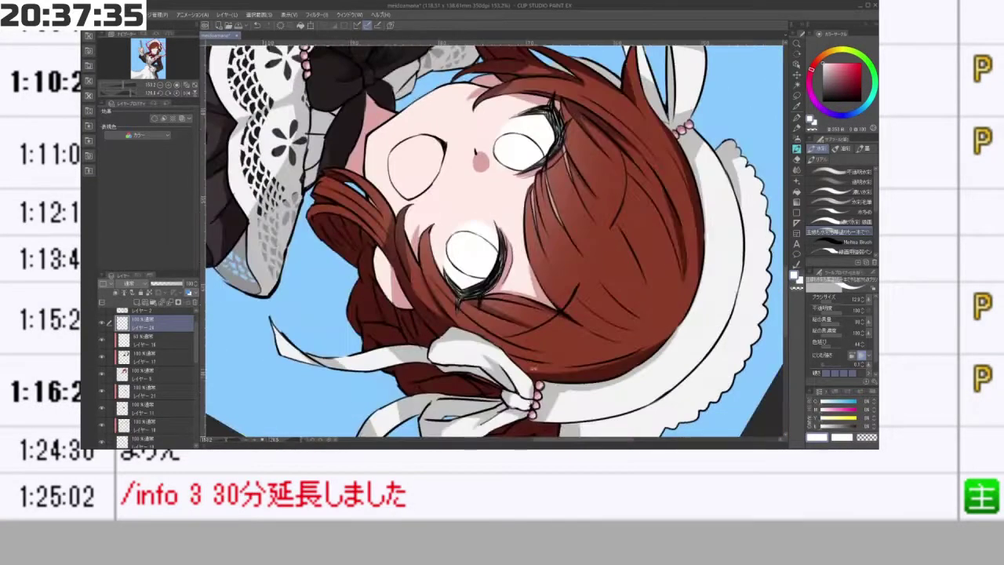
- Touch up the white beneath the upper lashes and under the iris of the bow-side eye with a smaller brush
{"action": "key", "text": "minus"}
{"action": "key", "text": "minus"}
{"action": "key", "text": "minus"}
{"action": "key", "text": "minus"}
{"action": "key", "text": "minus"}
{"action": "key", "text": "minus"}
{"action": "key", "text": "minus"}
{"action": "key", "text": "minus"}
{"action": "key", "text": "minus"}
{"action": "key", "text": "minus"}
{"action": "key", "text": "minus"}
{"action": "key", "text": "minus"}
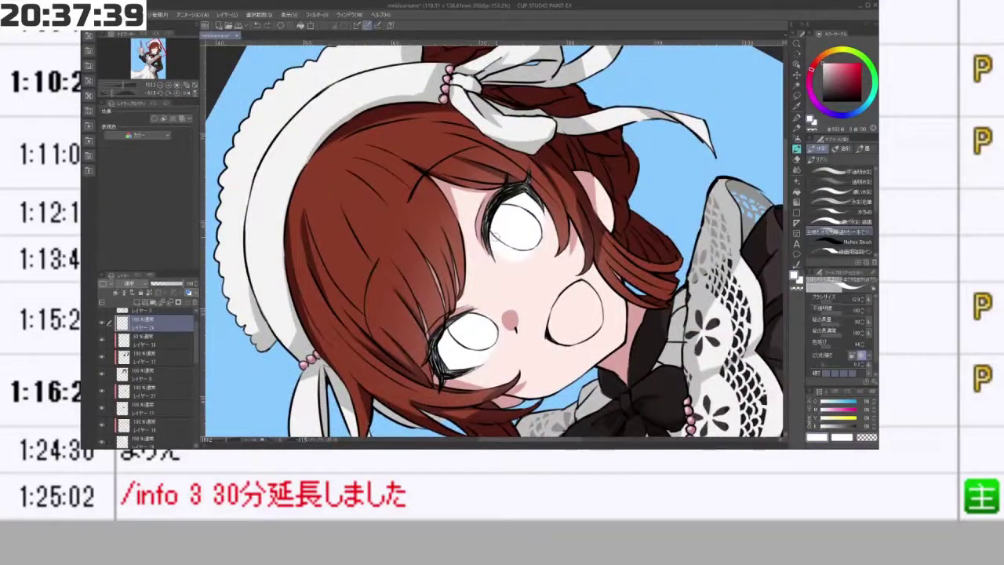
{"action": "left_click_drag", "start_coordinate": [495, 200], "coordinate": [497, 264]}
{"action": "scroll", "coordinate": [498, 264], "scroll_direction": "up", "scroll_amount": 2}
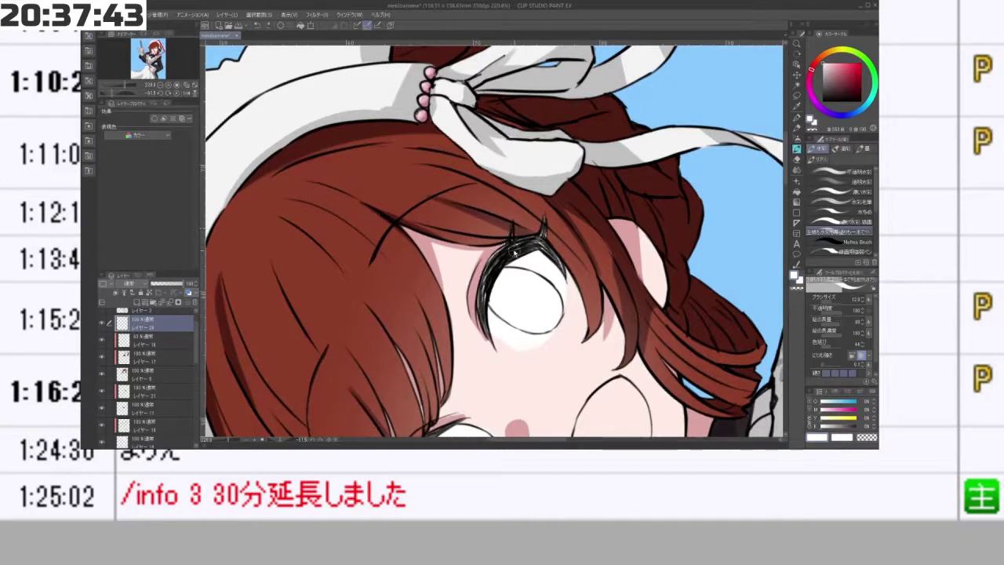
{"action": "left_click_drag", "start_coordinate": [514, 252], "coordinate": [511, 249]}
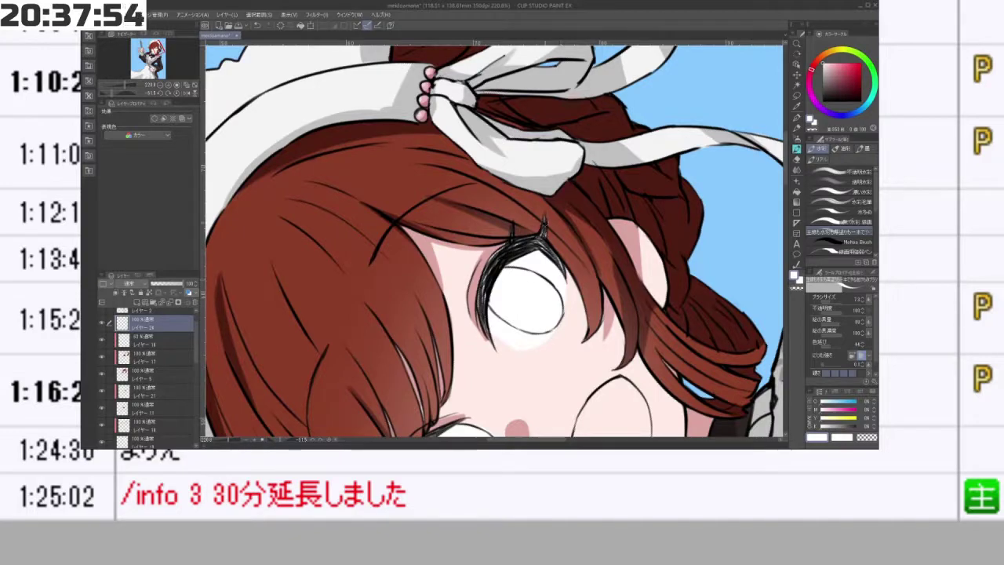
{"action": "left_click_drag", "start_coordinate": [520, 252], "coordinate": [506, 263]}
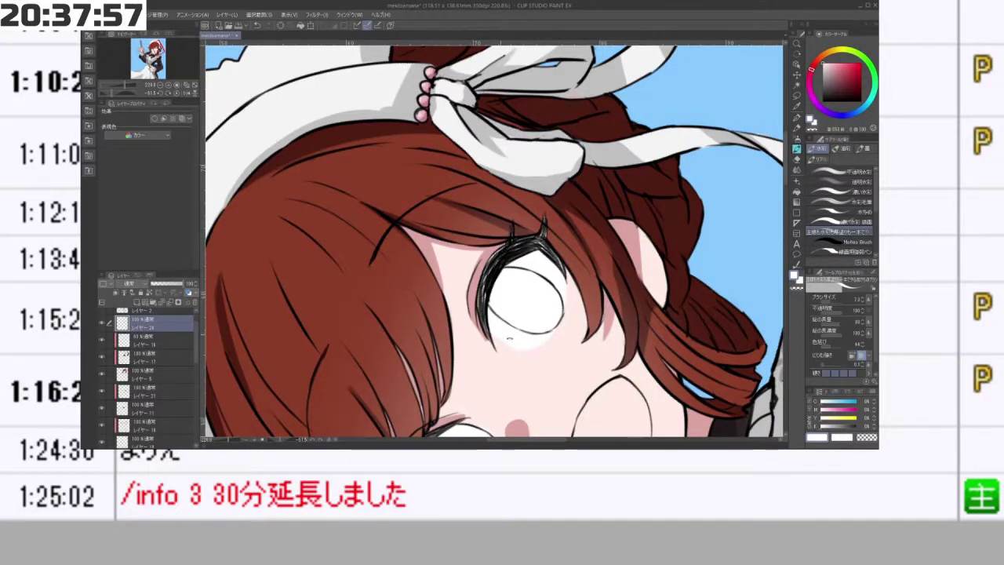
{"action": "left_click_drag", "start_coordinate": [510, 339], "coordinate": [412, 186]}
- Check the white-filled eyes from different angles and against the whole illustration
{"action": "scroll", "coordinate": [580, 262], "scroll_direction": "down", "scroll_amount": 3}
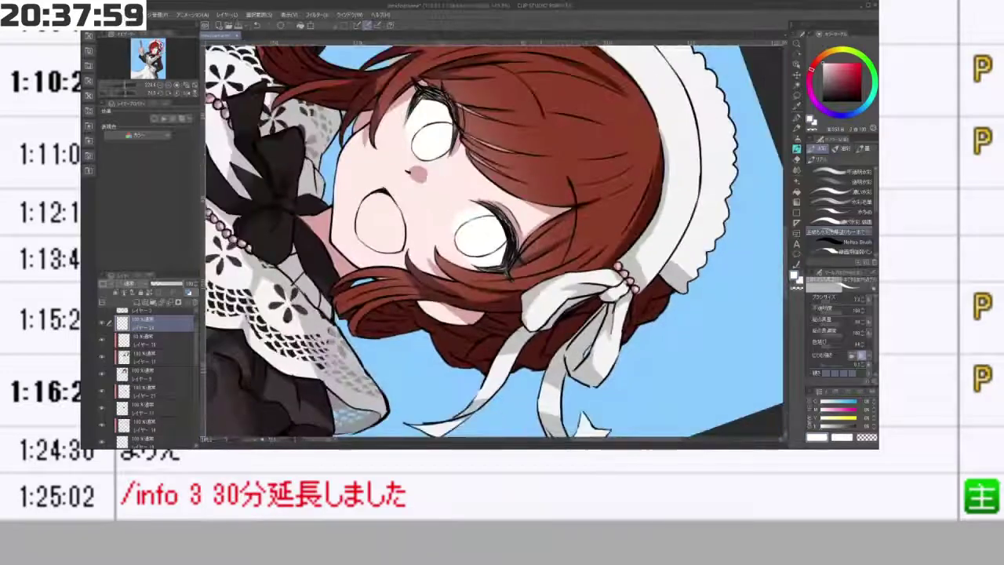
{"action": "left_click_drag", "start_coordinate": [525, 337], "coordinate": [586, 227]}
{"action": "scroll", "coordinate": [546, 302], "scroll_direction": "down", "scroll_amount": 5}
{"action": "left_click_drag", "start_coordinate": [546, 306], "coordinate": [537, 214]}
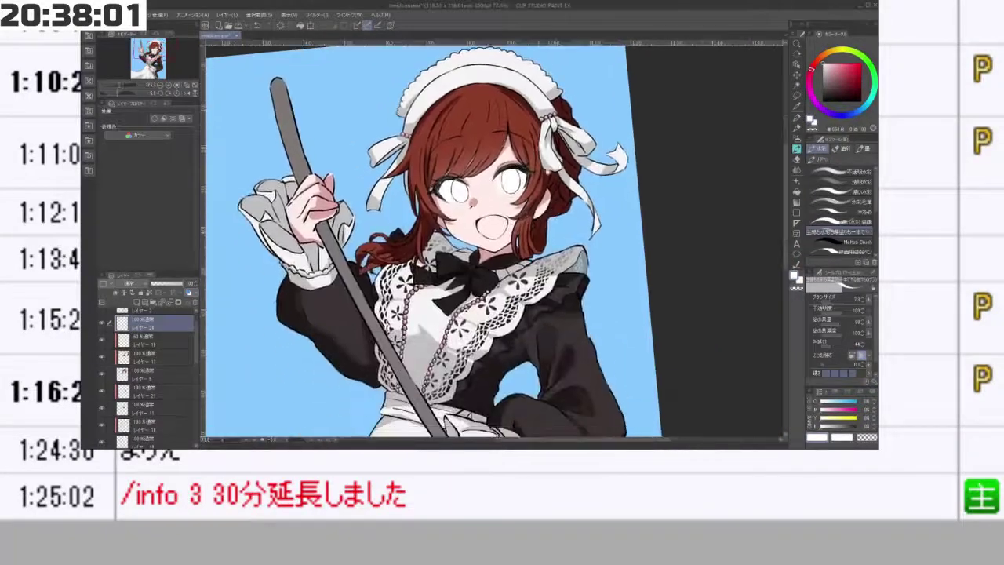
{"action": "key", "text": "minus"}
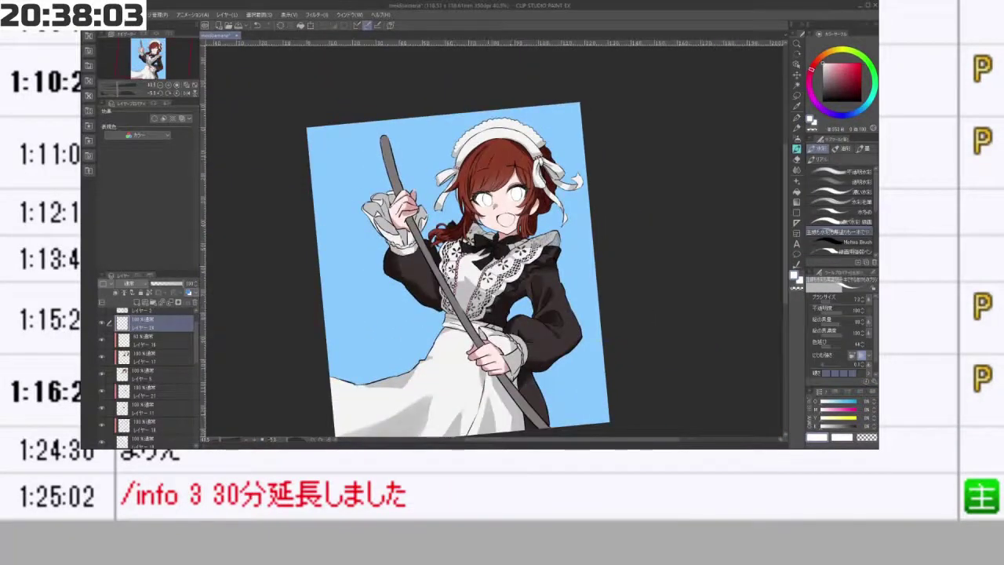
{"action": "mouse_move", "coordinate": [608, 233]}
{"action": "left_mouse_down"}
{"action": "mouse_move", "coordinate": [594, 182]}
{"action": "mouse_move", "coordinate": [535, 135]}
{"action": "mouse_move", "coordinate": [594, 173]}
{"action": "mouse_move", "coordinate": [609, 220]}
{"action": "left_mouse_up"}
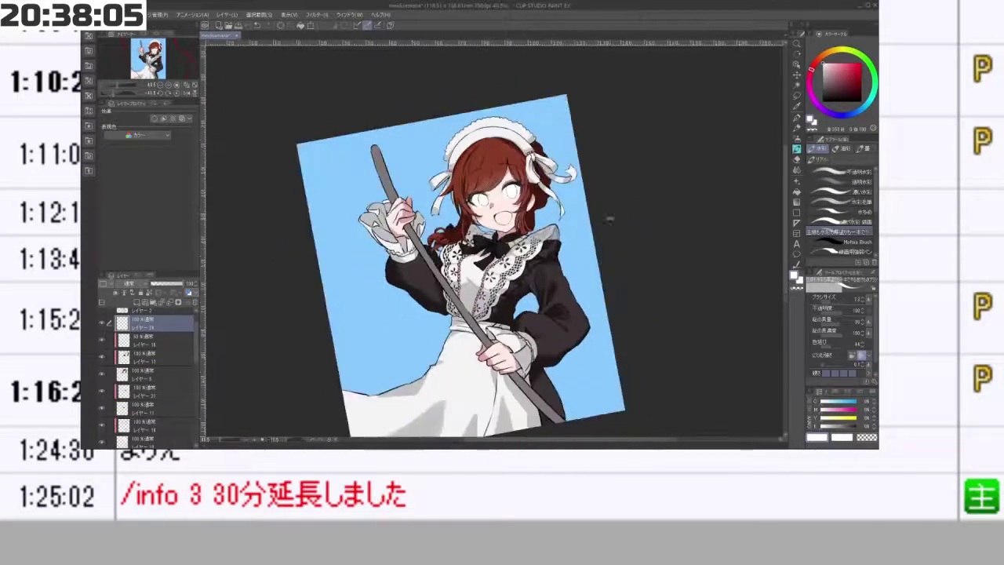
{"action": "scroll", "coordinate": [544, 213], "scroll_direction": "down", "scroll_amount": 2}
{"action": "scroll", "coordinate": [524, 190], "scroll_direction": "up", "scroll_amount": 7}
{"action": "left_click_drag", "start_coordinate": [541, 190], "coordinate": [560, 206]}
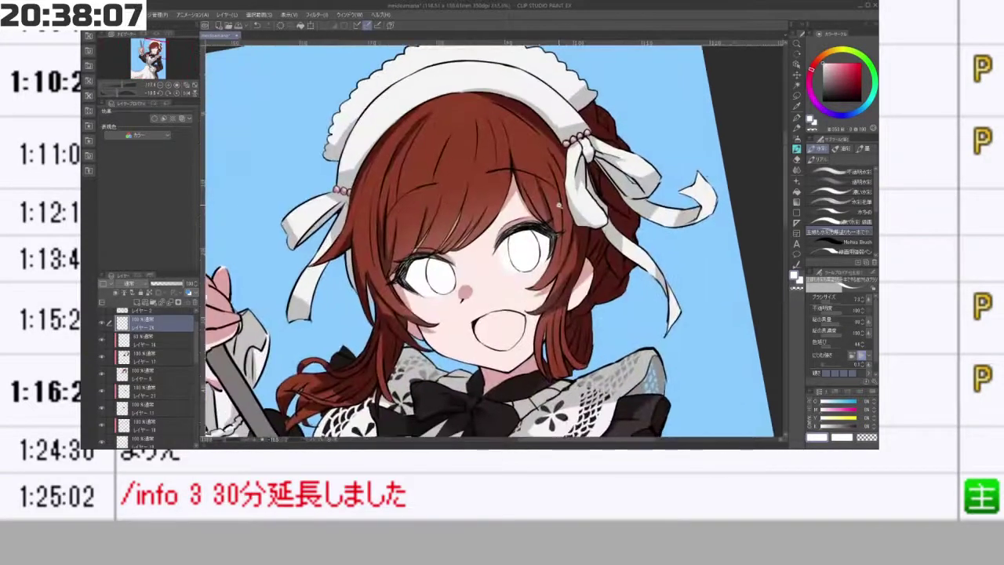
{"action": "left_click_drag", "start_coordinate": [491, 375], "coordinate": [761, 193]}
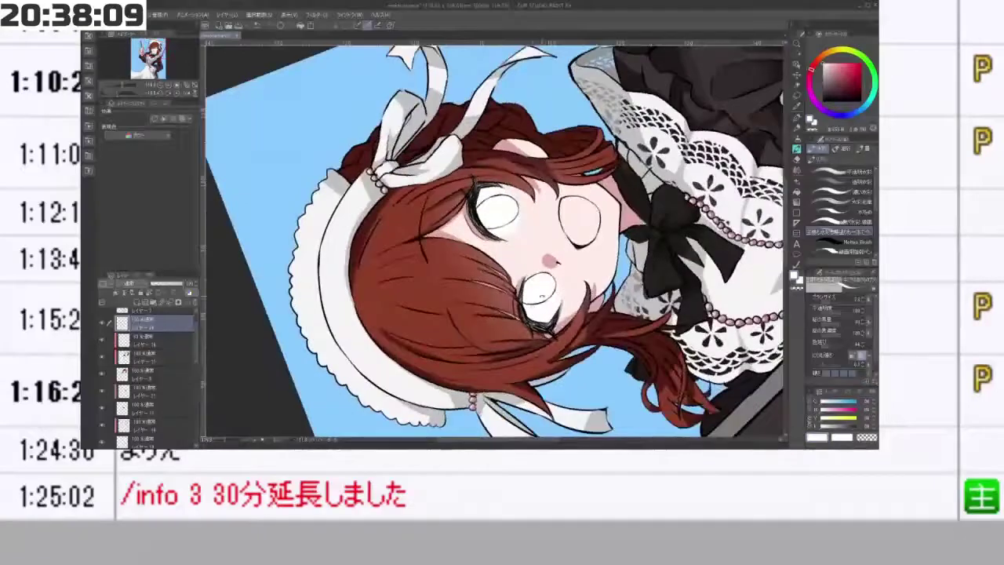
- On a new layer, fill the iris of the eye farther from the large hair bow with light orange
{"action": "left_click", "coordinate": [137, 304]}
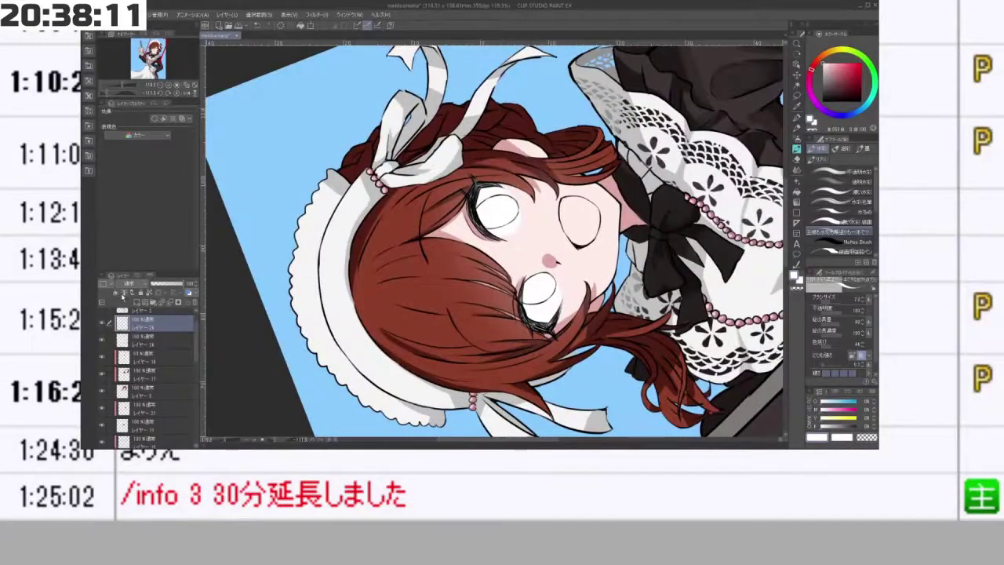
{"action": "left_click_drag", "start_coordinate": [567, 310], "coordinate": [565, 283]}
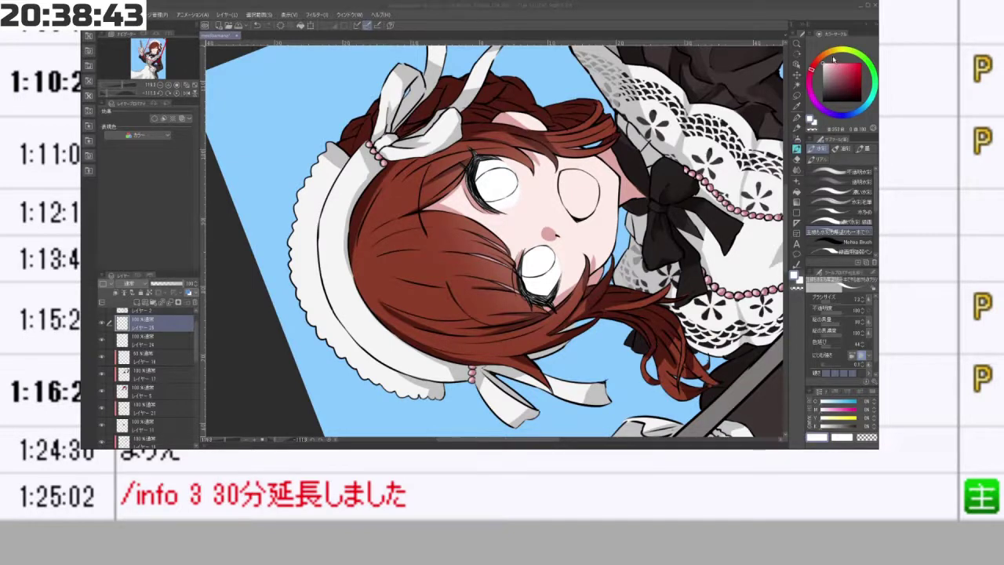
{"action": "left_click", "coordinate": [826, 55]}
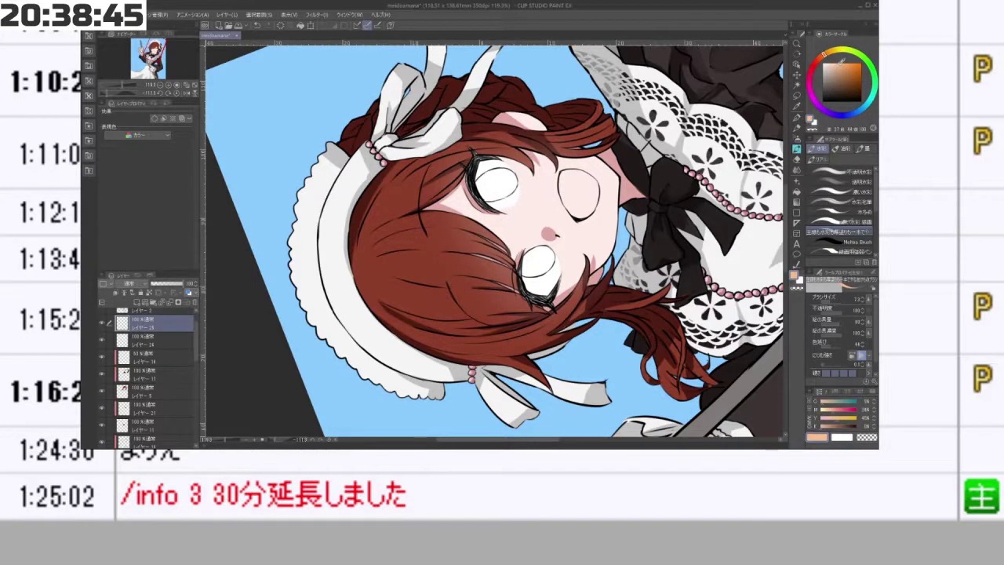
{"action": "left_click_drag", "start_coordinate": [826, 55], "coordinate": [842, 64]}
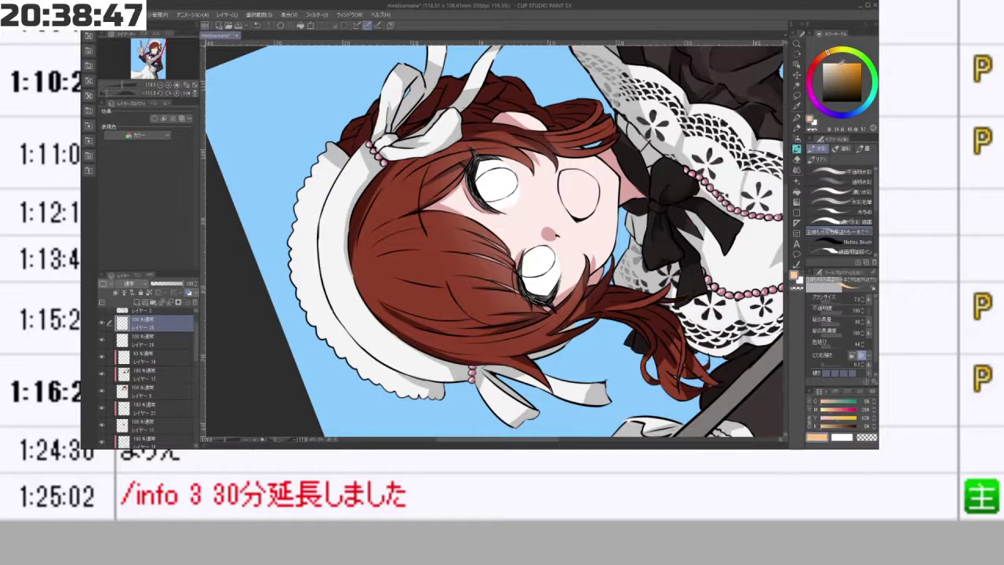
{"action": "left_click_drag", "start_coordinate": [539, 263], "coordinate": [537, 221]}
{"action": "key", "text": "ctrl+z"}
{"action": "scroll", "coordinate": [537, 220], "scroll_direction": "up", "scroll_amount": 2}
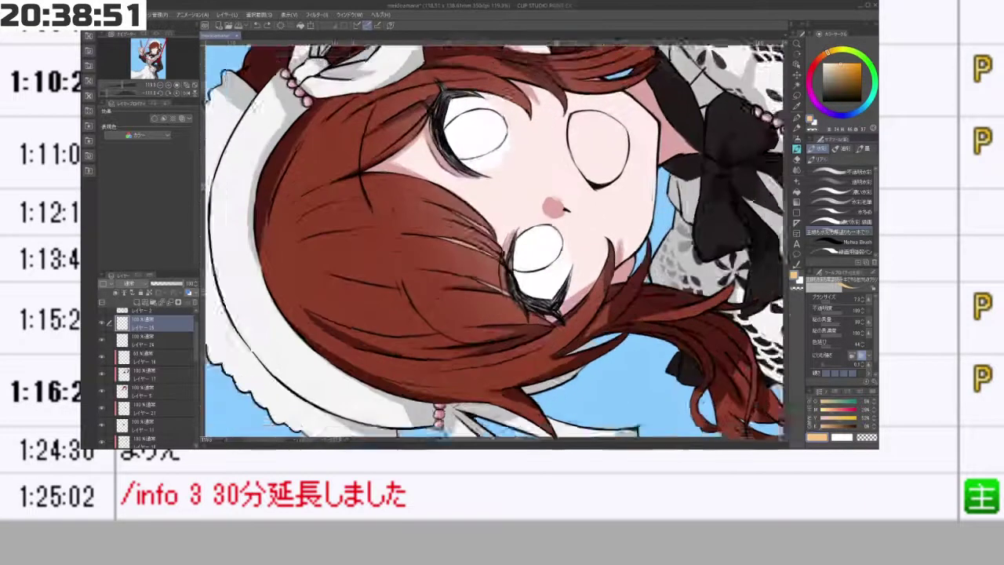
{"action": "mouse_move", "coordinate": [521, 267]}
{"action": "left_mouse_down"}
{"action": "mouse_move", "coordinate": [527, 233]}
{"action": "mouse_move", "coordinate": [559, 245]}
{"action": "mouse_move", "coordinate": [480, 186]}
{"action": "mouse_move", "coordinate": [455, 273]}
{"action": "mouse_move", "coordinate": [465, 284]}
{"action": "mouse_move", "coordinate": [462, 272]}
{"action": "mouse_move", "coordinate": [463, 281]}
{"action": "mouse_move", "coordinate": [477, 278]}
{"action": "left_mouse_up"}
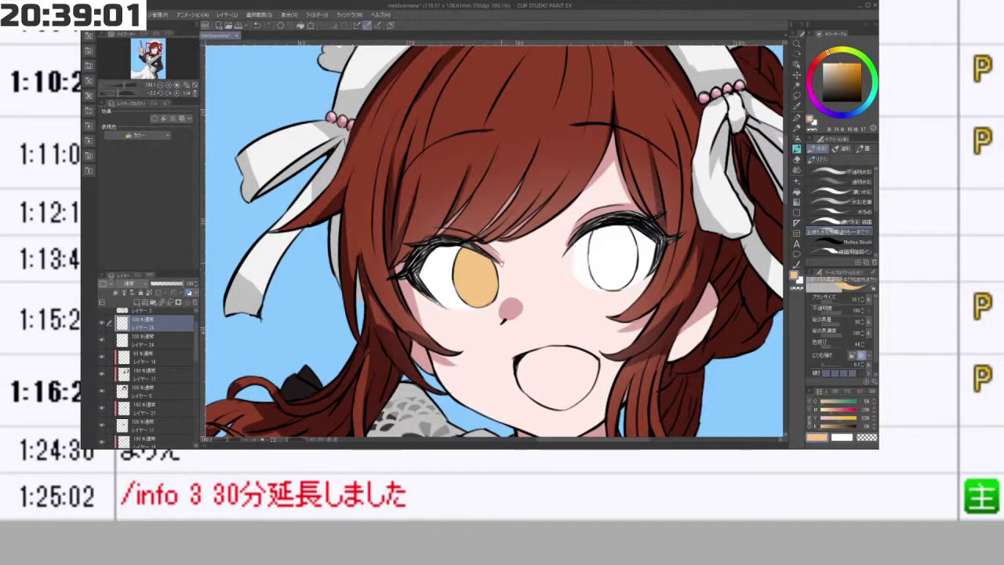
- Fill the iris of the bow-side eye with the same light orange
{"action": "mouse_move", "coordinate": [618, 258]}
{"action": "left_mouse_down"}
{"action": "mouse_move", "coordinate": [551, 259]}
{"action": "mouse_move", "coordinate": [509, 209]}
{"action": "left_mouse_up"}
{"action": "scroll", "coordinate": [562, 223], "scroll_direction": "up", "scroll_amount": 3}
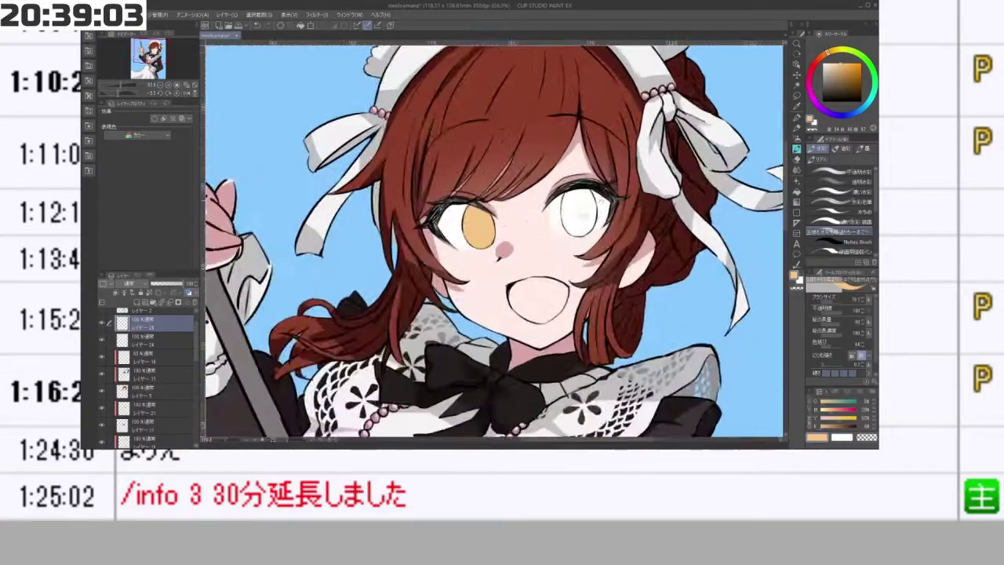
{"action": "scroll", "coordinate": [561, 223], "scroll_direction": "up", "scroll_amount": 2}
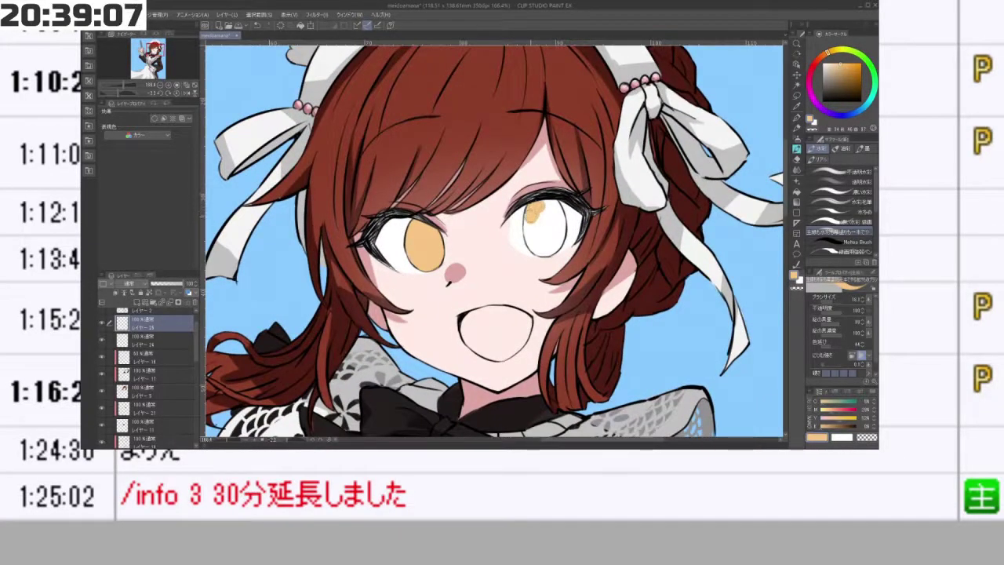
{"action": "mouse_move", "coordinate": [533, 216]}
{"action": "left_mouse_down"}
{"action": "mouse_move", "coordinate": [526, 231]}
{"action": "mouse_move", "coordinate": [548, 249]}
{"action": "mouse_move", "coordinate": [560, 223]}
{"action": "mouse_move", "coordinate": [551, 205]}
{"action": "mouse_move", "coordinate": [541, 239]}
{"action": "left_mouse_up"}
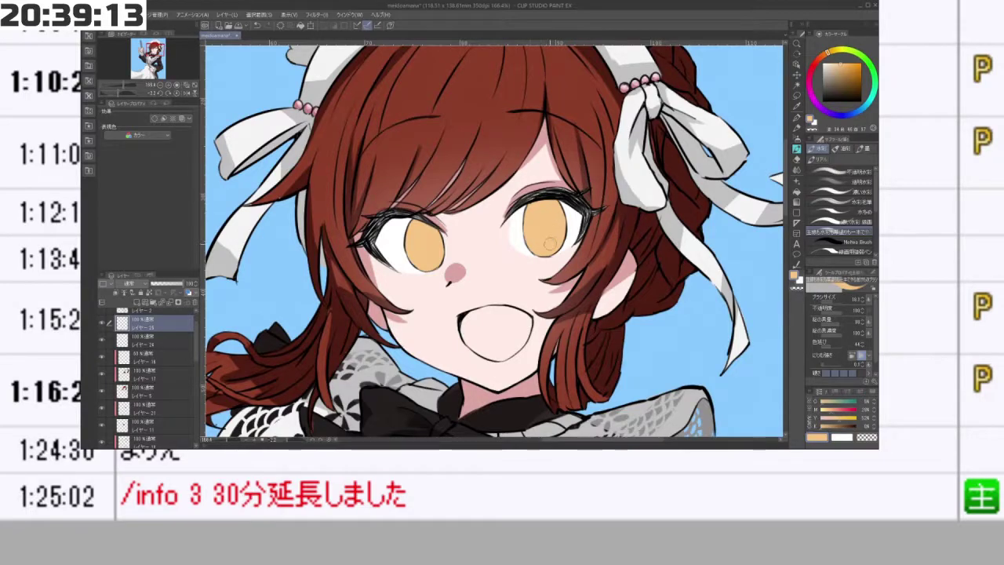
- Add a new layer above the iris colour and clip it to the layer below
{"action": "left_click_drag", "start_coordinate": [502, 157], "coordinate": [409, 283]}
{"action": "scroll", "coordinate": [578, 197], "scroll_direction": "down", "scroll_amount": 4}
{"action": "left_click_drag", "start_coordinate": [470, 241], "coordinate": [506, 246]}
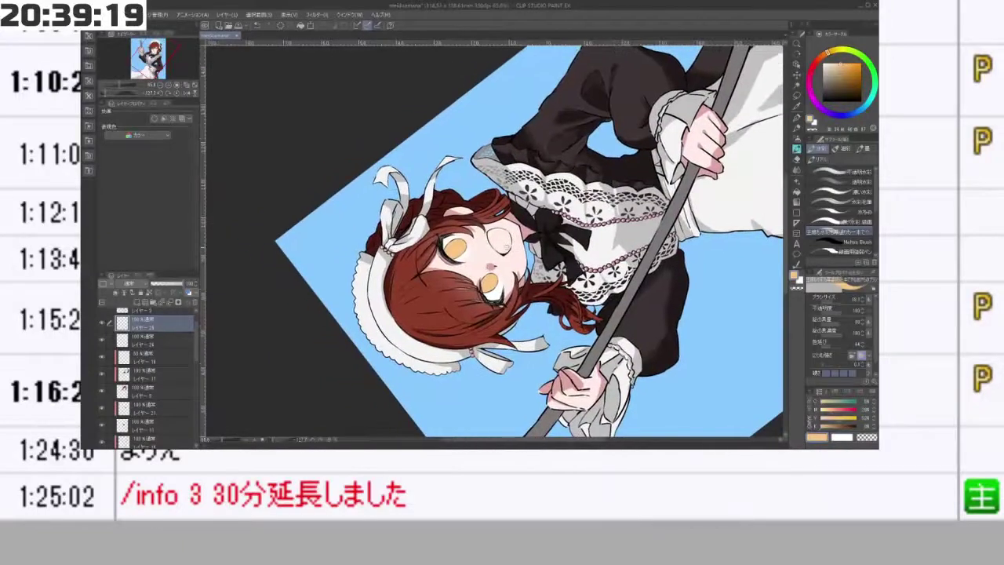
{"action": "scroll", "coordinate": [488, 271], "scroll_direction": "up", "scroll_amount": 3}
{"action": "scroll", "coordinate": [486, 272], "scroll_direction": "down", "scroll_amount": 2}
{"action": "scroll", "coordinate": [486, 272], "scroll_direction": "up", "scroll_amount": 2}
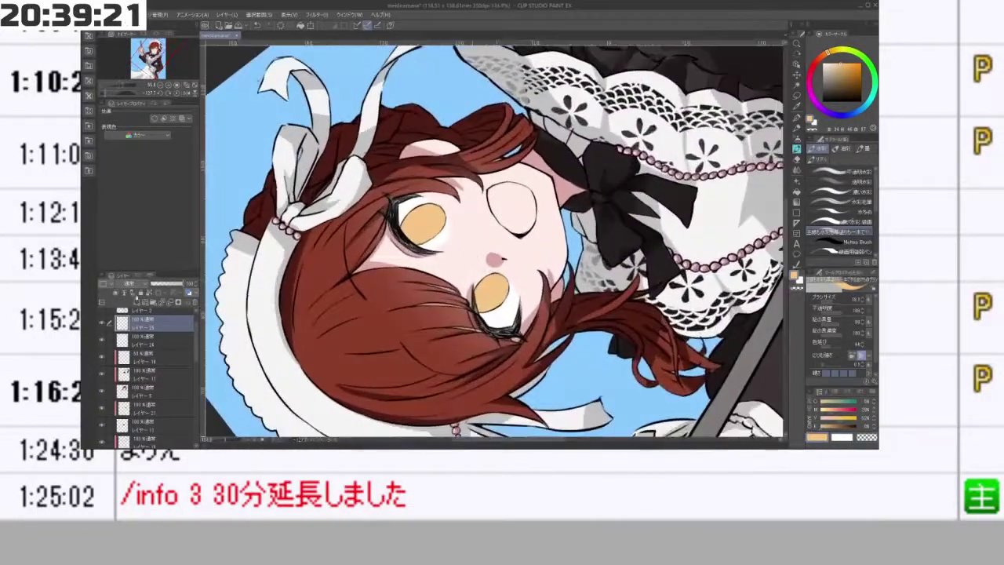
{"action": "left_click", "coordinate": [137, 302]}
{"action": "left_click", "coordinate": [116, 293]}
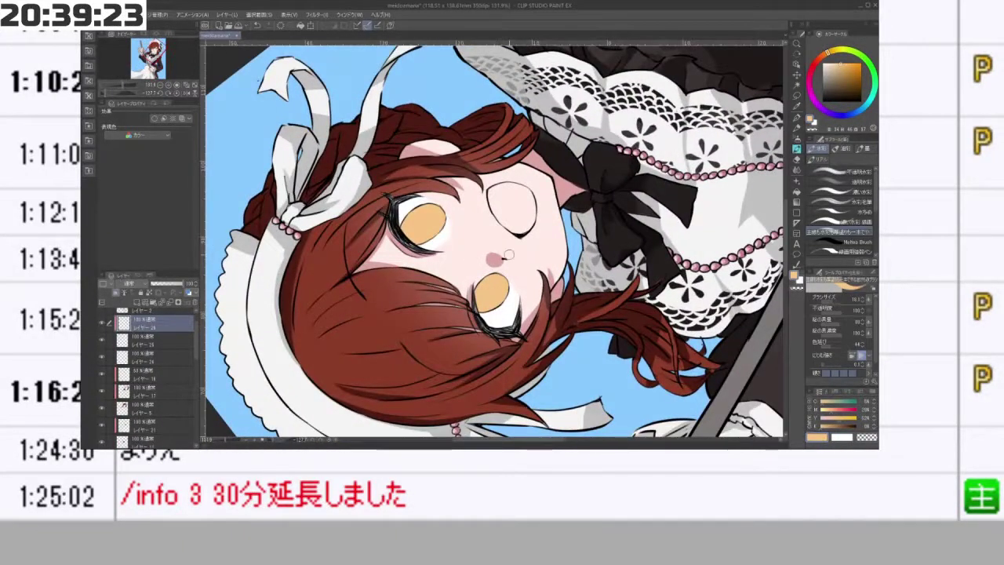
{"action": "left_click", "coordinate": [848, 72]}
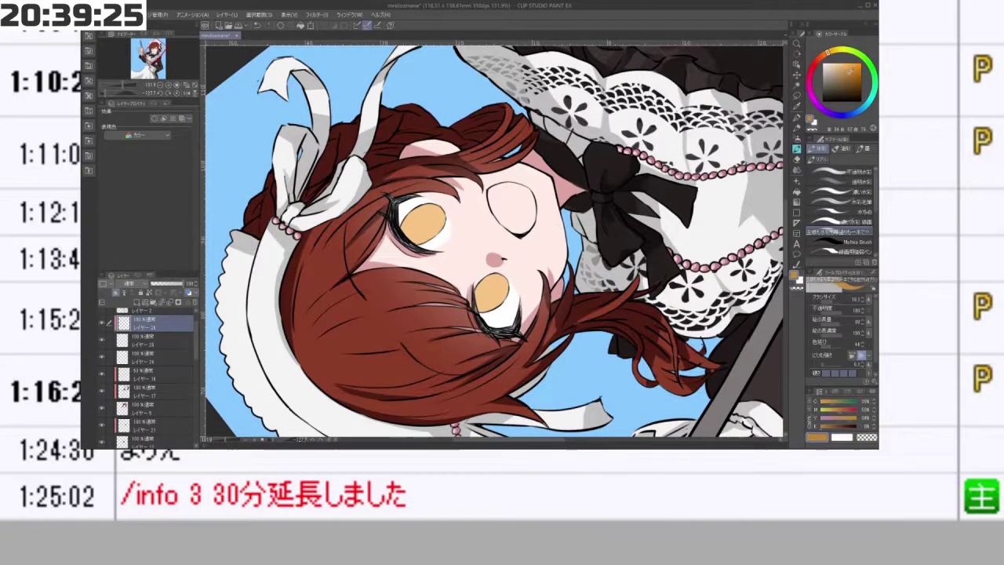
{"action": "left_click", "coordinate": [849, 74]}
{"action": "mouse_move", "coordinate": [490, 274]}
{"action": "left_mouse_down"}
{"action": "mouse_move", "coordinate": [497, 302]}
{"action": "mouse_move", "coordinate": [508, 287]}
{"action": "left_mouse_up"}
{"action": "key", "text": "ctrl+z"}
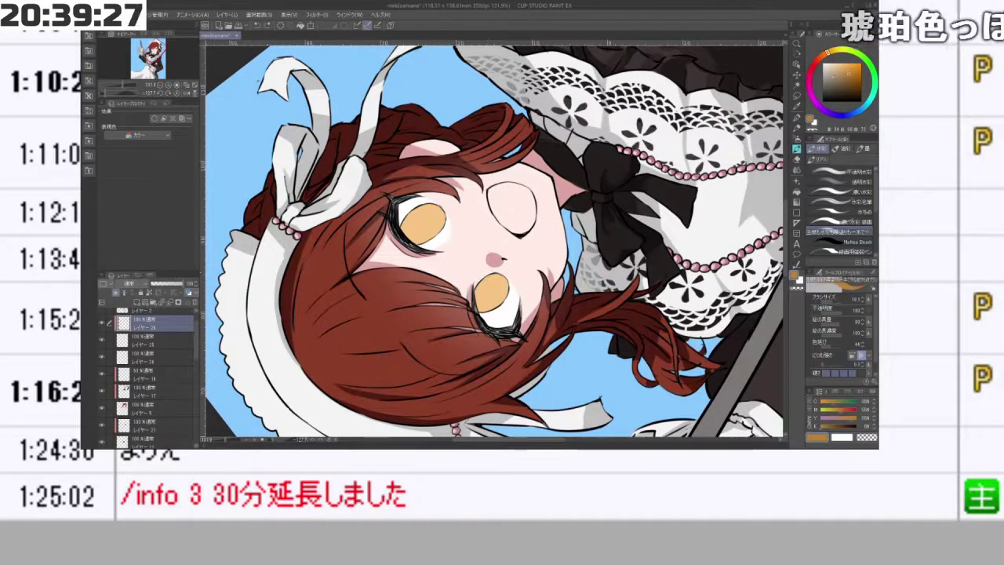
- Shade the upper part of both irises with dark yellowish brown, leaving a rounded light orange area at the base
{"action": "left_click", "coordinate": [848, 82]}
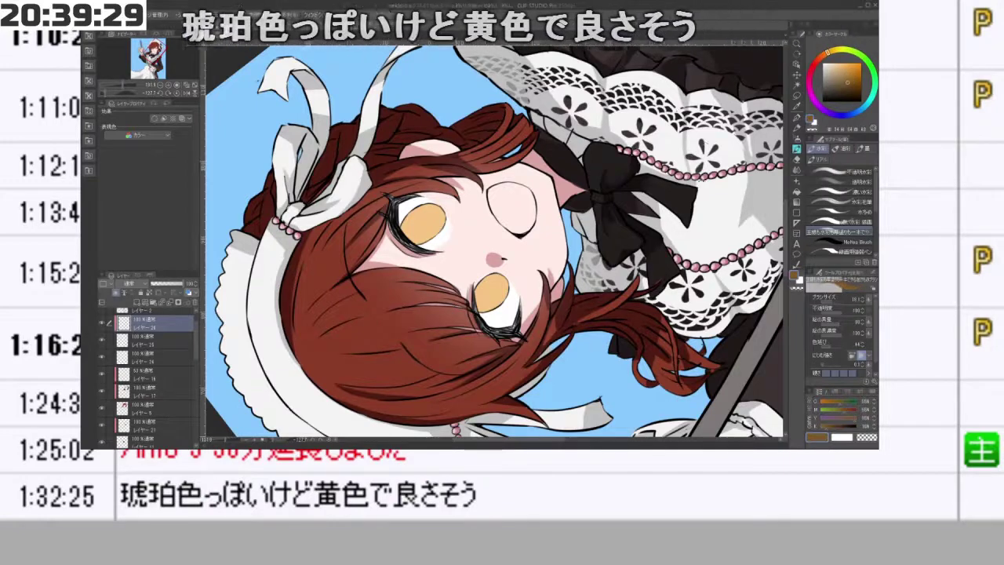
{"action": "mouse_move", "coordinate": [698, 179]}
{"action": "left_mouse_down"}
{"action": "mouse_move", "coordinate": [632, 368]}
{"action": "mouse_move", "coordinate": [477, 392]}
{"action": "left_mouse_up"}
{"action": "mouse_move", "coordinate": [439, 226]}
{"action": "left_mouse_down"}
{"action": "mouse_move", "coordinate": [469, 225]}
{"action": "mouse_move", "coordinate": [441, 209]}
{"action": "mouse_move", "coordinate": [470, 210]}
{"action": "left_mouse_up"}
{"action": "key", "text": "ctrl+z"}
{"action": "key", "text": "ctrl+z"}
{"action": "key", "text": "ctrl+z"}
{"action": "mouse_move", "coordinate": [552, 188]}
{"action": "left_mouse_down"}
{"action": "mouse_move", "coordinate": [472, 168]}
{"action": "mouse_move", "coordinate": [480, 191]}
{"action": "mouse_move", "coordinate": [462, 189]}
{"action": "mouse_move", "coordinate": [448, 174]}
{"action": "mouse_move", "coordinate": [472, 159]}
{"action": "mouse_move", "coordinate": [412, 250]}
{"action": "mouse_move", "coordinate": [480, 322]}
{"action": "mouse_move", "coordinate": [553, 296]}
{"action": "left_mouse_up"}
{"action": "key", "text": "ctrl+z"}
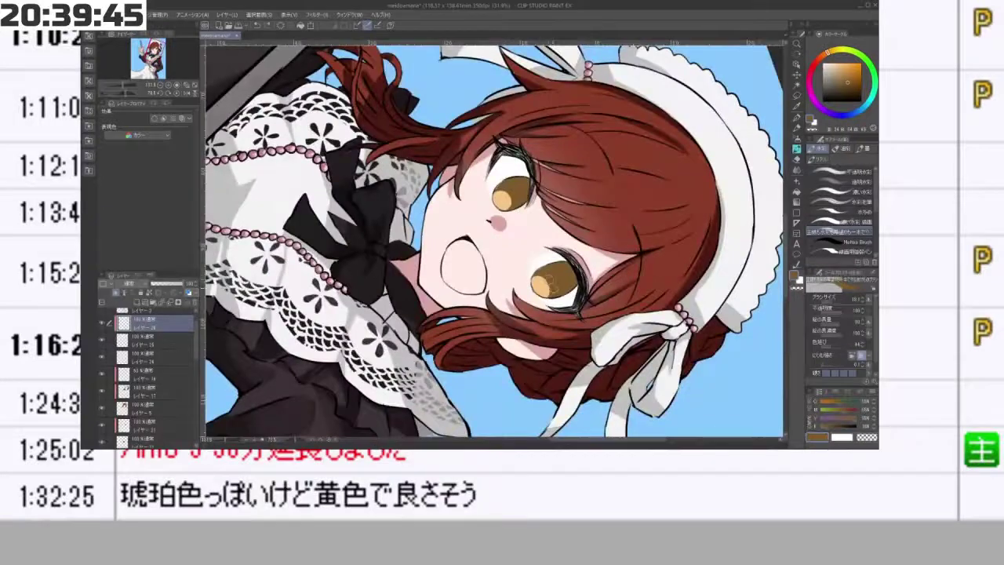
- Touch up the iris edges on the base iris layer with the sampled light orange and a smaller brush
{"action": "left_click_drag", "start_coordinate": [563, 342], "coordinate": [606, 280]}
{"action": "left_click", "coordinate": [149, 341]}
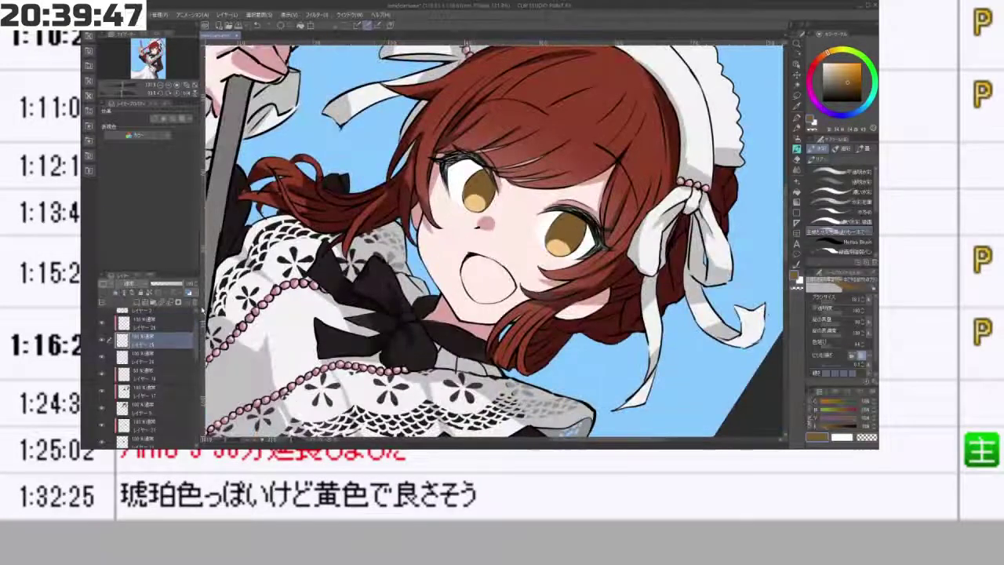
{"action": "left_click", "coordinate": [558, 246], "text": "alt"}
{"action": "scroll", "coordinate": [463, 192], "scroll_direction": "up", "scroll_amount": 5}
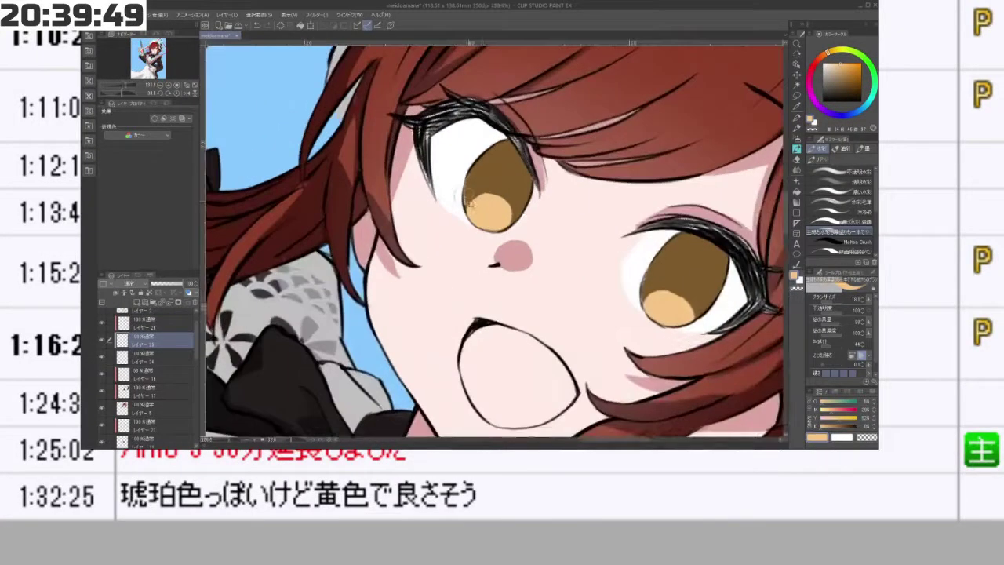
{"action": "key", "text": "bracketleft"}
{"action": "key", "text": "-"}
{"action": "key", "text": "-"}
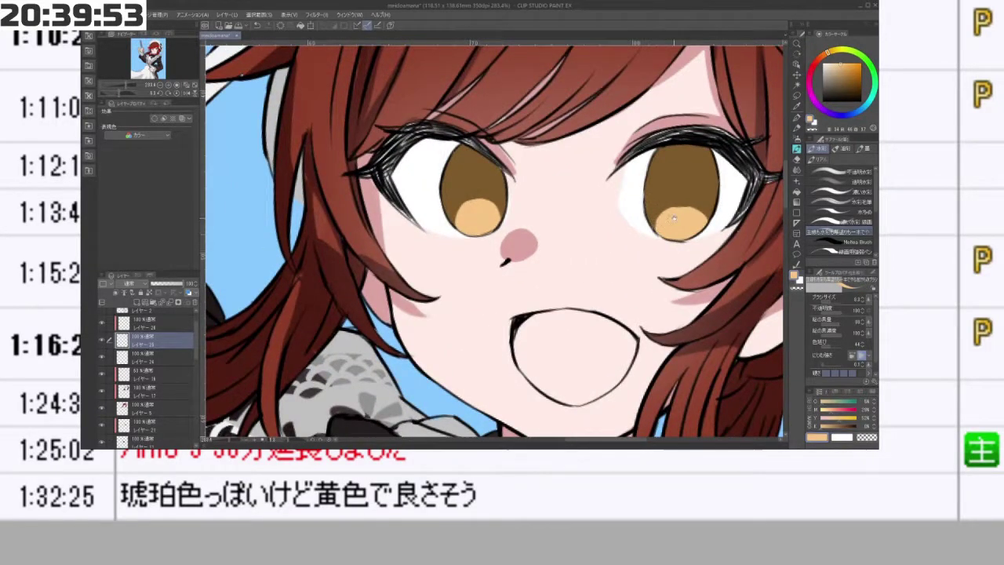
{"action": "scroll", "coordinate": [674, 219], "scroll_direction": "down", "scroll_amount": 6}
{"action": "left_click_drag", "start_coordinate": [674, 219], "coordinate": [468, 180]}
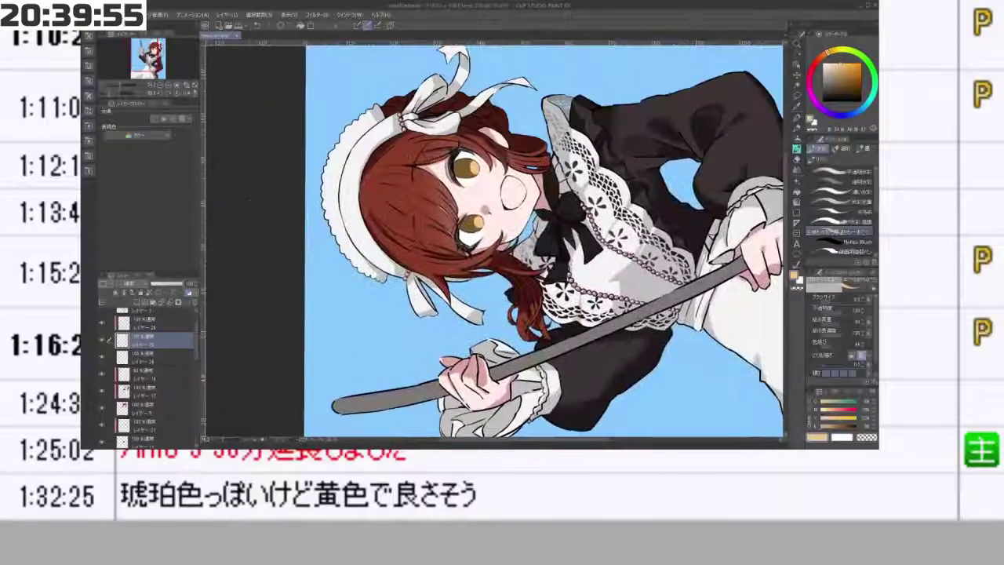
{"action": "left_click_drag", "start_coordinate": [667, 315], "coordinate": [311, 266]}
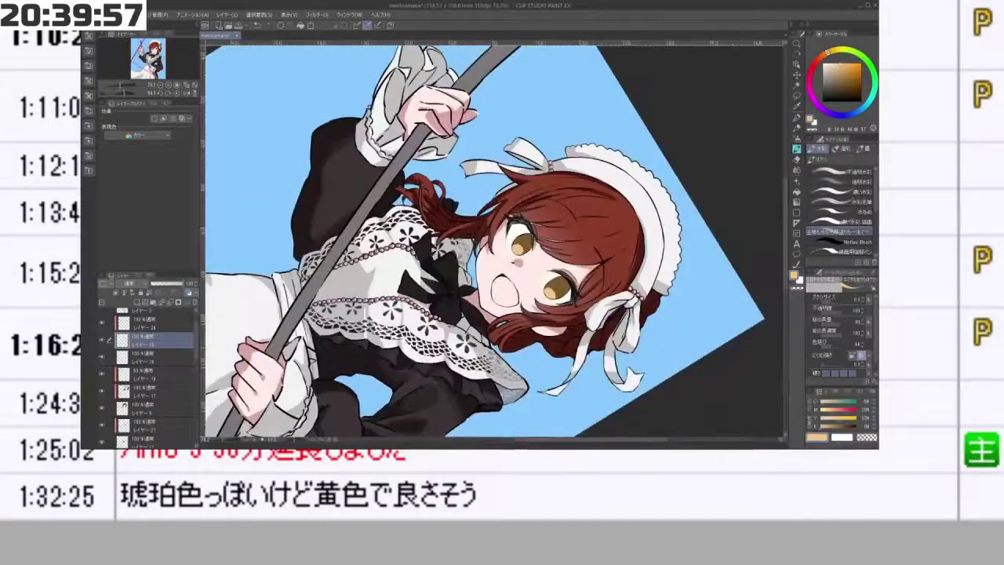
- Refine the border between the brown shading and the light orange area of the irises on the clipped layer
{"action": "left_click", "coordinate": [173, 323]}
{"action": "key", "text": "-"}
{"action": "scroll", "coordinate": [502, 259], "scroll_direction": "up", "scroll_amount": 5}
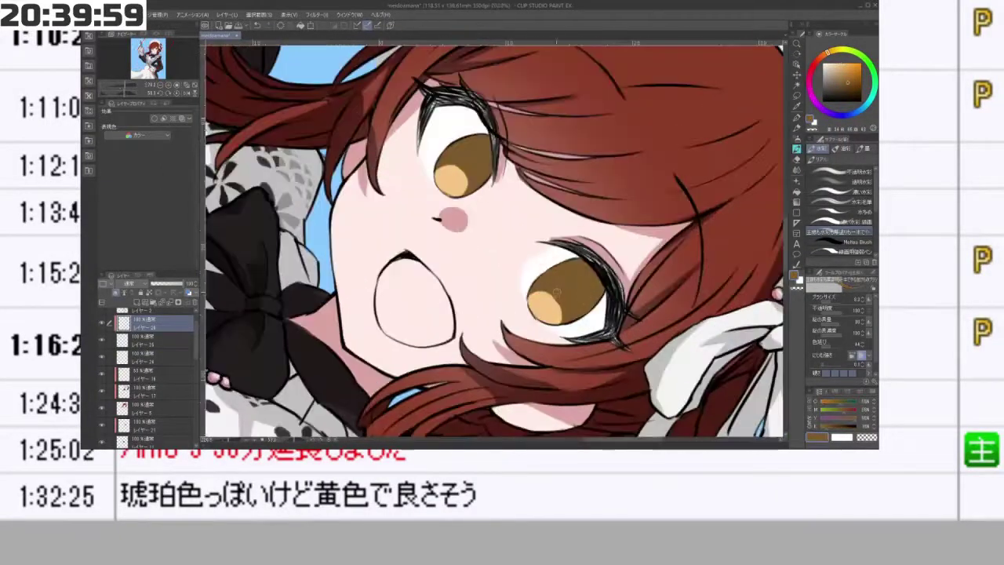
{"action": "mouse_move", "coordinate": [551, 297]}
{"action": "left_mouse_down"}
{"action": "mouse_move", "coordinate": [544, 307]}
{"action": "mouse_move", "coordinate": [547, 299]}
{"action": "left_mouse_up"}
{"action": "scroll", "coordinate": [550, 310], "scroll_direction": "down", "scroll_amount": 4}
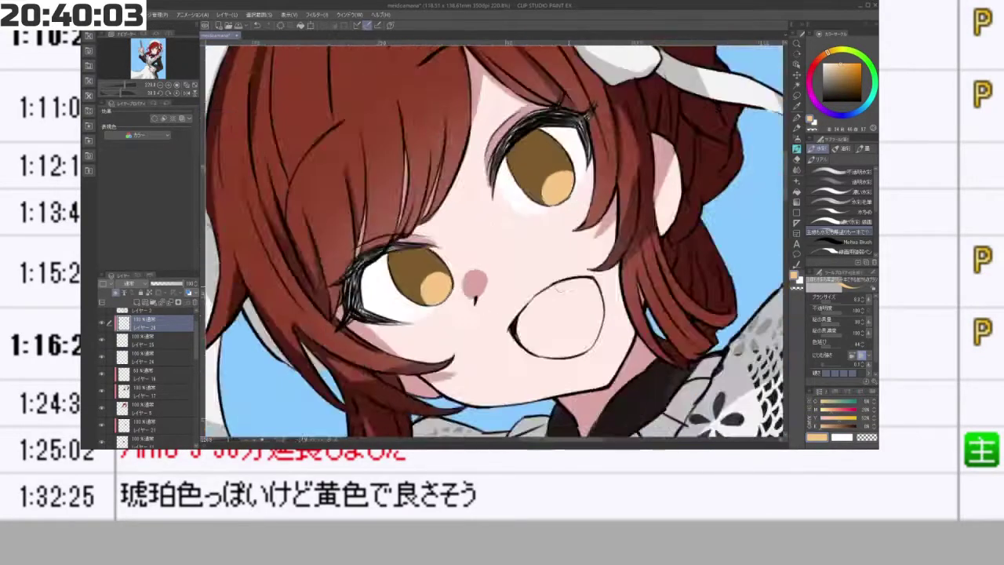
{"action": "scroll", "coordinate": [549, 310], "scroll_direction": "down", "scroll_amount": 5}
{"action": "key", "text": "-"}
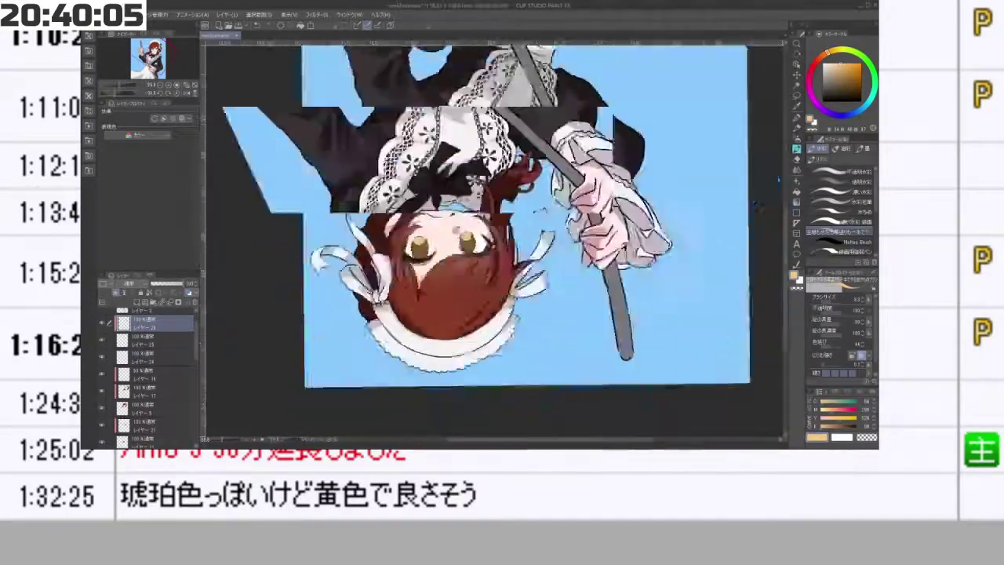
{"action": "key", "text": "-"}
{"action": "scroll", "coordinate": [565, 243], "scroll_direction": "up", "scroll_amount": 5}
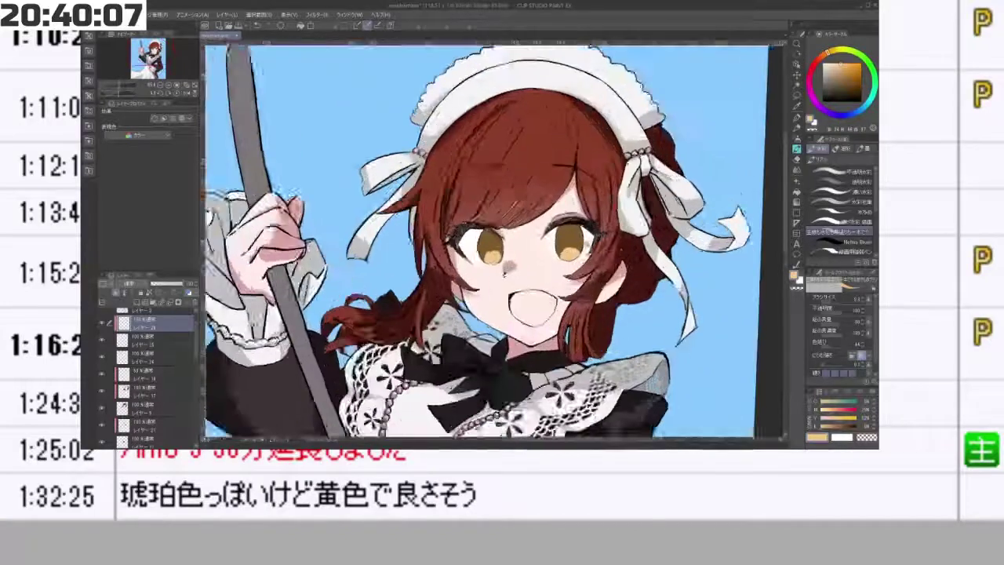
- Resample the iris brown, touch up the bow-side iris shading and check the eyes from different angles
{"action": "left_click", "coordinate": [566, 242], "text": "alt"}
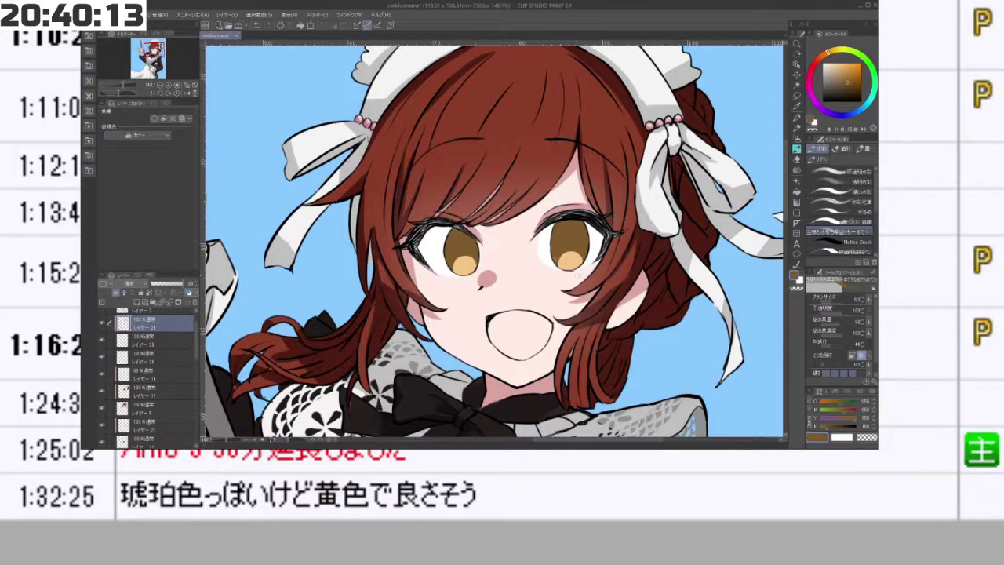
{"action": "left_click_drag", "start_coordinate": [567, 267], "coordinate": [497, 165]}
{"action": "scroll", "coordinate": [576, 241], "scroll_direction": "down", "scroll_amount": 2}
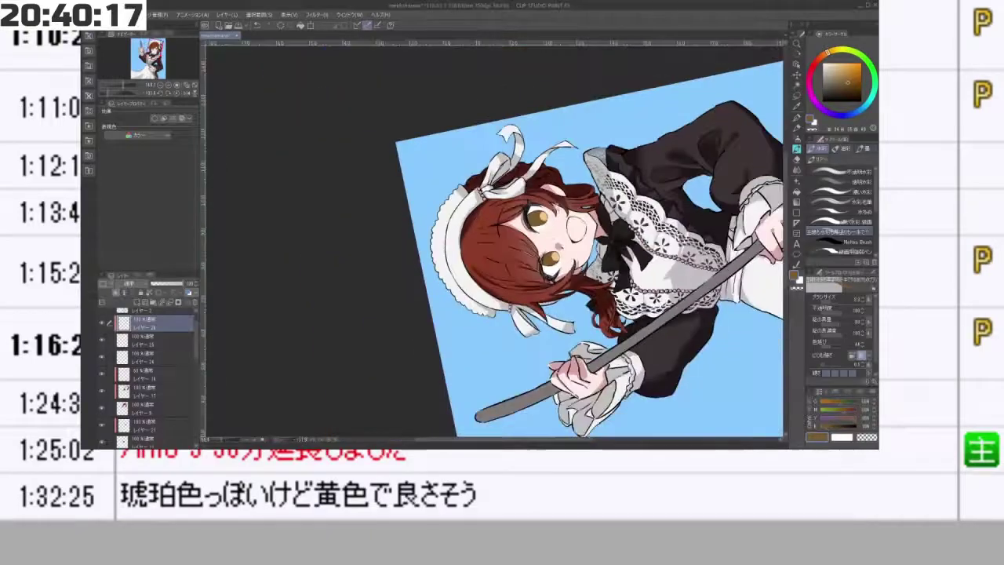
{"action": "left_click_drag", "start_coordinate": [576, 223], "coordinate": [320, 339]}
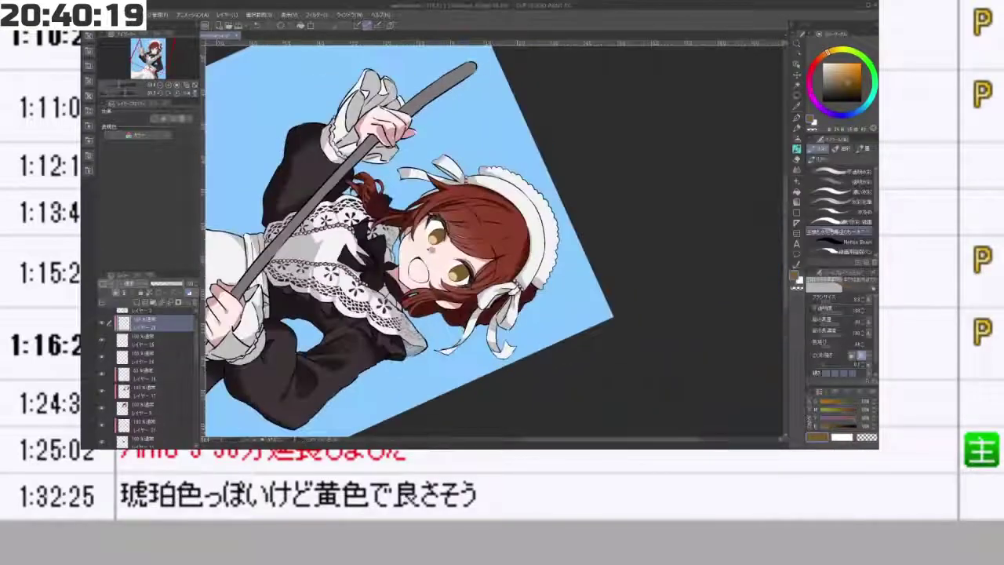
{"action": "scroll", "coordinate": [511, 288], "scroll_direction": "up", "scroll_amount": 2}
{"action": "left_click_drag", "start_coordinate": [549, 136], "coordinate": [280, 257]}
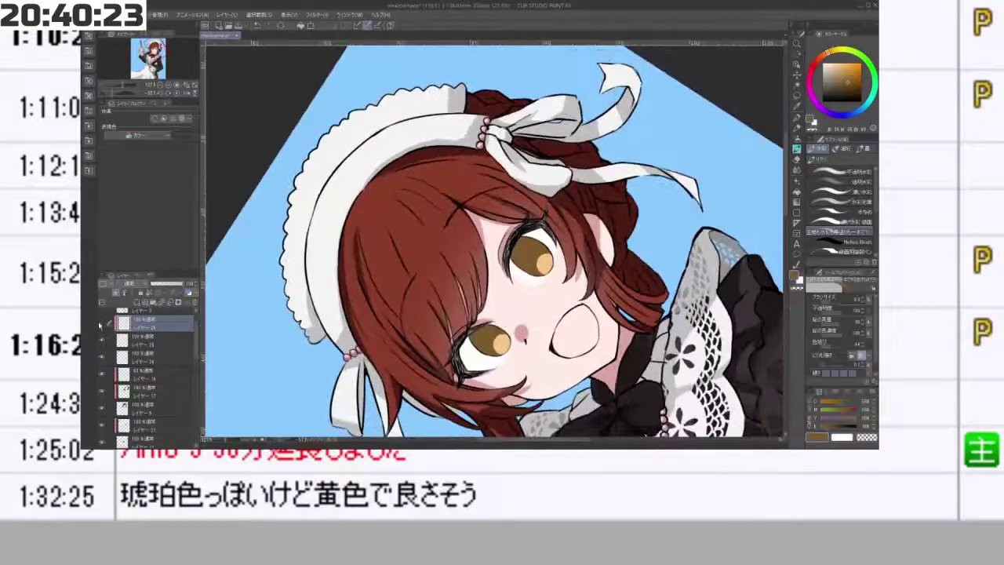
- On another new clipped layer, paint very dark brown oval pupils in the centre of both irises
{"action": "left_click", "coordinate": [137, 303]}
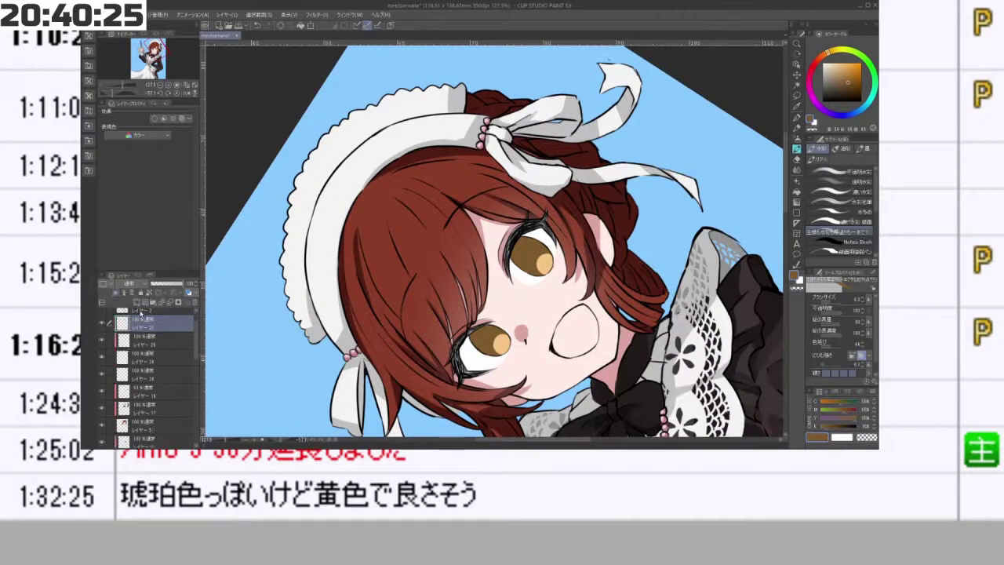
{"action": "scroll", "coordinate": [526, 313], "scroll_direction": "up", "scroll_amount": 3}
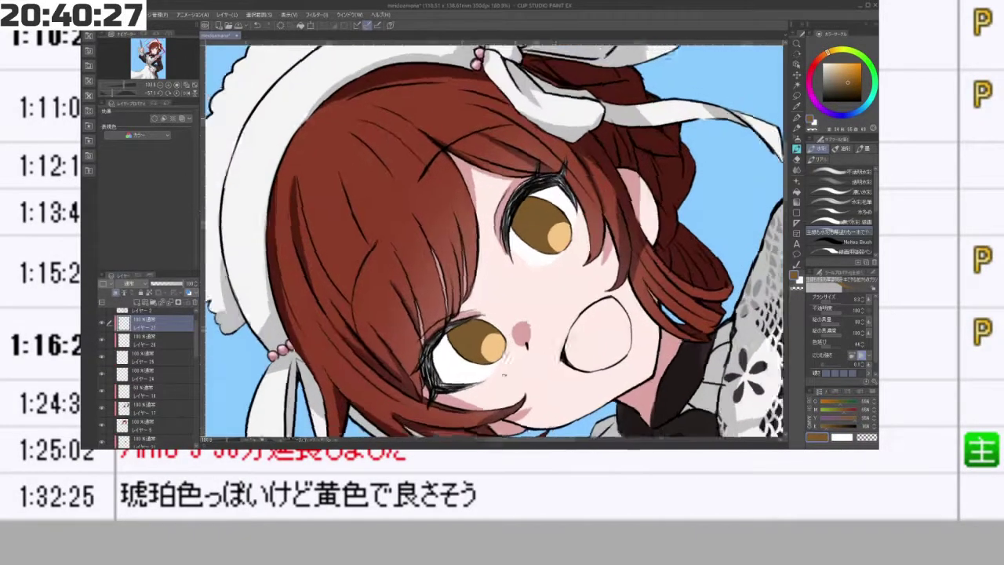
{"action": "left_click_drag", "start_coordinate": [484, 331], "coordinate": [461, 324]}
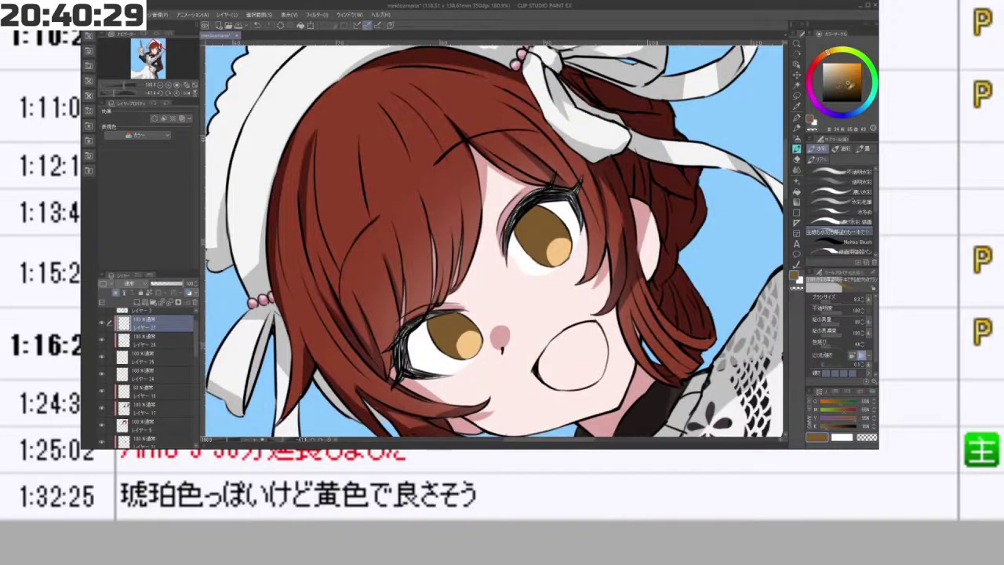
{"action": "left_click", "coordinate": [851, 90]}
{"action": "left_click_drag", "start_coordinate": [461, 330], "coordinate": [405, 275]}
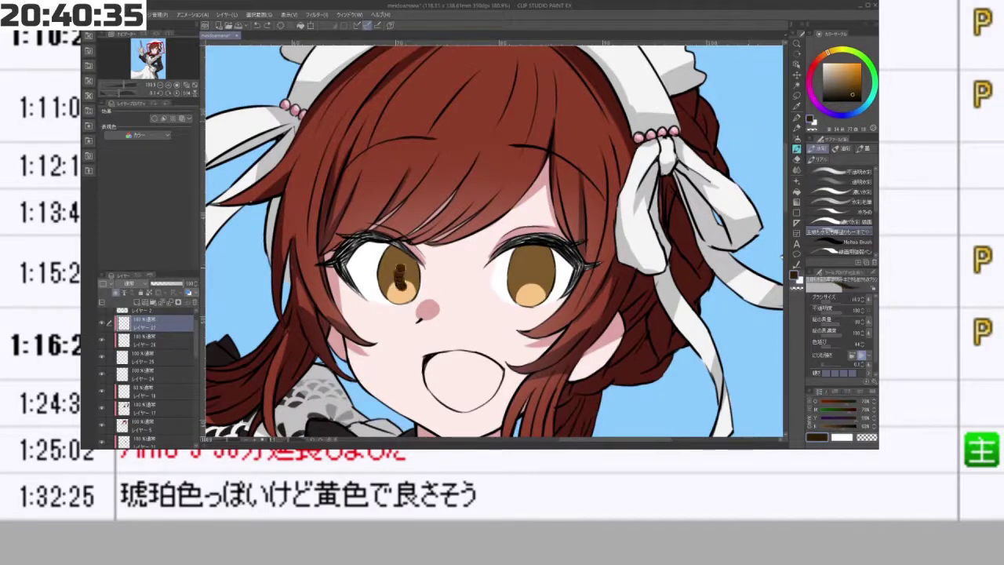
{"action": "left_click", "coordinate": [400, 284]}
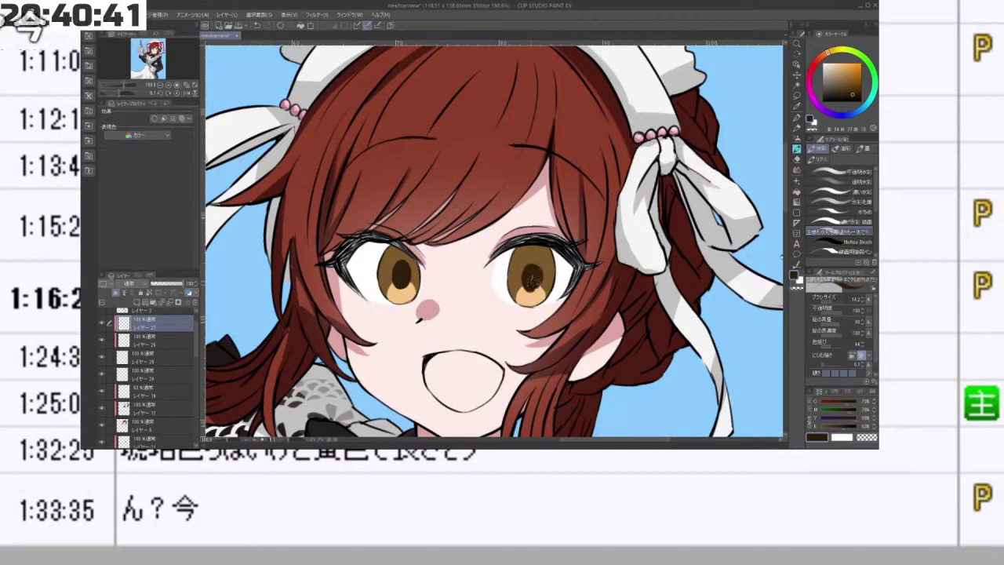
{"action": "left_click_drag", "start_coordinate": [532, 284], "coordinate": [530, 273]}
{"action": "key", "text": "ctrl+z"}
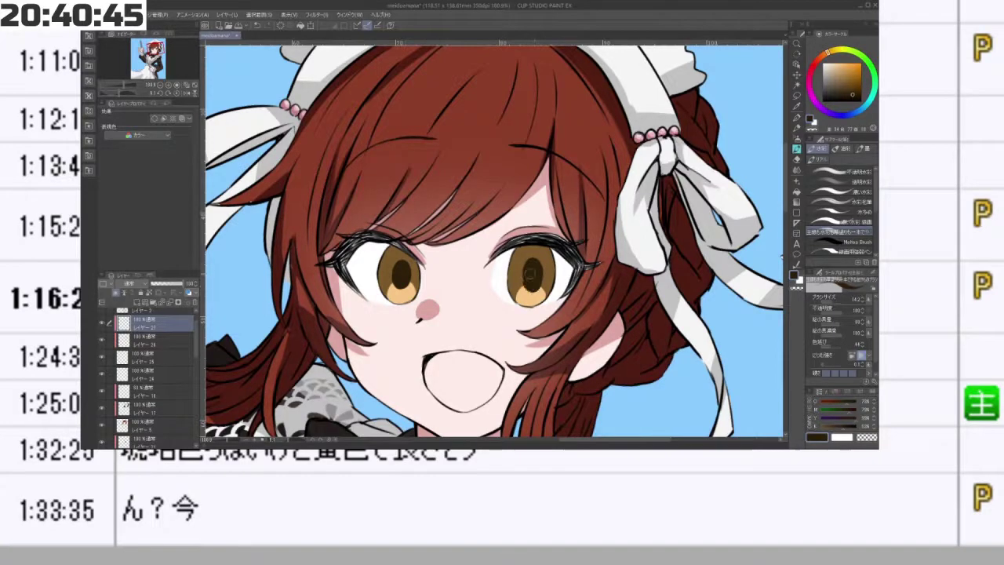
- Examine the shape and balance of the painted pupils with the canvas rotated, upside down and zoomed out to the figure
{"action": "left_click_drag", "start_coordinate": [432, 286], "coordinate": [443, 183]}
{"action": "key", "text": "minus"}
{"action": "key", "text": "minus"}
{"action": "key", "text": "minus"}
{"action": "key", "text": "minus"}
{"action": "key", "text": "minus"}
{"action": "key", "text": "minus"}
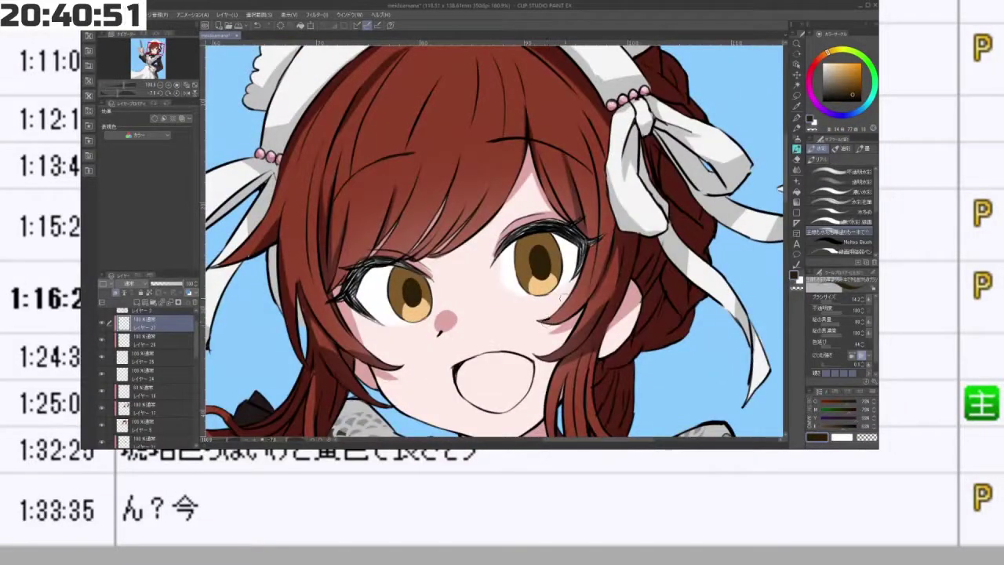
{"action": "scroll", "coordinate": [563, 298], "scroll_direction": "down", "scroll_amount": 4}
{"action": "left_click_drag", "start_coordinate": [540, 274], "coordinate": [521, 229]}
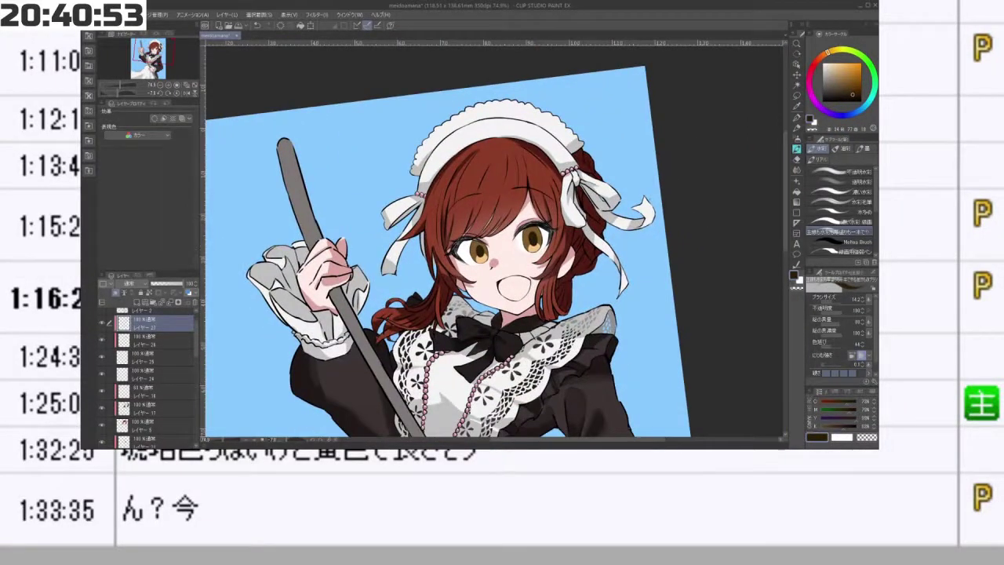
{"action": "key", "text": "minus"}
{"action": "key", "text": "minus"}
{"action": "key", "text": "minus"}
{"action": "key", "text": "minus"}
{"action": "key", "text": "minus"}
{"action": "key", "text": "minus"}
{"action": "key", "text": "minus"}
{"action": "key", "text": "minus"}
{"action": "key", "text": "minus"}
{"action": "key", "text": "minus"}
{"action": "key", "text": "minus"}
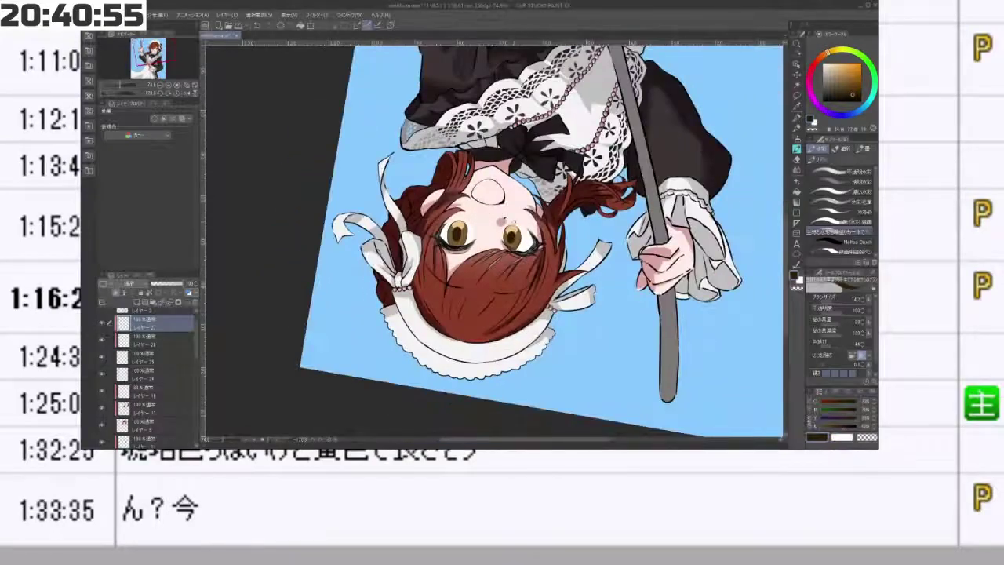
- Touch up the dark brown pupils with a smaller brush while the face is upside down
{"action": "scroll", "coordinate": [508, 238], "scroll_direction": "up", "scroll_amount": 5}
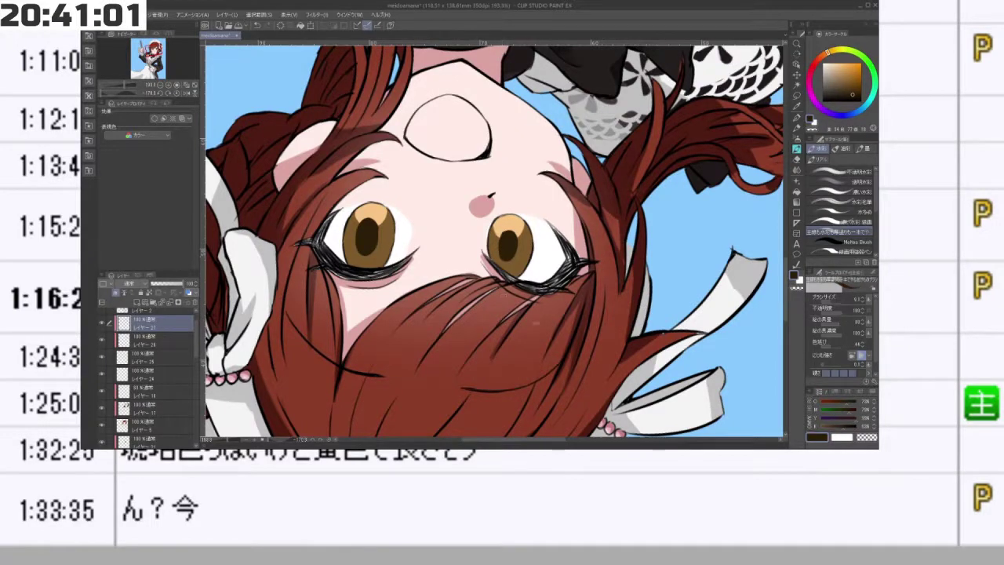
{"action": "key", "text": "minus"}
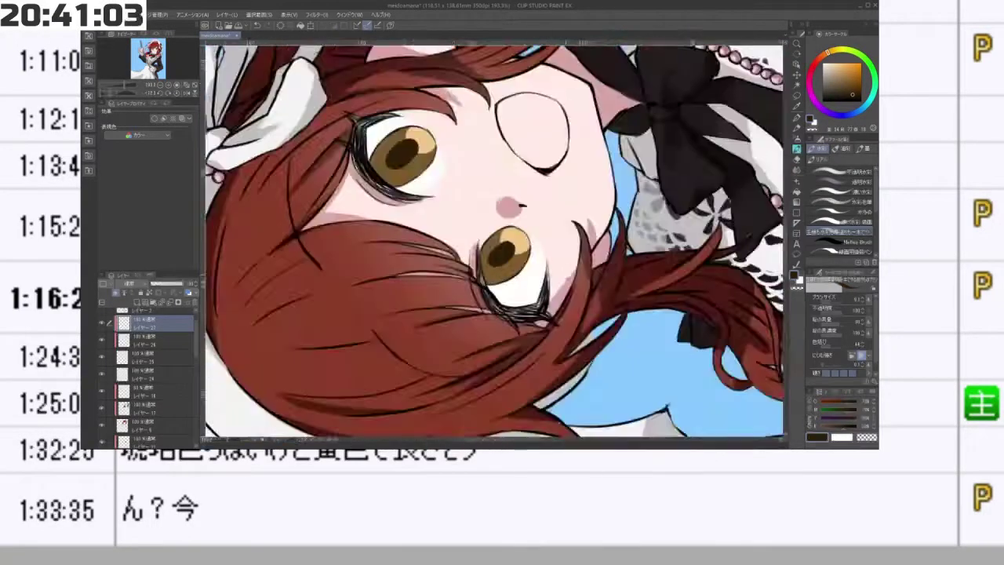
{"action": "key", "text": "minus"}
{"action": "key", "text": "minus"}
{"action": "key", "text": "minus"}
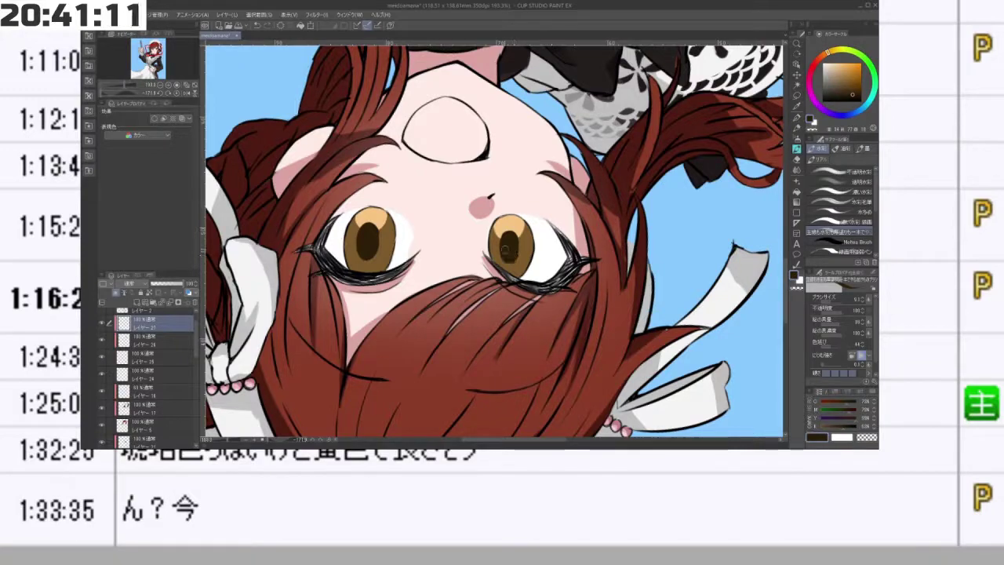
{"action": "left_click_drag", "start_coordinate": [361, 234], "coordinate": [528, 179]}
{"action": "scroll", "coordinate": [628, 228], "scroll_direction": "down", "scroll_amount": 5}
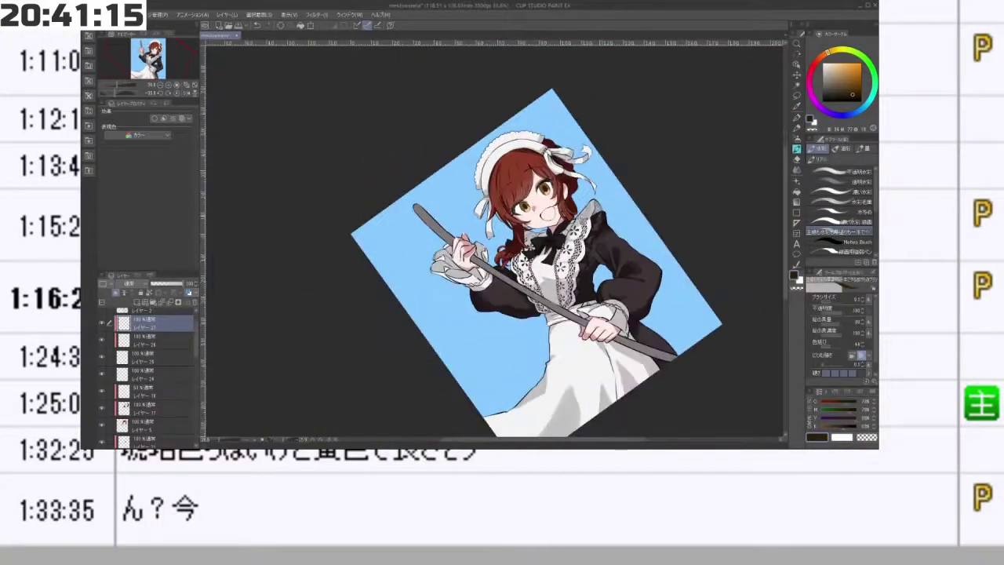
- Lasso the pupil of the eye farther from the hair bow and shift it slightly towards the nose
{"action": "scroll", "coordinate": [579, 191], "scroll_direction": "up", "scroll_amount": 3}
{"action": "left_click_drag", "start_coordinate": [585, 137], "coordinate": [644, 236]}
{"action": "scroll", "coordinate": [533, 202], "scroll_direction": "up", "scroll_amount": 3}
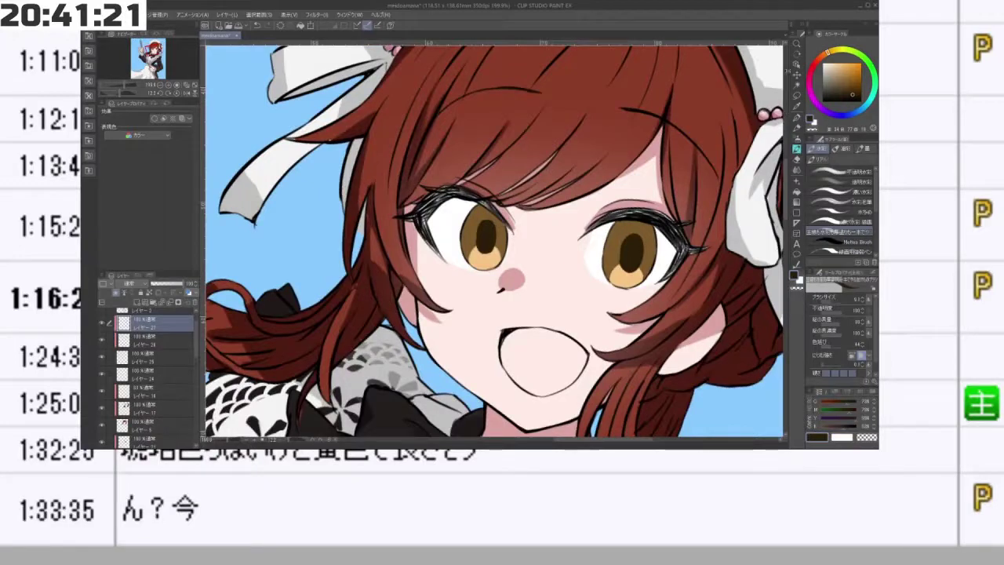
{"action": "left_click", "coordinate": [796, 95]}
{"action": "mouse_move", "coordinate": [490, 210]}
{"action": "left_mouse_down"}
{"action": "mouse_move", "coordinate": [481, 260]}
{"action": "mouse_move", "coordinate": [490, 212]}
{"action": "left_mouse_up"}
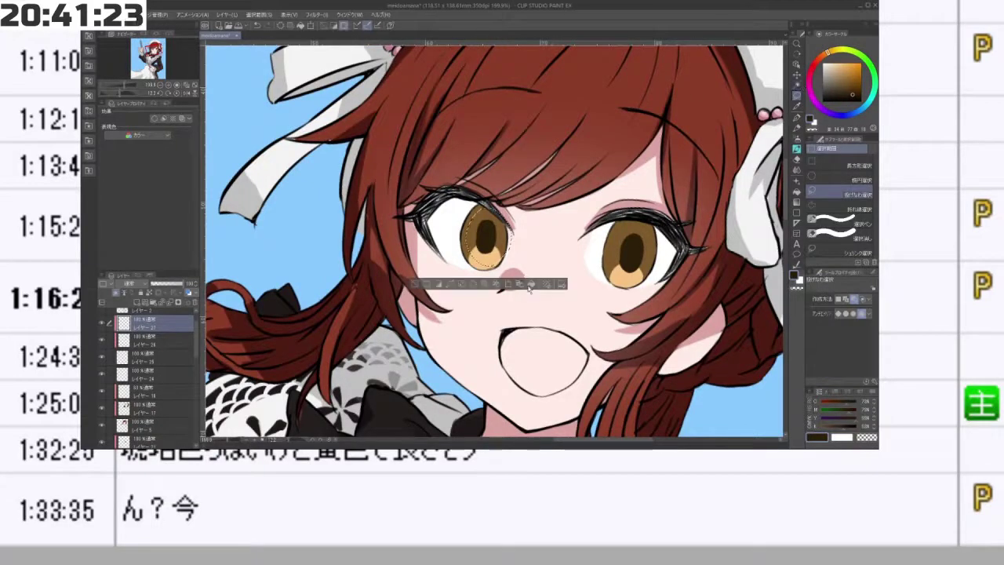
{"action": "left_click", "coordinate": [530, 284]}
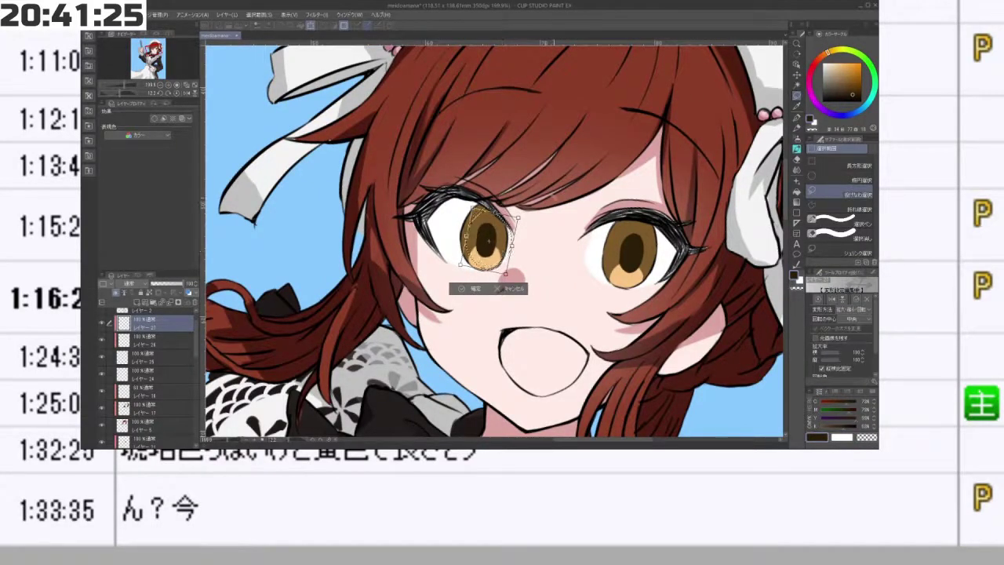
{"action": "left_click_drag", "start_coordinate": [506, 240], "coordinate": [508, 239]}
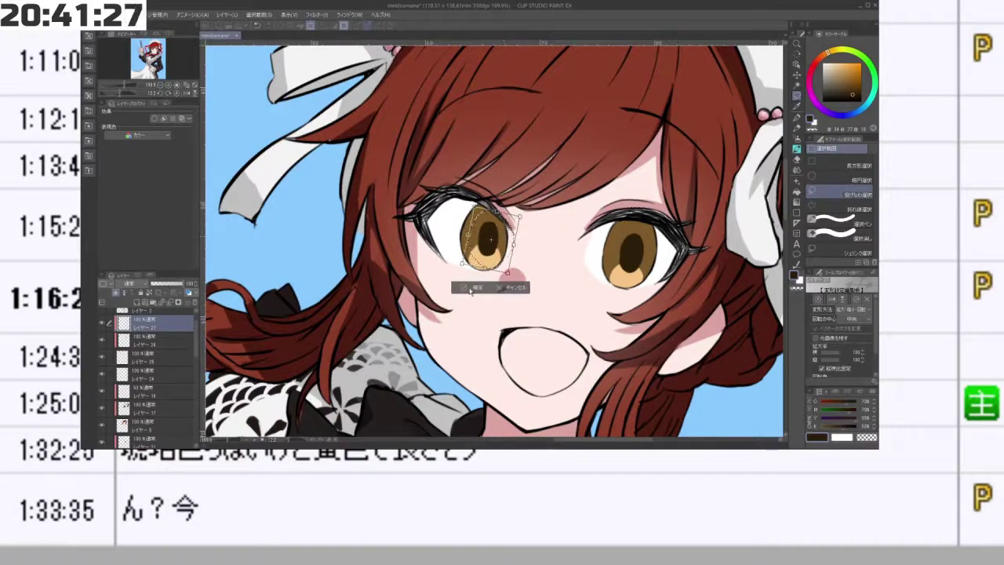
{"action": "left_click", "coordinate": [471, 289]}
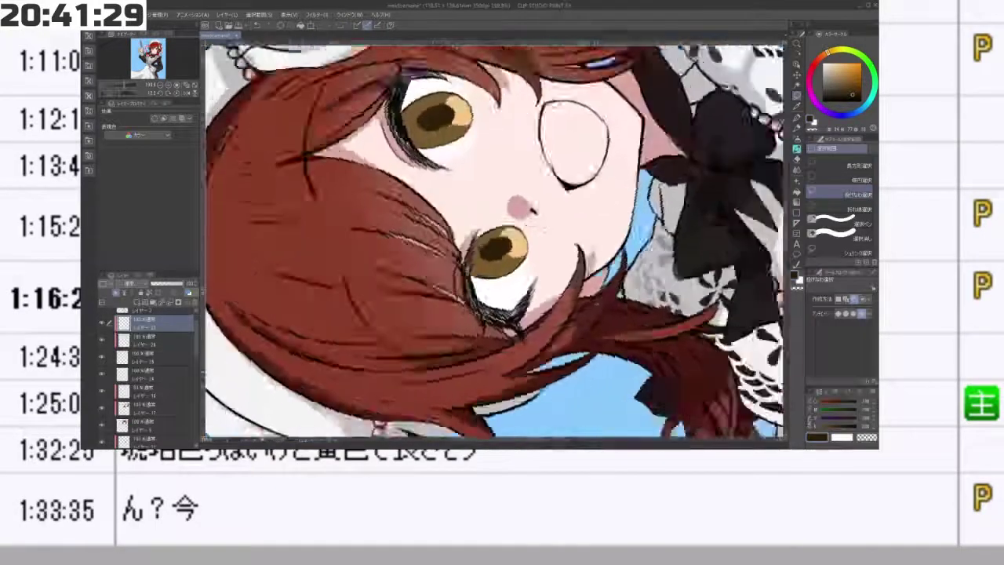
- Touch up the edge of the shifted pupil with a finer dark brown watercolour brush and check both eyes upright
{"action": "key", "text": "minus"}
{"action": "key", "text": "minus"}
{"action": "key", "text": "minus"}
{"action": "key", "text": "minus"}
{"action": "key", "text": "minus"}
{"action": "key", "text": "minus"}
{"action": "key", "text": "minus"}
{"action": "key", "text": "minus"}
{"action": "key", "text": "minus"}
{"action": "key", "text": "minus"}
{"action": "key", "text": "minus"}
{"action": "key", "text": "minus"}
{"action": "key", "text": "minus"}
{"action": "left_click", "coordinate": [797, 149]}
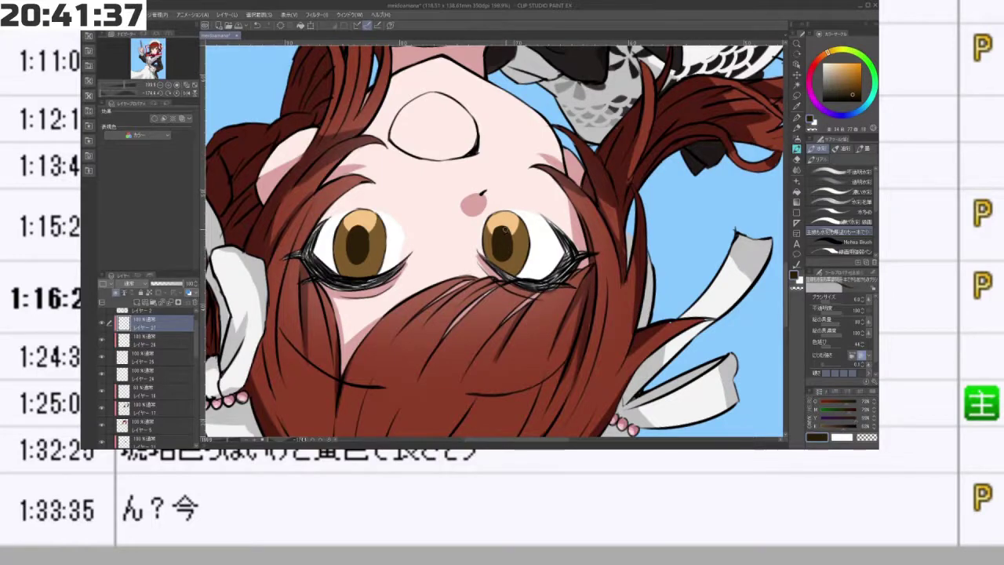
{"action": "left_click_drag", "start_coordinate": [505, 229], "coordinate": [491, 255]}
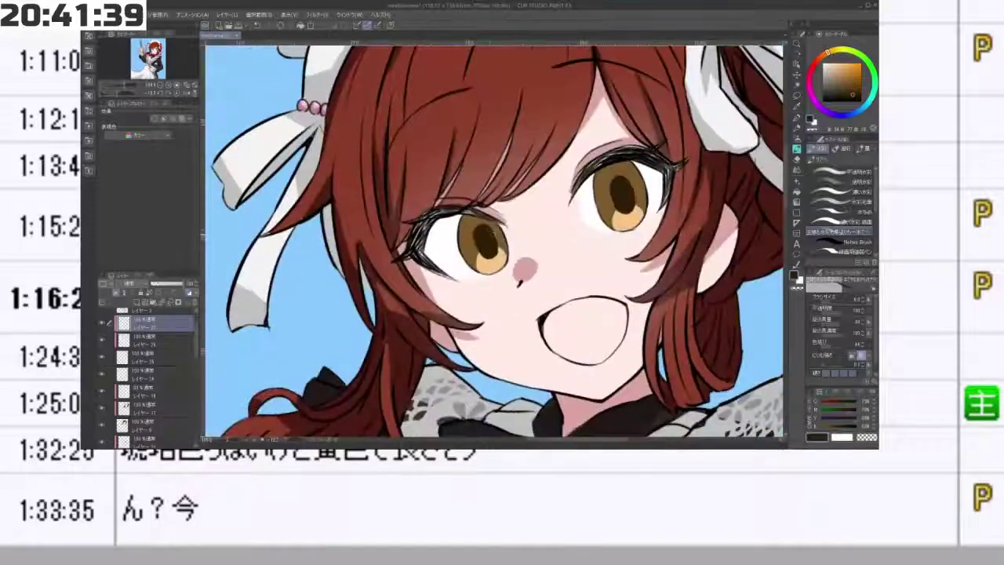
{"action": "left_click_drag", "start_coordinate": [616, 261], "coordinate": [483, 180]}
{"action": "left_click_drag", "start_coordinate": [578, 235], "coordinate": [510, 234]}
{"action": "left_click_drag", "start_coordinate": [436, 223], "coordinate": [563, 199]}
{"action": "left_click_drag", "start_coordinate": [515, 302], "coordinate": [620, 302]}
{"action": "left_click_drag", "start_coordinate": [468, 299], "coordinate": [541, 299]}
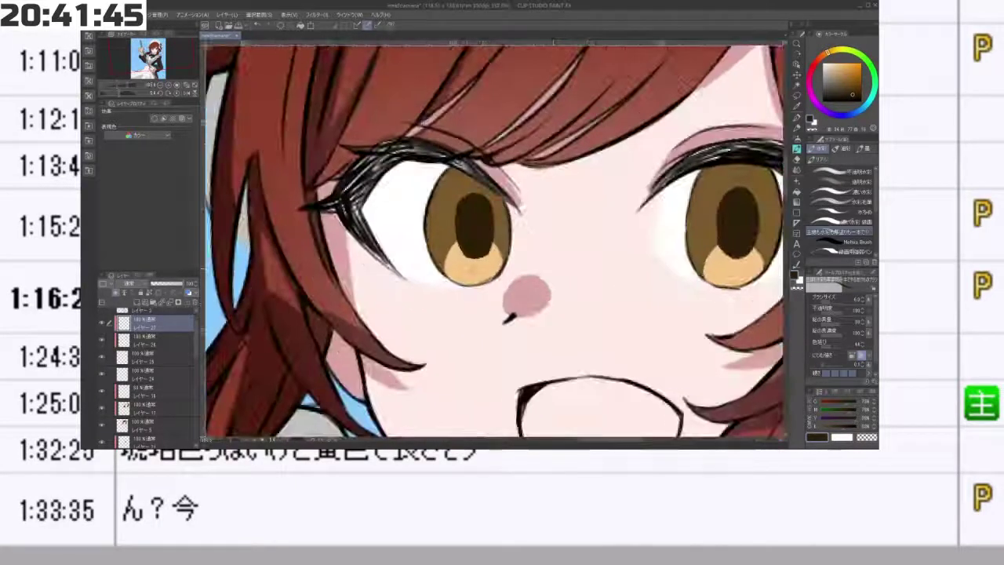
- Sample the light orange and paint thin streaks into the lower brown shading of both irises on the shading layer
{"action": "left_click", "coordinate": [472, 271], "text": "alt"}
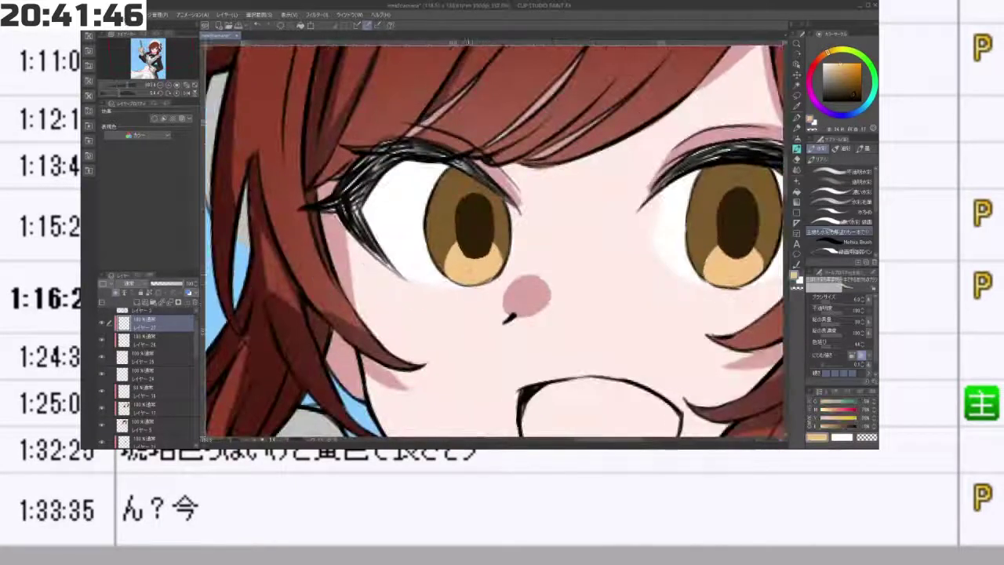
{"action": "left_click", "coordinate": [169, 339]}
{"action": "left_click_drag", "start_coordinate": [441, 261], "coordinate": [446, 245]}
{"action": "key", "text": "bracketleft"}
{"action": "key", "text": "bracketleft"}
{"action": "key", "text": "bracketleft"}
{"action": "key", "text": "bracketleft"}
{"action": "key", "text": "bracketleft"}
{"action": "key", "text": "bracketleft"}
{"action": "mouse_move", "coordinate": [437, 255]}
{"action": "left_mouse_down"}
{"action": "mouse_move", "coordinate": [443, 245]}
{"action": "mouse_move", "coordinate": [441, 259]}
{"action": "left_mouse_up"}
{"action": "key", "text": "ctrl+z"}
{"action": "key", "text": "ctrl+z"}
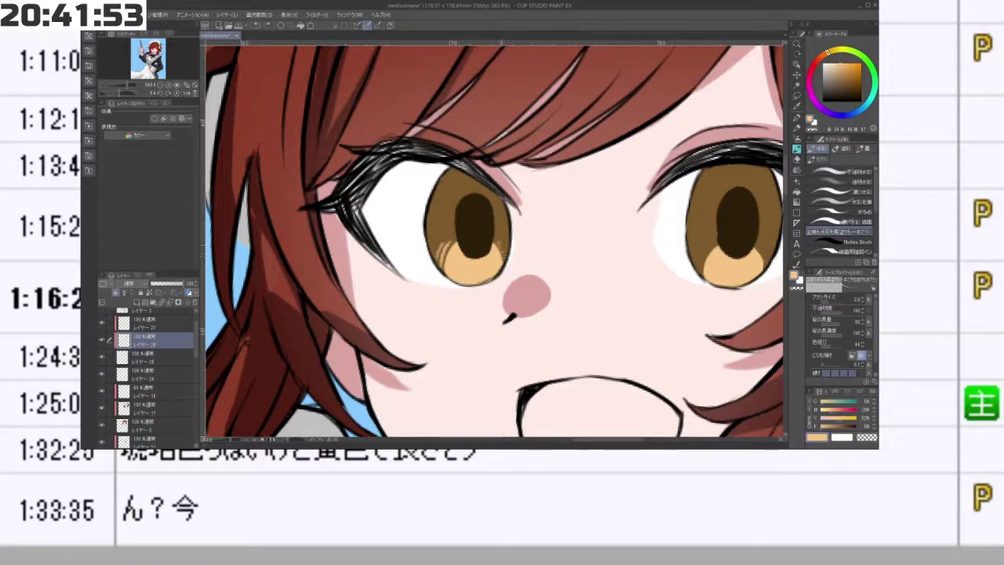
{"action": "left_click_drag", "start_coordinate": [506, 256], "coordinate": [500, 243]}
{"action": "key", "text": "ctrl+z"}
{"action": "scroll", "coordinate": [652, 233], "scroll_direction": "down", "scroll_amount": 5}
{"action": "left_click_drag", "start_coordinate": [690, 221], "coordinate": [616, 185]}
{"action": "scroll", "coordinate": [623, 185], "scroll_direction": "up", "scroll_amount": 4}
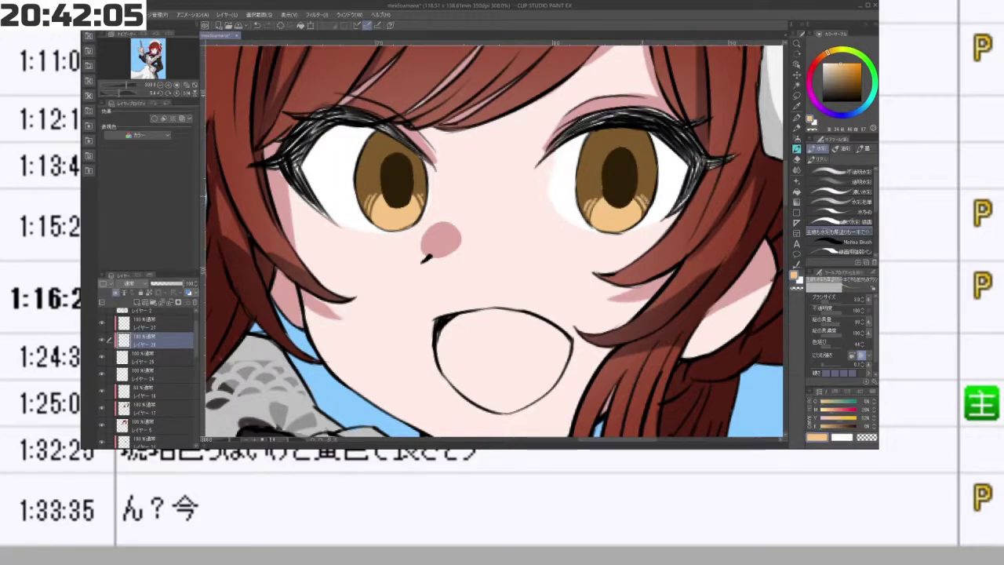
- Examine the streaked irises from rotated, upside-down and zoomed-out views of the illustration
{"action": "key", "text": "minus"}
{"action": "key", "text": "minus"}
{"action": "key", "text": "minus"}
{"action": "key", "text": "minus"}
{"action": "key", "text": "minus"}
{"action": "key", "text": "minus"}
{"action": "key", "text": "minus"}
{"action": "key", "text": "minus"}
{"action": "key", "text": "minus"}
{"action": "key", "text": "minus"}
{"action": "key", "text": "minus"}
{"action": "key", "text": "minus"}
{"action": "key", "text": "minus"}
{"action": "key", "text": "minus"}
{"action": "key", "text": "minus"}
{"action": "key", "text": "minus"}
{"action": "key", "text": "minus"}
{"action": "key", "text": "minus"}
{"action": "key", "text": "minus"}
{"action": "key", "text": "minus"}
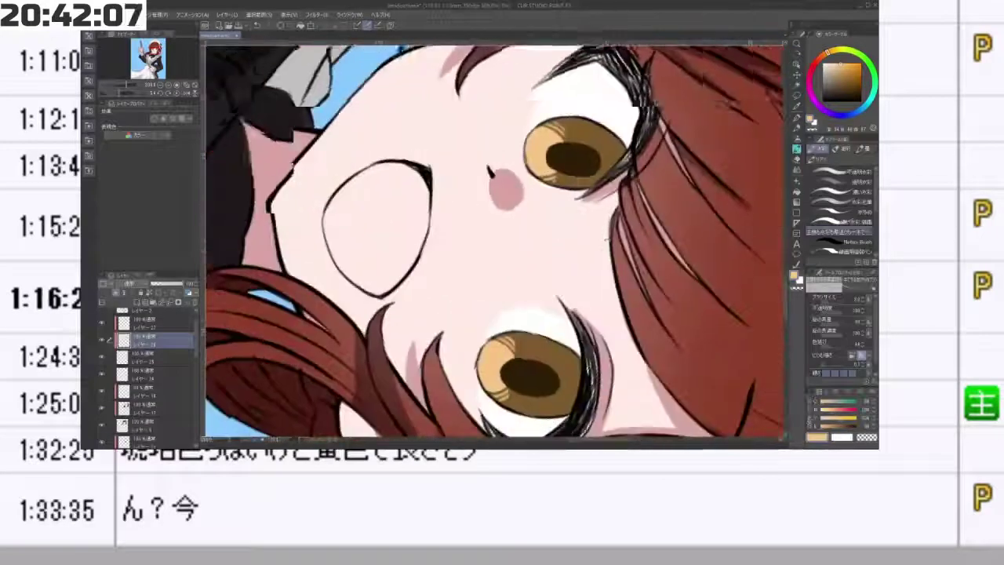
{"action": "left_click_drag", "start_coordinate": [608, 238], "coordinate": [637, 164]}
{"action": "scroll", "coordinate": [580, 166], "scroll_direction": "down", "scroll_amount": 5}
{"action": "left_click_drag", "start_coordinate": [657, 196], "coordinate": [575, 91]}
{"action": "scroll", "coordinate": [643, 168], "scroll_direction": "down", "scroll_amount": 1}
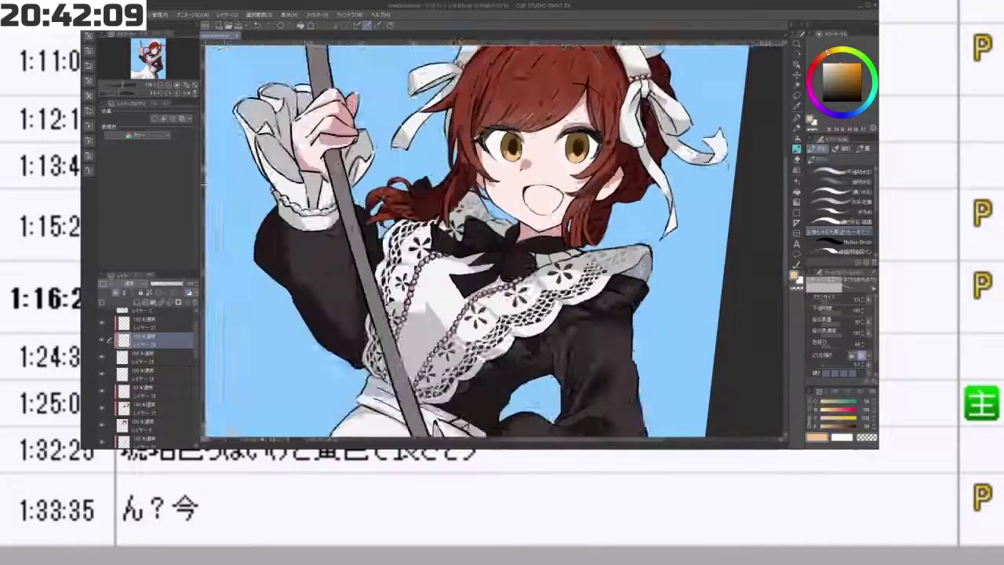
{"action": "scroll", "coordinate": [543, 400], "scroll_direction": "down", "scroll_amount": 2}
{"action": "scroll", "coordinate": [580, 275], "scroll_direction": "up", "scroll_amount": 1}
{"action": "key", "text": "minus"}
{"action": "key", "text": "minus"}
{"action": "key", "text": "minus"}
{"action": "key", "text": "minus"}
{"action": "key", "text": "minus"}
{"action": "key", "text": "minus"}
{"action": "key", "text": "minus"}
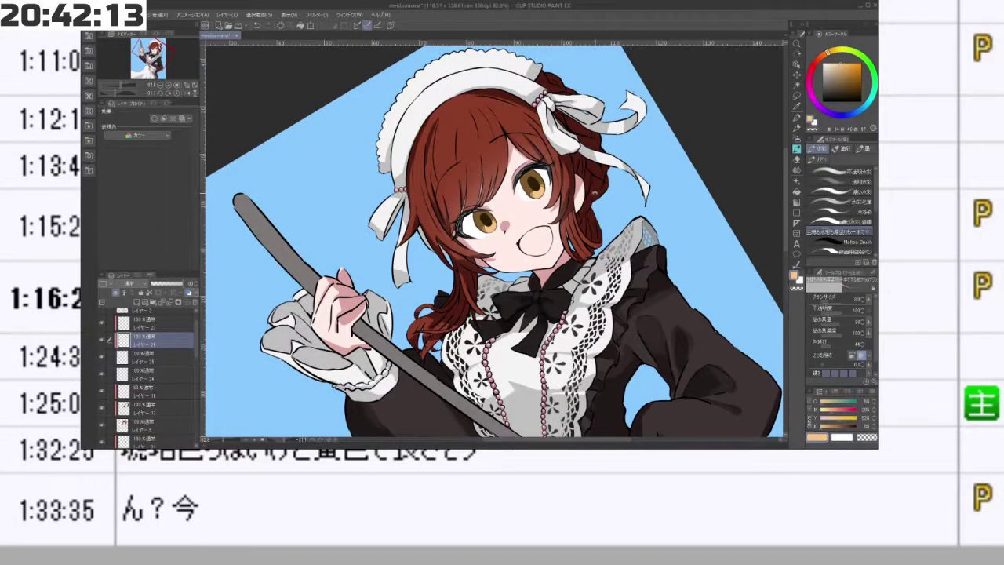
{"action": "left_click_drag", "start_coordinate": [595, 194], "coordinate": [387, 216]}
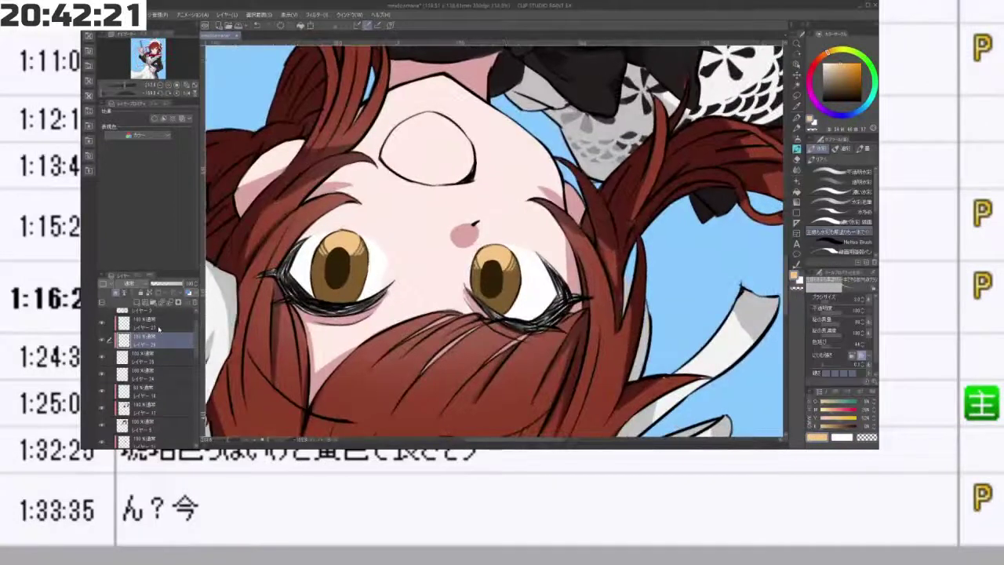
- On the pupil layer, lasso the bow-side pupil and fine-tune its placement with a transform
{"action": "left_click", "coordinate": [156, 324]}
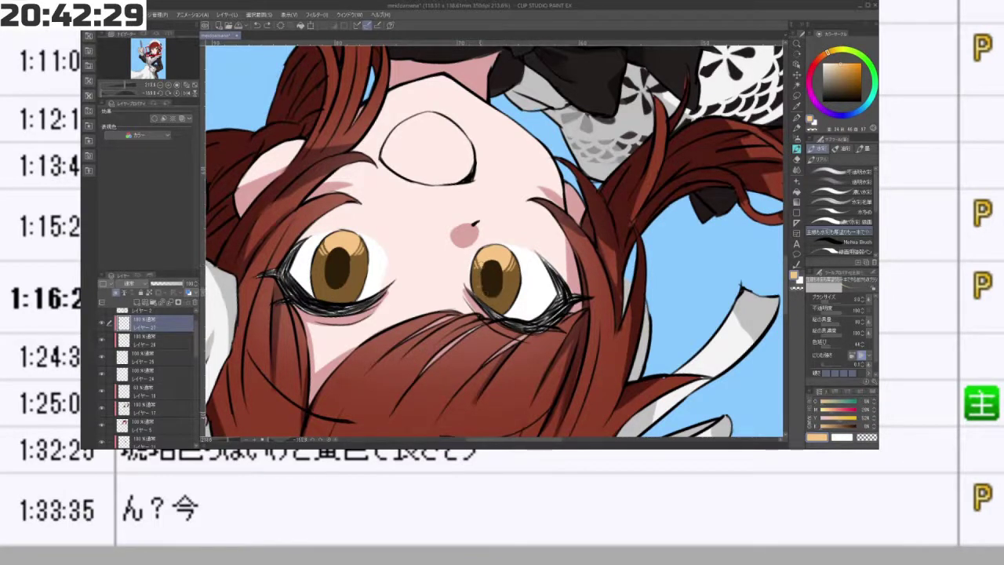
{"action": "left_click_drag", "start_coordinate": [482, 280], "coordinate": [498, 200]}
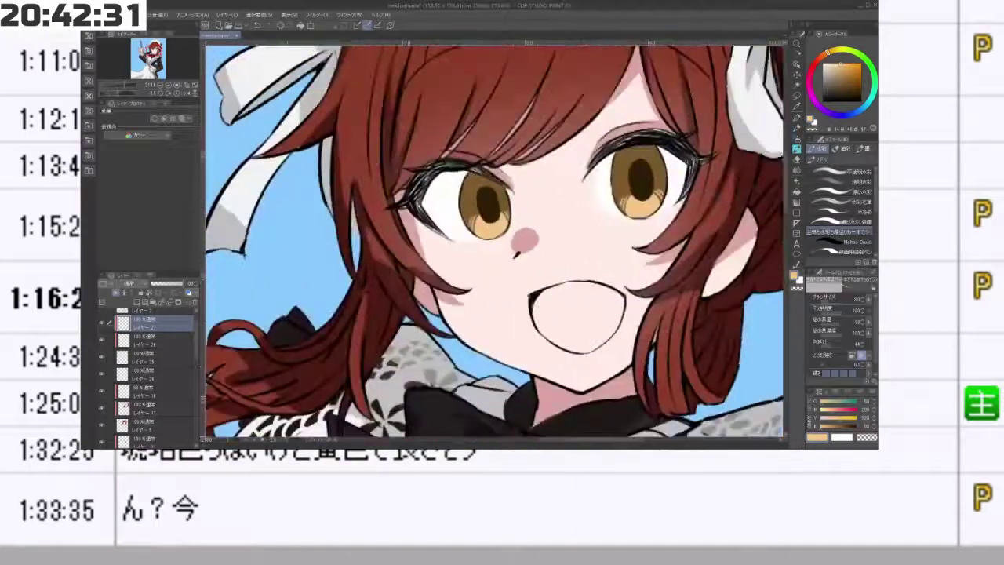
{"action": "scroll", "coordinate": [621, 237], "scroll_direction": "down", "scroll_amount": 8}
{"action": "left_click_drag", "start_coordinate": [621, 238], "coordinate": [542, 234]}
{"action": "scroll", "coordinate": [540, 241], "scroll_direction": "up", "scroll_amount": 2}
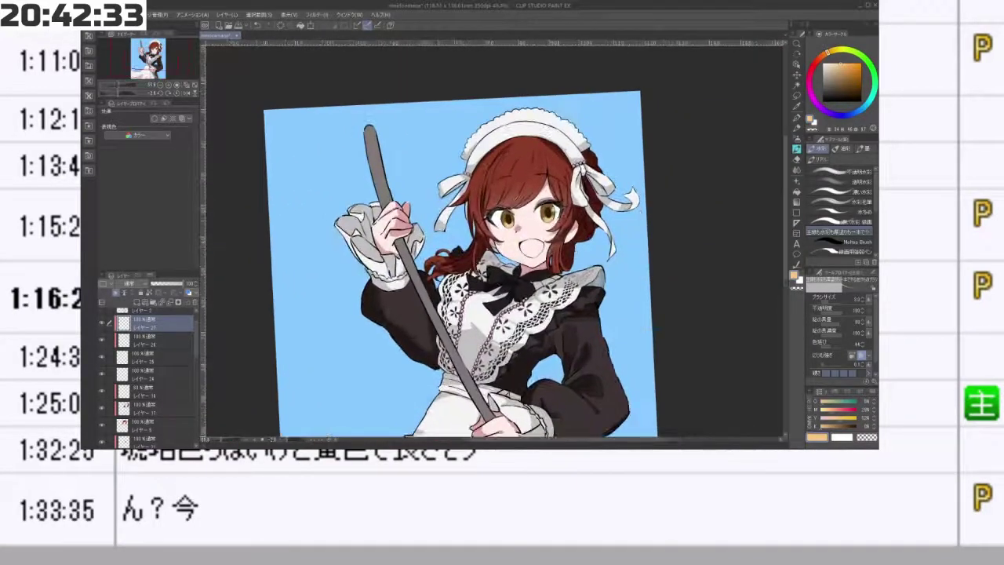
{"action": "scroll", "coordinate": [554, 209], "scroll_direction": "up", "scroll_amount": 5}
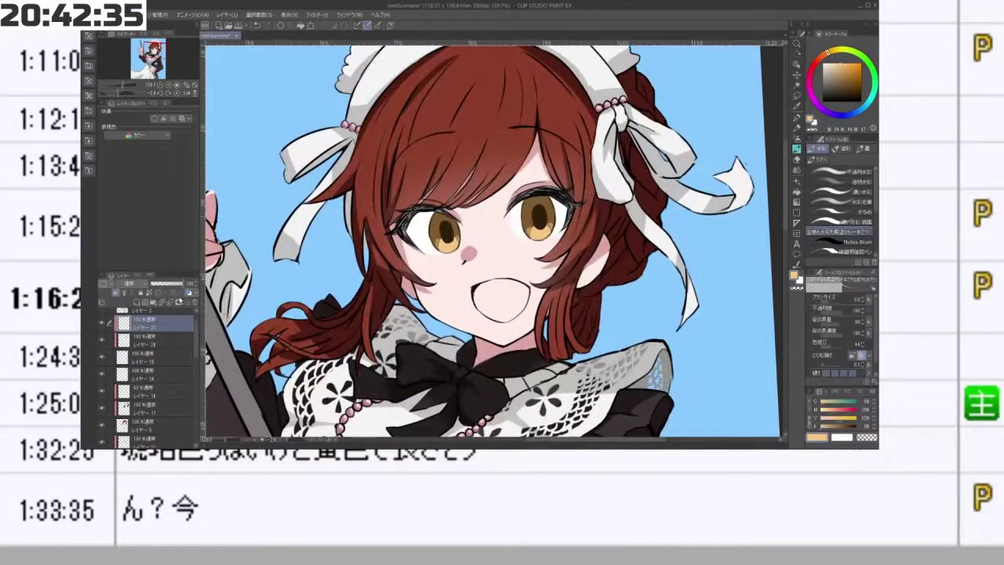
{"action": "key", "text": "m"}
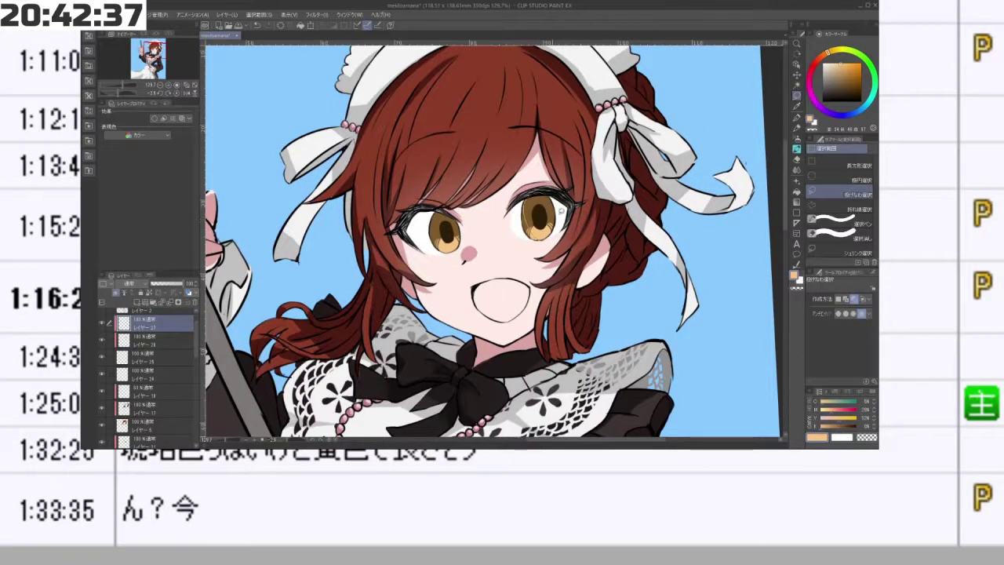
{"action": "left_click_drag", "start_coordinate": [562, 211], "coordinate": [544, 239]}
{"action": "scroll", "coordinate": [554, 215], "scroll_direction": "up", "scroll_amount": 6}
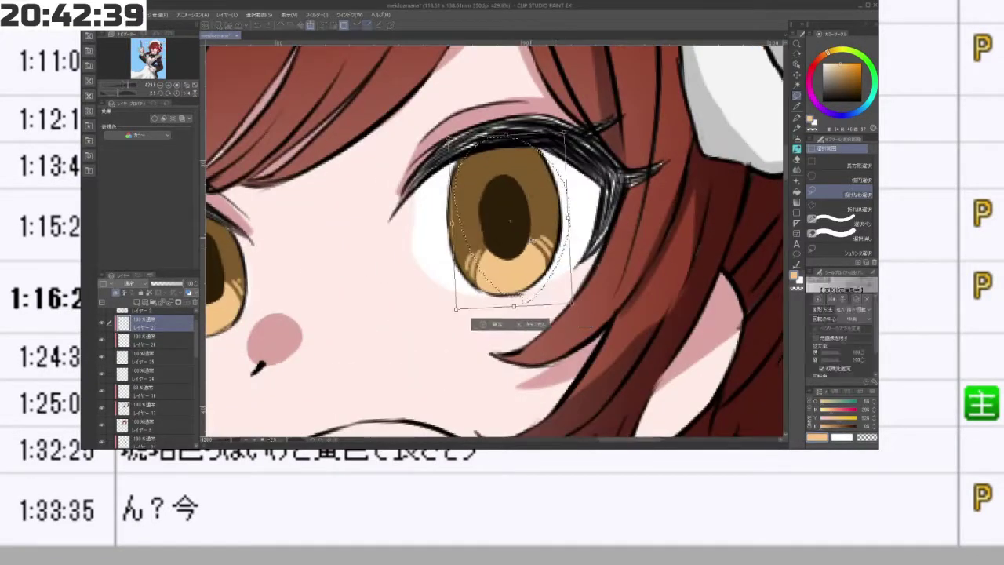
{"action": "left_click", "coordinate": [441, 329]}
{"action": "scroll", "coordinate": [441, 329], "scroll_direction": "down", "scroll_amount": 10}
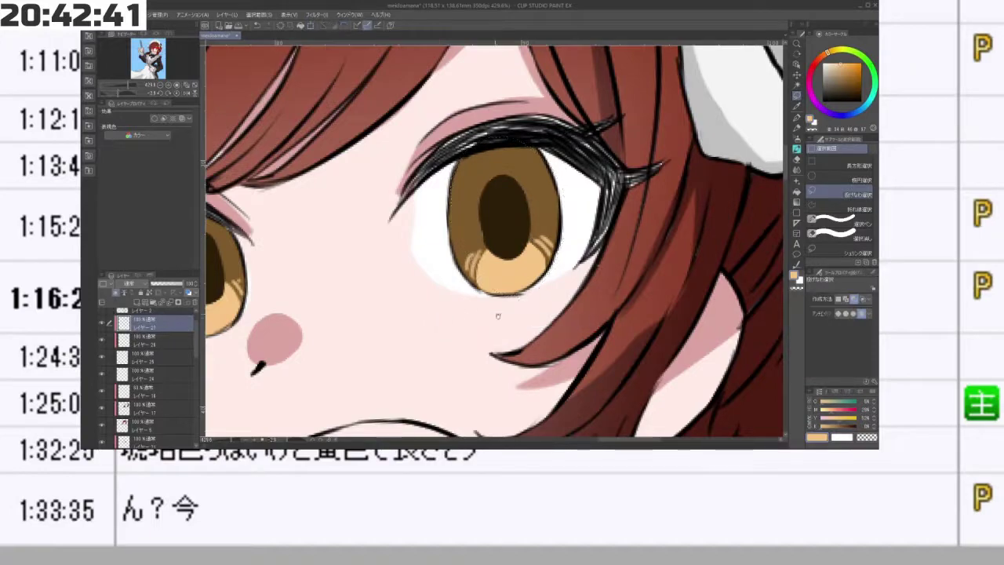
- Toggle the visibility of colour layers farther down the stack to identify their contents, and select the required layer
{"action": "left_click_drag", "start_coordinate": [458, 113], "coordinate": [628, 222]}
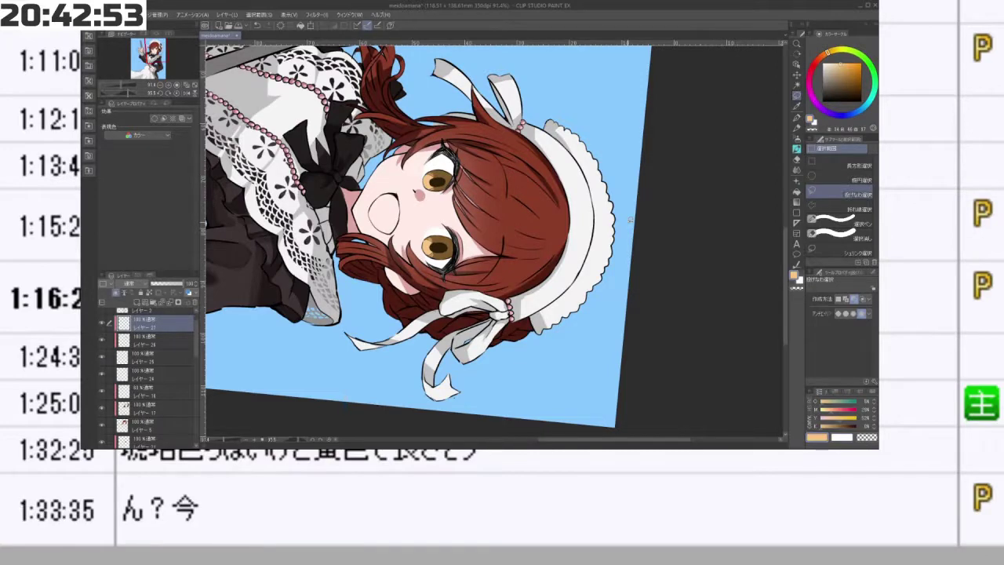
{"action": "left_click_drag", "start_coordinate": [197, 333], "coordinate": [200, 403]}
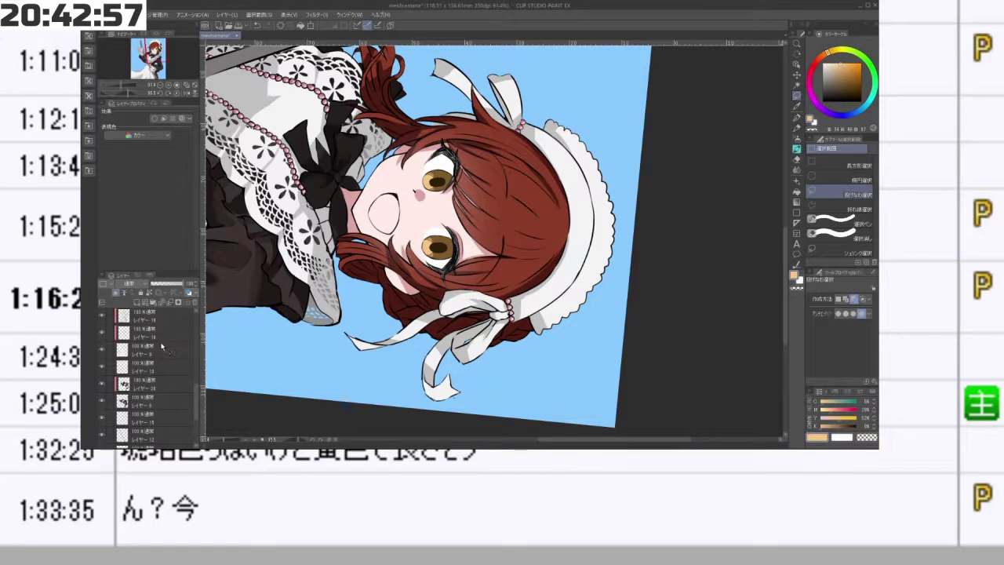
{"action": "left_click", "coordinate": [102, 349]}
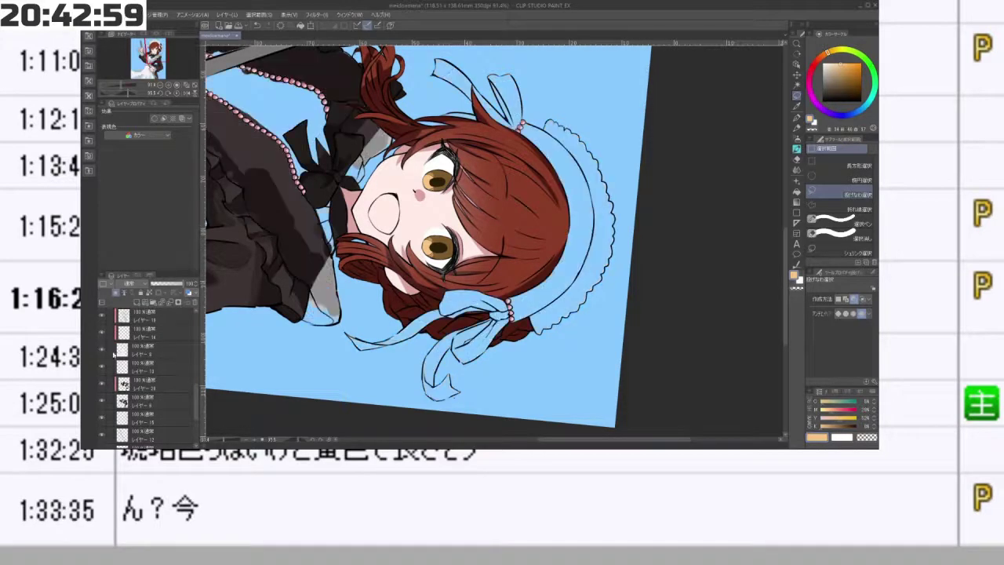
{"action": "left_click", "coordinate": [102, 350]}
{"action": "left_click_drag", "start_coordinate": [197, 400], "coordinate": [196, 365]}
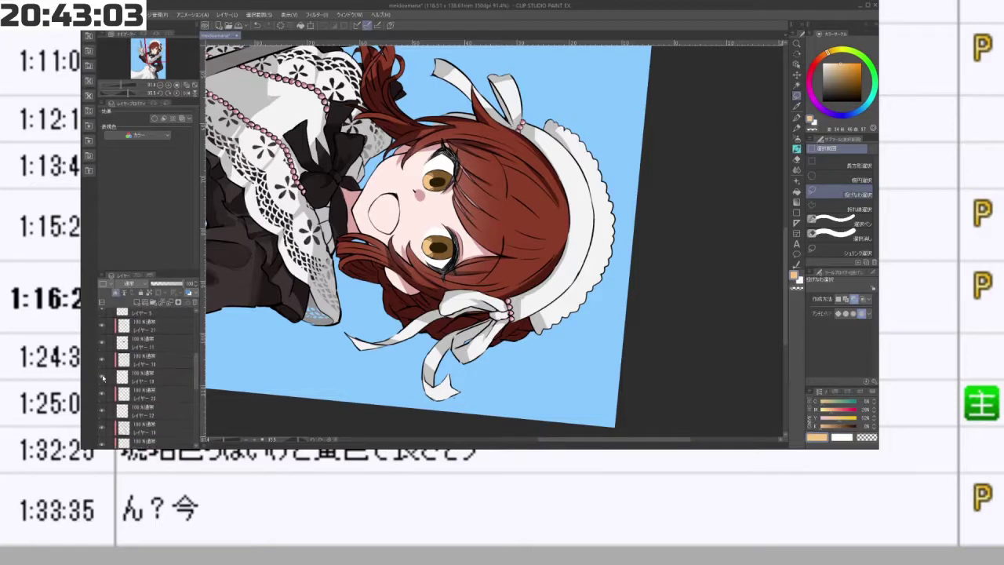
{"action": "left_click", "coordinate": [102, 378]}
{"action": "left_click", "coordinate": [102, 378]}
{"action": "left_click", "coordinate": [162, 378]}
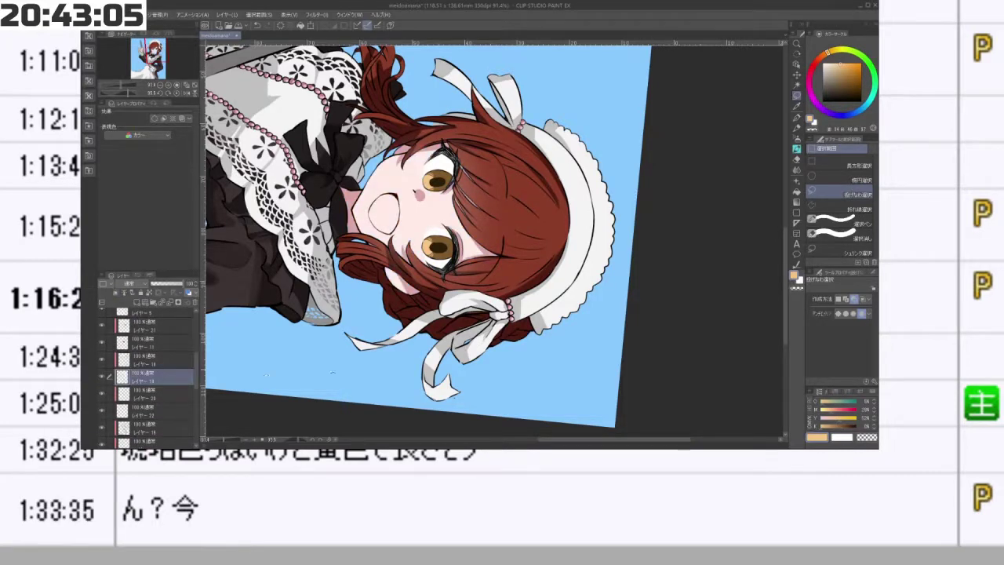
{"action": "left_click_drag", "start_coordinate": [512, 267], "coordinate": [527, 242]}
{"action": "mouse_move", "coordinate": [504, 307]}
{"action": "left_mouse_down"}
{"action": "mouse_move", "coordinate": [521, 307]}
{"action": "mouse_move", "coordinate": [498, 309]}
{"action": "left_mouse_up"}
{"action": "left_click", "coordinate": [514, 335]}
{"action": "left_click_drag", "start_coordinate": [510, 353], "coordinate": [548, 317]}
{"action": "left_click_drag", "start_coordinate": [548, 318], "coordinate": [576, 291]}
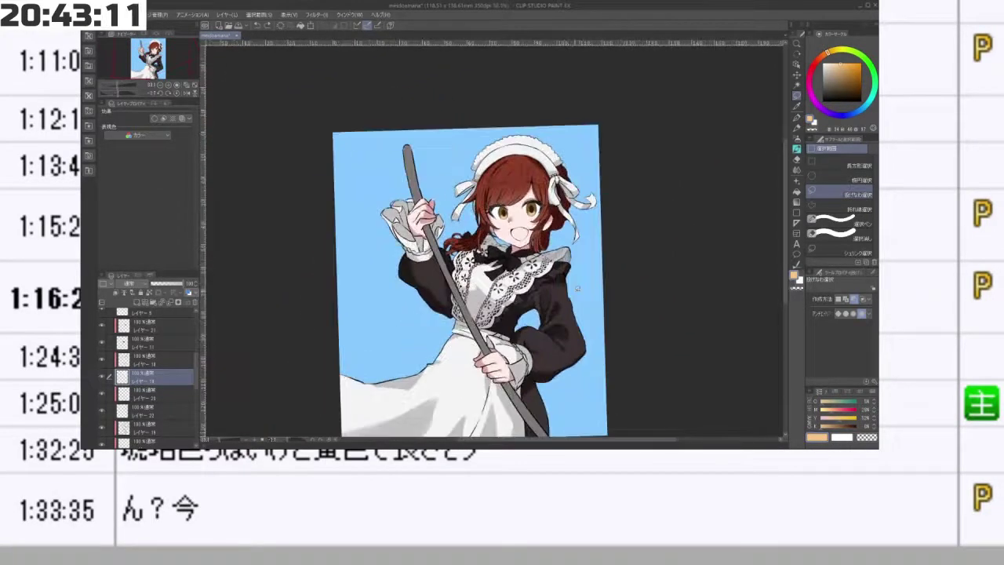
- Add a new clipped layer above the selected colour layer and choose a salmon red as the brush colour for the mouth
{"action": "left_click_drag", "start_coordinate": [522, 257], "coordinate": [543, 257]}
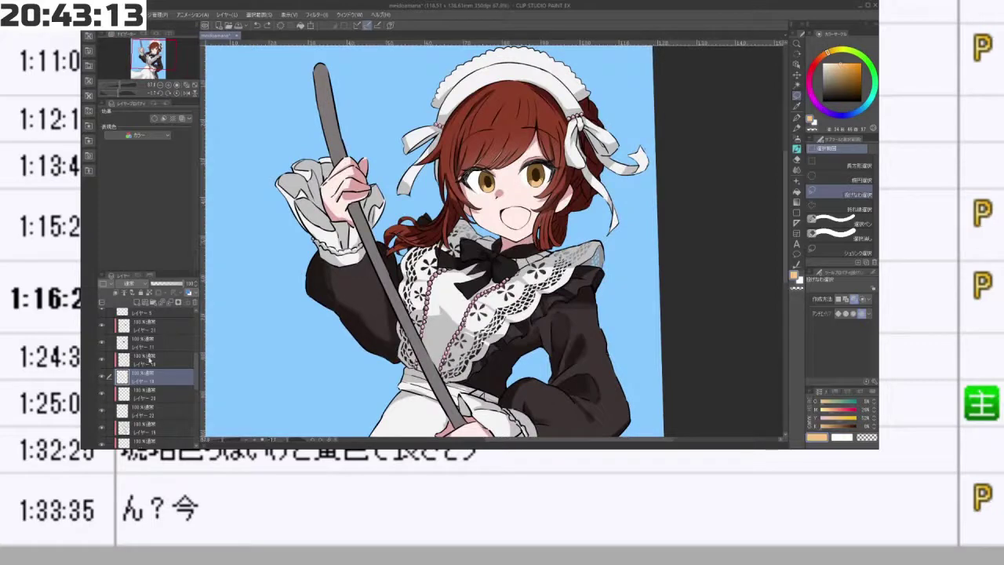
{"action": "left_click", "coordinate": [149, 360]}
{"action": "left_click", "coordinate": [136, 302]}
{"action": "left_click", "coordinate": [116, 293]}
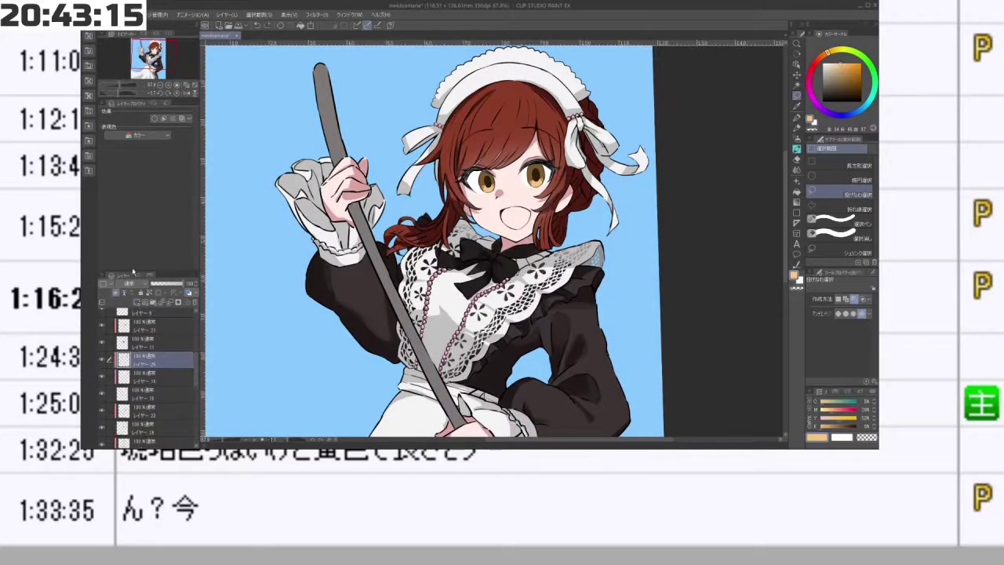
{"action": "left_click_drag", "start_coordinate": [516, 238], "coordinate": [543, 295]}
{"action": "left_click", "coordinate": [509, 239], "text": "alt"}
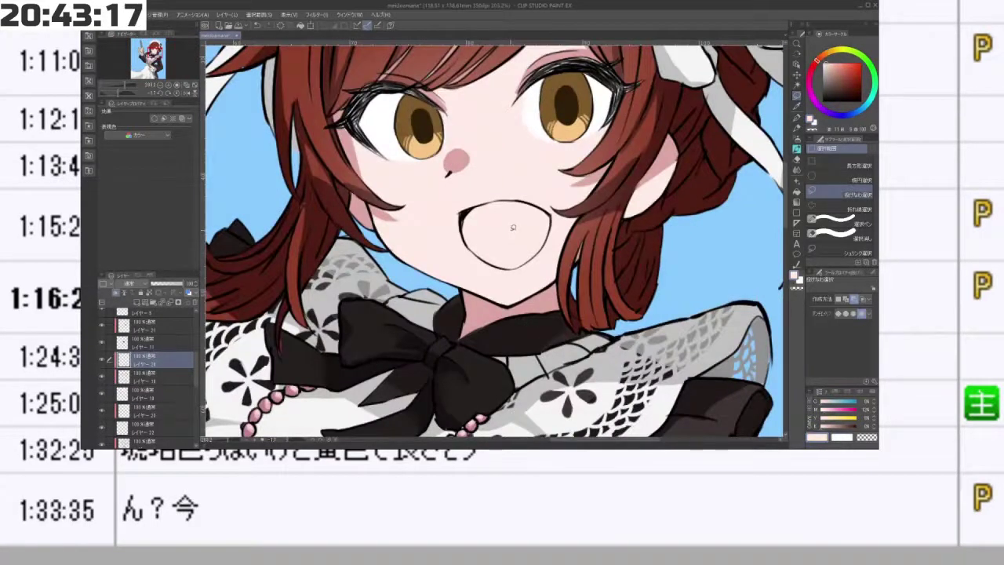
{"action": "key", "text": "b"}
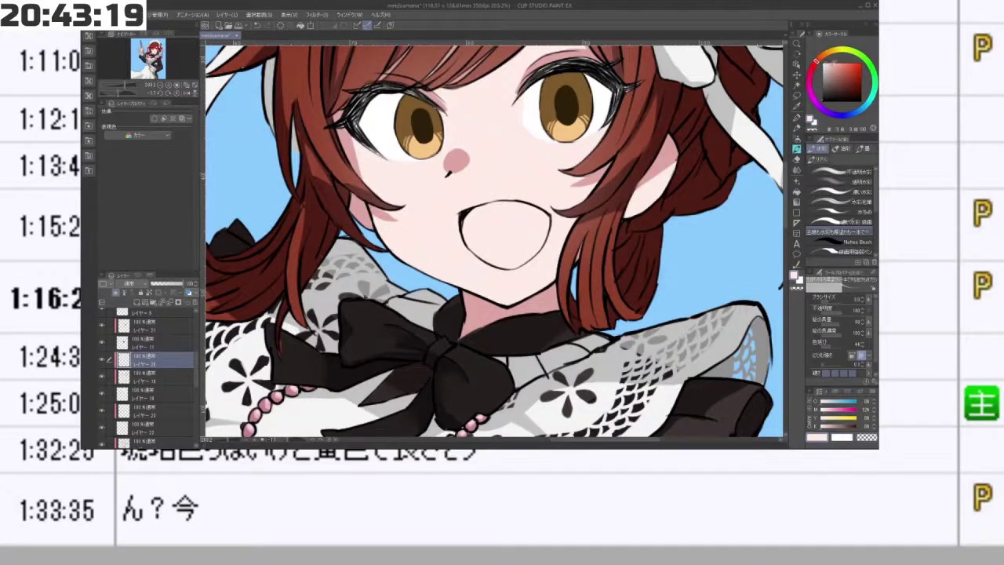
{"action": "left_click_drag", "start_coordinate": [833, 64], "coordinate": [843, 69]}
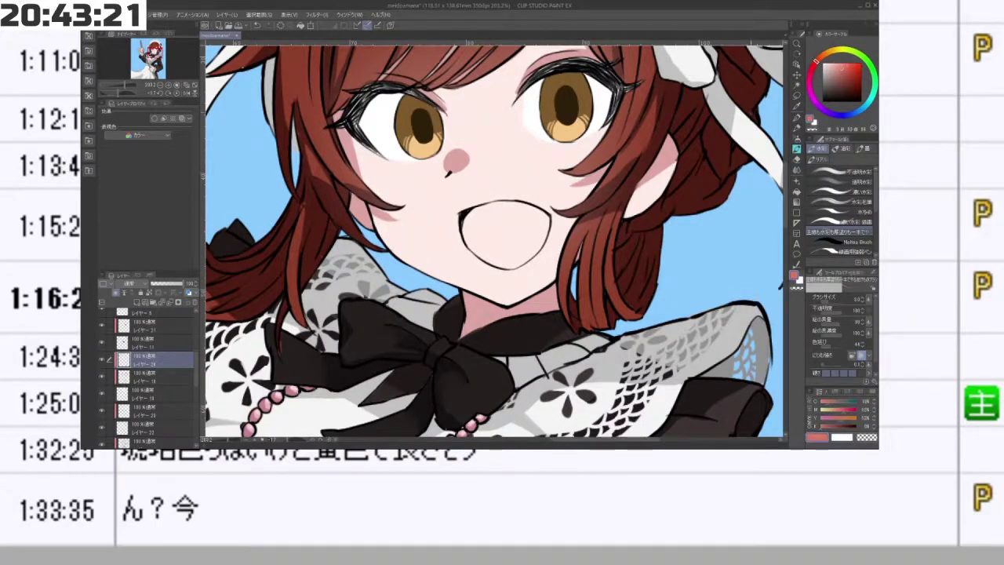
- Paint the whole inside of the open mouth salmon red up to its outline
{"action": "mouse_move", "coordinate": [475, 224]}
{"action": "left_mouse_down"}
{"action": "mouse_move", "coordinate": [491, 248]}
{"action": "mouse_move", "coordinate": [502, 238]}
{"action": "mouse_move", "coordinate": [477, 240]}
{"action": "mouse_move", "coordinate": [487, 248]}
{"action": "left_mouse_up"}
{"action": "key", "text": "ctrl+z"}
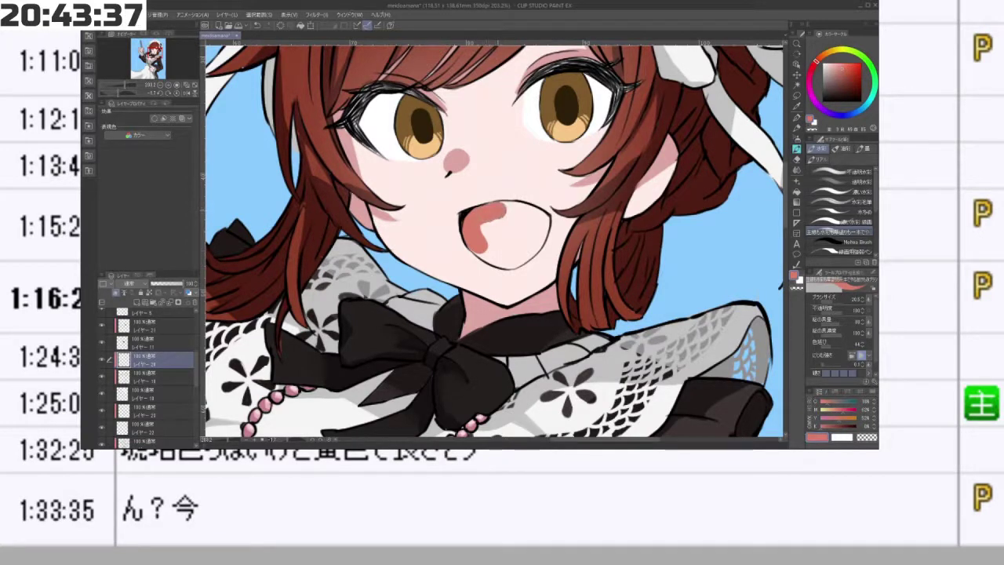
{"action": "mouse_move", "coordinate": [494, 209]}
{"action": "left_mouse_down"}
{"action": "mouse_move", "coordinate": [546, 222]}
{"action": "mouse_move", "coordinate": [451, 239]}
{"action": "mouse_move", "coordinate": [499, 285]}
{"action": "mouse_move", "coordinate": [511, 282]}
{"action": "left_mouse_up"}
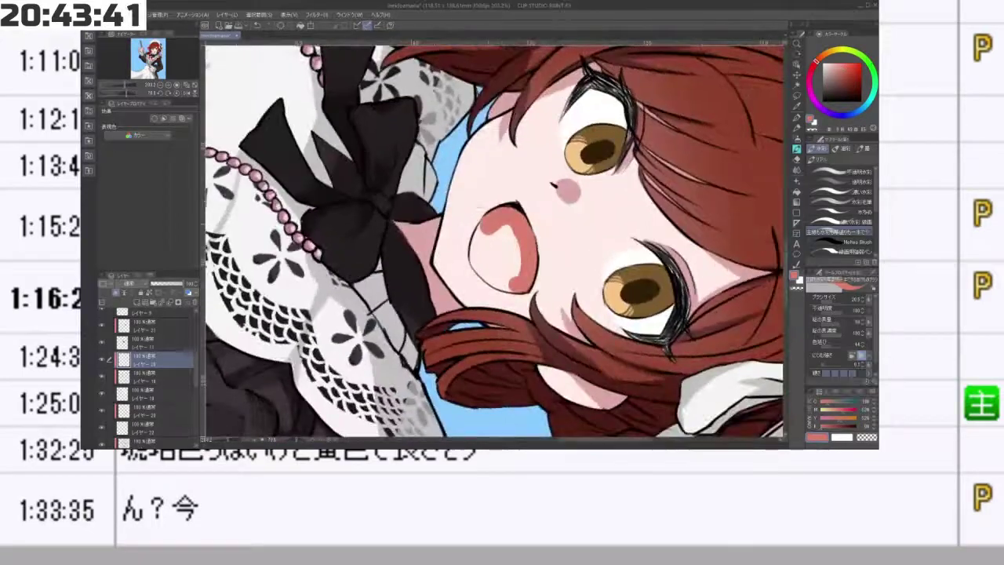
{"action": "mouse_move", "coordinate": [487, 226]}
{"action": "left_mouse_down"}
{"action": "mouse_move", "coordinate": [480, 258]}
{"action": "mouse_move", "coordinate": [499, 284]}
{"action": "left_mouse_up"}
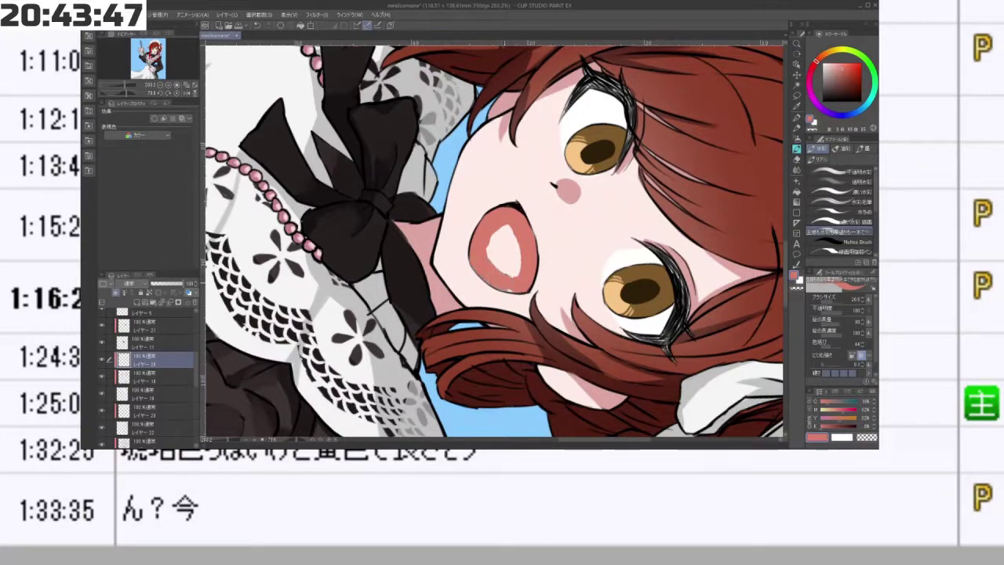
{"action": "mouse_move", "coordinate": [488, 250]}
{"action": "left_mouse_down"}
{"action": "mouse_move", "coordinate": [495, 235]}
{"action": "mouse_move", "coordinate": [516, 273]}
{"action": "left_mouse_up"}
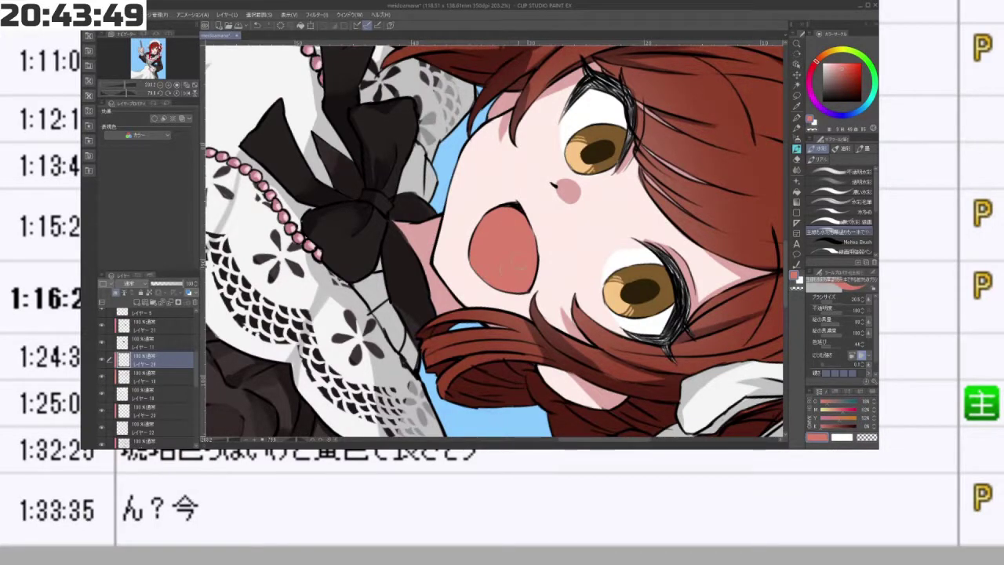
{"action": "left_click_drag", "start_coordinate": [479, 349], "coordinate": [615, 233]}
{"action": "scroll", "coordinate": [613, 235], "scroll_direction": "down", "scroll_amount": 6}
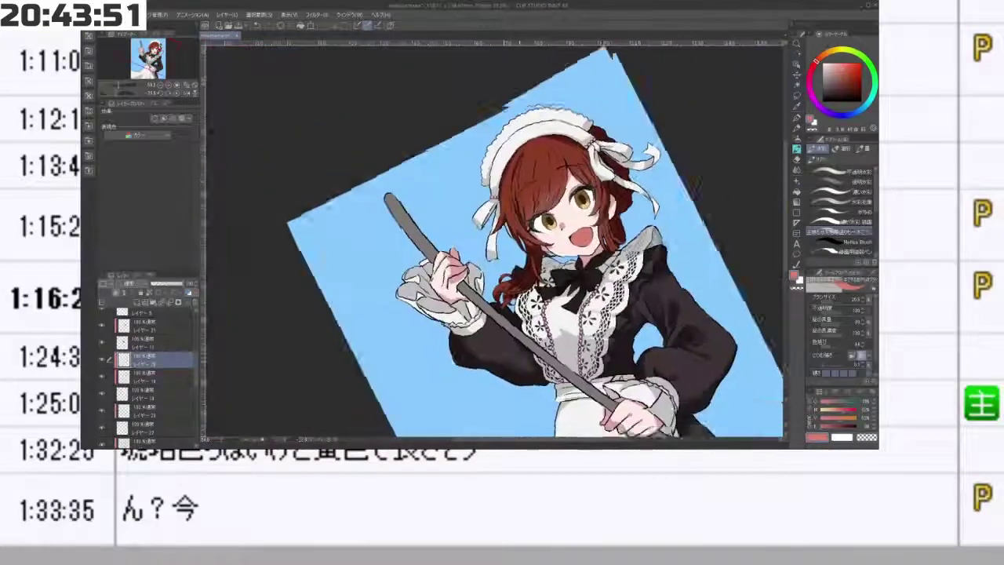
- Add another clipped layer lower in the skin group and choose a vivid red as the brush colour
{"action": "key", "text": "minus"}
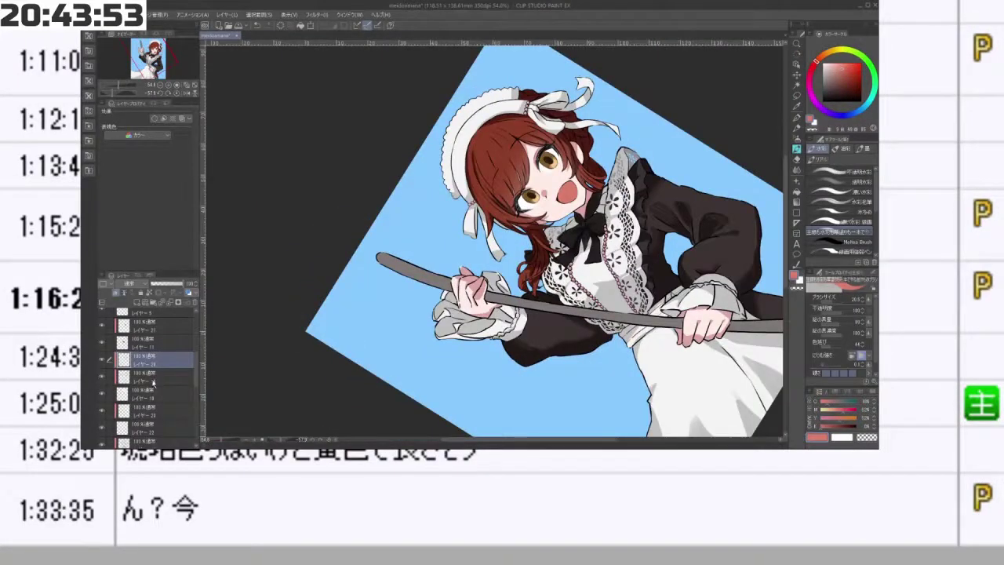
{"action": "left_click", "coordinate": [154, 390]}
{"action": "left_click", "coordinate": [136, 304]}
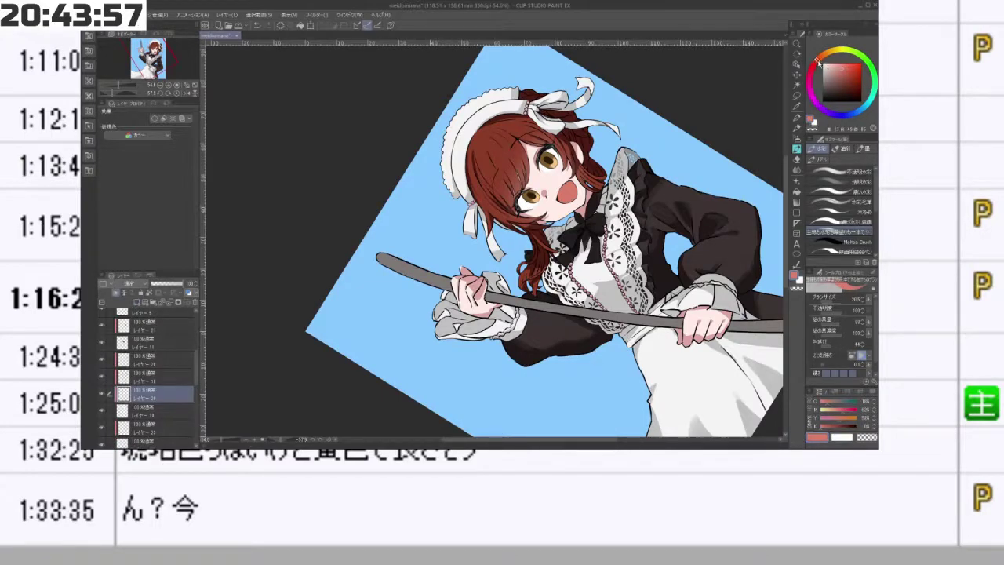
{"action": "left_click", "coordinate": [851, 67]}
{"action": "left_click_drag", "start_coordinate": [848, 55], "coordinate": [856, 52]}
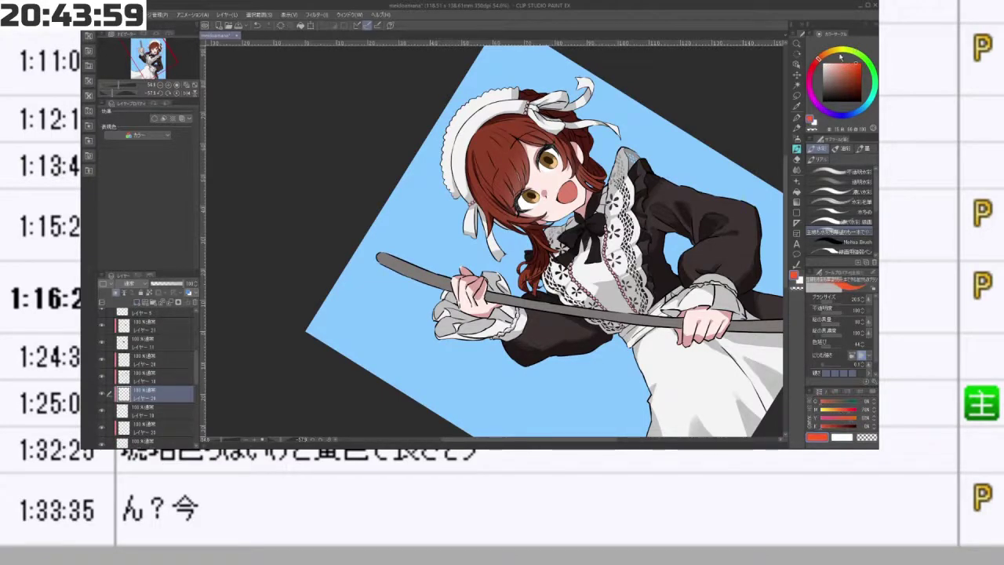
{"action": "left_click", "coordinate": [817, 62]}
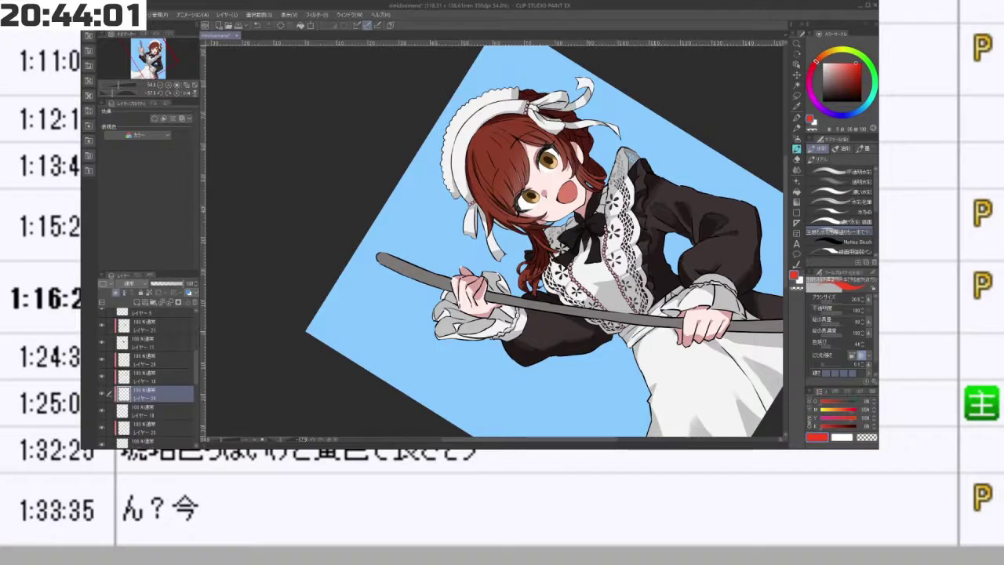
- With an enlarged brush, cover the skin of the face, the ear and both hands in vivid red on the new clipped layer
{"action": "left_click_drag", "start_coordinate": [520, 201], "coordinate": [551, 201]}
{"action": "mouse_move", "coordinate": [512, 142]}
{"action": "left_mouse_down"}
{"action": "mouse_move", "coordinate": [528, 213]}
{"action": "mouse_move", "coordinate": [563, 193]}
{"action": "left_mouse_up"}
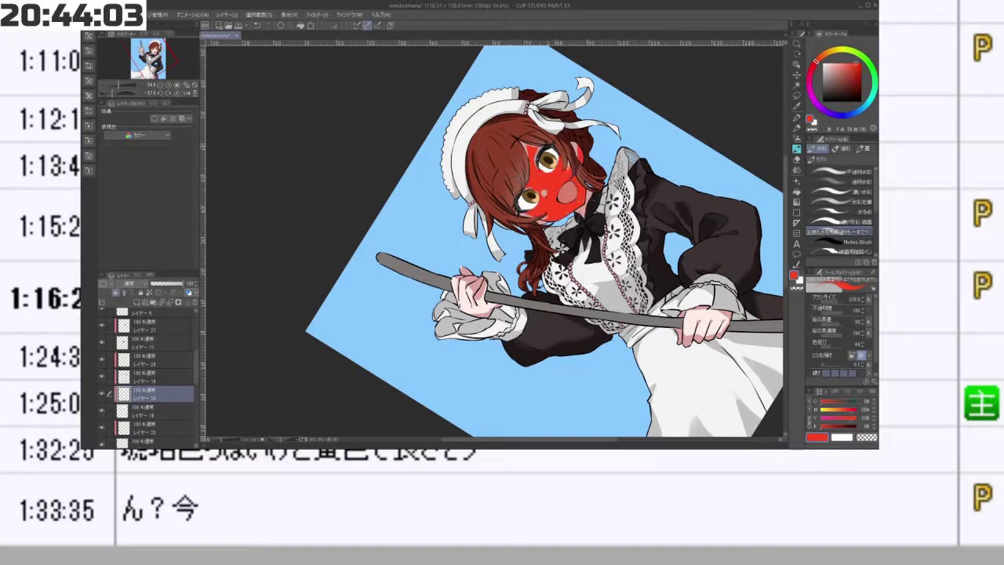
{"action": "left_click_drag", "start_coordinate": [463, 283], "coordinate": [480, 310]}
{"action": "left_click_drag", "start_coordinate": [691, 313], "coordinate": [710, 345]}
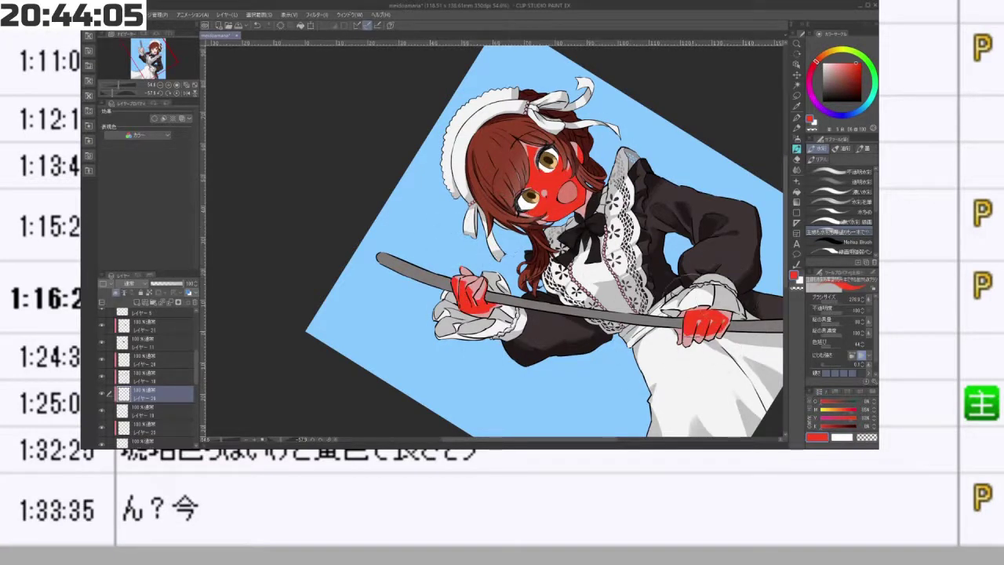
{"action": "left_click_drag", "start_coordinate": [590, 133], "coordinate": [579, 151]}
{"action": "mouse_move", "coordinate": [502, 259]}
{"action": "left_mouse_down"}
{"action": "mouse_move", "coordinate": [480, 294]}
{"action": "mouse_move", "coordinate": [423, 276]}
{"action": "mouse_move", "coordinate": [448, 334]}
{"action": "mouse_move", "coordinate": [463, 340]}
{"action": "left_mouse_up"}
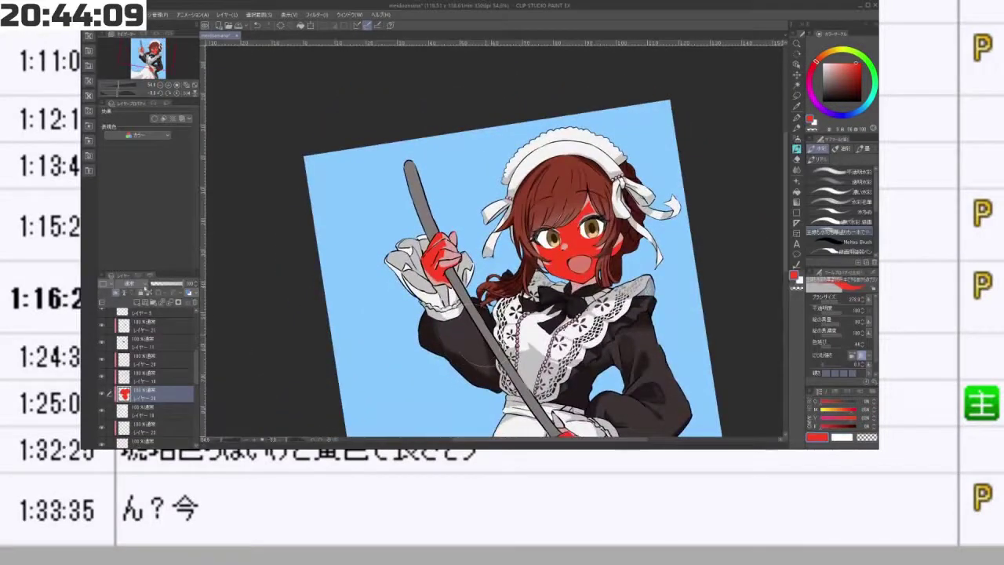
- Try the Screen blending mode on the red skin layer, set it to Overlay and reduce the layer's opacity
{"action": "left_click", "coordinate": [143, 284]}
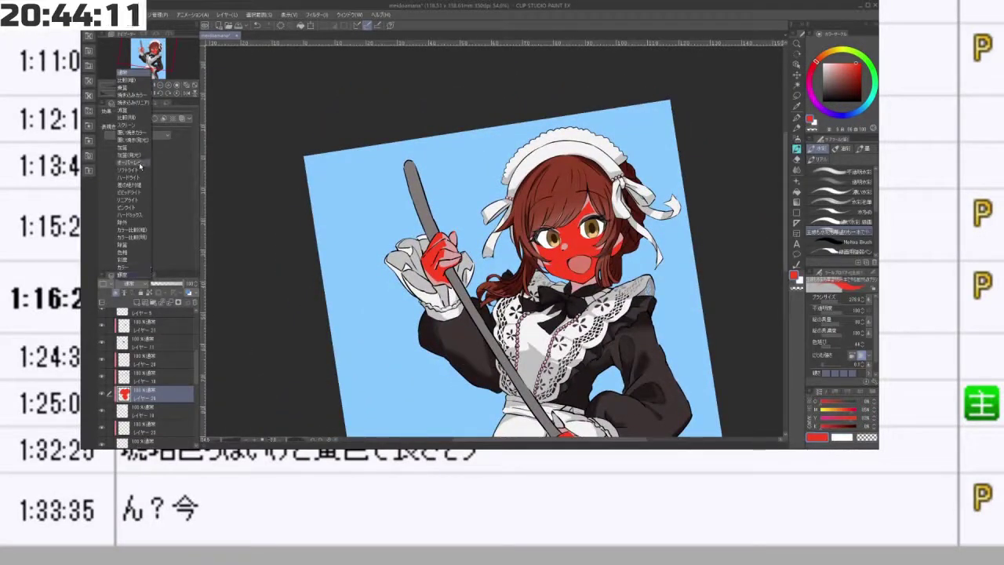
{"action": "left_click", "coordinate": [139, 125]}
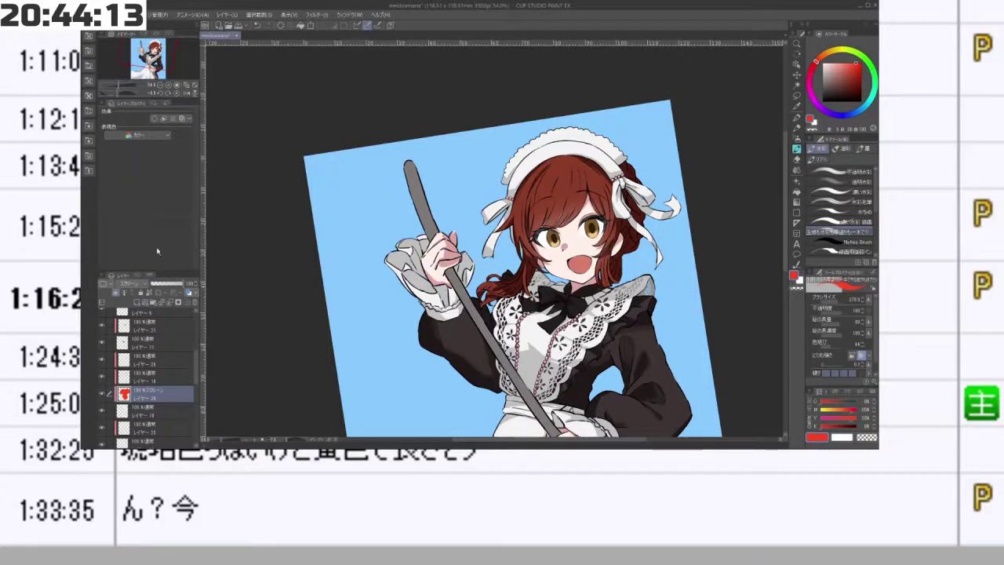
{"action": "left_click", "coordinate": [143, 284]}
{"action": "left_click", "coordinate": [141, 162]}
{"action": "left_click_drag", "start_coordinate": [270, 341], "coordinate": [268, 287]}
{"action": "left_click_drag", "start_coordinate": [605, 329], "coordinate": [577, 314]}
{"action": "key", "text": "asciicircum"}
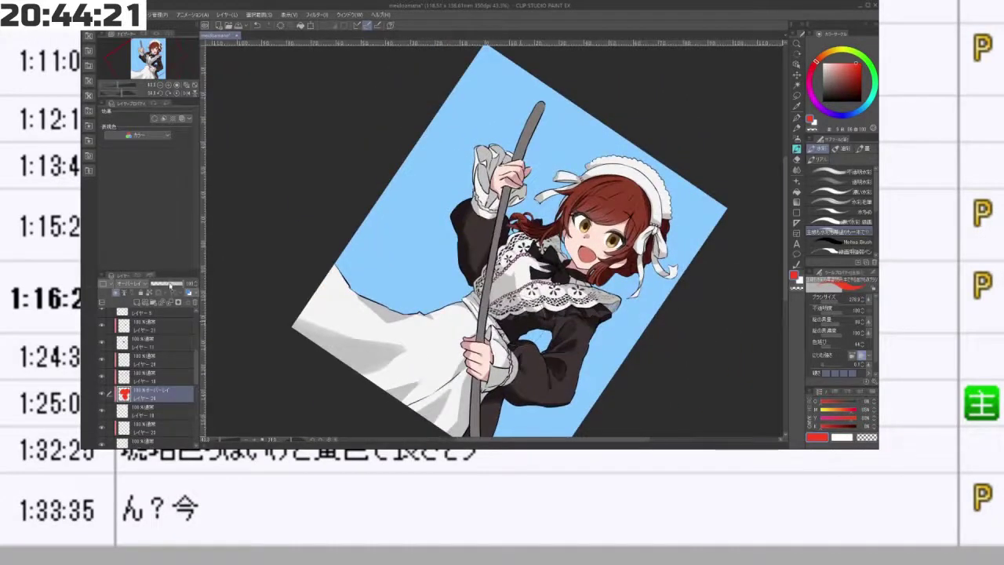
{"action": "left_click", "coordinate": [170, 285]}
- Examine the red-tinted skin on the face and hands from rotated, upside-down, zoomed-out and close-up views of the illustration
{"action": "key", "text": "asciicircum"}
{"action": "key", "text": "asciicircum"}
{"action": "key", "text": "asciicircum"}
{"action": "key", "text": "asciicircum"}
{"action": "key", "text": "asciicircum"}
{"action": "key", "text": "asciicircum"}
{"action": "key", "text": "asciicircum"}
{"action": "key", "text": "asciicircum"}
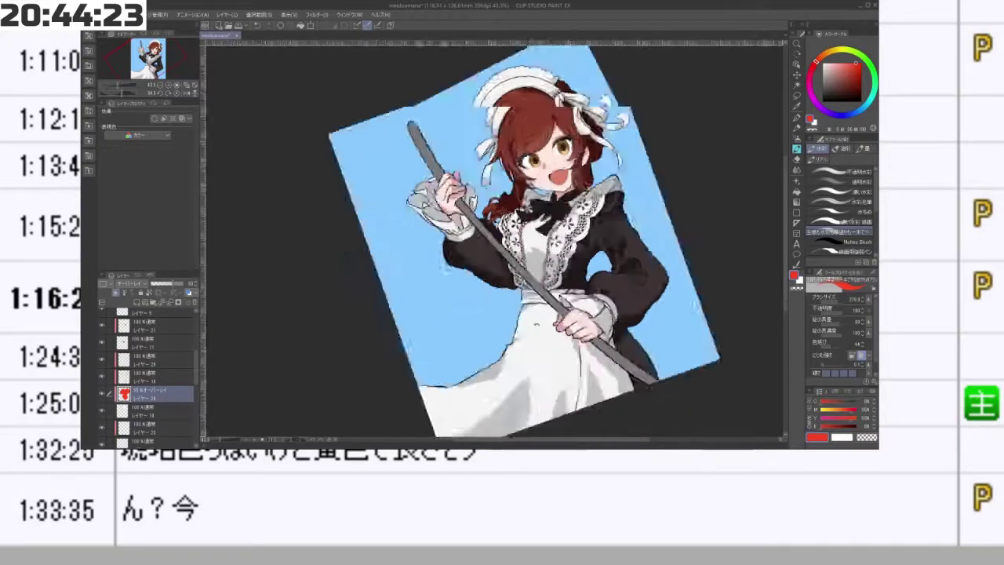
{"action": "key", "text": "minus"}
{"action": "key", "text": "minus"}
{"action": "key", "text": "minus"}
{"action": "key", "text": "minus"}
{"action": "key", "text": "minus"}
{"action": "key", "text": "minus"}
{"action": "key", "text": "minus"}
{"action": "key", "text": "minus"}
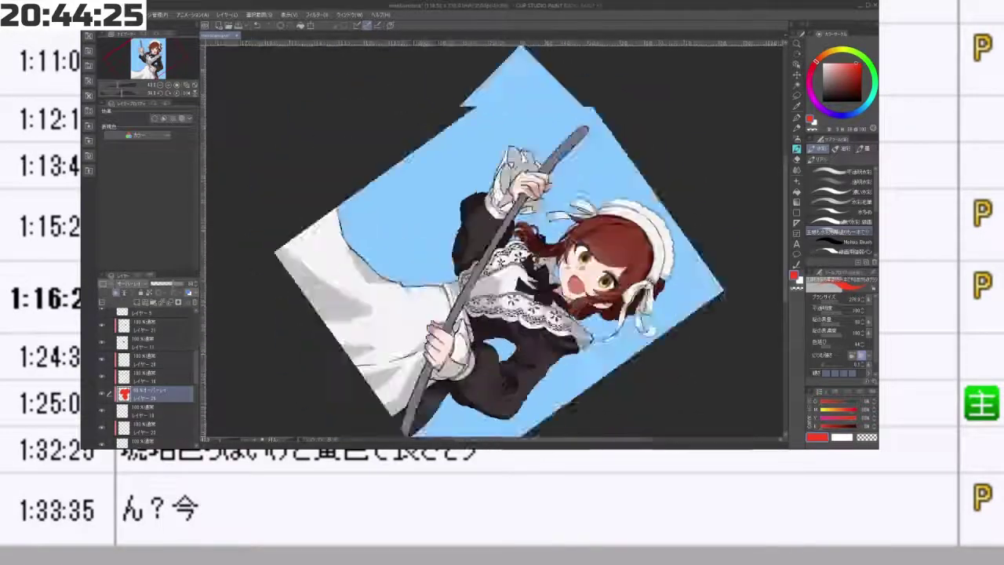
{"action": "scroll", "coordinate": [510, 275], "scroll_direction": "down", "scroll_amount": 3}
{"action": "scroll", "coordinate": [510, 275], "scroll_direction": "up", "scroll_amount": 5}
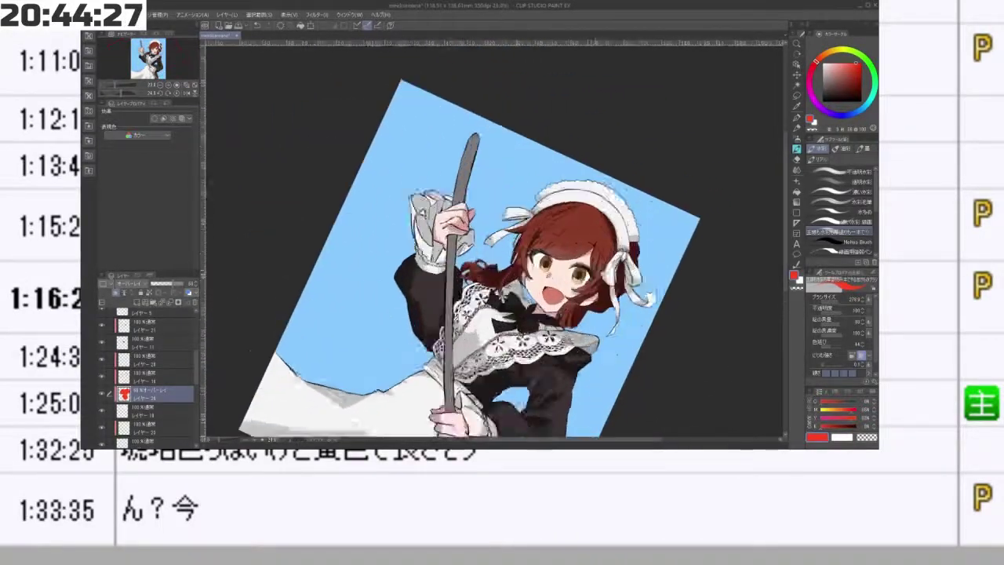
{"action": "key", "text": "minus"}
{"action": "key", "text": "minus"}
{"action": "key", "text": "minus"}
{"action": "key", "text": "minus"}
{"action": "key", "text": "minus"}
{"action": "key", "text": "minus"}
{"action": "key", "text": "minus"}
{"action": "key", "text": "minus"}
{"action": "key", "text": "asciicircum"}
{"action": "key", "text": "asciicircum"}
{"action": "key", "text": "asciicircum"}
{"action": "key", "text": "asciicircum"}
{"action": "key", "text": "asciicircum"}
{"action": "key", "text": "asciicircum"}
{"action": "key", "text": "asciicircum"}
{"action": "key", "text": "asciicircum"}
{"action": "key", "text": "asciicircum"}
{"action": "key", "text": "asciicircum"}
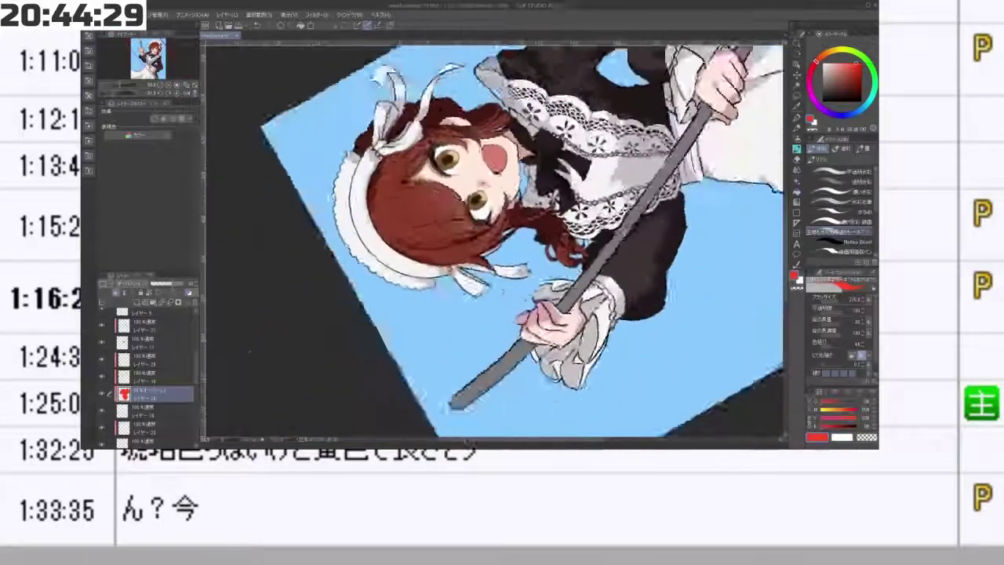
{"action": "key", "text": "minus"}
{"action": "key", "text": "minus"}
{"action": "key", "text": "minus"}
{"action": "key", "text": "minus"}
{"action": "key", "text": "minus"}
{"action": "key", "text": "minus"}
{"action": "key", "text": "minus"}
{"action": "key", "text": "minus"}
{"action": "key", "text": "minus"}
{"action": "key", "text": "minus"}
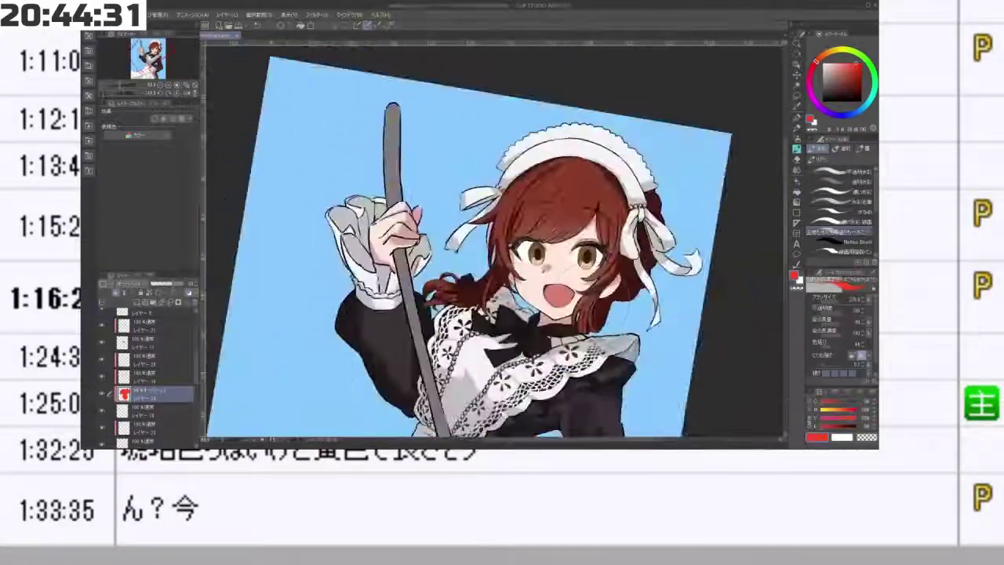
{"action": "key", "text": "ctrl+minus"}
{"action": "key", "text": "minus"}
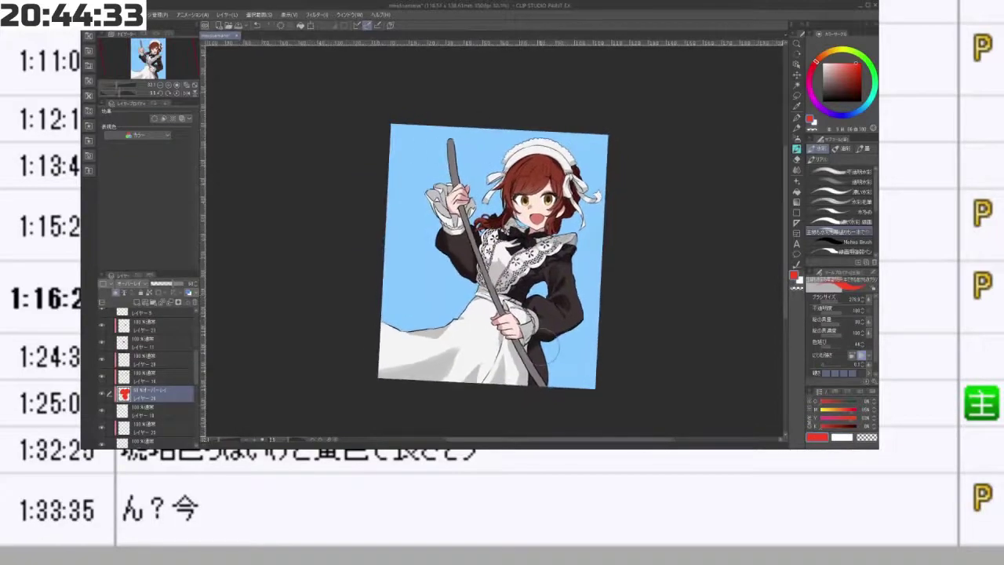
{"action": "scroll", "coordinate": [548, 191], "scroll_direction": "up", "scroll_amount": 5}
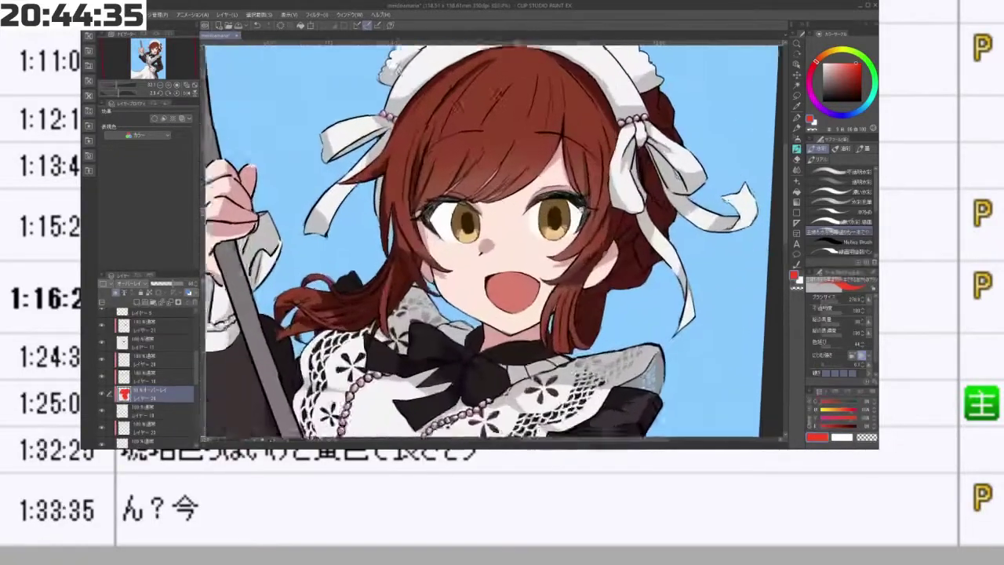
{"action": "scroll", "coordinate": [548, 191], "scroll_direction": "down", "scroll_amount": 2}
{"action": "scroll", "coordinate": [546, 194], "scroll_direction": "down", "scroll_amount": 3}
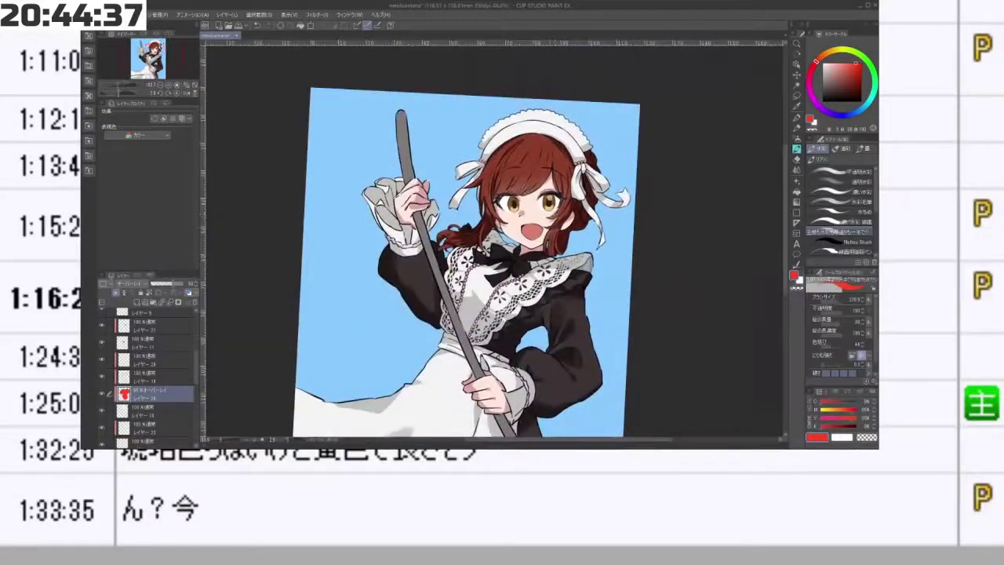
- Toggle the visibility of the layer directly above the red Overlay layer to identify its contents
{"action": "left_click", "coordinate": [121, 380]}
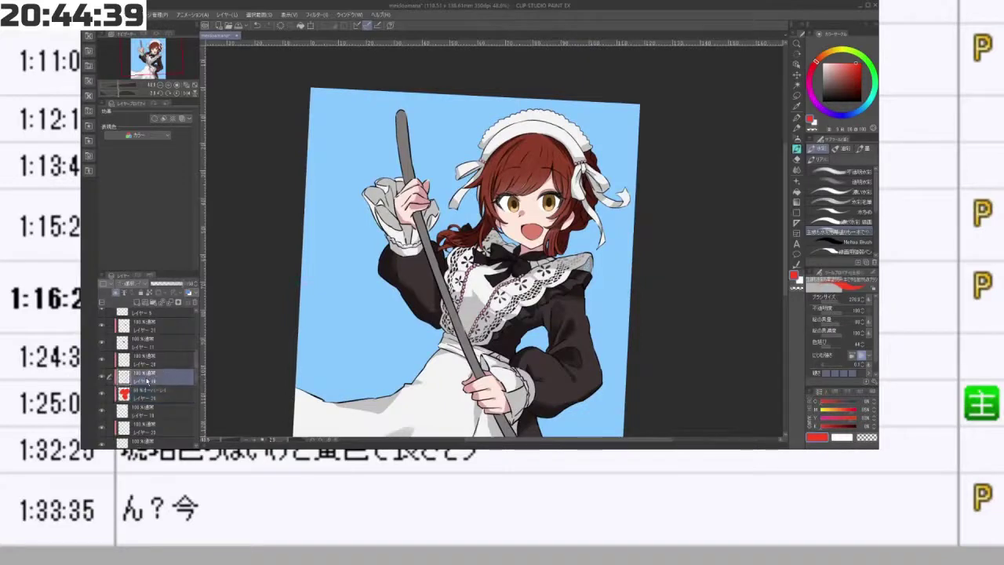
{"action": "left_click", "coordinate": [102, 377]}
{"action": "left_click", "coordinate": [102, 377]}
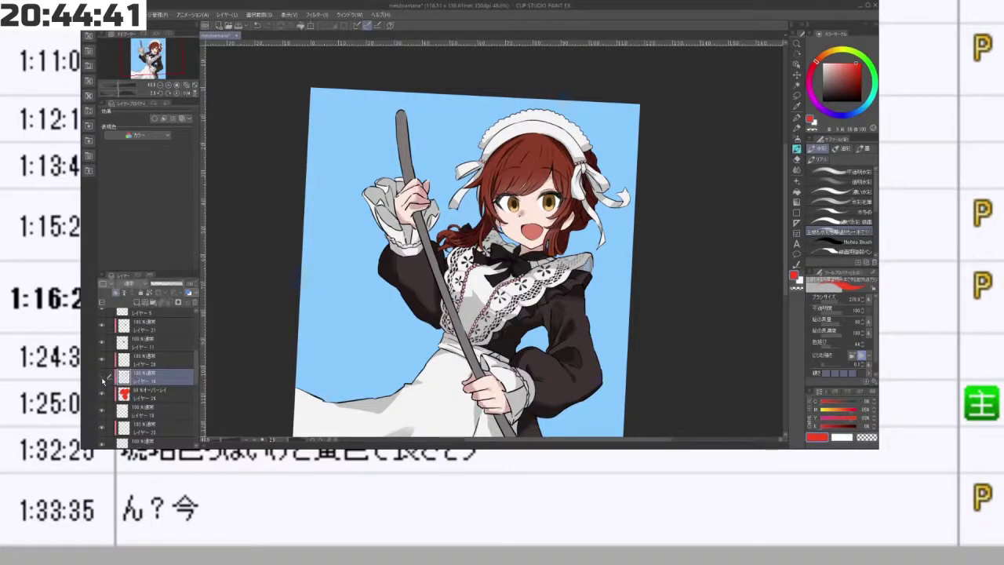
{"action": "left_click", "coordinate": [102, 377]}
{"action": "left_click", "coordinate": [103, 377]}
{"action": "left_click", "coordinate": [135, 363]}
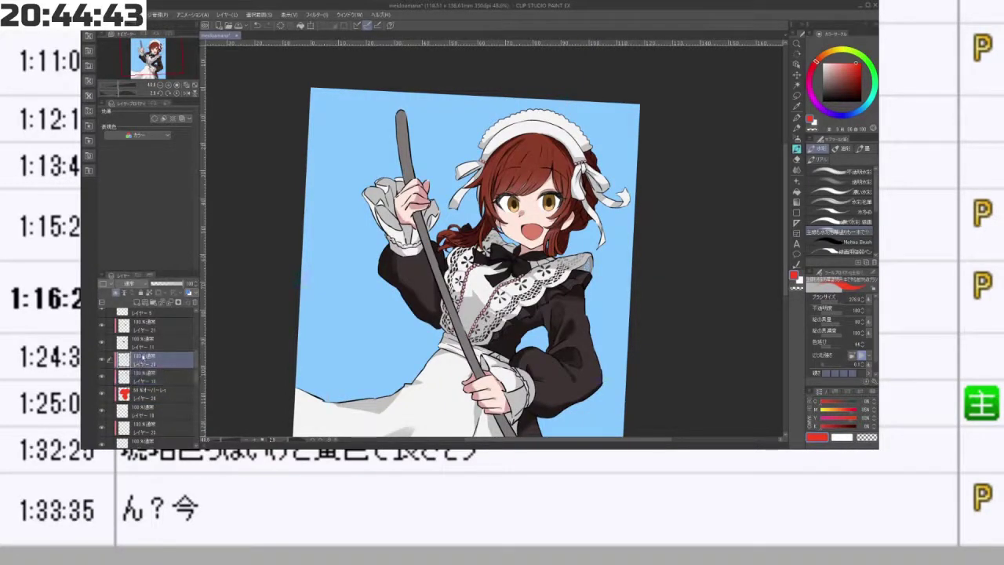
- Identify the reduced-opacity layer farther up the stack by toggling its visibility, and add a new layer directly above it
{"action": "left_click_drag", "start_coordinate": [196, 377], "coordinate": [195, 351]}
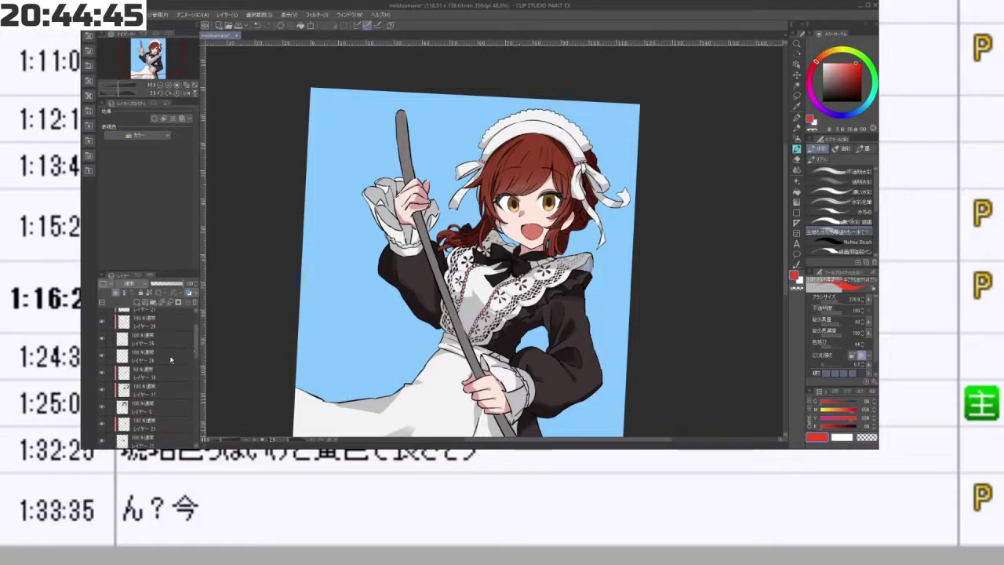
{"action": "left_click", "coordinate": [102, 374]}
{"action": "left_click", "coordinate": [103, 375]}
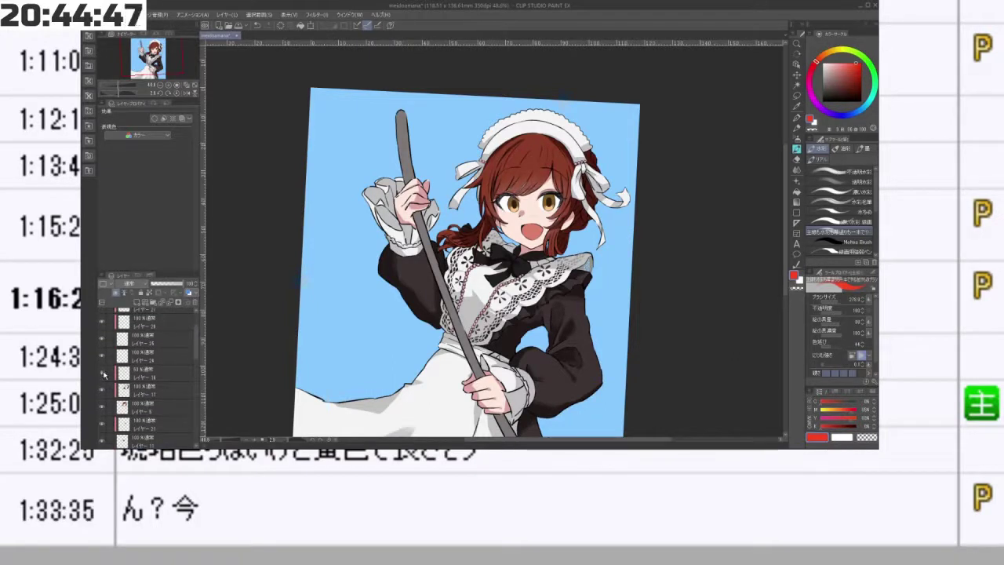
{"action": "left_click", "coordinate": [153, 373]}
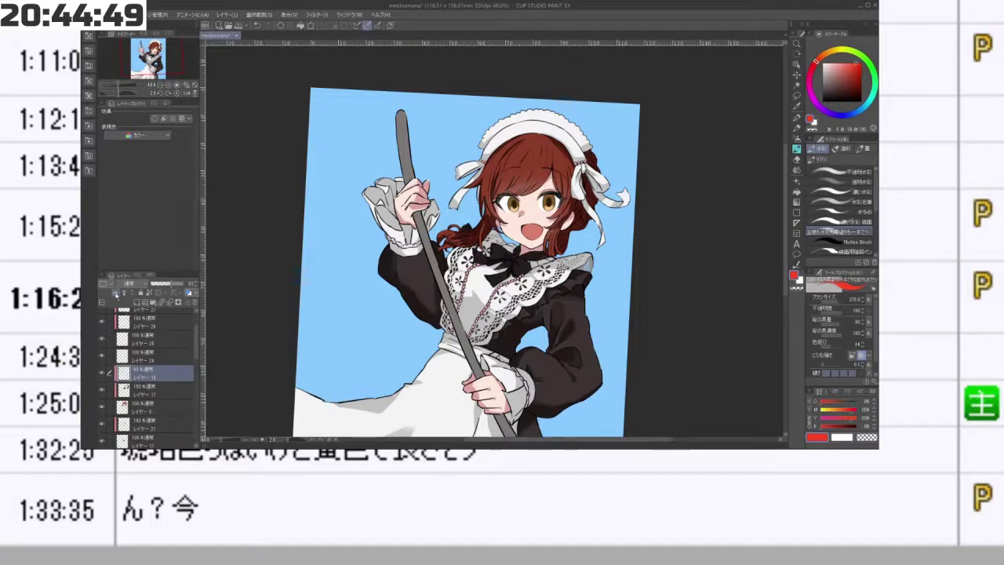
{"action": "left_click", "coordinate": [137, 305]}
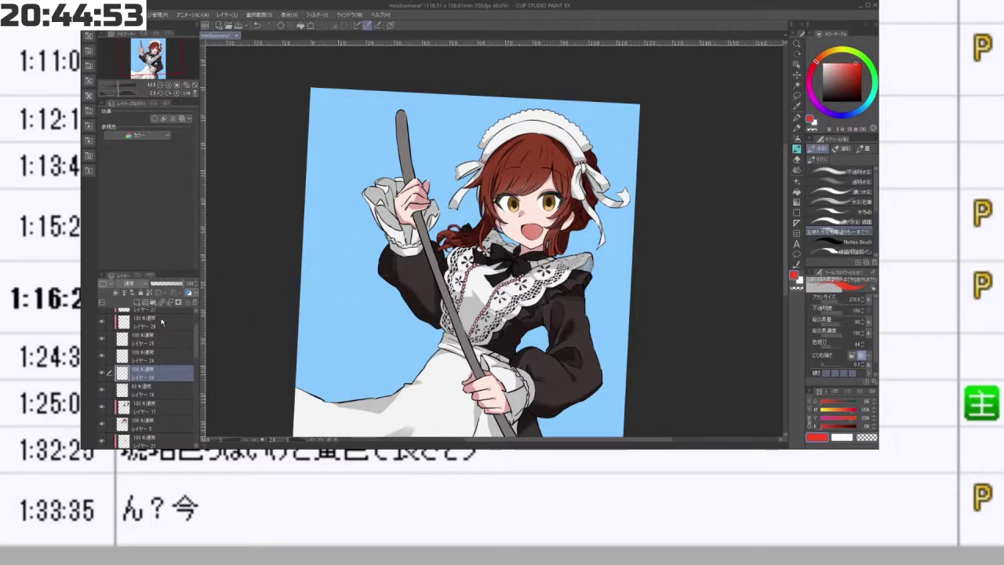
- Clip the new layer to the layer below and brush a large red area over the maid's face, redoing the first stroke
{"action": "left_click", "coordinate": [116, 292]}
{"action": "left_click_drag", "start_coordinate": [510, 205], "coordinate": [595, 215]}
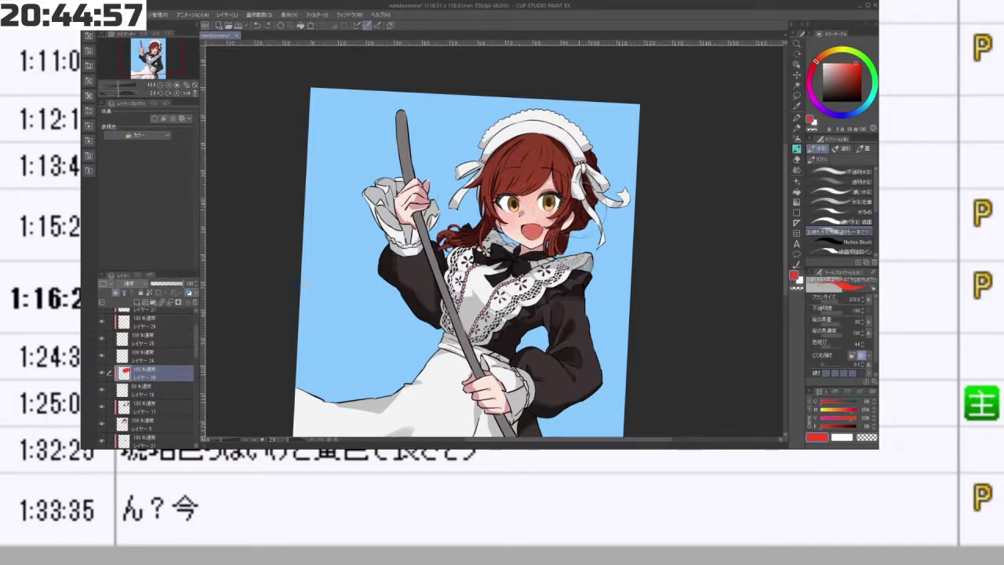
{"action": "key", "text": "ctrl+z"}
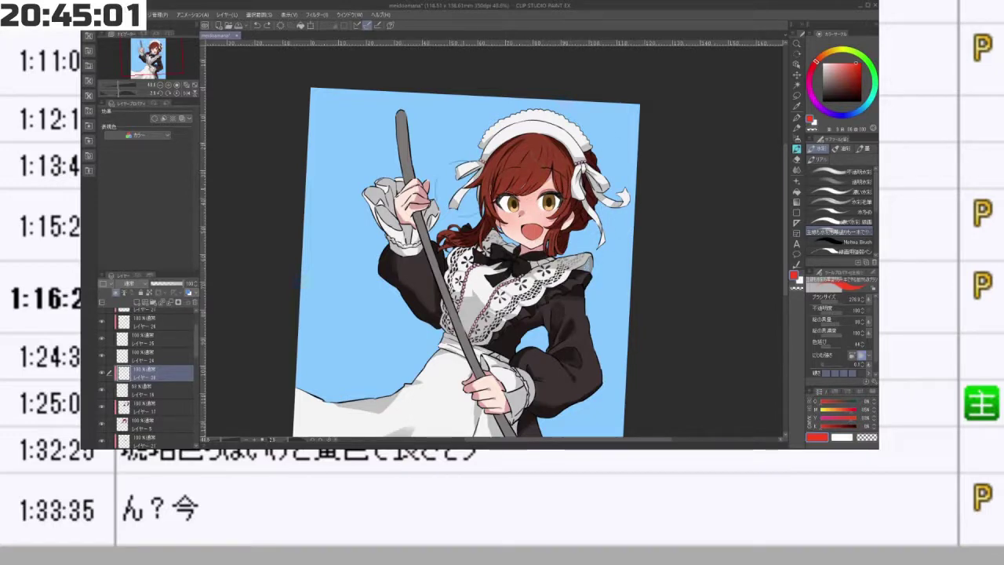
{"action": "mouse_move", "coordinate": [516, 242]}
{"action": "left_mouse_down"}
{"action": "mouse_move", "coordinate": [528, 253]}
{"action": "mouse_move", "coordinate": [567, 219]}
{"action": "left_mouse_up"}
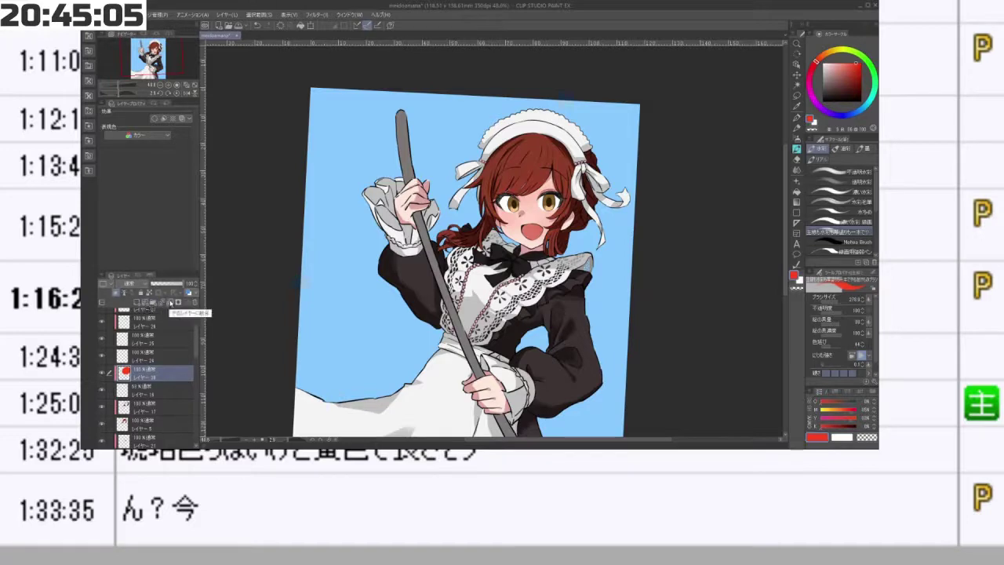
- Try merging the red layer into the layer below in Normal mode, and restore the separate red layer
{"action": "left_click", "coordinate": [171, 303]}
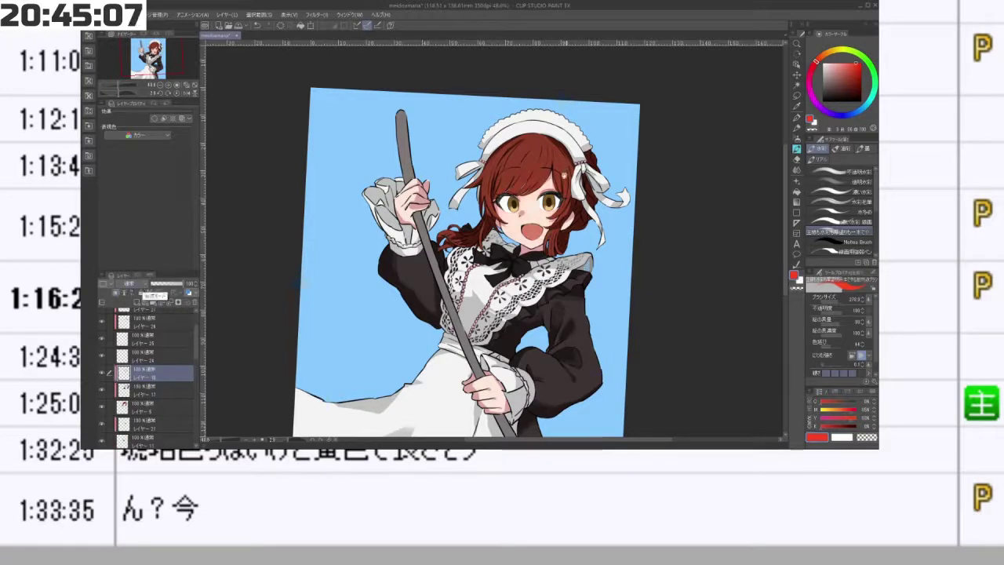
{"action": "scroll", "coordinate": [541, 178], "scroll_direction": "up", "scroll_amount": 4}
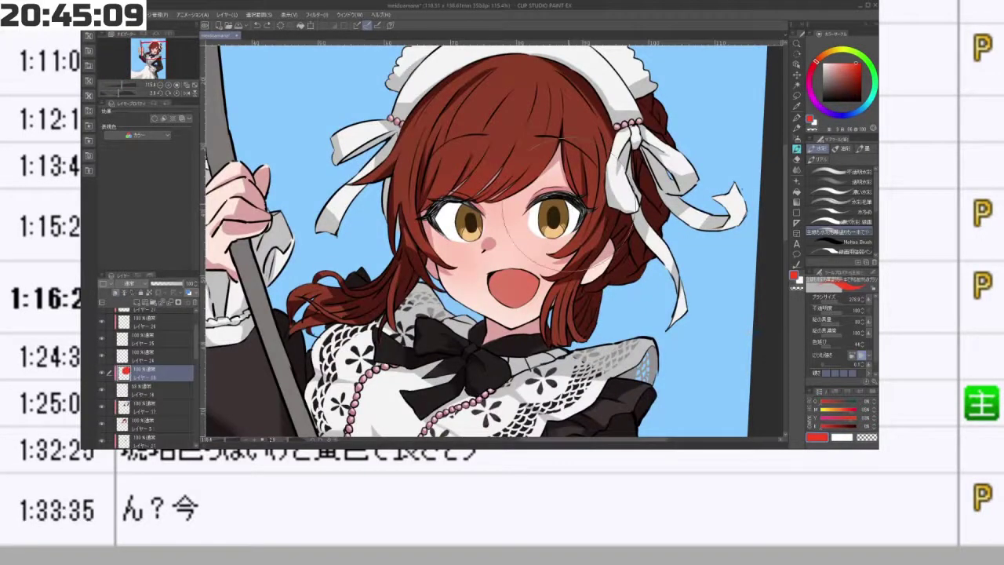
{"action": "key", "text": "Delete"}
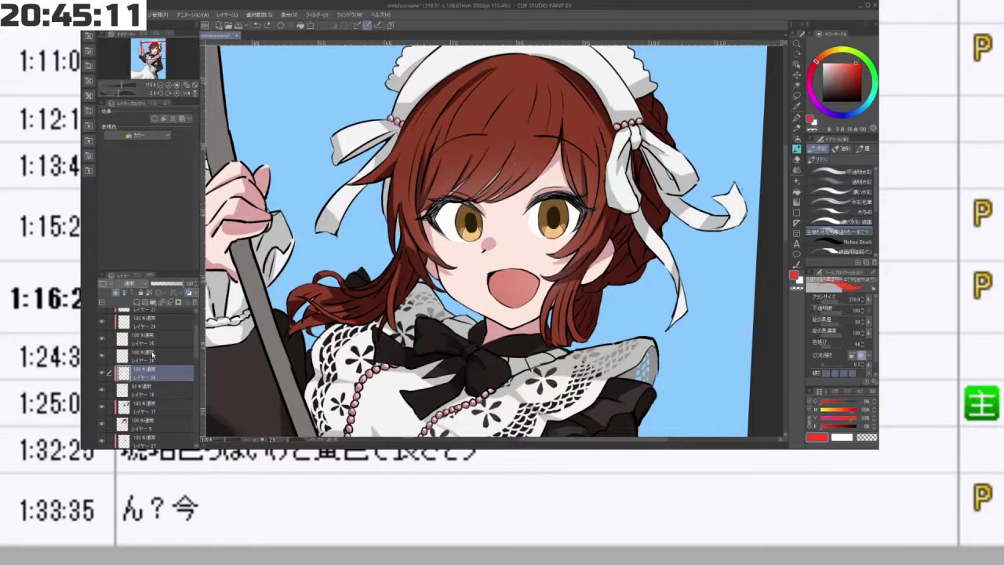
{"action": "scroll", "coordinate": [522, 317], "scroll_direction": "down", "scroll_amount": 5}
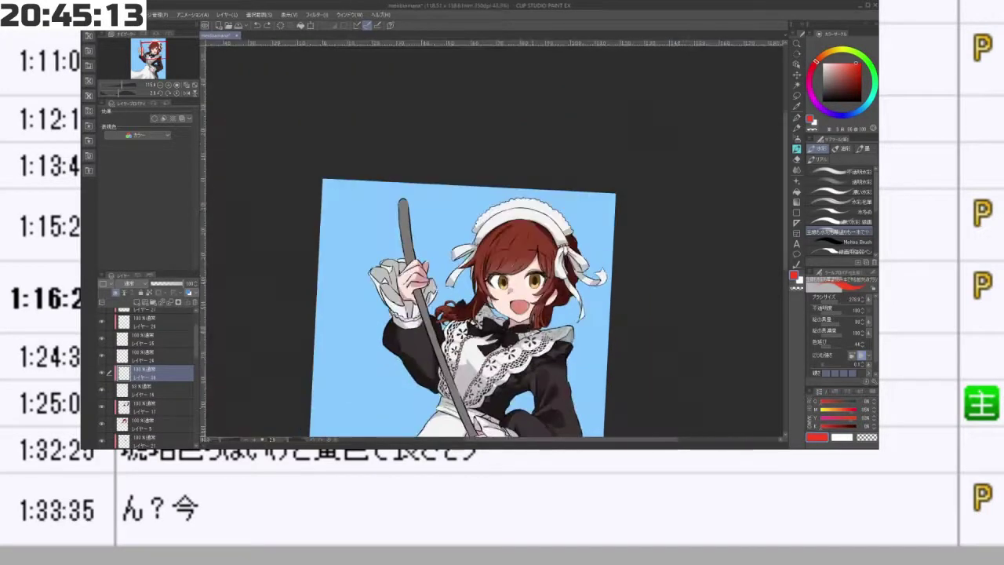
{"action": "left_click_drag", "start_coordinate": [522, 317], "coordinate": [506, 267]}
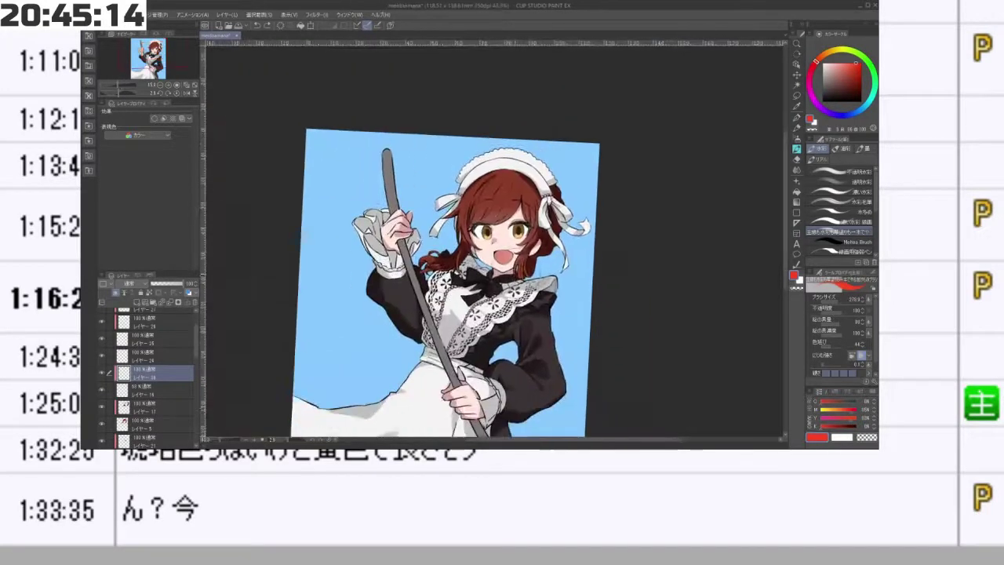
{"action": "left_click", "coordinate": [268, 26]}
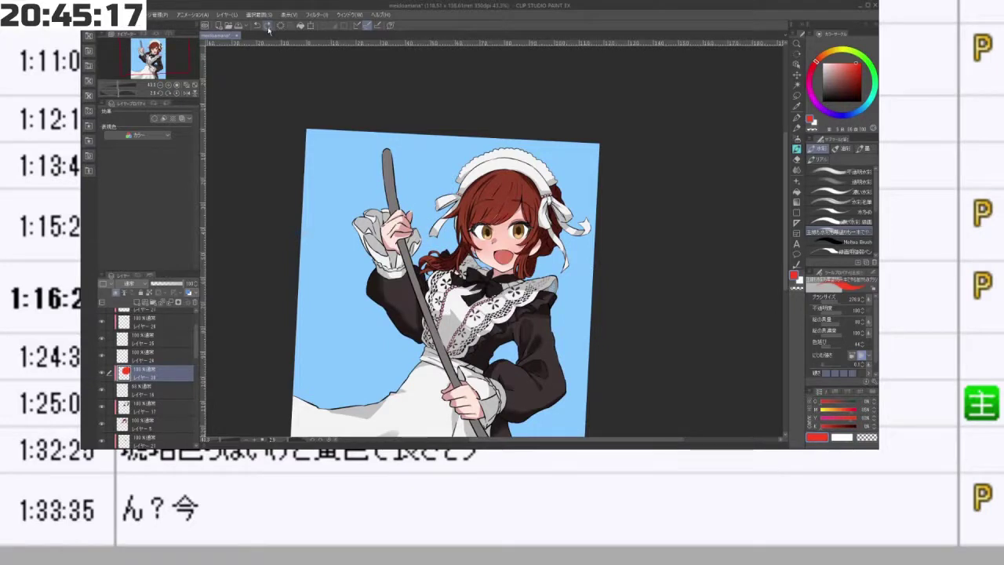
- Set the red layer to Overlay, reduce its opacity, and merge it into the layer directly below
{"action": "left_click", "coordinate": [144, 286]}
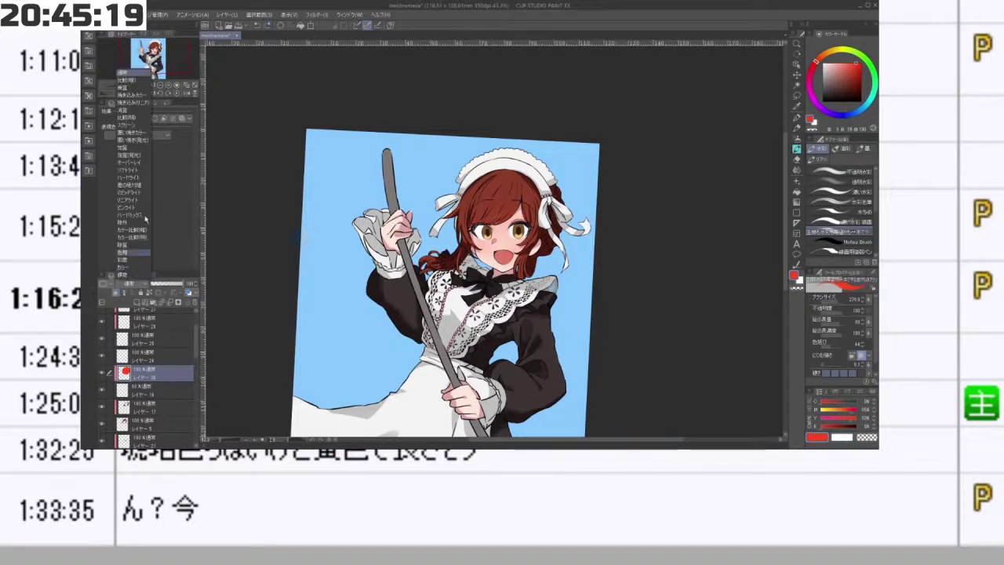
{"action": "left_click", "coordinate": [140, 161]}
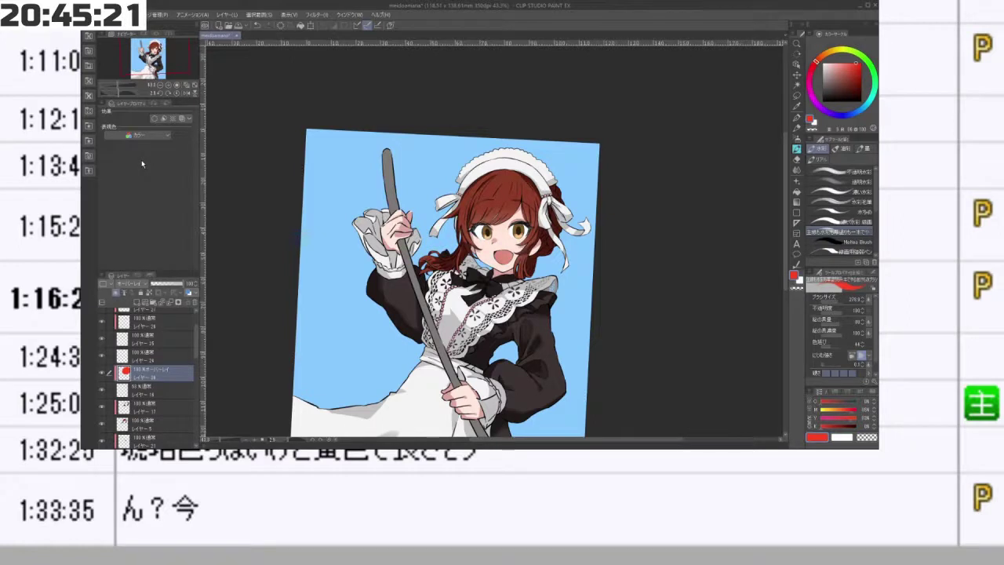
{"action": "left_click_drag", "start_coordinate": [167, 283], "coordinate": [174, 287]}
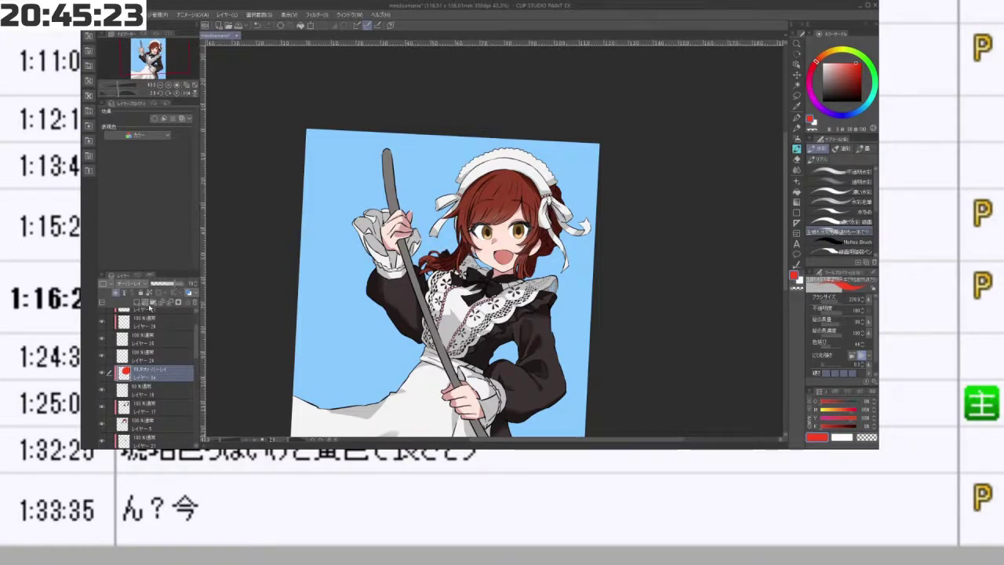
{"action": "left_click", "coordinate": [171, 303]}
{"action": "left_click", "coordinate": [138, 285]}
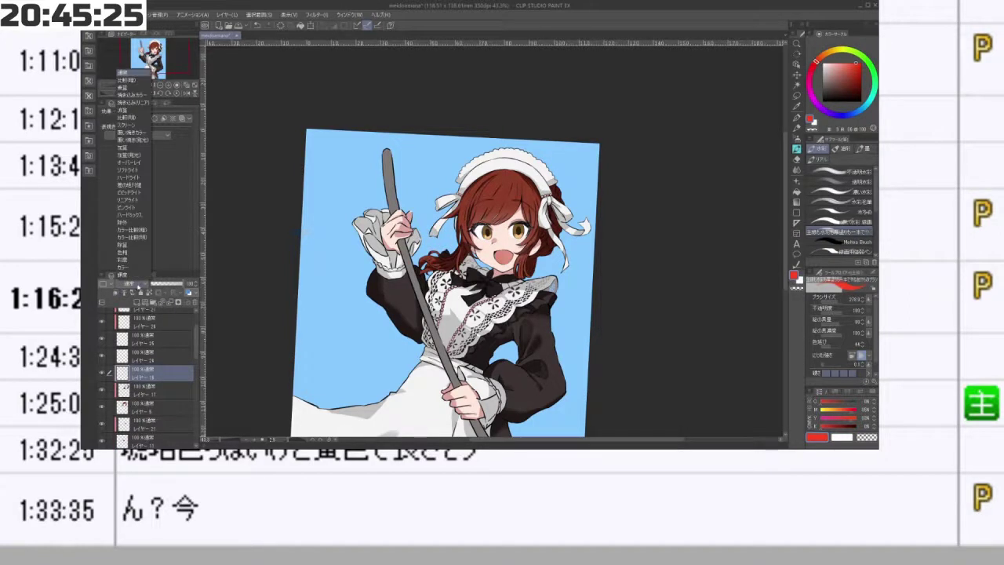
{"action": "left_click", "coordinate": [139, 287]}
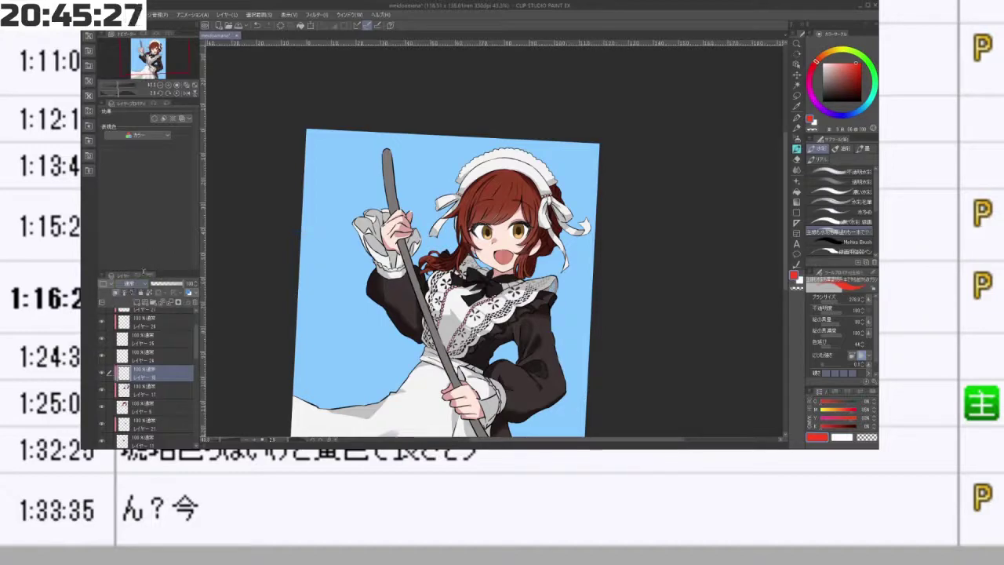
- Examine the merged tint on the face and hair from rotated, upside-down, zoomed-out and close-up views of the illustration
{"action": "scroll", "coordinate": [523, 234], "scroll_direction": "up", "scroll_amount": 4}
{"action": "mouse_move", "coordinate": [596, 236]}
{"action": "left_mouse_down"}
{"action": "mouse_move", "coordinate": [448, 151]}
{"action": "mouse_move", "coordinate": [400, 279]}
{"action": "mouse_move", "coordinate": [577, 290]}
{"action": "mouse_move", "coordinate": [588, 251]}
{"action": "left_mouse_up"}
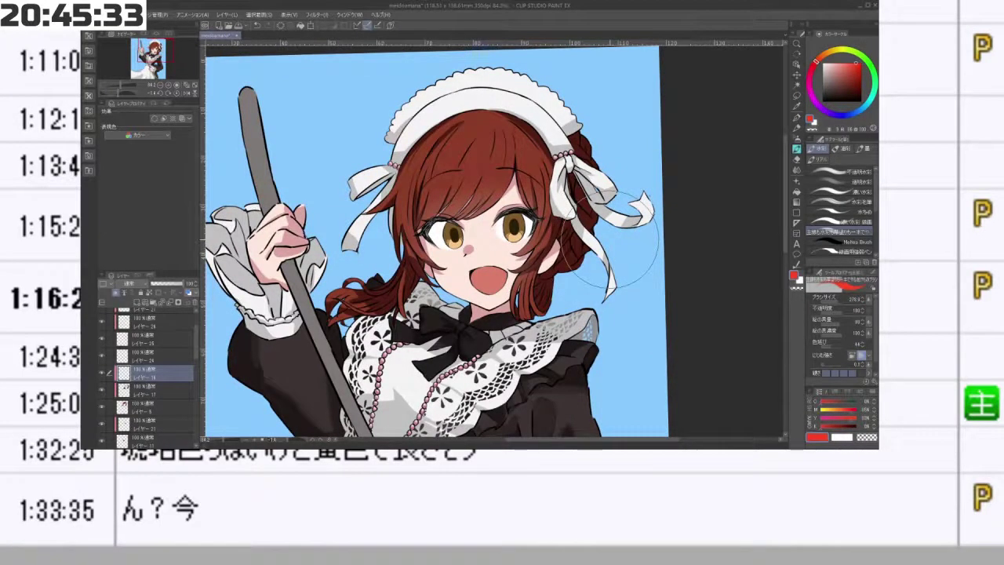
{"action": "key", "text": "ctrl+minus"}
{"action": "key", "text": "ctrl+minus"}
{"action": "key", "text": "minus"}
{"action": "key", "text": "minus"}
{"action": "key", "text": "minus"}
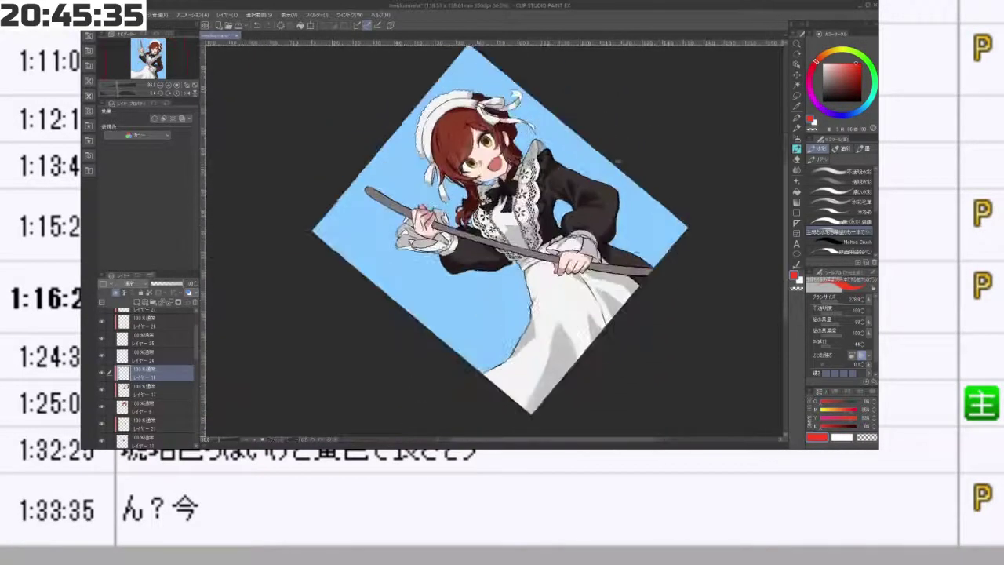
{"action": "key", "text": "minus"}
{"action": "key", "text": "minus"}
{"action": "key", "text": "minus"}
{"action": "key", "text": "minus"}
{"action": "key", "text": "minus"}
{"action": "key", "text": "minus"}
{"action": "key", "text": "minus"}
{"action": "key", "text": "minus"}
{"action": "key", "text": "minus"}
{"action": "key", "text": "minus"}
{"action": "key", "text": "minus"}
{"action": "key", "text": "minus"}
{"action": "key", "text": "minus"}
{"action": "key", "text": "minus"}
{"action": "key", "text": "minus"}
{"action": "key", "text": "minus"}
{"action": "key", "text": "minus"}
{"action": "key", "text": "minus"}
{"action": "key", "text": "minus"}
{"action": "key", "text": "minus"}
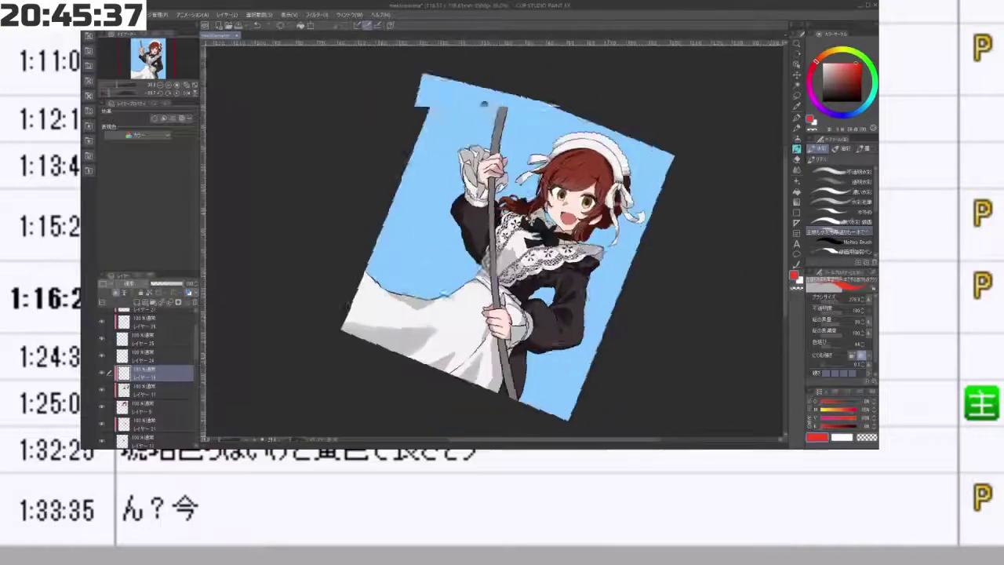
{"action": "left_click_drag", "start_coordinate": [484, 103], "coordinate": [389, 156]}
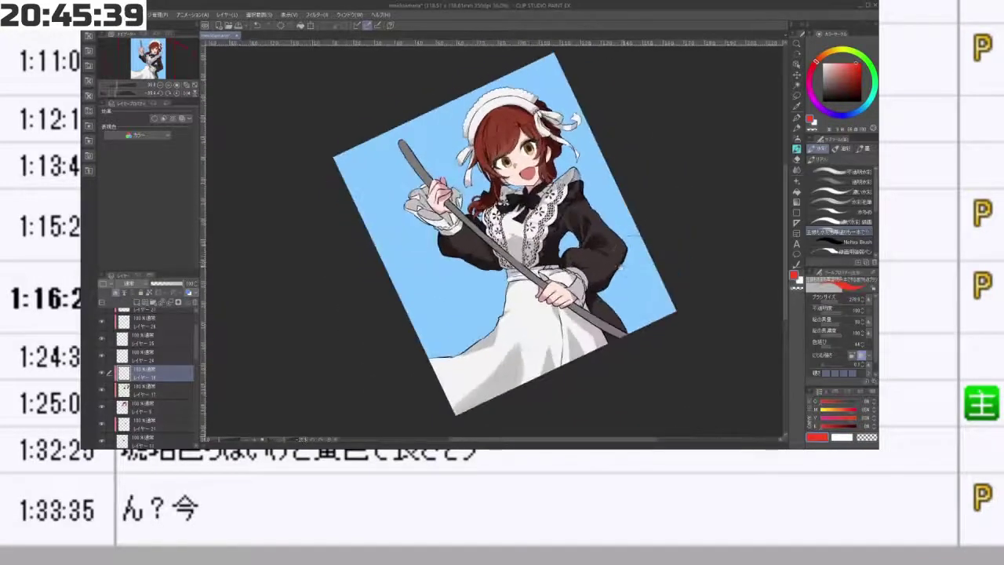
{"action": "key", "text": "ctrl+minus"}
{"action": "key", "text": "minus"}
{"action": "key", "text": "minus"}
{"action": "key", "text": "minus"}
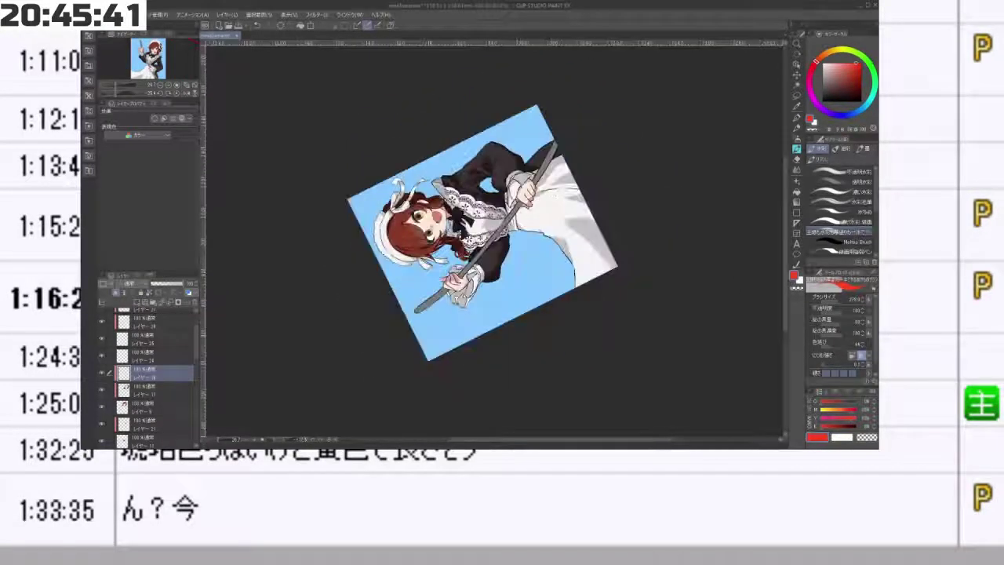
{"action": "key", "text": "minus"}
{"action": "key", "text": "minus"}
{"action": "key", "text": "minus"}
{"action": "key", "text": "minus"}
{"action": "key", "text": "minus"}
{"action": "key", "text": "minus"}
{"action": "key", "text": "minus"}
{"action": "key", "text": "minus"}
{"action": "key", "text": "minus"}
{"action": "key", "text": "minus"}
{"action": "key", "text": "minus"}
{"action": "key", "text": "minus"}
{"action": "key", "text": "minus"}
{"action": "key", "text": "minus"}
{"action": "key", "text": "minus"}
{"action": "key", "text": "minus"}
{"action": "key", "text": "ctrl+plus"}
{"action": "key", "text": "ctrl+plus"}
{"action": "key", "text": "ctrl+plus"}
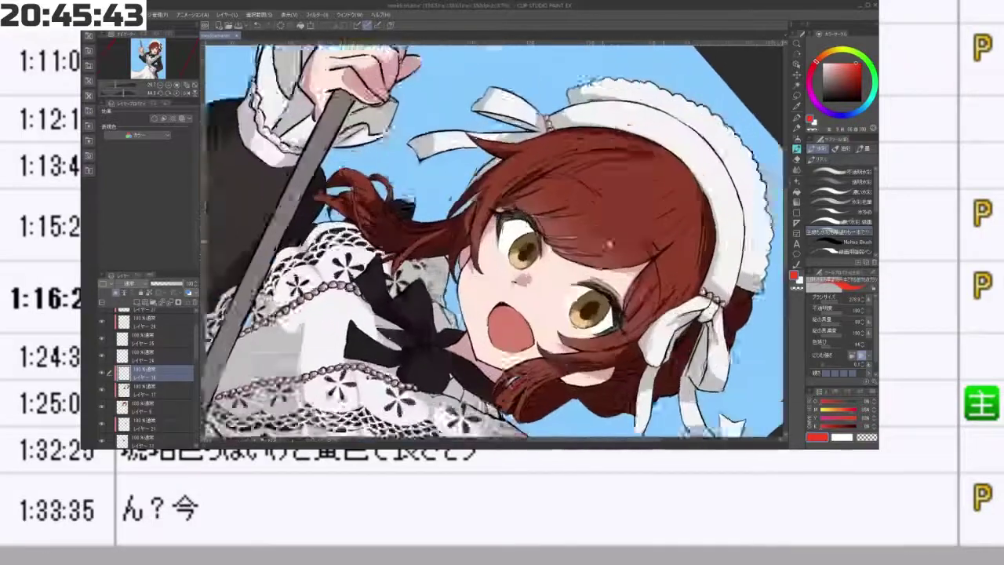
{"action": "scroll", "coordinate": [569, 266], "scroll_direction": "up", "scroll_amount": 4}
{"action": "key", "text": "minus"}
{"action": "key", "text": "minus"}
{"action": "key", "text": "minus"}
{"action": "key", "text": "minus"}
{"action": "key", "text": "minus"}
{"action": "key", "text": "minus"}
{"action": "key", "text": "minus"}
{"action": "key", "text": "minus"}
{"action": "key", "text": "minus"}
{"action": "key", "text": "minus"}
{"action": "key", "text": "minus"}
{"action": "key", "text": "minus"}
{"action": "key", "text": "minus"}
{"action": "key", "text": "minus"}
{"action": "key", "text": "minus"}
{"action": "key", "text": "minus"}
{"action": "key", "text": "minus"}
{"action": "key", "text": "minus"}
{"action": "key", "text": "minus"}
{"action": "key", "text": "minus"}
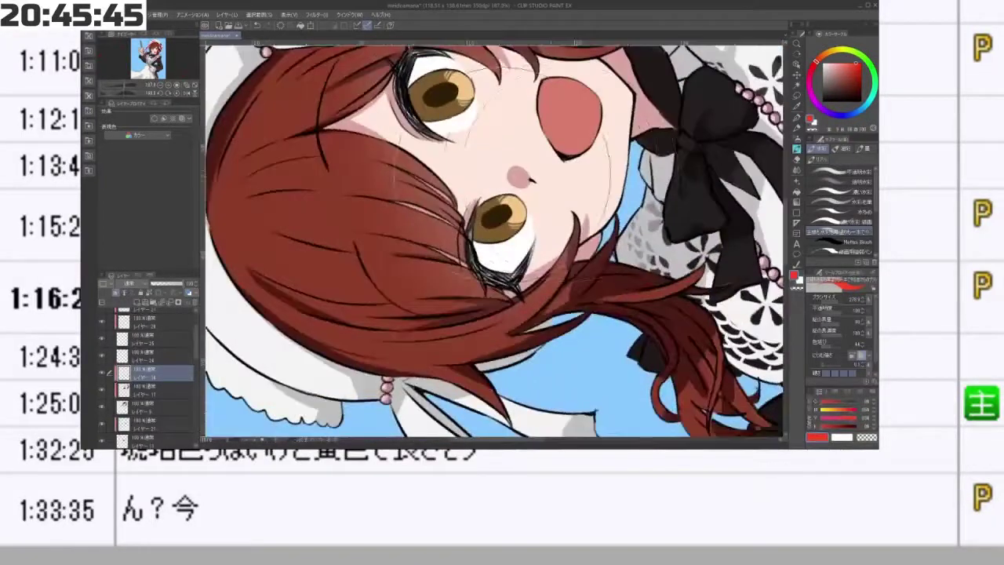
- Add a new layer at the top of the stack, clip it to the layer below, and sample the iris's amber colour
{"action": "left_click_drag", "start_coordinate": [196, 346], "coordinate": [196, 325]}
{"action": "left_click", "coordinate": [149, 330]}
{"action": "left_click", "coordinate": [144, 313]}
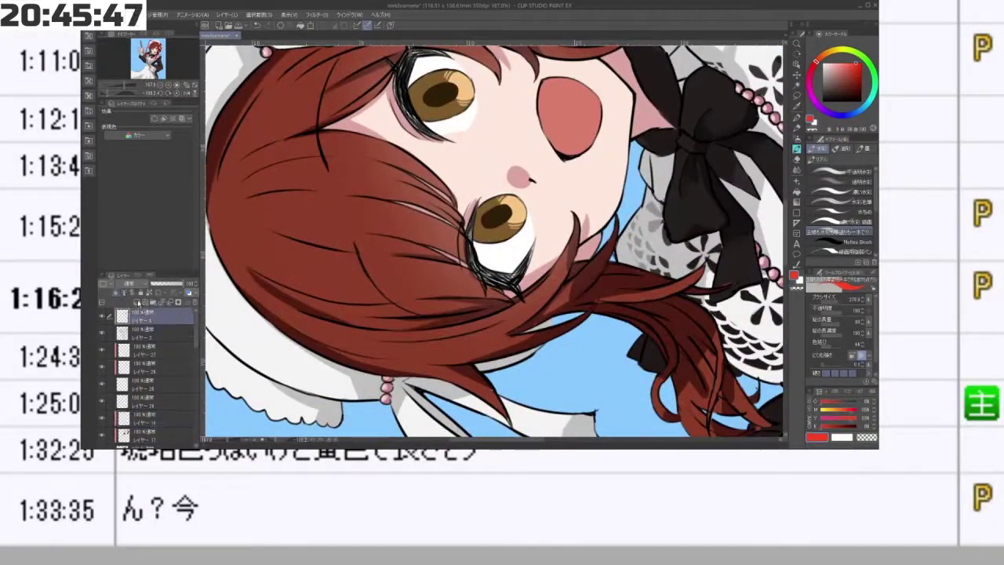
{"action": "left_click", "coordinate": [138, 302]}
{"action": "left_click", "coordinate": [116, 293]}
{"action": "left_click", "coordinate": [511, 213], "text": "alt"}
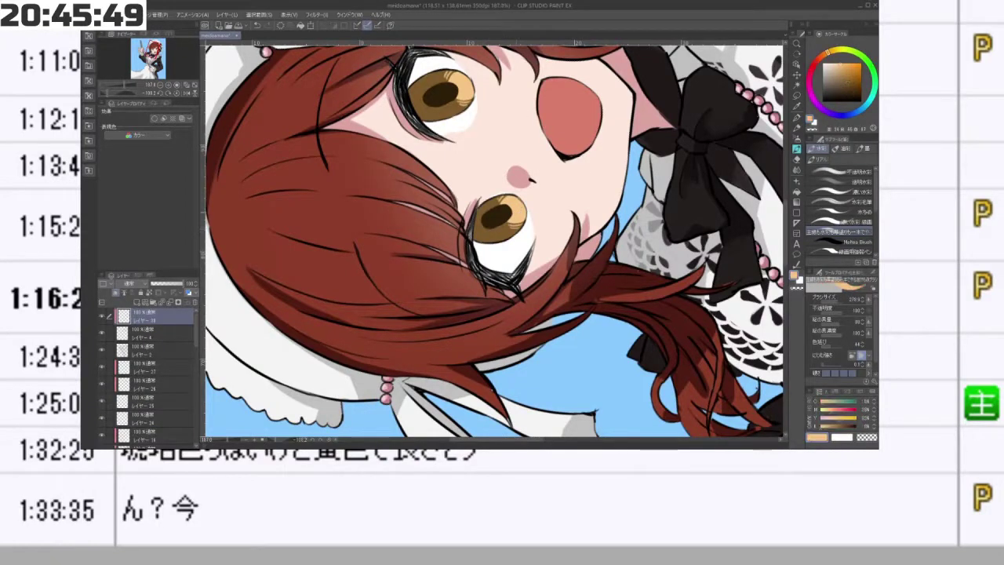
- Brush the sampled amber over the upper eyelash lines of both eyes with a small brush, redoing the first stroke
{"action": "left_click_drag", "start_coordinate": [390, 202], "coordinate": [380, 213]}
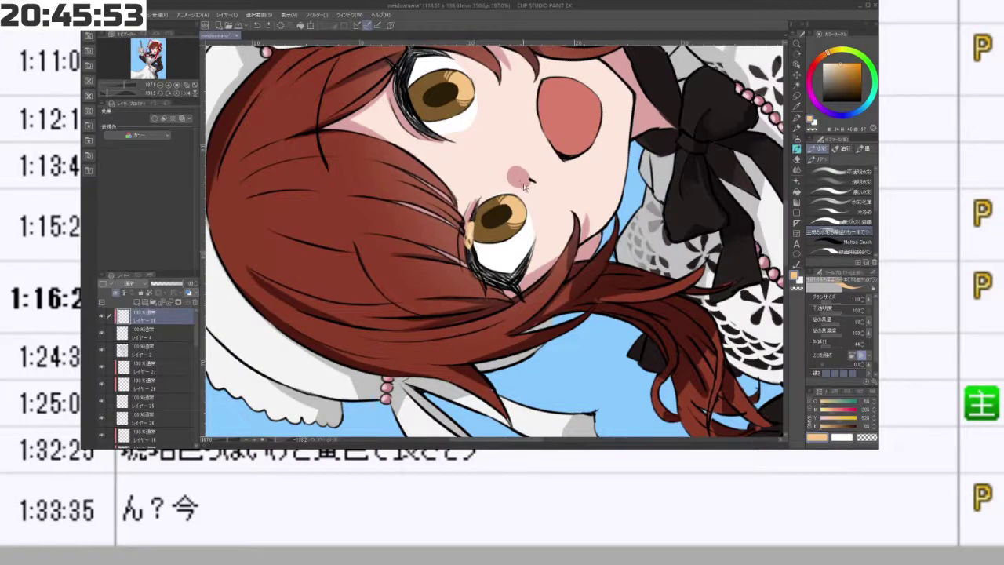
{"action": "key", "text": "ctrl+z"}
{"action": "key", "text": "ctrl+z"}
{"action": "key", "text": "ctrl+y"}
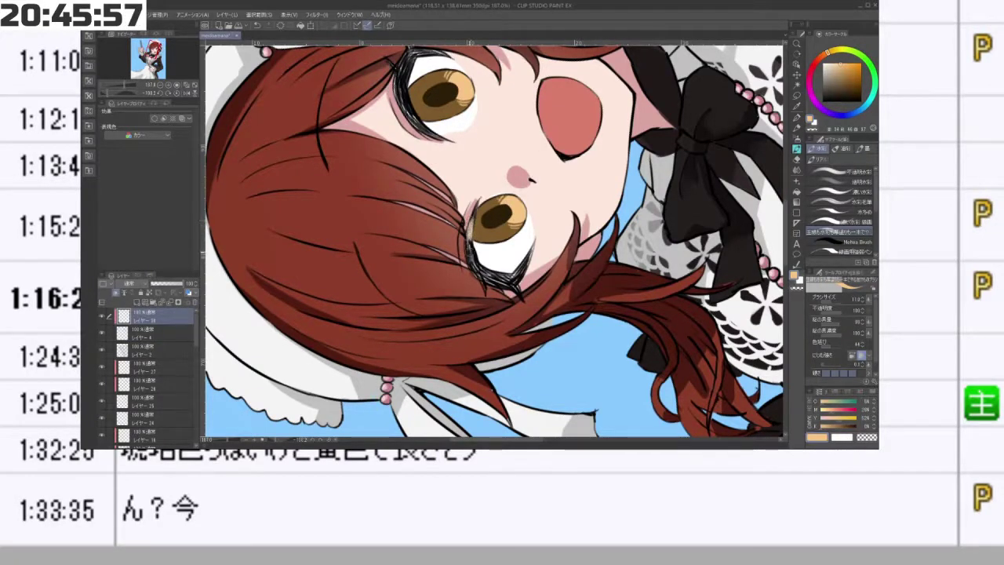
{"action": "left_click_drag", "start_coordinate": [486, 273], "coordinate": [527, 182]}
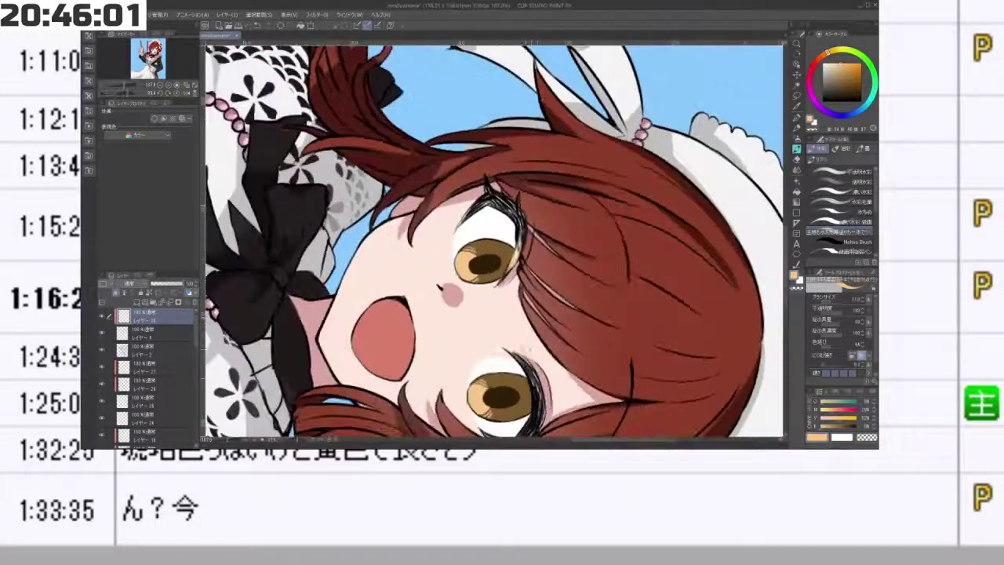
{"action": "left_click_drag", "start_coordinate": [494, 314], "coordinate": [490, 219]}
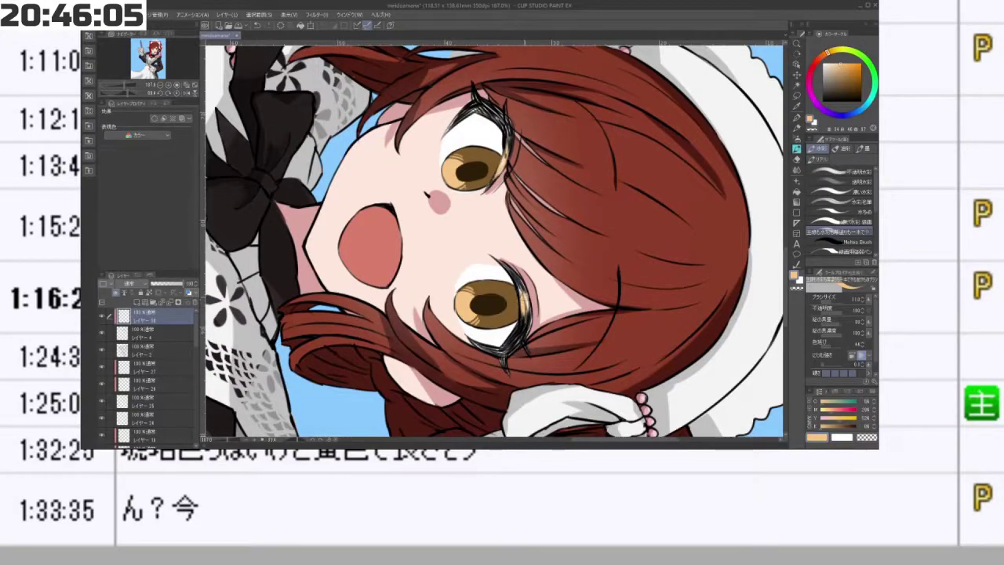
{"action": "left_click_drag", "start_coordinate": [526, 306], "coordinate": [455, 180]}
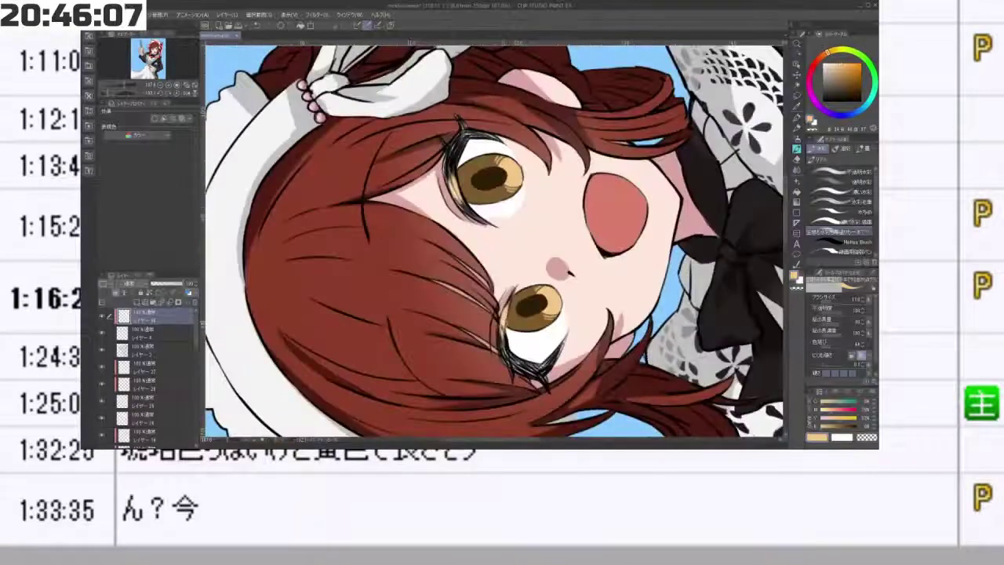
{"action": "scroll", "coordinate": [539, 341], "scroll_direction": "down", "scroll_amount": 10}
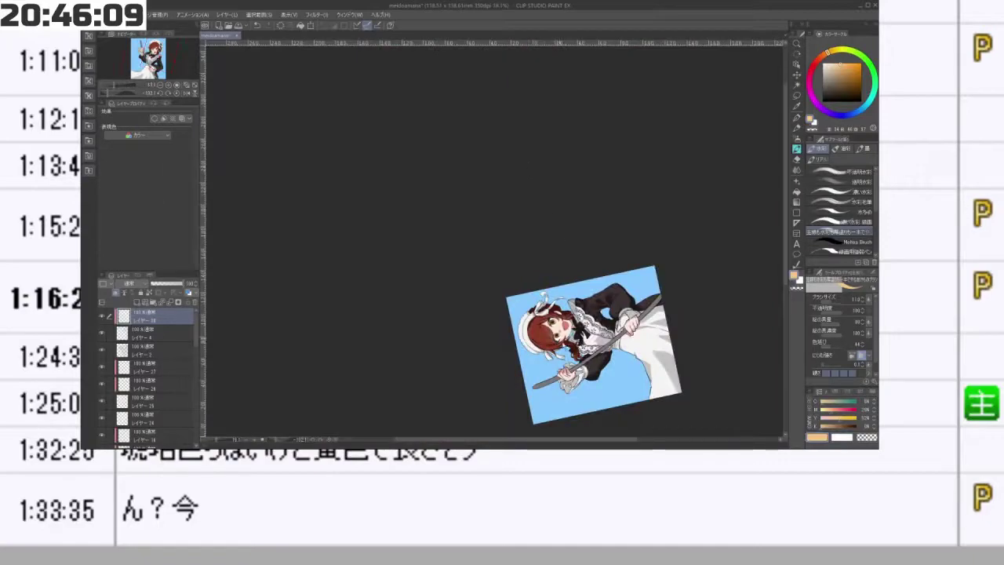
{"action": "scroll", "coordinate": [539, 297], "scroll_direction": "up", "scroll_amount": 10}
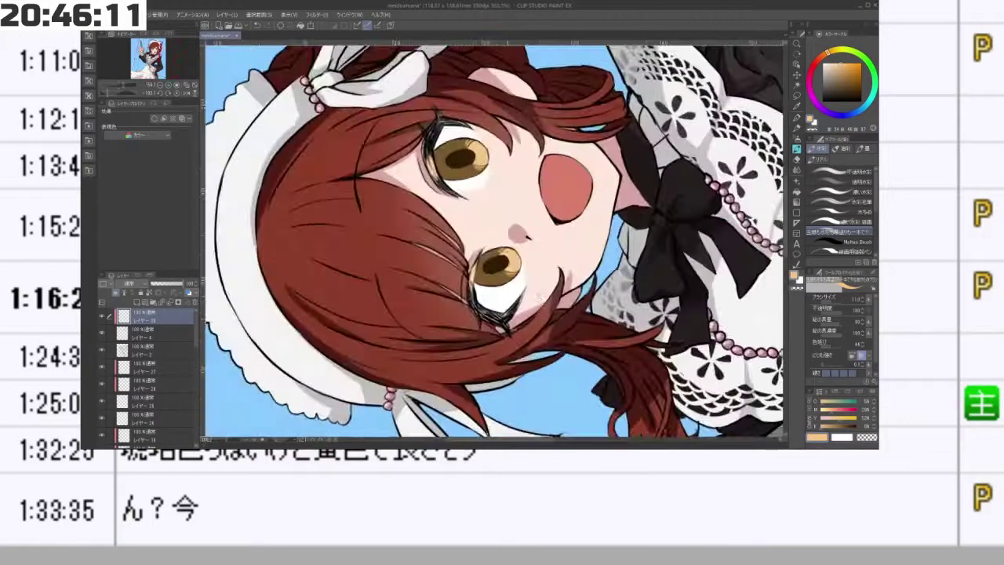
{"action": "left_click_drag", "start_coordinate": [539, 297], "coordinate": [582, 196]}
- Sample the hair's dark red, brighten it, and softly airbrush it over the outer eyelash corners of both eyes
{"action": "left_click", "coordinate": [493, 340], "text": "alt"}
{"action": "left_click_drag", "start_coordinate": [541, 329], "coordinate": [592, 185]}
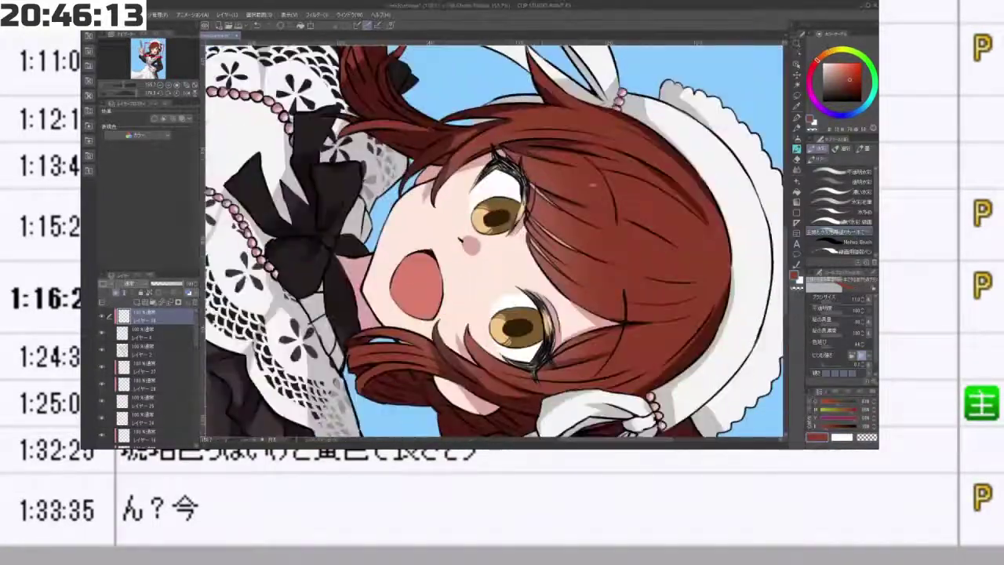
{"action": "left_click", "coordinate": [844, 69]}
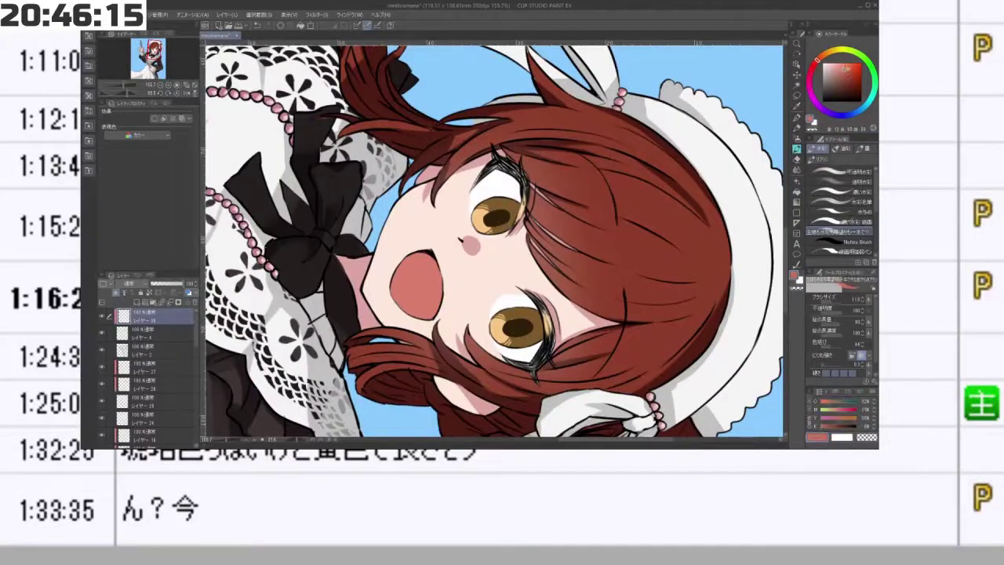
{"action": "left_click", "coordinate": [797, 141]}
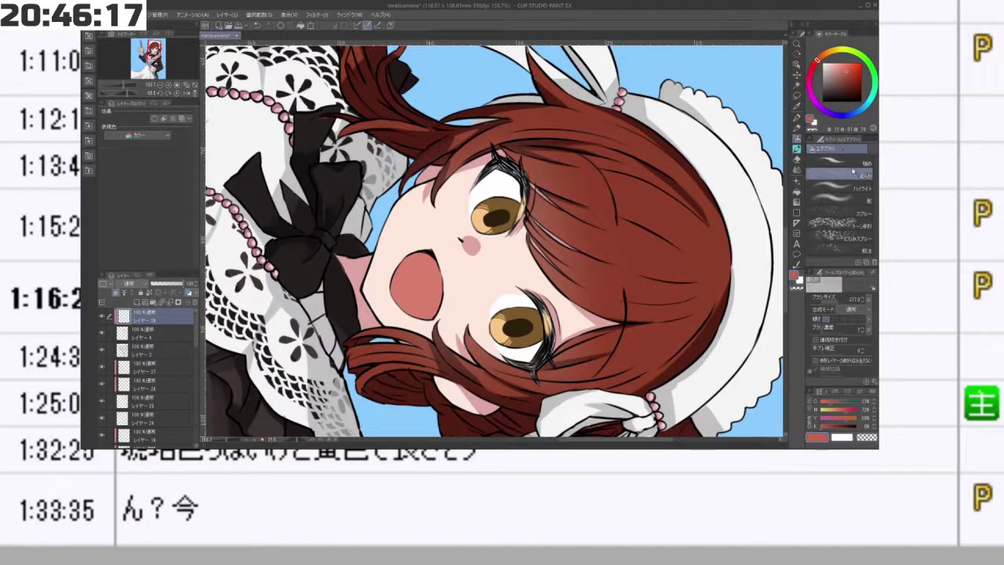
{"action": "left_click_drag", "start_coordinate": [437, 400], "coordinate": [378, 398]}
{"action": "mouse_move", "coordinate": [537, 372]}
{"action": "left_mouse_down"}
{"action": "mouse_move", "coordinate": [521, 364]}
{"action": "mouse_move", "coordinate": [535, 373]}
{"action": "mouse_move", "coordinate": [622, 306]}
{"action": "mouse_move", "coordinate": [627, 235]}
{"action": "left_mouse_up"}
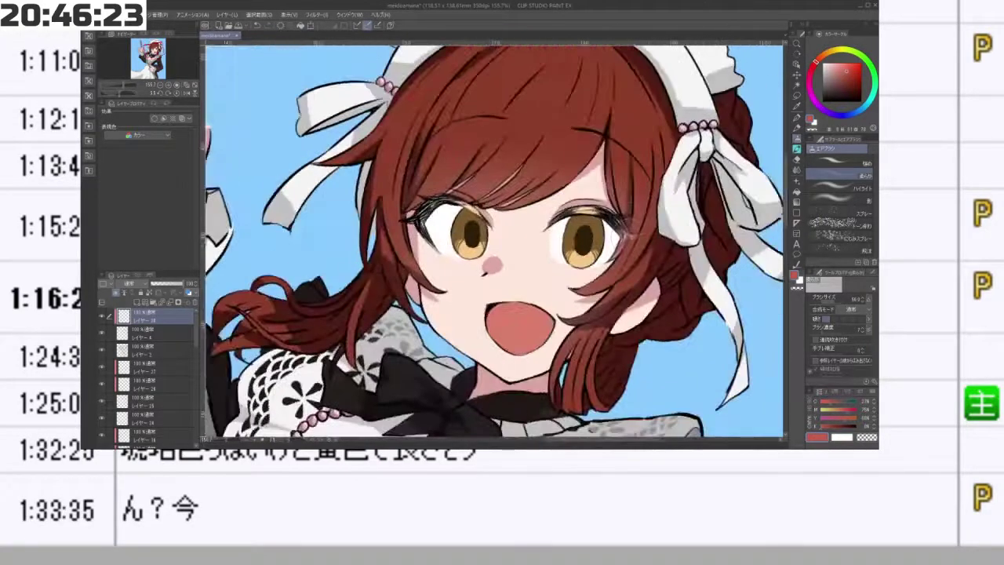
{"action": "mouse_move", "coordinate": [504, 375]}
{"action": "left_mouse_down"}
{"action": "mouse_move", "coordinate": [595, 327]}
{"action": "mouse_move", "coordinate": [626, 230]}
{"action": "left_mouse_up"}
{"action": "mouse_move", "coordinate": [509, 306]}
{"action": "left_mouse_down"}
{"action": "mouse_move", "coordinate": [469, 316]}
{"action": "mouse_move", "coordinate": [481, 338]}
{"action": "mouse_move", "coordinate": [594, 284]}
{"action": "mouse_move", "coordinate": [553, 146]}
{"action": "mouse_move", "coordinate": [440, 146]}
{"action": "mouse_move", "coordinate": [411, 171]}
{"action": "mouse_move", "coordinate": [385, 237]}
{"action": "left_mouse_up"}
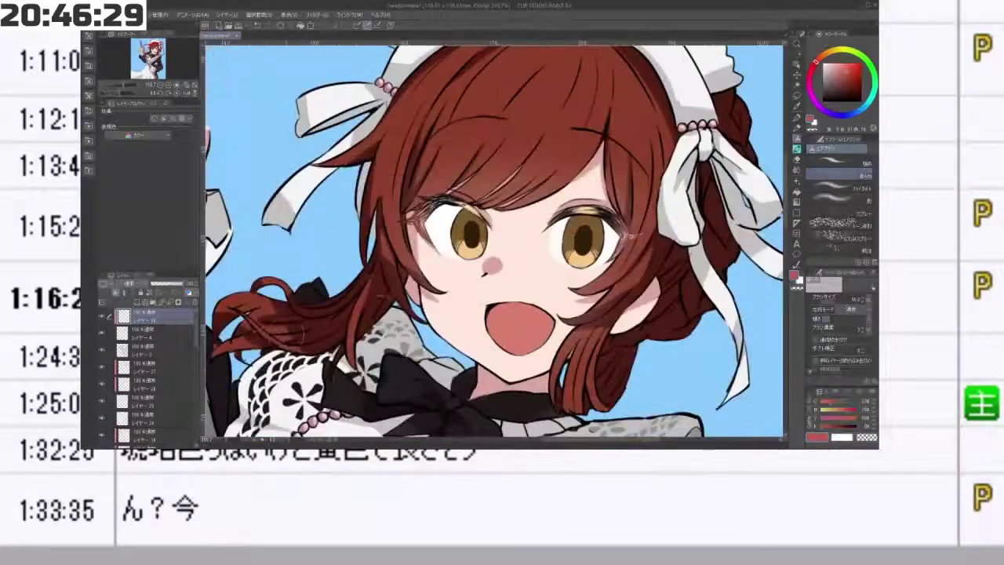
- Add a new layer clipped to the layer below, pick near-black, and switch to the watercolour brush
{"action": "left_click", "coordinate": [137, 302]}
{"action": "left_click", "coordinate": [116, 293]}
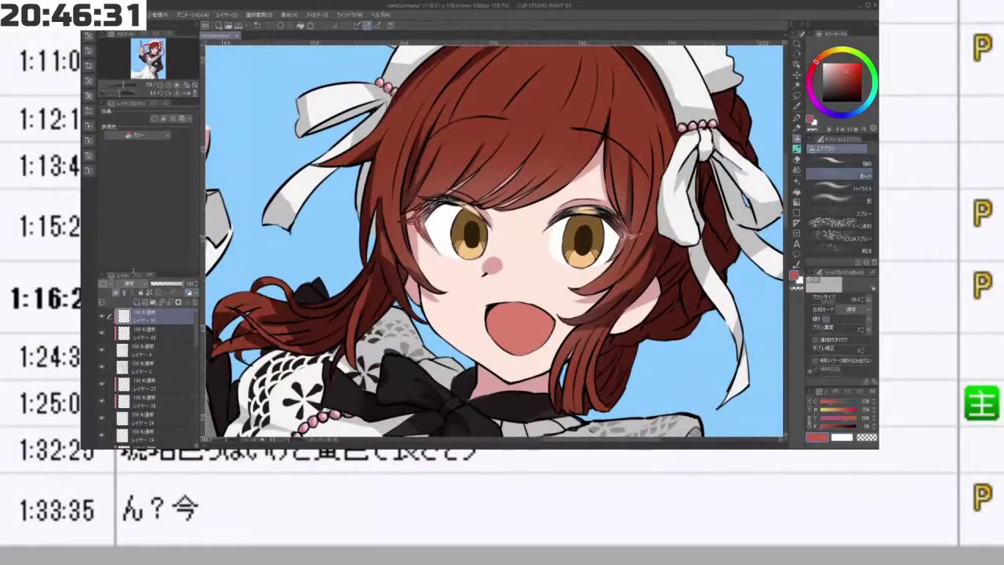
{"action": "left_click", "coordinate": [822, 101]}
{"action": "left_click", "coordinate": [798, 149]}
- Brush thin near-black strokes over the tinted upper lashes of both eyes with a small brush, redoing the strokes that miss
{"action": "mouse_move", "coordinate": [568, 297]}
{"action": "left_mouse_down"}
{"action": "mouse_move", "coordinate": [576, 203]}
{"action": "mouse_move", "coordinate": [545, 166]}
{"action": "mouse_move", "coordinate": [559, 221]}
{"action": "left_mouse_up"}
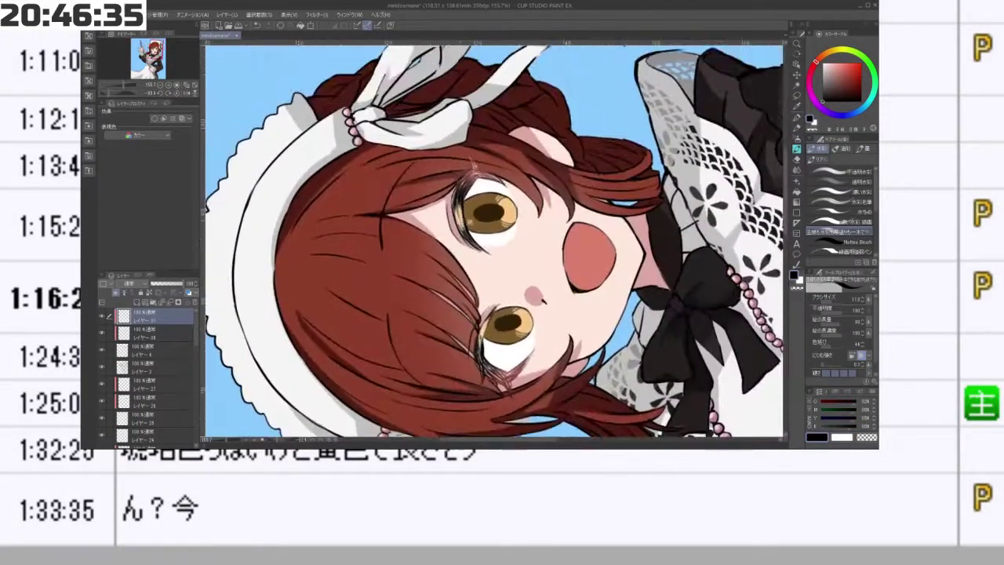
{"action": "mouse_move", "coordinate": [458, 215]}
{"action": "left_mouse_down"}
{"action": "mouse_move", "coordinate": [475, 210]}
{"action": "mouse_move", "coordinate": [450, 202]}
{"action": "mouse_move", "coordinate": [457, 219]}
{"action": "mouse_move", "coordinate": [450, 211]}
{"action": "left_mouse_up"}
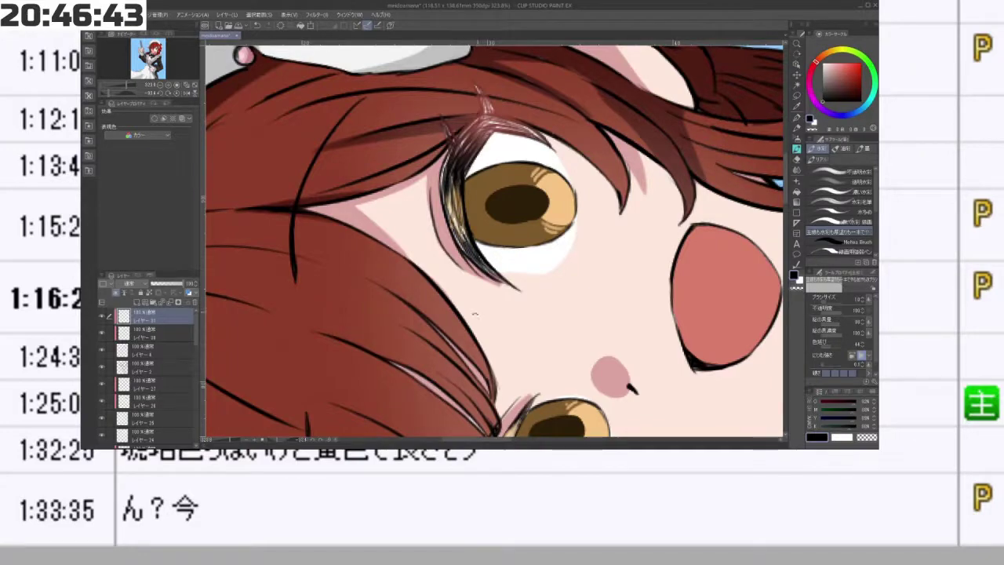
{"action": "left_click_drag", "start_coordinate": [474, 313], "coordinate": [476, 167]}
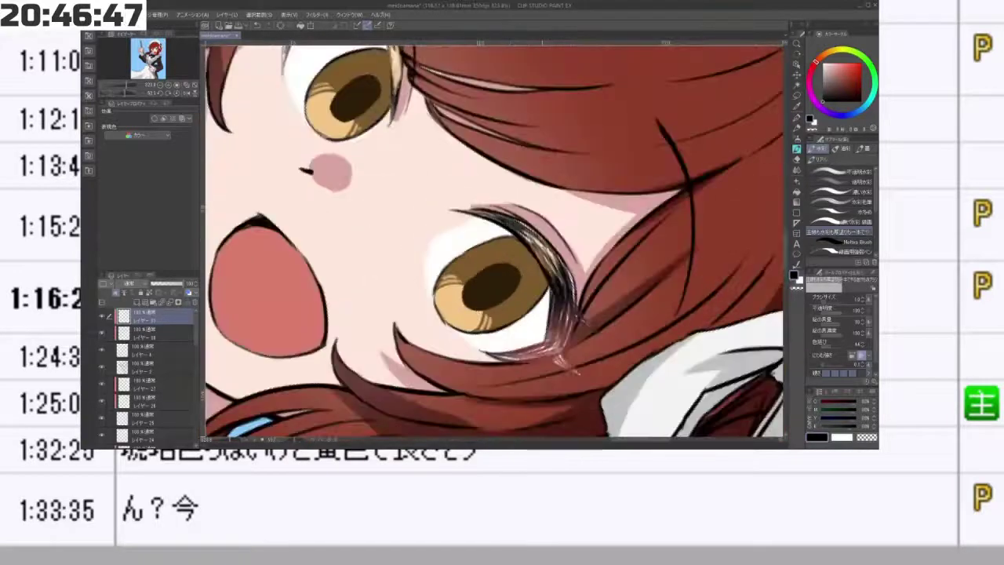
{"action": "left_click_drag", "start_coordinate": [458, 109], "coordinate": [509, 275]}
{"action": "key", "text": "ctrl+z"}
{"action": "mouse_move", "coordinate": [440, 201]}
{"action": "left_mouse_down"}
{"action": "mouse_move", "coordinate": [450, 253]}
{"action": "mouse_move", "coordinate": [445, 244]}
{"action": "left_mouse_up"}
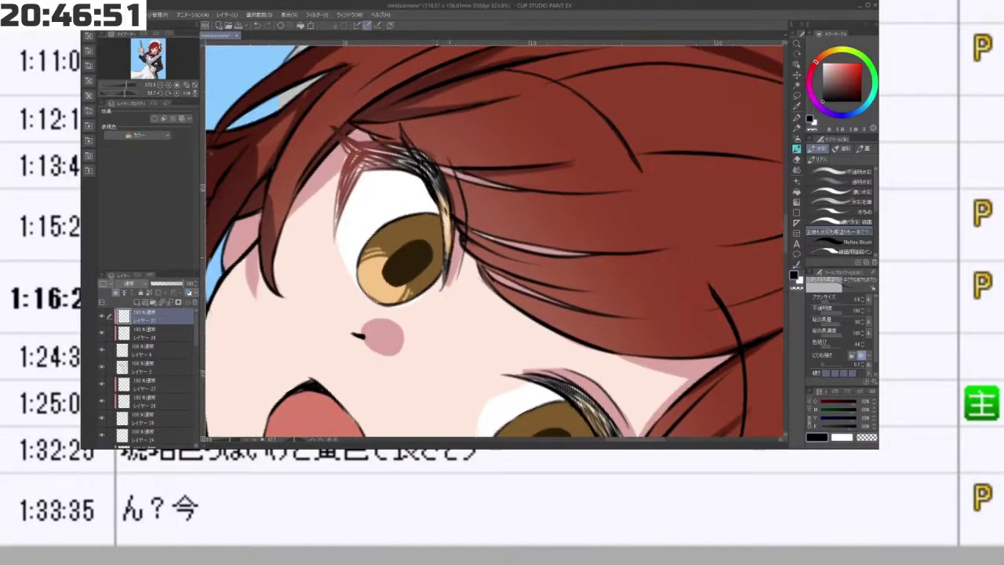
{"action": "key", "text": "ctrl+z"}
{"action": "left_click_drag", "start_coordinate": [443, 208], "coordinate": [449, 260]}
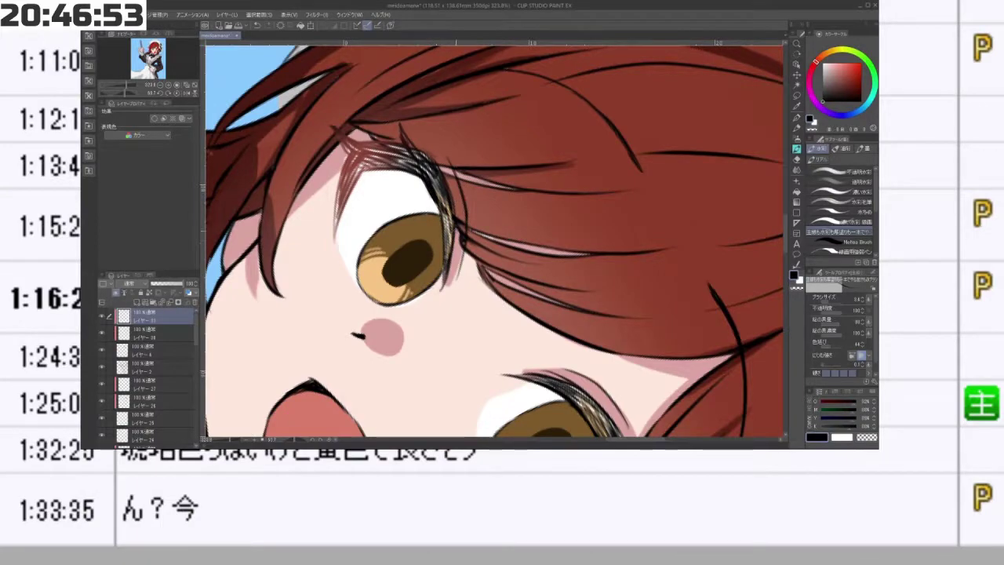
{"action": "mouse_move", "coordinate": [443, 196]}
{"action": "left_mouse_down"}
{"action": "mouse_move", "coordinate": [568, 250]}
{"action": "mouse_move", "coordinate": [522, 243]}
{"action": "mouse_move", "coordinate": [577, 255]}
{"action": "left_mouse_up"}
{"action": "left_click_drag", "start_coordinate": [433, 230], "coordinate": [563, 255]}
- Ink near-black lash hairs over the reddish outer corners of both eyes, fanning them outward
{"action": "key", "text": "minus"}
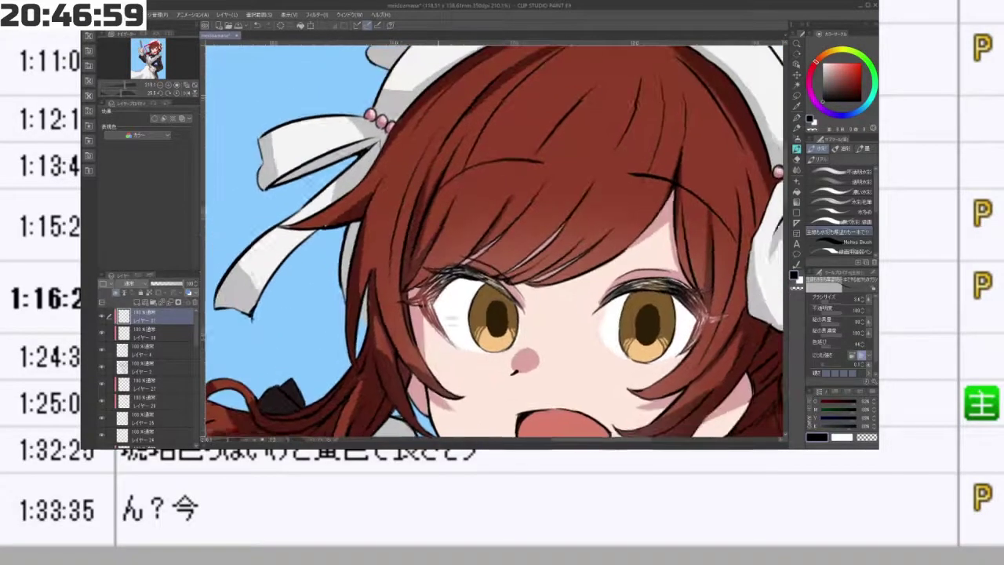
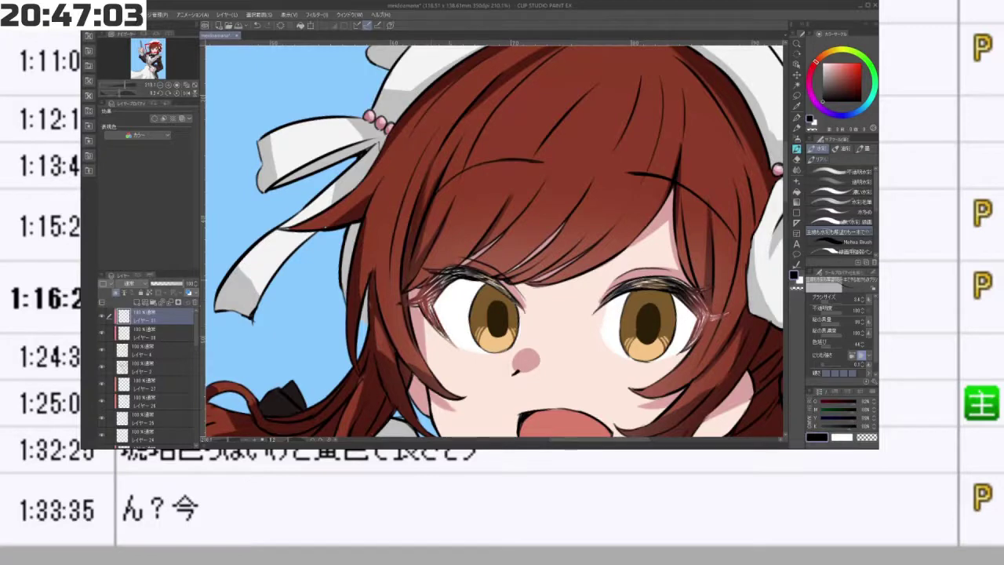
{"action": "key", "text": "minus"}
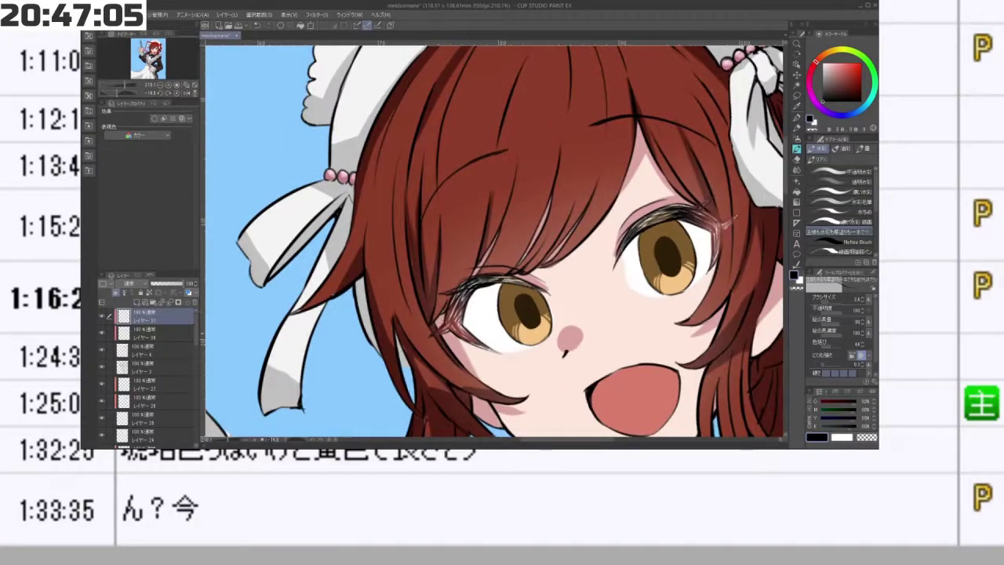
{"action": "key", "text": "minus"}
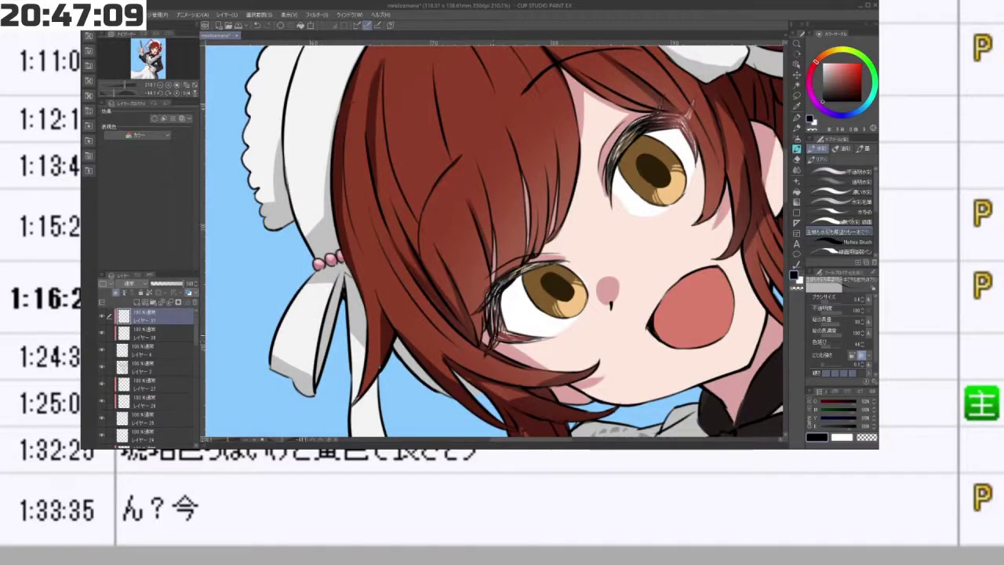
{"action": "key", "text": "minus"}
{"action": "key", "text": "minus"}
{"action": "key", "text": "minus"}
{"action": "key", "text": "minus"}
{"action": "key", "text": "minus"}
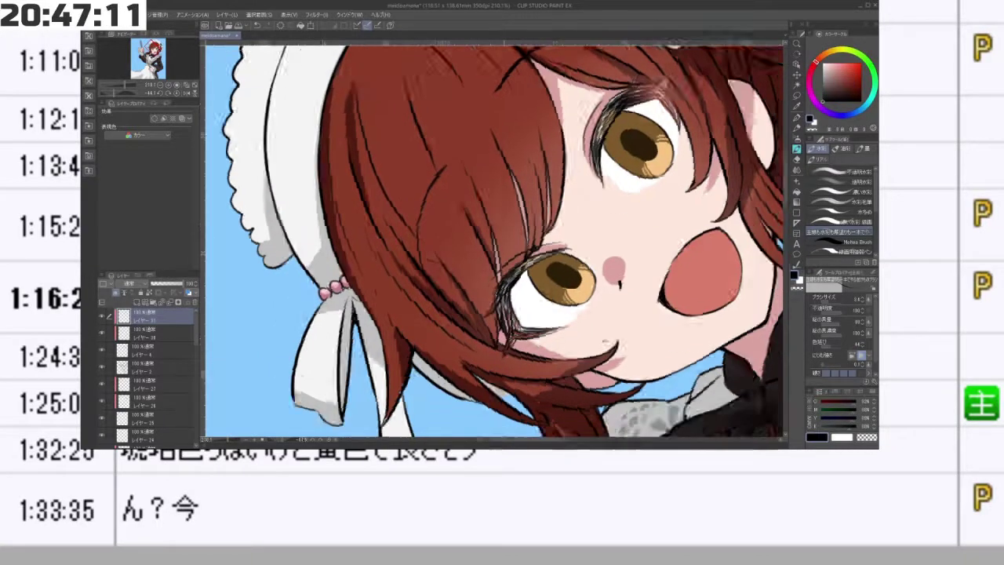
{"action": "key", "text": "minus"}
{"action": "key", "text": "minus"}
{"action": "key", "text": "minus"}
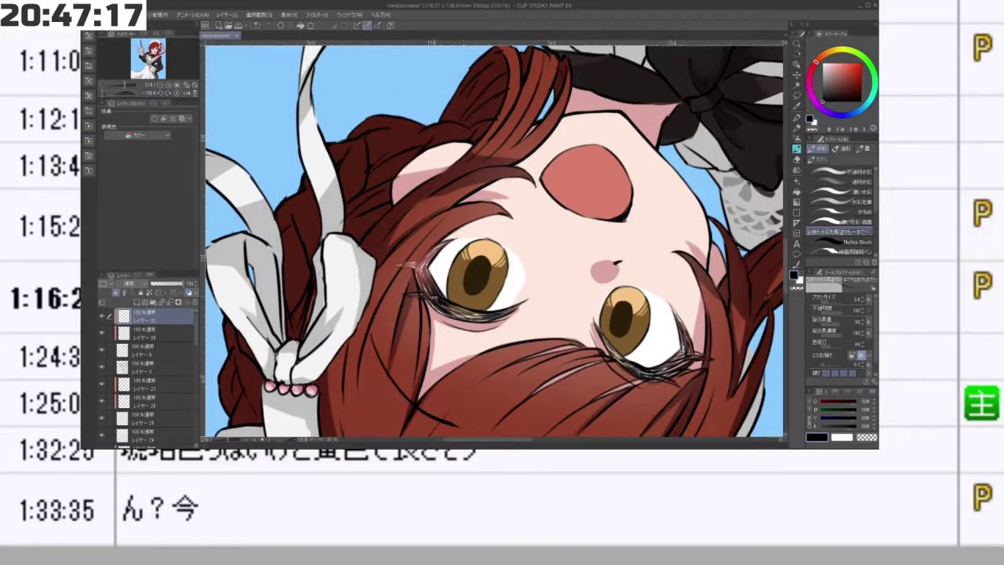
{"action": "key", "text": "minus"}
{"action": "key", "text": "minus"}
{"action": "key", "text": "minus"}
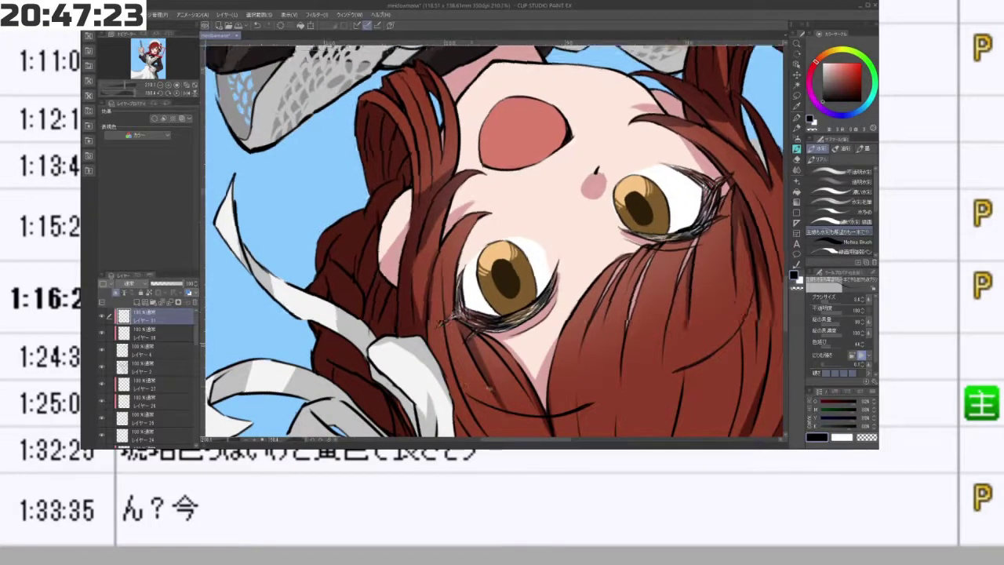
{"action": "left_click_drag", "start_coordinate": [494, 361], "coordinate": [600, 175]}
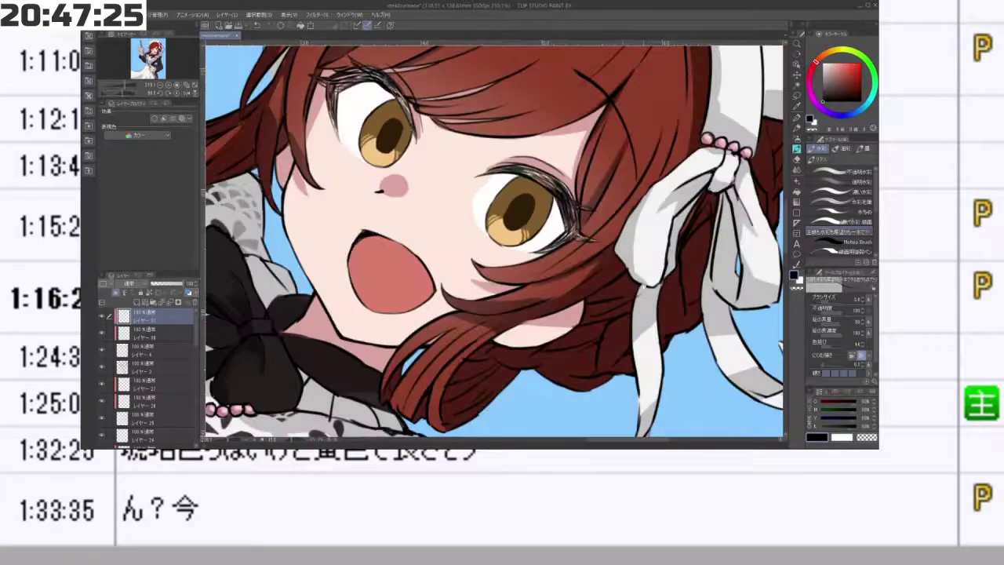
- Examine the darkened eyelashes on the face from zoomed-out, rotated and close-up views of the illustration
{"action": "left_click_drag", "start_coordinate": [614, 304], "coordinate": [502, 306]}
{"action": "left_click_drag", "start_coordinate": [458, 141], "coordinate": [224, 182]}
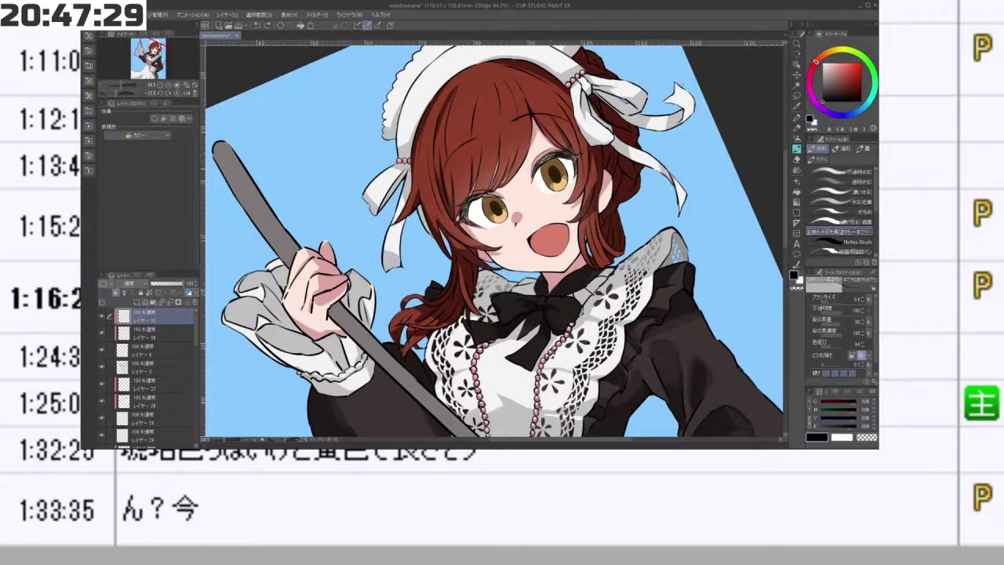
{"action": "left_click_drag", "start_coordinate": [547, 157], "coordinate": [513, 144]}
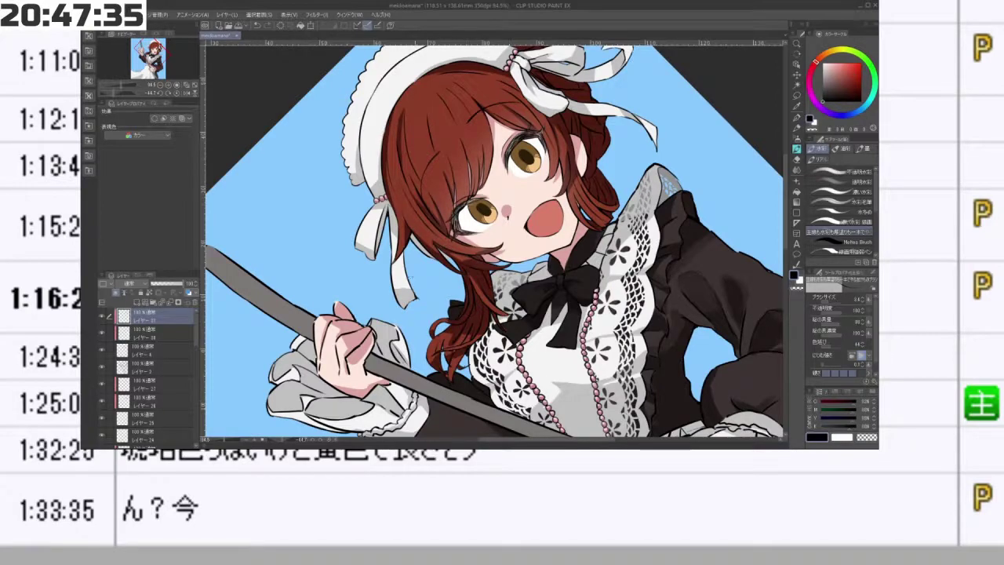
{"action": "key", "text": "minus"}
{"action": "key", "text": "minus"}
{"action": "key", "text": "minus"}
{"action": "key", "text": "minus"}
{"action": "key", "text": "minus"}
{"action": "key", "text": "minus"}
{"action": "key", "text": "minus"}
{"action": "key", "text": "minus"}
{"action": "key", "text": "asciicircum"}
{"action": "key", "text": "asciicircum"}
{"action": "key", "text": "asciicircum"}
{"action": "key", "text": "asciicircum"}
{"action": "key", "text": "asciicircum"}
{"action": "key", "text": "asciicircum"}
{"action": "scroll", "coordinate": [612, 270], "scroll_direction": "down", "scroll_amount": 5}
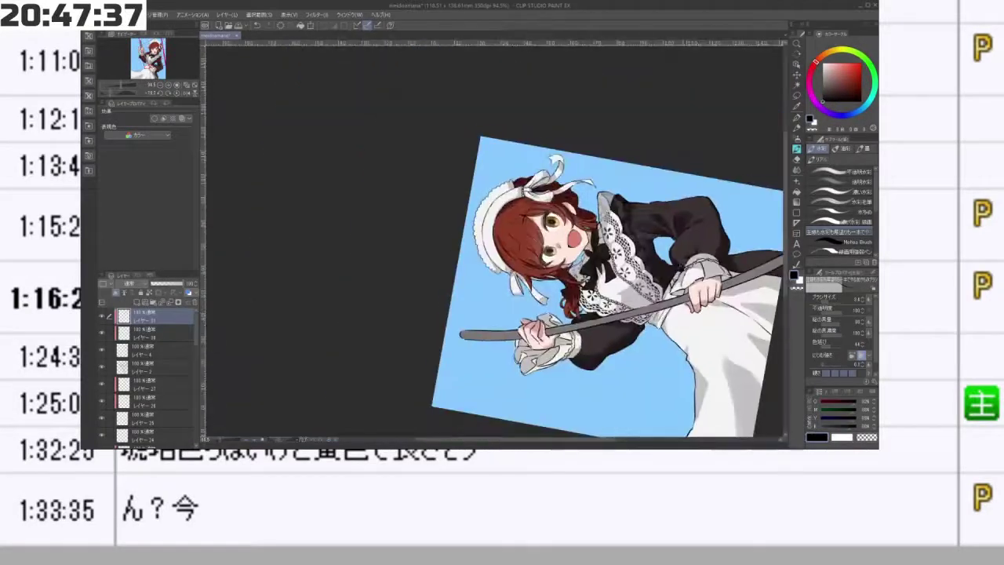
{"action": "key", "text": "asciicircum"}
{"action": "key", "text": "asciicircum"}
{"action": "key", "text": "asciicircum"}
{"action": "key", "text": "asciicircum"}
{"action": "key", "text": "asciicircum"}
{"action": "key", "text": "asciicircum"}
{"action": "key", "text": "asciicircum"}
{"action": "key", "text": "asciicircum"}
{"action": "key", "text": "asciicircum"}
{"action": "key", "text": "asciicircum"}
{"action": "key", "text": "asciicircum"}
{"action": "key", "text": "asciicircum"}
{"action": "key", "text": "asciicircum"}
{"action": "key", "text": "asciicircum"}
{"action": "key", "text": "asciicircum"}
{"action": "key", "text": "asciicircum"}
{"action": "key", "text": "asciicircum"}
{"action": "key", "text": "asciicircum"}
{"action": "key", "text": "asciicircum"}
{"action": "key", "text": "asciicircum"}
{"action": "scroll", "coordinate": [497, 302], "scroll_direction": "up", "scroll_amount": 5}
{"action": "key", "text": "minus"}
{"action": "key", "text": "minus"}
{"action": "key", "text": "minus"}
{"action": "key", "text": "minus"}
{"action": "key", "text": "minus"}
{"action": "key", "text": "minus"}
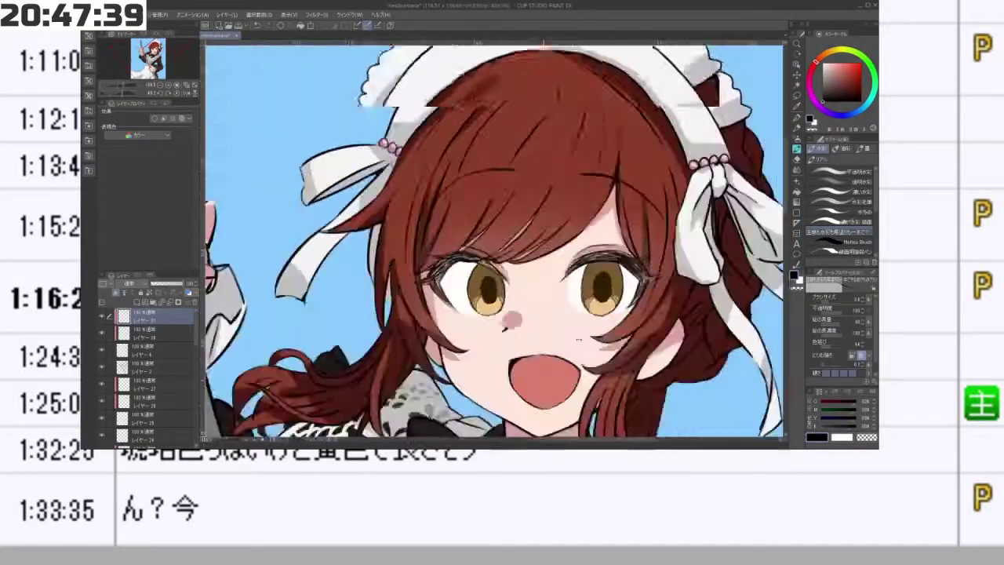
{"action": "key", "text": "minus"}
{"action": "key", "text": "minus"}
{"action": "key", "text": "minus"}
{"action": "key", "text": "minus"}
{"action": "key", "text": "minus"}
{"action": "key", "text": "minus"}
{"action": "key", "text": "minus"}
{"action": "key", "text": "minus"}
{"action": "key", "text": "minus"}
{"action": "key", "text": "minus"}
{"action": "key", "text": "minus"}
{"action": "key", "text": "minus"}
{"action": "key", "text": "minus"}
{"action": "key", "text": "minus"}
{"action": "key", "text": "minus"}
{"action": "key", "text": "minus"}
{"action": "key", "text": "minus"}
{"action": "key", "text": "minus"}
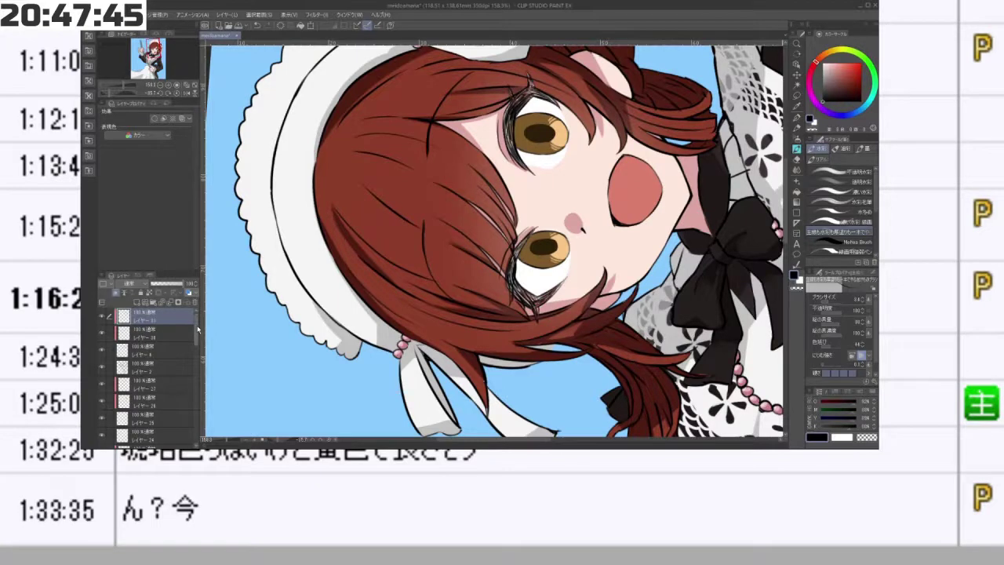
- Locate the eye-white layer by briefly hiding and showing candidate layers, and select it
{"action": "scroll", "coordinate": [197, 330], "scroll_direction": "down", "scroll_amount": 5}
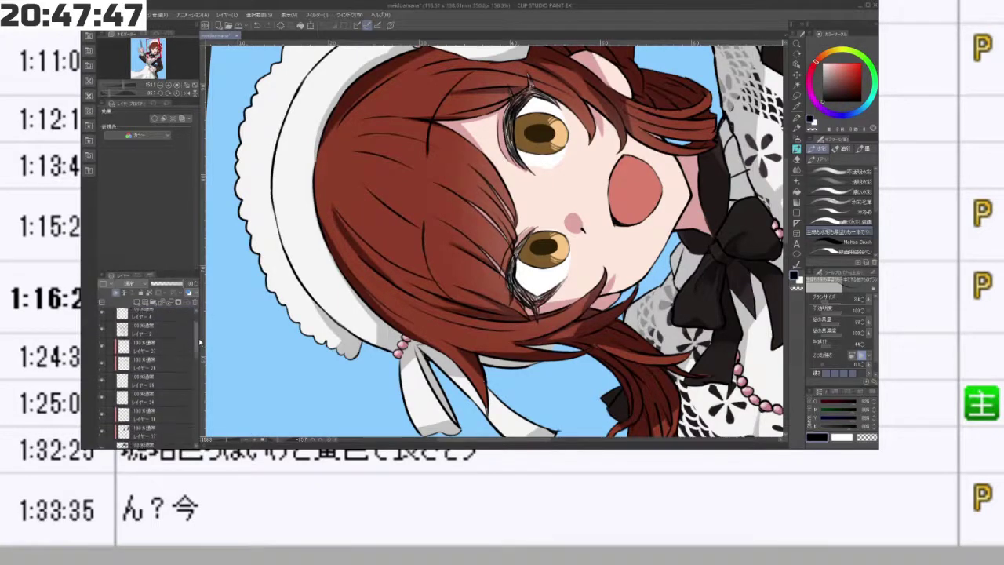
{"action": "left_click_drag", "start_coordinate": [200, 336], "coordinate": [199, 335]}
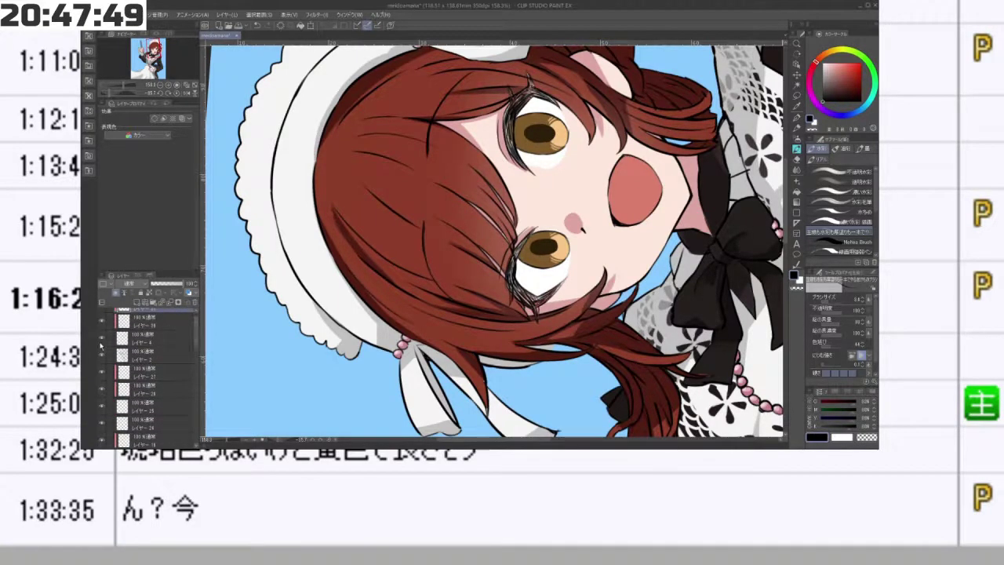
{"action": "left_click", "coordinate": [101, 338]}
{"action": "left_click", "coordinate": [102, 338]}
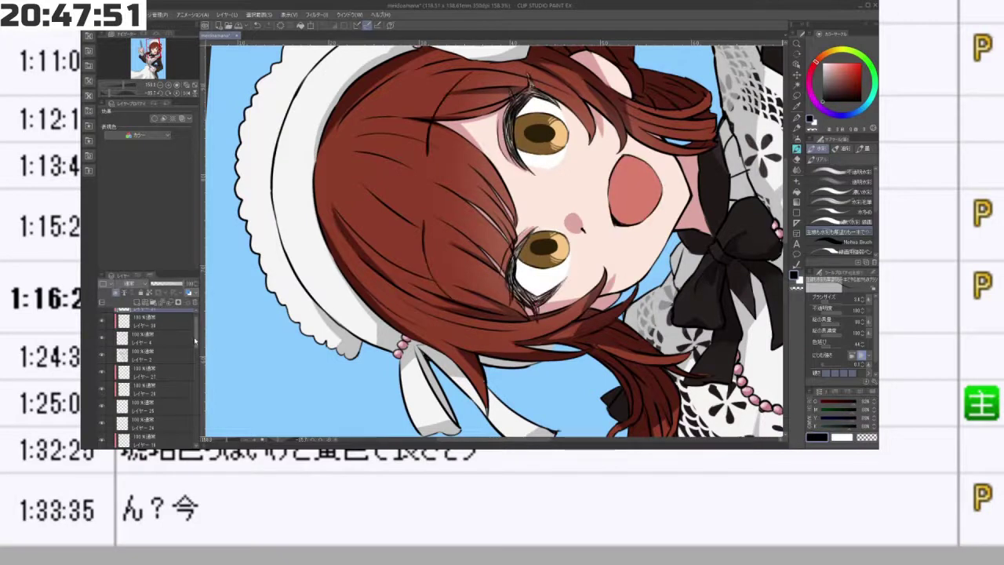
{"action": "scroll", "coordinate": [195, 340], "scroll_direction": "down", "scroll_amount": 3}
{"action": "left_click", "coordinate": [154, 378]}
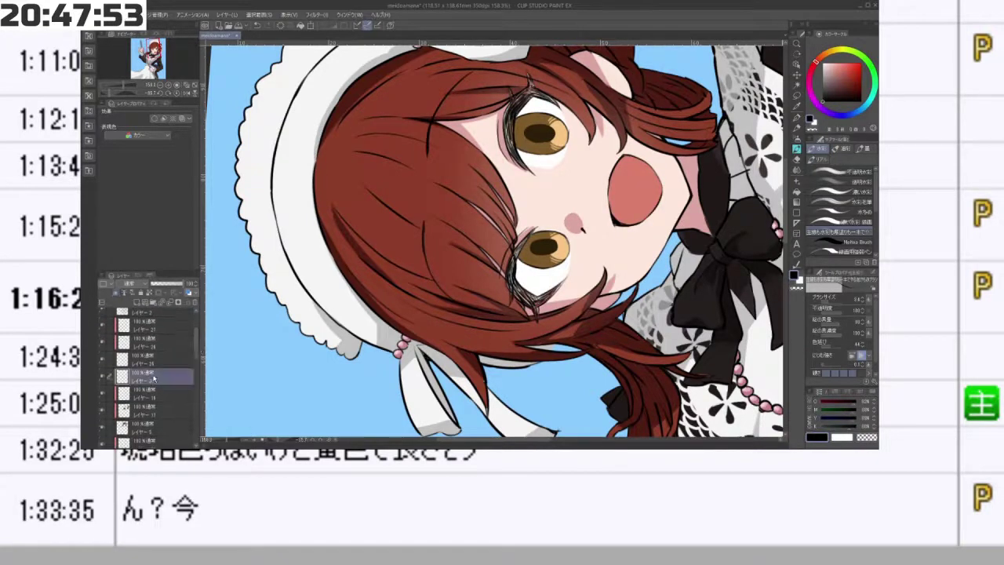
{"action": "left_click", "coordinate": [101, 377]}
{"action": "left_click", "coordinate": [101, 377]}
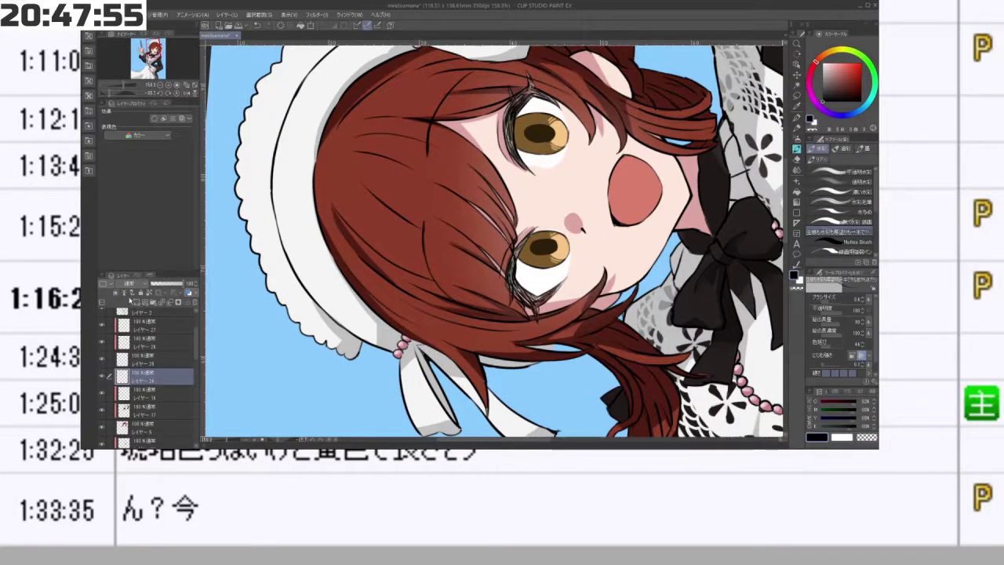
- Paint a pale lavender shadow below the upper lashes on both eye whites on a new clipped layer, redoing the first strokes
{"action": "scroll", "coordinate": [541, 283], "scroll_direction": "up", "scroll_amount": 3}
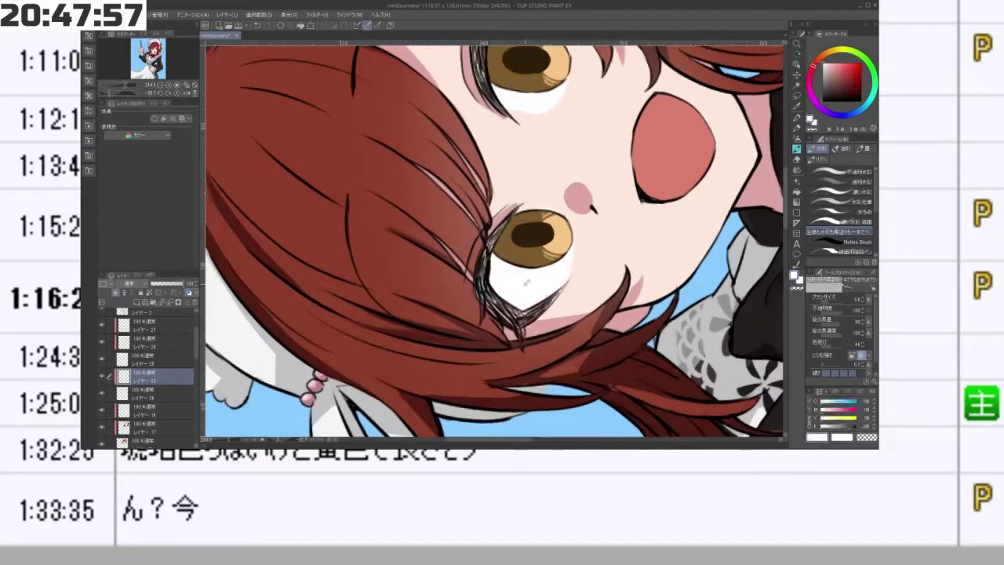
{"action": "left_click", "coordinate": [827, 65]}
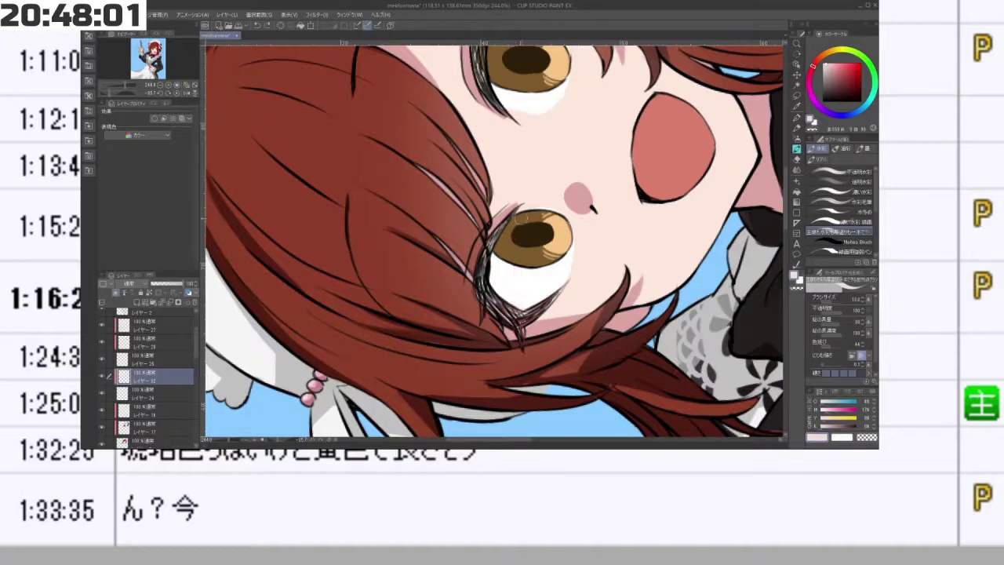
{"action": "left_click_drag", "start_coordinate": [516, 265], "coordinate": [518, 320]}
{"action": "key", "text": "ctrl+z"}
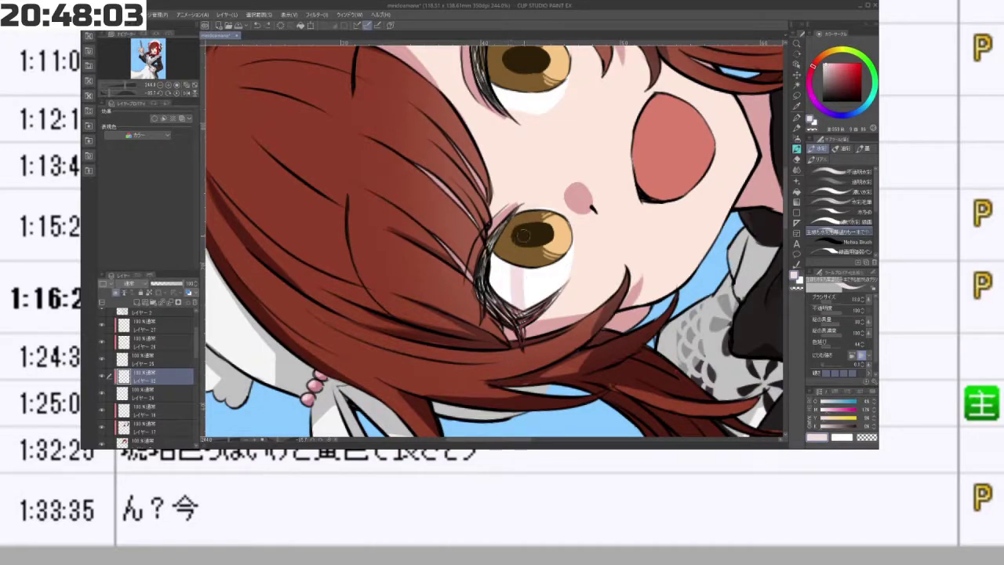
{"action": "key", "text": "ctrl+z"}
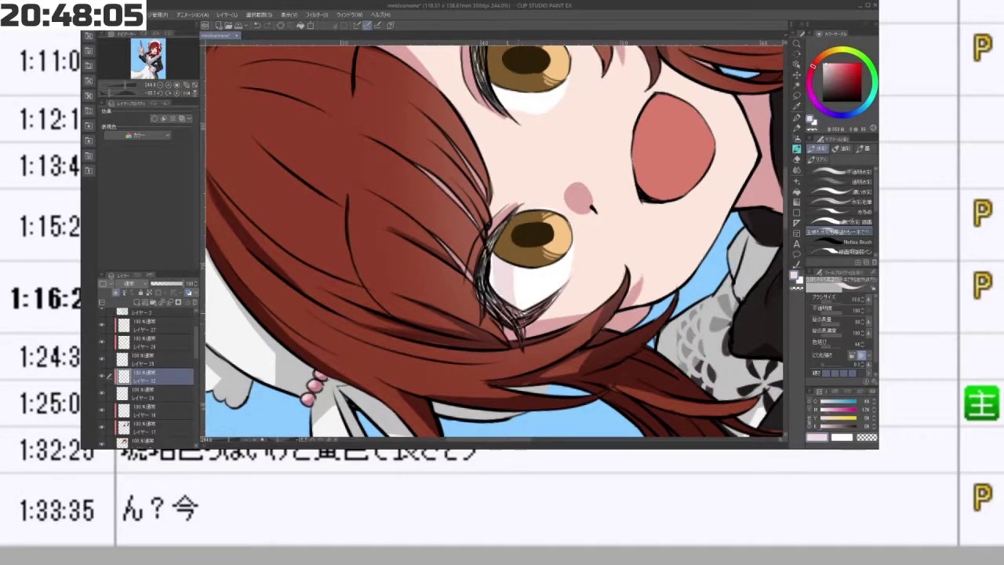
{"action": "left_click_drag", "start_coordinate": [503, 250], "coordinate": [525, 421]}
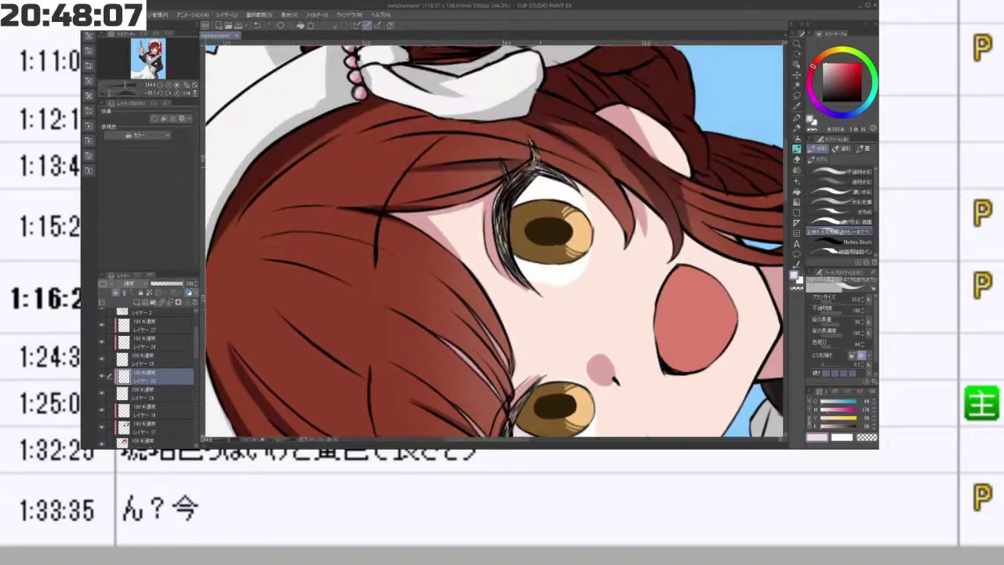
{"action": "left_click_drag", "start_coordinate": [535, 183], "coordinate": [524, 275]}
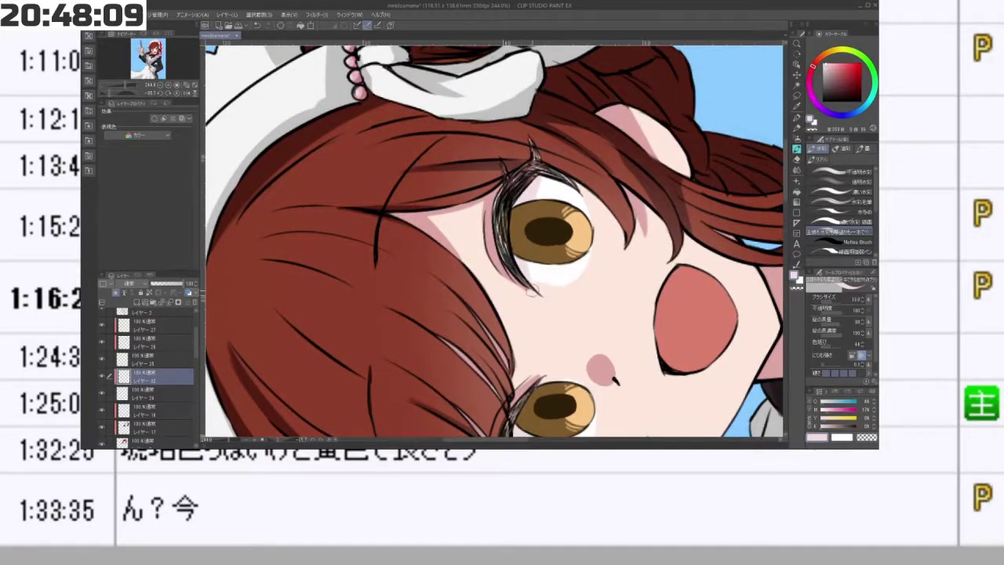
- Soften the lavender shadow edges on both eye whites with the Blur tool
{"action": "left_click_drag", "start_coordinate": [410, 233], "coordinate": [583, 105]}
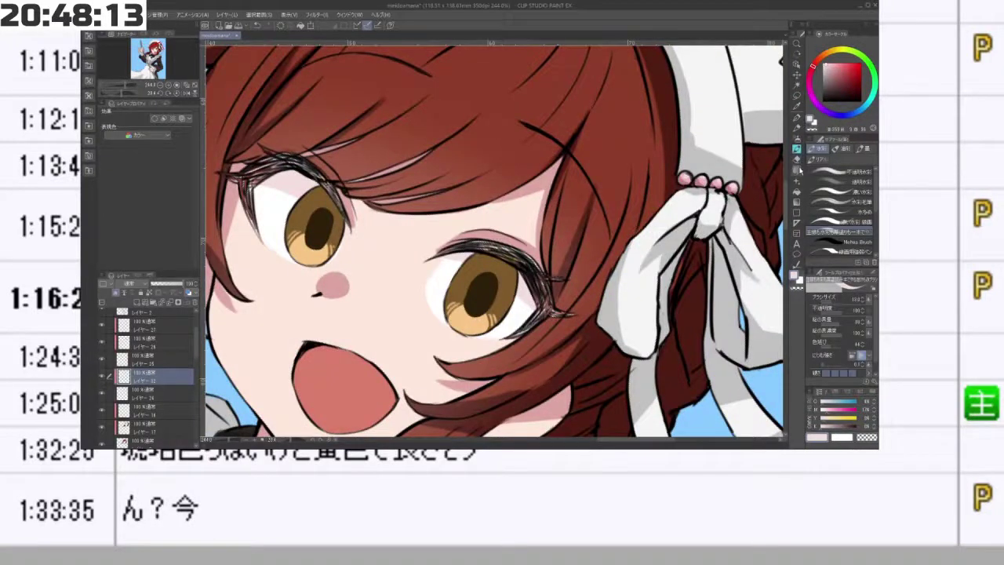
{"action": "left_click", "coordinate": [798, 170]}
{"action": "left_click_drag", "start_coordinate": [549, 265], "coordinate": [540, 279]}
{"action": "left_click_drag", "start_coordinate": [421, 285], "coordinate": [373, 286]}
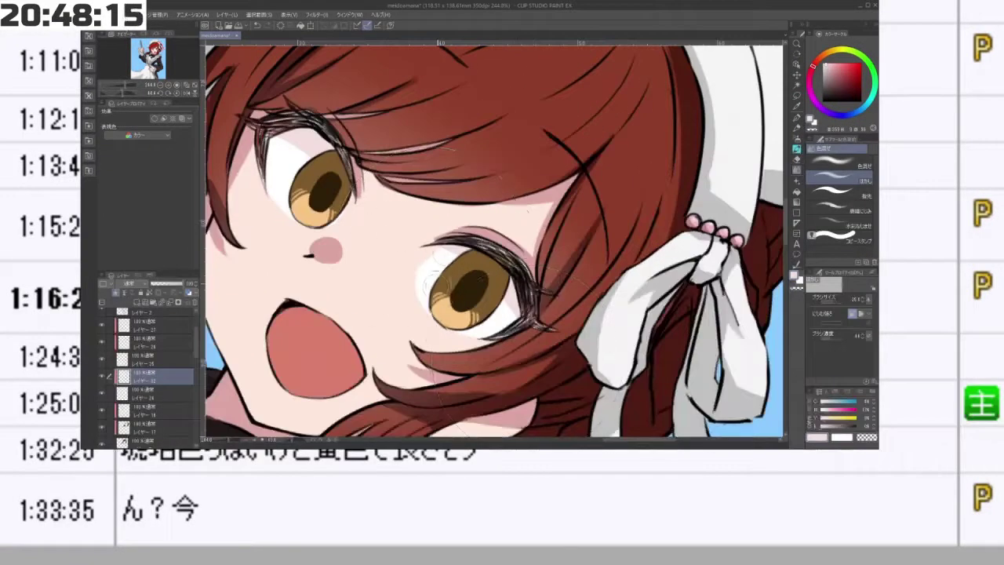
{"action": "left_click_drag", "start_coordinate": [438, 260], "coordinate": [451, 253]}
{"action": "left_click_drag", "start_coordinate": [497, 357], "coordinate": [570, 153]}
{"action": "left_click_drag", "start_coordinate": [577, 387], "coordinate": [577, 283]}
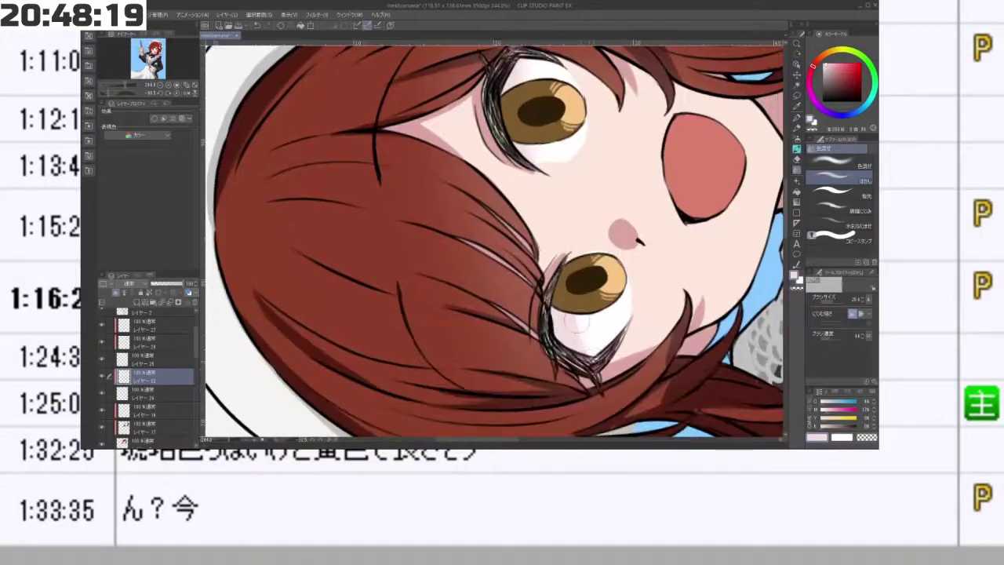
- Add a new clipped layer above the eye-white layers and choose a darker brown sampled from the iris for a watercolor brush
{"action": "scroll", "coordinate": [633, 345], "scroll_direction": "down", "scroll_amount": 5}
{"action": "left_click_drag", "start_coordinate": [633, 345], "coordinate": [375, 119]}
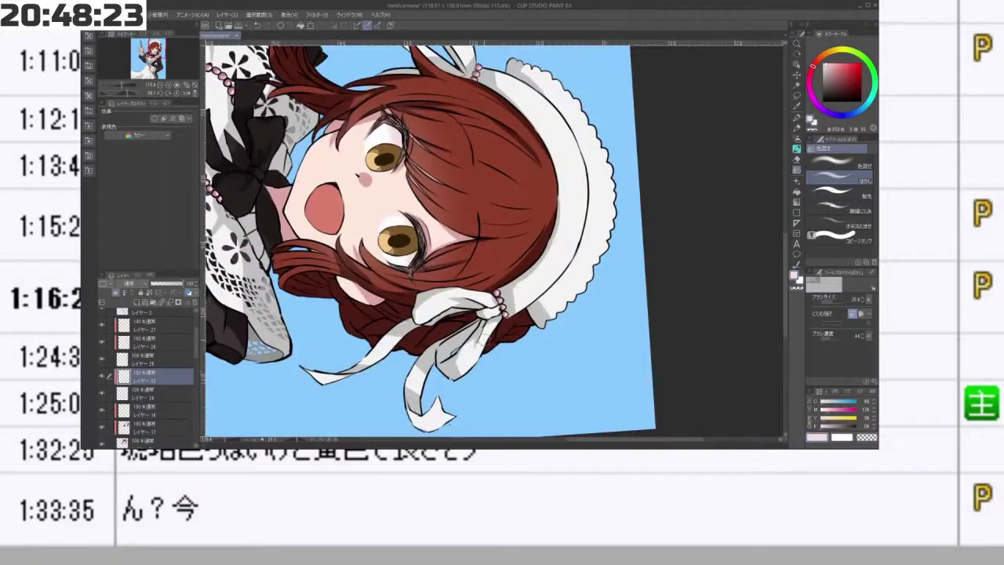
{"action": "left_click", "coordinate": [168, 362]}
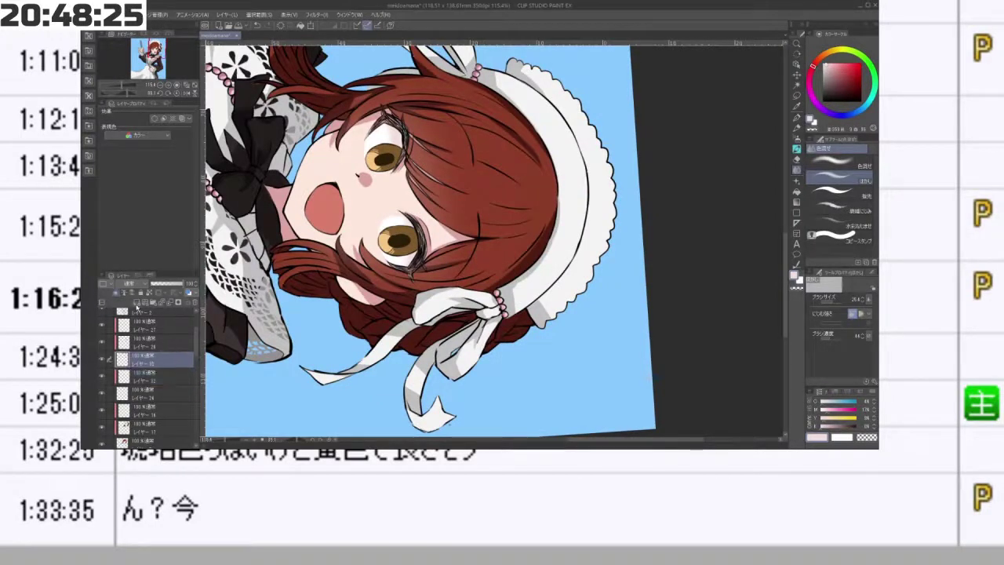
{"action": "left_click", "coordinate": [137, 303]}
{"action": "left_click", "coordinate": [116, 292]}
{"action": "left_click", "coordinate": [115, 292]}
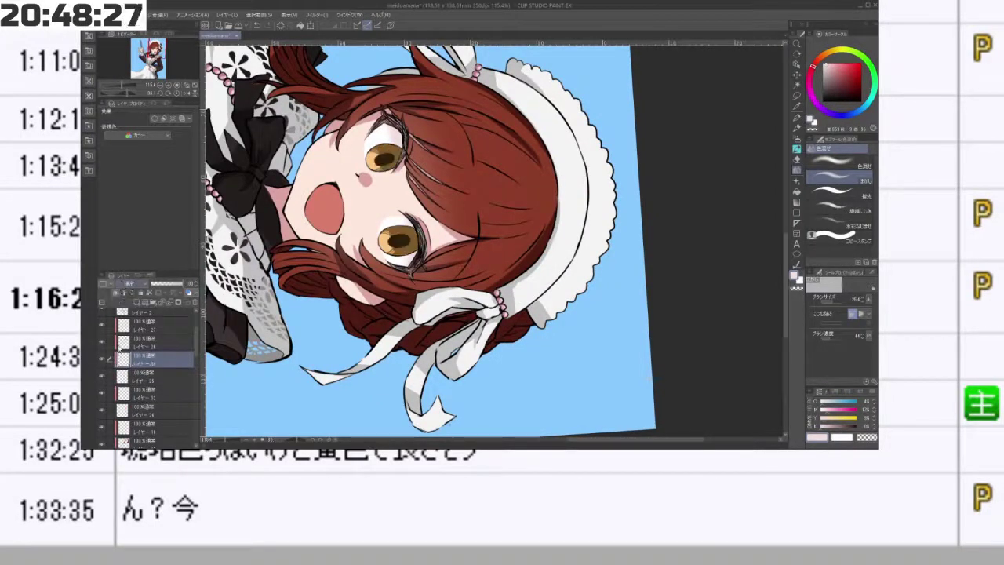
{"action": "left_click_drag", "start_coordinate": [411, 252], "coordinate": [433, 271]}
{"action": "scroll", "coordinate": [432, 272], "scroll_direction": "up", "scroll_amount": 4}
{"action": "left_click", "coordinate": [430, 250], "text": "alt"}
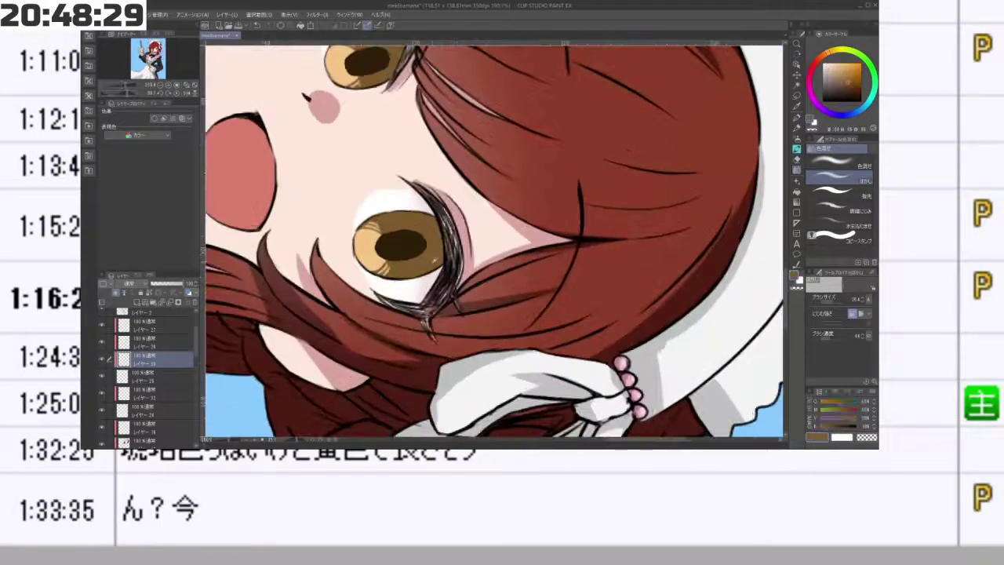
{"action": "left_click", "coordinate": [854, 84]}
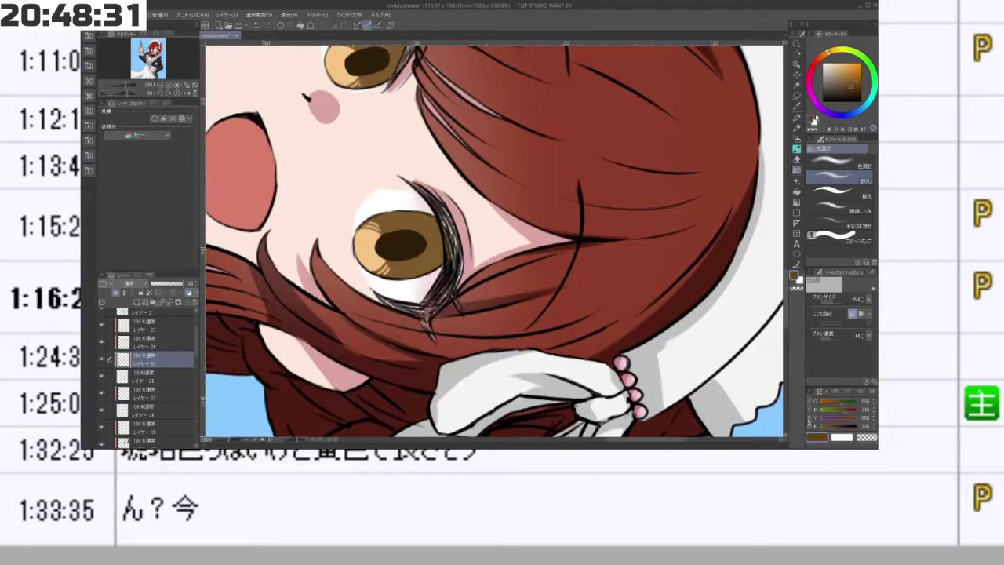
{"action": "key", "text": "b"}
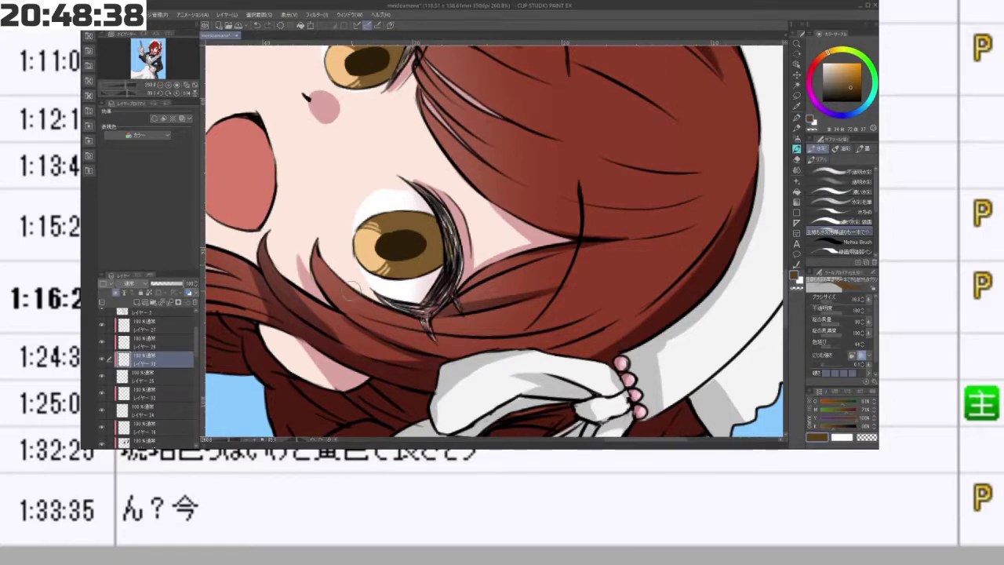
- Check the layer below the new one by hiding and showing it, and mix a deeper brown from the iris colour
{"action": "left_click", "coordinate": [102, 378]}
{"action": "left_click", "coordinate": [102, 377]}
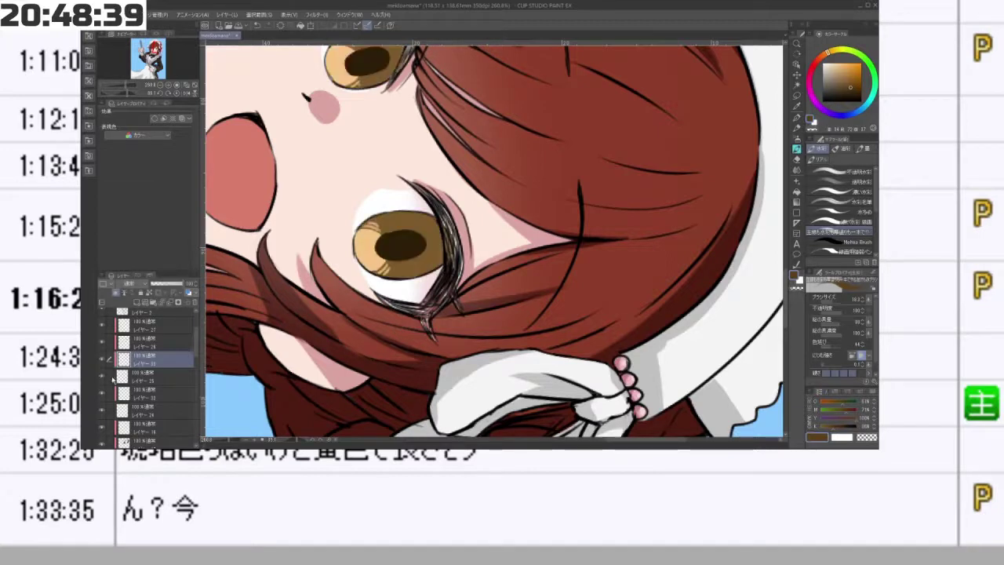
{"action": "left_click", "coordinate": [151, 376]}
{"action": "left_click", "coordinate": [161, 362]}
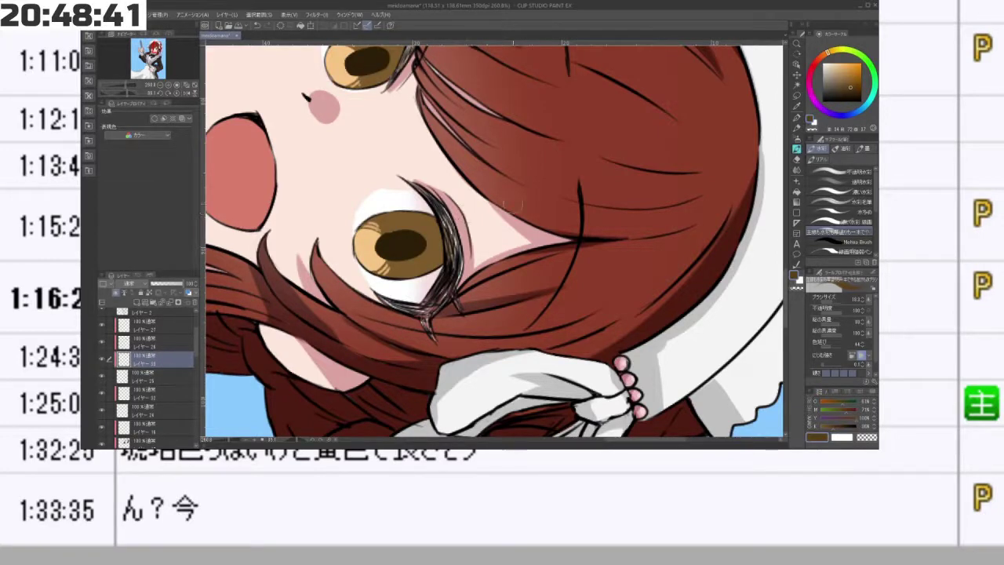
{"action": "left_click", "coordinate": [434, 242], "text": "alt"}
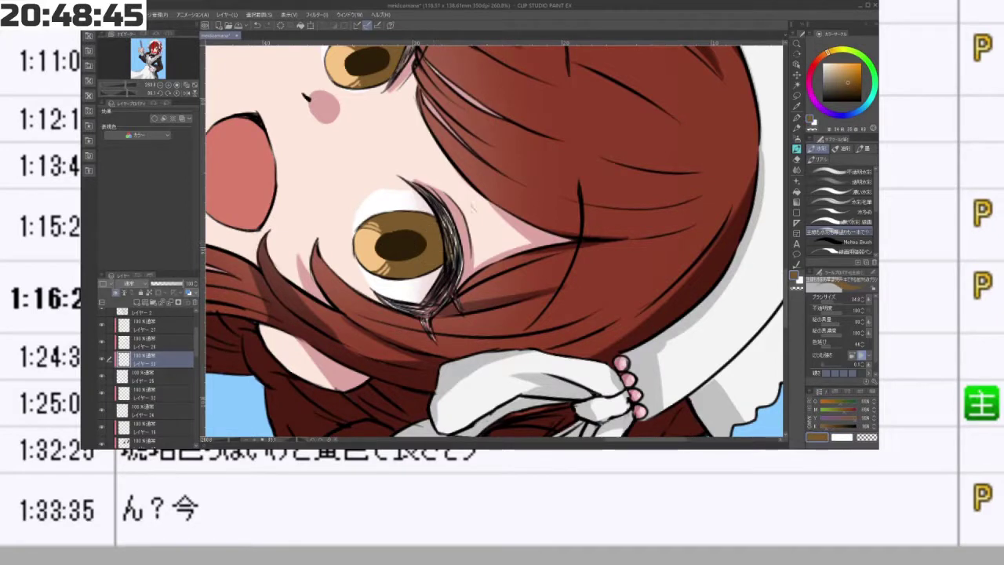
{"action": "left_click", "coordinate": [850, 90]}
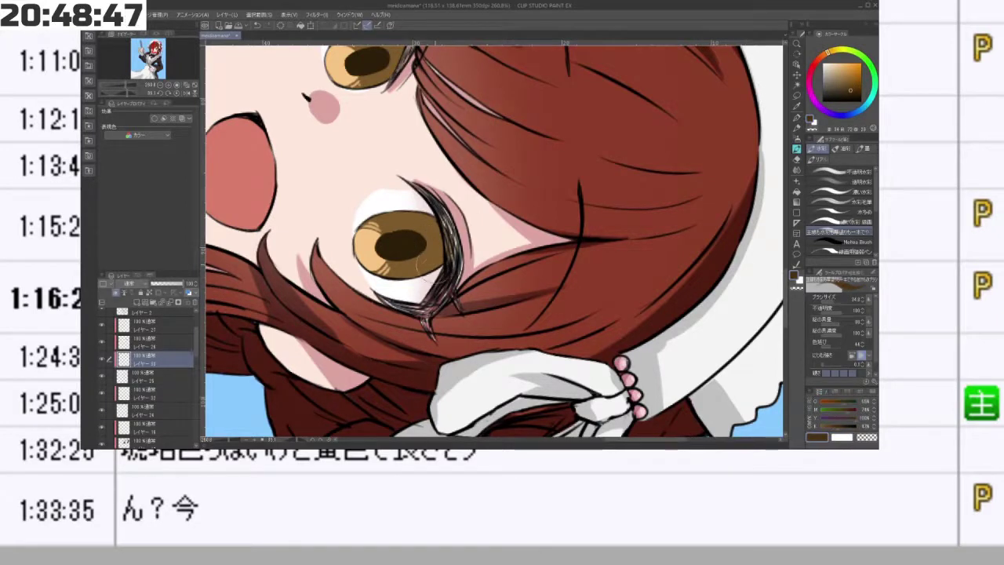
{"action": "left_click_drag", "start_coordinate": [428, 253], "coordinate": [547, 388]}
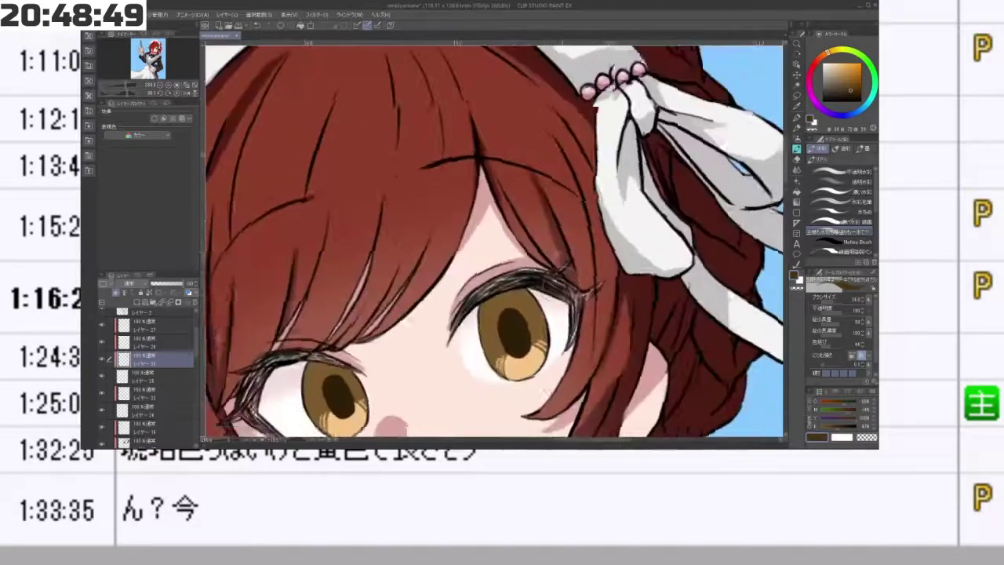
- Identify the iris shadow layer, add a new layer directly above it, and delete the unused empty layer below
{"action": "left_click", "coordinate": [101, 342]}
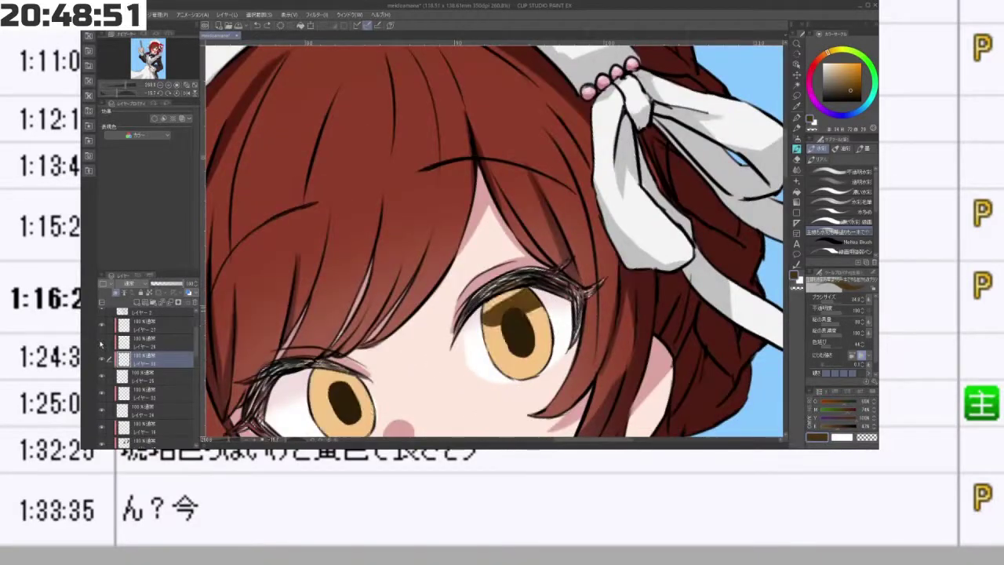
{"action": "left_click", "coordinate": [102, 343]}
{"action": "left_click", "coordinate": [157, 341]}
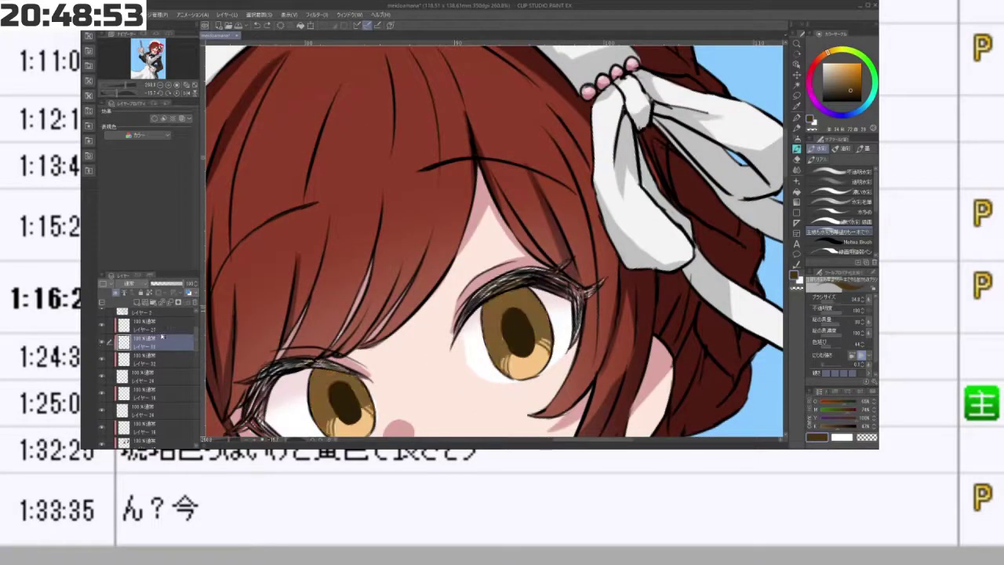
{"action": "left_click", "coordinate": [136, 303]}
{"action": "left_click_drag", "start_coordinate": [406, 263], "coordinate": [413, 202]}
{"action": "left_click", "coordinate": [170, 376]}
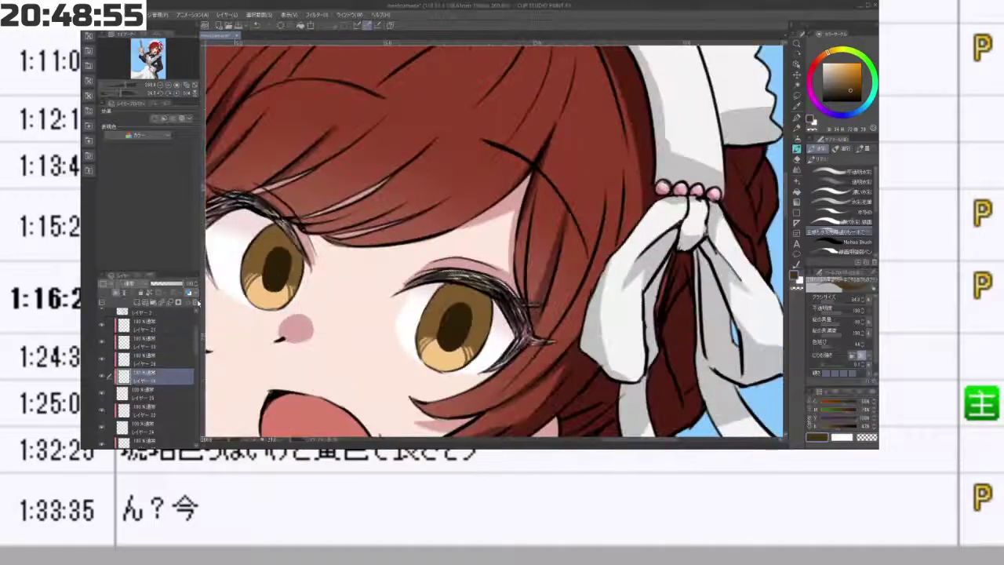
{"action": "left_click", "coordinate": [195, 303]}
{"action": "left_click_drag", "start_coordinate": [428, 307], "coordinate": [412, 206]}
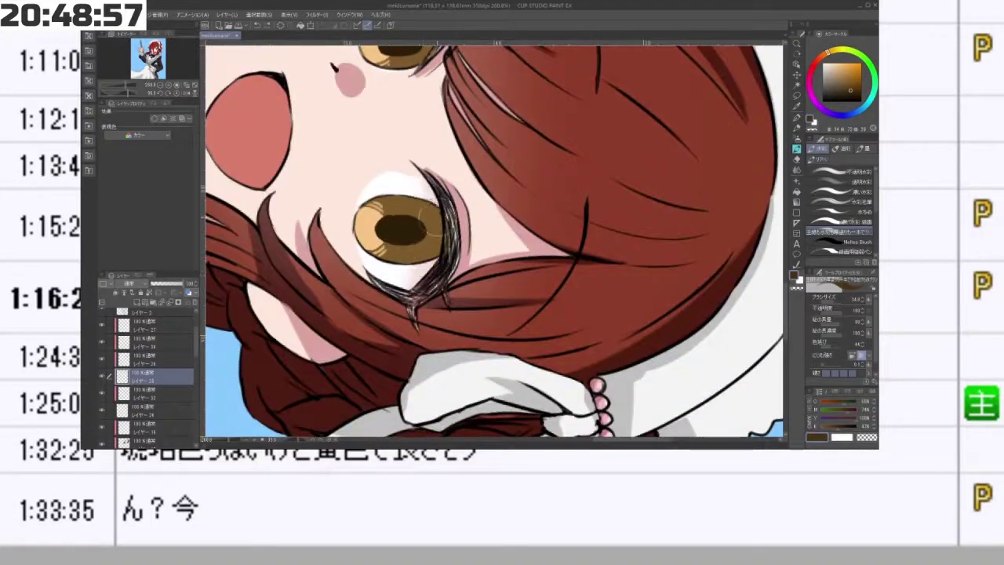
{"action": "left_click_drag", "start_coordinate": [426, 262], "coordinate": [415, 279]}
{"action": "key", "text": "ctrl+z"}
- Paint a darker brown shadow over the upper part of both irises on the new clipped layer, redoing the first stroke
{"action": "left_click", "coordinate": [148, 350]}
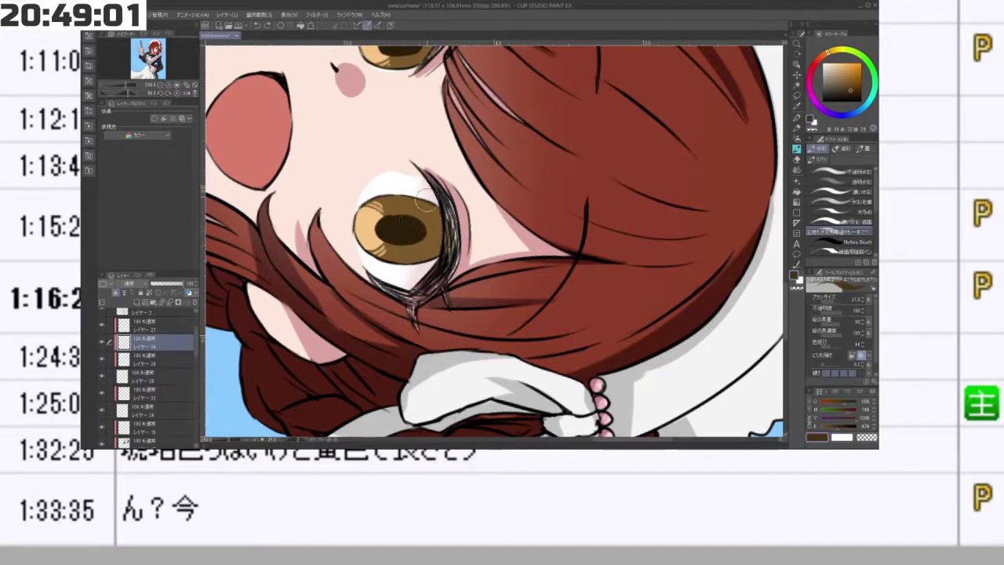
{"action": "left_click_drag", "start_coordinate": [430, 213], "coordinate": [428, 263]}
{"action": "key", "text": "ctrl+z"}
{"action": "left_click", "coordinate": [434, 219], "text": "alt"}
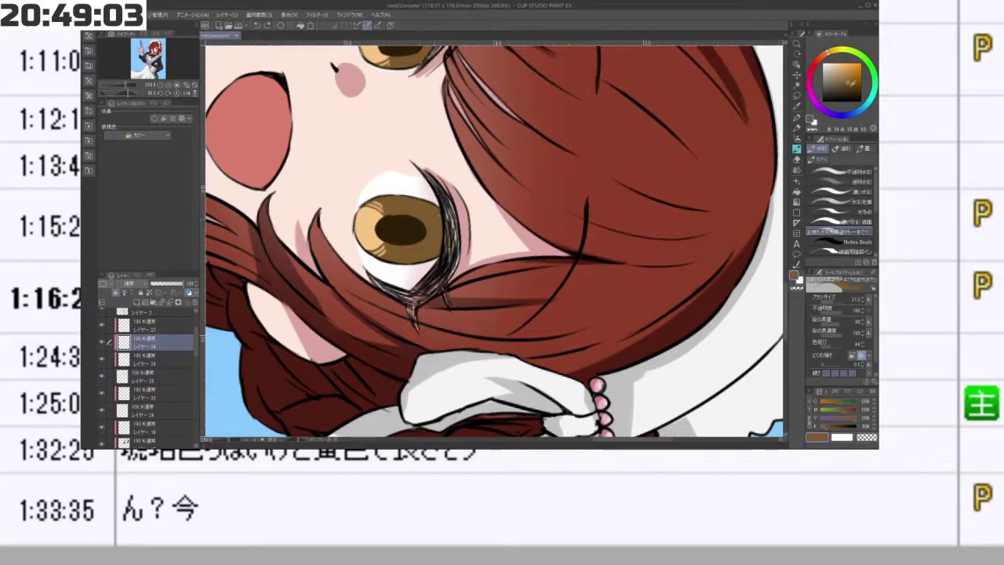
{"action": "left_click", "coordinate": [852, 84]}
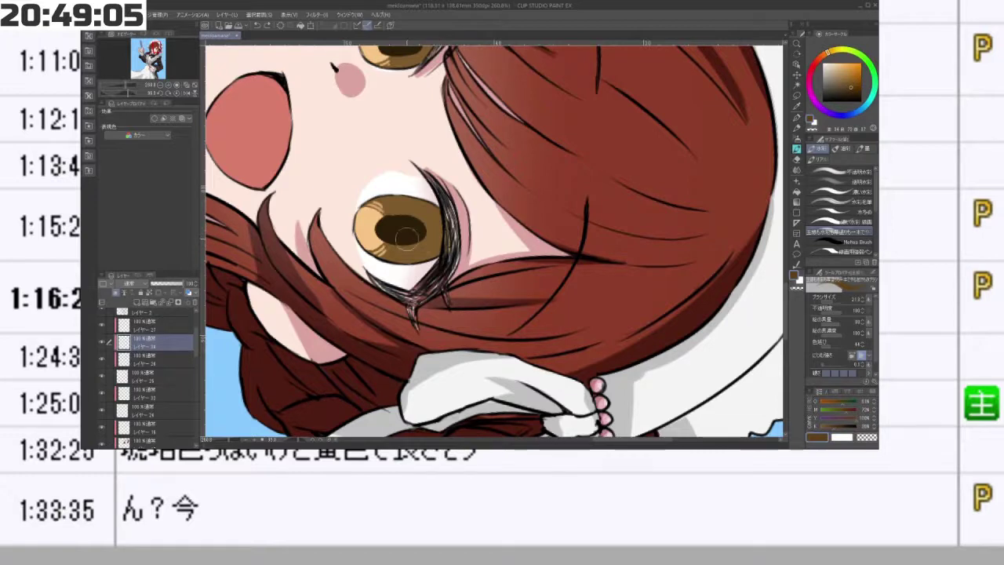
{"action": "key", "text": "minus"}
{"action": "key", "text": "minus"}
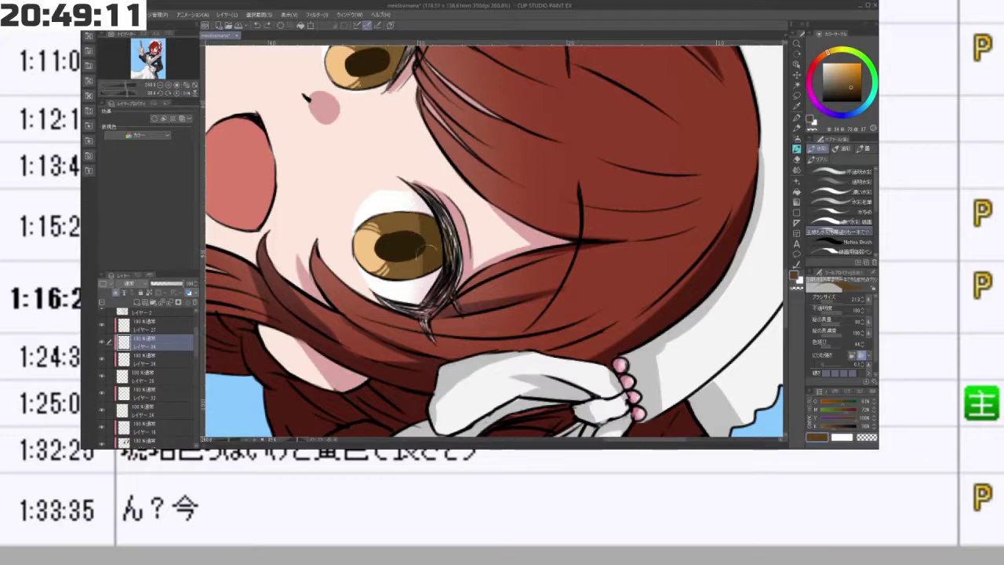
{"action": "left_click_drag", "start_coordinate": [425, 223], "coordinate": [455, 362]}
{"action": "mouse_move", "coordinate": [415, 158]}
{"action": "left_mouse_down"}
{"action": "mouse_move", "coordinate": [419, 188]}
{"action": "mouse_move", "coordinate": [510, 337]}
{"action": "mouse_move", "coordinate": [577, 87]}
{"action": "mouse_move", "coordinate": [427, 154]}
{"action": "mouse_move", "coordinate": [428, 201]}
{"action": "left_mouse_up"}
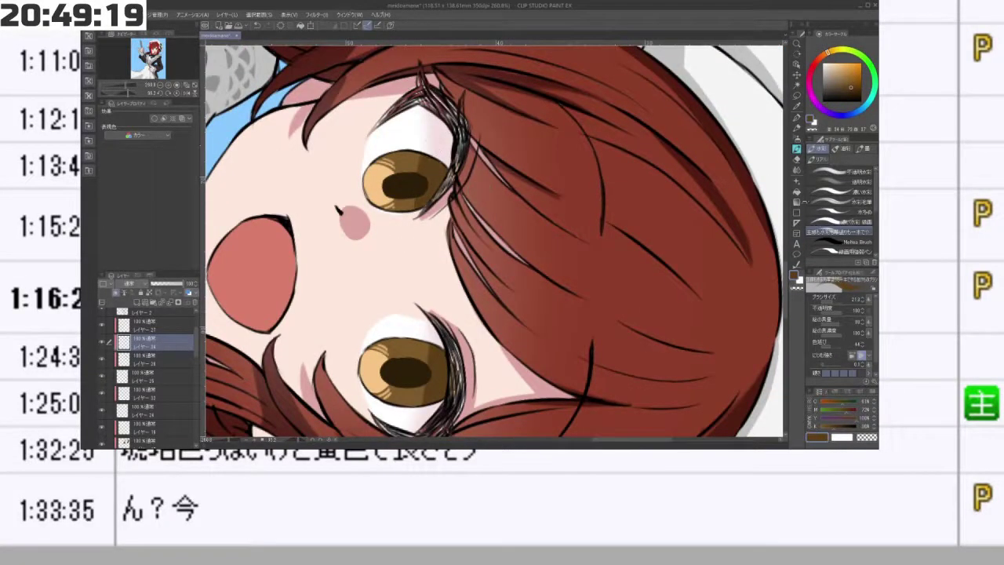
- Soften the edges of the darker iris shadows in both eyes with the Blur tool
{"action": "left_click", "coordinate": [797, 168]}
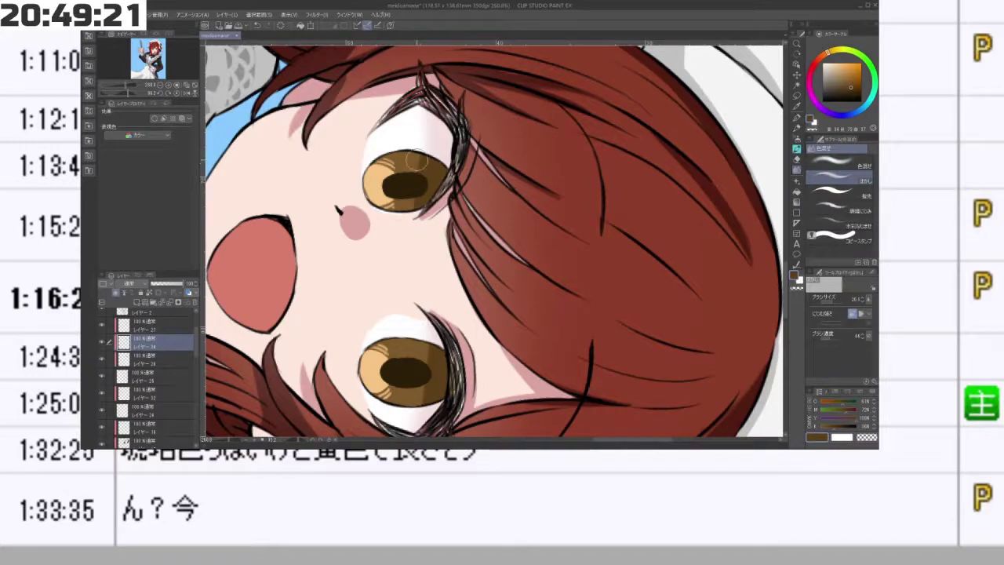
{"action": "key", "text": "bracketleft"}
{"action": "scroll", "coordinate": [492, 374], "scroll_direction": "down", "scroll_amount": 5}
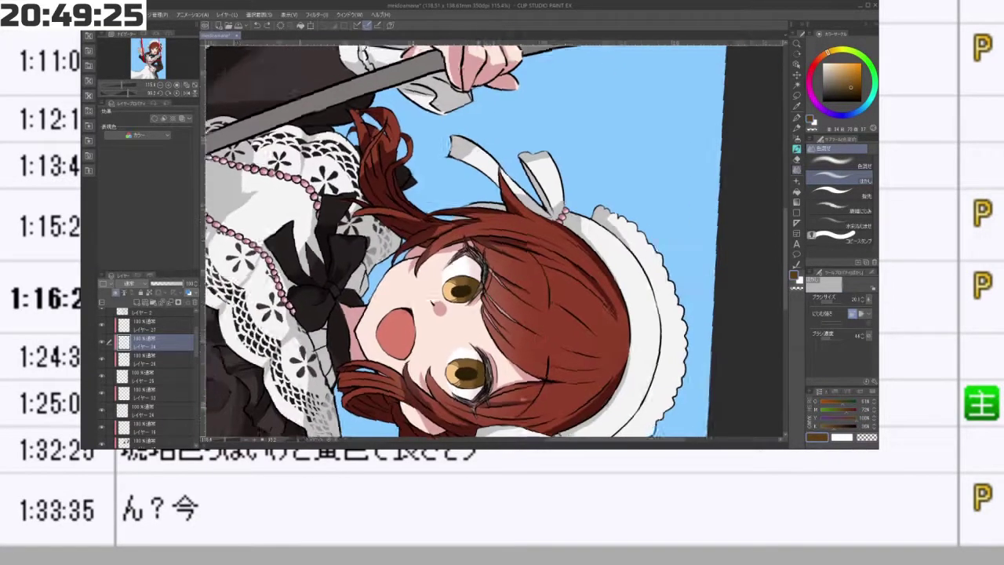
{"action": "left_click_drag", "start_coordinate": [493, 374], "coordinate": [600, 160]}
{"action": "left_click_drag", "start_coordinate": [626, 218], "coordinate": [525, 322]}
{"action": "scroll", "coordinate": [561, 246], "scroll_direction": "down", "scroll_amount": 3}
{"action": "scroll", "coordinate": [520, 242], "scroll_direction": "up", "scroll_amount": 3}
{"action": "scroll", "coordinate": [485, 327], "scroll_direction": "up", "scroll_amount": 2}
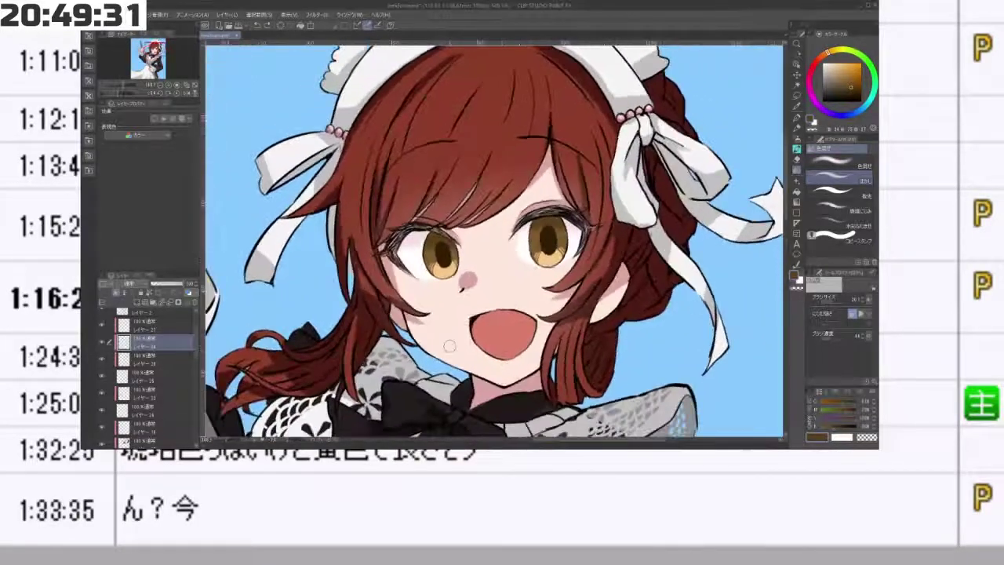
- Touch up the pupil shape with the sampled dark pupil brown and a smaller brush on the layer above, undoing the last stroke
{"action": "scroll", "coordinate": [188, 347], "scroll_direction": "up", "scroll_amount": 2}
{"action": "left_click", "coordinate": [166, 363]}
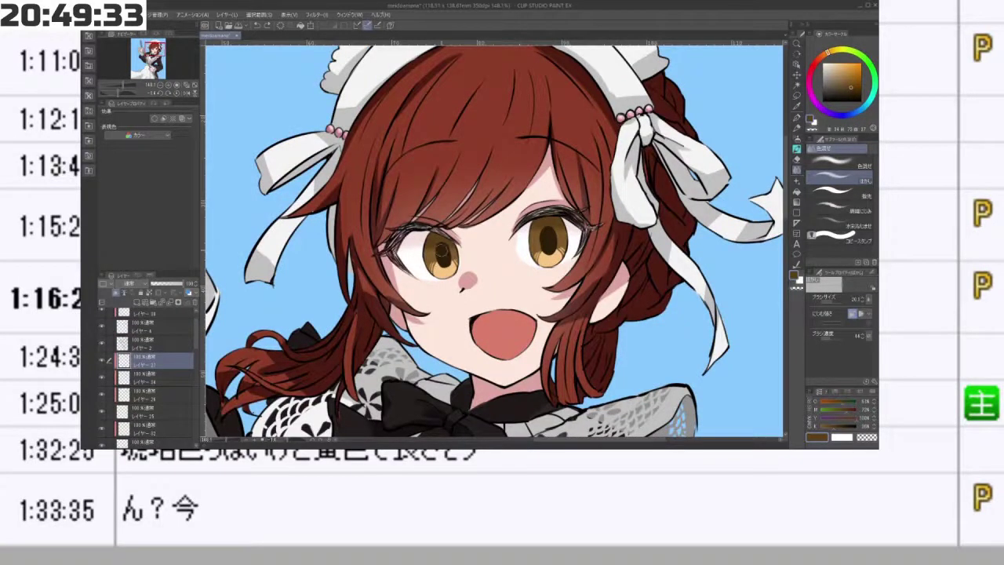
{"action": "left_click", "coordinate": [442, 249], "text": "alt"}
{"action": "left_click", "coordinate": [797, 142]}
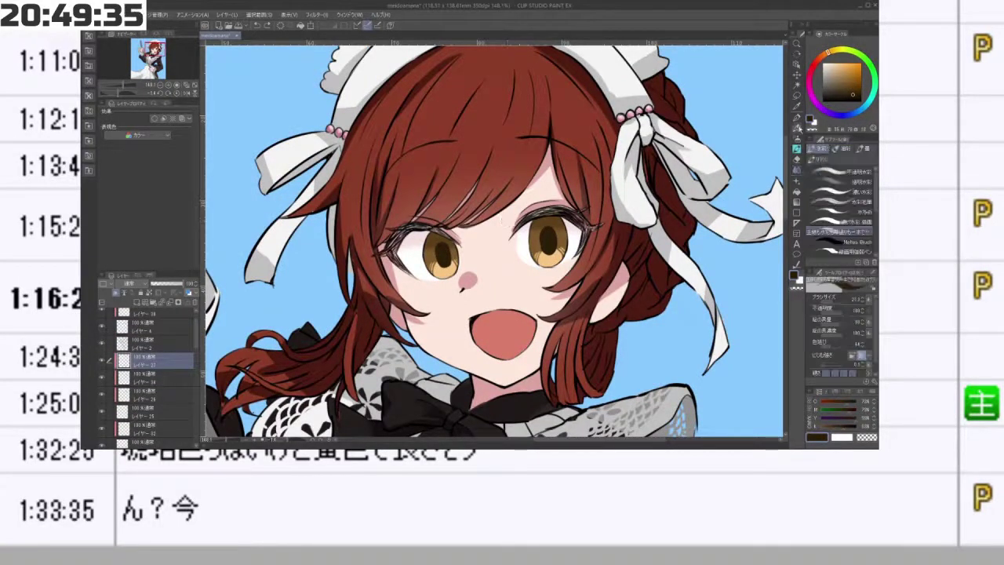
{"action": "mouse_move", "coordinate": [431, 277]}
{"action": "left_mouse_down"}
{"action": "mouse_move", "coordinate": [478, 274]}
{"action": "mouse_move", "coordinate": [443, 247]}
{"action": "mouse_move", "coordinate": [465, 317]}
{"action": "mouse_move", "coordinate": [445, 307]}
{"action": "left_mouse_up"}
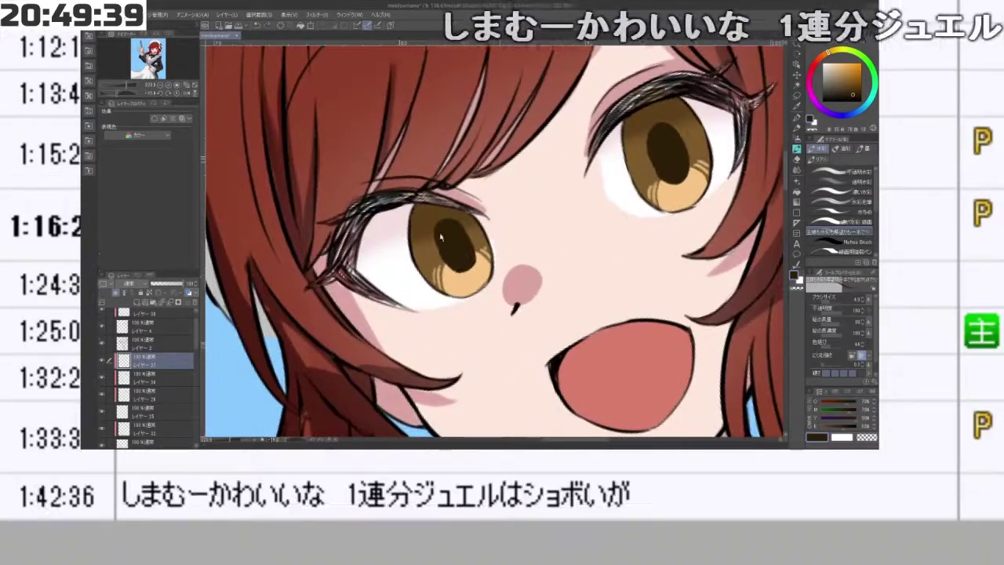
{"action": "left_click_drag", "start_coordinate": [475, 271], "coordinate": [468, 228]}
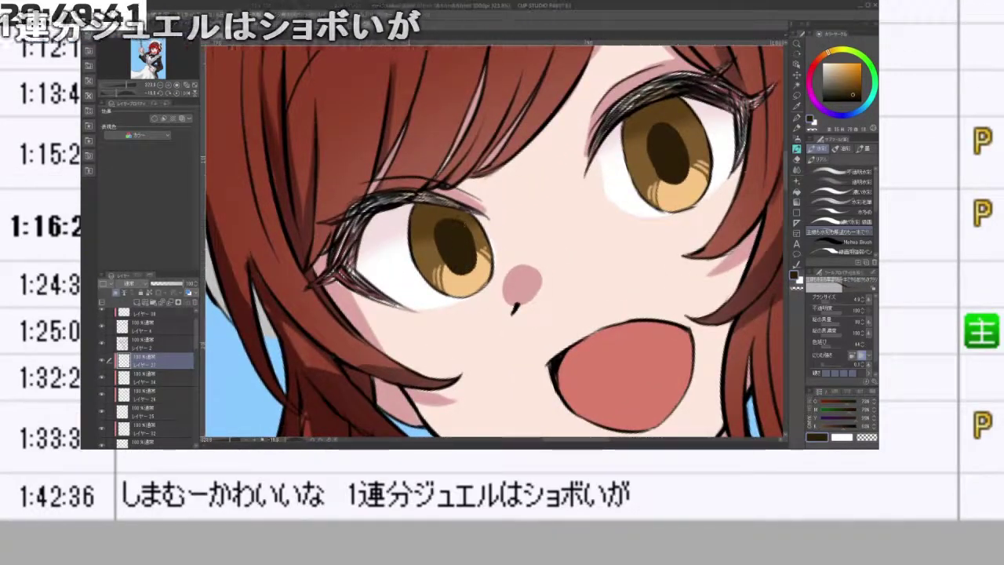
{"action": "mouse_move", "coordinate": [434, 292]}
{"action": "left_mouse_down"}
{"action": "mouse_move", "coordinate": [483, 321]}
{"action": "mouse_move", "coordinate": [541, 307]}
{"action": "mouse_move", "coordinate": [573, 236]}
{"action": "left_mouse_up"}
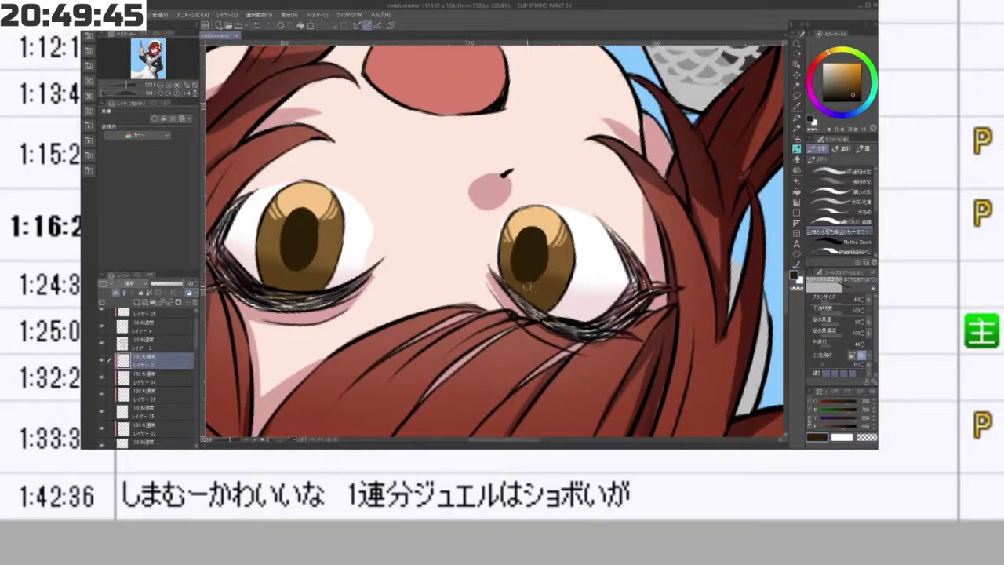
{"action": "mouse_move", "coordinate": [547, 272]}
{"action": "left_mouse_down"}
{"action": "mouse_move", "coordinate": [484, 182]}
{"action": "mouse_move", "coordinate": [453, 196]}
{"action": "mouse_move", "coordinate": [473, 249]}
{"action": "left_mouse_up"}
{"action": "key", "text": "minus"}
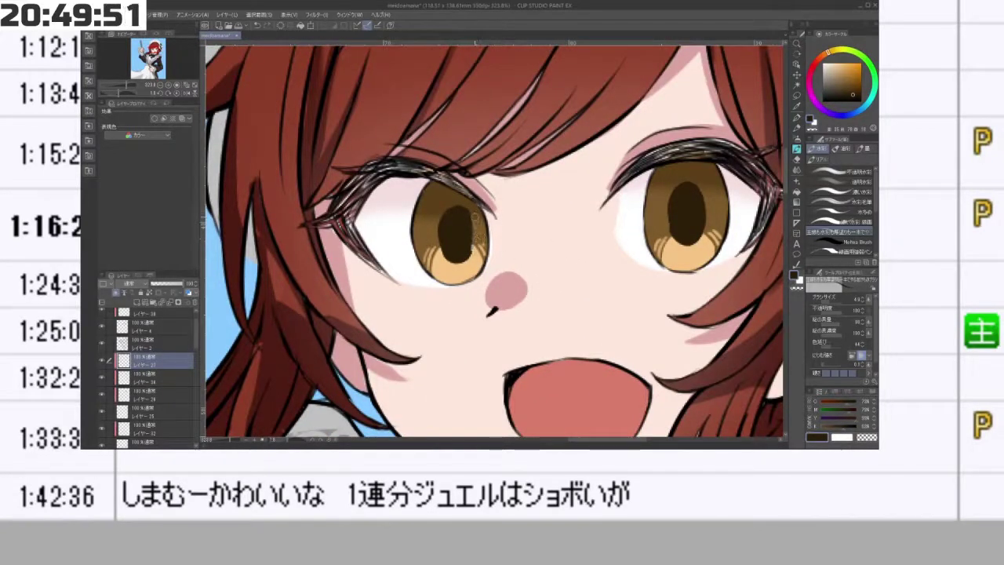
{"action": "key", "text": "ctrl+z"}
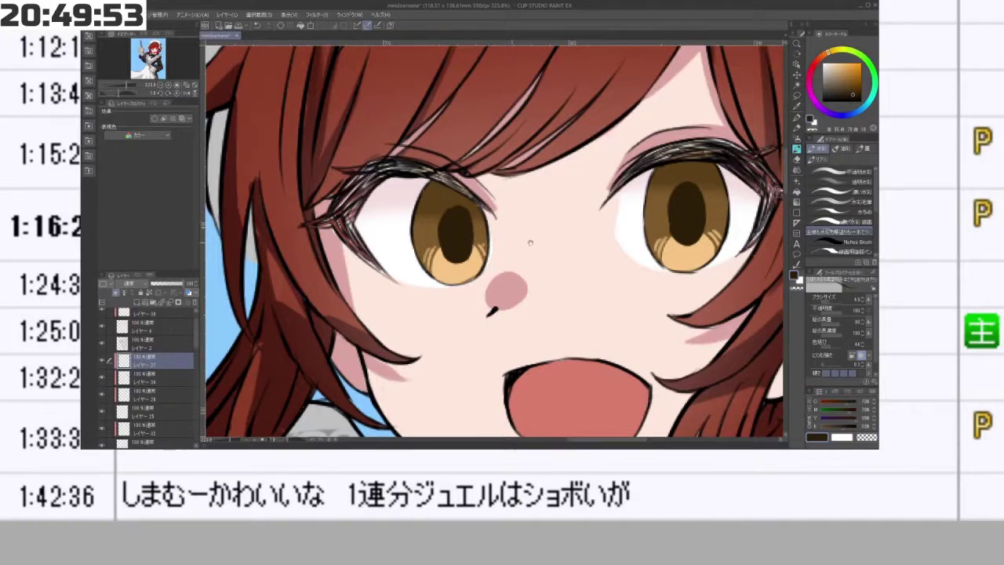
- Examine the shaded irises and pupils from upside-down, zoomed-out and close-up views of the illustration
{"action": "scroll", "coordinate": [474, 230], "scroll_direction": "down", "scroll_amount": 5}
{"action": "left_click_drag", "start_coordinate": [534, 337], "coordinate": [391, 212]}
{"action": "scroll", "coordinate": [491, 246], "scroll_direction": "up", "scroll_amount": 5}
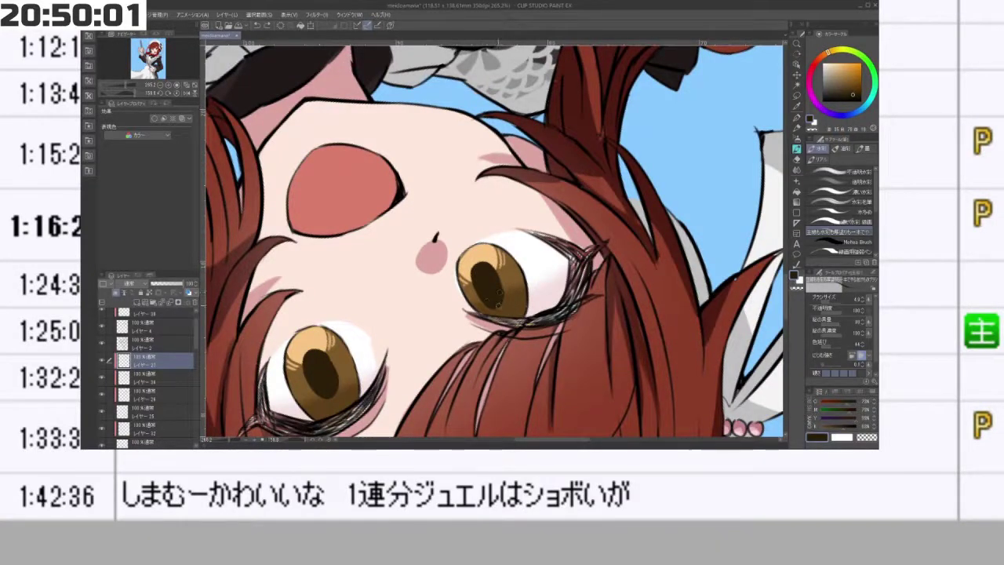
{"action": "scroll", "coordinate": [500, 295], "scroll_direction": "down", "scroll_amount": 4}
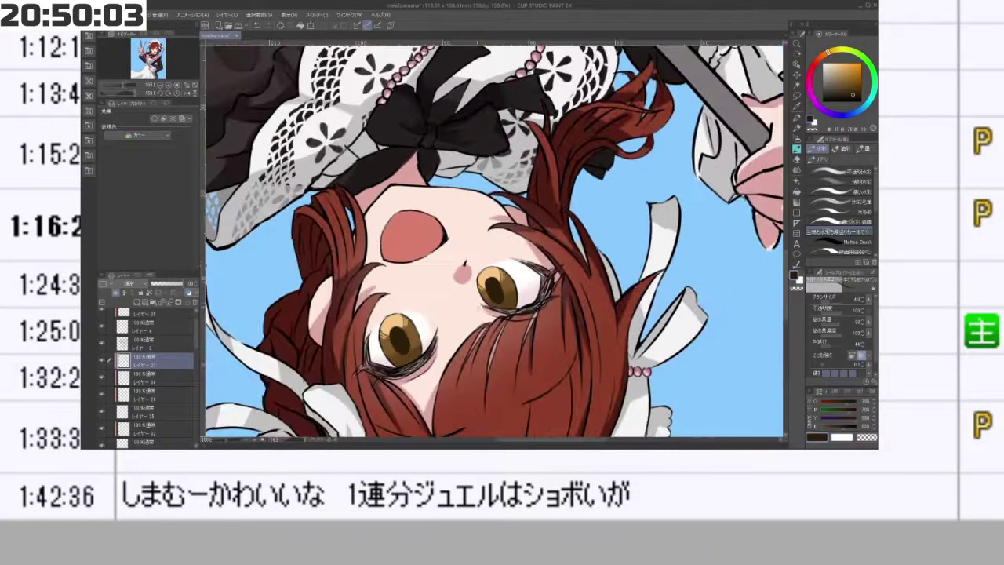
{"action": "left_click_drag", "start_coordinate": [427, 283], "coordinate": [573, 277]}
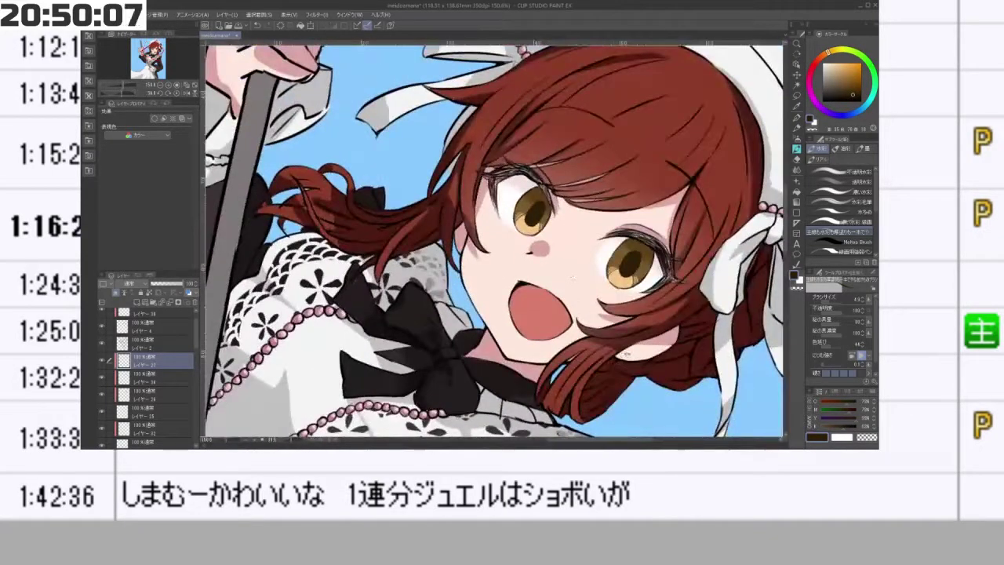
{"action": "scroll", "coordinate": [542, 235], "scroll_direction": "down", "scroll_amount": 3}
{"action": "scroll", "coordinate": [541, 235], "scroll_direction": "down", "scroll_amount": 2}
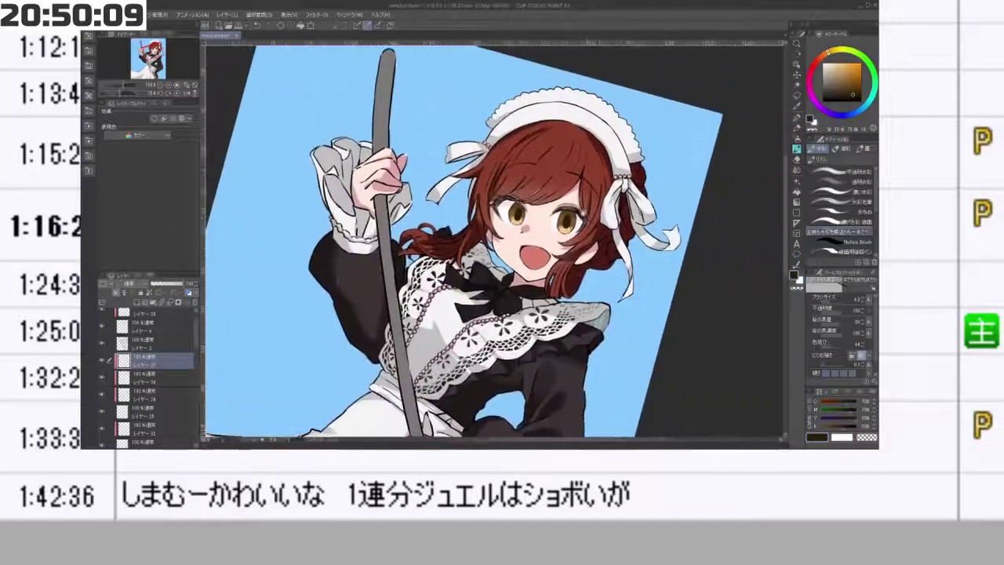
{"action": "scroll", "coordinate": [530, 216], "scroll_direction": "up", "scroll_amount": 5}
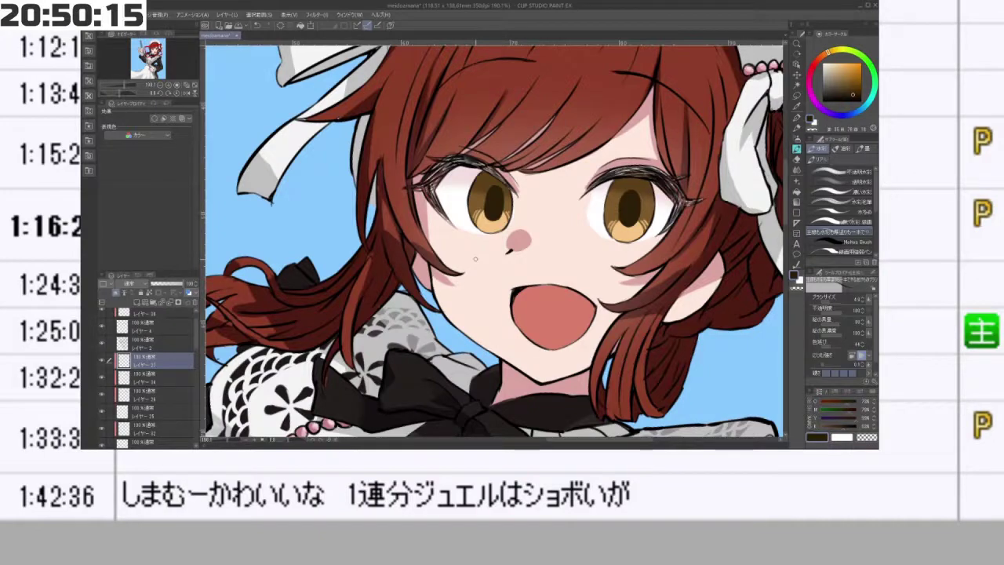
- Check the balance of both shaded eyes against the face from close-up, zoomed-out and rotated views
{"action": "scroll", "coordinate": [473, 208], "scroll_direction": "up", "scroll_amount": 3}
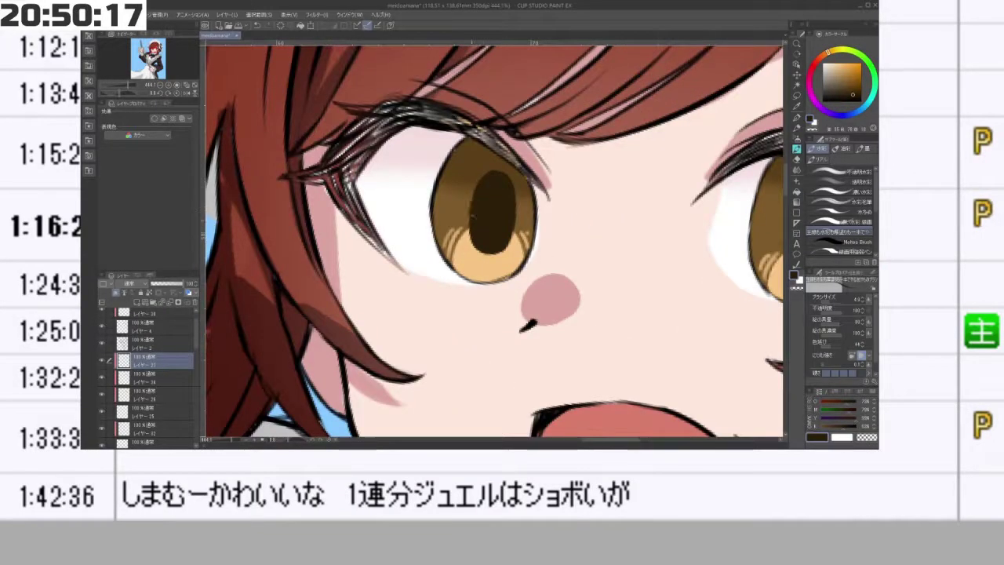
{"action": "scroll", "coordinate": [617, 225], "scroll_direction": "down", "scroll_amount": 5}
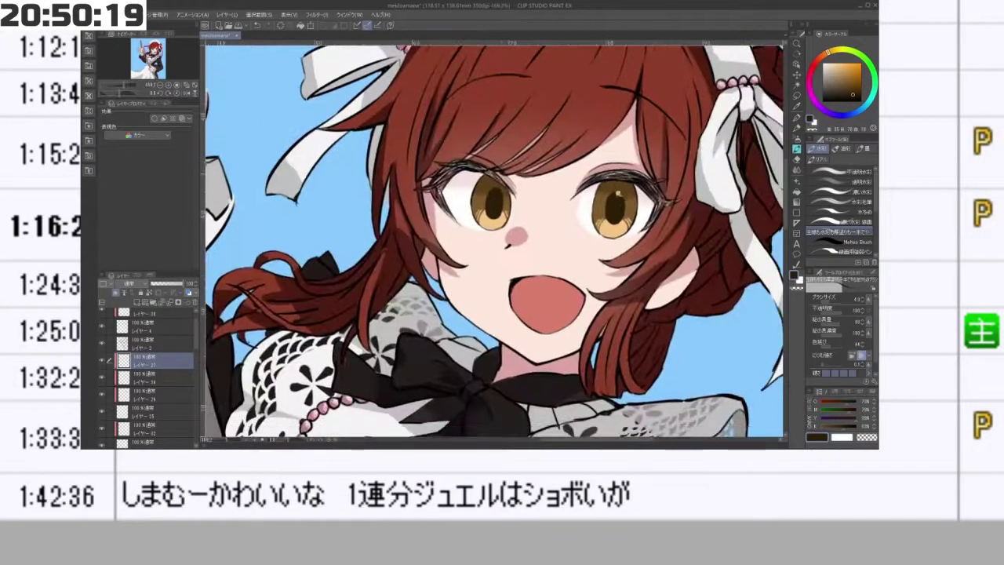
{"action": "scroll", "coordinate": [628, 197], "scroll_direction": "up", "scroll_amount": 3}
{"action": "mouse_move", "coordinate": [610, 193]}
{"action": "left_mouse_down"}
{"action": "mouse_move", "coordinate": [631, 196]}
{"action": "mouse_move", "coordinate": [530, 102]}
{"action": "mouse_move", "coordinate": [455, 104]}
{"action": "left_mouse_up"}
{"action": "scroll", "coordinate": [635, 214], "scroll_direction": "down", "scroll_amount": 6}
{"action": "left_click_drag", "start_coordinate": [595, 138], "coordinate": [550, 107]}
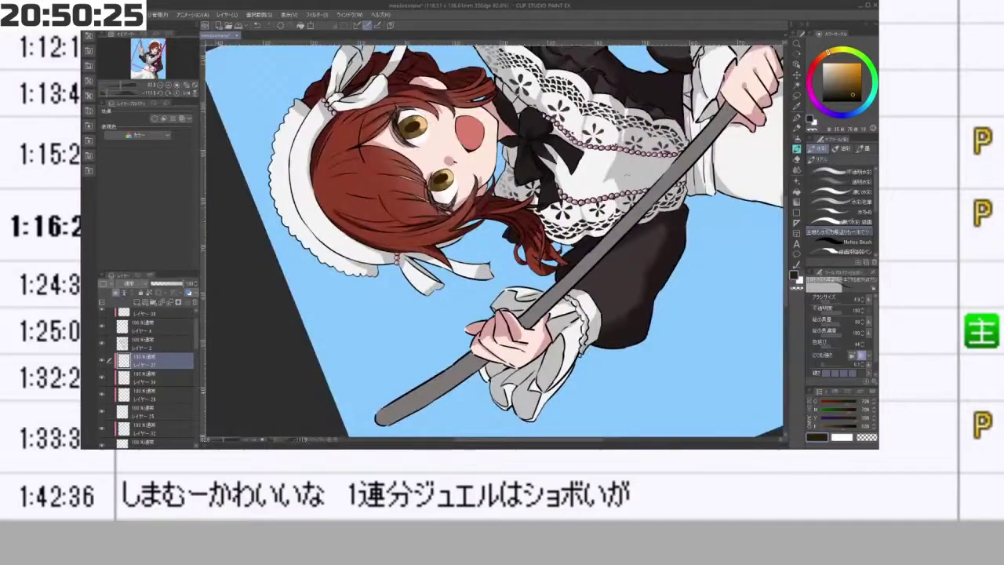
{"action": "left_click_drag", "start_coordinate": [461, 182], "coordinate": [533, 215]}
{"action": "scroll", "coordinate": [484, 262], "scroll_direction": "up", "scroll_amount": 5}
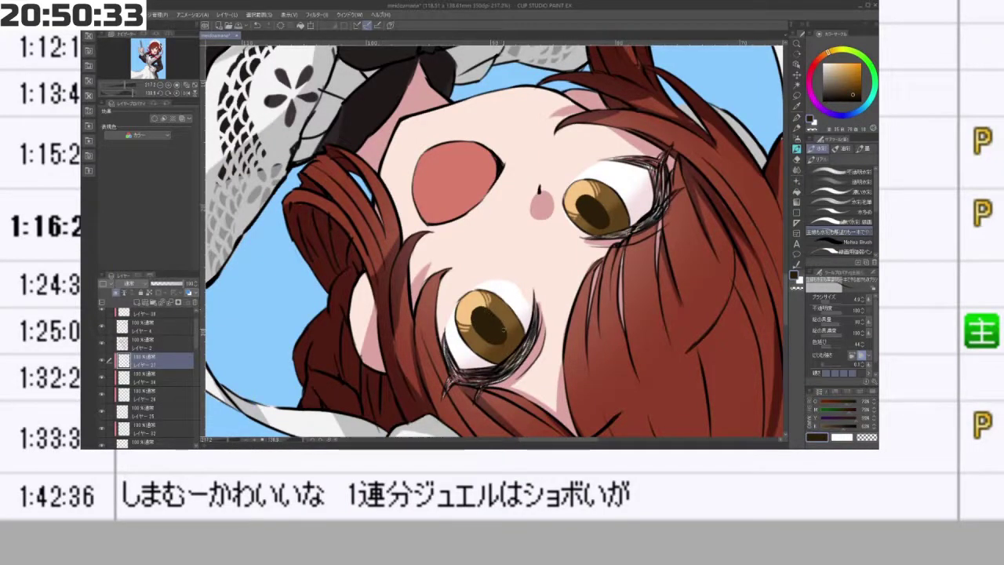
{"action": "left_click_drag", "start_coordinate": [552, 386], "coordinate": [543, 157]}
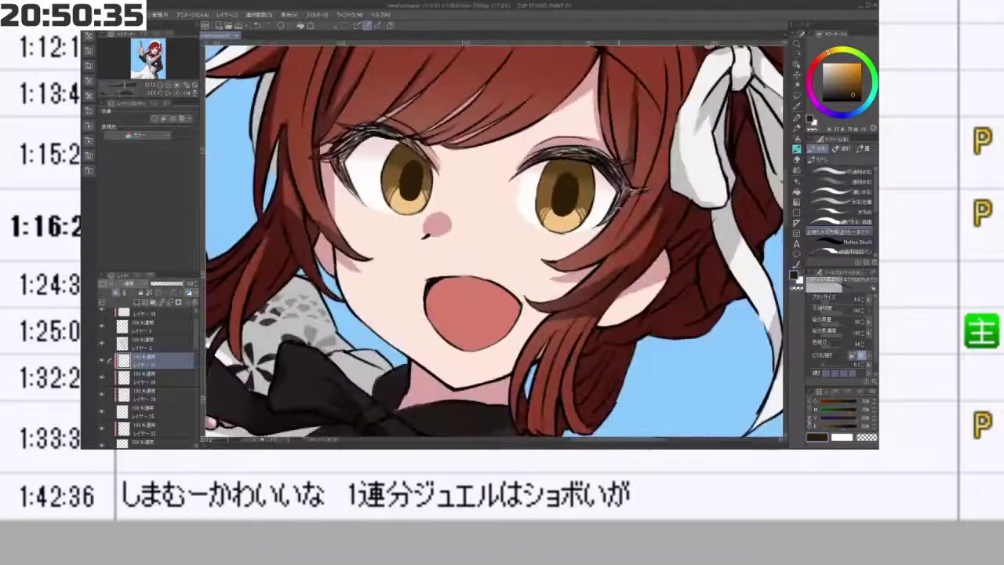
{"action": "scroll", "coordinate": [619, 220], "scroll_direction": "down", "scroll_amount": 5}
{"action": "left_click_drag", "start_coordinate": [618, 220], "coordinate": [541, 227]}
{"action": "left_click_drag", "start_coordinate": [487, 380], "coordinate": [568, 114]}
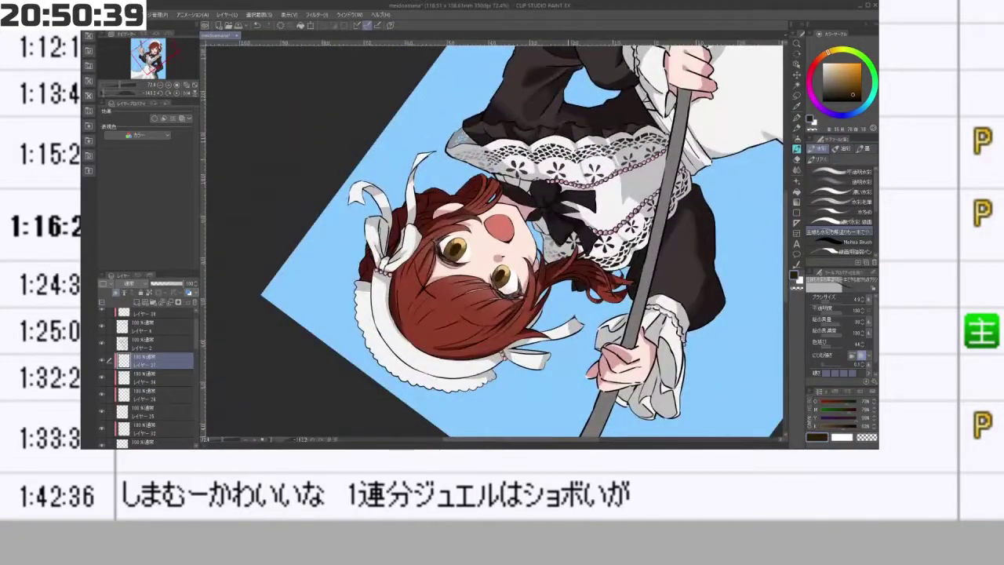
{"action": "left_click_drag", "start_coordinate": [470, 141], "coordinate": [584, 288]}
{"action": "left_click_drag", "start_coordinate": [553, 258], "coordinate": [604, 254]}
{"action": "key", "text": "minus"}
{"action": "key", "text": "minus"}
{"action": "key", "text": "minus"}
{"action": "key", "text": "minus"}
{"action": "key", "text": "minus"}
{"action": "key", "text": "minus"}
{"action": "key", "text": "minus"}
{"action": "key", "text": "minus"}
{"action": "key", "text": "minus"}
{"action": "key", "text": "minus"}
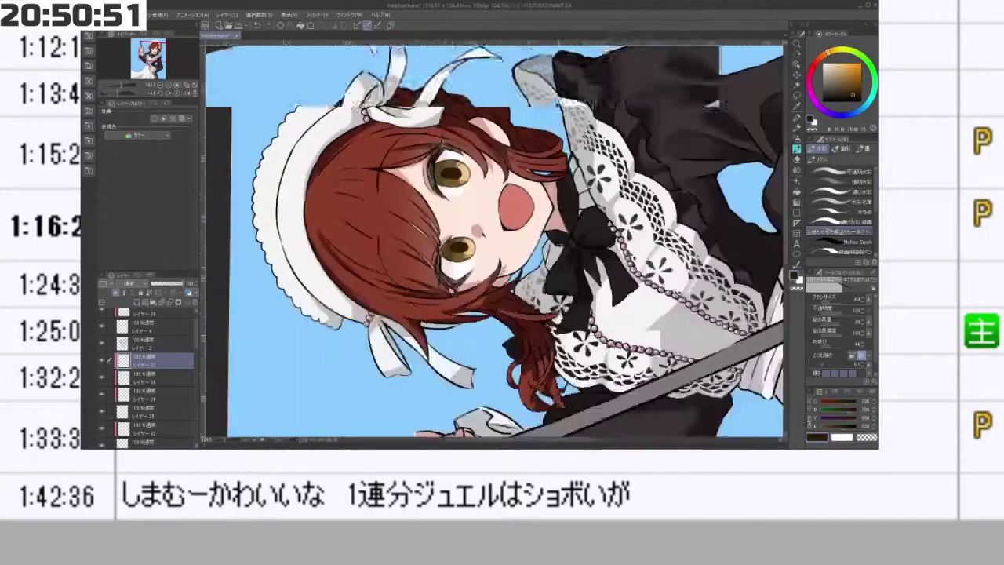
{"action": "key", "text": "minus"}
{"action": "key", "text": "minus"}
{"action": "key", "text": "minus"}
{"action": "key", "text": "minus"}
{"action": "key", "text": "minus"}
{"action": "key", "text": "minus"}
{"action": "key", "text": "minus"}
{"action": "key", "text": "minus"}
{"action": "key", "text": "minus"}
{"action": "key", "text": "minus"}
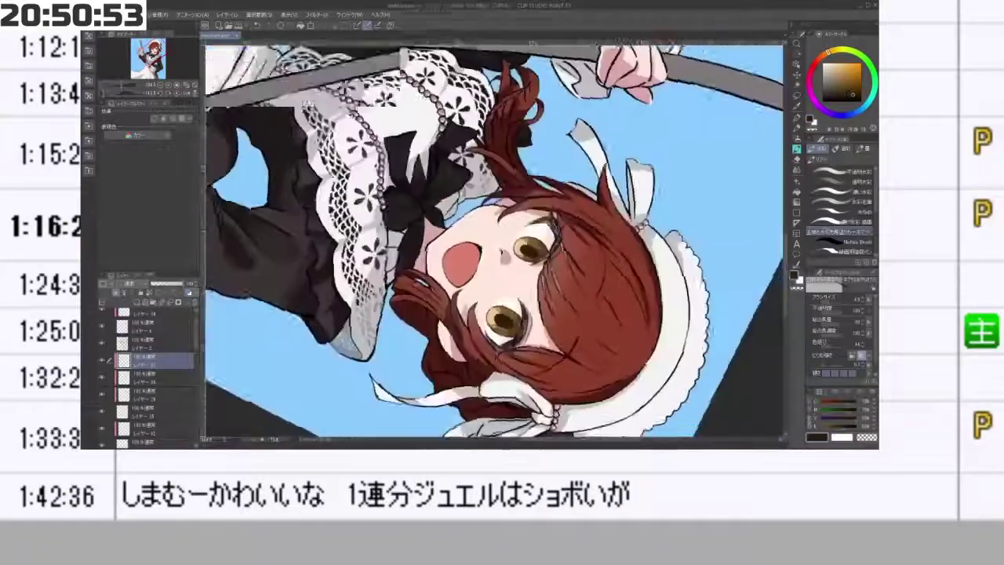
{"action": "key", "text": "minus"}
{"action": "key", "text": "minus"}
{"action": "key", "text": "minus"}
{"action": "key", "text": "minus"}
{"action": "key", "text": "minus"}
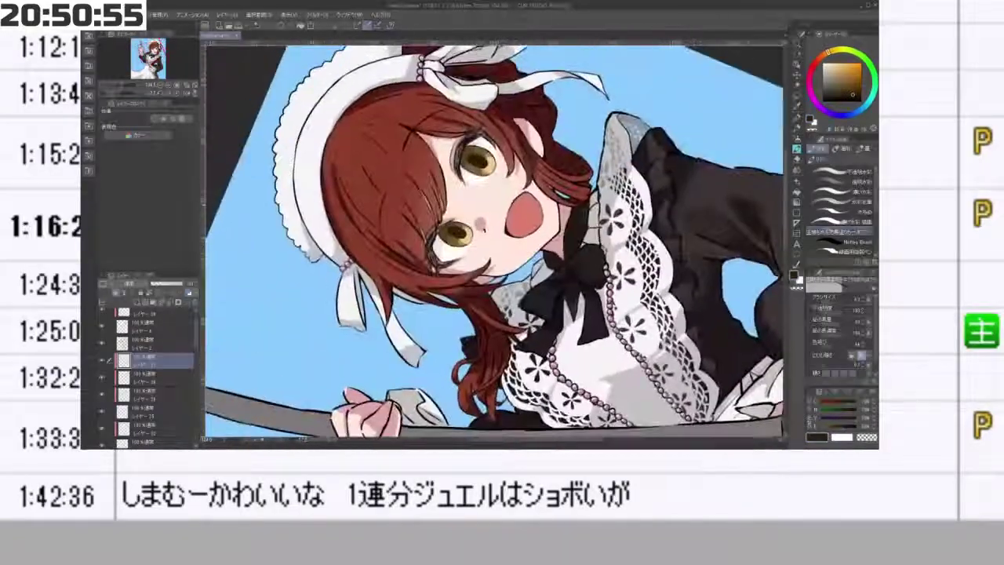
{"action": "scroll", "coordinate": [183, 330], "scroll_direction": "up", "scroll_amount": 1}
- On the face line-art layer, draw small near-black lower lashes at the outer corner of the character's right eye with a smaller brush
{"action": "left_click", "coordinate": [162, 350]}
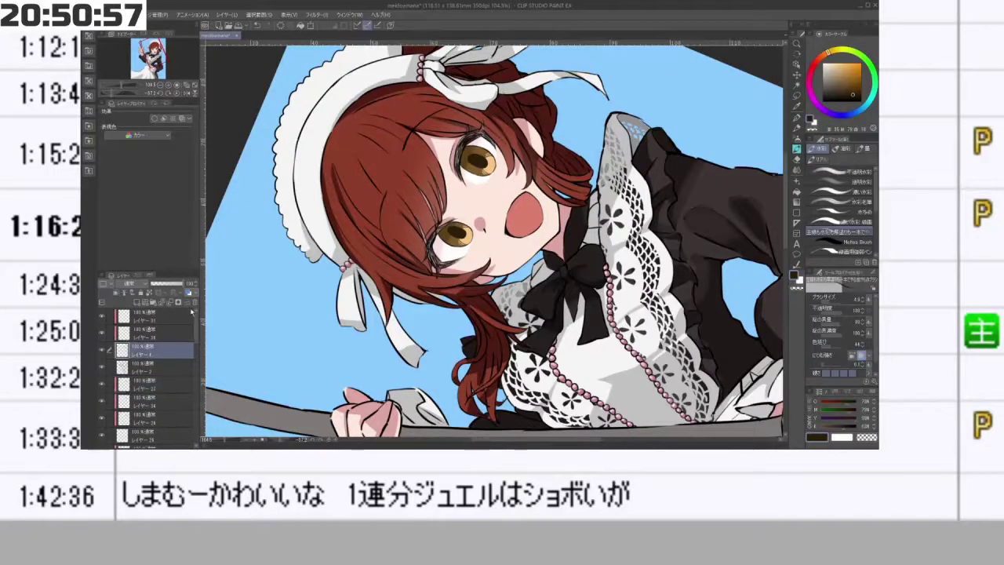
{"action": "scroll", "coordinate": [459, 257], "scroll_direction": "up", "scroll_amount": 3}
{"action": "left_click", "coordinate": [823, 101]}
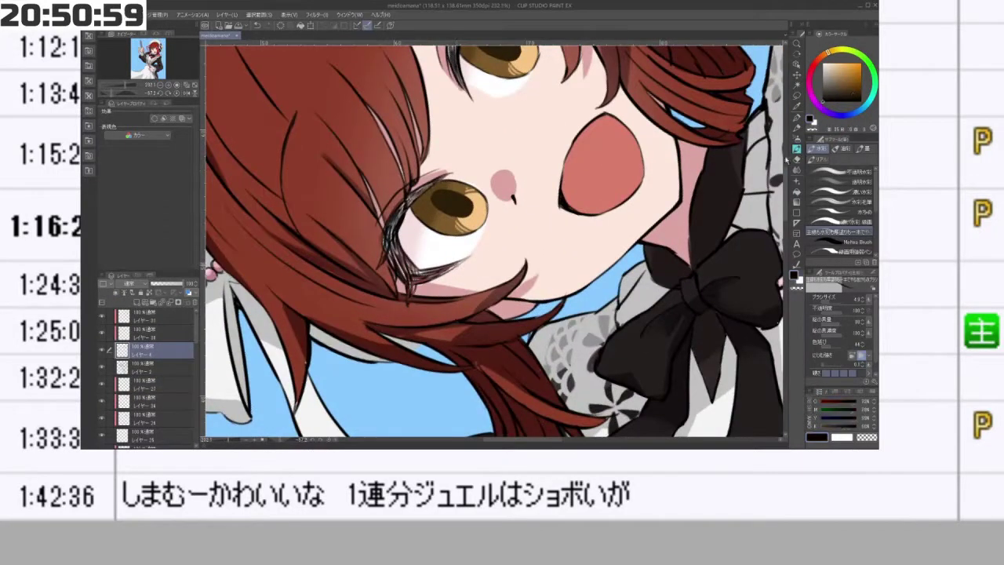
{"action": "key", "text": "["}
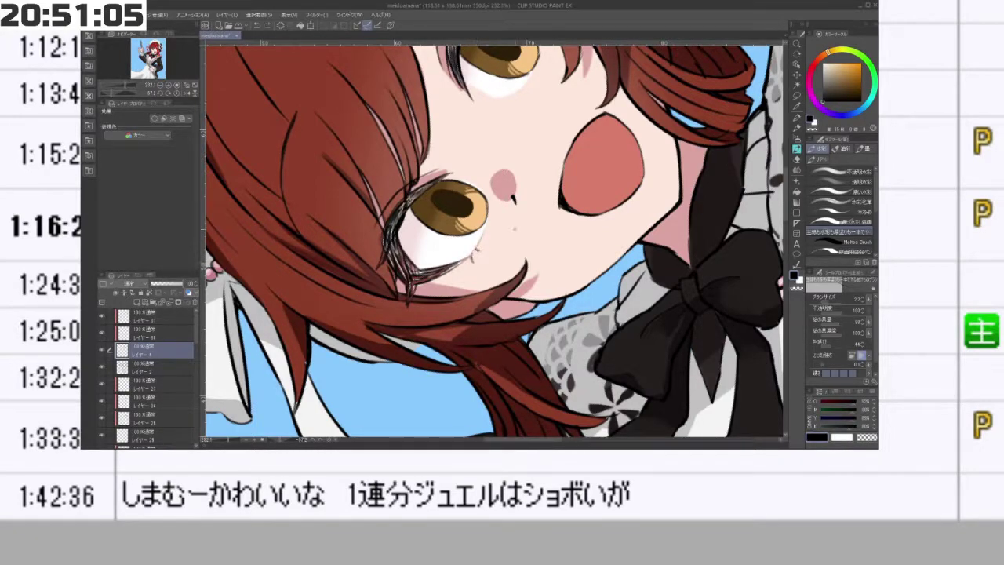
{"action": "left_click_drag", "start_coordinate": [561, 251], "coordinate": [581, 210]}
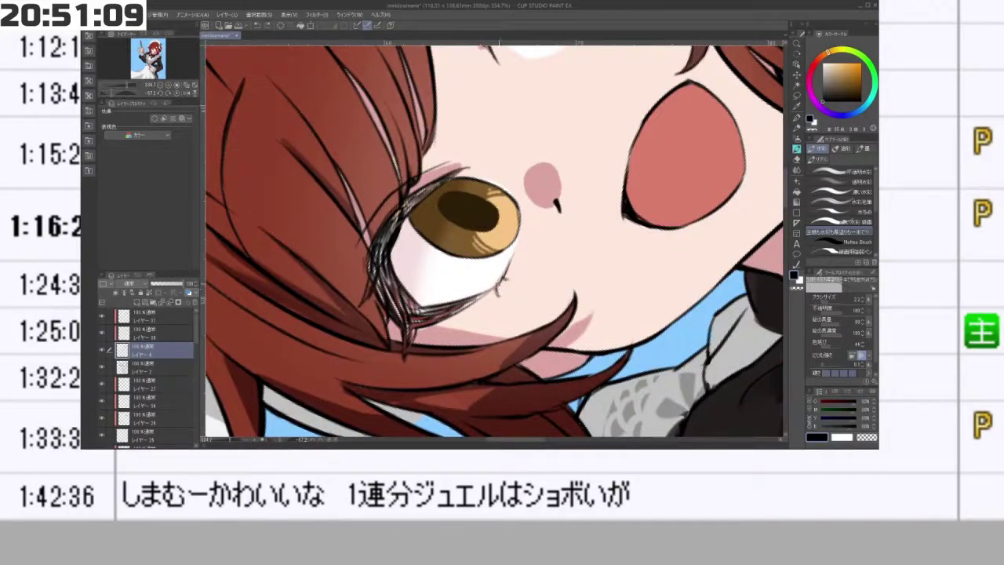
{"action": "left_click_drag", "start_coordinate": [553, 253], "coordinate": [422, 256]}
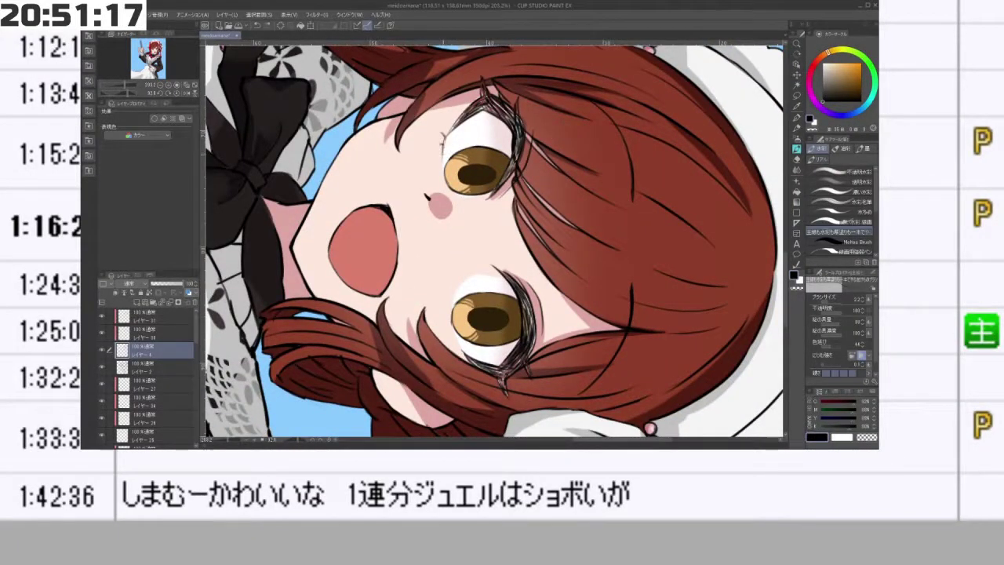
- Draw matching small lower lashes at the outer corner of the character's left eye, undoing the last stroke
{"action": "left_click_drag", "start_coordinate": [445, 146], "coordinate": [461, 344]}
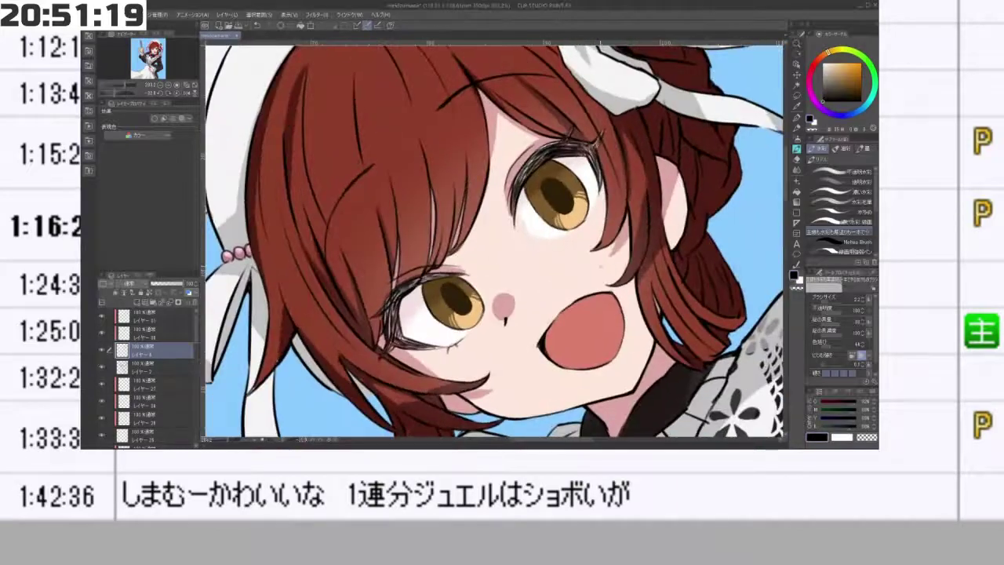
{"action": "mouse_move", "coordinate": [640, 215]}
{"action": "left_mouse_down"}
{"action": "mouse_move", "coordinate": [604, 229]}
{"action": "mouse_move", "coordinate": [591, 205]}
{"action": "mouse_move", "coordinate": [610, 204]}
{"action": "mouse_move", "coordinate": [571, 247]}
{"action": "mouse_move", "coordinate": [574, 233]}
{"action": "left_mouse_up"}
{"action": "key", "text": "ctrl+z"}
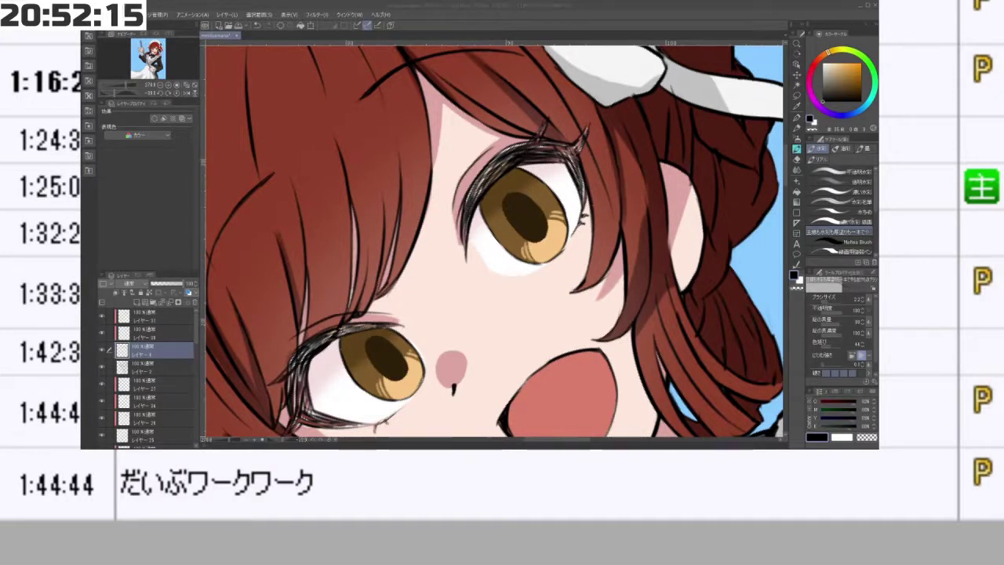
- Examine the new lower lashes on both eyes from rotated, zoomed-out and close-up views of the illustration
{"action": "scroll", "coordinate": [770, 174], "scroll_direction": "down", "scroll_amount": 2}
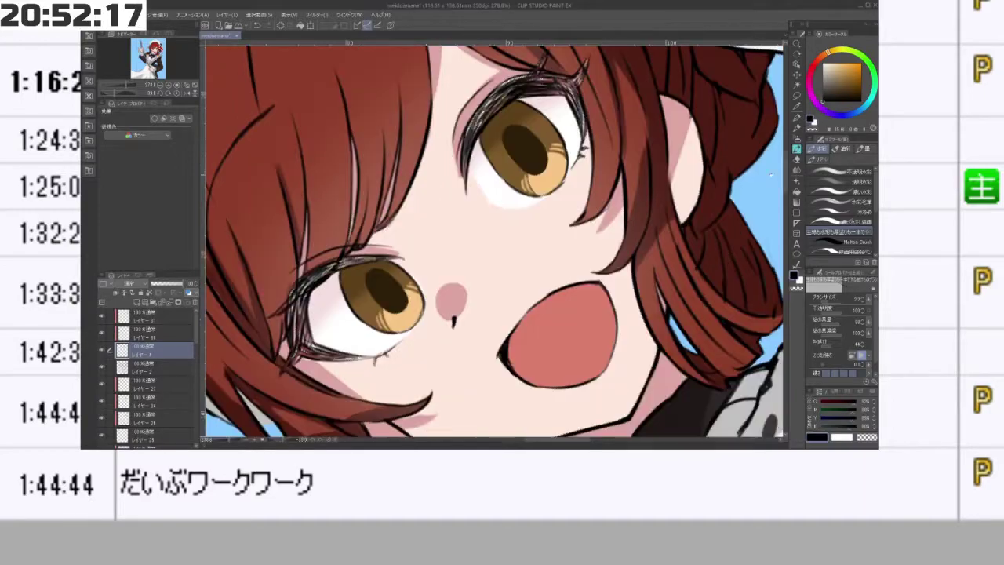
{"action": "scroll", "coordinate": [771, 174], "scroll_direction": "down", "scroll_amount": 3}
{"action": "left_click_drag", "start_coordinate": [706, 180], "coordinate": [571, 386]}
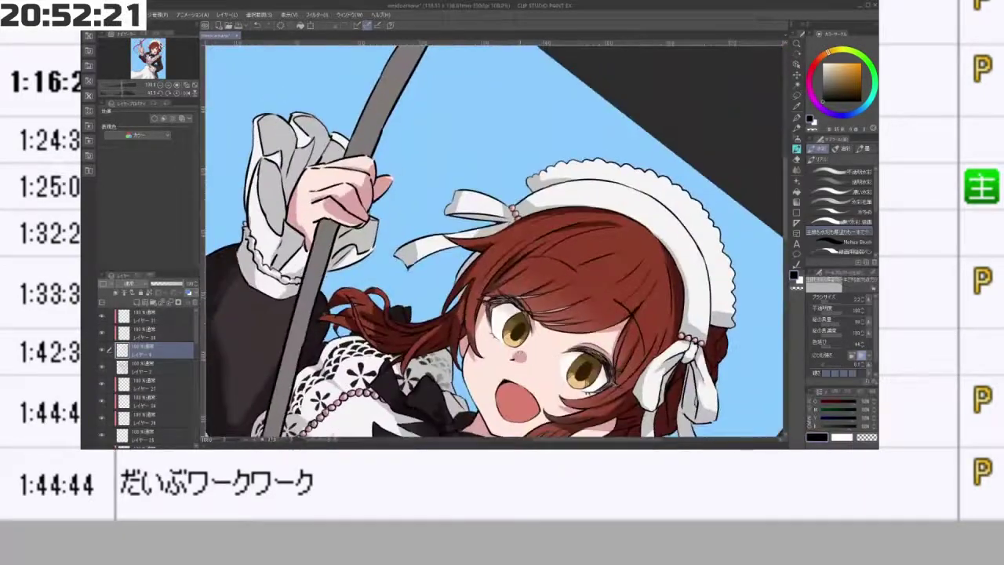
{"action": "scroll", "coordinate": [655, 220], "scroll_direction": "down", "scroll_amount": 3}
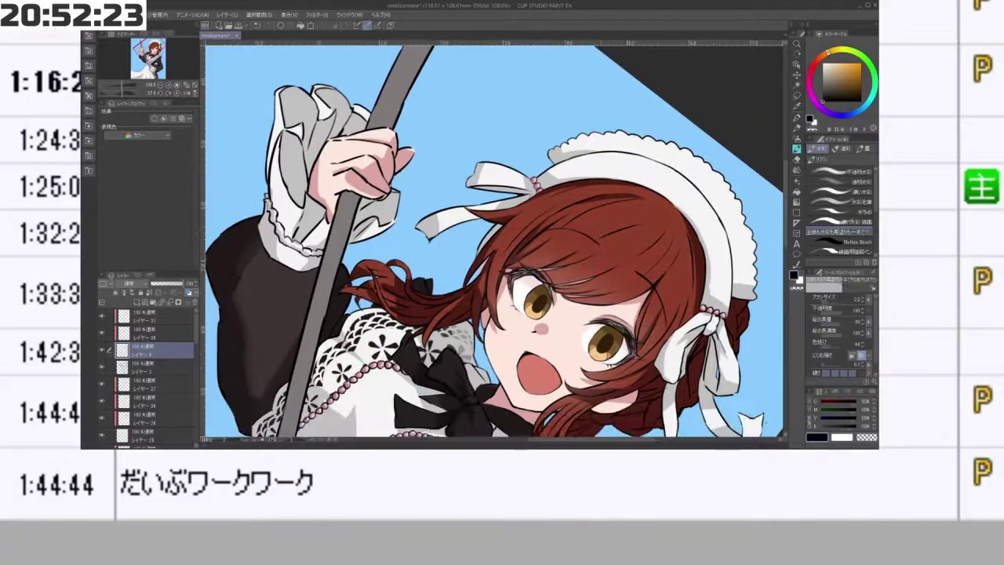
{"action": "left_click_drag", "start_coordinate": [656, 220], "coordinate": [579, 102]}
{"action": "left_click_drag", "start_coordinate": [607, 195], "coordinate": [435, 148]}
{"action": "scroll", "coordinate": [602, 218], "scroll_direction": "up", "scroll_amount": 3}
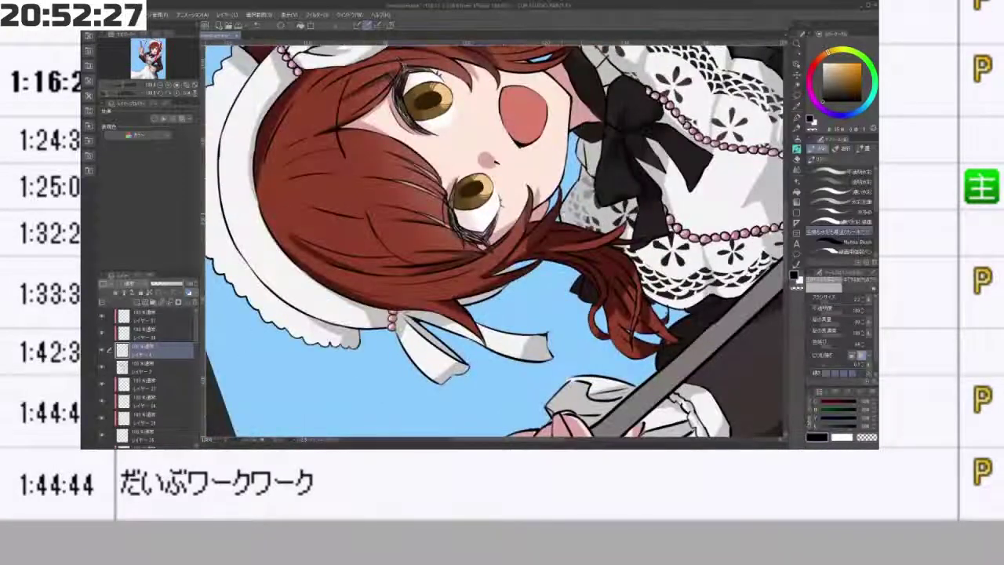
{"action": "scroll", "coordinate": [559, 207], "scroll_direction": "down", "scroll_amount": 3}
{"action": "left_click_drag", "start_coordinate": [559, 208], "coordinate": [562, 229]}
{"action": "left_click_drag", "start_coordinate": [463, 313], "coordinate": [366, 189]}
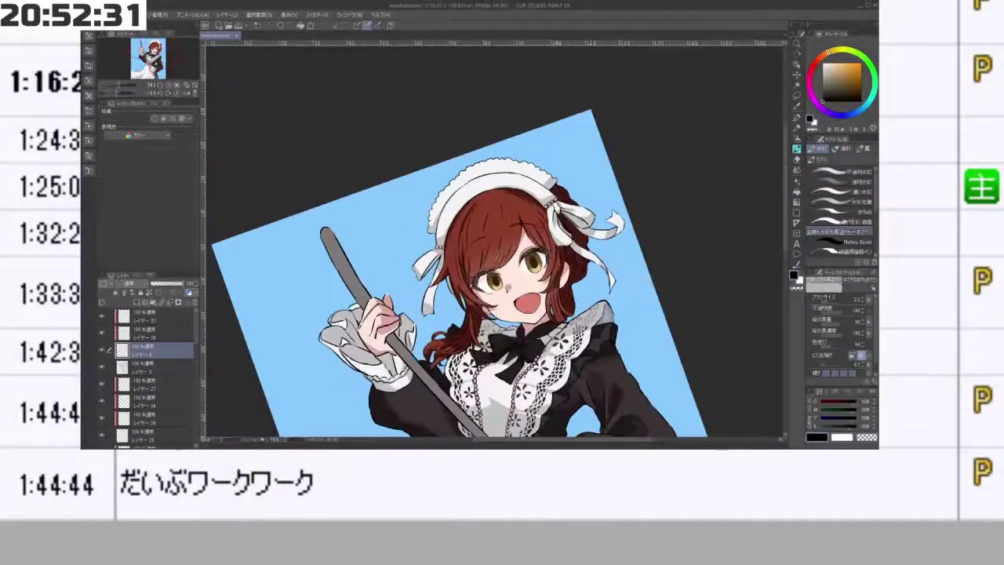
{"action": "scroll", "coordinate": [535, 256], "scroll_direction": "up", "scroll_amount": 3}
{"action": "scroll", "coordinate": [608, 326], "scroll_direction": "up", "scroll_amount": 2}
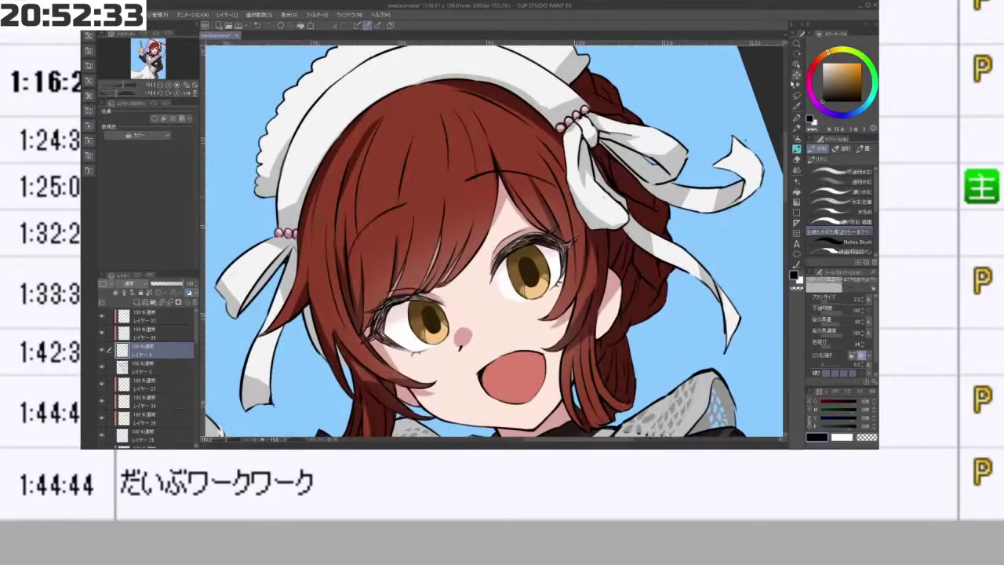
- Lasso the pupil of the character's left eye on the pupil layer, nudge it down two steps, and deselect it
{"action": "left_click", "coordinate": [102, 349]}
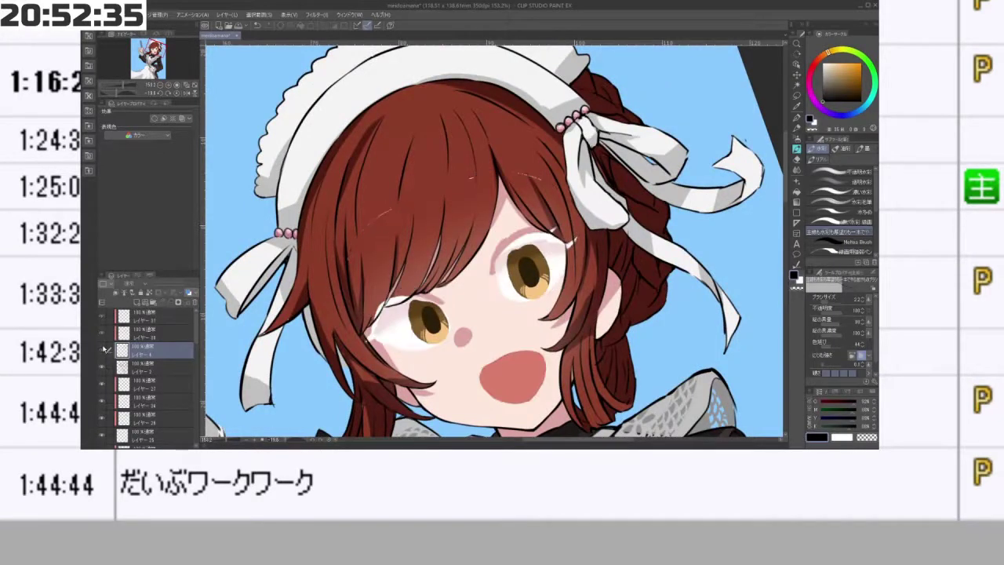
{"action": "left_click", "coordinate": [102, 349]}
{"action": "left_click", "coordinate": [157, 320]}
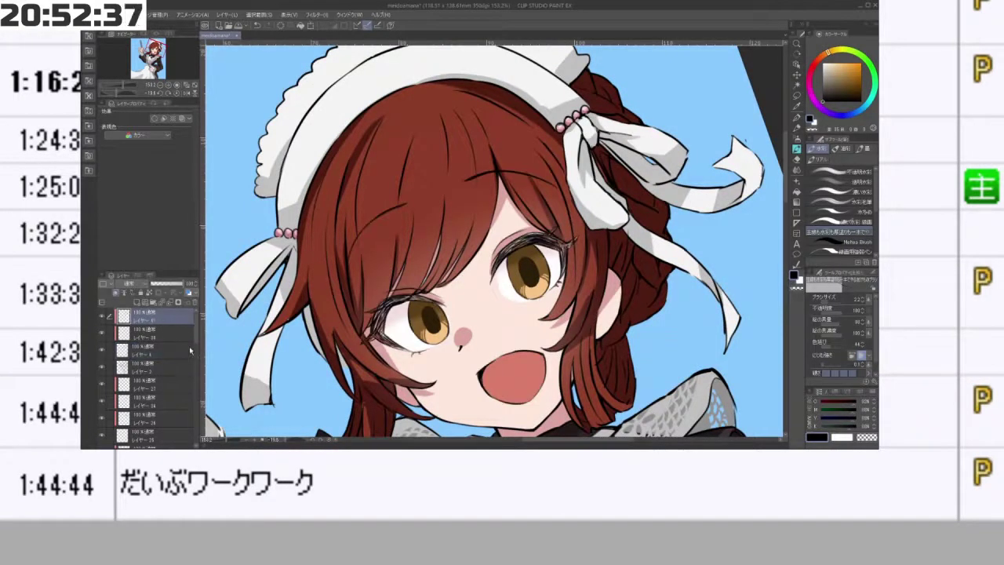
{"action": "left_click", "coordinate": [146, 386]}
{"action": "left_click", "coordinate": [101, 384]}
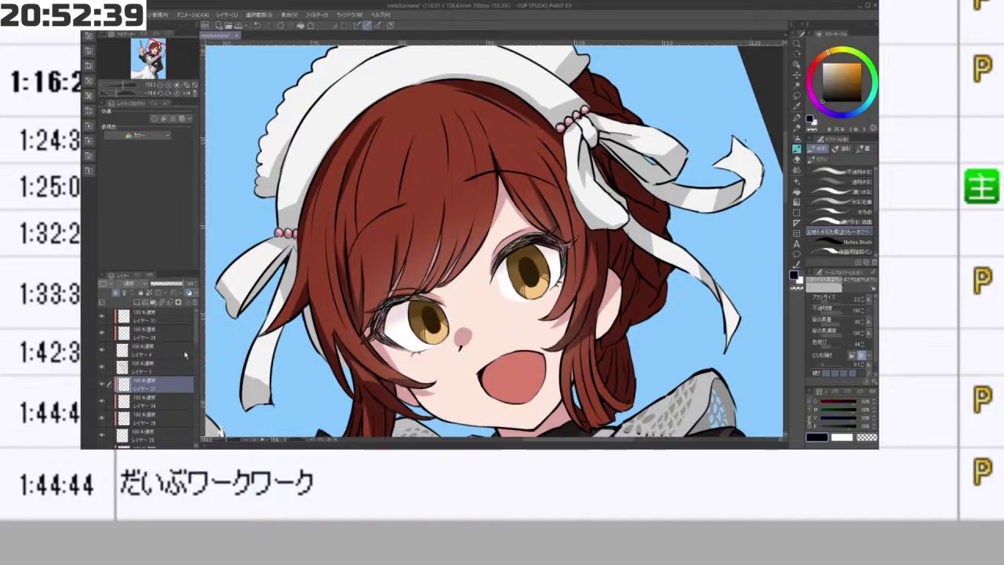
{"action": "key", "text": "m"}
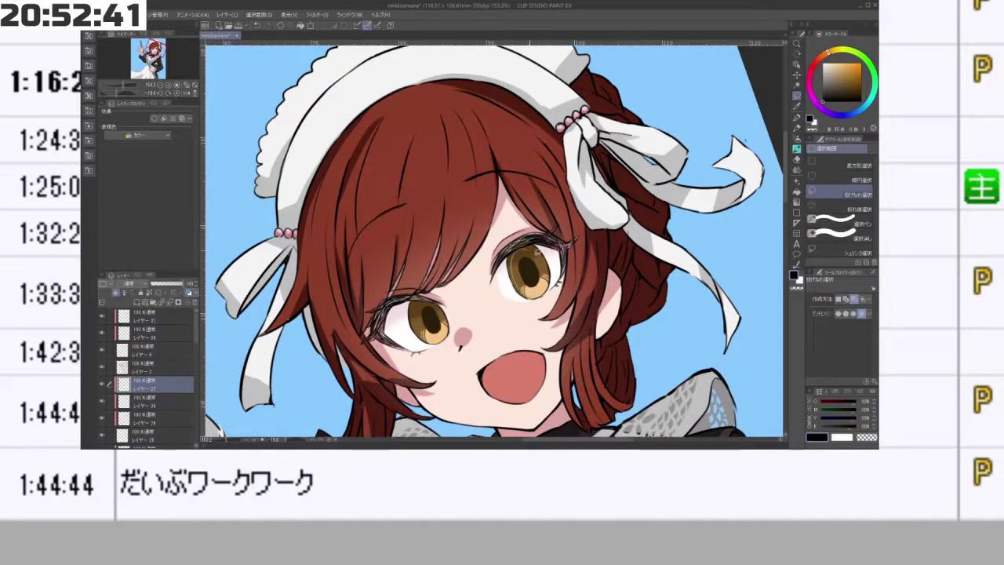
{"action": "key", "text": "ctrl+t"}
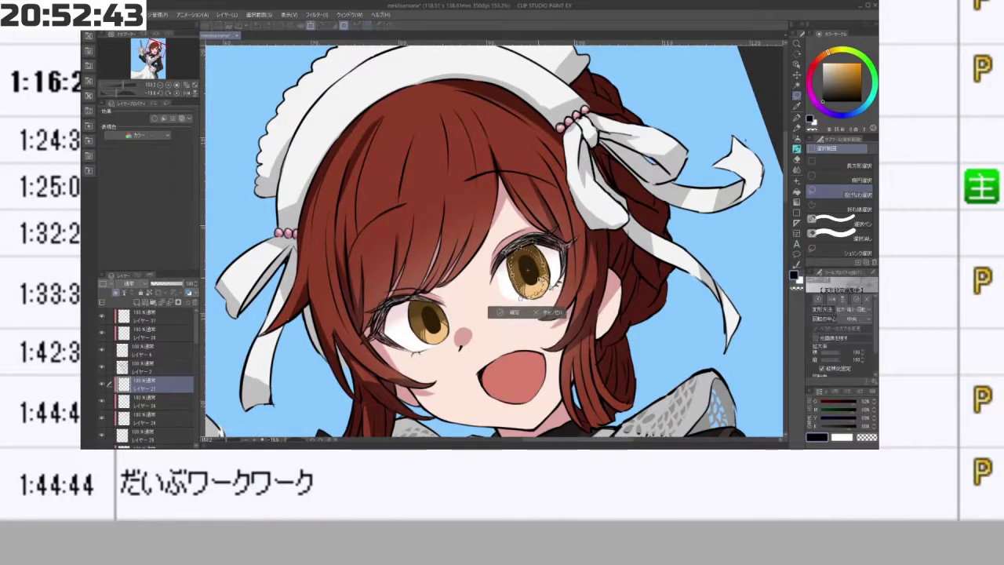
{"action": "key", "text": "Down"}
{"action": "key", "text": "Down"}
{"action": "key", "text": "Return"}
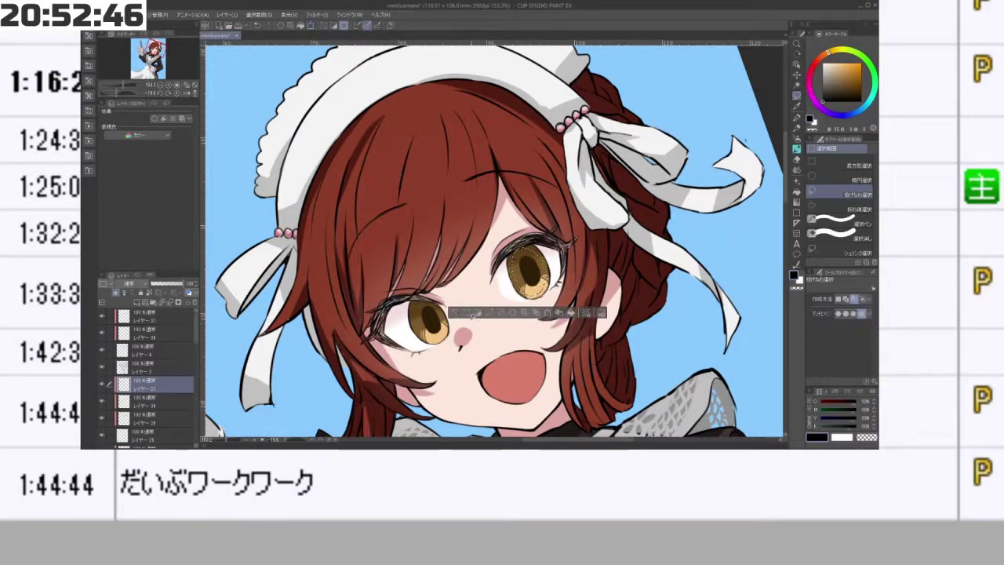
{"action": "key", "text": "ctrl+d"}
- Examine the adjusted pupil placement by viewing the illustration zoomed out, fully rotated and close up on the face
{"action": "scroll", "coordinate": [586, 287], "scroll_direction": "down", "scroll_amount": 2}
{"action": "scroll", "coordinate": [496, 242], "scroll_direction": "down", "scroll_amount": 3}
{"action": "key", "text": "minus"}
{"action": "key", "text": "minus"}
{"action": "key", "text": "minus"}
{"action": "key", "text": "minus"}
{"action": "key", "text": "minus"}
{"action": "key", "text": "minus"}
{"action": "key", "text": "minus"}
{"action": "key", "text": "minus"}
{"action": "key", "text": "minus"}
{"action": "key", "text": "minus"}
{"action": "key", "text": "minus"}
{"action": "key", "text": "minus"}
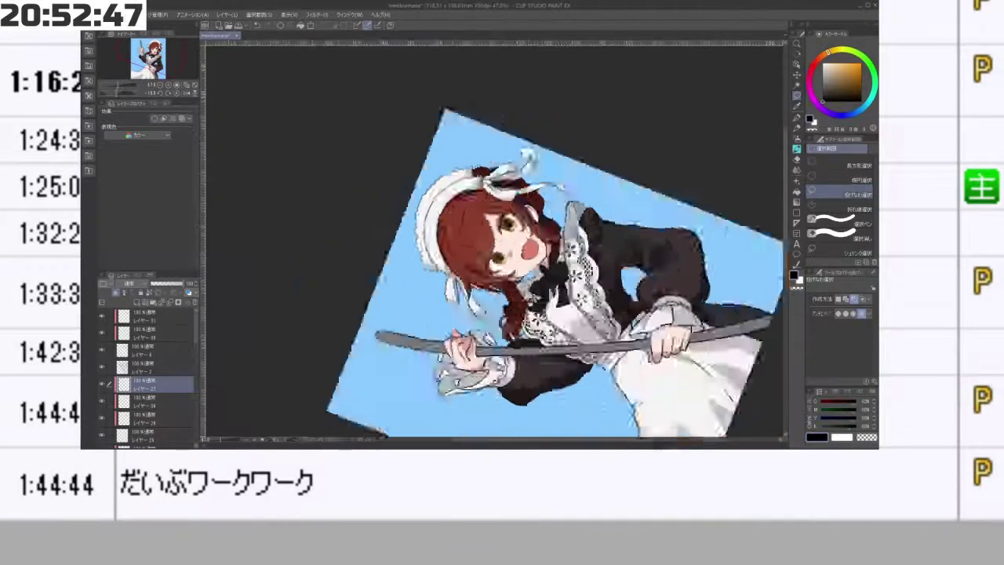
{"action": "key", "text": "minus"}
{"action": "key", "text": "minus"}
{"action": "key", "text": "minus"}
{"action": "key", "text": "minus"}
{"action": "key", "text": "minus"}
{"action": "key", "text": "minus"}
{"action": "key", "text": "minus"}
{"action": "key", "text": "minus"}
{"action": "key", "text": "minus"}
{"action": "key", "text": "minus"}
{"action": "key", "text": "minus"}
{"action": "key", "text": "minus"}
{"action": "key", "text": "minus"}
{"action": "key", "text": "minus"}
{"action": "key", "text": "minus"}
{"action": "key", "text": "minus"}
{"action": "key", "text": "minus"}
{"action": "key", "text": "minus"}
{"action": "key", "text": "minus"}
{"action": "key", "text": "minus"}
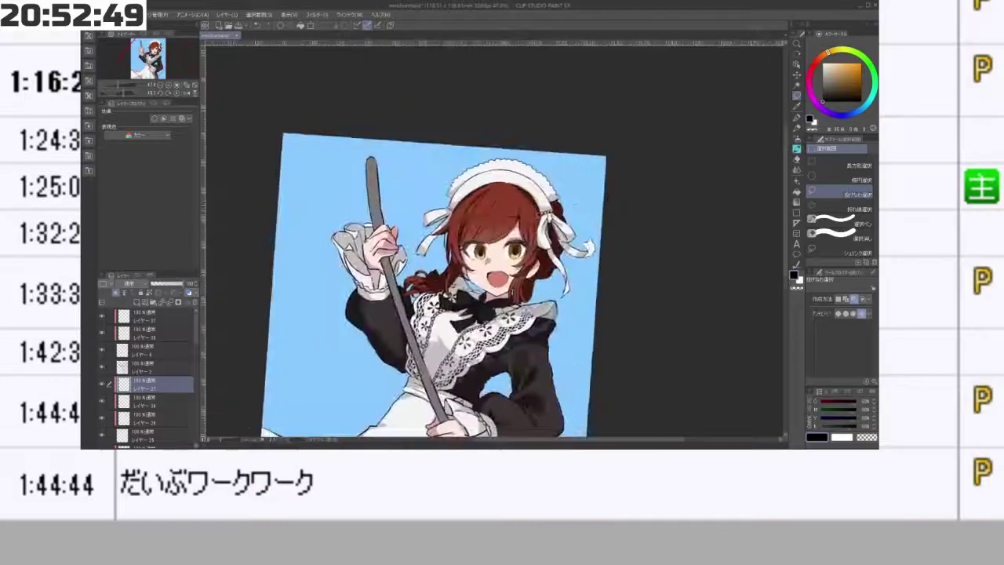
{"action": "scroll", "coordinate": [549, 251], "scroll_direction": "up", "scroll_amount": 4}
{"action": "scroll", "coordinate": [549, 251], "scroll_direction": "up", "scroll_amount": 1}
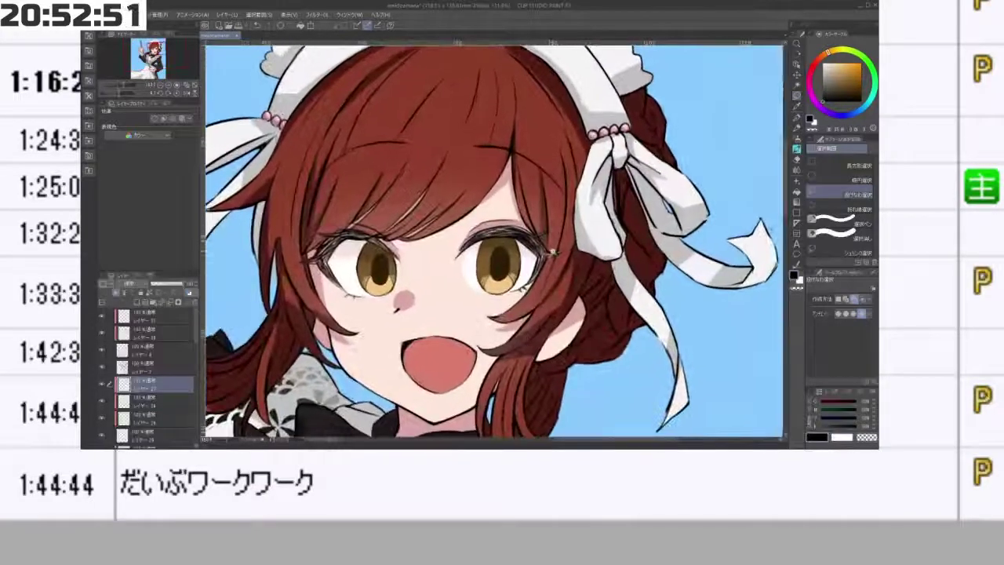
{"action": "scroll", "coordinate": [518, 282], "scroll_direction": "up", "scroll_amount": 2}
{"action": "key", "text": "ctrl+minus"}
{"action": "key", "text": "minus"}
{"action": "key", "text": "minus"}
{"action": "key", "text": "minus"}
{"action": "key", "text": "minus"}
{"action": "key", "text": "minus"}
{"action": "key", "text": "minus"}
{"action": "key", "text": "minus"}
{"action": "key", "text": "minus"}
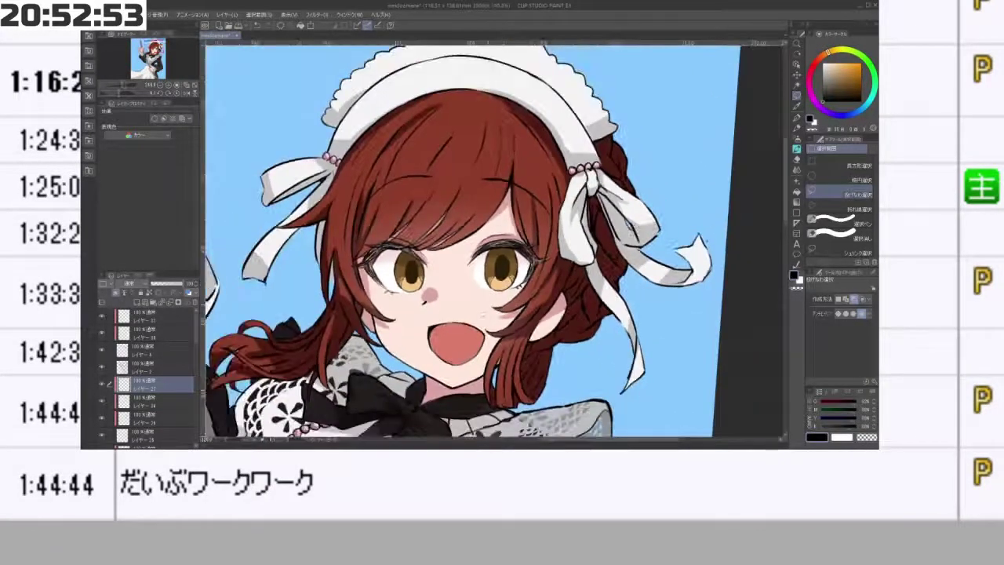
{"action": "key", "text": "minus"}
{"action": "key", "text": "minus"}
{"action": "key", "text": "minus"}
{"action": "key", "text": "minus"}
{"action": "key", "text": "minus"}
{"action": "key", "text": "minus"}
{"action": "key", "text": "minus"}
{"action": "key", "text": "minus"}
{"action": "key", "text": "minus"}
{"action": "key", "text": "minus"}
{"action": "key", "text": "minus"}
{"action": "key", "text": "minus"}
{"action": "key", "text": "minus"}
{"action": "key", "text": "minus"}
{"action": "key", "text": "minus"}
{"action": "key", "text": "minus"}
{"action": "key", "text": "minus"}
{"action": "key", "text": "minus"}
{"action": "key", "text": "minus"}
{"action": "key", "text": "minus"}
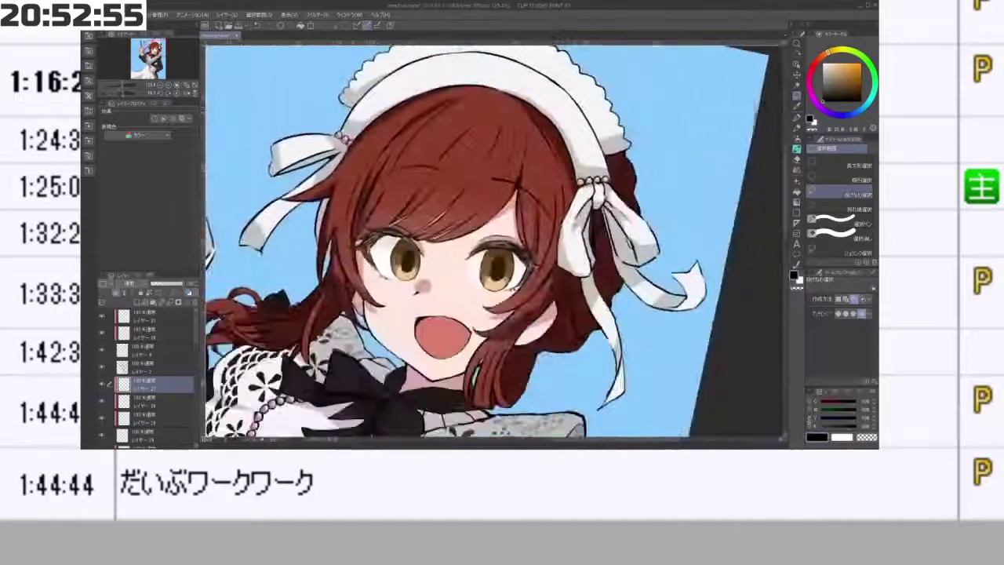
{"action": "scroll", "coordinate": [484, 265], "scroll_direction": "up", "scroll_amount": 2}
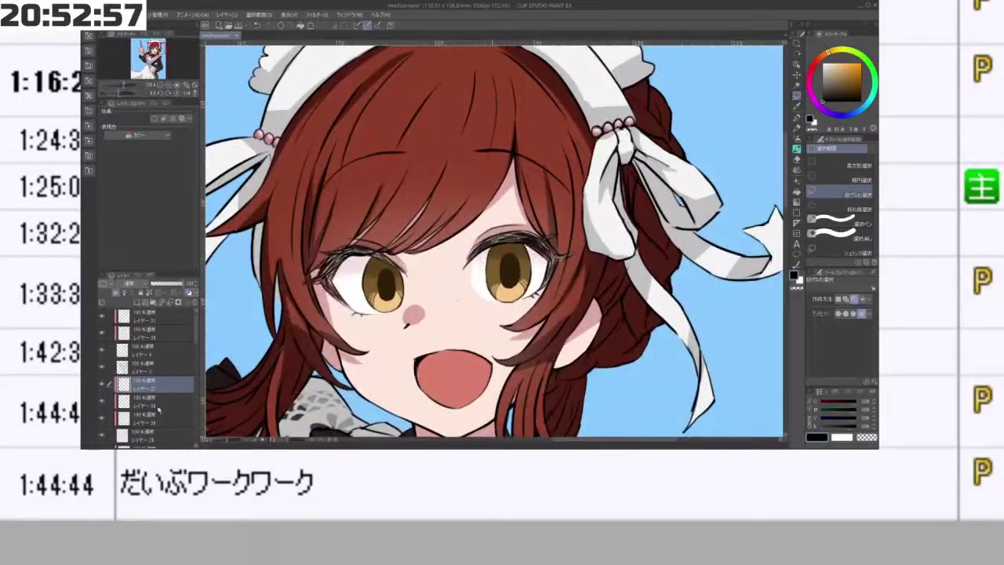
- Add a new layer above all others and paint a round white highlight on the iris of the character's left eye
{"action": "left_click", "coordinate": [164, 433]}
{"action": "key", "text": "x"}
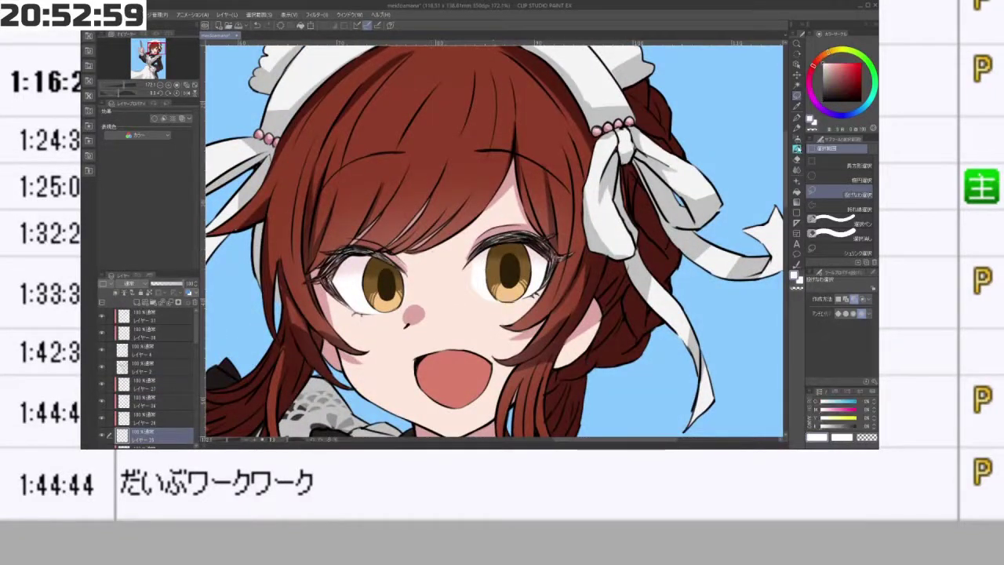
{"action": "key", "text": "b"}
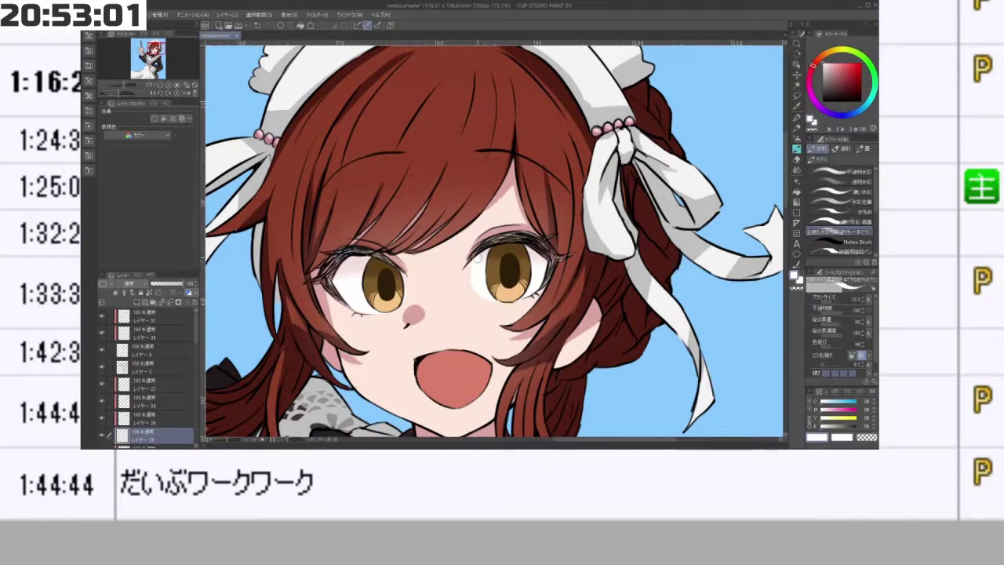
{"action": "scroll", "coordinate": [541, 296], "scroll_direction": "down", "scroll_amount": 5}
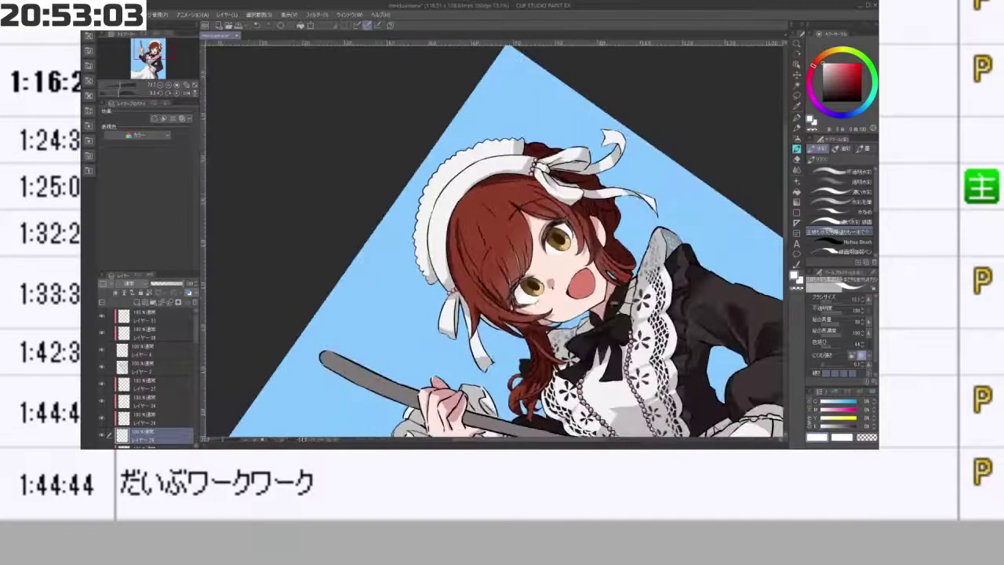
{"action": "scroll", "coordinate": [596, 258], "scroll_direction": "down", "scroll_amount": 3}
{"action": "scroll", "coordinate": [561, 254], "scroll_direction": "up", "scroll_amount": 6}
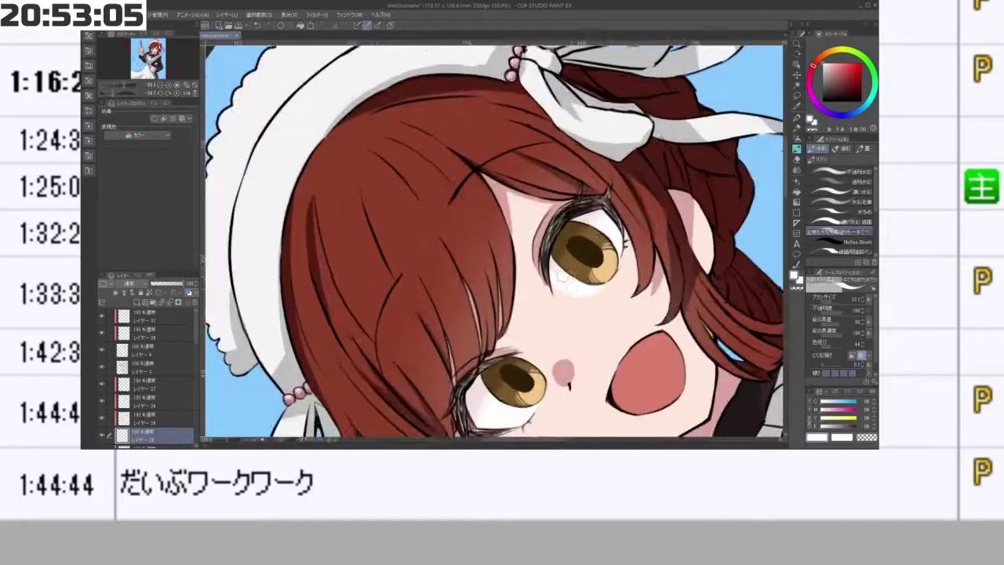
{"action": "scroll", "coordinate": [571, 291], "scroll_direction": "down", "scroll_amount": 3}
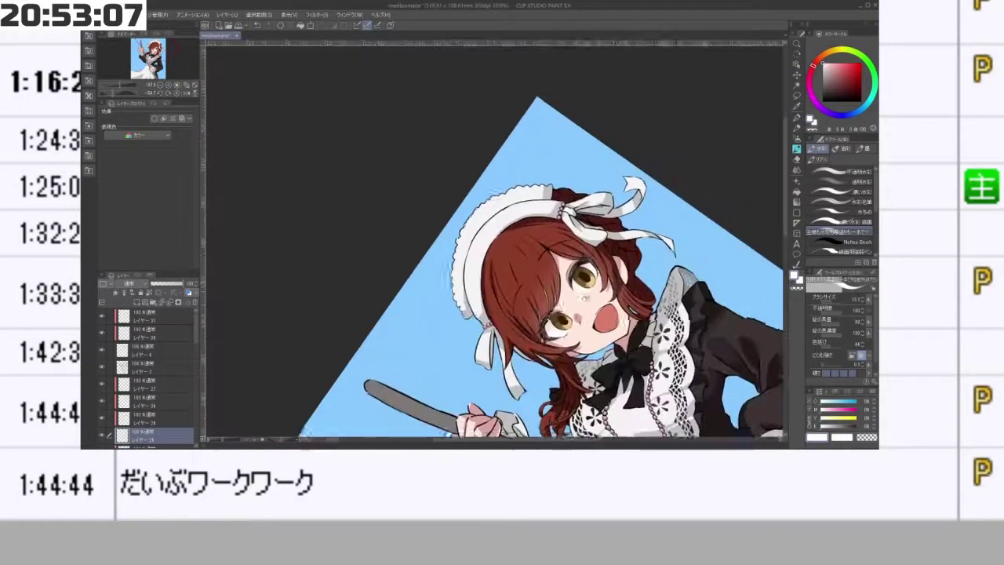
{"action": "scroll", "coordinate": [584, 298], "scroll_direction": "up", "scroll_amount": 2}
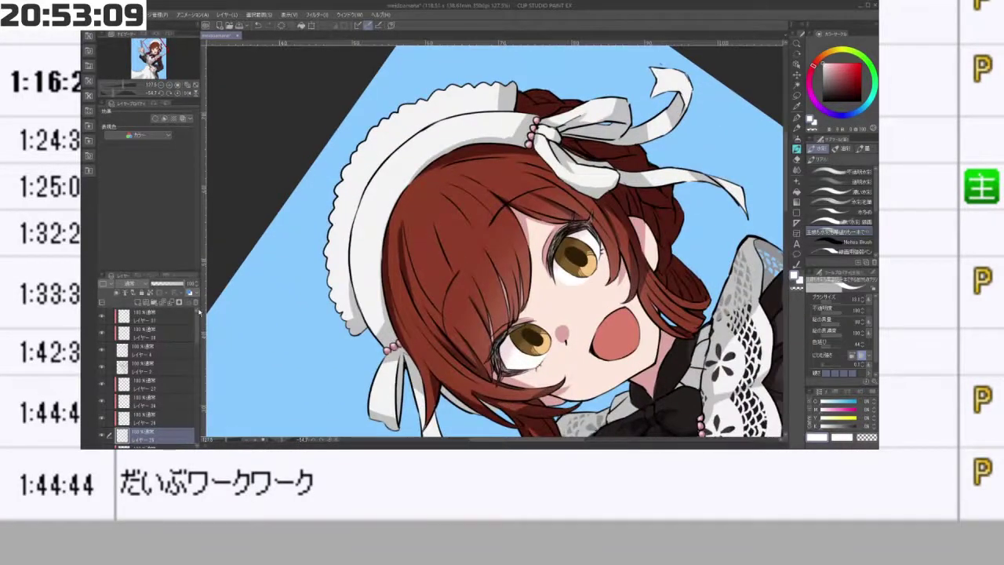
{"action": "left_click", "coordinate": [164, 316]}
{"action": "left_click", "coordinate": [137, 302]}
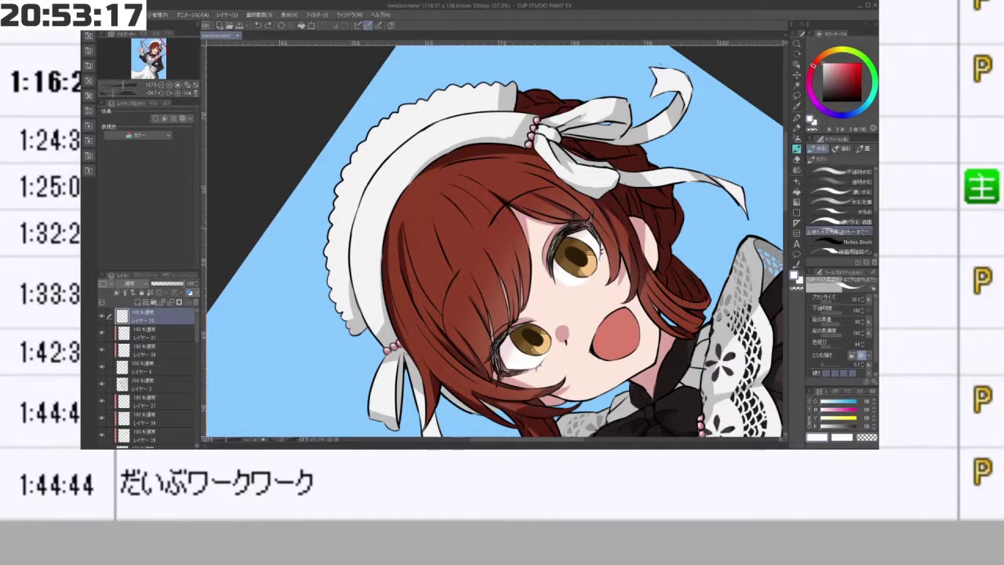
{"action": "left_click_drag", "start_coordinate": [557, 385], "coordinate": [396, 366]}
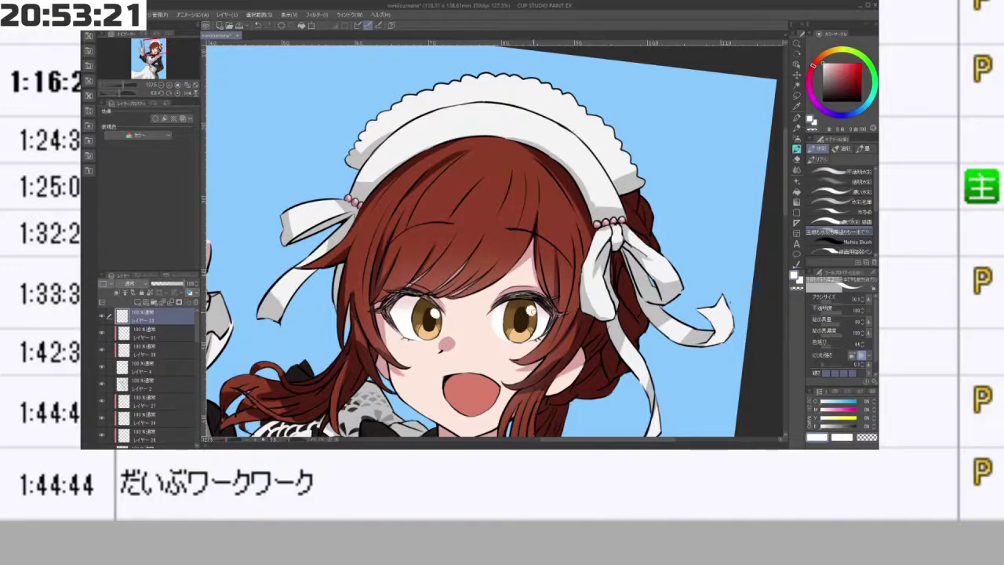
- Examine the eye highlight placement from zoomed-out and tilted views of the illustration
{"action": "scroll", "coordinate": [531, 312], "scroll_direction": "down", "scroll_amount": 3}
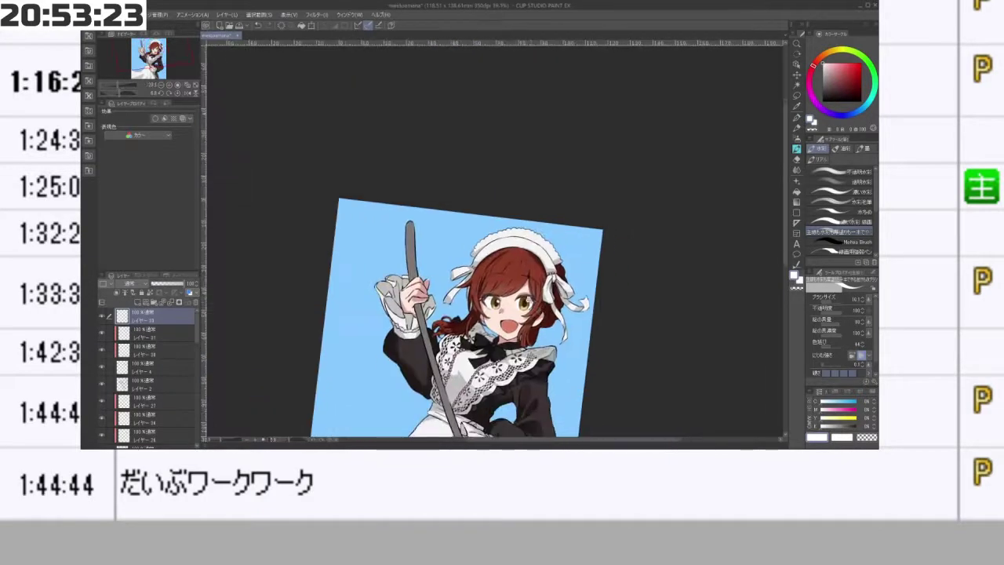
{"action": "scroll", "coordinate": [517, 312], "scroll_direction": "up", "scroll_amount": 3}
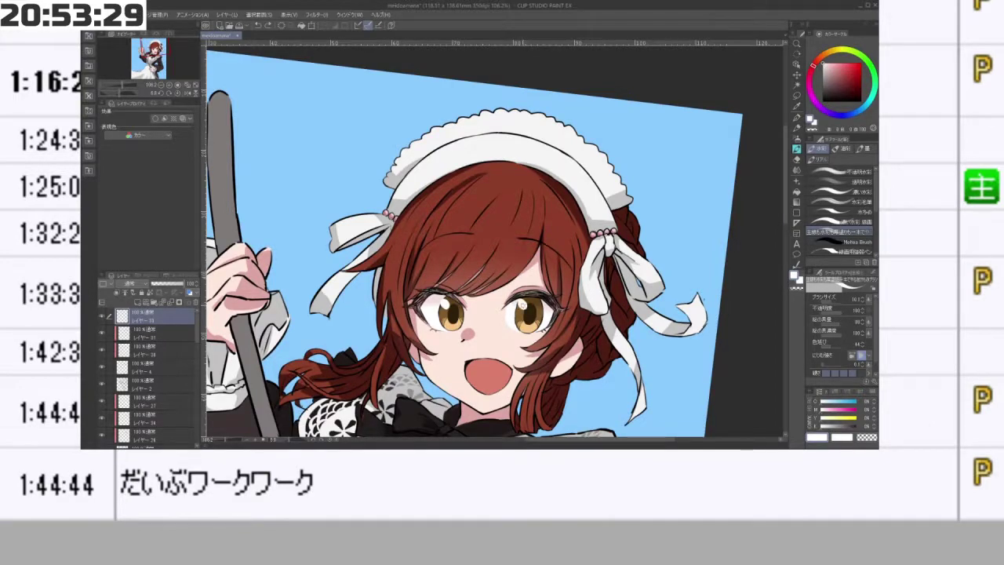
{"action": "mouse_move", "coordinate": [468, 190]}
{"action": "left_mouse_down"}
{"action": "mouse_move", "coordinate": [459, 196]}
{"action": "mouse_move", "coordinate": [464, 289]}
{"action": "mouse_move", "coordinate": [499, 299]}
{"action": "mouse_move", "coordinate": [552, 224]}
{"action": "mouse_move", "coordinate": [490, 183]}
{"action": "left_mouse_up"}
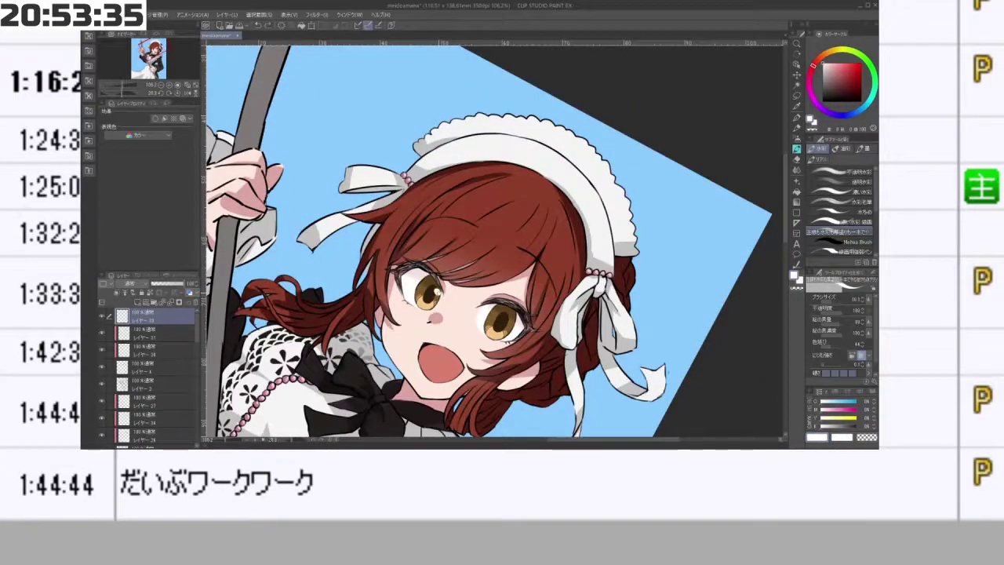
{"action": "key", "text": "minus"}
{"action": "key", "text": "minus"}
{"action": "key", "text": "minus"}
{"action": "key", "text": "minus"}
{"action": "key", "text": "minus"}
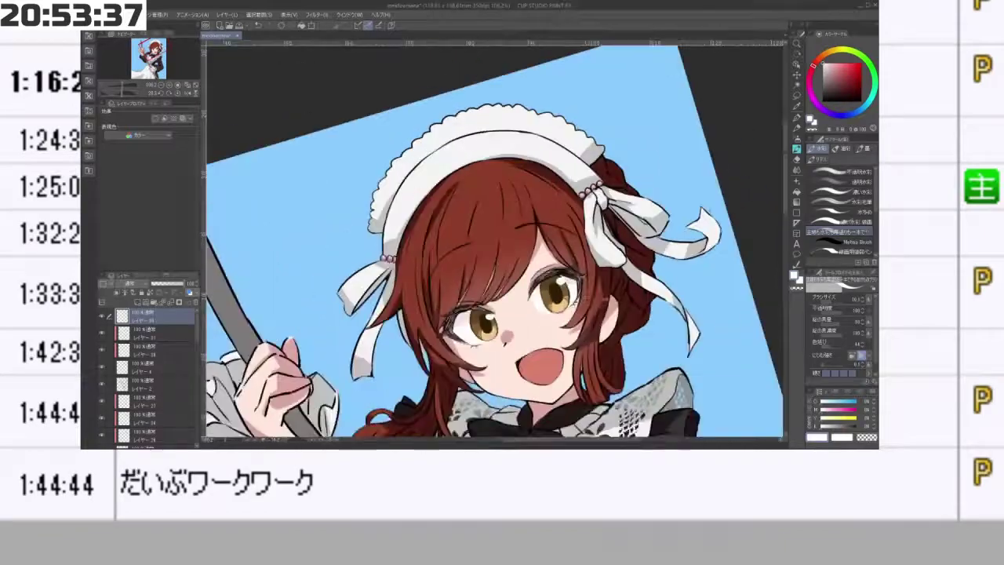
{"action": "scroll", "coordinate": [675, 209], "scroll_direction": "down", "scroll_amount": 4}
{"action": "left_click_drag", "start_coordinate": [676, 209], "coordinate": [622, 182]}
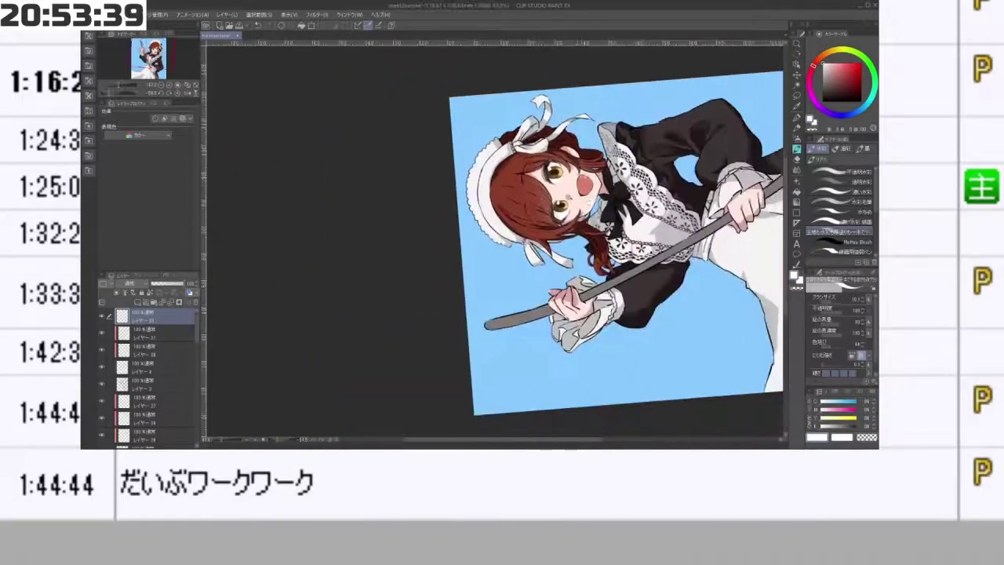
{"action": "scroll", "coordinate": [622, 182], "scroll_direction": "up", "scroll_amount": 4}
- Examine the face and eyes at several canvas rotations, then return the illustration to nearly upright
{"action": "key", "text": "minus"}
{"action": "key", "text": "minus"}
{"action": "key", "text": "minus"}
{"action": "key", "text": "minus"}
{"action": "key", "text": "minus"}
{"action": "key", "text": "minus"}
{"action": "key", "text": "minus"}
{"action": "key", "text": "minus"}
{"action": "key", "text": "minus"}
{"action": "key", "text": "minus"}
{"action": "key", "text": "minus"}
{"action": "key", "text": "minus"}
{"action": "key", "text": "minus"}
{"action": "key", "text": "minus"}
{"action": "key", "text": "minus"}
{"action": "key", "text": "minus"}
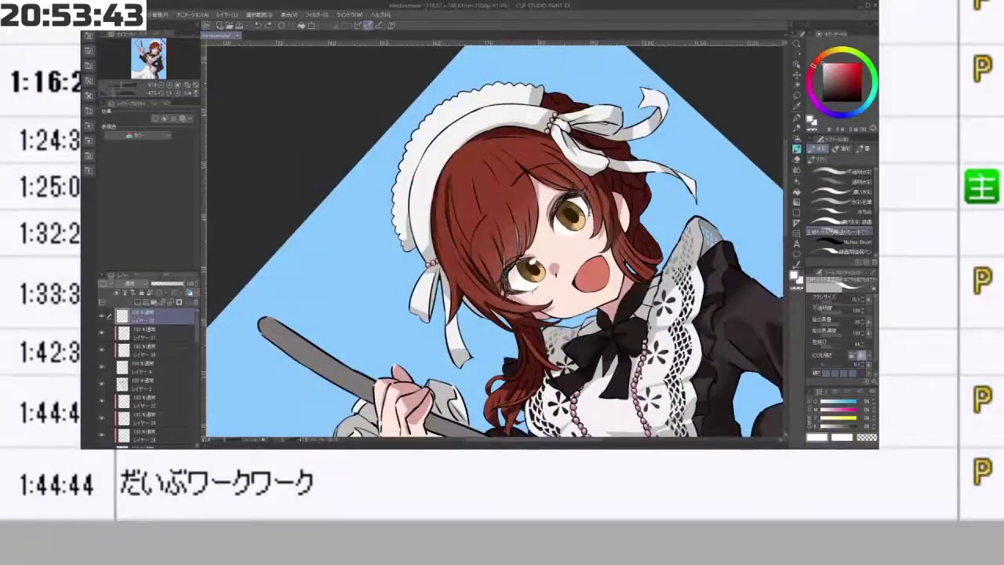
{"action": "key", "text": "minus"}
{"action": "key", "text": "minus"}
{"action": "key", "text": "minus"}
{"action": "key", "text": "minus"}
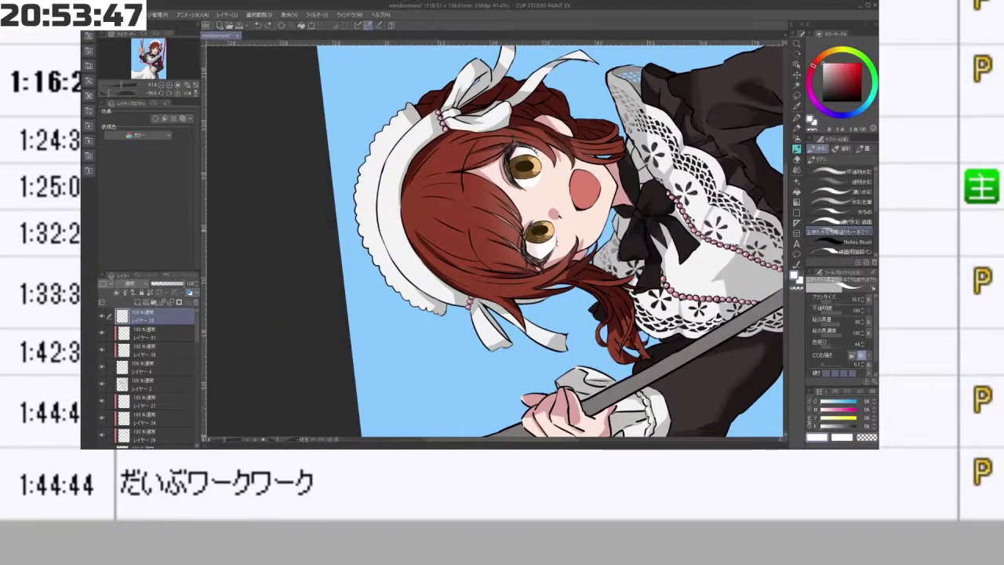
{"action": "key", "text": "asciicircum"}
{"action": "key", "text": "asciicircum"}
{"action": "key", "text": "asciicircum"}
{"action": "key", "text": "asciicircum"}
{"action": "key", "text": "asciicircum"}
{"action": "key", "text": "asciicircum"}
{"action": "key", "text": "asciicircum"}
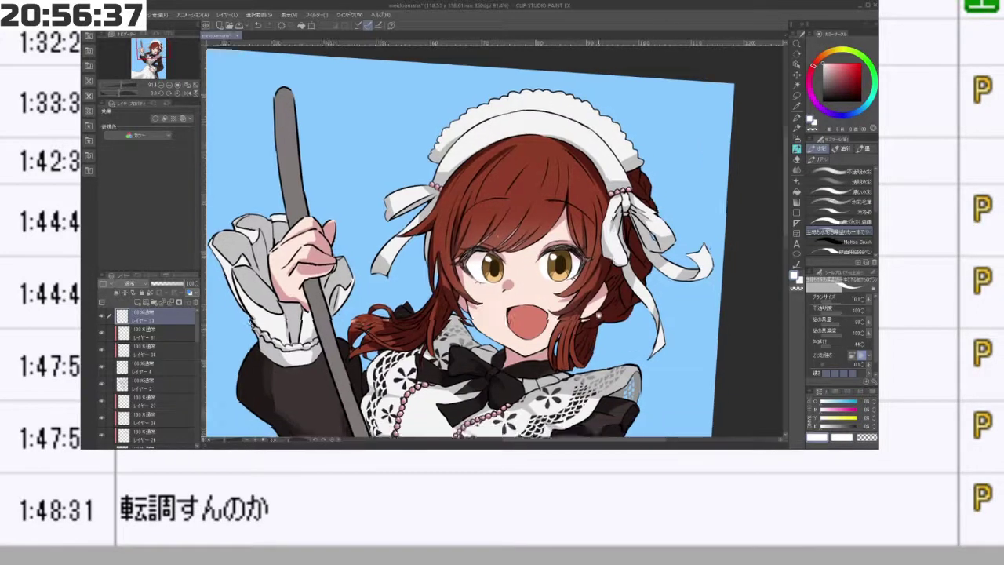
- Compare the highlights of both eyes in the full illustration and in close-up views of the face at different angles
{"action": "scroll", "coordinate": [601, 257], "scroll_direction": "down", "scroll_amount": 5}
{"action": "left_click_drag", "start_coordinate": [510, 295], "coordinate": [493, 283]}
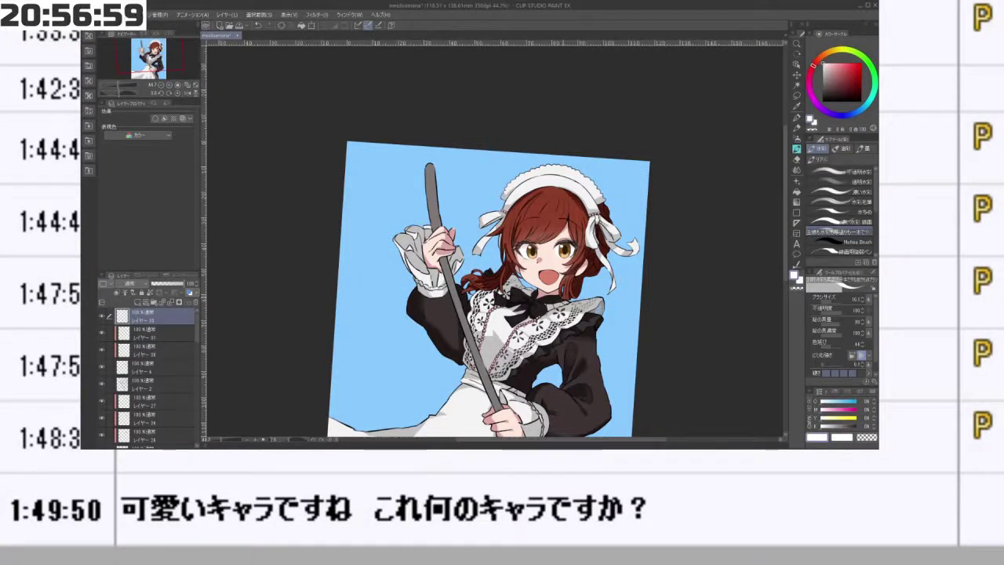
{"action": "left_click_drag", "start_coordinate": [629, 367], "coordinate": [636, 290]}
{"action": "scroll", "coordinate": [604, 164], "scroll_direction": "down", "scroll_amount": 3}
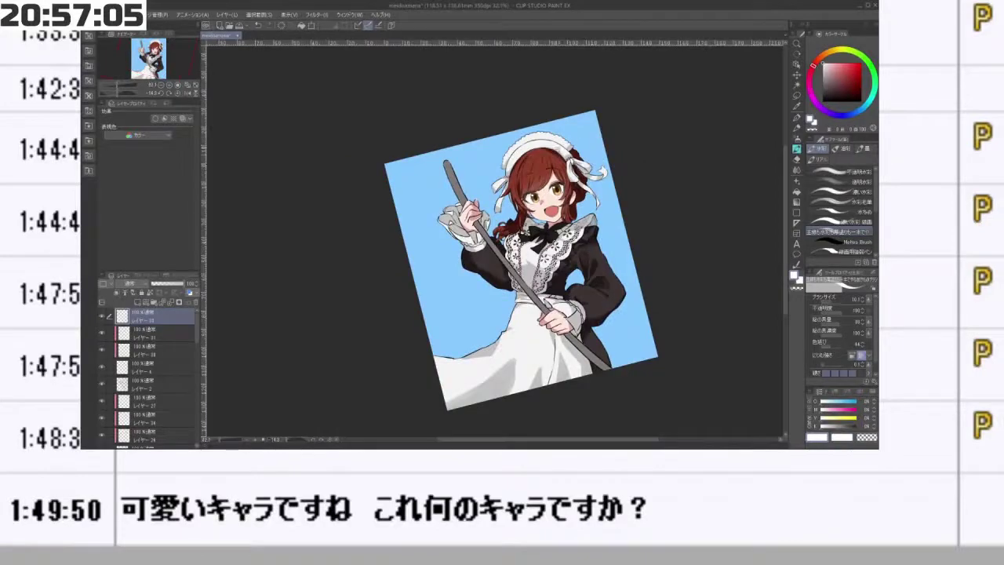
{"action": "scroll", "coordinate": [554, 157], "scroll_direction": "up", "scroll_amount": 9}
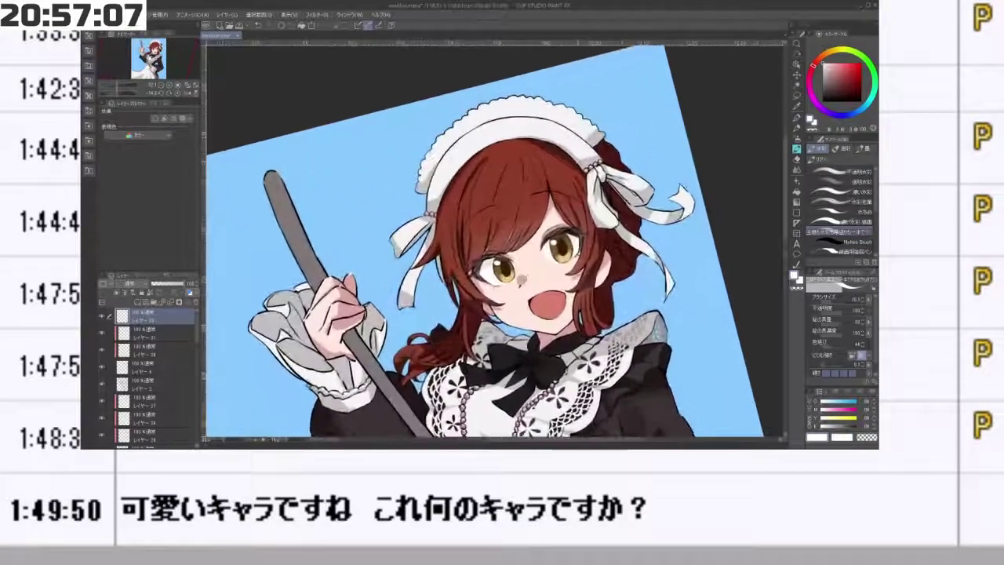
{"action": "scroll", "coordinate": [549, 161], "scroll_direction": "up", "scroll_amount": 5}
{"action": "left_click_drag", "start_coordinate": [475, 311], "coordinate": [486, 267]}
{"action": "scroll", "coordinate": [488, 263], "scroll_direction": "up", "scroll_amount": 2}
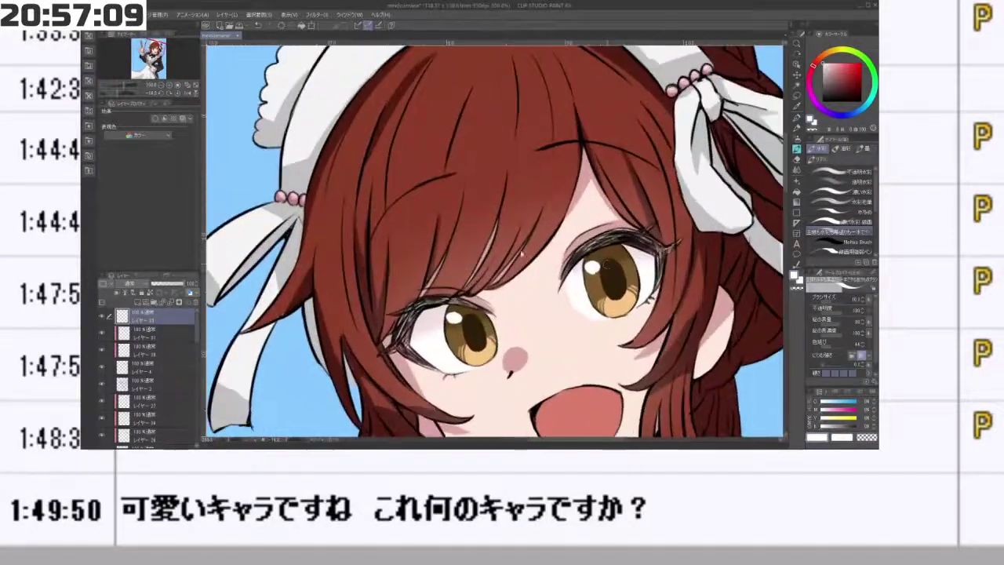
{"action": "left_click_drag", "start_coordinate": [607, 265], "coordinate": [534, 330]}
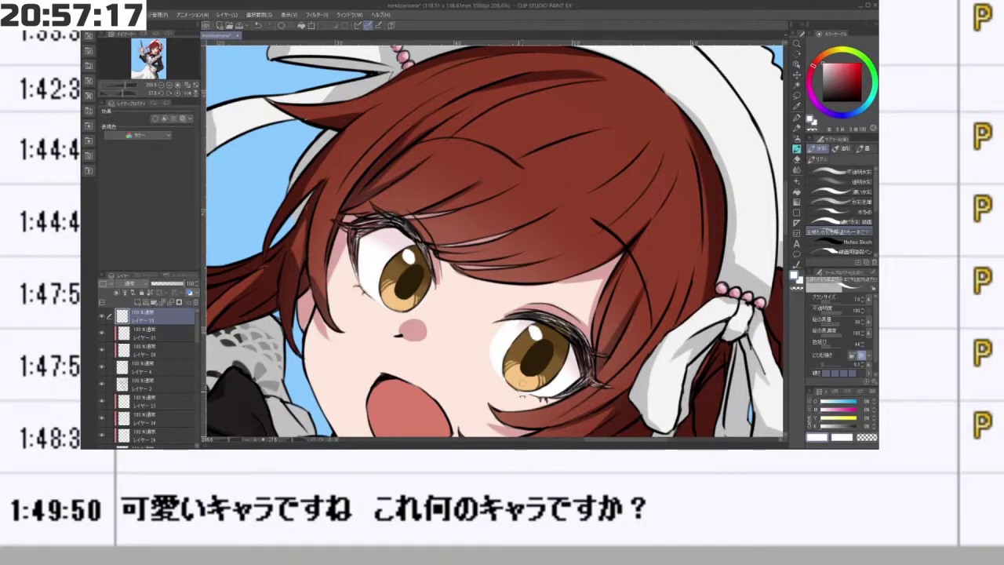
{"action": "left_click_drag", "start_coordinate": [522, 385], "coordinate": [577, 328]}
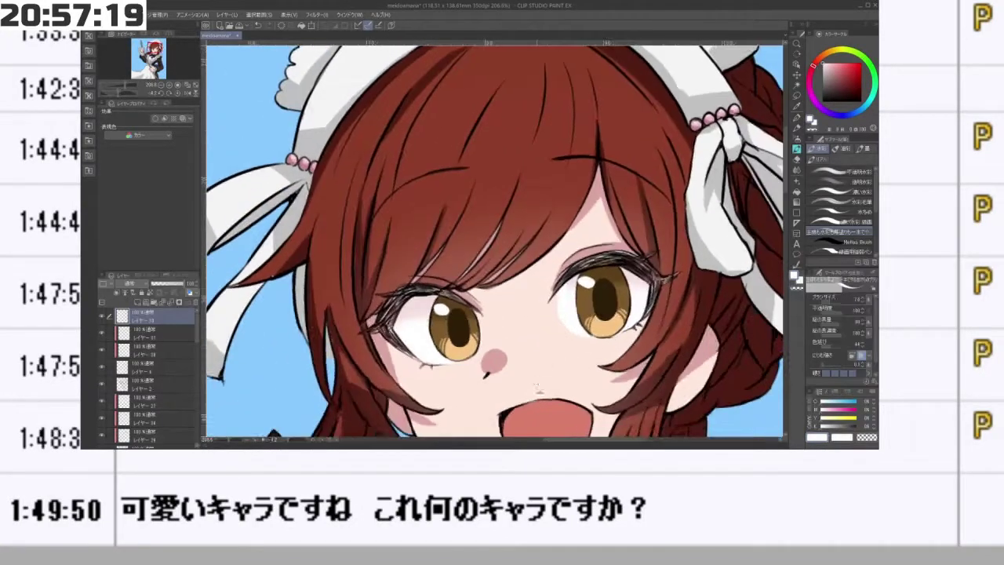
{"action": "left_click_drag", "start_coordinate": [538, 387], "coordinate": [588, 345]}
- Sample the pale shade of the eye white, find the eye-white shading layer, and brush shade beside the iris of the character's left eye
{"action": "left_click", "coordinate": [453, 330], "text": "alt"}
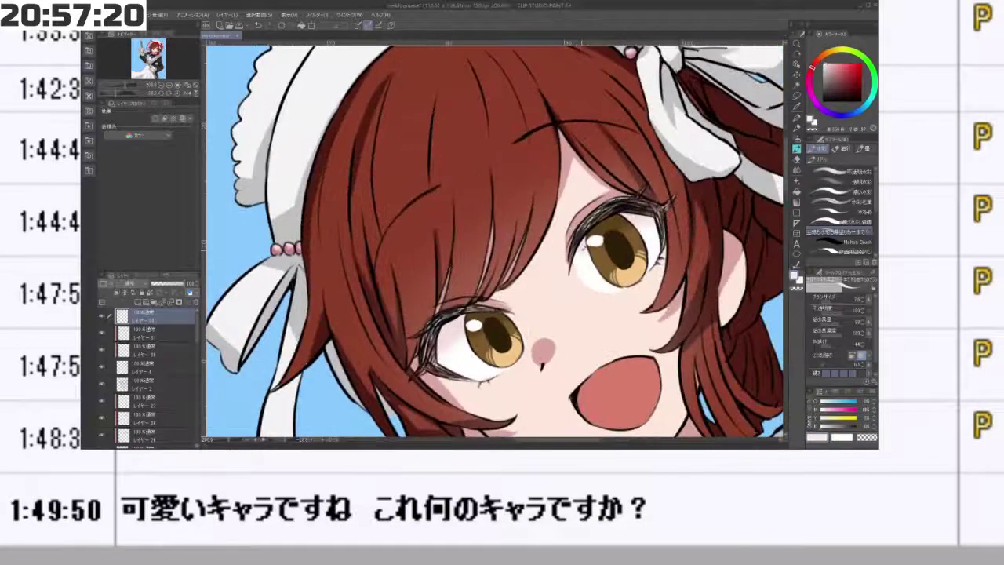
{"action": "left_click", "coordinate": [140, 333]}
{"action": "left_click", "coordinate": [101, 400]}
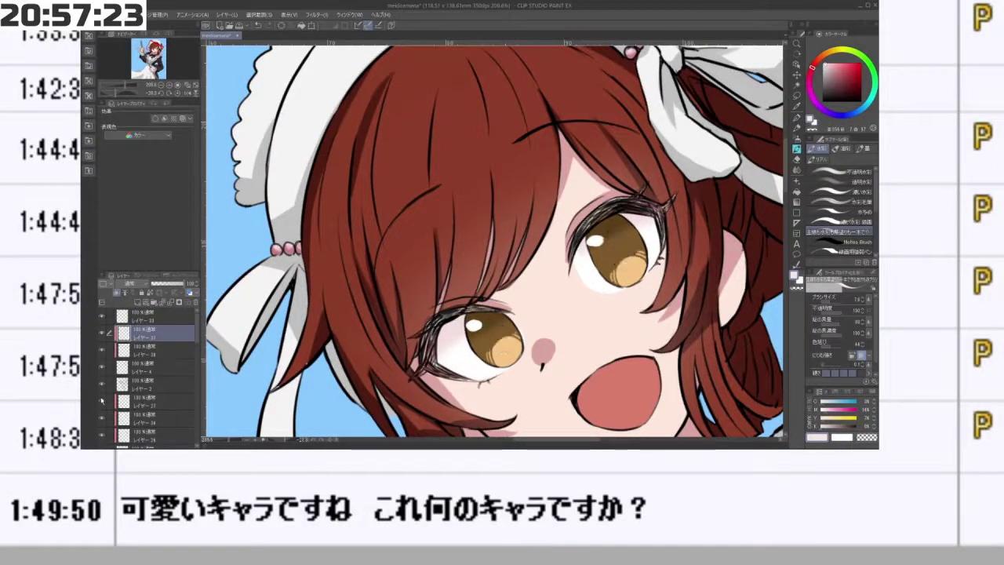
{"action": "left_click", "coordinate": [101, 401]}
{"action": "left_click_drag", "start_coordinate": [197, 333], "coordinate": [196, 350]}
{"action": "left_click", "coordinate": [145, 398]}
{"action": "left_click", "coordinate": [101, 398]}
{"action": "left_click", "coordinate": [101, 398]}
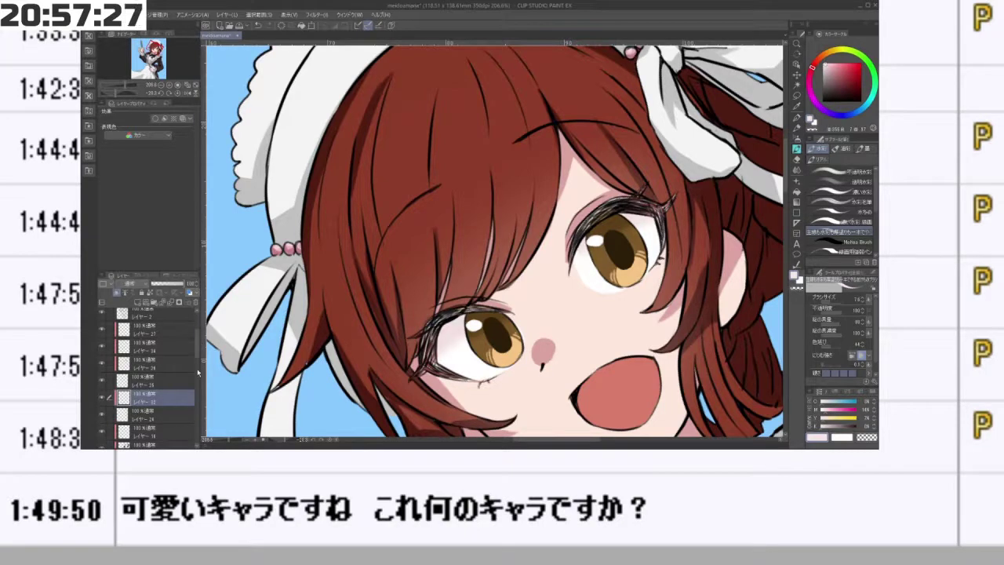
{"action": "left_click_drag", "start_coordinate": [574, 271], "coordinate": [582, 261]}
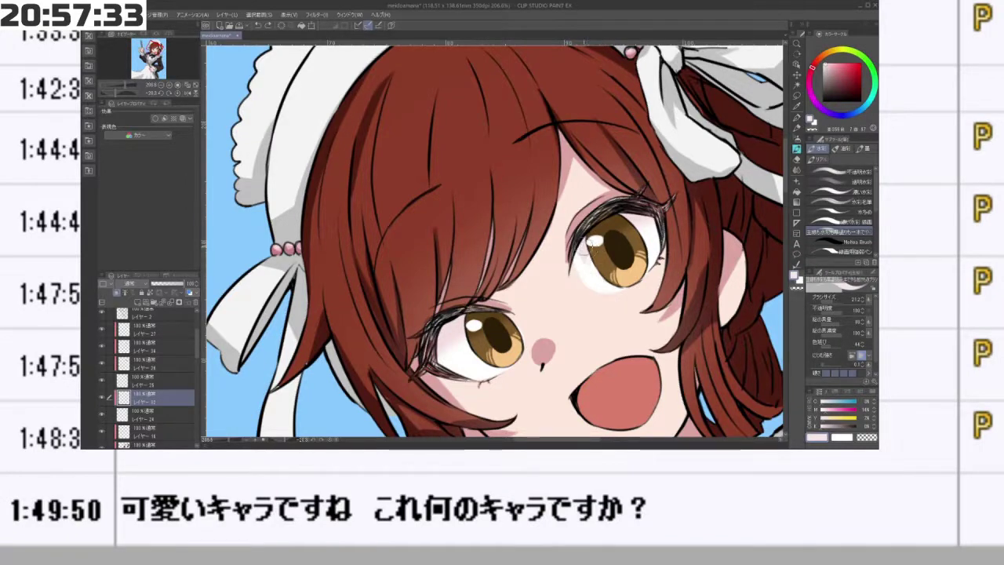
- Examine the eye whites with the iris layer hidden and shown, and view the face rotated and zoomed out
{"action": "left_click", "coordinate": [100, 381]}
{"action": "left_click", "coordinate": [101, 381]}
{"action": "left_click", "coordinate": [100, 381]}
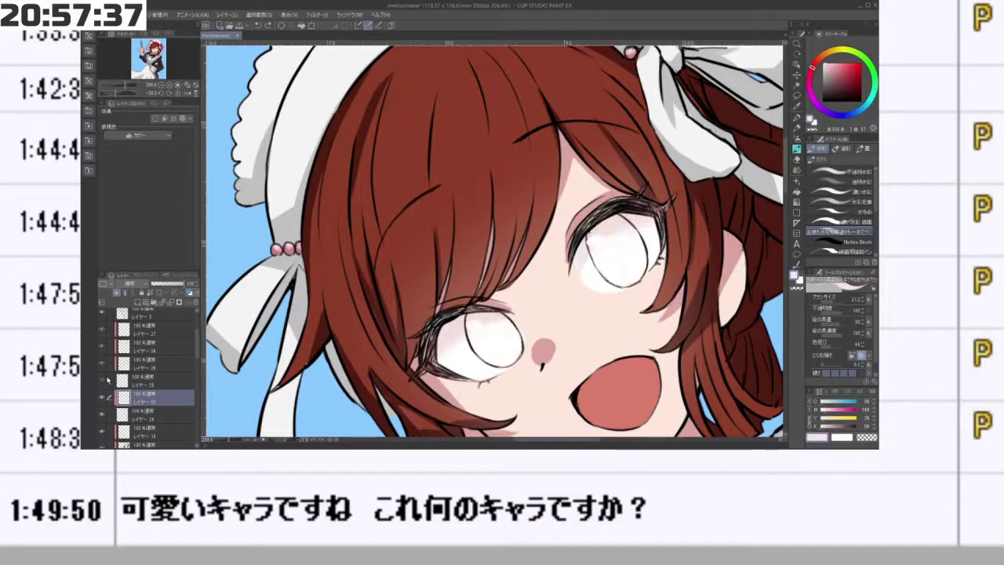
{"action": "left_click", "coordinate": [100, 381]}
{"action": "left_click", "coordinate": [178, 381]}
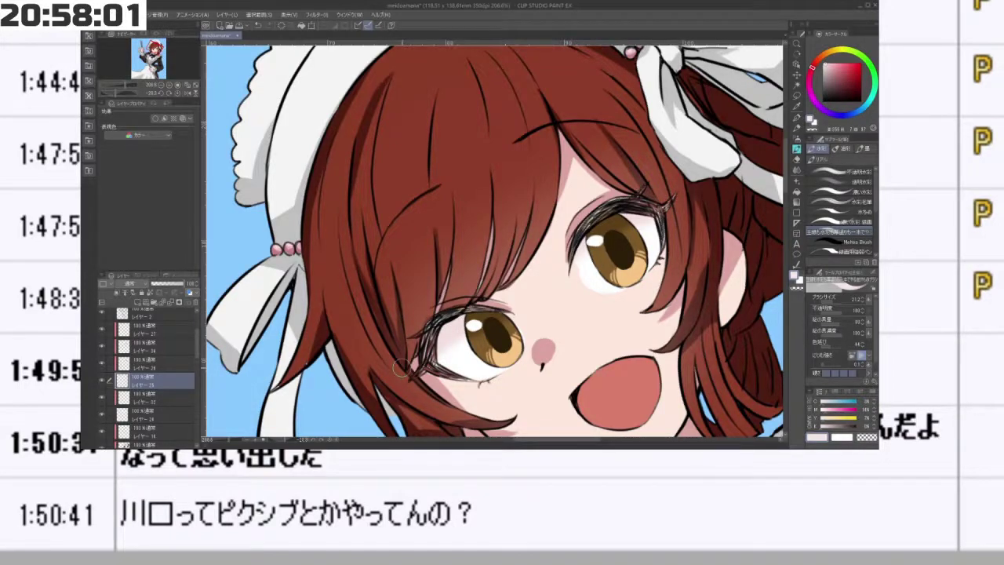
{"action": "mouse_move", "coordinate": [402, 368]}
{"action": "left_mouse_down"}
{"action": "mouse_move", "coordinate": [511, 396]}
{"action": "mouse_move", "coordinate": [571, 377]}
{"action": "left_mouse_up"}
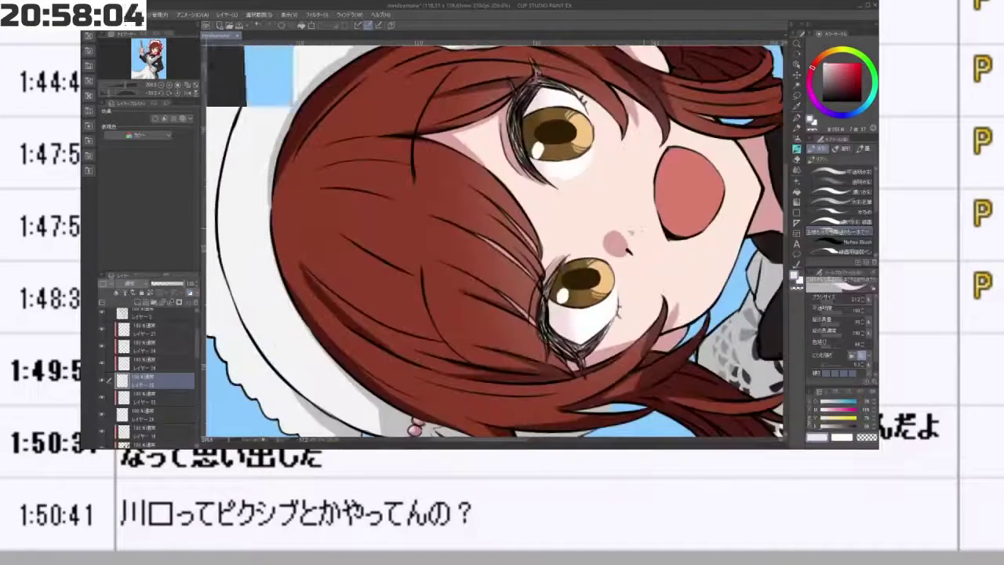
{"action": "left_click_drag", "start_coordinate": [638, 213], "coordinate": [576, 224]}
{"action": "left_click_drag", "start_coordinate": [604, 329], "coordinate": [582, 131]}
{"action": "left_click_drag", "start_coordinate": [437, 338], "coordinate": [589, 254]}
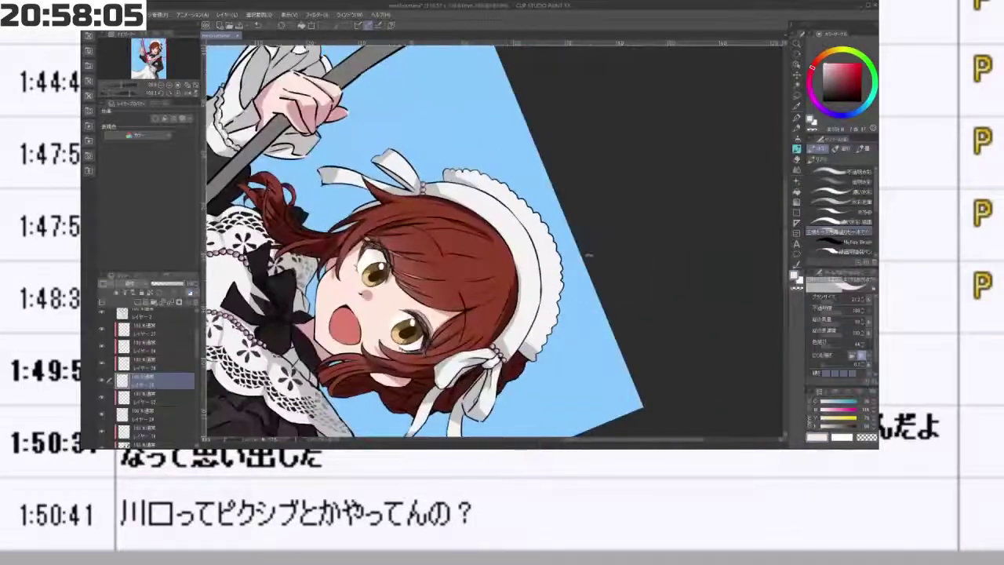
- Sample white on the top highlight layer, reduce the brush size, and add small secondary highlights below the main eye highlights
{"action": "left_click_drag", "start_coordinate": [197, 349], "coordinate": [197, 322]}
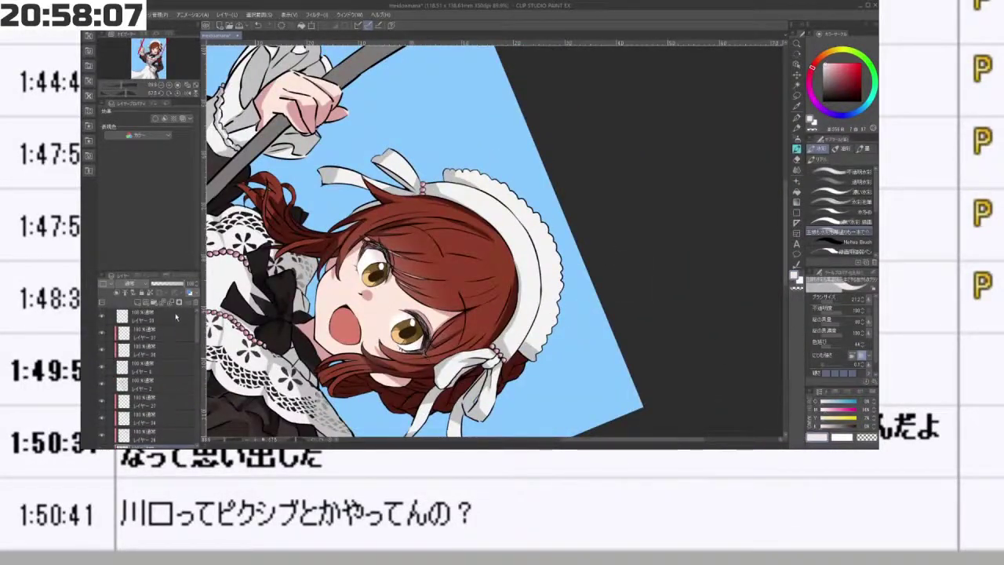
{"action": "left_click", "coordinate": [174, 316]}
{"action": "left_click_drag", "start_coordinate": [381, 270], "coordinate": [439, 263]}
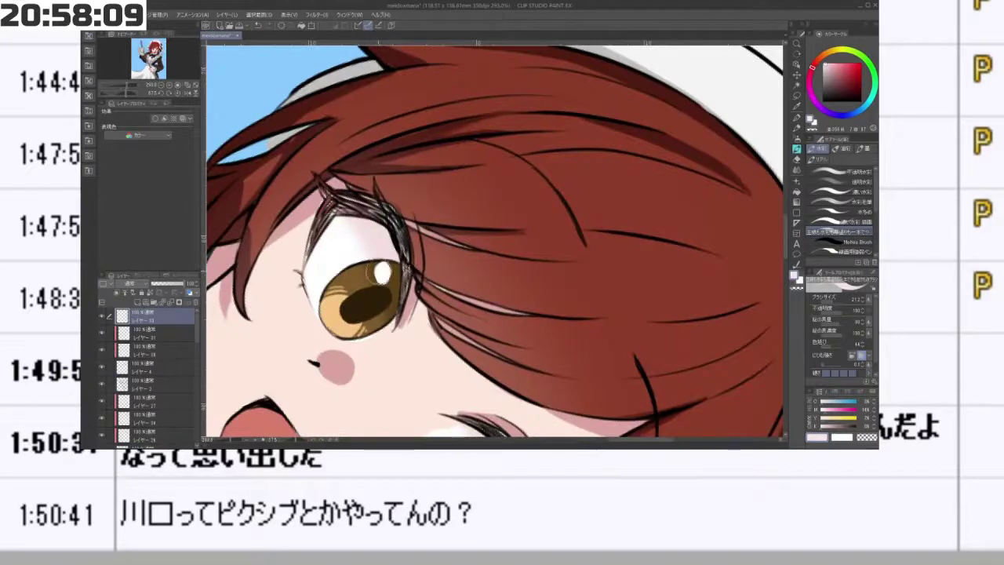
{"action": "left_click", "coordinate": [381, 272], "text": "alt"}
{"action": "key", "text": "bracketleft"}
{"action": "key", "text": "bracketleft"}
{"action": "key", "text": "bracketleft"}
{"action": "key", "text": "bracketleft"}
{"action": "key", "text": "bracketleft"}
{"action": "left_click_drag", "start_coordinate": [372, 284], "coordinate": [425, 349]}
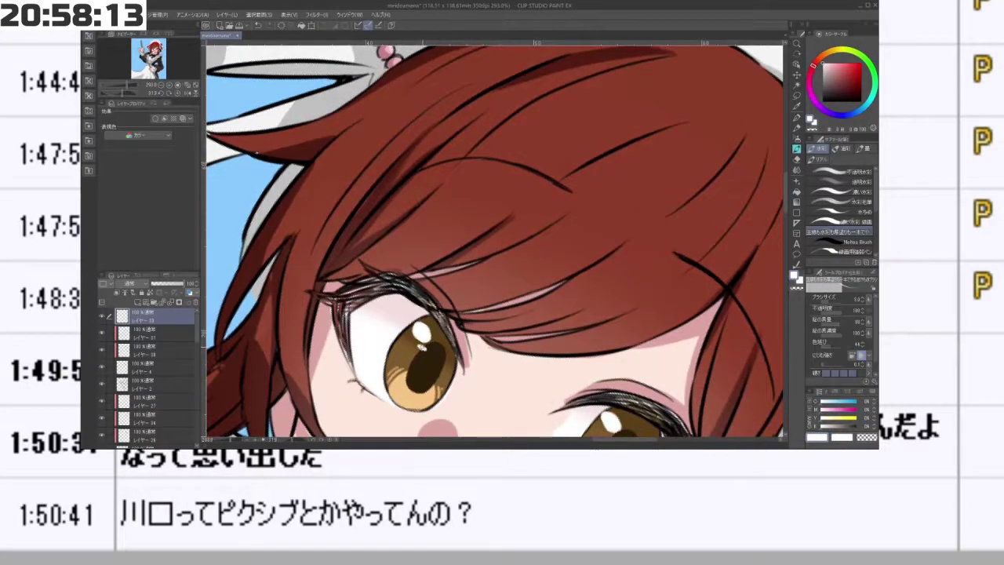
{"action": "left_click_drag", "start_coordinate": [586, 372], "coordinate": [558, 322]}
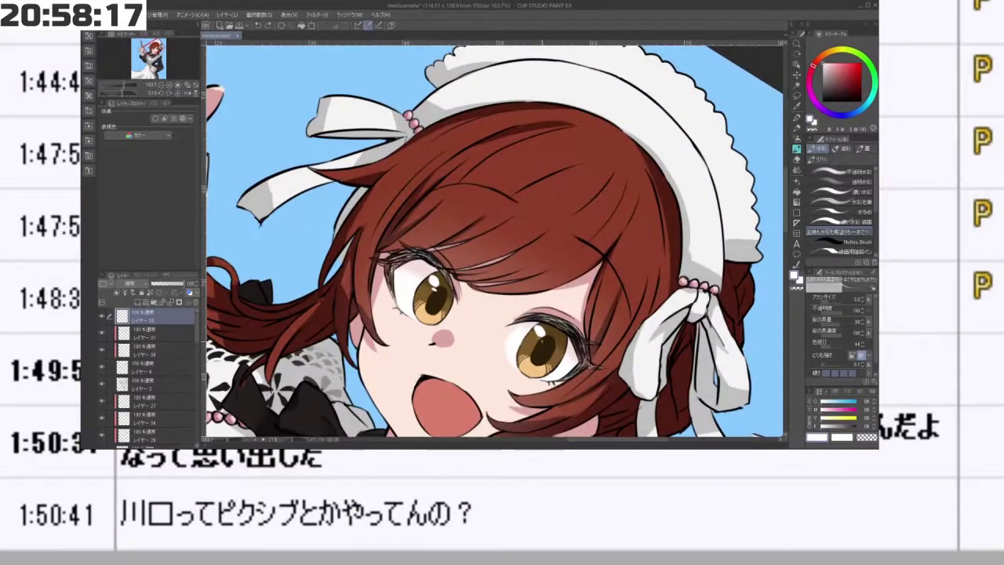
{"action": "key", "text": "shift+space"}
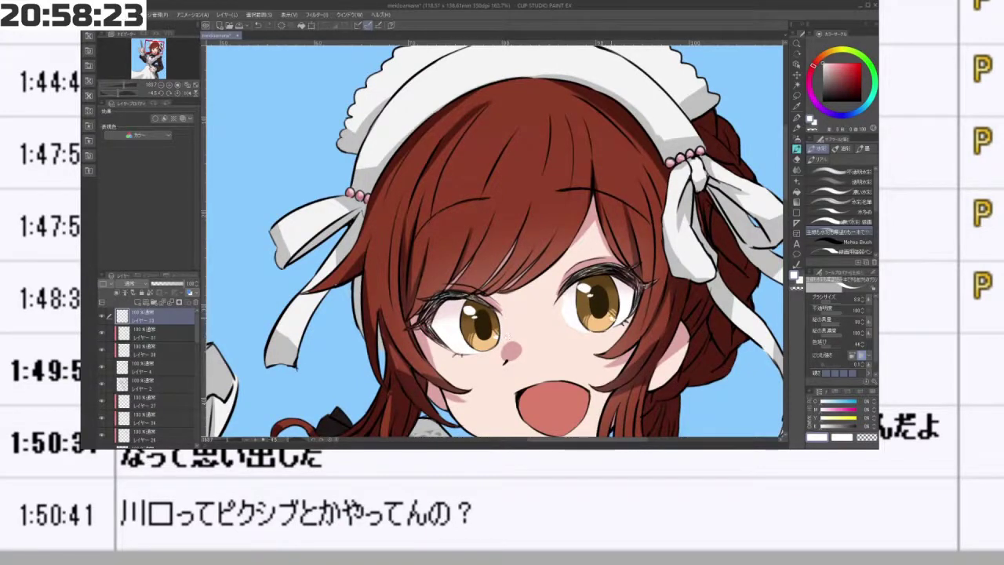
- Check the small secondary eye highlights in the wider illustration and in close-ups of the face at different rotations
{"action": "scroll", "coordinate": [565, 256], "scroll_direction": "down", "scroll_amount": 3}
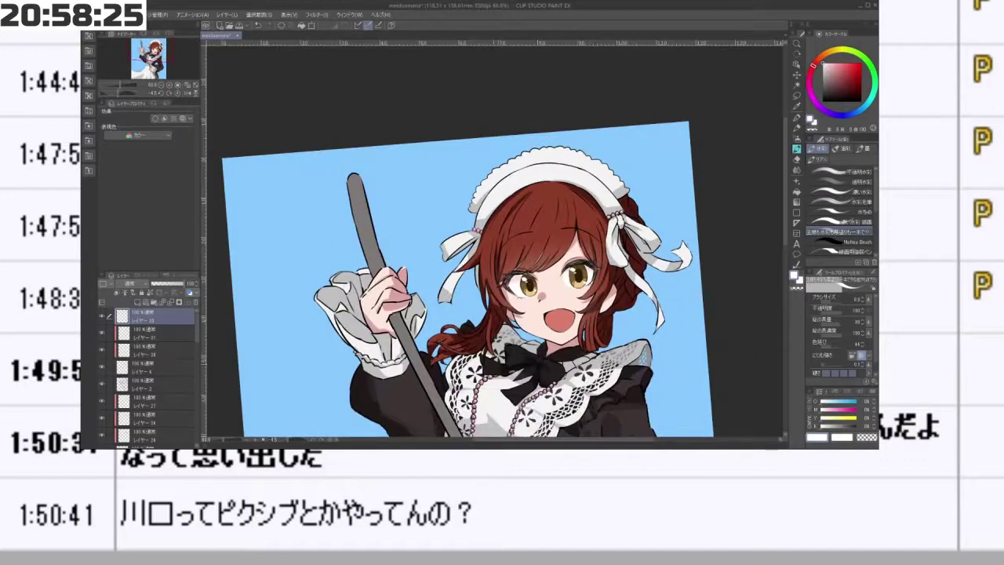
{"action": "left_click_drag", "start_coordinate": [561, 203], "coordinate": [615, 221]}
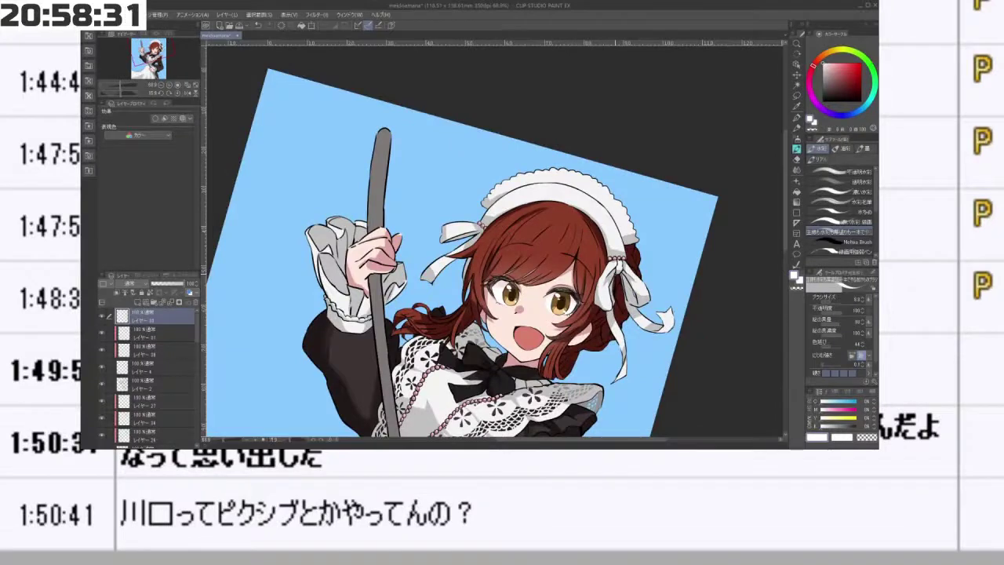
{"action": "left_click_drag", "start_coordinate": [508, 279], "coordinate": [557, 279]}
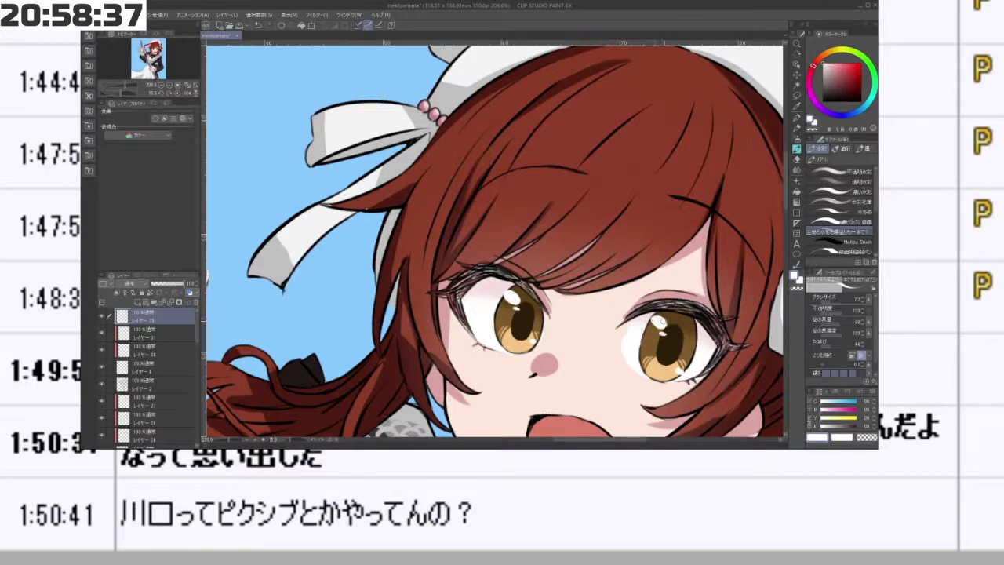
{"action": "left_click_drag", "start_coordinate": [668, 275], "coordinate": [662, 195]}
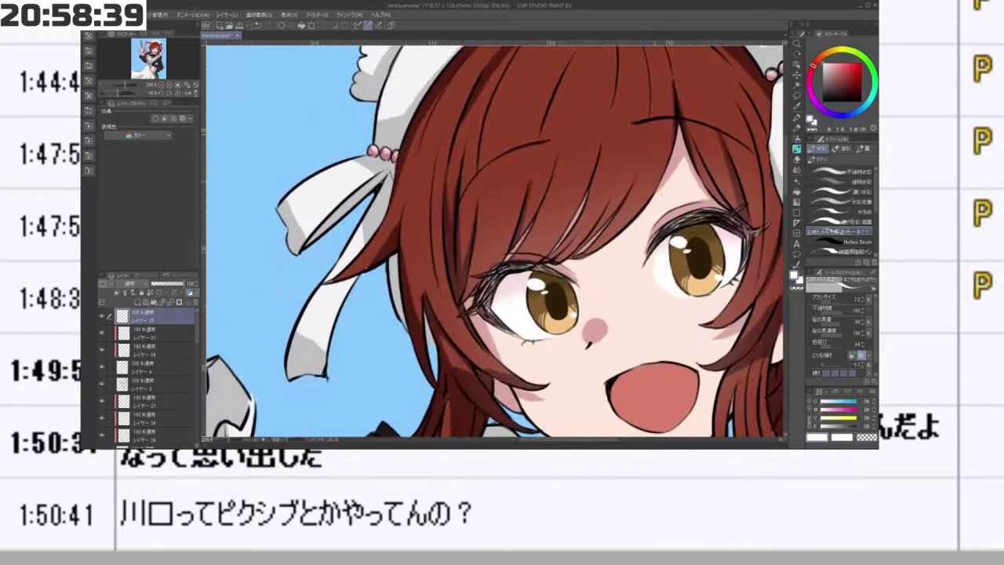
{"action": "scroll", "coordinate": [677, 273], "scroll_direction": "up", "scroll_amount": 3}
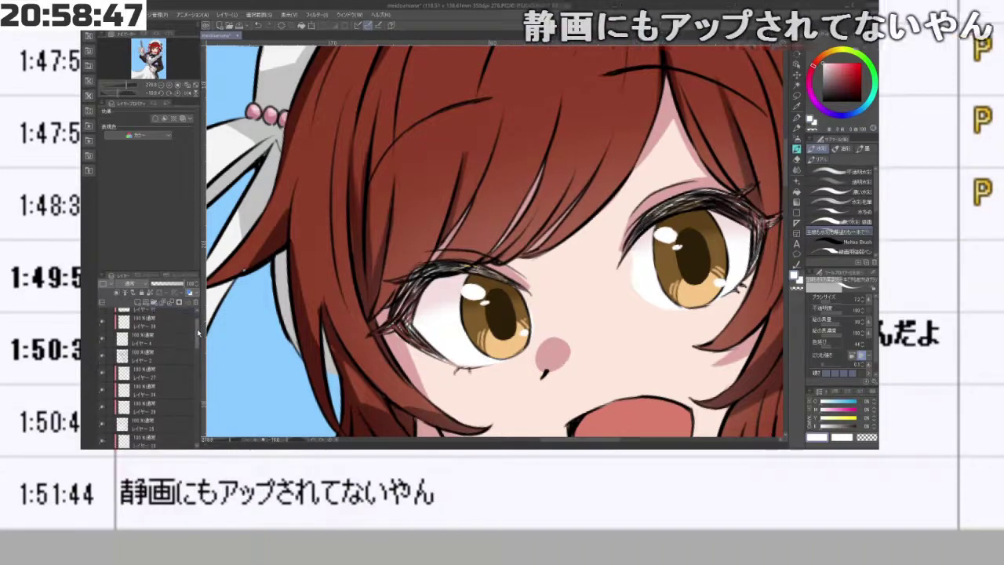
- Look lower in the layer stack, hide and show one layer to identify its content, and select the layer two rows beneath it
{"action": "scroll", "coordinate": [196, 334], "scroll_direction": "down", "scroll_amount": 2}
{"action": "scroll", "coordinate": [196, 333], "scroll_direction": "down", "scroll_amount": 3}
{"action": "left_click", "coordinate": [105, 358]}
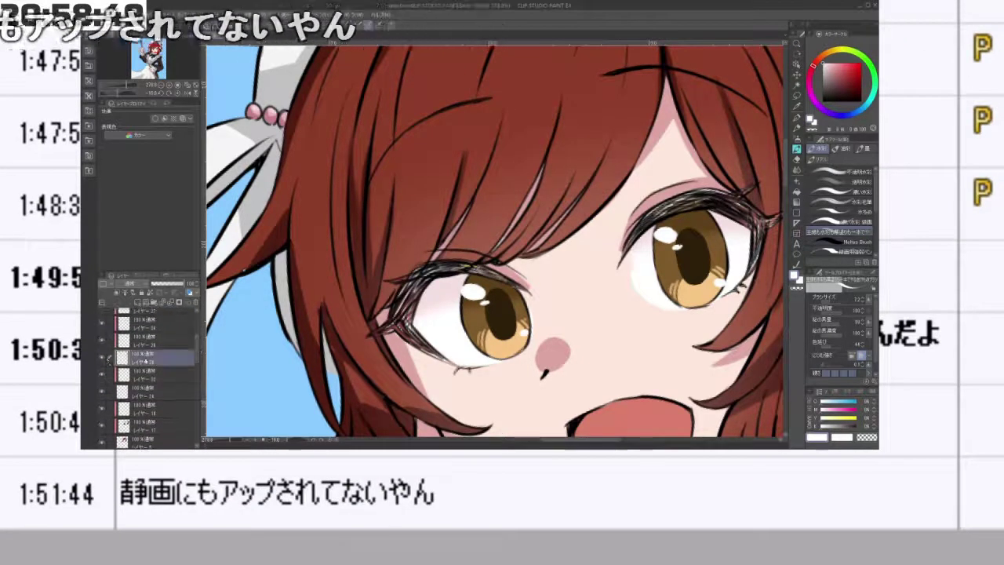
{"action": "left_click", "coordinate": [102, 357]}
{"action": "left_click", "coordinate": [102, 358]}
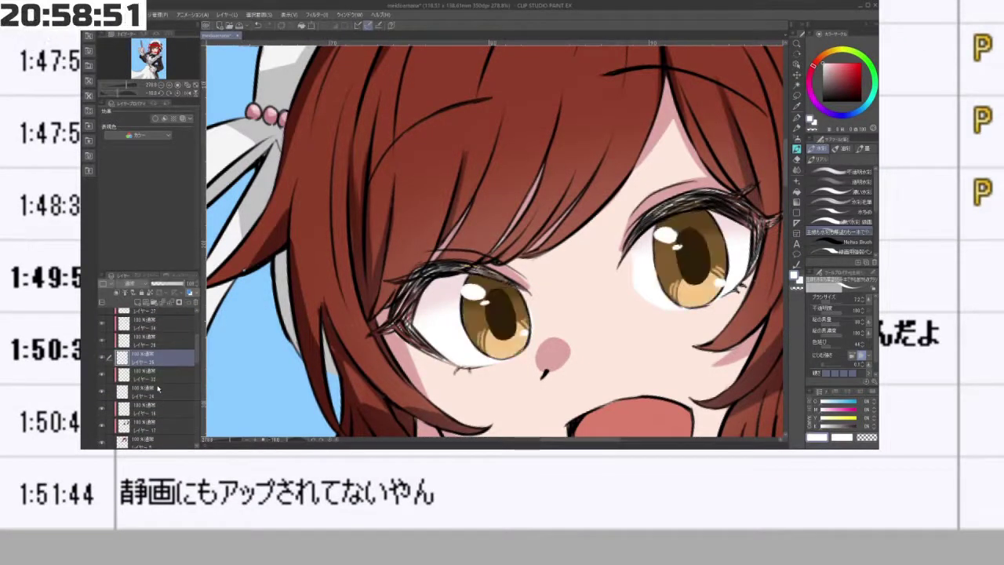
{"action": "left_click", "coordinate": [157, 389]}
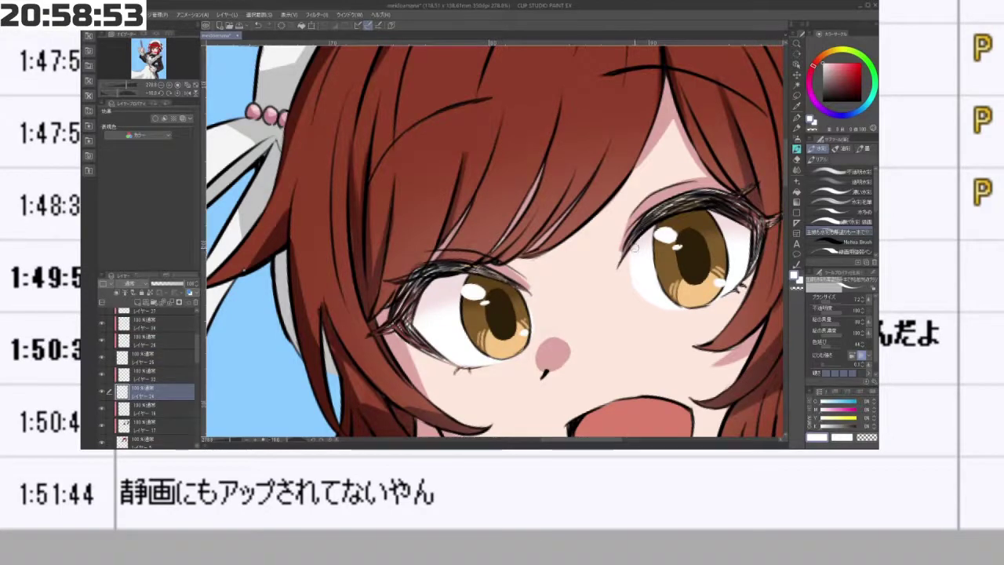
- Review the face and upper body of the maid at smaller zoom levels and different canvas rotations
{"action": "scroll", "coordinate": [677, 325], "scroll_direction": "down", "scroll_amount": 5}
{"action": "left_click_drag", "start_coordinate": [677, 325], "coordinate": [630, 309]}
{"action": "left_click_drag", "start_coordinate": [708, 262], "coordinate": [707, 217]}
{"action": "scroll", "coordinate": [588, 353], "scroll_direction": "down", "scroll_amount": 5}
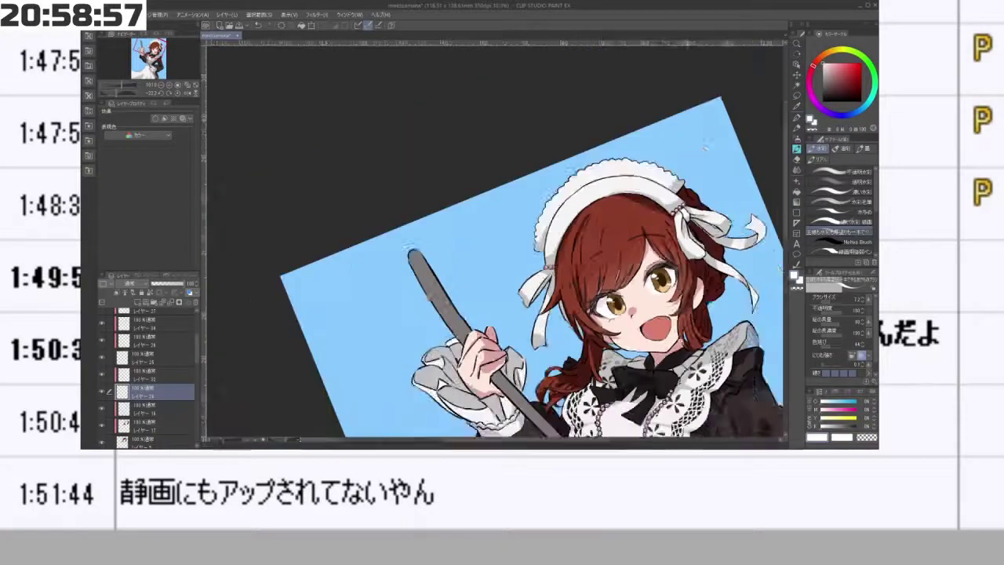
{"action": "left_click_drag", "start_coordinate": [588, 353], "coordinate": [545, 378]}
{"action": "left_click_drag", "start_coordinate": [569, 345], "coordinate": [544, 249]}
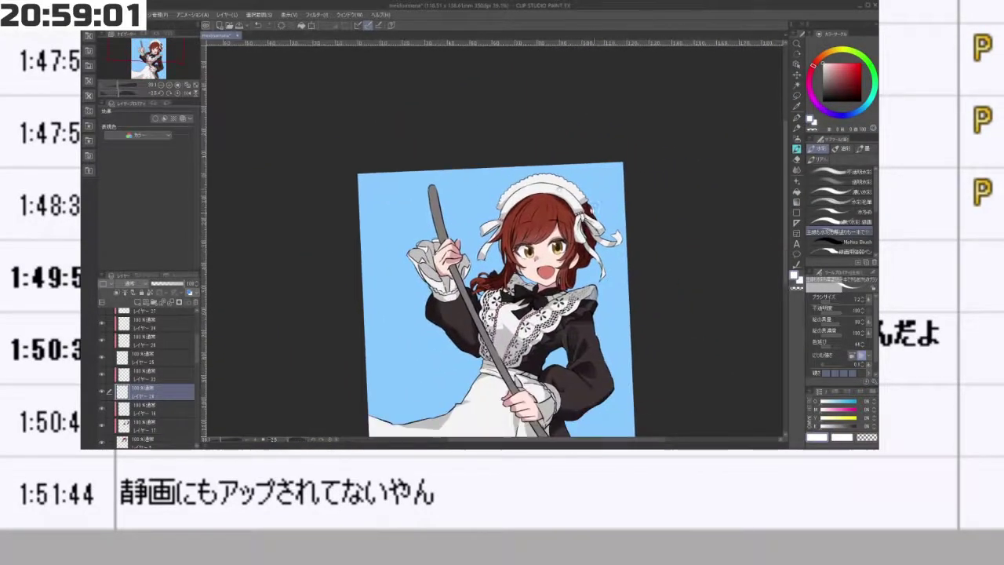
- Select the topmost layer, sample the dark red of the hair and shift the brush color to a light salmon
{"action": "scroll", "coordinate": [545, 250], "scroll_direction": "up", "scroll_amount": 3}
{"action": "scroll", "coordinate": [545, 250], "scroll_direction": "up", "scroll_amount": 1}
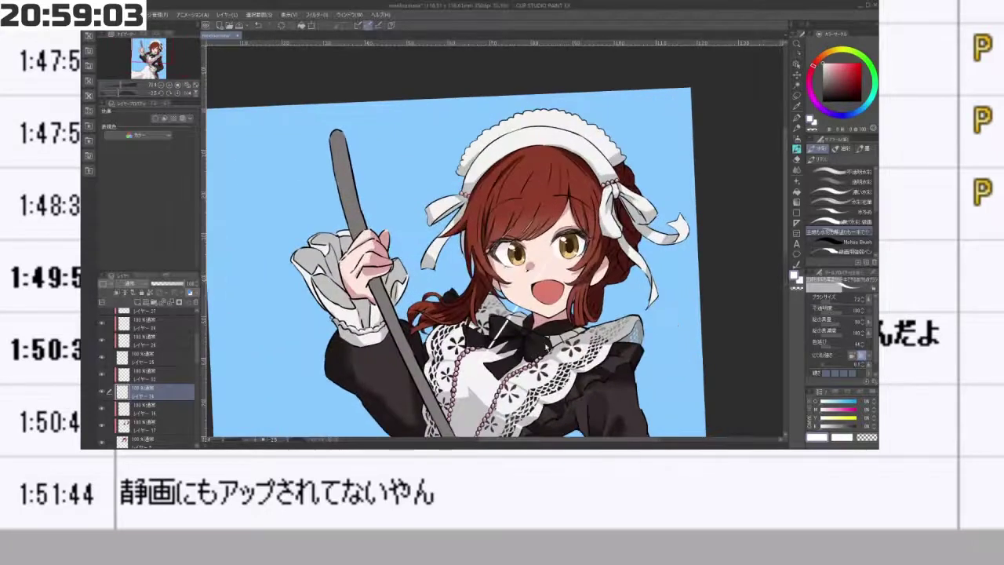
{"action": "left_click_drag", "start_coordinate": [589, 353], "coordinate": [628, 301]}
{"action": "left_click_drag", "start_coordinate": [198, 343], "coordinate": [197, 317]}
{"action": "left_click", "coordinate": [179, 316]}
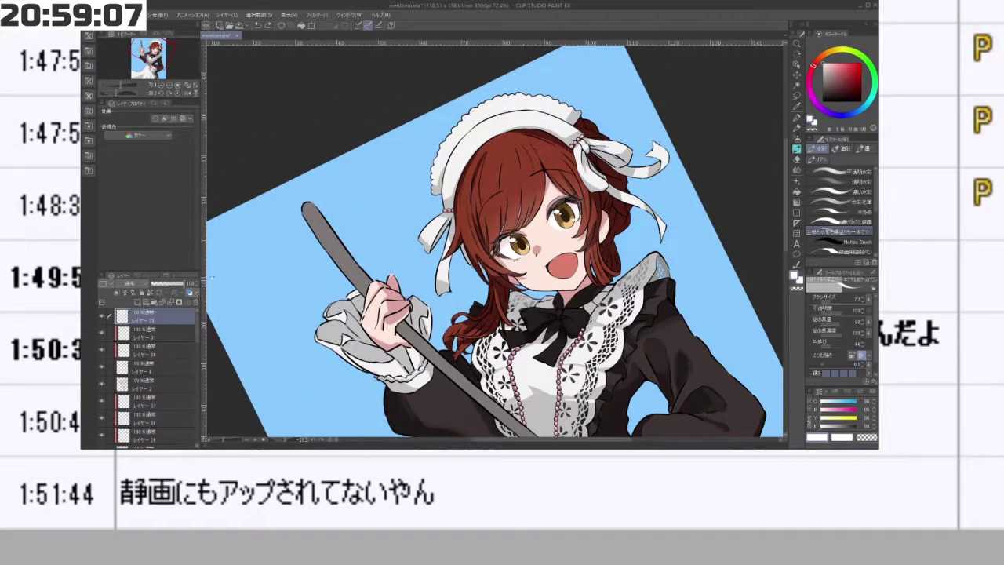
{"action": "left_click_drag", "start_coordinate": [530, 194], "coordinate": [541, 242]}
{"action": "scroll", "coordinate": [541, 242], "scroll_direction": "up", "scroll_amount": 3}
{"action": "left_click", "coordinate": [513, 251], "text": "alt"}
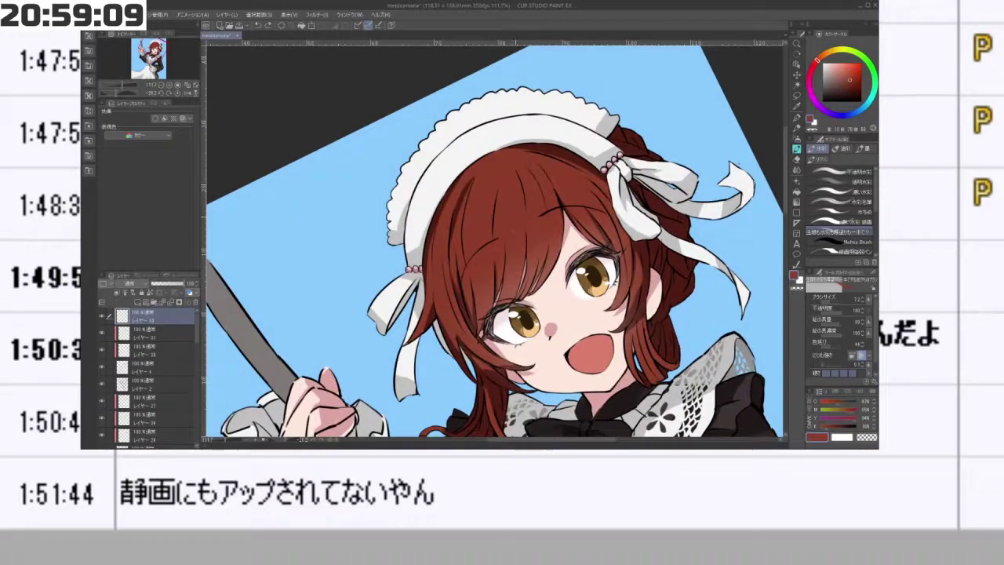
{"action": "left_click_drag", "start_coordinate": [852, 75], "coordinate": [845, 69]}
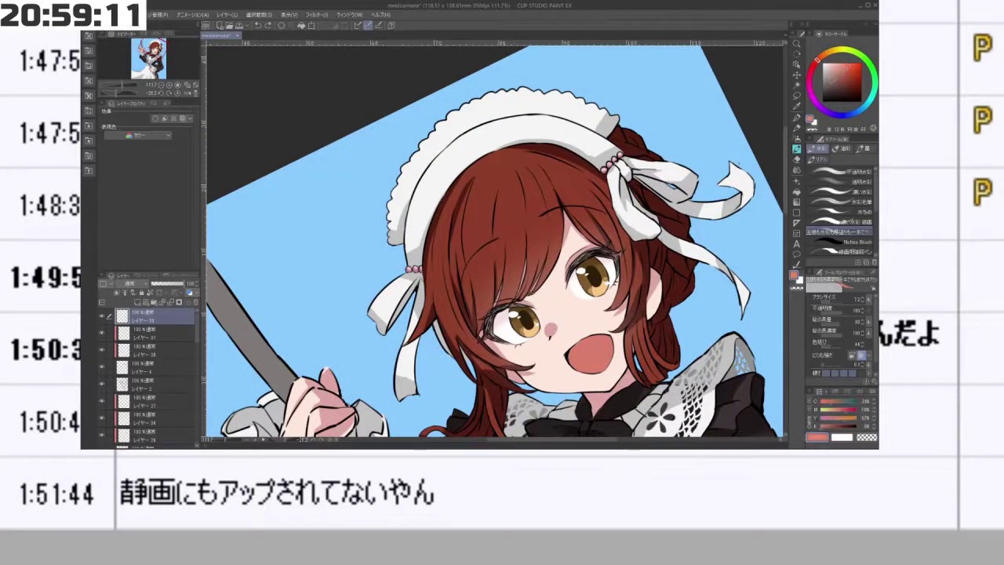
{"action": "left_click_drag", "start_coordinate": [474, 269], "coordinate": [476, 288]}
{"action": "key", "text": "ctrl+z"}
{"action": "left_click", "coordinate": [475, 285], "text": "ctrl+shift"}
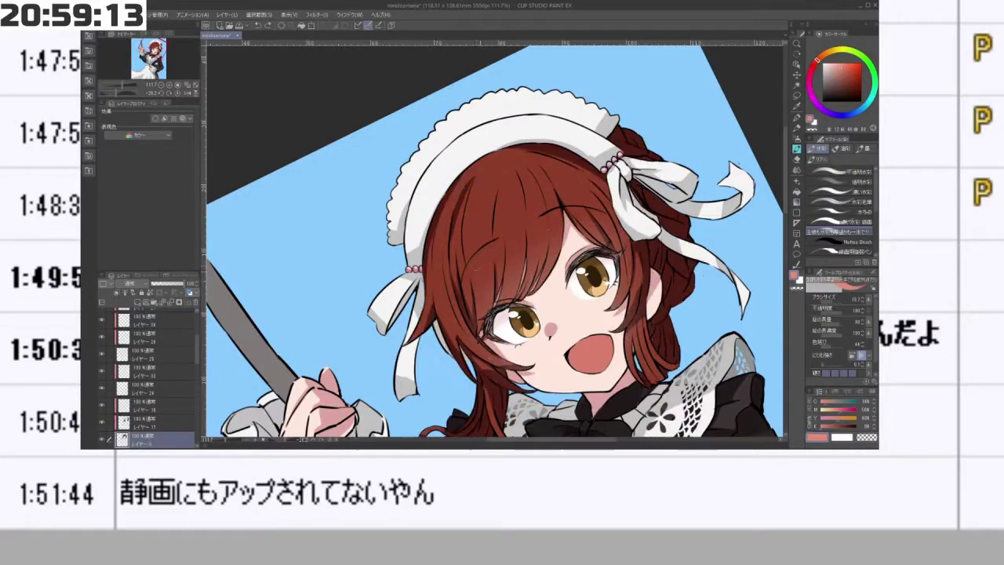
{"action": "key", "text": "ctrl+y"}
{"action": "key", "text": "ctrl+y"}
{"action": "key", "text": "ctrl+z"}
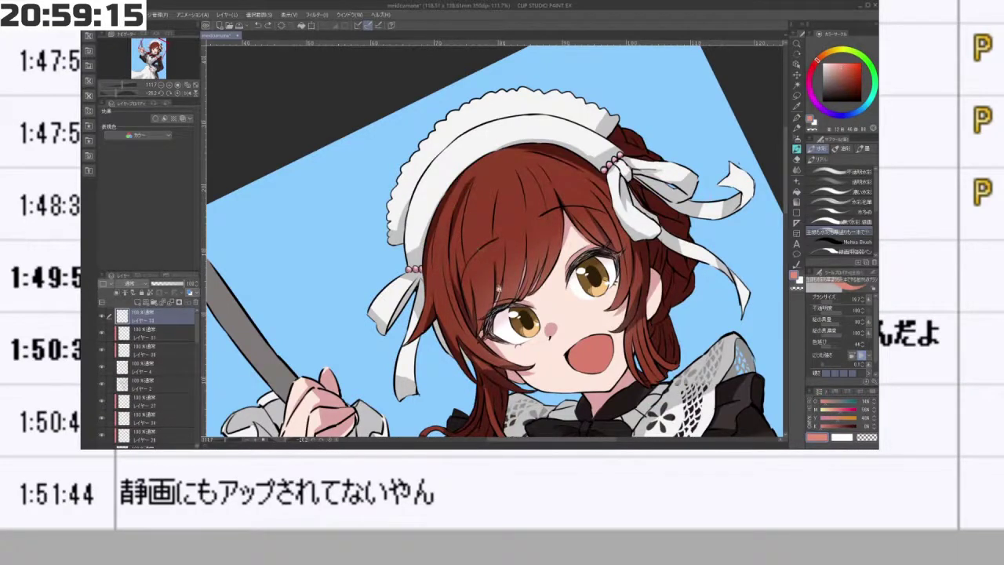
- Add a new layer above the existing hair shading layers and clip it to the layer below
{"action": "scroll", "coordinate": [481, 189], "scroll_direction": "down", "scroll_amount": 5}
{"action": "mouse_move", "coordinate": [480, 192]}
{"action": "left_mouse_down"}
{"action": "mouse_move", "coordinate": [476, 290]}
{"action": "mouse_move", "coordinate": [545, 255]}
{"action": "mouse_move", "coordinate": [525, 200]}
{"action": "mouse_move", "coordinate": [491, 190]}
{"action": "left_mouse_up"}
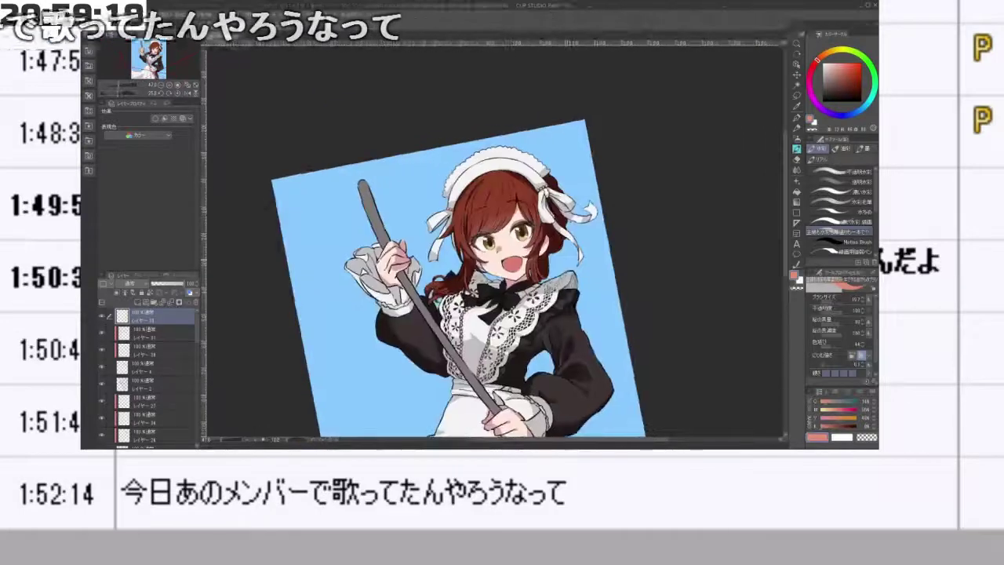
{"action": "scroll", "coordinate": [198, 351], "scroll_direction": "down", "scroll_amount": 5}
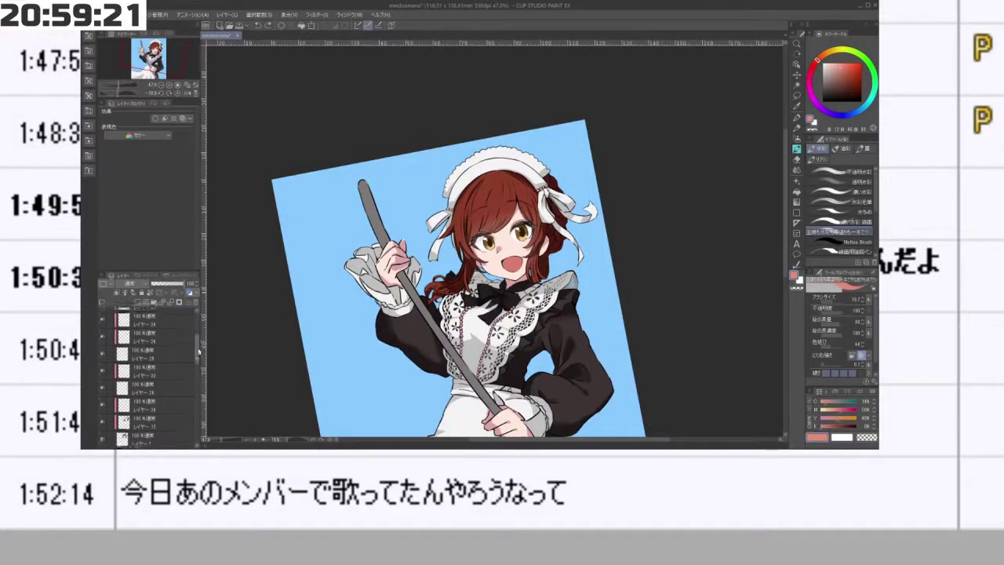
{"action": "scroll", "coordinate": [198, 352], "scroll_direction": "down", "scroll_amount": 5}
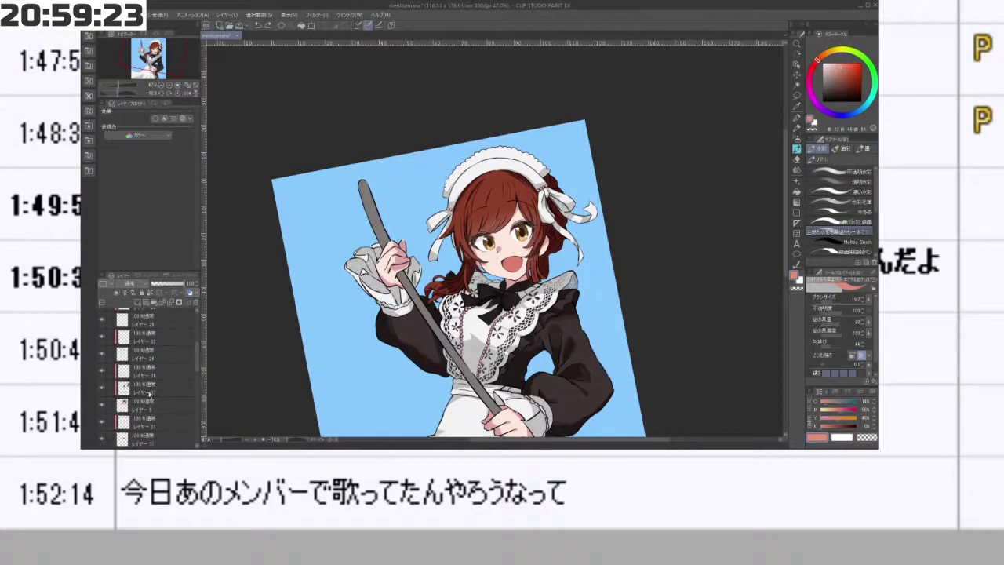
{"action": "left_click", "coordinate": [154, 375]}
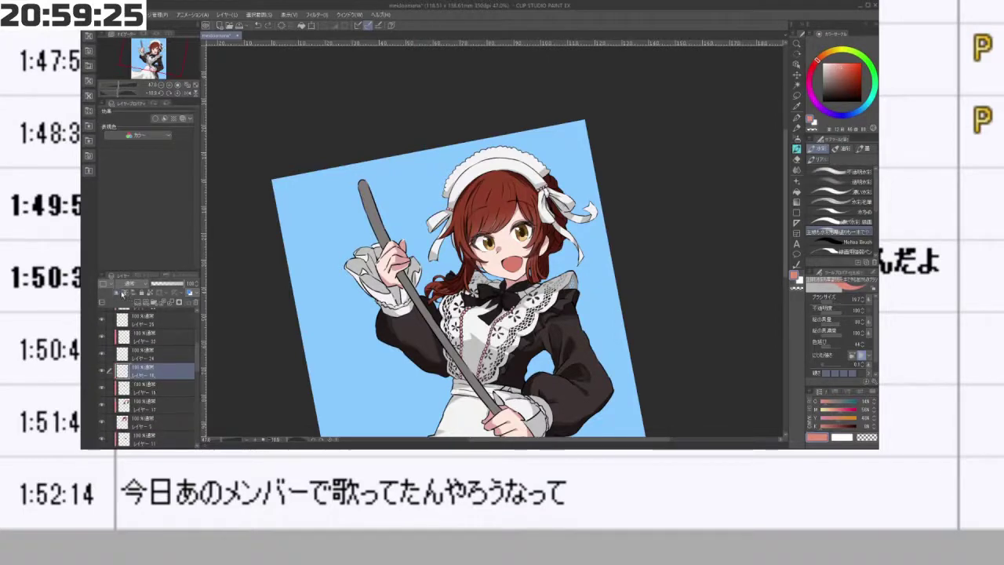
- Paint a broad, curved light salmon highlight band across the crown and bangs of the red hair
{"action": "mouse_move", "coordinate": [481, 197]}
{"action": "left_mouse_down"}
{"action": "mouse_move", "coordinate": [478, 218]}
{"action": "mouse_move", "coordinate": [515, 302]}
{"action": "mouse_move", "coordinate": [547, 280]}
{"action": "left_mouse_up"}
{"action": "scroll", "coordinate": [496, 202], "scroll_direction": "up", "scroll_amount": 2}
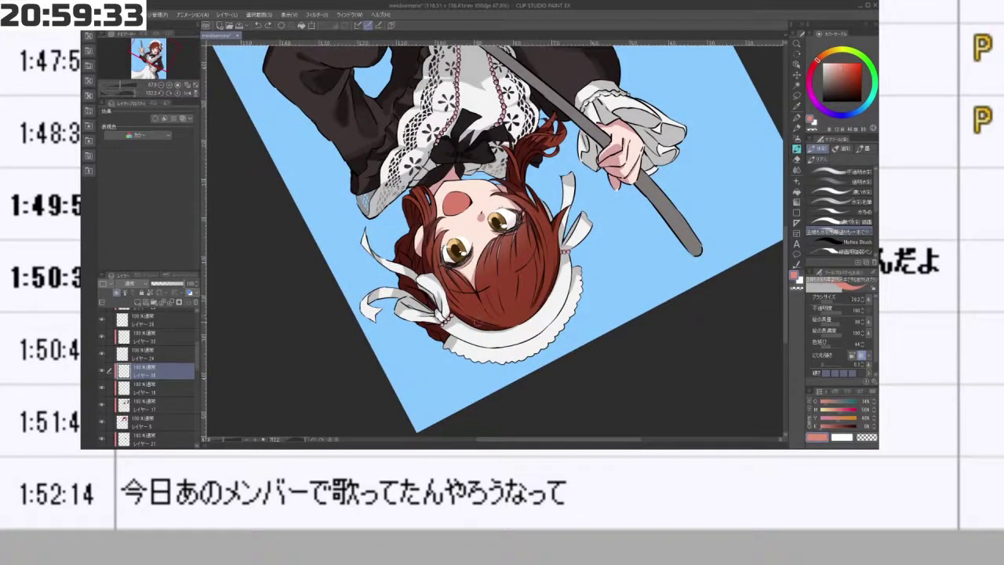
{"action": "mouse_move", "coordinate": [475, 323]}
{"action": "left_mouse_down"}
{"action": "mouse_move", "coordinate": [506, 291]}
{"action": "mouse_move", "coordinate": [489, 326]}
{"action": "mouse_move", "coordinate": [491, 289]}
{"action": "left_mouse_up"}
{"action": "key", "text": "ctrl+z"}
{"action": "key", "text": "ctrl+z"}
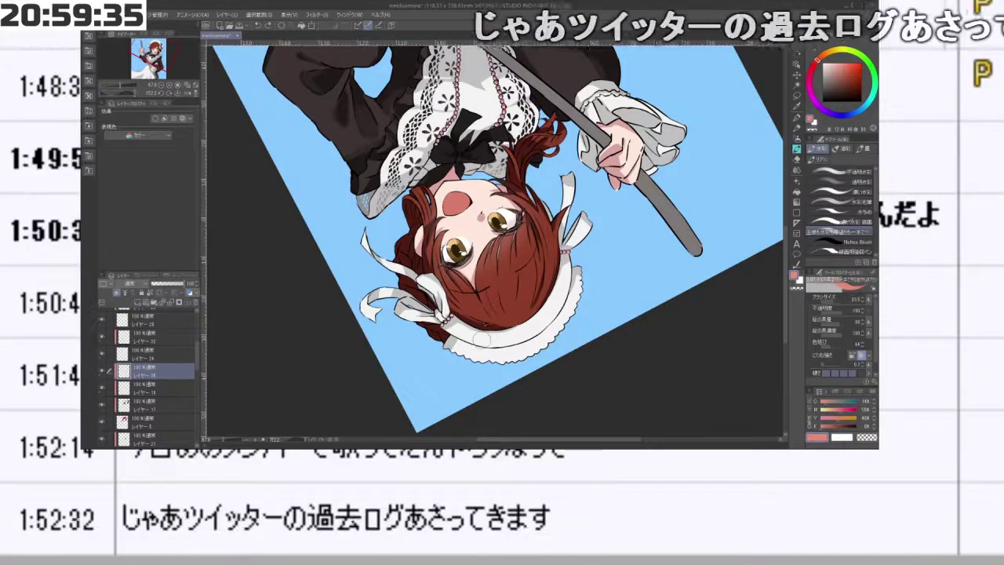
{"action": "left_click_drag", "start_coordinate": [480, 334], "coordinate": [490, 284]}
{"action": "mouse_move", "coordinate": [488, 326]}
{"action": "left_mouse_down"}
{"action": "mouse_move", "coordinate": [487, 298]}
{"action": "mouse_move", "coordinate": [569, 353]}
{"action": "mouse_move", "coordinate": [623, 130]}
{"action": "mouse_move", "coordinate": [592, 114]}
{"action": "mouse_move", "coordinate": [349, 300]}
{"action": "left_mouse_up"}
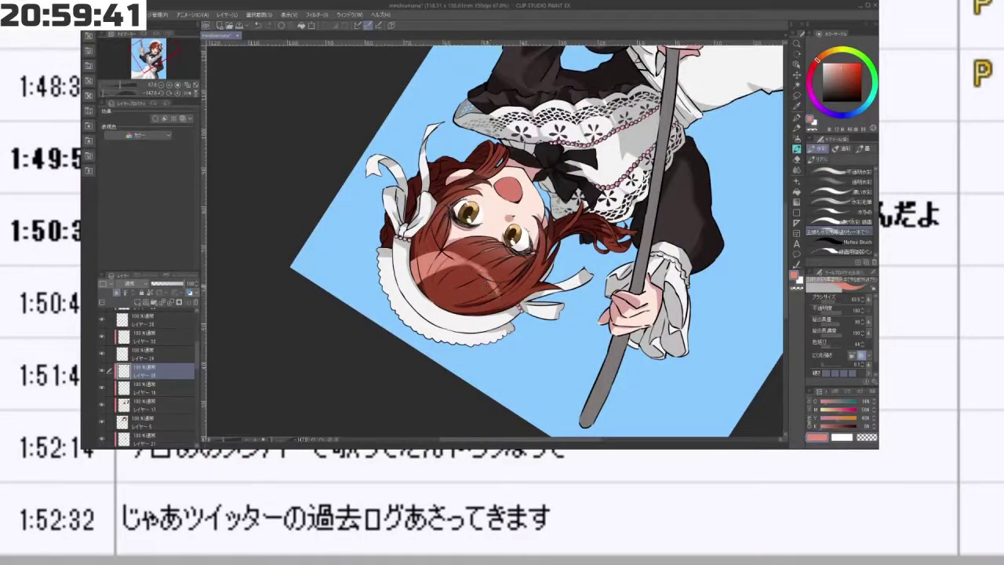
{"action": "mouse_move", "coordinate": [487, 278]}
{"action": "left_mouse_down"}
{"action": "mouse_move", "coordinate": [494, 306]}
{"action": "mouse_move", "coordinate": [571, 233]}
{"action": "mouse_move", "coordinate": [547, 184]}
{"action": "mouse_move", "coordinate": [521, 233]}
{"action": "left_mouse_up"}
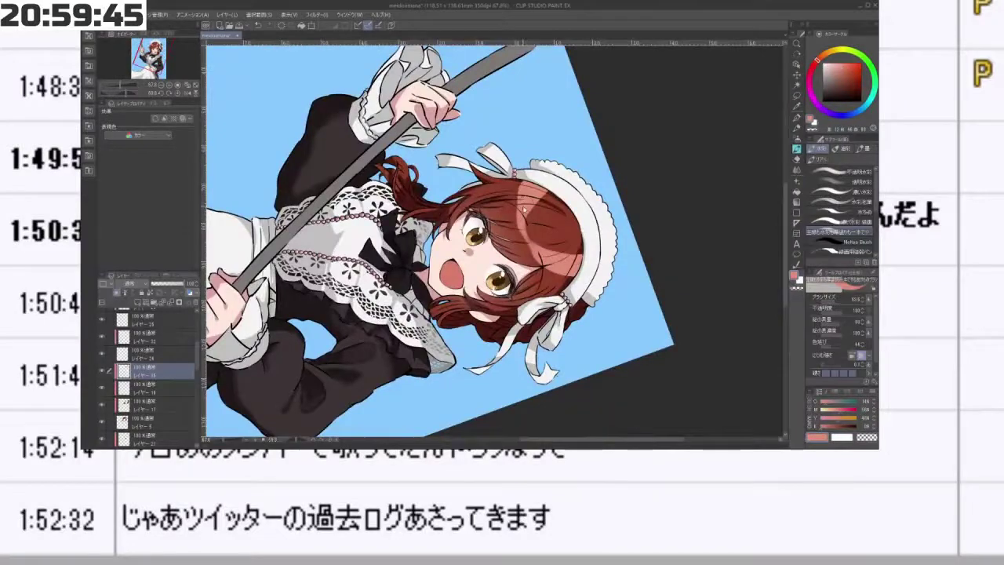
{"action": "mouse_move", "coordinate": [519, 193]}
{"action": "left_mouse_down"}
{"action": "mouse_move", "coordinate": [518, 227]}
{"action": "mouse_move", "coordinate": [533, 243]}
{"action": "left_mouse_up"}
{"action": "left_click_drag", "start_coordinate": [539, 144], "coordinate": [602, 234]}
{"action": "left_click_drag", "start_coordinate": [512, 135], "coordinate": [413, 170]}
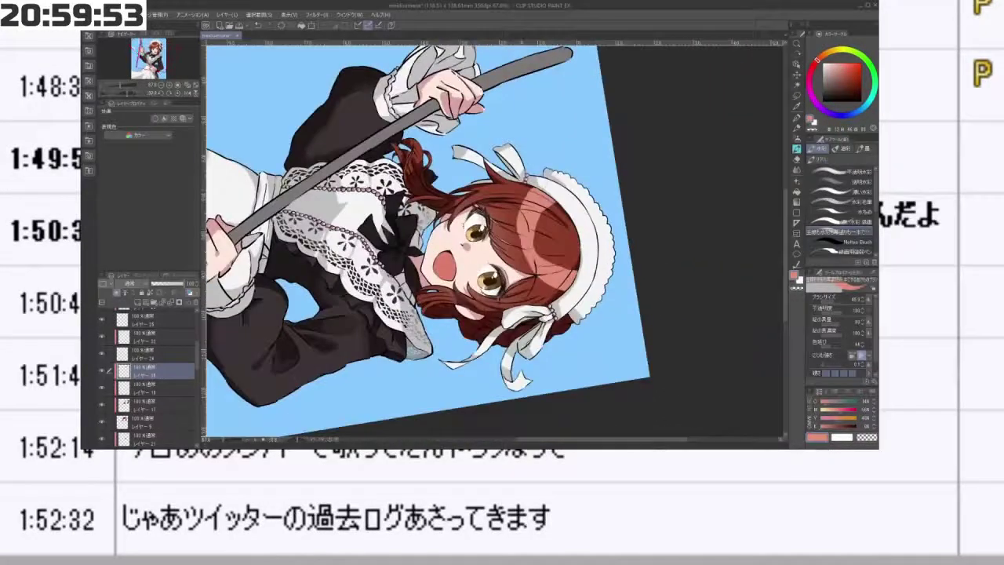
{"action": "mouse_move", "coordinate": [524, 236]}
{"action": "left_mouse_down"}
{"action": "mouse_move", "coordinate": [548, 249]}
{"action": "mouse_move", "coordinate": [509, 189]}
{"action": "mouse_move", "coordinate": [453, 274]}
{"action": "mouse_move", "coordinate": [506, 293]}
{"action": "mouse_move", "coordinate": [533, 289]}
{"action": "left_mouse_up"}
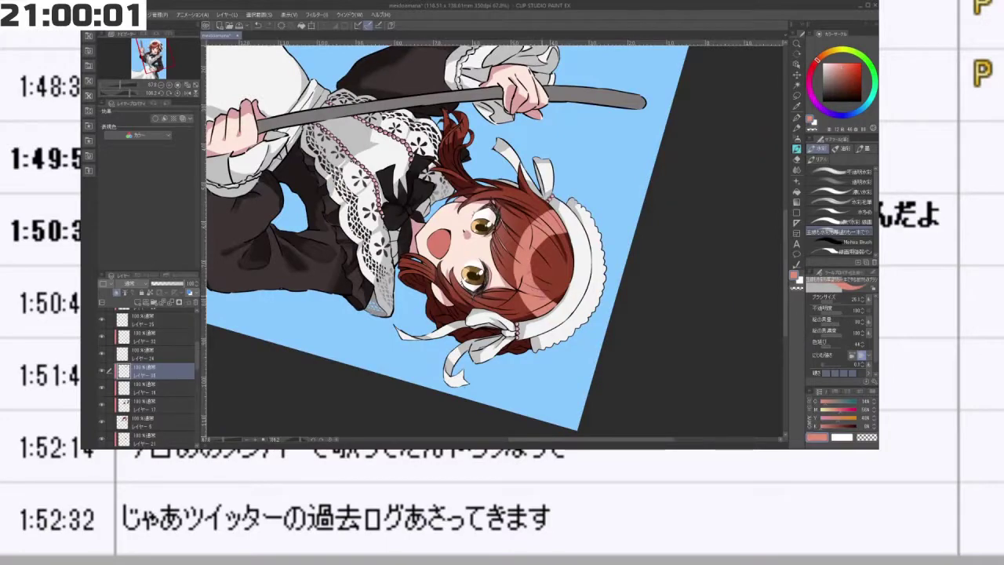
{"action": "mouse_move", "coordinate": [518, 197]}
{"action": "left_mouse_down"}
{"action": "mouse_move", "coordinate": [494, 192]}
{"action": "mouse_move", "coordinate": [451, 221]}
{"action": "mouse_move", "coordinate": [487, 291]}
{"action": "mouse_move", "coordinate": [543, 256]}
{"action": "mouse_move", "coordinate": [520, 198]}
{"action": "left_mouse_up"}
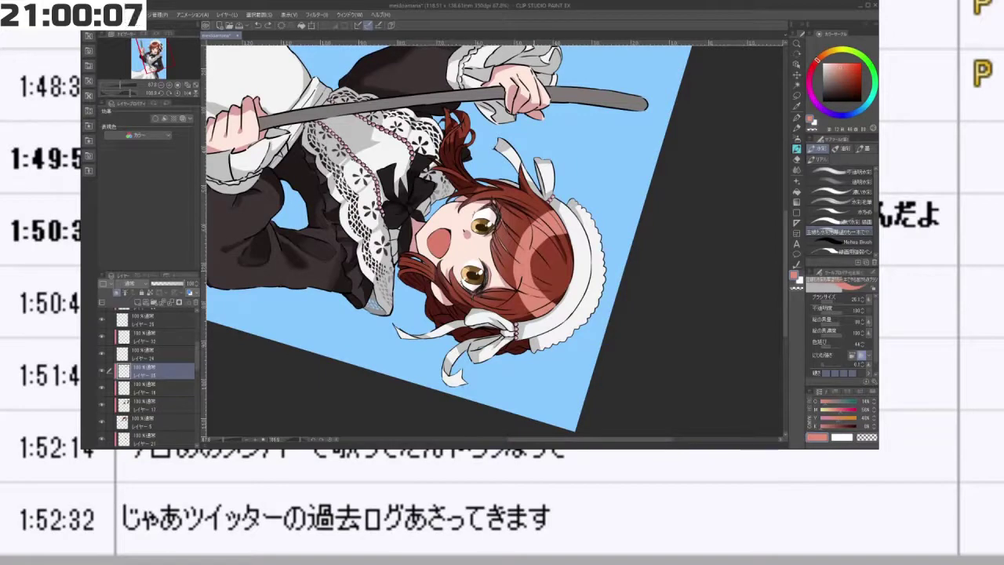
- Sample the hair's dark red and try to soften the salmon highlight band with the soft eraser
{"action": "left_click", "coordinate": [539, 264], "text": "alt"}
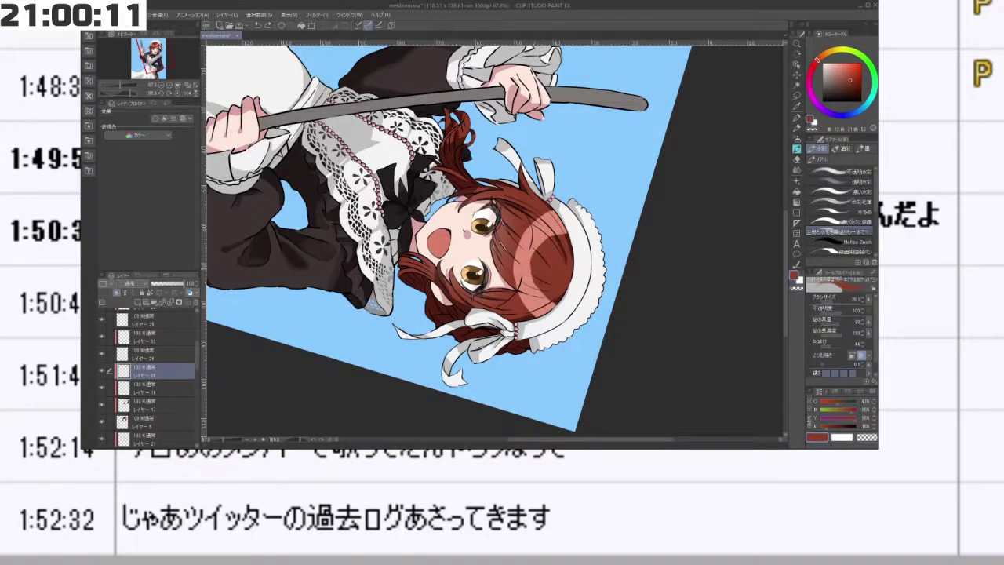
{"action": "left_click", "coordinate": [797, 159]}
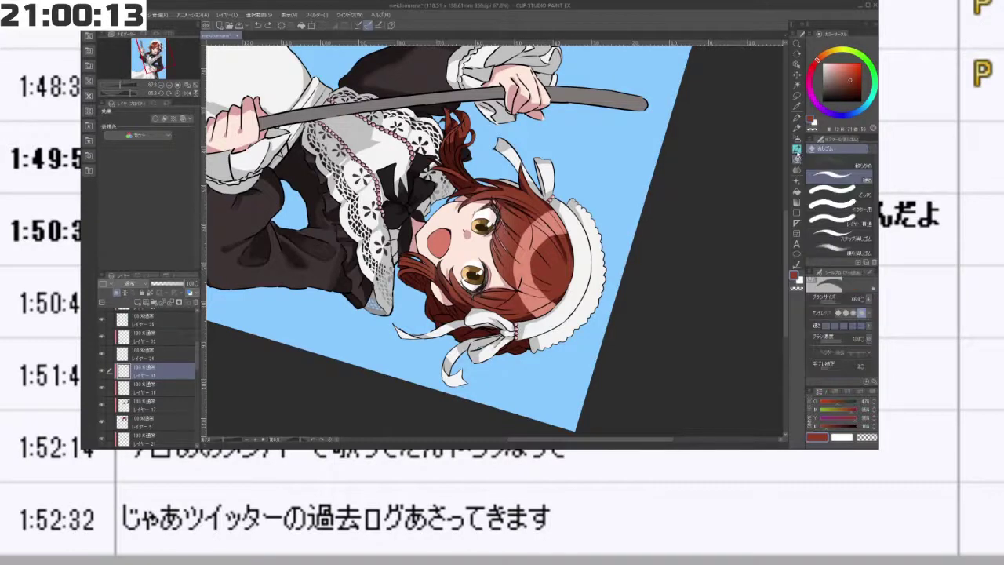
{"action": "left_click", "coordinate": [797, 149]}
{"action": "left_click", "coordinate": [798, 160]}
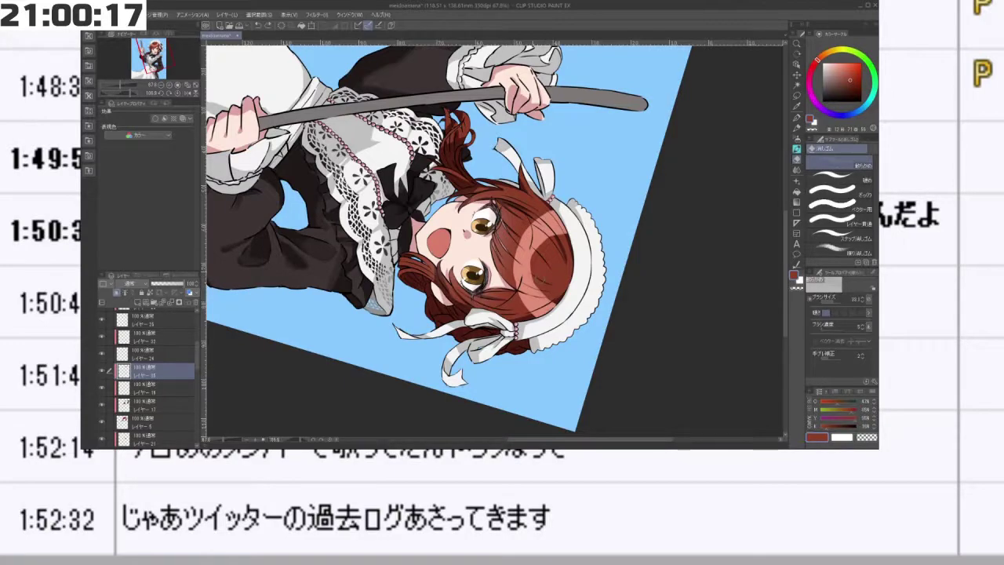
{"action": "key", "text": "minus"}
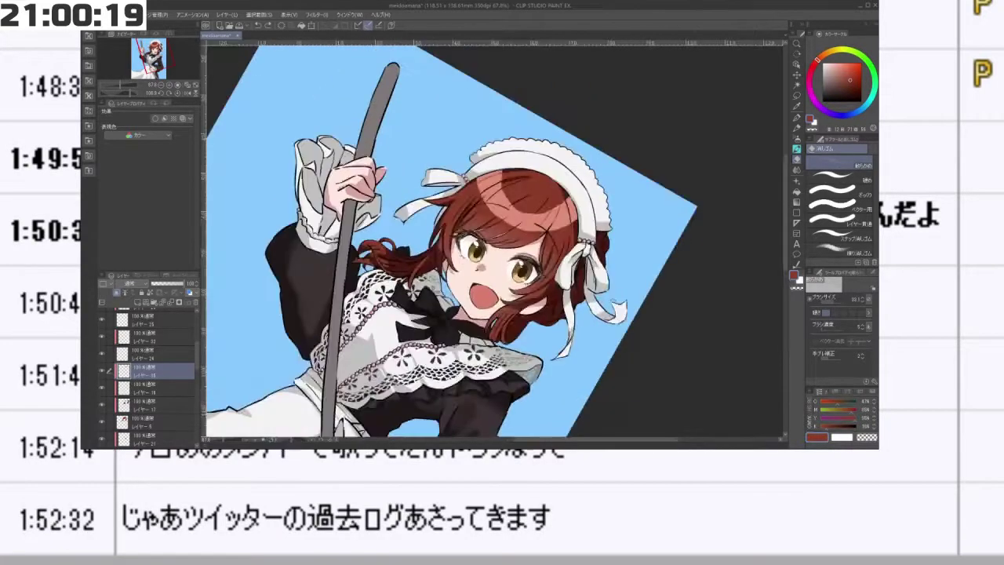
{"action": "key", "text": "minus"}
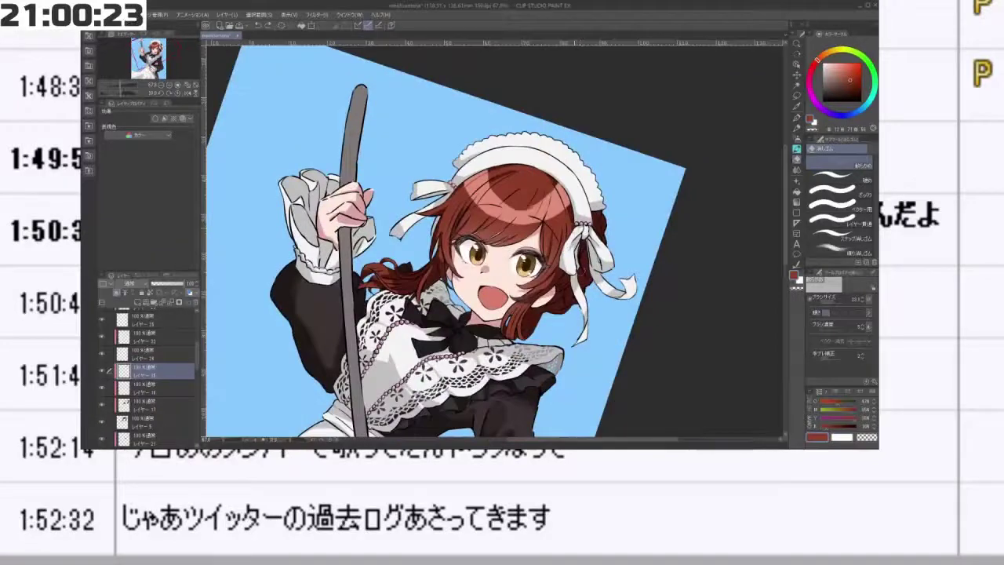
- Rework the highlight band with the watercolor brush in dark red, and remove the band from the hair
{"action": "left_click", "coordinate": [797, 149]}
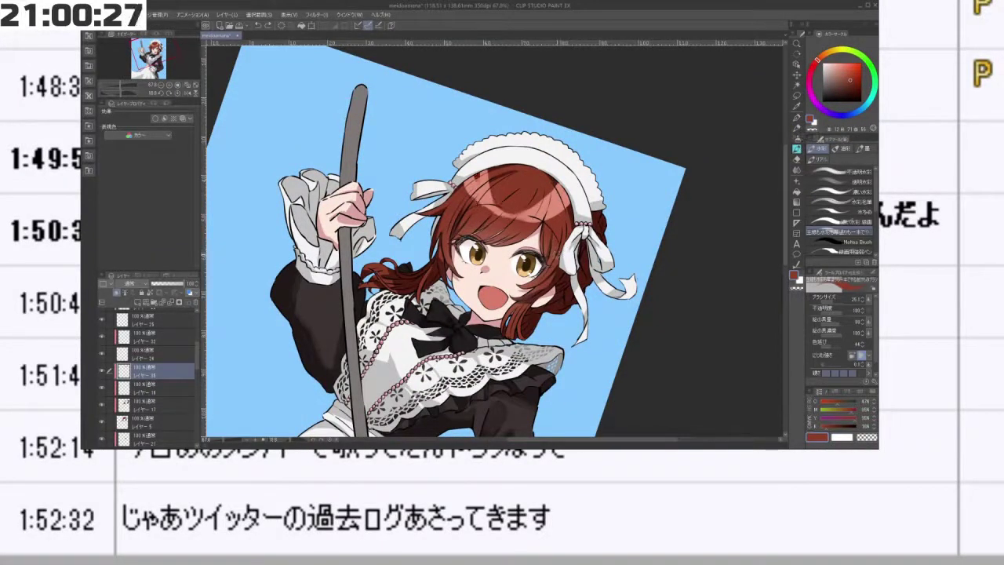
{"action": "mouse_move", "coordinate": [468, 178]}
{"action": "left_mouse_down"}
{"action": "mouse_move", "coordinate": [499, 210]}
{"action": "mouse_move", "coordinate": [565, 211]}
{"action": "left_mouse_up"}
{"action": "mouse_move", "coordinate": [681, 304]}
{"action": "left_mouse_down"}
{"action": "mouse_move", "coordinate": [691, 247]}
{"action": "mouse_move", "coordinate": [682, 185]}
{"action": "left_mouse_up"}
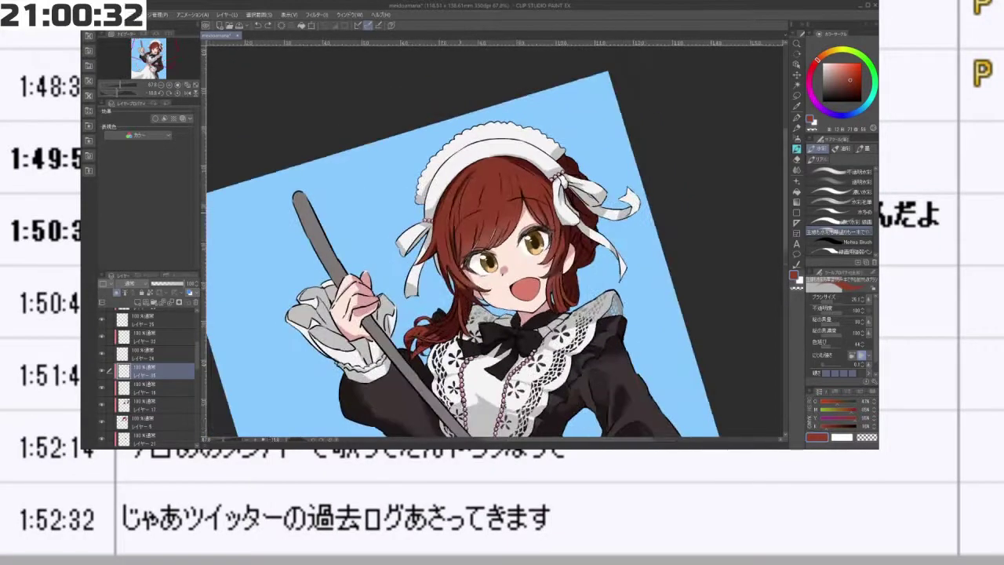
- Switch the brush color back to light salmon and paint a small highlight on the side hair near the broom-side headdress ribbon
{"action": "left_click_drag", "start_coordinate": [460, 230], "coordinate": [480, 296]}
{"action": "scroll", "coordinate": [481, 290], "scroll_direction": "up", "scroll_amount": 3}
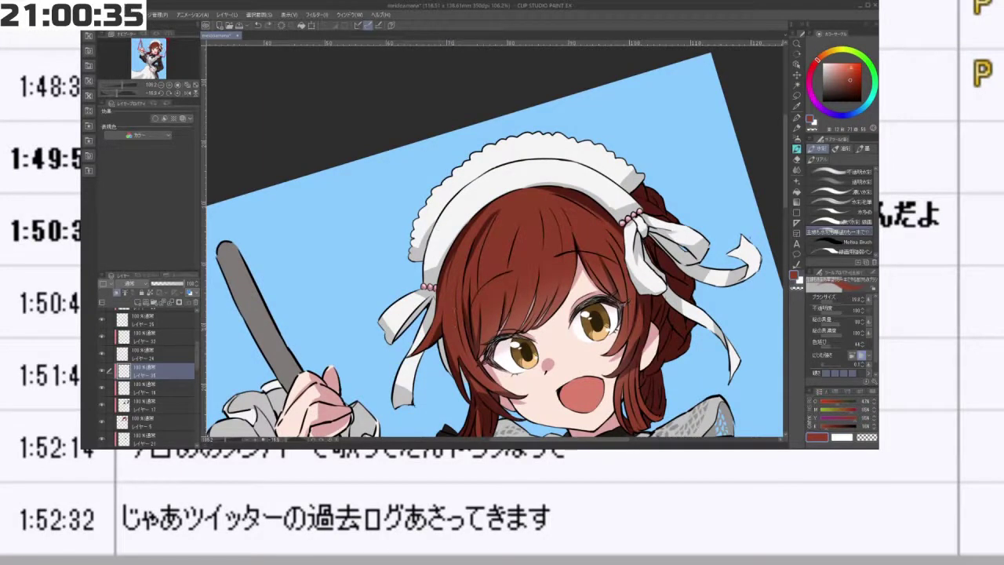
{"action": "left_click", "coordinate": [843, 69]}
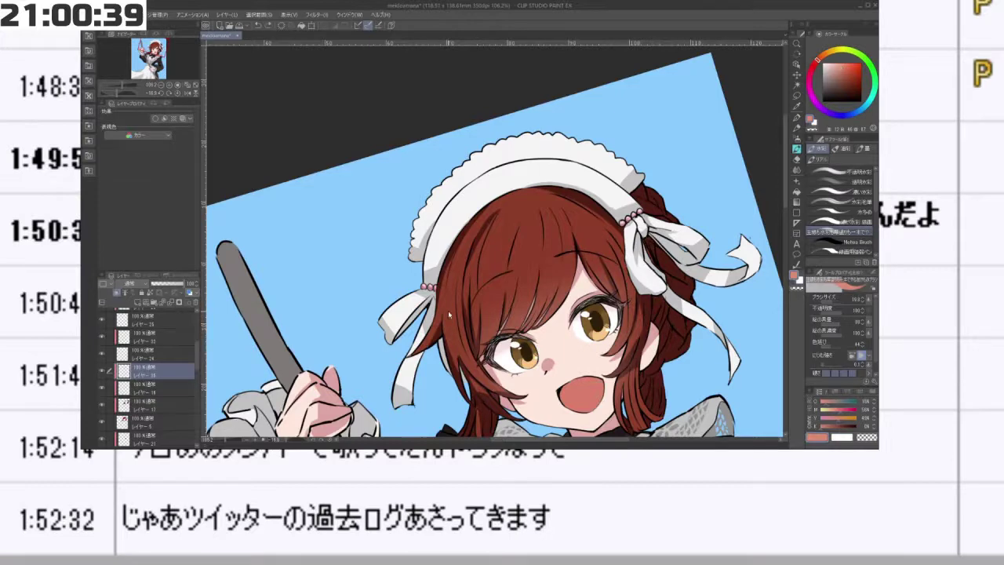
{"action": "left_click_drag", "start_coordinate": [445, 303], "coordinate": [451, 340]}
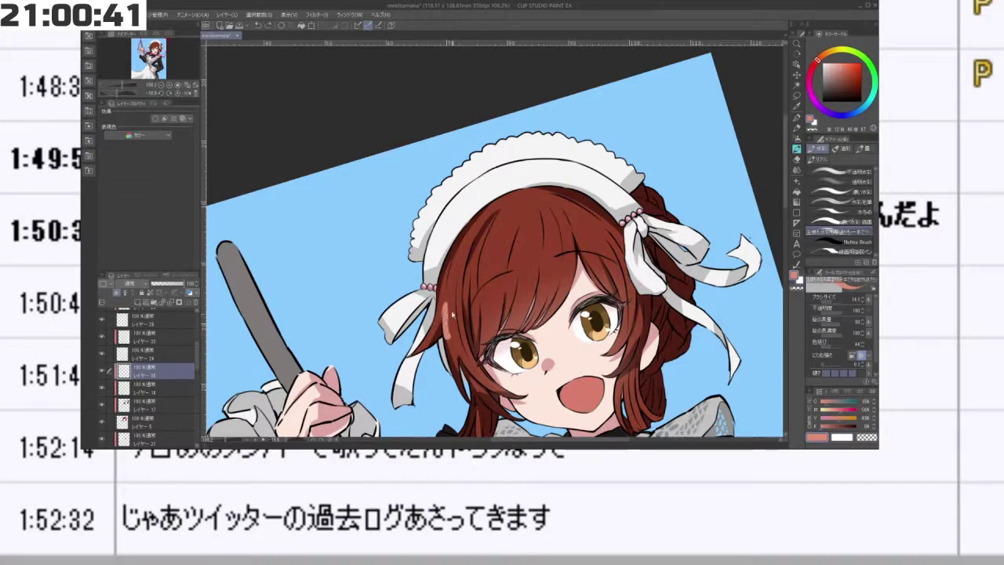
{"action": "key", "text": "ctrl+z"}
{"action": "left_click_drag", "start_coordinate": [446, 299], "coordinate": [449, 338]}
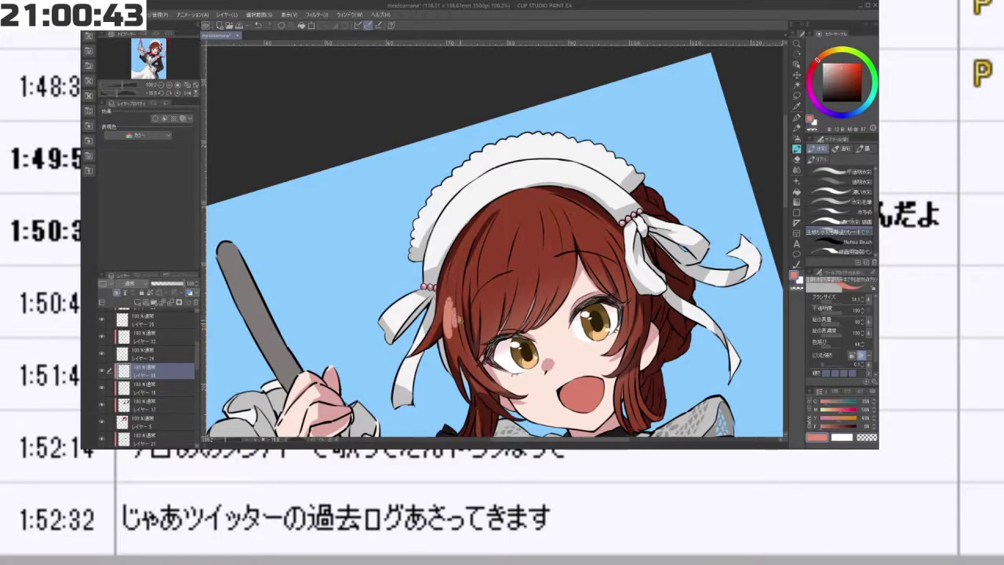
{"action": "key", "text": "ctrl+z"}
{"action": "left_click_drag", "start_coordinate": [451, 300], "coordinate": [503, 315]}
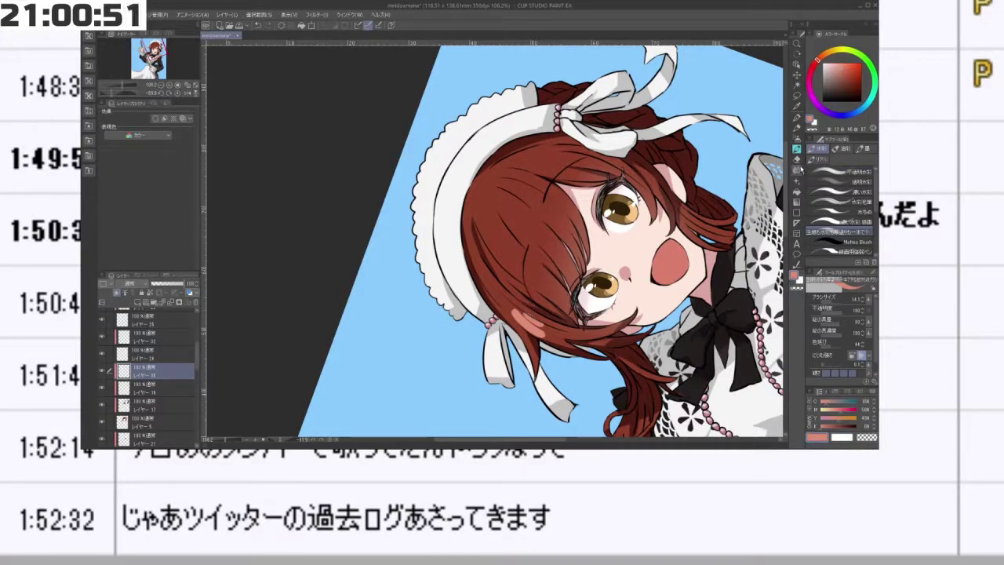
- Refine the salmon highlight on the hair between the headdress ribbon and the eye with the watercolor brush
{"action": "key", "text": "e"}
{"action": "left_click", "coordinate": [838, 175]}
{"action": "left_click", "coordinate": [797, 148]}
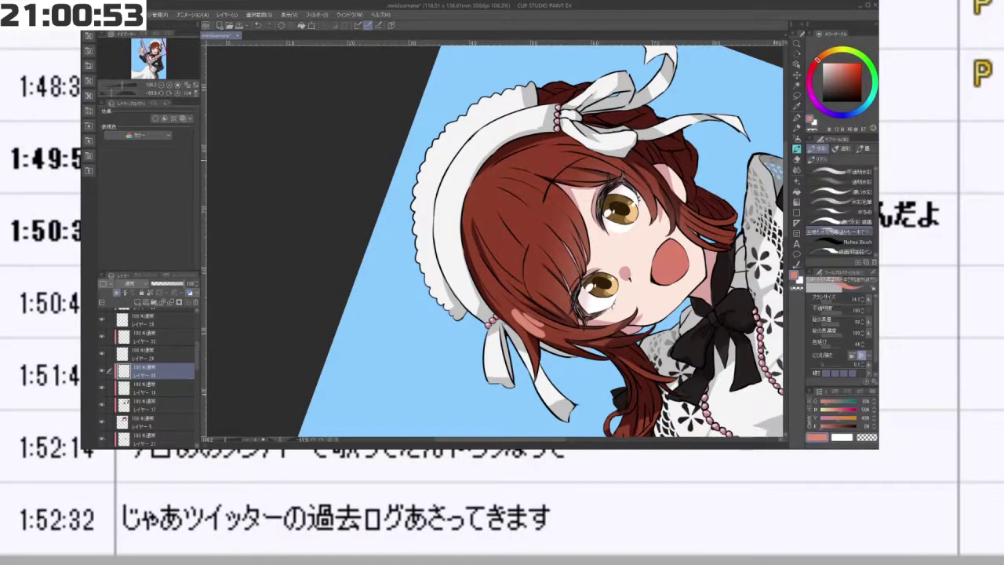
{"action": "left_click_drag", "start_coordinate": [547, 295], "coordinate": [535, 303]}
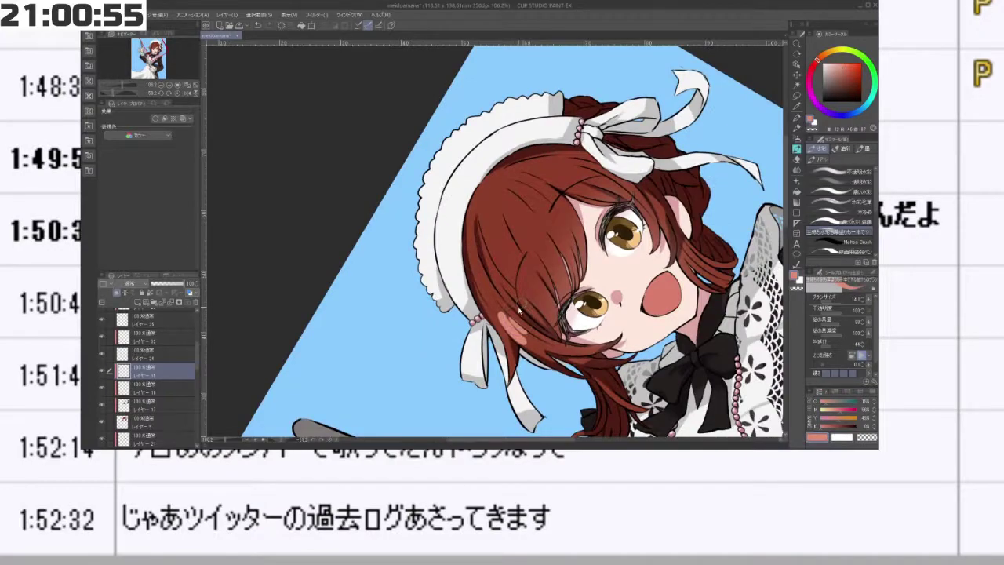
{"action": "left_click_drag", "start_coordinate": [518, 322], "coordinate": [518, 160]}
- Paint small salmon highlight patches across the center of the bangs above the broom-side eye
{"action": "scroll", "coordinate": [585, 199], "scroll_direction": "down", "scroll_amount": 5}
{"action": "left_click_drag", "start_coordinate": [585, 199], "coordinate": [568, 238]}
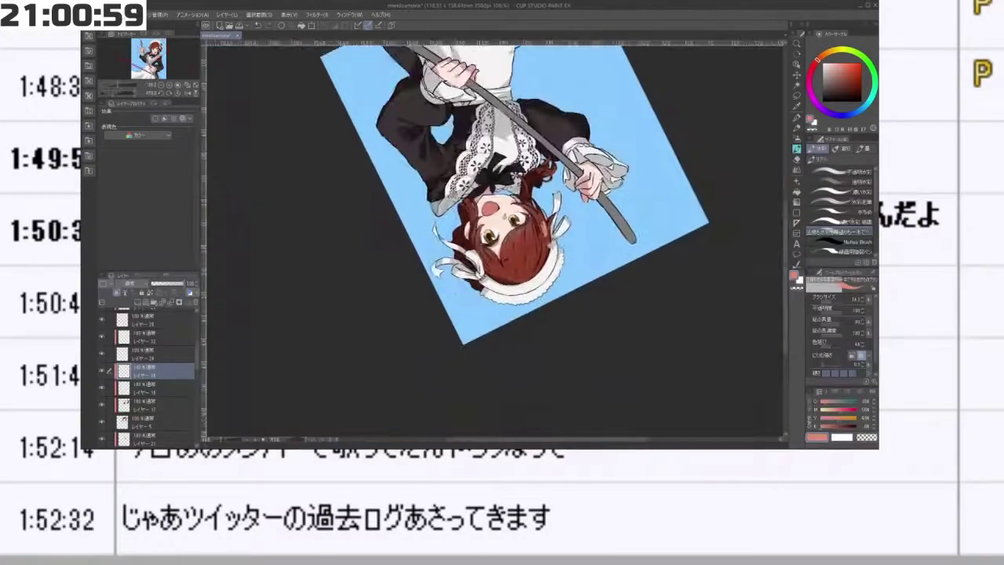
{"action": "scroll", "coordinate": [562, 229], "scroll_direction": "up", "scroll_amount": 2}
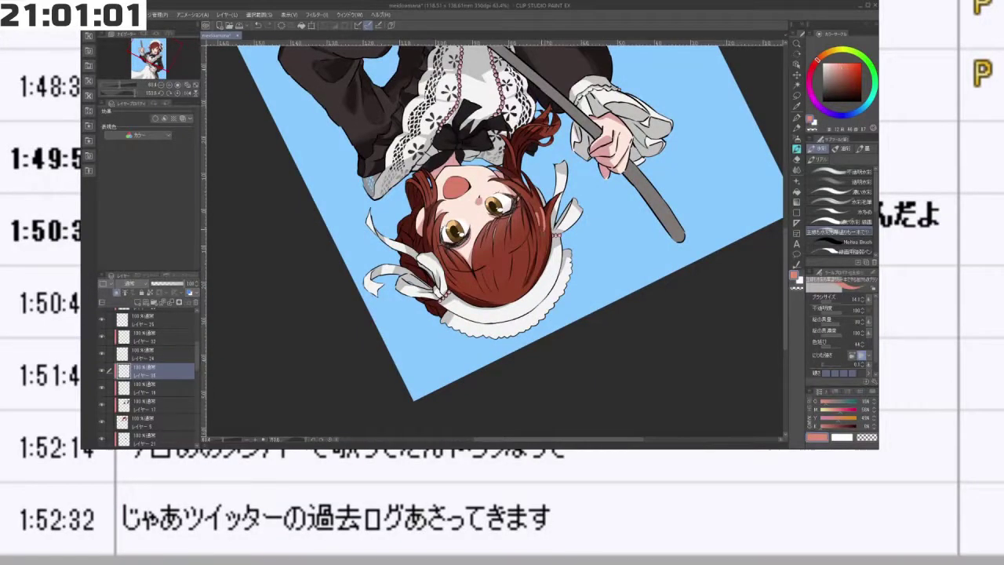
{"action": "left_click_drag", "start_coordinate": [565, 335], "coordinate": [518, 205]}
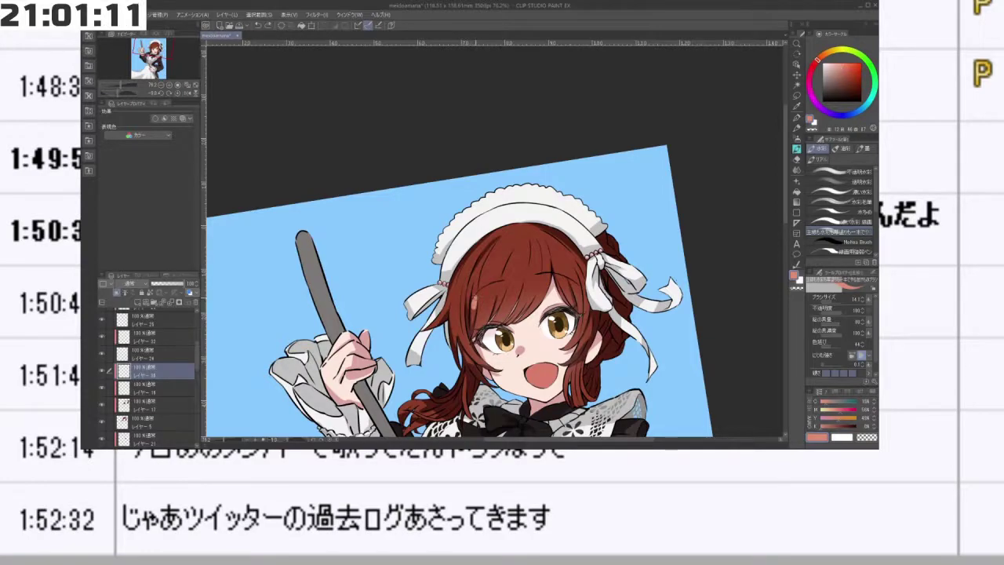
{"action": "left_click_drag", "start_coordinate": [612, 228], "coordinate": [382, 272]}
{"action": "left_click_drag", "start_coordinate": [423, 212], "coordinate": [491, 302]}
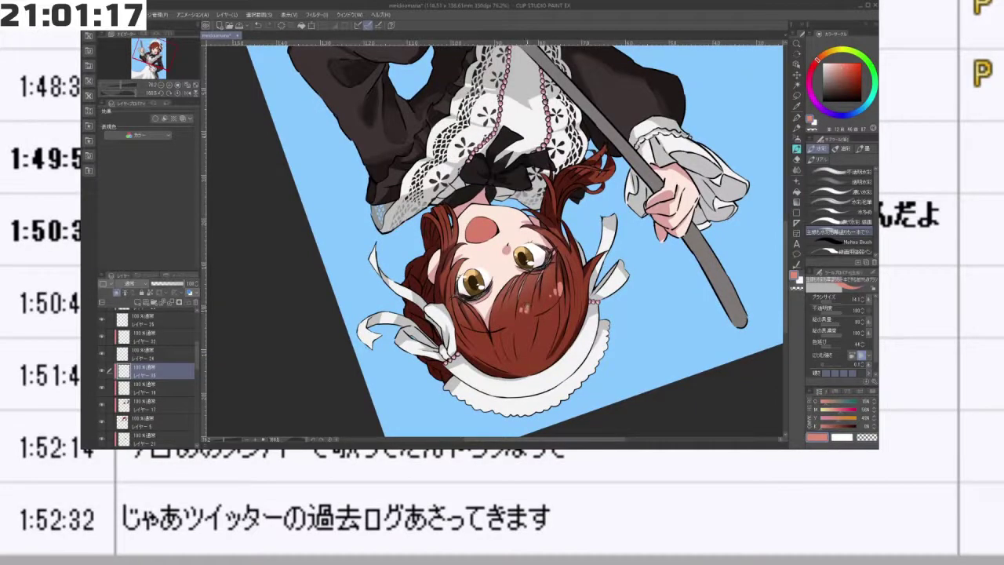
{"action": "left_click_drag", "start_coordinate": [537, 371], "coordinate": [546, 135]}
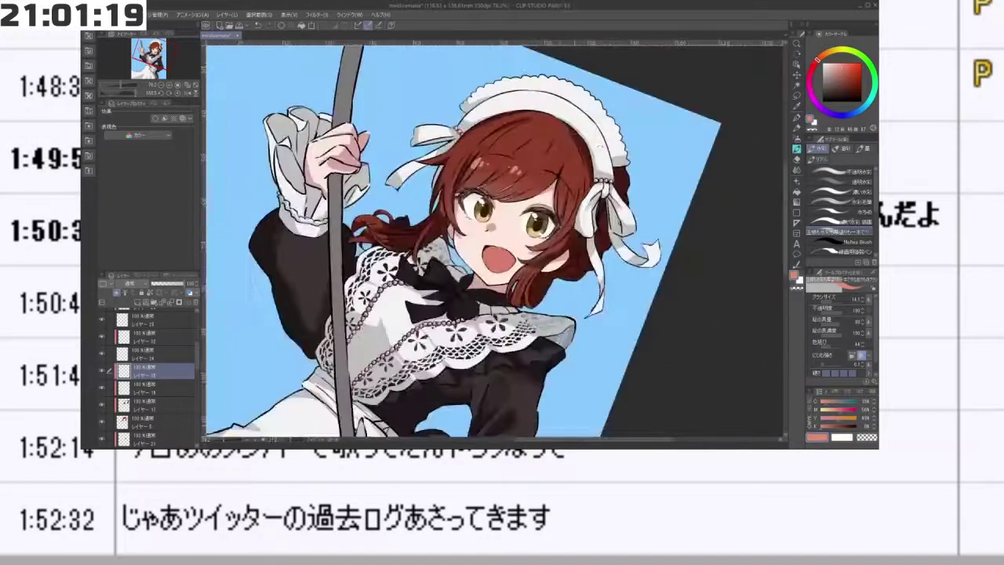
- With a smaller brush, add salmon highlights to the bangs beside the parting and to the side hair near the large ribbon
{"action": "left_click_drag", "start_coordinate": [586, 224], "coordinate": [589, 270]}
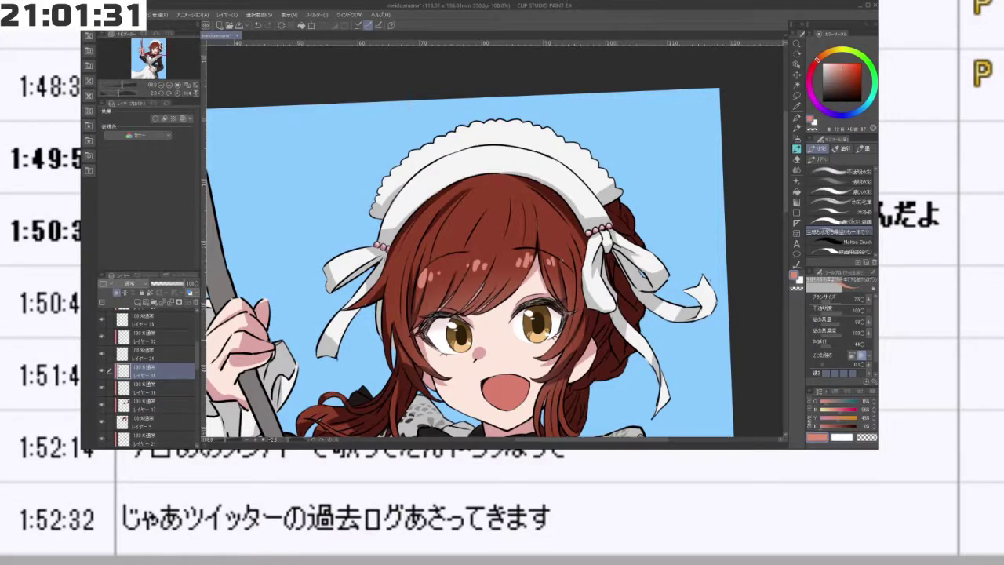
{"action": "left_click_drag", "start_coordinate": [612, 251], "coordinate": [388, 288]}
{"action": "left_click_drag", "start_coordinate": [462, 192], "coordinate": [508, 281]}
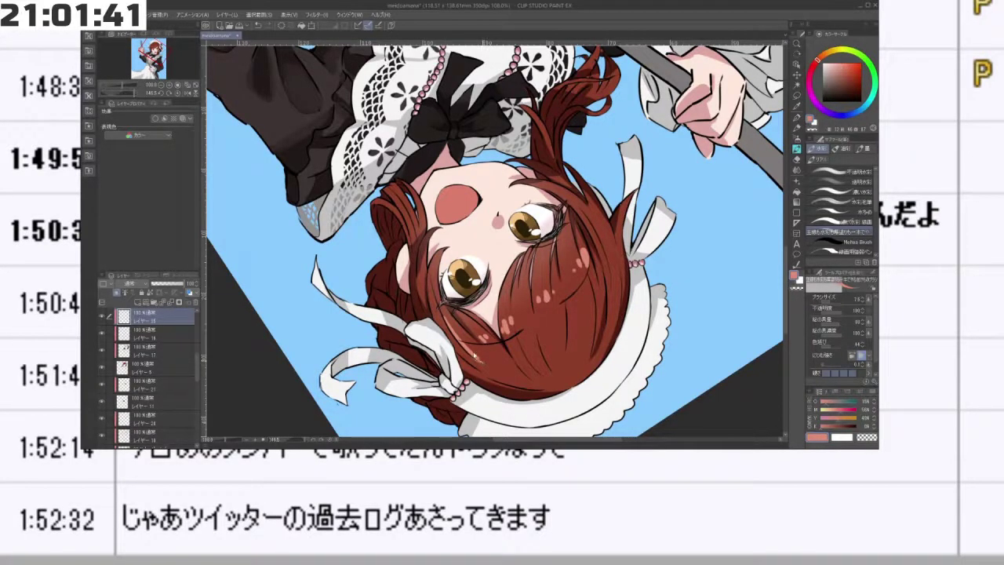
{"action": "left_click_drag", "start_coordinate": [496, 358], "coordinate": [573, 152]}
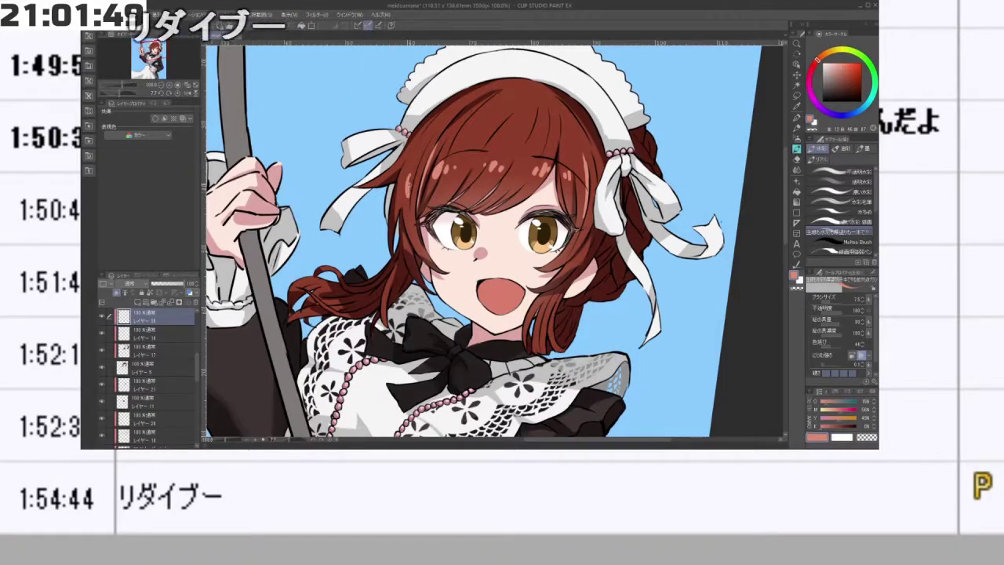
{"action": "left_click_drag", "start_coordinate": [574, 152], "coordinate": [553, 139]}
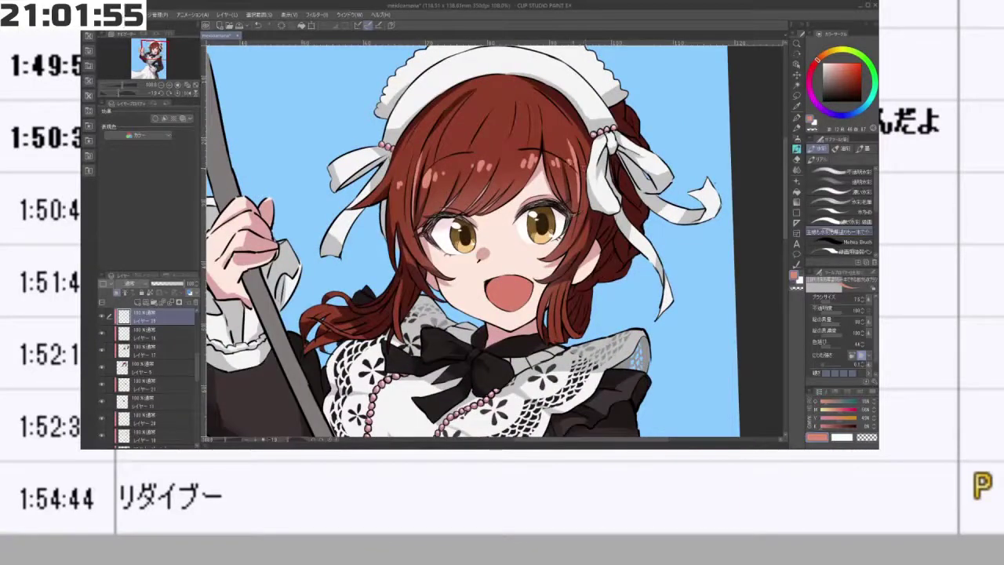
- Extend the row of salmon highlights with fine streaks on the side locks and bangs
{"action": "key", "text": "minus"}
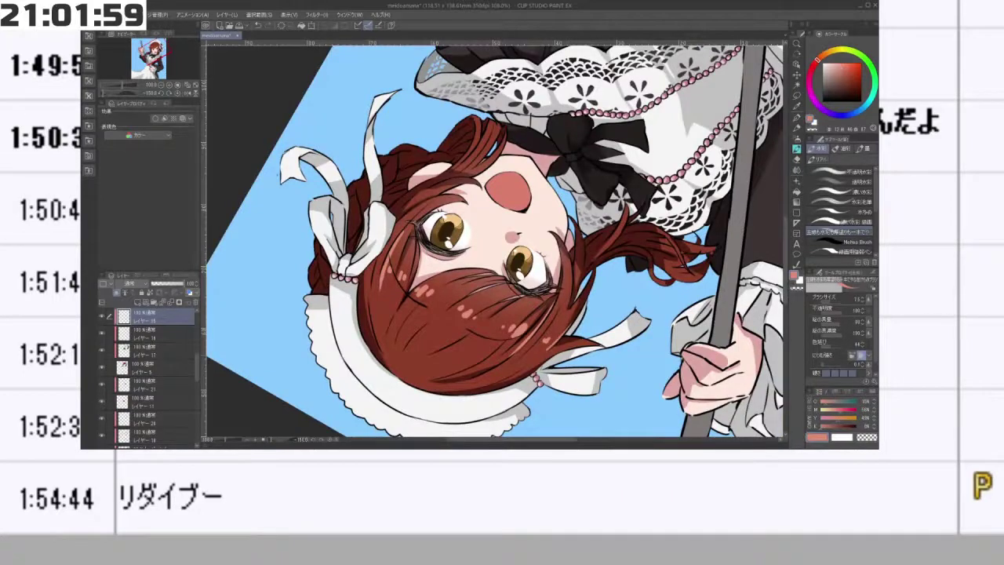
{"action": "key", "text": "minus"}
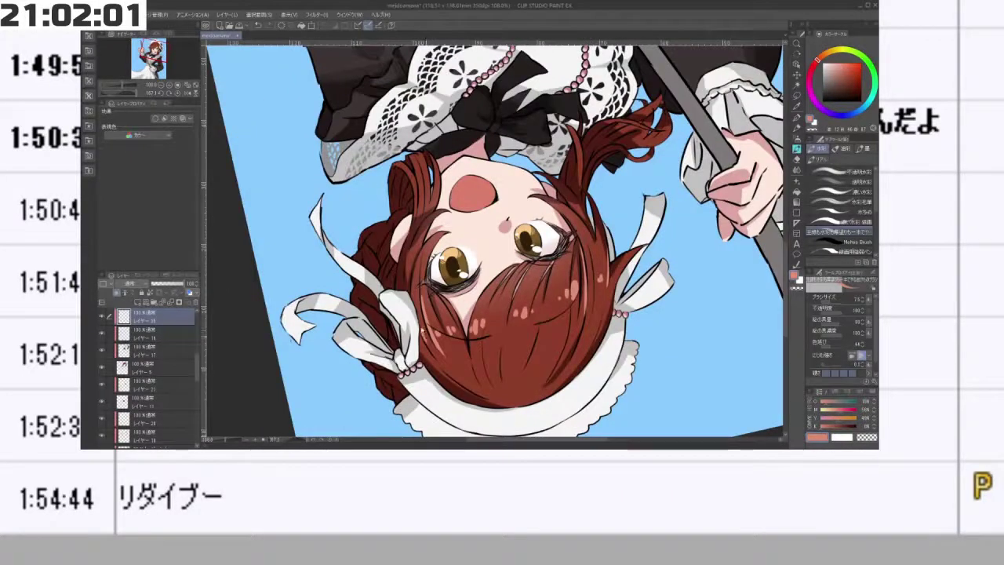
{"action": "key", "text": "minus"}
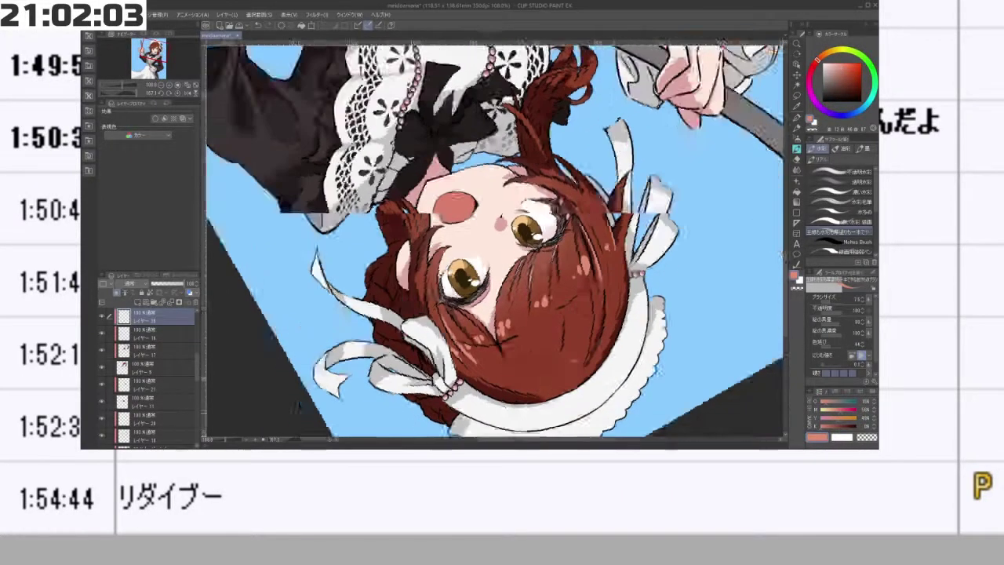
{"action": "key", "text": "minus"}
{"action": "key", "text": "minus"}
{"action": "key", "text": "minus"}
{"action": "key", "text": "minus"}
{"action": "key", "text": "minus"}
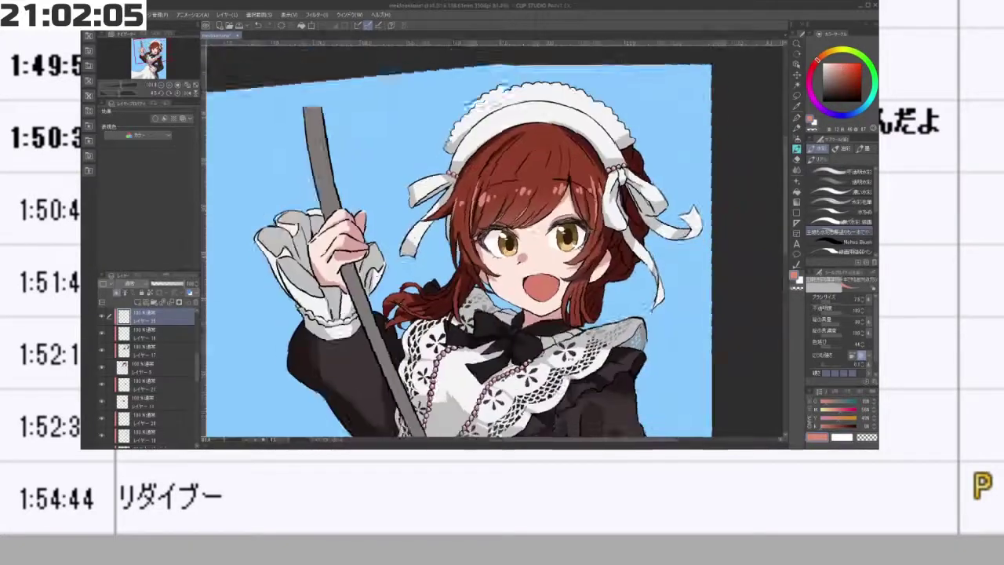
{"action": "scroll", "coordinate": [533, 211], "scroll_direction": "up", "scroll_amount": 4}
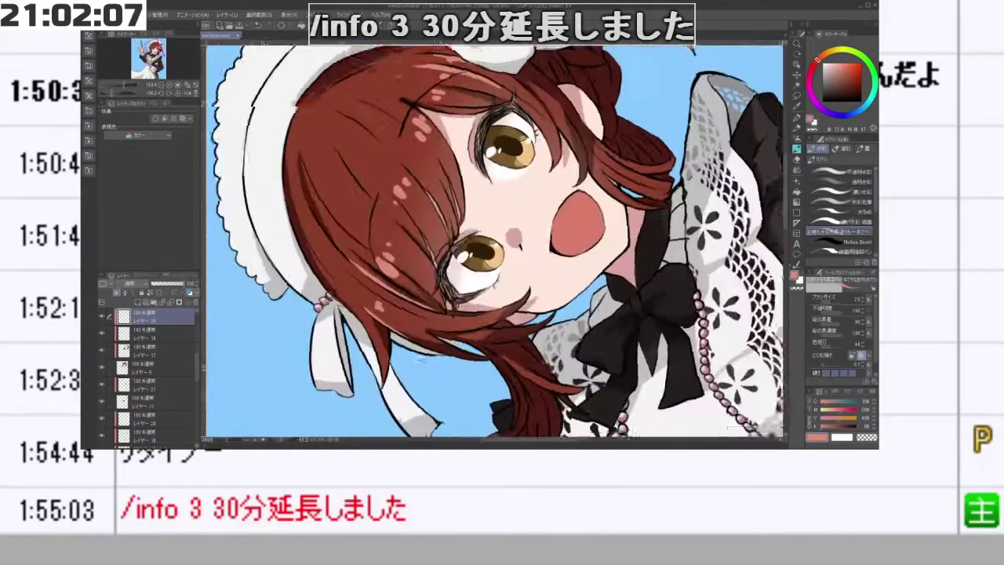
- Undo the last stroke and repaint a thin salmon streak along the hair strand beside the broom-side edge of the headdress
{"action": "key", "text": "minus"}
{"action": "key", "text": "minus"}
{"action": "key", "text": "minus"}
{"action": "key", "text": "minus"}
{"action": "key", "text": "minus"}
{"action": "left_click_drag", "start_coordinate": [658, 284], "coordinate": [660, 276]}
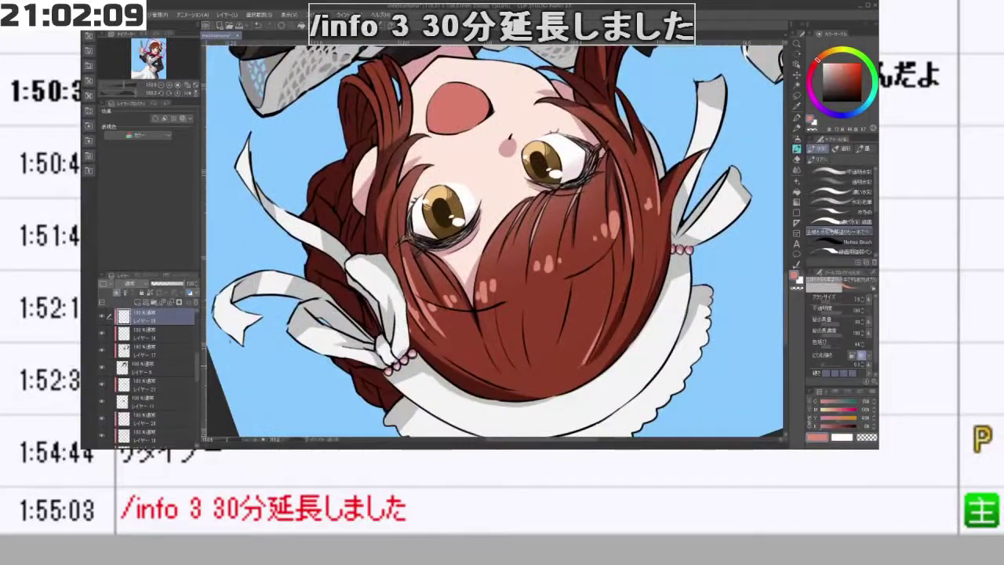
{"action": "key", "text": "ctrl+z"}
{"action": "left_click_drag", "start_coordinate": [622, 309], "coordinate": [592, 356]}
{"action": "key", "text": "minus"}
{"action": "key", "text": "minus"}
{"action": "key", "text": "minus"}
{"action": "key", "text": "minus"}
{"action": "key", "text": "minus"}
{"action": "key", "text": "minus"}
{"action": "key", "text": "minus"}
{"action": "key", "text": "minus"}
{"action": "key", "text": "minus"}
{"action": "key", "text": "minus"}
{"action": "key", "text": "minus"}
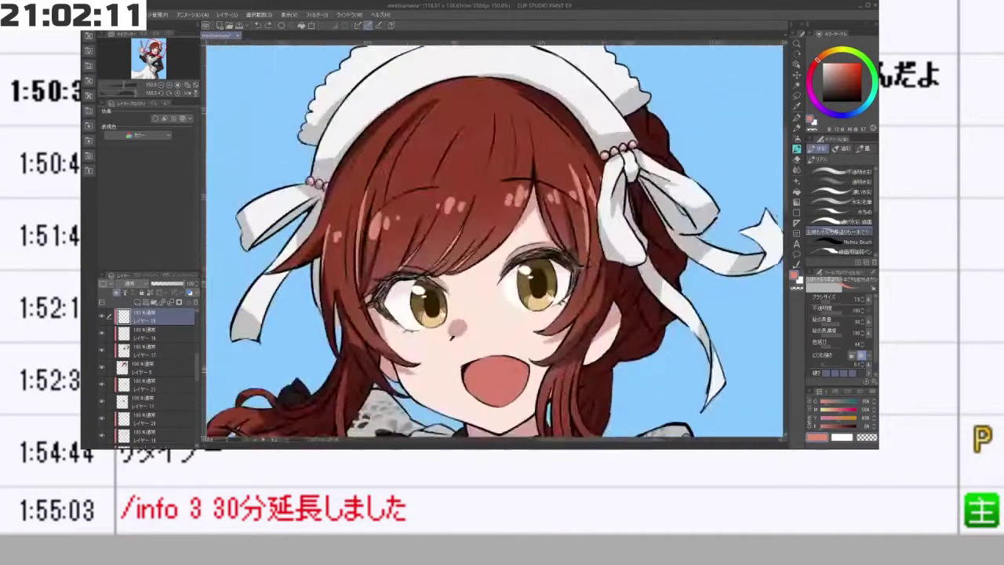
{"action": "scroll", "coordinate": [597, 298], "scroll_direction": "down", "scroll_amount": 6}
{"action": "scroll", "coordinate": [557, 298], "scroll_direction": "up", "scroll_amount": 3}
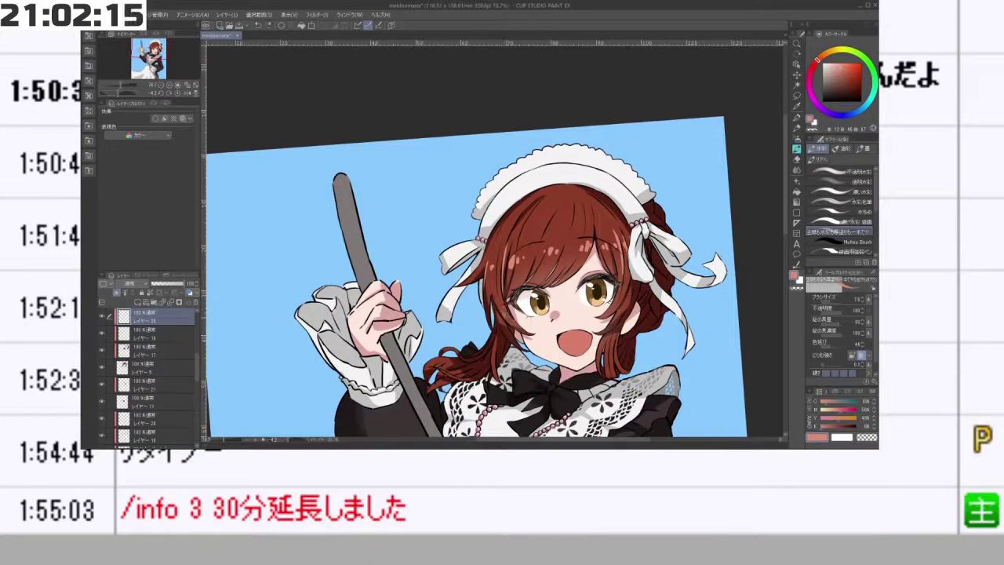
- Examine the balance of the hair highlights with the canvas at several rotations
{"action": "key", "text": "minus"}
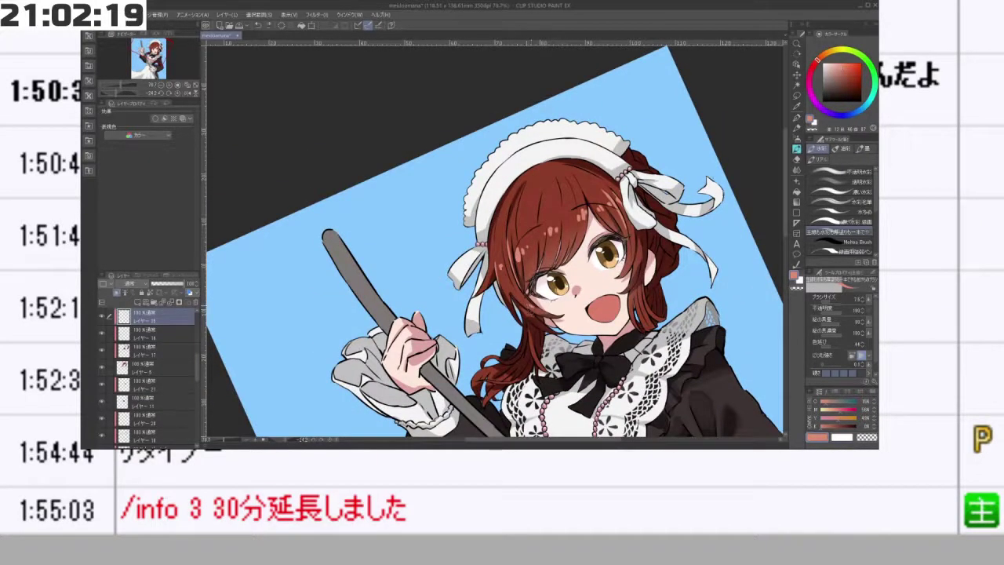
{"action": "key", "text": "minus"}
{"action": "key", "text": "minus"}
{"action": "key", "text": "minus"}
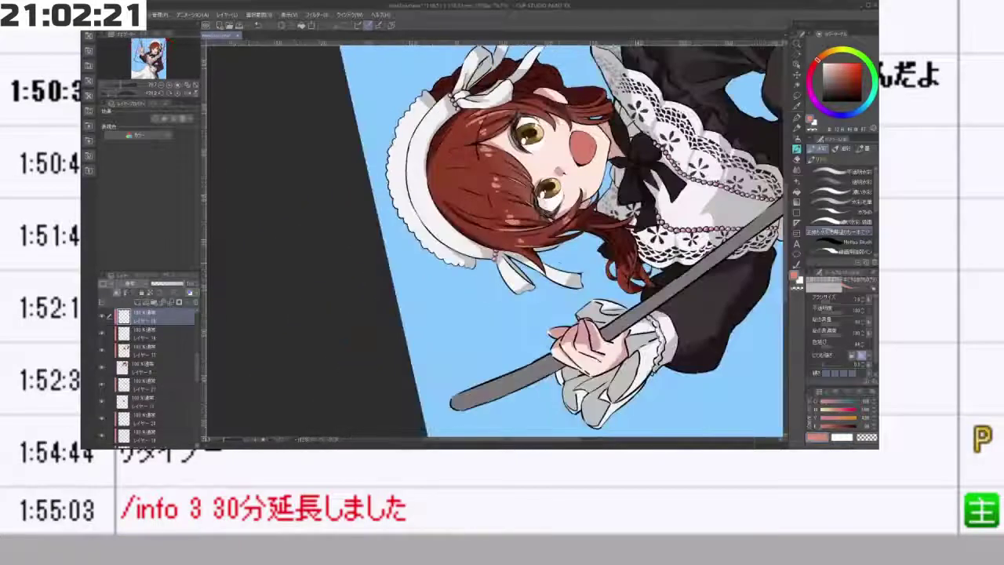
{"action": "key", "text": "asciicircum"}
{"action": "key", "text": "asciicircum"}
{"action": "key", "text": "asciicircum"}
{"action": "key", "text": "asciicircum"}
{"action": "key", "text": "asciicircum"}
{"action": "key", "text": "asciicircum"}
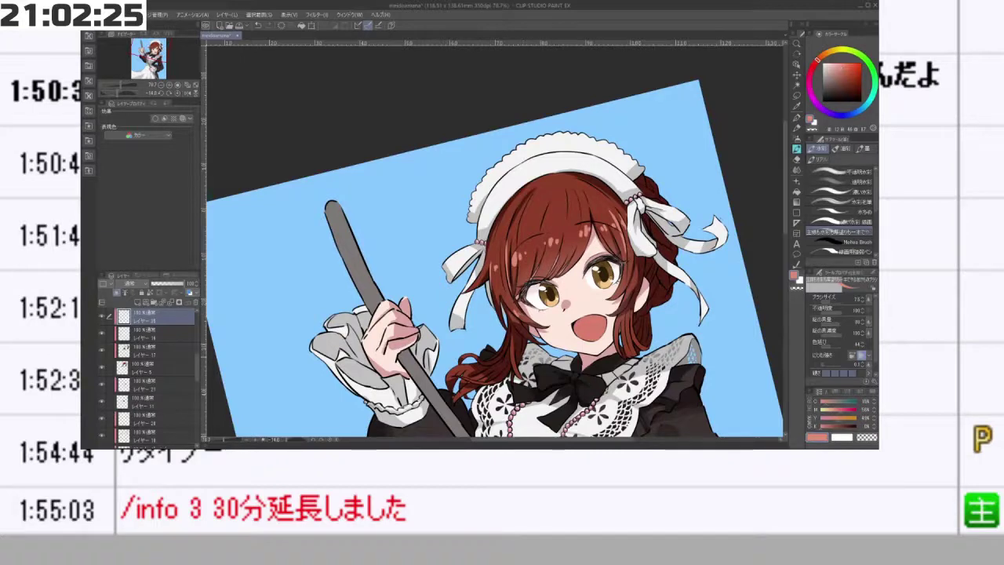
{"action": "key", "text": "minus"}
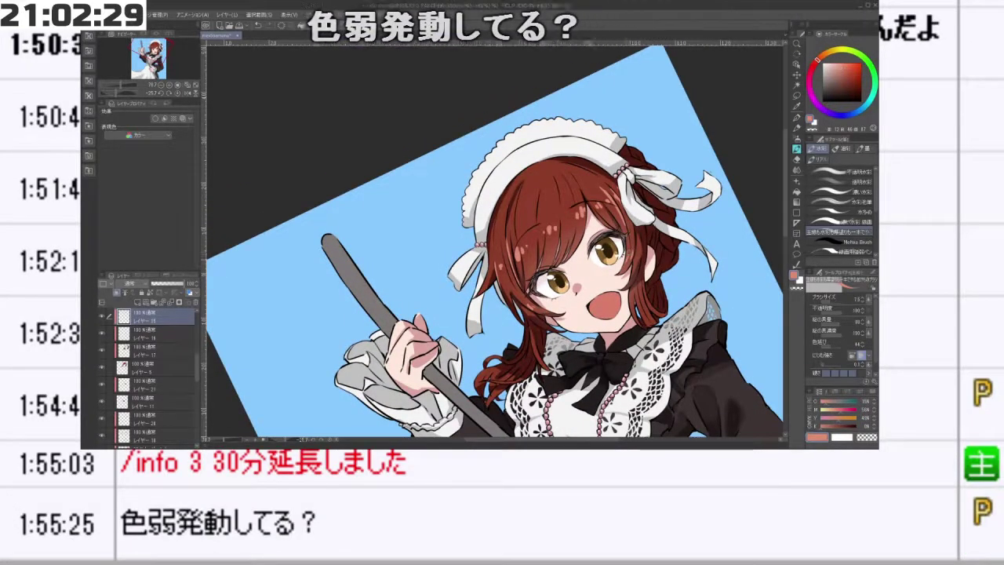
- Paint small salmon highlights higher on the hair, near the crown just below the headdress
{"action": "left_click_drag", "start_coordinate": [387, 187], "coordinate": [579, 329]}
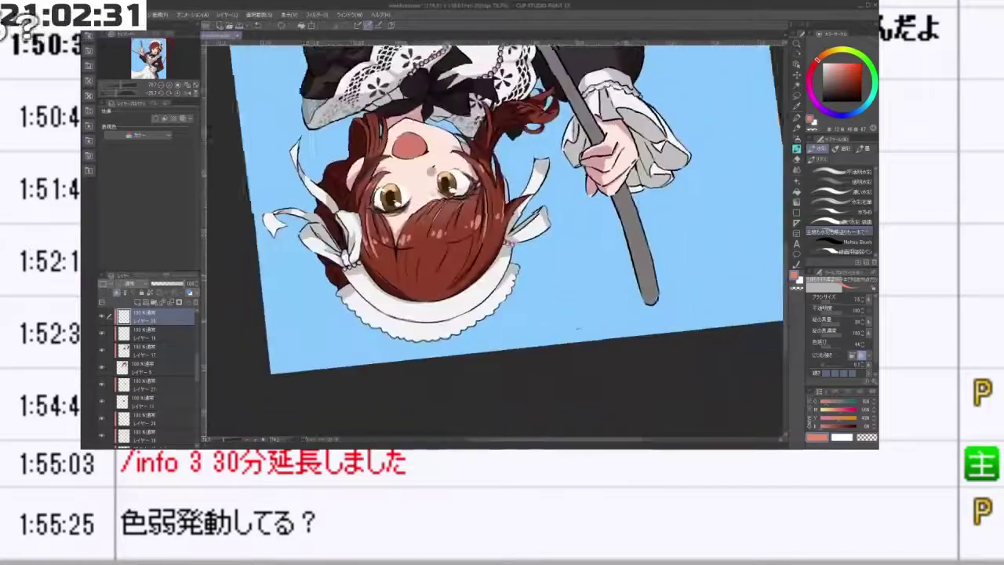
{"action": "key", "text": "minus"}
{"action": "key", "text": "minus"}
{"action": "key", "text": "minus"}
{"action": "key", "text": "minus"}
{"action": "key", "text": "minus"}
{"action": "key", "text": "minus"}
{"action": "key", "text": "minus"}
{"action": "key", "text": "minus"}
{"action": "key", "text": "minus"}
{"action": "key", "text": "minus"}
{"action": "key", "text": "minus"}
{"action": "key", "text": "minus"}
{"action": "key", "text": "minus"}
{"action": "key", "text": "minus"}
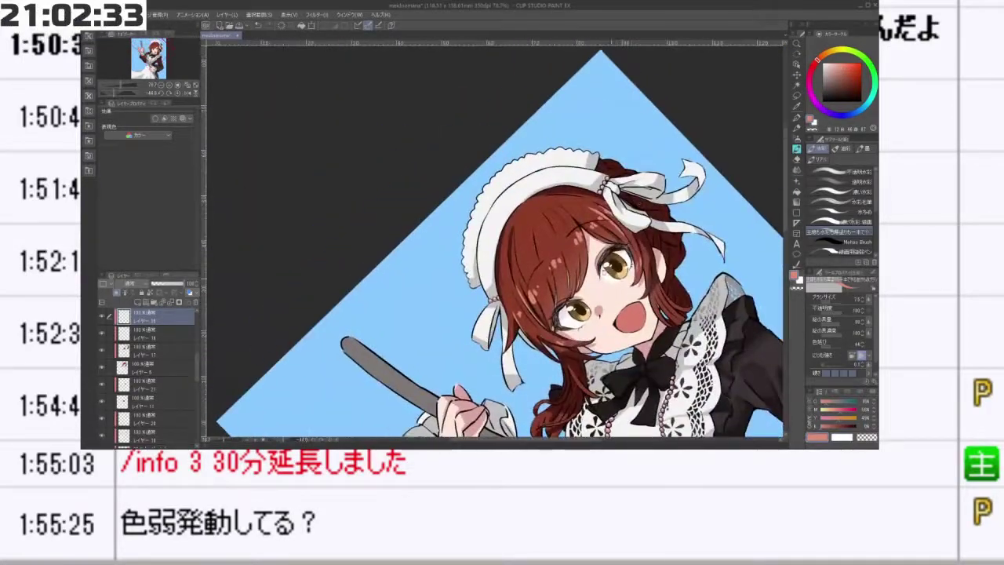
{"action": "key", "text": "minus"}
{"action": "key", "text": "minus"}
{"action": "key", "text": "minus"}
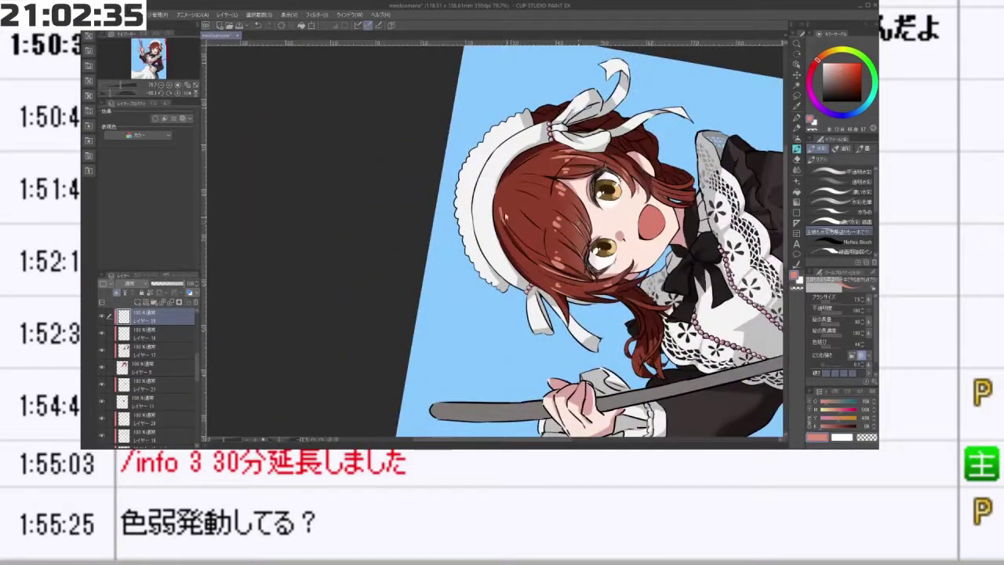
{"action": "key", "text": "minus"}
{"action": "key", "text": "minus"}
{"action": "key", "text": "minus"}
{"action": "key", "text": "minus"}
{"action": "key", "text": "minus"}
{"action": "key", "text": "minus"}
{"action": "key", "text": "minus"}
{"action": "key", "text": "minus"}
{"action": "key", "text": "minus"}
{"action": "key", "text": "minus"}
{"action": "key", "text": "minus"}
{"action": "key", "text": "minus"}
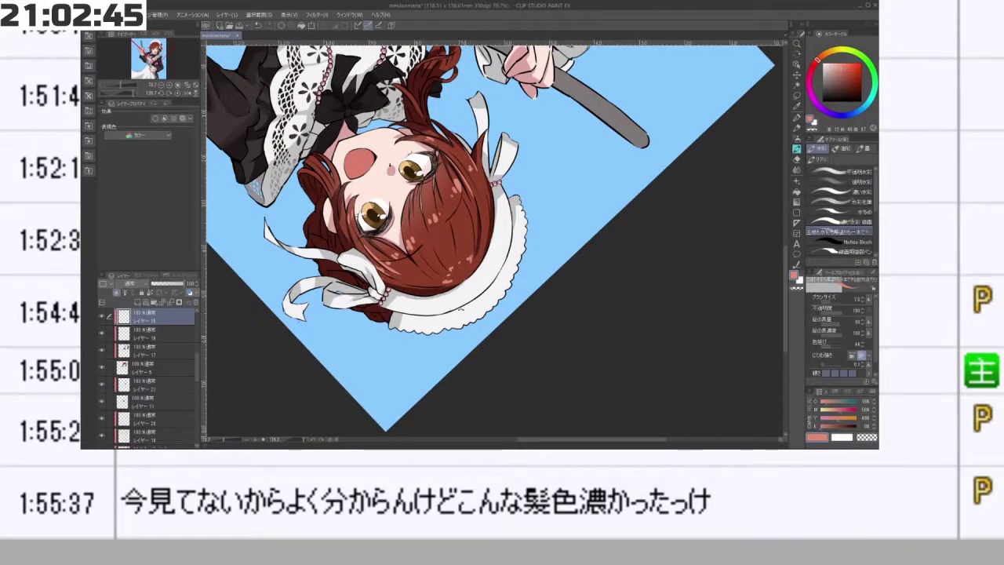
{"action": "left_click_drag", "start_coordinate": [470, 259], "coordinate": [522, 222]}
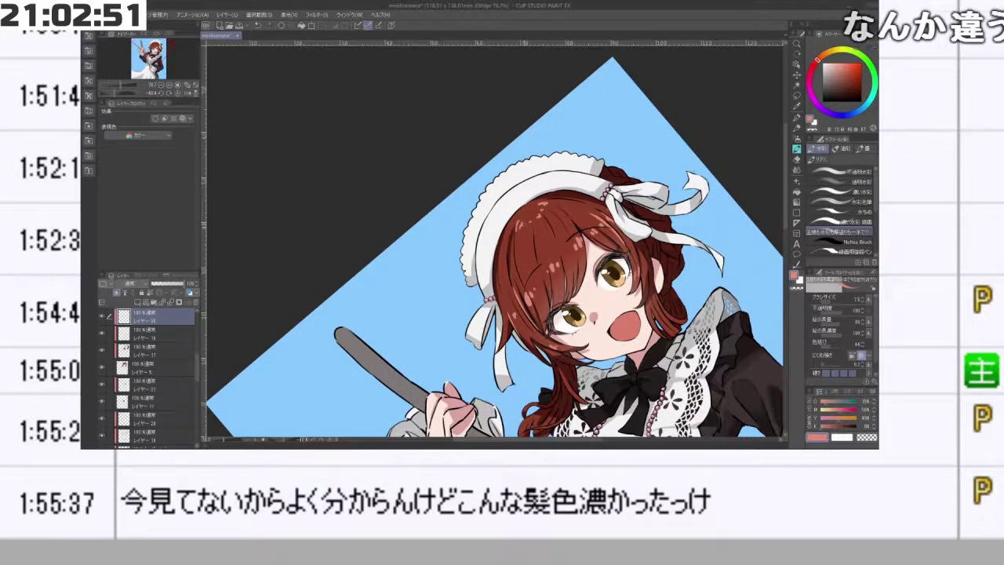
{"action": "left_click_drag", "start_coordinate": [522, 222], "coordinate": [504, 208]}
{"action": "left_click_drag", "start_coordinate": [411, 222], "coordinate": [576, 279]}
- Examine the highlighted hair against the whole figure at different zoom levels and rotations
{"action": "scroll", "coordinate": [576, 280], "scroll_direction": "down", "scroll_amount": 5}
{"action": "left_click_drag", "start_coordinate": [430, 363], "coordinate": [650, 209]}
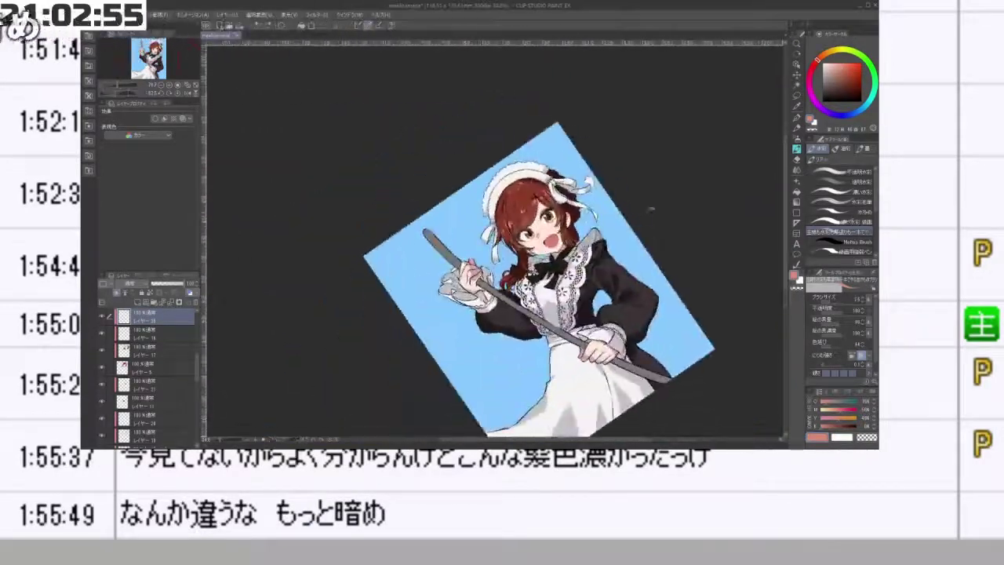
{"action": "left_click_drag", "start_coordinate": [523, 228], "coordinate": [537, 247]}
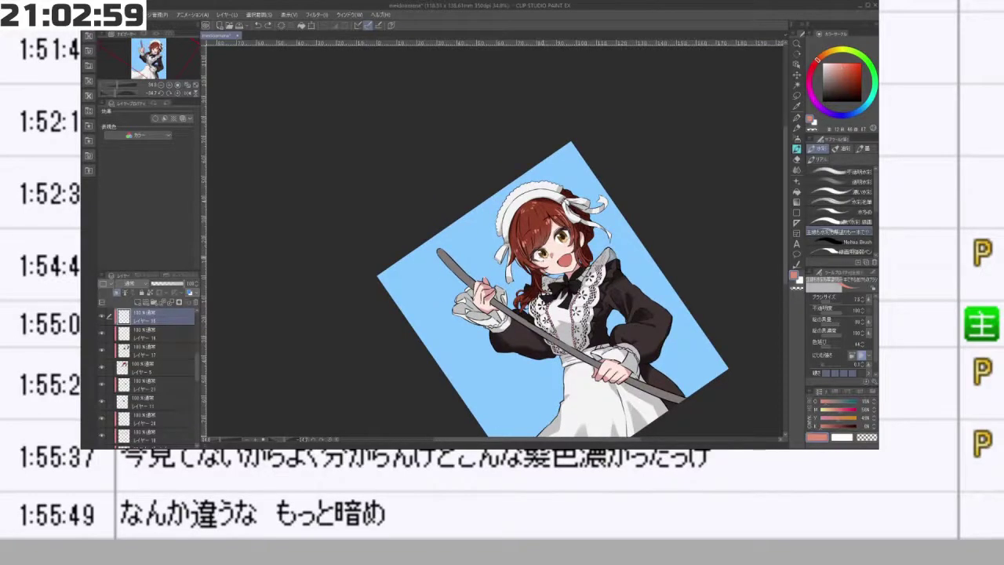
{"action": "left_click_drag", "start_coordinate": [692, 192], "coordinate": [635, 259]}
{"action": "left_click_drag", "start_coordinate": [561, 190], "coordinate": [551, 346]}
{"action": "left_click_drag", "start_coordinate": [461, 102], "coordinate": [246, 397]}
{"action": "mouse_move", "coordinate": [627, 207]}
{"action": "left_mouse_down"}
{"action": "mouse_move", "coordinate": [611, 201]}
{"action": "mouse_move", "coordinate": [630, 201]}
{"action": "mouse_move", "coordinate": [583, 144]}
{"action": "mouse_move", "coordinate": [414, 140]}
{"action": "mouse_move", "coordinate": [367, 254]}
{"action": "mouse_move", "coordinate": [622, 262]}
{"action": "mouse_move", "coordinate": [616, 198]}
{"action": "left_mouse_up"}
{"action": "left_click_drag", "start_coordinate": [566, 237], "coordinate": [602, 237]}
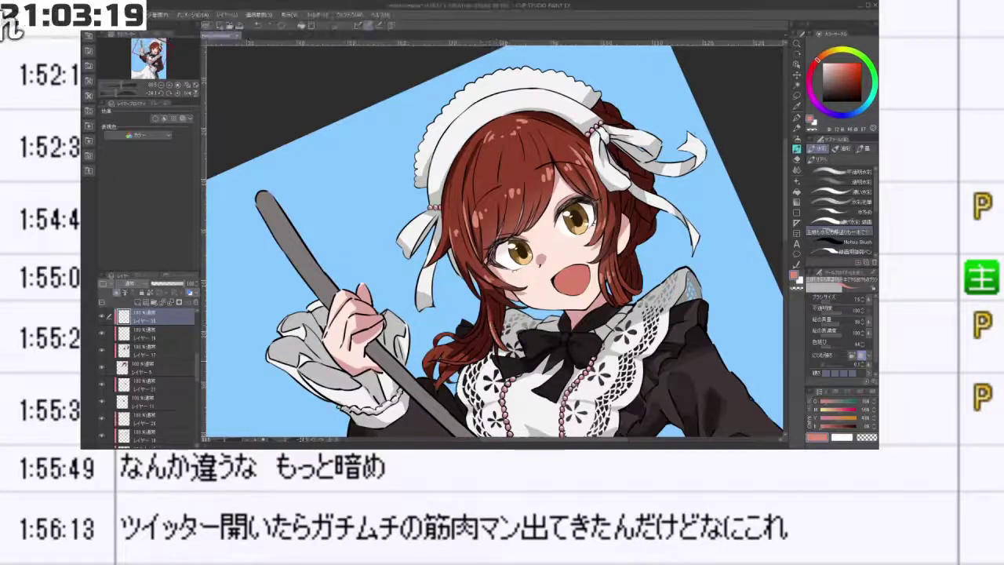
{"action": "left_click_drag", "start_coordinate": [389, 256], "coordinate": [439, 149]}
{"action": "left_click_drag", "start_coordinate": [629, 244], "coordinate": [494, 129]}
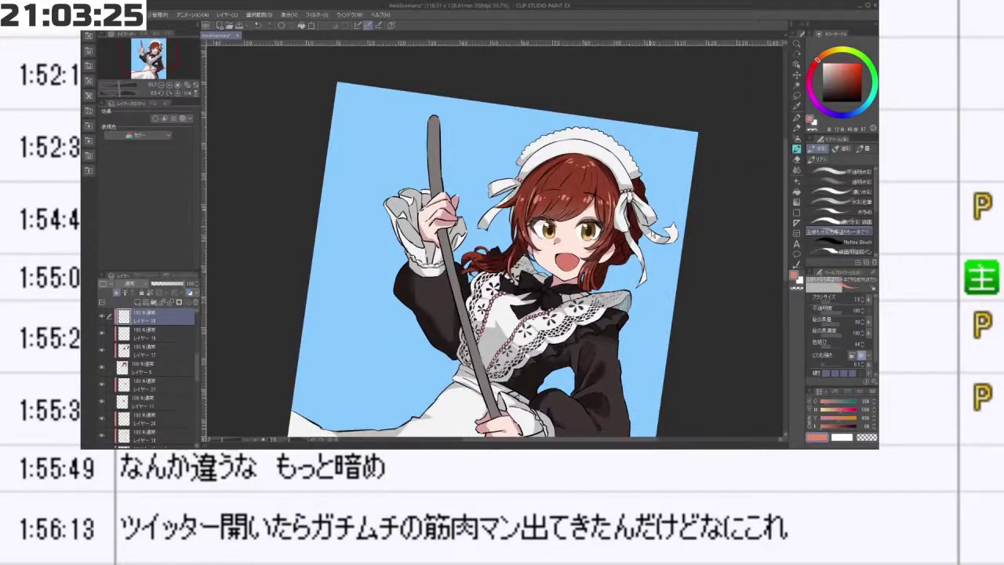
{"action": "left_click_drag", "start_coordinate": [655, 237], "coordinate": [589, 238]}
{"action": "left_click_drag", "start_coordinate": [655, 313], "coordinate": [650, 176]}
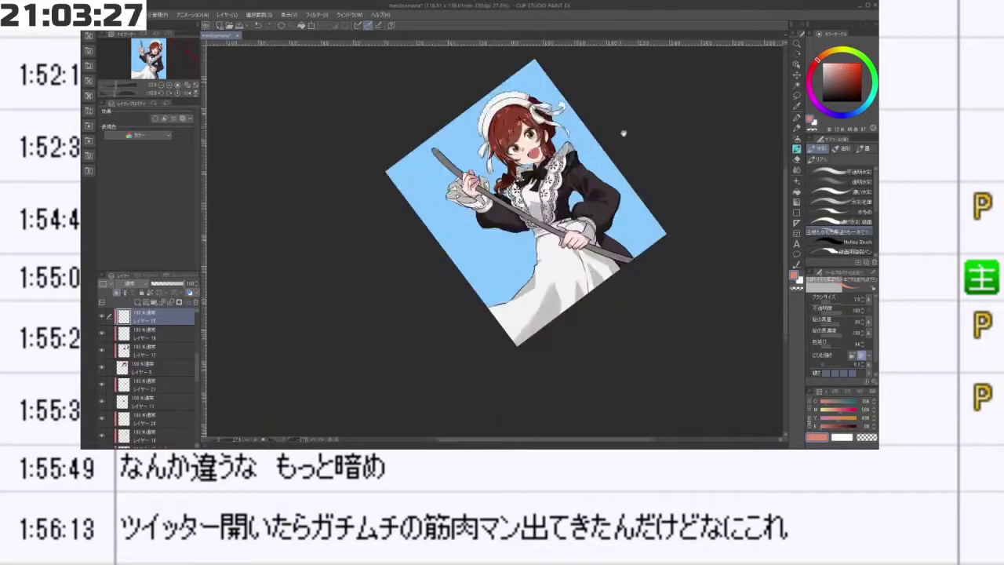
{"action": "left_click_drag", "start_coordinate": [623, 134], "coordinate": [622, 205]}
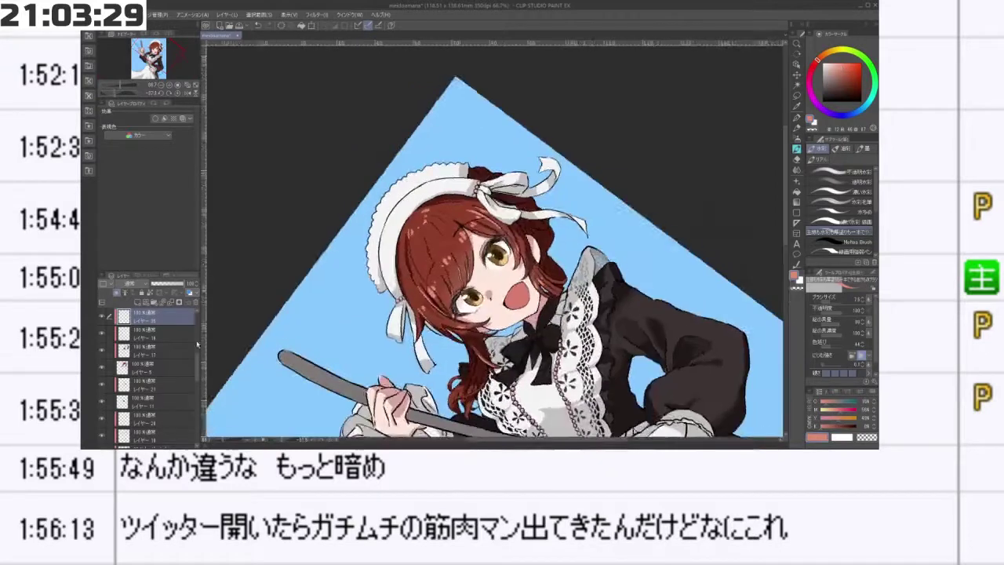
- Open the hue/saturation/luminosity adjustment for the hair's base color layer and shift its hue from red toward magenta
{"action": "left_click", "coordinate": [153, 367]}
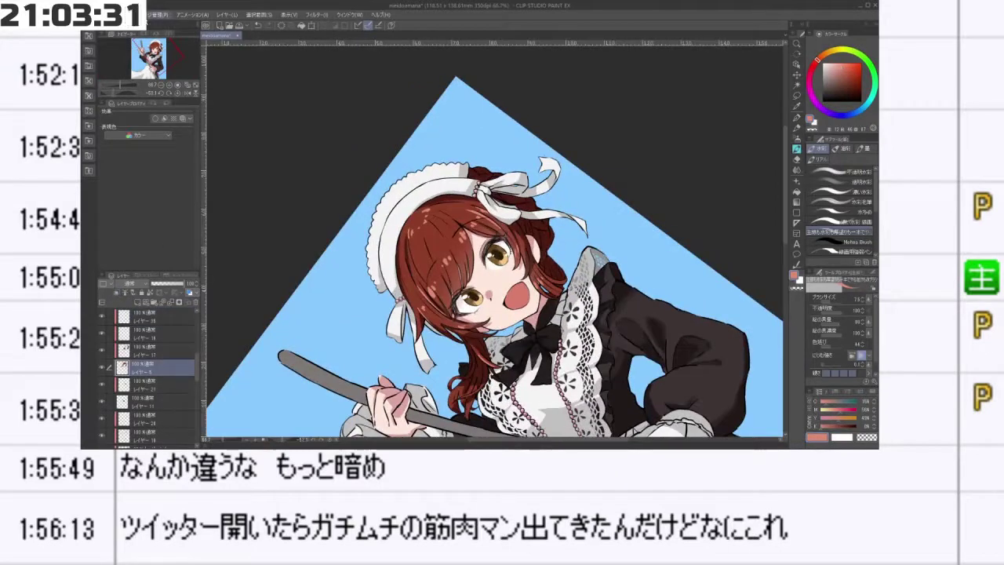
{"action": "left_click", "coordinate": [150, 16]}
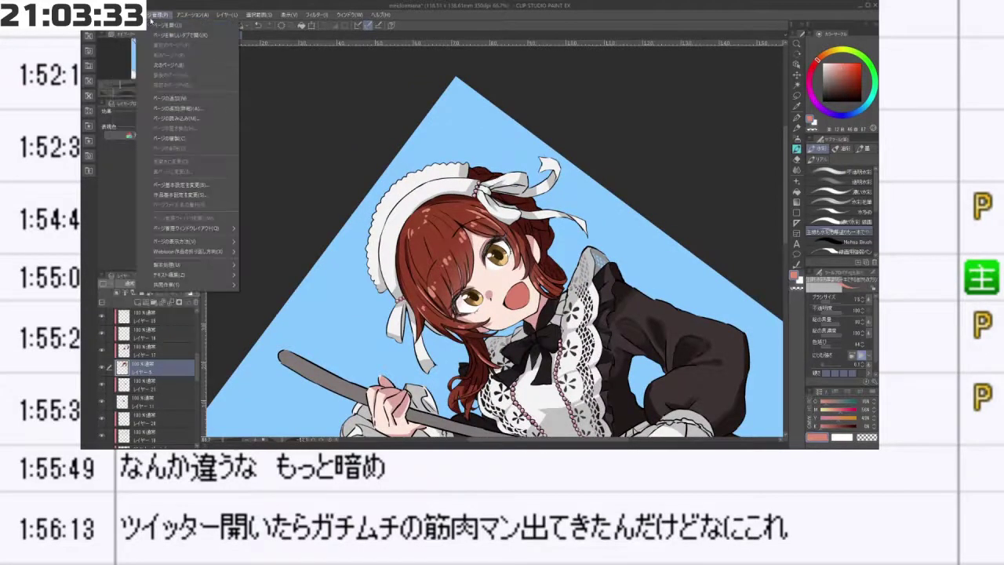
{"action": "mouse_move", "coordinate": [181, 214]}
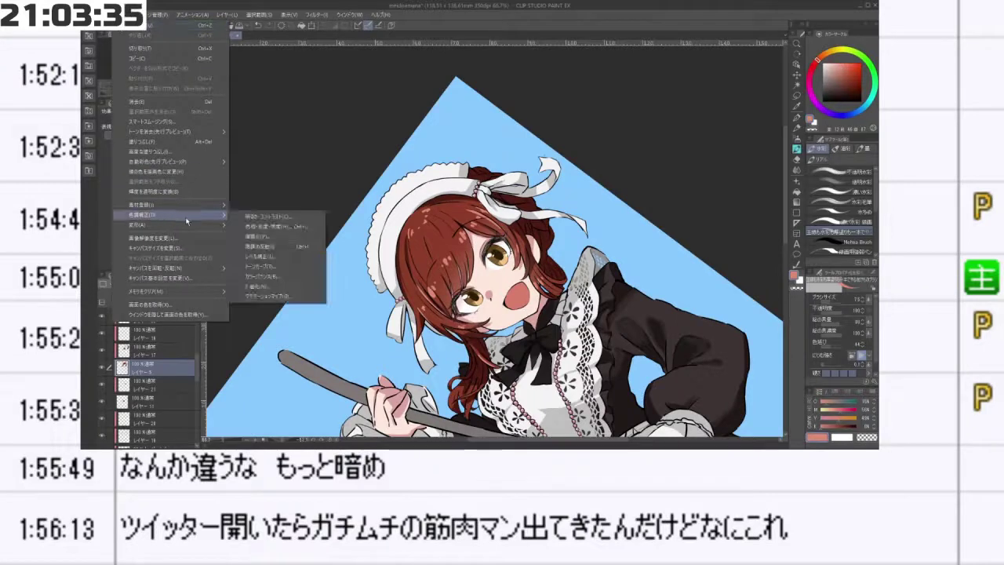
{"action": "left_click", "coordinate": [282, 229]}
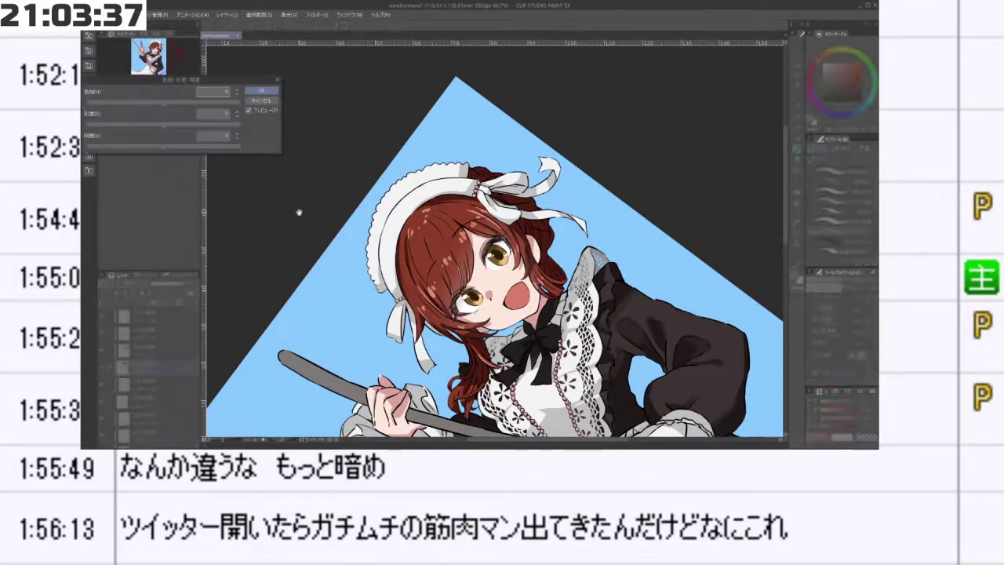
{"action": "left_click_drag", "start_coordinate": [163, 106], "coordinate": [141, 97]}
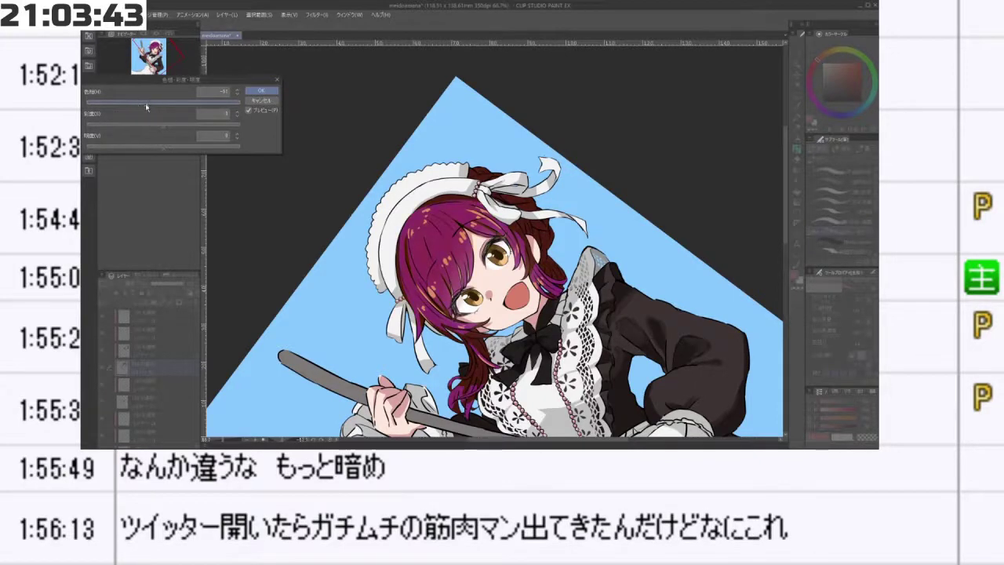
{"action": "left_click_drag", "start_coordinate": [146, 103], "coordinate": [154, 109]}
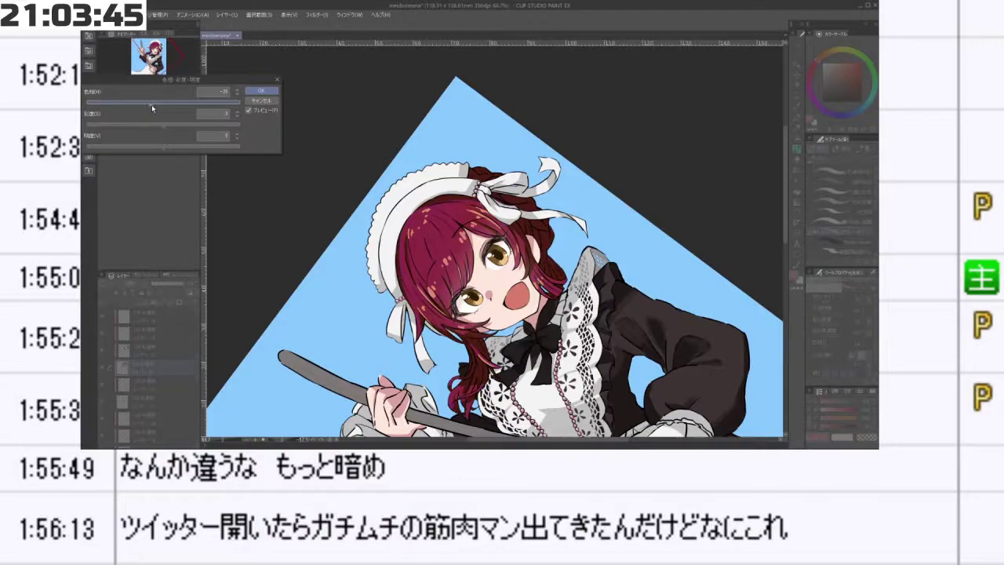
- Reduce the base hair color's saturation slightly and ease its hue back a little toward red
{"action": "left_click_drag", "start_coordinate": [689, 257], "coordinate": [337, 130]}
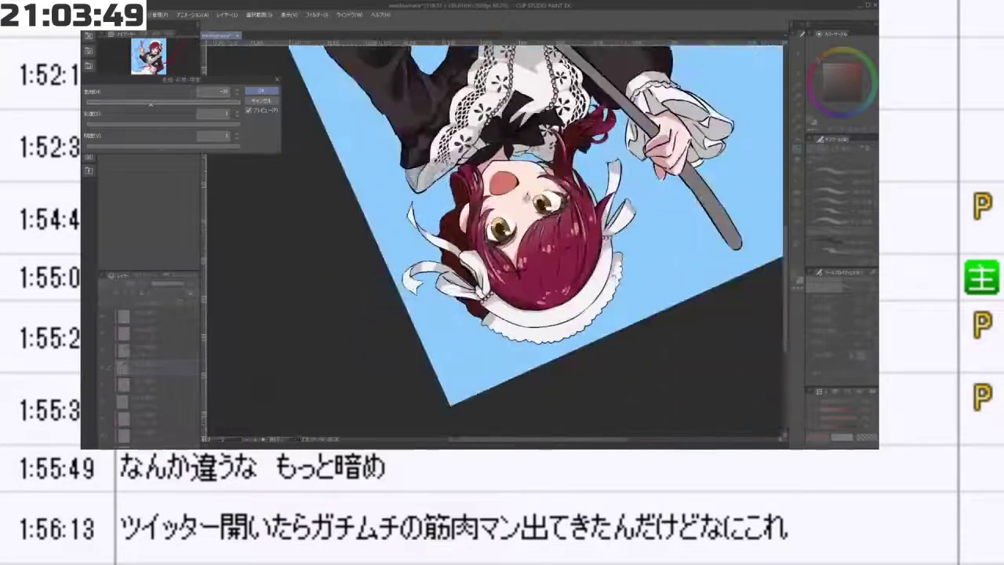
{"action": "left_click_drag", "start_coordinate": [510, 366], "coordinate": [612, 288]}
{"action": "left_click_drag", "start_coordinate": [630, 363], "coordinate": [670, 250]}
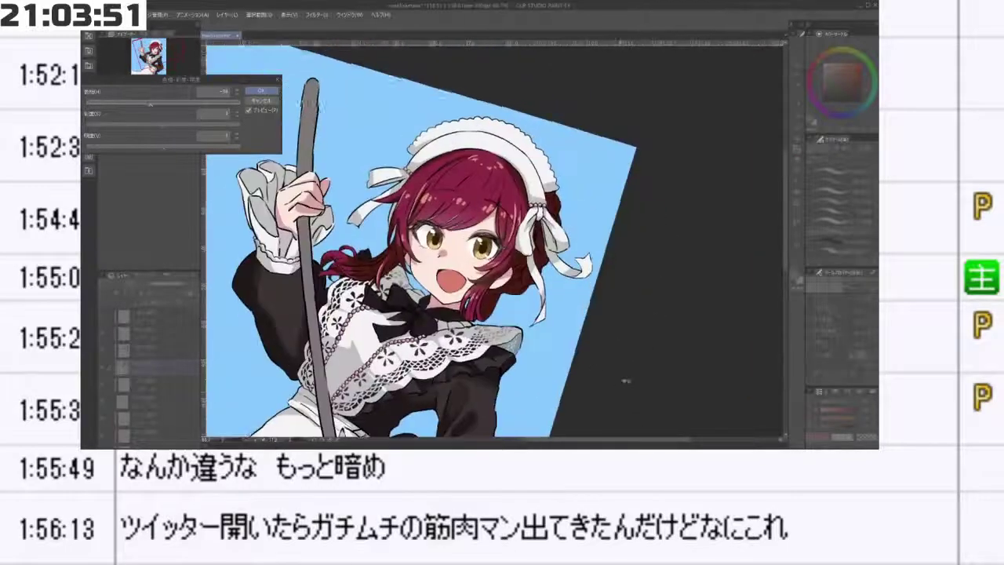
{"action": "left_click_drag", "start_coordinate": [626, 382], "coordinate": [659, 329]}
{"action": "left_click_drag", "start_coordinate": [650, 372], "coordinate": [634, 332]}
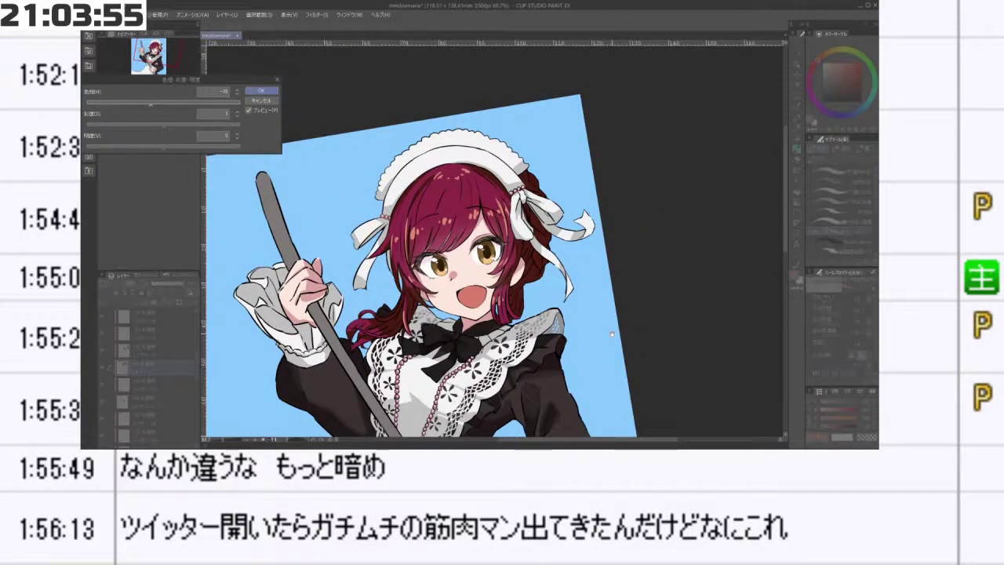
{"action": "left_click", "coordinate": [165, 124]}
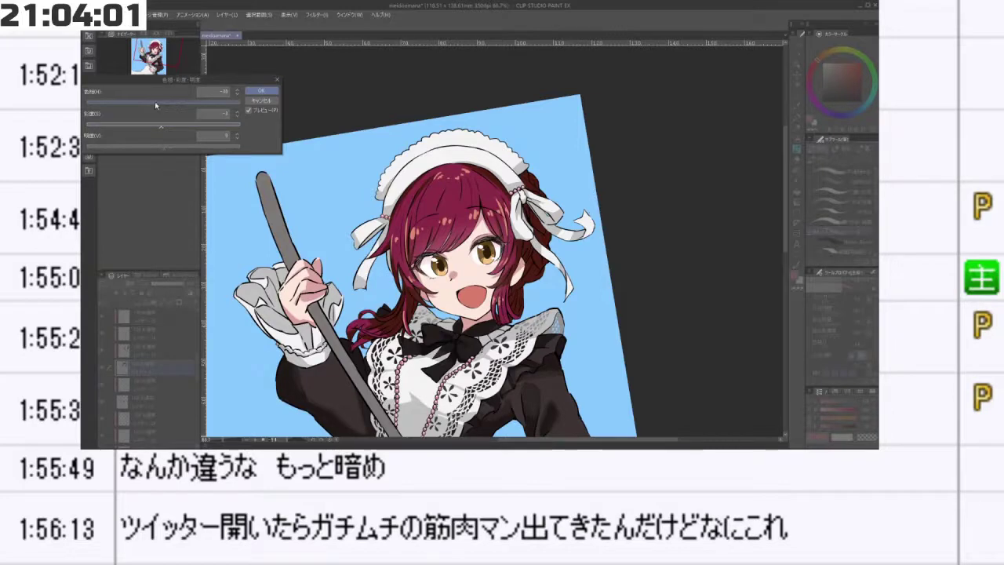
{"action": "left_click", "coordinate": [154, 102]}
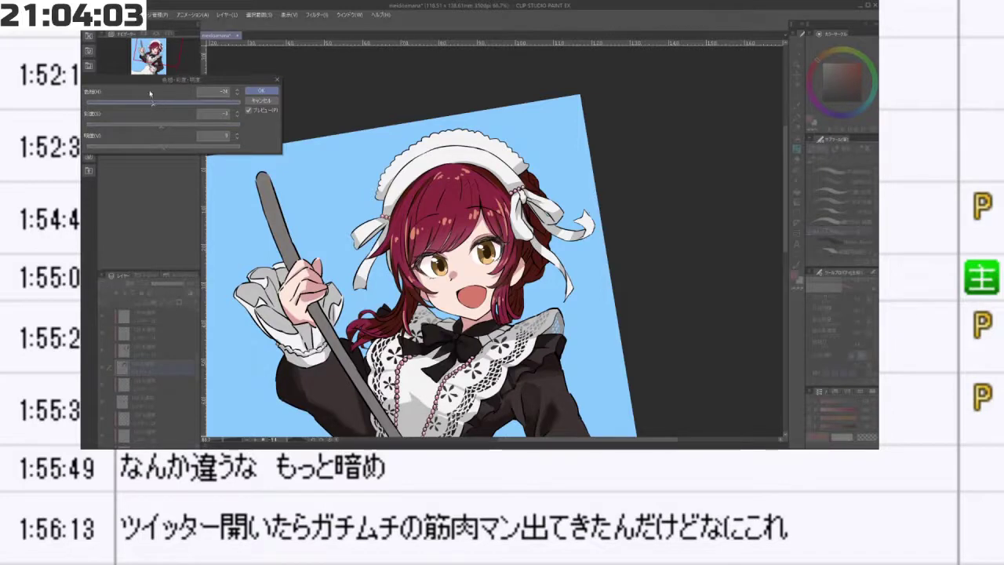
- Set the base hair color's hue shift to -17 for a redder crimson, judging it against the whole figure
{"action": "left_click_drag", "start_coordinate": [579, 379], "coordinate": [608, 354]}
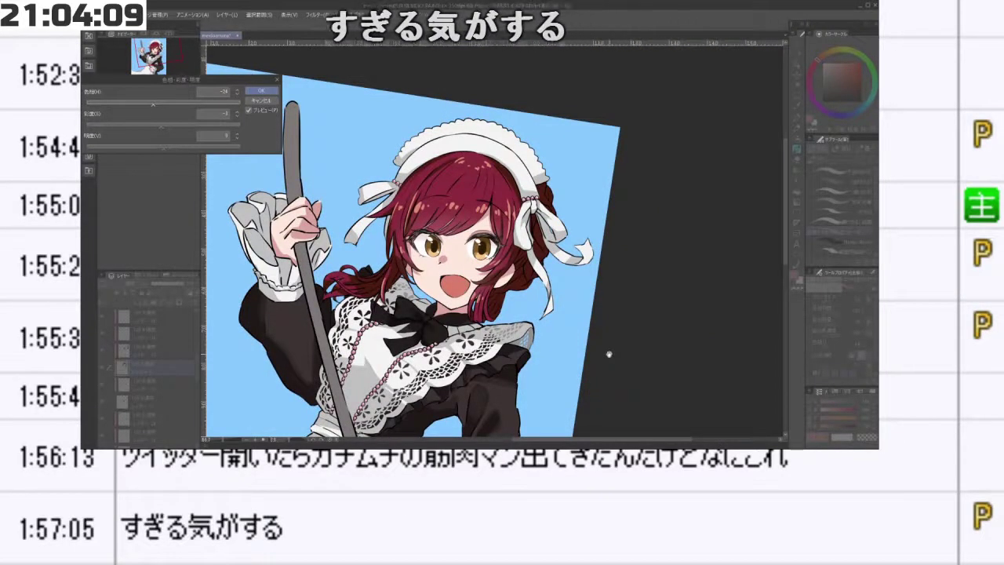
{"action": "key", "text": "minus"}
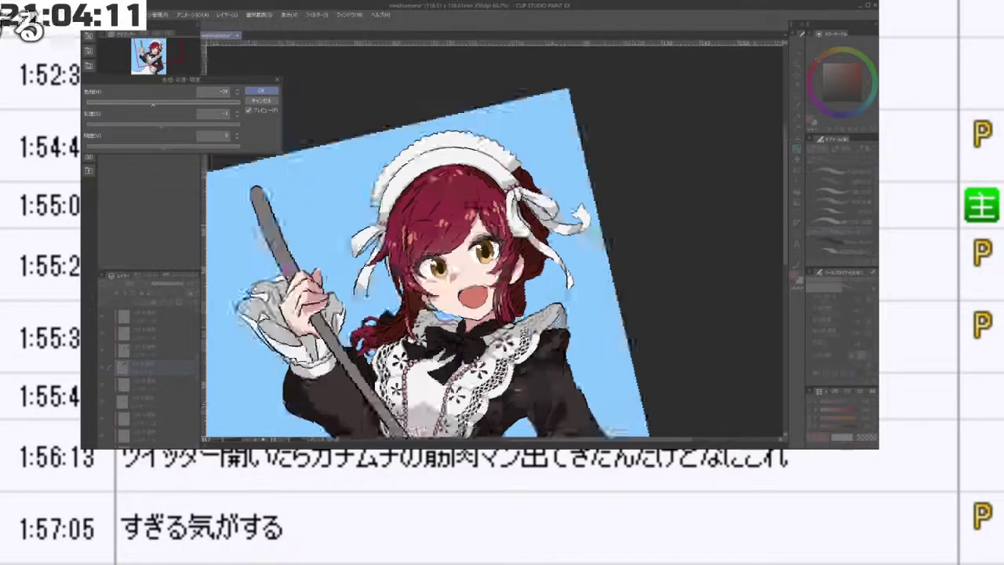
{"action": "left_click_drag", "start_coordinate": [452, 360], "coordinate": [622, 261]}
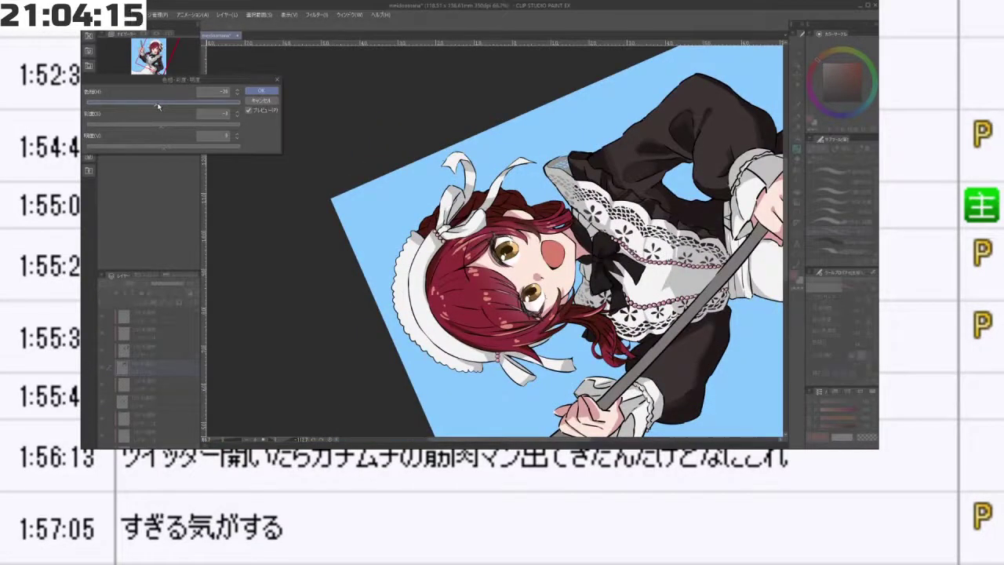
{"action": "key", "text": "minus"}
{"action": "key", "text": "minus"}
{"action": "key", "text": "minus"}
{"action": "key", "text": "minus"}
{"action": "key", "text": "minus"}
{"action": "key", "text": "minus"}
{"action": "key", "text": "minus"}
{"action": "key", "text": "minus"}
{"action": "key", "text": "minus"}
{"action": "key", "text": "minus"}
{"action": "key", "text": "minus"}
{"action": "key", "text": "minus"}
{"action": "key", "text": "minus"}
{"action": "key", "text": "minus"}
{"action": "key", "text": "minus"}
{"action": "key", "text": "minus"}
{"action": "key", "text": "minus"}
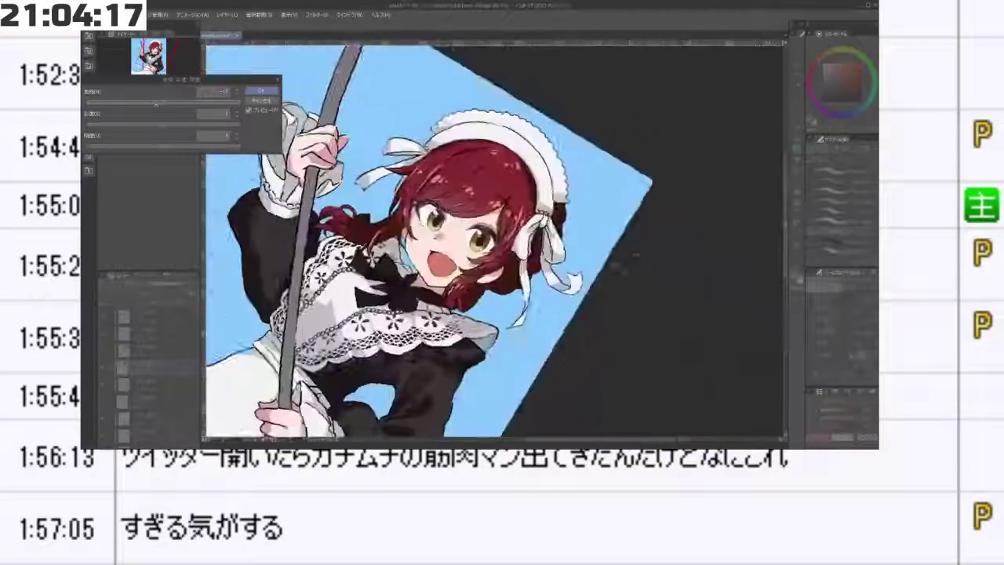
{"action": "key", "text": "minus"}
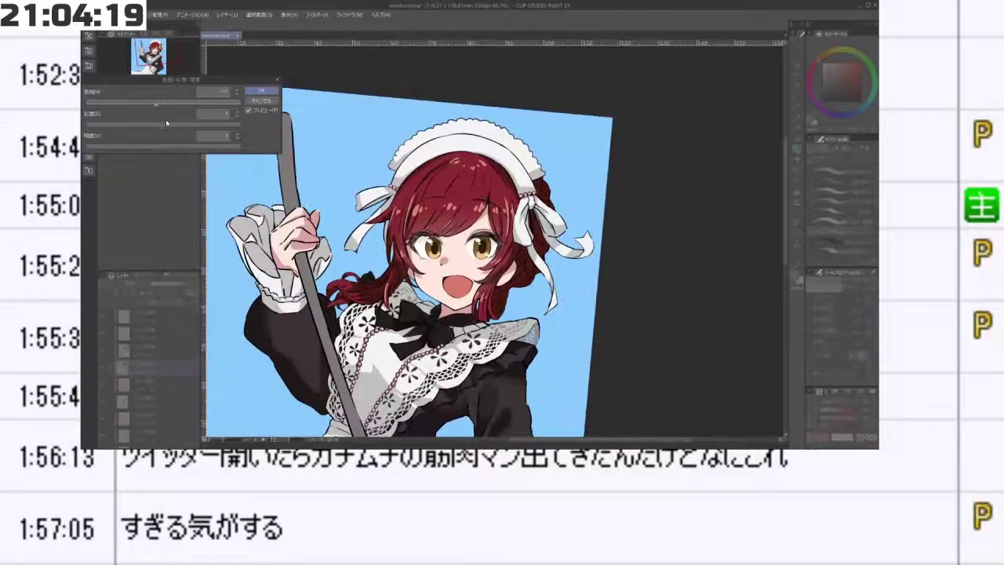
- Raise the base hair color's luminosity slightly and apply the color adjustment
{"action": "left_click_drag", "start_coordinate": [166, 148], "coordinate": [170, 149]}
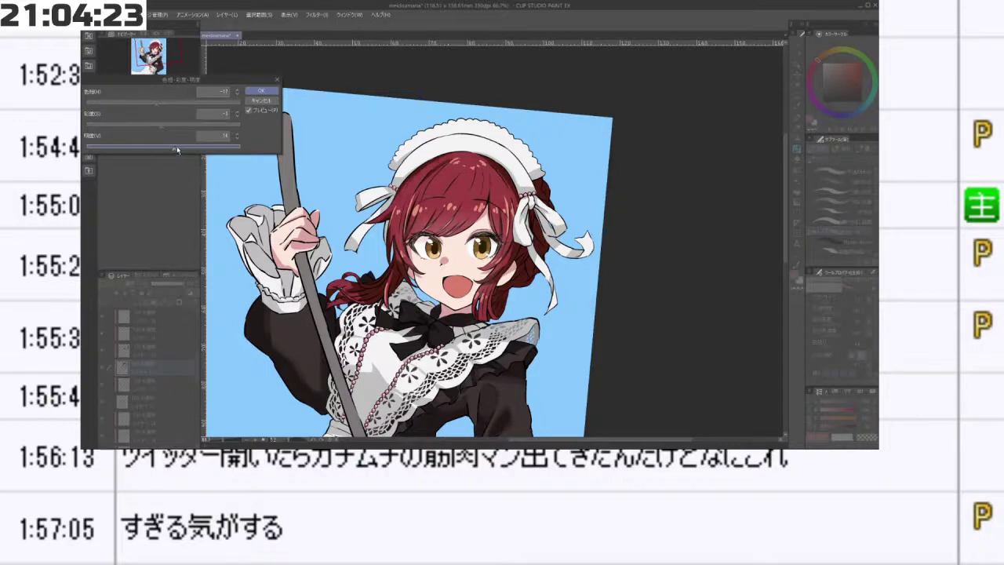
{"action": "left_click_drag", "start_coordinate": [177, 148], "coordinate": [174, 144]}
{"action": "left_click", "coordinate": [264, 92]}
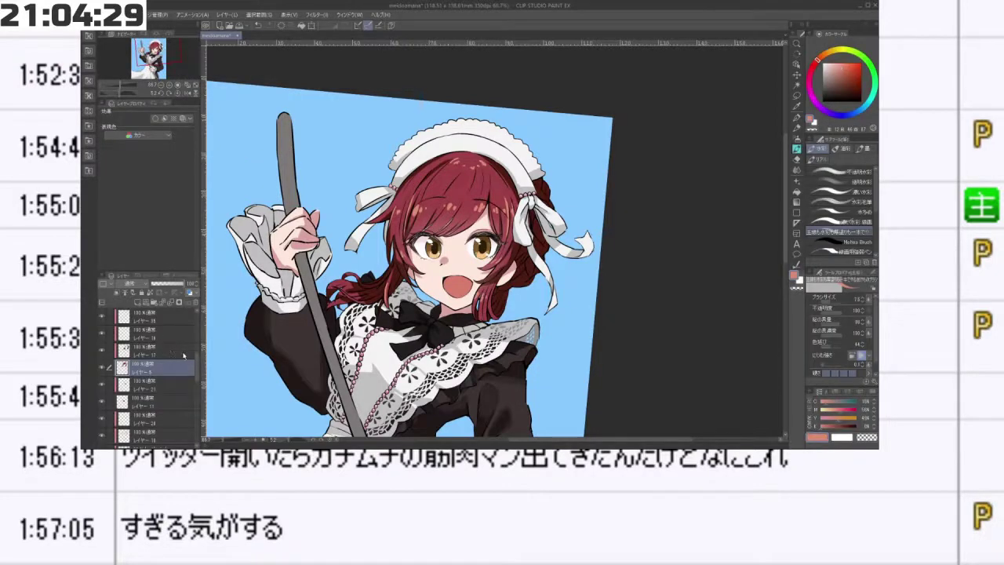
- Adjust the darker hair shading layer to match the crimson base, shifting its hue toward magenta, lowering saturation slightly and raising luminosity
{"action": "left_click", "coordinate": [151, 345]}
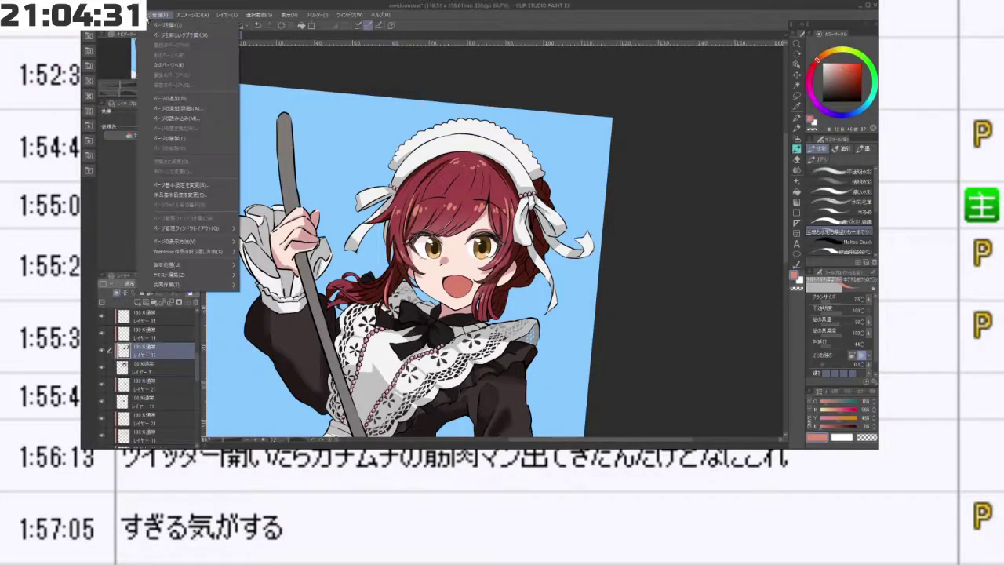
{"action": "left_click", "coordinate": [128, 15]}
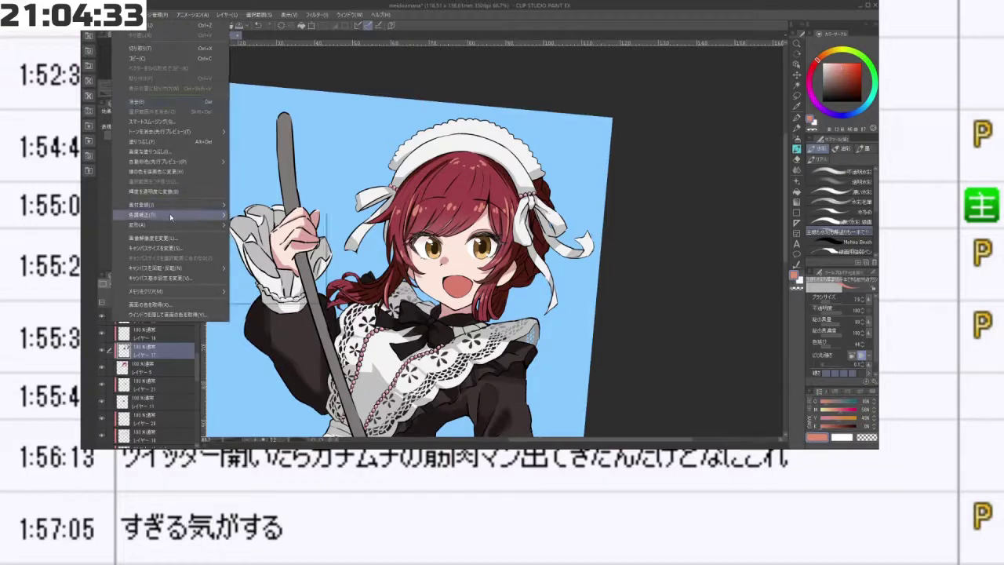
{"action": "mouse_move", "coordinate": [213, 215]}
{"action": "left_click", "coordinate": [258, 219]}
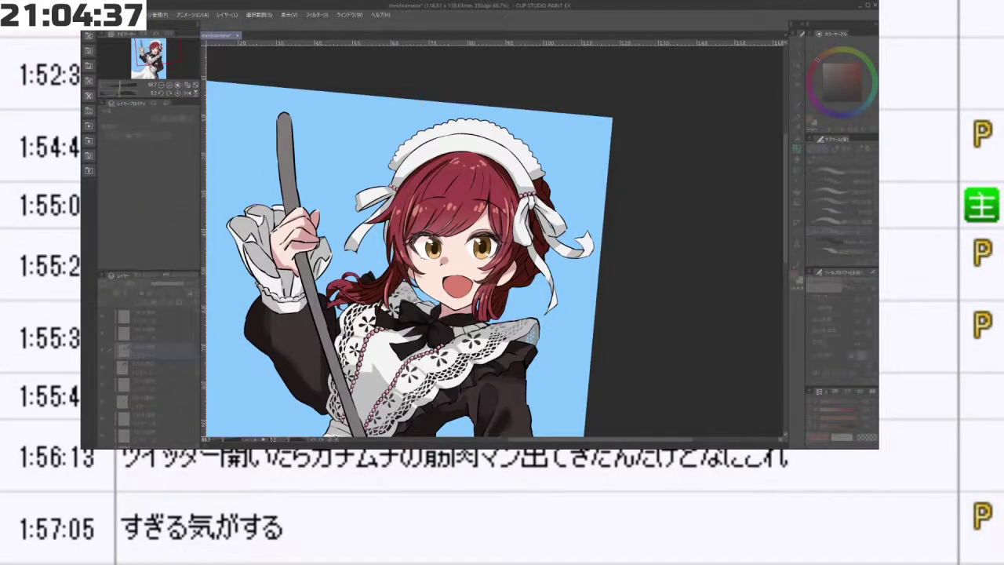
{"action": "left_click", "coordinate": [124, 14]}
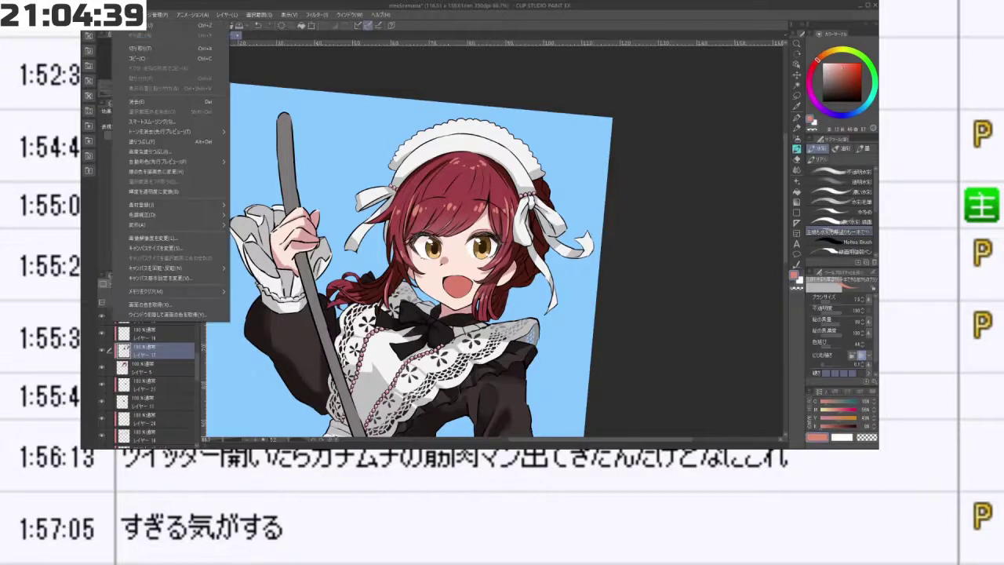
{"action": "mouse_move", "coordinate": [196, 215]}
{"action": "left_click", "coordinate": [259, 226]}
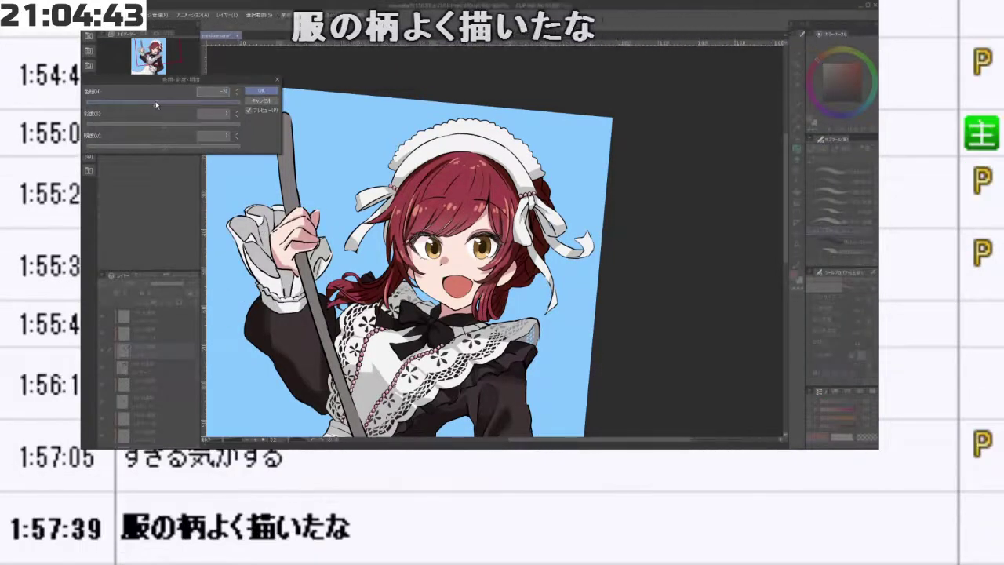
{"action": "left_click_drag", "start_coordinate": [162, 128], "coordinate": [175, 149]}
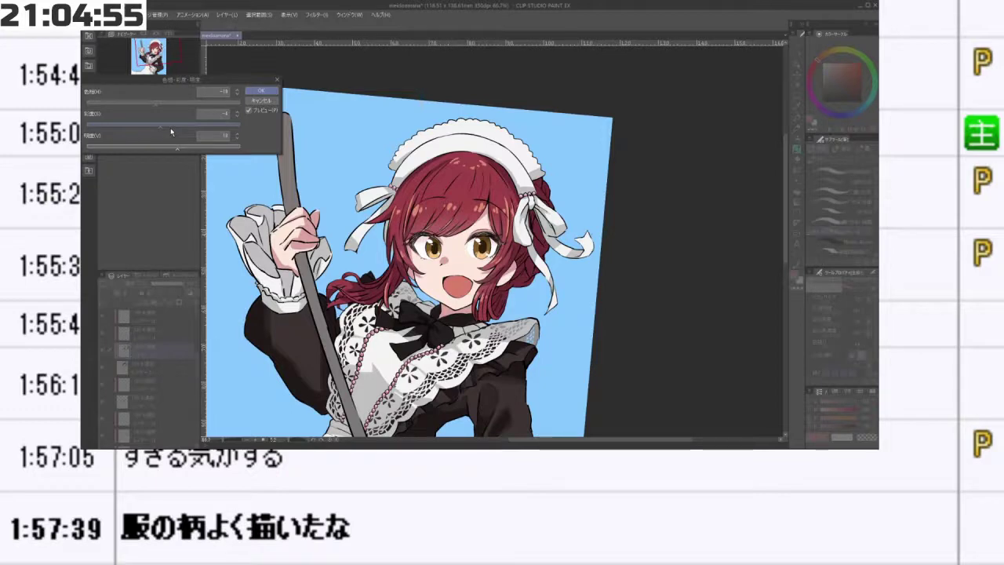
{"action": "left_click", "coordinate": [261, 90]}
- Locate the hair highlight layer and adjust its color with a hue shift of -13 and luminosity of 15
{"action": "key", "text": "shift+space"}
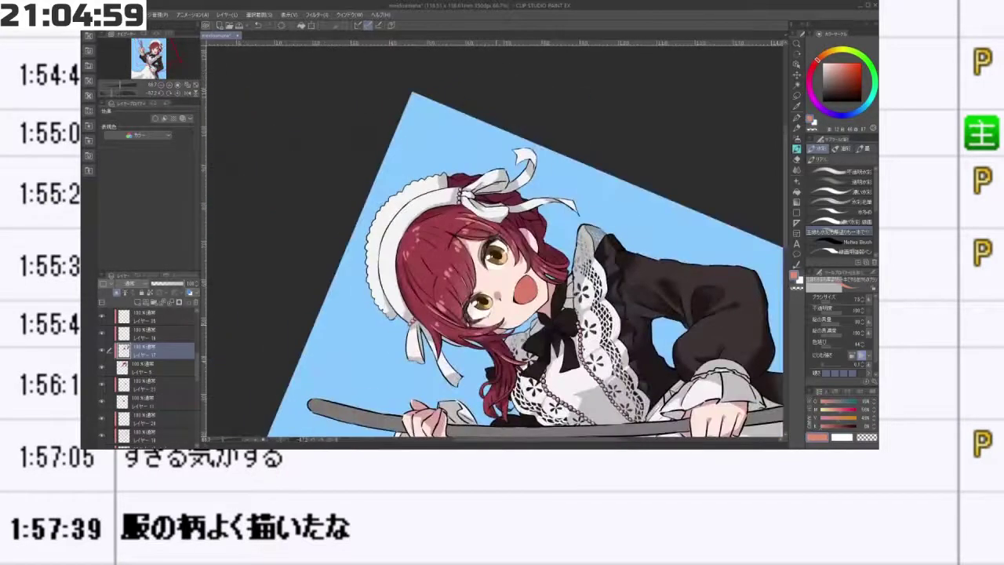
{"action": "left_click", "coordinate": [144, 335]}
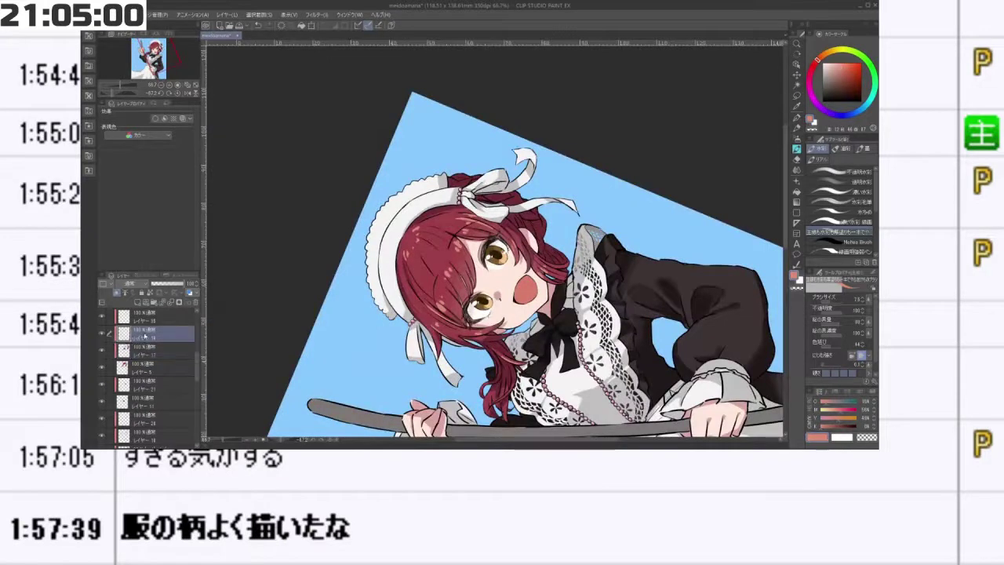
{"action": "left_click", "coordinate": [101, 333]}
{"action": "left_click", "coordinate": [101, 317]}
{"action": "left_click", "coordinate": [101, 317]}
{"action": "left_click", "coordinate": [153, 14]}
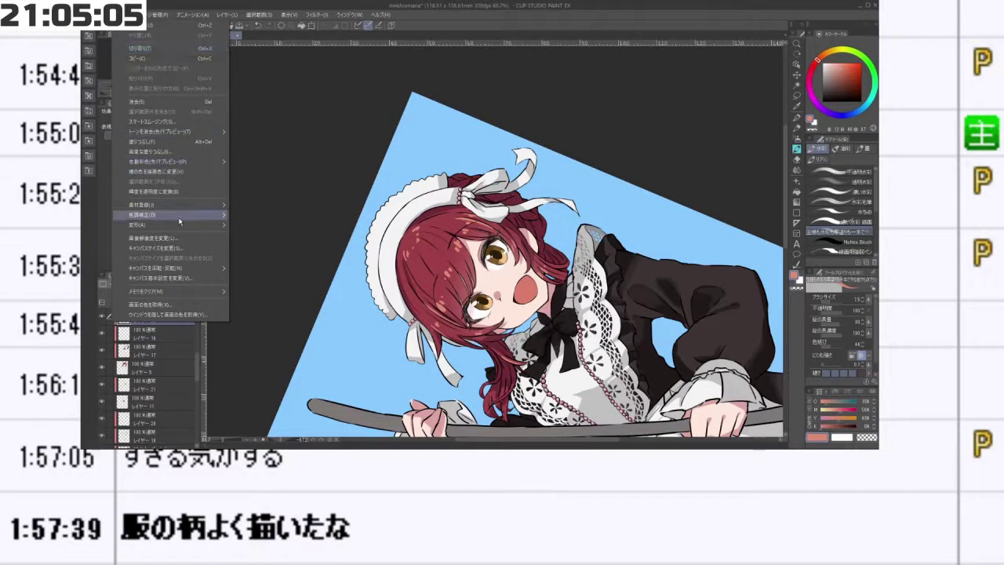
{"action": "mouse_move", "coordinate": [180, 222]}
{"action": "left_click", "coordinate": [278, 229]}
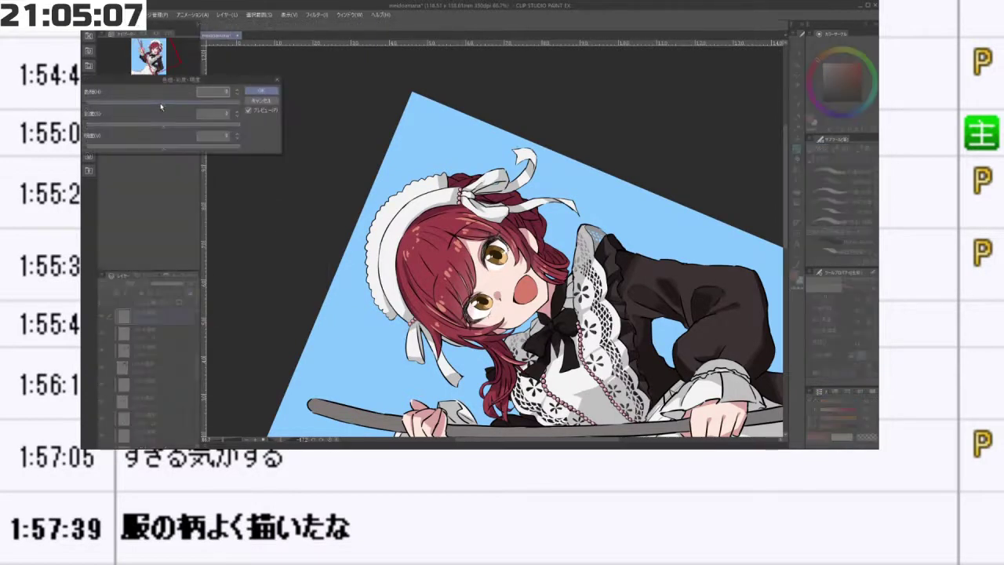
{"action": "left_click_drag", "start_coordinate": [161, 110], "coordinate": [156, 109]}
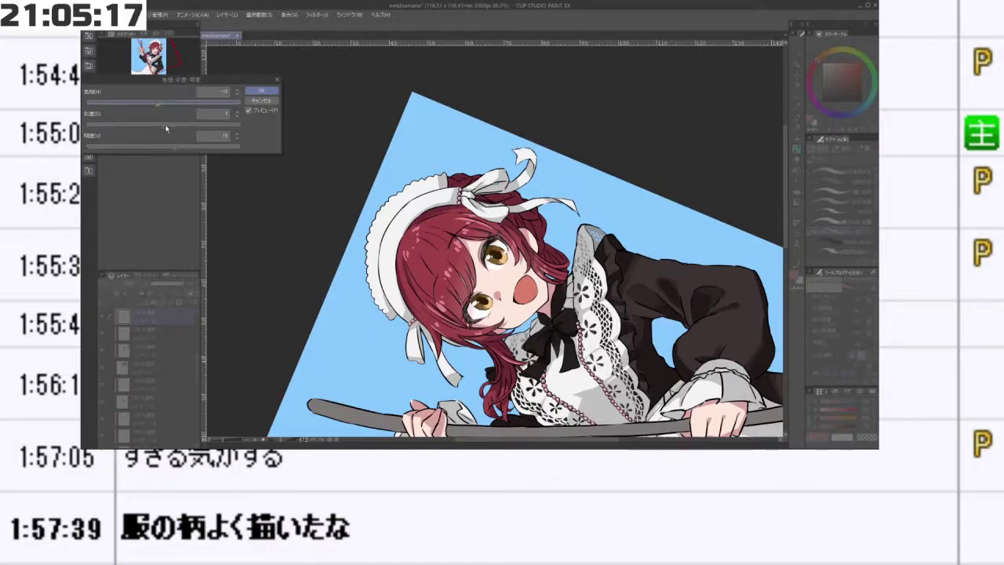
{"action": "left_click", "coordinate": [261, 90]}
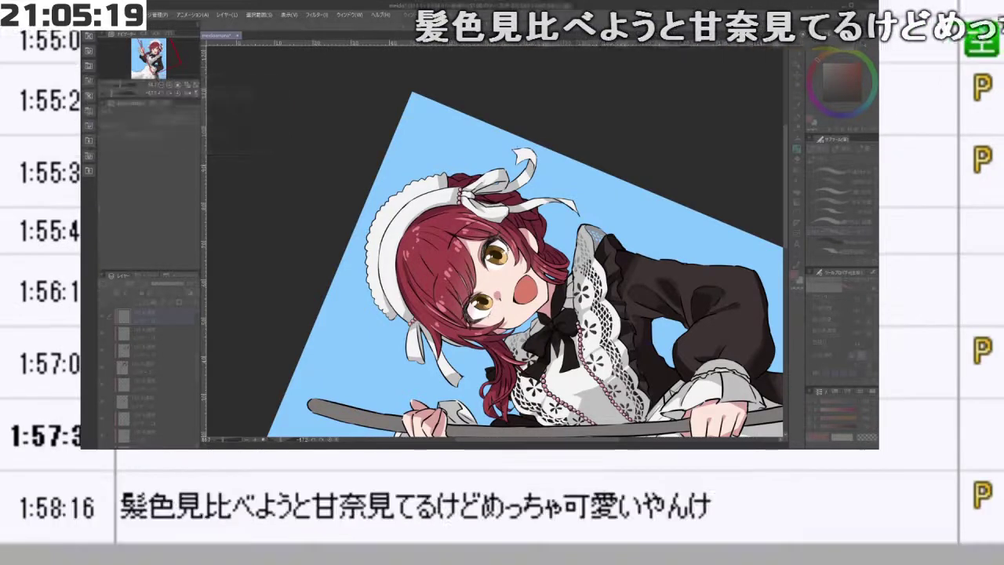
- Examine the recolored crimson hair against the whole figure and up close at different rotations
{"action": "left_click_drag", "start_coordinate": [721, 146], "coordinate": [627, 266]}
{"action": "left_click_drag", "start_coordinate": [673, 298], "coordinate": [651, 299]}
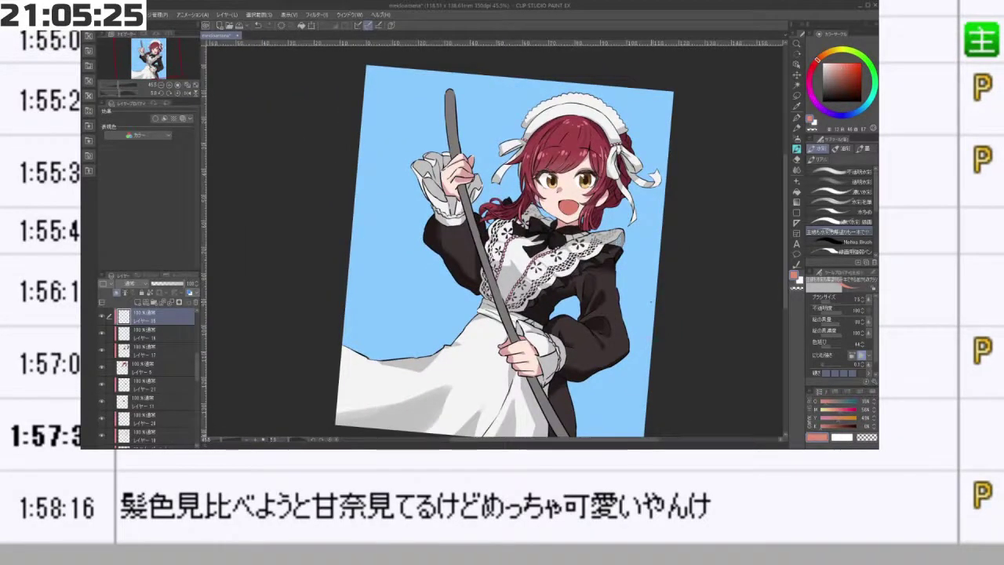
{"action": "left_click_drag", "start_coordinate": [640, 315], "coordinate": [641, 296]}
{"action": "left_click_drag", "start_coordinate": [353, 298], "coordinate": [317, 343]}
{"action": "left_click_drag", "start_coordinate": [415, 340], "coordinate": [643, 286]}
{"action": "scroll", "coordinate": [574, 347], "scroll_direction": "up", "scroll_amount": 3}
{"action": "left_click_drag", "start_coordinate": [569, 353], "coordinate": [635, 250]}
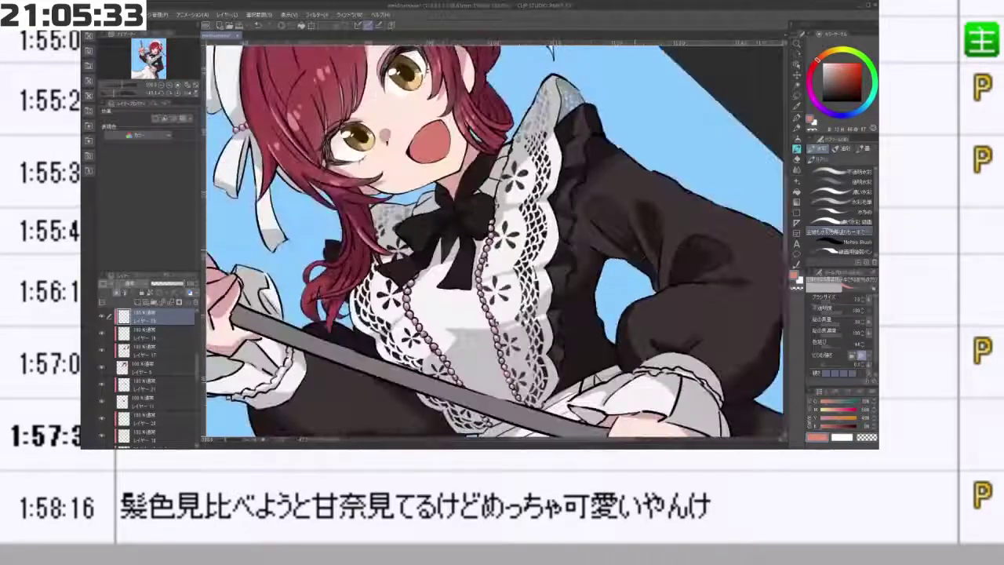
- Switch to Layer 17 and sample the crimson from the long side lock of hair as the brush color
{"action": "left_click", "coordinate": [184, 351]}
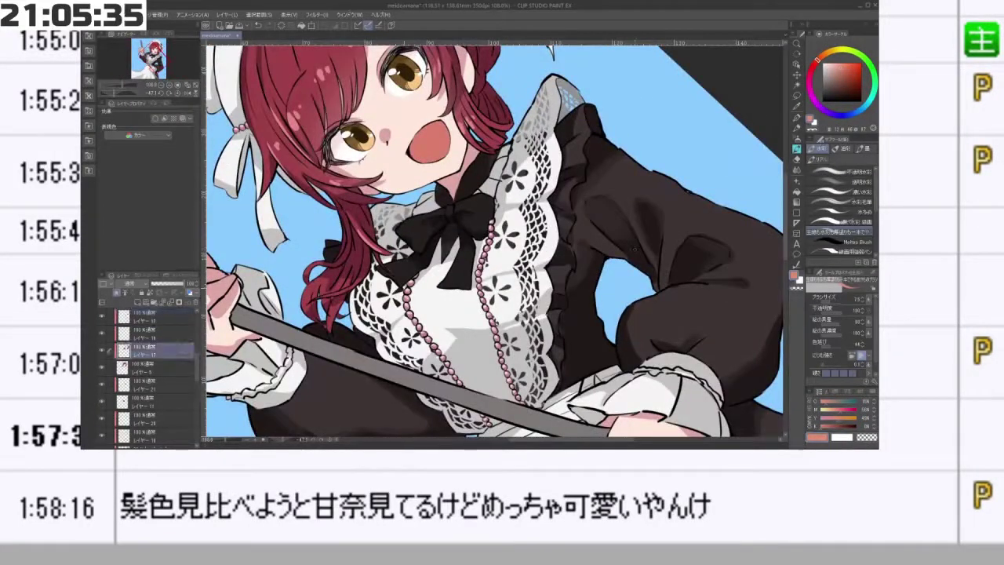
{"action": "left_click", "coordinate": [328, 283], "text": "alt"}
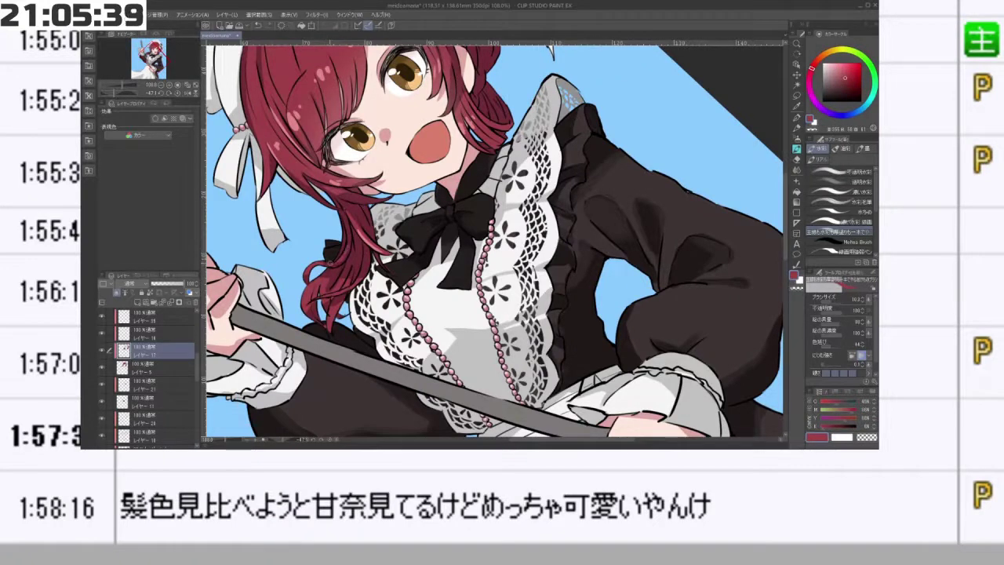
{"action": "left_click_drag", "start_coordinate": [386, 143], "coordinate": [570, 117]}
{"action": "key", "text": "minus"}
{"action": "key", "text": "minus"}
{"action": "key", "text": "minus"}
{"action": "key", "text": "minus"}
{"action": "key", "text": "minus"}
{"action": "key", "text": "minus"}
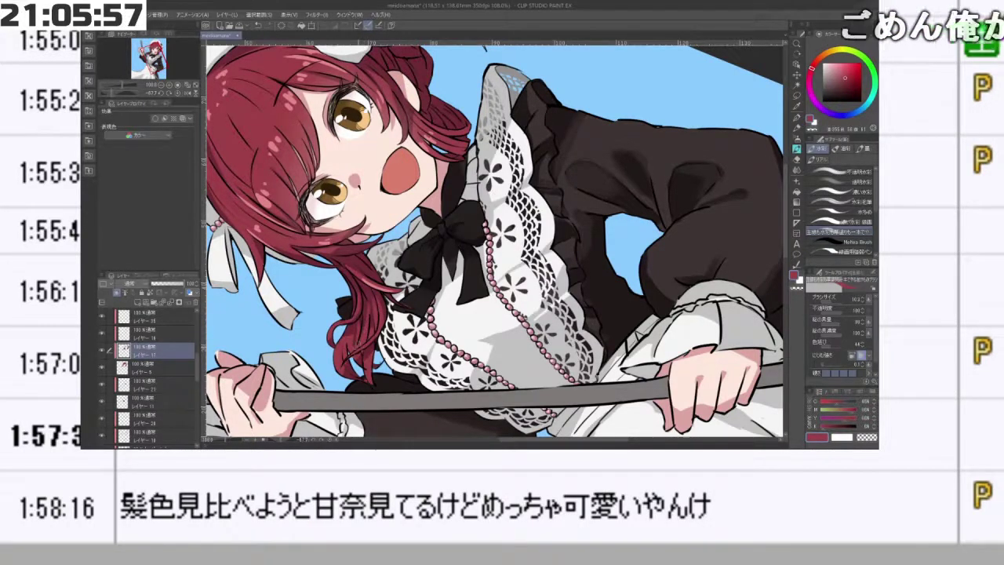
- Examine the recolored hair and face against the whole figure at different rotations and zoom levels
{"action": "left_click_drag", "start_coordinate": [358, 331], "coordinate": [650, 186]}
{"action": "key", "text": "minus"}
{"action": "key", "text": "minus"}
{"action": "key", "text": "minus"}
{"action": "key", "text": "minus"}
{"action": "key", "text": "minus"}
{"action": "key", "text": "minus"}
{"action": "key", "text": "minus"}
{"action": "key", "text": "minus"}
{"action": "key", "text": "minus"}
{"action": "key", "text": "minus"}
{"action": "key", "text": "minus"}
{"action": "key", "text": "minus"}
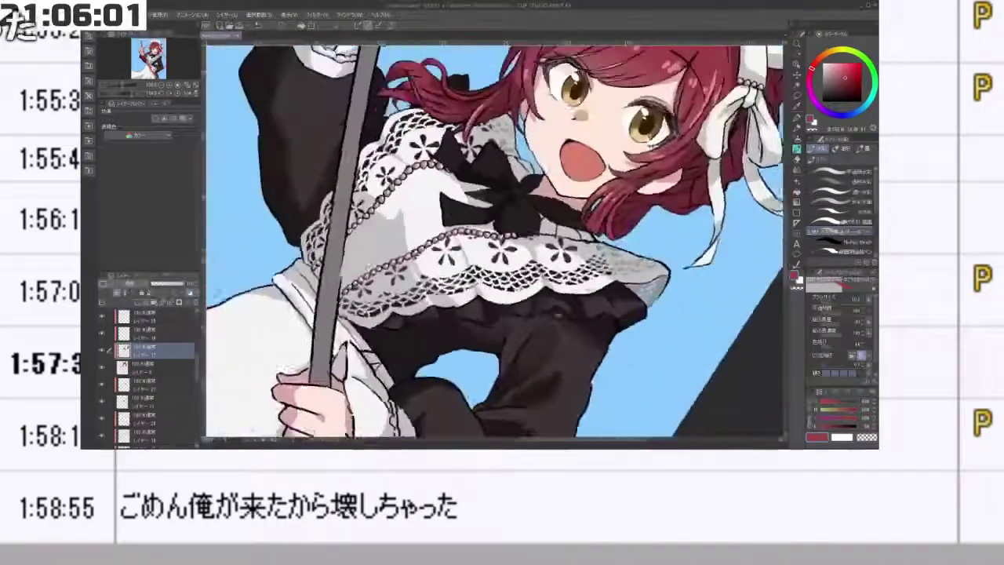
{"action": "scroll", "coordinate": [612, 274], "scroll_direction": "down", "scroll_amount": 5}
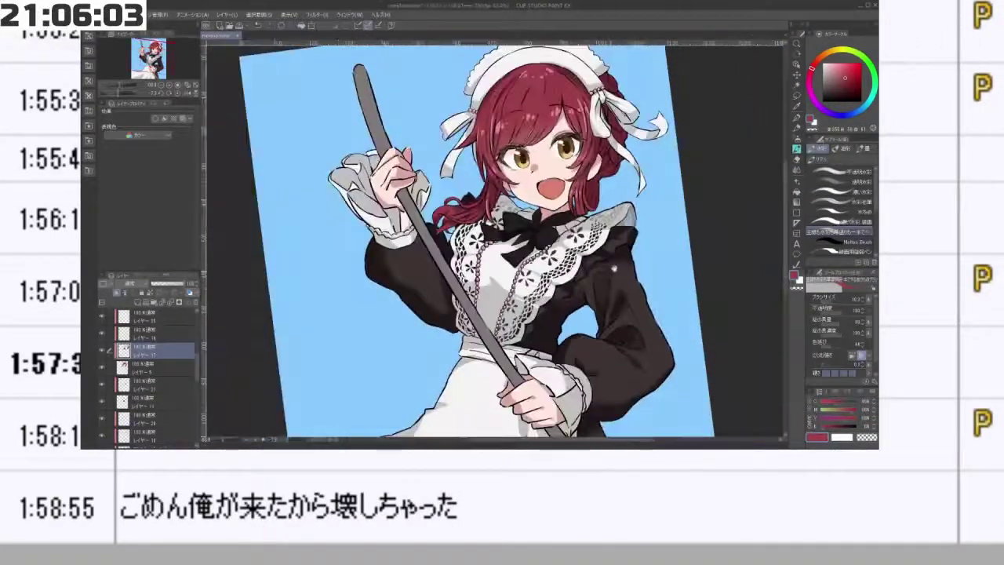
{"action": "left_click_drag", "start_coordinate": [575, 164], "coordinate": [542, 227]}
{"action": "key", "text": "ctrl+plus"}
{"action": "key", "text": "ctrl+plus"}
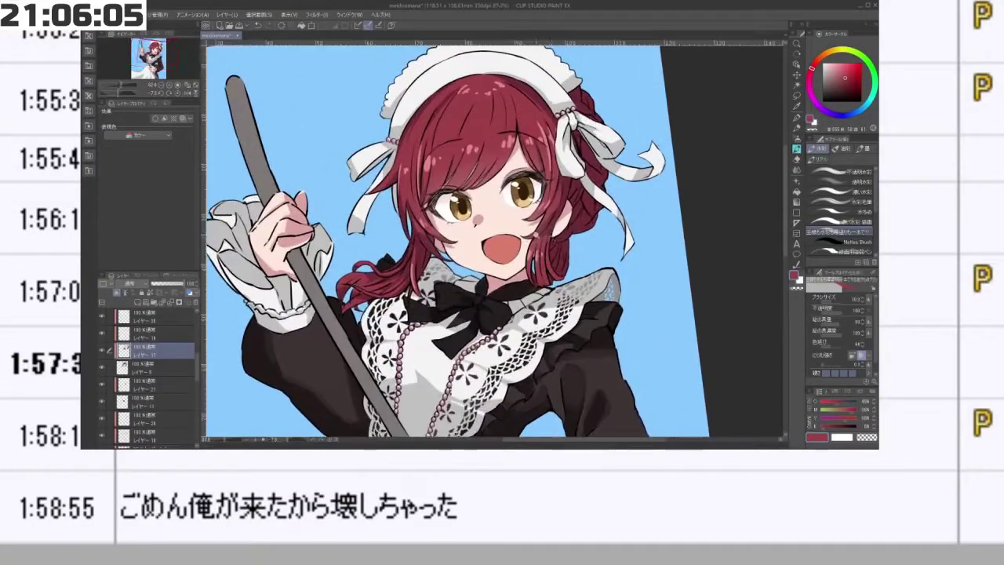
{"action": "key", "text": "minus"}
{"action": "key", "text": "minus"}
{"action": "key", "text": "minus"}
{"action": "key", "text": "minus"}
{"action": "key", "text": "minus"}
{"action": "key", "text": "minus"}
{"action": "key", "text": "minus"}
{"action": "key", "text": "minus"}
{"action": "key", "text": "minus"}
{"action": "key", "text": "minus"}
{"action": "key", "text": "minus"}
{"action": "key", "text": "minus"}
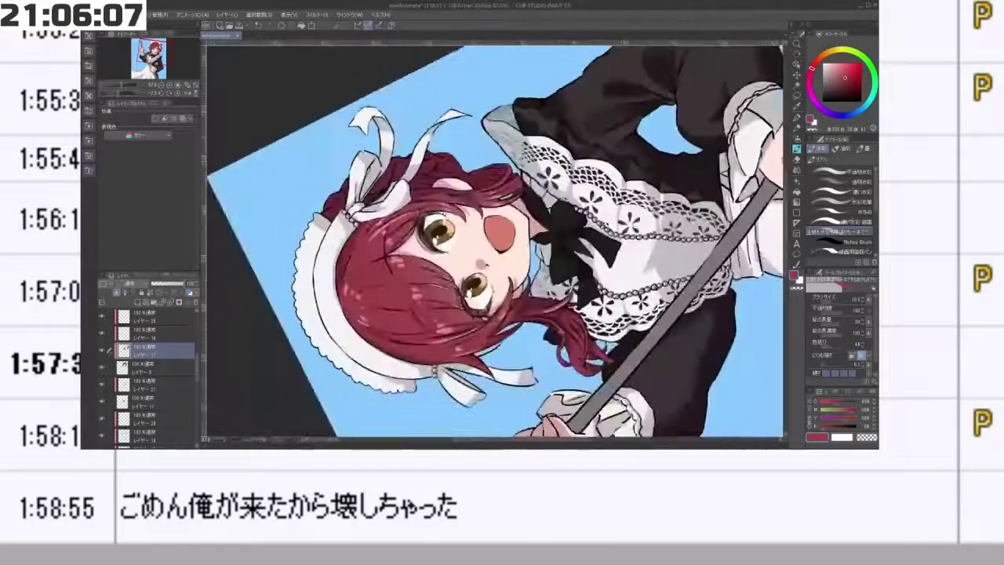
{"action": "key", "text": "minus"}
{"action": "key", "text": "minus"}
{"action": "key", "text": "minus"}
{"action": "key", "text": "minus"}
{"action": "key", "text": "minus"}
{"action": "key", "text": "minus"}
{"action": "key", "text": "minus"}
{"action": "key", "text": "minus"}
{"action": "key", "text": "minus"}
{"action": "key", "text": "minus"}
{"action": "key", "text": "minus"}
{"action": "key", "text": "minus"}
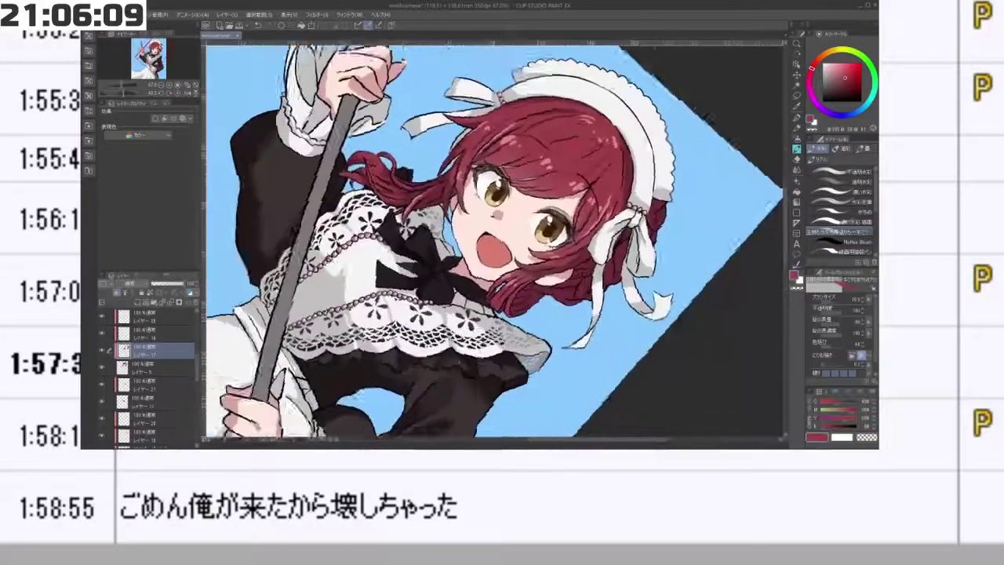
{"action": "key", "text": "ctrl+minus"}
{"action": "key", "text": "ctrl+minus"}
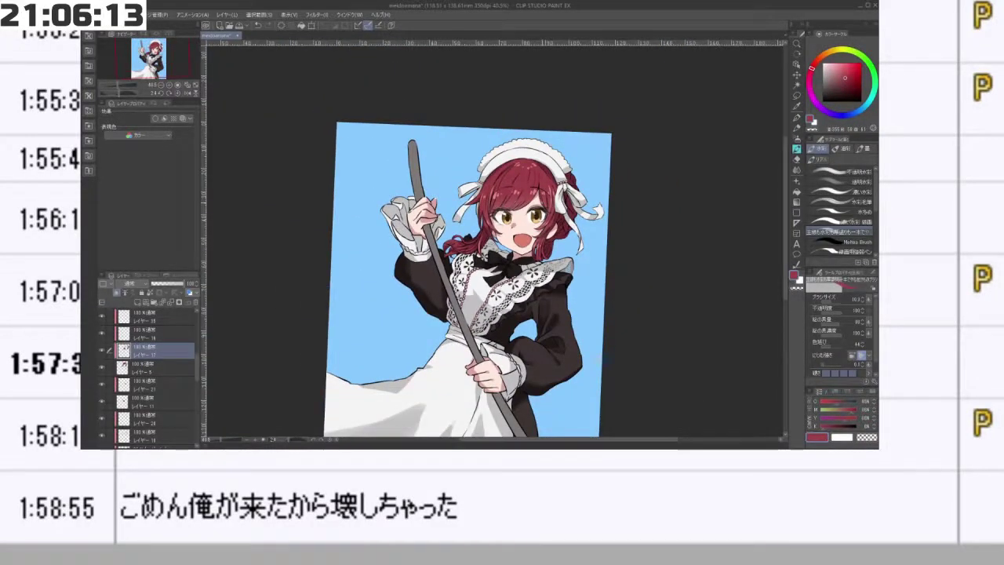
{"action": "scroll", "coordinate": [550, 218], "scroll_direction": "down", "scroll_amount": 3}
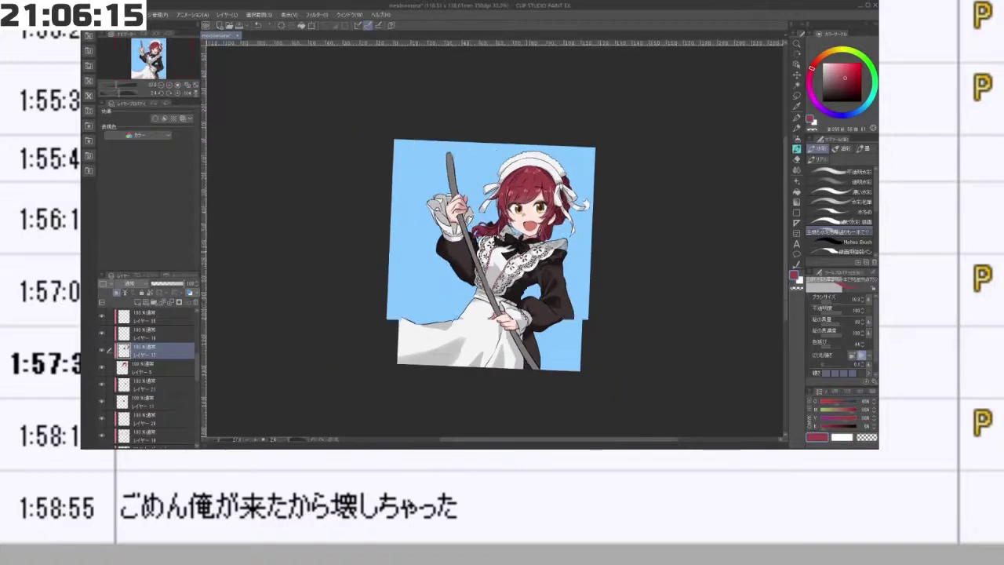
{"action": "scroll", "coordinate": [481, 205], "scroll_direction": "up", "scroll_amount": 4}
{"action": "scroll", "coordinate": [481, 202], "scroll_direction": "up", "scroll_amount": 1}
{"action": "scroll", "coordinate": [482, 200], "scroll_direction": "down", "scroll_amount": 2}
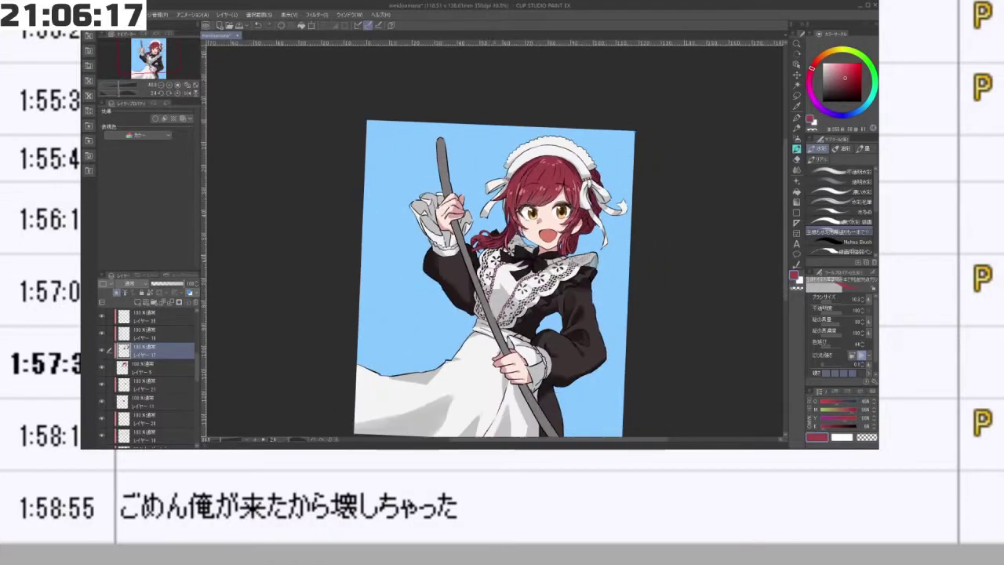
{"action": "scroll", "coordinate": [587, 265], "scroll_direction": "up", "scroll_amount": 2}
{"action": "scroll", "coordinate": [494, 275], "scroll_direction": "down", "scroll_amount": 1}
{"action": "scroll", "coordinate": [494, 274], "scroll_direction": "up", "scroll_amount": 4}
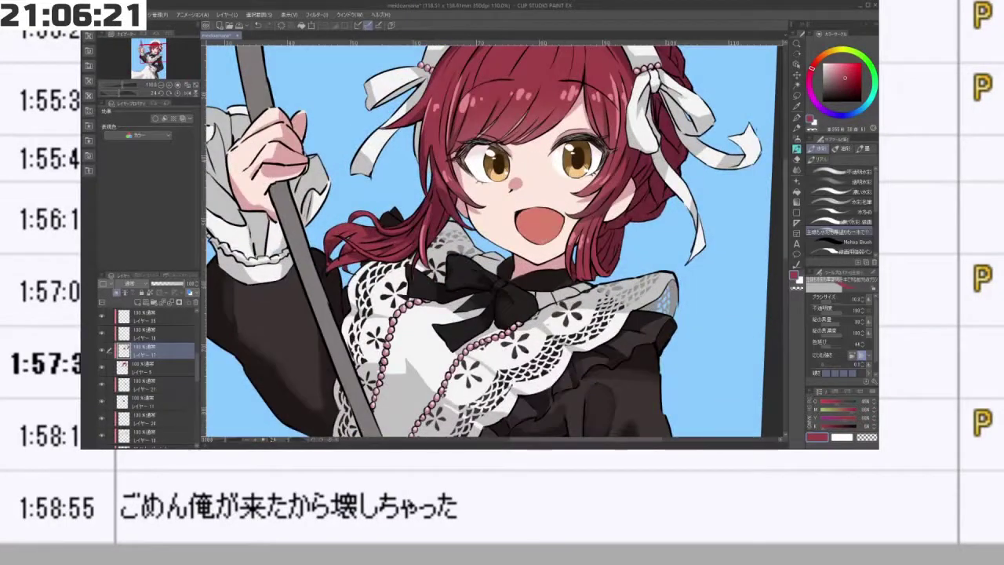
{"action": "key", "text": "minus"}
{"action": "key", "text": "minus"}
{"action": "key", "text": "minus"}
{"action": "key", "text": "minus"}
{"action": "key", "text": "minus"}
{"action": "key", "text": "minus"}
{"action": "key", "text": "minus"}
{"action": "key", "text": "minus"}
{"action": "key", "text": "minus"}
{"action": "key", "text": "minus"}
{"action": "key", "text": "minus"}
{"action": "key", "text": "minus"}
{"action": "key", "text": "minus"}
{"action": "key", "text": "minus"}
{"action": "key", "text": "minus"}
{"action": "key", "text": "minus"}
{"action": "key", "text": "minus"}
{"action": "key", "text": "minus"}
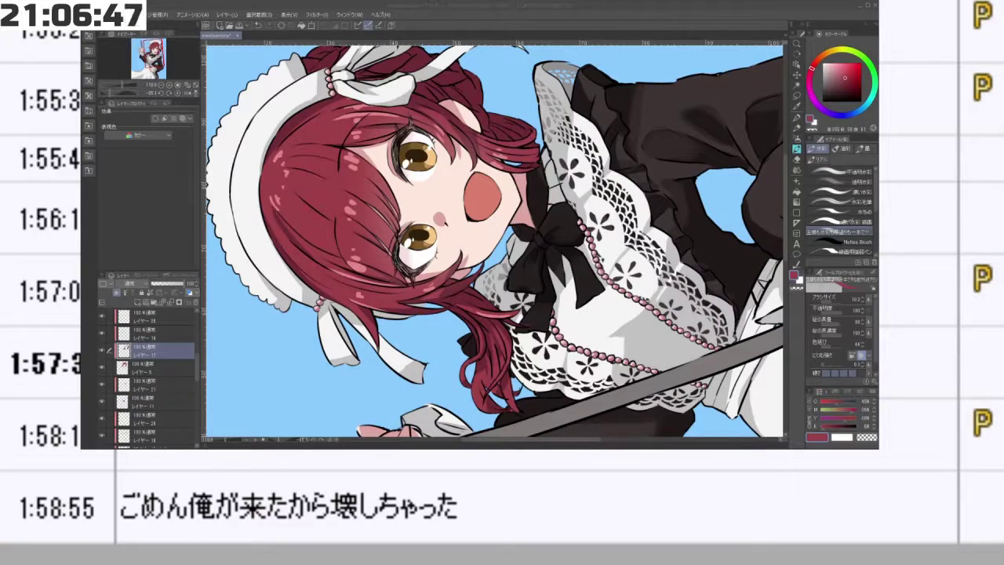
{"action": "left_click_drag", "start_coordinate": [686, 178], "coordinate": [669, 339]}
{"action": "left_click_drag", "start_coordinate": [636, 147], "coordinate": [610, 196]}
{"action": "scroll", "coordinate": [564, 185], "scroll_direction": "up", "scroll_amount": 5}
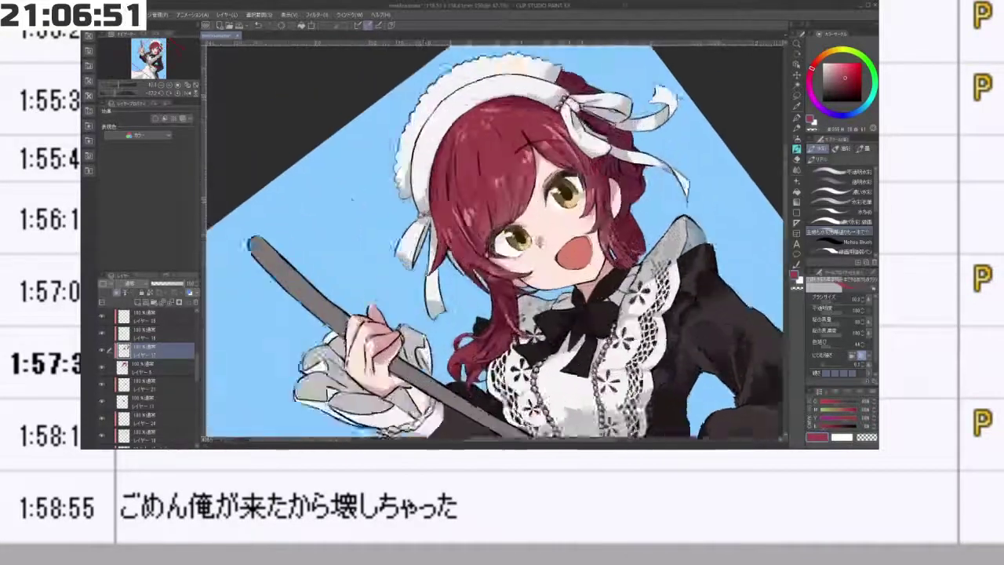
- Locate the mouth's color layer by checking its visibility and add a new clipped layer directly above it
{"action": "left_click_drag", "start_coordinate": [193, 367], "coordinate": [200, 387]}
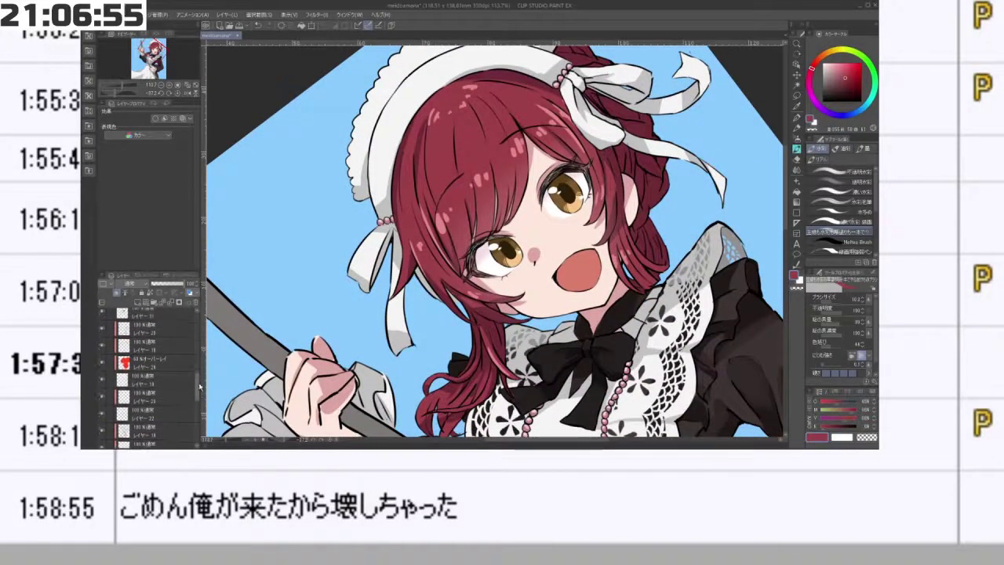
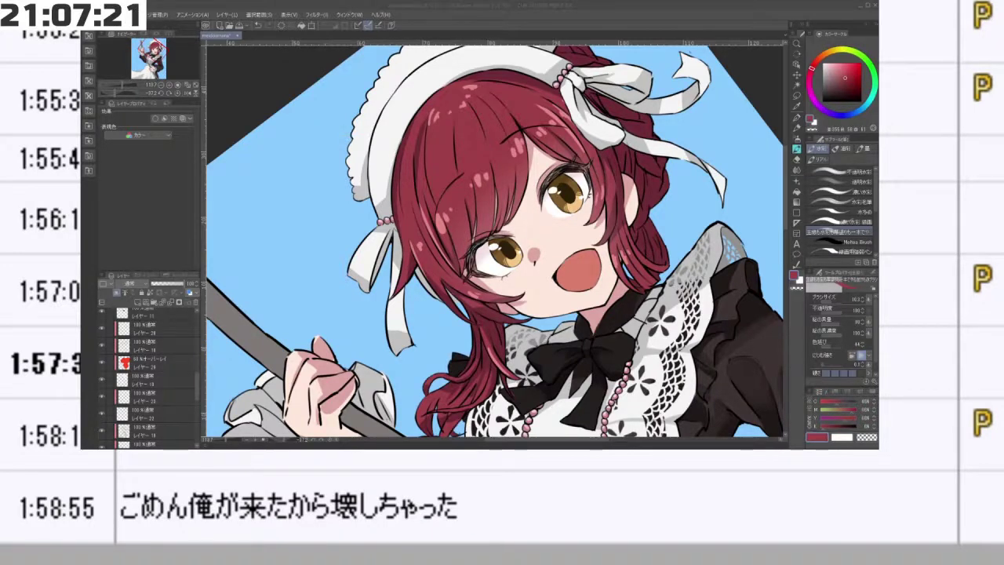
{"action": "left_click", "coordinate": [657, 212]}
{"action": "left_click_drag", "start_coordinate": [592, 234], "coordinate": [510, 145]}
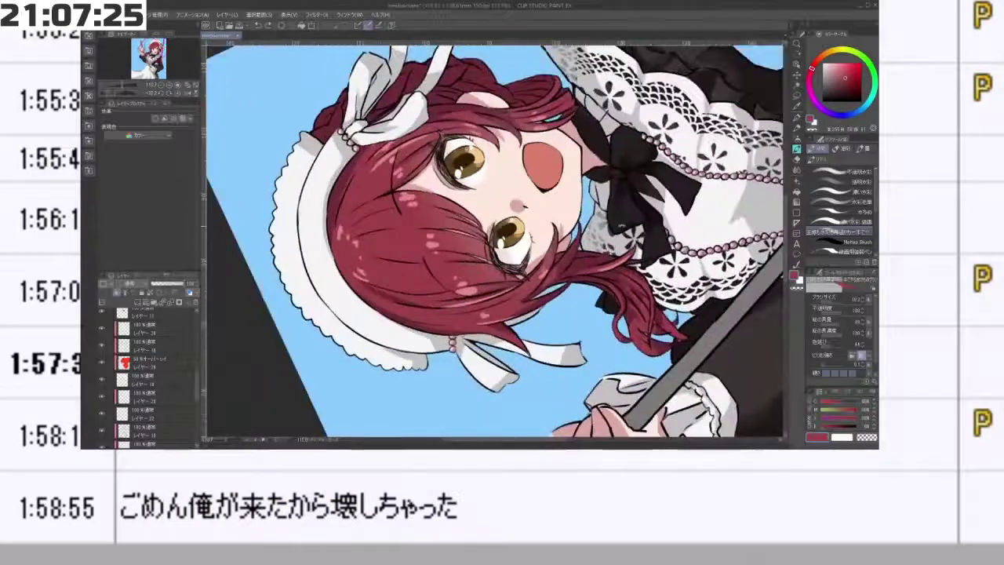
{"action": "key", "text": "minus"}
{"action": "key", "text": "minus"}
{"action": "key", "text": "minus"}
{"action": "key", "text": "minus"}
{"action": "key", "text": "minus"}
{"action": "key", "text": "minus"}
{"action": "key", "text": "minus"}
{"action": "key", "text": "minus"}
{"action": "key", "text": "minus"}
{"action": "key", "text": "minus"}
{"action": "key", "text": "minus"}
{"action": "key", "text": "minus"}
{"action": "key", "text": "minus"}
{"action": "key", "text": "minus"}
{"action": "key", "text": "minus"}
{"action": "key", "text": "minus"}
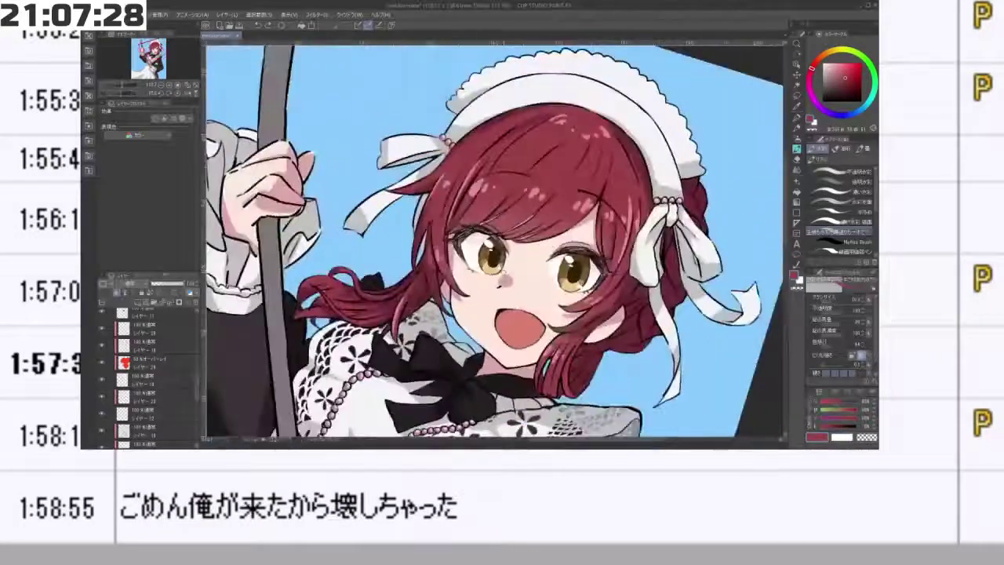
{"action": "left_click", "coordinate": [142, 342]}
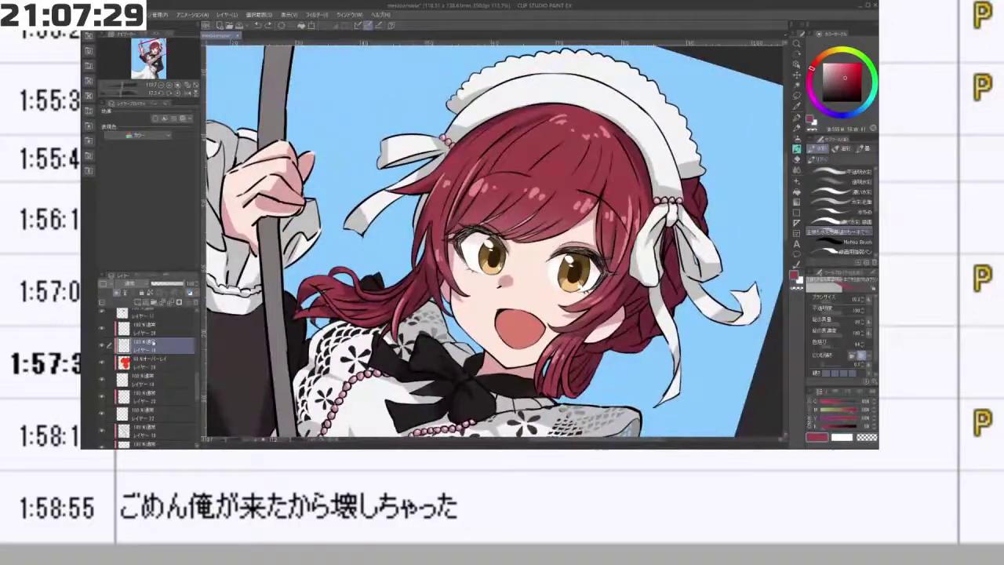
{"action": "left_click", "coordinate": [142, 331]}
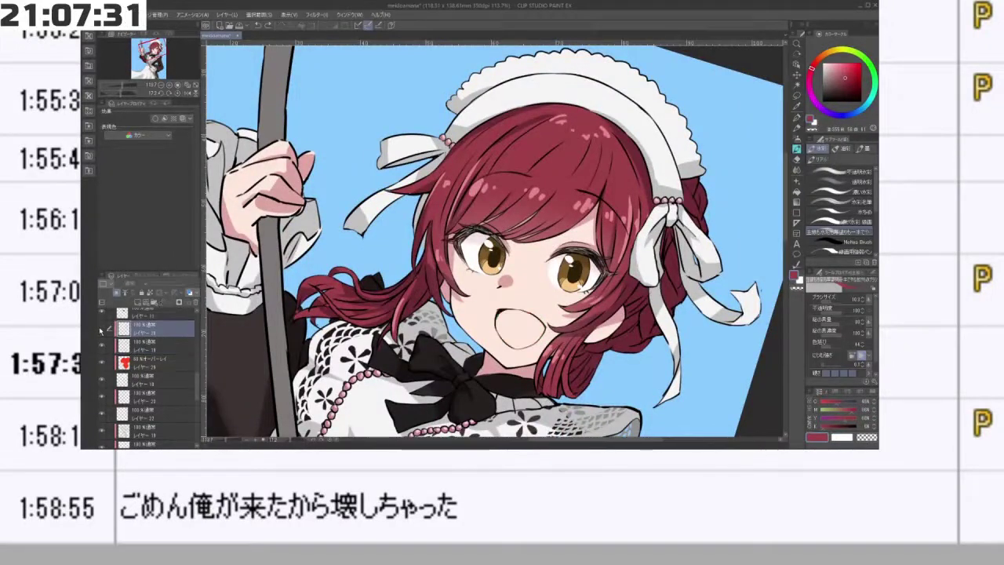
{"action": "left_click", "coordinate": [138, 302]}
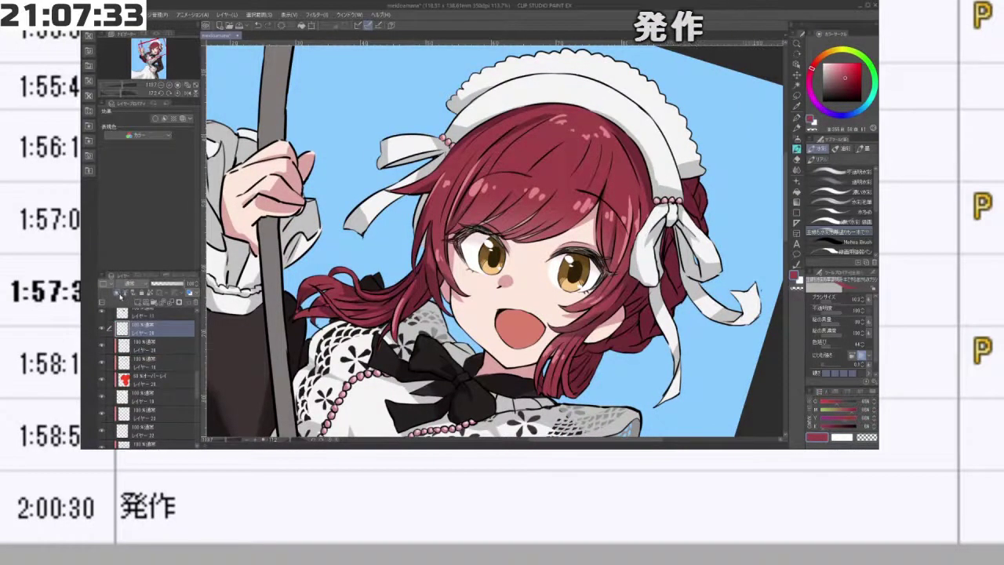
{"action": "left_click", "coordinate": [117, 293]}
- Shift the sampled mouth red to a darker orange-brown and draw fine hatched blush lines under the eyes with a thin brush
{"action": "key", "text": "minus"}
{"action": "key", "text": "minus"}
{"action": "key", "text": "minus"}
{"action": "key", "text": "minus"}
{"action": "key", "text": "minus"}
{"action": "key", "text": "minus"}
{"action": "key", "text": "minus"}
{"action": "key", "text": "minus"}
{"action": "key", "text": "minus"}
{"action": "key", "text": "minus"}
{"action": "key", "text": "minus"}
{"action": "key", "text": "minus"}
{"action": "left_click", "coordinate": [538, 235], "text": "alt"}
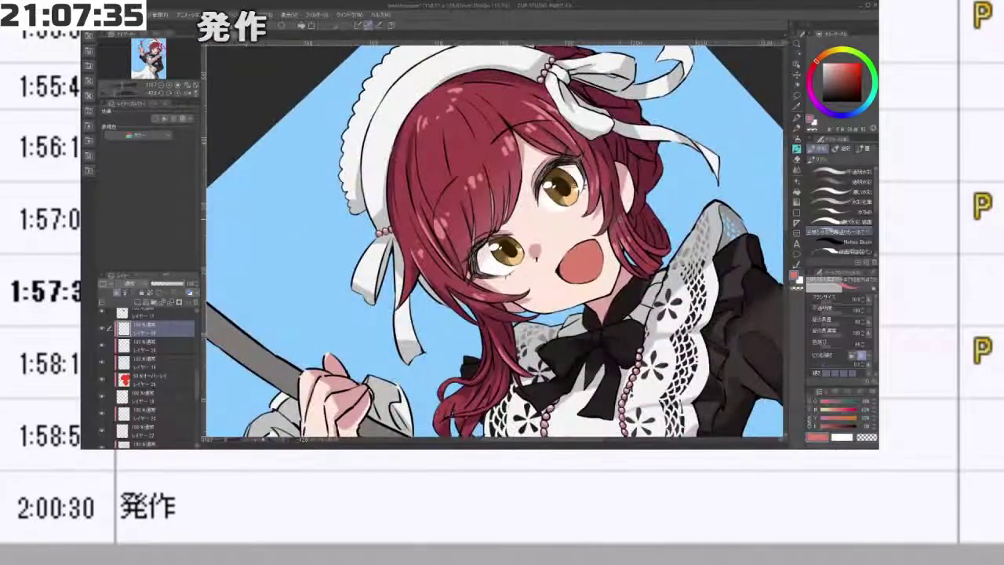
{"action": "left_click_drag", "start_coordinate": [832, 64], "coordinate": [841, 70]}
{"action": "key", "text": "bracketleft"}
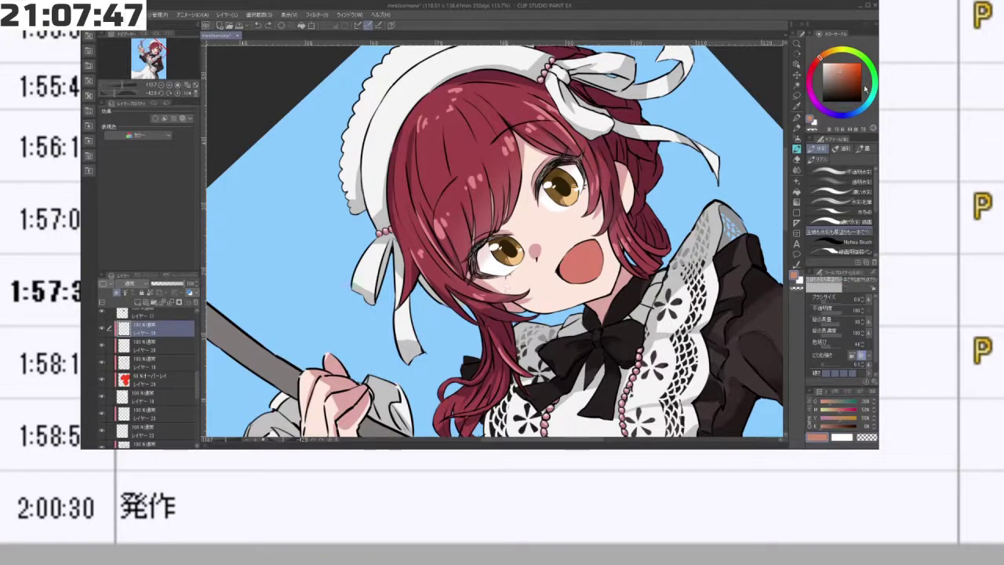
{"action": "left_click", "coordinate": [847, 77]}
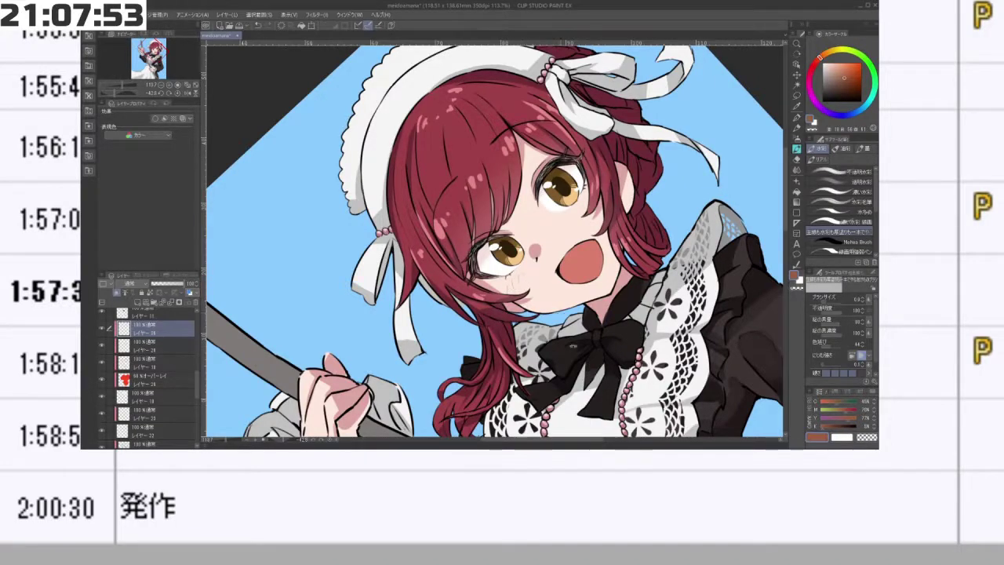
- Check the hatched blush lines on the face from several canvas rotations
{"action": "left_click_drag", "start_coordinate": [572, 345], "coordinate": [366, 230]}
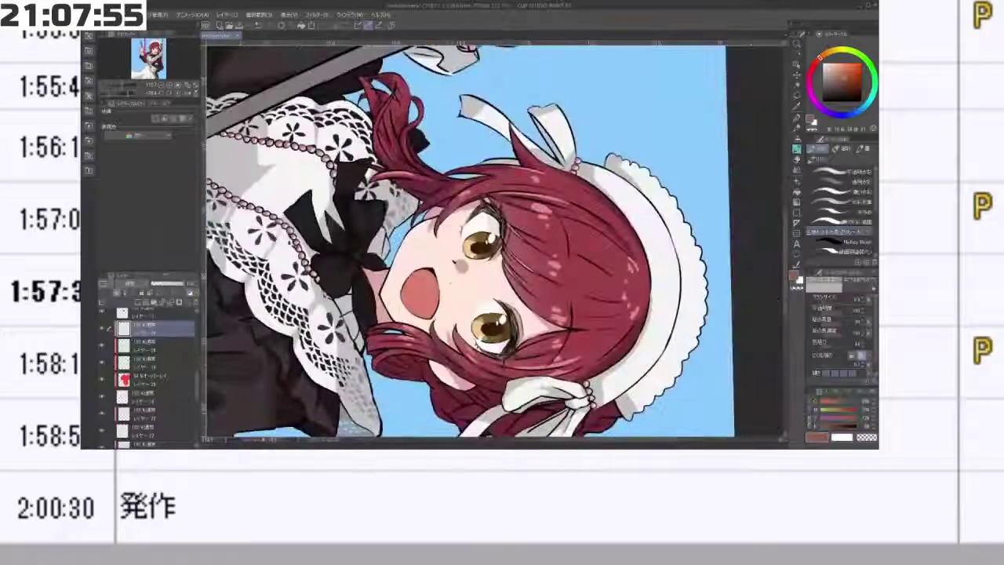
{"action": "key", "text": "minus"}
{"action": "key", "text": "minus"}
{"action": "key", "text": "minus"}
{"action": "key", "text": "minus"}
{"action": "key", "text": "minus"}
{"action": "key", "text": "minus"}
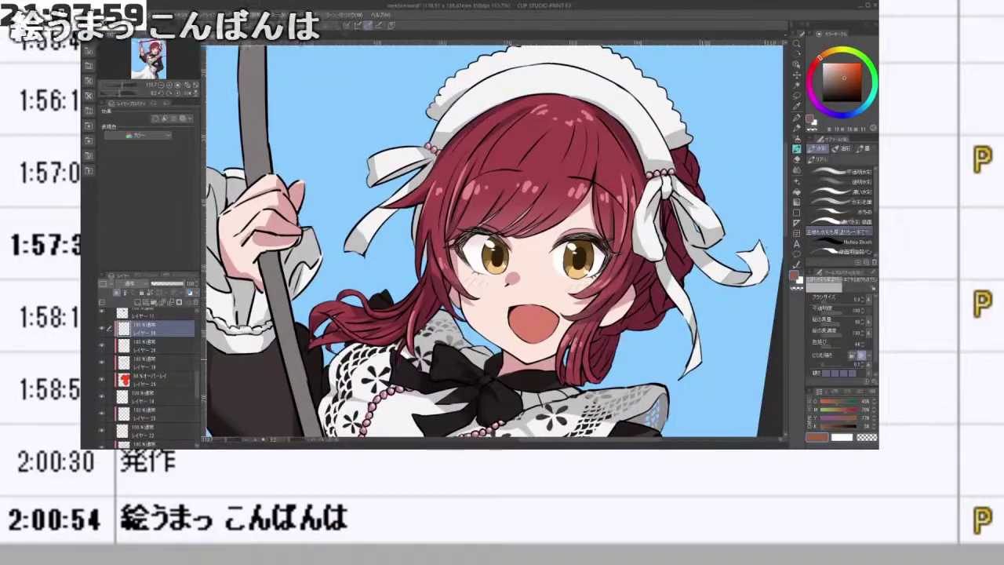
{"action": "key", "text": "minus"}
{"action": "key", "text": "minus"}
{"action": "key", "text": "minus"}
- Add a clipped layer between the blush-line and mouth layers and spray pinkish blush on both cheeks with the soft airbrush
{"action": "left_click", "coordinate": [157, 347]}
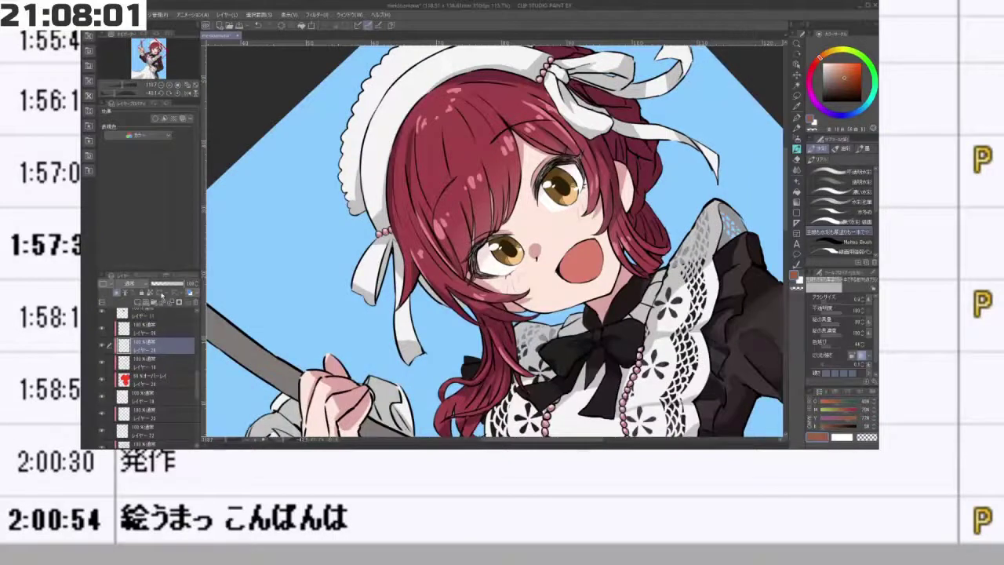
{"action": "left_click", "coordinate": [138, 302]}
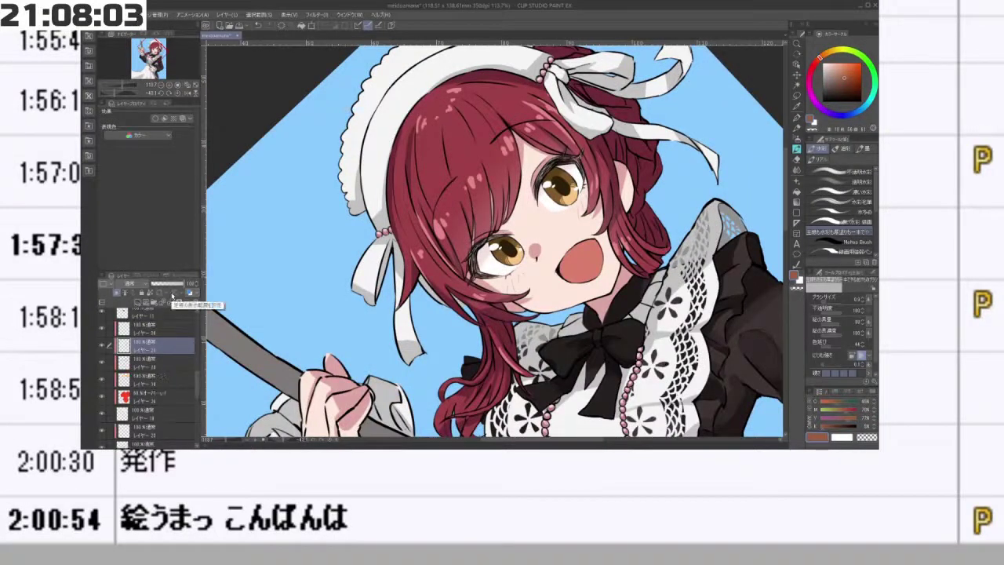
{"action": "left_click", "coordinate": [565, 234], "text": "alt"}
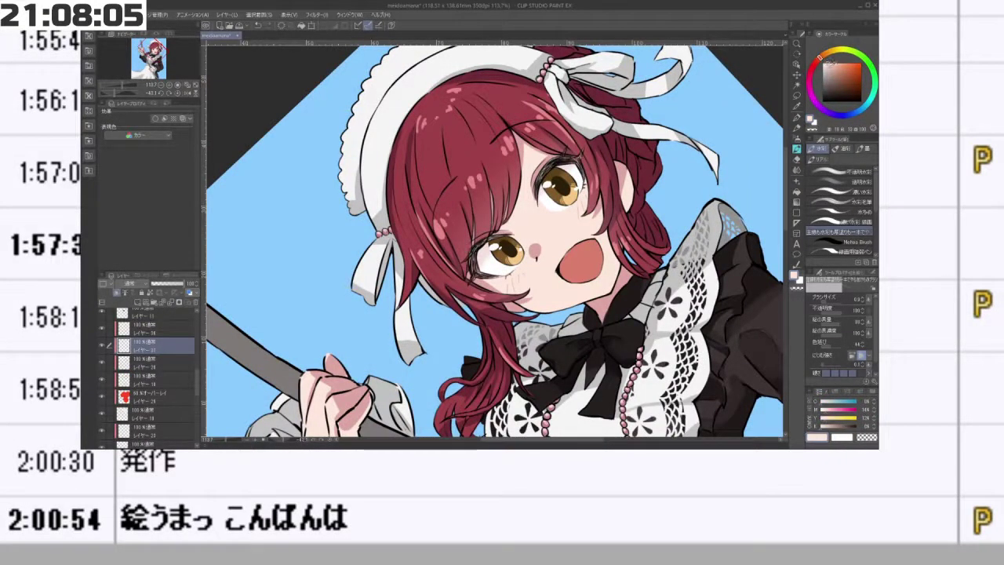
{"action": "left_click", "coordinate": [608, 296], "text": "alt"}
{"action": "left_click", "coordinate": [797, 138]}
{"action": "left_click", "coordinate": [857, 173]}
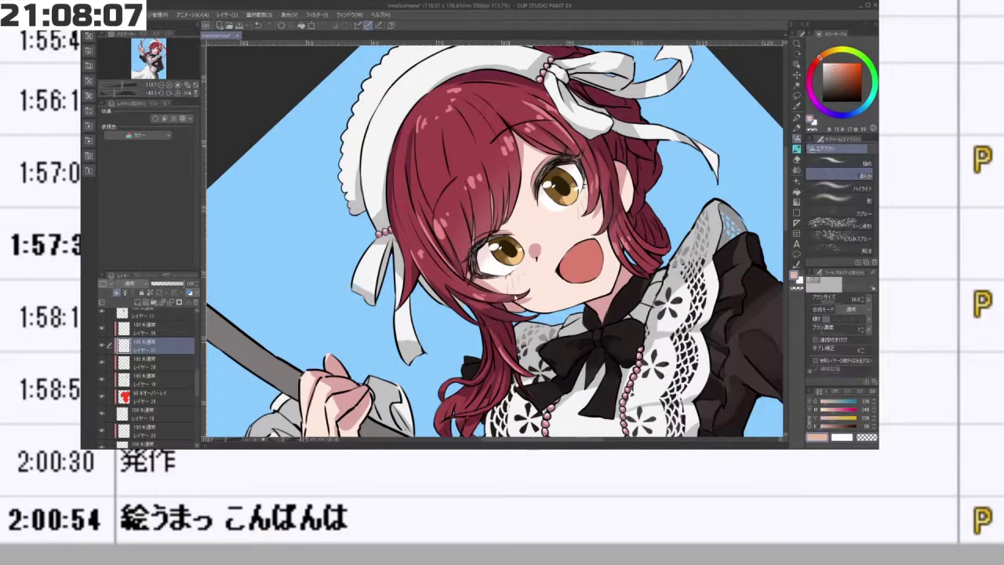
{"action": "left_click_drag", "start_coordinate": [532, 305], "coordinate": [549, 309]}
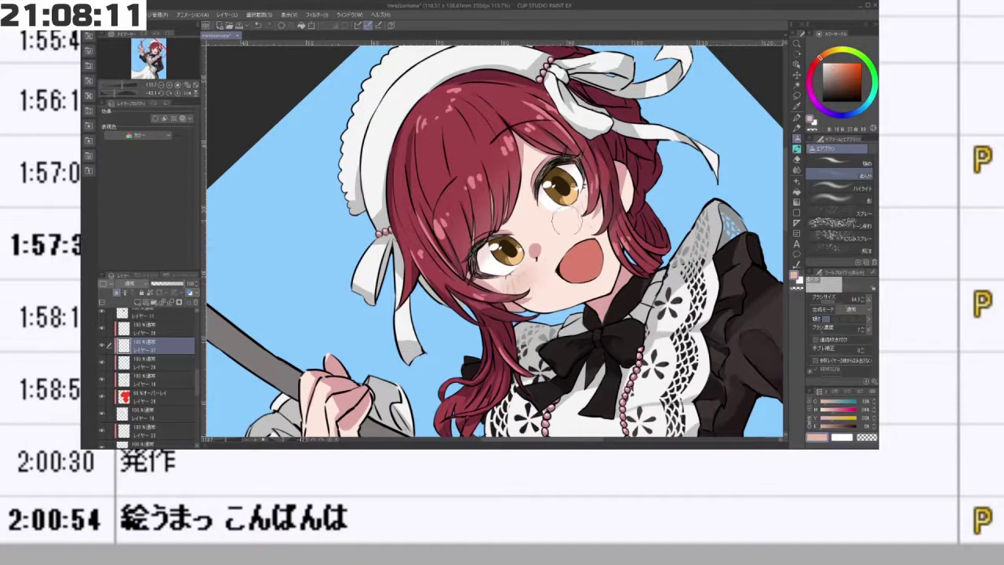
{"action": "mouse_move", "coordinate": [567, 221]}
{"action": "left_mouse_down"}
{"action": "mouse_move", "coordinate": [579, 222]}
{"action": "mouse_move", "coordinate": [565, 227]}
{"action": "mouse_move", "coordinate": [490, 174]}
{"action": "mouse_move", "coordinate": [436, 270]}
{"action": "mouse_move", "coordinate": [487, 306]}
{"action": "mouse_move", "coordinate": [546, 281]}
{"action": "mouse_move", "coordinate": [560, 251]}
{"action": "left_mouse_up"}
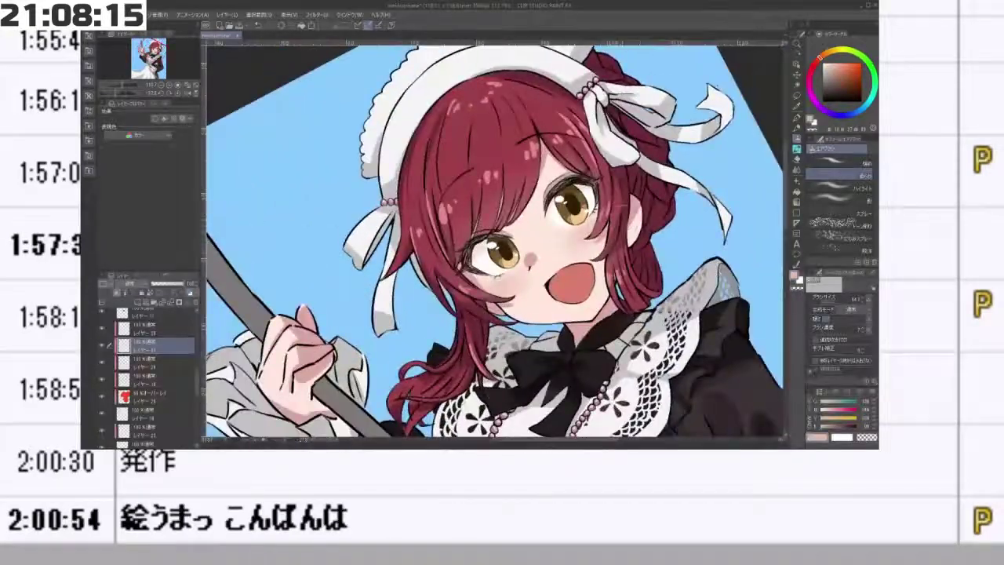
- Paint small near-white highlights in both eyes and on the nose with the watercolor brush on the topmost layer
{"action": "scroll", "coordinate": [549, 228], "scroll_direction": "down", "scroll_amount": 5}
{"action": "left_click_drag", "start_coordinate": [532, 338], "coordinate": [596, 256]}
{"action": "left_click_drag", "start_coordinate": [198, 372], "coordinate": [200, 313]}
{"action": "left_click", "coordinate": [166, 316]}
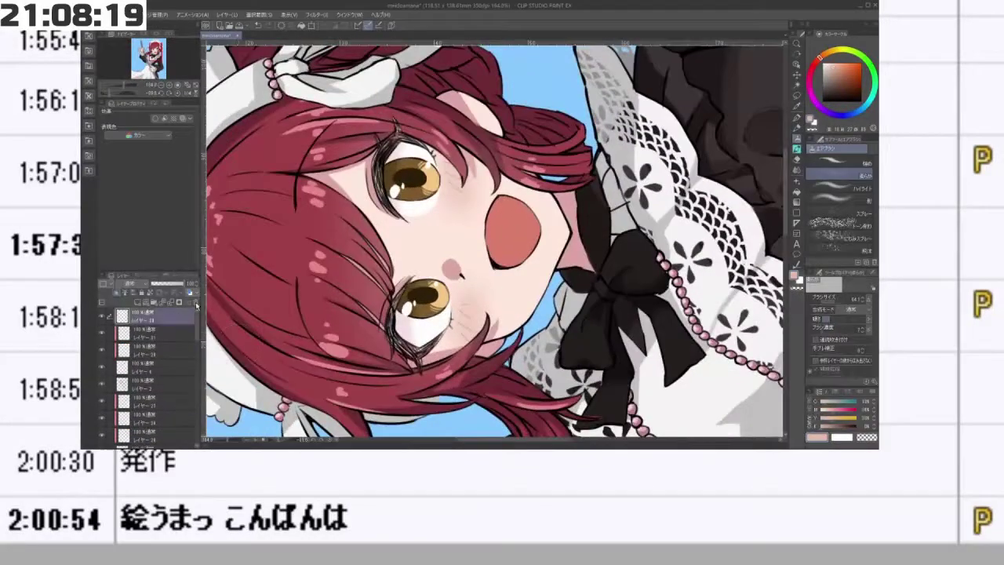
{"action": "left_click", "coordinate": [470, 222], "text": "alt"}
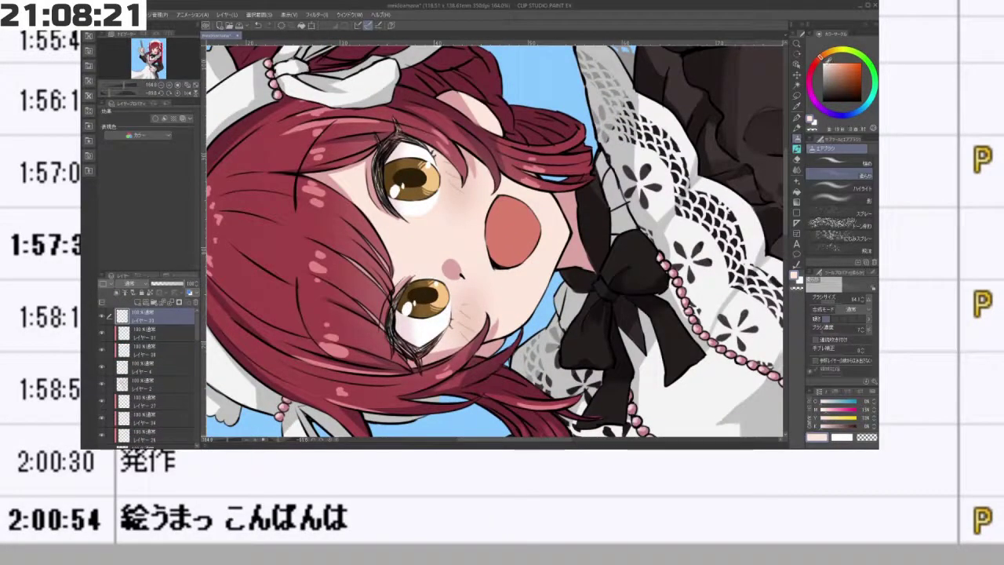
{"action": "left_click", "coordinate": [797, 138]}
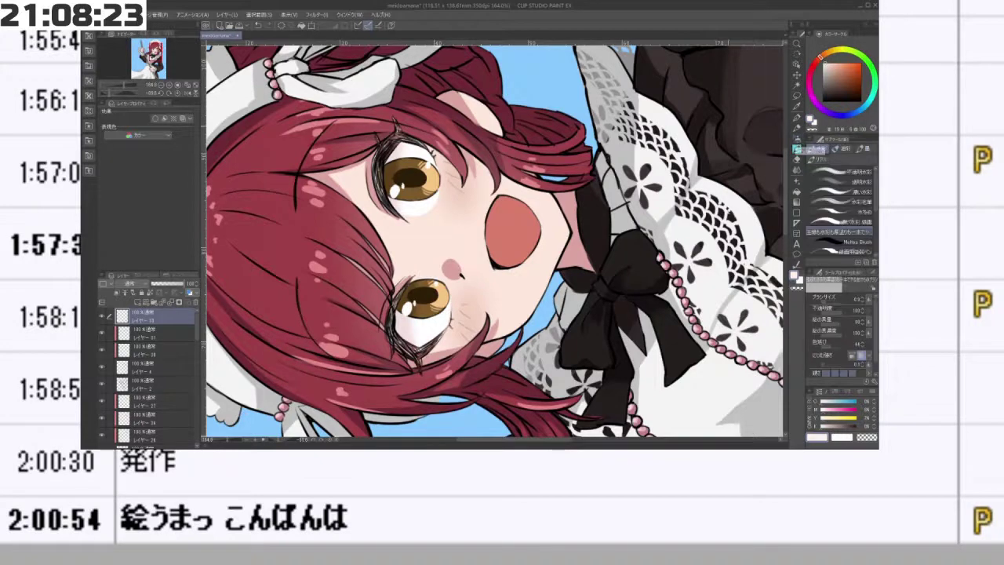
{"action": "key", "text": "["}
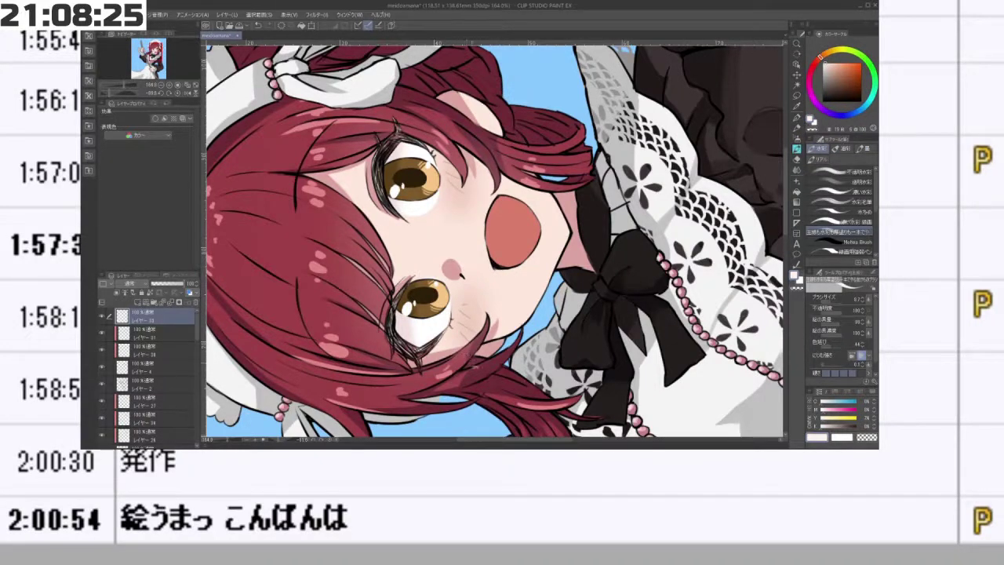
{"action": "key", "text": "minus"}
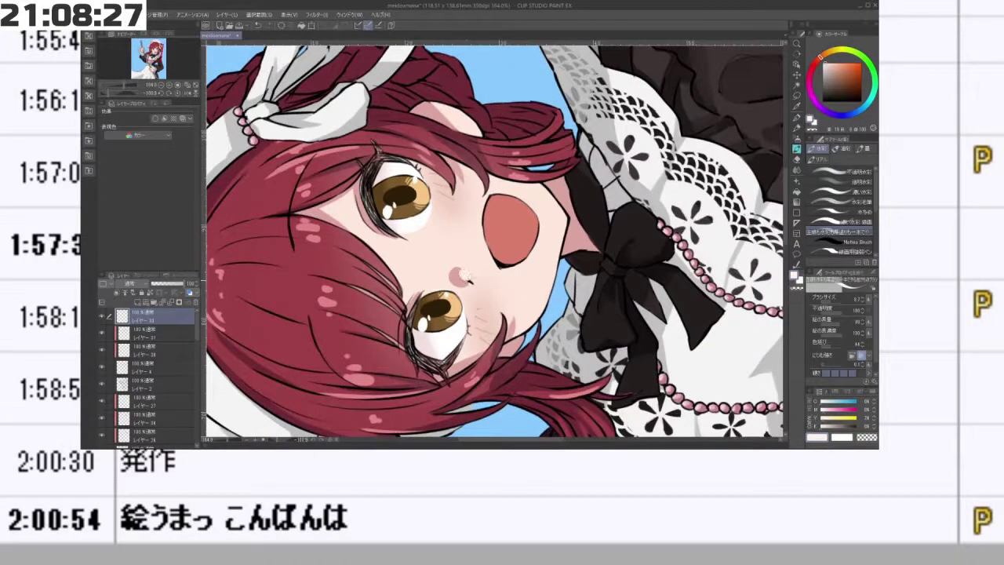
{"action": "left_click_drag", "start_coordinate": [468, 276], "coordinate": [541, 262]}
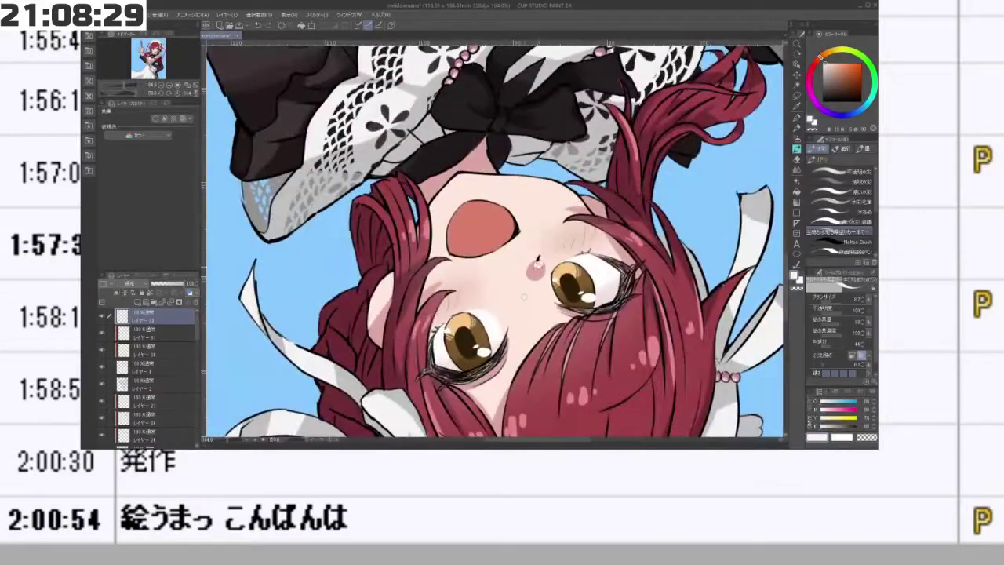
{"action": "left_click_drag", "start_coordinate": [524, 296], "coordinate": [455, 192]}
{"action": "key", "text": "ctrl+z"}
- Examine the highlights and blush from different canvas rotations, at full-figure view and close up on the face
{"action": "scroll", "coordinate": [541, 247], "scroll_direction": "down", "scroll_amount": 5}
{"action": "left_click_drag", "start_coordinate": [533, 309], "coordinate": [536, 173]}
{"action": "left_click_drag", "start_coordinate": [484, 271], "coordinate": [529, 170]}
{"action": "scroll", "coordinate": [529, 170], "scroll_direction": "up", "scroll_amount": 3}
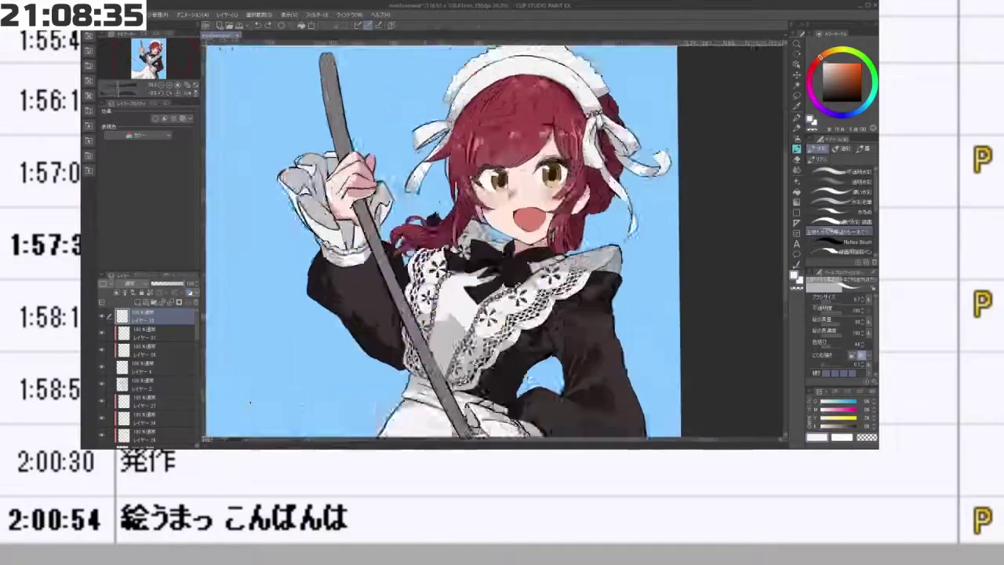
{"action": "key", "text": "ctrl+plus"}
{"action": "key", "text": "ctrl+plus"}
{"action": "key", "text": "ctrl+plus"}
{"action": "key", "text": "ctrl+plus"}
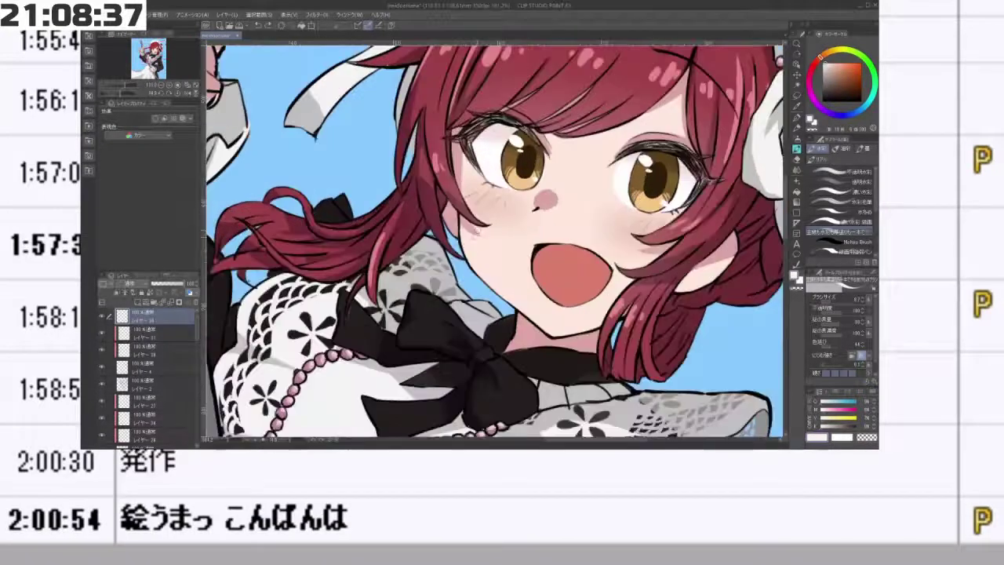
- Select the clipped blush-line layer and examine the face and the raised hand holding the pole
{"action": "scroll", "coordinate": [201, 366], "scroll_direction": "down", "scroll_amount": 4}
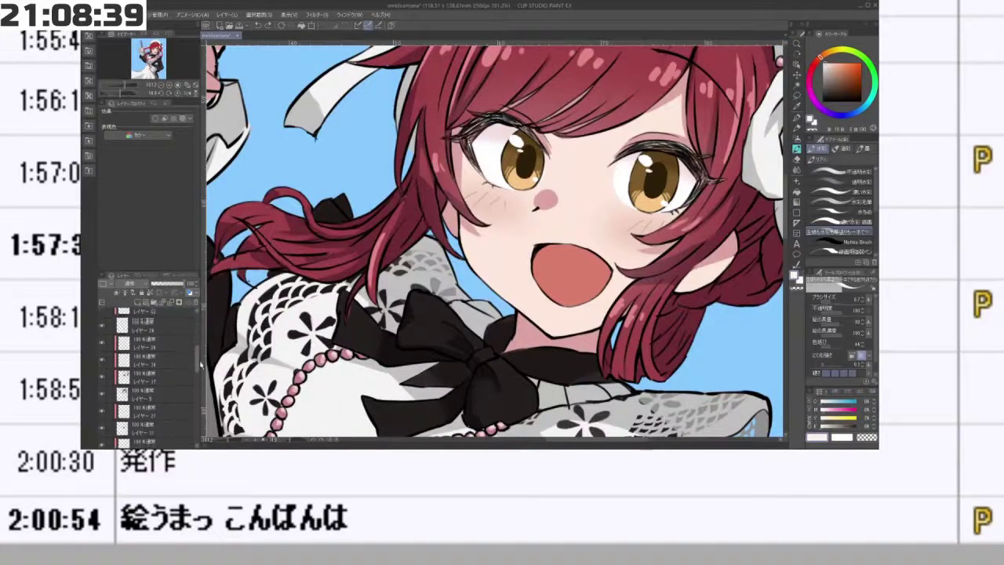
{"action": "scroll", "coordinate": [201, 365], "scroll_direction": "down", "scroll_amount": 4}
{"action": "left_click", "coordinate": [166, 322]}
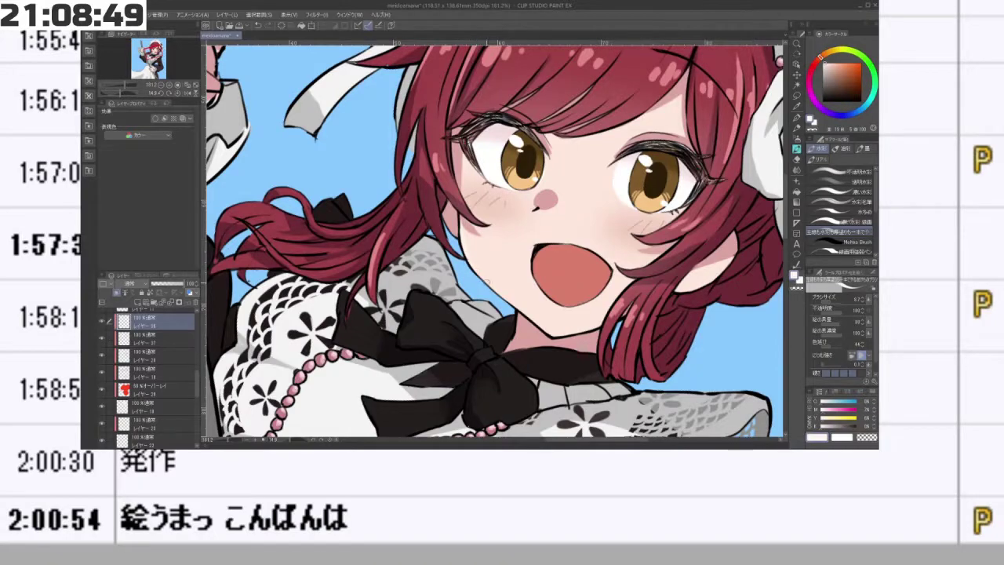
{"action": "left_click_drag", "start_coordinate": [486, 281], "coordinate": [577, 233]}
{"action": "scroll", "coordinate": [576, 226], "scroll_direction": "down", "scroll_amount": 3}
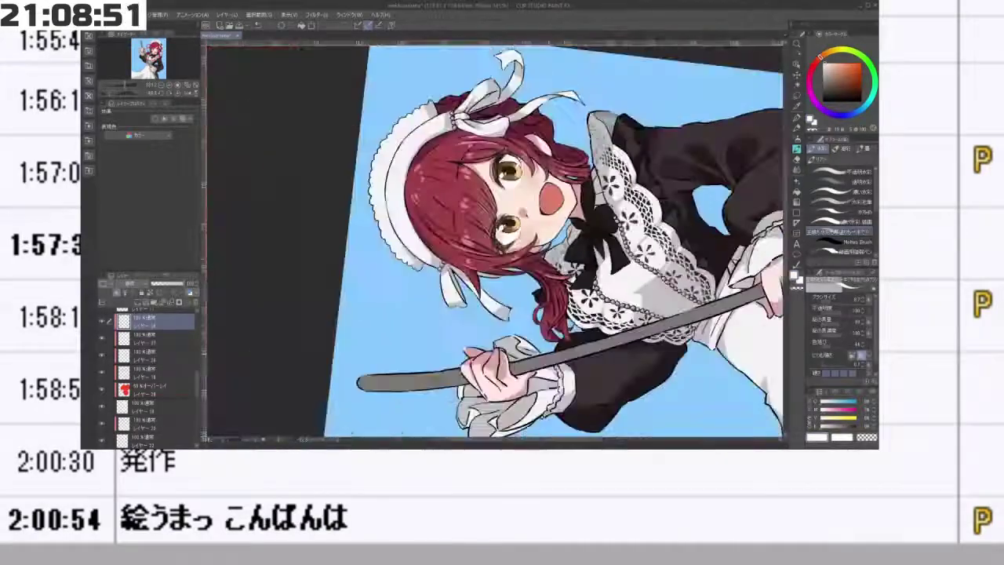
{"action": "left_click_drag", "start_coordinate": [706, 290], "coordinate": [485, 365]}
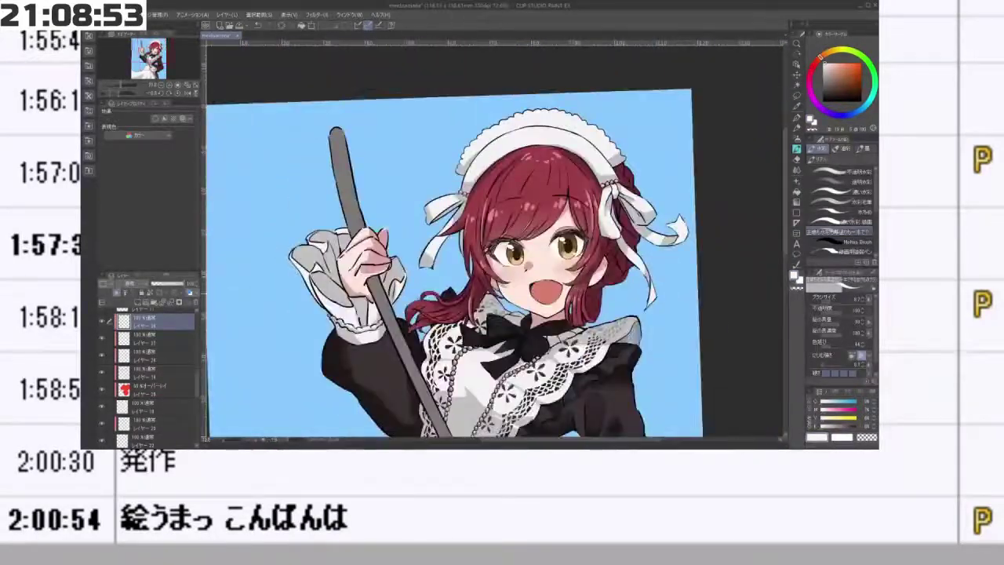
{"action": "left_click_drag", "start_coordinate": [486, 287], "coordinate": [537, 294]}
{"action": "scroll", "coordinate": [420, 242], "scroll_direction": "up", "scroll_amount": 4}
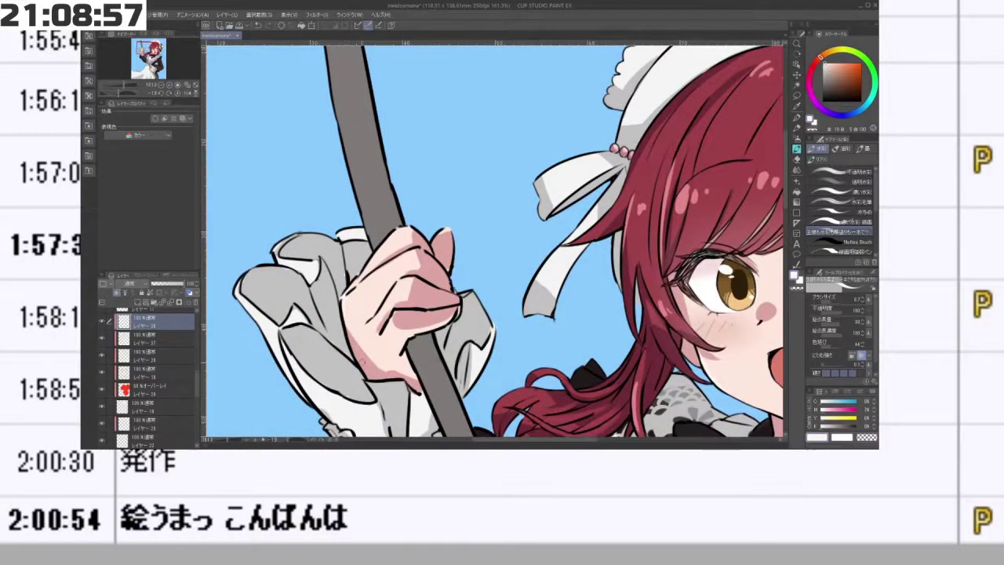
{"action": "scroll", "coordinate": [505, 303], "scroll_direction": "down", "scroll_amount": 3}
{"action": "scroll", "coordinate": [491, 234], "scroll_direction": "up", "scroll_amount": 2}
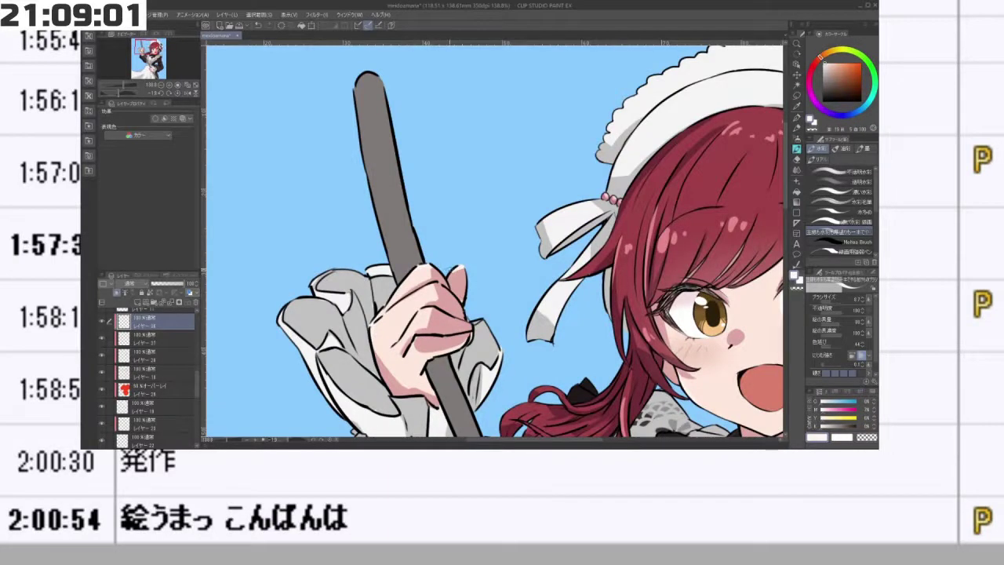
- Examine the lower hand on the pole, the apron and the whole figure's coloring, including from a rotated canvas
{"action": "scroll", "coordinate": [540, 264], "scroll_direction": "down", "scroll_amount": 5}
{"action": "left_click_drag", "start_coordinate": [539, 264], "coordinate": [513, 192]}
{"action": "left_click_drag", "start_coordinate": [541, 346], "coordinate": [514, 213]}
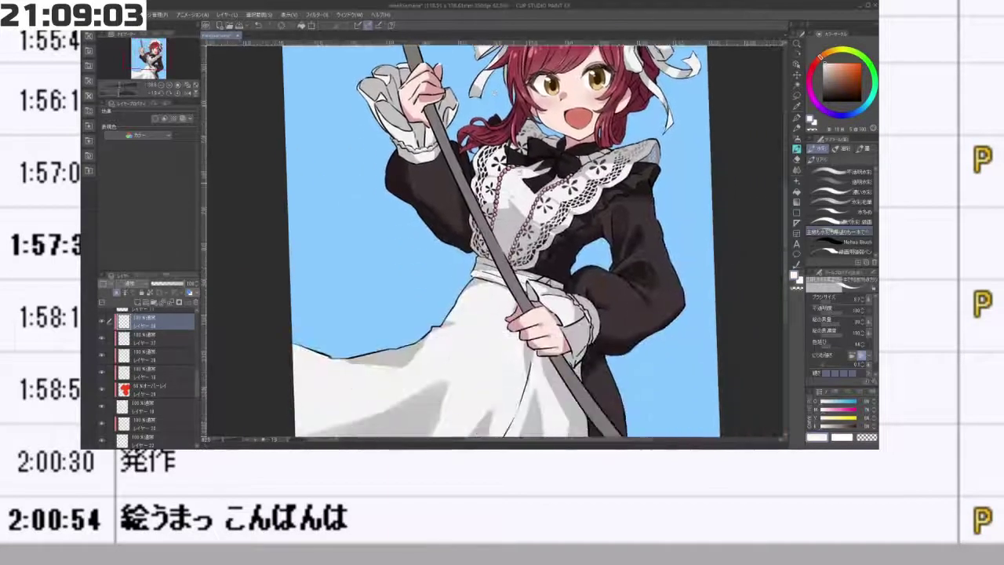
{"action": "scroll", "coordinate": [549, 314], "scroll_direction": "up", "scroll_amount": 3}
{"action": "scroll", "coordinate": [542, 337], "scroll_direction": "up", "scroll_amount": 2}
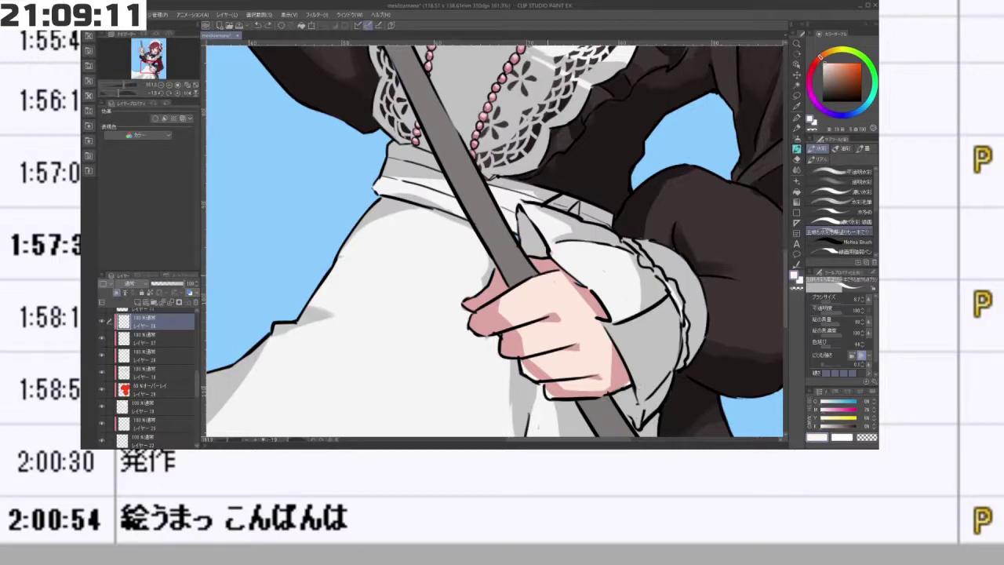
{"action": "key", "text": "]"}
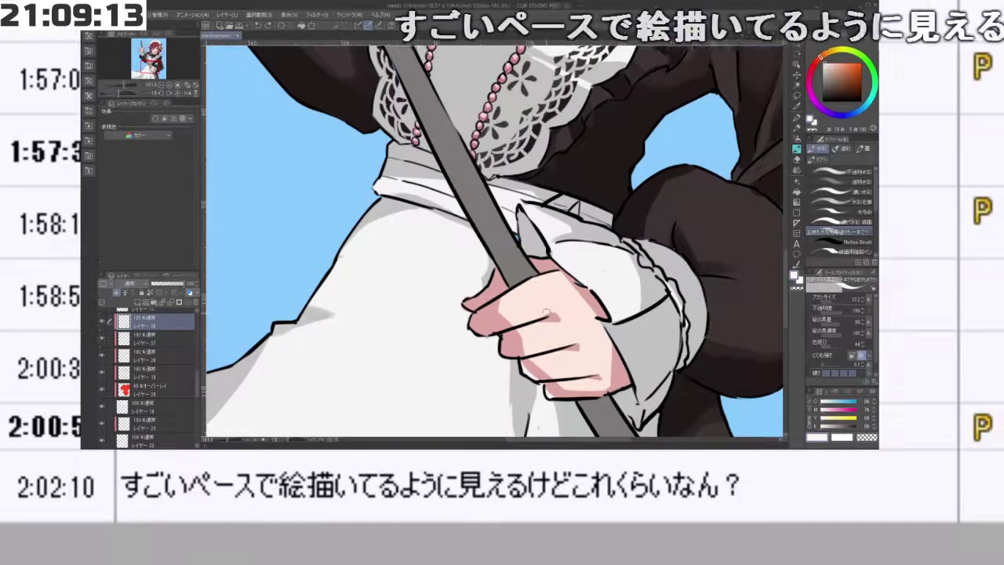
{"action": "left_click_drag", "start_coordinate": [547, 313], "coordinate": [679, 262]}
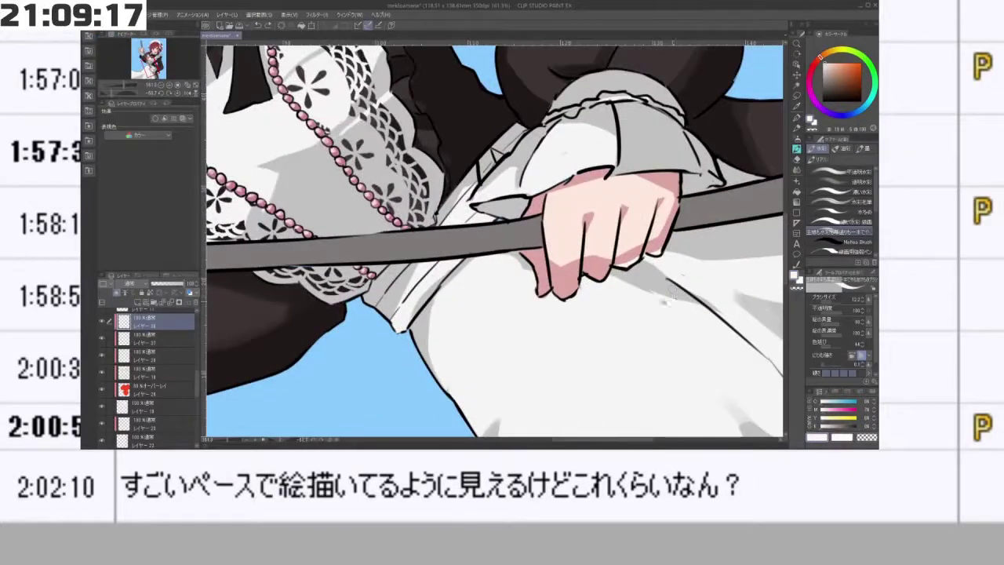
{"action": "scroll", "coordinate": [672, 296], "scroll_direction": "down", "scroll_amount": 4}
{"action": "left_click_drag", "start_coordinate": [527, 102], "coordinate": [631, 190]}
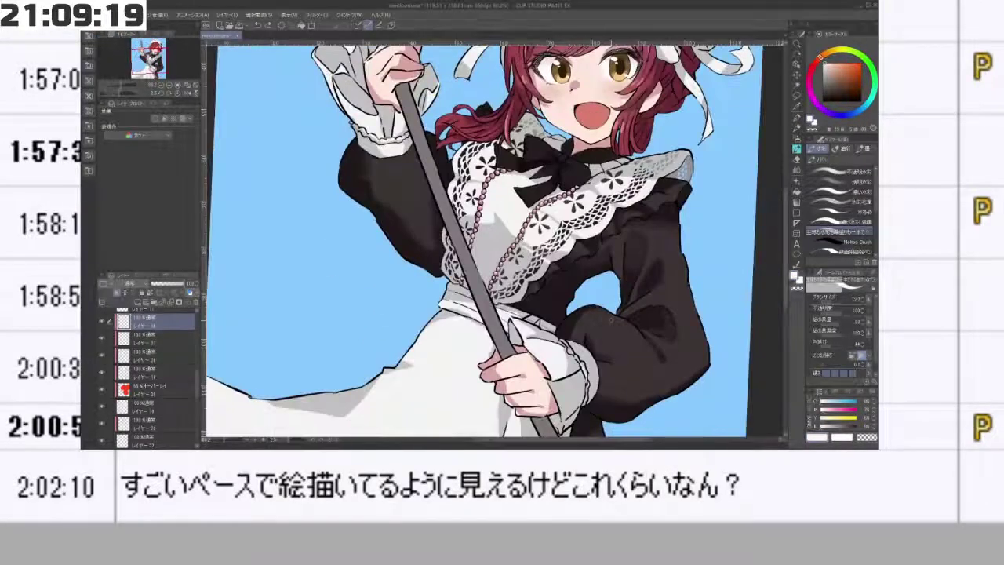
{"action": "scroll", "coordinate": [611, 319], "scroll_direction": "down", "scroll_amount": 2}
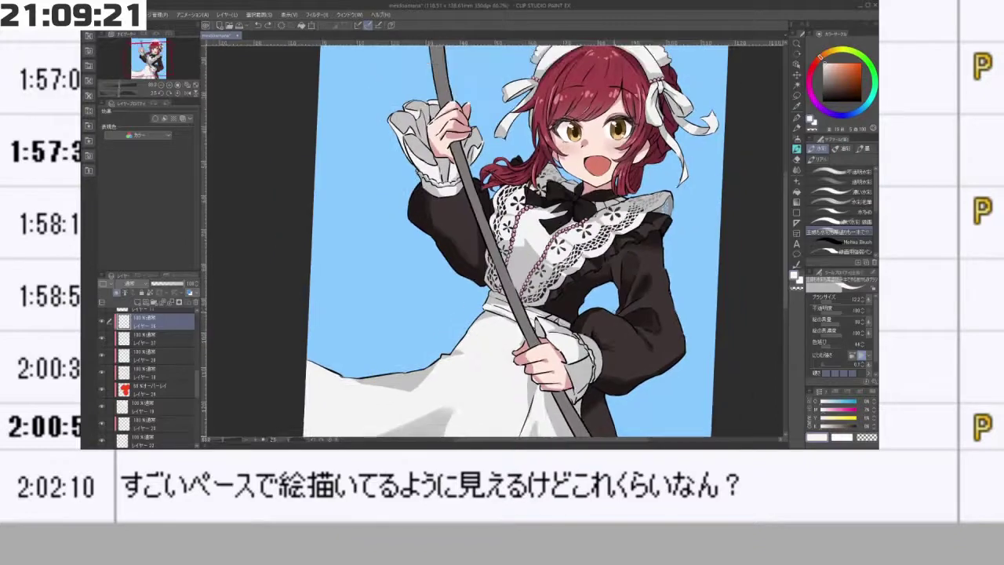
{"action": "scroll", "coordinate": [611, 319], "scroll_direction": "down", "scroll_amount": 3}
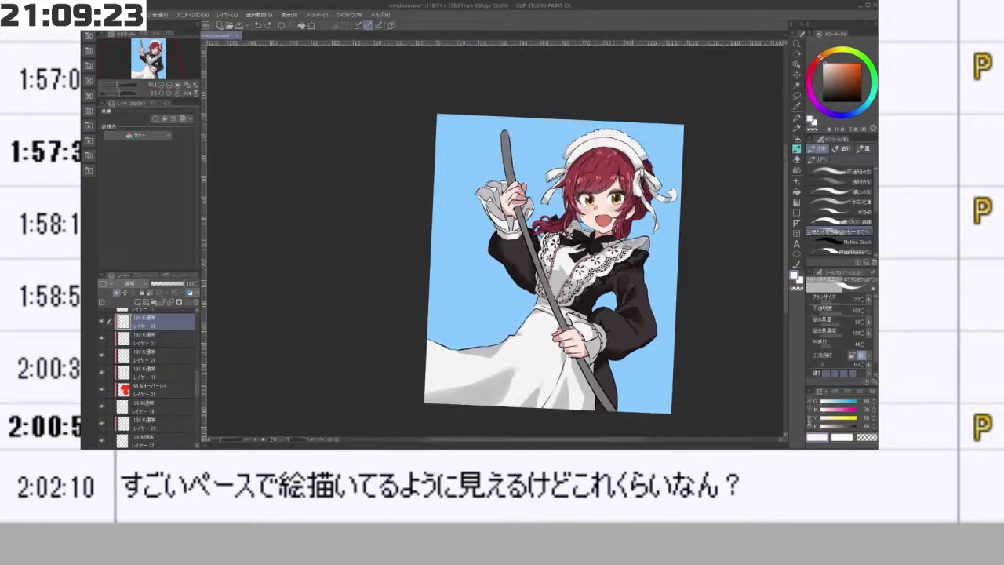
{"action": "scroll", "coordinate": [603, 210], "scroll_direction": "up", "scroll_amount": 8}
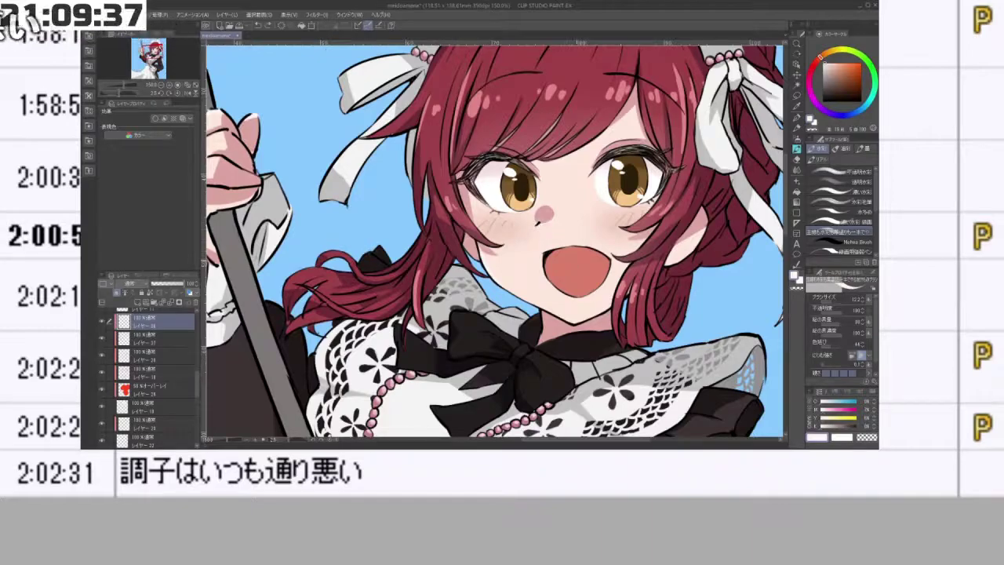
- Compare the whole illustration's coloring with the canvas tilted sideways and upright
{"action": "scroll", "coordinate": [581, 238], "scroll_direction": "down", "scroll_amount": 4}
{"action": "scroll", "coordinate": [565, 238], "scroll_direction": "up", "scroll_amount": 1}
{"action": "key", "text": "minus"}
{"action": "key", "text": "minus"}
{"action": "key", "text": "minus"}
{"action": "key", "text": "minus"}
{"action": "key", "text": "minus"}
{"action": "key", "text": "minus"}
{"action": "key", "text": "minus"}
{"action": "key", "text": "minus"}
{"action": "key", "text": "minus"}
{"action": "key", "text": "minus"}
{"action": "key", "text": "minus"}
{"action": "key", "text": "minus"}
{"action": "key", "text": "minus"}
{"action": "key", "text": "minus"}
{"action": "key", "text": "minus"}
{"action": "key", "text": "minus"}
{"action": "key", "text": "minus"}
{"action": "key", "text": "minus"}
{"action": "key", "text": "minus"}
{"action": "key", "text": "minus"}
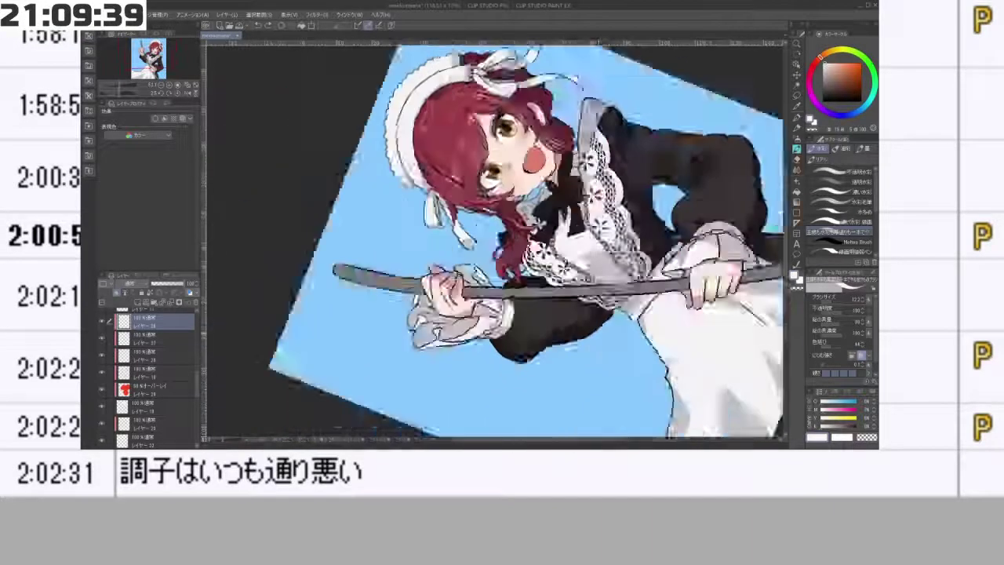
{"action": "left_click_drag", "start_coordinate": [422, 400], "coordinate": [670, 219]}
{"action": "scroll", "coordinate": [633, 197], "scroll_direction": "down", "scroll_amount": 3}
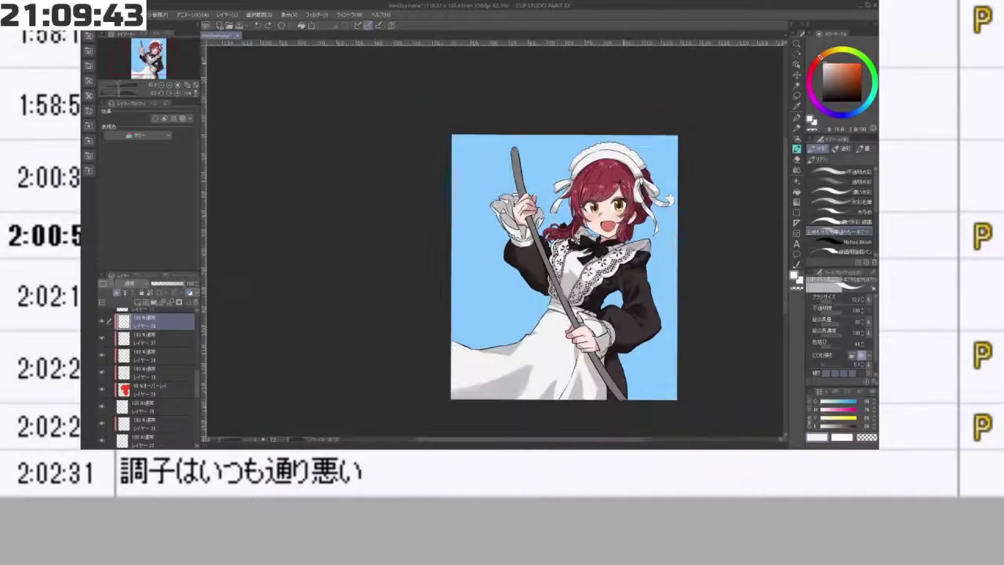
{"action": "scroll", "coordinate": [594, 350], "scroll_direction": "up", "scroll_amount": 1}
{"action": "scroll", "coordinate": [594, 350], "scroll_direction": "up", "scroll_amount": 1}
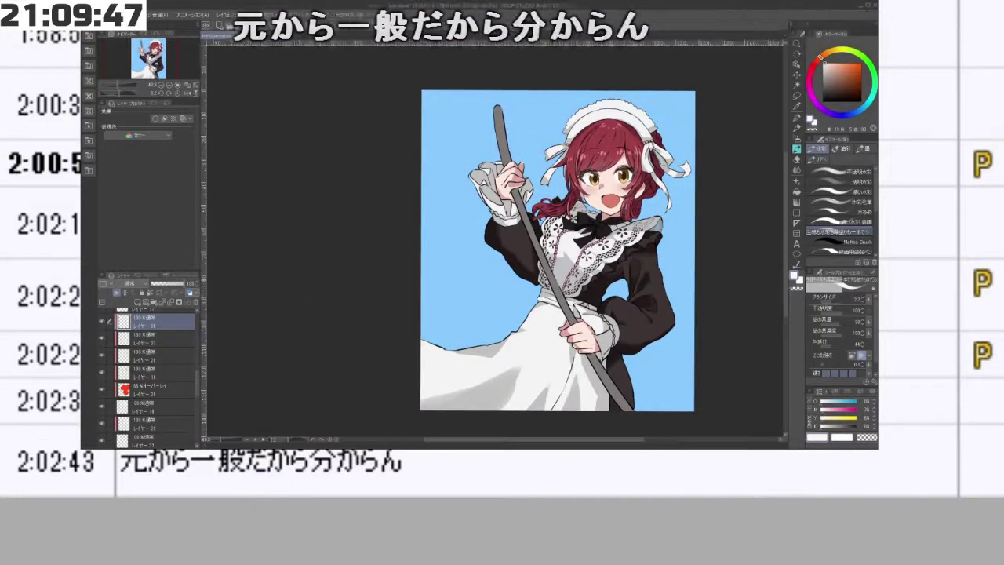
- Add a new layer directly above the pole's color layer and clip it to that layer
{"action": "scroll", "coordinate": [200, 383], "scroll_direction": "down", "scroll_amount": 5}
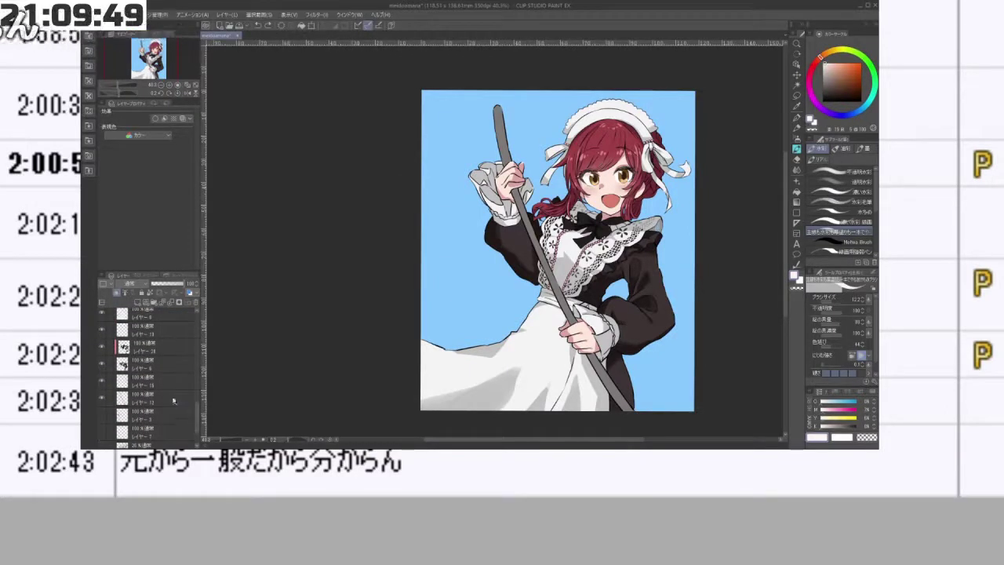
{"action": "left_click", "coordinate": [137, 303]}
{"action": "left_click", "coordinate": [117, 292]}
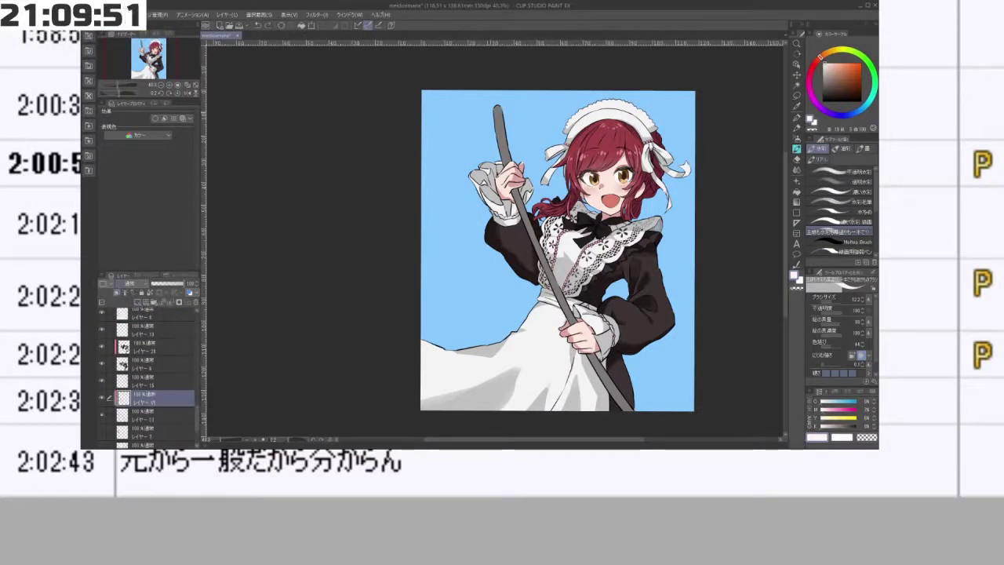
- Mix a dark olive-brown and paint it along the whole length of the pole with a larger brush, undoing the last stray stroke
{"action": "left_click_drag", "start_coordinate": [821, 60], "coordinate": [847, 50]}
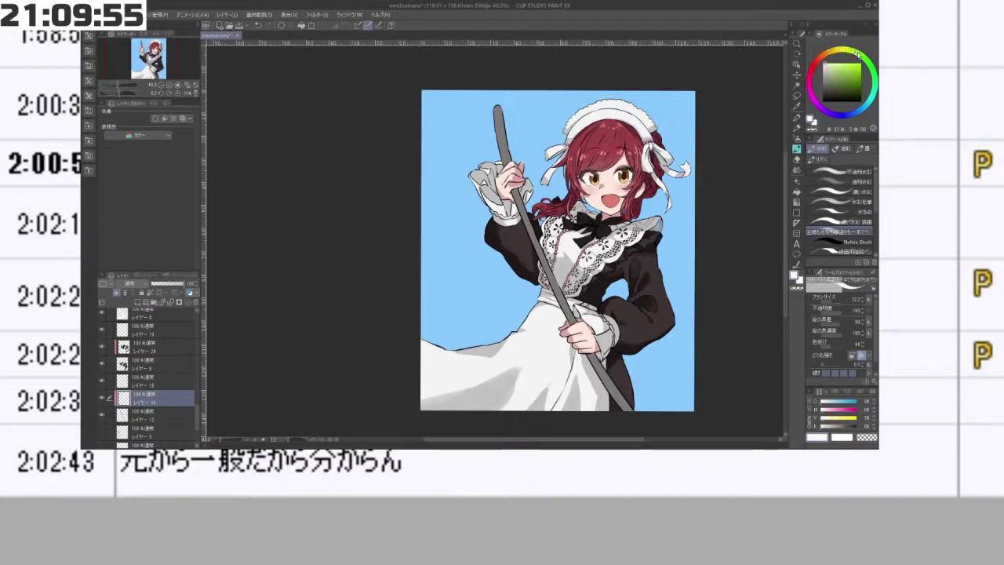
{"action": "left_click", "coordinate": [837, 86]}
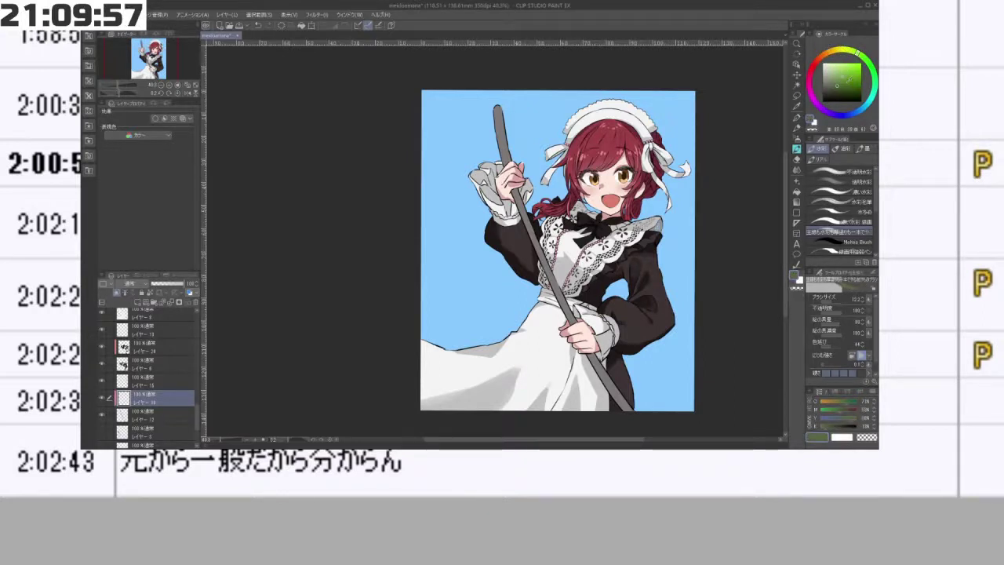
{"action": "left_click_drag", "start_coordinate": [835, 53], "coordinate": [839, 51]}
{"action": "left_click", "coordinate": [839, 89]}
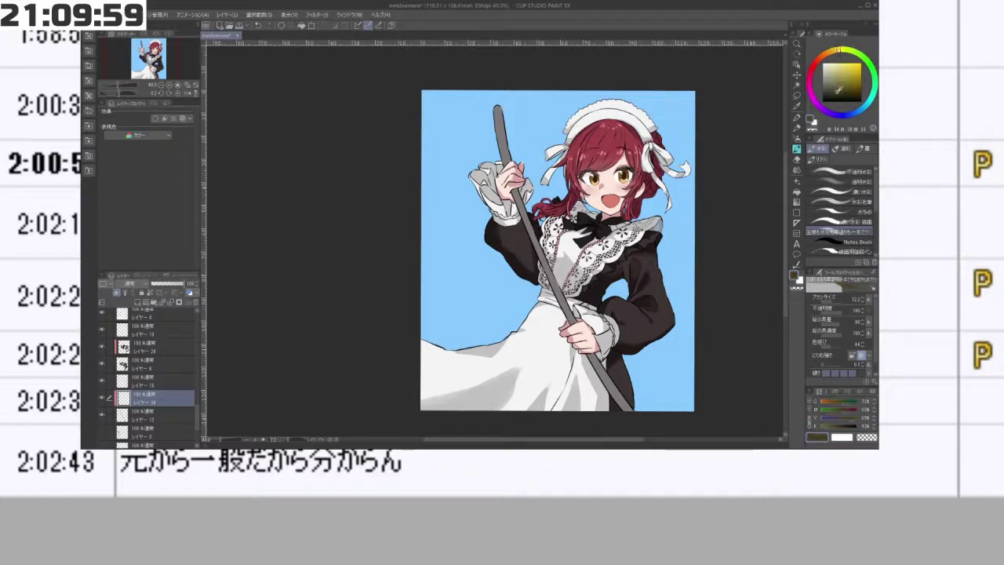
{"action": "left_click", "coordinate": [840, 90]}
{"action": "left_click_drag", "start_coordinate": [535, 190], "coordinate": [553, 190]}
{"action": "mouse_move", "coordinate": [498, 110]}
{"action": "left_mouse_down"}
{"action": "mouse_move", "coordinate": [532, 235]}
{"action": "mouse_move", "coordinate": [571, 315]}
{"action": "left_mouse_up"}
{"action": "left_click_drag", "start_coordinate": [545, 266], "coordinate": [573, 319]}
{"action": "left_click_drag", "start_coordinate": [594, 359], "coordinate": [626, 409]}
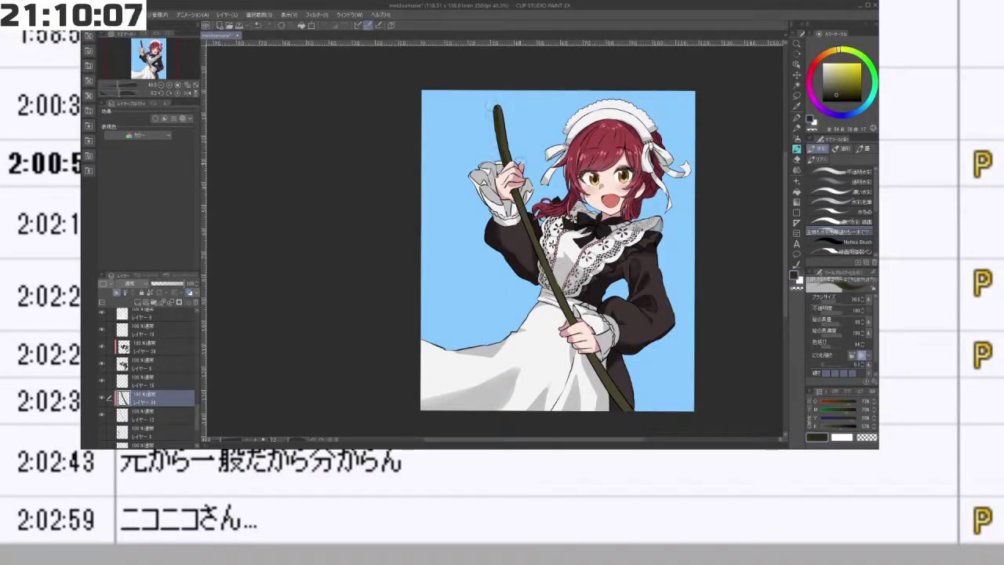
{"action": "left_click_drag", "start_coordinate": [497, 108], "coordinate": [501, 124]}
{"action": "left_click_drag", "start_coordinate": [535, 246], "coordinate": [570, 318]}
{"action": "key", "text": "ctrl+z"}
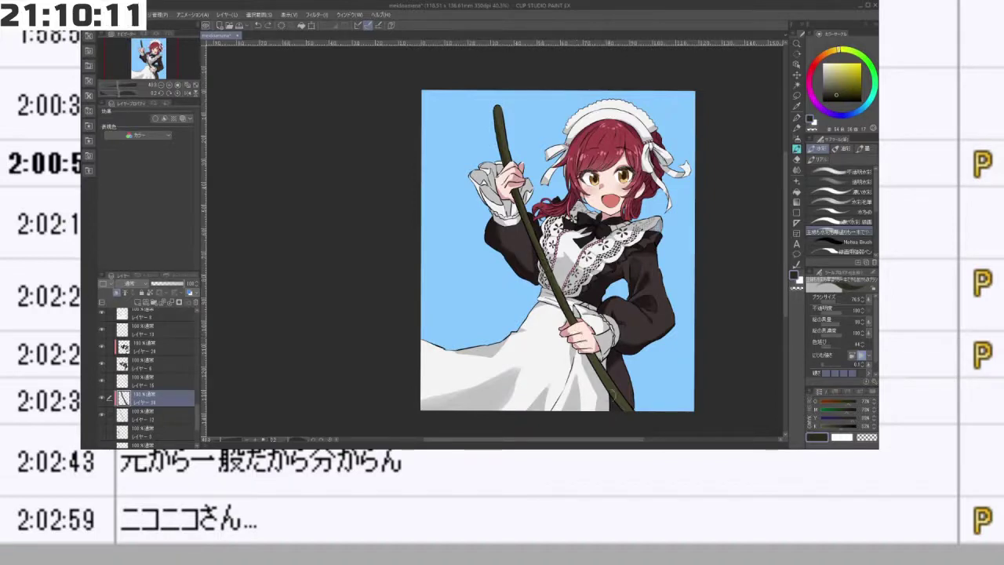
- Examine the recolored pole with the canvas upside down and tilted, and close up beside the face
{"action": "left_click_drag", "start_coordinate": [330, 248], "coordinate": [703, 227]}
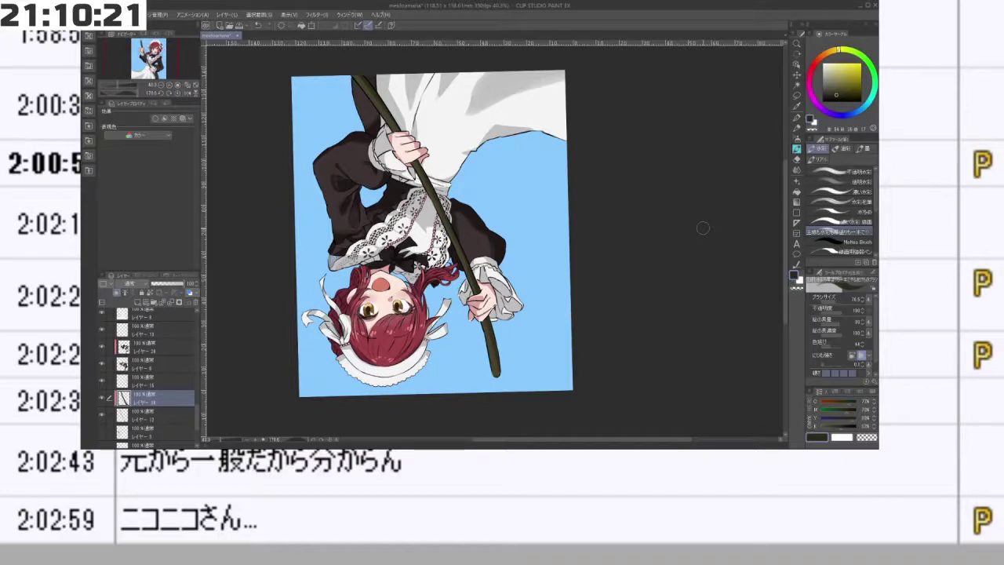
{"action": "left_click_drag", "start_coordinate": [605, 369], "coordinate": [369, 126]}
{"action": "left_click_drag", "start_coordinate": [679, 247], "coordinate": [617, 289]}
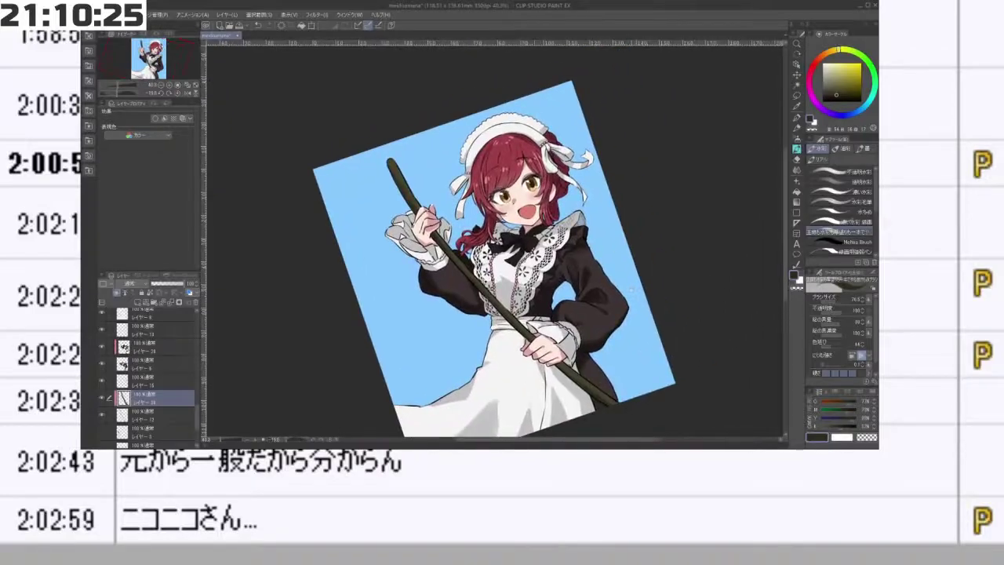
{"action": "left_click_drag", "start_coordinate": [524, 202], "coordinate": [582, 201]}
{"action": "left_click_drag", "start_coordinate": [574, 333], "coordinate": [474, 388]}
{"action": "left_click_drag", "start_coordinate": [549, 231], "coordinate": [538, 318]}
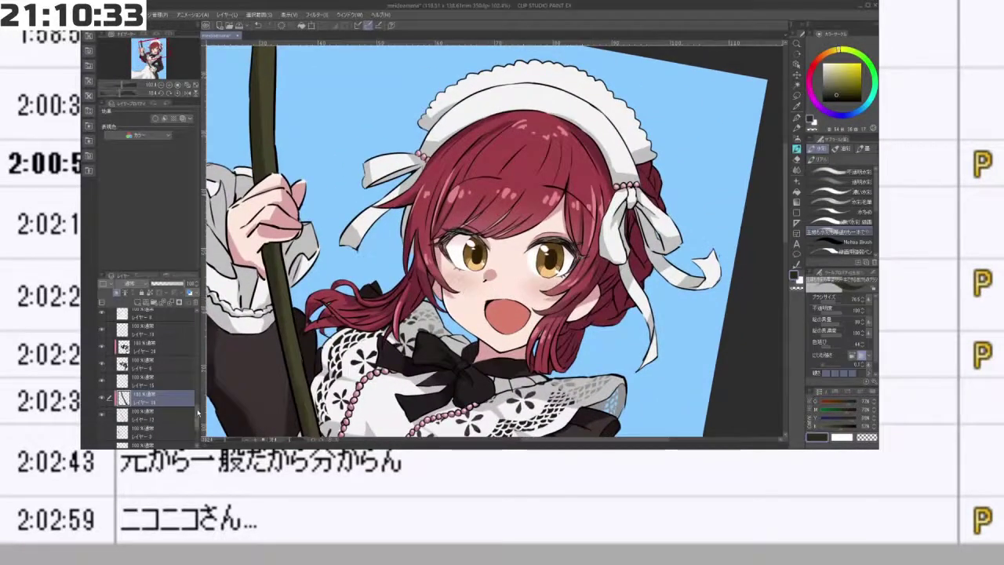
{"action": "scroll", "coordinate": [167, 360], "scroll_direction": "up", "scroll_amount": 5}
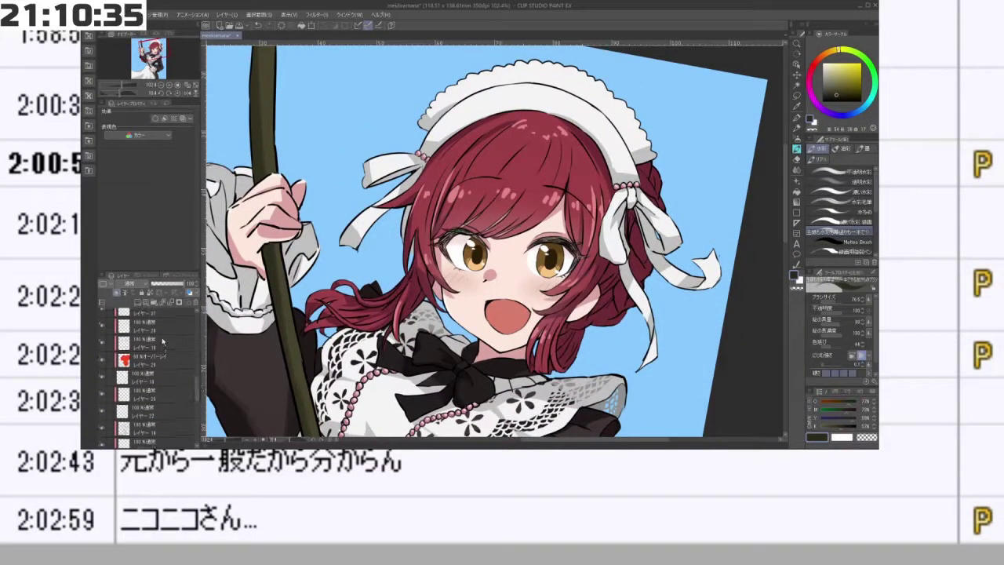
{"action": "left_click", "coordinate": [163, 340]}
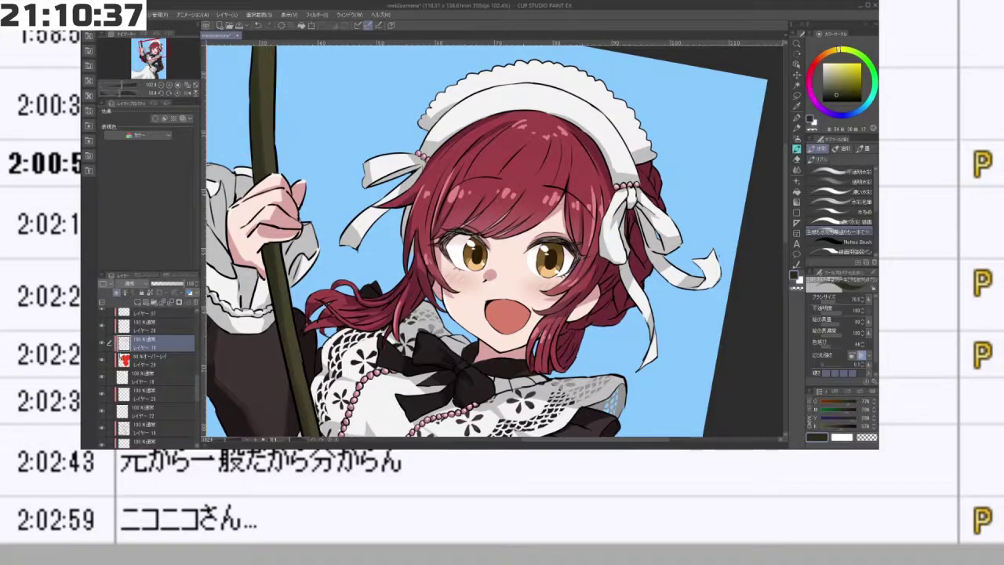
{"action": "left_click_drag", "start_coordinate": [570, 355], "coordinate": [552, 265]}
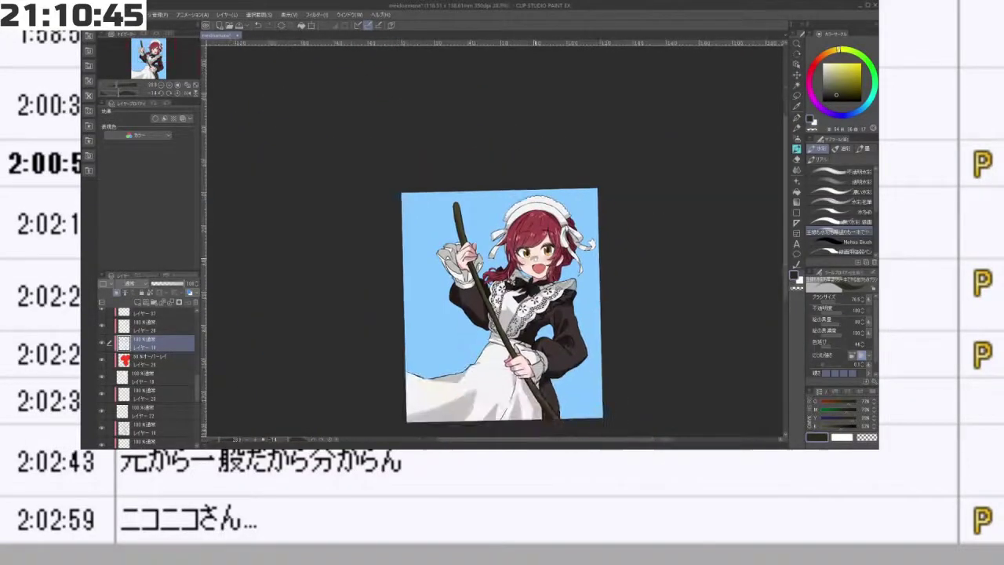
{"action": "left_click_drag", "start_coordinate": [560, 329], "coordinate": [557, 314]}
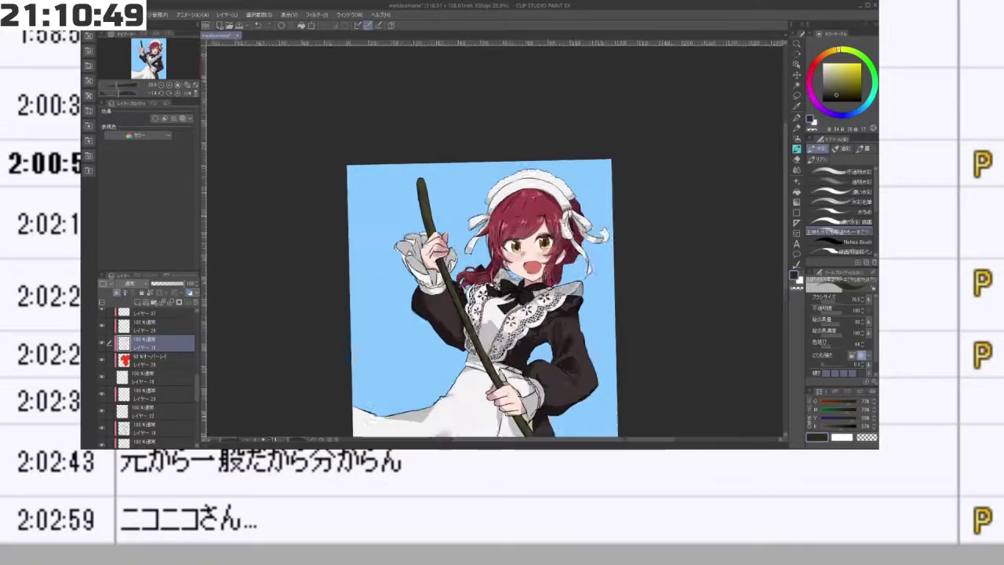
{"action": "key", "text": "ctrl+plus"}
- Erase small petal-shaped cutouts from the white color layer along the headdress frill on the side nearest the pole
{"action": "left_click_drag", "start_coordinate": [199, 386], "coordinate": [199, 396]}
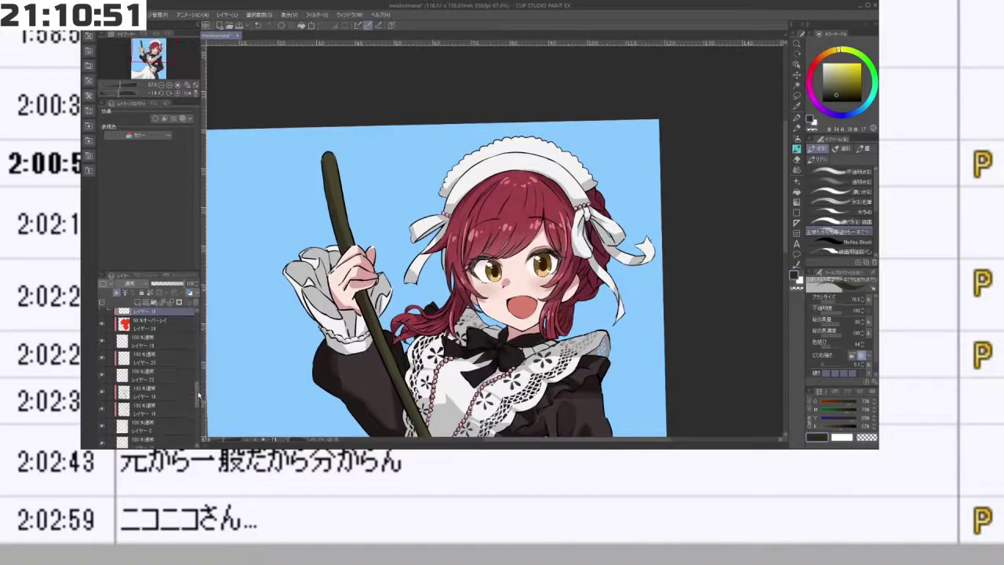
{"action": "left_click", "coordinate": [139, 409]}
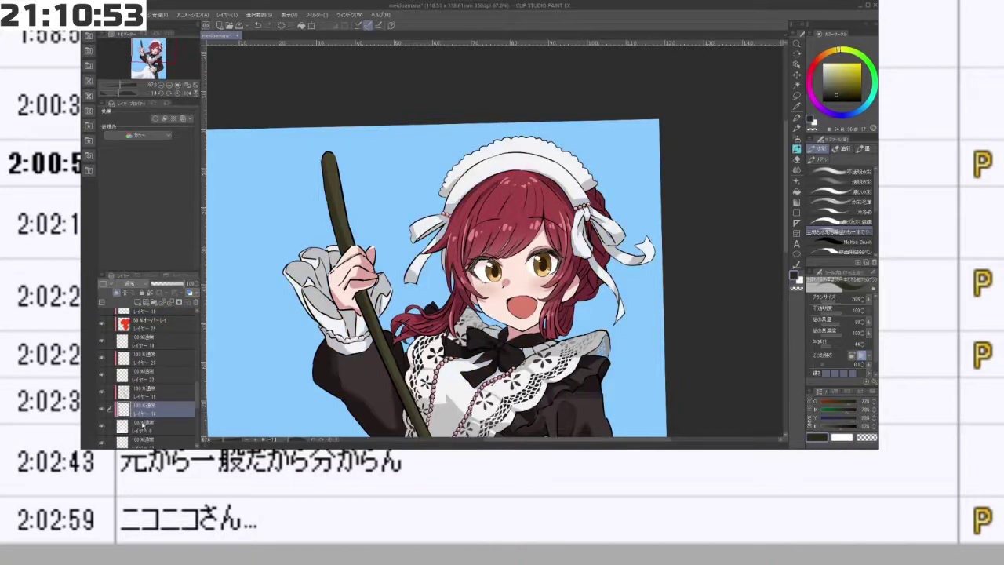
{"action": "left_click", "coordinate": [133, 426]}
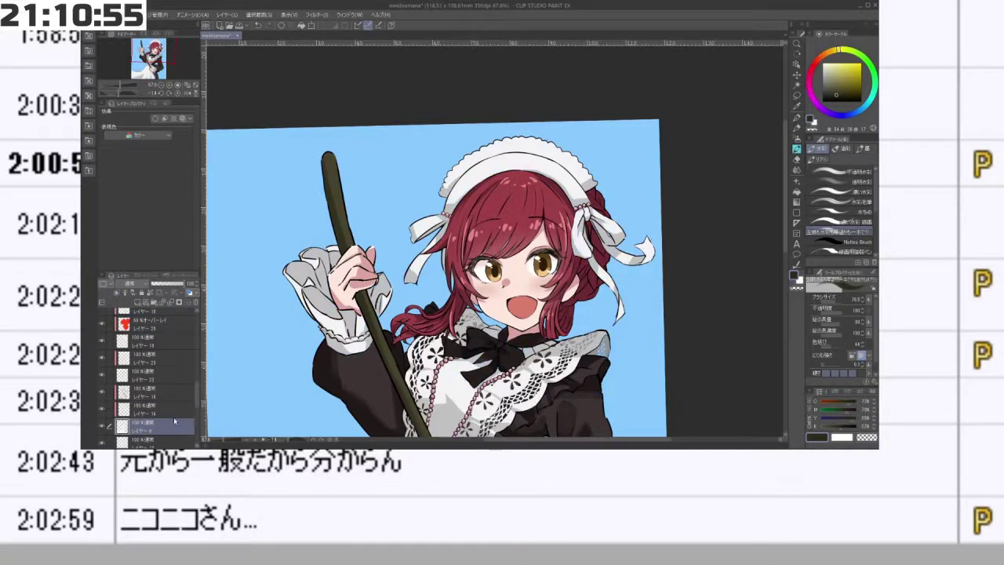
{"action": "left_click", "coordinate": [798, 150]}
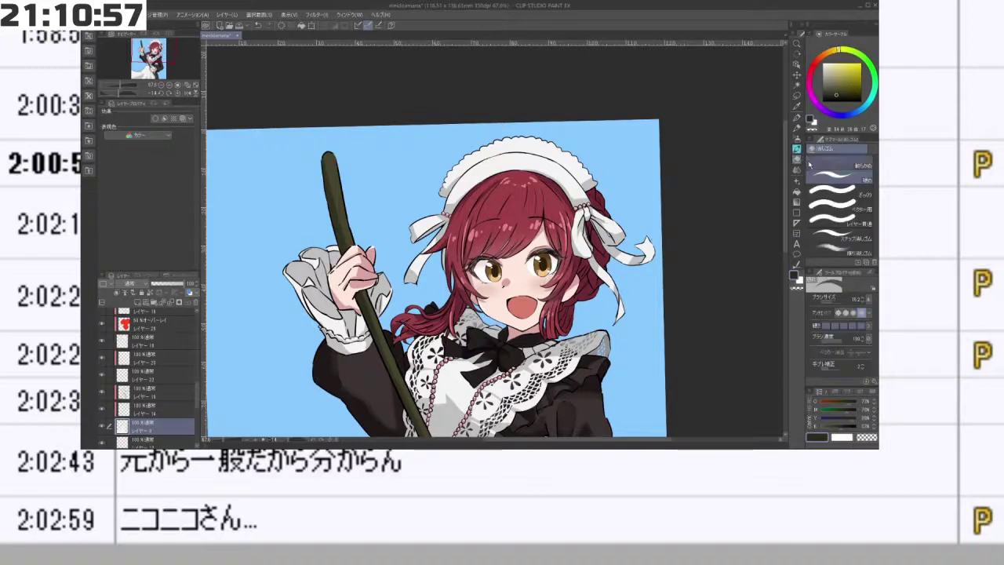
{"action": "left_click_drag", "start_coordinate": [722, 102], "coordinate": [753, 154]}
{"action": "scroll", "coordinate": [486, 250], "scroll_direction": "up", "scroll_amount": 4}
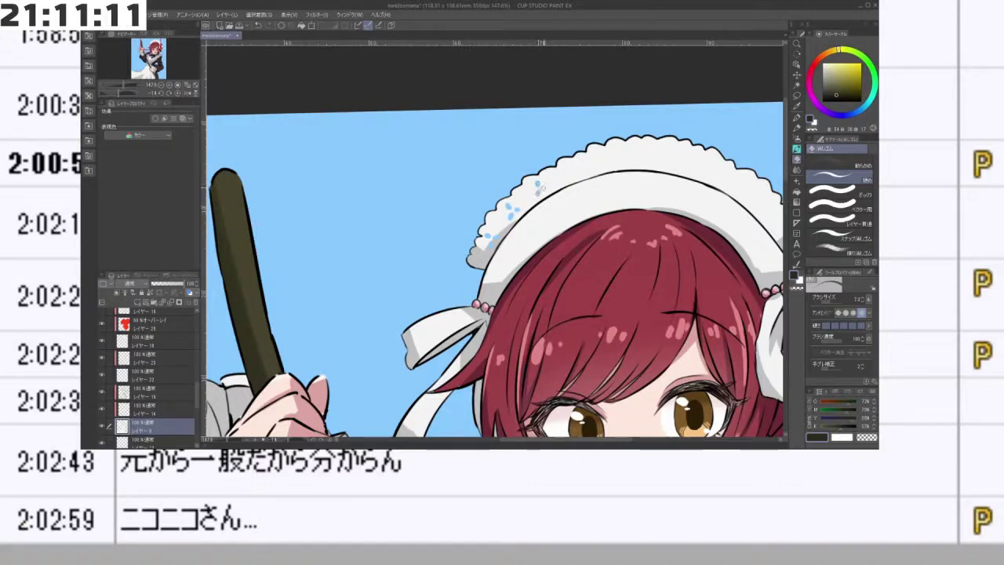
{"action": "left_click", "coordinate": [566, 168]}
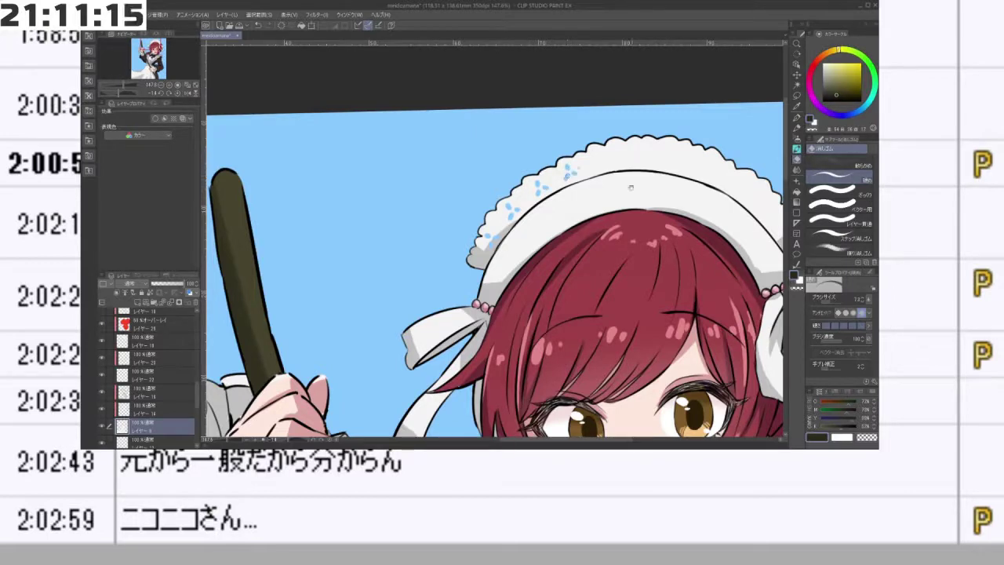
- Continue the erased three-petal cutouts across the crown of the headdress frill
{"action": "scroll", "coordinate": [631, 187], "scroll_direction": "down", "scroll_amount": 5}
{"action": "left_click_drag", "start_coordinate": [631, 188], "coordinate": [549, 239]}
{"action": "scroll", "coordinate": [549, 238], "scroll_direction": "up", "scroll_amount": 4}
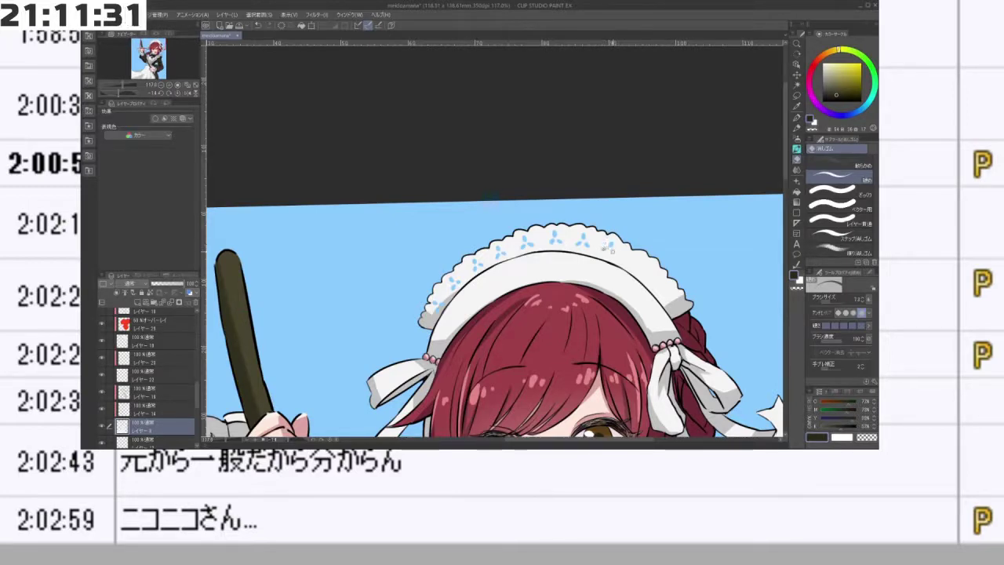
{"action": "scroll", "coordinate": [648, 273], "scroll_direction": "down", "scroll_amount": 6}
{"action": "left_click_drag", "start_coordinate": [640, 249], "coordinate": [601, 168]}
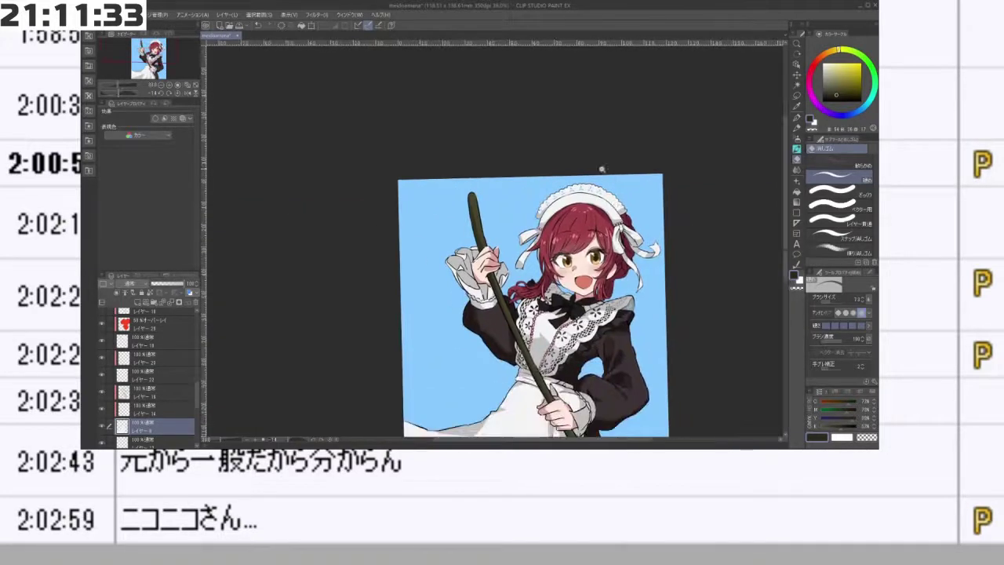
- Erase the remaining three-petal cutouts down the far side of the headdress frill to the ribbon with pink beads
{"action": "scroll", "coordinate": [603, 169], "scroll_direction": "up", "scroll_amount": 7}
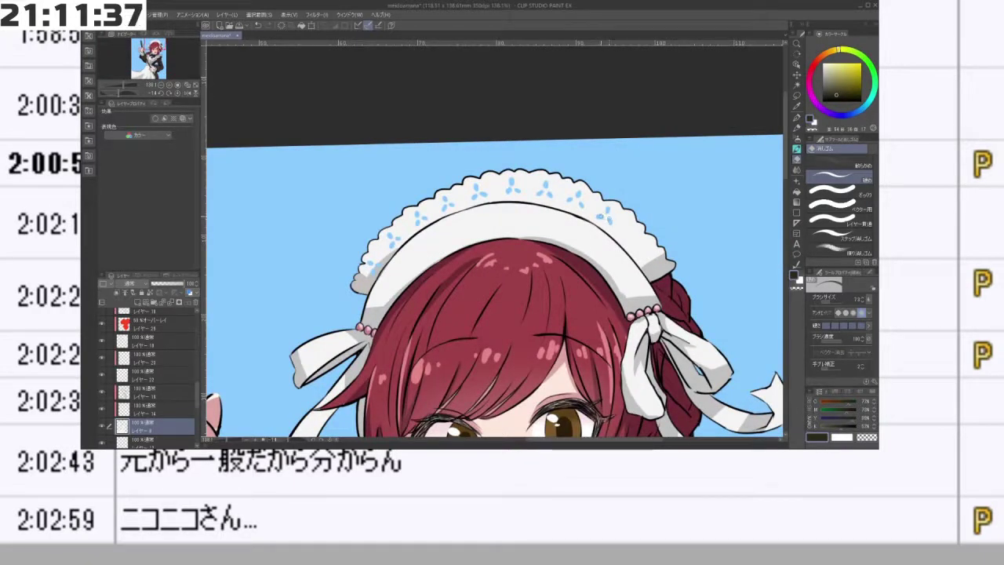
{"action": "left_click_drag", "start_coordinate": [635, 232], "coordinate": [627, 233]}
{"action": "left_click", "coordinate": [633, 240]}
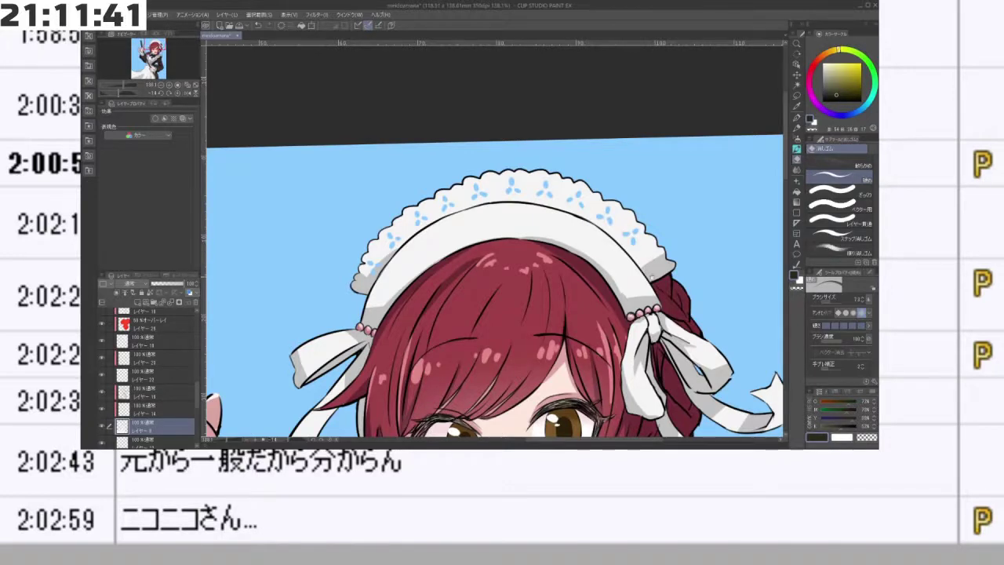
{"action": "scroll", "coordinate": [608, 154], "scroll_direction": "down", "scroll_amount": 6}
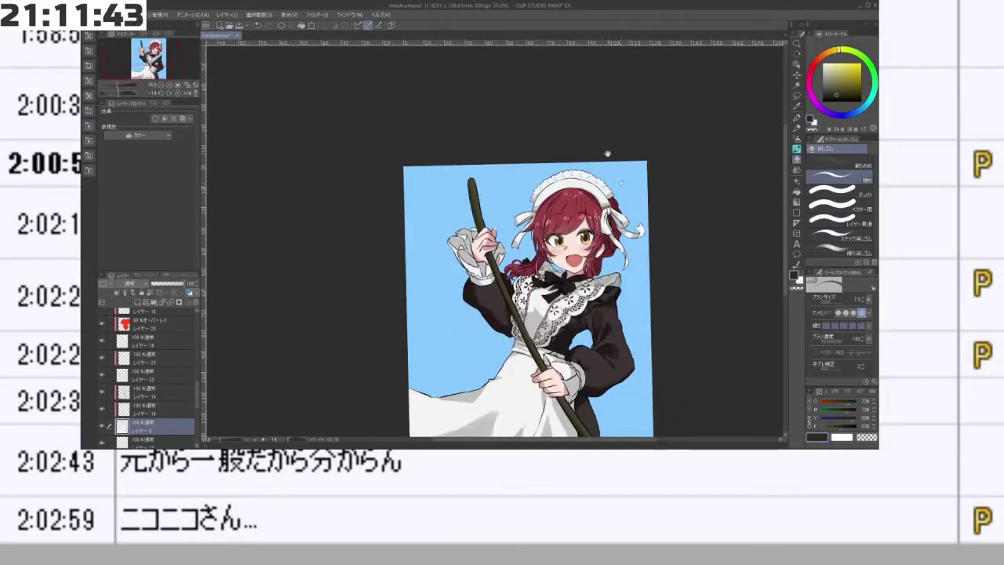
{"action": "scroll", "coordinate": [608, 191], "scroll_direction": "up", "scroll_amount": 7}
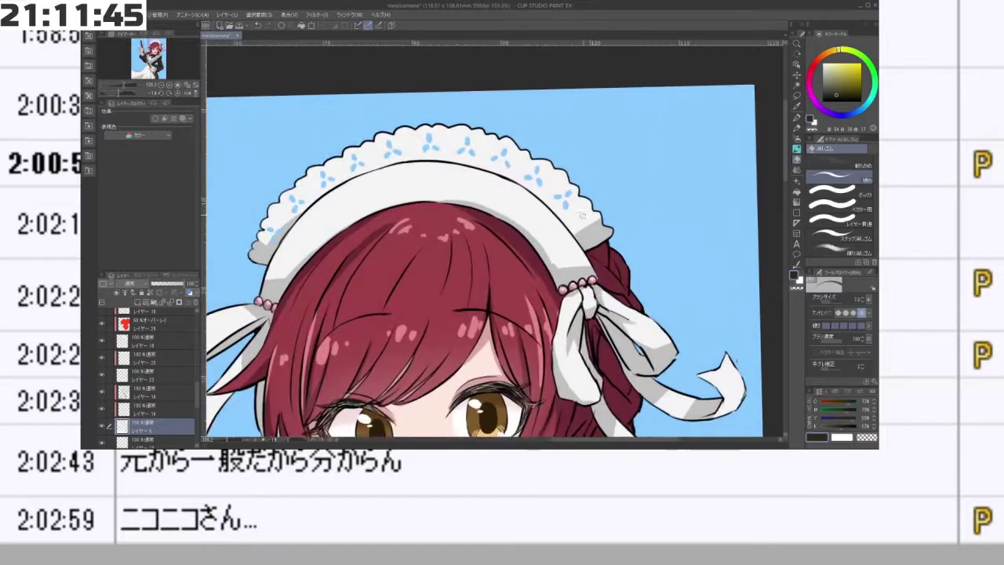
{"action": "left_click", "coordinate": [585, 214]}
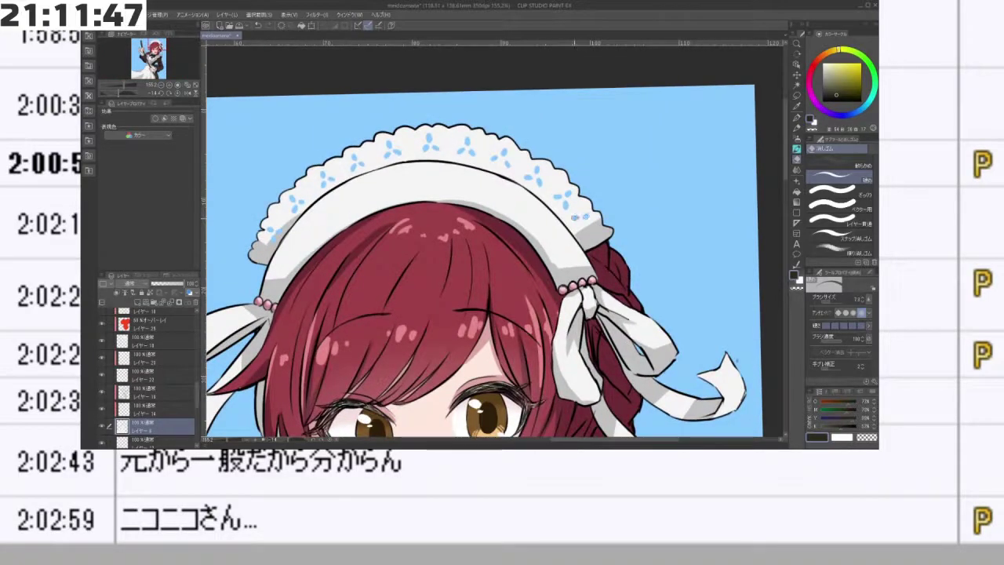
{"action": "left_click_drag", "start_coordinate": [583, 223], "coordinate": [585, 229]}
{"action": "scroll", "coordinate": [705, 290], "scroll_direction": "down", "scroll_amount": 5}
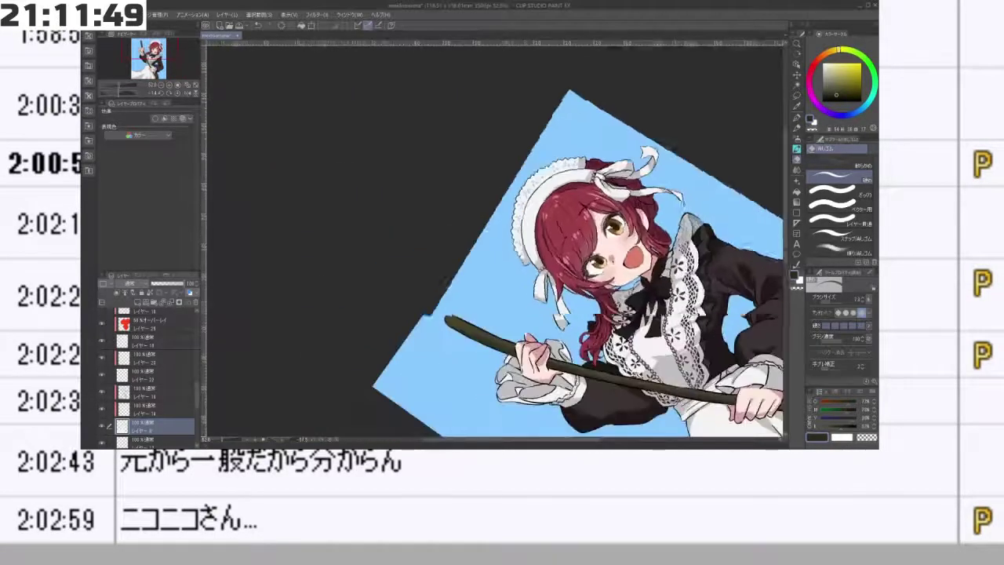
- Toggle layer 4's visibility to identify it and move the clipped layer directly above it down below layer 27
{"action": "mouse_move", "coordinate": [428, 315]}
{"action": "left_mouse_down"}
{"action": "mouse_move", "coordinate": [594, 307]}
{"action": "mouse_move", "coordinate": [554, 139]}
{"action": "mouse_move", "coordinate": [411, 160]}
{"action": "left_mouse_up"}
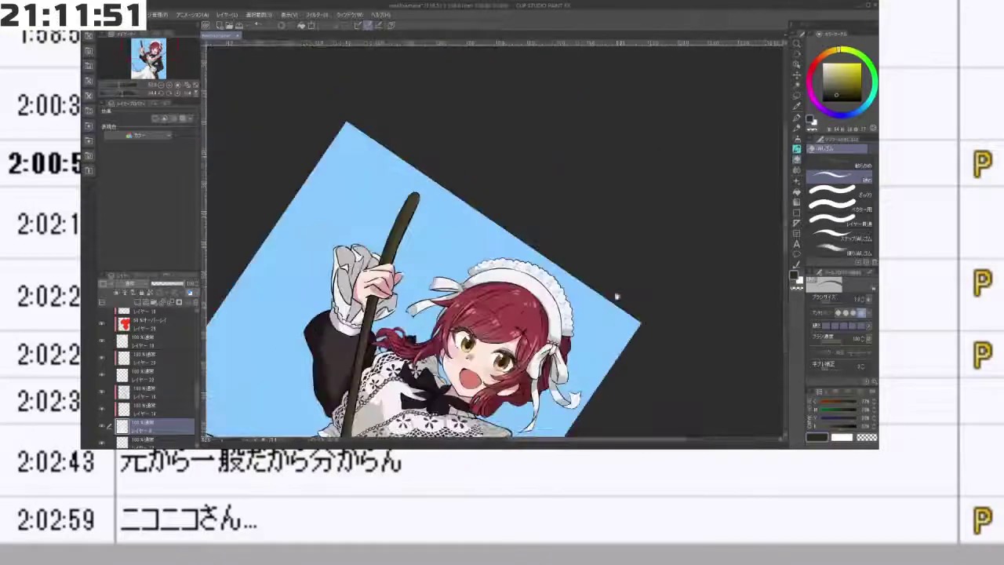
{"action": "key", "text": "minus"}
{"action": "key", "text": "minus"}
{"action": "key", "text": "minus"}
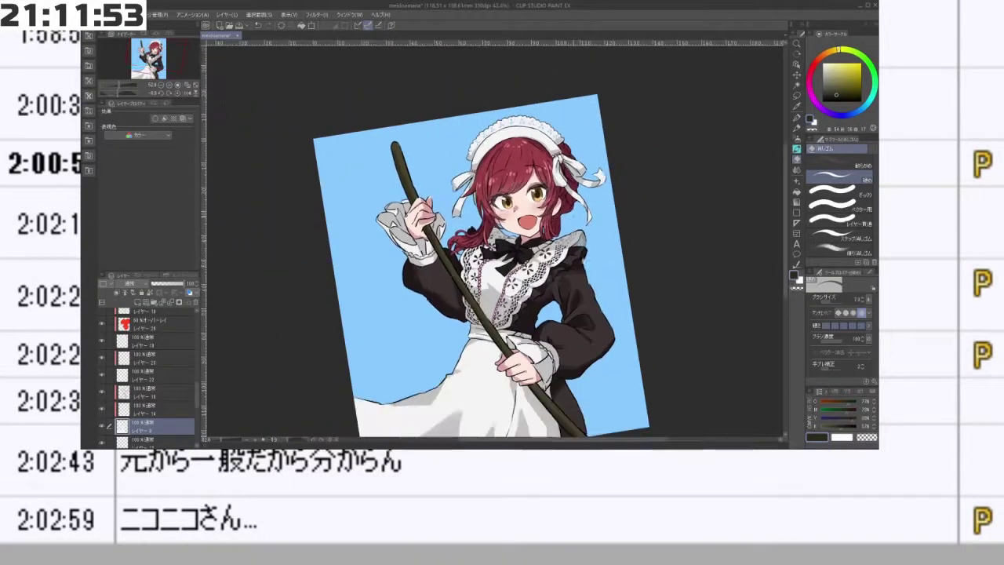
{"action": "scroll", "coordinate": [167, 341], "scroll_direction": "up", "scroll_amount": 5}
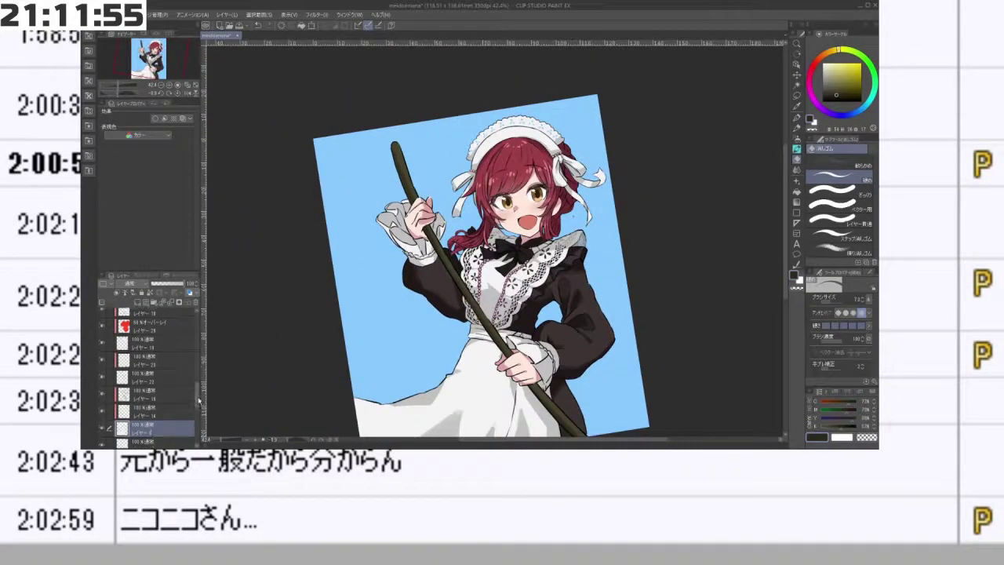
{"action": "left_click", "coordinate": [162, 347]}
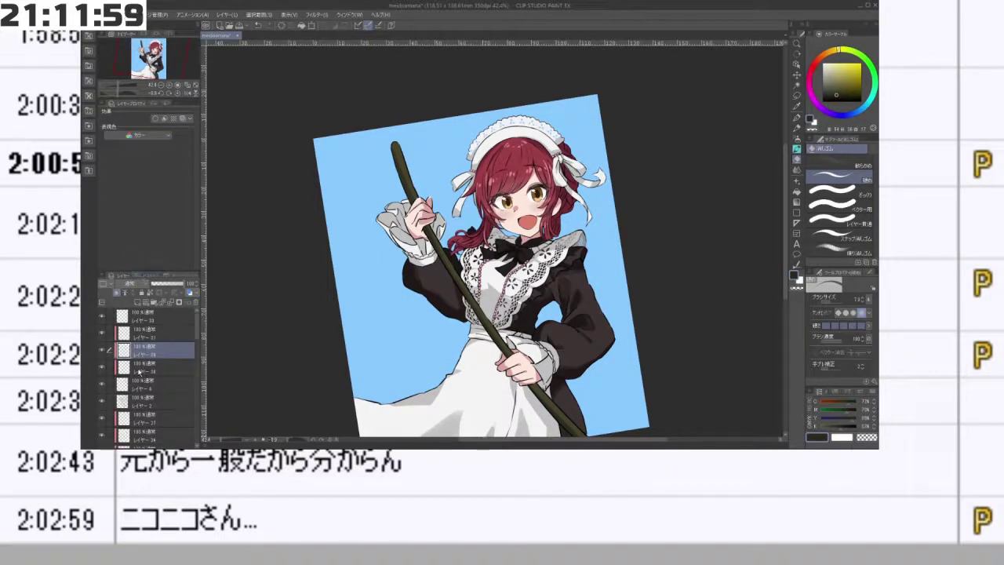
{"action": "left_click", "coordinate": [102, 385]}
{"action": "left_click", "coordinate": [102, 385]}
{"action": "left_click_drag", "start_coordinate": [139, 368], "coordinate": [150, 418]}
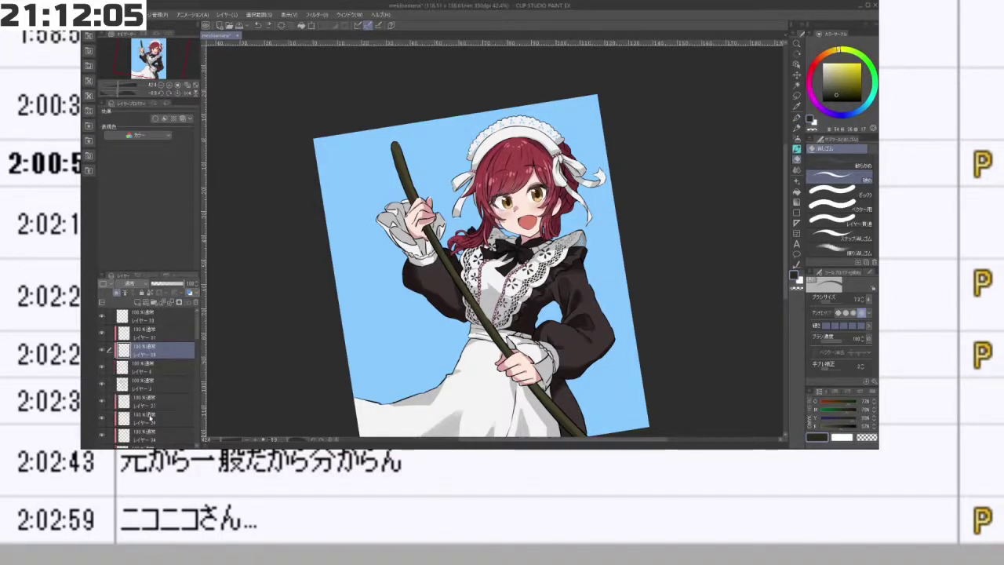
- Identify the line art layer by toggling its visibility, add a new layer directly above it and clip it
{"action": "left_click", "coordinate": [143, 385]}
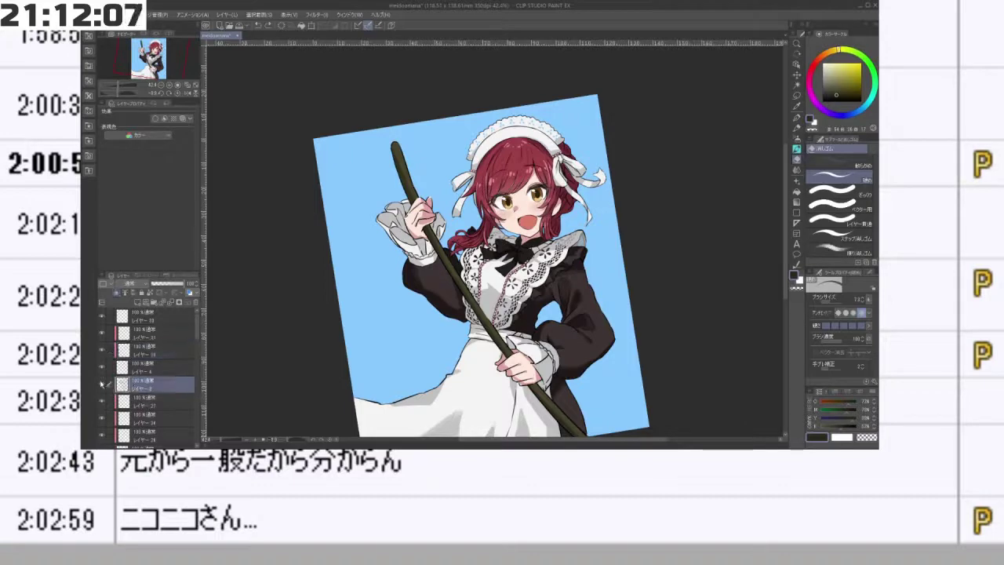
{"action": "left_click", "coordinate": [101, 384]}
{"action": "left_click", "coordinate": [102, 383]}
{"action": "left_click", "coordinate": [137, 303]}
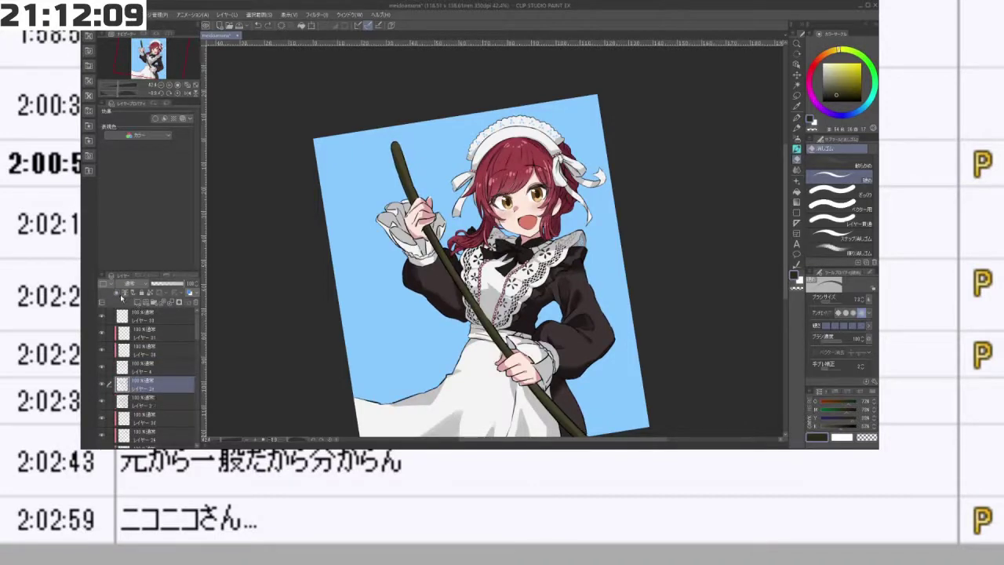
- Sample the shadow color of the raised hand's white cuff and darken it to a muted greyish purple
{"action": "scroll", "coordinate": [419, 264], "scroll_direction": "up", "scroll_amount": 6}
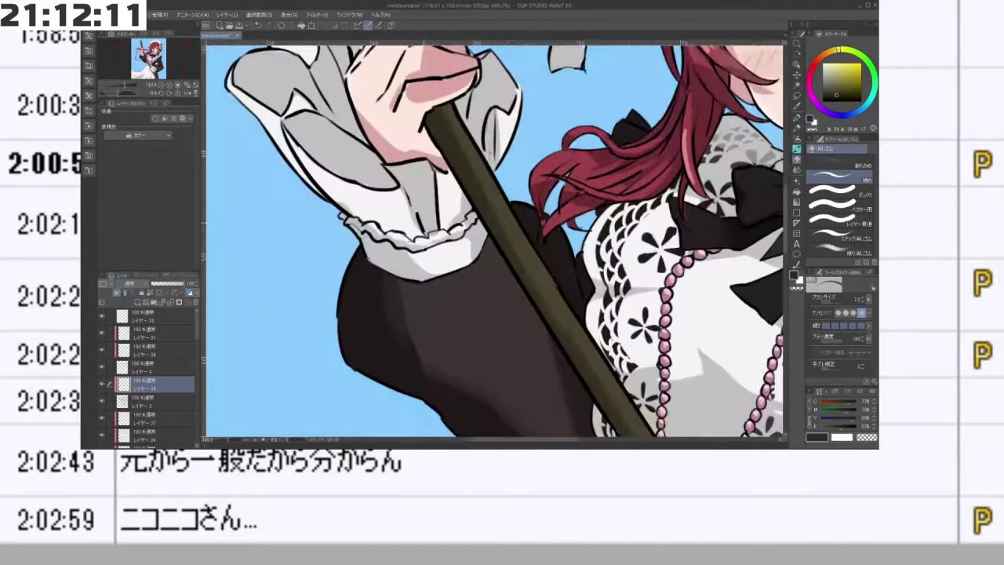
{"action": "left_click_drag", "start_coordinate": [431, 270], "coordinate": [455, 301]}
{"action": "left_click", "coordinate": [454, 288], "text": "alt"}
{"action": "left_click", "coordinate": [449, 227], "text": "alt"}
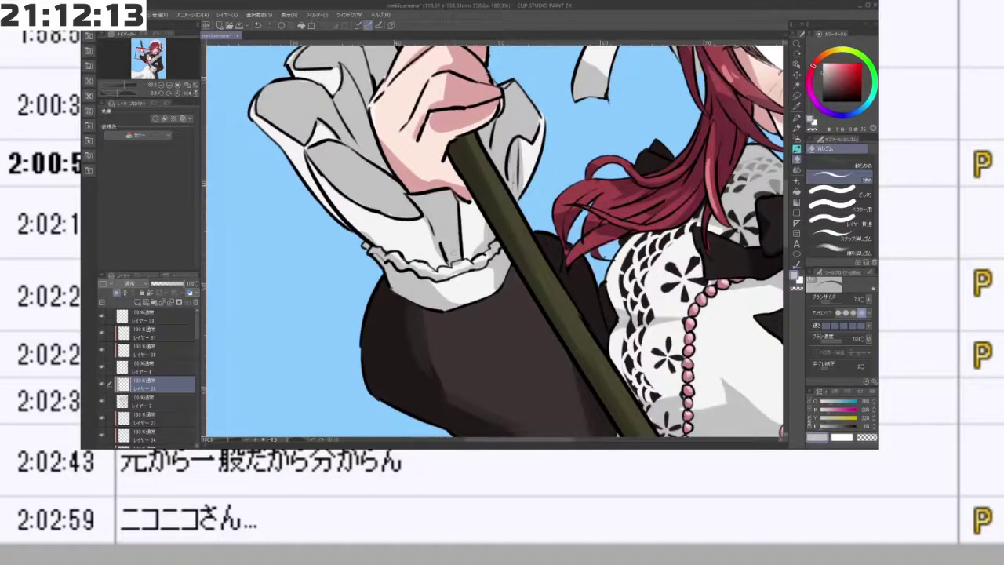
{"action": "left_click_drag", "start_coordinate": [822, 86], "coordinate": [822, 81]}
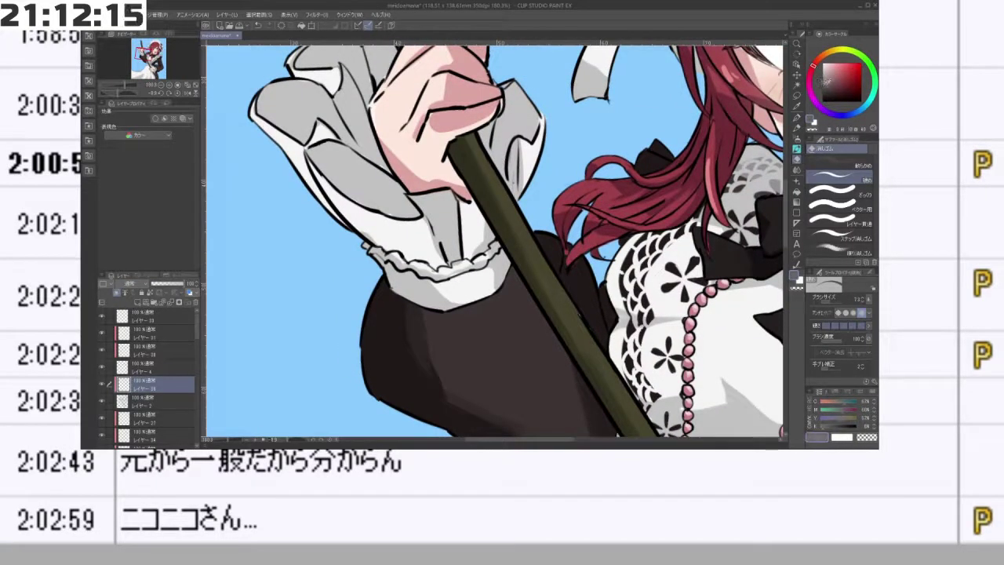
{"action": "scroll", "coordinate": [664, 174], "scroll_direction": "down", "scroll_amount": 3}
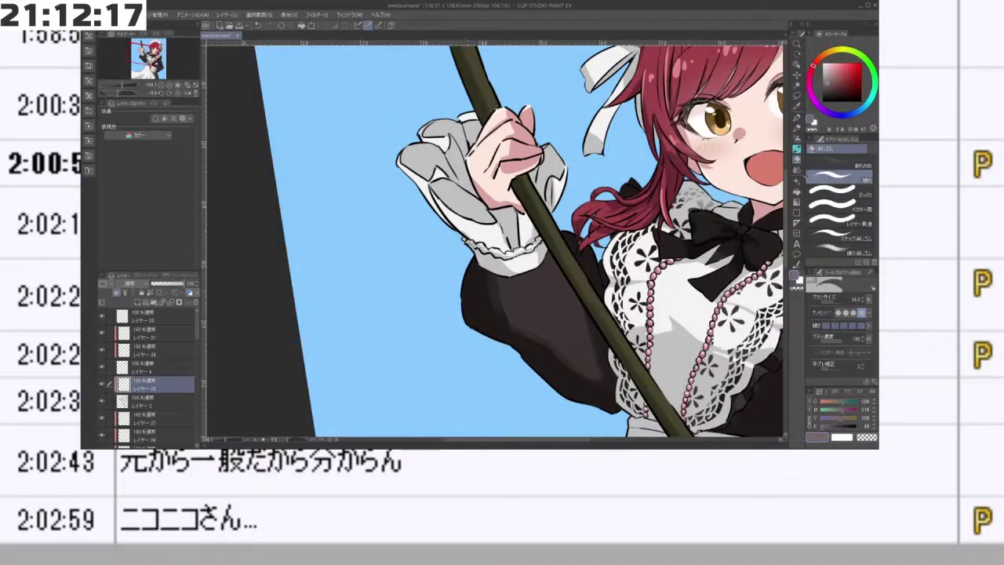
- Paint the greyish purple over the outlines of the raised hand's ruffled cuff with the watercolor brush
{"action": "key", "text": "b"}
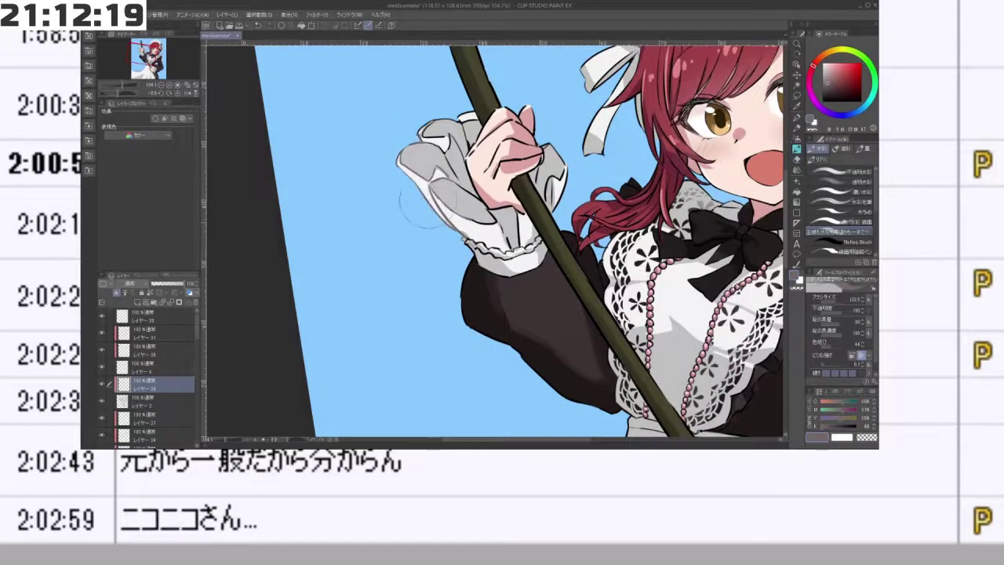
{"action": "left_click_drag", "start_coordinate": [383, 299], "coordinate": [569, 341]}
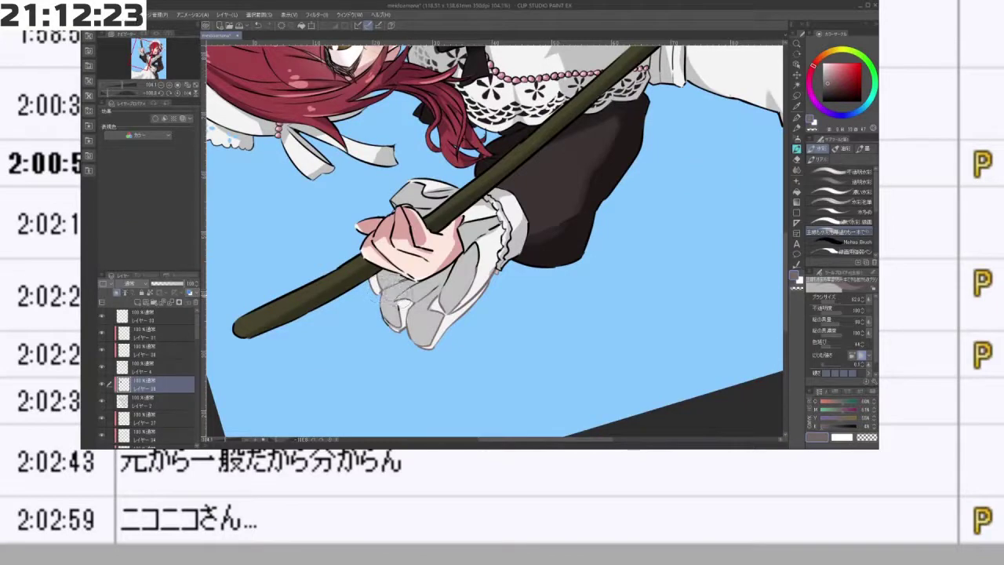
{"action": "left_click_drag", "start_coordinate": [474, 249], "coordinate": [449, 281]}
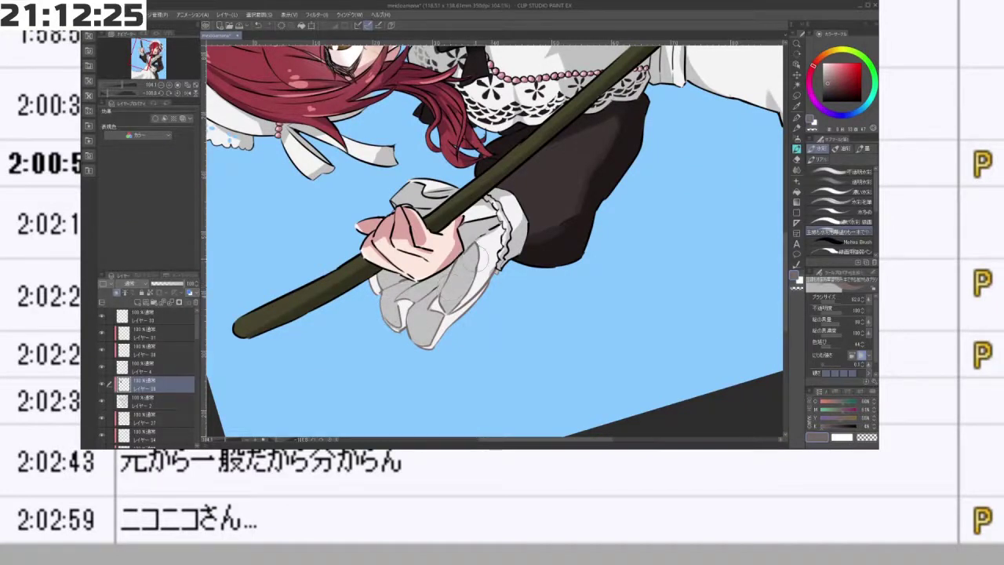
{"action": "mouse_move", "coordinate": [503, 262]}
{"action": "left_mouse_down"}
{"action": "mouse_move", "coordinate": [502, 234]}
{"action": "mouse_move", "coordinate": [498, 304]}
{"action": "mouse_move", "coordinate": [484, 291]}
{"action": "mouse_move", "coordinate": [461, 326]}
{"action": "mouse_move", "coordinate": [475, 360]}
{"action": "left_mouse_up"}
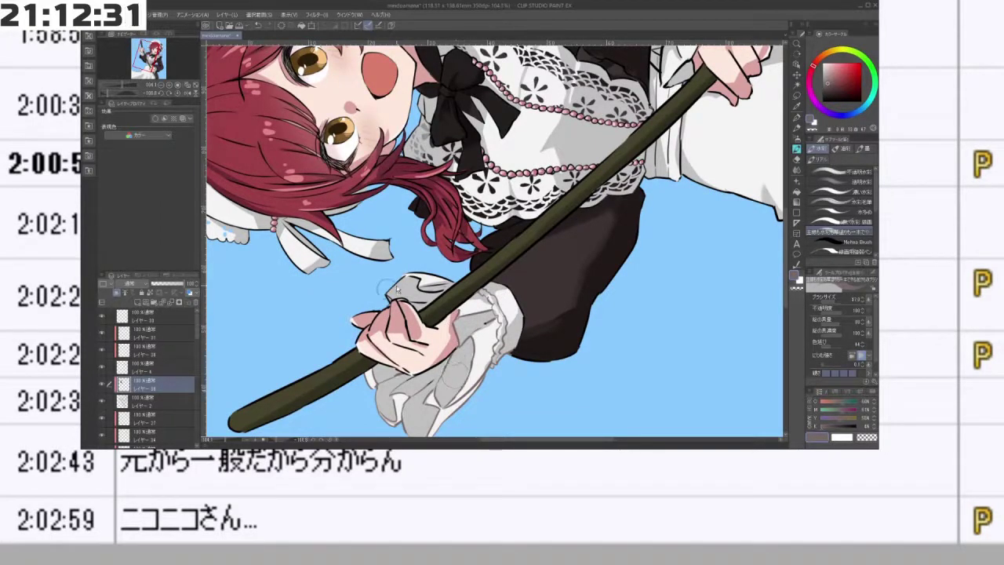
{"action": "left_click_drag", "start_coordinate": [433, 292], "coordinate": [444, 283]}
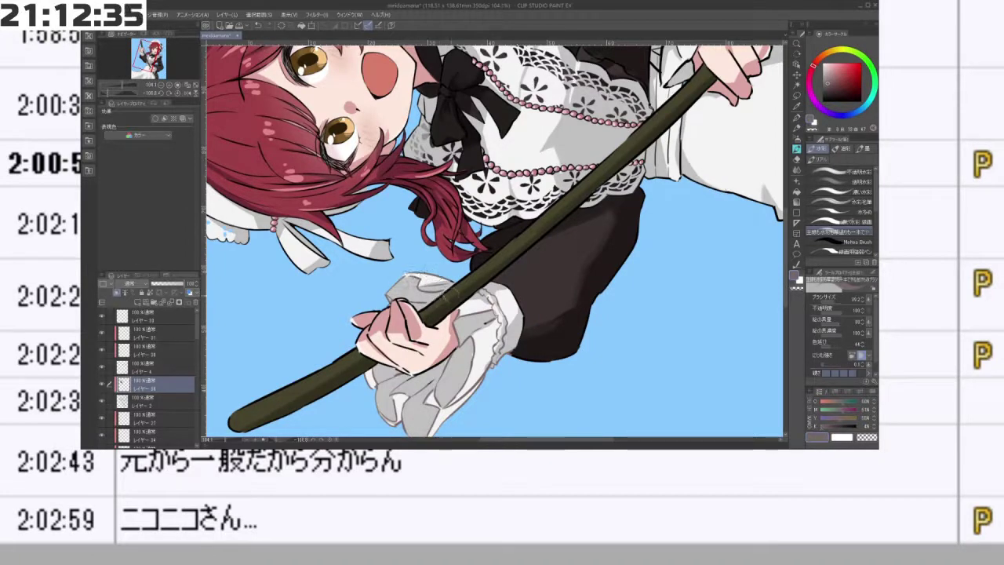
{"action": "key", "text": "ctrl+0"}
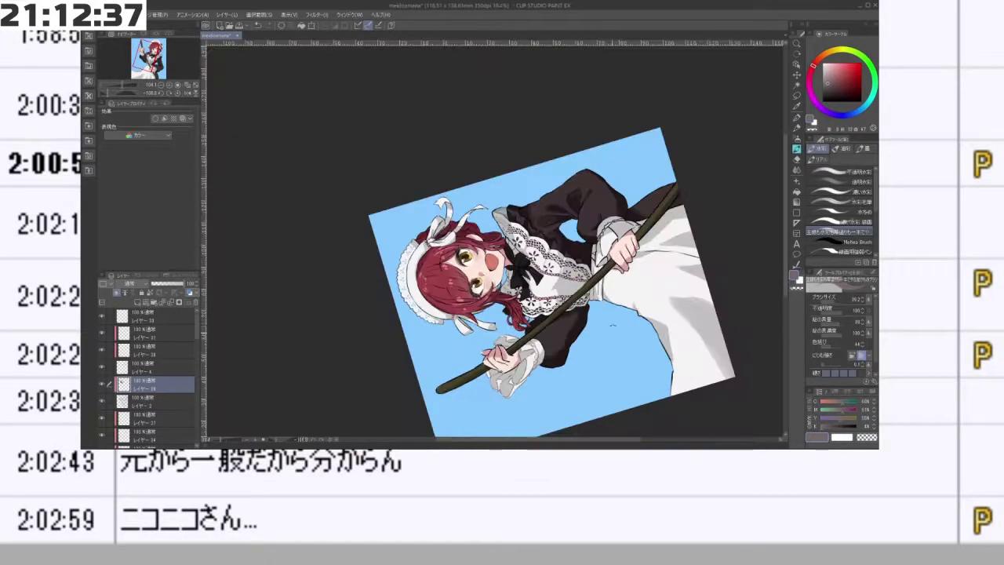
- Paint the greyish purple over the outer outlines of the white apron skirt with the watercolor brush
{"action": "mouse_move", "coordinate": [614, 325]}
{"action": "left_mouse_down"}
{"action": "mouse_move", "coordinate": [497, 377]}
{"action": "mouse_move", "coordinate": [460, 363]}
{"action": "left_mouse_up"}
{"action": "scroll", "coordinate": [497, 411], "scroll_direction": "up", "scroll_amount": 3}
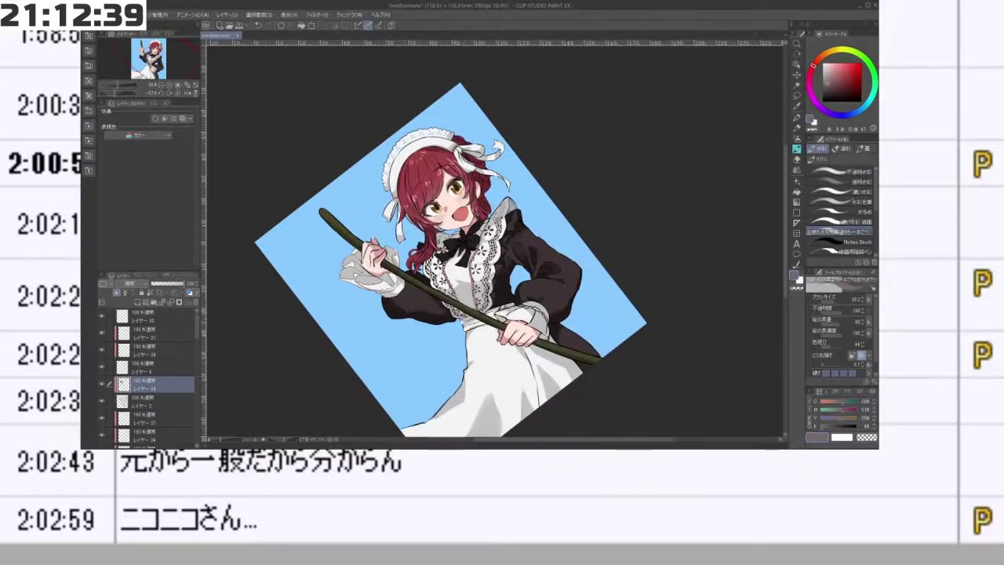
{"action": "left_click_drag", "start_coordinate": [457, 291], "coordinate": [446, 242]}
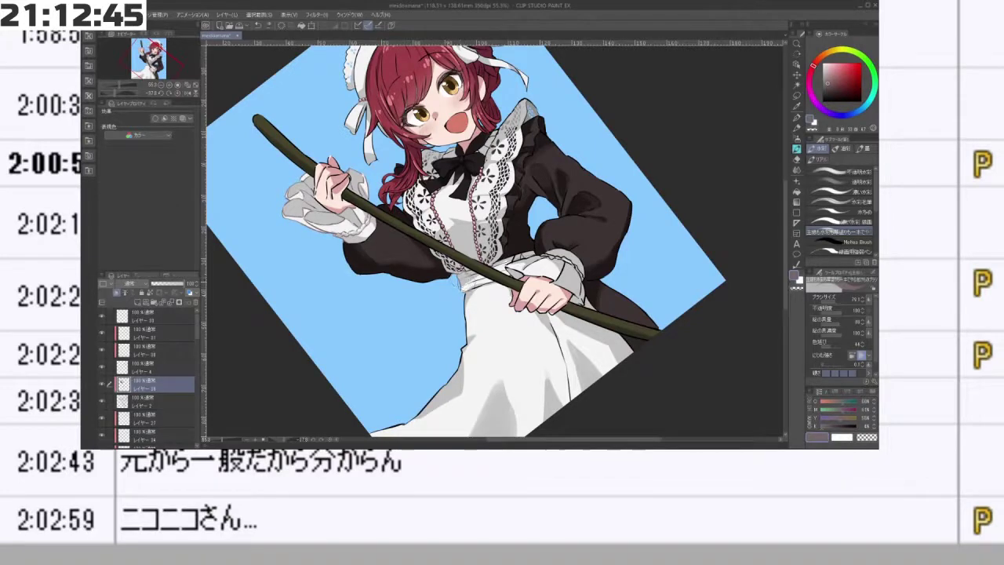
{"action": "left_click_drag", "start_coordinate": [463, 350], "coordinate": [430, 407]}
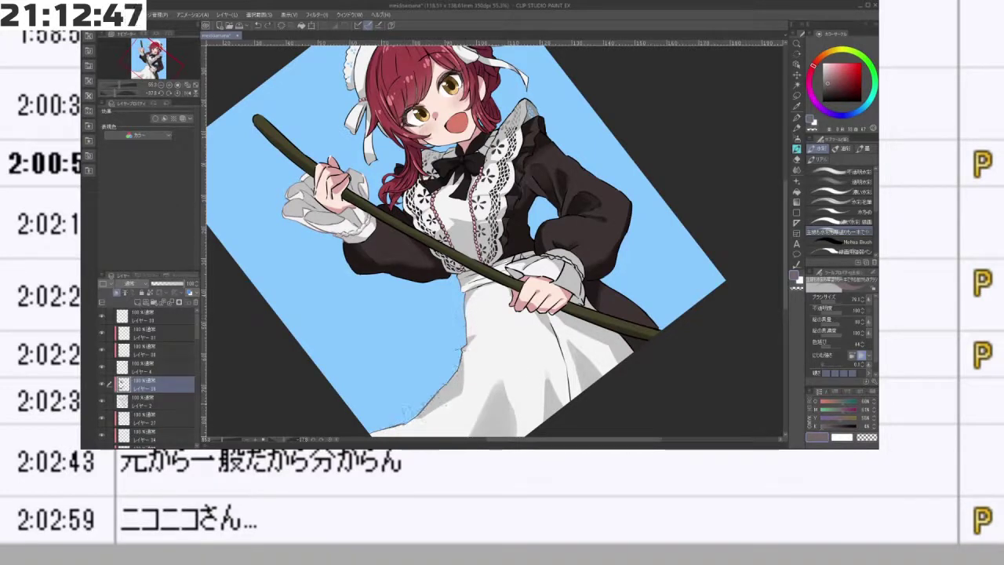
{"action": "left_click_drag", "start_coordinate": [560, 342], "coordinate": [546, 316]}
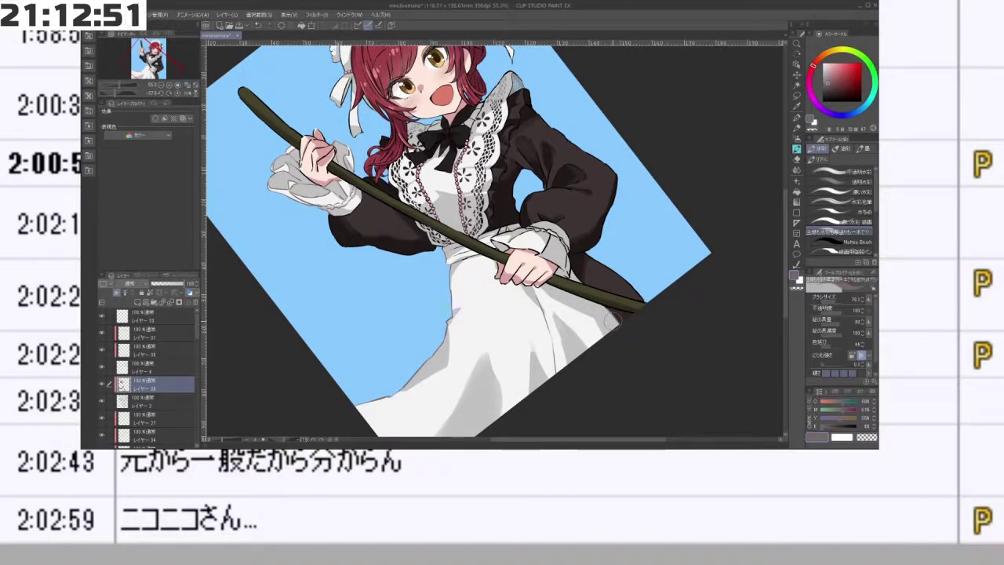
{"action": "left_click_drag", "start_coordinate": [527, 238], "coordinate": [547, 270]}
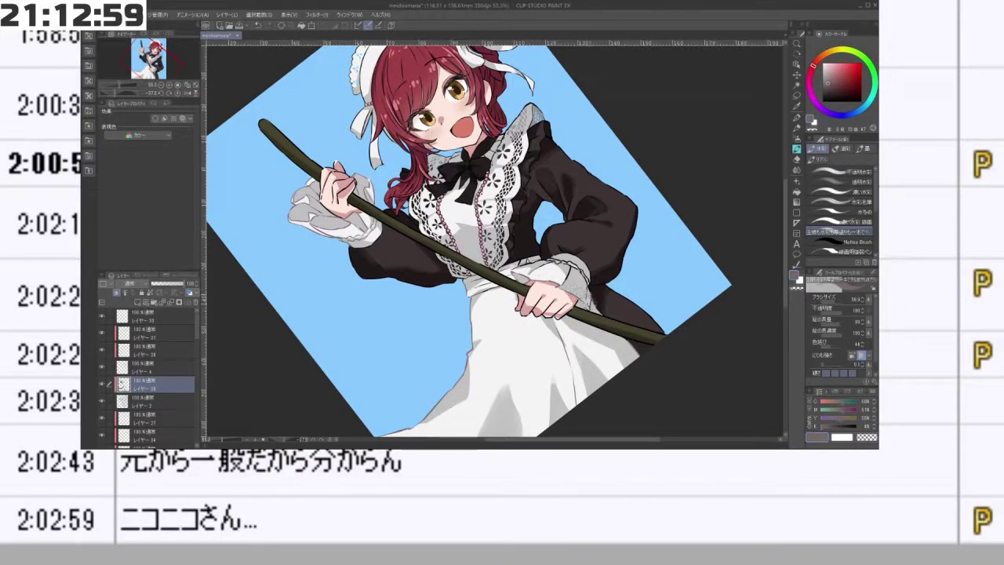
- Paint the greyish purple over the outlines of the lower hand's white cuff
{"action": "left_click_drag", "start_coordinate": [579, 274], "coordinate": [586, 308]}
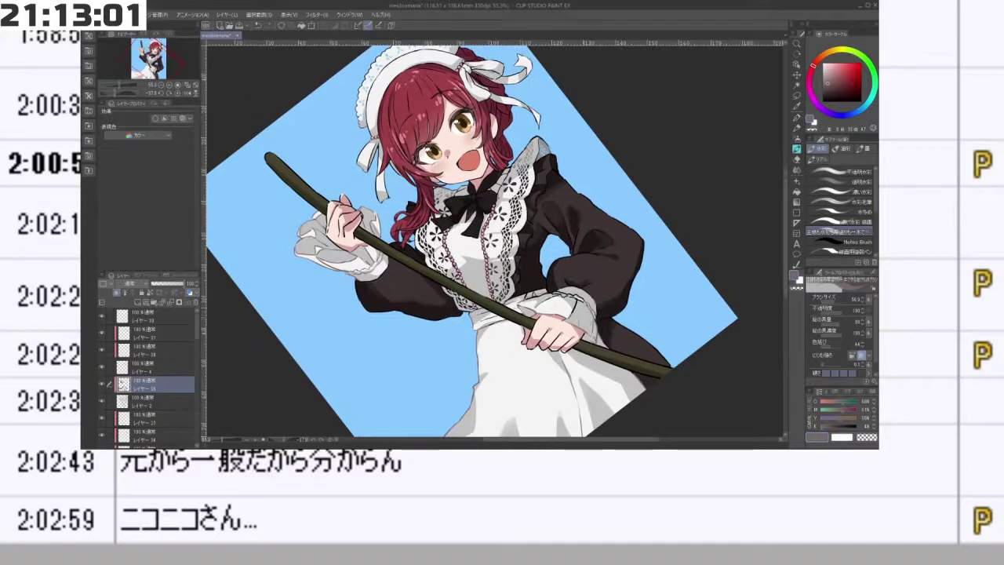
{"action": "scroll", "coordinate": [583, 307], "scroll_direction": "up", "scroll_amount": 4}
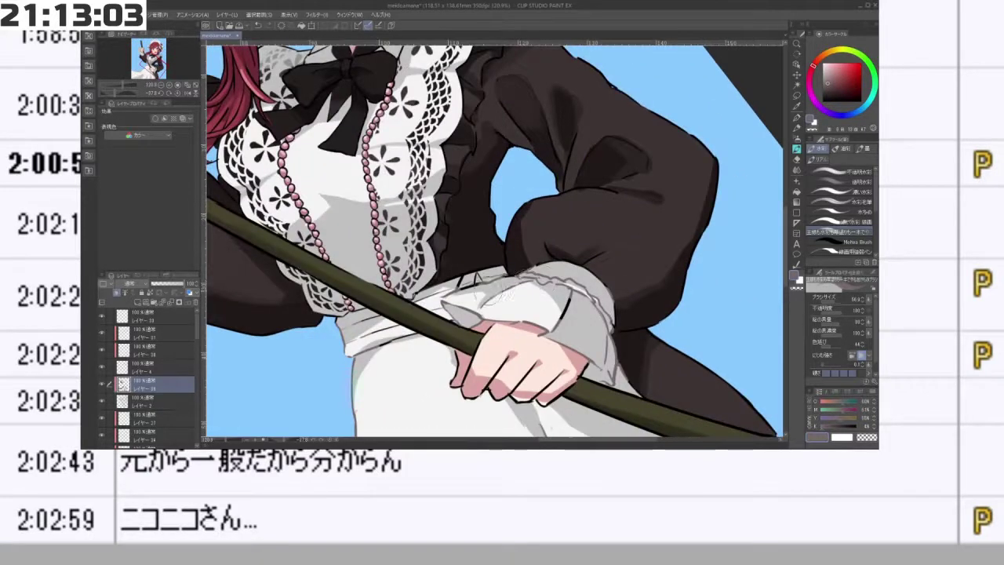
{"action": "mouse_move", "coordinate": [510, 291]}
{"action": "left_mouse_down"}
{"action": "mouse_move", "coordinate": [536, 287]}
{"action": "mouse_move", "coordinate": [493, 297]}
{"action": "mouse_move", "coordinate": [589, 269]}
{"action": "mouse_move", "coordinate": [617, 302]}
{"action": "left_mouse_up"}
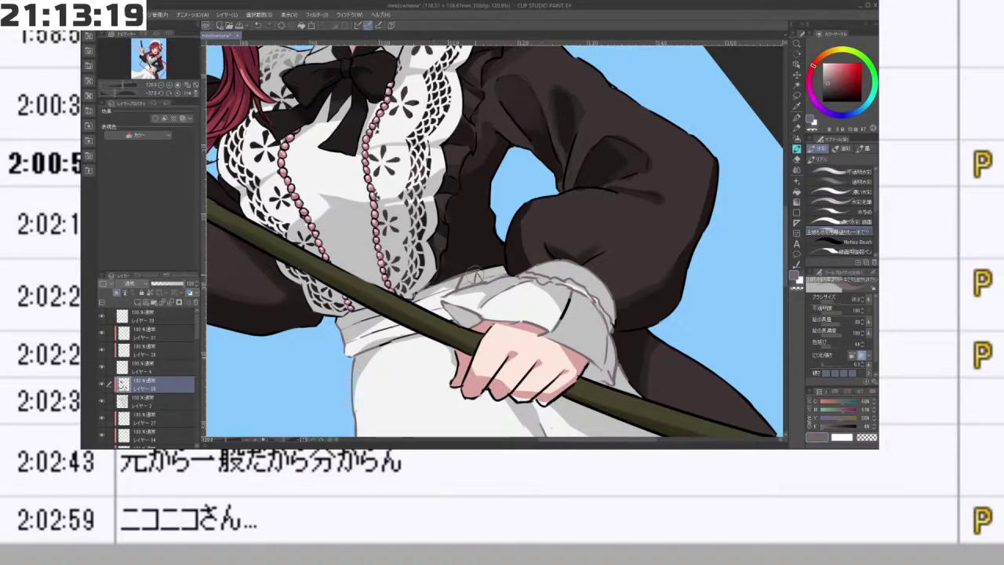
- Recolor the apron's waistband outlines and the adjoining lace edge below the broomstick greyish purple, reducing the brush size for fine spots
{"action": "scroll", "coordinate": [510, 294], "scroll_direction": "down", "scroll_amount": 5}
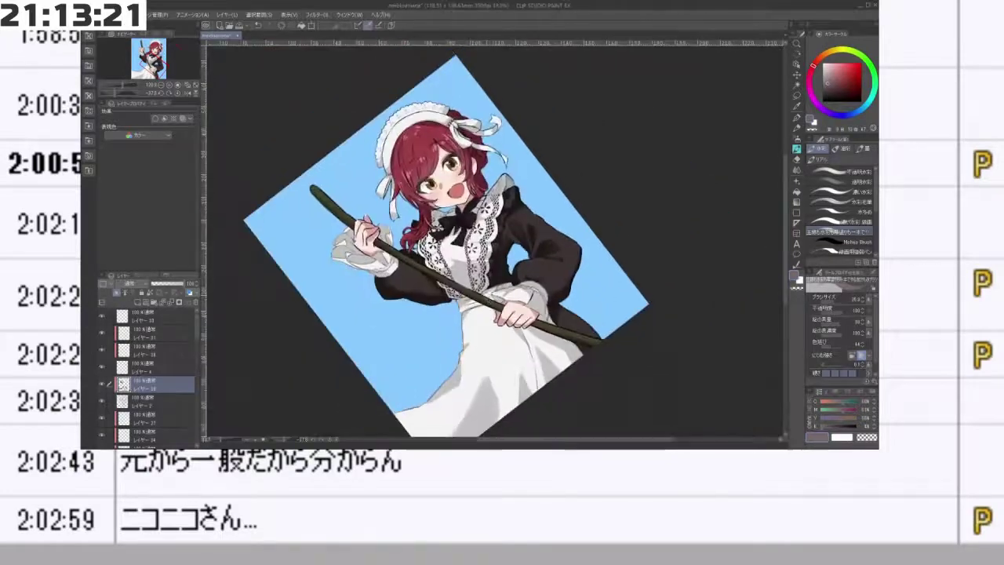
{"action": "scroll", "coordinate": [471, 295], "scroll_direction": "up", "scroll_amount": 3}
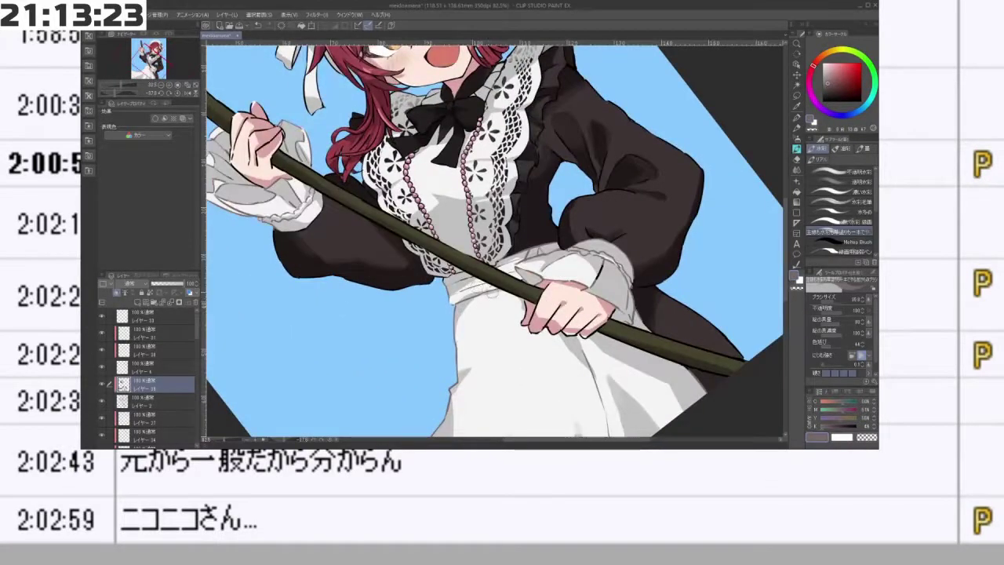
{"action": "scroll", "coordinate": [520, 273], "scroll_direction": "up", "scroll_amount": 2}
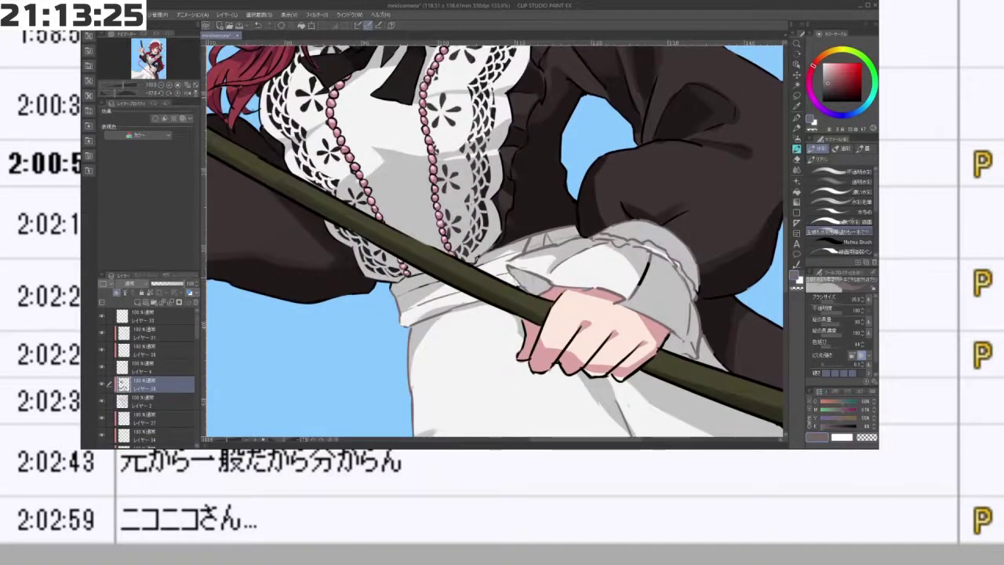
{"action": "left_click_drag", "start_coordinate": [436, 284], "coordinate": [428, 296]}
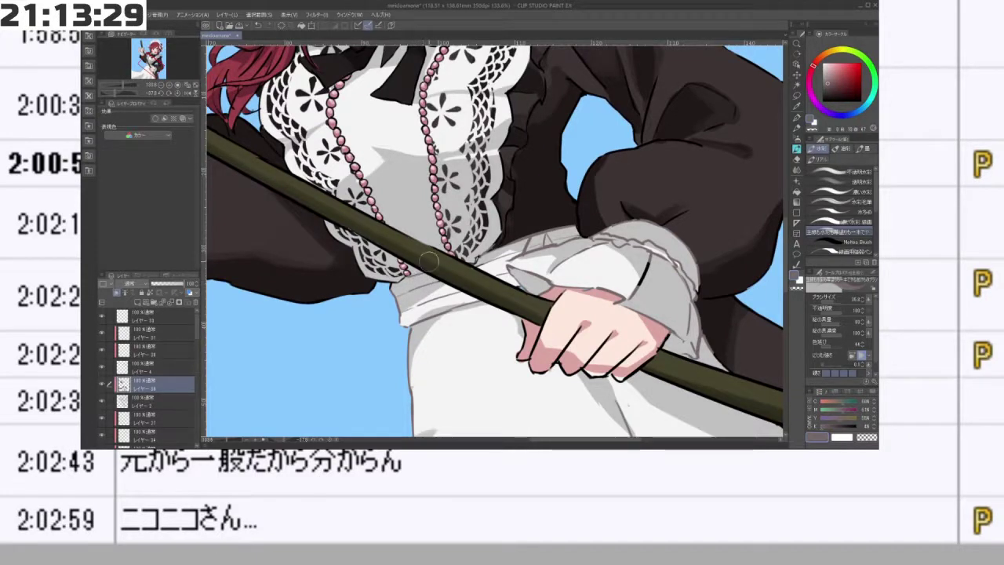
{"action": "key", "text": "bracketleft"}
{"action": "left_click_drag", "start_coordinate": [322, 233], "coordinate": [334, 250]}
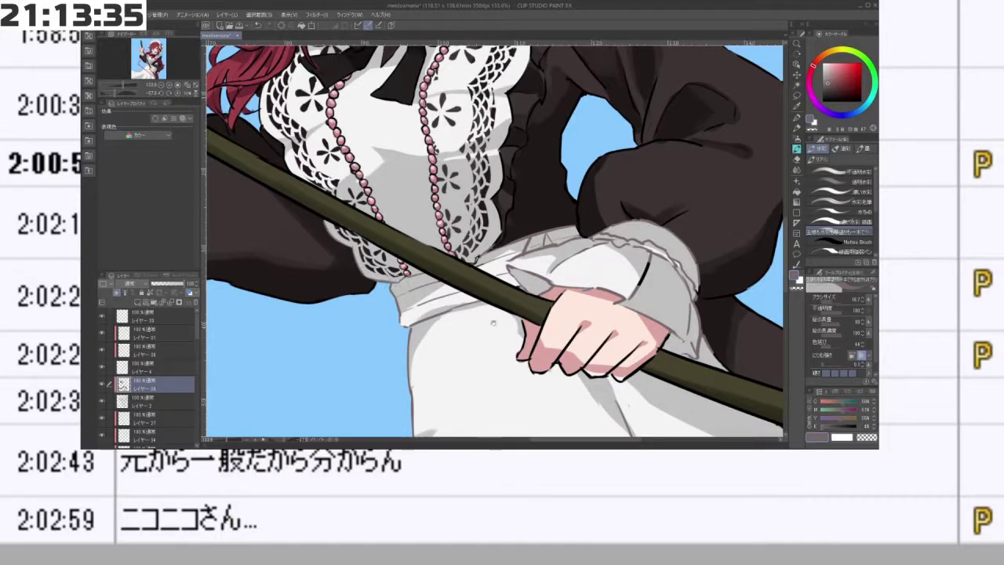
- Paint the greyish purple over the outer outline of the lace collar at the shoulder
{"action": "scroll", "coordinate": [493, 323], "scroll_direction": "down", "scroll_amount": 5}
{"action": "left_click_drag", "start_coordinate": [494, 323], "coordinate": [390, 153]}
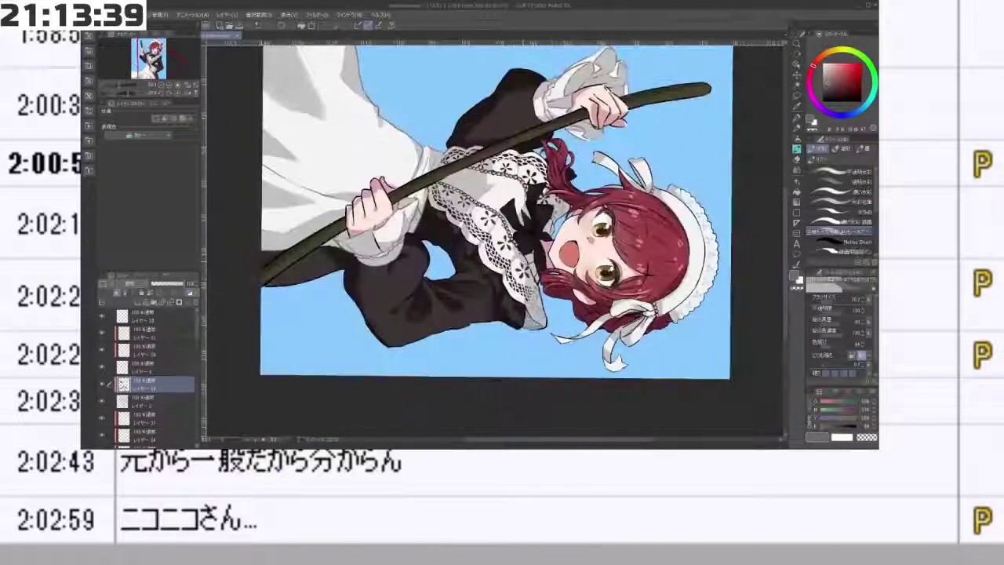
{"action": "scroll", "coordinate": [471, 275], "scroll_direction": "up", "scroll_amount": 2}
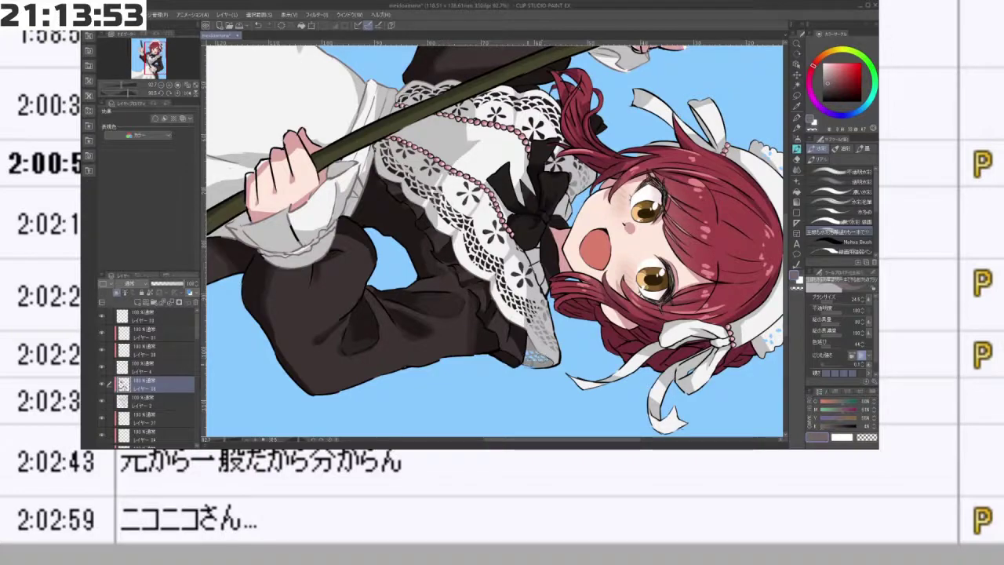
{"action": "mouse_move", "coordinate": [532, 368]}
{"action": "left_mouse_down"}
{"action": "mouse_move", "coordinate": [556, 365]}
{"action": "mouse_move", "coordinate": [557, 330]}
{"action": "left_mouse_up"}
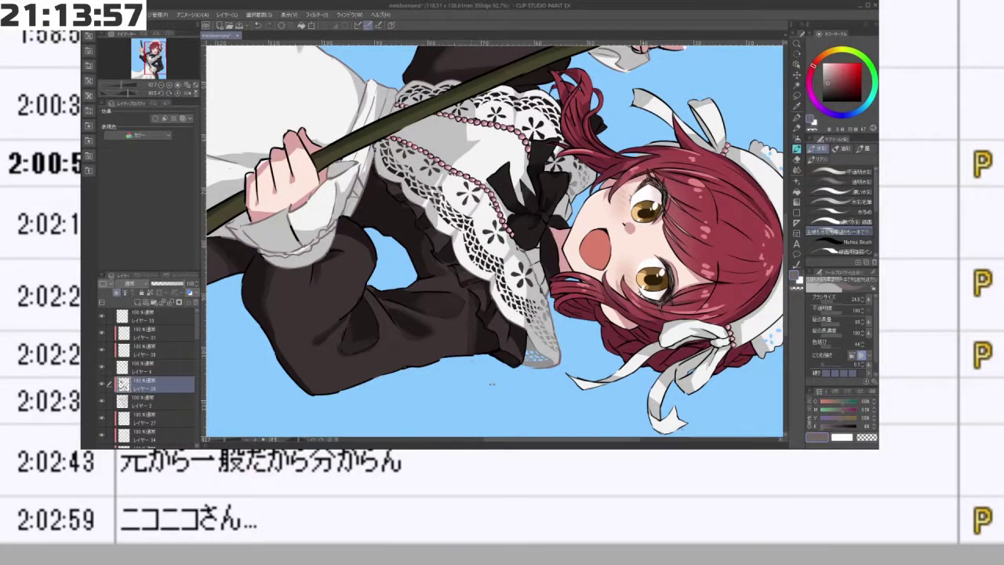
- Recolor the inner lines of the lace collar around the neck and black bow greyish purple with a small brush
{"action": "left_click_drag", "start_coordinate": [526, 255], "coordinate": [485, 209]}
{"action": "scroll", "coordinate": [485, 201], "scroll_direction": "up", "scroll_amount": 5}
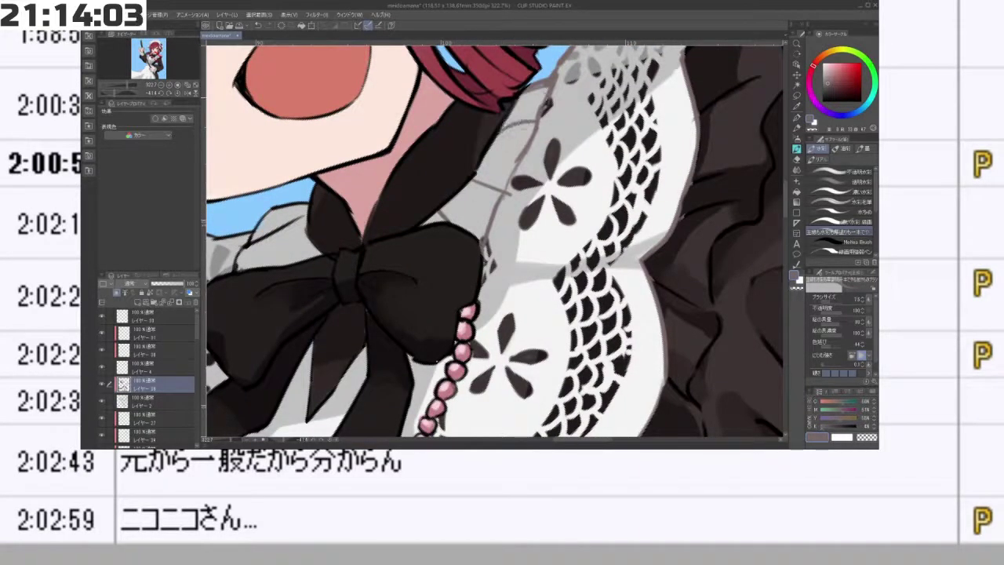
{"action": "scroll", "coordinate": [540, 229], "scroll_direction": "down", "scroll_amount": 4}
{"action": "left_click_drag", "start_coordinate": [403, 307], "coordinate": [440, 346]}
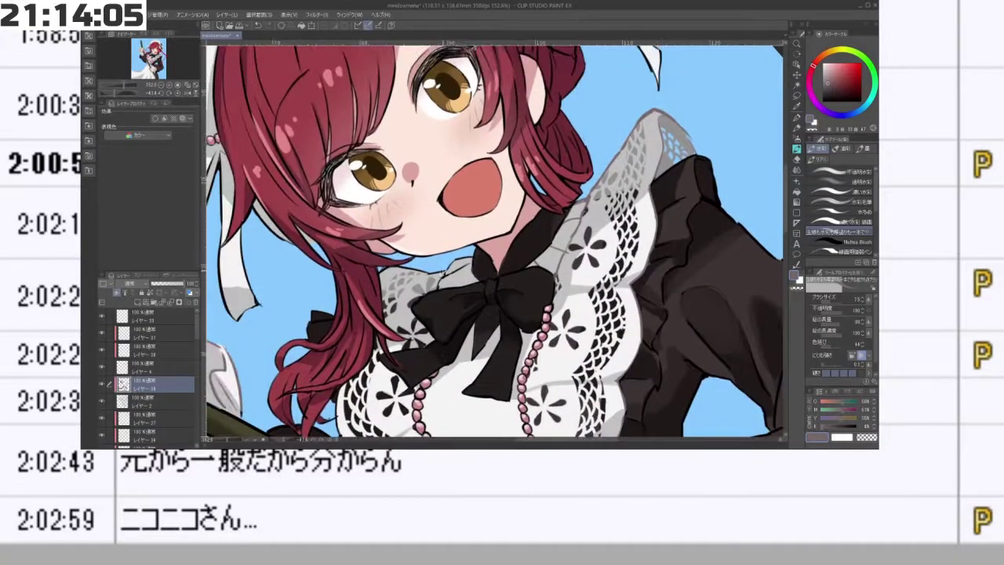
{"action": "scroll", "coordinate": [441, 292], "scroll_direction": "up", "scroll_amount": 2}
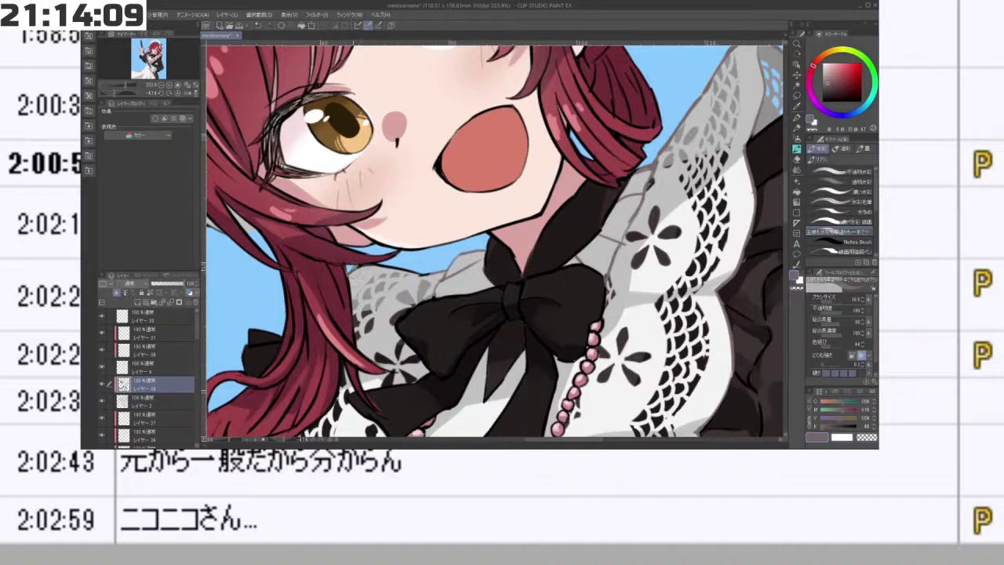
{"action": "left_click_drag", "start_coordinate": [430, 353], "coordinate": [480, 183]}
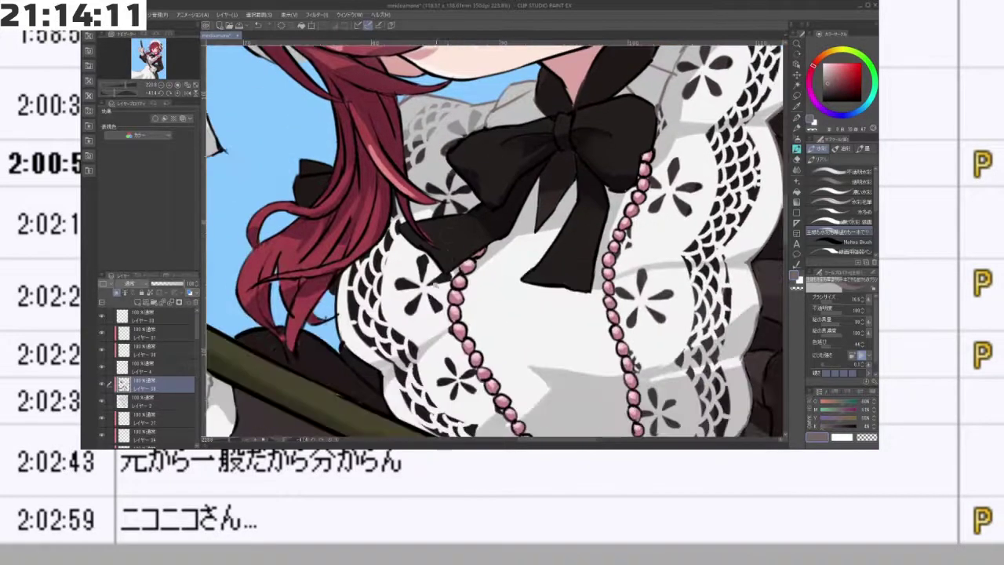
- Check the white frills for leftover black lines and recolor the remaining fold line on the lower hand's cuff greyish purple
{"action": "scroll", "coordinate": [428, 297], "scroll_direction": "down", "scroll_amount": 2}
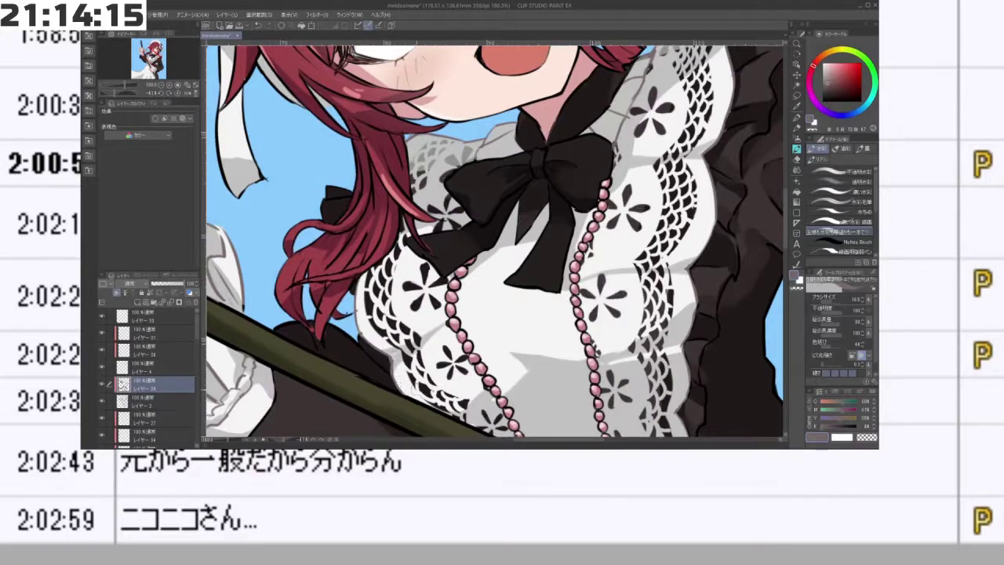
{"action": "scroll", "coordinate": [400, 381], "scroll_direction": "down", "scroll_amount": 2}
{"action": "scroll", "coordinate": [329, 321], "scroll_direction": "up", "scroll_amount": 2}
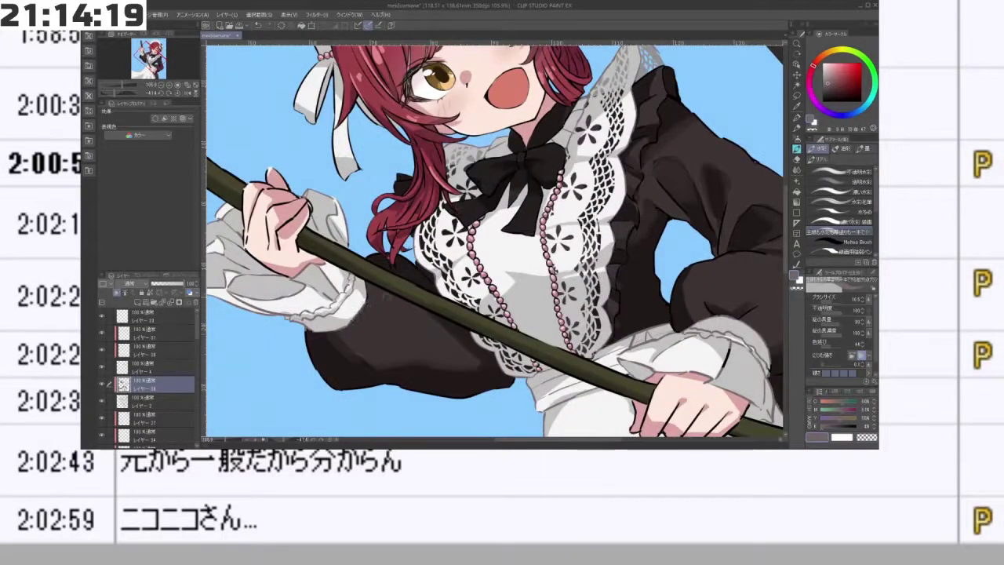
{"action": "scroll", "coordinate": [366, 299], "scroll_direction": "down", "scroll_amount": 3}
{"action": "scroll", "coordinate": [451, 294], "scroll_direction": "up", "scroll_amount": 3}
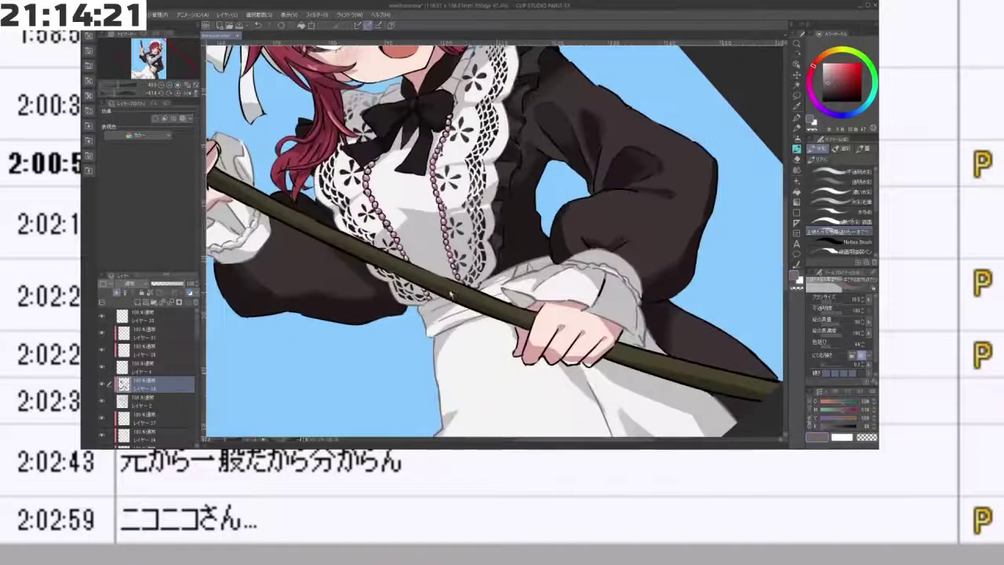
{"action": "scroll", "coordinate": [451, 294], "scroll_direction": "up", "scroll_amount": 1}
{"action": "scroll", "coordinate": [451, 295], "scroll_direction": "down", "scroll_amount": 3}
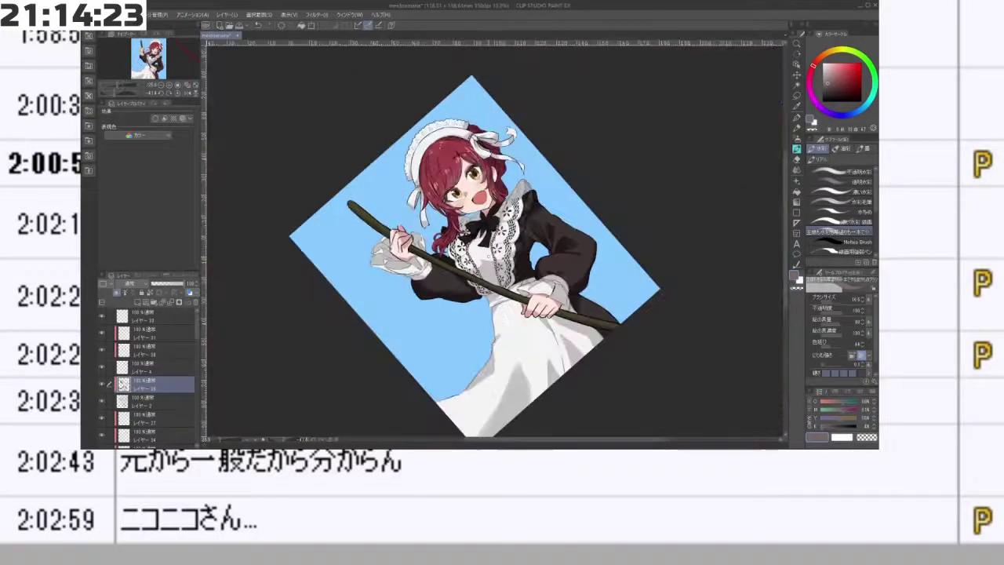
{"action": "left_click_drag", "start_coordinate": [488, 257], "coordinate": [488, 284]}
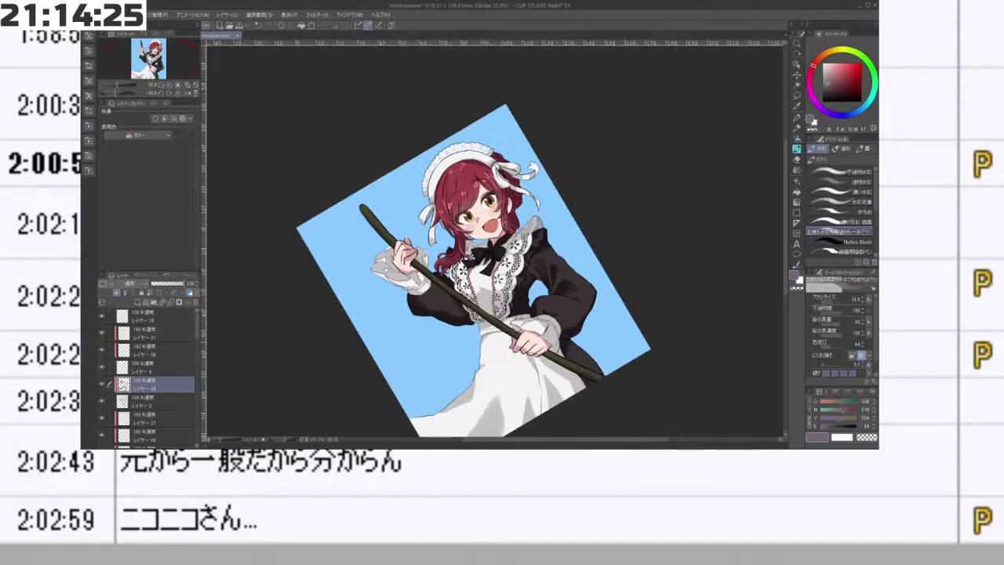
{"action": "scroll", "coordinate": [534, 341], "scroll_direction": "up", "scroll_amount": 4}
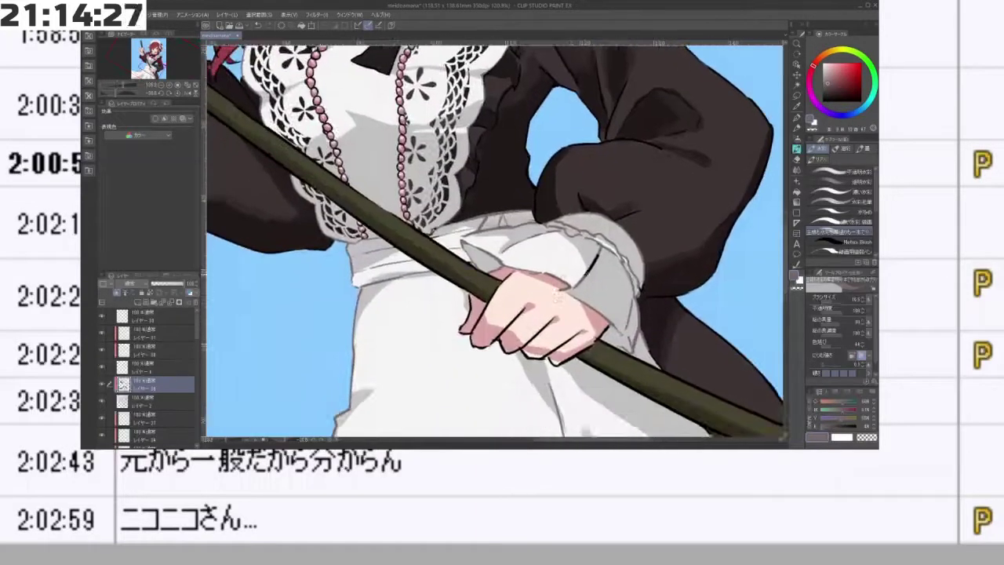
{"action": "key", "text": "ctrl+z"}
{"action": "scroll", "coordinate": [549, 322], "scroll_direction": "down", "scroll_amount": 4}
{"action": "scroll", "coordinate": [463, 326], "scroll_direction": "up", "scroll_amount": 4}
- Sample the lower hand's skin color and darken it to a muted dark brown for the skin outlines
{"action": "left_click", "coordinate": [575, 288], "text": "alt"}
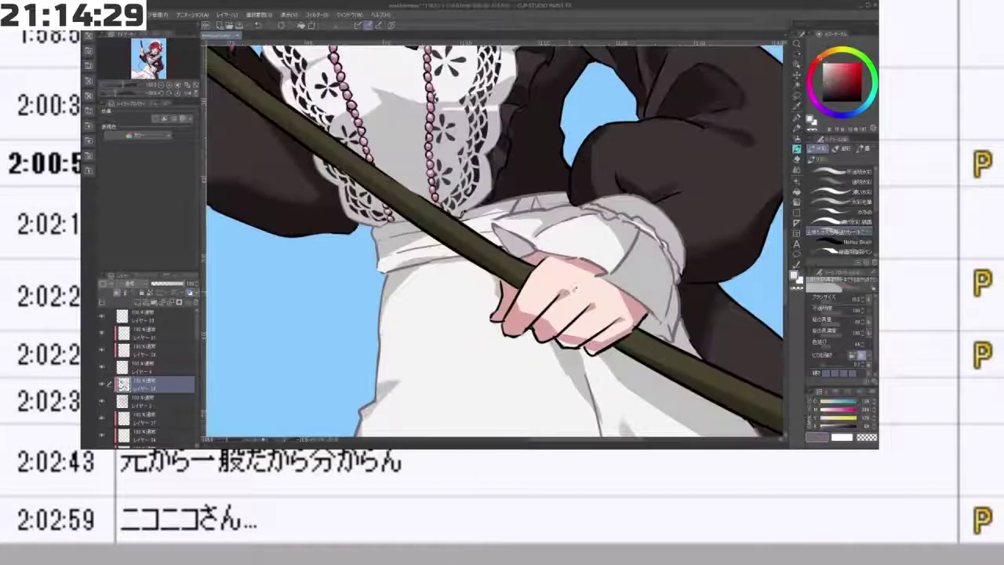
{"action": "left_click", "coordinate": [576, 289], "text": "alt"}
{"action": "left_click", "coordinate": [831, 86]}
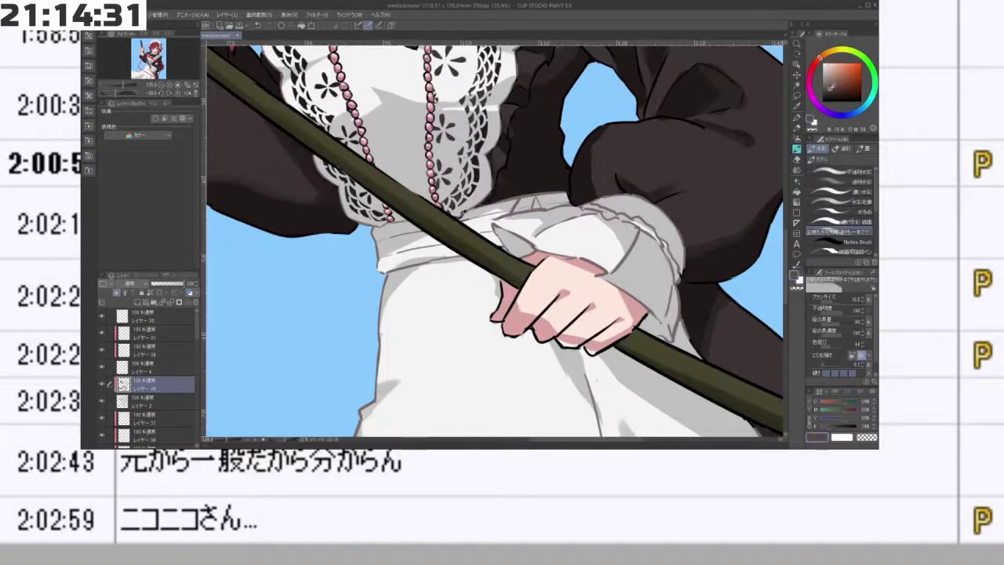
{"action": "left_click_drag", "start_coordinate": [831, 86], "coordinate": [834, 88]}
{"action": "left_click", "coordinate": [501, 283], "text": "alt"}
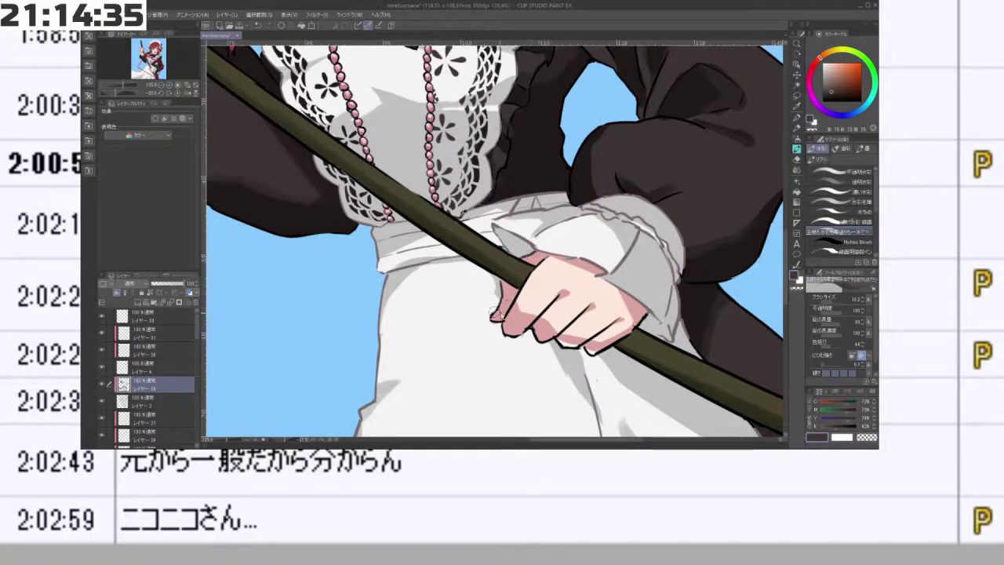
- Paint the dark brown over the finger and palm outlines of the lower hand and the raised hand
{"action": "left_click_drag", "start_coordinate": [496, 315], "coordinate": [507, 317]}
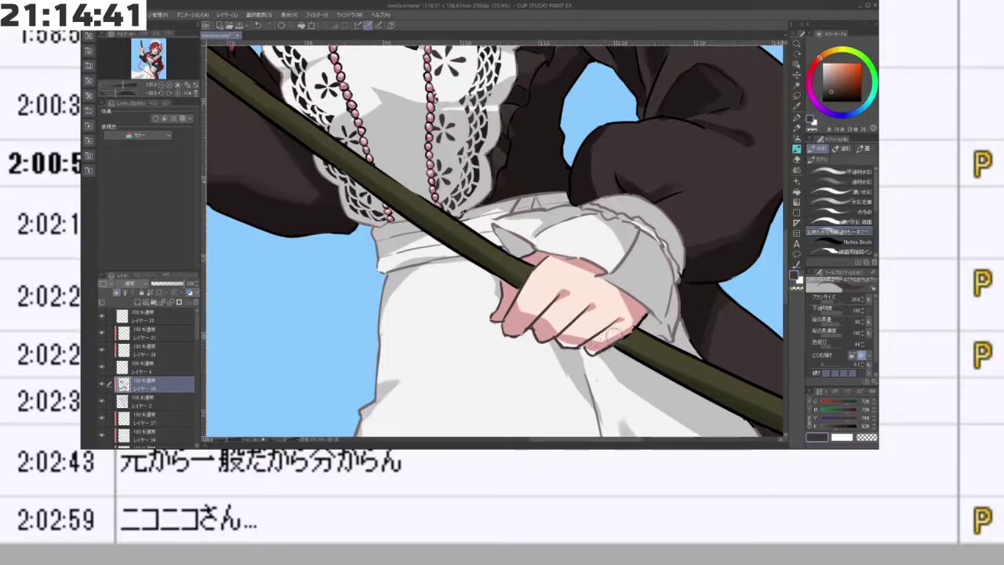
{"action": "scroll", "coordinate": [639, 316], "scroll_direction": "down", "scroll_amount": 5}
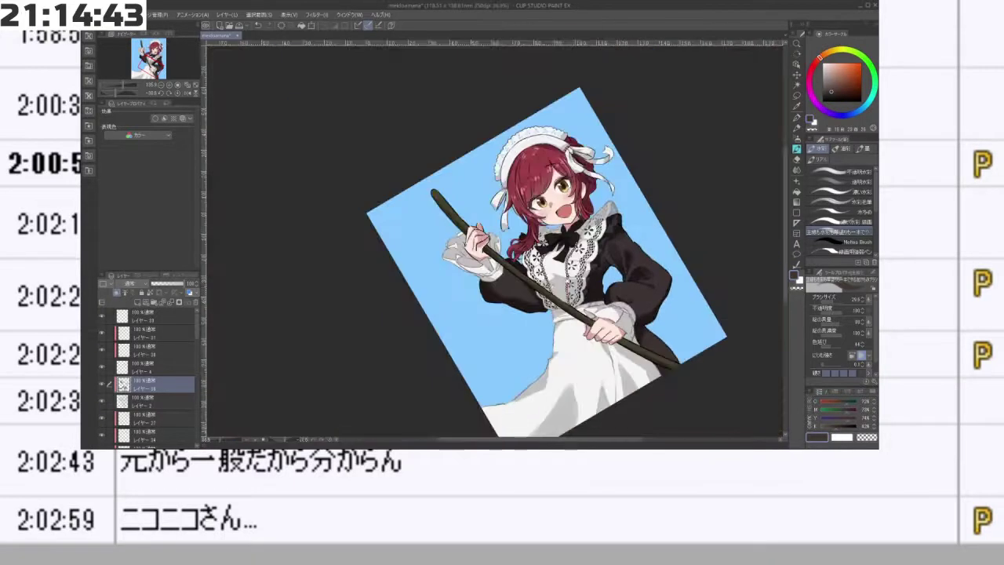
{"action": "key", "text": "minus"}
{"action": "scroll", "coordinate": [486, 259], "scroll_direction": "up", "scroll_amount": 5}
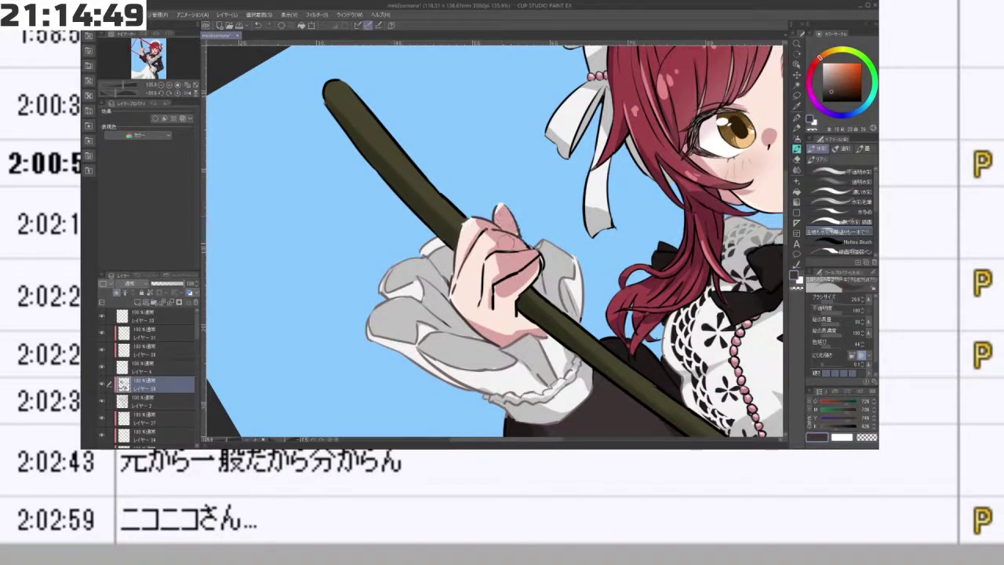
{"action": "mouse_move", "coordinate": [475, 278]}
{"action": "left_mouse_down"}
{"action": "mouse_move", "coordinate": [488, 287]}
{"action": "mouse_move", "coordinate": [549, 221]}
{"action": "mouse_move", "coordinate": [538, 202]}
{"action": "left_mouse_up"}
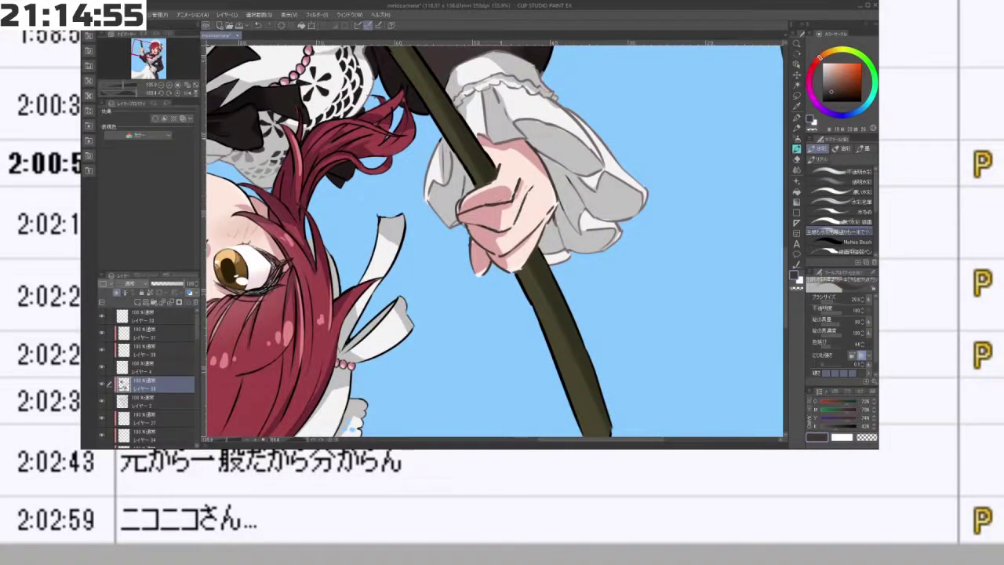
- Recolor the black outlines of the jaw, cheek and ear with the muted dark brown
{"action": "scroll", "coordinate": [488, 301], "scroll_direction": "down", "scroll_amount": 5}
{"action": "mouse_move", "coordinate": [614, 328]}
{"action": "left_mouse_down"}
{"action": "mouse_move", "coordinate": [600, 138]}
{"action": "mouse_move", "coordinate": [378, 155]}
{"action": "left_mouse_up"}
{"action": "left_click_drag", "start_coordinate": [572, 304], "coordinate": [544, 270]}
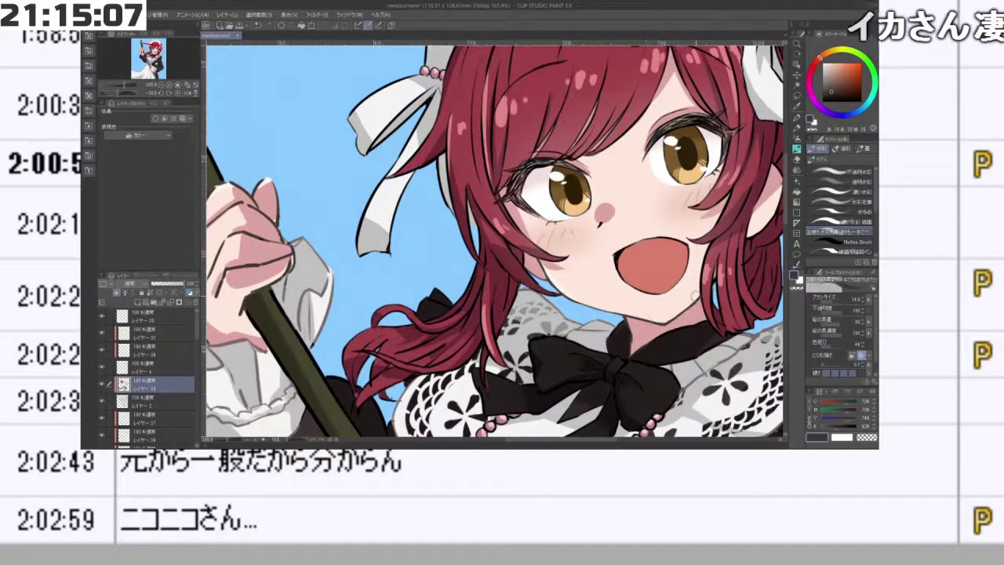
{"action": "left_click_drag", "start_coordinate": [726, 292], "coordinate": [662, 321]}
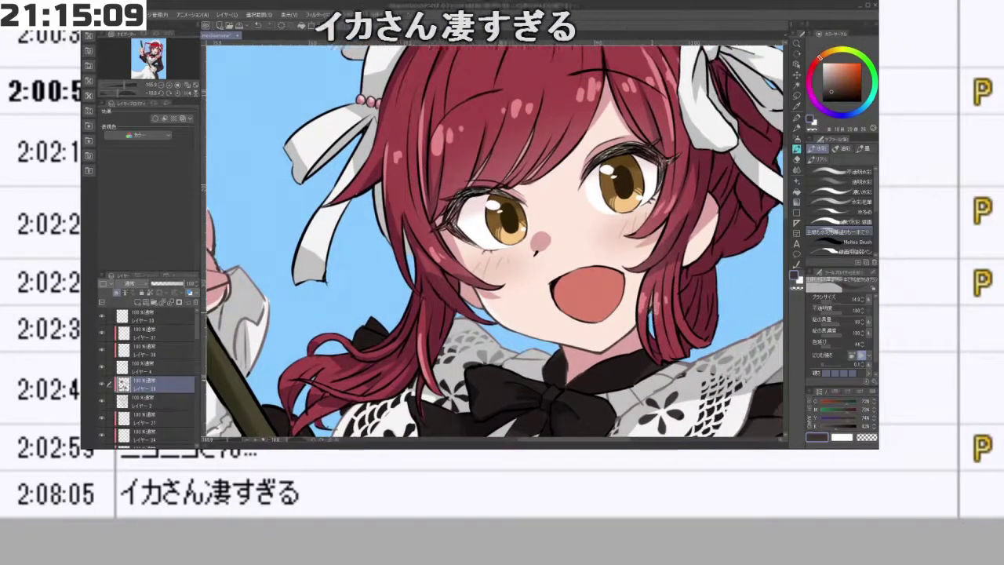
{"action": "left_click_drag", "start_coordinate": [701, 258], "coordinate": [690, 287]}
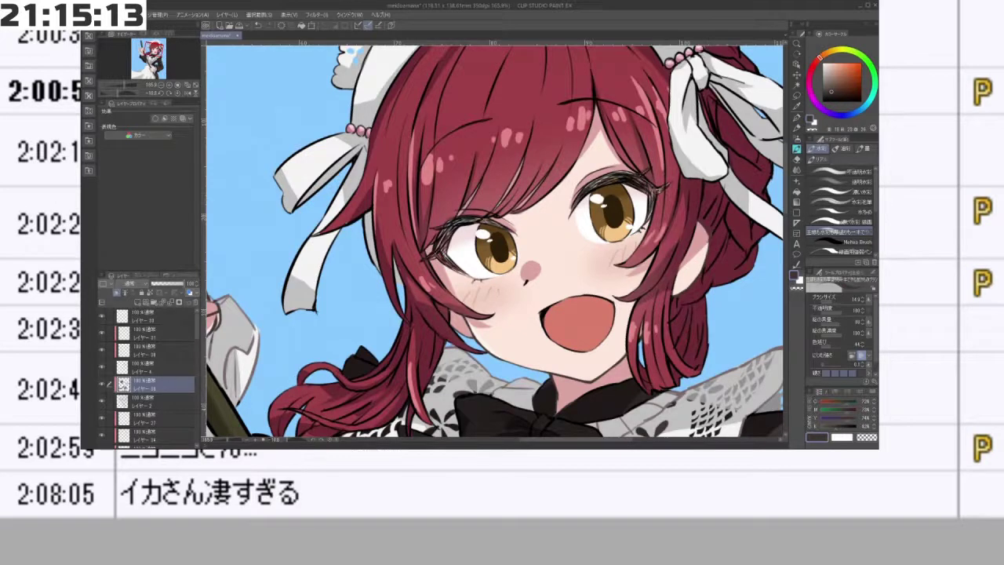
{"action": "scroll", "coordinate": [711, 230], "scroll_direction": "up", "scroll_amount": 1}
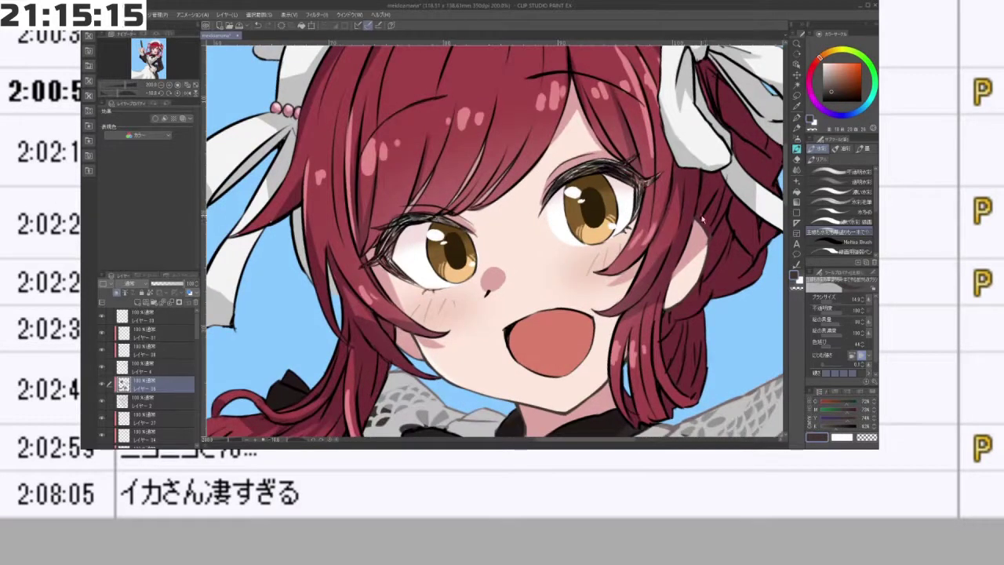
{"action": "scroll", "coordinate": [712, 255], "scroll_direction": "down", "scroll_amount": 4}
{"action": "left_click_drag", "start_coordinate": [713, 255], "coordinate": [626, 229]}
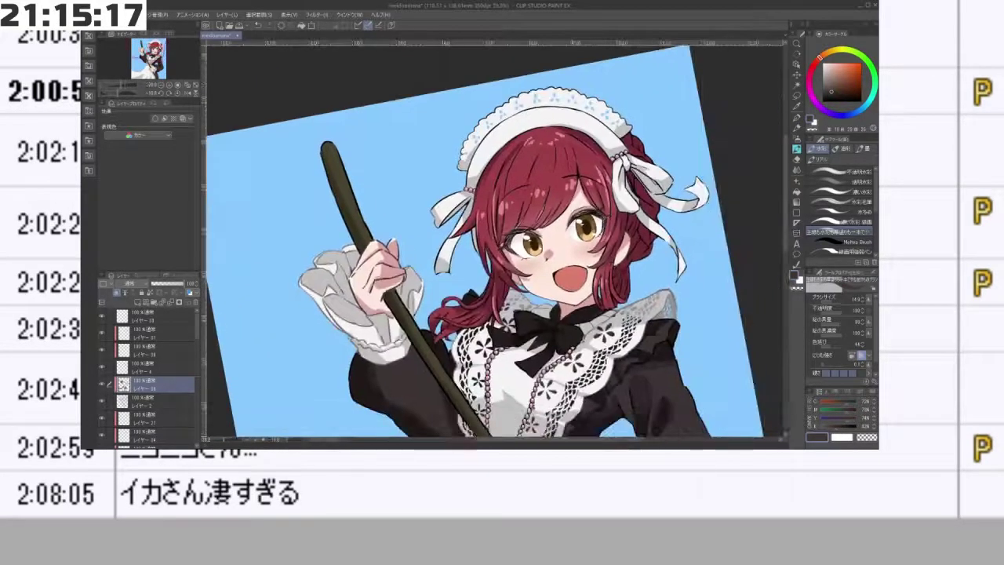
{"action": "scroll", "coordinate": [585, 275], "scroll_direction": "up", "scroll_amount": 2}
{"action": "scroll", "coordinate": [579, 295], "scroll_direction": "up", "scroll_amount": 5}
{"action": "scroll", "coordinate": [581, 296], "scroll_direction": "down", "scroll_amount": 8}
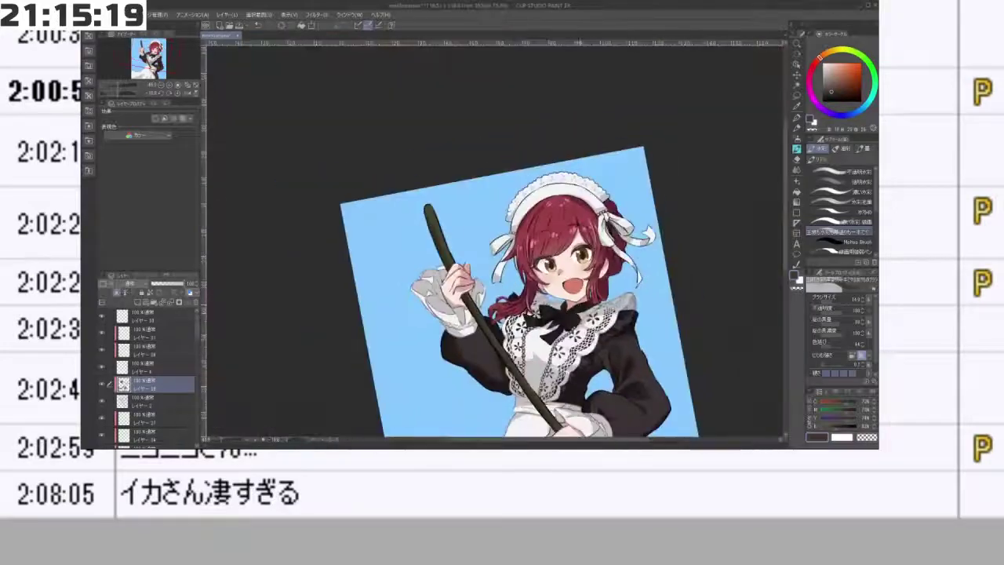
- Sample the greyish purple from the raised hand's cuff and recolor the headdress ribbon nearest that hand
{"action": "left_click_drag", "start_coordinate": [583, 296], "coordinate": [618, 246]}
{"action": "left_click_drag", "start_coordinate": [565, 229], "coordinate": [578, 252]}
{"action": "left_click_drag", "start_coordinate": [439, 213], "coordinate": [496, 256]}
{"action": "scroll", "coordinate": [496, 256], "scroll_direction": "up", "scroll_amount": 5}
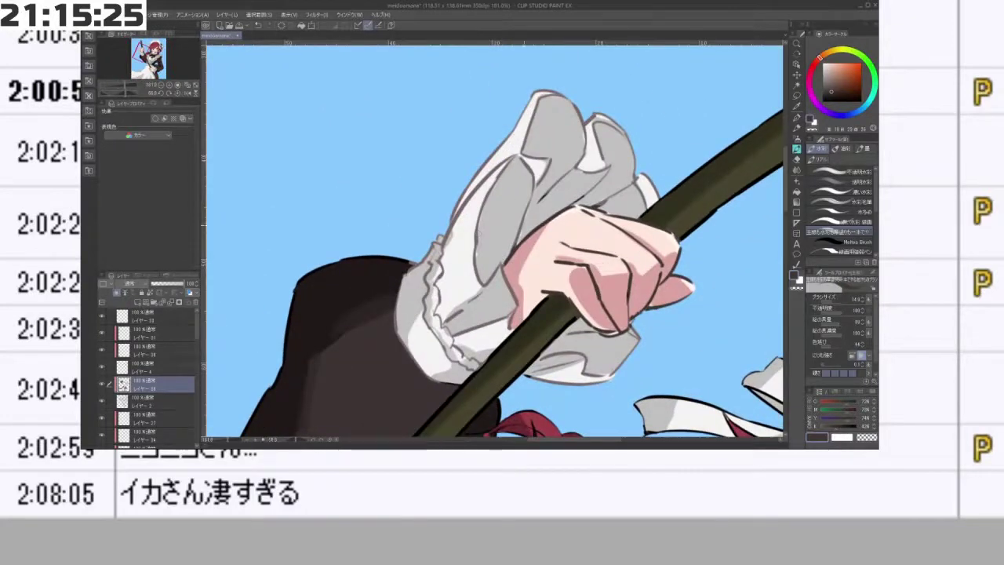
{"action": "left_click", "coordinate": [522, 222], "text": "alt"}
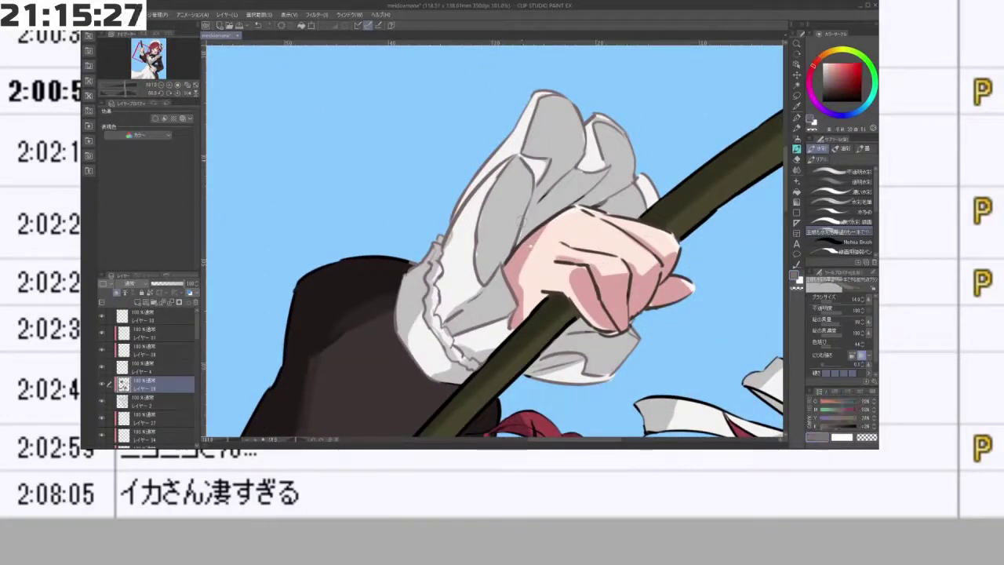
{"action": "scroll", "coordinate": [604, 320], "scroll_direction": "down", "scroll_amount": 5}
{"action": "left_click_drag", "start_coordinate": [635, 340], "coordinate": [487, 250]}
{"action": "scroll", "coordinate": [550, 263], "scroll_direction": "up", "scroll_amount": 3}
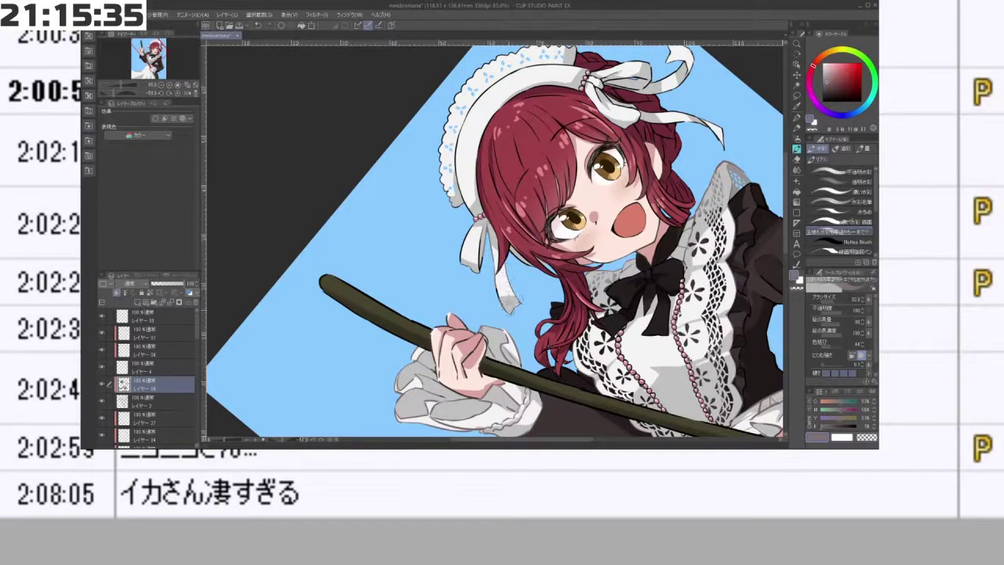
- Resize the brush and recolor the outlines of the headdress band and its scalloped lace frill greyish purple
{"action": "key", "text": "bracketleft"}
{"action": "key", "text": "bracketleft"}
{"action": "key", "text": "bracketleft"}
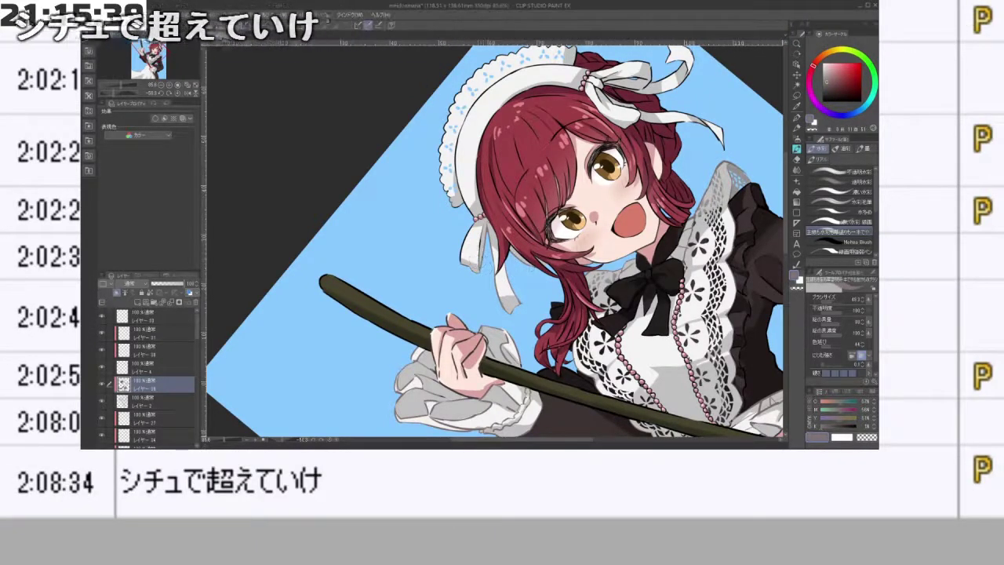
{"action": "left_click_drag", "start_coordinate": [469, 239], "coordinate": [478, 314]}
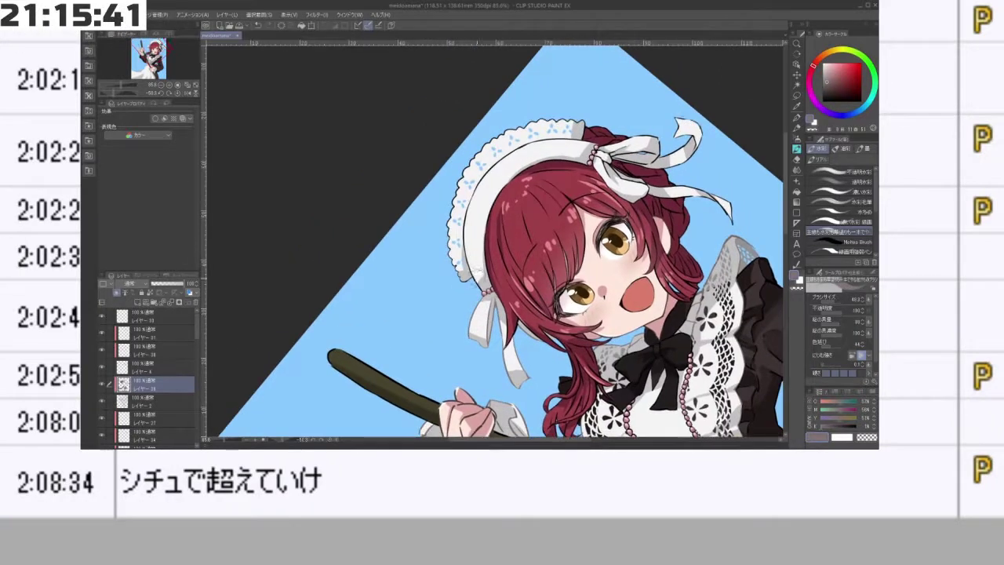
{"action": "mouse_move", "coordinate": [461, 276]}
{"action": "left_mouse_down"}
{"action": "mouse_move", "coordinate": [452, 186]}
{"action": "mouse_move", "coordinate": [432, 218]}
{"action": "mouse_move", "coordinate": [506, 307]}
{"action": "left_mouse_up"}
{"action": "scroll", "coordinate": [413, 344], "scroll_direction": "up", "scroll_amount": 4}
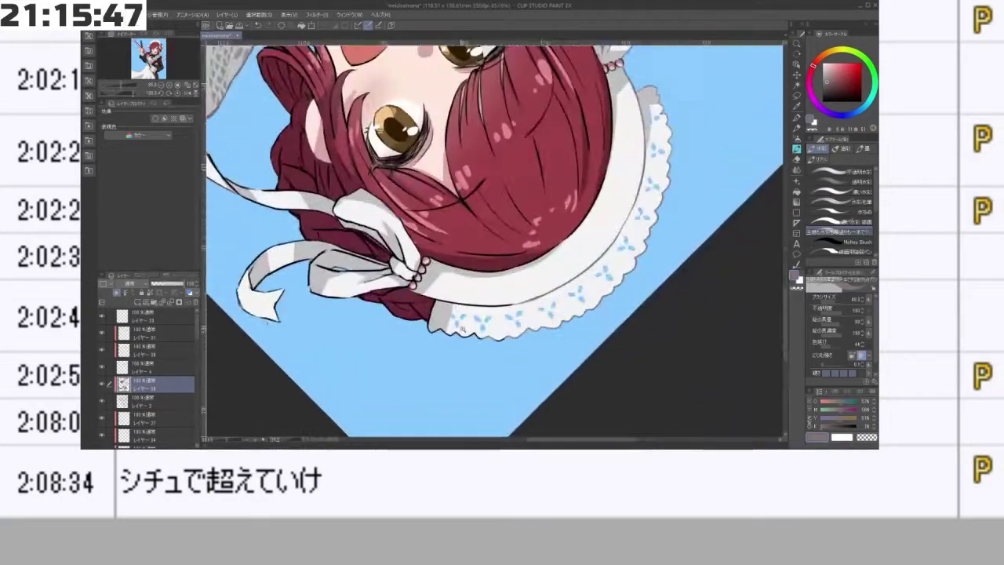
{"action": "left_click_drag", "start_coordinate": [446, 312], "coordinate": [436, 328]}
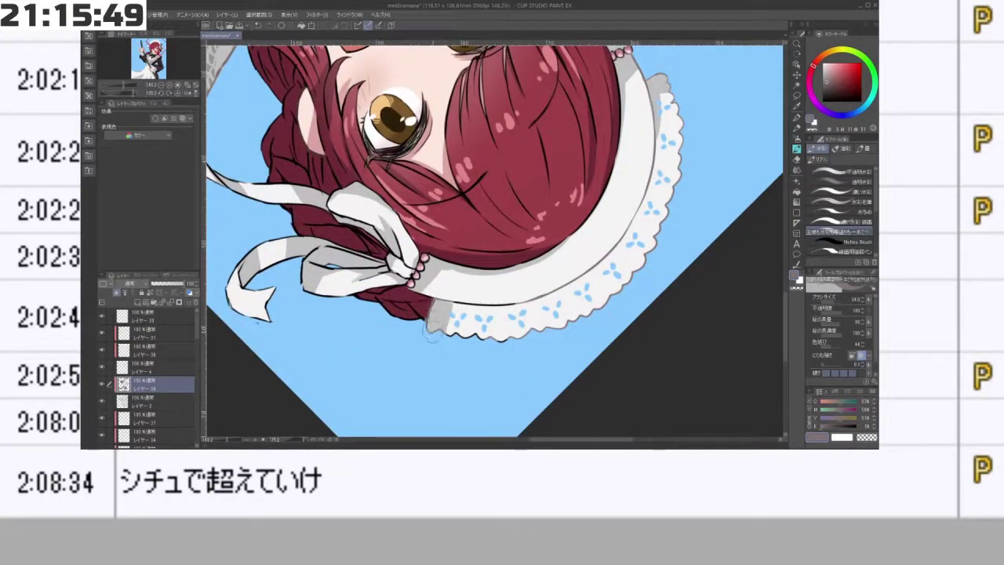
{"action": "key", "text": "ctrl+z"}
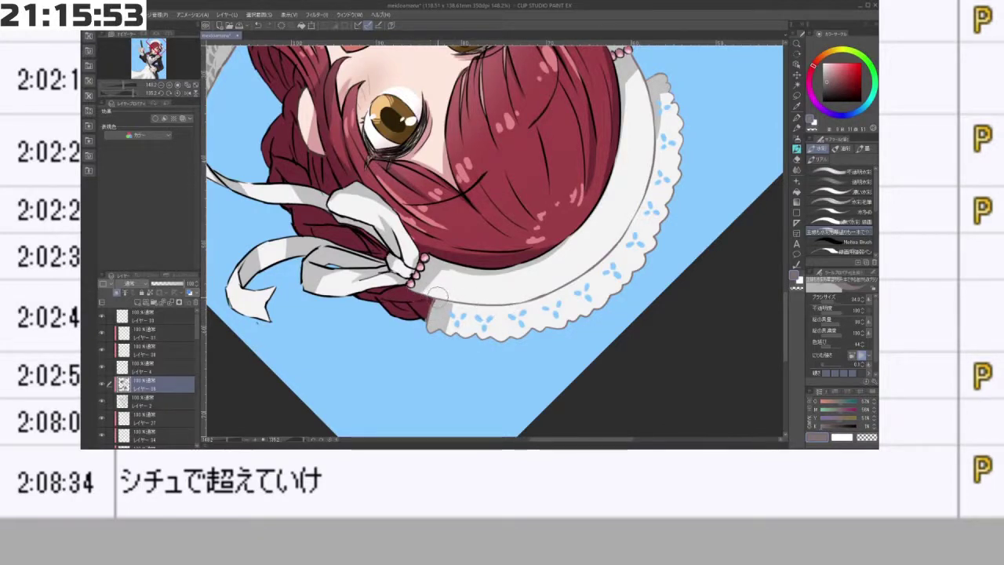
- Recolor the loops of the large headdress bow and its curled ribbon tail greyish purple
{"action": "left_click_drag", "start_coordinate": [445, 399], "coordinate": [609, 240]}
{"action": "left_click_drag", "start_coordinate": [558, 298], "coordinate": [548, 248]}
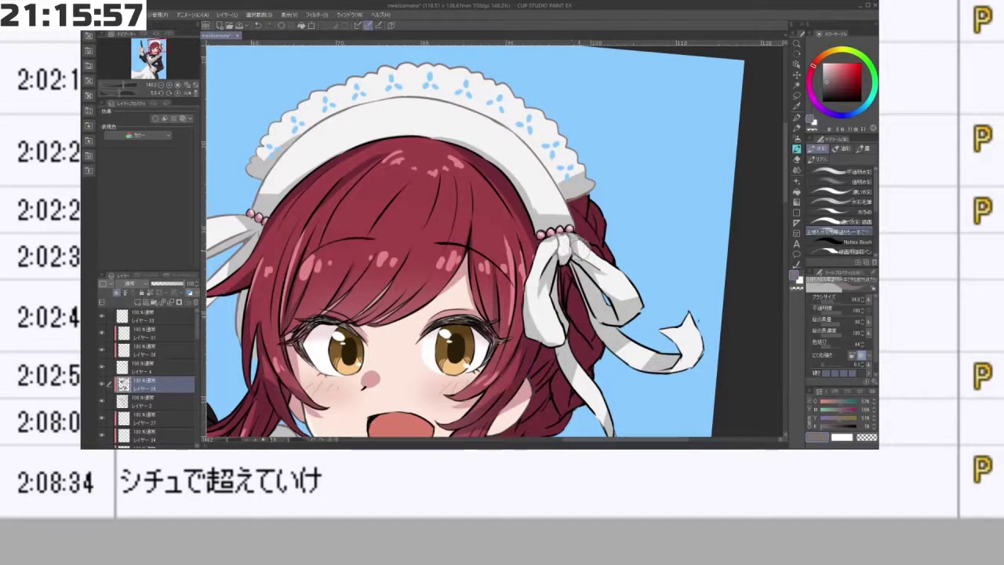
{"action": "mouse_move", "coordinate": [582, 276]}
{"action": "left_mouse_down"}
{"action": "mouse_move", "coordinate": [618, 355]}
{"action": "mouse_move", "coordinate": [614, 332]}
{"action": "mouse_move", "coordinate": [642, 313]}
{"action": "mouse_move", "coordinate": [663, 379]}
{"action": "mouse_move", "coordinate": [669, 316]}
{"action": "mouse_move", "coordinate": [689, 371]}
{"action": "mouse_move", "coordinate": [708, 353]}
{"action": "mouse_move", "coordinate": [701, 357]}
{"action": "mouse_move", "coordinate": [654, 305]}
{"action": "mouse_move", "coordinate": [601, 272]}
{"action": "left_mouse_up"}
{"action": "mouse_move", "coordinate": [616, 305]}
{"action": "left_mouse_down"}
{"action": "mouse_move", "coordinate": [585, 251]}
{"action": "mouse_move", "coordinate": [619, 286]}
{"action": "mouse_move", "coordinate": [604, 262]}
{"action": "mouse_move", "coordinate": [565, 250]}
{"action": "left_mouse_up"}
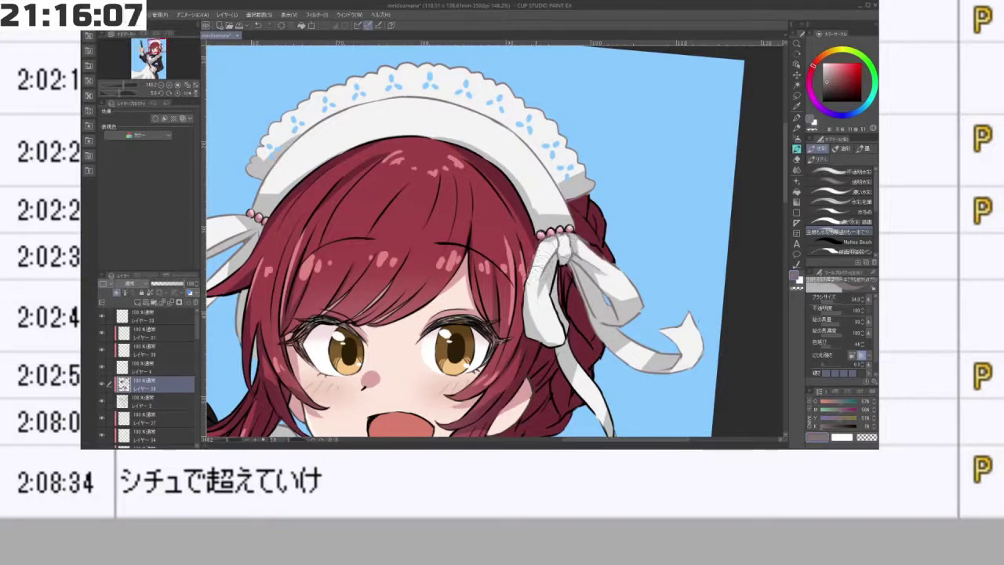
{"action": "mouse_move", "coordinate": [542, 333]}
{"action": "left_mouse_down"}
{"action": "mouse_move", "coordinate": [559, 335]}
{"action": "mouse_move", "coordinate": [548, 307]}
{"action": "left_mouse_up"}
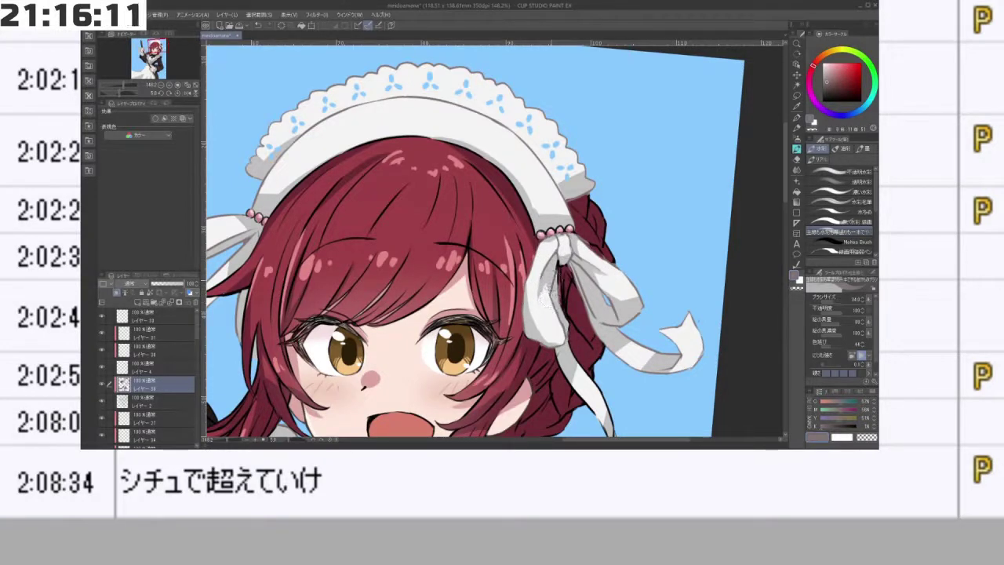
{"action": "key", "text": "ctrl+z"}
{"action": "mouse_move", "coordinate": [549, 166]}
{"action": "left_mouse_down"}
{"action": "mouse_move", "coordinate": [544, 155]}
{"action": "mouse_move", "coordinate": [389, 210]}
{"action": "mouse_move", "coordinate": [391, 296]}
{"action": "mouse_move", "coordinate": [529, 362]}
{"action": "mouse_move", "coordinate": [592, 322]}
{"action": "left_mouse_up"}
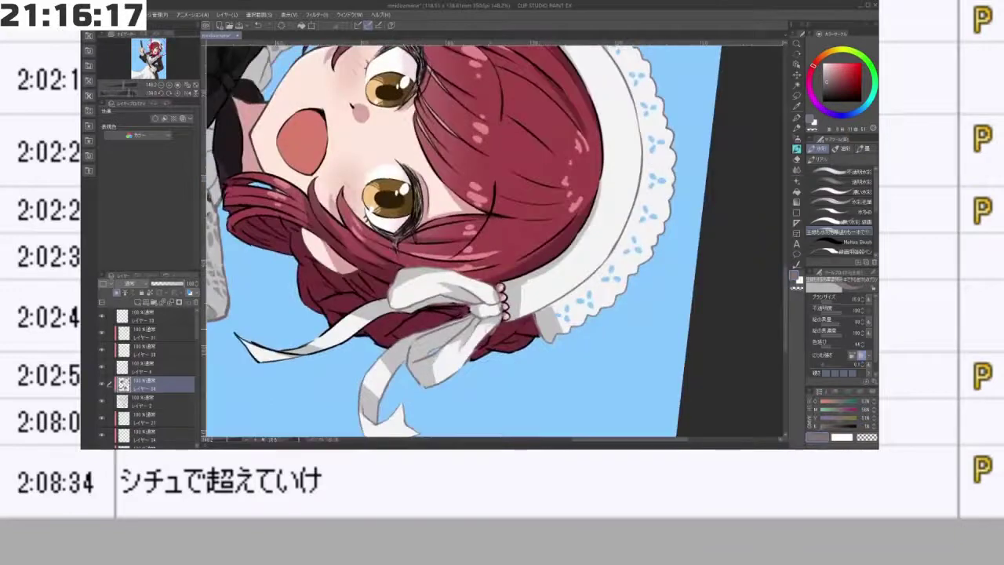
- Recolor the long straight ribbon tail hanging from the large headdress bow greyish purple
{"action": "left_click_drag", "start_coordinate": [317, 375], "coordinate": [405, 357]}
{"action": "key", "text": "bracketright"}
{"action": "key", "text": "bracketright"}
{"action": "key", "text": "bracketright"}
{"action": "key", "text": "bracketright"}
{"action": "key", "text": "bracketright"}
{"action": "key", "text": "bracketright"}
{"action": "mouse_move", "coordinate": [335, 333]}
{"action": "left_mouse_down"}
{"action": "mouse_move", "coordinate": [348, 346]}
{"action": "mouse_move", "coordinate": [352, 336]}
{"action": "mouse_move", "coordinate": [423, 330]}
{"action": "mouse_move", "coordinate": [495, 361]}
{"action": "mouse_move", "coordinate": [550, 349]}
{"action": "left_mouse_up"}
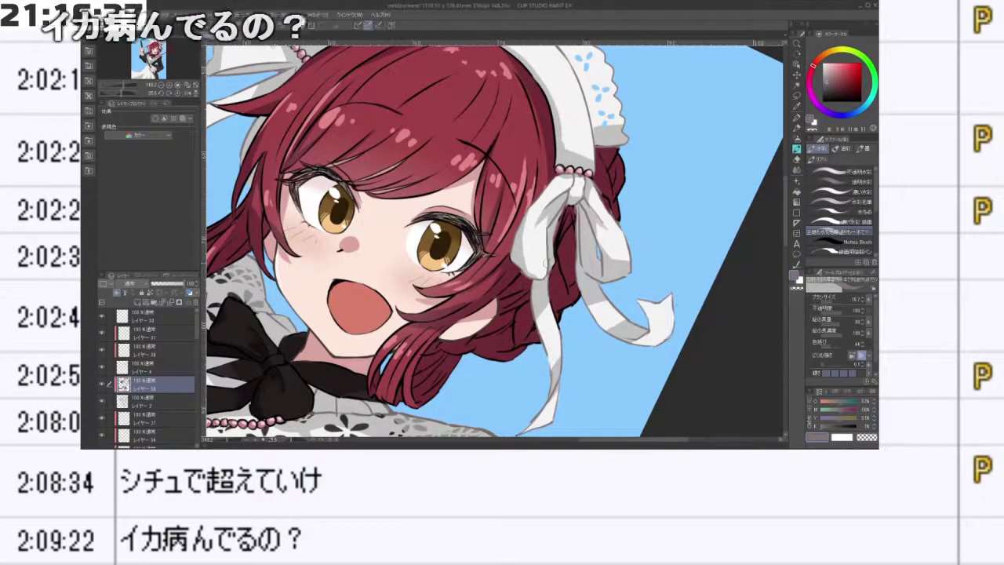
- Sample the bead pink, darken it to a muted wine tone and recolor the bead strand running below the black bow's tail
{"action": "left_click_drag", "start_coordinate": [558, 348], "coordinate": [440, 313]}
{"action": "mouse_move", "coordinate": [408, 181]}
{"action": "left_mouse_down"}
{"action": "mouse_move", "coordinate": [570, 346]}
{"action": "mouse_move", "coordinate": [589, 186]}
{"action": "mouse_move", "coordinate": [392, 185]}
{"action": "left_mouse_up"}
{"action": "left_click_drag", "start_coordinate": [576, 130], "coordinate": [508, 131]}
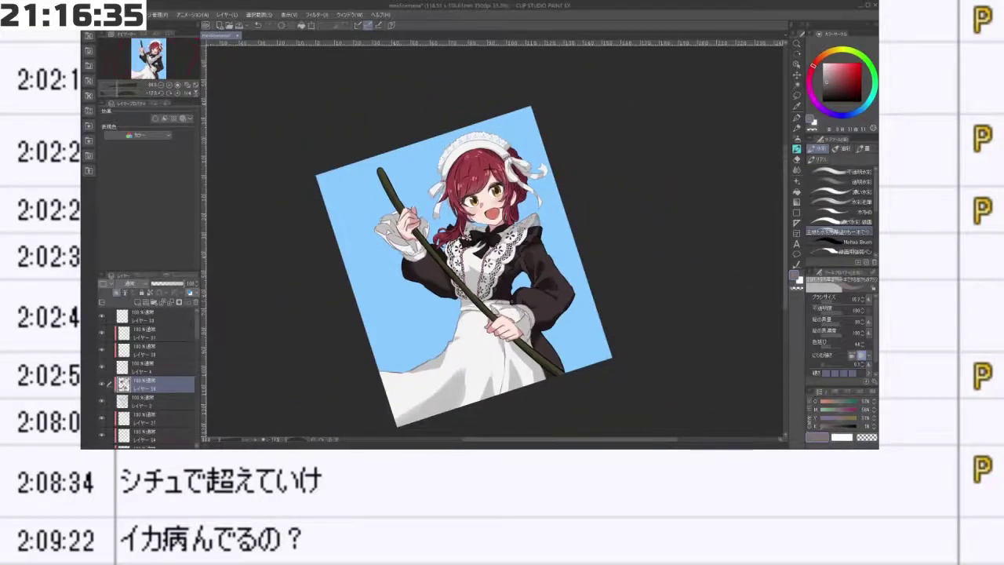
{"action": "scroll", "coordinate": [455, 274], "scroll_direction": "up", "scroll_amount": 2}
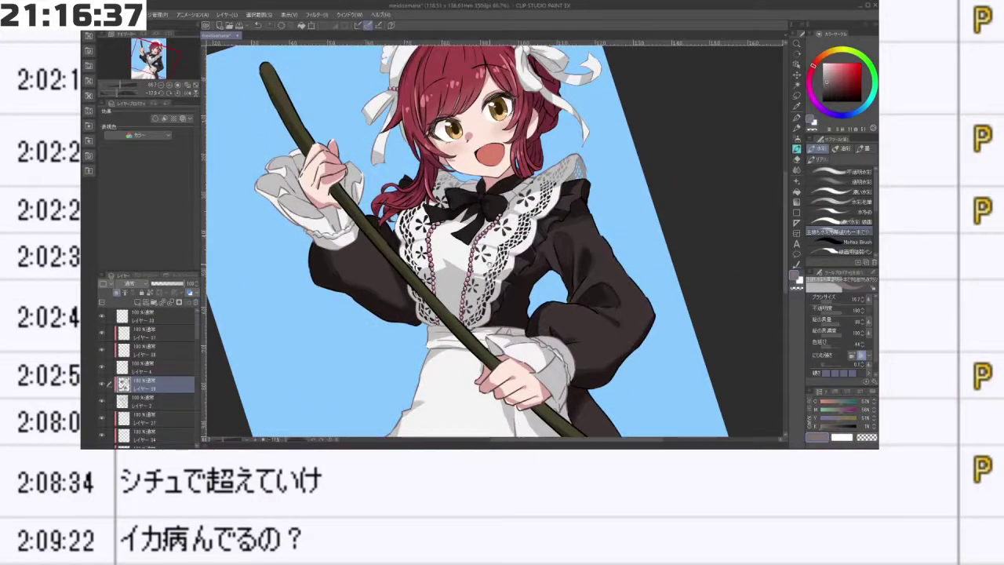
{"action": "scroll", "coordinate": [470, 236], "scroll_direction": "up", "scroll_amount": 4}
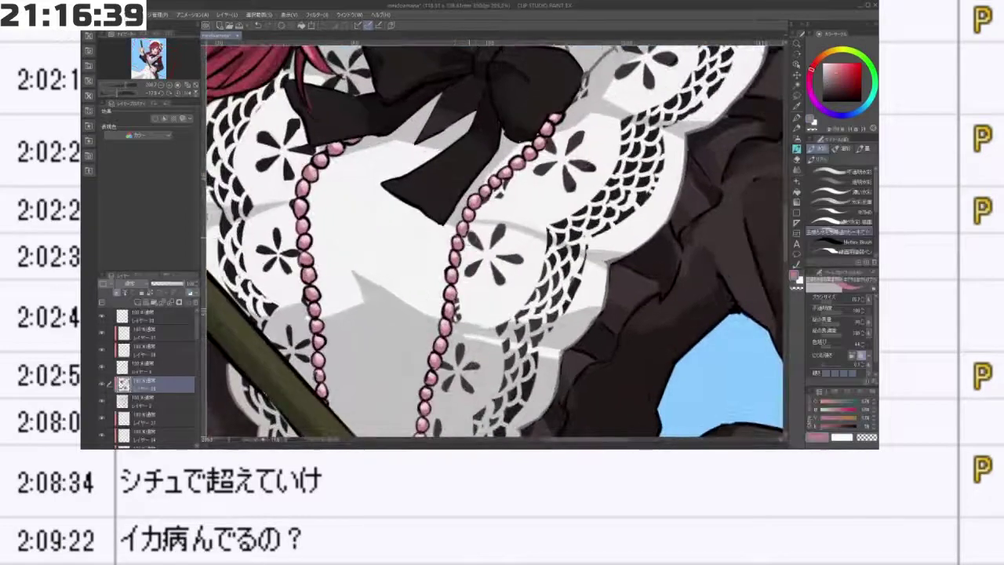
{"action": "left_click", "coordinate": [836, 86]}
{"action": "mouse_move", "coordinate": [512, 170]}
{"action": "left_mouse_down"}
{"action": "mouse_move", "coordinate": [481, 195]}
{"action": "mouse_move", "coordinate": [516, 212]}
{"action": "mouse_move", "coordinate": [484, 205]}
{"action": "mouse_move", "coordinate": [455, 272]}
{"action": "mouse_move", "coordinate": [442, 336]}
{"action": "mouse_move", "coordinate": [464, 278]}
{"action": "mouse_move", "coordinate": [438, 381]}
{"action": "mouse_move", "coordinate": [447, 411]}
{"action": "left_mouse_up"}
{"action": "key", "text": "ctrl+z"}
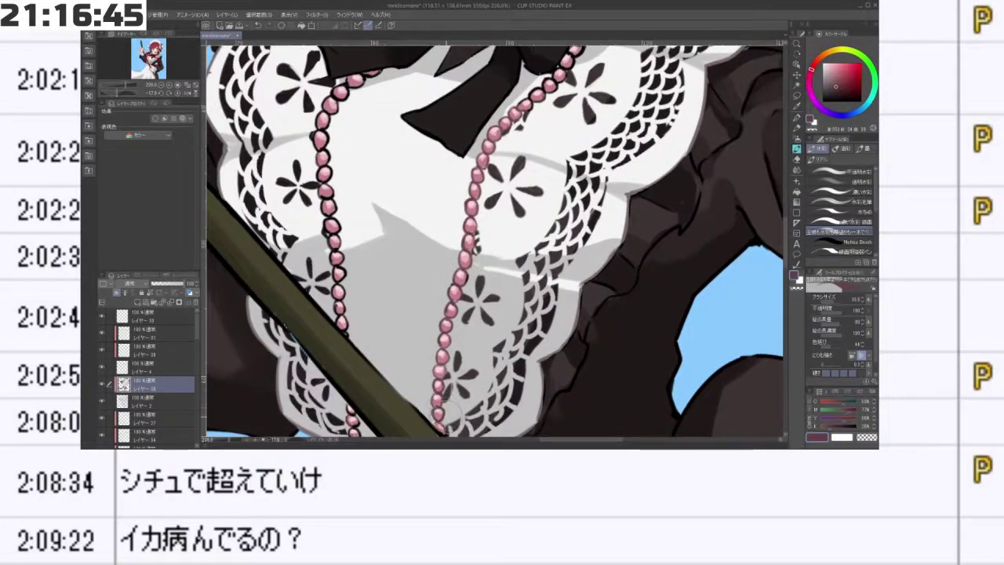
- Recolor the outlines of the other bead strand on the bib, including the beads below the broom handle, dark wine
{"action": "mouse_move", "coordinate": [507, 132]}
{"action": "left_mouse_down"}
{"action": "mouse_move", "coordinate": [486, 263]}
{"action": "mouse_move", "coordinate": [566, 193]}
{"action": "left_mouse_up"}
{"action": "left_click_drag", "start_coordinate": [399, 271], "coordinate": [464, 267]}
{"action": "mouse_move", "coordinate": [375, 236]}
{"action": "left_mouse_down"}
{"action": "mouse_move", "coordinate": [384, 223]}
{"action": "mouse_move", "coordinate": [421, 221]}
{"action": "mouse_move", "coordinate": [364, 292]}
{"action": "mouse_move", "coordinate": [387, 391]}
{"action": "mouse_move", "coordinate": [390, 249]}
{"action": "left_mouse_up"}
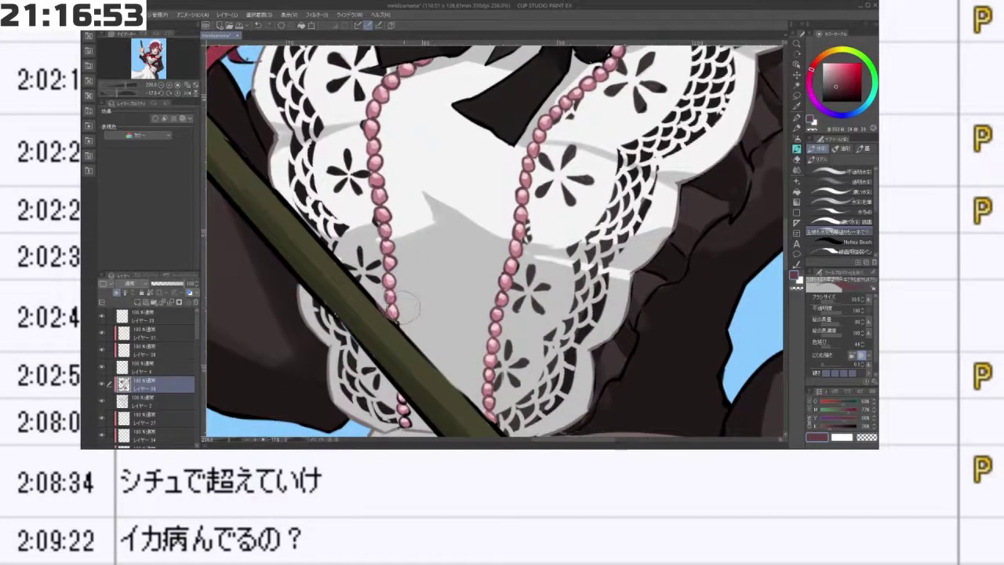
{"action": "left_click_drag", "start_coordinate": [394, 291], "coordinate": [406, 309]}
{"action": "left_click_drag", "start_coordinate": [420, 400], "coordinate": [404, 272]}
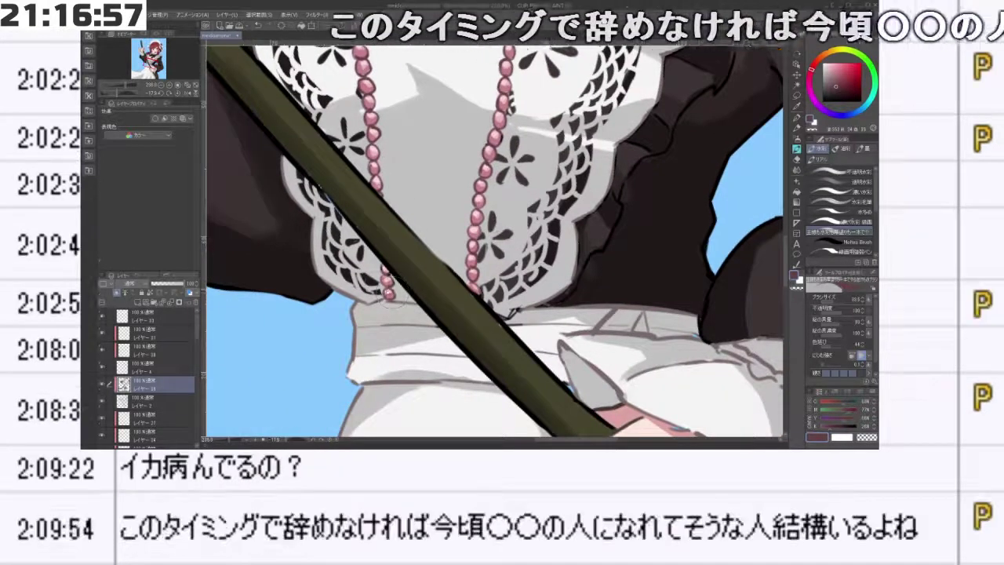
- Darken the drawing color to a near-black purple and switch to the soft airbrush with a larger brush size
{"action": "scroll", "coordinate": [501, 290], "scroll_direction": "down", "scroll_amount": 6}
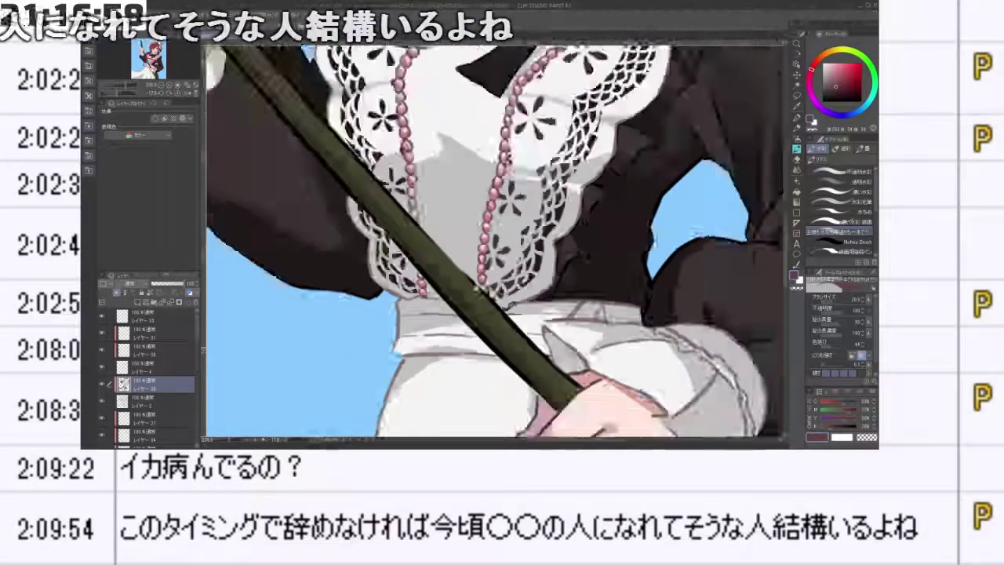
{"action": "left_click_drag", "start_coordinate": [474, 84], "coordinate": [514, 83]}
{"action": "left_click_drag", "start_coordinate": [602, 342], "coordinate": [630, 271]}
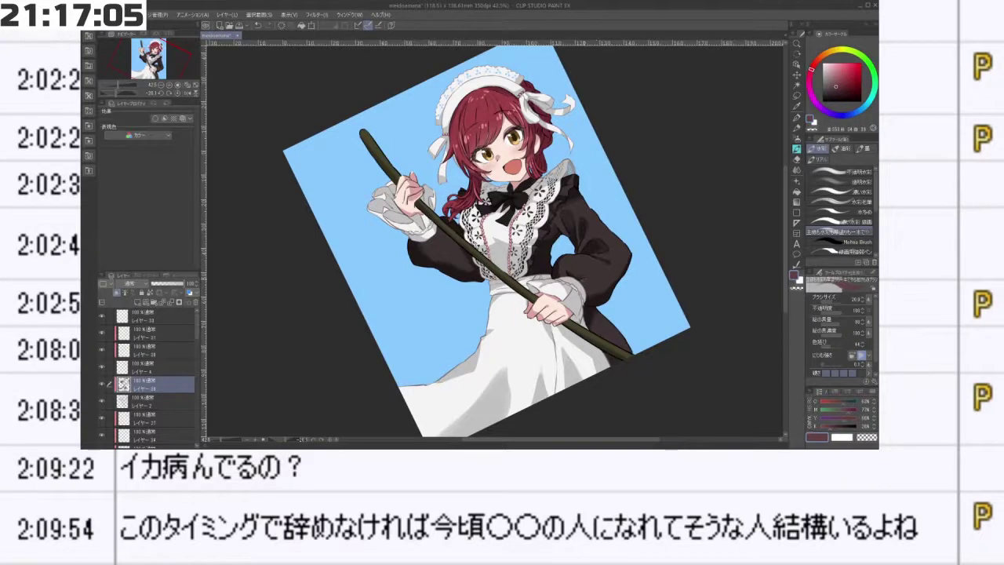
{"action": "left_click", "coordinate": [836, 97]}
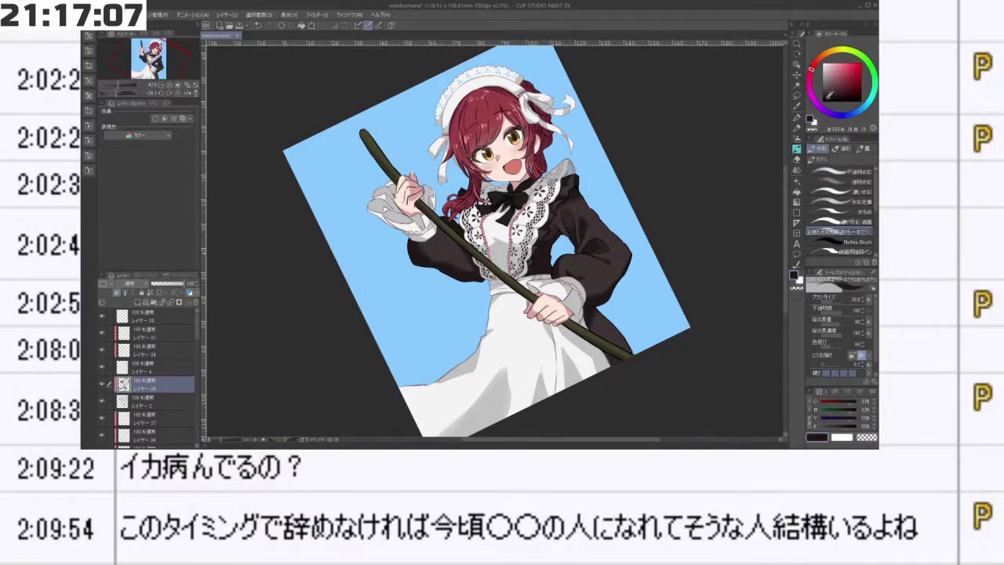
{"action": "left_click", "coordinate": [828, 96]}
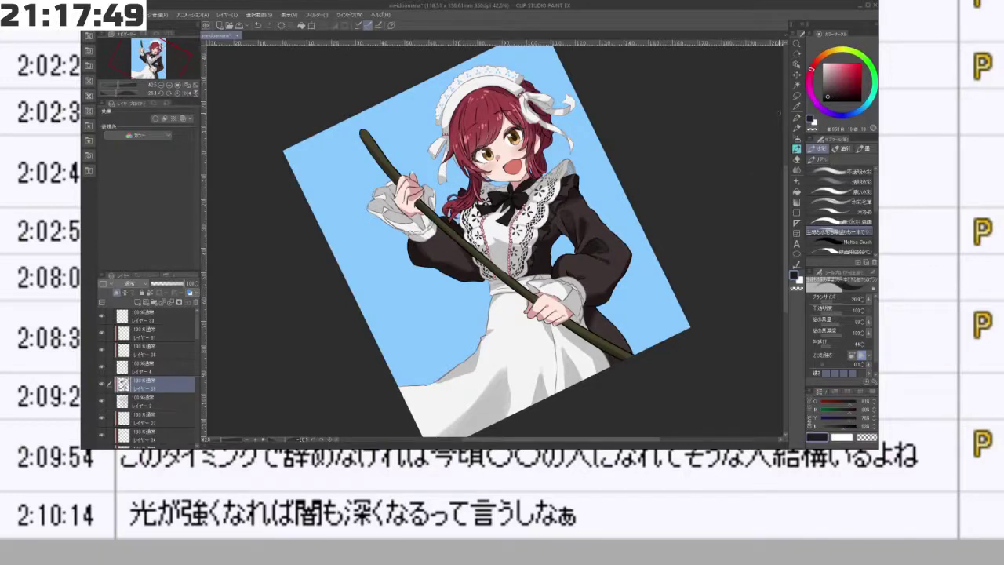
{"action": "left_click", "coordinate": [798, 149]}
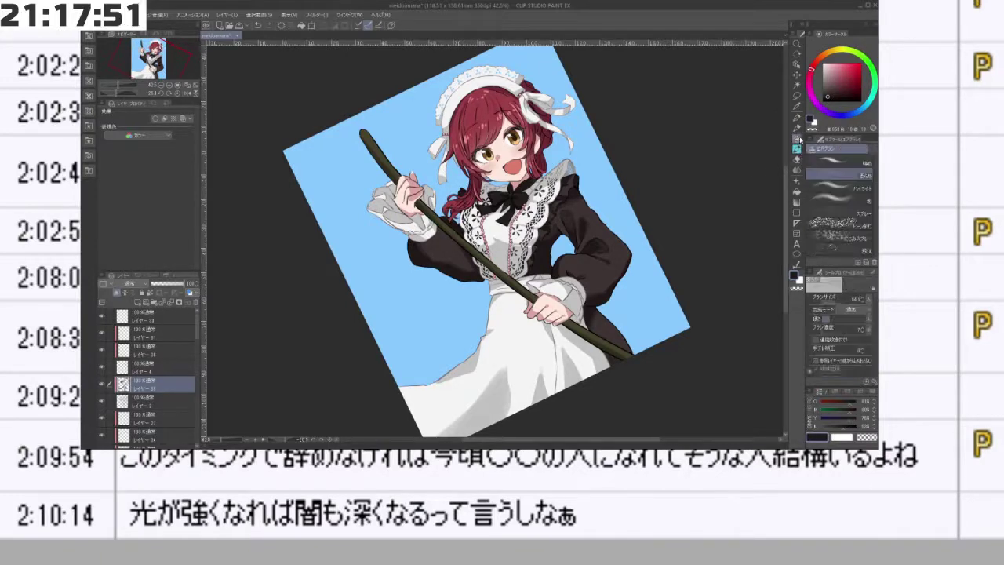
{"action": "left_click_drag", "start_coordinate": [831, 92], "coordinate": [826, 96]}
{"action": "left_click_drag", "start_coordinate": [504, 251], "coordinate": [519, 268]}
{"action": "left_click_drag", "start_coordinate": [377, 223], "coordinate": [371, 220]}
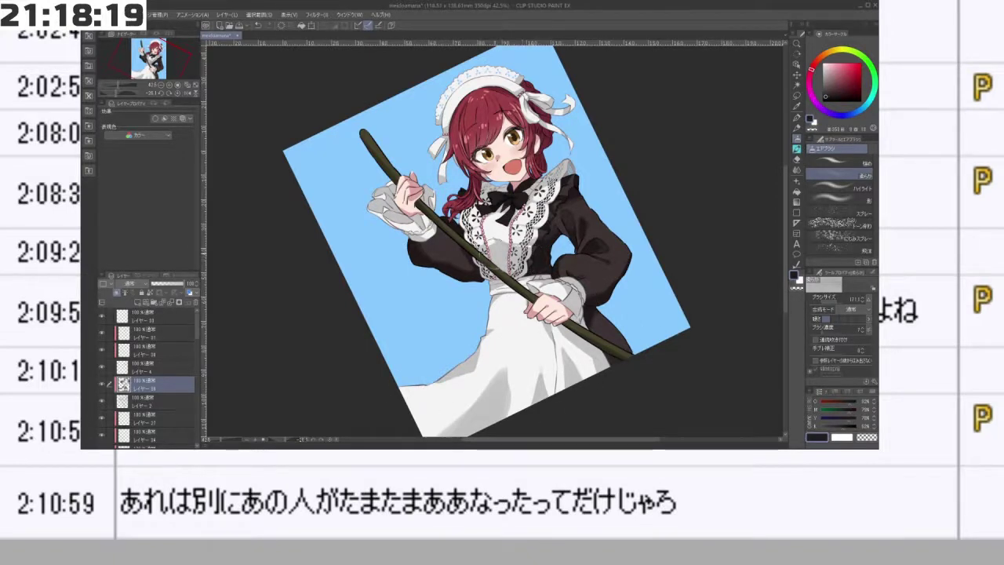
{"action": "scroll", "coordinate": [535, 250], "scroll_direction": "up", "scroll_amount": 5}
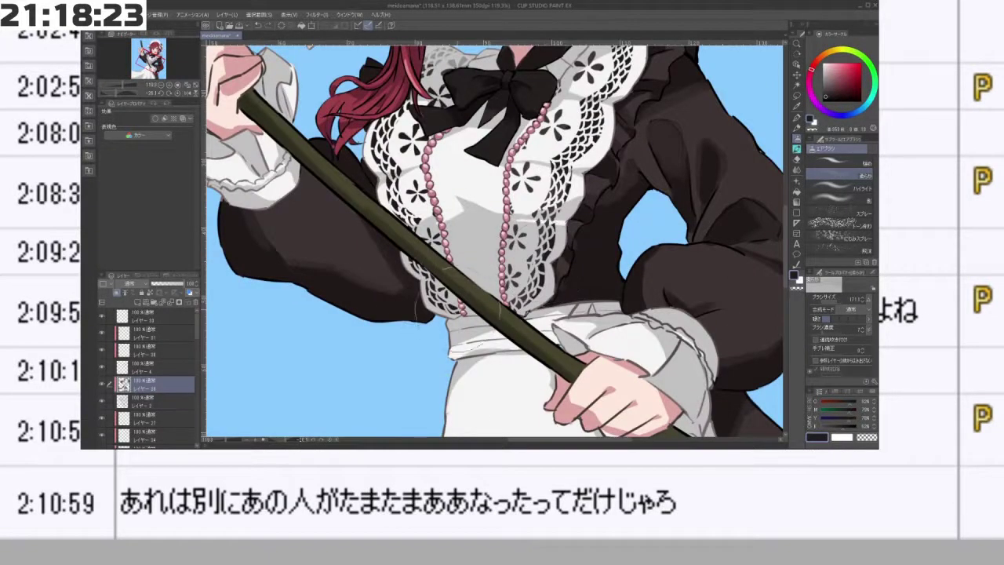
{"action": "scroll", "coordinate": [470, 350], "scroll_direction": "down", "scroll_amount": 6}
{"action": "left_click_drag", "start_coordinate": [414, 357], "coordinate": [619, 309]}
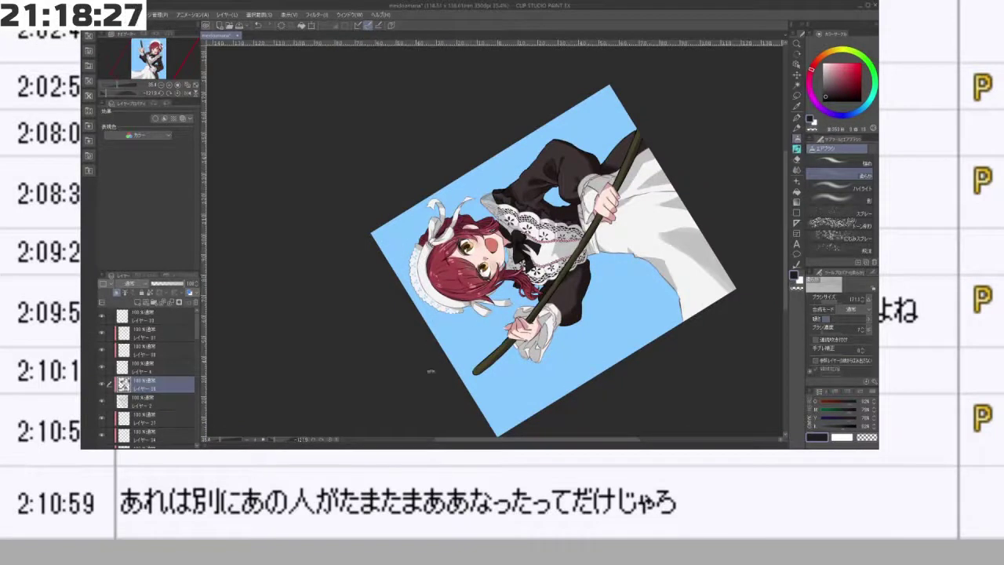
{"action": "left_click_drag", "start_coordinate": [431, 371], "coordinate": [595, 230]}
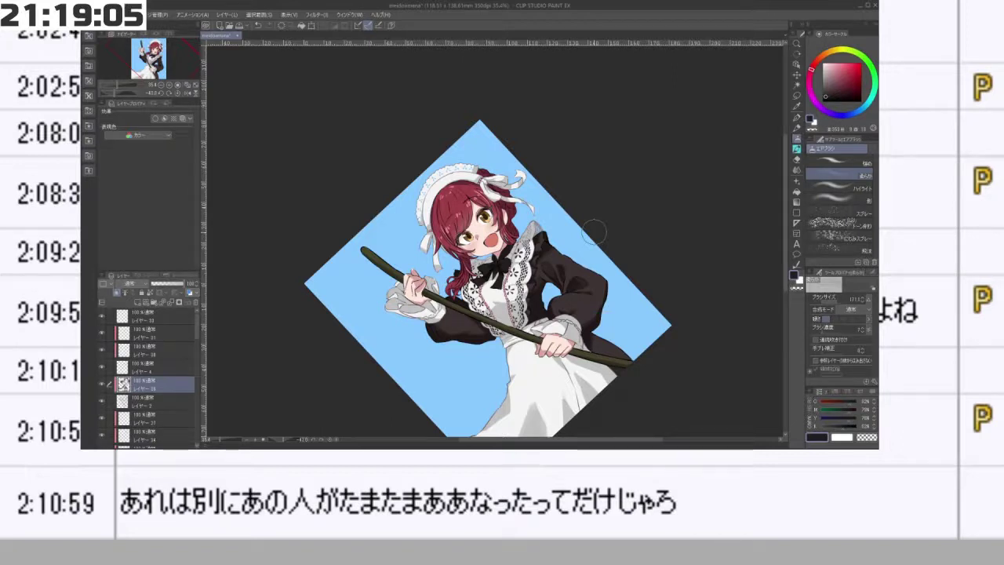
{"action": "scroll", "coordinate": [561, 263], "scroll_direction": "down", "scroll_amount": 1}
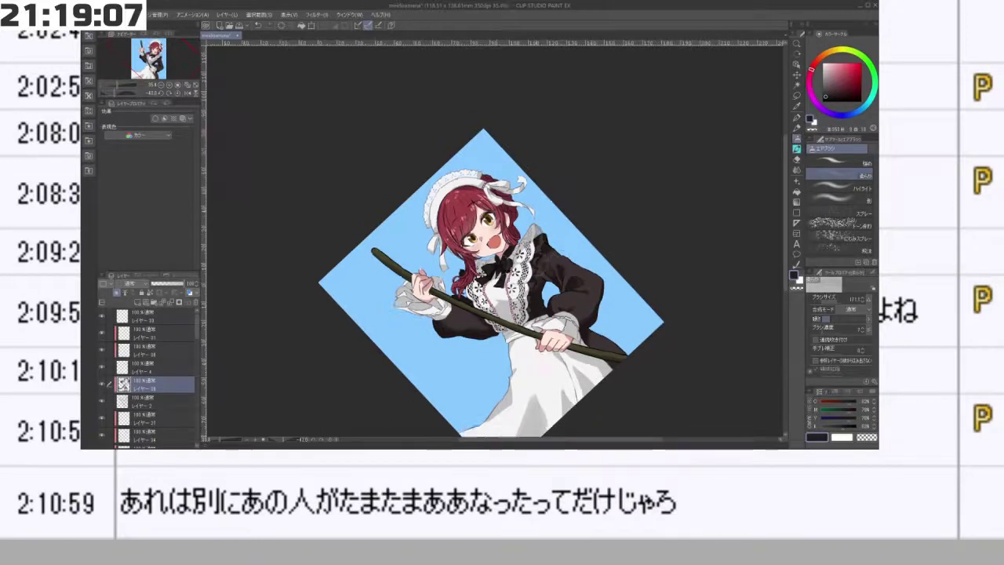
- Select a lower layer in the stack and brush the near-black purple over the side hair lock with an enlarged soft airbrush
{"action": "scroll", "coordinate": [491, 263], "scroll_direction": "up", "scroll_amount": 10}
{"action": "scroll", "coordinate": [469, 256], "scroll_direction": "up", "scroll_amount": 3}
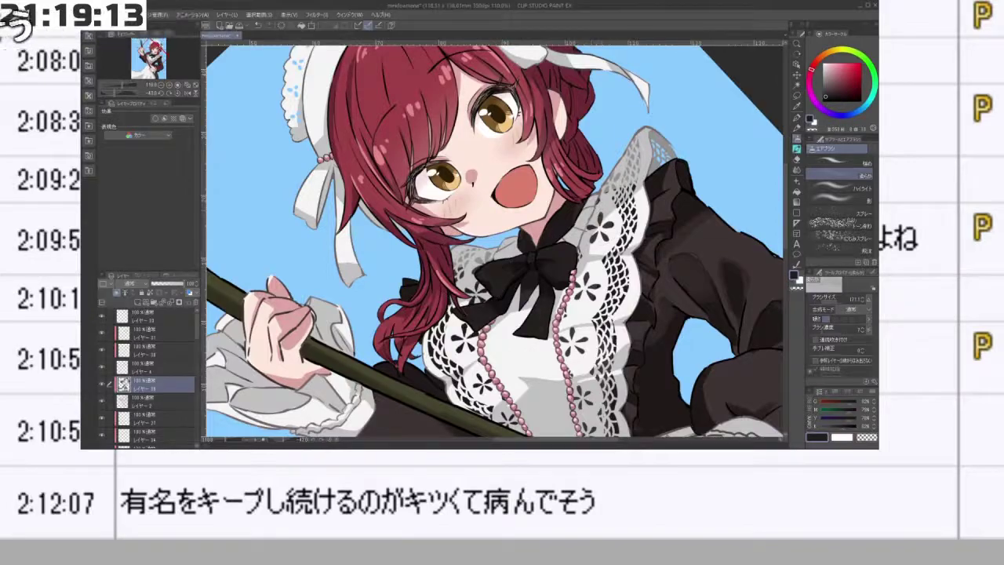
{"action": "scroll", "coordinate": [604, 228], "scroll_direction": "down", "scroll_amount": 8}
{"action": "left_click_drag", "start_coordinate": [574, 296], "coordinate": [541, 325]}
{"action": "scroll", "coordinate": [533, 258], "scroll_direction": "up", "scroll_amount": 10}
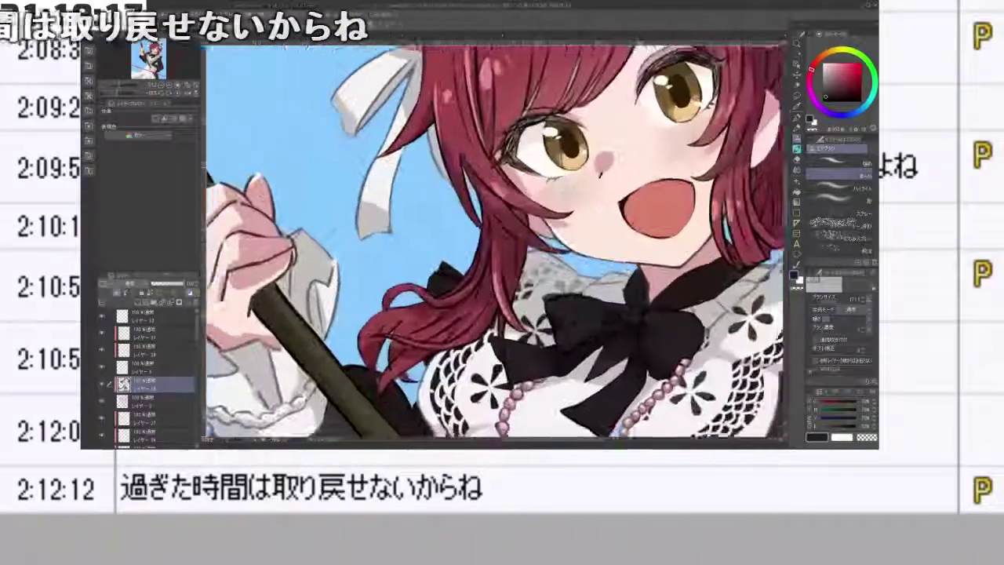
{"action": "scroll", "coordinate": [533, 258], "scroll_direction": "down", "scroll_amount": 1}
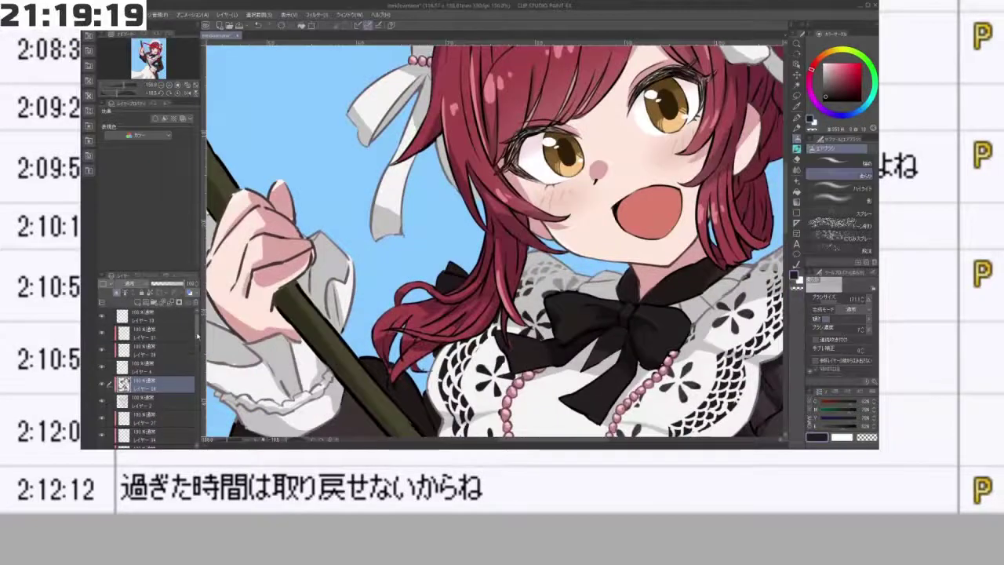
{"action": "left_click_drag", "start_coordinate": [197, 337], "coordinate": [188, 367]}
{"action": "left_click", "coordinate": [128, 345]}
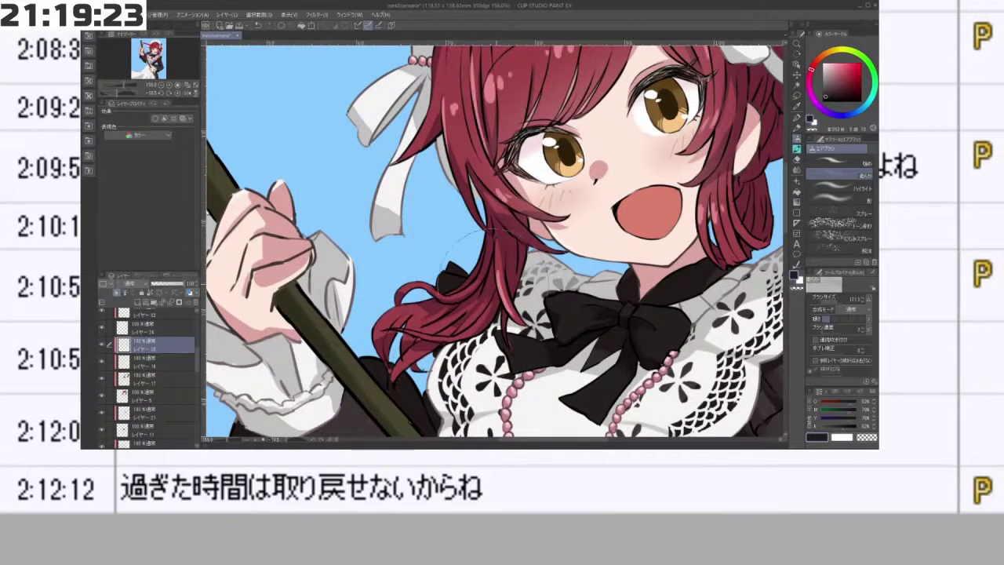
{"action": "key", "text": "]"}
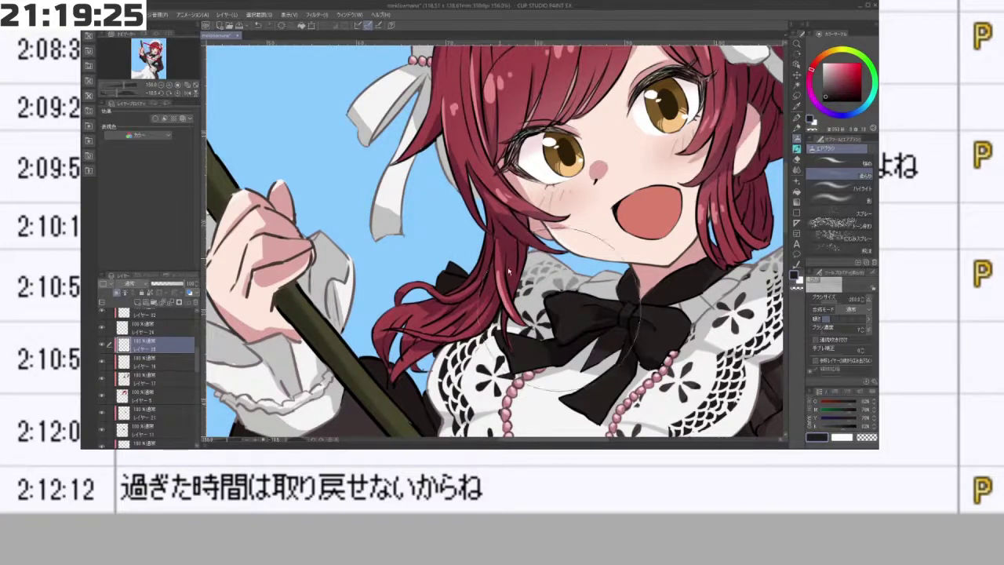
{"action": "left_click_drag", "start_coordinate": [509, 271], "coordinate": [586, 278]}
- Switch from the airbrush to the watercolor brush and stroke down the long hair lock beside the neck
{"action": "left_click", "coordinate": [799, 166]}
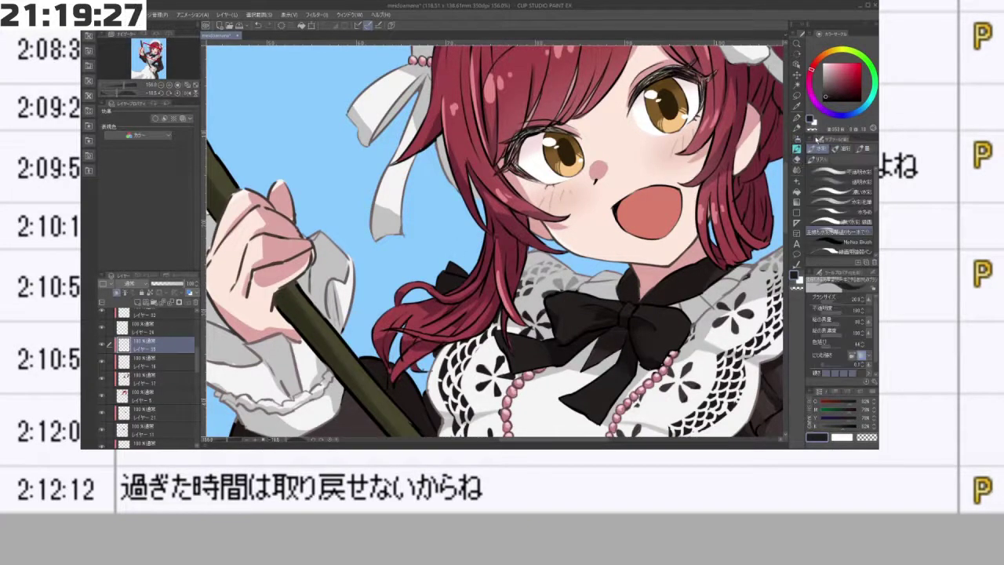
{"action": "left_click", "coordinate": [844, 174]}
{"action": "left_click", "coordinate": [797, 139]}
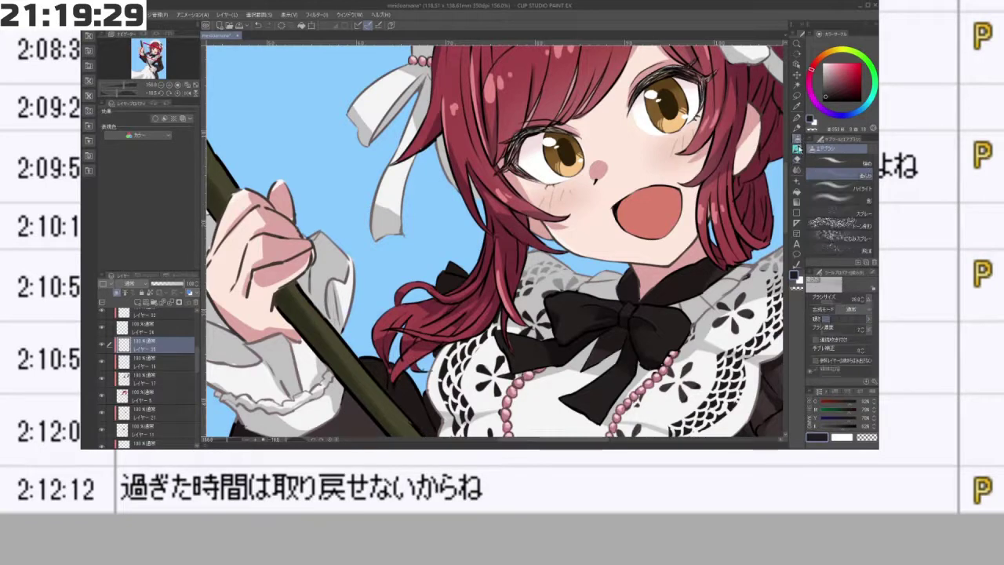
{"action": "left_click", "coordinate": [797, 150]}
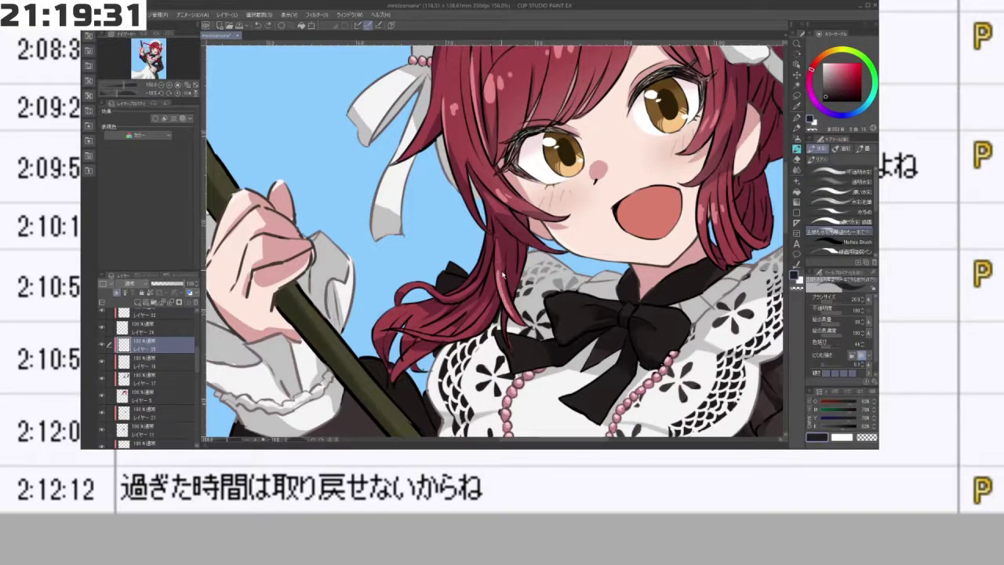
{"action": "left_click_drag", "start_coordinate": [501, 266], "coordinate": [519, 317]}
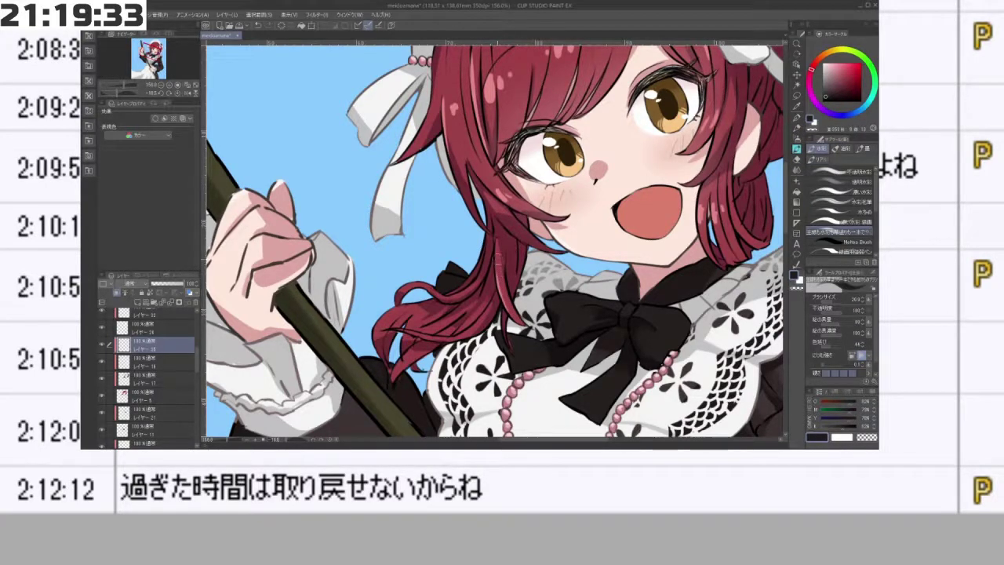
{"action": "key", "text": "ctrl+0"}
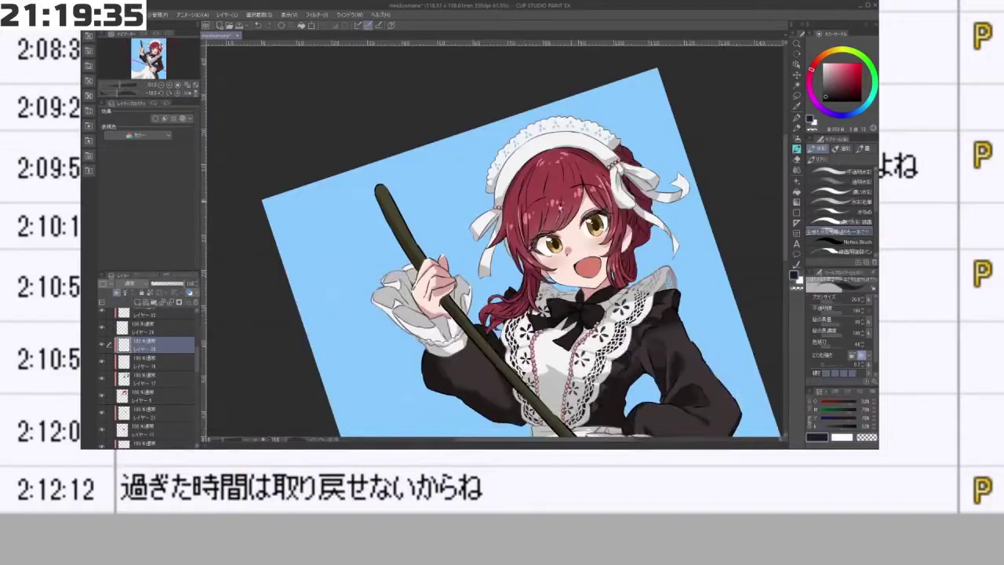
- Sample the pink highlight color from the bangs and make the topmost layer active, undoing the stray change
{"action": "scroll", "coordinate": [558, 207], "scroll_direction": "up", "scroll_amount": 5}
{"action": "left_click", "coordinate": [553, 196], "text": "alt"}
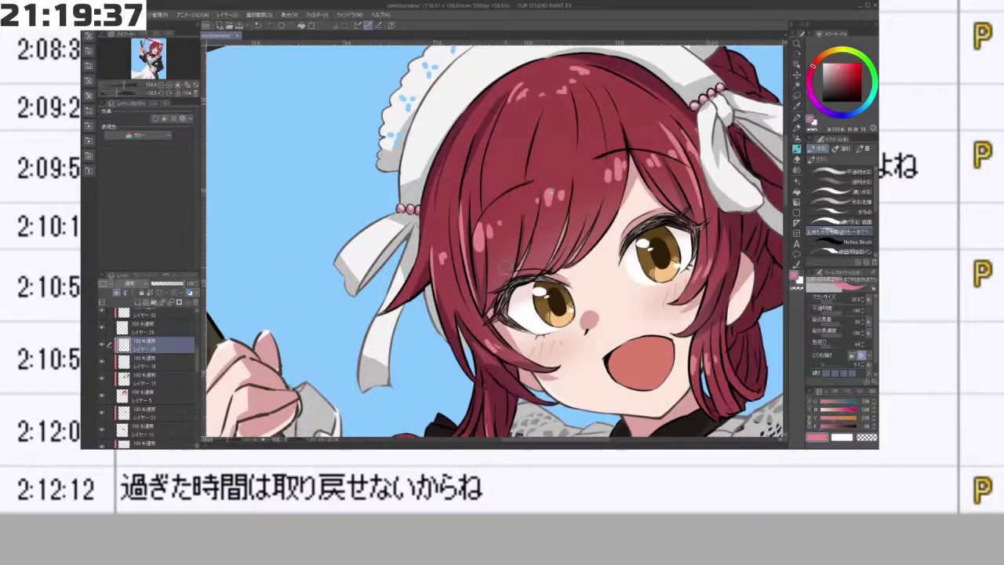
{"action": "left_click_drag", "start_coordinate": [197, 361], "coordinate": [176, 316]}
{"action": "left_click", "coordinate": [177, 317]}
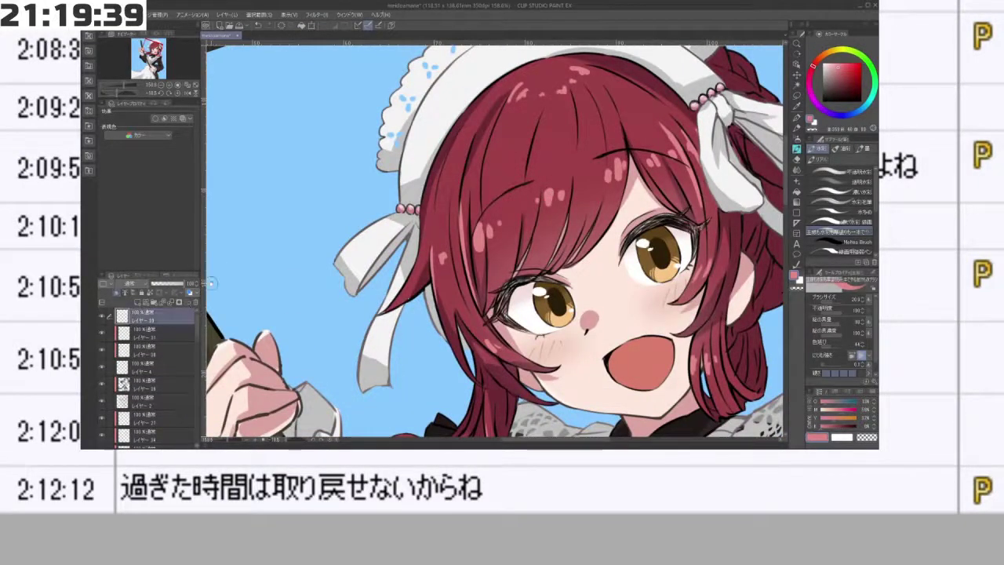
{"action": "left_click", "coordinate": [583, 280], "text": "ctrl+shift"}
{"action": "key", "text": "ctrl+z"}
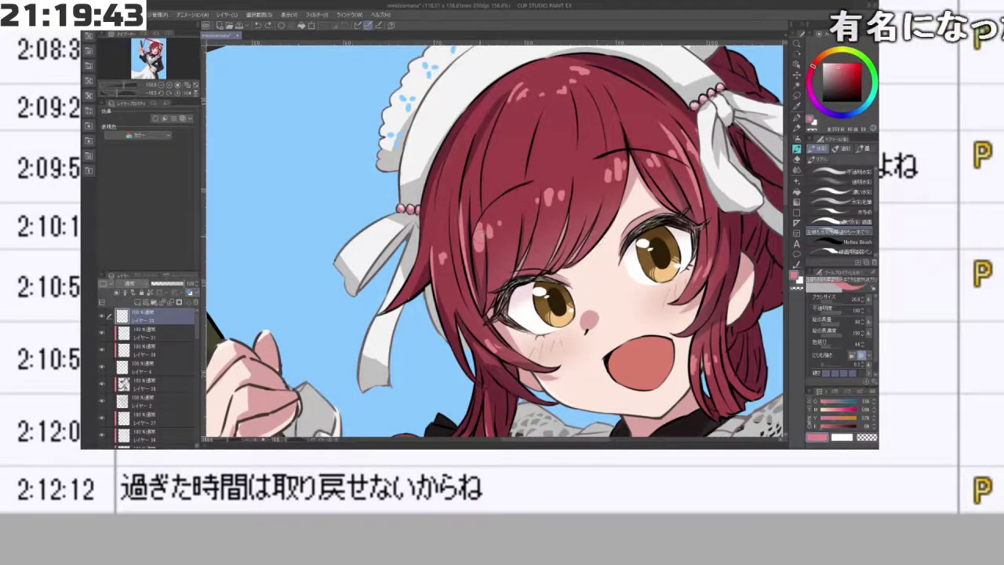
- Draw fine, loose pink hair strands over the red hair on the topmost layer with a very thin brush
{"action": "scroll", "coordinate": [540, 307], "scroll_direction": "down", "scroll_amount": 3}
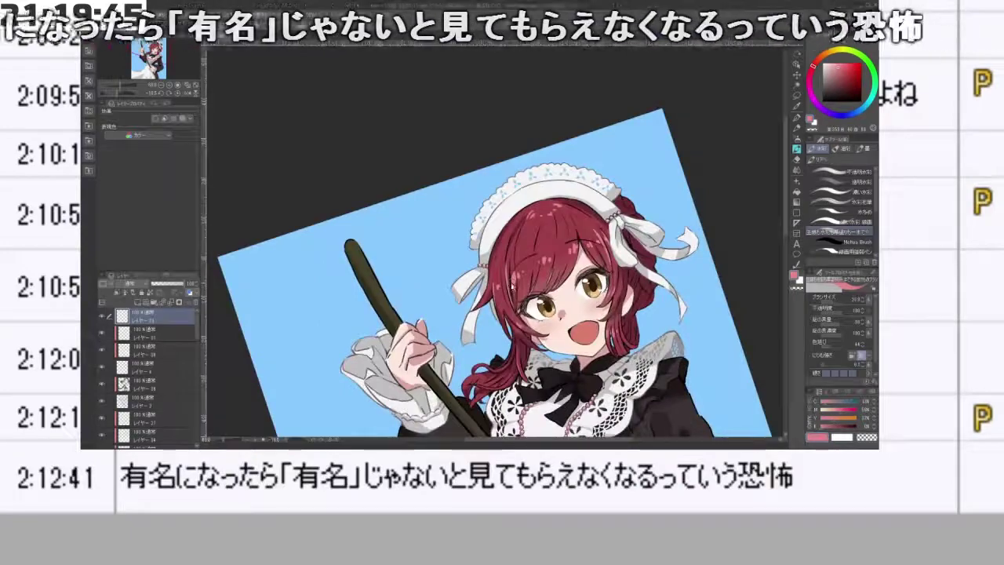
{"action": "left_click_drag", "start_coordinate": [510, 289], "coordinate": [532, 276]}
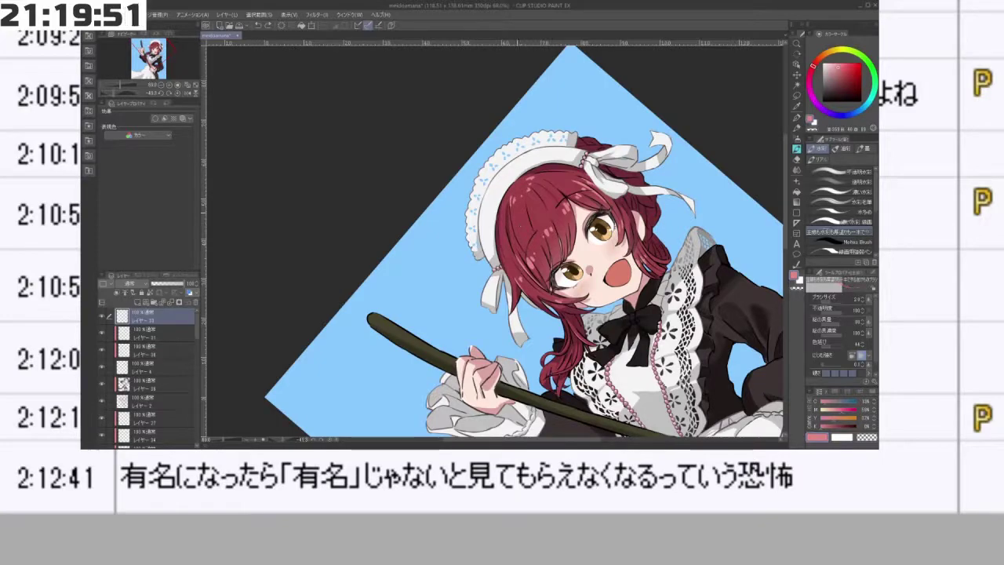
{"action": "left_click_drag", "start_coordinate": [560, 212], "coordinate": [563, 264]}
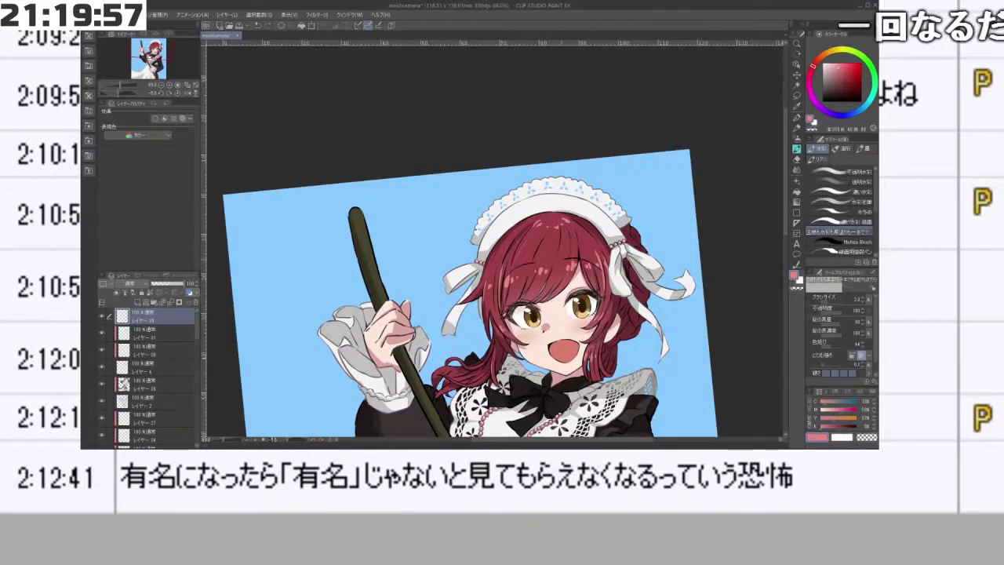
{"action": "scroll", "coordinate": [537, 351], "scroll_direction": "down", "scroll_amount": 4}
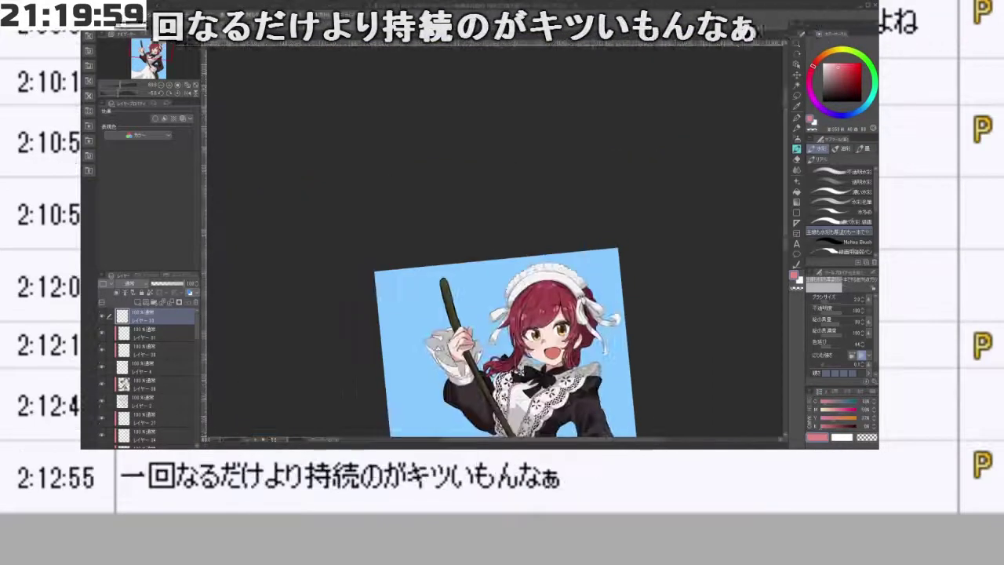
{"action": "left_click_drag", "start_coordinate": [537, 351], "coordinate": [564, 258]}
{"action": "scroll", "coordinate": [558, 359], "scroll_direction": "up", "scroll_amount": 3}
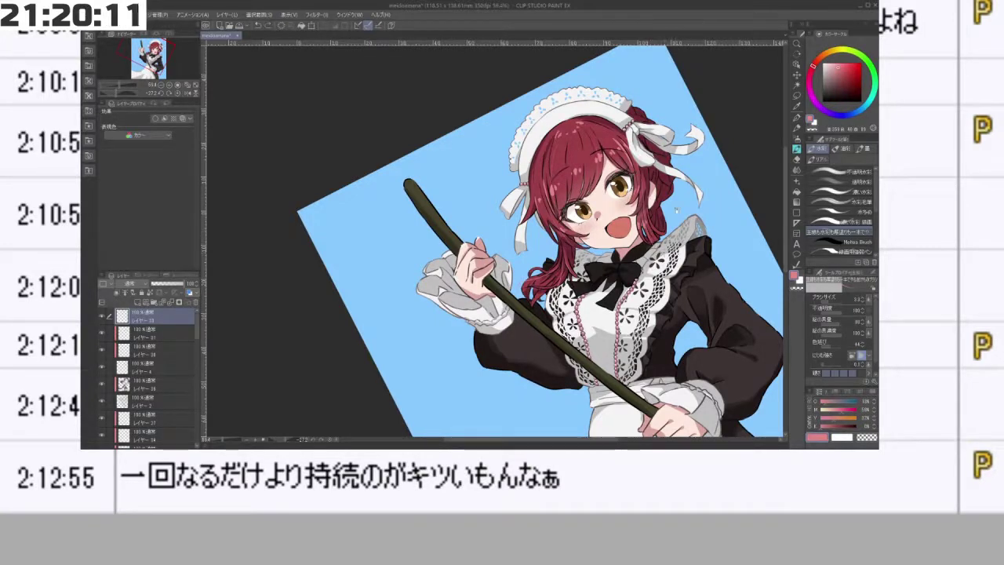
{"action": "scroll", "coordinate": [678, 239], "scroll_direction": "down", "scroll_amount": 3}
{"action": "scroll", "coordinate": [680, 227], "scroll_direction": "up", "scroll_amount": 5}
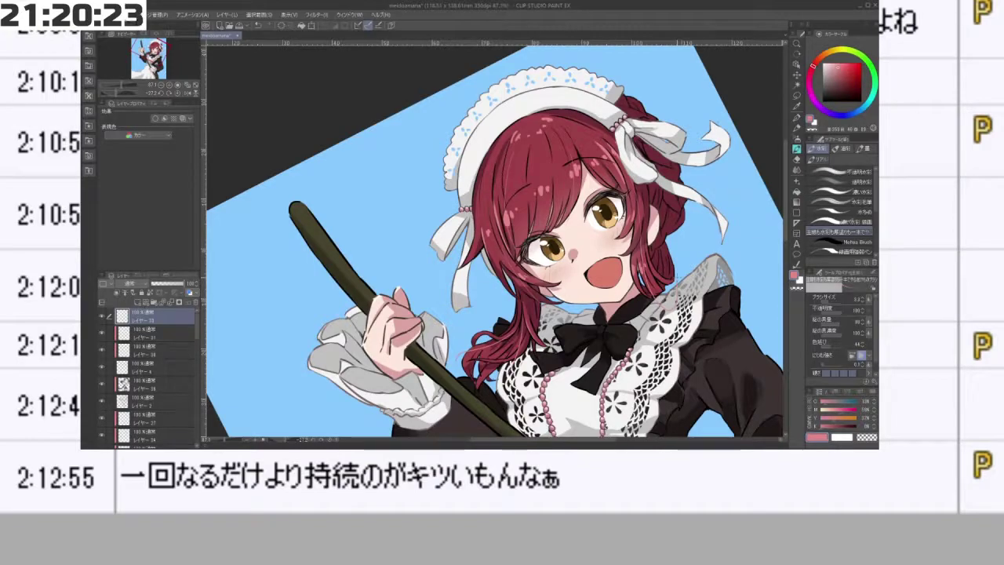
- Examine the figure from several rotated views, including the loose hair strands around the face and lace collar
{"action": "mouse_move", "coordinate": [402, 67]}
{"action": "left_mouse_down"}
{"action": "mouse_move", "coordinate": [308, 302]}
{"action": "mouse_move", "coordinate": [442, 429]}
{"action": "mouse_move", "coordinate": [570, 423]}
{"action": "left_mouse_up"}
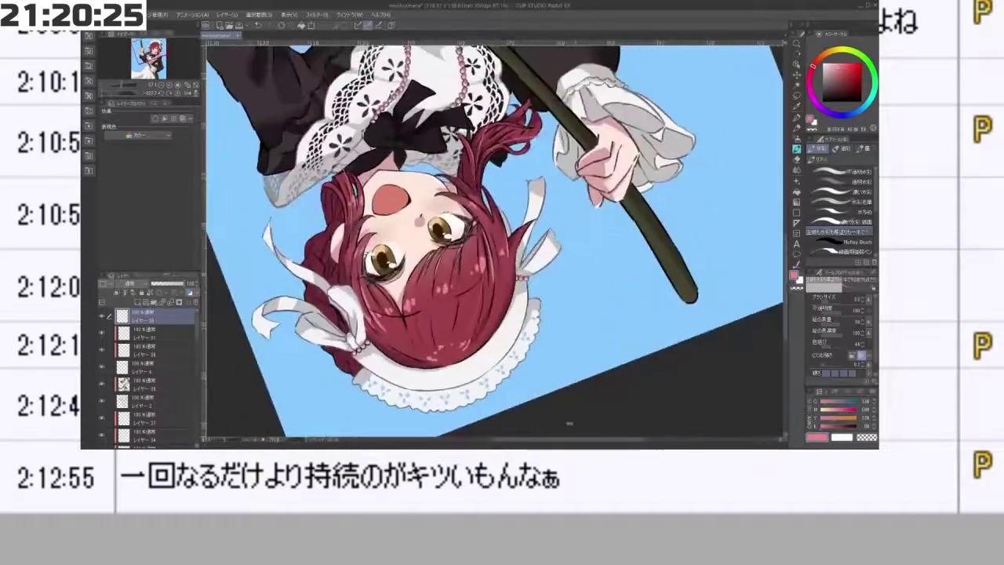
{"action": "key", "text": "minus"}
{"action": "key", "text": "minus"}
{"action": "key", "text": "minus"}
{"action": "key", "text": "minus"}
{"action": "key", "text": "minus"}
{"action": "key", "text": "minus"}
{"action": "key", "text": "minus"}
{"action": "key", "text": "minus"}
{"action": "key", "text": "minus"}
{"action": "key", "text": "minus"}
{"action": "key", "text": "minus"}
{"action": "key", "text": "minus"}
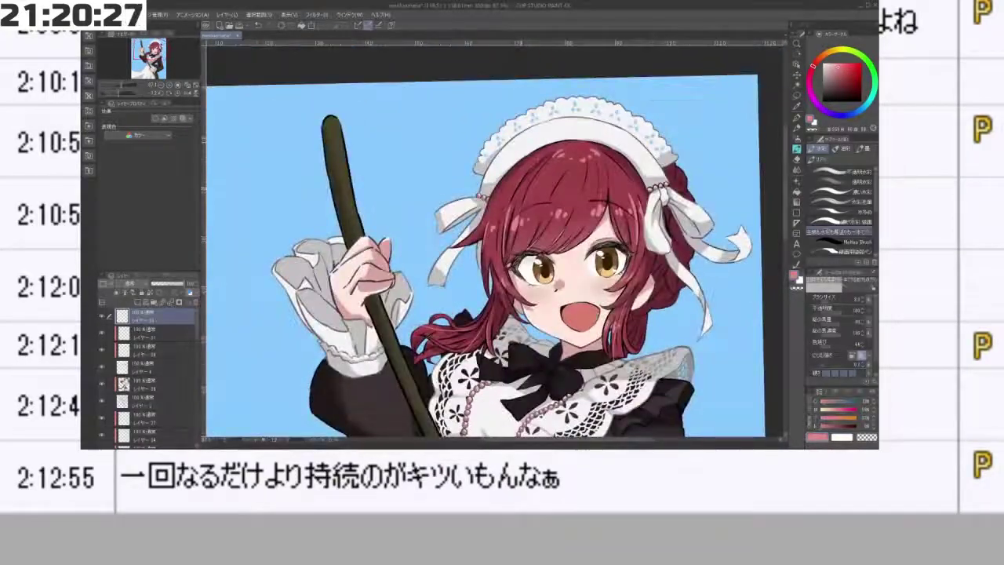
{"action": "left_click_drag", "start_coordinate": [639, 252], "coordinate": [553, 368]}
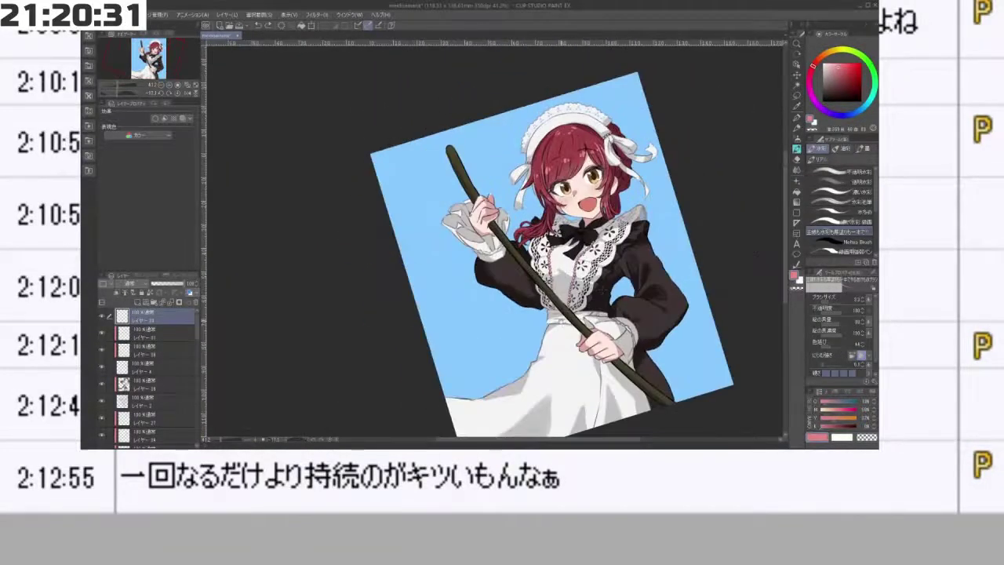
{"action": "key", "text": "minus"}
{"action": "key", "text": "minus"}
{"action": "key", "text": "minus"}
{"action": "key", "text": "minus"}
{"action": "key", "text": "minus"}
{"action": "key", "text": "minus"}
{"action": "key", "text": "minus"}
{"action": "key", "text": "minus"}
{"action": "key", "text": "minus"}
{"action": "key", "text": "minus"}
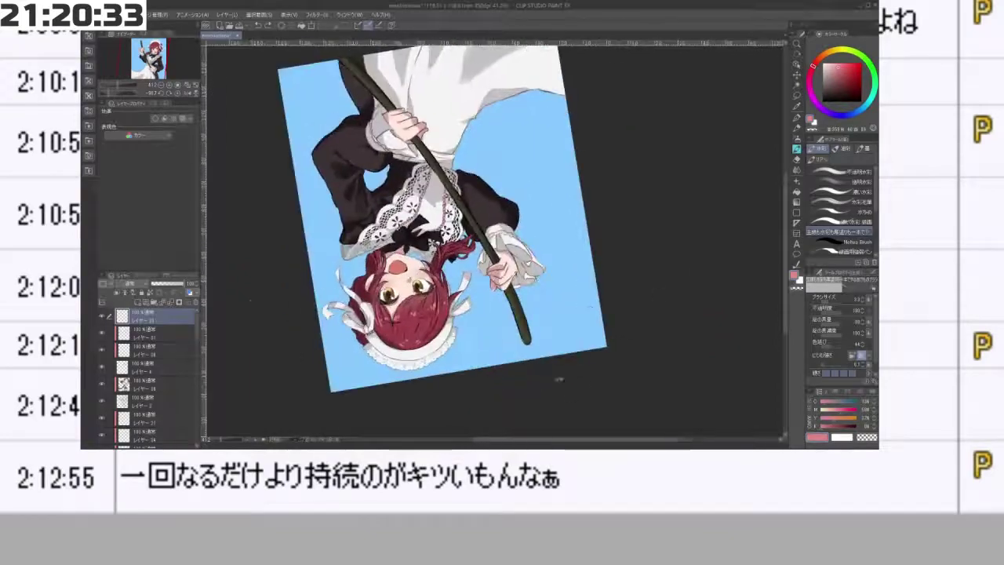
{"action": "key", "text": "minus"}
{"action": "key", "text": "minus"}
{"action": "key", "text": "minus"}
{"action": "key", "text": "minus"}
{"action": "key", "text": "minus"}
{"action": "key", "text": "minus"}
{"action": "key", "text": "minus"}
{"action": "key", "text": "minus"}
{"action": "key", "text": "minus"}
{"action": "key", "text": "minus"}
{"action": "key", "text": "minus"}
{"action": "key", "text": "minus"}
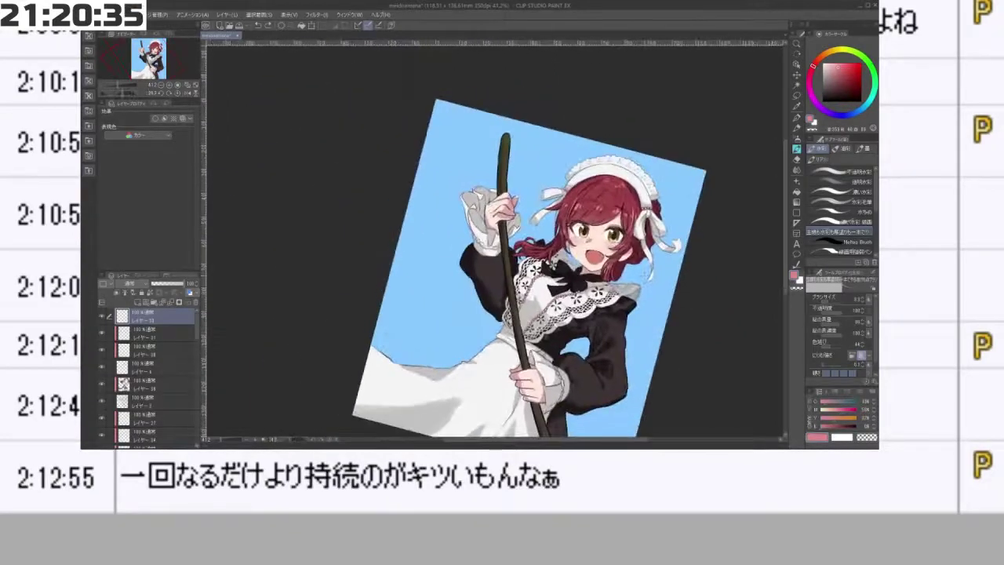
{"action": "scroll", "coordinate": [633, 303], "scroll_direction": "down", "scroll_amount": 2}
{"action": "scroll", "coordinate": [606, 281], "scroll_direction": "up", "scroll_amount": 9}
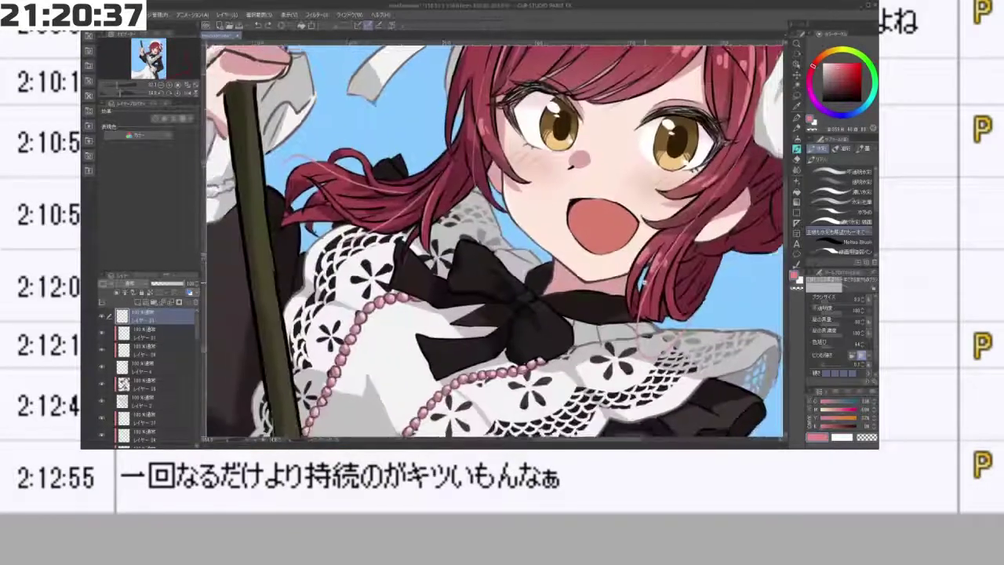
{"action": "scroll", "coordinate": [600, 273], "scroll_direction": "down", "scroll_amount": 2}
{"action": "scroll", "coordinate": [604, 305], "scroll_direction": "up", "scroll_amount": 3}
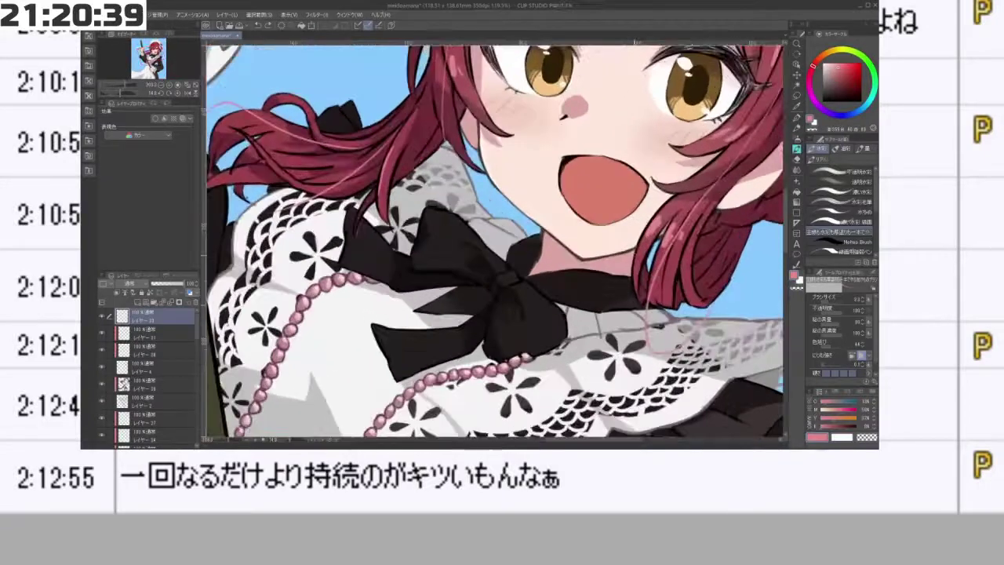
- Select the layer for the skin tint lower in the stack and switch to the soft airbrush
{"action": "key", "text": "asciicircum"}
{"action": "key", "text": "asciicircum"}
{"action": "key", "text": "asciicircum"}
{"action": "key", "text": "asciicircum"}
{"action": "key", "text": "asciicircum"}
{"action": "key", "text": "asciicircum"}
{"action": "key", "text": "asciicircum"}
{"action": "key", "text": "asciicircum"}
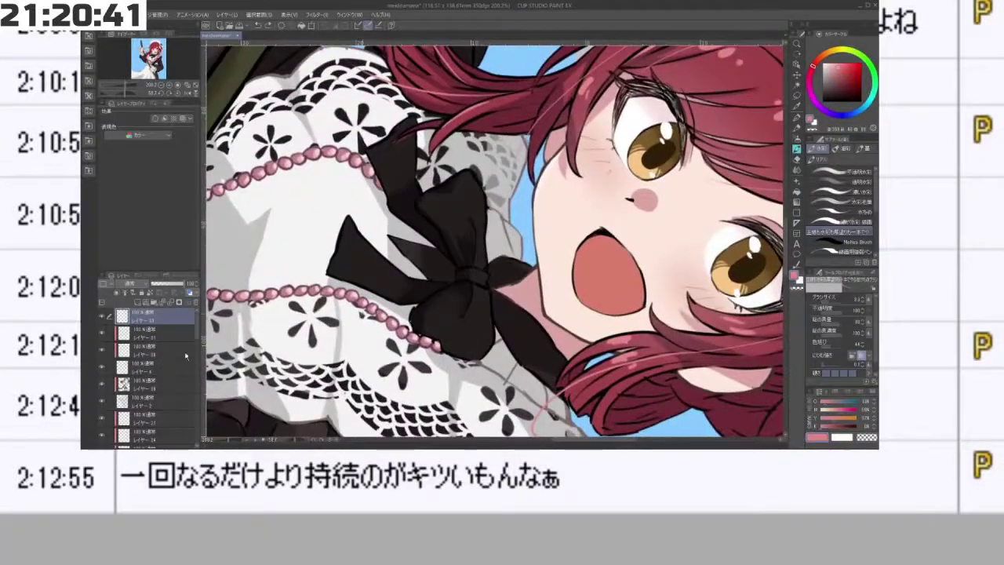
{"action": "left_click_drag", "start_coordinate": [198, 327], "coordinate": [199, 372]}
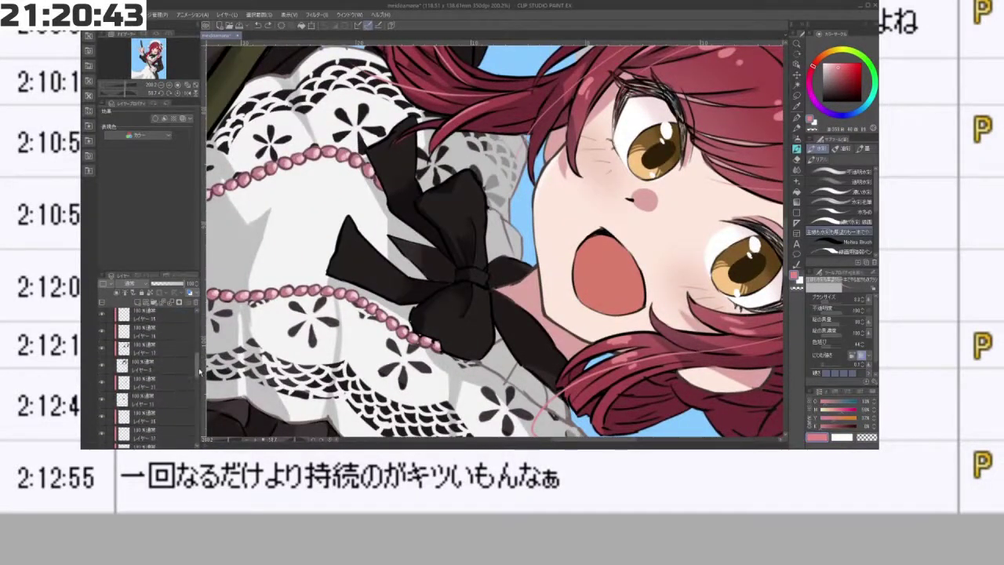
{"action": "scroll", "coordinate": [167, 358], "scroll_direction": "down", "scroll_amount": 6}
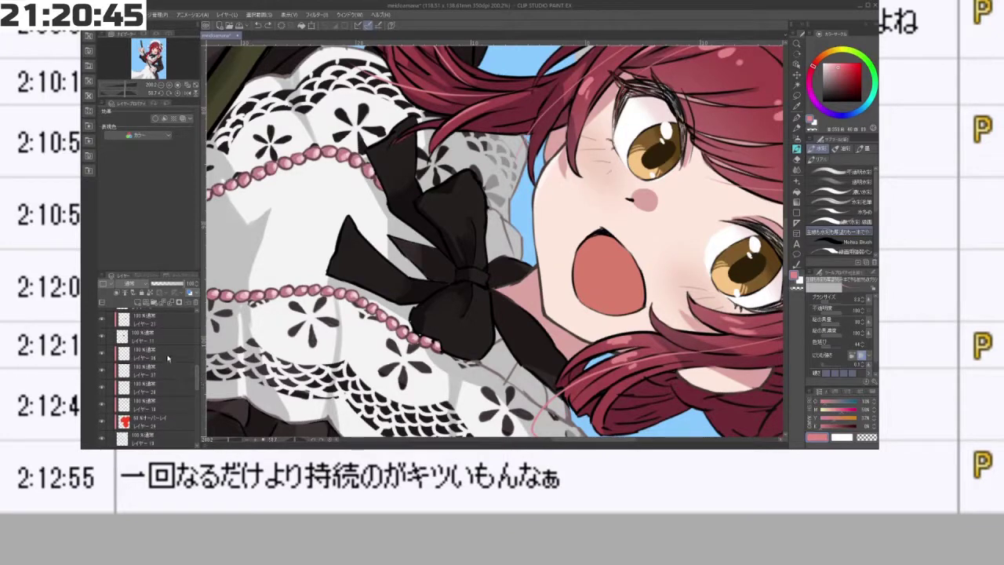
{"action": "left_click", "coordinate": [180, 347]}
{"action": "left_click", "coordinate": [797, 159]}
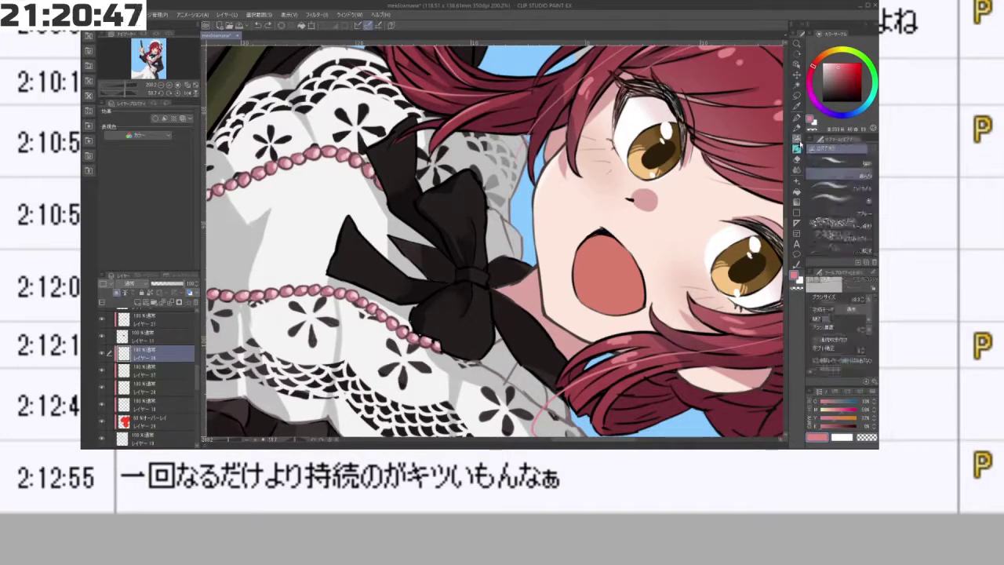
- Sample the skin tone, shift it to a warm red and airbrush a soft tint just below the open mouth
{"action": "left_click", "coordinate": [637, 188], "text": "alt"}
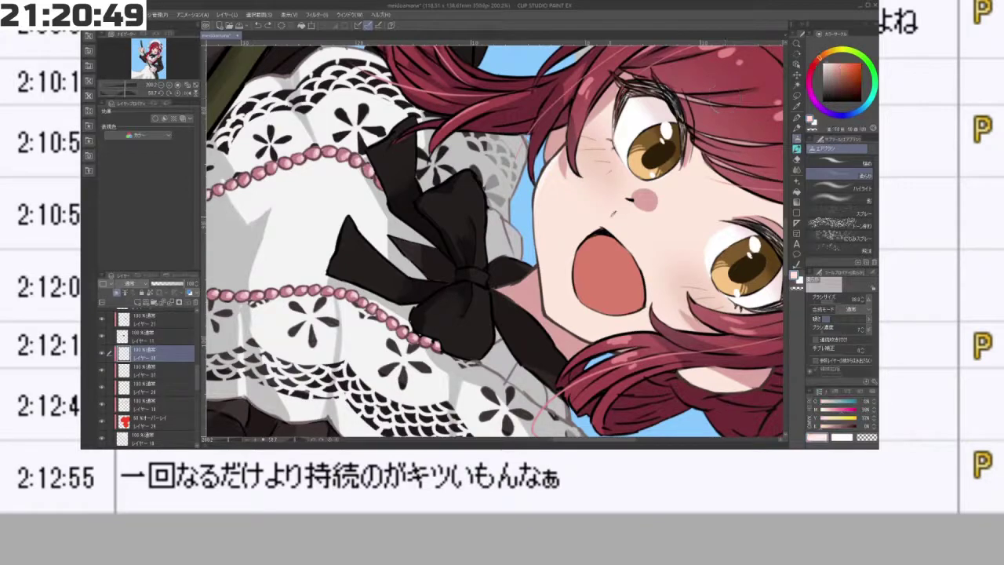
{"action": "left_click", "coordinate": [849, 64]}
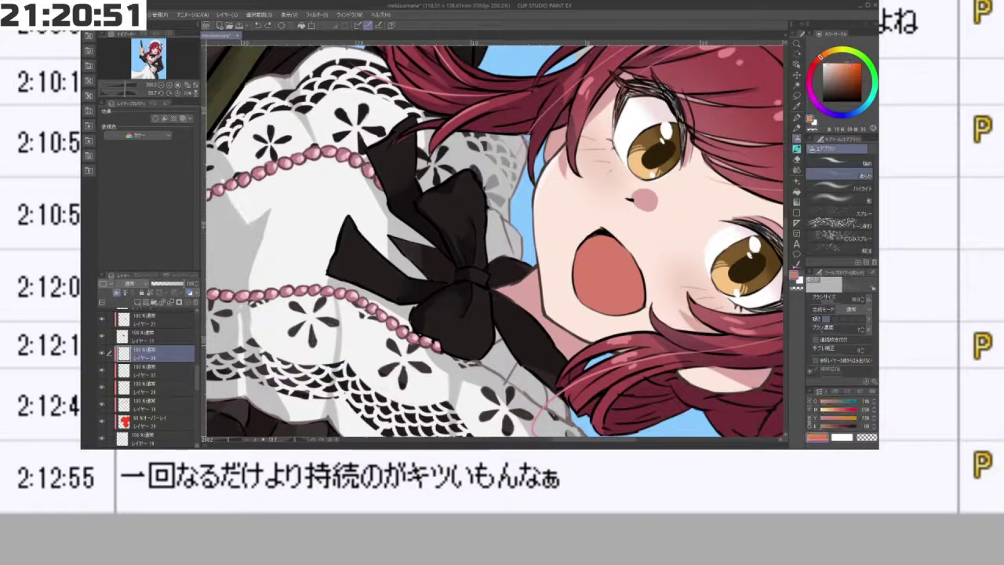
{"action": "left_click", "coordinate": [848, 69]}
{"action": "left_click", "coordinate": [818, 59]}
{"action": "left_click_drag", "start_coordinate": [569, 298], "coordinate": [562, 286]}
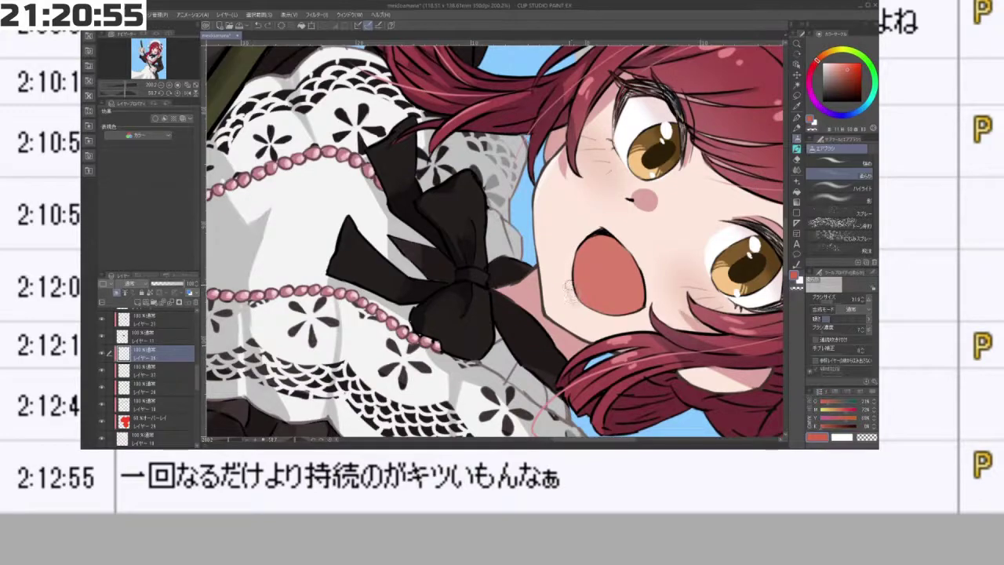
{"action": "left_click_drag", "start_coordinate": [590, 331], "coordinate": [610, 205]}
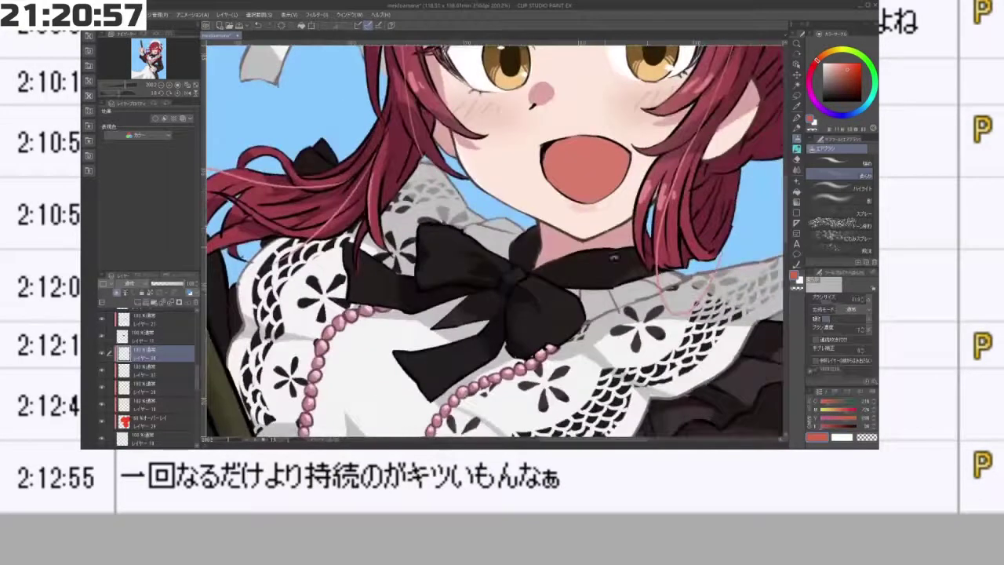
{"action": "left_click_drag", "start_coordinate": [615, 257], "coordinate": [536, 250]}
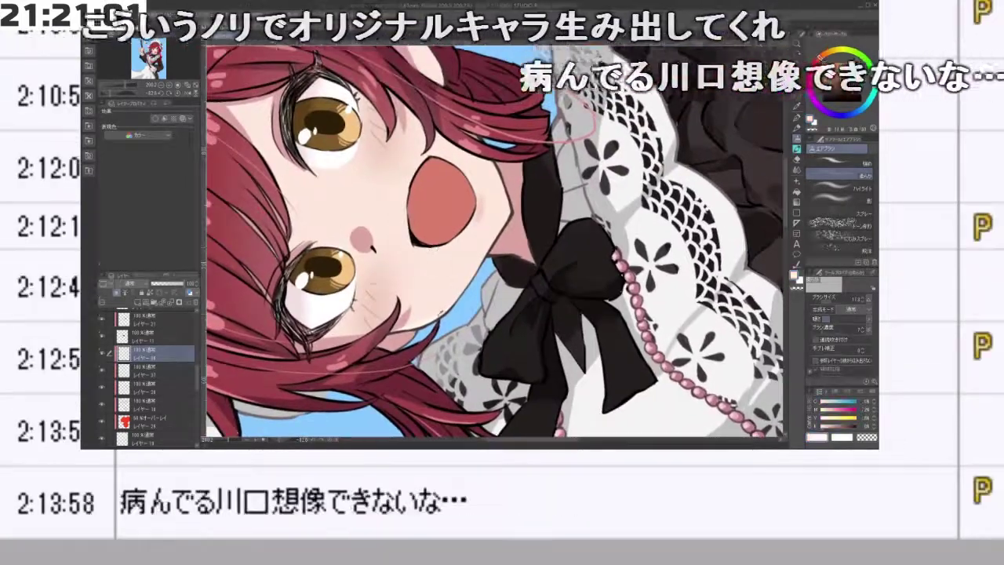
- Paint a small white highlight just below the open mouth with the blending watercolor brush
{"action": "left_click", "coordinate": [797, 128]}
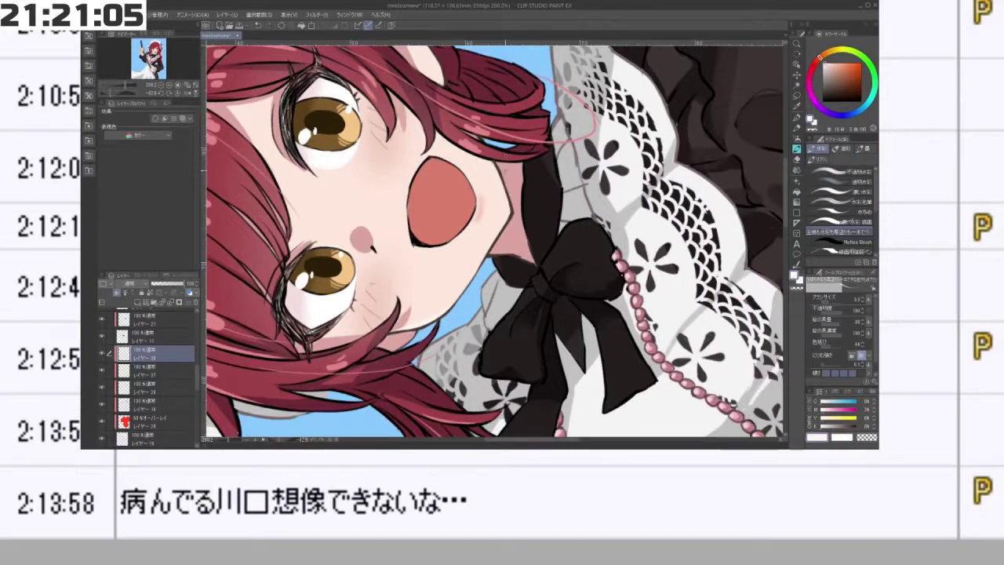
{"action": "mouse_move", "coordinate": [506, 156]}
{"action": "left_mouse_down"}
{"action": "mouse_move", "coordinate": [534, 164]}
{"action": "mouse_move", "coordinate": [581, 251]}
{"action": "mouse_move", "coordinate": [509, 327]}
{"action": "left_mouse_up"}
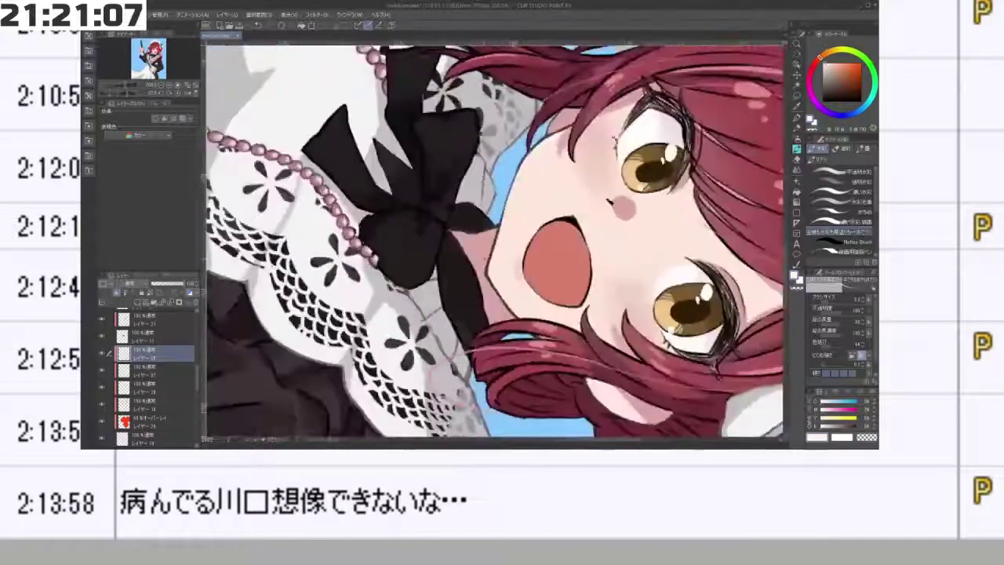
{"action": "left_click_drag", "start_coordinate": [524, 259], "coordinate": [524, 264]}
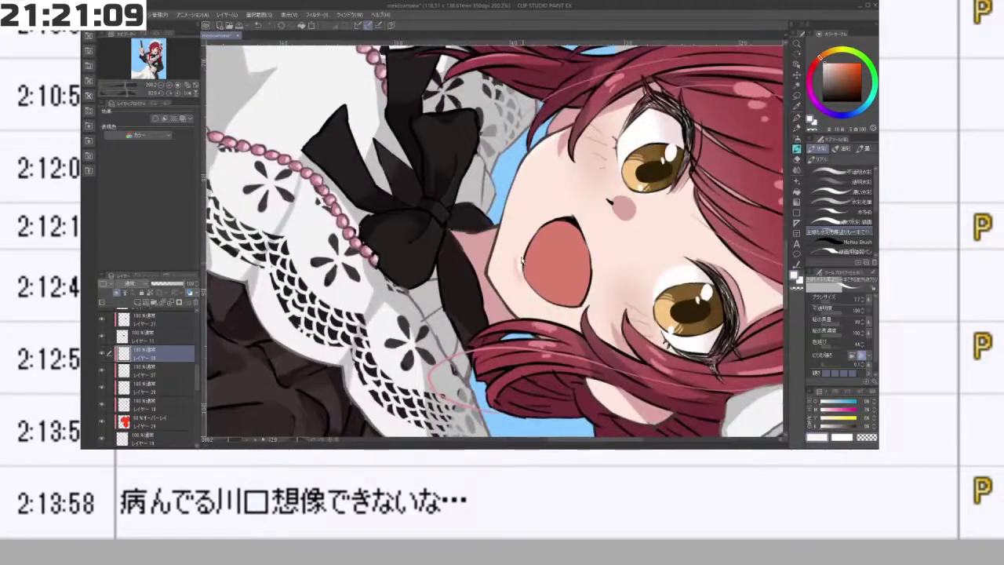
{"action": "key", "text": "minus"}
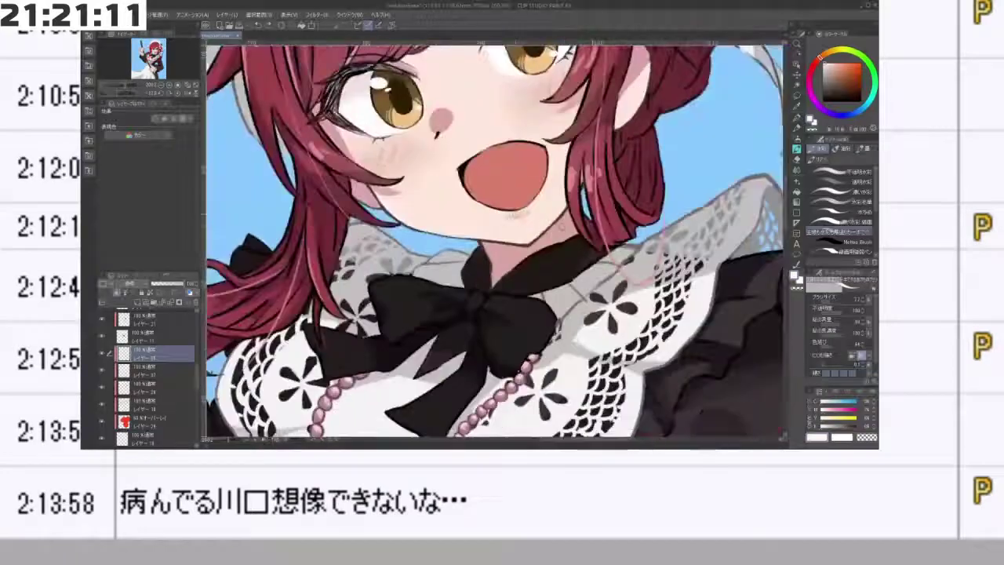
{"action": "key", "text": "minus"}
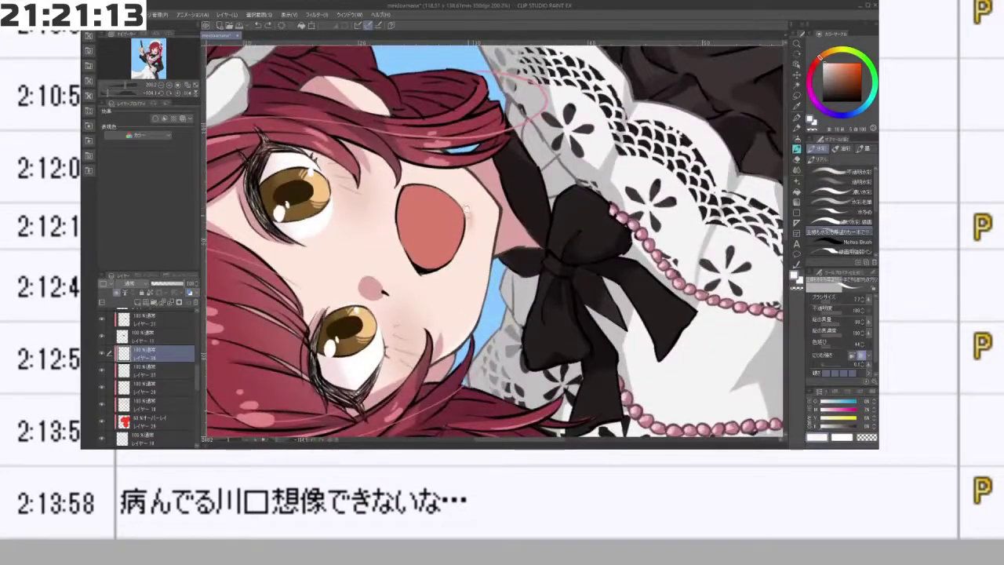
{"action": "left_click_drag", "start_coordinate": [468, 213], "coordinate": [532, 233]}
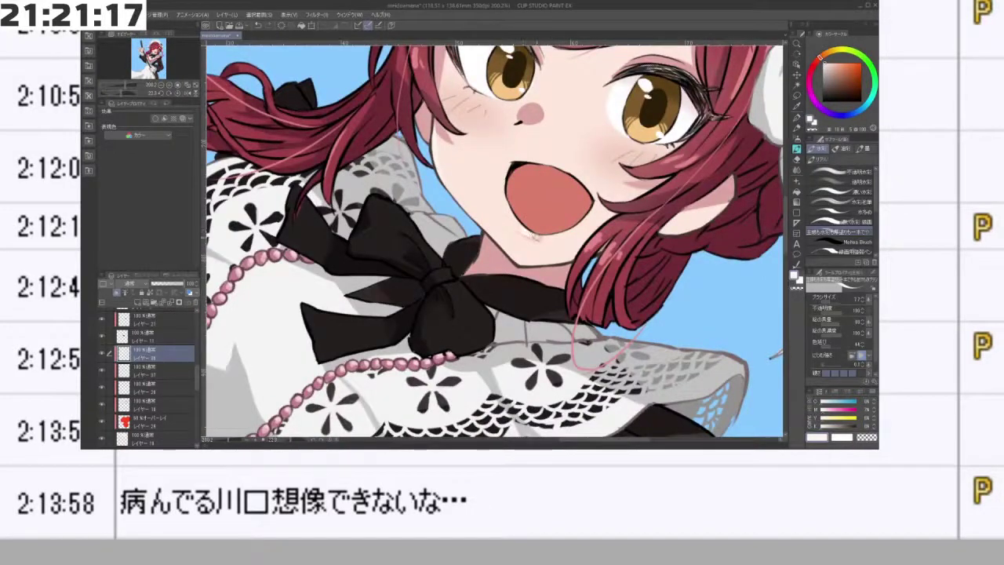
{"action": "left_click_drag", "start_coordinate": [536, 236], "coordinate": [500, 272]}
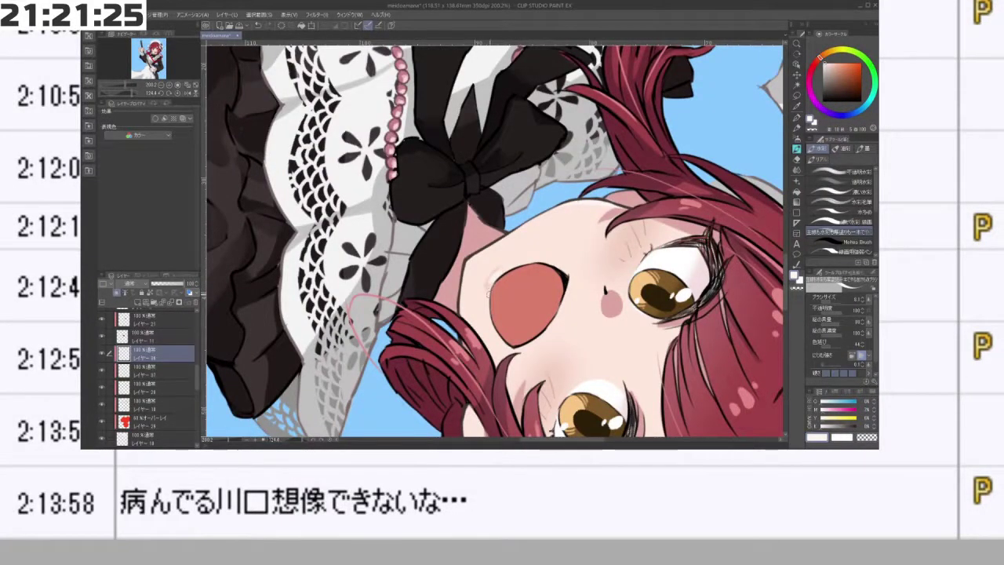
{"action": "mouse_move", "coordinate": [485, 294]}
{"action": "left_mouse_down"}
{"action": "mouse_move", "coordinate": [535, 281]}
{"action": "mouse_move", "coordinate": [552, 234]}
{"action": "mouse_move", "coordinate": [548, 210]}
{"action": "mouse_move", "coordinate": [464, 222]}
{"action": "mouse_move", "coordinate": [521, 297]}
{"action": "mouse_move", "coordinate": [552, 268]}
{"action": "left_mouse_up"}
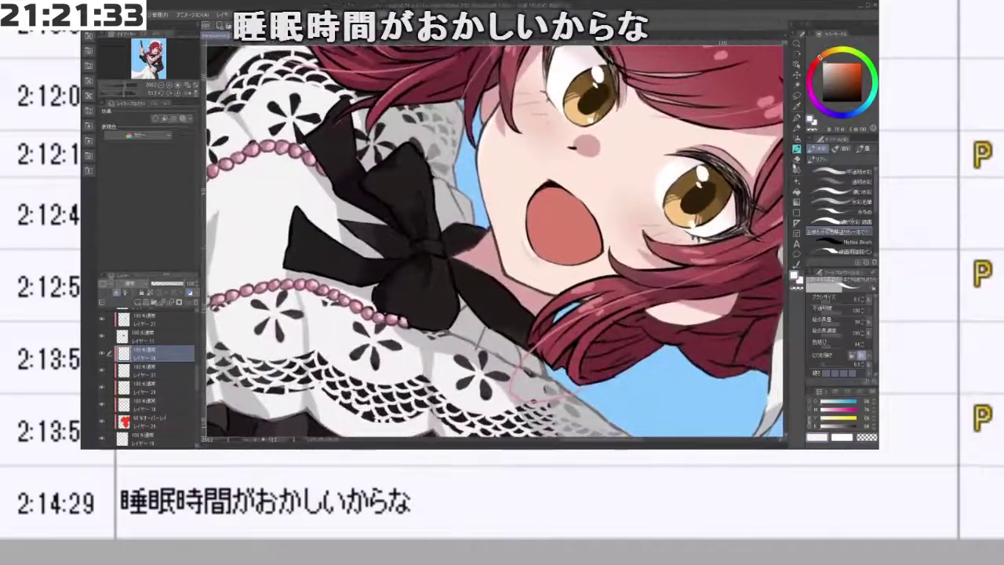
- Soften the edges of the white highlight under the mouth with the soft eraser
{"action": "left_click", "coordinate": [797, 159]}
{"action": "left_click", "coordinate": [837, 181]}
{"action": "left_click", "coordinate": [836, 164]}
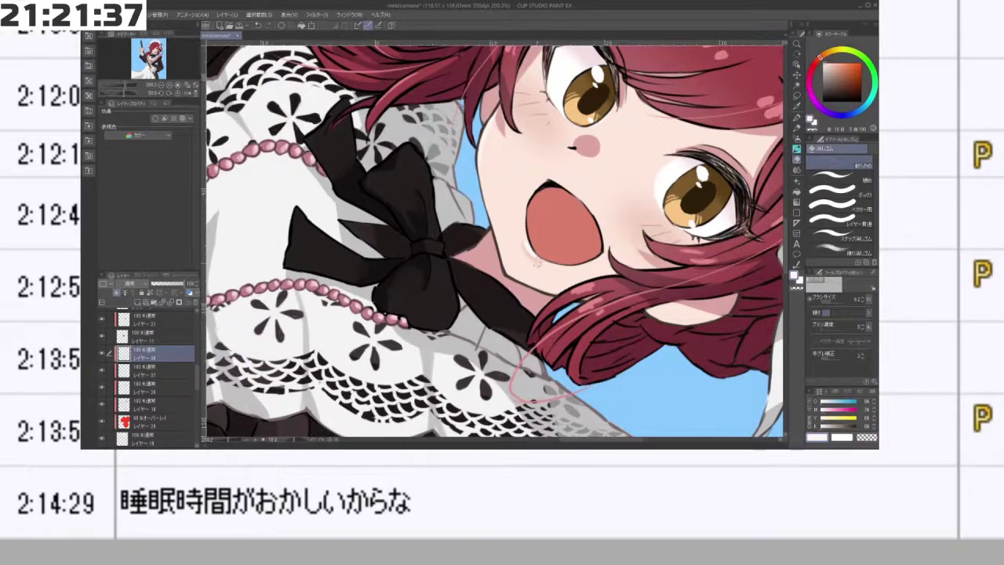
- Examine the highlight under the mouth against the whole figure from a distance and up close
{"action": "scroll", "coordinate": [494, 241], "scroll_direction": "down", "scroll_amount": 5}
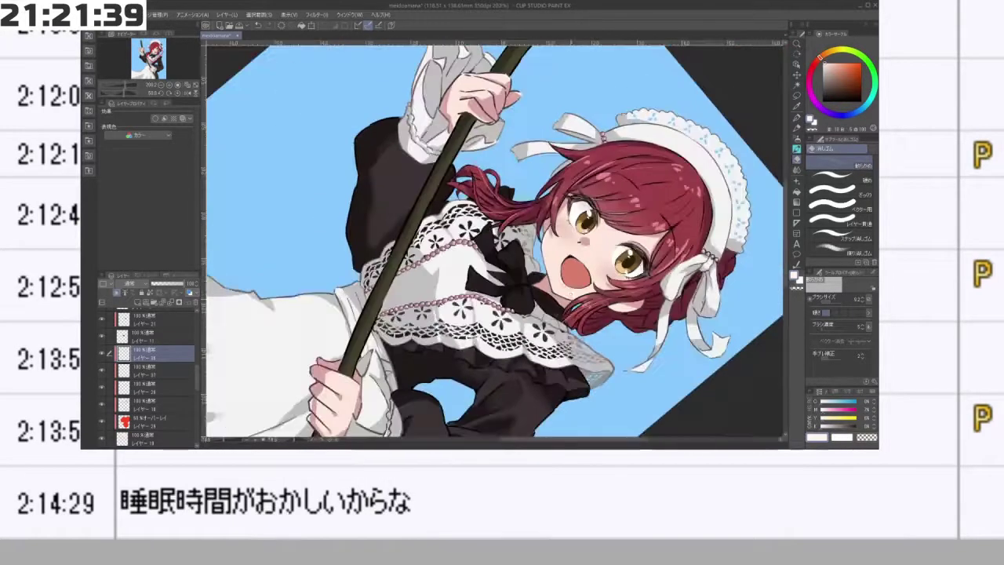
{"action": "key", "text": "minus"}
{"action": "key", "text": "minus"}
{"action": "key", "text": "minus"}
{"action": "key", "text": "asciicircum"}
{"action": "key", "text": "asciicircum"}
{"action": "key", "text": "asciicircum"}
{"action": "key", "text": "asciicircum"}
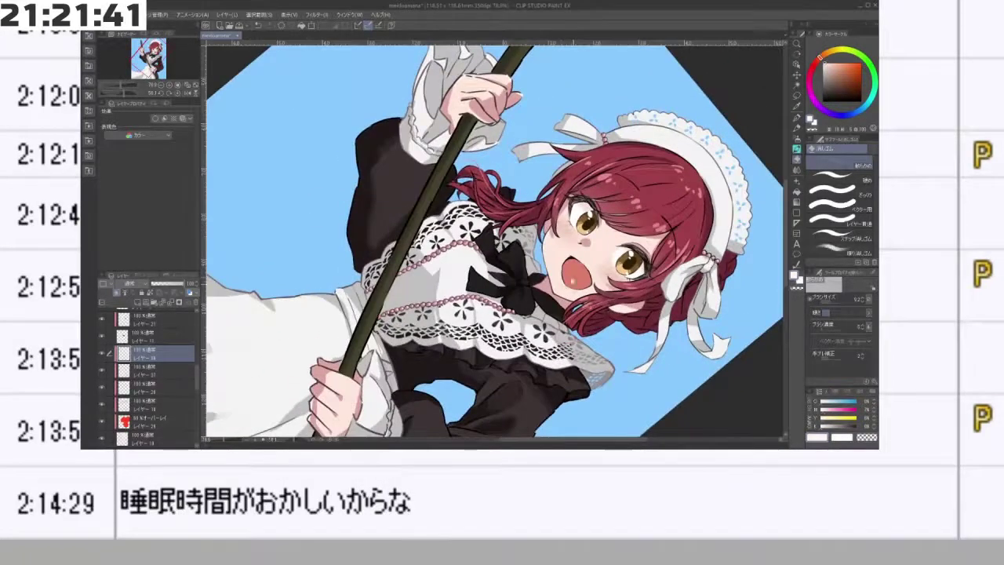
{"action": "scroll", "coordinate": [494, 241], "scroll_direction": "up", "scroll_amount": 4}
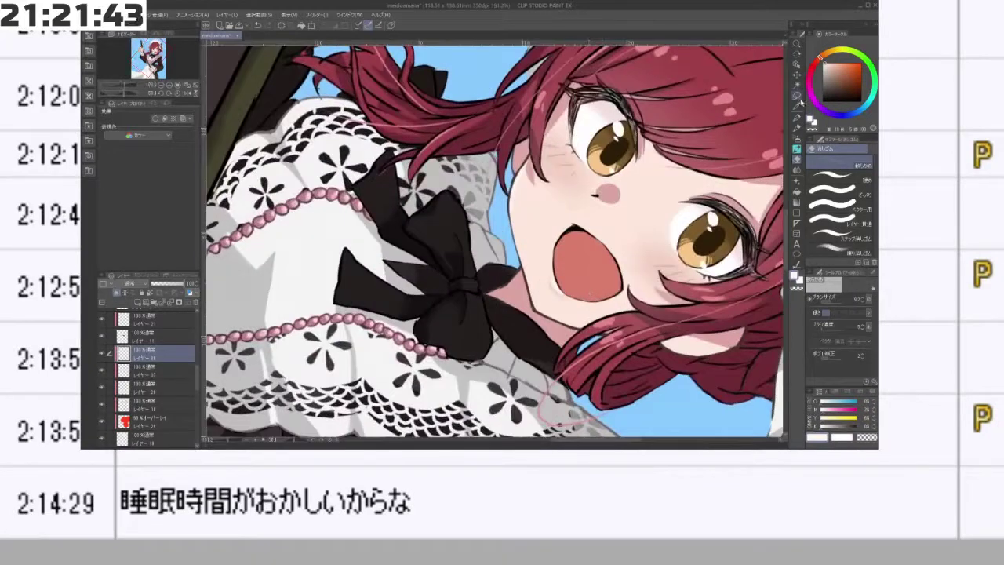
- Lasso the highlight below the mouth, transform it to shift it slightly toward the chin, and deselect
{"action": "left_click", "coordinate": [797, 96]}
{"action": "left_click_drag", "start_coordinate": [553, 300], "coordinate": [555, 303]}
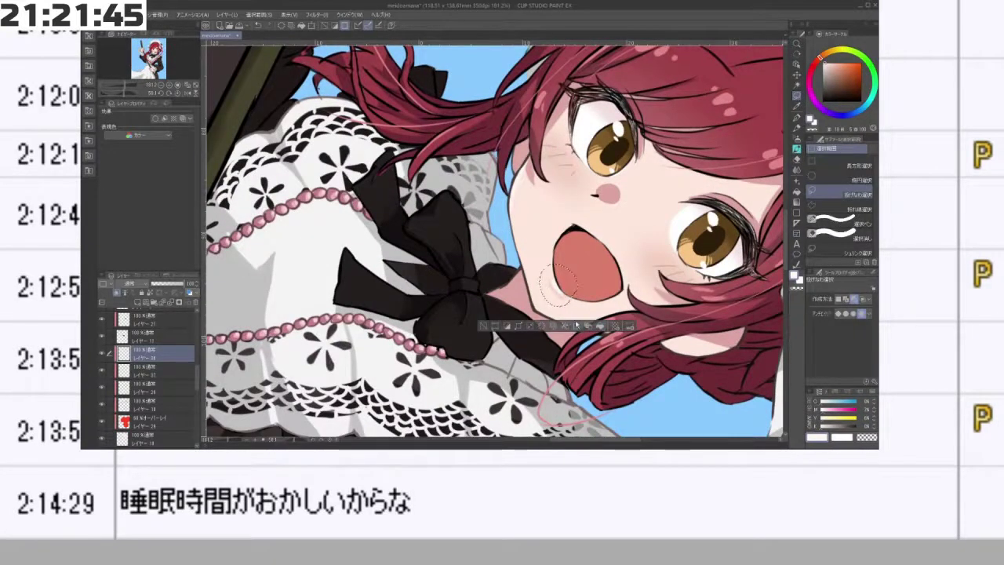
{"action": "left_click", "coordinate": [577, 325]}
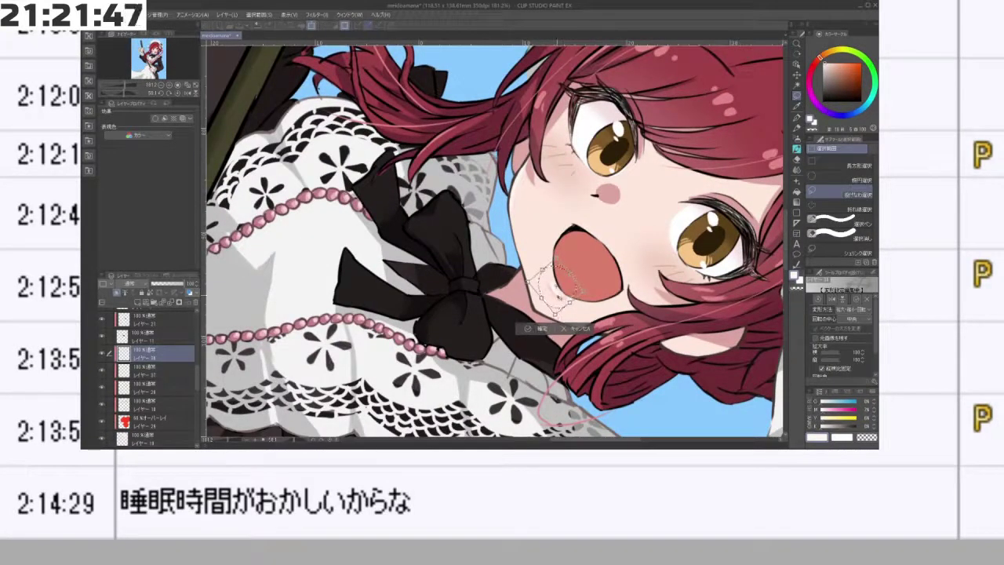
{"action": "left_click_drag", "start_coordinate": [558, 296], "coordinate": [554, 294]}
{"action": "left_click", "coordinate": [540, 328]}
{"action": "left_click", "coordinate": [482, 320]}
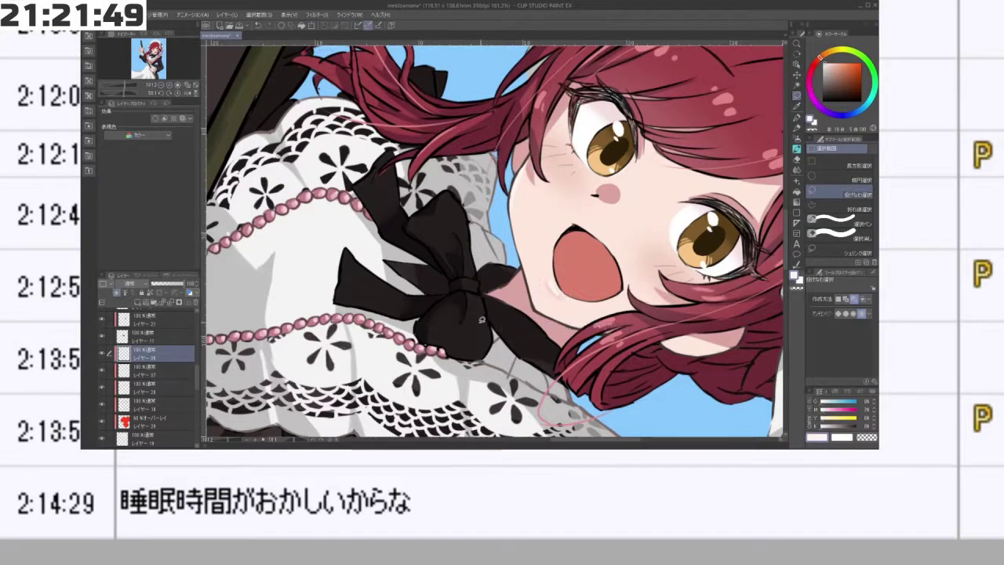
- Select the soft eraser again and focus on the repositioned lip highlight to refine it
{"action": "mouse_move", "coordinate": [482, 320]}
{"action": "left_mouse_down"}
{"action": "mouse_move", "coordinate": [549, 273]}
{"action": "mouse_move", "coordinate": [575, 231]}
{"action": "left_mouse_up"}
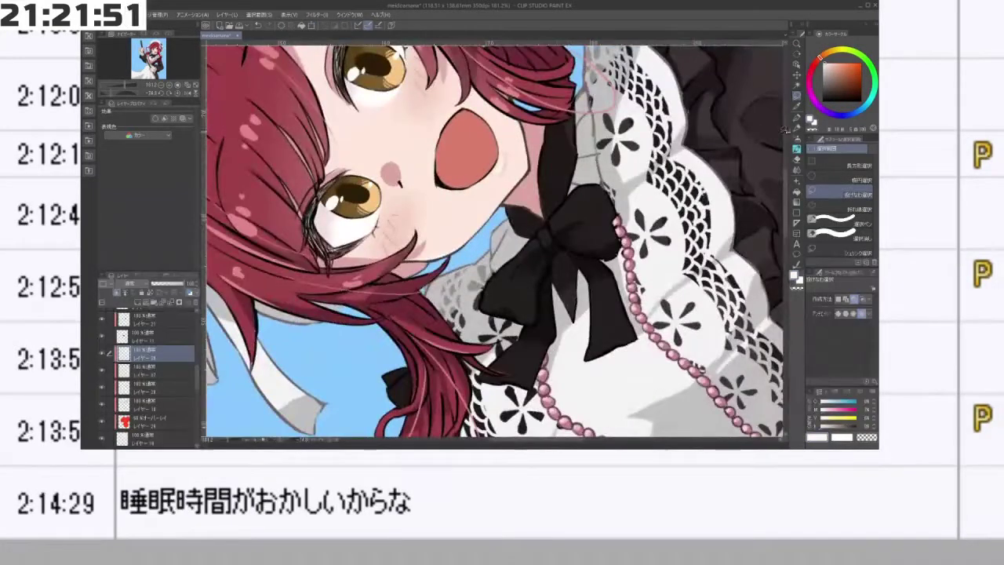
{"action": "left_click", "coordinate": [798, 148]}
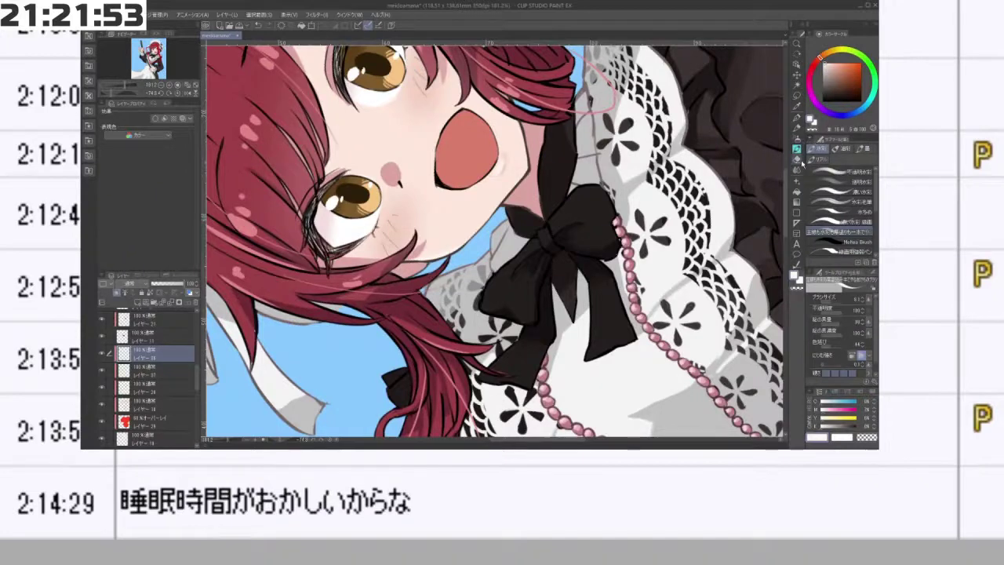
{"action": "left_click", "coordinate": [798, 159]}
{"action": "scroll", "coordinate": [521, 179], "scroll_direction": "up", "scroll_amount": 3}
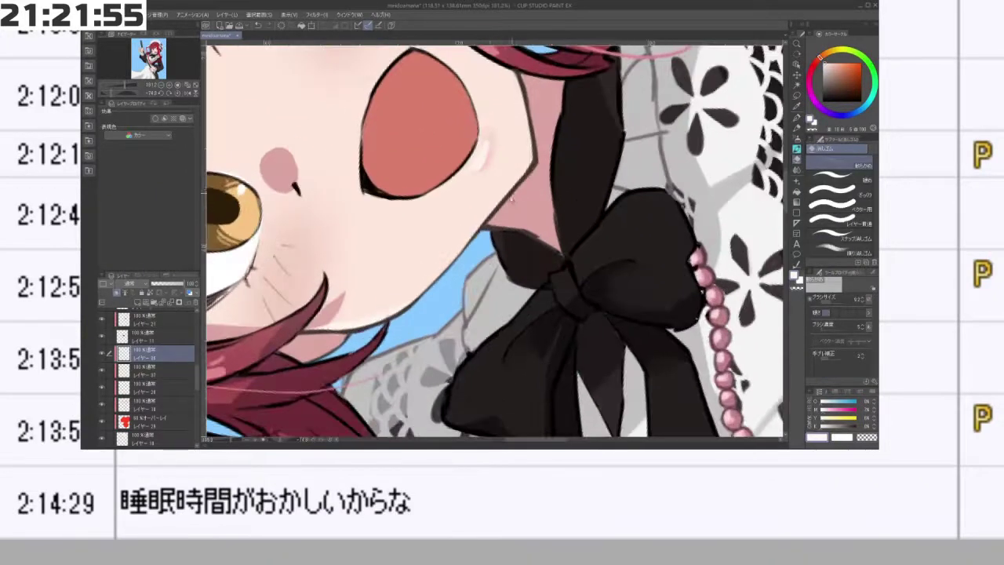
- Enlarge the soft eraser and erase the white highlight beside the open mouth
{"action": "left_click", "coordinate": [502, 149], "text": "ctrl+shift"}
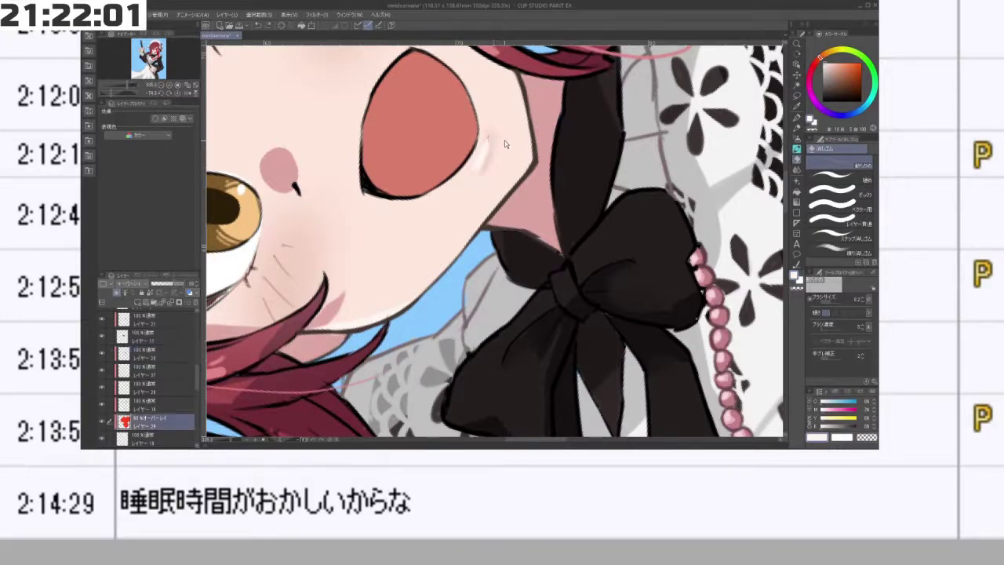
{"action": "key", "text": "ctrl+z"}
{"action": "left_click_drag", "start_coordinate": [502, 149], "coordinate": [508, 152], "text": "ctrl+alt"}
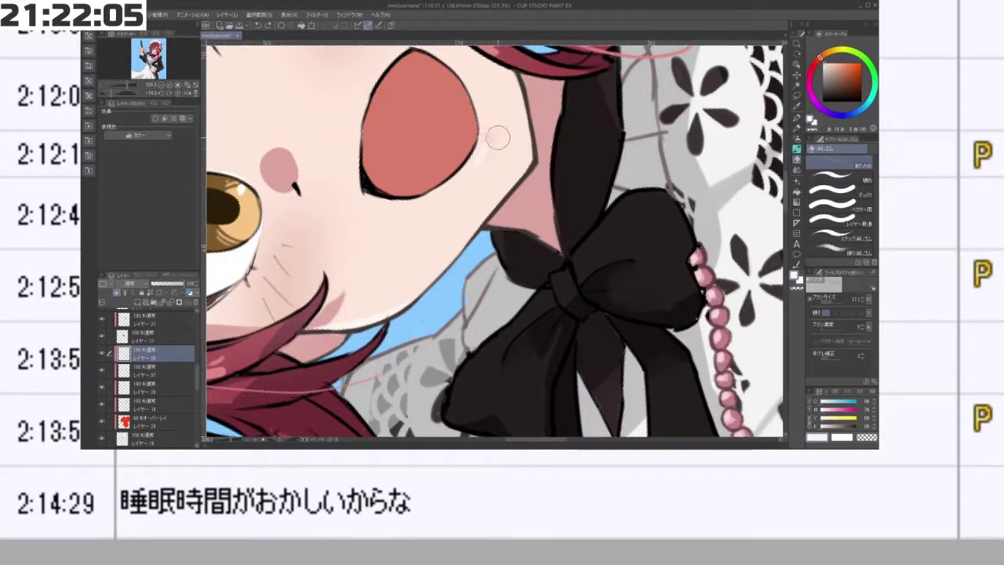
{"action": "mouse_move", "coordinate": [498, 137]}
{"action": "left_mouse_down", "text": "shift"}
{"action": "mouse_move", "coordinate": [392, 255]}
{"action": "mouse_move", "coordinate": [516, 342]}
{"action": "mouse_move", "coordinate": [533, 336]}
{"action": "left_mouse_up", "text": "shift"}
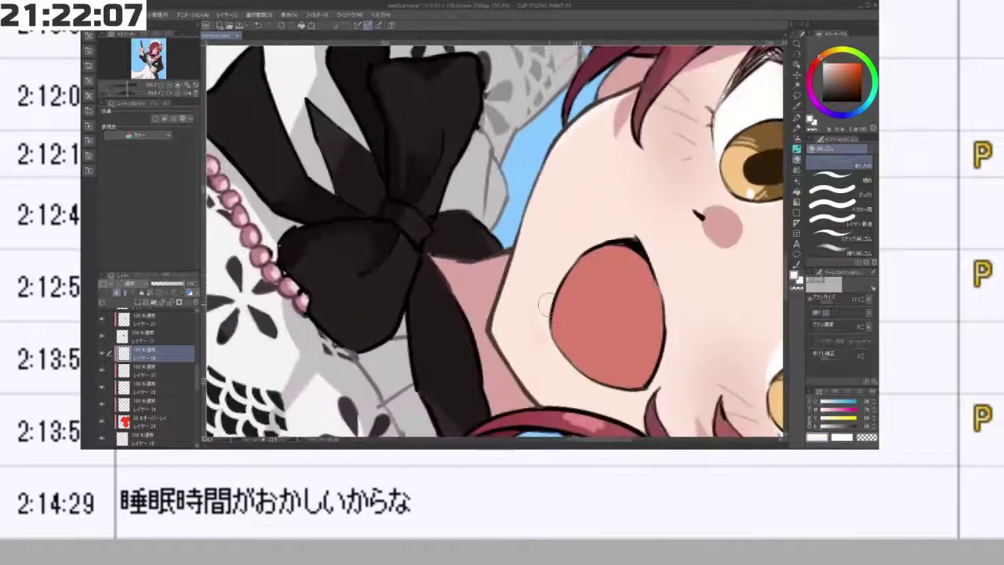
- Paint a smaller white highlight on the skin beside the mouth with the watercolor brush
{"action": "left_click", "coordinate": [820, 176]}
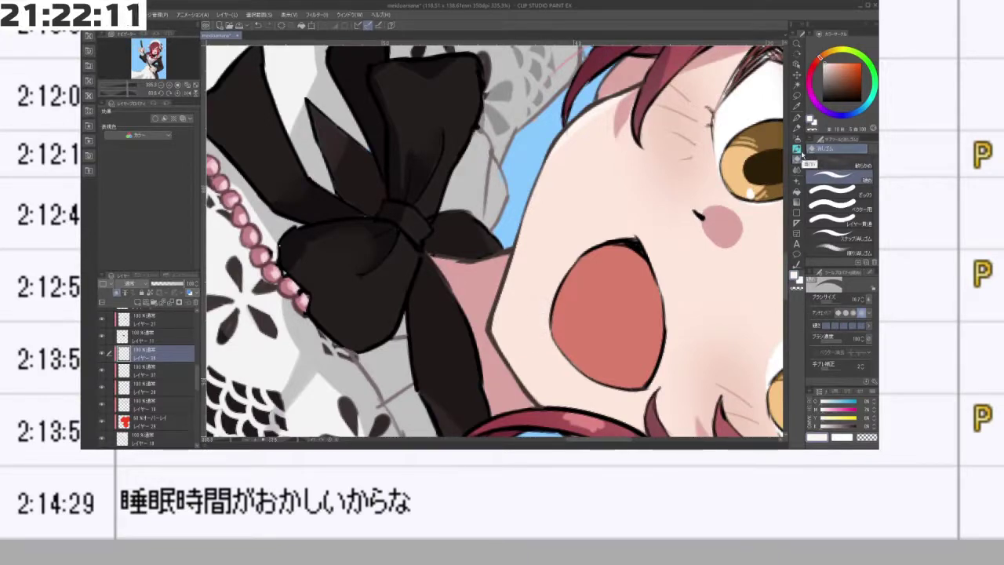
{"action": "left_click", "coordinate": [798, 157]}
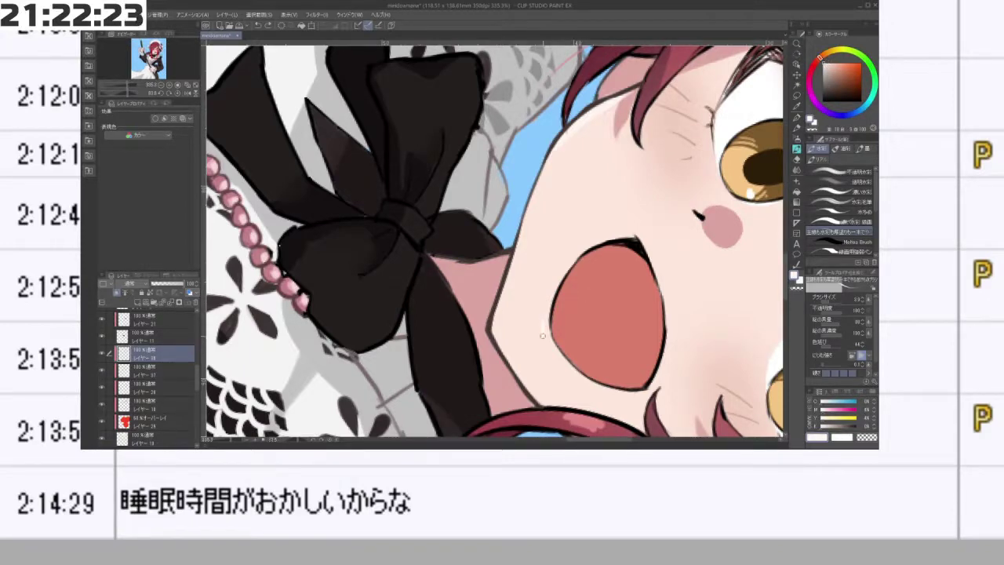
{"action": "mouse_move", "coordinate": [544, 334]}
{"action": "left_mouse_down"}
{"action": "mouse_move", "coordinate": [600, 256]}
{"action": "mouse_move", "coordinate": [583, 185]}
{"action": "mouse_move", "coordinate": [589, 203]}
{"action": "left_mouse_up"}
{"action": "mouse_move", "coordinate": [594, 288]}
{"action": "left_mouse_down"}
{"action": "mouse_move", "coordinate": [595, 190]}
{"action": "mouse_move", "coordinate": [578, 166]}
{"action": "mouse_move", "coordinate": [533, 191]}
{"action": "mouse_move", "coordinate": [425, 190]}
{"action": "mouse_move", "coordinate": [420, 283]}
{"action": "mouse_move", "coordinate": [508, 327]}
{"action": "left_mouse_up"}
{"action": "left_click_drag", "start_coordinate": [585, 348], "coordinate": [634, 216]}
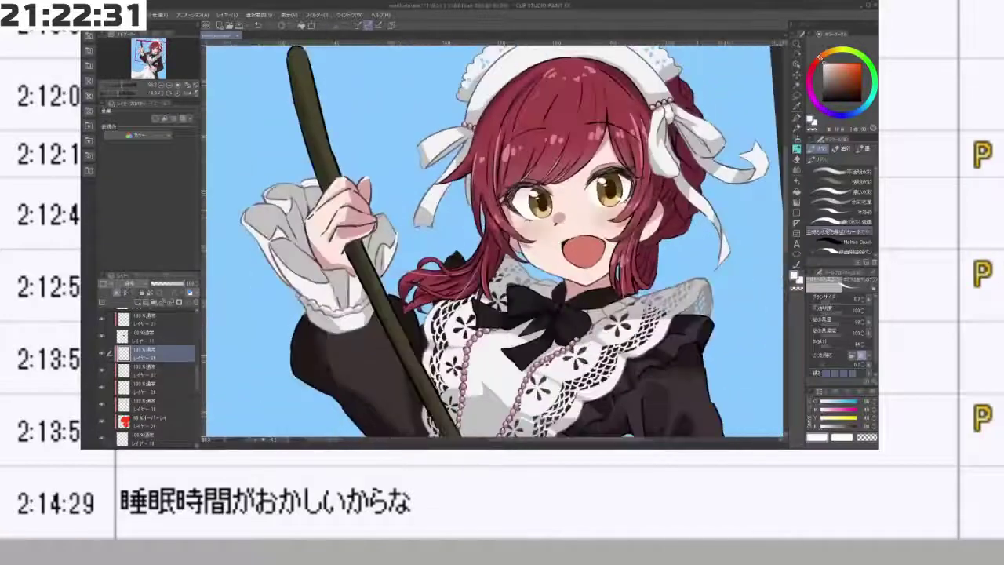
{"action": "left_click_drag", "start_coordinate": [651, 259], "coordinate": [589, 262]}
{"action": "left_click_drag", "start_coordinate": [646, 228], "coordinate": [722, 225]}
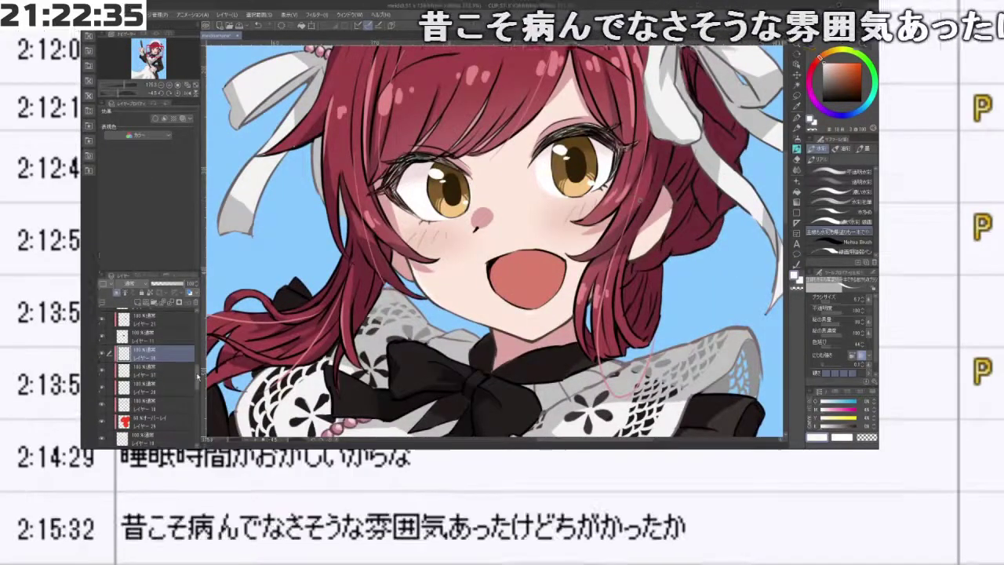
- Make the line-art layer active and choose black as the drawing colour
{"action": "left_click_drag", "start_coordinate": [197, 377], "coordinate": [196, 322]}
{"action": "left_click", "coordinate": [157, 401]}
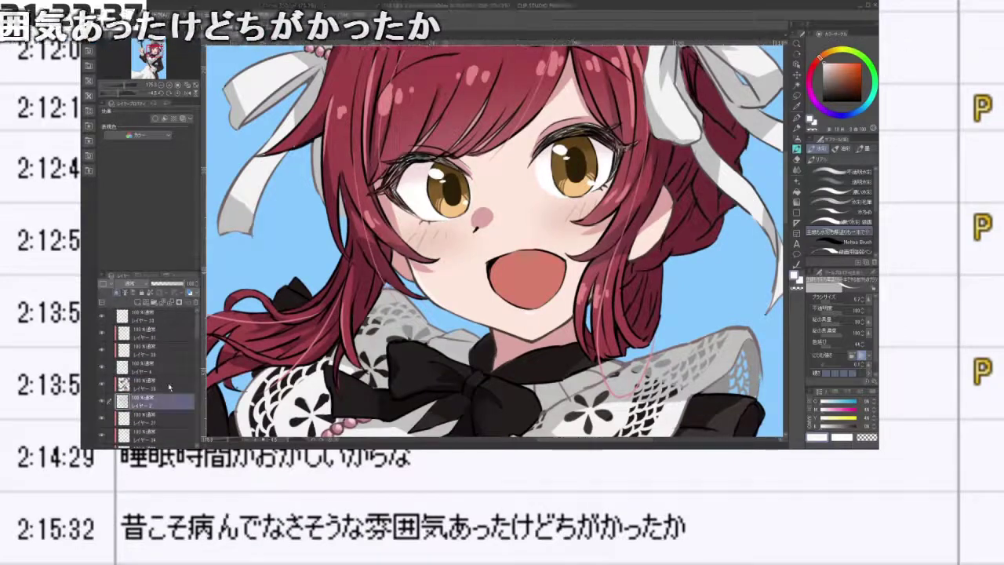
{"action": "left_click", "coordinate": [822, 101]}
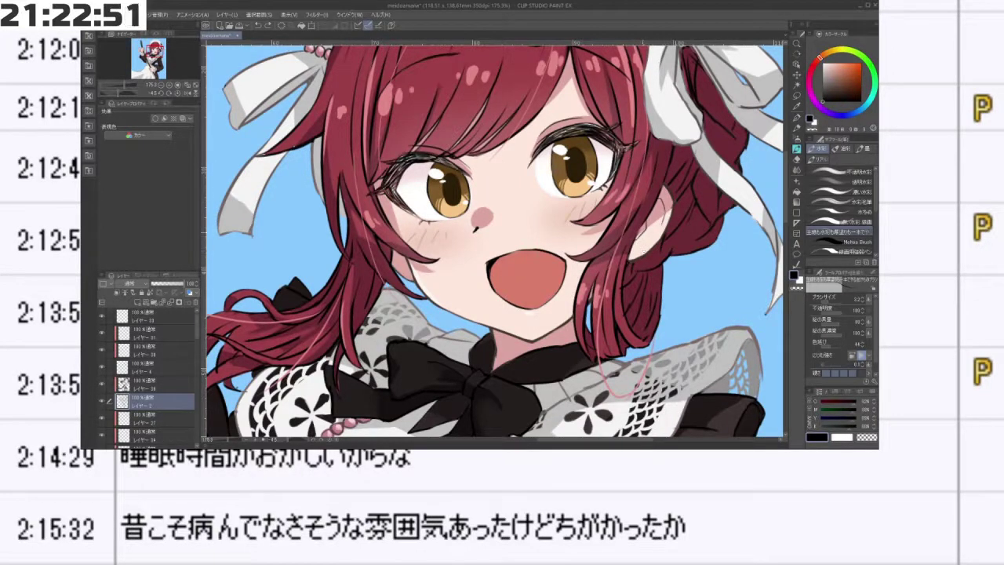
{"action": "key", "text": "minus"}
{"action": "key", "text": "minus"}
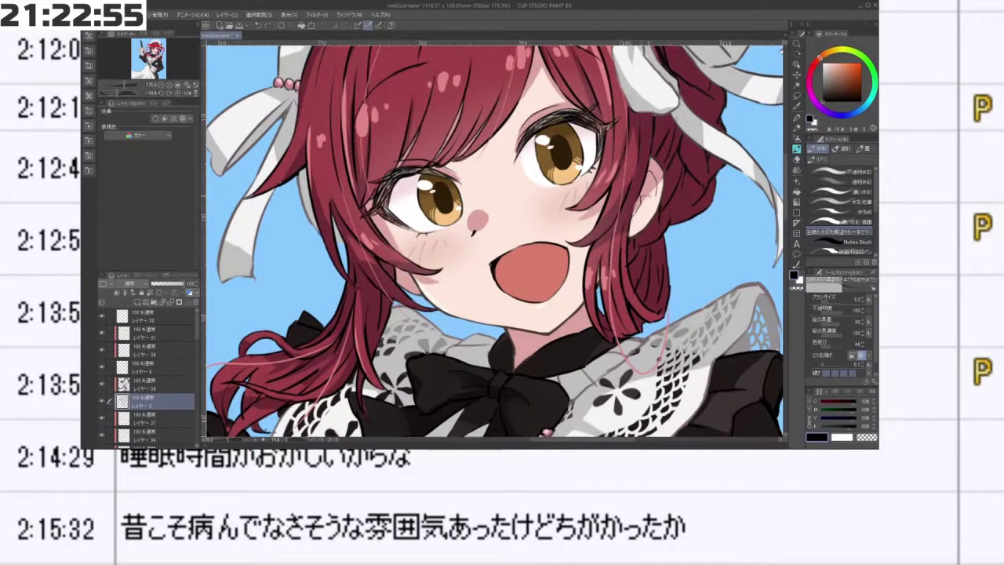
- Sample the pink skin-shadow colour from the ear, find and activate the matching shading layer, and touch up the ear's shadow
{"action": "left_click", "coordinate": [649, 187], "text": "alt"}
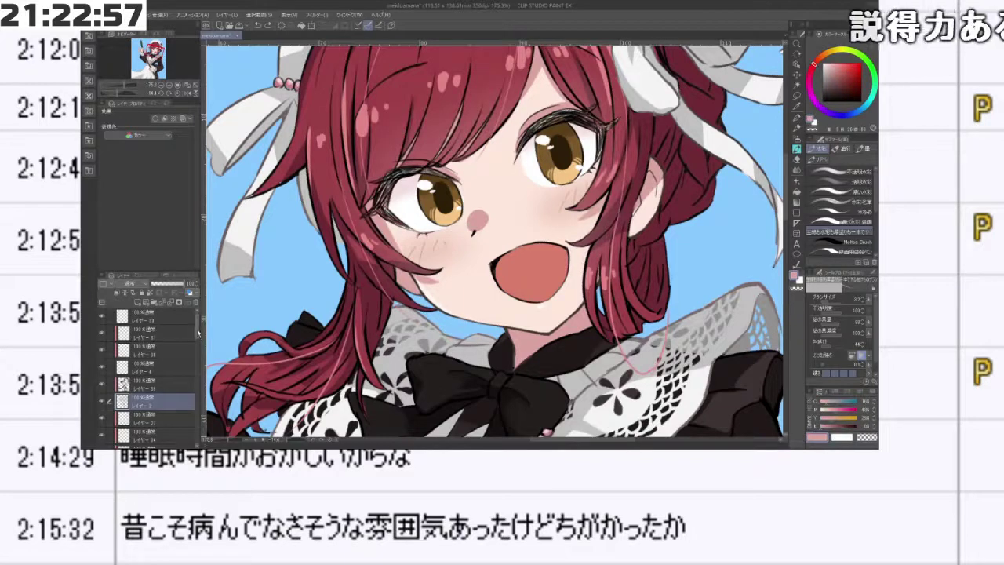
{"action": "left_click_drag", "start_coordinate": [197, 329], "coordinate": [181, 359]}
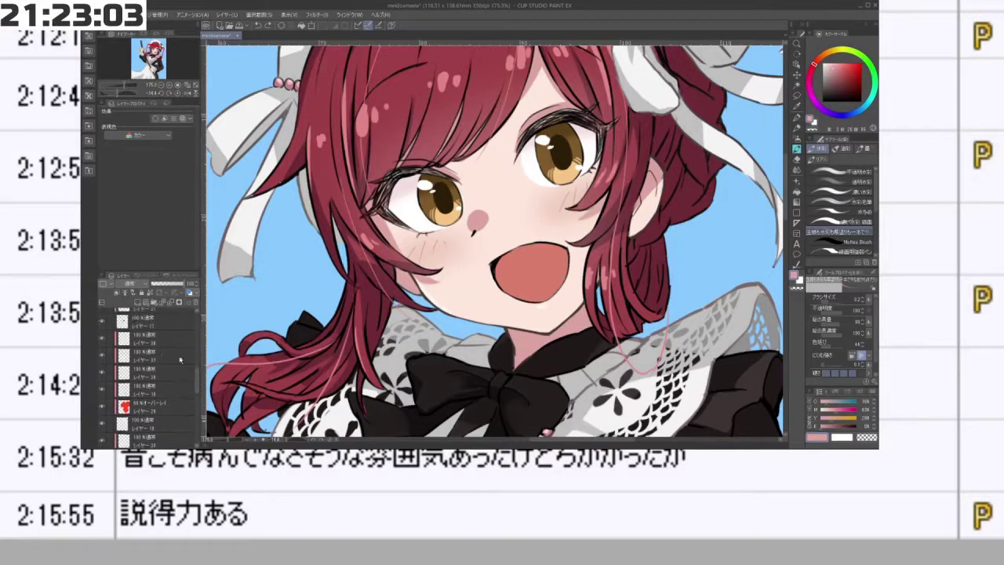
{"action": "left_click", "coordinate": [101, 339]}
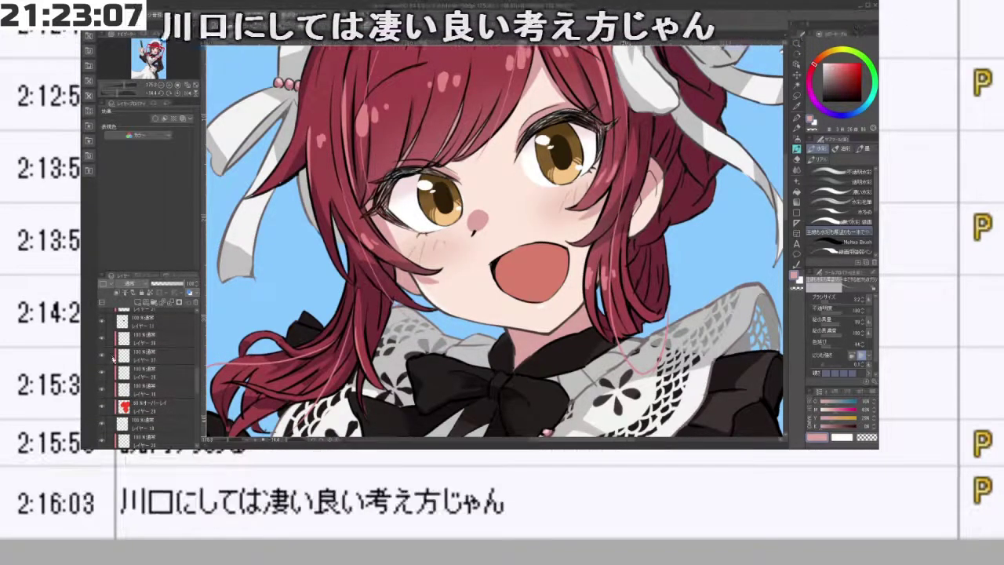
{"action": "left_click", "coordinate": [103, 371]}
{"action": "left_click", "coordinate": [103, 371]}
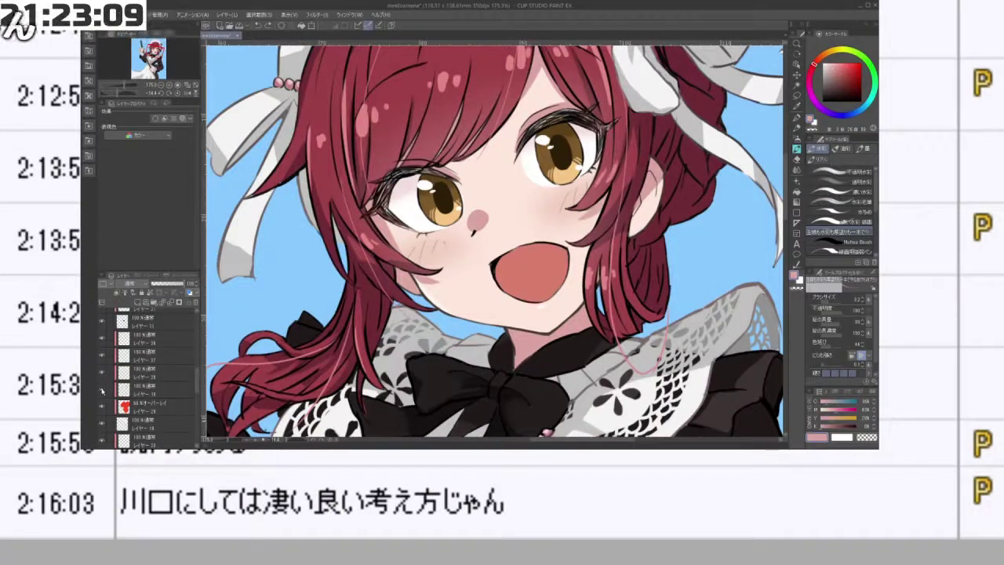
{"action": "left_click", "coordinate": [103, 389]}
{"action": "left_click", "coordinate": [103, 389]}
{"action": "left_click", "coordinate": [168, 388]}
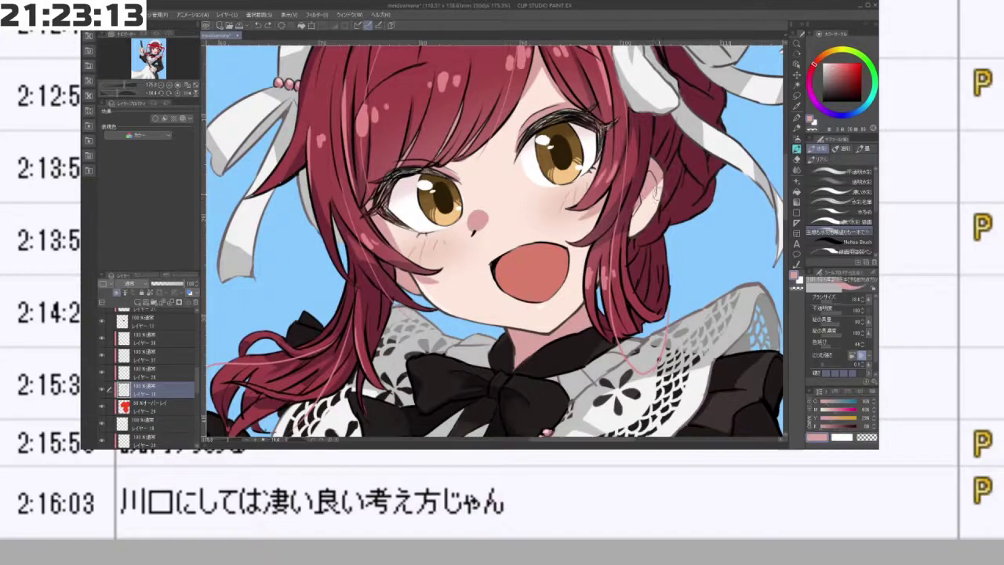
{"action": "mouse_move", "coordinate": [654, 186]}
{"action": "left_mouse_down"}
{"action": "mouse_move", "coordinate": [646, 207]}
{"action": "mouse_move", "coordinate": [608, 173]}
{"action": "left_mouse_up"}
- Examine the overall balance of the whole maid illustration at different rotations and zoom levels
{"action": "key", "text": "minus"}
{"action": "key", "text": "minus"}
{"action": "key", "text": "minus"}
{"action": "key", "text": "minus"}
{"action": "key", "text": "minus"}
{"action": "key", "text": "minus"}
{"action": "key", "text": "minus"}
{"action": "key", "text": "minus"}
{"action": "key", "text": "minus"}
{"action": "key", "text": "minus"}
{"action": "key", "text": "minus"}
{"action": "key", "text": "minus"}
{"action": "key", "text": "minus"}
{"action": "key", "text": "minus"}
{"action": "key", "text": "minus"}
{"action": "key", "text": "minus"}
{"action": "key", "text": "minus"}
{"action": "key", "text": "minus"}
{"action": "key", "text": "minus"}
{"action": "key", "text": "minus"}
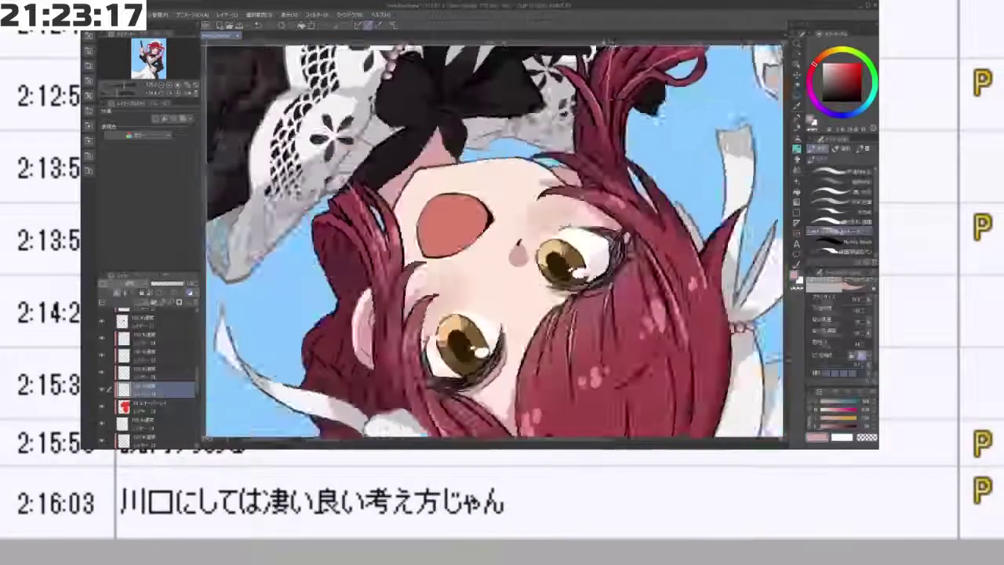
{"action": "scroll", "coordinate": [496, 242], "scroll_direction": "down", "scroll_amount": 5}
{"action": "key", "text": "minus"}
{"action": "key", "text": "minus"}
{"action": "key", "text": "minus"}
{"action": "key", "text": "minus"}
{"action": "key", "text": "minus"}
{"action": "key", "text": "minus"}
{"action": "key", "text": "minus"}
{"action": "key", "text": "minus"}
{"action": "key", "text": "minus"}
{"action": "key", "text": "minus"}
{"action": "key", "text": "minus"}
{"action": "key", "text": "minus"}
{"action": "key", "text": "minus"}
{"action": "key", "text": "minus"}
{"action": "key", "text": "minus"}
{"action": "key", "text": "minus"}
{"action": "key", "text": "minus"}
{"action": "key", "text": "minus"}
{"action": "key", "text": "minus"}
{"action": "key", "text": "minus"}
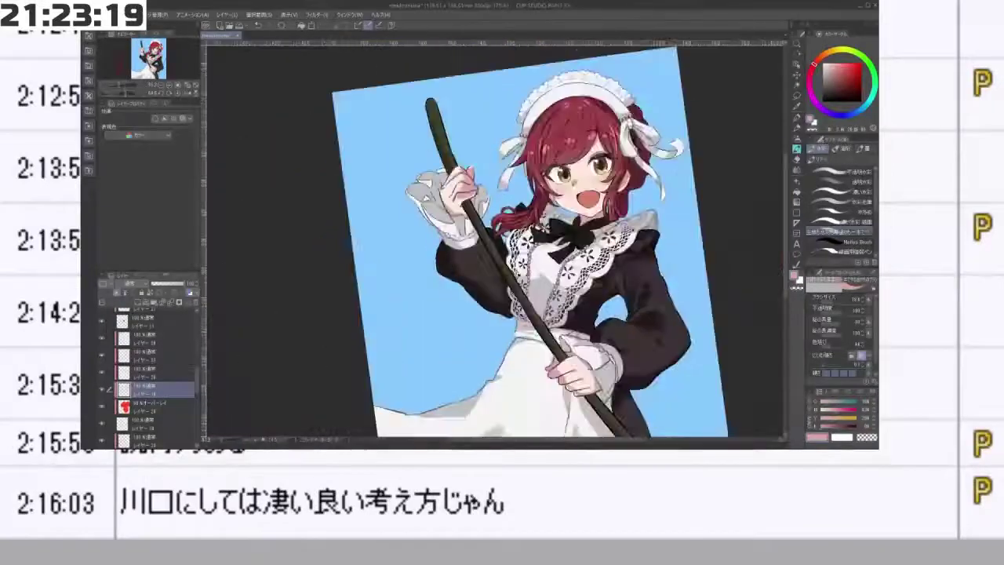
{"action": "scroll", "coordinate": [495, 242], "scroll_direction": "down", "scroll_amount": 1}
{"action": "key", "text": "minus"}
{"action": "key", "text": "minus"}
{"action": "key", "text": "minus"}
{"action": "key", "text": "minus"}
{"action": "key", "text": "minus"}
{"action": "key", "text": "minus"}
{"action": "key", "text": "minus"}
{"action": "key", "text": "minus"}
{"action": "key", "text": "minus"}
{"action": "key", "text": "minus"}
{"action": "key", "text": "minus"}
{"action": "key", "text": "minus"}
{"action": "key", "text": "minus"}
{"action": "key", "text": "minus"}
{"action": "key", "text": "minus"}
{"action": "key", "text": "minus"}
{"action": "key", "text": "minus"}
{"action": "key", "text": "minus"}
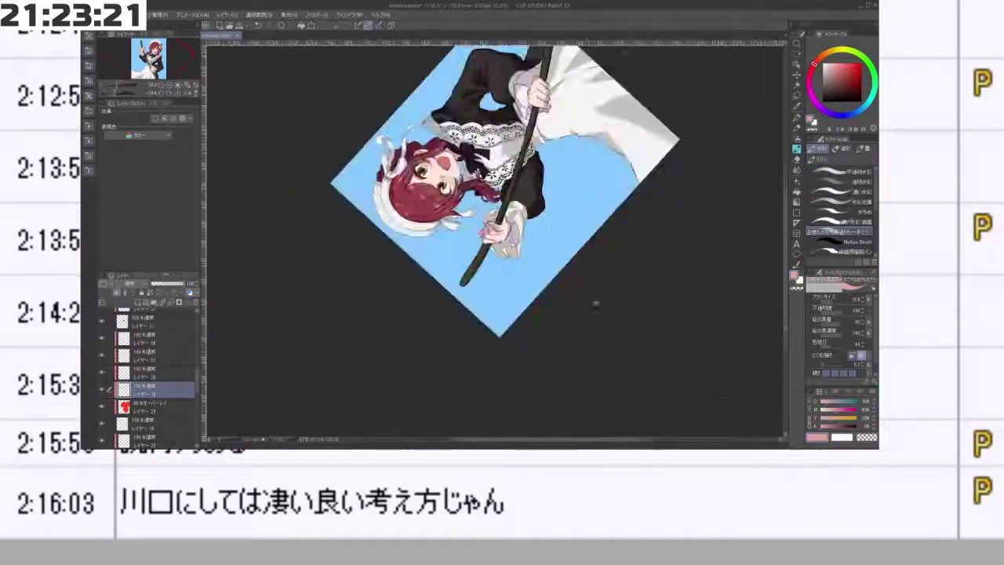
{"action": "key", "text": "minus"}
{"action": "key", "text": "minus"}
{"action": "key", "text": "minus"}
{"action": "key", "text": "minus"}
{"action": "key", "text": "minus"}
{"action": "key", "text": "minus"}
{"action": "key", "text": "minus"}
{"action": "key", "text": "minus"}
{"action": "key", "text": "minus"}
{"action": "key", "text": "minus"}
{"action": "key", "text": "minus"}
{"action": "key", "text": "minus"}
{"action": "key", "text": "minus"}
{"action": "key", "text": "minus"}
{"action": "key", "text": "minus"}
{"action": "key", "text": "minus"}
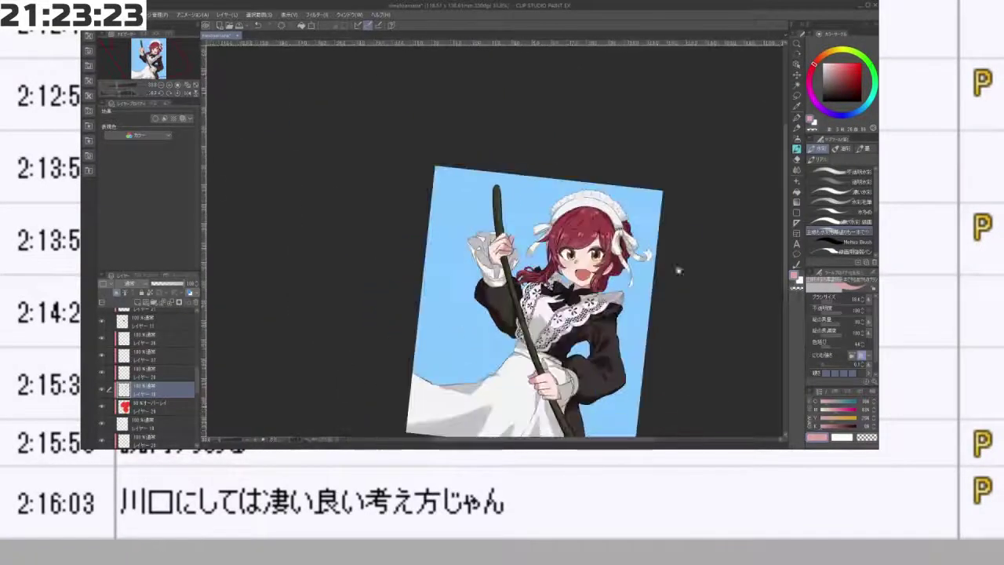
{"action": "left_click_drag", "start_coordinate": [680, 271], "coordinate": [680, 219]}
{"action": "scroll", "coordinate": [643, 289], "scroll_direction": "down", "scroll_amount": 1}
{"action": "scroll", "coordinate": [620, 284], "scroll_direction": "up", "scroll_amount": 2}
{"action": "key", "text": "minus"}
{"action": "key", "text": "minus"}
{"action": "key", "text": "minus"}
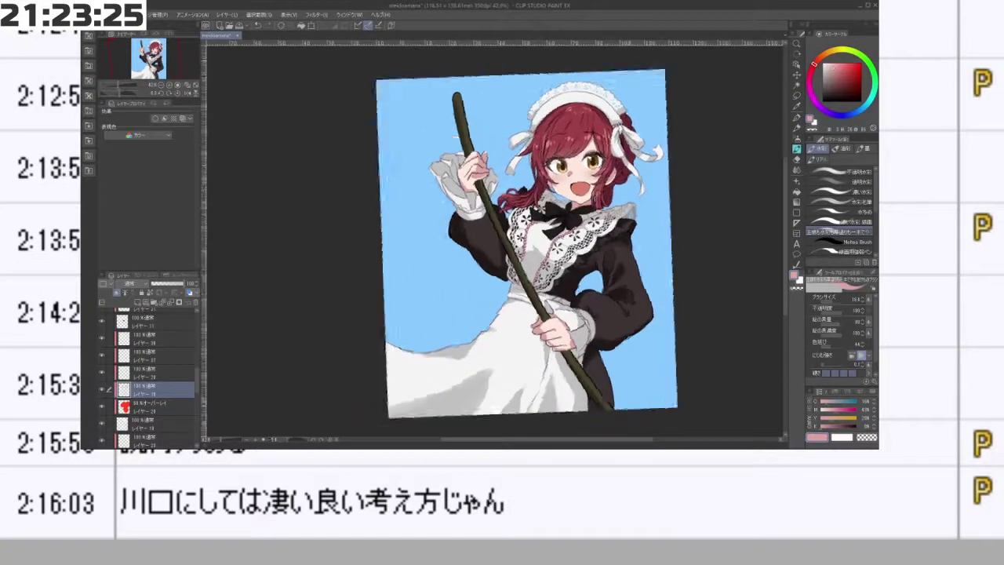
{"action": "key", "text": "asciicircum"}
{"action": "key", "text": "asciicircum"}
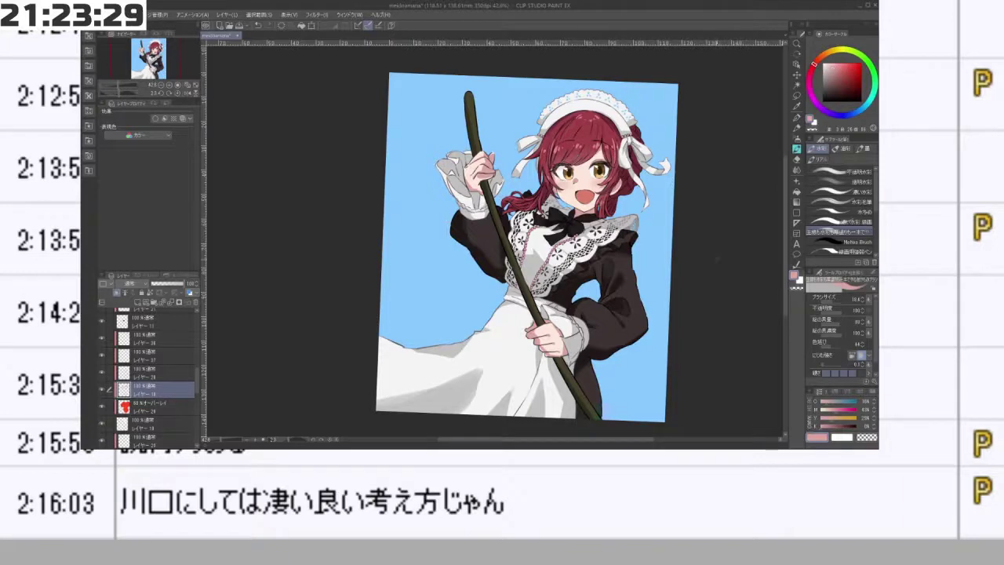
- Refine the hair strands beside the neck on the hair colour layer, using a dark red sampled from the hair
{"action": "scroll", "coordinate": [620, 198], "scroll_direction": "up", "scroll_amount": 12}
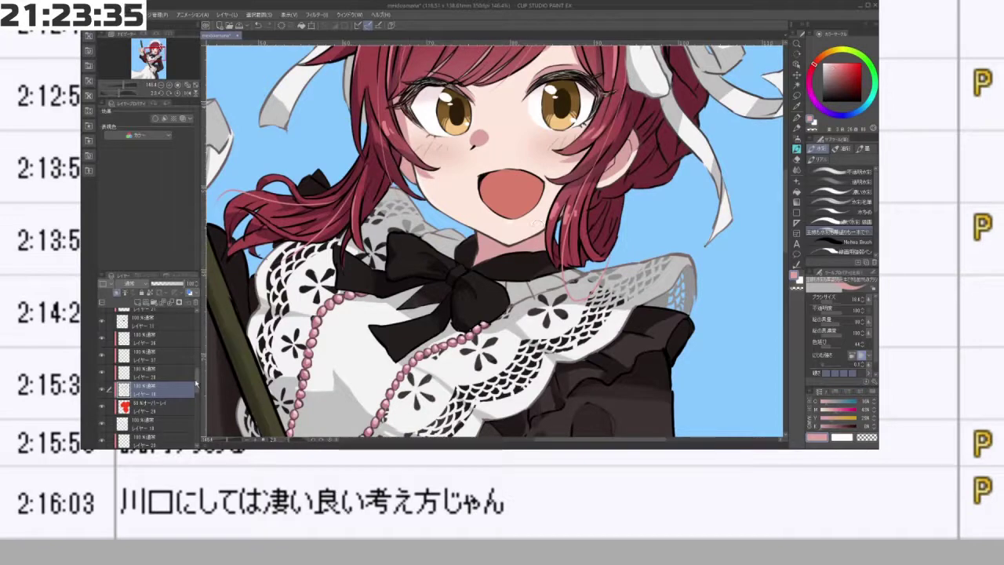
{"action": "left_click_drag", "start_coordinate": [196, 383], "coordinate": [197, 368]}
{"action": "left_click", "coordinate": [177, 360]}
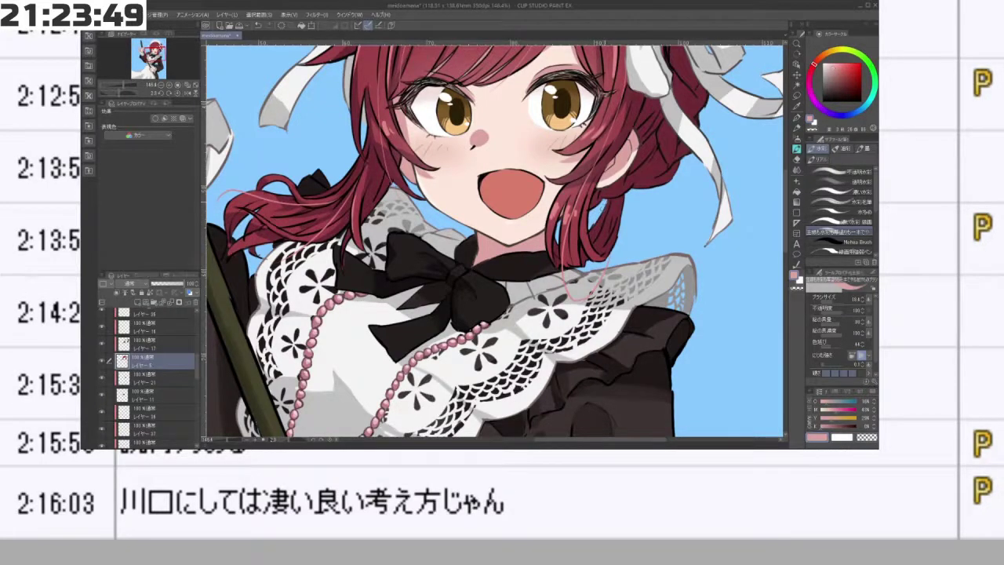
{"action": "scroll", "coordinate": [588, 286], "scroll_direction": "down", "scroll_amount": 5}
{"action": "mouse_move", "coordinate": [588, 287]}
{"action": "left_mouse_down"}
{"action": "mouse_move", "coordinate": [579, 182]}
{"action": "mouse_move", "coordinate": [491, 137]}
{"action": "mouse_move", "coordinate": [398, 203]}
{"action": "mouse_move", "coordinate": [417, 309]}
{"action": "mouse_move", "coordinate": [393, 259]}
{"action": "mouse_move", "coordinate": [436, 306]}
{"action": "left_mouse_up"}
{"action": "scroll", "coordinate": [417, 309], "scroll_direction": "up", "scroll_amount": 5}
{"action": "left_click", "coordinate": [390, 291], "text": "alt"}
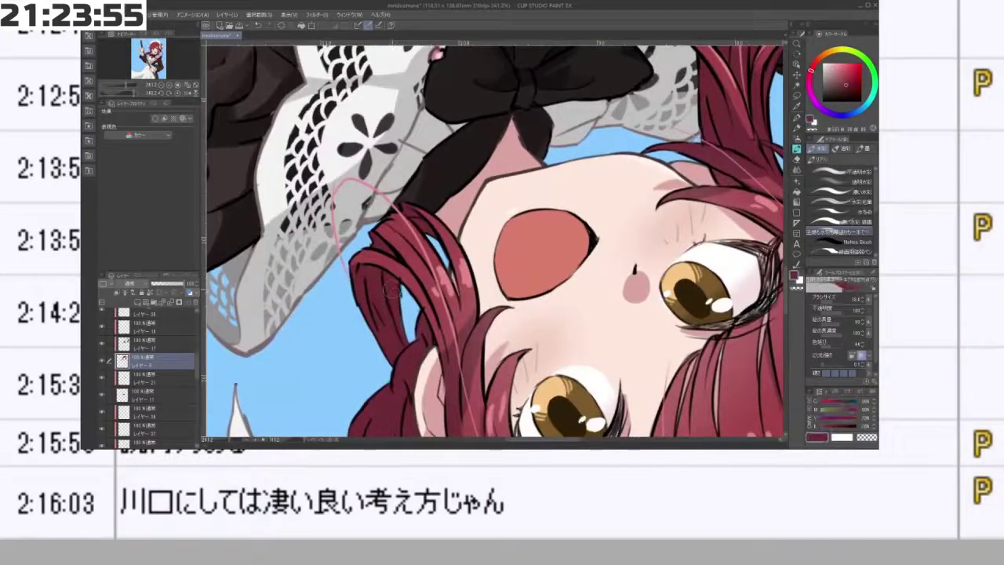
{"action": "key", "text": "["}
{"action": "key", "text": "ctrl+z"}
{"action": "left_click_drag", "start_coordinate": [415, 336], "coordinate": [401, 285]}
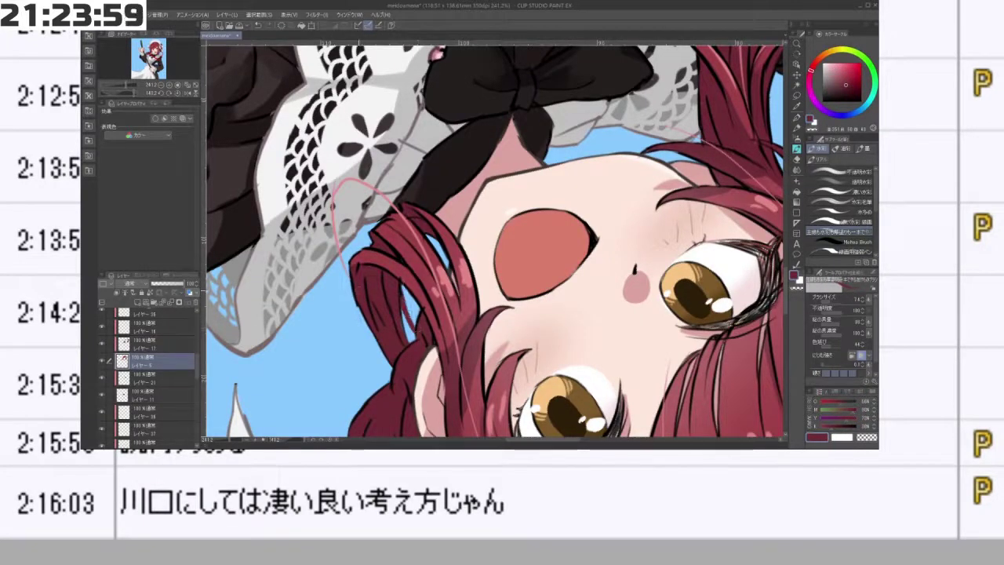
- Ink the edges of the loose hair strands near the ear in black with a finer brush on the line-art layer
{"action": "mouse_move", "coordinate": [196, 366]}
{"action": "left_mouse_down"}
{"action": "mouse_move", "coordinate": [199, 342]}
{"action": "mouse_move", "coordinate": [200, 355]}
{"action": "left_mouse_up"}
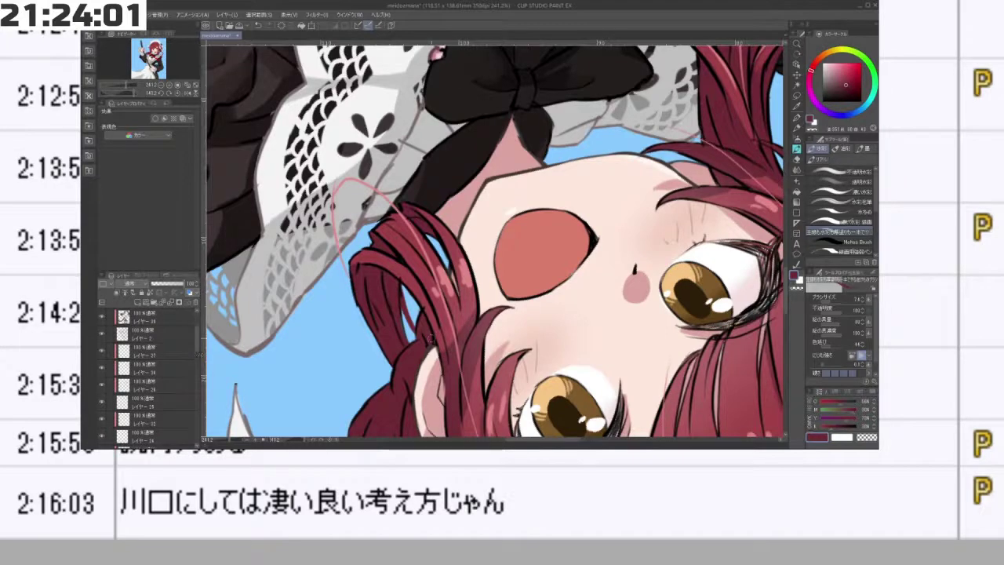
{"action": "left_click", "coordinate": [192, 334]}
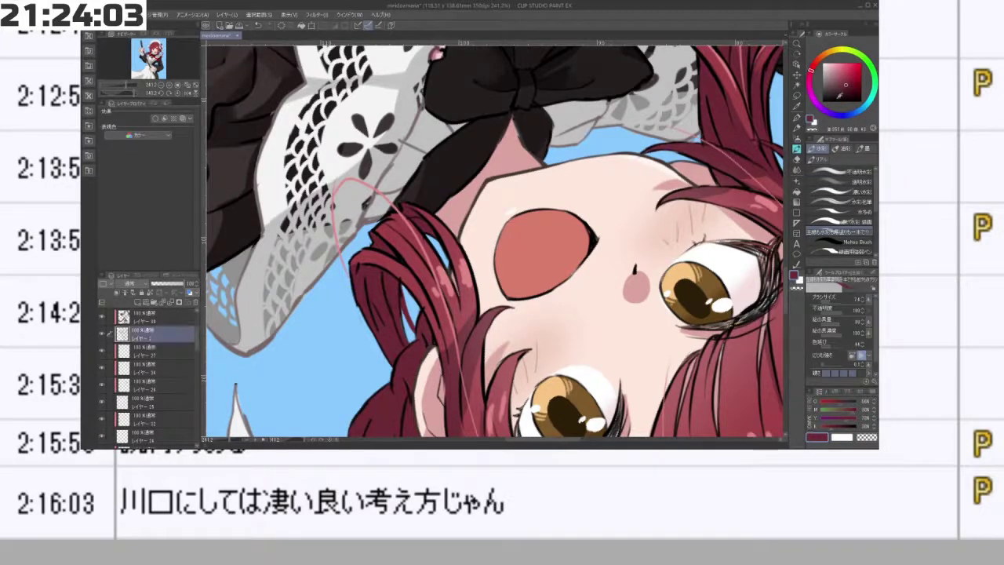
{"action": "left_click", "coordinate": [823, 101]}
{"action": "key", "text": "["}
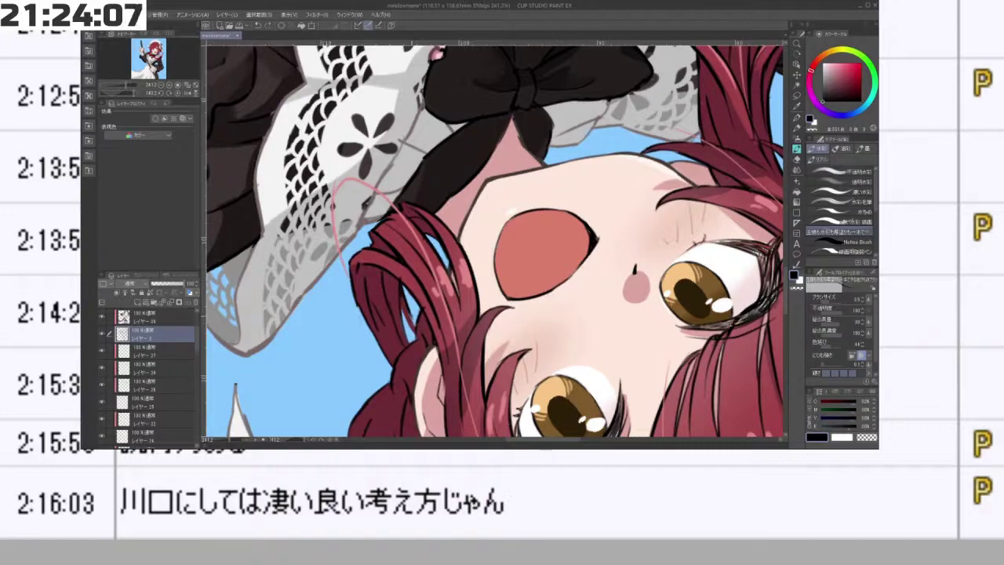
{"action": "left_click_drag", "start_coordinate": [404, 281], "coordinate": [409, 321]}
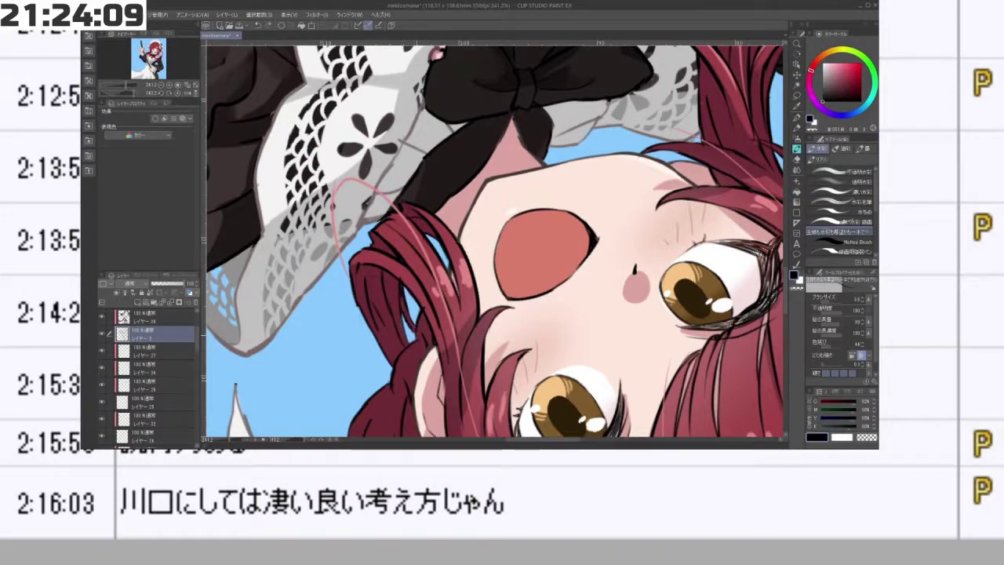
{"action": "left_click_drag", "start_coordinate": [392, 325], "coordinate": [398, 100]}
- Review the full illustration again at several angles and zoom levels, and look through its layers
{"action": "scroll", "coordinate": [677, 275], "scroll_direction": "down", "scroll_amount": 5}
{"action": "key", "text": "minus"}
{"action": "key", "text": "minus"}
{"action": "key", "text": "minus"}
{"action": "key", "text": "minus"}
{"action": "key", "text": "minus"}
{"action": "key", "text": "minus"}
{"action": "key", "text": "minus"}
{"action": "key", "text": "minus"}
{"action": "key", "text": "minus"}
{"action": "key", "text": "minus"}
{"action": "key", "text": "minus"}
{"action": "key", "text": "minus"}
{"action": "key", "text": "minus"}
{"action": "key", "text": "minus"}
{"action": "key", "text": "minus"}
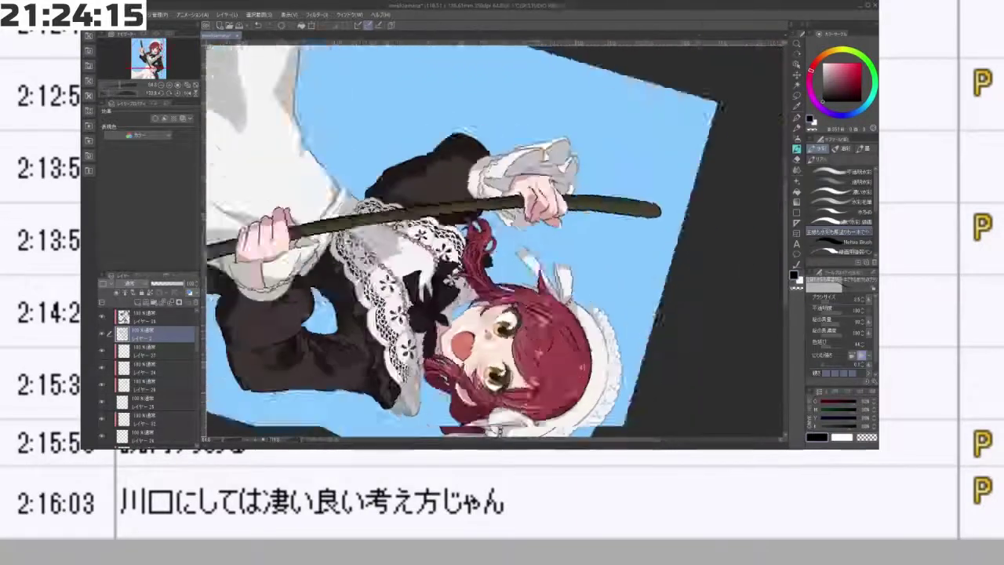
{"action": "scroll", "coordinate": [652, 199], "scroll_direction": "down", "scroll_amount": 3}
{"action": "left_click_drag", "start_coordinate": [519, 396], "coordinate": [653, 249]}
{"action": "left_click_drag", "start_coordinate": [524, 208], "coordinate": [447, 227]}
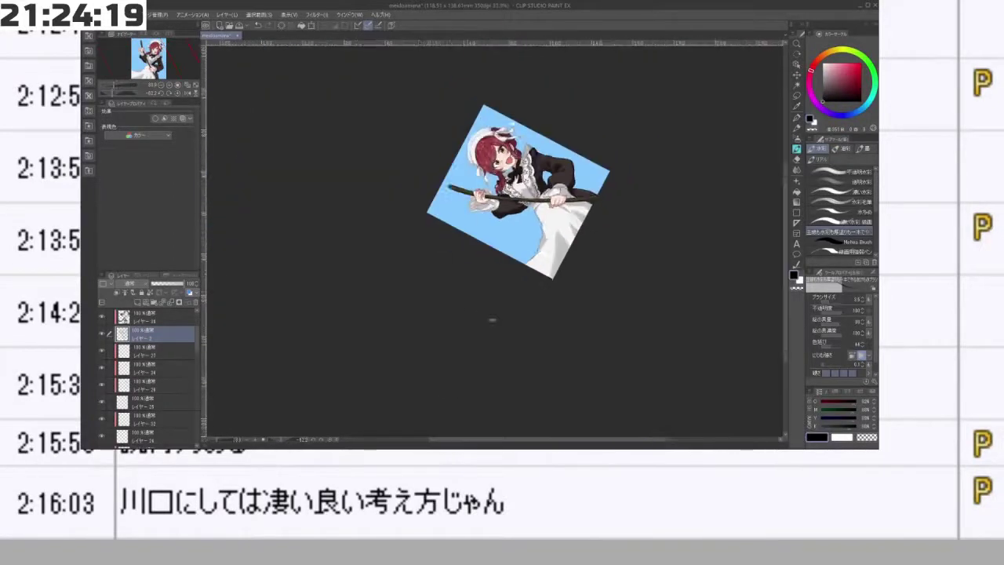
{"action": "left_click_drag", "start_coordinate": [493, 320], "coordinate": [708, 180]}
{"action": "left_click_drag", "start_coordinate": [463, 329], "coordinate": [611, 316]}
{"action": "key", "text": "minus"}
{"action": "key", "text": "minus"}
{"action": "key", "text": "minus"}
{"action": "key", "text": "minus"}
{"action": "key", "text": "minus"}
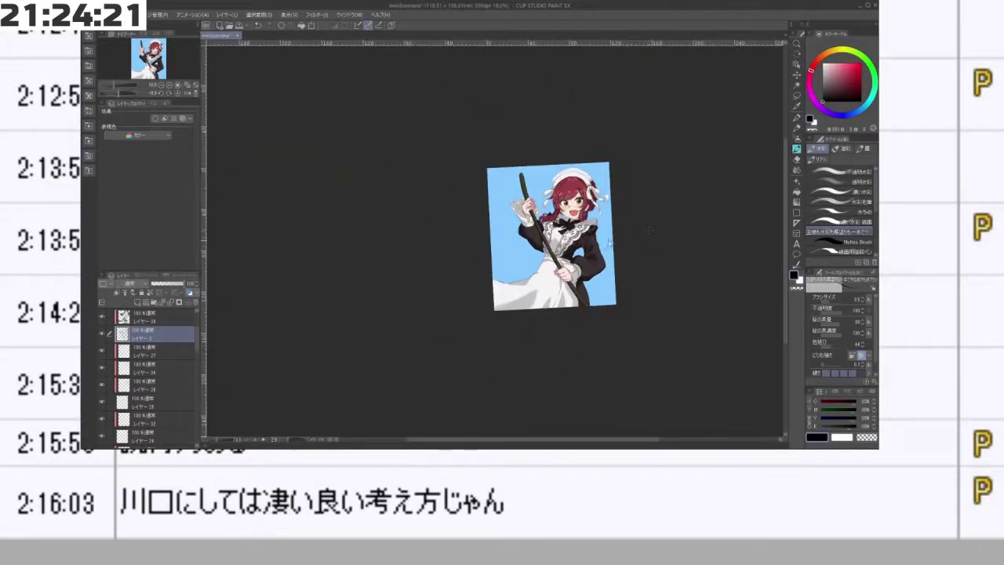
{"action": "scroll", "coordinate": [608, 243], "scroll_direction": "up", "scroll_amount": 4}
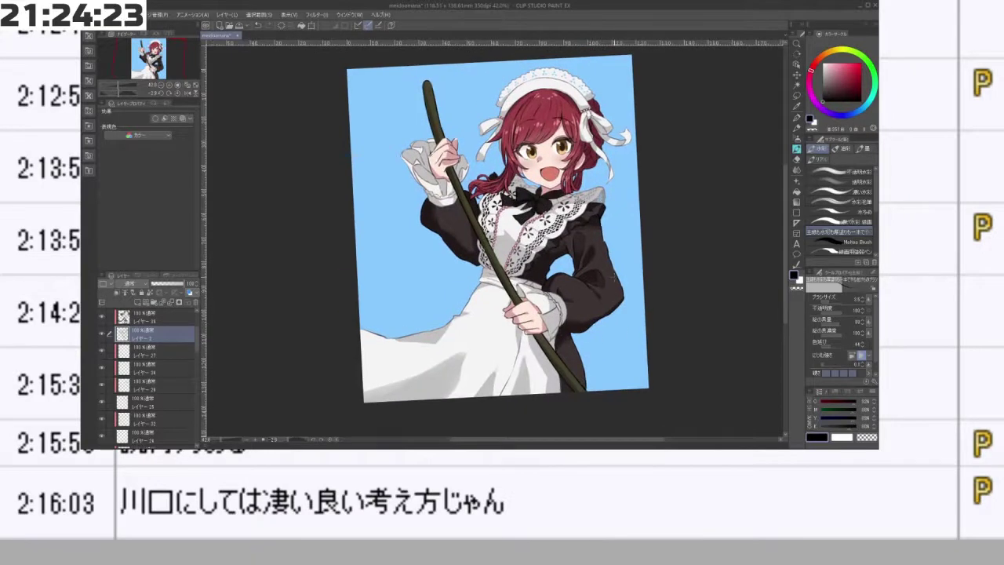
{"action": "left_click_drag", "start_coordinate": [659, 372], "coordinate": [672, 364]}
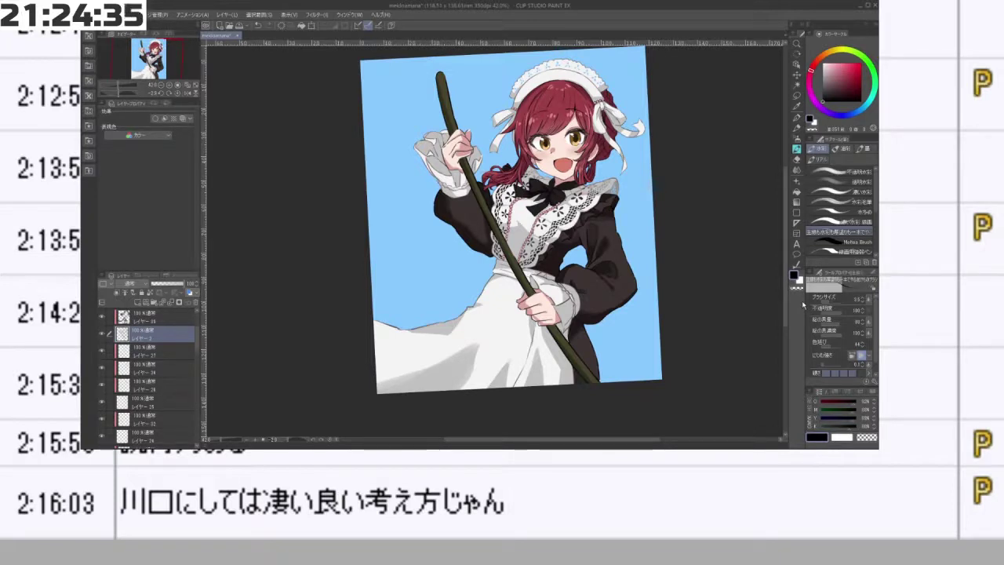
{"action": "scroll", "coordinate": [159, 343], "scroll_direction": "down", "scroll_amount": 5}
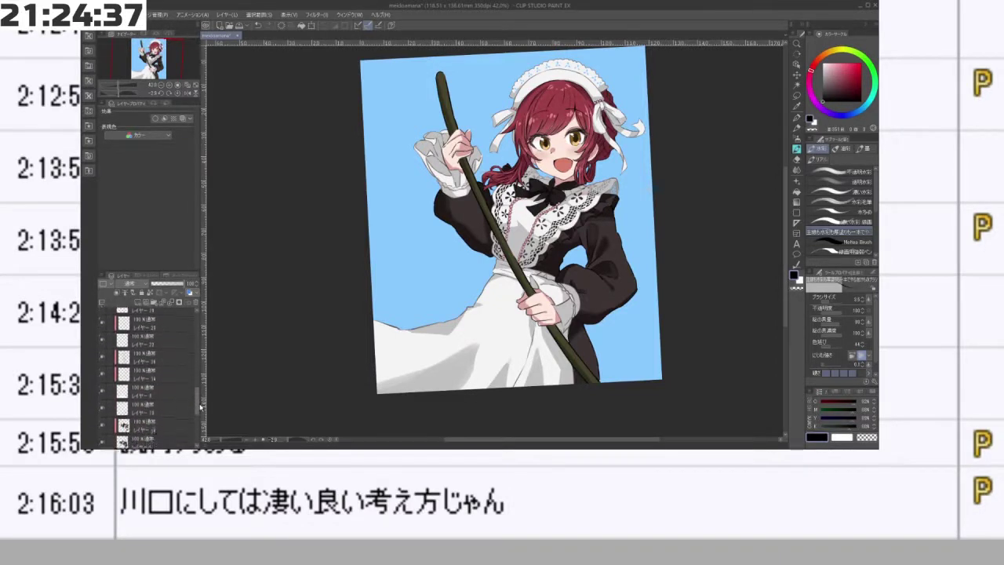
- Review the composition of the whole maid illustration at several rotations and zoom levels
{"action": "left_click", "coordinate": [157, 350]}
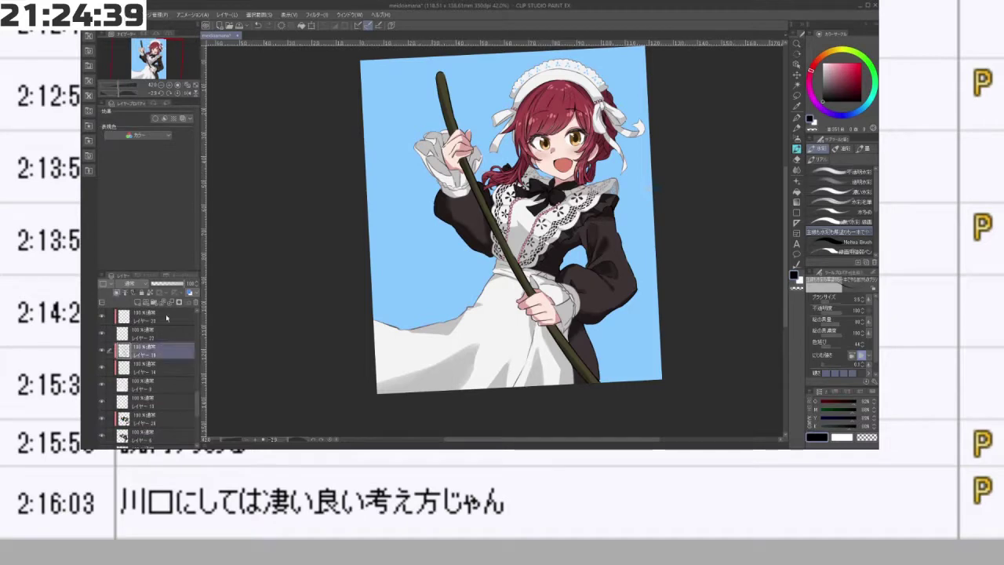
{"action": "key", "text": "ctrl+z"}
{"action": "mouse_move", "coordinate": [462, 347]}
{"action": "left_mouse_down"}
{"action": "mouse_move", "coordinate": [451, 389]}
{"action": "mouse_move", "coordinate": [444, 368]}
{"action": "mouse_move", "coordinate": [461, 392]}
{"action": "mouse_move", "coordinate": [459, 359]}
{"action": "mouse_move", "coordinate": [556, 360]}
{"action": "mouse_move", "coordinate": [559, 326]}
{"action": "mouse_move", "coordinate": [531, 367]}
{"action": "mouse_move", "coordinate": [562, 379]}
{"action": "left_mouse_up"}
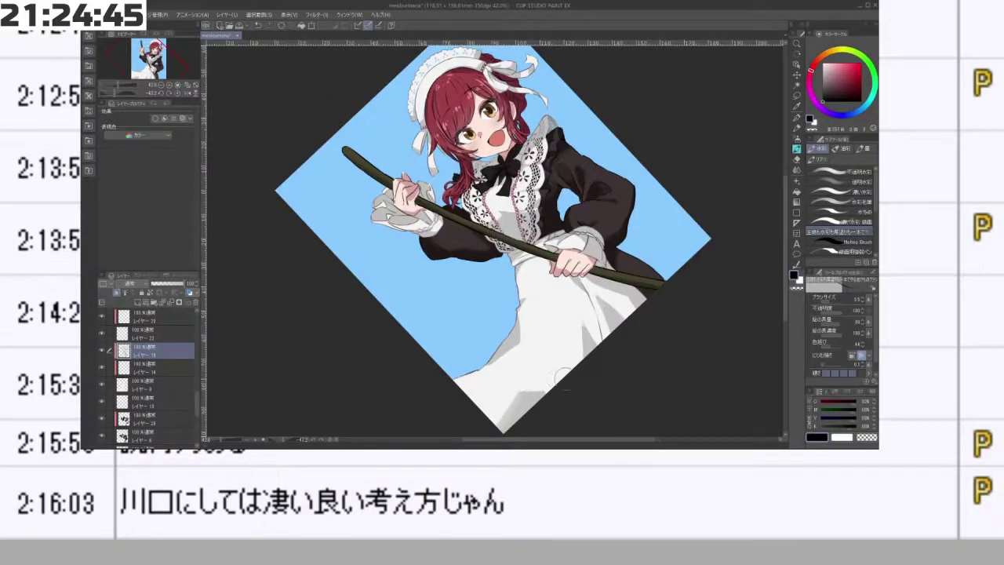
{"action": "left_click_drag", "start_coordinate": [536, 437], "coordinate": [655, 424]}
{"action": "left_click_drag", "start_coordinate": [654, 417], "coordinate": [670, 241]}
{"action": "left_click_drag", "start_coordinate": [613, 318], "coordinate": [461, 371]}
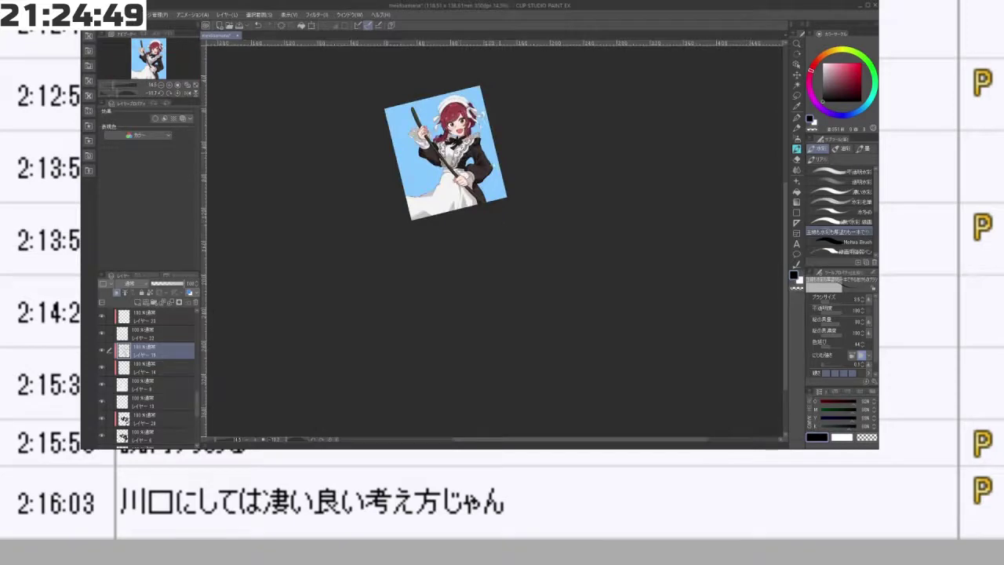
{"action": "scroll", "coordinate": [461, 235], "scroll_direction": "up", "scroll_amount": 4}
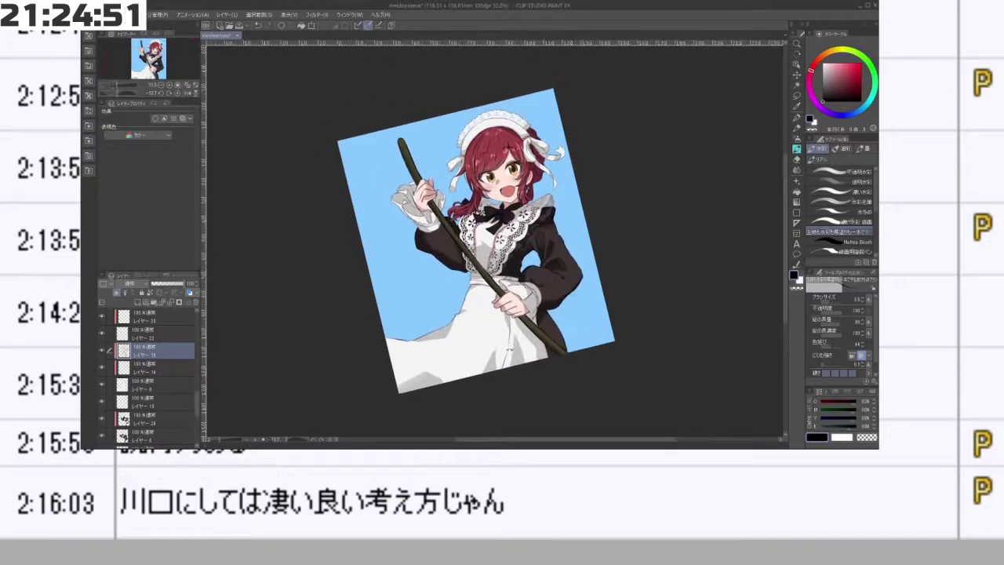
{"action": "mouse_move", "coordinate": [509, 350]}
{"action": "left_mouse_down"}
{"action": "mouse_move", "coordinate": [596, 284]}
{"action": "mouse_move", "coordinate": [535, 141]}
{"action": "mouse_move", "coordinate": [388, 249]}
{"action": "mouse_move", "coordinate": [566, 324]}
{"action": "mouse_move", "coordinate": [519, 346]}
{"action": "left_mouse_up"}
{"action": "left_click_drag", "start_coordinate": [516, 194], "coordinate": [552, 202]}
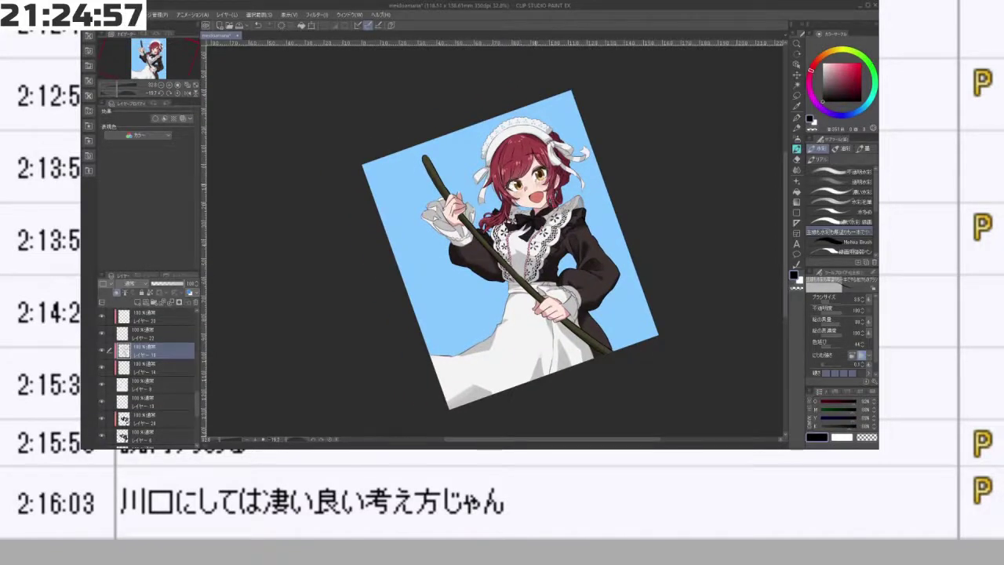
{"action": "scroll", "coordinate": [561, 217], "scroll_direction": "up", "scroll_amount": 5}
{"action": "scroll", "coordinate": [561, 217], "scroll_direction": "down", "scroll_amount": 1}
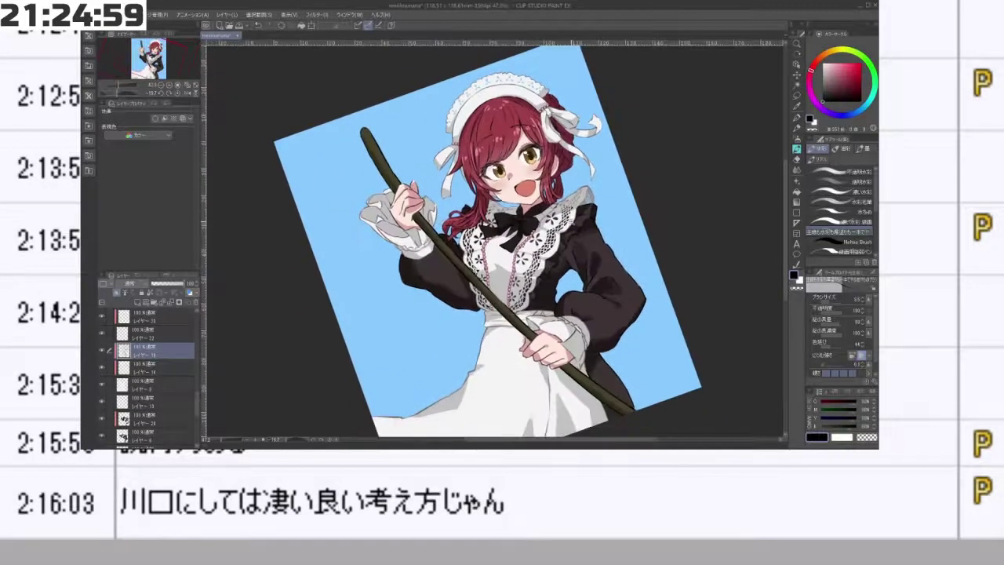
{"action": "mouse_move", "coordinate": [561, 216]}
{"action": "left_mouse_down"}
{"action": "mouse_move", "coordinate": [481, 172]}
{"action": "mouse_move", "coordinate": [425, 250]}
{"action": "mouse_move", "coordinate": [487, 311]}
{"action": "mouse_move", "coordinate": [563, 221]}
{"action": "mouse_move", "coordinate": [608, 274]}
{"action": "left_mouse_up"}
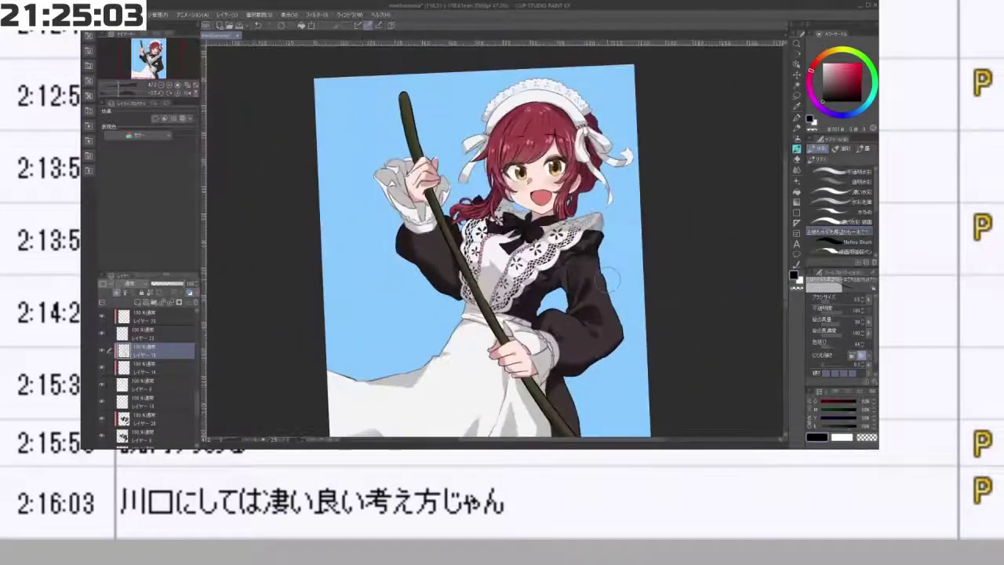
- Reduce the canvas width by cropping a strip of background and apron off the left edge, keeping the height
{"action": "left_click", "coordinate": [123, 14]}
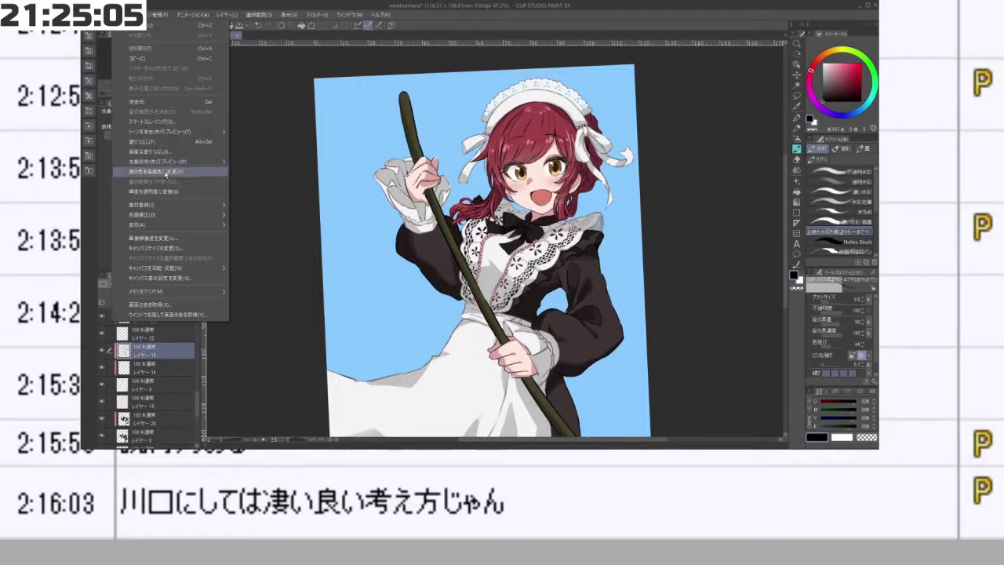
{"action": "left_click", "coordinate": [193, 247]}
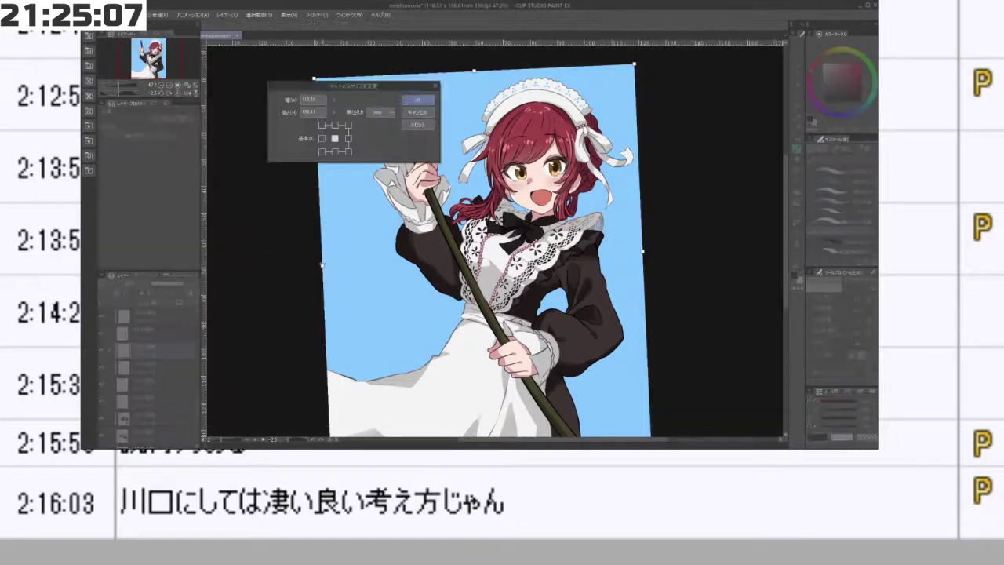
{"action": "left_click_drag", "start_coordinate": [343, 245], "coordinate": [387, 248]}
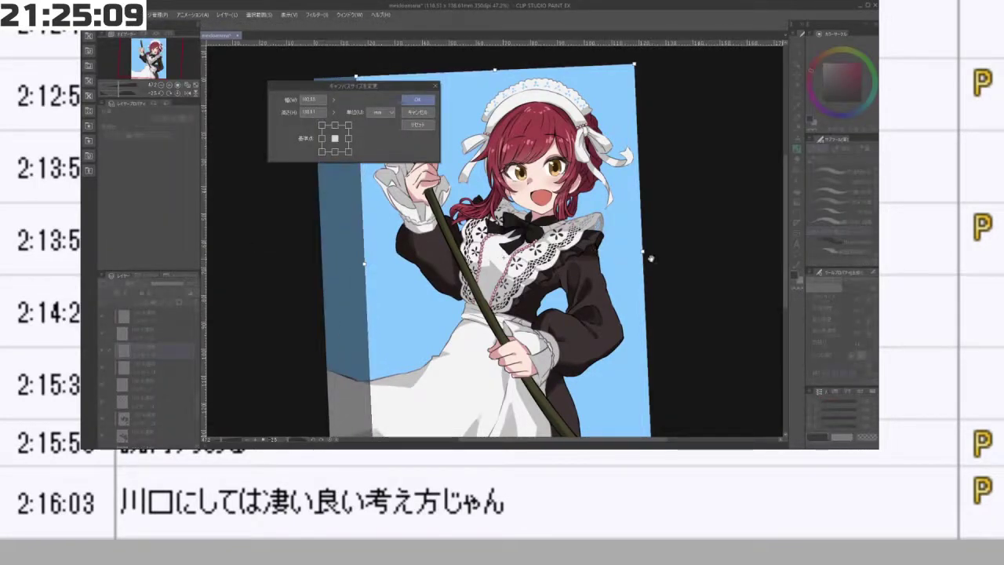
{"action": "left_click_drag", "start_coordinate": [650, 257], "coordinate": [656, 233]}
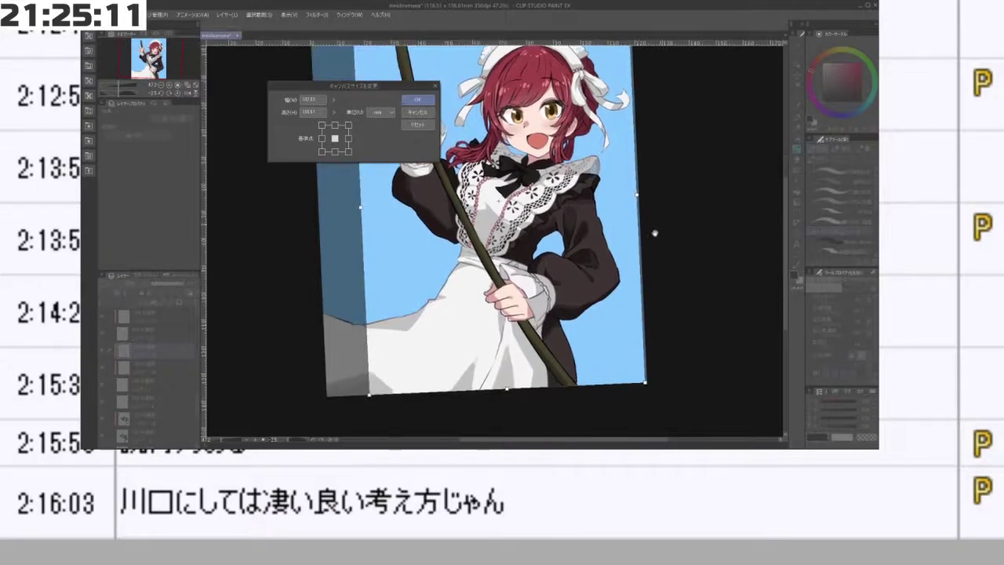
{"action": "left_click_drag", "start_coordinate": [614, 283], "coordinate": [659, 294]}
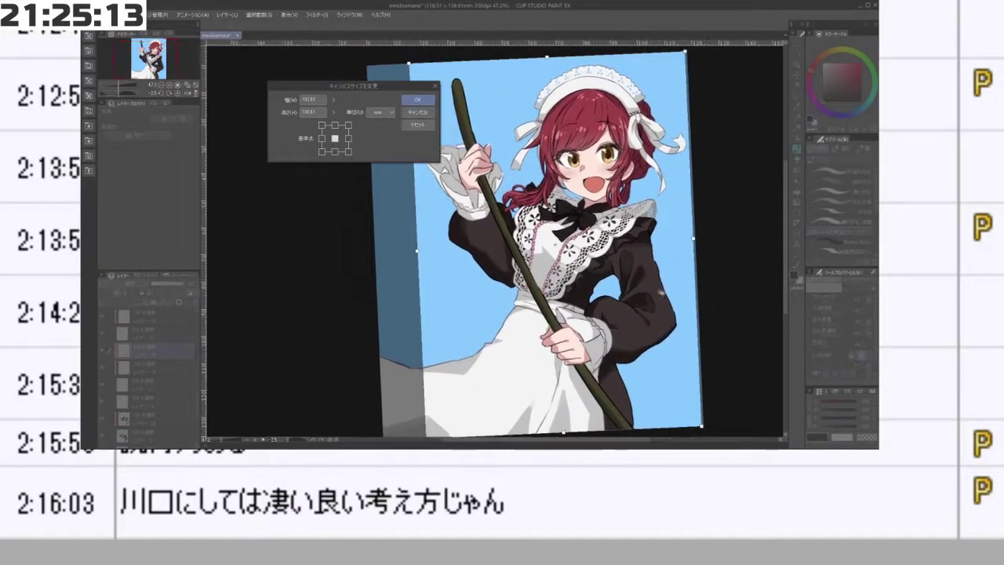
{"action": "left_click", "coordinate": [417, 102]}
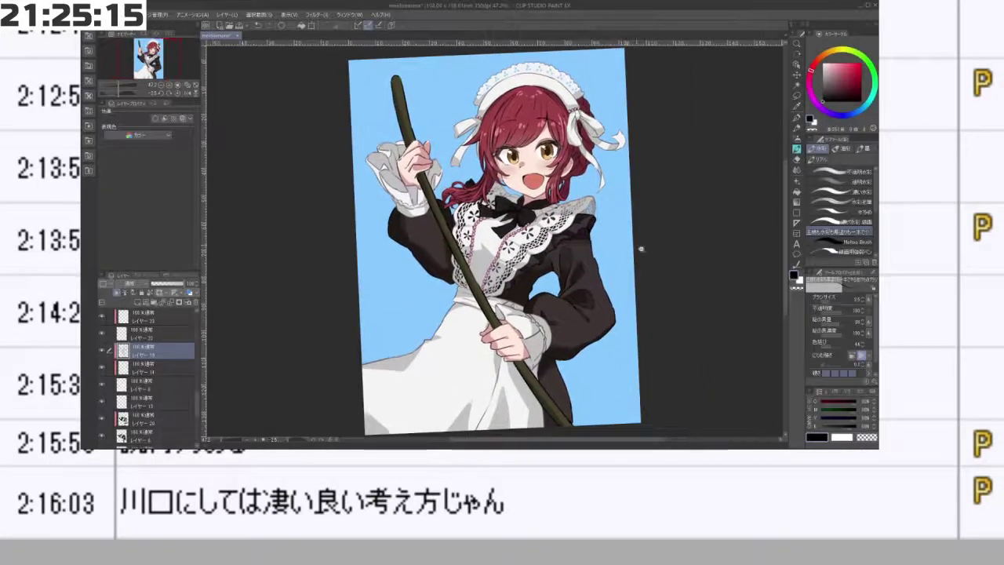
- Examine the cropped illustration at a tilted angle, from the full figure to close-ups of the face and hair
{"action": "left_click_drag", "start_coordinate": [642, 249], "coordinate": [611, 257]}
{"action": "left_click_drag", "start_coordinate": [448, 368], "coordinate": [611, 244]}
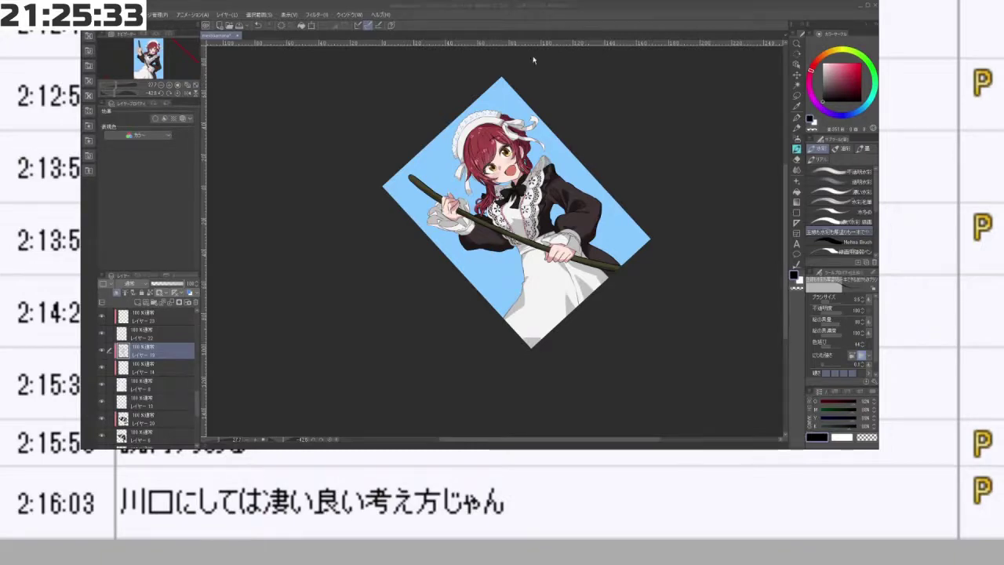
{"action": "scroll", "coordinate": [536, 146], "scroll_direction": "up", "scroll_amount": 5}
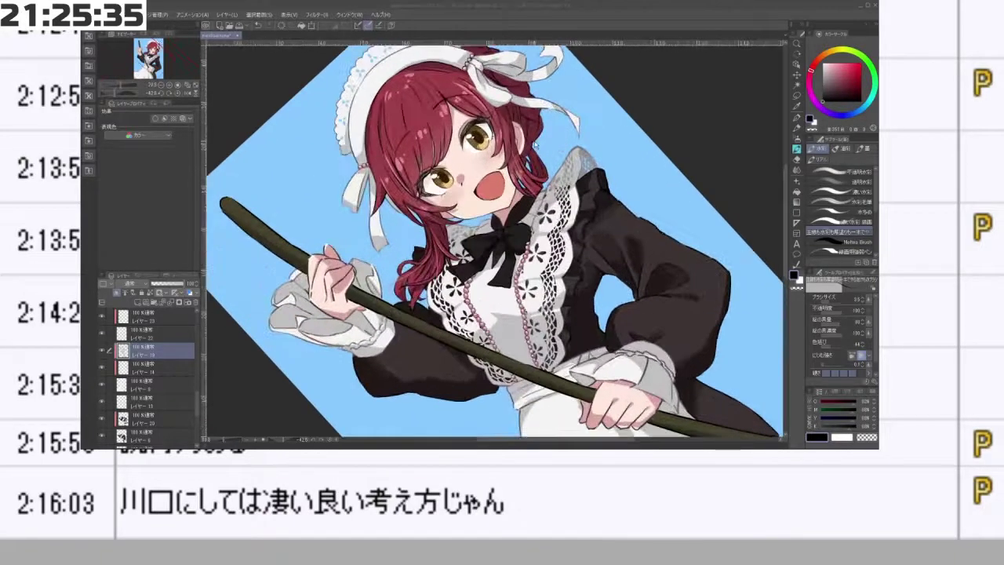
{"action": "scroll", "coordinate": [535, 146], "scroll_direction": "down", "scroll_amount": 3}
{"action": "scroll", "coordinate": [536, 146], "scroll_direction": "up", "scroll_amount": 8}
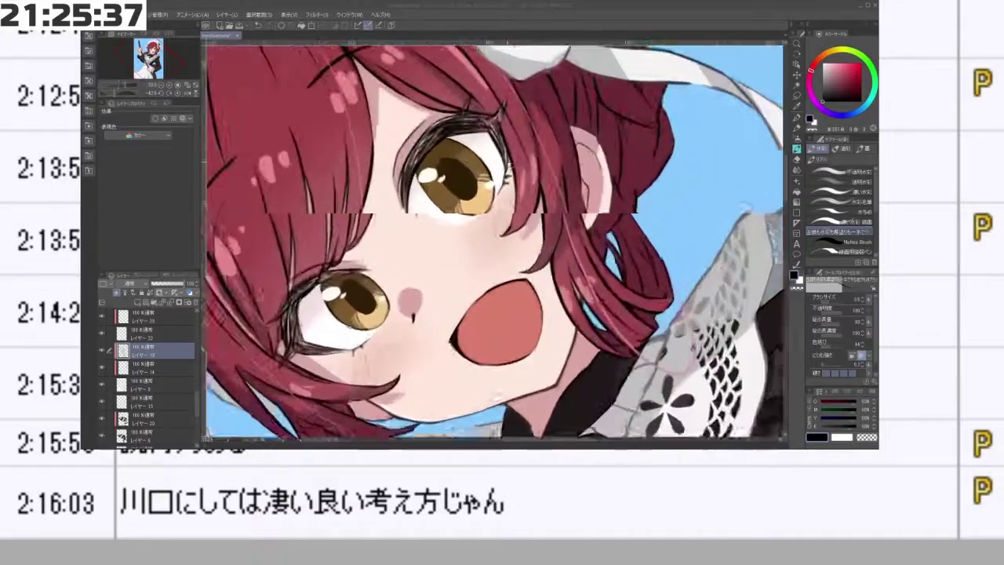
{"action": "scroll", "coordinate": [536, 146], "scroll_direction": "down", "scroll_amount": 8}
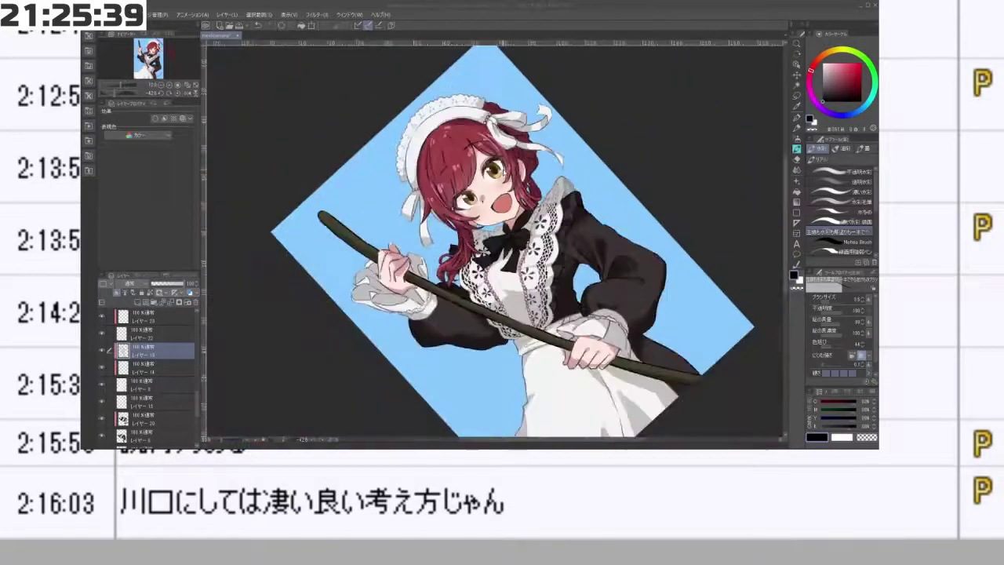
{"action": "scroll", "coordinate": [483, 177], "scroll_direction": "up", "scroll_amount": 8}
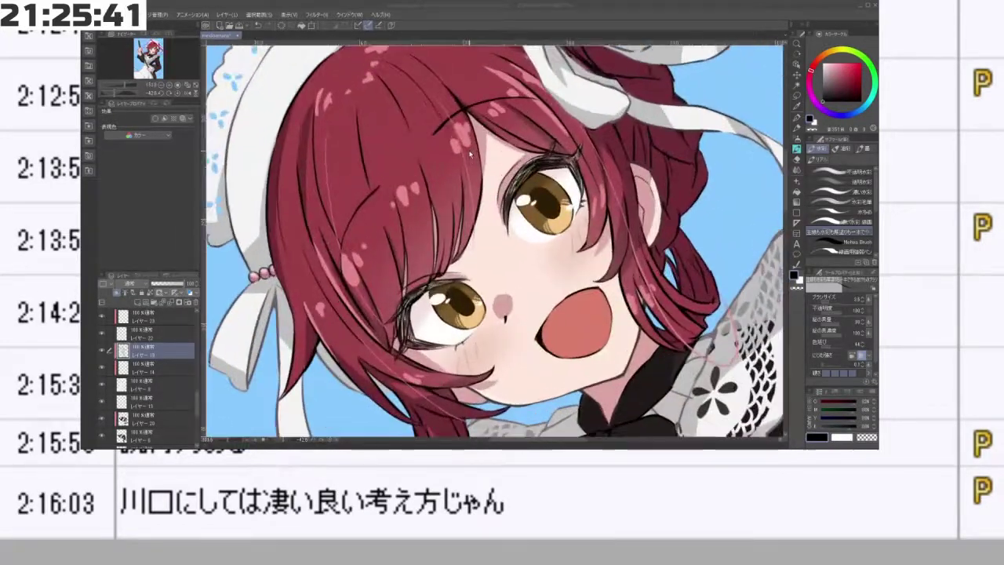
{"action": "scroll", "coordinate": [471, 155], "scroll_direction": "down", "scroll_amount": 6}
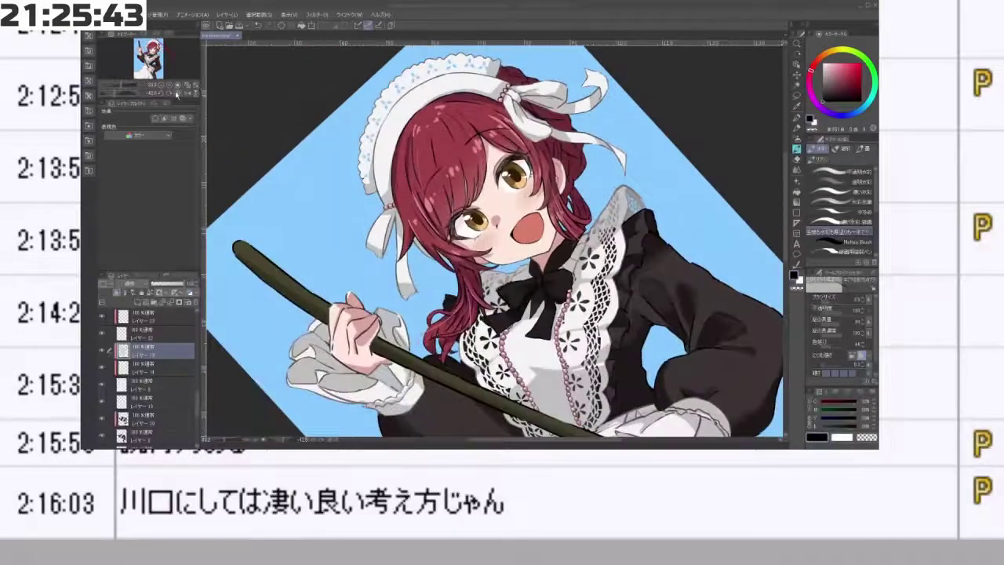
- Reset the canvas rotation and check the illustration mirrored horizontally, restoring the normal orientation and viewing the whole figure
{"action": "left_click", "coordinate": [178, 92]}
{"action": "left_click", "coordinate": [187, 94]}
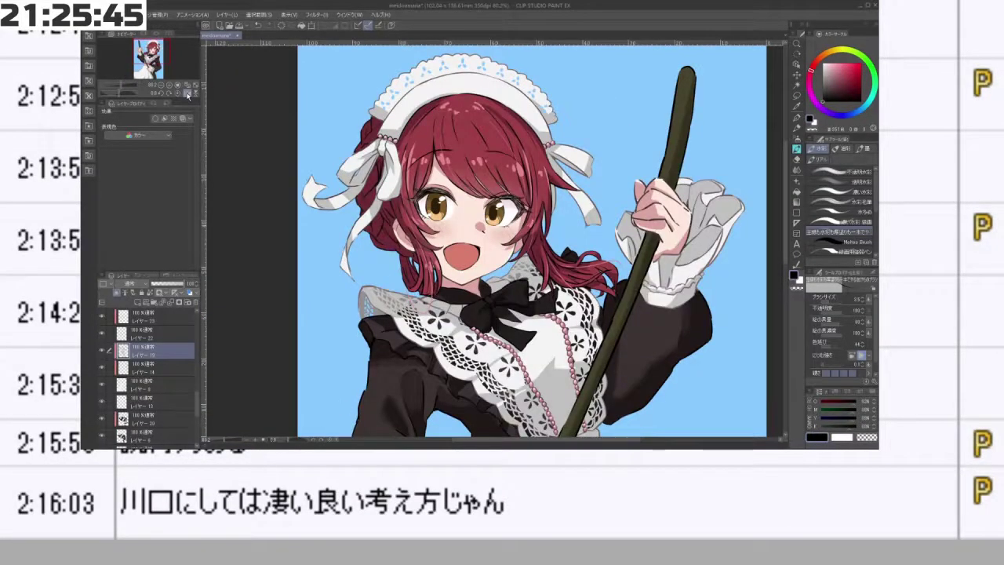
{"action": "left_click", "coordinate": [188, 95]}
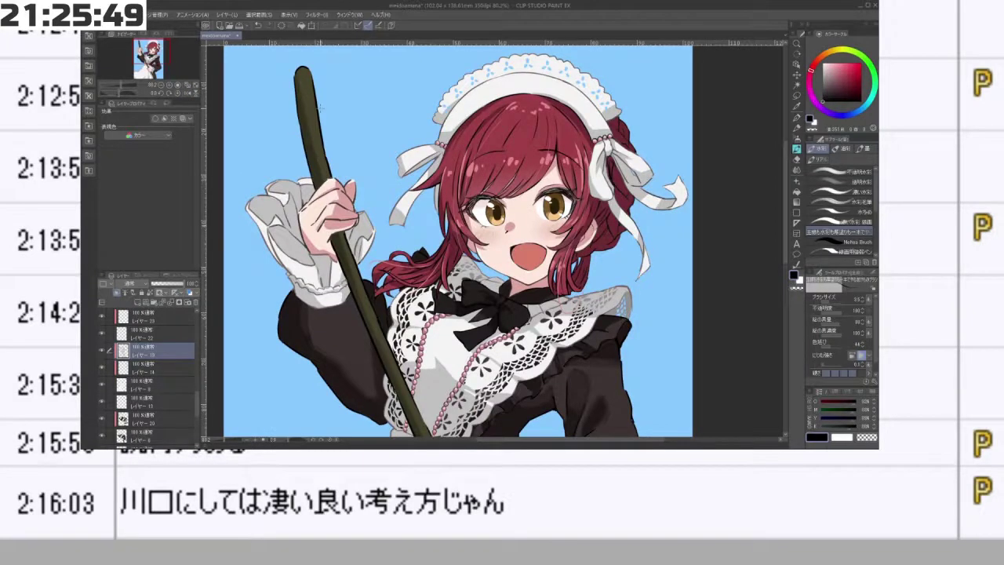
{"action": "left_click_drag", "start_coordinate": [695, 154], "coordinate": [693, 189]}
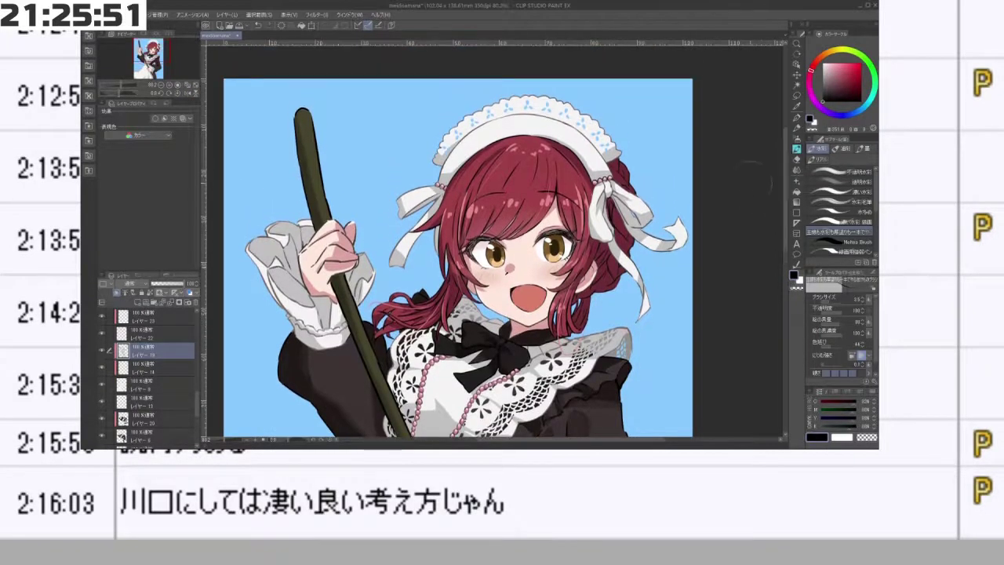
{"action": "scroll", "coordinate": [693, 190], "scroll_direction": "down", "scroll_amount": 5}
{"action": "left_click_drag", "start_coordinate": [702, 242], "coordinate": [688, 208]}
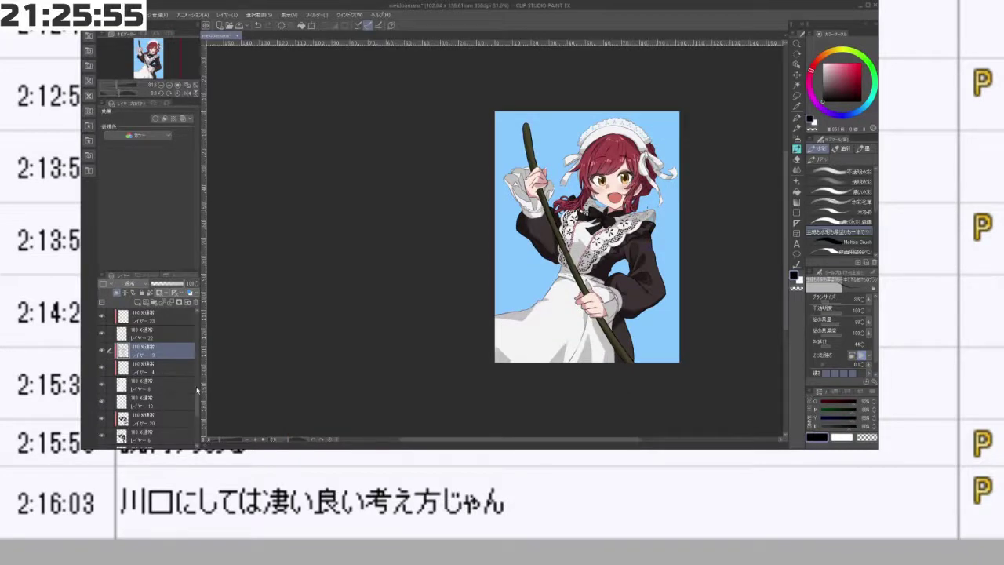
- Hide the light-blue background layer and examine the maid against plain white at different zoom levels
{"action": "scroll", "coordinate": [197, 390], "scroll_direction": "down", "scroll_amount": 5}
{"action": "left_click", "coordinate": [103, 424]}
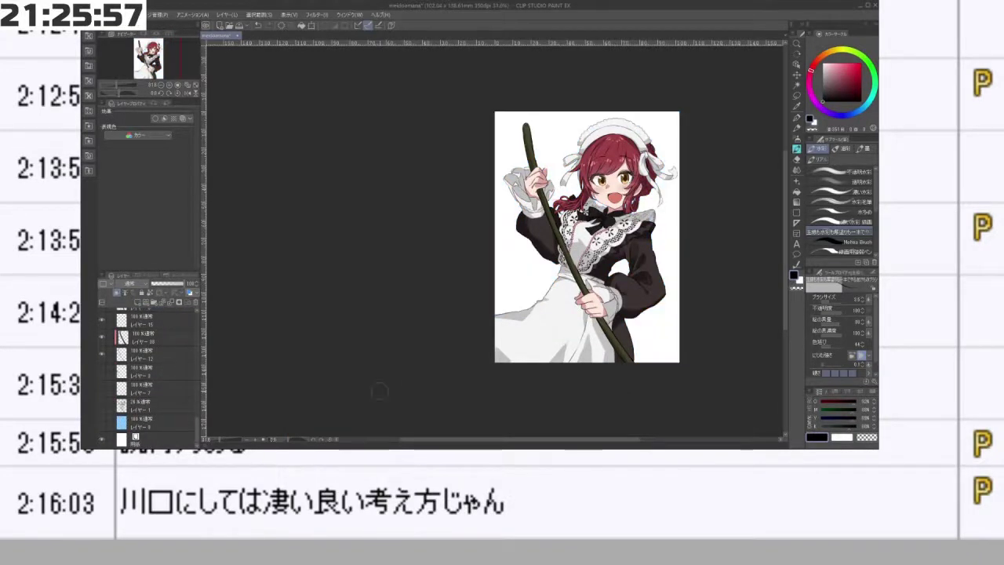
{"action": "left_click_drag", "start_coordinate": [502, 397], "coordinate": [575, 395]}
{"action": "mouse_move", "coordinate": [584, 336]}
{"action": "left_mouse_down"}
{"action": "mouse_move", "coordinate": [544, 363]}
{"action": "mouse_move", "coordinate": [572, 352]}
{"action": "mouse_move", "coordinate": [555, 348]}
{"action": "mouse_move", "coordinate": [620, 350]}
{"action": "mouse_move", "coordinate": [599, 387]}
{"action": "left_mouse_up"}
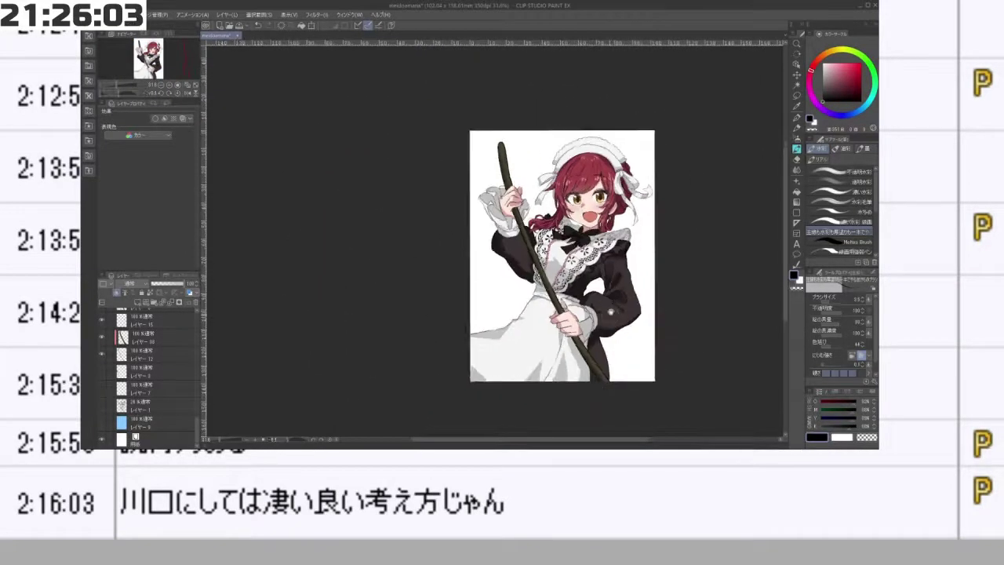
{"action": "left_click_drag", "start_coordinate": [609, 323], "coordinate": [592, 346]}
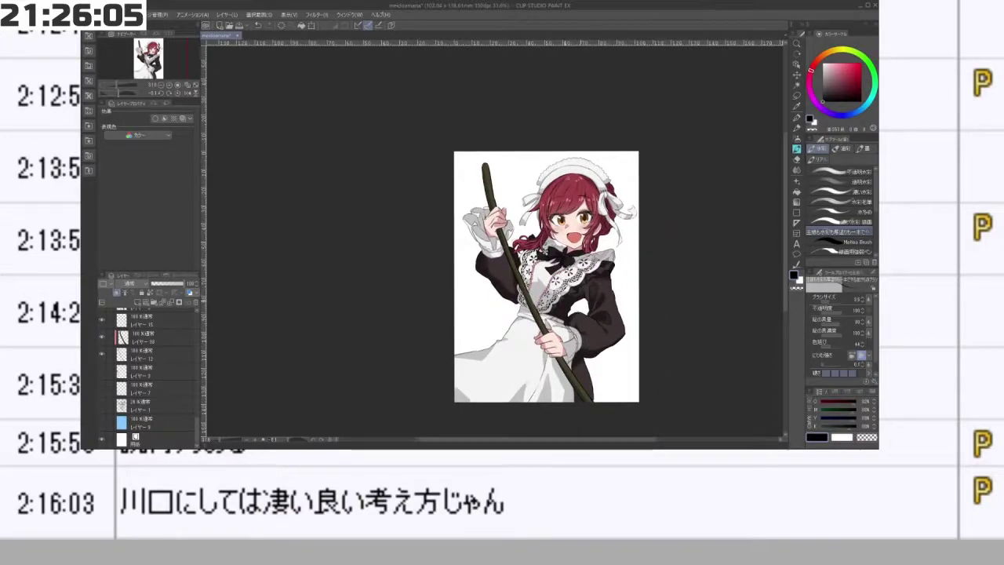
{"action": "left_click_drag", "start_coordinate": [503, 238], "coordinate": [533, 291]}
{"action": "scroll", "coordinate": [504, 233], "scroll_direction": "down", "scroll_amount": 3}
{"action": "scroll", "coordinate": [504, 233], "scroll_direction": "up", "scroll_amount": 4}
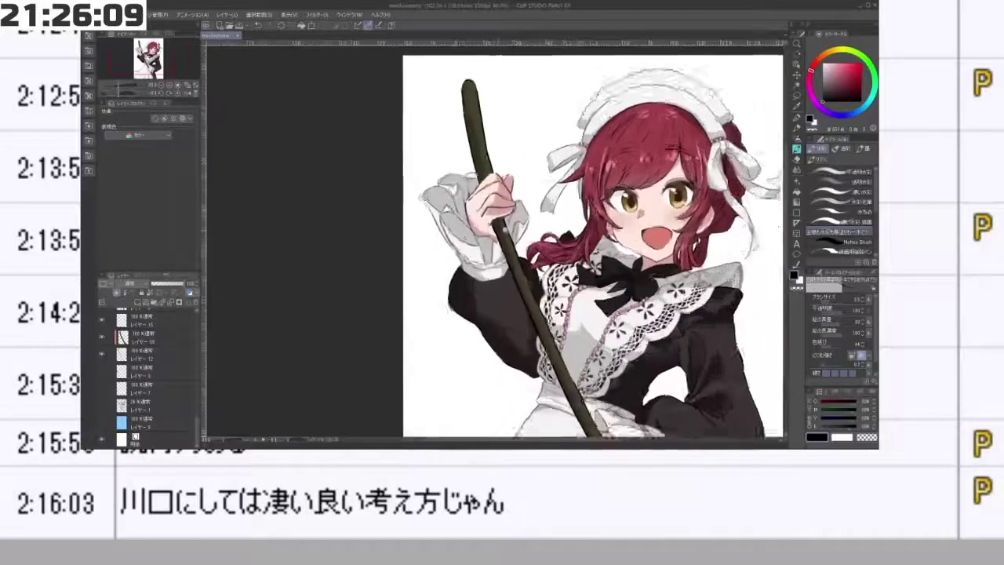
{"action": "scroll", "coordinate": [509, 232], "scroll_direction": "down", "scroll_amount": 3}
{"action": "scroll", "coordinate": [508, 232], "scroll_direction": "down", "scroll_amount": 2}
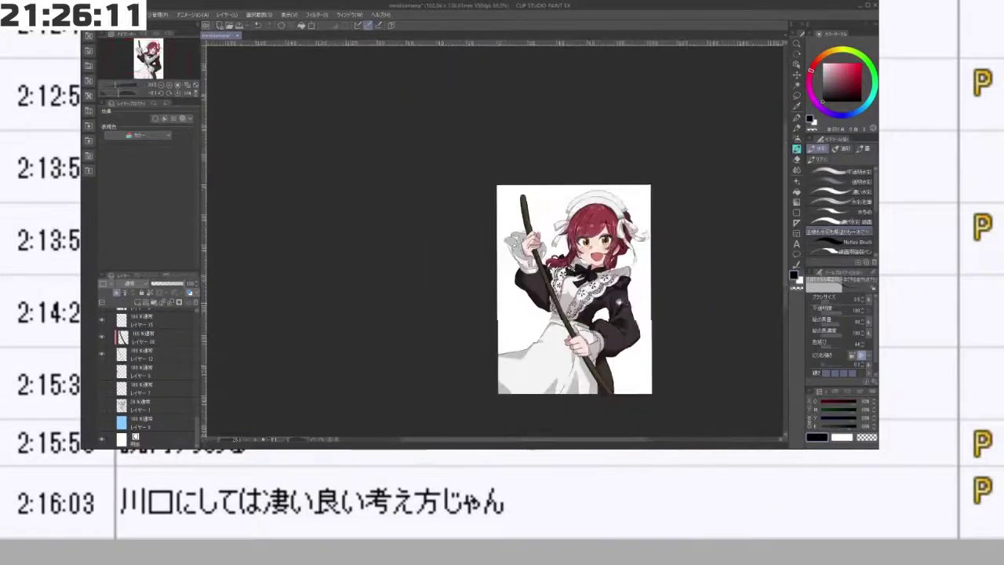
{"action": "scroll", "coordinate": [560, 291], "scroll_direction": "up", "scroll_amount": 1}
{"action": "scroll", "coordinate": [560, 291], "scroll_direction": "up", "scroll_amount": 2}
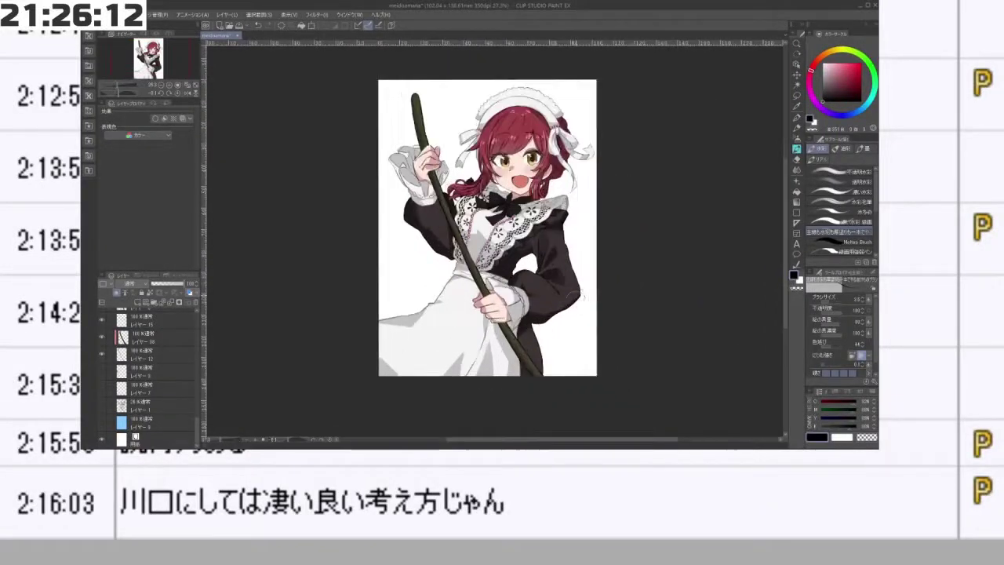
- Show the light-blue background layer again and erase its borders along the top, left and right with an enlarged hard eraser
{"action": "left_click", "coordinate": [117, 426]}
{"action": "left_click", "coordinate": [102, 423]}
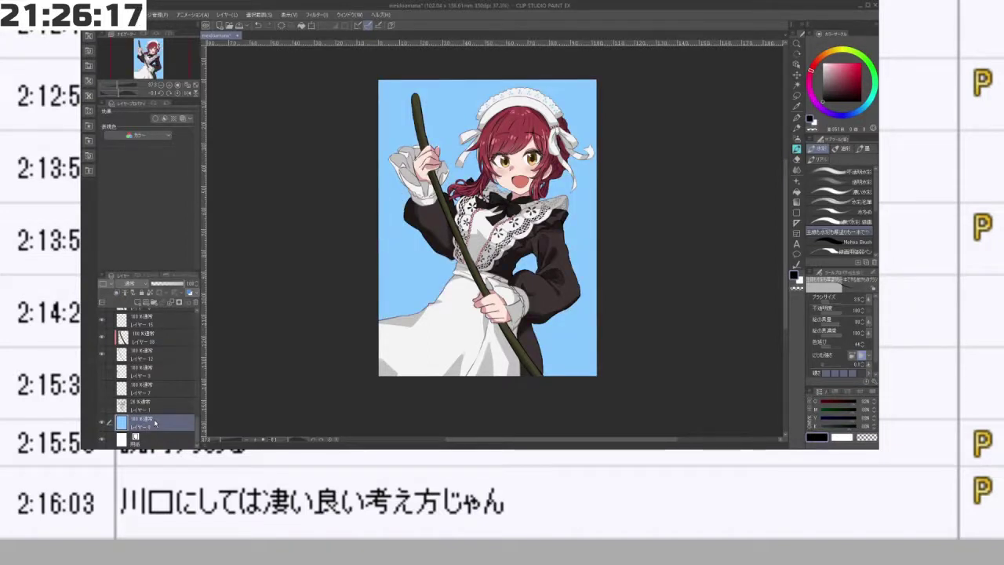
{"action": "left_click", "coordinate": [797, 160]}
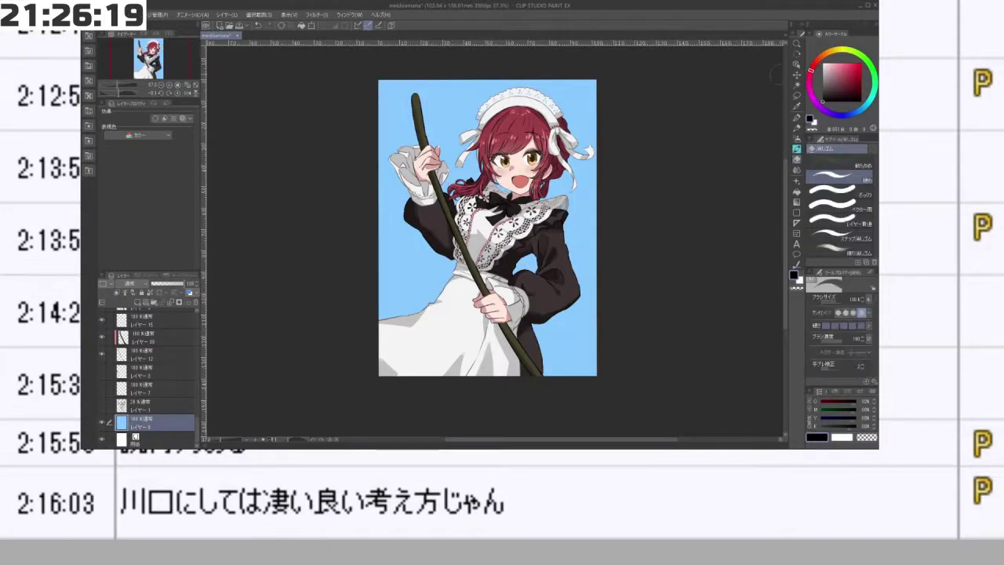
{"action": "mouse_move", "coordinate": [373, 77]}
{"action": "left_mouse_down"}
{"action": "mouse_move", "coordinate": [377, 318]}
{"action": "mouse_move", "coordinate": [543, 79]}
{"action": "mouse_move", "coordinate": [643, 96]}
{"action": "mouse_move", "coordinate": [592, 381]}
{"action": "left_mouse_up"}
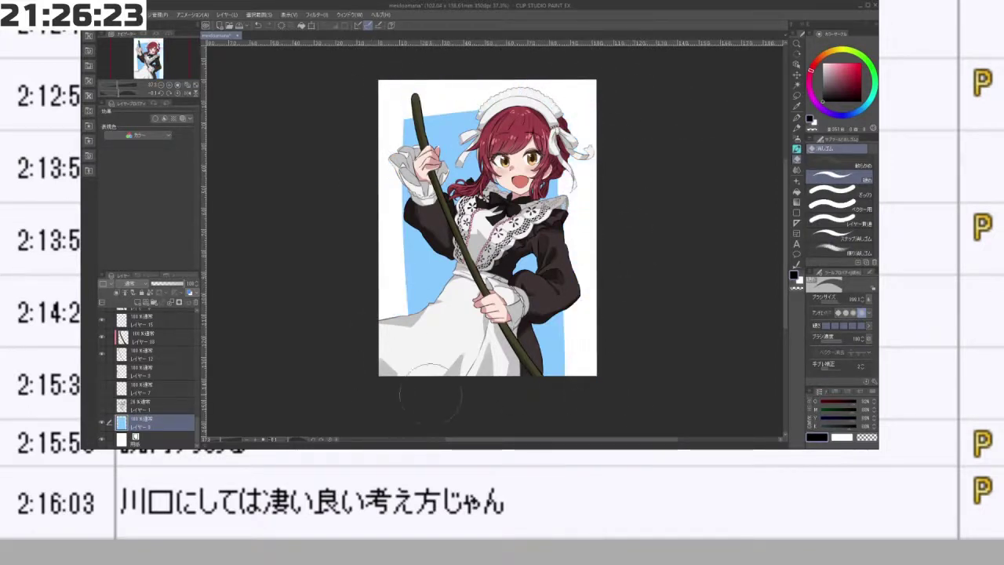
- Erase the light-blue background along the canvas's lower edge and undo the erasing along its right edge
{"action": "left_click_drag", "start_coordinate": [431, 394], "coordinate": [584, 375]}
{"action": "key", "text": "ctrl+z"}
{"action": "left_click_drag", "start_coordinate": [368, 371], "coordinate": [571, 343]}
{"action": "mouse_move", "coordinate": [494, 404]}
{"action": "left_mouse_down"}
{"action": "mouse_move", "coordinate": [553, 396]}
{"action": "mouse_move", "coordinate": [658, 276]}
{"action": "mouse_move", "coordinate": [564, 98]}
{"action": "mouse_move", "coordinate": [363, 157]}
{"action": "mouse_move", "coordinate": [346, 282]}
{"action": "mouse_move", "coordinate": [402, 375]}
{"action": "mouse_move", "coordinate": [681, 322]}
{"action": "mouse_move", "coordinate": [667, 177]}
{"action": "mouse_move", "coordinate": [620, 169]}
{"action": "mouse_move", "coordinate": [535, 367]}
{"action": "left_mouse_up"}
{"action": "key", "text": "ctrl+z"}
{"action": "key", "text": "ctrl+z"}
{"action": "key", "text": "ctrl+z"}
{"action": "key", "text": "ctrl+z"}
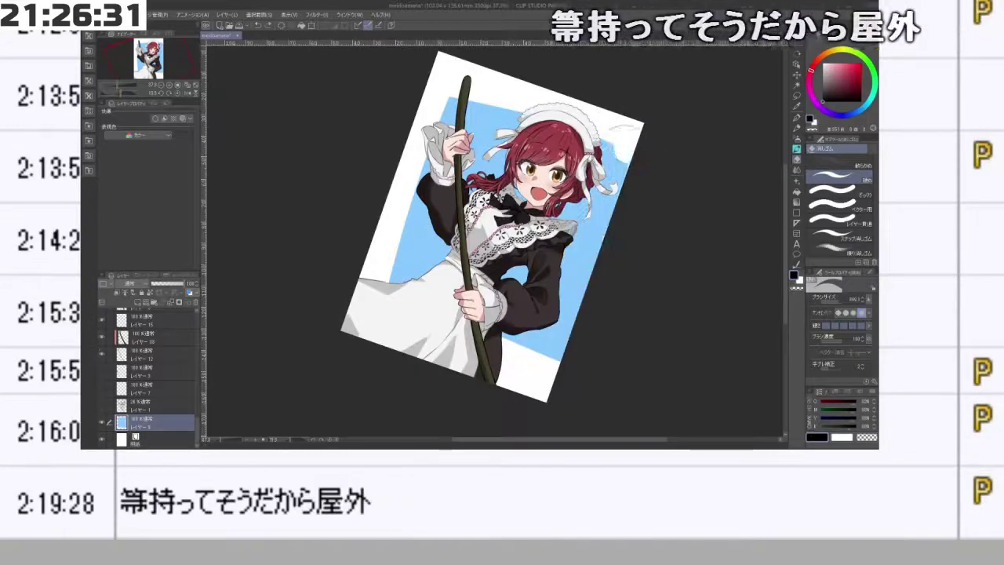
- Erase the light-blue background along the canvas's right edge, undoing and redoing the stroke to leave a straight white margin
{"action": "mouse_move", "coordinate": [653, 151]}
{"action": "left_mouse_down"}
{"action": "mouse_move", "coordinate": [524, 397]}
{"action": "mouse_move", "coordinate": [597, 365]}
{"action": "mouse_move", "coordinate": [589, 371]}
{"action": "left_mouse_up"}
{"action": "key", "text": "ctrl+z"}
{"action": "key", "text": "ctrl+z"}
{"action": "key", "text": "ctrl+z"}
{"action": "left_click_drag", "start_coordinate": [601, 105], "coordinate": [571, 396]}
{"action": "key", "text": "ctrl+z"}
{"action": "left_click_drag", "start_coordinate": [593, 98], "coordinate": [589, 392]}
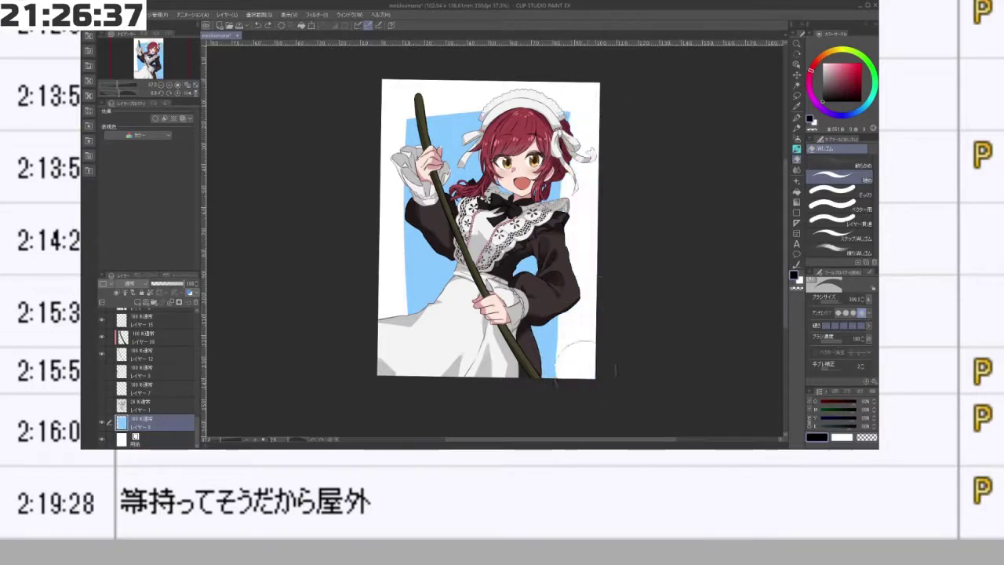
{"action": "key", "text": "ctrl+z"}
{"action": "mouse_move", "coordinate": [579, 110]}
{"action": "left_mouse_down"}
{"action": "mouse_move", "coordinate": [587, 384]}
{"action": "mouse_move", "coordinate": [619, 275]}
{"action": "mouse_move", "coordinate": [668, 215]}
{"action": "mouse_move", "coordinate": [427, 149]}
{"action": "mouse_move", "coordinate": [582, 310]}
{"action": "mouse_move", "coordinate": [633, 274]}
{"action": "mouse_move", "coordinate": [605, 350]}
{"action": "mouse_move", "coordinate": [643, 301]}
{"action": "mouse_move", "coordinate": [634, 357]}
{"action": "mouse_move", "coordinate": [672, 347]}
{"action": "mouse_move", "coordinate": [538, 381]}
{"action": "mouse_move", "coordinate": [548, 368]}
{"action": "left_mouse_up"}
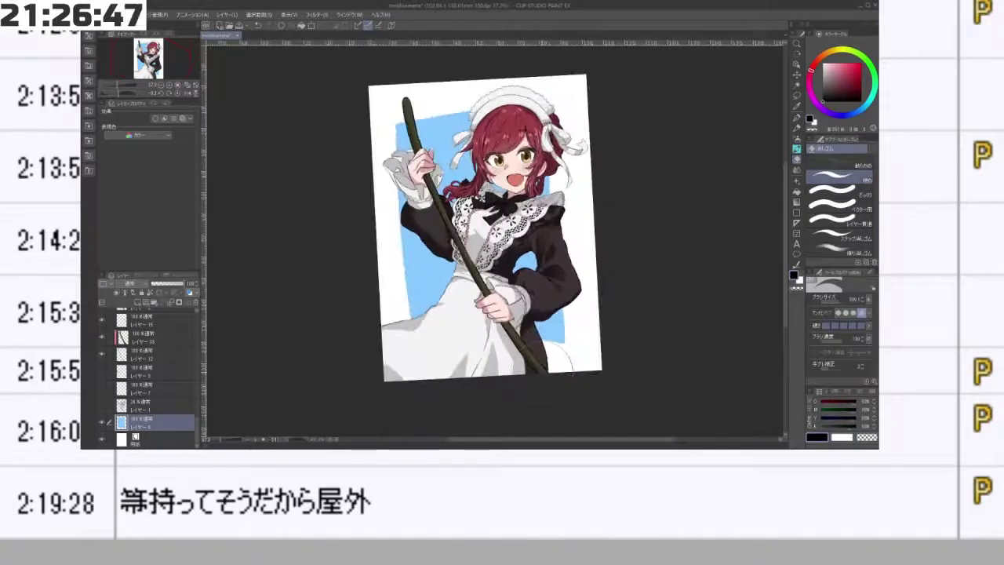
- Shift the light-blue background layer slightly to the right and erase the blue strip along the canvas's left edge
{"action": "left_click", "coordinate": [797, 75]}
{"action": "left_click_drag", "start_coordinate": [569, 188], "coordinate": [549, 189]}
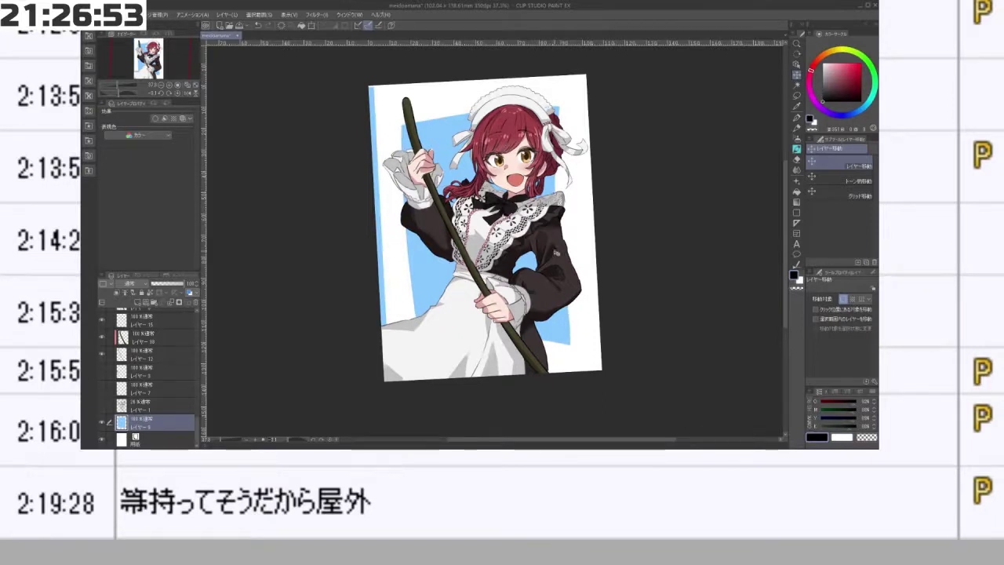
{"action": "left_click", "coordinate": [798, 116]}
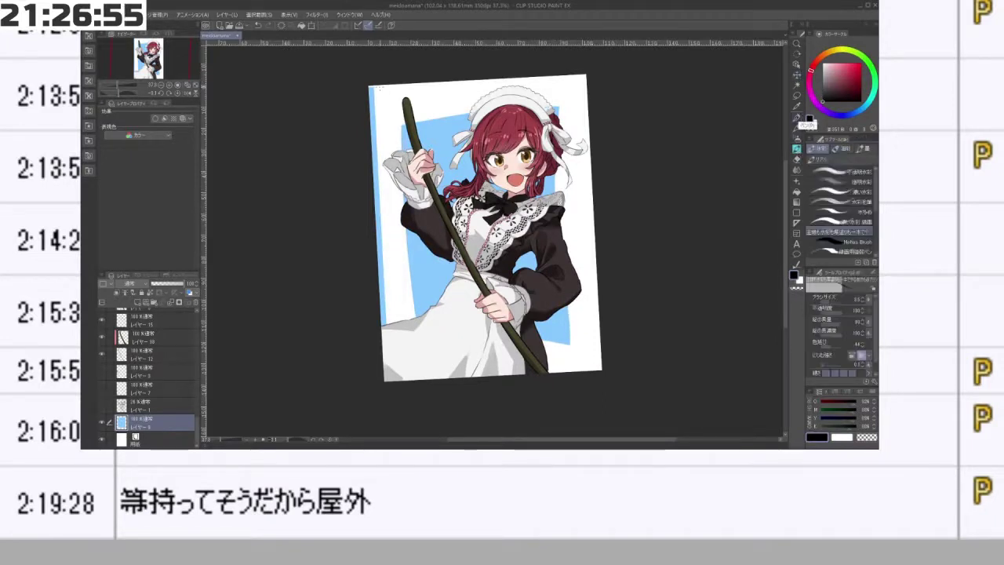
{"action": "left_click_drag", "start_coordinate": [381, 86], "coordinate": [396, 367]}
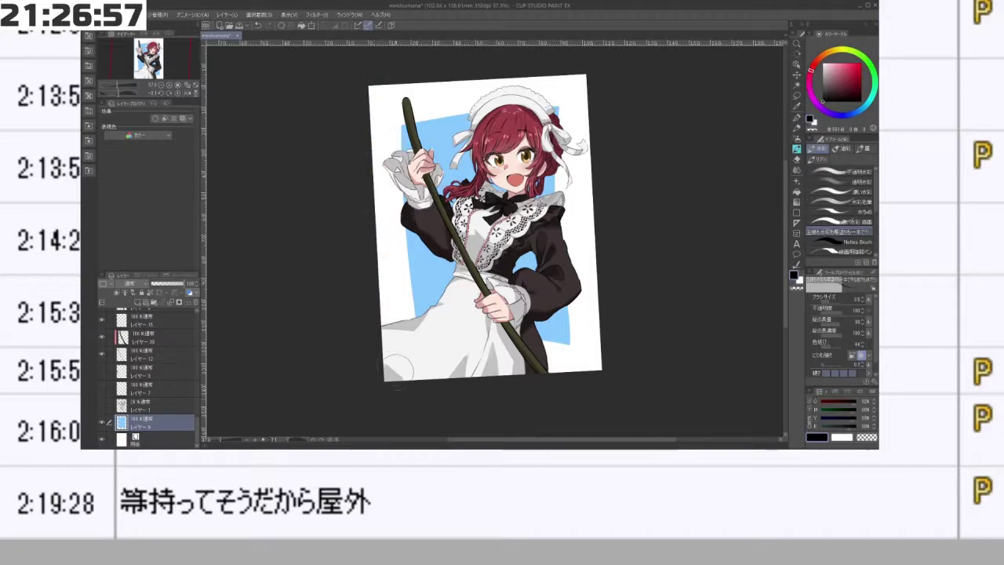
- Examine the whole illustration with its white margins at a tilted angle and at different zoom levels
{"action": "left_click_drag", "start_coordinate": [470, 412], "coordinate": [578, 397]}
{"action": "key", "text": "minus"}
{"action": "key", "text": "minus"}
{"action": "key", "text": "minus"}
{"action": "key", "text": "minus"}
{"action": "key", "text": "minus"}
{"action": "key", "text": "minus"}
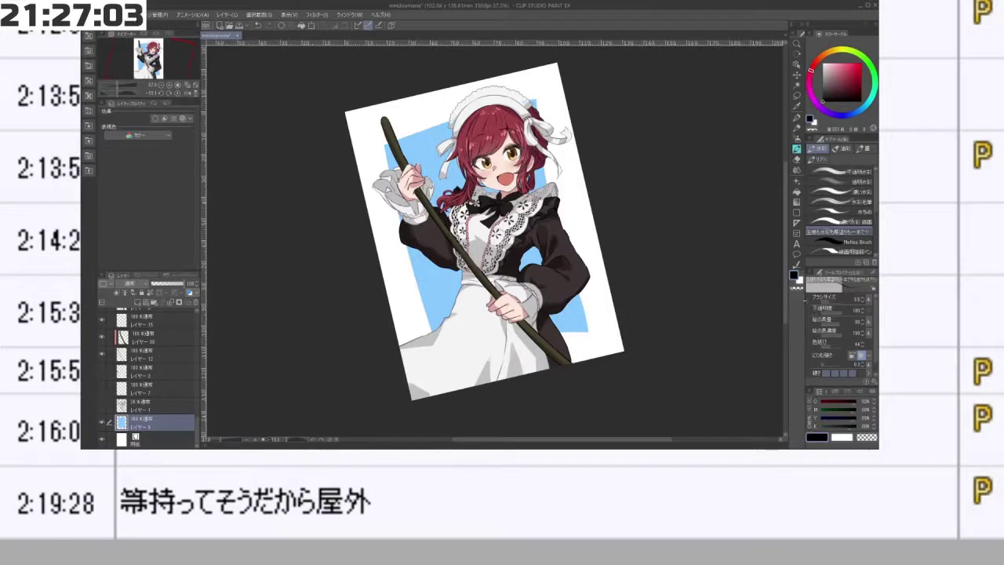
{"action": "scroll", "coordinate": [590, 267], "scroll_direction": "down", "scroll_amount": 1}
{"action": "scroll", "coordinate": [590, 236], "scroll_direction": "up", "scroll_amount": 4}
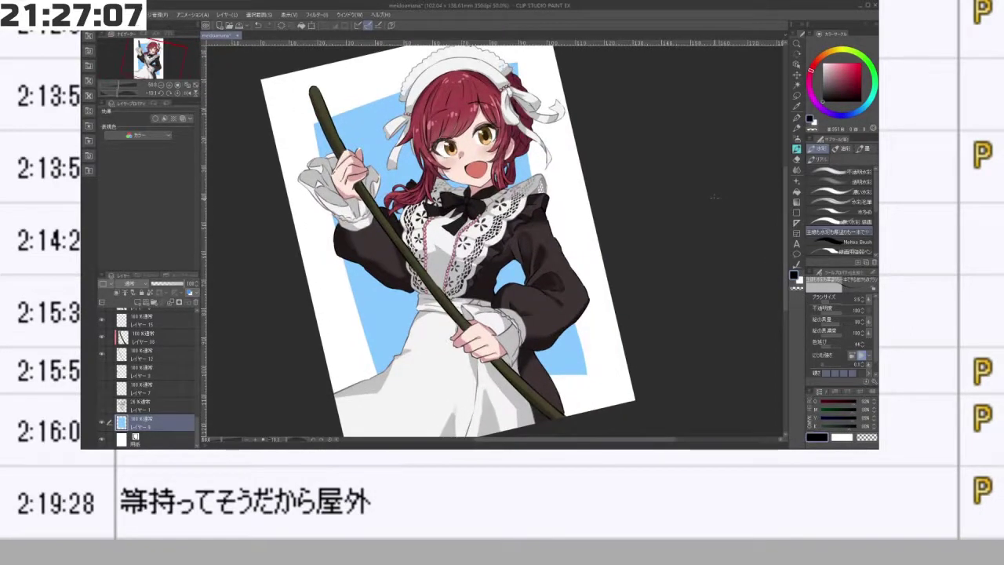
{"action": "scroll", "coordinate": [715, 194], "scroll_direction": "down", "scroll_amount": 3}
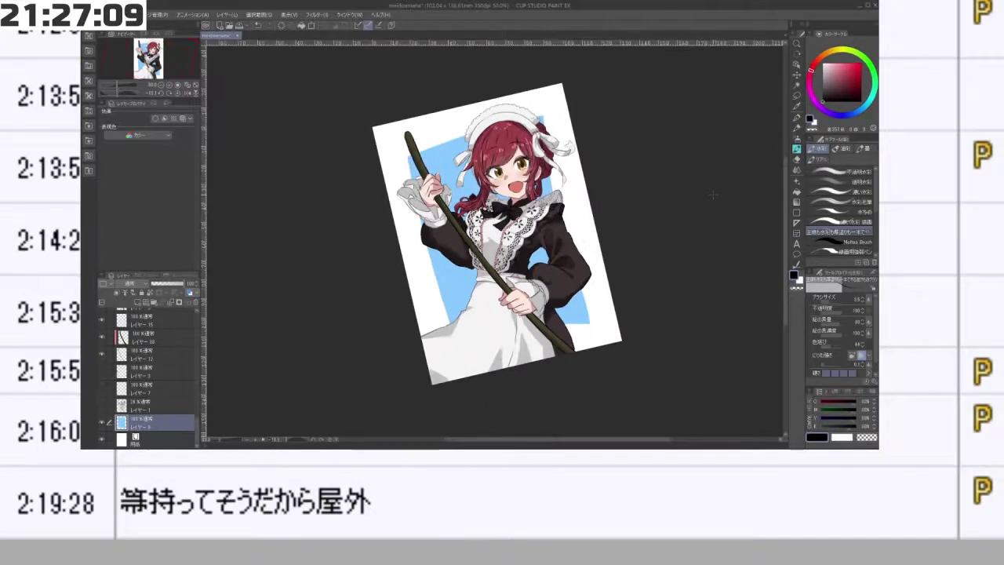
{"action": "scroll", "coordinate": [659, 172], "scroll_direction": "up", "scroll_amount": 2}
{"action": "scroll", "coordinate": [659, 173], "scroll_direction": "down", "scroll_amount": 1}
{"action": "scroll", "coordinate": [658, 177], "scroll_direction": "down", "scroll_amount": 2}
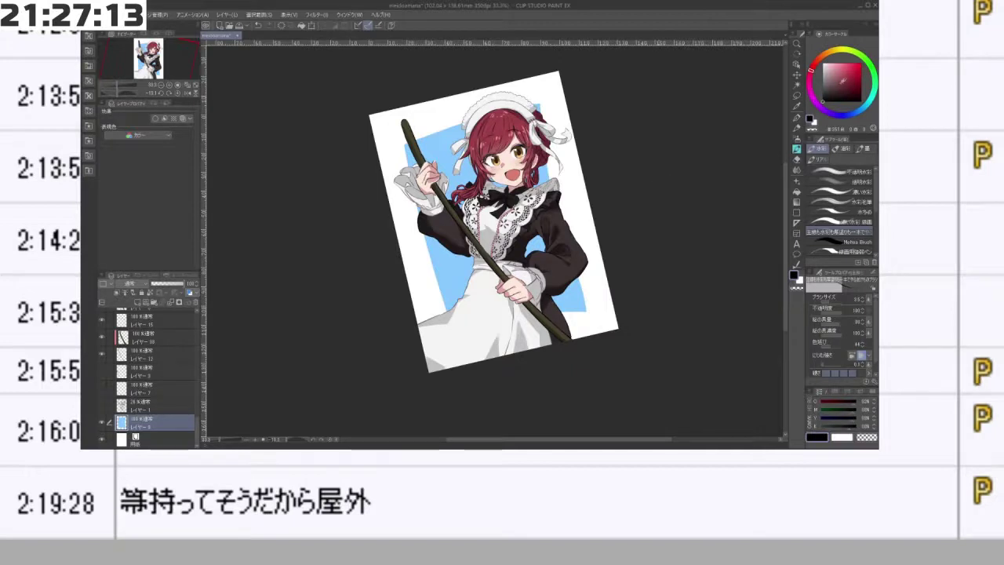
- Add a new layer on top of the stack and handwrite the artist's signature in black in the lower-right white margin
{"action": "left_click_drag", "start_coordinate": [200, 425], "coordinate": [197, 345]}
{"action": "scroll", "coordinate": [197, 345], "scroll_direction": "up", "scroll_amount": 3}
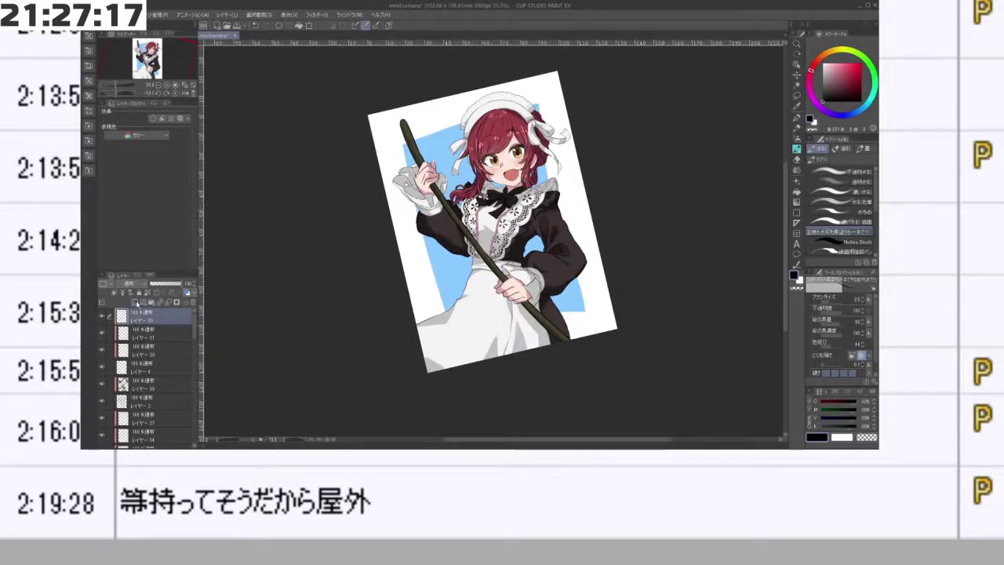
{"action": "left_click_drag", "start_coordinate": [602, 330], "coordinate": [606, 272]}
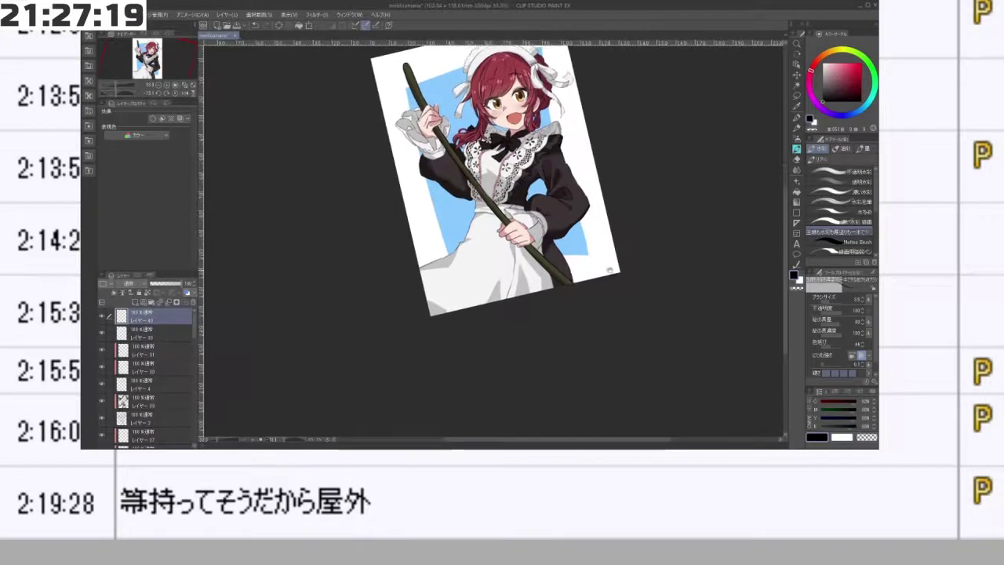
{"action": "scroll", "coordinate": [577, 275], "scroll_direction": "up", "scroll_amount": 5}
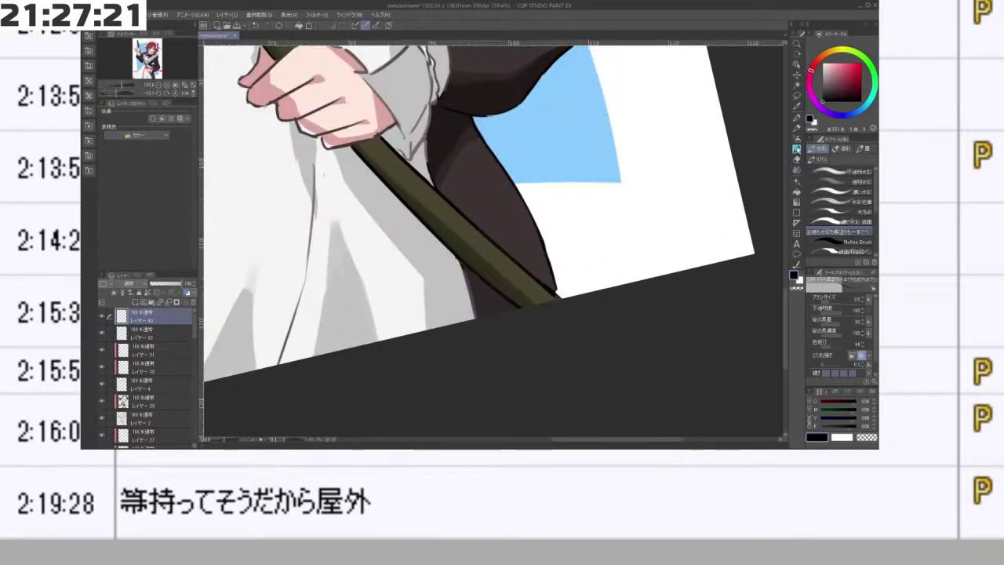
{"action": "left_click_drag", "start_coordinate": [673, 139], "coordinate": [653, 180]}
{"action": "scroll", "coordinate": [605, 270], "scroll_direction": "up", "scroll_amount": 1}
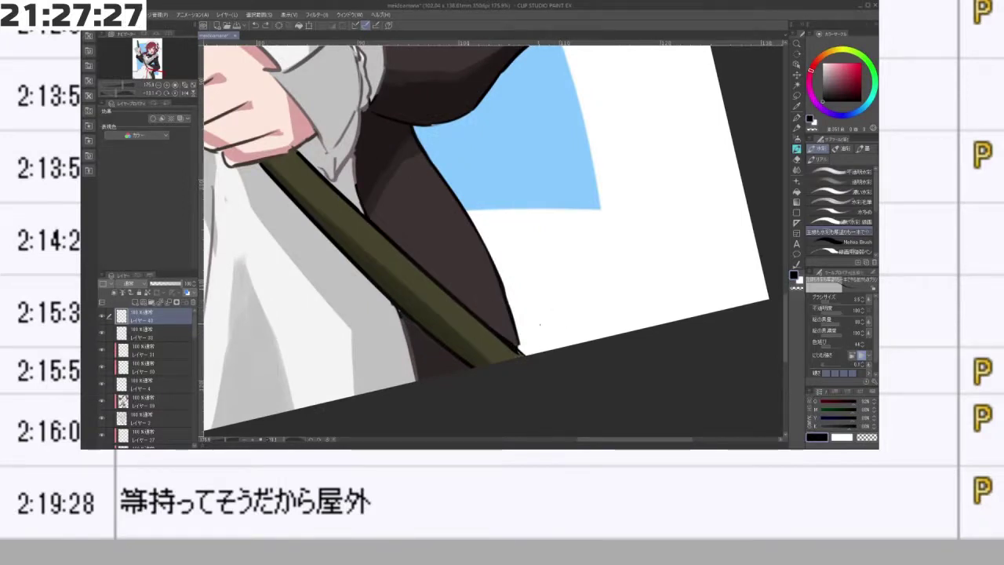
{"action": "mouse_move", "coordinate": [537, 320]}
{"action": "left_mouse_down"}
{"action": "mouse_move", "coordinate": [561, 306]}
{"action": "mouse_move", "coordinate": [546, 321]}
{"action": "mouse_move", "coordinate": [563, 309]}
{"action": "mouse_move", "coordinate": [568, 334]}
{"action": "mouse_move", "coordinate": [578, 320]}
{"action": "mouse_move", "coordinate": [588, 329]}
{"action": "left_mouse_up"}
{"action": "key", "text": "ctrl+z"}
{"action": "key", "text": "ctrl+z"}
{"action": "key", "text": "ctrl+z"}
{"action": "left_click_drag", "start_coordinate": [589, 324], "coordinate": [628, 314]}
- Draw a line above the signature, redoing it until it fits, and finish with a vertical stroke and a dot at the right end
{"action": "left_click_drag", "start_coordinate": [533, 291], "coordinate": [650, 281]}
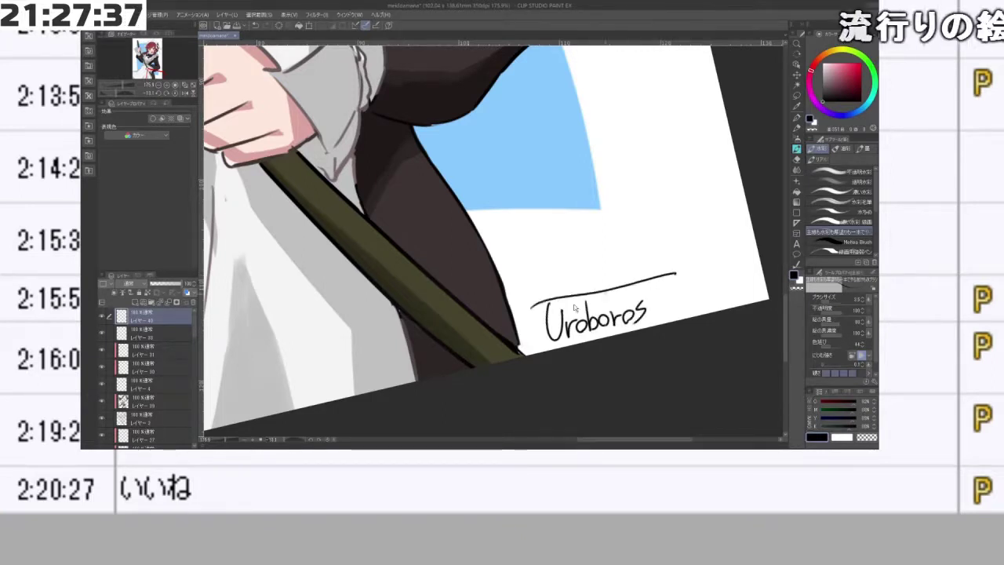
{"action": "key", "text": "ctrl+z"}
{"action": "left_click_drag", "start_coordinate": [551, 300], "coordinate": [659, 284]}
{"action": "key", "text": "ctrl+z"}
{"action": "mouse_move", "coordinate": [554, 303]}
{"action": "left_mouse_down"}
{"action": "mouse_move", "coordinate": [663, 279]}
{"action": "mouse_move", "coordinate": [660, 322]}
{"action": "left_mouse_up"}
{"action": "key", "text": "ctrl+z"}
{"action": "left_click_drag", "start_coordinate": [652, 284], "coordinate": [657, 322]}
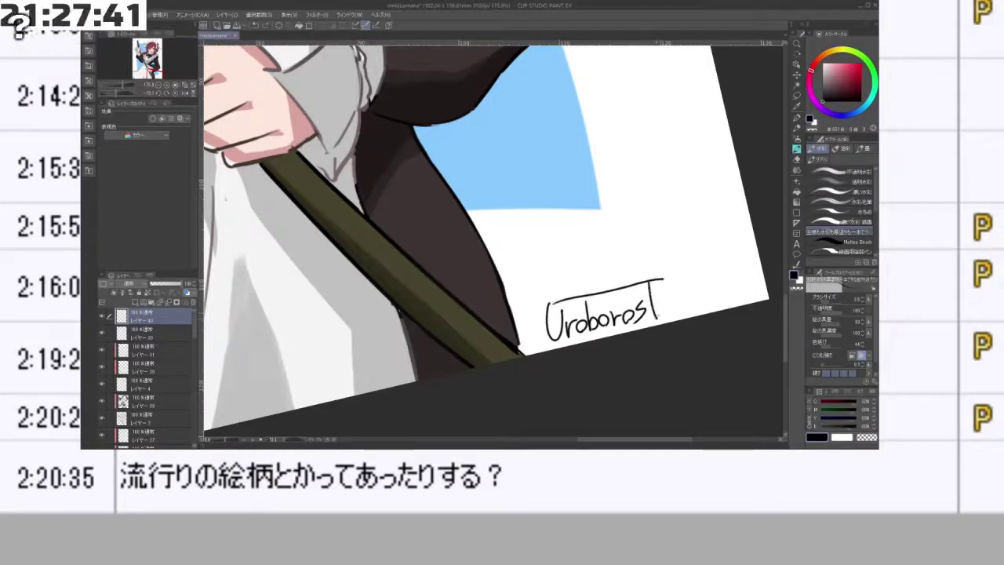
{"action": "left_click", "coordinate": [667, 315]}
- Lasso the signature, move it closer to the canvas's lower-right corner, and clear the selection
{"action": "scroll", "coordinate": [701, 311], "scroll_direction": "down", "scroll_amount": 5}
{"action": "left_click_drag", "start_coordinate": [698, 217], "coordinate": [625, 211]}
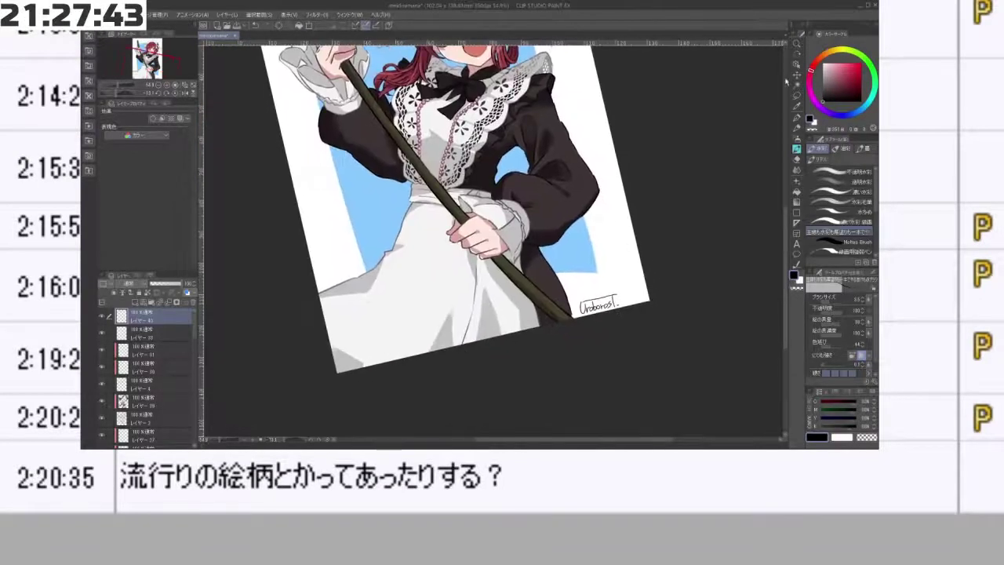
{"action": "left_click", "coordinate": [797, 95]}
{"action": "left_click_drag", "start_coordinate": [630, 322], "coordinate": [627, 336]}
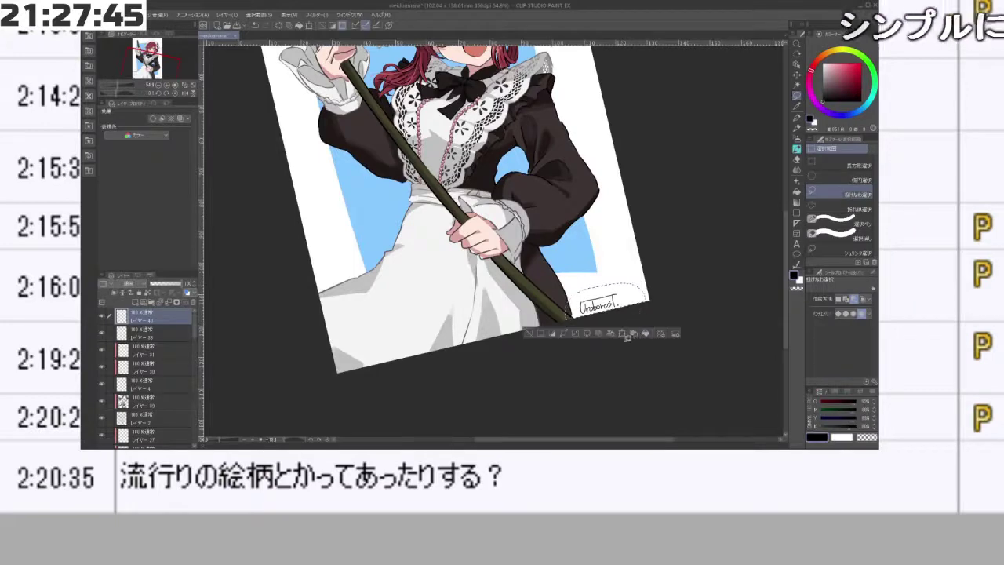
{"action": "left_click", "coordinate": [625, 332]}
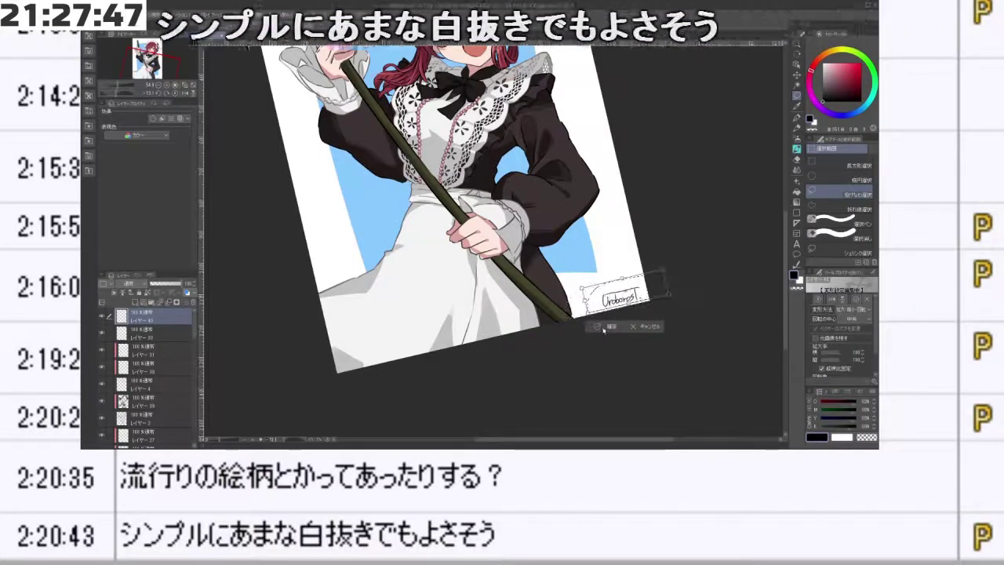
{"action": "left_click", "coordinate": [604, 328]}
{"action": "left_click", "coordinate": [556, 330]}
{"action": "left_click_drag", "start_coordinate": [598, 312], "coordinate": [573, 334]}
{"action": "left_click_drag", "start_coordinate": [638, 265], "coordinate": [634, 295]}
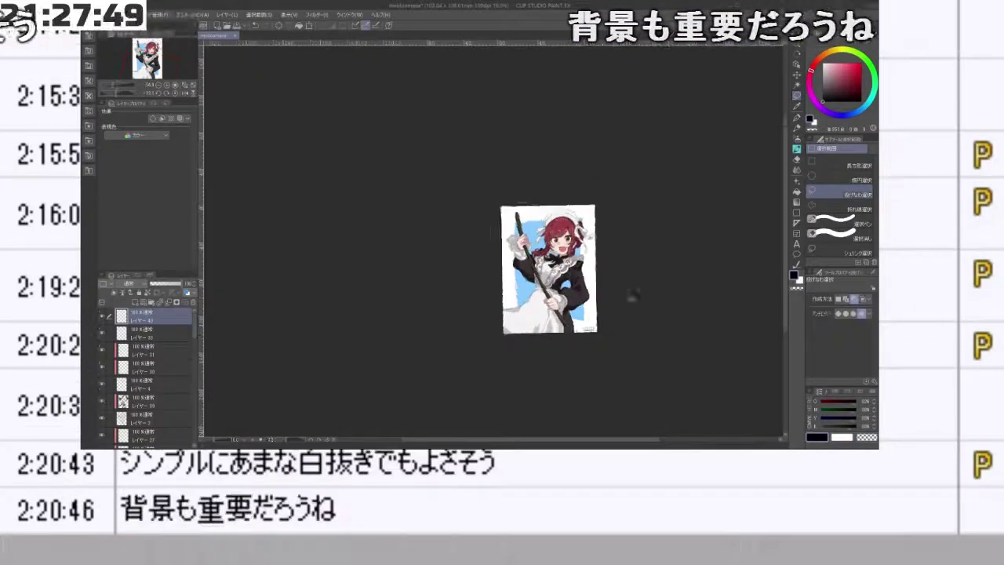
{"action": "scroll", "coordinate": [633, 293], "scroll_direction": "up", "scroll_amount": 5}
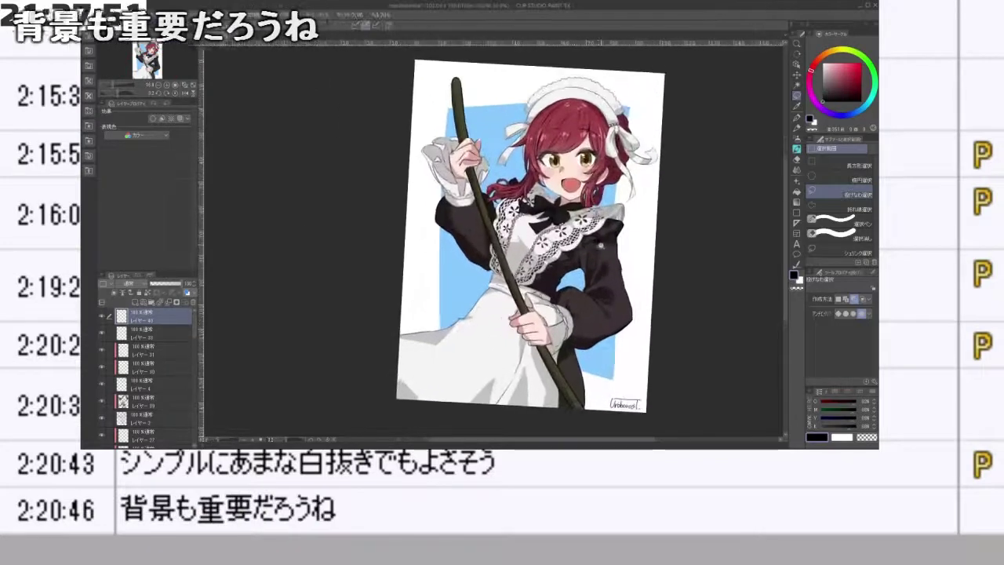
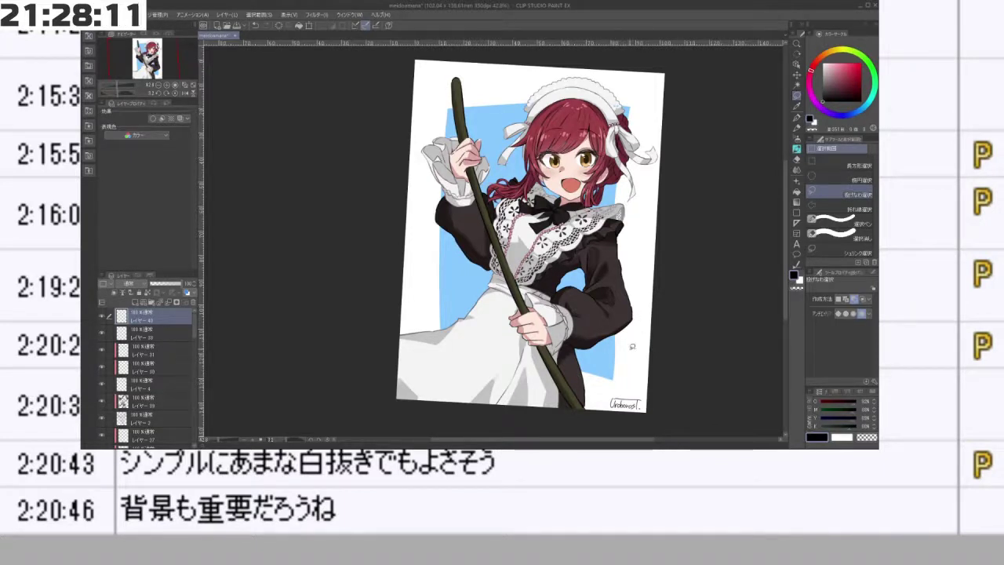
- Hide the light-blue background layer, straighten the view, and check the maid mirrored and in normal orientation
{"action": "left_click_drag", "start_coordinate": [195, 323], "coordinate": [193, 441]}
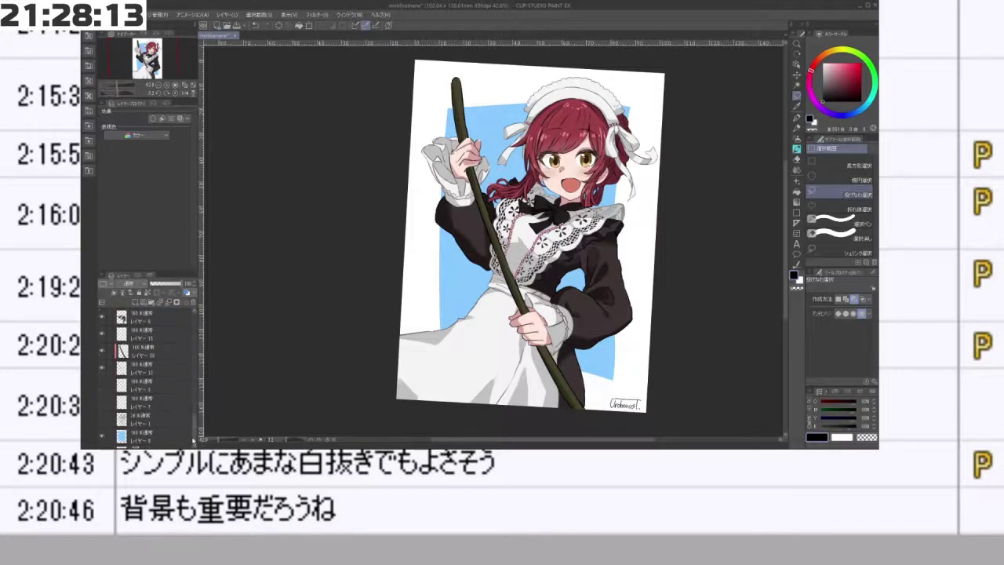
{"action": "left_click", "coordinate": [102, 435]}
{"action": "left_click_drag", "start_coordinate": [477, 390], "coordinate": [620, 156]}
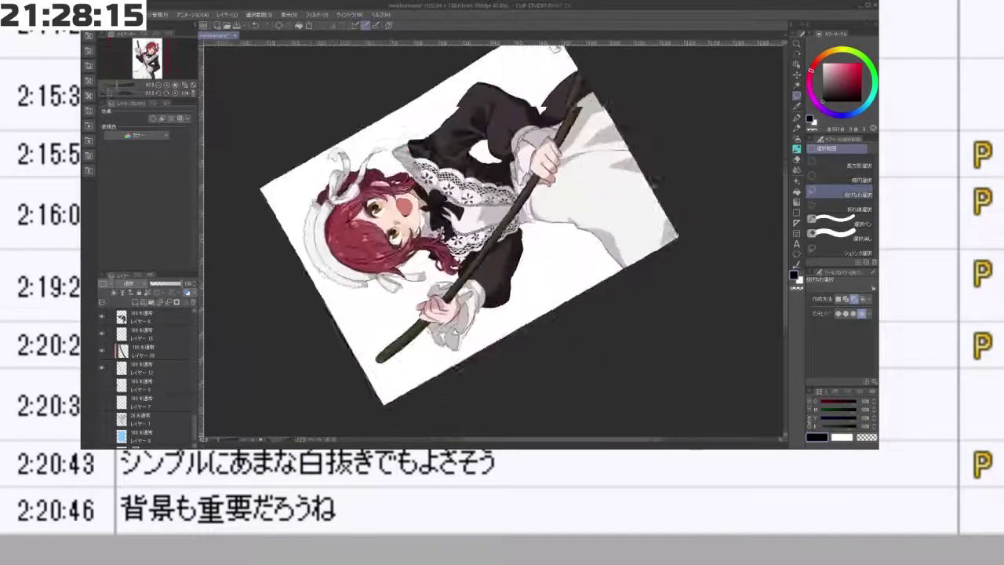
{"action": "left_click_drag", "start_coordinate": [400, 337], "coordinate": [577, 362]}
{"action": "left_click_drag", "start_coordinate": [576, 360], "coordinate": [639, 235]}
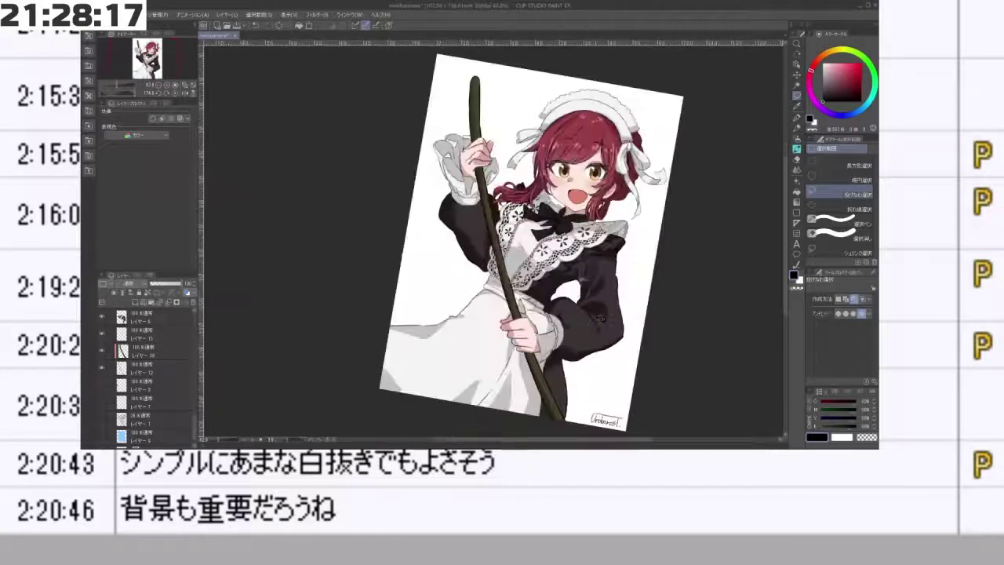
{"action": "left_click_drag", "start_coordinate": [605, 351], "coordinate": [641, 321]}
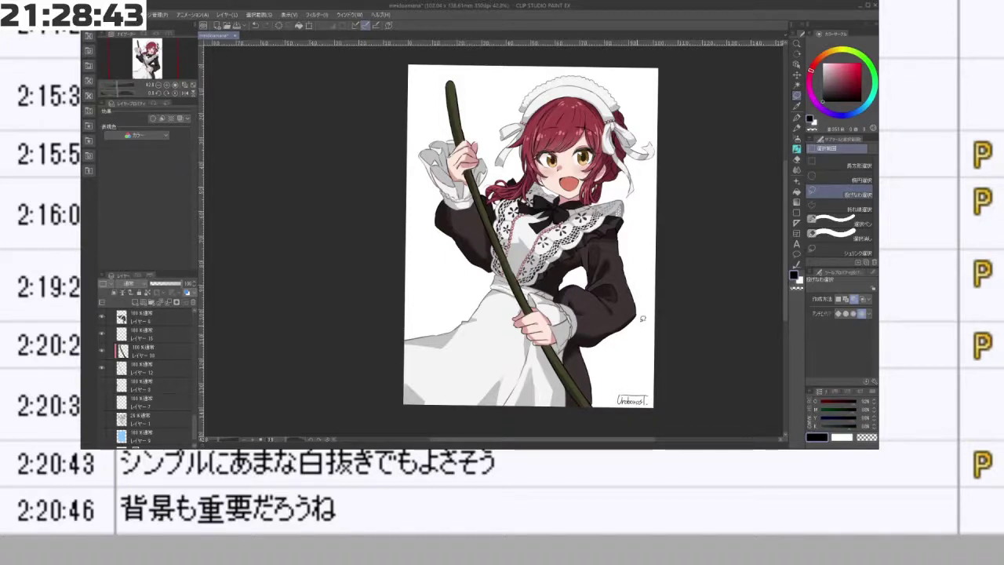
{"action": "left_click", "coordinate": [179, 95]}
{"action": "left_click", "coordinate": [185, 95]}
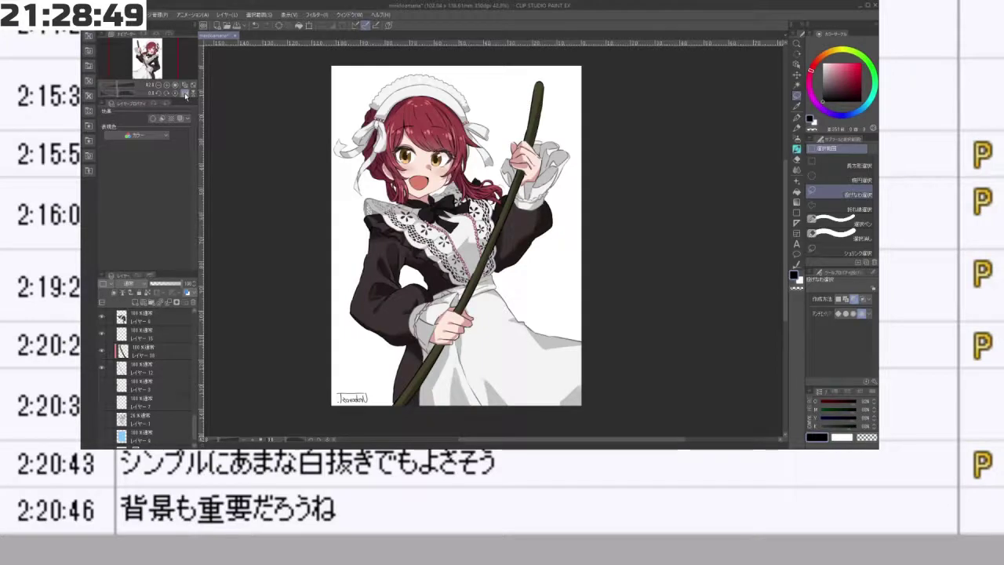
{"action": "left_click", "coordinate": [186, 94]}
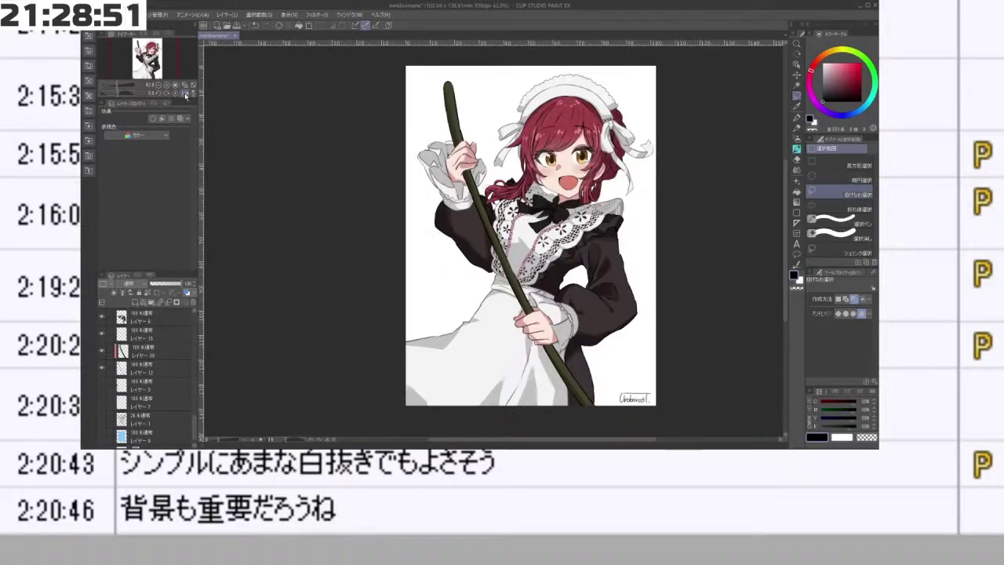
- Examine the maid's face, hair and lace collar against plain white at different zoom levels
{"action": "scroll", "coordinate": [553, 157], "scroll_direction": "up", "scroll_amount": 1}
{"action": "scroll", "coordinate": [561, 157], "scroll_direction": "up", "scroll_amount": 4}
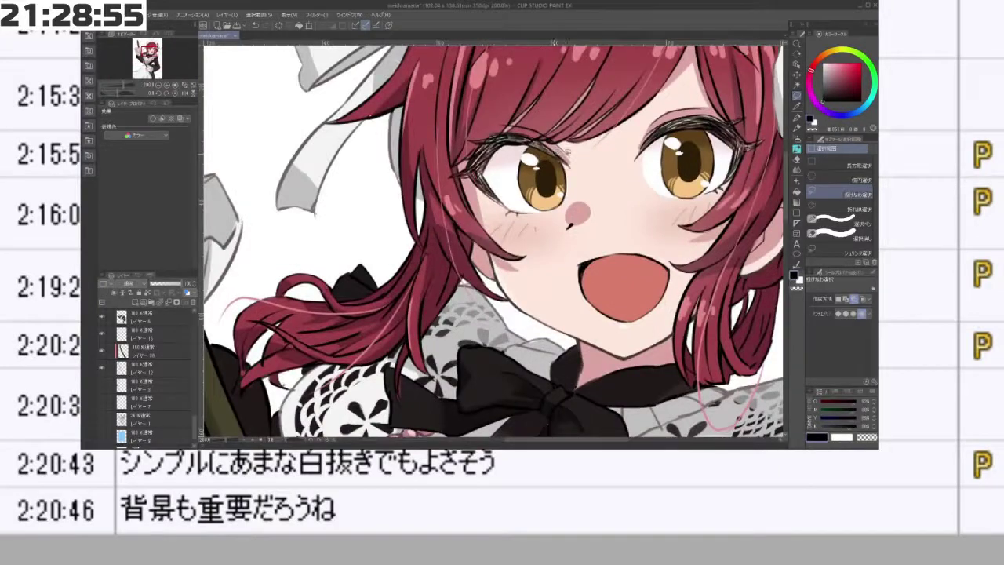
{"action": "scroll", "coordinate": [596, 149], "scroll_direction": "down", "scroll_amount": 2}
{"action": "scroll", "coordinate": [647, 142], "scroll_direction": "up", "scroll_amount": 2}
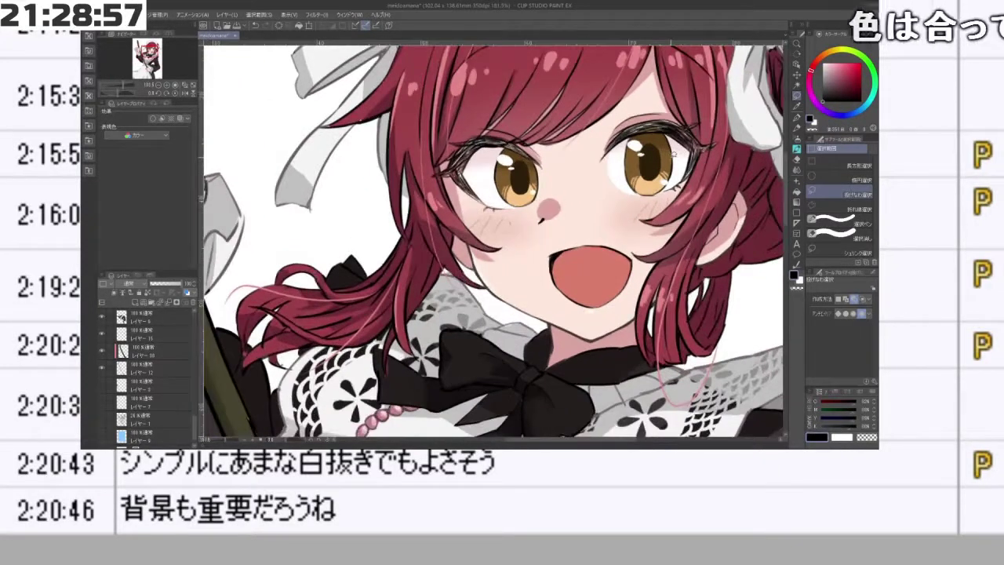
{"action": "scroll", "coordinate": [655, 154], "scroll_direction": "down", "scroll_amount": 3}
{"action": "scroll", "coordinate": [659, 125], "scroll_direction": "up", "scroll_amount": 3}
{"action": "scroll", "coordinate": [674, 109], "scroll_direction": "down", "scroll_amount": 3}
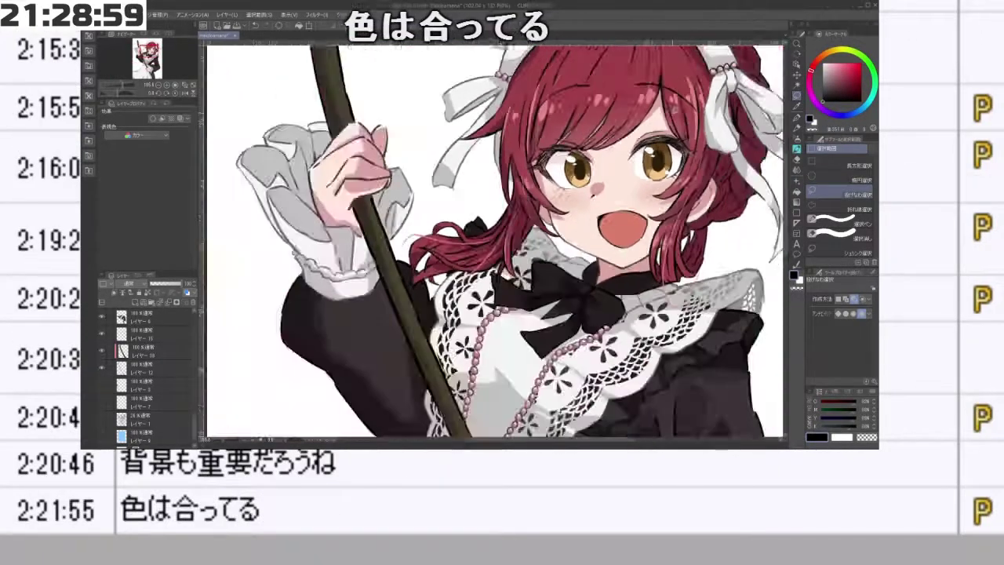
{"action": "scroll", "coordinate": [675, 110], "scroll_direction": "up", "scroll_amount": 2}
{"action": "scroll", "coordinate": [674, 110], "scroll_direction": "up", "scroll_amount": 1}
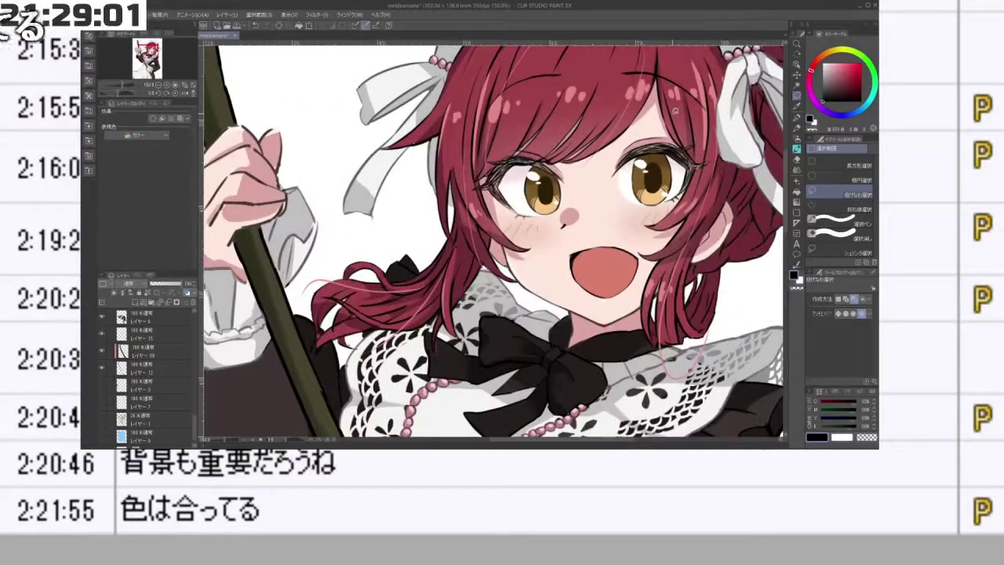
{"action": "scroll", "coordinate": [692, 182], "scroll_direction": "down", "scroll_amount": 3}
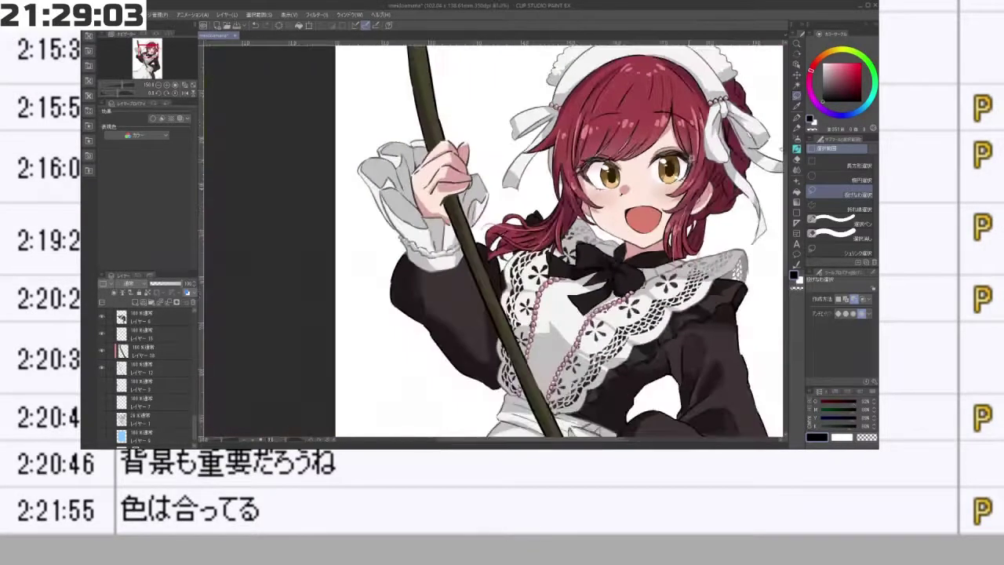
{"action": "scroll", "coordinate": [628, 157], "scroll_direction": "up", "scroll_amount": 3}
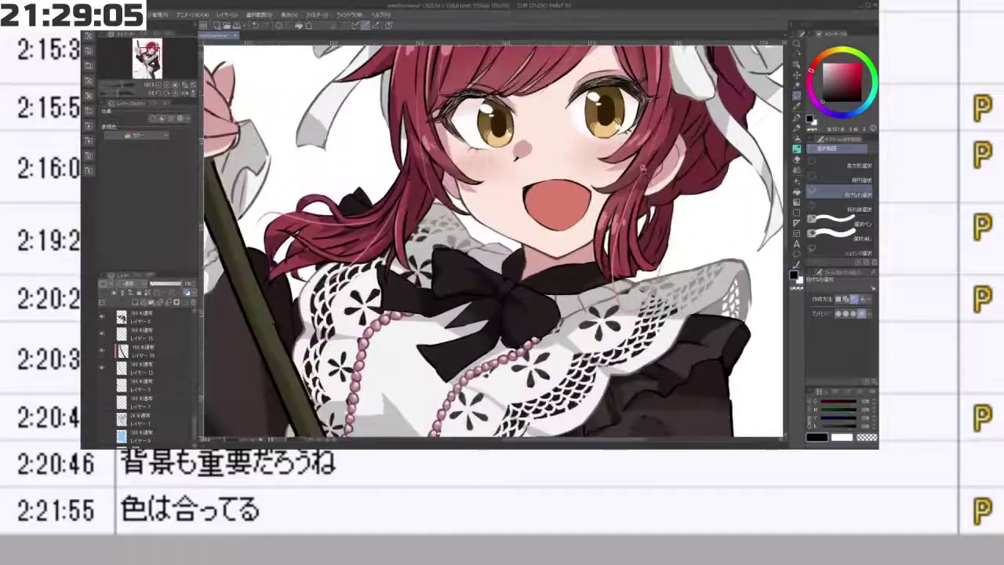
{"action": "scroll", "coordinate": [608, 173], "scroll_direction": "down", "scroll_amount": 5}
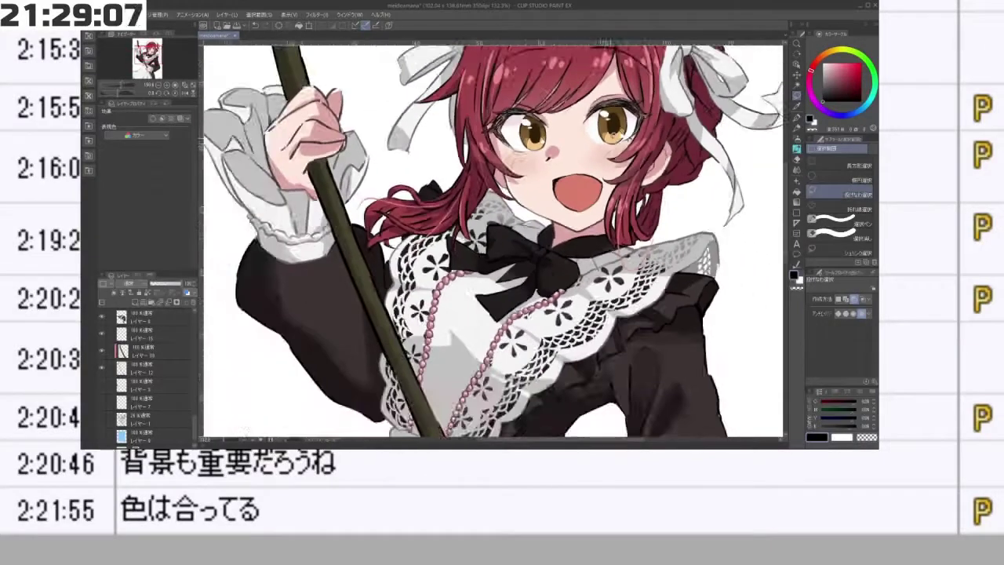
{"action": "scroll", "coordinate": [612, 157], "scroll_direction": "up", "scroll_amount": 5}
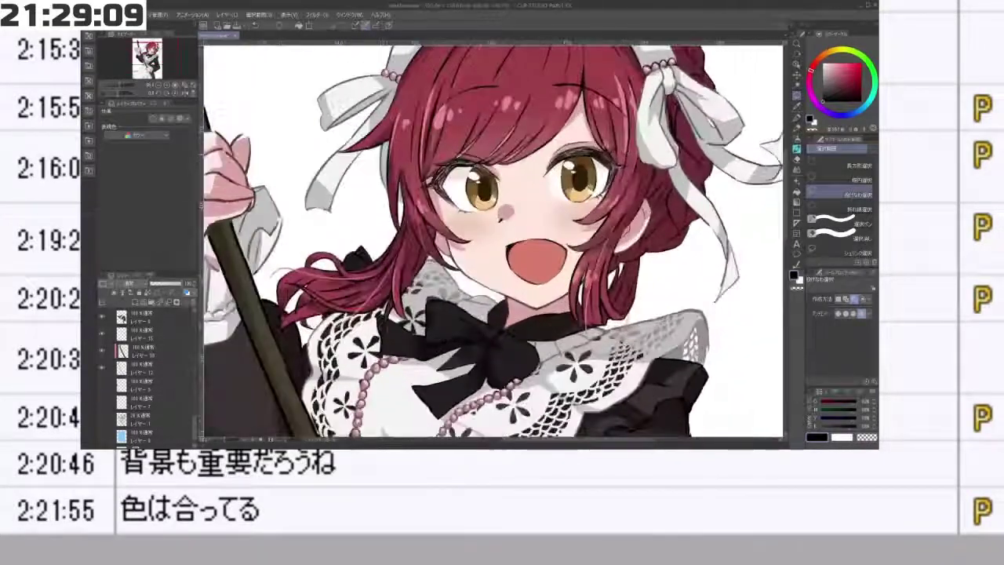
{"action": "scroll", "coordinate": [494, 236], "scroll_direction": "down", "scroll_amount": 1}
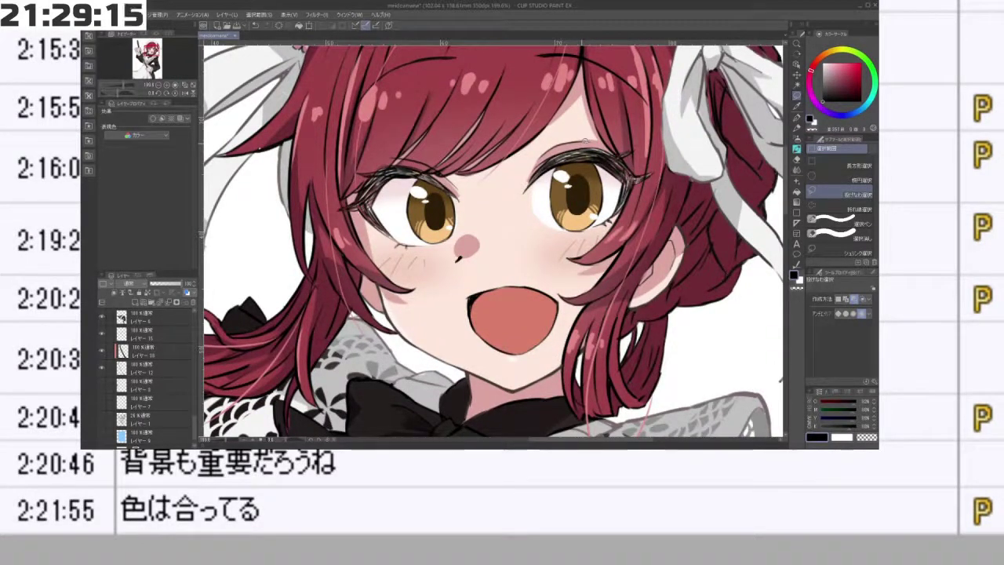
{"action": "scroll", "coordinate": [493, 240], "scroll_direction": "down", "scroll_amount": 10}
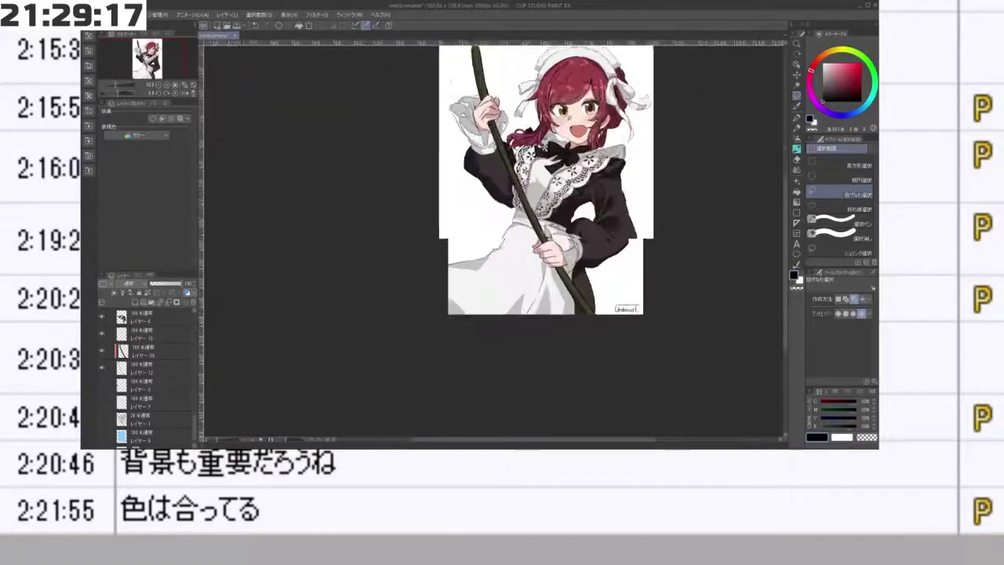
- Check the whole maid composition and its signature against plain white from several zoom levels
{"action": "scroll", "coordinate": [571, 89], "scroll_direction": "down", "scroll_amount": 2}
{"action": "scroll", "coordinate": [571, 89], "scroll_direction": "up", "scroll_amount": 5}
{"action": "scroll", "coordinate": [571, 89], "scroll_direction": "down", "scroll_amount": 5}
{"action": "scroll", "coordinate": [570, 88], "scroll_direction": "up", "scroll_amount": 1}
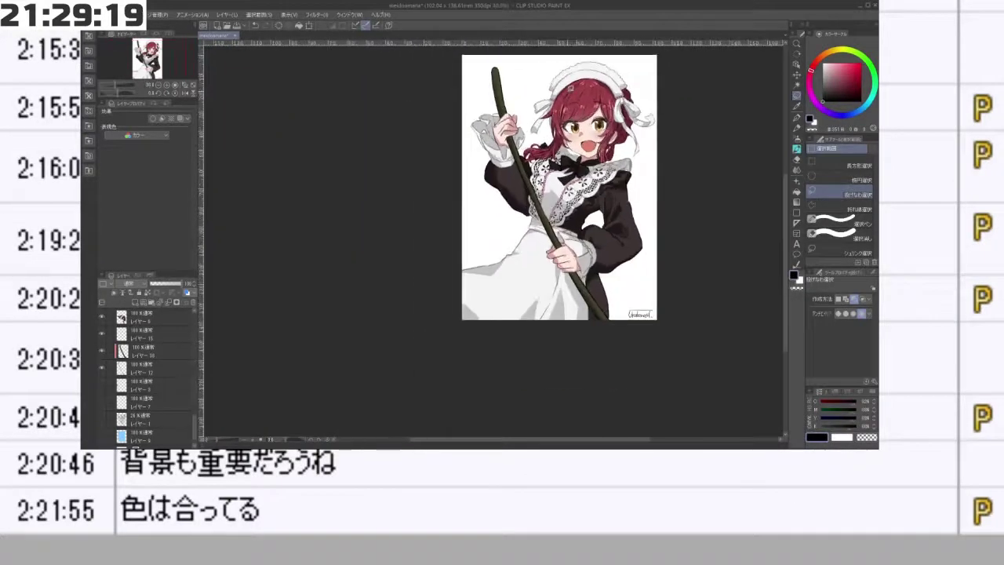
{"action": "scroll", "coordinate": [590, 78], "scroll_direction": "up", "scroll_amount": 2}
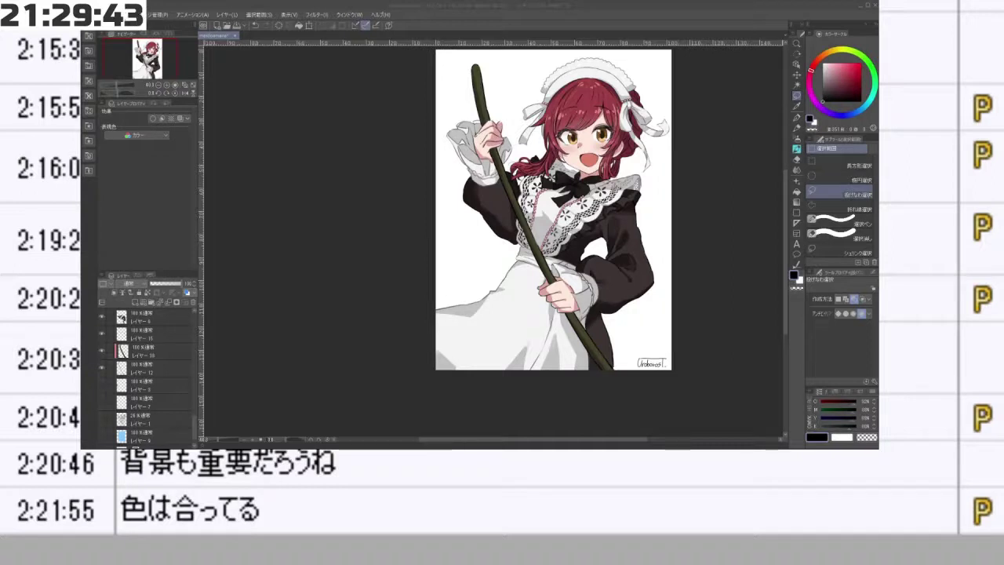
- Show the doodle layer レイヤー 3 and examine the small sketches beside the maid up close and in the full composition
{"action": "scroll", "coordinate": [111, 387], "scroll_direction": "down", "scroll_amount": 1}
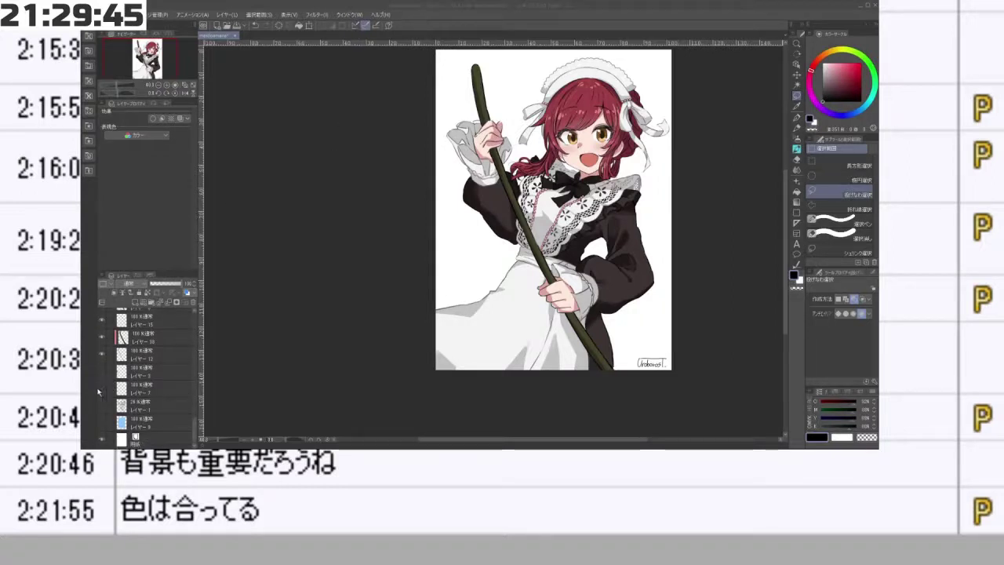
{"action": "left_click", "coordinate": [101, 389]}
{"action": "left_click", "coordinate": [102, 389]}
{"action": "left_click", "coordinate": [103, 372]}
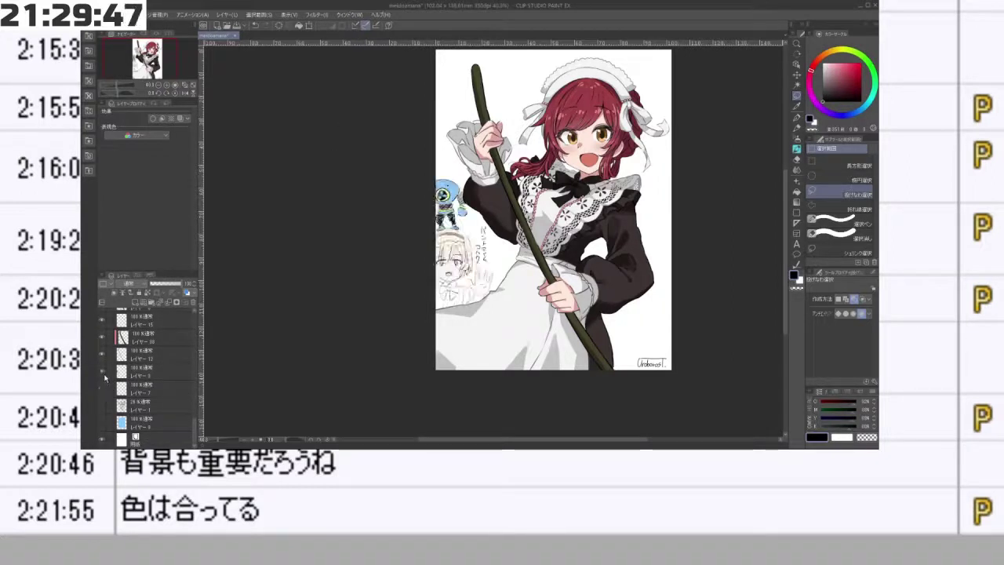
{"action": "scroll", "coordinate": [453, 264], "scroll_direction": "up", "scroll_amount": 2}
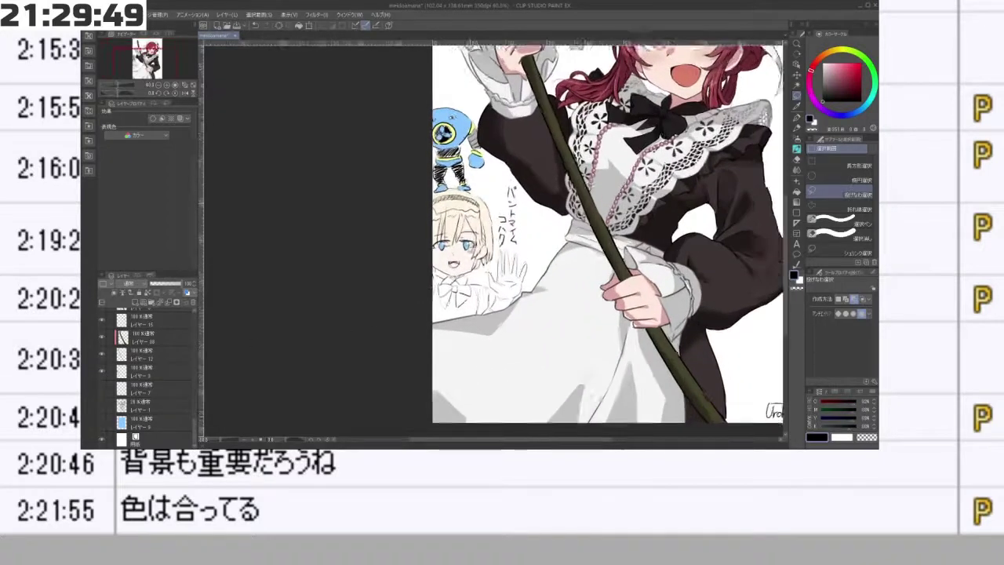
{"action": "scroll", "coordinate": [446, 228], "scroll_direction": "up", "scroll_amount": 2}
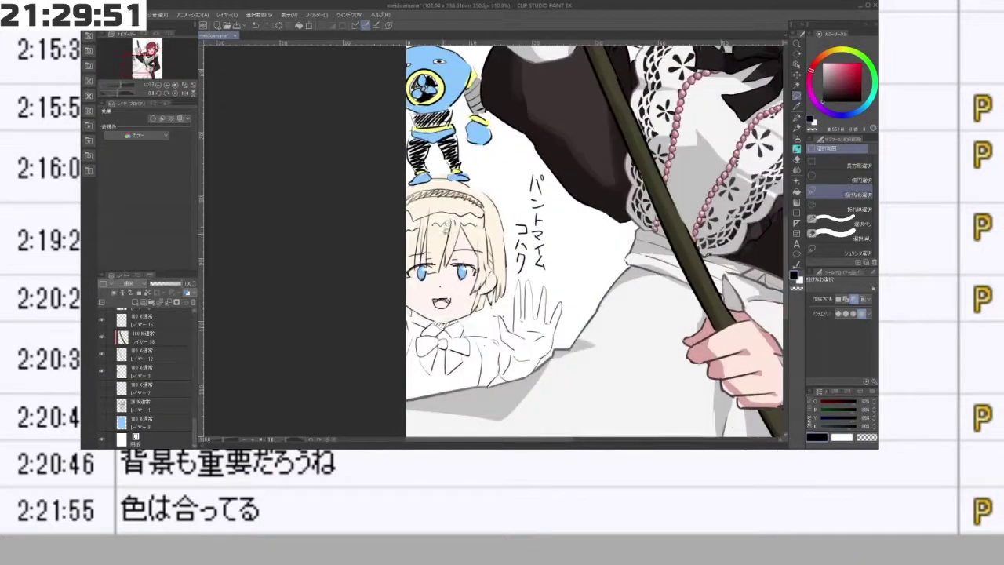
{"action": "scroll", "coordinate": [445, 229], "scroll_direction": "down", "scroll_amount": 2}
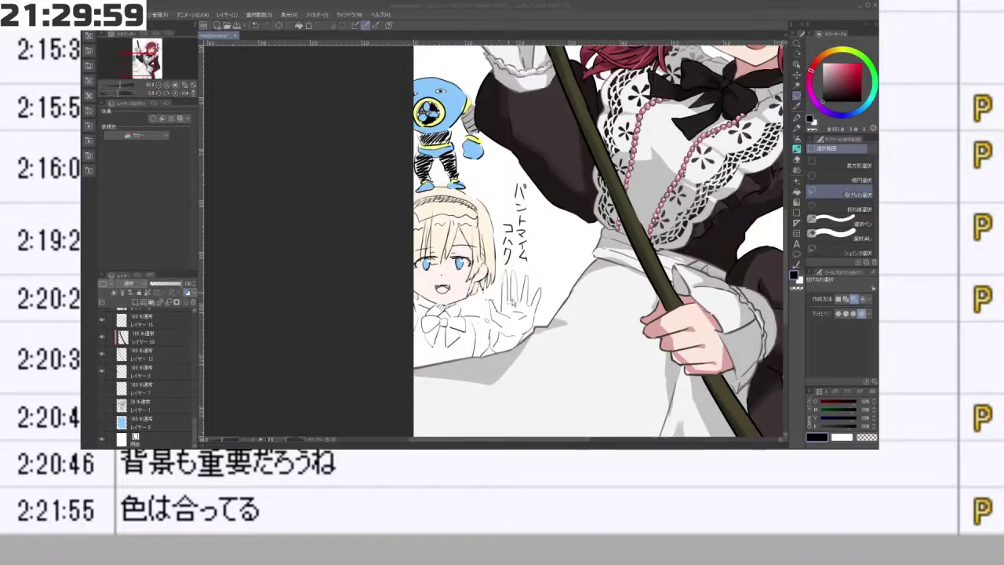
{"action": "key", "text": "ctrl+0"}
{"action": "scroll", "coordinate": [601, 316], "scroll_direction": "up", "scroll_amount": 6}
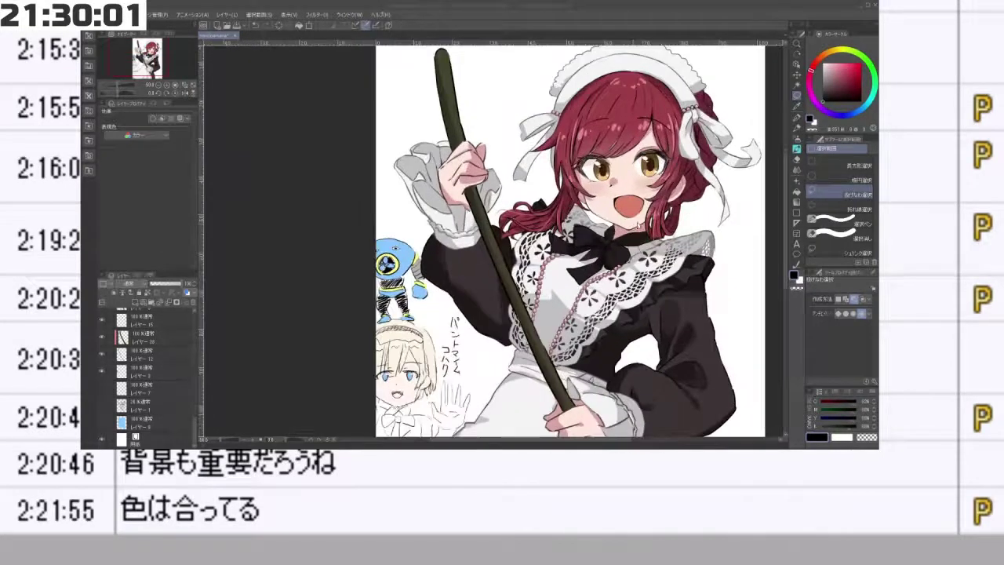
{"action": "scroll", "coordinate": [601, 306], "scroll_direction": "down", "scroll_amount": 3}
{"action": "scroll", "coordinate": [653, 251], "scroll_direction": "down", "scroll_amount": 3}
{"action": "scroll", "coordinate": [657, 241], "scroll_direction": "up", "scroll_amount": 1}
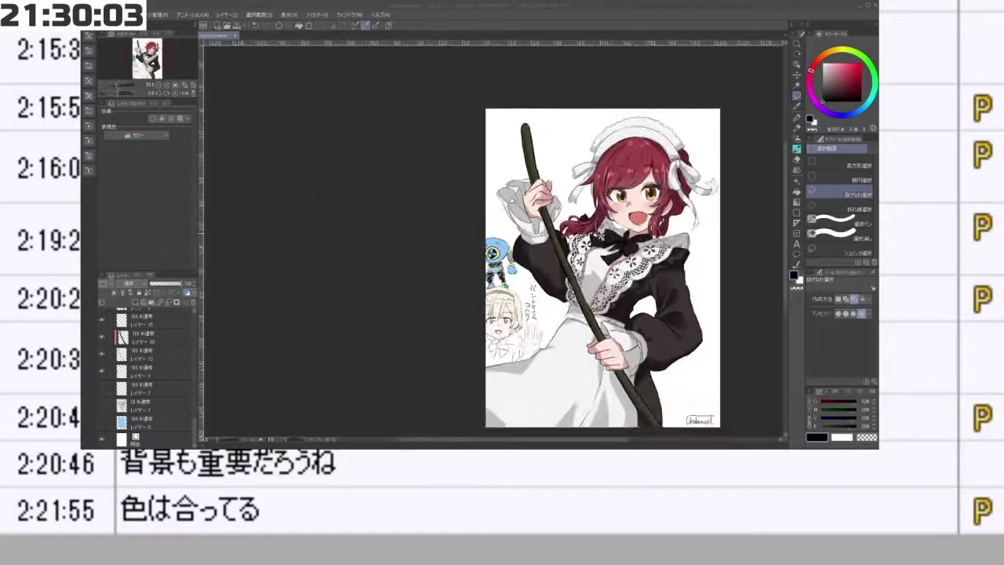
- Hide the doodle layer and save the illustration
{"action": "left_click", "coordinate": [102, 373]}
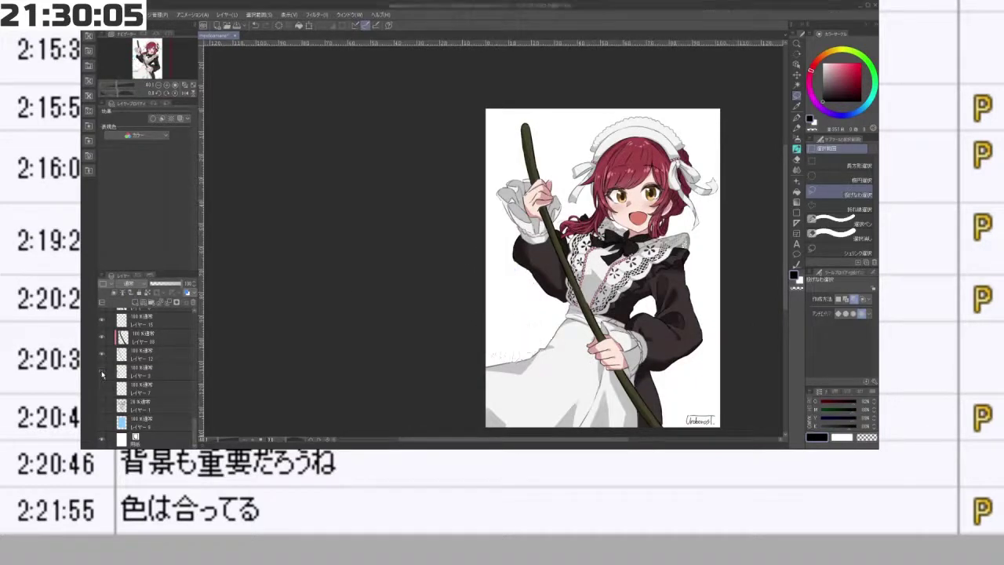
{"action": "left_click", "coordinate": [97, 14]}
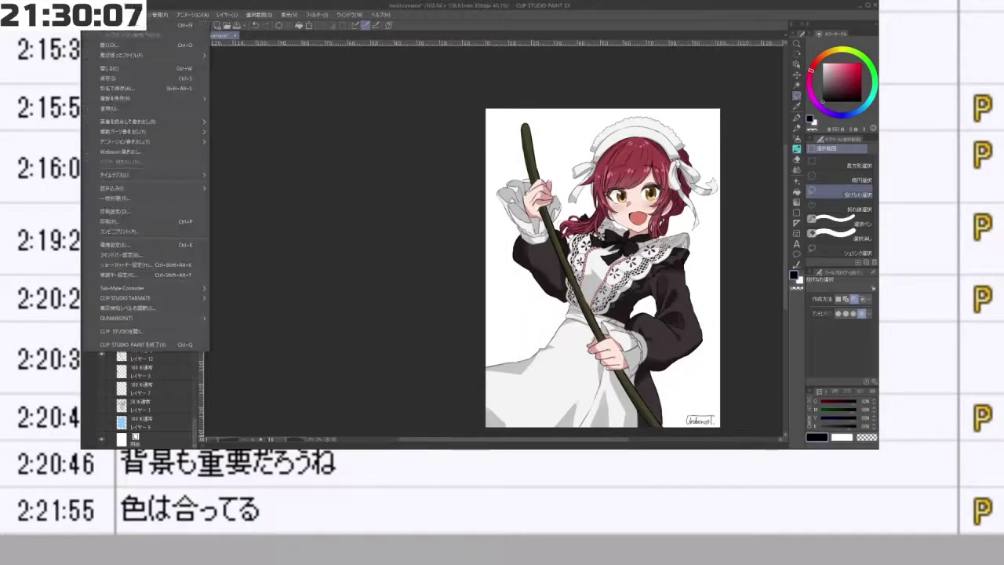
{"action": "left_click", "coordinate": [132, 78]}
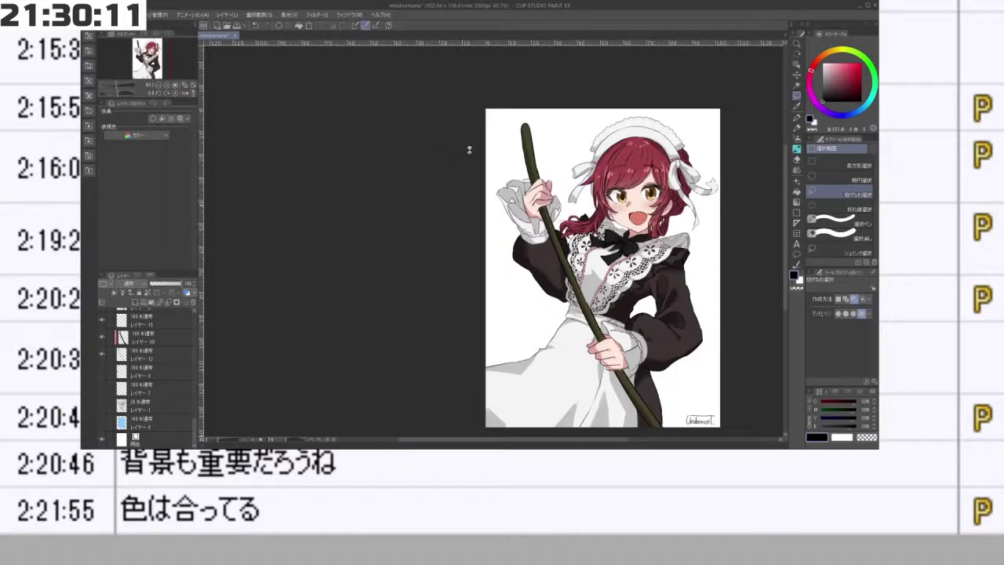
- Examine the maid's face, headdress and raised hand close up and within the full figure
{"action": "scroll", "coordinate": [551, 173], "scroll_direction": "up", "scroll_amount": 1}
{"action": "scroll", "coordinate": [597, 141], "scroll_direction": "up", "scroll_amount": 2}
{"action": "scroll", "coordinate": [628, 155], "scroll_direction": "down", "scroll_amount": 3}
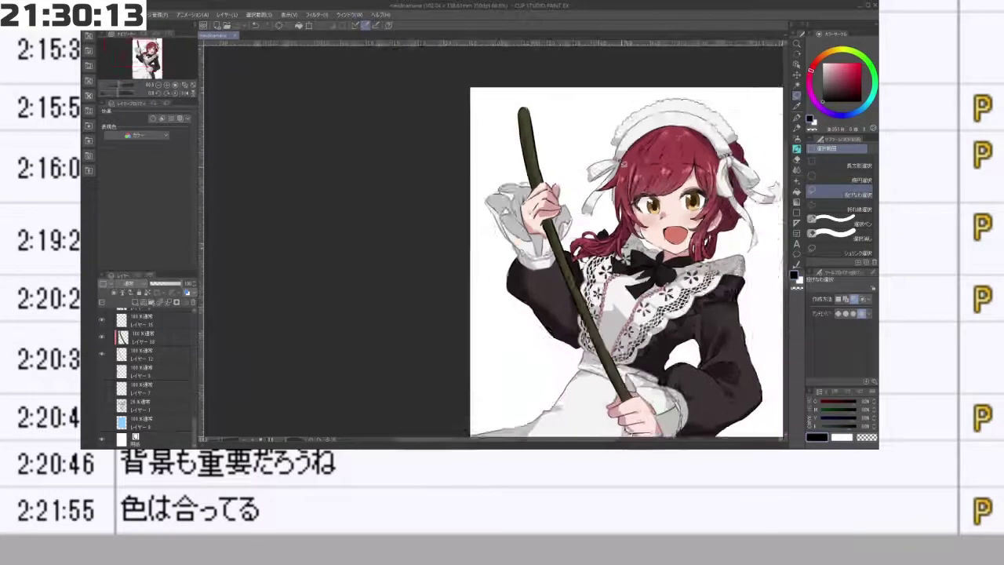
{"action": "scroll", "coordinate": [679, 168], "scroll_direction": "up", "scroll_amount": 2}
{"action": "scroll", "coordinate": [683, 169], "scroll_direction": "up", "scroll_amount": 3}
{"action": "scroll", "coordinate": [616, 174], "scroll_direction": "up", "scroll_amount": 2}
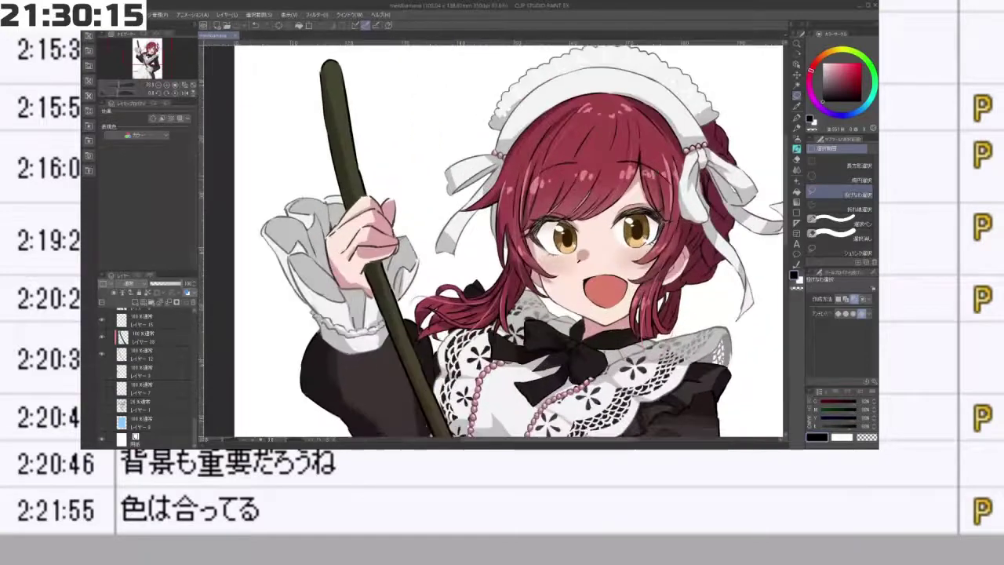
{"action": "scroll", "coordinate": [616, 175], "scroll_direction": "down", "scroll_amount": 3}
{"action": "scroll", "coordinate": [311, 131], "scroll_direction": "down", "scroll_amount": 4}
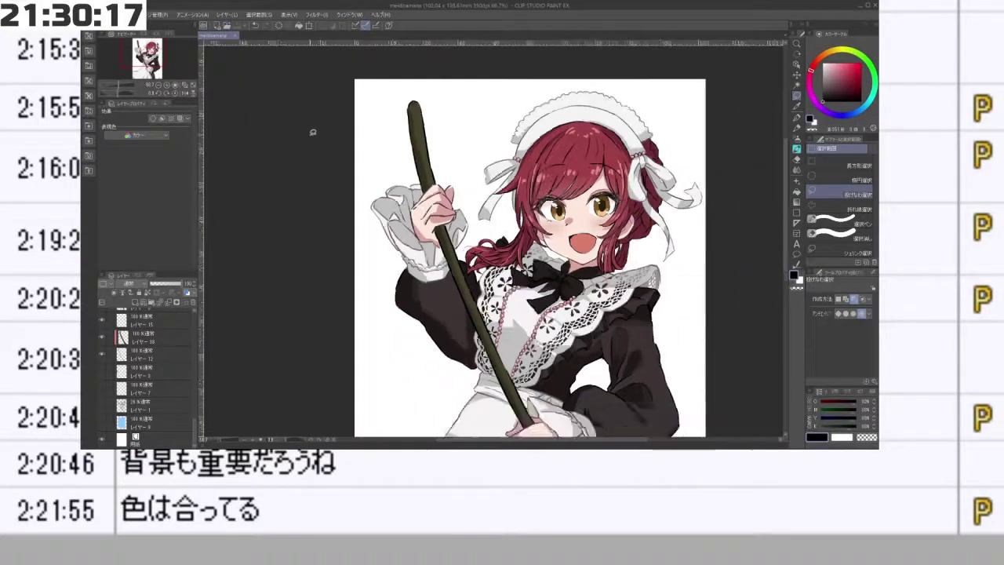
{"action": "scroll", "coordinate": [408, 287], "scroll_direction": "up", "scroll_amount": 2}
{"action": "left_click", "coordinate": [126, 14]}
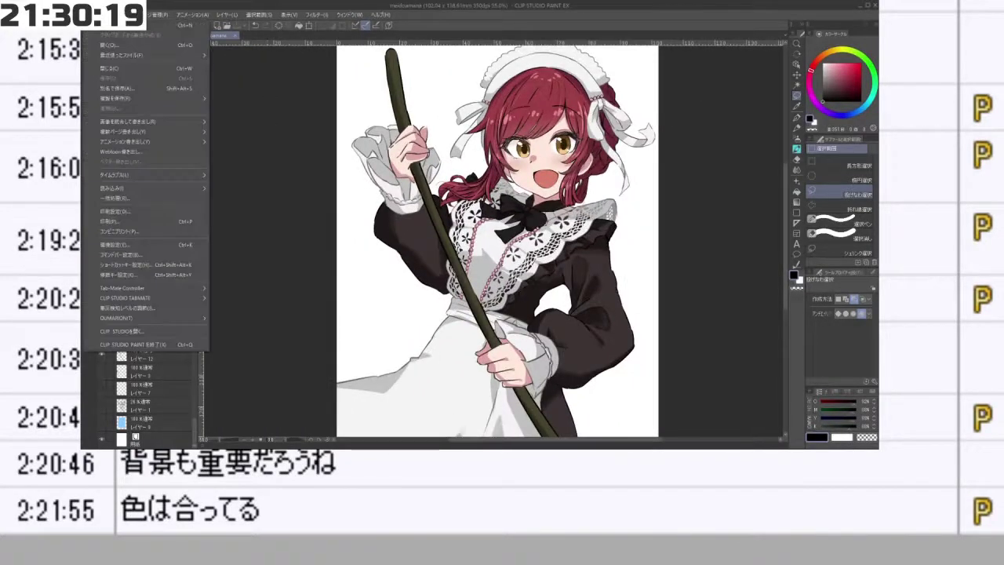
{"action": "mouse_move", "coordinate": [138, 99]}
{"action": "mouse_move", "coordinate": [259, 15]}
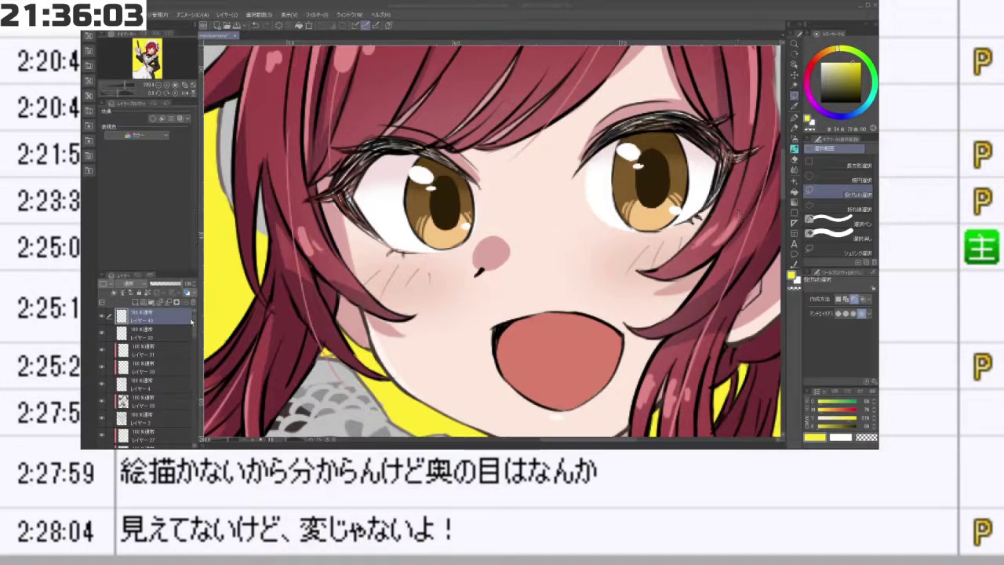
- Select レイヤー 4, check its contents by toggling its visibility, and touch up the far eye's lines with a near-black watercolor brush
{"action": "left_click_drag", "start_coordinate": [195, 323], "coordinate": [195, 327]}
{"action": "left_click", "coordinate": [158, 366]}
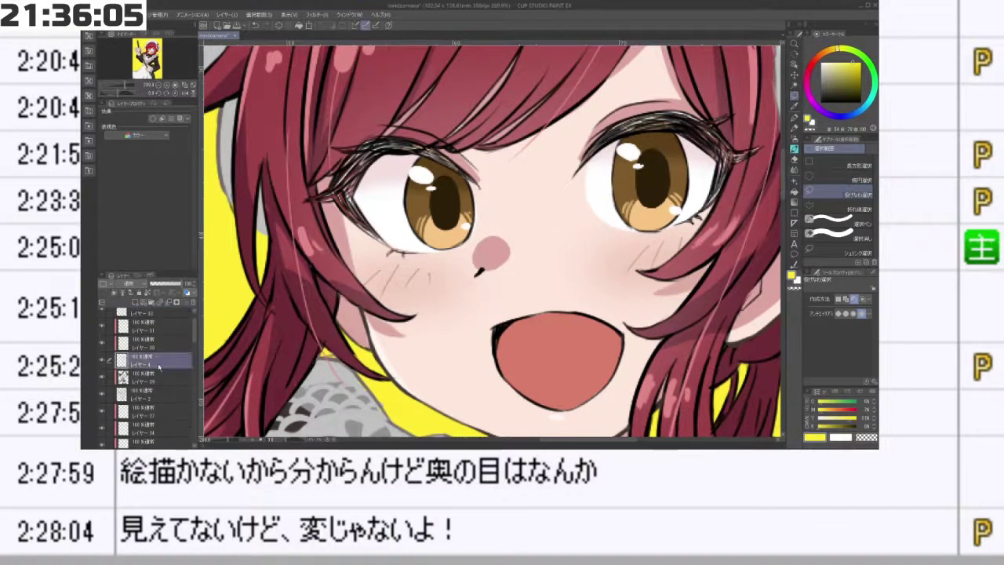
{"action": "left_click", "coordinate": [102, 360]}
{"action": "left_click", "coordinate": [102, 360]}
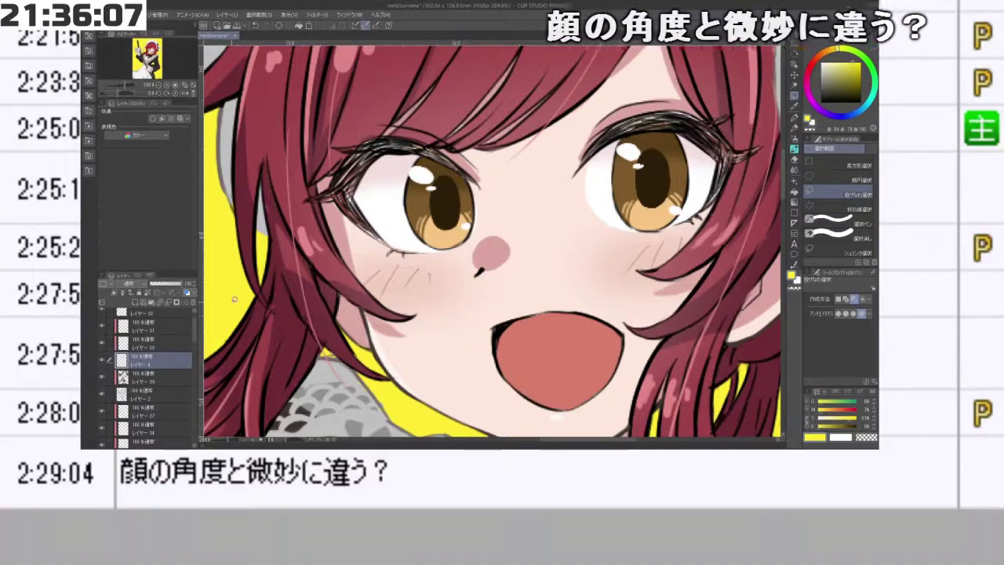
{"action": "left_click", "coordinate": [822, 102]}
{"action": "left_click", "coordinate": [794, 149]}
{"action": "mouse_move", "coordinate": [431, 179]}
{"action": "left_mouse_down"}
{"action": "mouse_move", "coordinate": [422, 269]}
{"action": "mouse_move", "coordinate": [447, 341]}
{"action": "mouse_move", "coordinate": [336, 354]}
{"action": "left_mouse_up"}
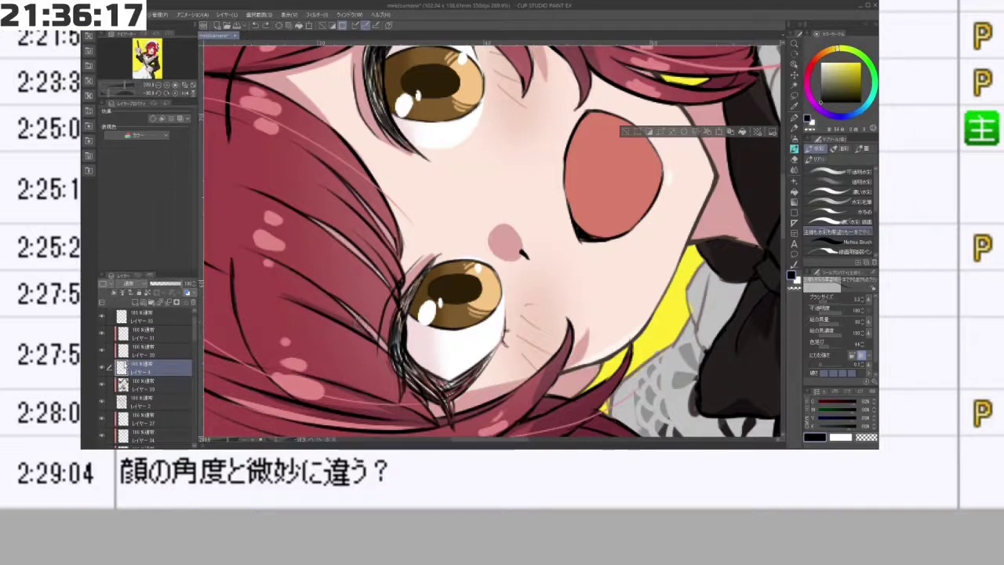
{"action": "left_click", "coordinate": [102, 367]}
{"action": "left_click", "coordinate": [102, 367]}
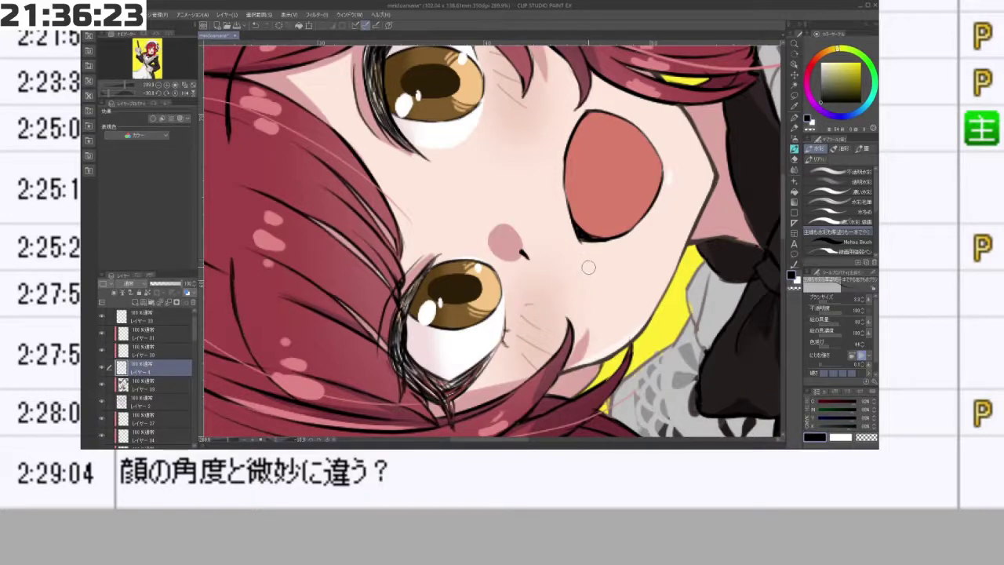
{"action": "left_click_drag", "start_coordinate": [626, 249], "coordinate": [533, 197]}
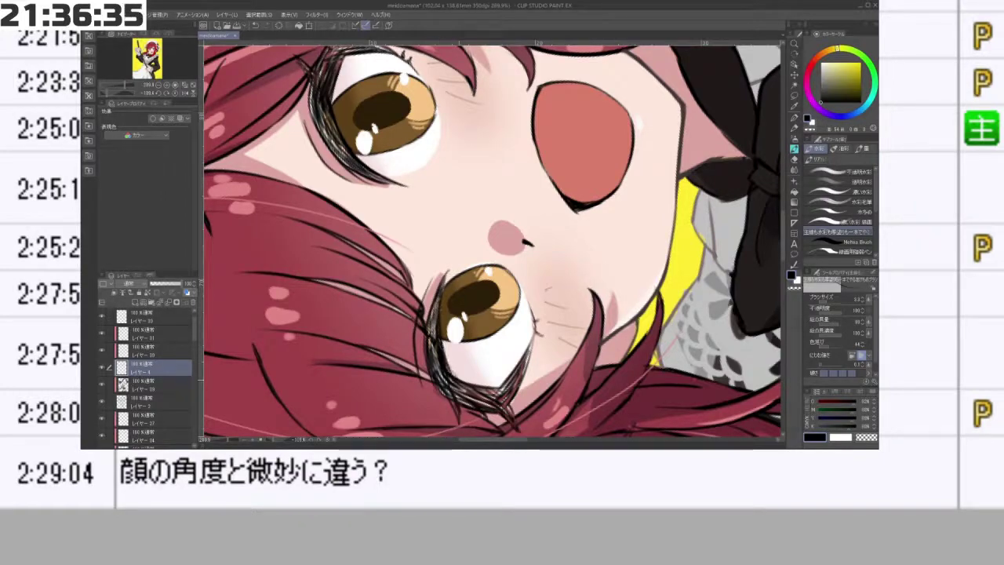
- Examine the eyes in relation to the face angle against the yellow background at different zooms and canvas rotations
{"action": "scroll", "coordinate": [472, 385], "scroll_direction": "down", "scroll_amount": 5}
{"action": "left_click_drag", "start_coordinate": [472, 385], "coordinate": [373, 157]}
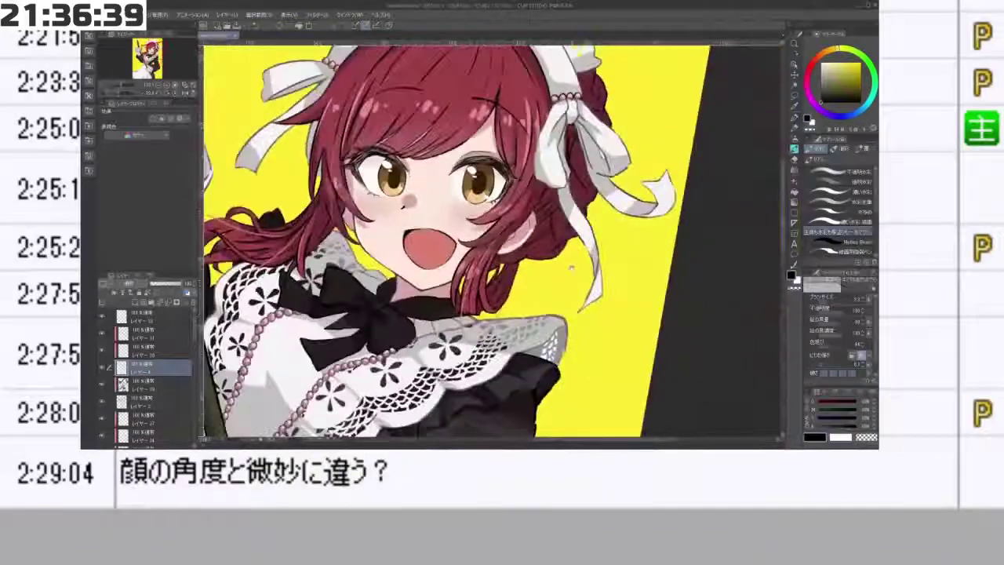
{"action": "scroll", "coordinate": [571, 269], "scroll_direction": "down", "scroll_amount": 5}
{"action": "left_click_drag", "start_coordinate": [571, 269], "coordinate": [568, 297]}
{"action": "left_click_drag", "start_coordinate": [607, 328], "coordinate": [640, 294]}
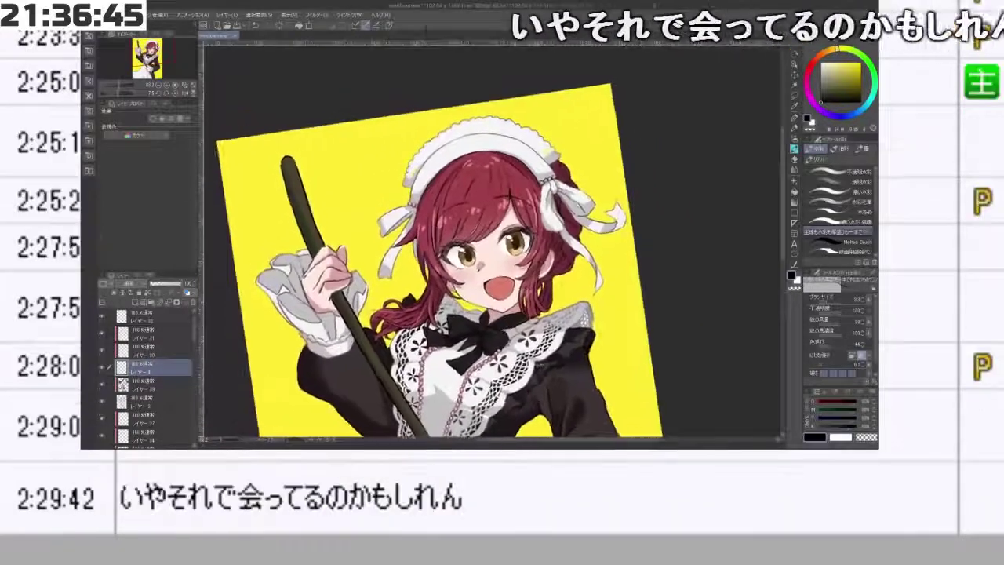
{"action": "scroll", "coordinate": [423, 289], "scroll_direction": "up", "scroll_amount": 5}
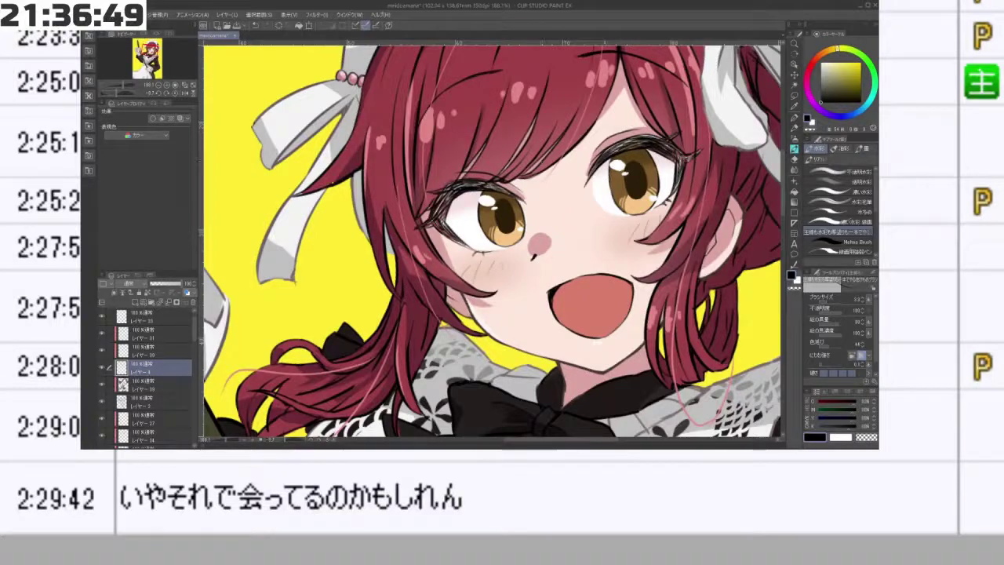
{"action": "scroll", "coordinate": [642, 337], "scroll_direction": "down", "scroll_amount": 4}
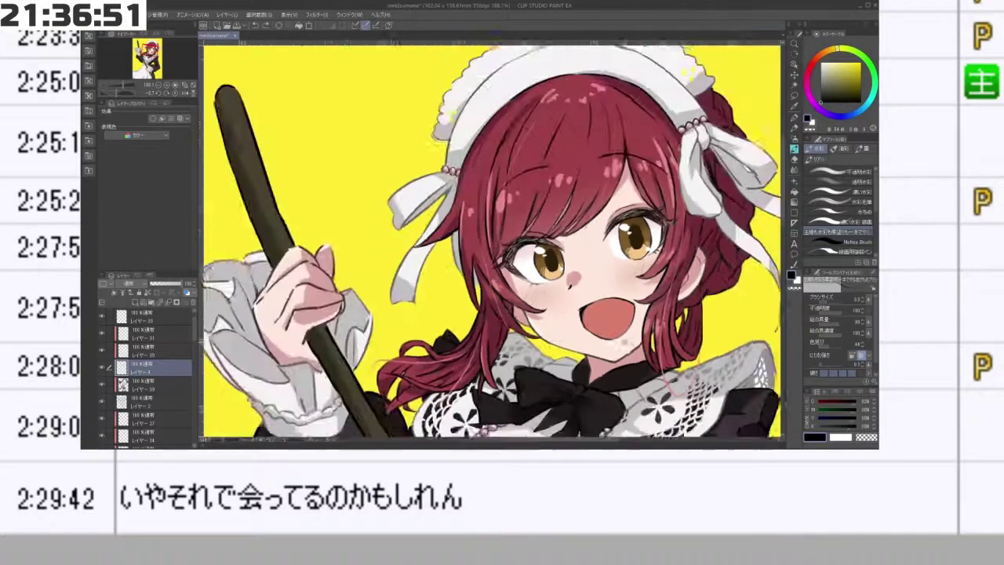
{"action": "left_click_drag", "start_coordinate": [643, 336], "coordinate": [582, 436]}
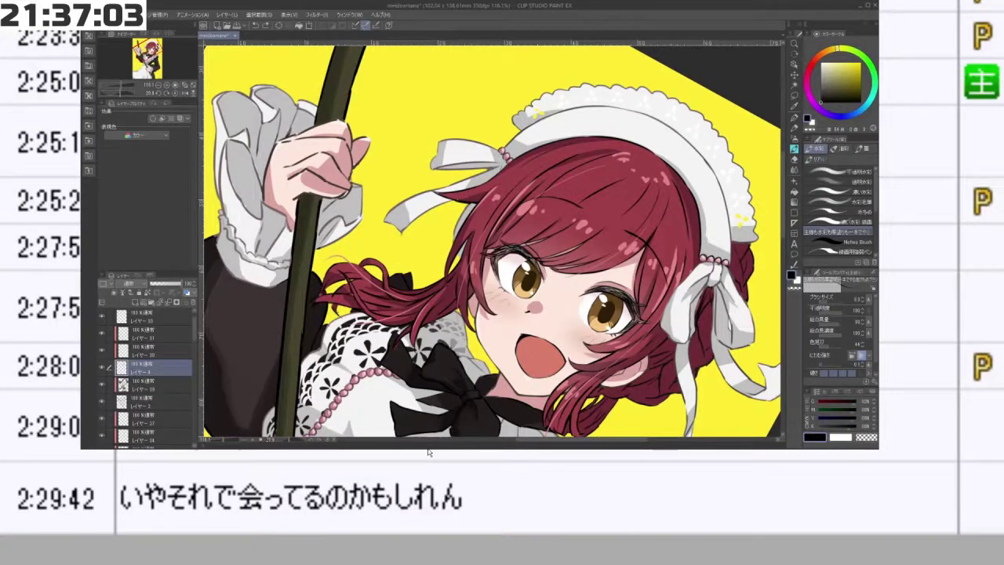
- Touch up the near eye's upper lash line with the near-black brush, adjusting the brush size
{"action": "left_click_drag", "start_coordinate": [523, 189], "coordinate": [445, 204]}
{"action": "scroll", "coordinate": [544, 119], "scroll_direction": "up", "scroll_amount": 3}
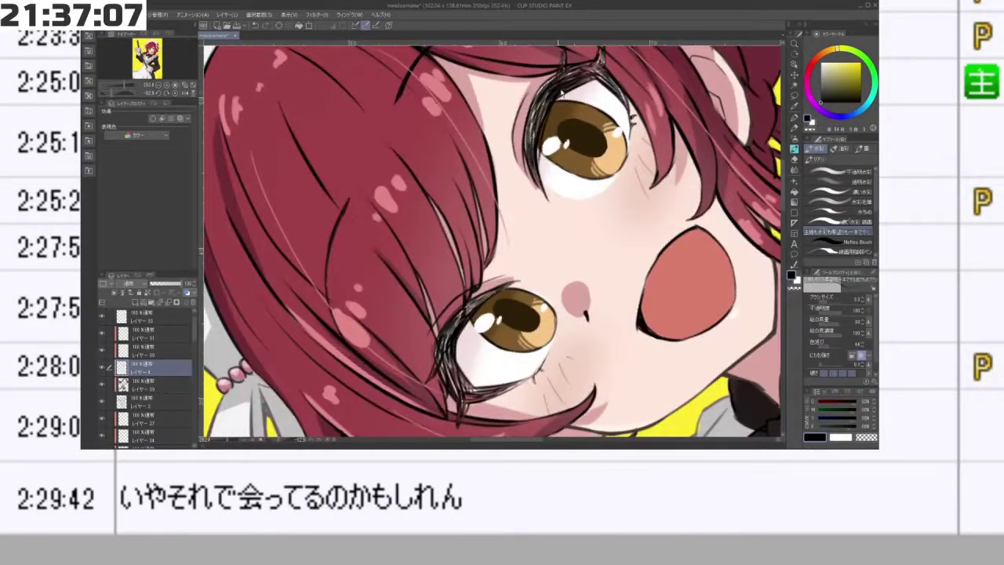
{"action": "left_click_drag", "start_coordinate": [549, 111], "coordinate": [538, 178]}
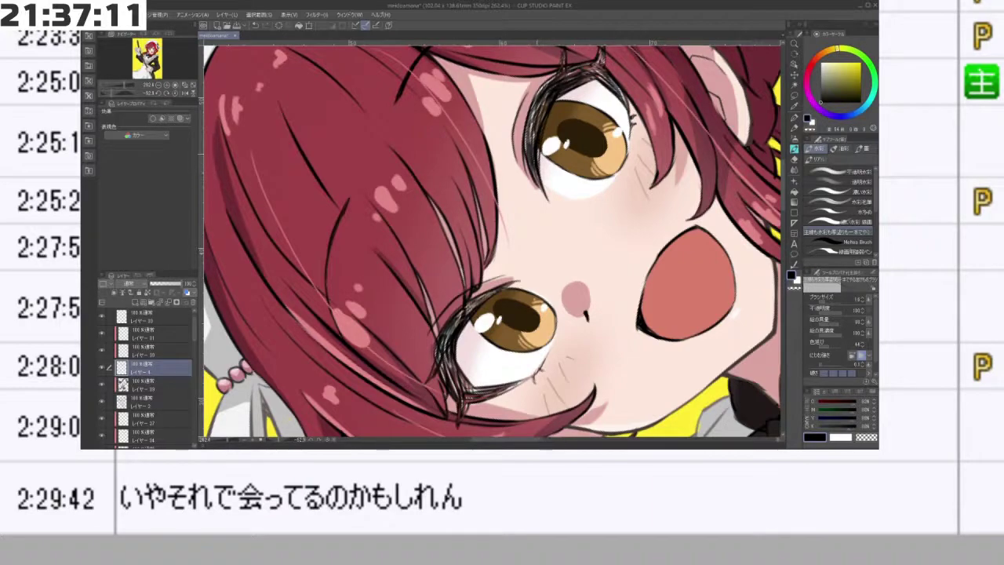
{"action": "left_click_drag", "start_coordinate": [396, 189], "coordinate": [605, 254]}
{"action": "left_click", "coordinate": [832, 302]}
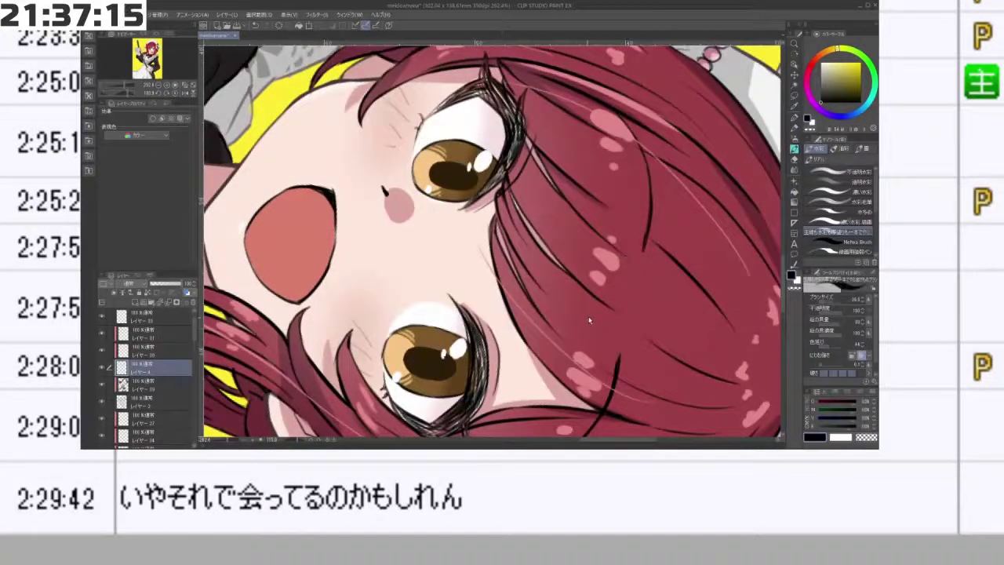
{"action": "key", "text": "bracketleft"}
{"action": "key", "text": "bracketleft"}
{"action": "mouse_move", "coordinate": [609, 318]}
{"action": "left_mouse_down"}
{"action": "mouse_move", "coordinate": [621, 295]}
{"action": "mouse_move", "coordinate": [574, 128]}
{"action": "mouse_move", "coordinate": [558, 118]}
{"action": "left_mouse_up"}
- Compare both eyes with the tilt of the face, viewing the upper body and the eyes close up
{"action": "scroll", "coordinate": [688, 306], "scroll_direction": "down", "scroll_amount": 4}
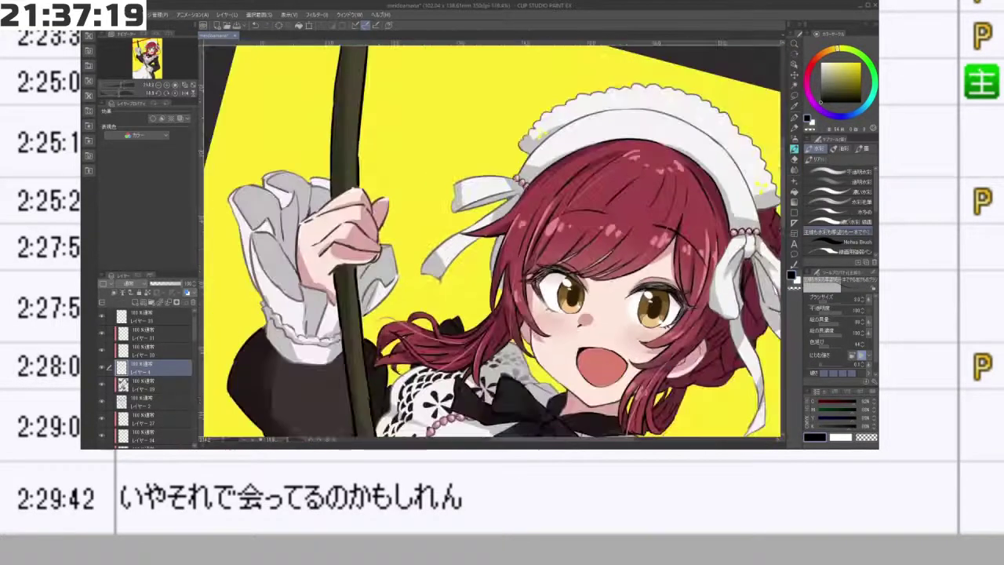
{"action": "left_click_drag", "start_coordinate": [600, 246], "coordinate": [598, 213]}
{"action": "scroll", "coordinate": [676, 284], "scroll_direction": "down", "scroll_amount": 3}
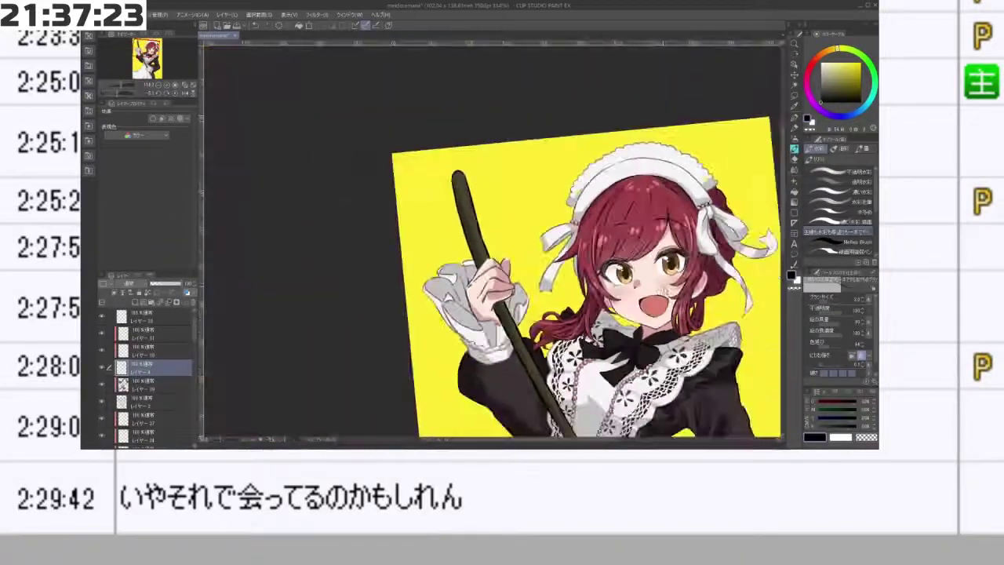
{"action": "left_click_drag", "start_coordinate": [656, 291], "coordinate": [640, 297]}
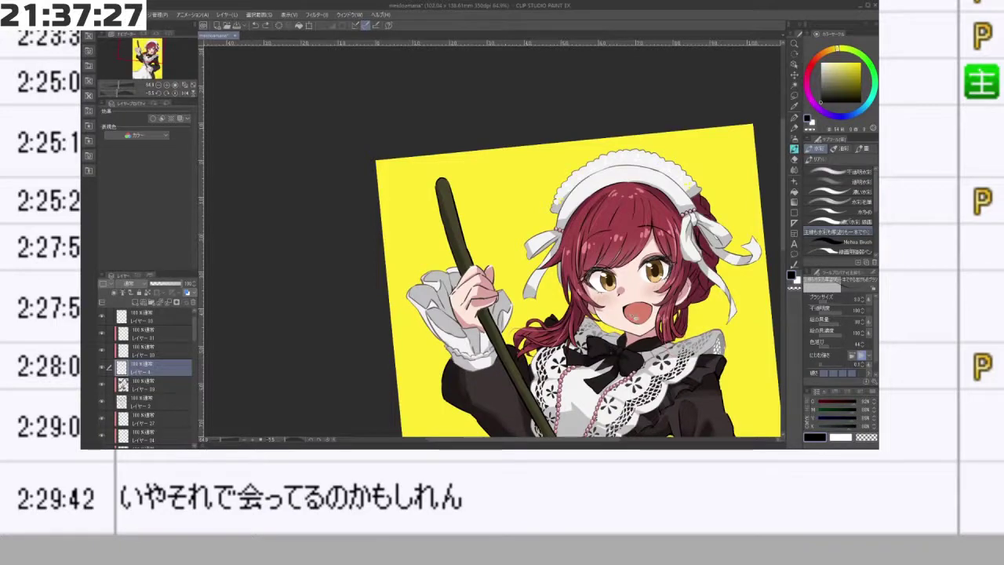
{"action": "scroll", "coordinate": [632, 316], "scroll_direction": "up", "scroll_amount": 5}
{"action": "left_click_drag", "start_coordinate": [642, 323], "coordinate": [641, 251]}
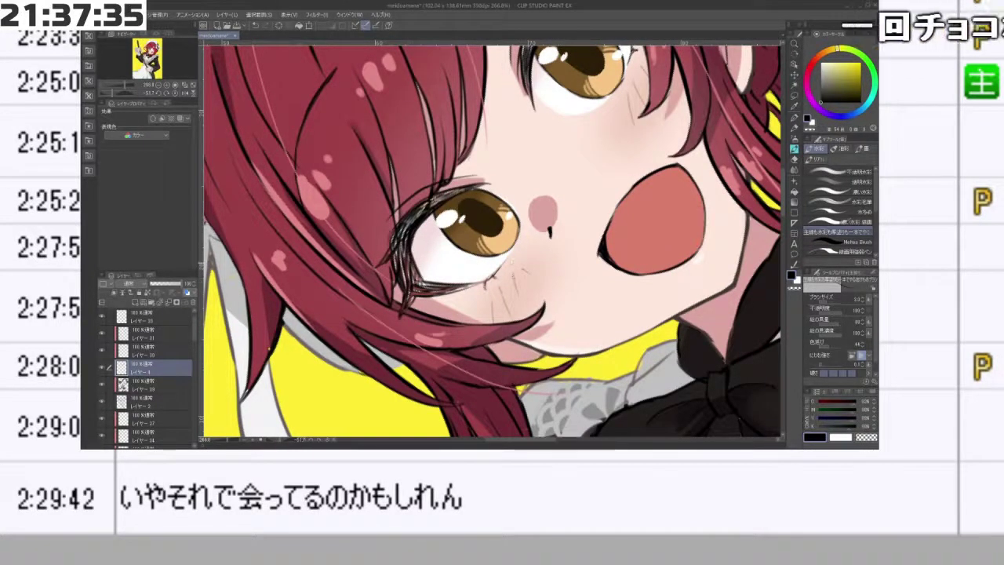
{"action": "scroll", "coordinate": [499, 283], "scroll_direction": "down", "scroll_amount": 2}
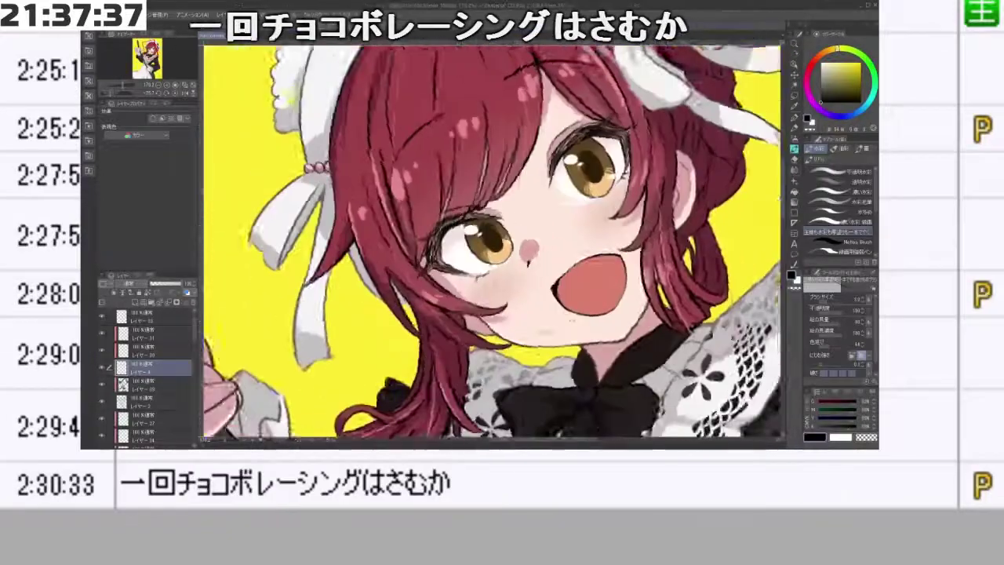
- Examine both eyes close up against the face angle with the canvas turned through a full range of rotations
{"action": "key", "text": "h"}
{"action": "key", "text": "asciicircum"}
{"action": "key", "text": "asciicircum"}
{"action": "key", "text": "asciicircum"}
{"action": "key", "text": "asciicircum"}
{"action": "key", "text": "asciicircum"}
{"action": "key", "text": "asciicircum"}
{"action": "key", "text": "asciicircum"}
{"action": "key", "text": "asciicircum"}
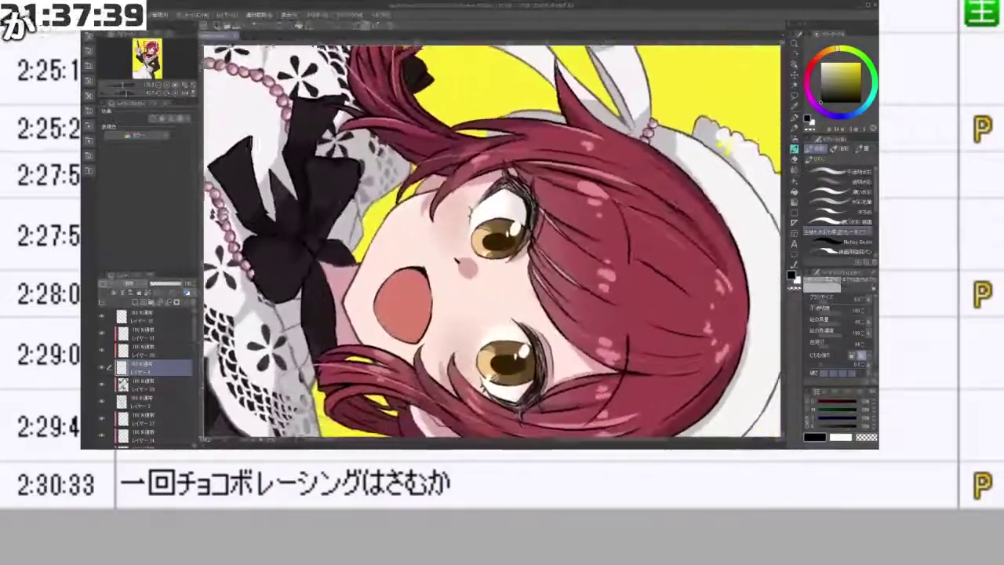
{"action": "key", "text": "minus"}
{"action": "key", "text": "minus"}
{"action": "key", "text": "minus"}
{"action": "key", "text": "minus"}
{"action": "key", "text": "minus"}
{"action": "key", "text": "minus"}
{"action": "key", "text": "minus"}
{"action": "key", "text": "minus"}
{"action": "key", "text": "minus"}
{"action": "key", "text": "asciicircum"}
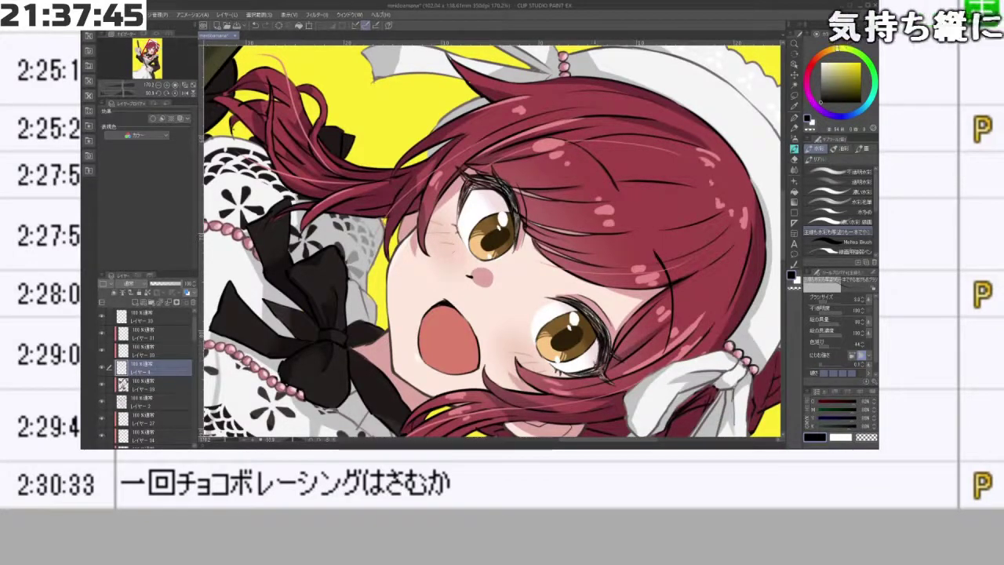
{"action": "key", "text": "minus"}
{"action": "key", "text": "minus"}
{"action": "key", "text": "minus"}
{"action": "key", "text": "minus"}
{"action": "key", "text": "minus"}
{"action": "key", "text": "minus"}
{"action": "key", "text": "minus"}
{"action": "key", "text": "minus"}
{"action": "key", "text": "minus"}
{"action": "key", "text": "minus"}
{"action": "key", "text": "minus"}
{"action": "key", "text": "minus"}
{"action": "key", "text": "minus"}
{"action": "key", "text": "minus"}
{"action": "key", "text": "minus"}
{"action": "key", "text": "minus"}
{"action": "key", "text": "minus"}
{"action": "key", "text": "minus"}
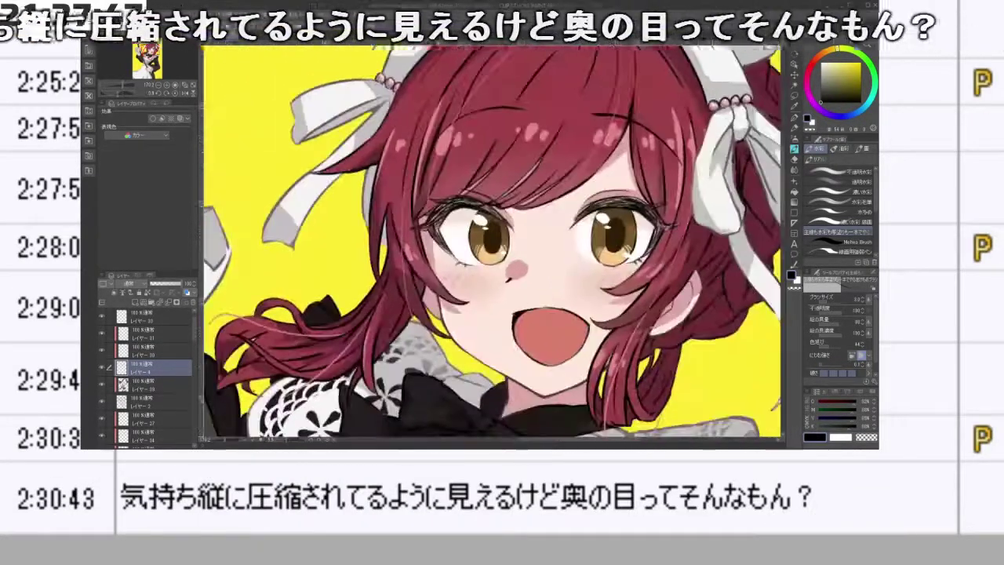
{"action": "key", "text": "asciicircum"}
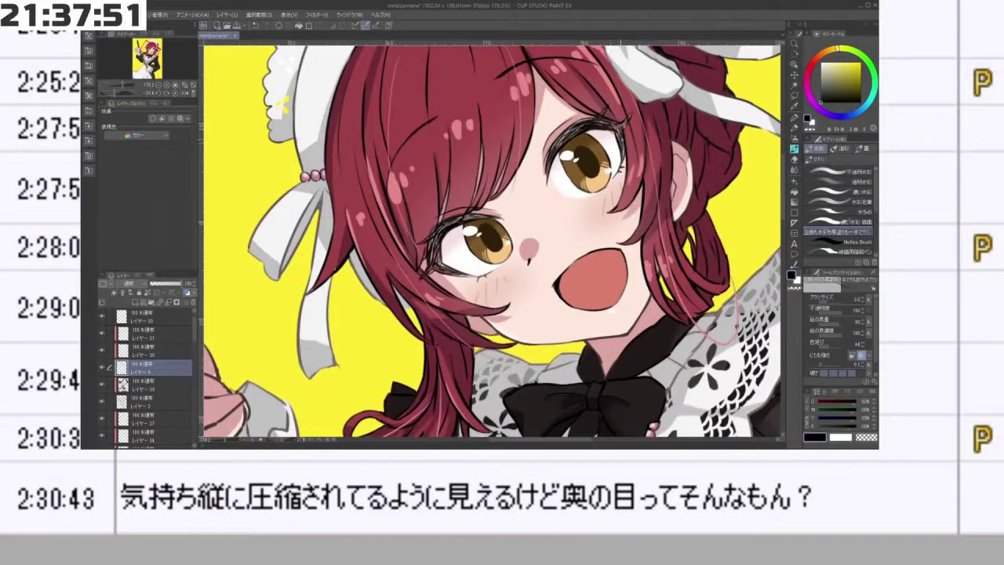
- Judge the balance of the eyes and face from an upper-body view at several canvas rotations and again close up
{"action": "scroll", "coordinate": [670, 300], "scroll_direction": "down", "scroll_amount": 3}
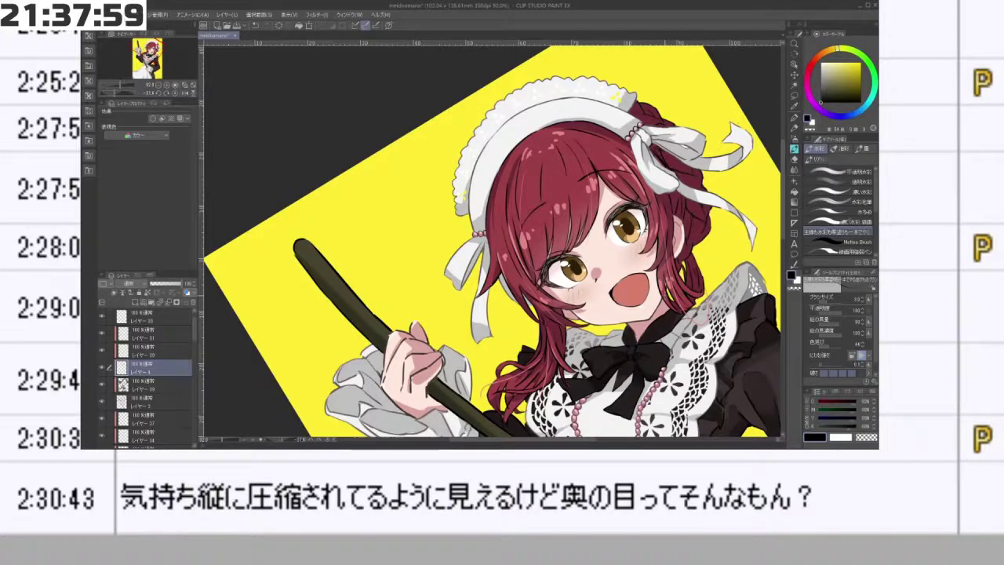
{"action": "key", "text": "minus"}
{"action": "key", "text": "minus"}
{"action": "key", "text": "minus"}
{"action": "key", "text": "minus"}
{"action": "key", "text": "minus"}
{"action": "key", "text": "minus"}
{"action": "key", "text": "minus"}
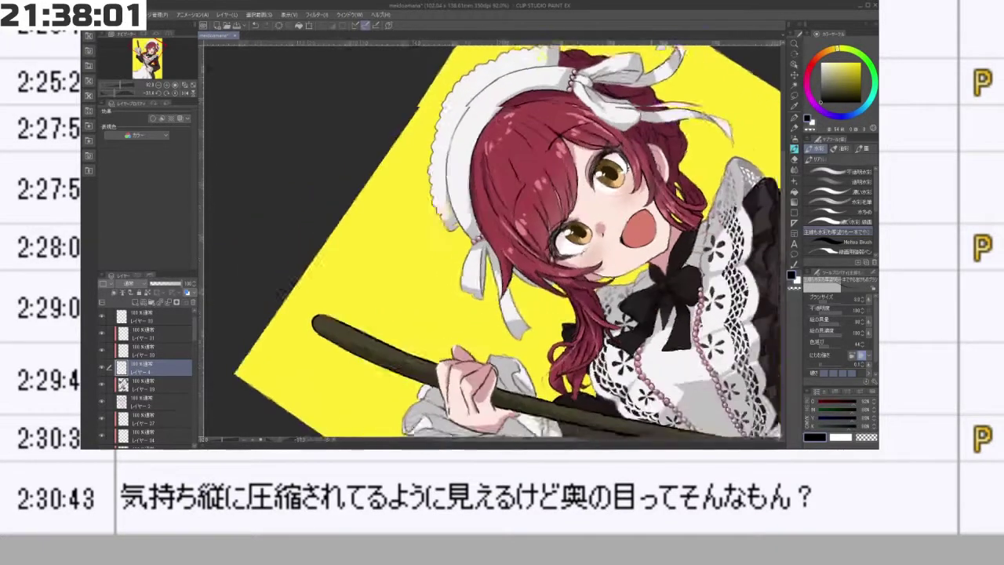
{"action": "key", "text": "minus"}
{"action": "key", "text": "minus"}
{"action": "key", "text": "minus"}
{"action": "key", "text": "minus"}
{"action": "key", "text": "minus"}
{"action": "key", "text": "minus"}
{"action": "key", "text": "minus"}
{"action": "key", "text": "minus"}
{"action": "key", "text": "minus"}
{"action": "key", "text": "minus"}
{"action": "key", "text": "minus"}
{"action": "key", "text": "minus"}
{"action": "key", "text": "minus"}
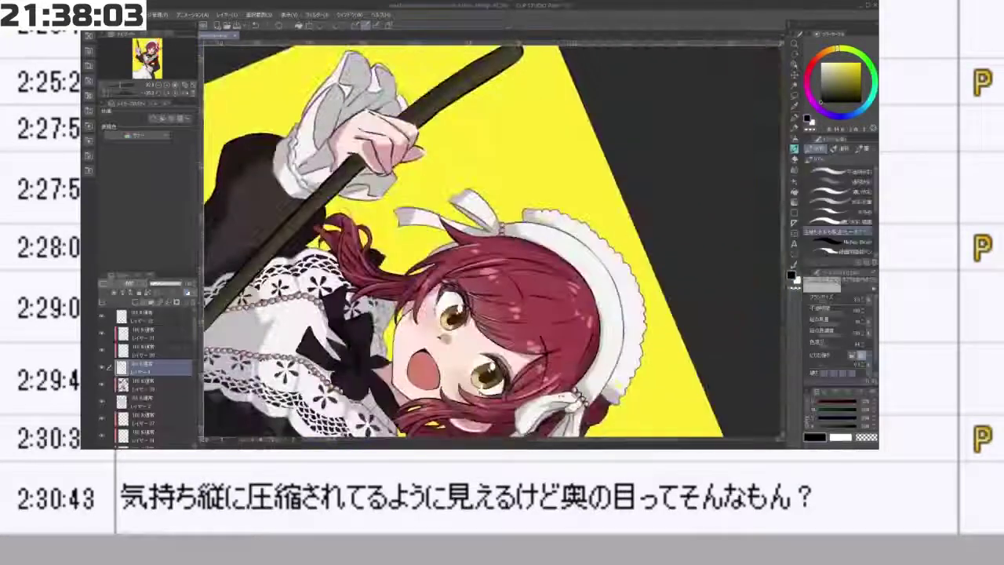
{"action": "key", "text": "minus"}
{"action": "key", "text": "minus"}
{"action": "key", "text": "minus"}
{"action": "key", "text": "minus"}
{"action": "key", "text": "minus"}
{"action": "key", "text": "minus"}
{"action": "key", "text": "minus"}
{"action": "key", "text": "minus"}
{"action": "key", "text": "minus"}
{"action": "key", "text": "minus"}
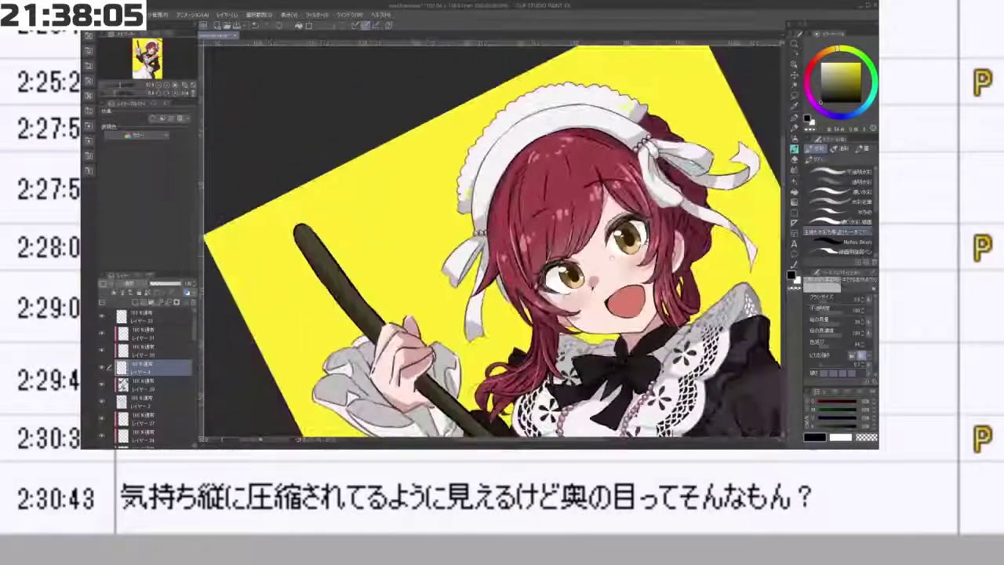
{"action": "scroll", "coordinate": [636, 259], "scroll_direction": "up", "scroll_amount": 4}
{"action": "key", "text": "asciicircum"}
{"action": "key", "text": "asciicircum"}
{"action": "key", "text": "asciicircum"}
{"action": "key", "text": "asciicircum"}
{"action": "key", "text": "asciicircum"}
{"action": "key", "text": "asciicircum"}
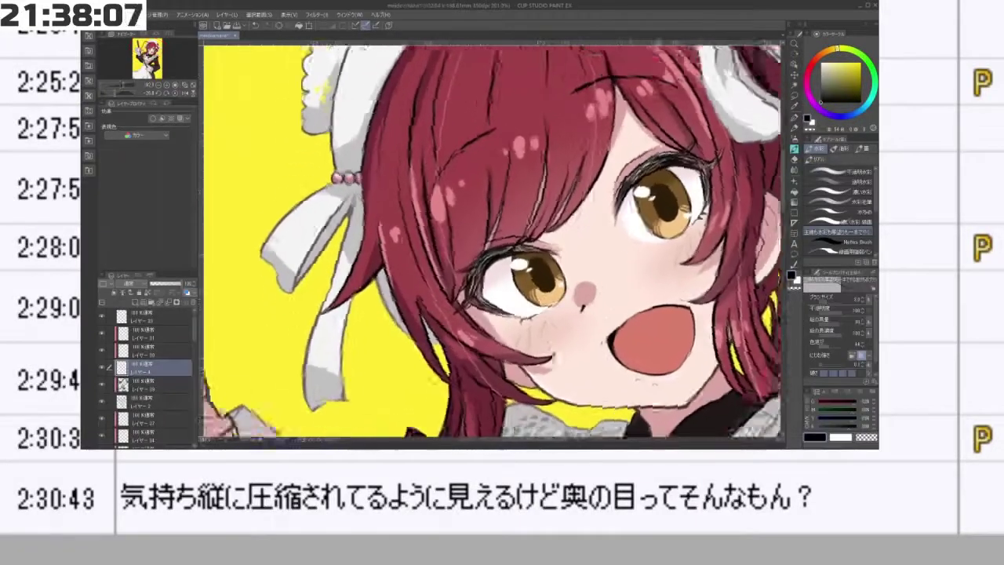
{"action": "key", "text": "asciicircum"}
{"action": "key", "text": "asciicircum"}
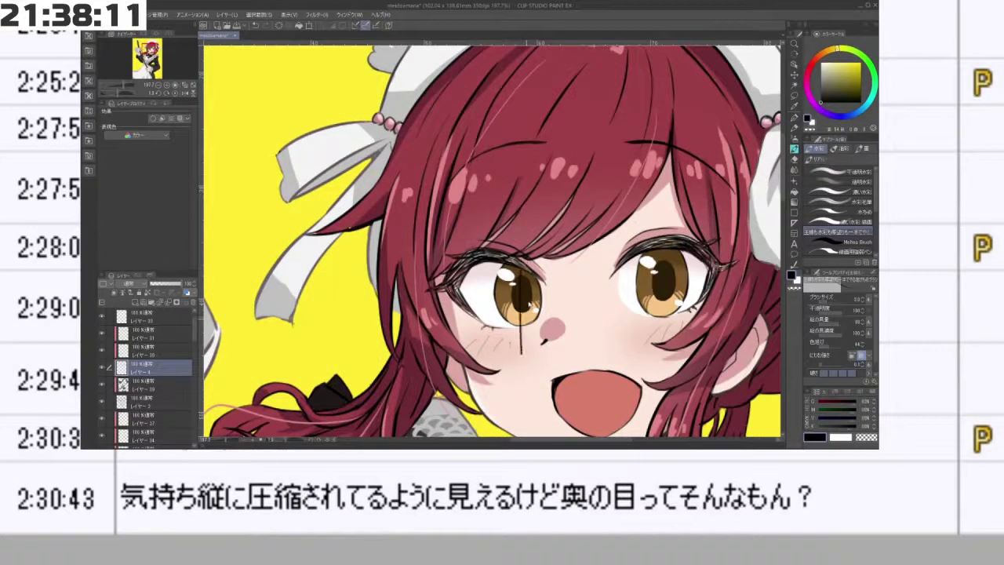
- Try out near-black guide lines linking the lower and upper edges of both eyes, and undo them
{"action": "key", "text": "ctrl+z"}
{"action": "mouse_move", "coordinate": [520, 272]}
{"action": "left_mouse_down"}
{"action": "mouse_move", "coordinate": [521, 335]}
{"action": "mouse_move", "coordinate": [657, 325]}
{"action": "left_mouse_up"}
{"action": "key", "text": "ctrl+z"}
{"action": "left_click_drag", "start_coordinate": [512, 325], "coordinate": [696, 313]}
{"action": "key", "text": "ctrl+z"}
{"action": "left_click_drag", "start_coordinate": [497, 324], "coordinate": [688, 318]}
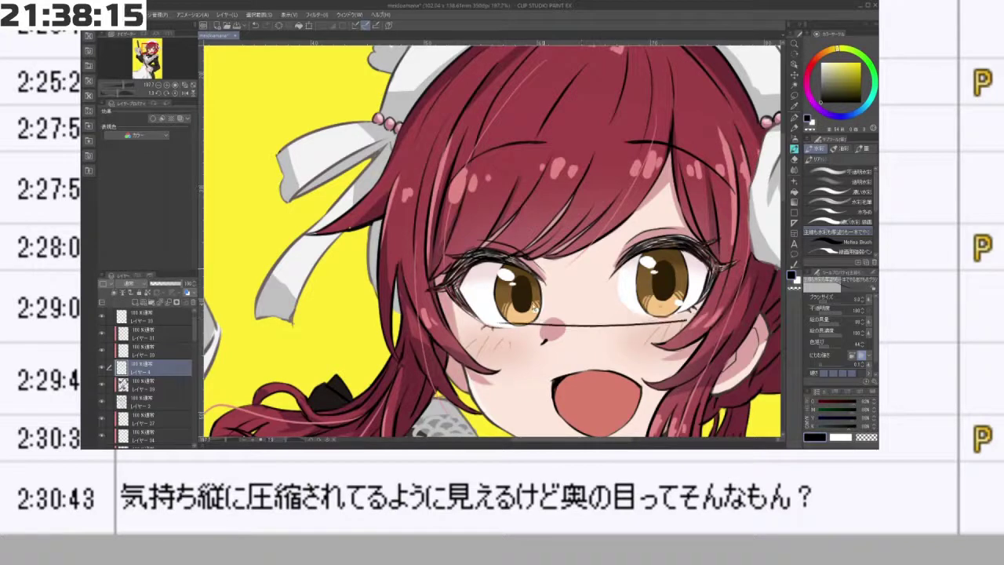
{"action": "key", "text": "ctrl+z"}
{"action": "left_click_drag", "start_coordinate": [497, 323], "coordinate": [636, 318]}
{"action": "left_click_drag", "start_coordinate": [602, 264], "coordinate": [646, 266]}
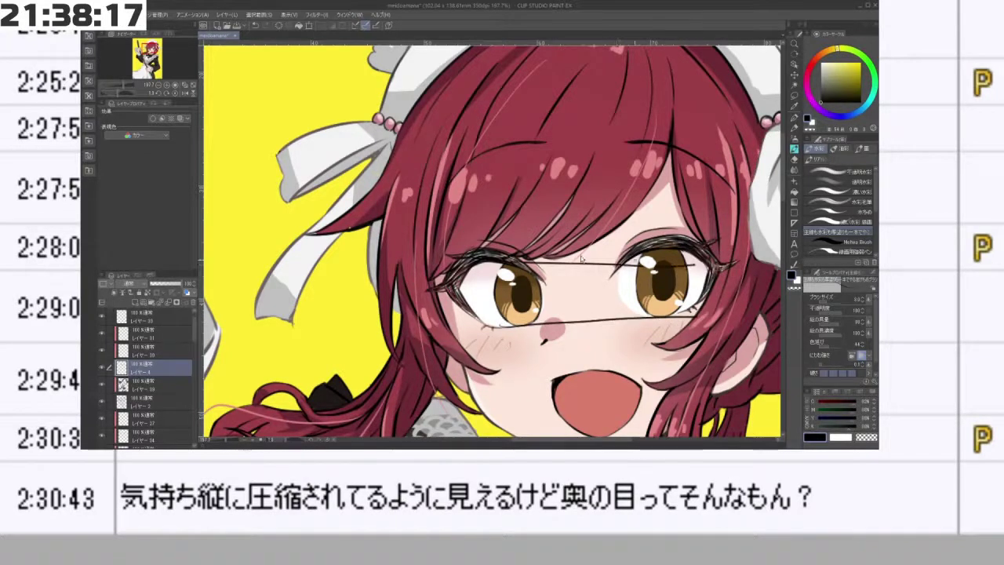
{"action": "key", "text": "ctrl+z"}
{"action": "left_click_drag", "start_coordinate": [492, 265], "coordinate": [697, 256]}
{"action": "key", "text": "ctrl+z"}
{"action": "left_click_drag", "start_coordinate": [453, 261], "coordinate": [684, 256]}
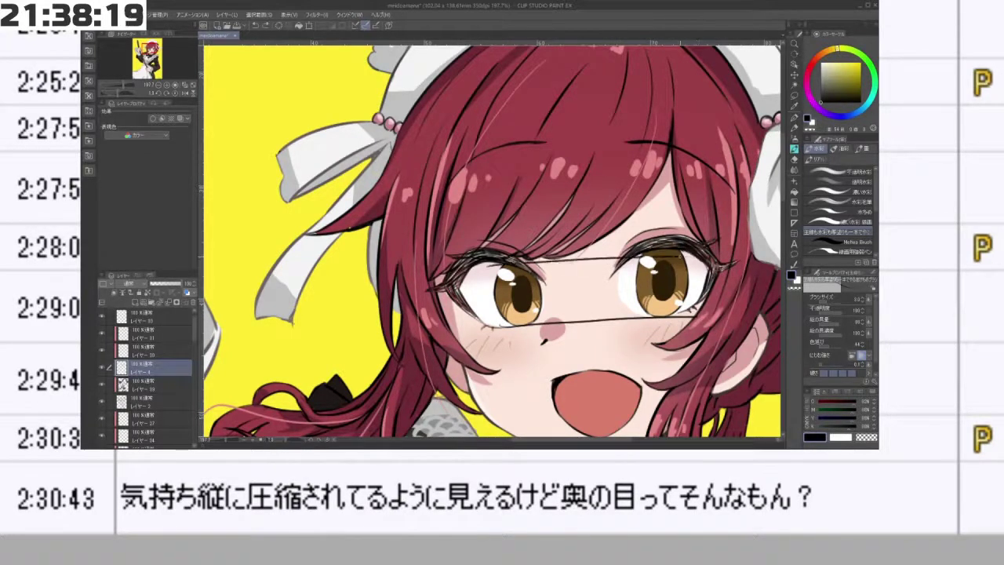
{"action": "key", "text": "ctrl+z"}
{"action": "key", "text": "ctrl+z"}
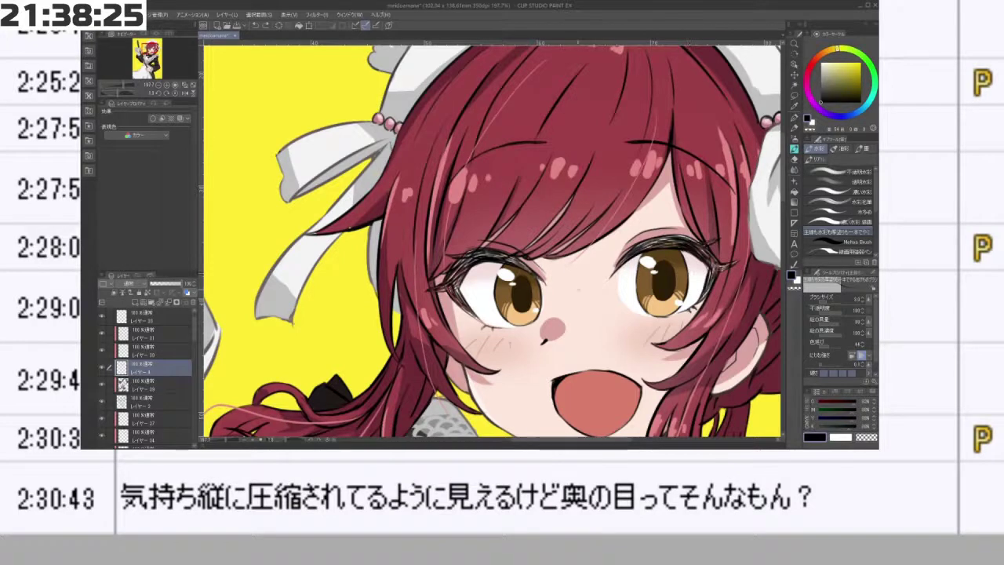
- Try small explanatory eye-shape sketches between the two eyes, and undo them
{"action": "mouse_move", "coordinate": [577, 305]}
{"action": "left_mouse_down"}
{"action": "mouse_move", "coordinate": [600, 301]}
{"action": "mouse_move", "coordinate": [590, 297]}
{"action": "left_mouse_up"}
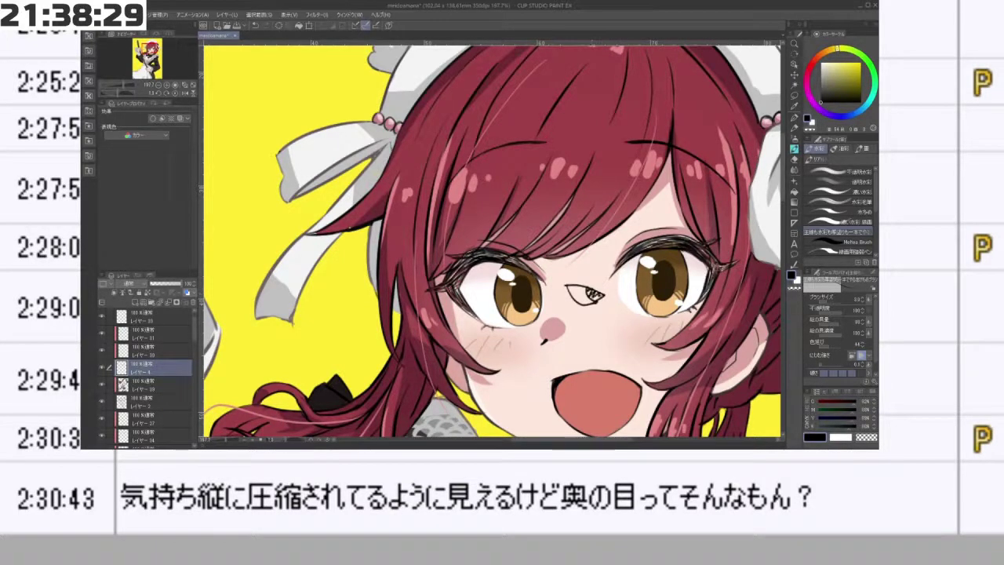
{"action": "key", "text": "ctrl+z"}
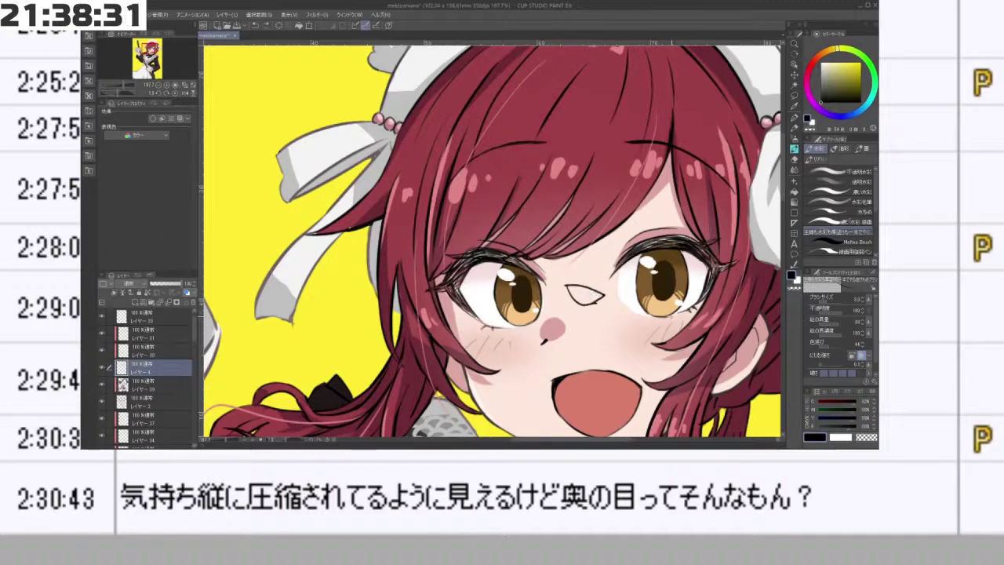
{"action": "key", "text": "ctrl+z"}
{"action": "key", "text": "ctrl+z"}
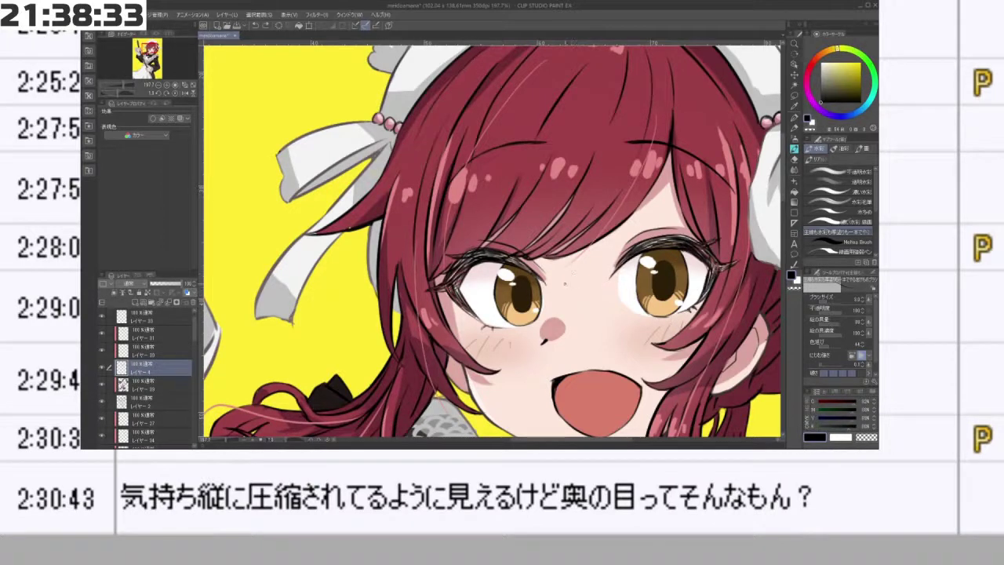
{"action": "mouse_move", "coordinate": [554, 286]}
{"action": "left_mouse_down"}
{"action": "mouse_move", "coordinate": [560, 313]}
{"action": "mouse_move", "coordinate": [630, 283]}
{"action": "left_mouse_up"}
{"action": "key", "text": "ctrl+z"}
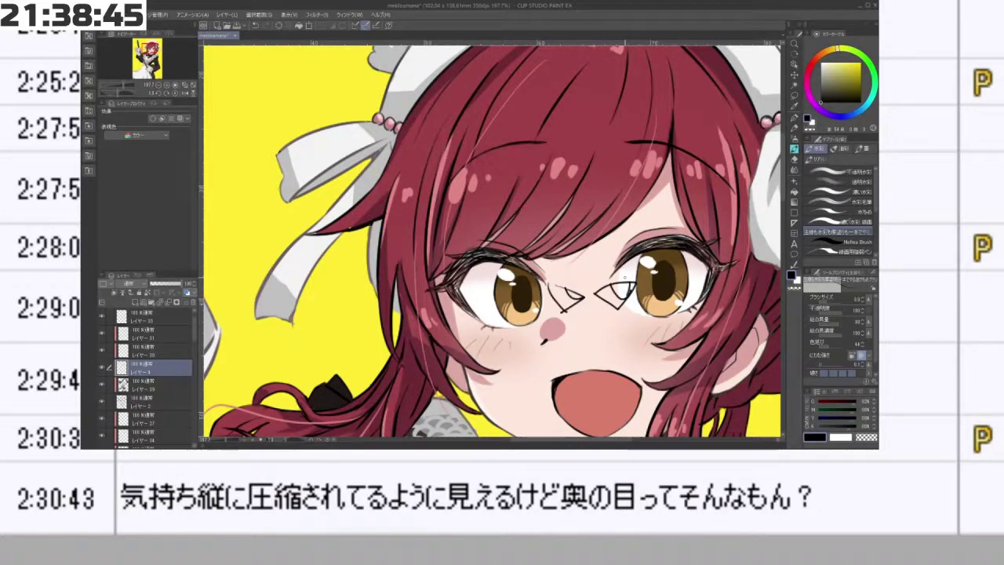
{"action": "key", "text": "ctrl+z"}
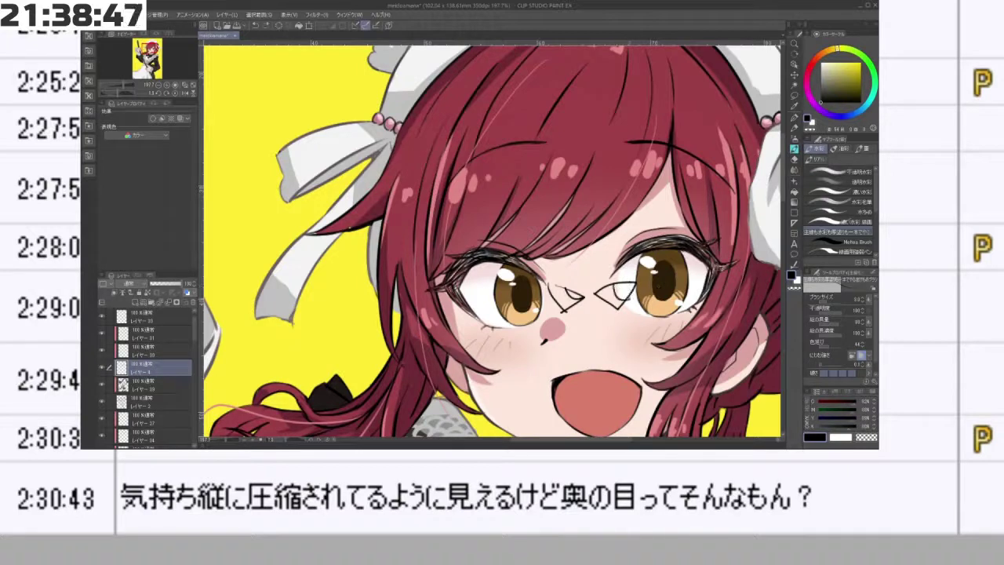
{"action": "mouse_move", "coordinate": [613, 281]}
{"action": "left_mouse_down"}
{"action": "mouse_move", "coordinate": [625, 302]}
{"action": "mouse_move", "coordinate": [610, 295]}
{"action": "mouse_move", "coordinate": [619, 212]}
{"action": "mouse_move", "coordinate": [557, 128]}
{"action": "mouse_move", "coordinate": [599, 166]}
{"action": "mouse_move", "coordinate": [622, 249]}
{"action": "left_mouse_up"}
{"action": "key", "text": "ctrl+z"}
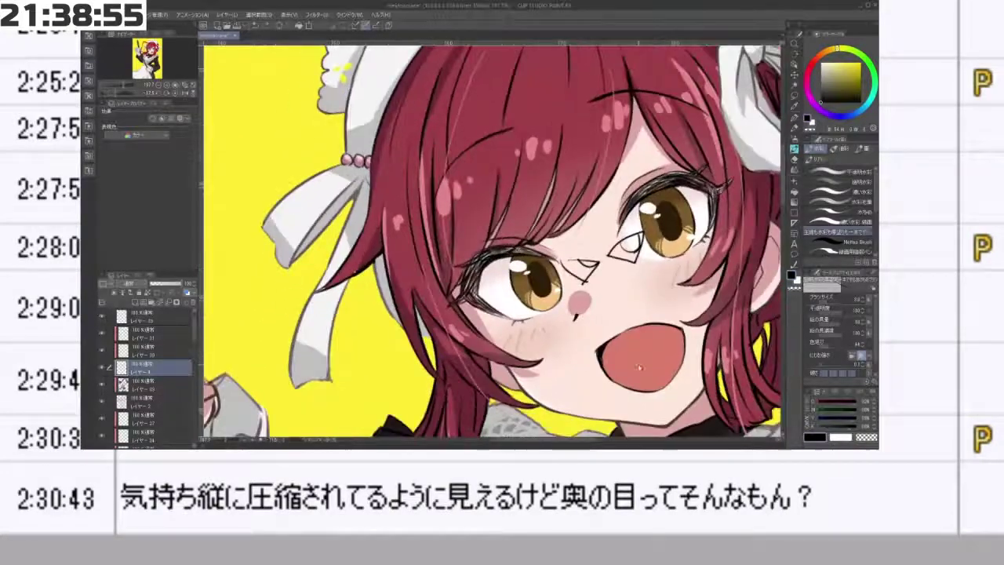
{"action": "key", "text": "ctrl+z"}
{"action": "key", "text": "ctrl+z"}
{"action": "key", "text": "ctrl+z"}
{"action": "key", "text": "ctrl+z"}
{"action": "key", "text": "ctrl+z"}
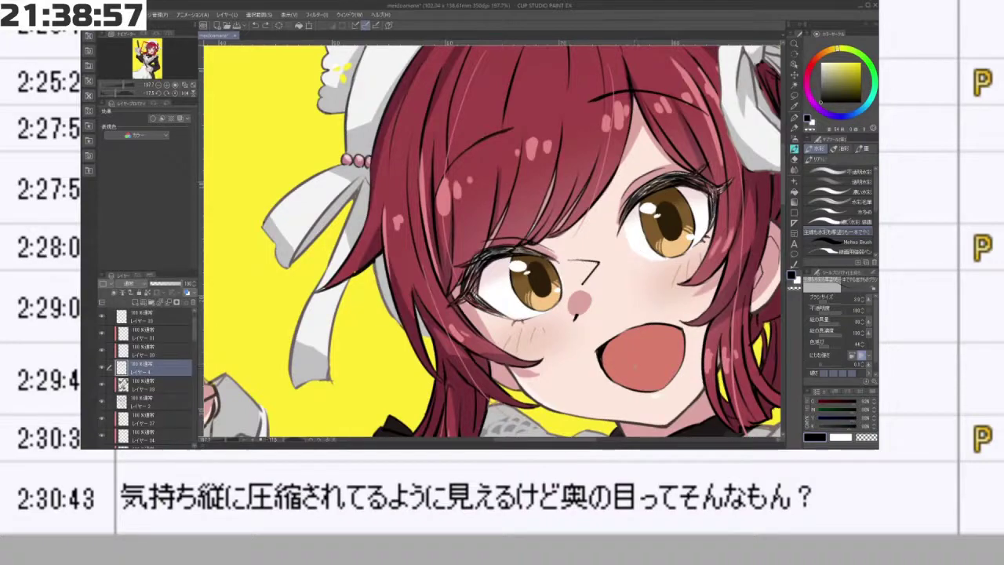
- Try rough guide strokes around the far eye and the nose
{"action": "left_click_drag", "start_coordinate": [562, 329], "coordinate": [482, 353]}
{"action": "left_click_drag", "start_coordinate": [532, 280], "coordinate": [470, 282]}
{"action": "left_click_drag", "start_coordinate": [532, 314], "coordinate": [519, 253]}
{"action": "left_click_drag", "start_coordinate": [549, 330], "coordinate": [576, 305]}
{"action": "mouse_move", "coordinate": [511, 338]}
{"action": "left_mouse_down"}
{"action": "mouse_move", "coordinate": [582, 290]}
{"action": "mouse_move", "coordinate": [524, 337]}
{"action": "left_mouse_up"}
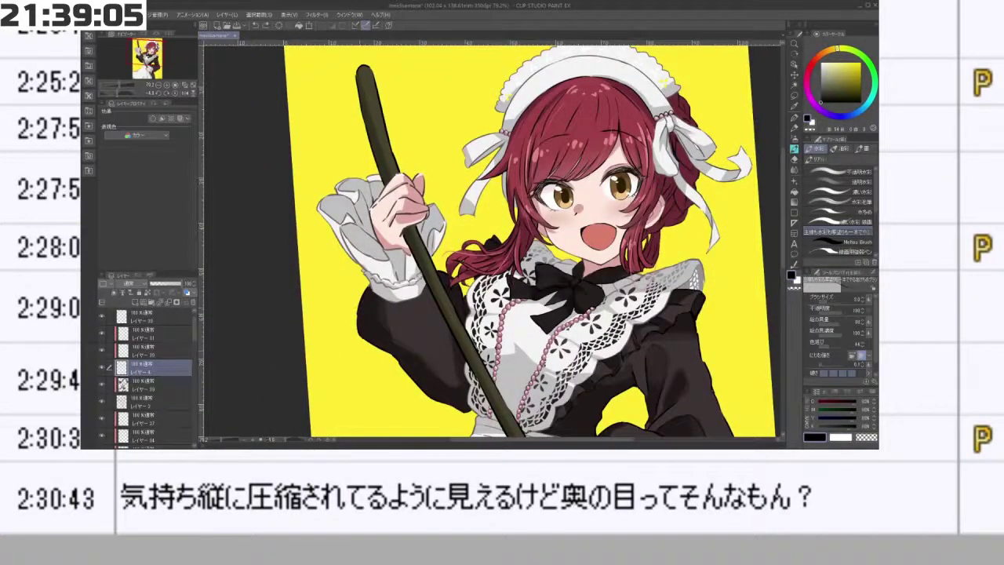
- Compare how the eyes read in the whole upper body, the head and a close-up of the face at different canvas angles
{"action": "key", "text": "ctrl+minus"}
{"action": "key", "text": "ctrl+minus"}
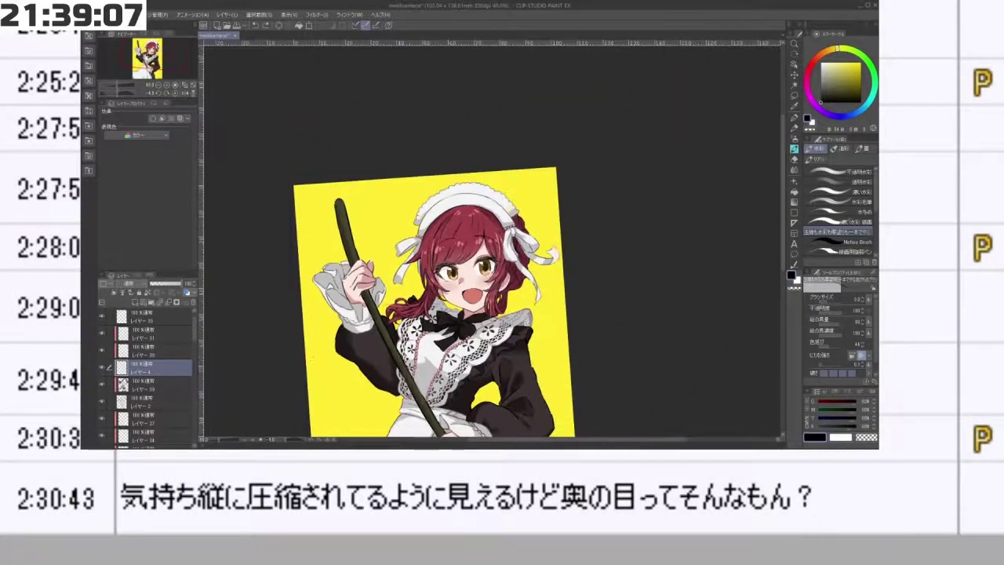
{"action": "scroll", "coordinate": [339, 359], "scroll_direction": "down", "scroll_amount": 2}
{"action": "scroll", "coordinate": [408, 319], "scroll_direction": "up", "scroll_amount": 13}
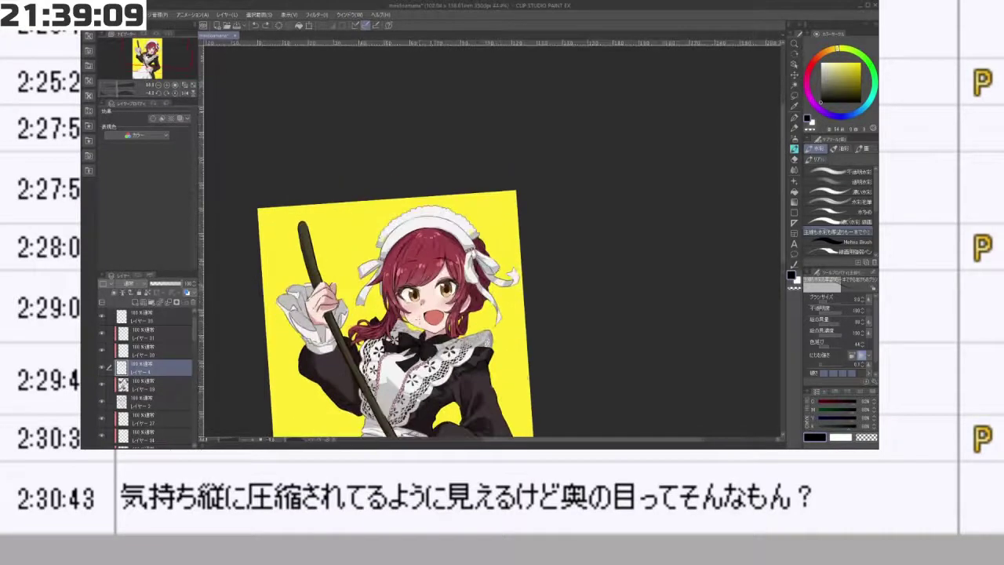
{"action": "key", "text": "ctrl+plus"}
{"action": "key", "text": "ctrl+plus"}
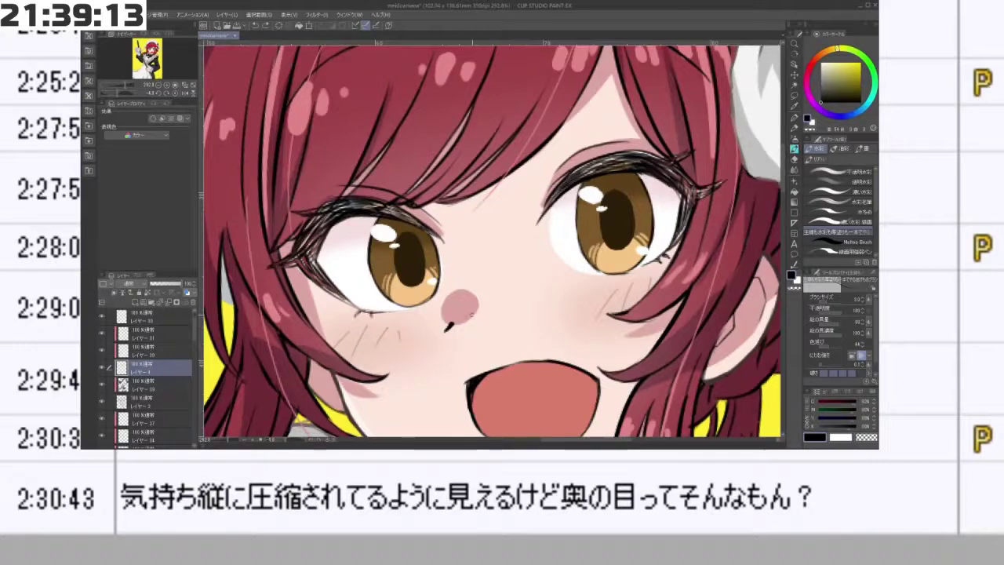
{"action": "key", "text": "ctrl+plus"}
{"action": "key", "text": "ctrl+minus"}
{"action": "key", "text": "ctrl+minus"}
{"action": "key", "text": "ctrl+minus"}
{"action": "key", "text": "ctrl+minus"}
{"action": "key", "text": "ctrl+minus"}
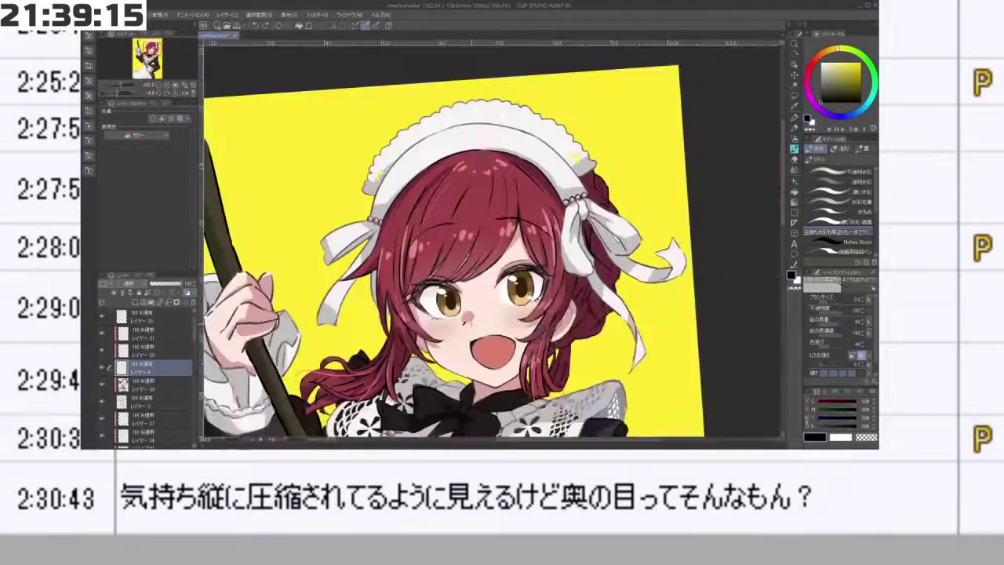
{"action": "key", "text": "ctrl+plus"}
{"action": "key", "text": "ctrl+plus"}
{"action": "key", "text": "ctrl+plus"}
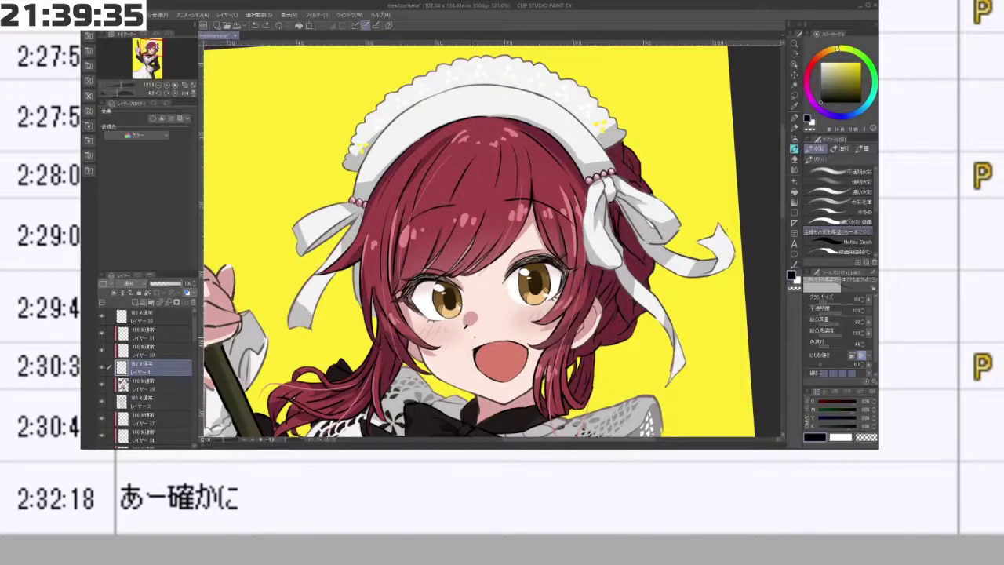
{"action": "left_click_drag", "start_coordinate": [458, 375], "coordinate": [600, 102]}
{"action": "left_click_drag", "start_coordinate": [506, 377], "coordinate": [593, 87]}
{"action": "scroll", "coordinate": [493, 242], "scroll_direction": "down", "scroll_amount": 4}
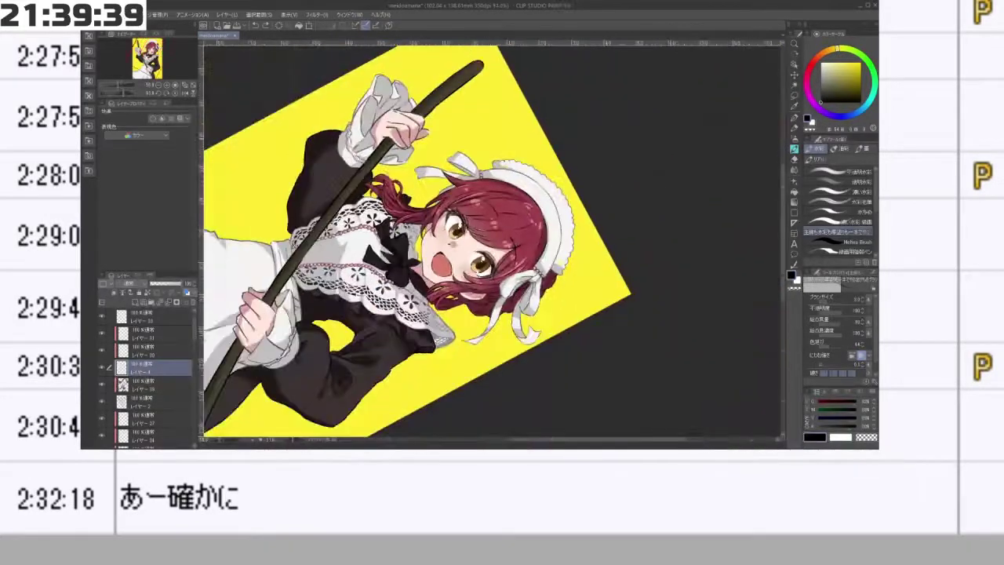
{"action": "left_click_drag", "start_coordinate": [493, 383], "coordinate": [624, 292]}
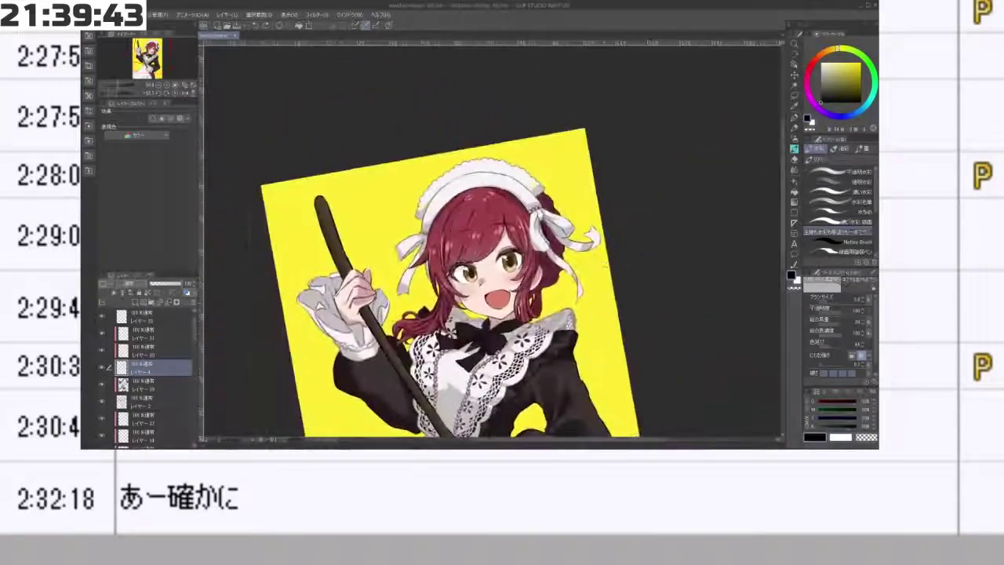
{"action": "scroll", "coordinate": [488, 240], "scroll_direction": "up", "scroll_amount": 4}
{"action": "scroll", "coordinate": [488, 239], "scroll_direction": "down", "scroll_amount": 4}
{"action": "scroll", "coordinate": [471, 259], "scroll_direction": "up", "scroll_amount": 5}
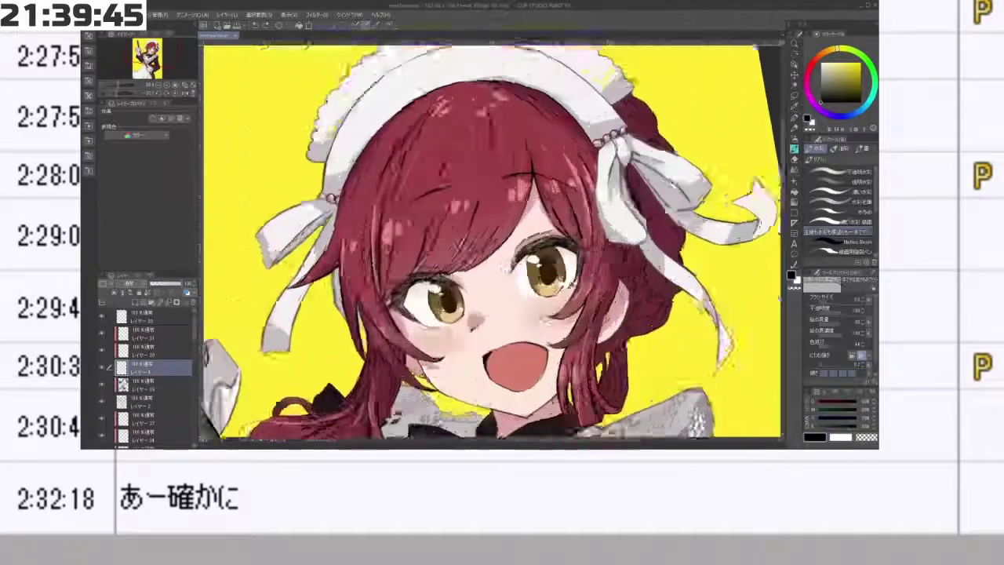
{"action": "left_click_drag", "start_coordinate": [624, 292], "coordinate": [577, 357]}
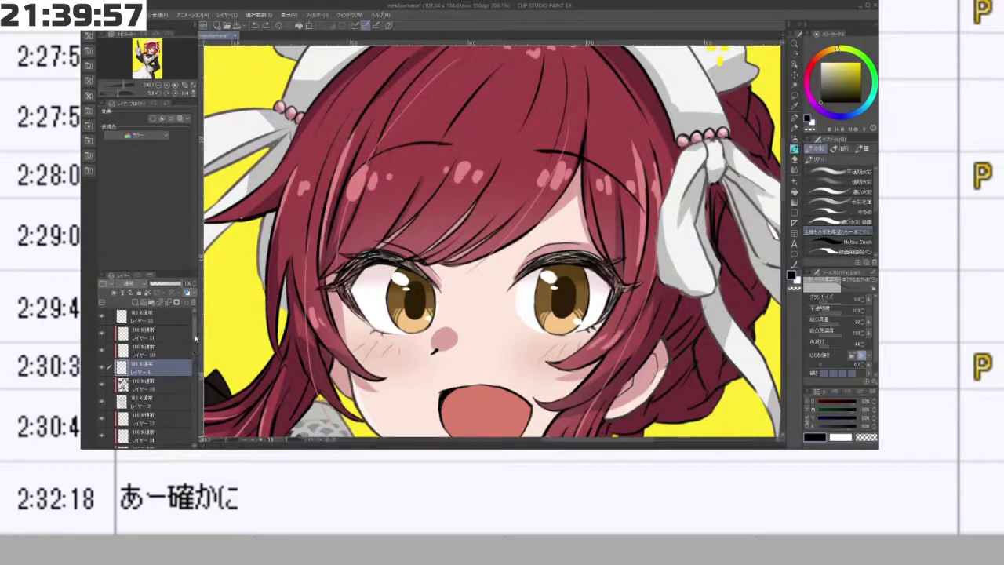
- Identify the iris layers by toggling layer visibility and select the four adjacent layers from レイヤー 27 down to レイヤー 25
{"action": "scroll", "coordinate": [197, 346], "scroll_direction": "down", "scroll_amount": 3}
{"action": "scroll", "coordinate": [197, 346], "scroll_direction": "down", "scroll_amount": 5}
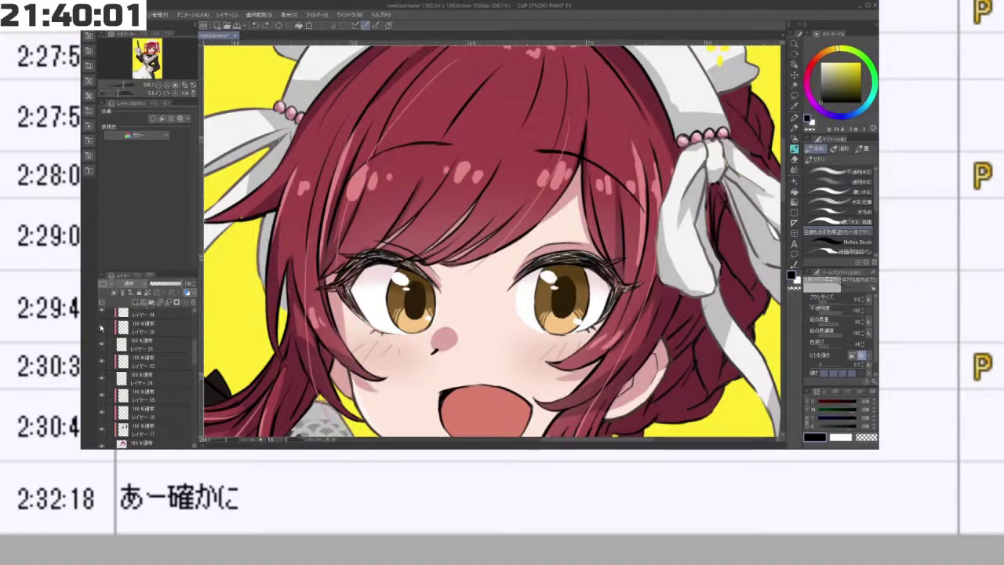
{"action": "left_click", "coordinate": [102, 328]}
{"action": "left_click", "coordinate": [102, 329]}
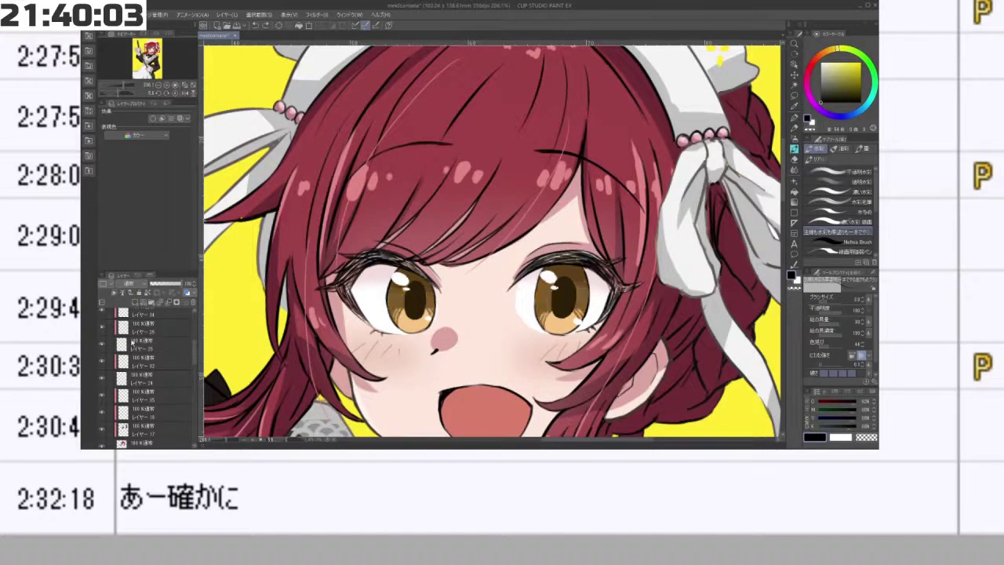
{"action": "mouse_move", "coordinate": [197, 354]}
{"action": "left_mouse_down"}
{"action": "mouse_move", "coordinate": [198, 326]}
{"action": "mouse_move", "coordinate": [198, 341]}
{"action": "left_mouse_up"}
{"action": "left_click", "coordinate": [102, 353]}
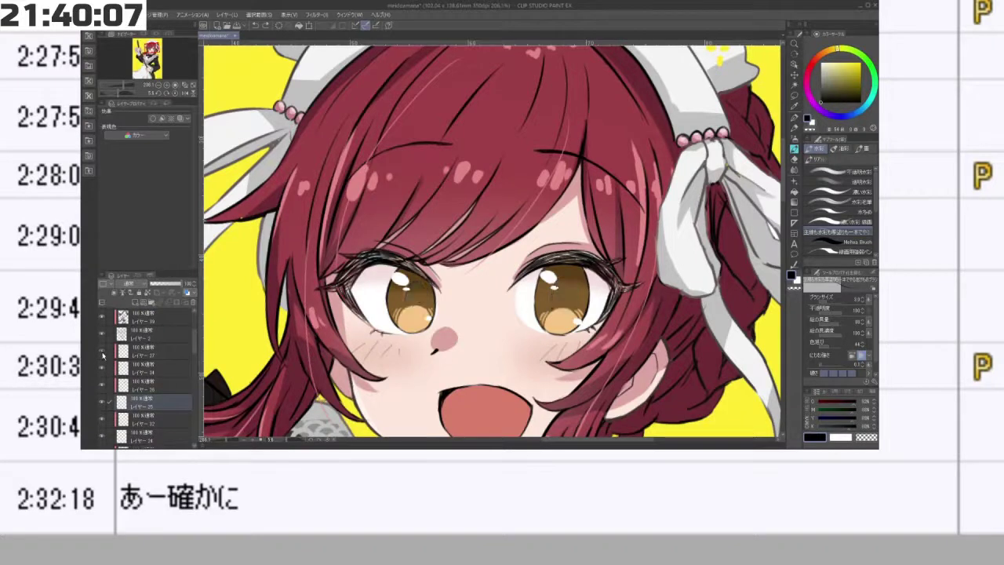
{"action": "left_click", "coordinate": [102, 354]}
{"action": "left_click", "coordinate": [148, 355], "text": "ctrl"}
{"action": "left_click", "coordinate": [154, 371], "text": "ctrl"}
{"action": "left_click", "coordinate": [156, 389], "text": "ctrl"}
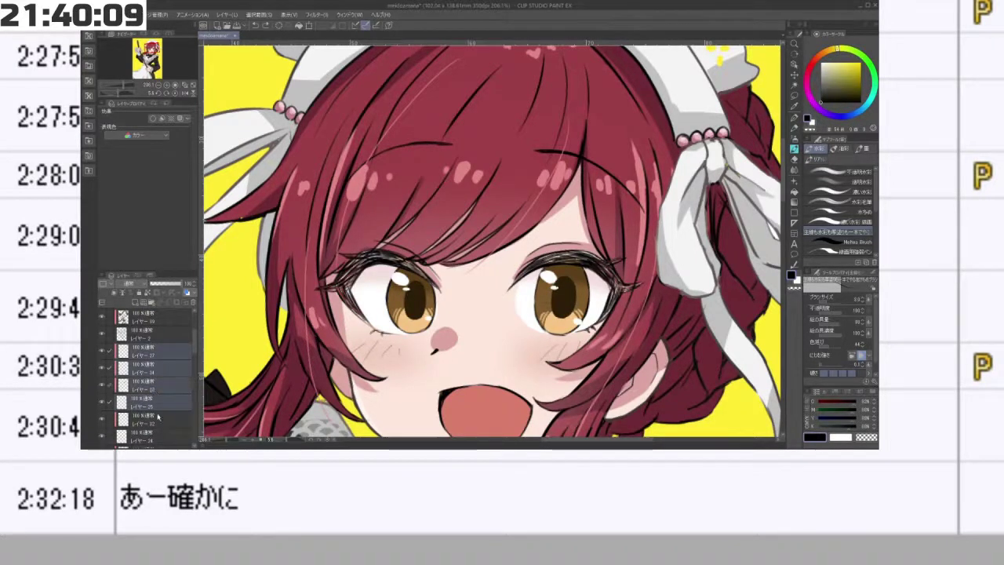
- Check レイヤー 32 by toggling its visibility, and lasso the iris nearest the hair ribbon on the selected iris layers
{"action": "left_click", "coordinate": [102, 419]}
{"action": "left_click", "coordinate": [102, 419]}
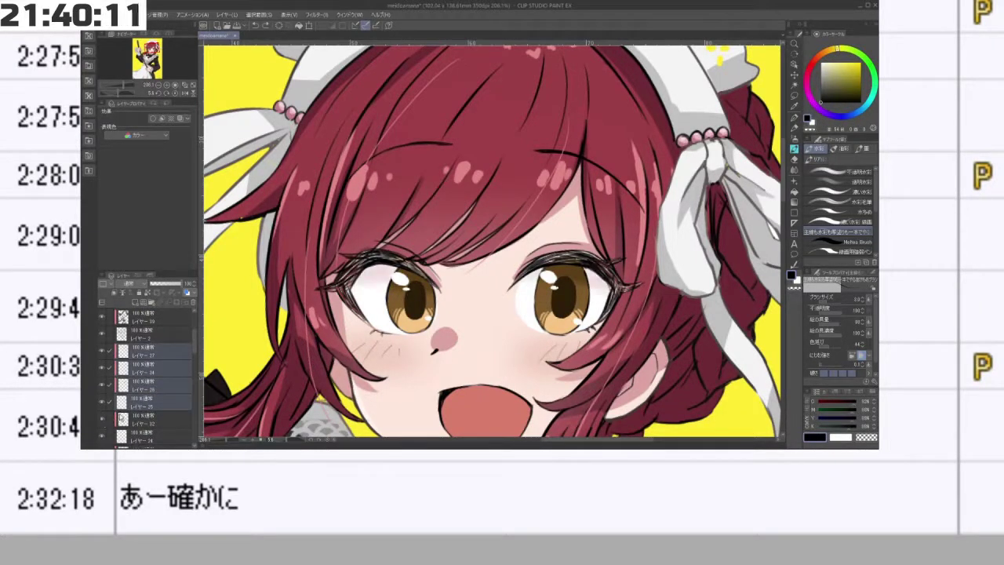
{"action": "left_click", "coordinate": [166, 405], "text": "ctrl"}
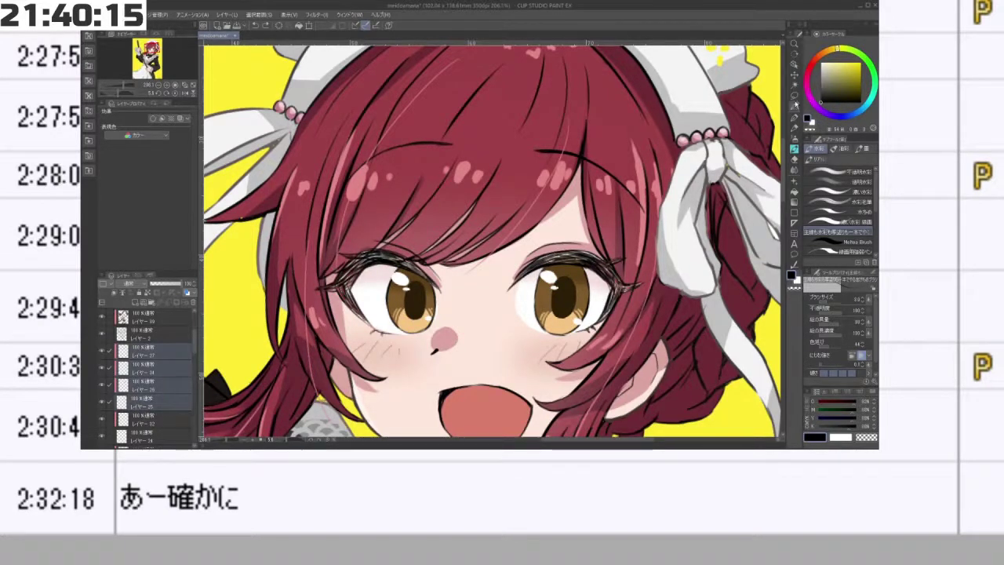
{"action": "left_click", "coordinate": [795, 95]}
{"action": "scroll", "coordinate": [573, 340], "scroll_direction": "down", "scroll_amount": 3}
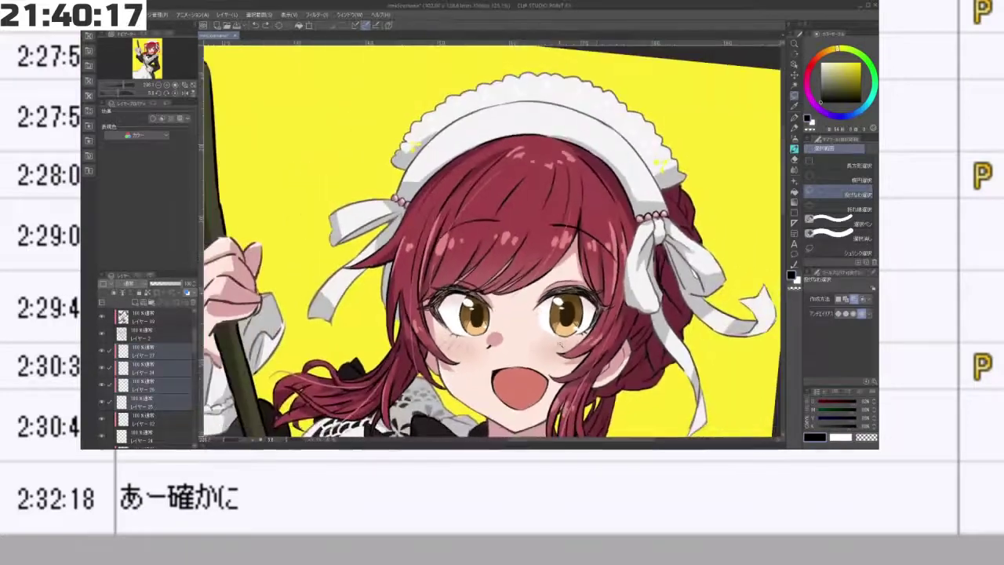
{"action": "left_click_drag", "start_coordinate": [574, 340], "coordinate": [568, 258]}
{"action": "left_click_drag", "start_coordinate": [553, 366], "coordinate": [617, 185]}
{"action": "scroll", "coordinate": [493, 154], "scroll_direction": "up", "scroll_amount": 3}
{"action": "scroll", "coordinate": [484, 163], "scroll_direction": "up", "scroll_amount": 2}
{"action": "left_click_drag", "start_coordinate": [413, 142], "coordinate": [469, 116]}
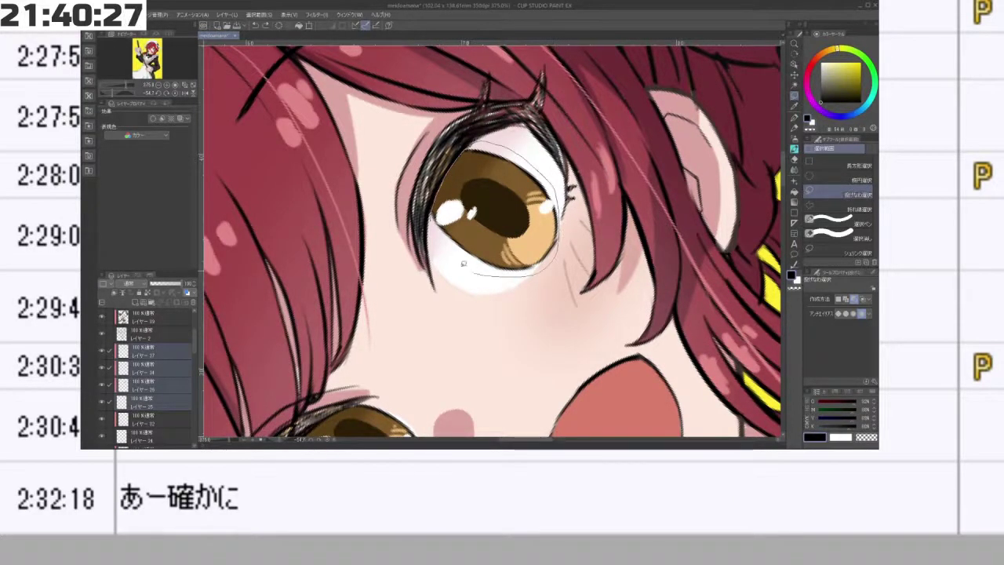
{"action": "left_click_drag", "start_coordinate": [464, 264], "coordinate": [434, 224]}
{"action": "left_click_drag", "start_coordinate": [580, 261], "coordinate": [535, 320]}
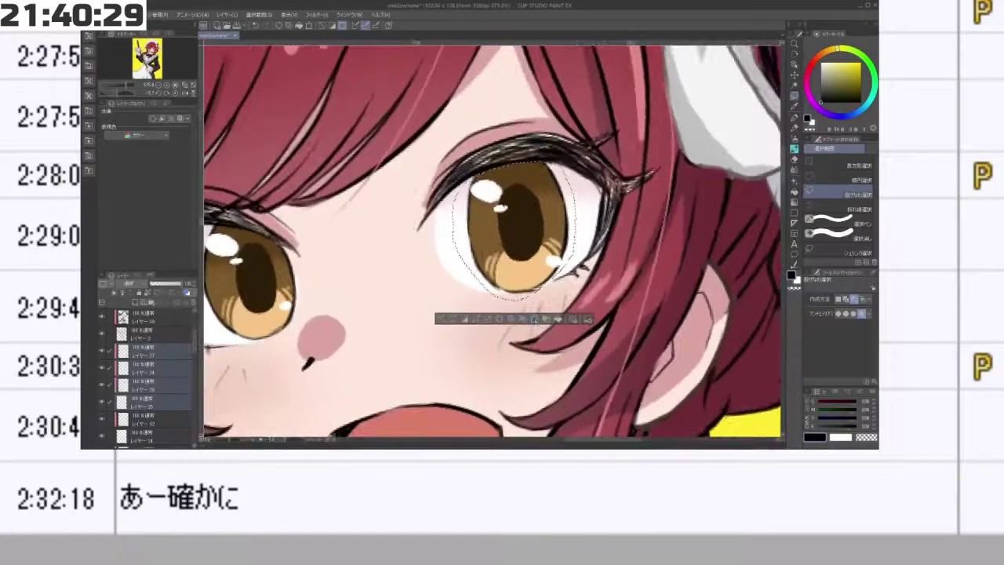
- Scale the lassoed iris down slightly within the eye white, apply the transformation and clear the selection
{"action": "left_click", "coordinate": [535, 320]}
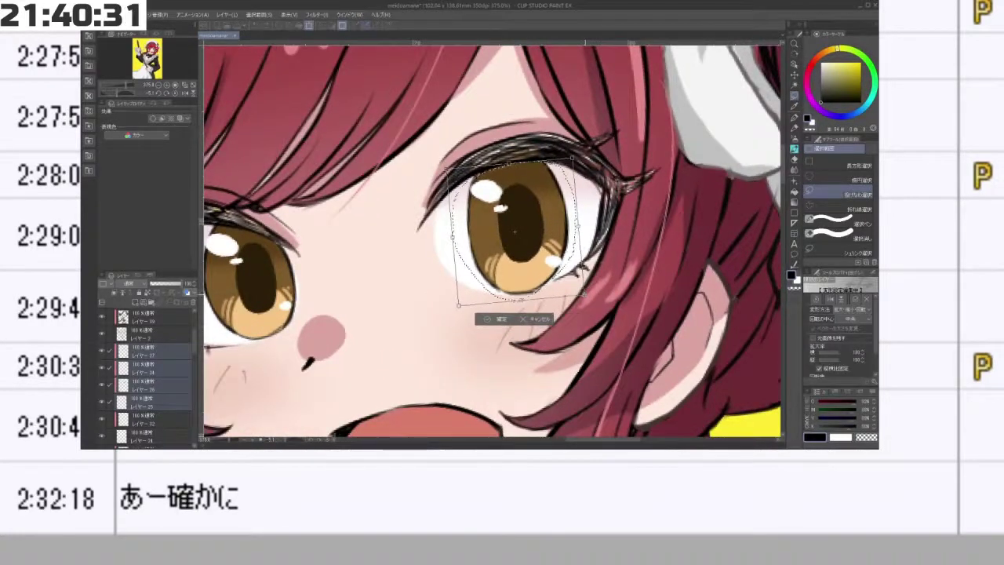
{"action": "left_click_drag", "start_coordinate": [584, 295], "coordinate": [581, 271]}
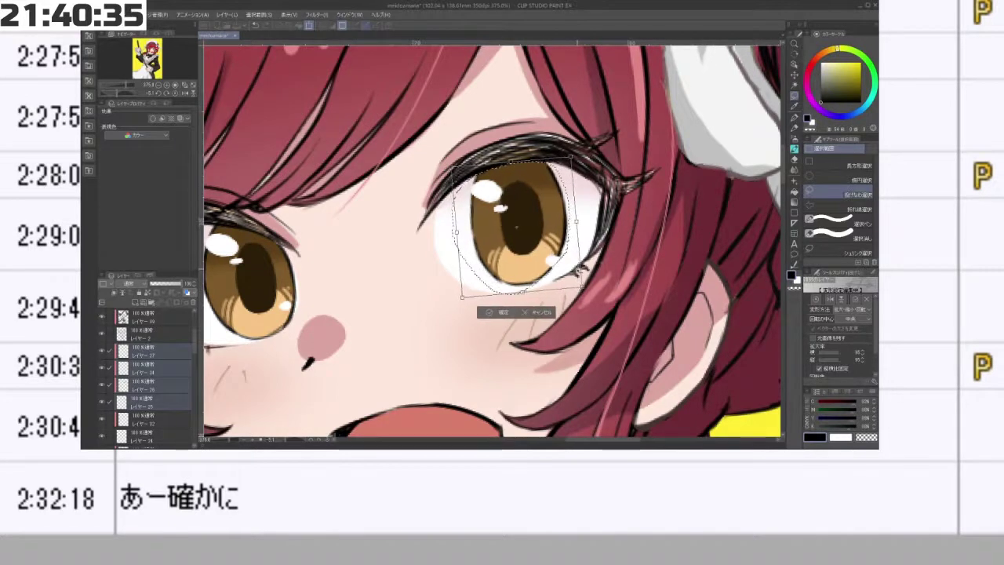
{"action": "scroll", "coordinate": [566, 322], "scroll_direction": "down", "scroll_amount": 5}
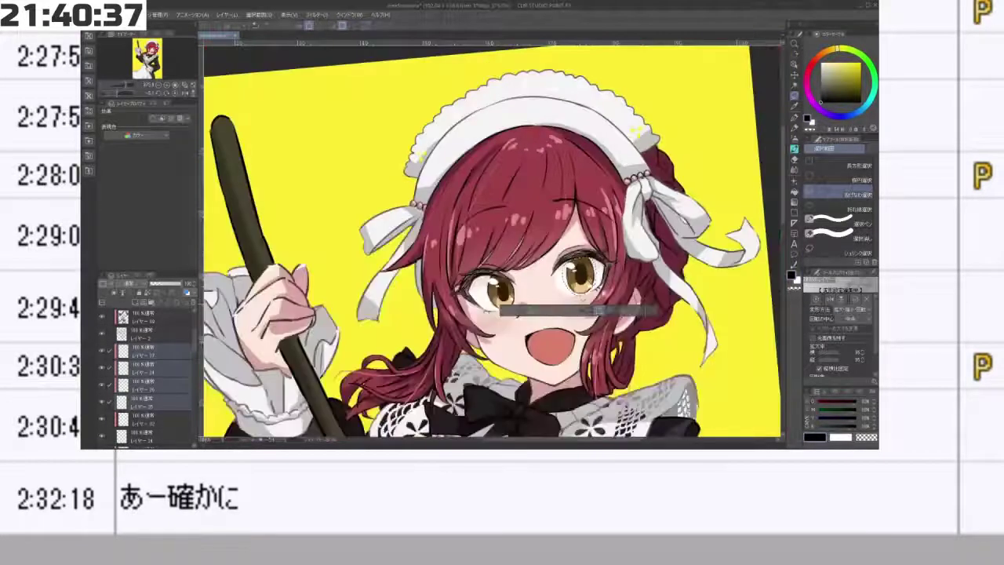
{"action": "key", "text": "Return"}
{"action": "left_click_drag", "start_coordinate": [503, 330], "coordinate": [554, 308]}
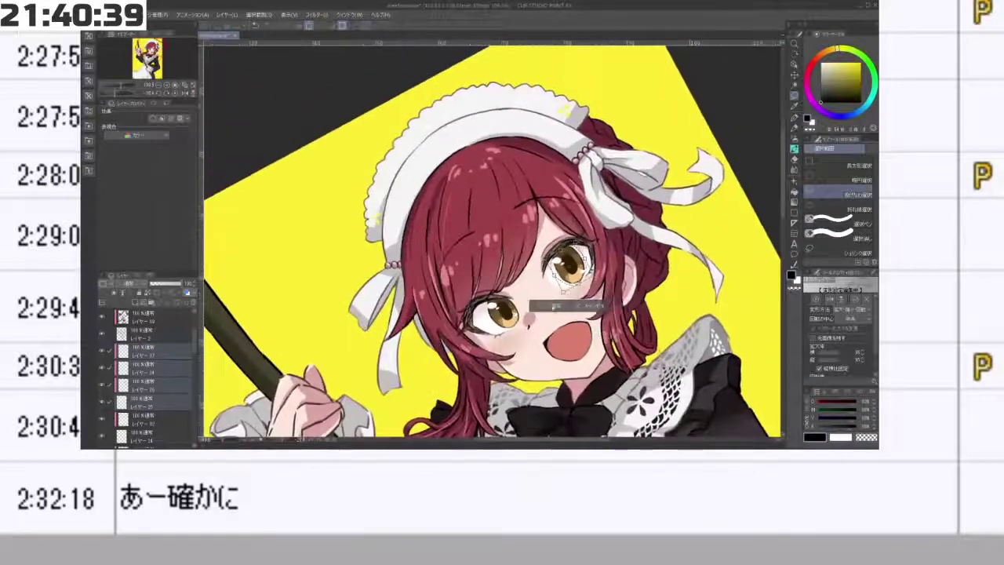
{"action": "left_click", "coordinate": [549, 307]}
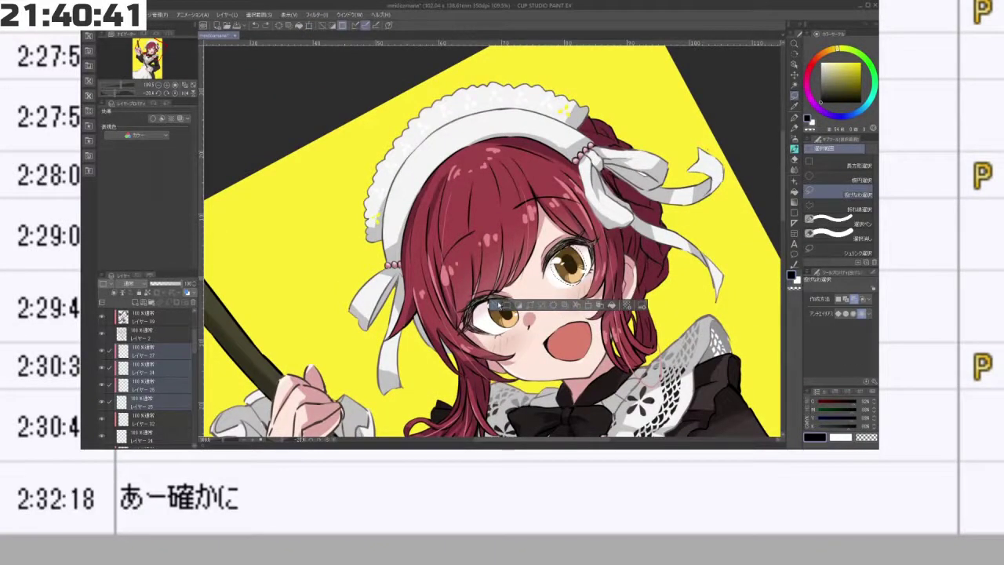
{"action": "left_click", "coordinate": [498, 304]}
- Compare the face at different canvas angles, restore the iris selection and transform the same iris again, ending with the selection cleared
{"action": "left_click_drag", "start_coordinate": [675, 313], "coordinate": [634, 432]}
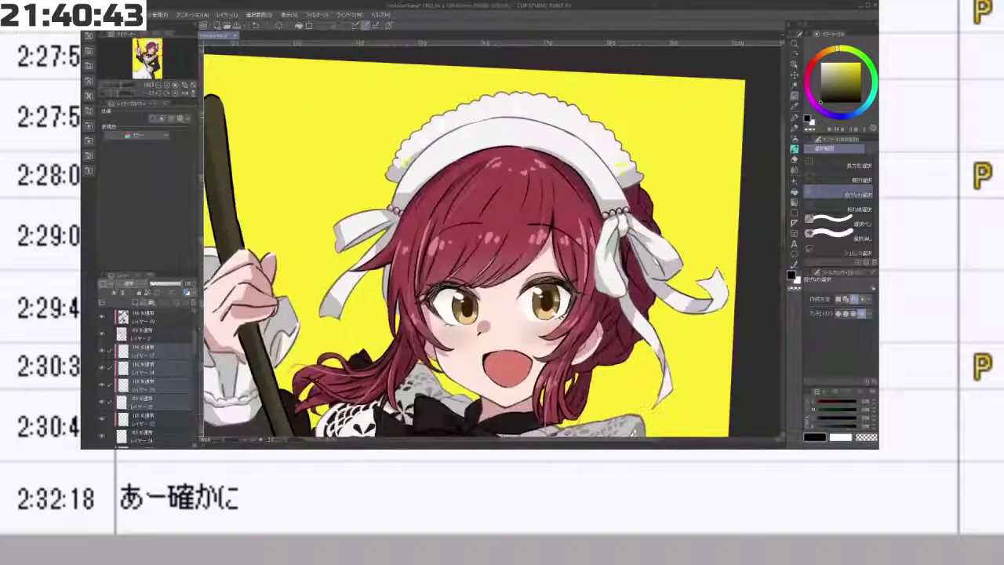
{"action": "mouse_move", "coordinate": [556, 304]}
{"action": "left_mouse_down"}
{"action": "mouse_move", "coordinate": [624, 304]}
{"action": "mouse_move", "coordinate": [548, 314]}
{"action": "left_mouse_up"}
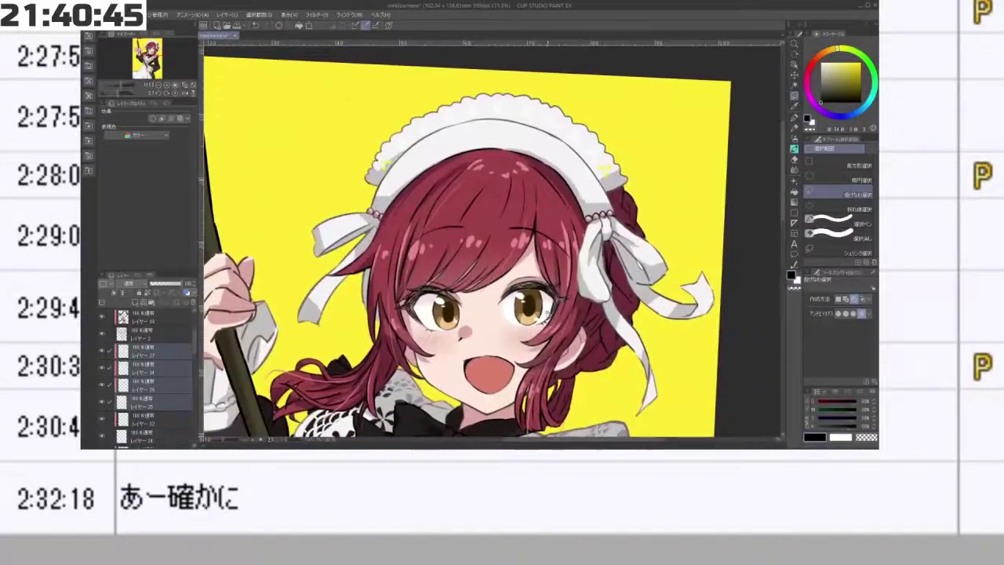
{"action": "mouse_move", "coordinate": [569, 362]}
{"action": "left_mouse_down"}
{"action": "mouse_move", "coordinate": [621, 302]}
{"action": "mouse_move", "coordinate": [524, 380]}
{"action": "left_mouse_up"}
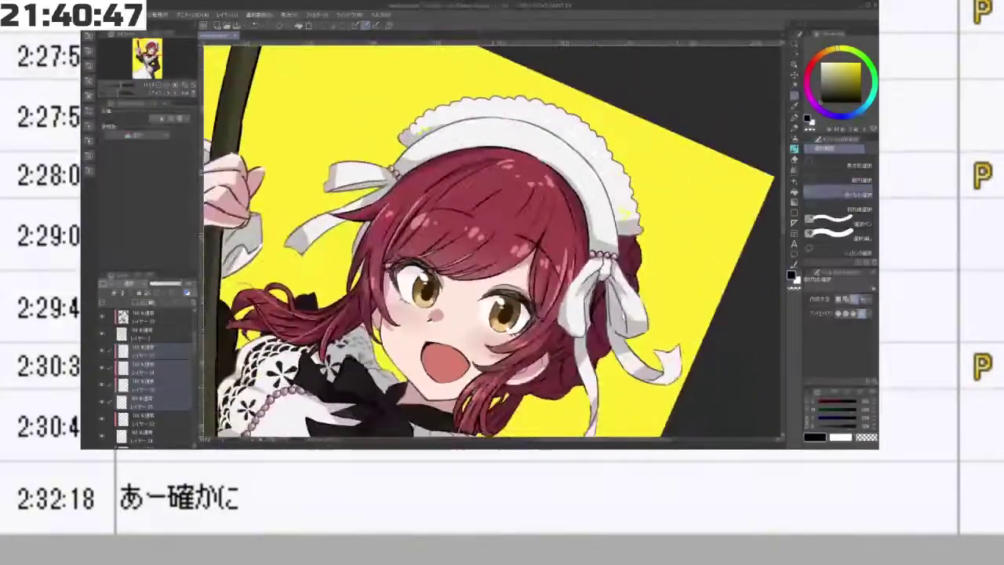
{"action": "mouse_move", "coordinate": [488, 297]}
{"action": "left_mouse_down"}
{"action": "mouse_move", "coordinate": [510, 335]}
{"action": "mouse_move", "coordinate": [554, 311]}
{"action": "mouse_move", "coordinate": [582, 310]}
{"action": "left_mouse_up"}
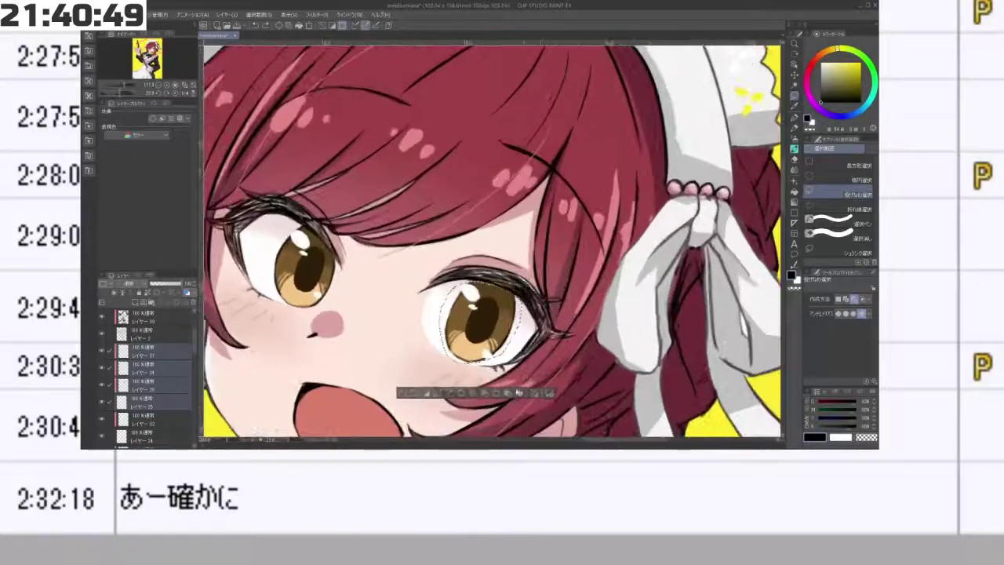
{"action": "left_click", "coordinate": [499, 395]}
{"action": "left_click_drag", "start_coordinate": [506, 377], "coordinate": [537, 372]}
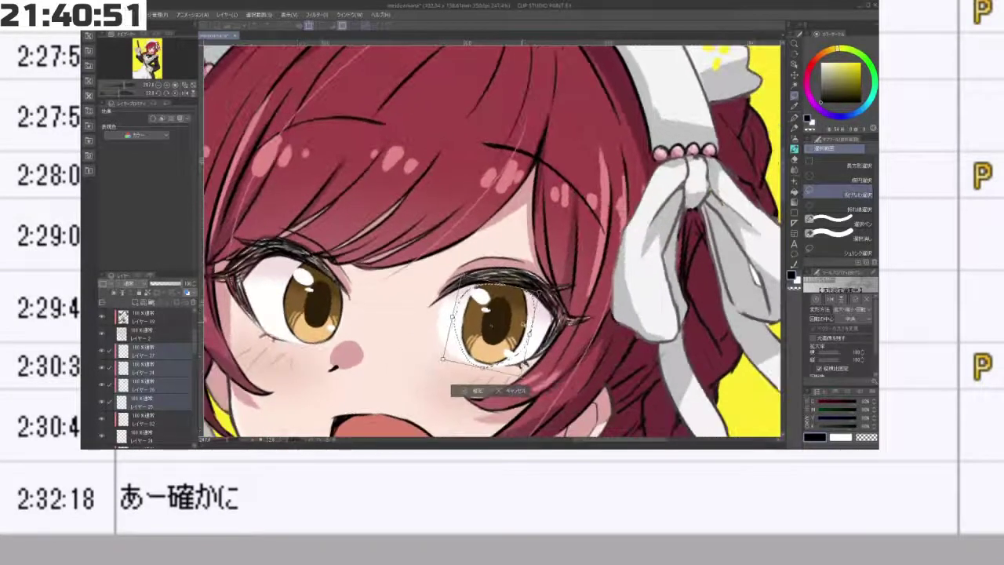
{"action": "left_click", "coordinate": [473, 390]}
{"action": "left_click", "coordinate": [418, 391]}
- Examine which eye parts レイヤー 27, レイヤー 2 and their neighbouring layers hold by toggling their visibility
{"action": "left_click_drag", "start_coordinate": [451, 361], "coordinate": [506, 252]}
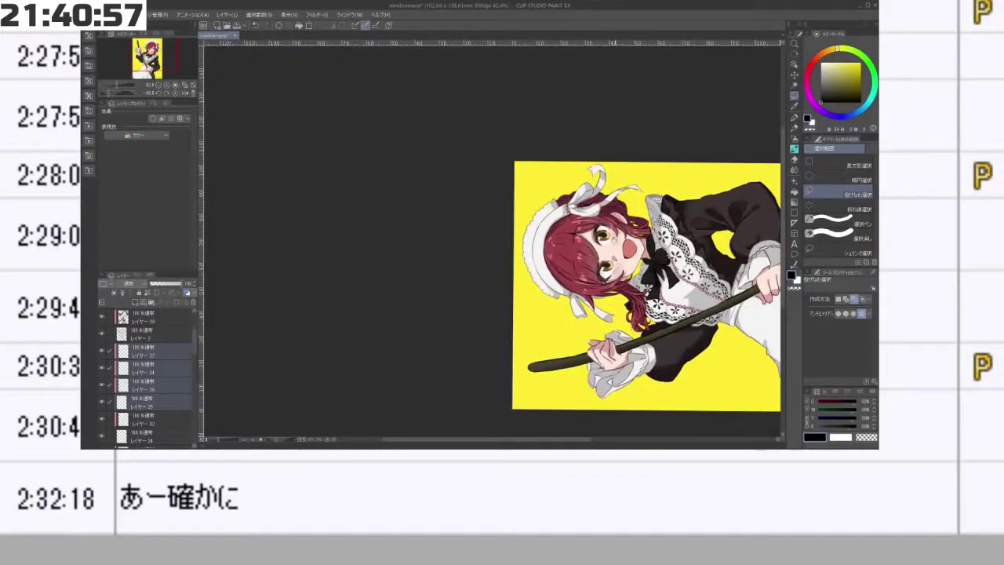
{"action": "scroll", "coordinate": [612, 251], "scroll_direction": "up", "scroll_amount": 5}
{"action": "left_click_drag", "start_coordinate": [644, 247], "coordinate": [647, 247]}
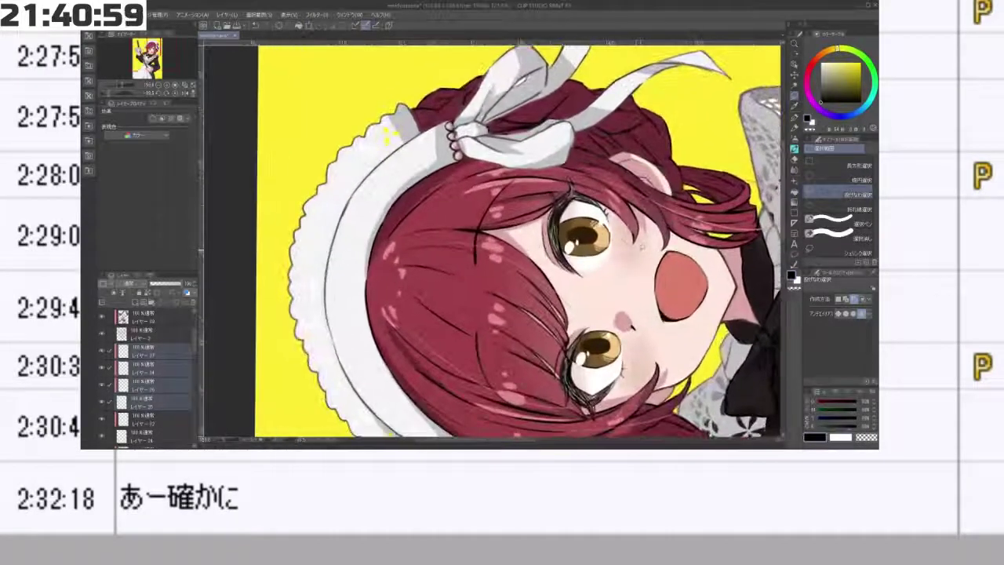
{"action": "left_click", "coordinate": [149, 350]}
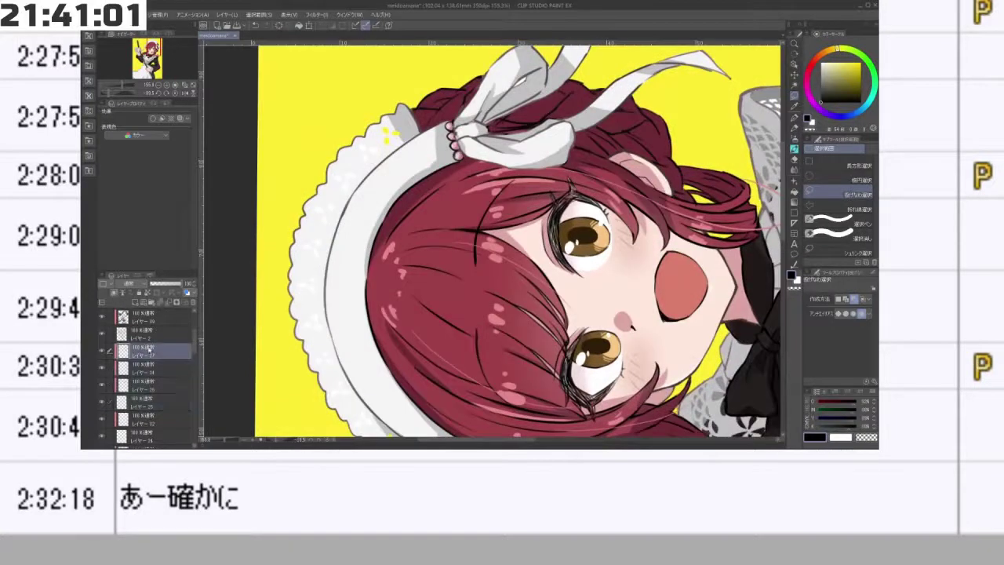
{"action": "left_click", "coordinate": [102, 351]}
{"action": "left_click", "coordinate": [102, 352]}
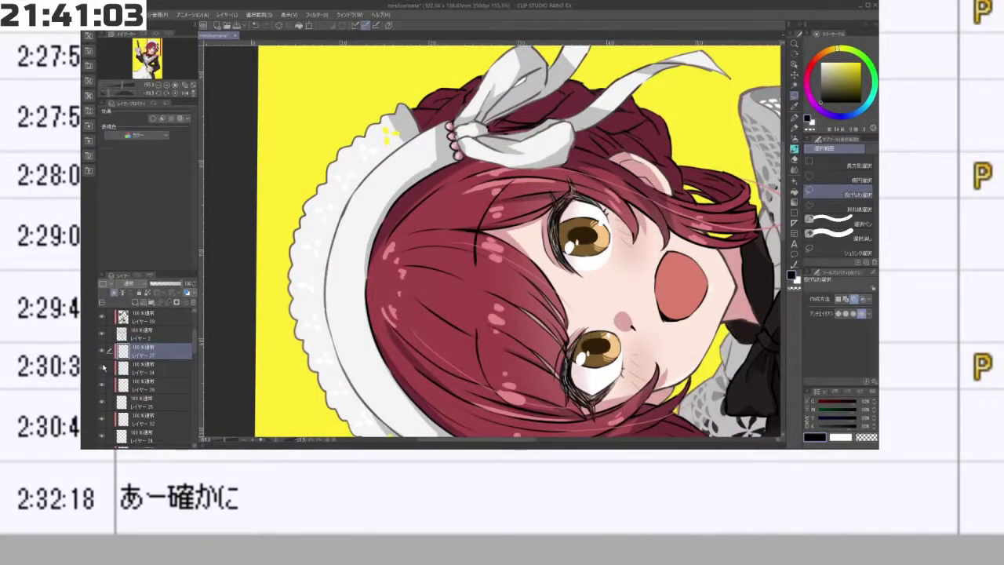
{"action": "left_click", "coordinate": [103, 334]}
{"action": "left_click", "coordinate": [103, 335]}
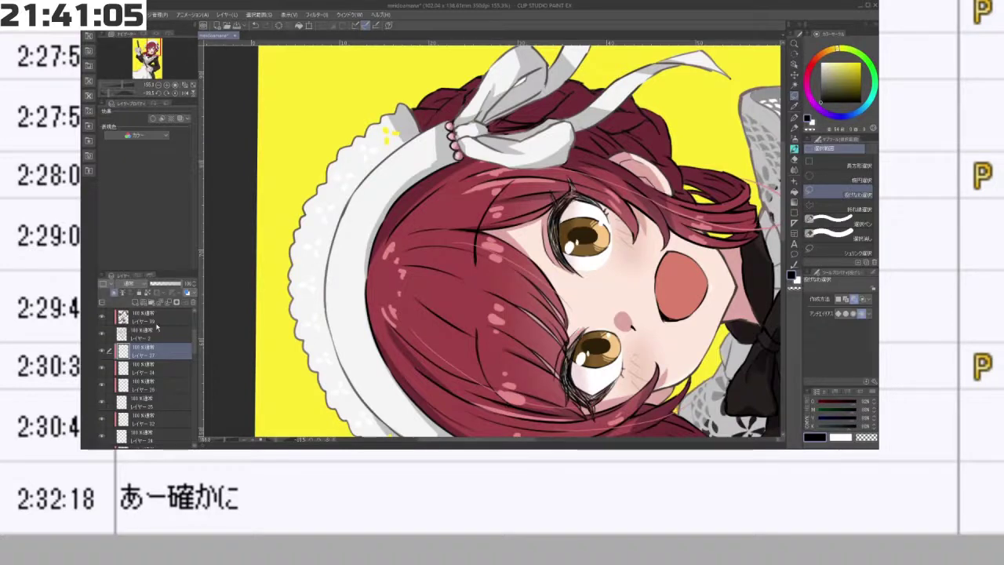
- Search the layer stack for the eye white, toggling レイヤー 25 to check it, and select レイヤー 24
{"action": "left_click_drag", "start_coordinate": [194, 345], "coordinate": [196, 314]}
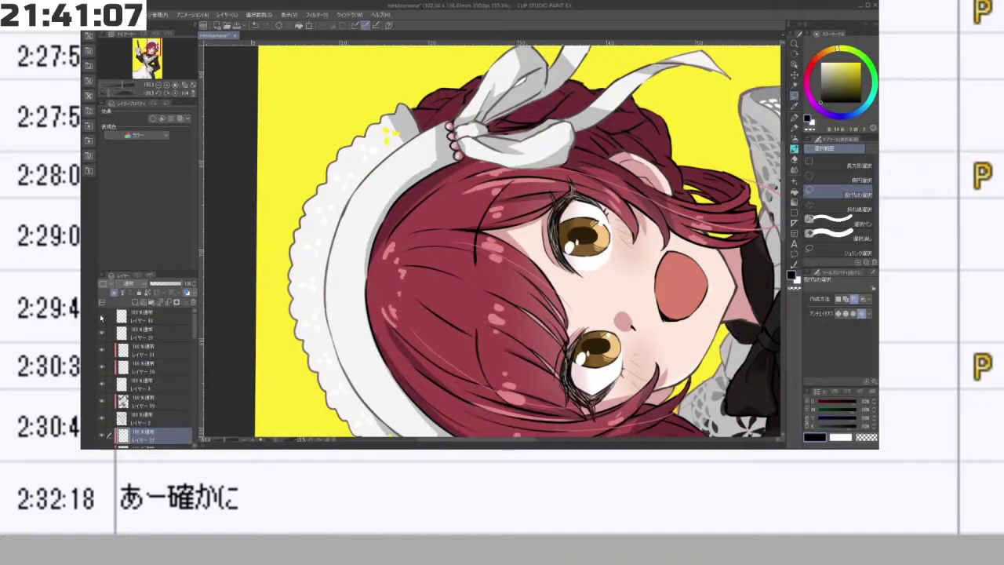
{"action": "left_click", "coordinate": [188, 331]}
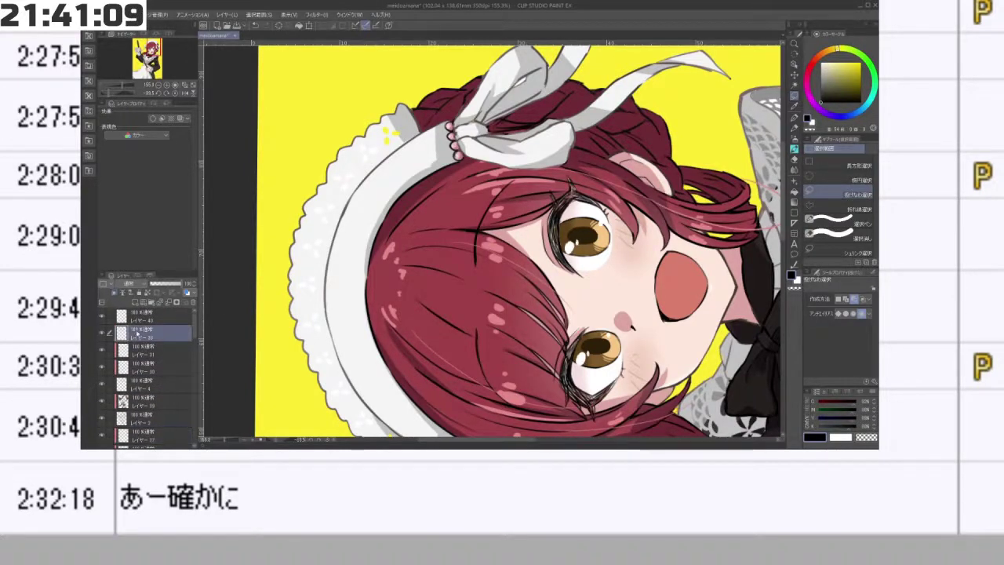
{"action": "left_click_drag", "start_coordinate": [194, 321], "coordinate": [197, 359]}
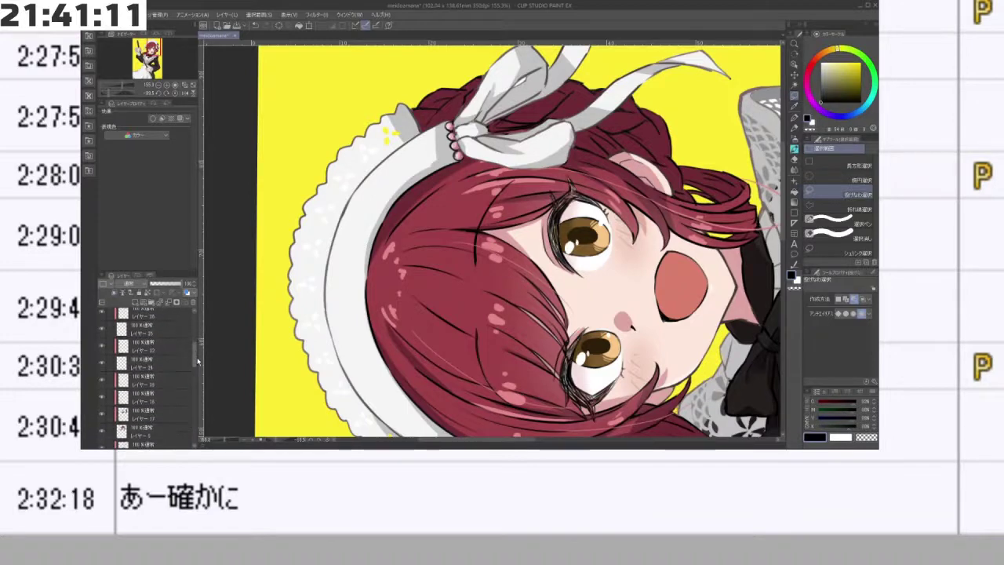
{"action": "left_click", "coordinate": [139, 332]}
{"action": "left_click", "coordinate": [102, 328]}
{"action": "left_click", "coordinate": [101, 328]}
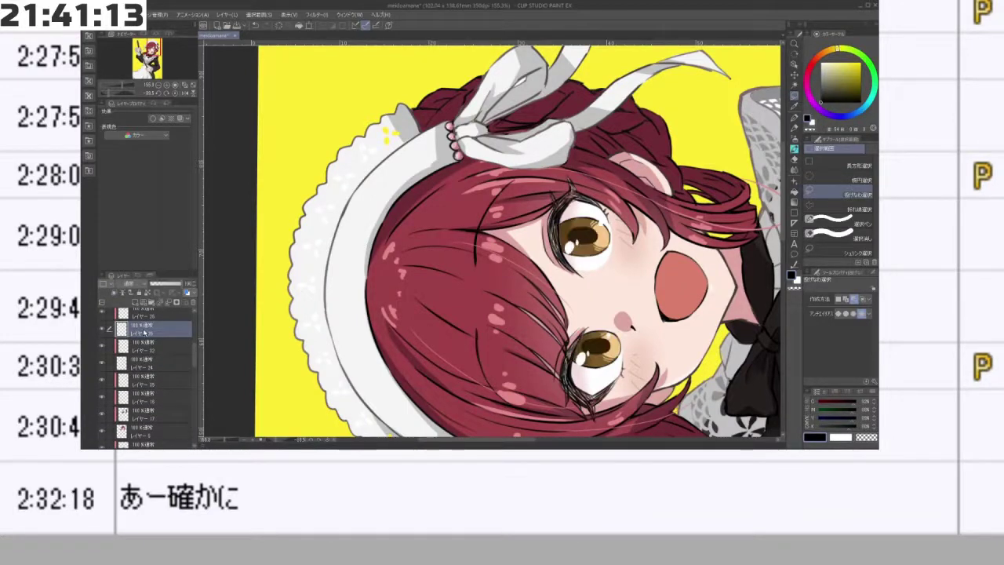
{"action": "left_click", "coordinate": [142, 363]}
- Select レイヤー 4 above the line art and switch from the lasso to the watercolour brush
{"action": "scroll", "coordinate": [584, 237], "scroll_direction": "up", "scroll_amount": 2}
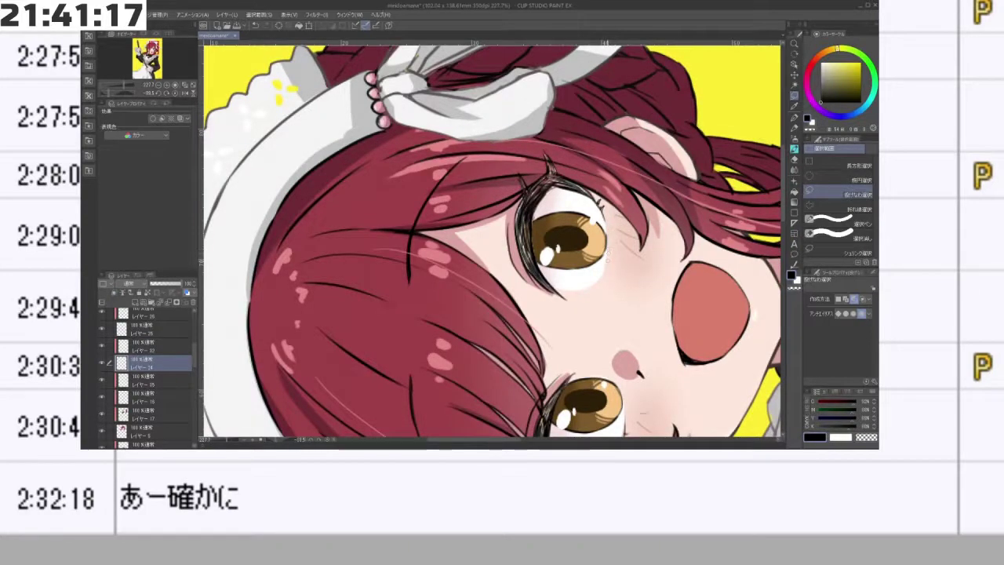
{"action": "left_click_drag", "start_coordinate": [593, 314], "coordinate": [369, 243]}
{"action": "scroll", "coordinate": [569, 290], "scroll_direction": "down", "scroll_amount": 3}
{"action": "scroll", "coordinate": [570, 290], "scroll_direction": "up", "scroll_amount": 4}
{"action": "left_click_drag", "start_coordinate": [570, 289], "coordinate": [583, 245]}
{"action": "left_click_drag", "start_coordinate": [194, 361], "coordinate": [195, 333]}
{"action": "left_click", "coordinate": [183, 364]}
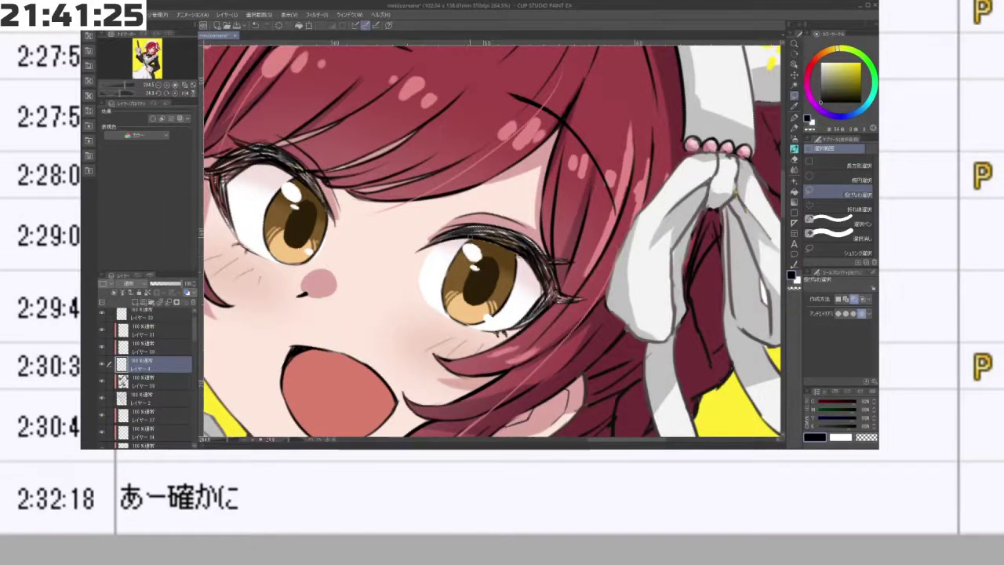
{"action": "left_click_drag", "start_coordinate": [443, 313], "coordinate": [498, 327]}
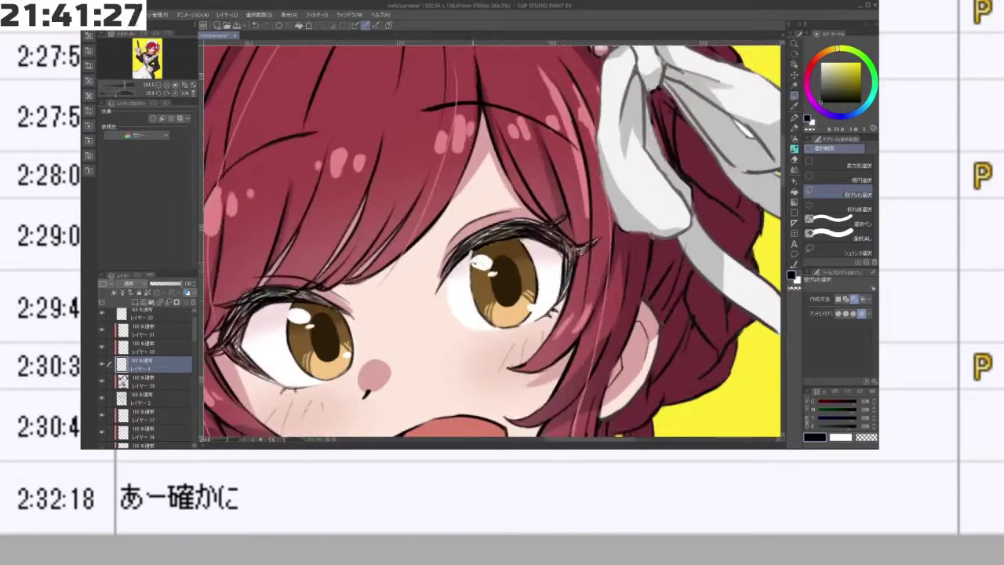
{"action": "left_click", "coordinate": [795, 148]}
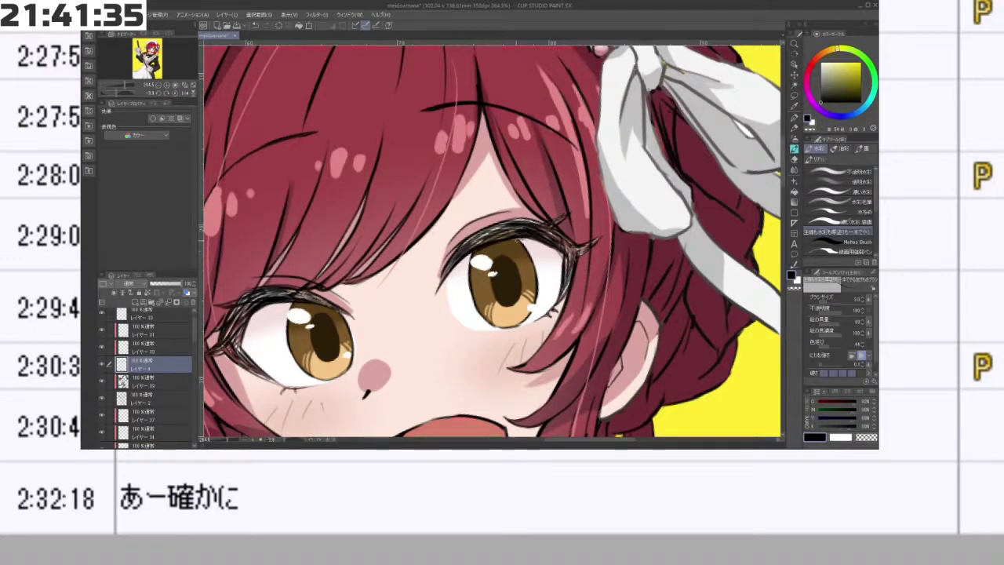
- Examine both eyes in close-up, upside down and with the whole upper body in view to judge their balance
{"action": "left_click_drag", "start_coordinate": [518, 241], "coordinate": [509, 222]}
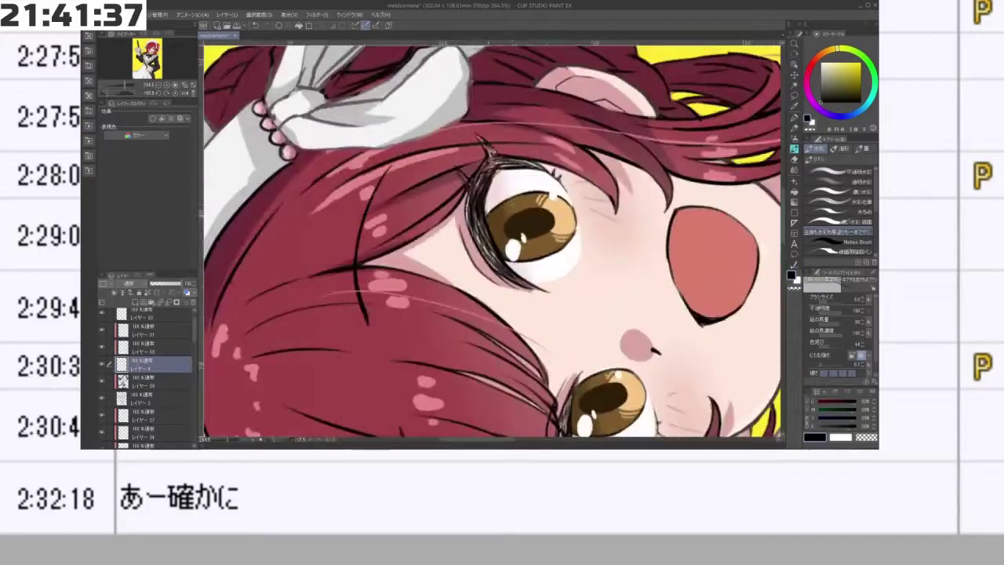
{"action": "left_click_drag", "start_coordinate": [513, 205], "coordinate": [329, 204]}
{"action": "scroll", "coordinate": [549, 331], "scroll_direction": "down", "scroll_amount": 4}
{"action": "left_click_drag", "start_coordinate": [541, 337], "coordinate": [610, 190]}
{"action": "scroll", "coordinate": [579, 227], "scroll_direction": "up", "scroll_amount": 7}
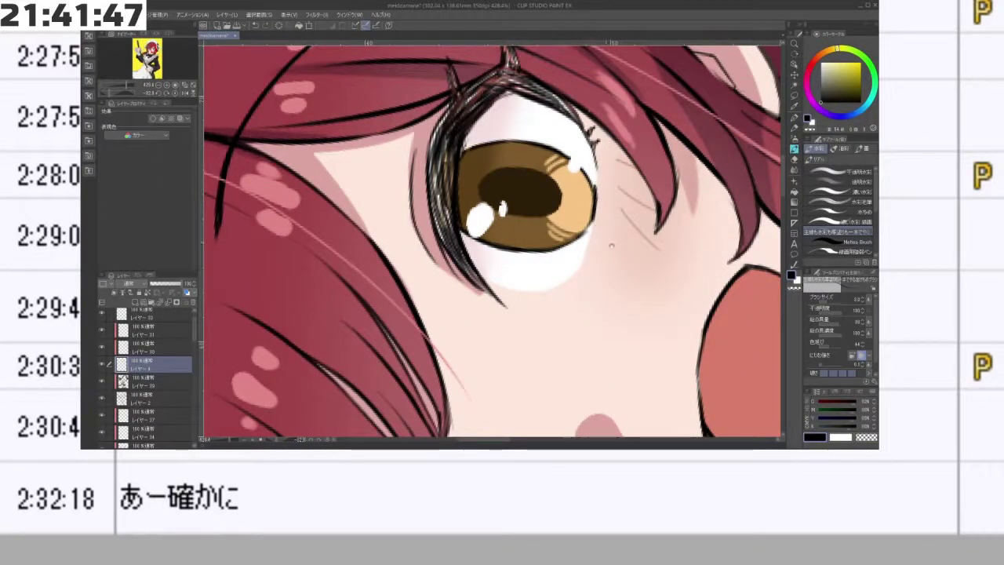
{"action": "scroll", "coordinate": [612, 245], "scroll_direction": "down", "scroll_amount": 4}
{"action": "left_click_drag", "start_coordinate": [598, 357], "coordinate": [571, 272]}
{"action": "scroll", "coordinate": [571, 271], "scroll_direction": "up", "scroll_amount": 3}
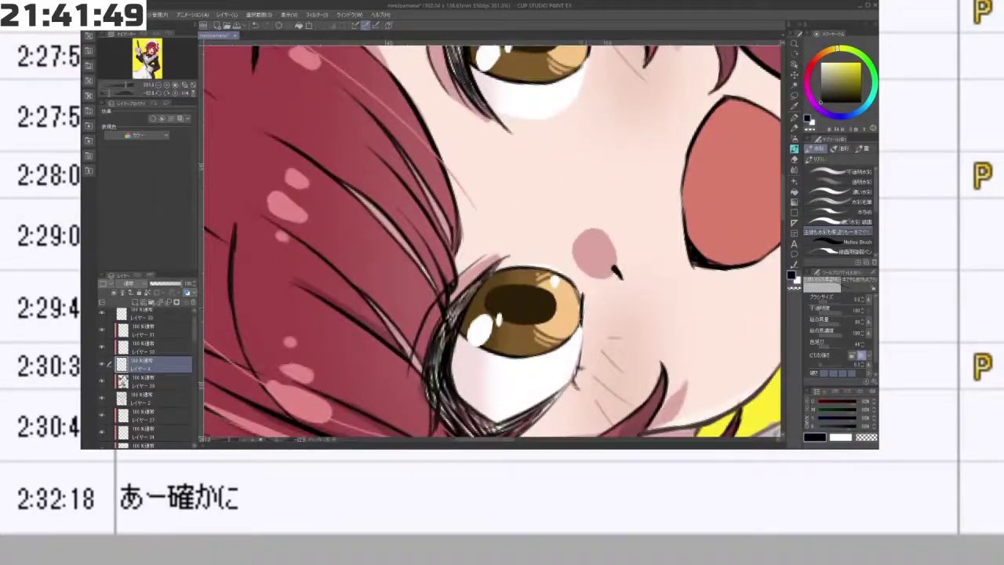
{"action": "left_click_drag", "start_coordinate": [581, 324], "coordinate": [581, 153]}
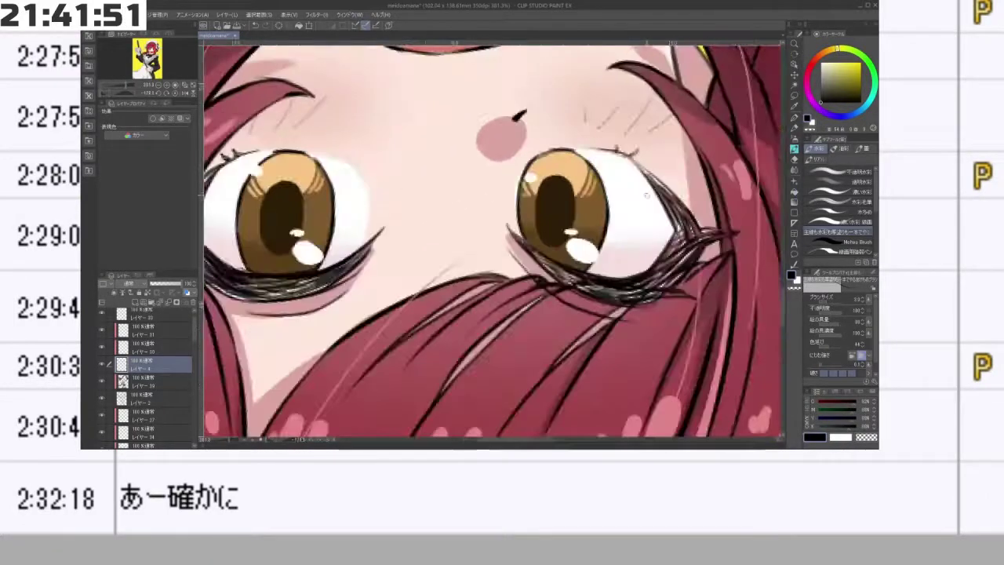
{"action": "scroll", "coordinate": [580, 153], "scroll_direction": "down", "scroll_amount": 4}
{"action": "left_click_drag", "start_coordinate": [369, 377], "coordinate": [631, 174]}
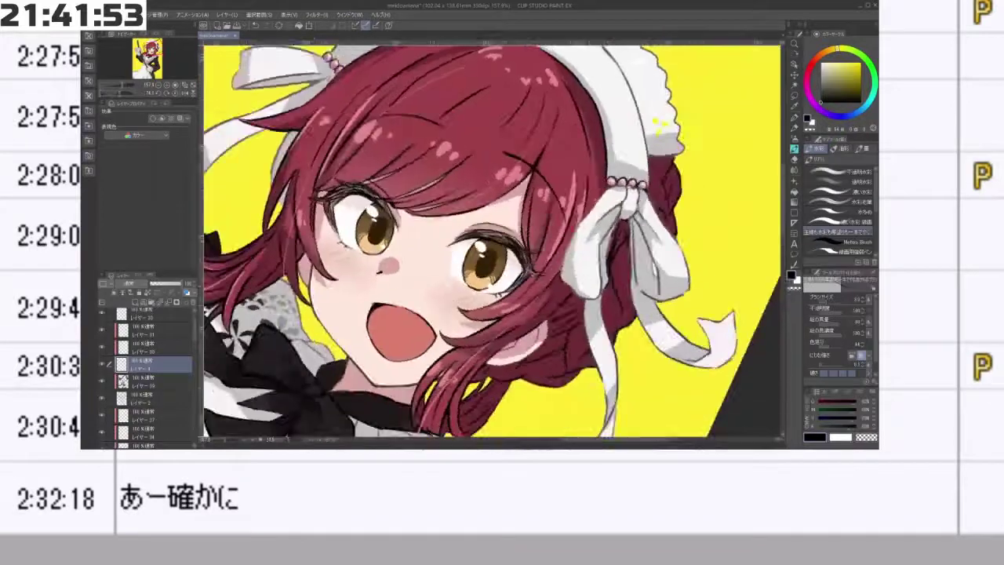
{"action": "scroll", "coordinate": [560, 318], "scroll_direction": "down", "scroll_amount": 3}
{"action": "left_click_drag", "start_coordinate": [549, 349], "coordinate": [625, 263]}
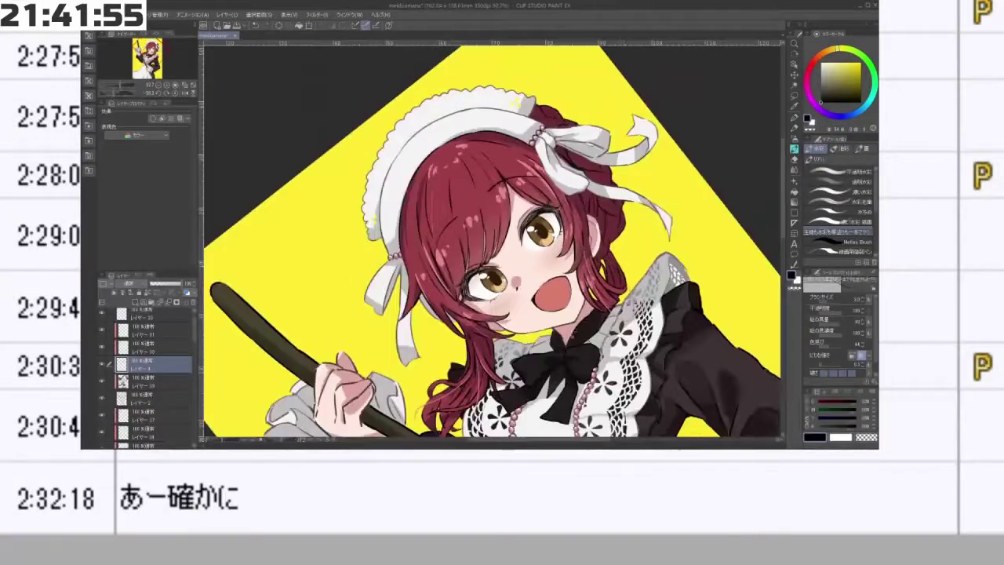
{"action": "left_click_drag", "start_coordinate": [604, 298], "coordinate": [527, 361]}
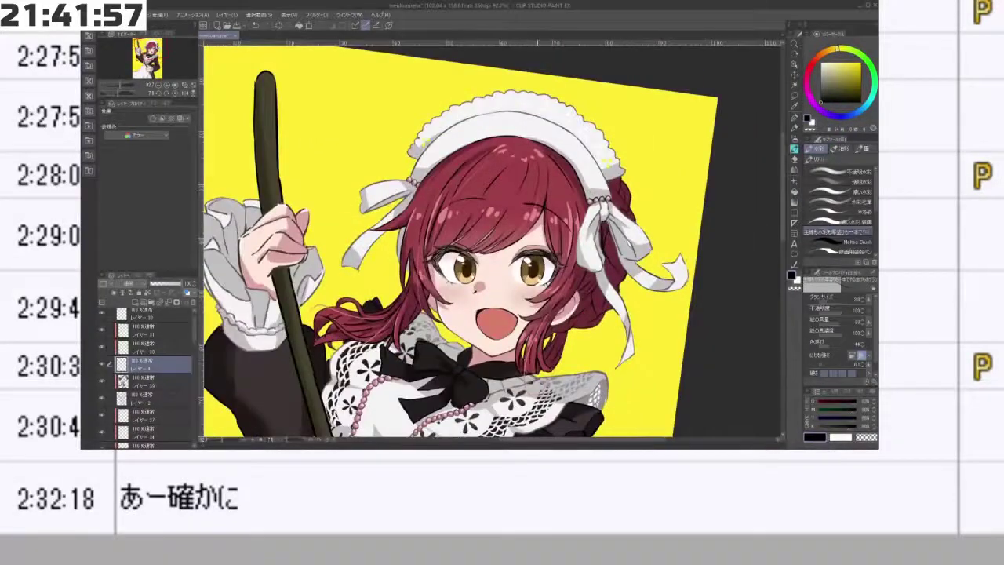
- Lasso the upper highlights of the eye nearer the large hair bow and try to transform them on the topmost layer
{"action": "scroll", "coordinate": [538, 353], "scroll_direction": "down", "scroll_amount": 3}
{"action": "scroll", "coordinate": [513, 336], "scroll_direction": "up", "scroll_amount": 9}
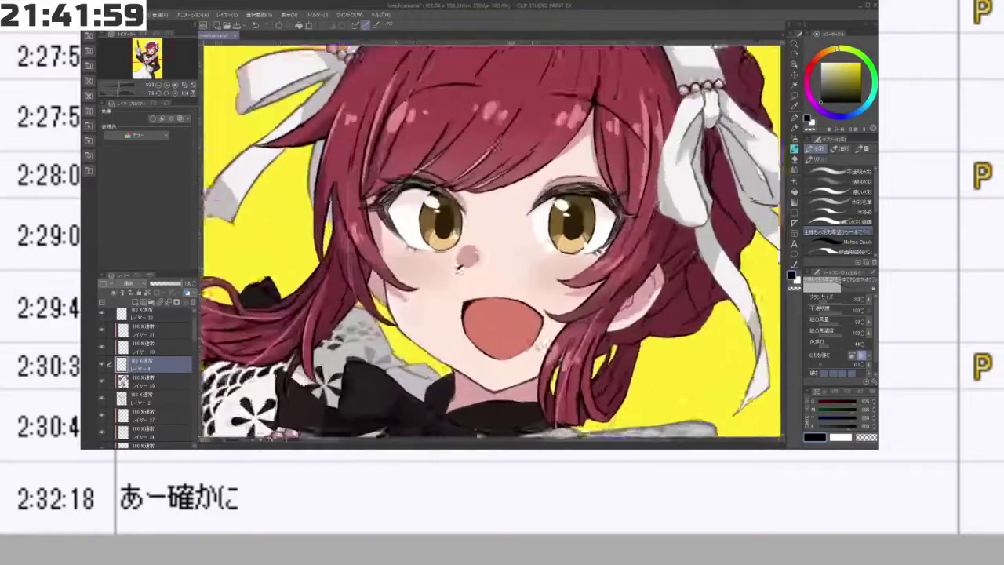
{"action": "scroll", "coordinate": [534, 345], "scroll_direction": "up", "scroll_amount": 2}
{"action": "scroll", "coordinate": [534, 345], "scroll_direction": "down", "scroll_amount": 4}
{"action": "scroll", "coordinate": [533, 345], "scroll_direction": "up", "scroll_amount": 3}
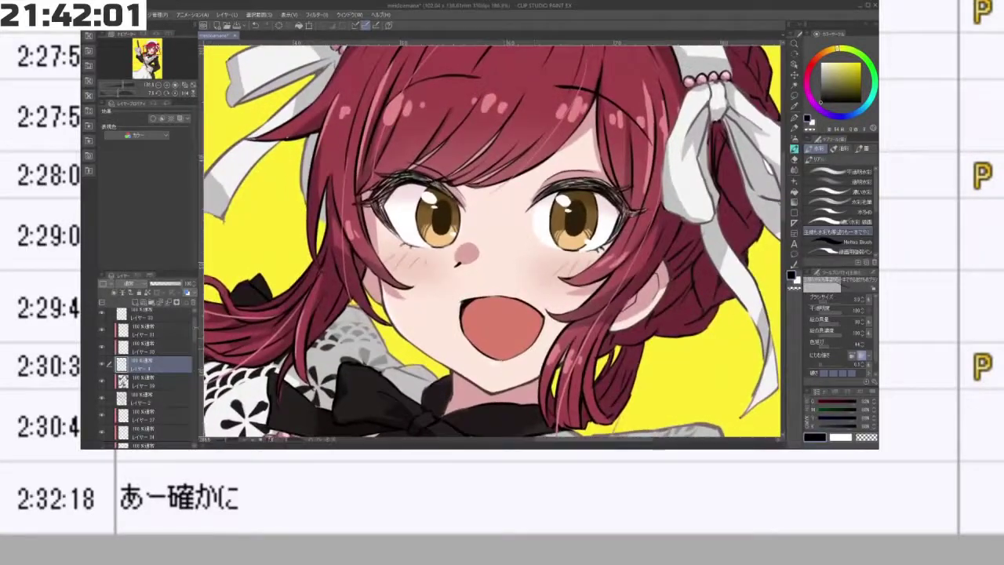
{"action": "left_click", "coordinate": [188, 292]}
{"action": "left_click", "coordinate": [794, 96]}
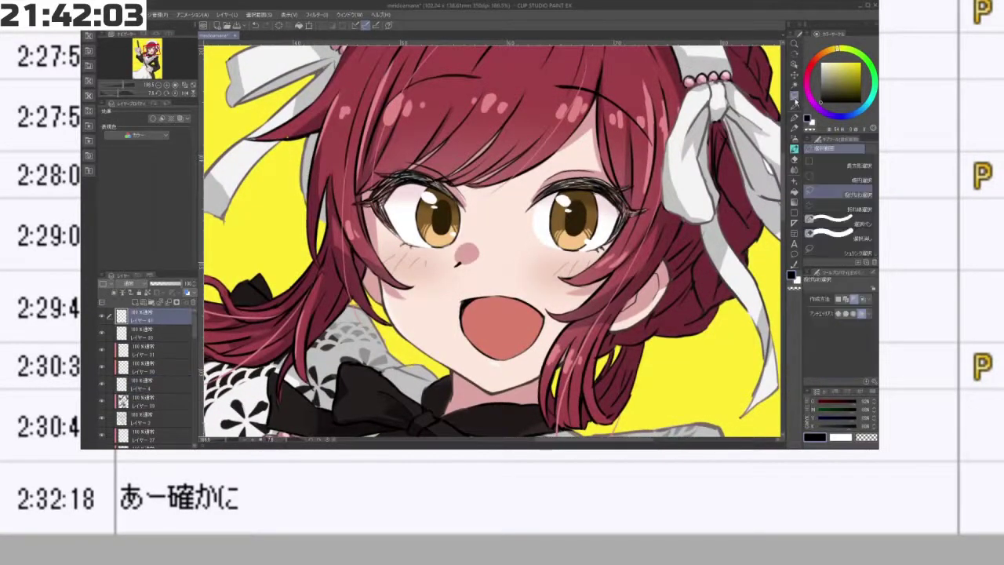
{"action": "left_click_drag", "start_coordinate": [572, 187], "coordinate": [578, 189]}
{"action": "scroll", "coordinate": [599, 180], "scroll_direction": "up", "scroll_amount": 4}
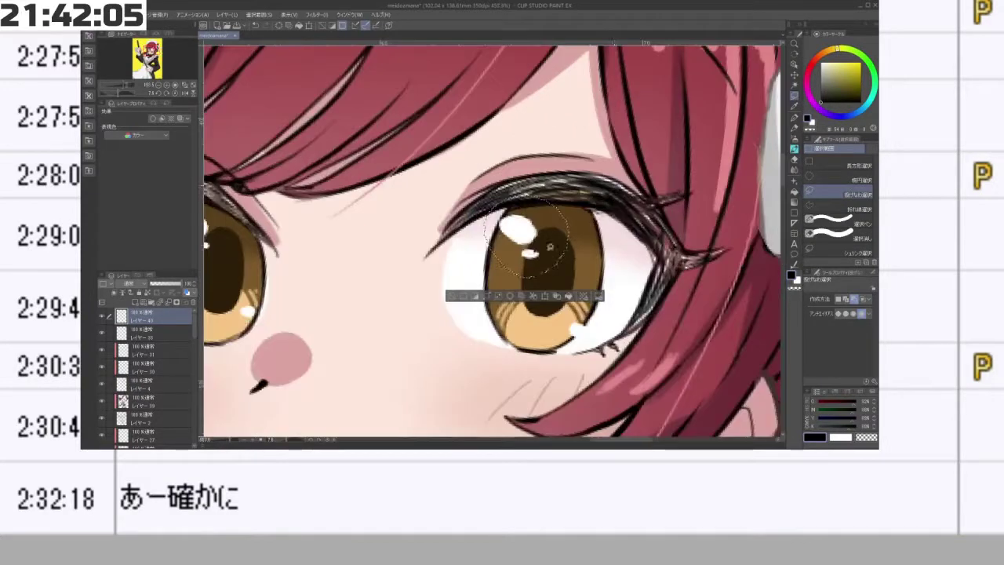
{"action": "left_click", "coordinate": [557, 295]}
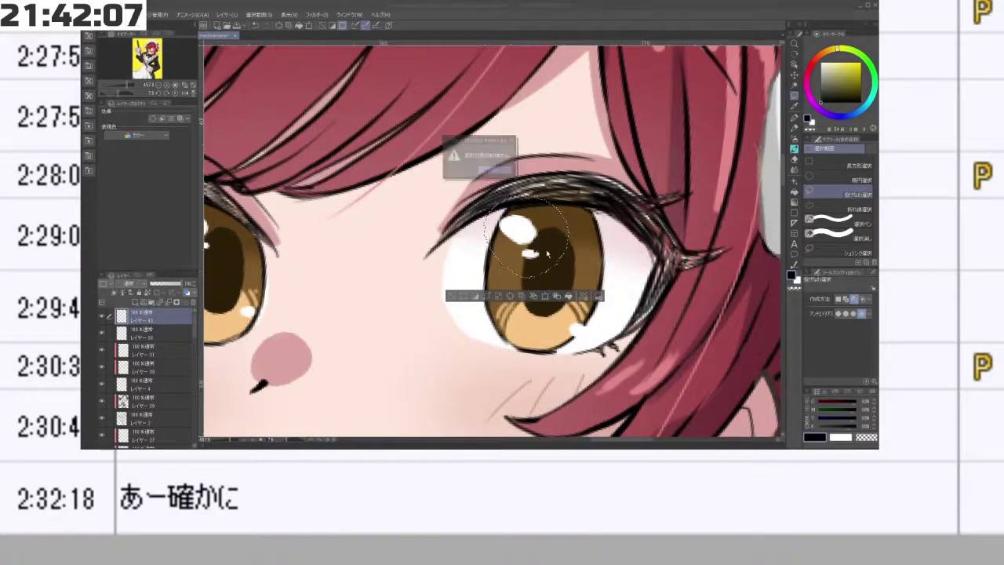
{"action": "left_click", "coordinate": [490, 169]}
- Switch to the layer just below, adjust the lassoed eye highlights with a Scale/Rotate transform and clear the selection
{"action": "left_click", "coordinate": [179, 335]}
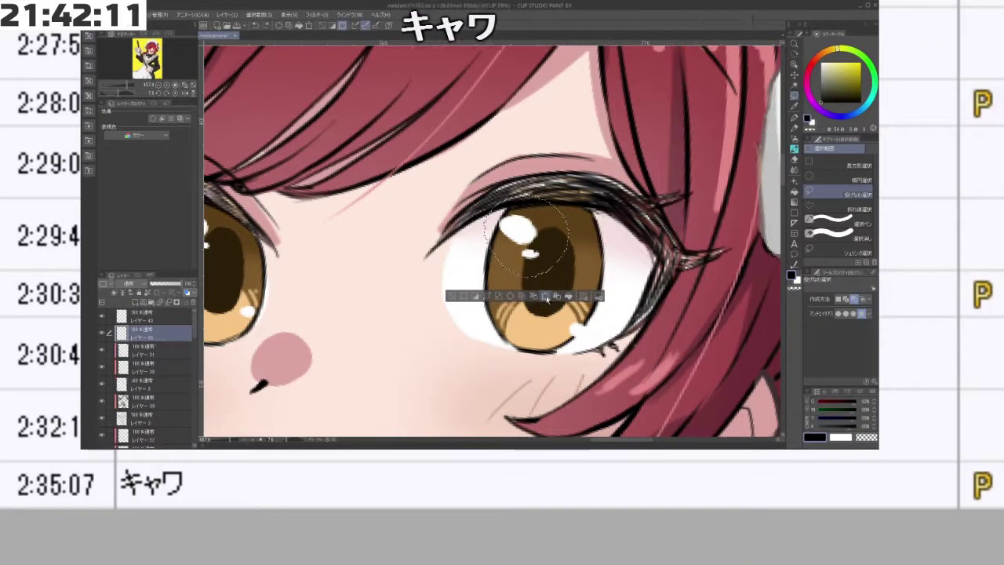
{"action": "left_click", "coordinate": [533, 296]}
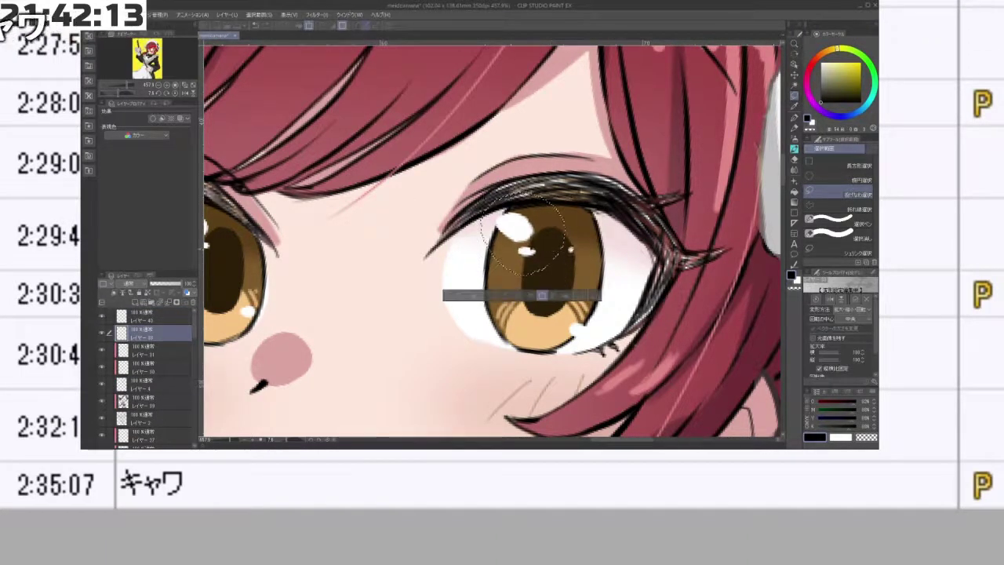
{"action": "scroll", "coordinate": [589, 258], "scroll_direction": "down", "scroll_amount": 3}
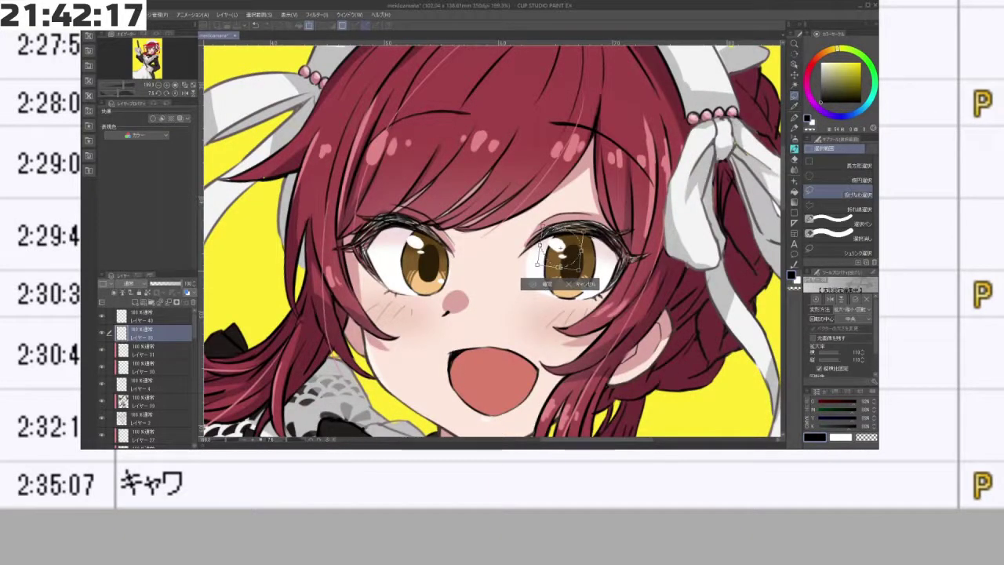
{"action": "left_click", "coordinate": [542, 284]}
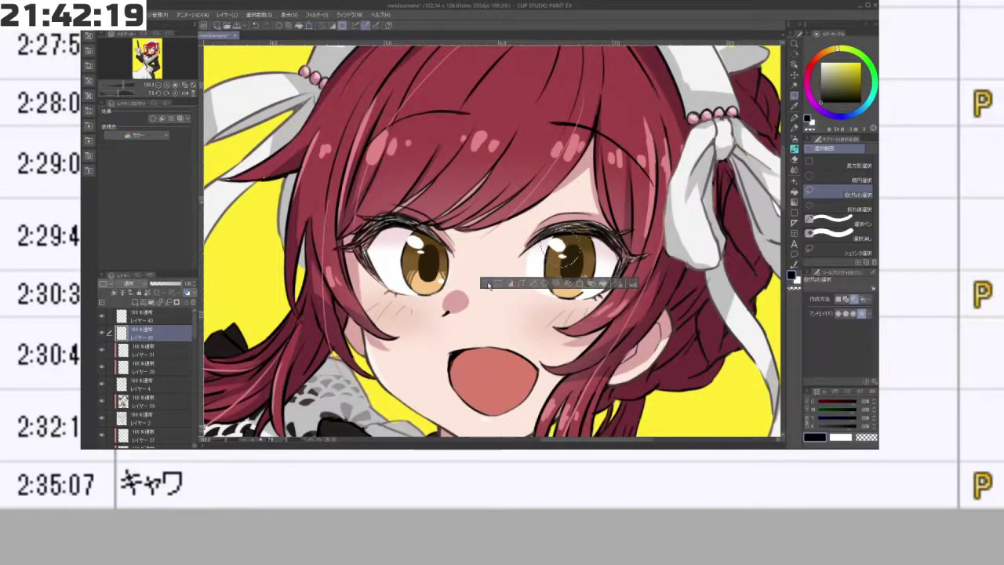
{"action": "left_click", "coordinate": [488, 284]}
- Examine the adjusted eye highlights with the whole upper body in view and in close-up of the face
{"action": "scroll", "coordinate": [508, 298], "scroll_direction": "down", "scroll_amount": 3}
{"action": "mouse_move", "coordinate": [638, 343]}
{"action": "left_mouse_down"}
{"action": "mouse_move", "coordinate": [646, 157]}
{"action": "mouse_move", "coordinate": [603, 104]}
{"action": "mouse_move", "coordinate": [658, 180]}
{"action": "mouse_move", "coordinate": [562, 404]}
{"action": "mouse_move", "coordinate": [635, 345]}
{"action": "left_mouse_up"}
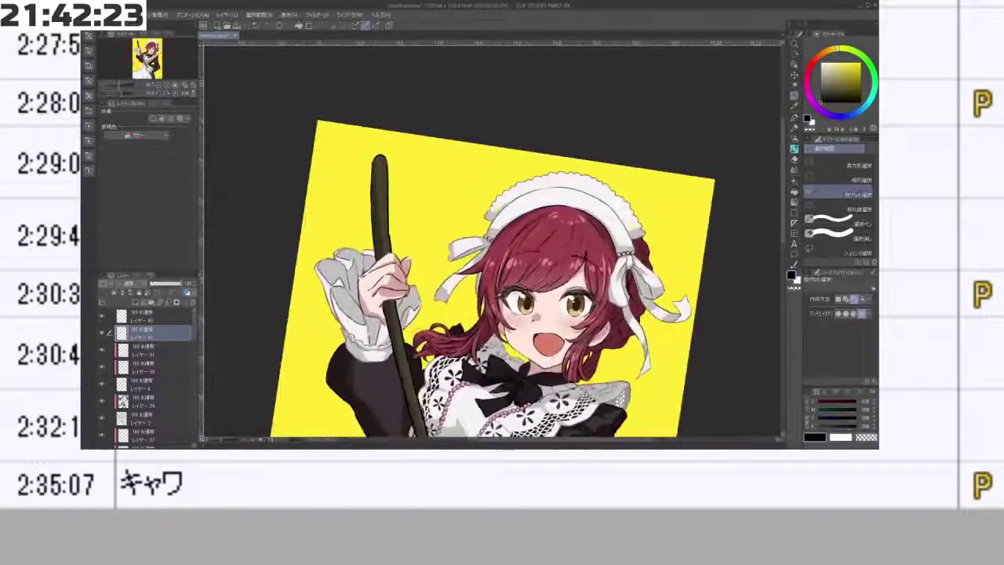
{"action": "mouse_move", "coordinate": [561, 348]}
{"action": "left_mouse_down"}
{"action": "mouse_move", "coordinate": [560, 306]}
{"action": "mouse_move", "coordinate": [581, 342]}
{"action": "left_mouse_up"}
{"action": "key", "text": "minus"}
{"action": "scroll", "coordinate": [580, 341], "scroll_direction": "up", "scroll_amount": 4}
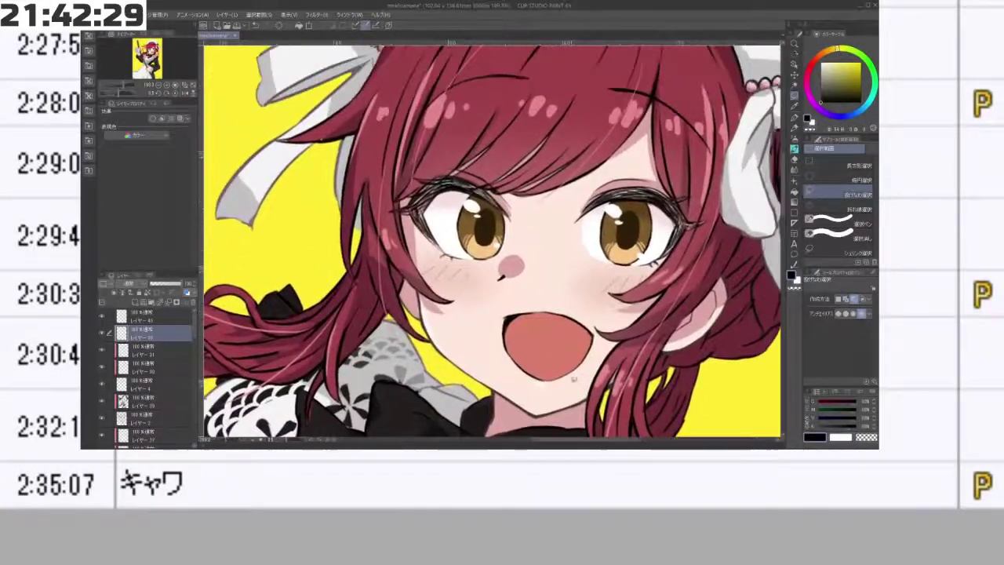
{"action": "left_click_drag", "start_coordinate": [528, 402], "coordinate": [523, 380]}
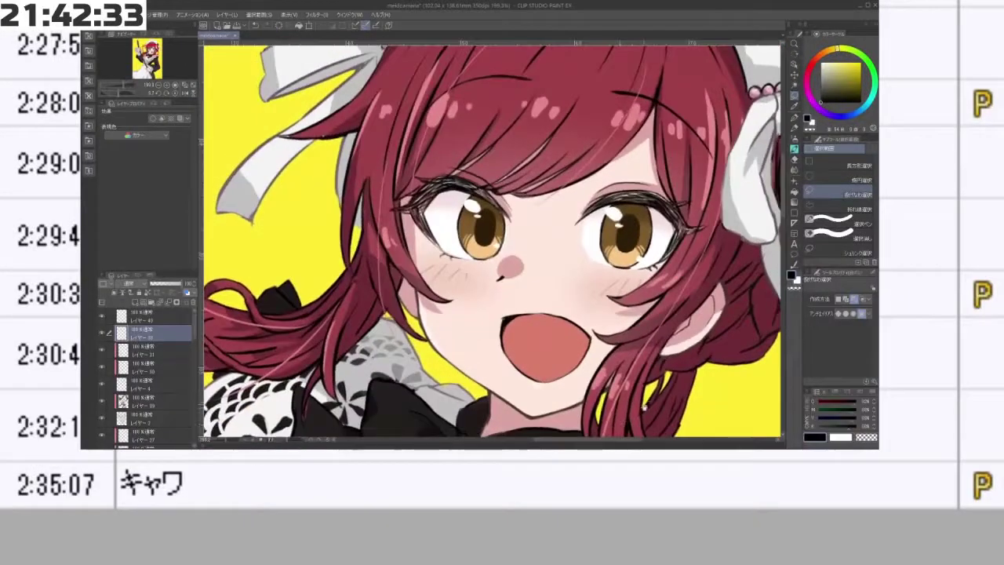
{"action": "left_click_drag", "start_coordinate": [657, 414], "coordinate": [584, 404]}
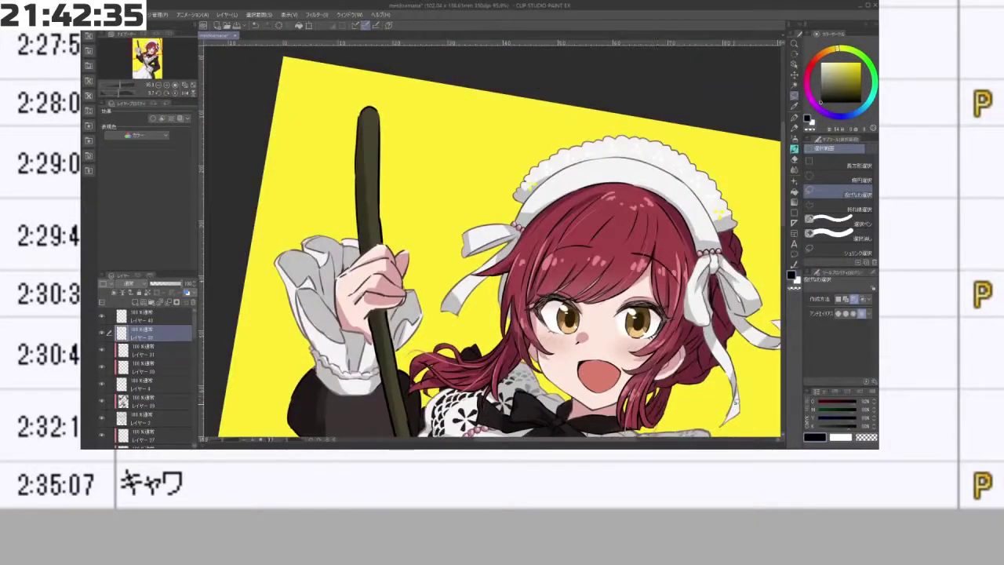
{"action": "mouse_move", "coordinate": [618, 347]}
{"action": "left_mouse_down"}
{"action": "mouse_move", "coordinate": [689, 345]}
{"action": "mouse_move", "coordinate": [599, 345]}
{"action": "left_mouse_up"}
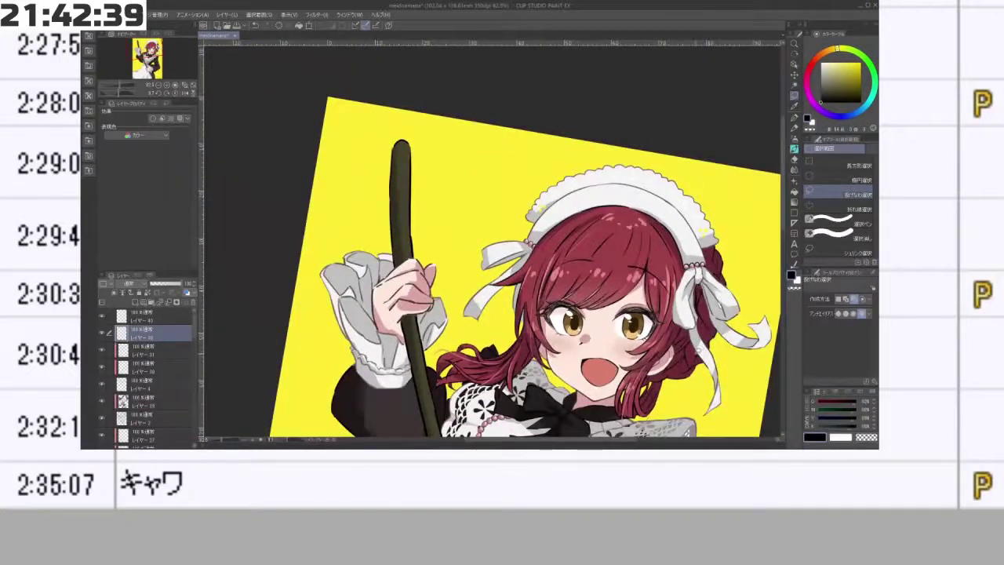
{"action": "left_click_drag", "start_coordinate": [674, 373], "coordinate": [645, 357]}
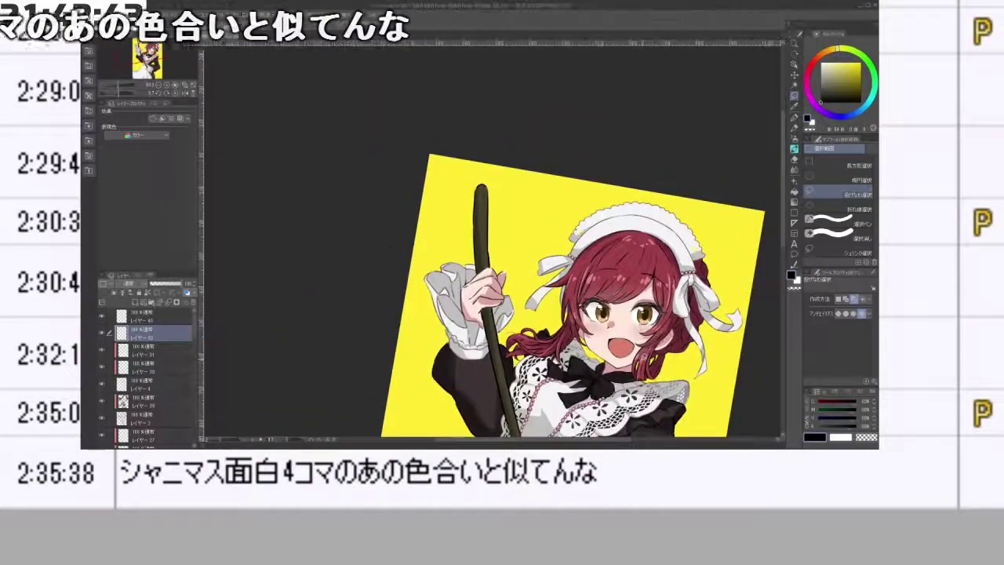
- Rotate the canvas to several angles and compare both eyes for balance and gaze direction
{"action": "scroll", "coordinate": [588, 267], "scroll_direction": "up", "scroll_amount": 1}
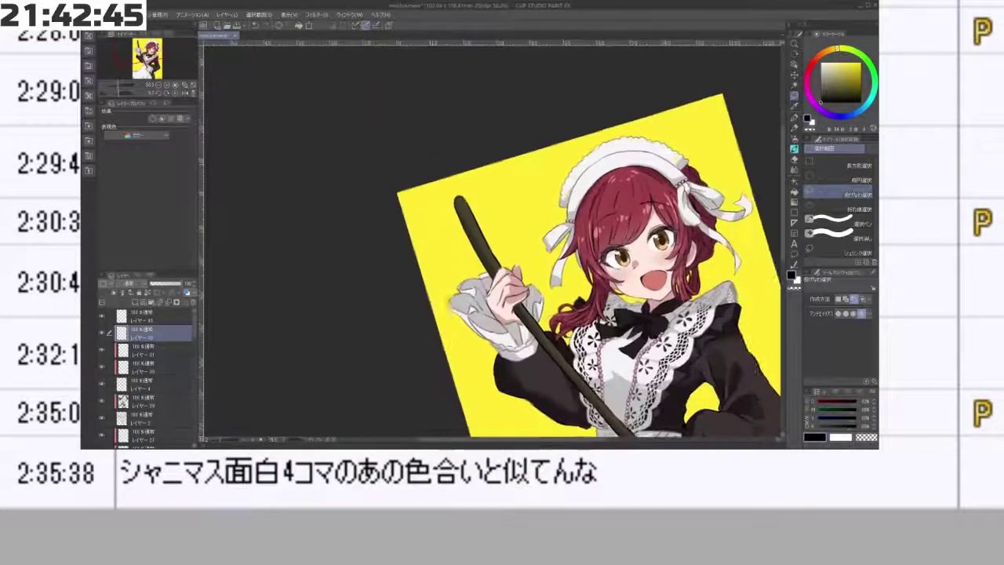
{"action": "left_click_drag", "start_coordinate": [645, 357], "coordinate": [673, 179]}
{"action": "scroll", "coordinate": [584, 142], "scroll_direction": "up", "scroll_amount": 5}
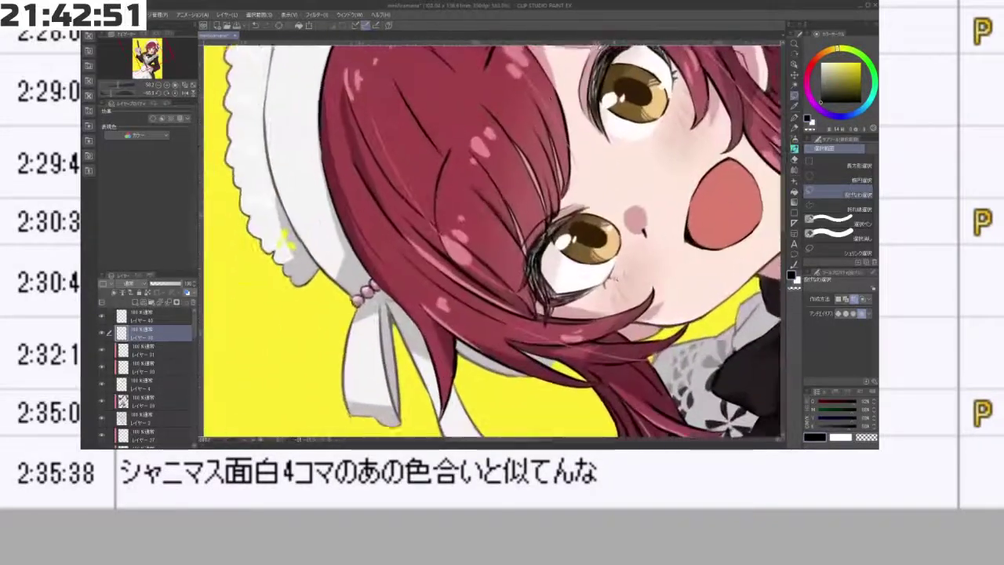
{"action": "scroll", "coordinate": [585, 247], "scroll_direction": "up", "scroll_amount": 1}
{"action": "scroll", "coordinate": [585, 247], "scroll_direction": "down", "scroll_amount": 2}
{"action": "scroll", "coordinate": [585, 247], "scroll_direction": "up", "scroll_amount": 1}
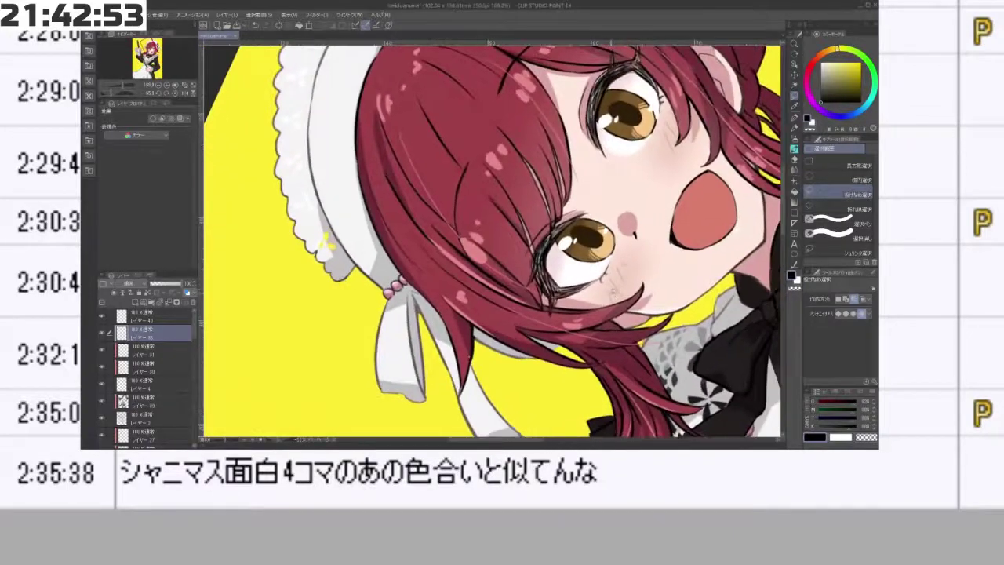
{"action": "left_click_drag", "start_coordinate": [552, 310], "coordinate": [479, 330]}
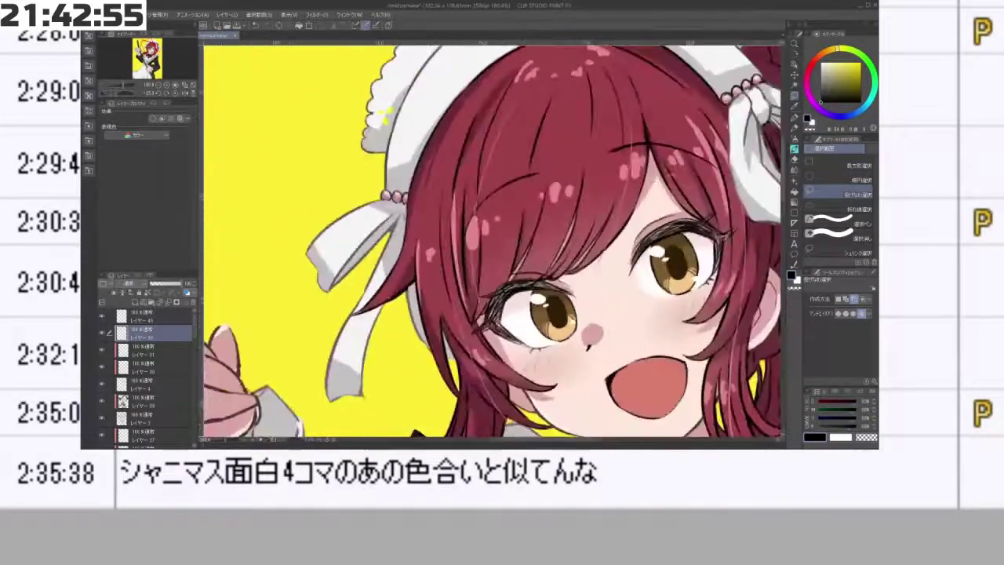
{"action": "left_click_drag", "start_coordinate": [660, 206], "coordinate": [438, 80]}
{"action": "scroll", "coordinate": [608, 160], "scroll_direction": "down", "scroll_amount": 2}
{"action": "left_click_drag", "start_coordinate": [608, 160], "coordinate": [562, 267]}
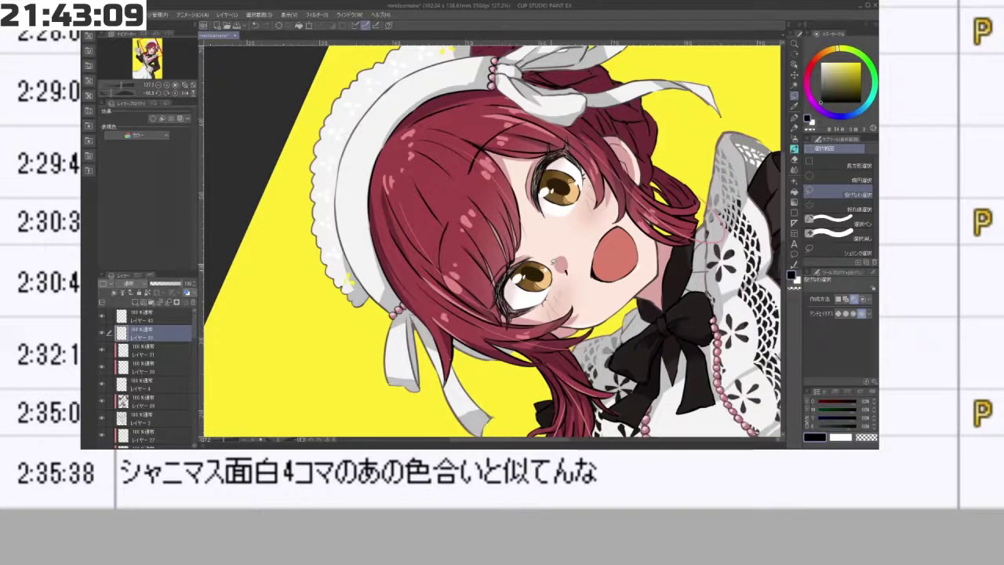
{"action": "mouse_move", "coordinate": [554, 262]}
{"action": "left_mouse_down"}
{"action": "mouse_move", "coordinate": [528, 294]}
{"action": "mouse_move", "coordinate": [501, 305]}
{"action": "left_mouse_up"}
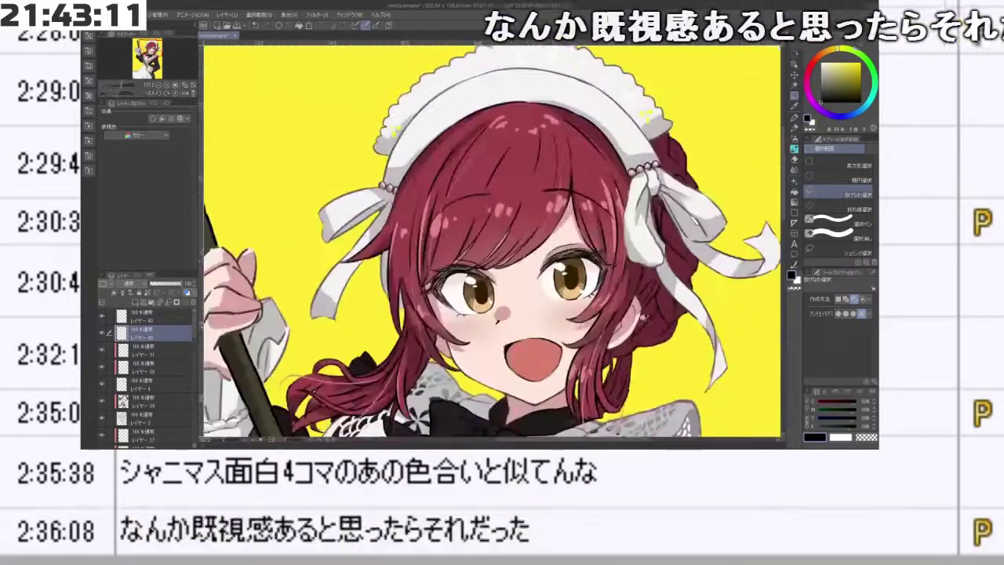
{"action": "left_click_drag", "start_coordinate": [651, 321], "coordinate": [630, 330]}
{"action": "key", "text": "ctrl+d"}
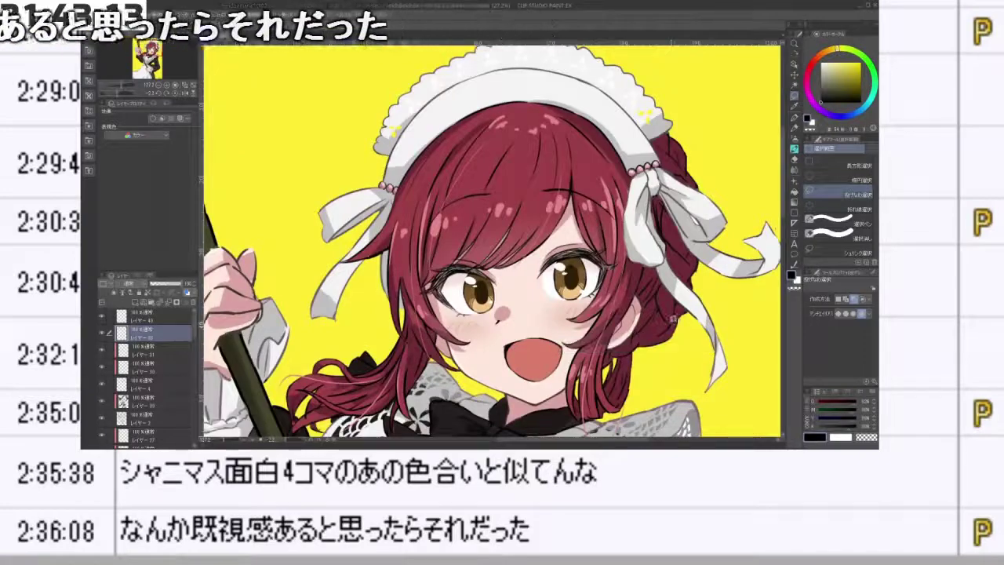
- Lasso the upper highlights of the eye nearer the broom and adjust them with a Scale/Rotate transform
{"action": "scroll", "coordinate": [671, 322], "scroll_direction": "down", "scroll_amount": 3}
{"action": "scroll", "coordinate": [605, 278], "scroll_direction": "up", "scroll_amount": 5}
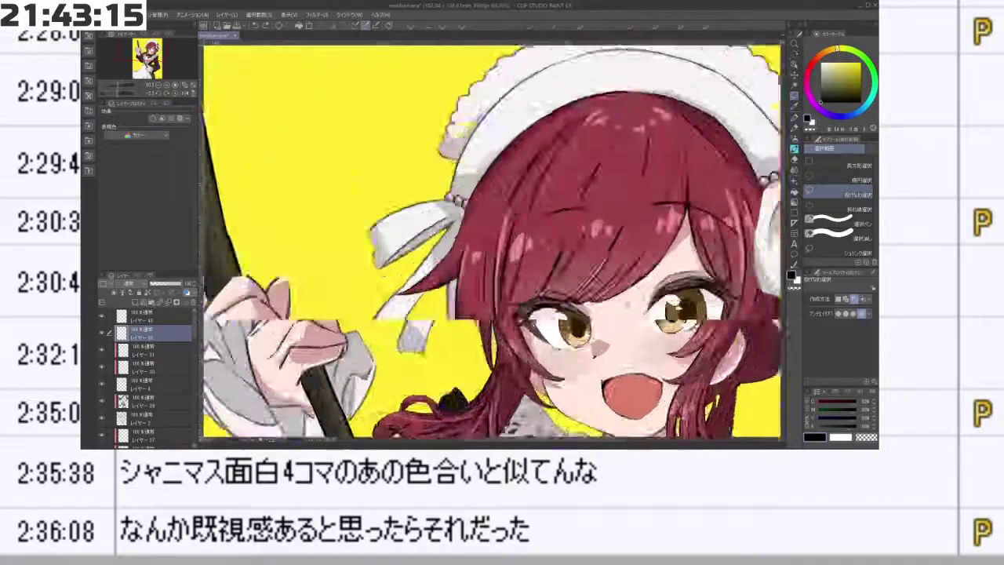
{"action": "left_click_drag", "start_coordinate": [566, 333], "coordinate": [557, 347]}
{"action": "left_click", "coordinate": [565, 375]}
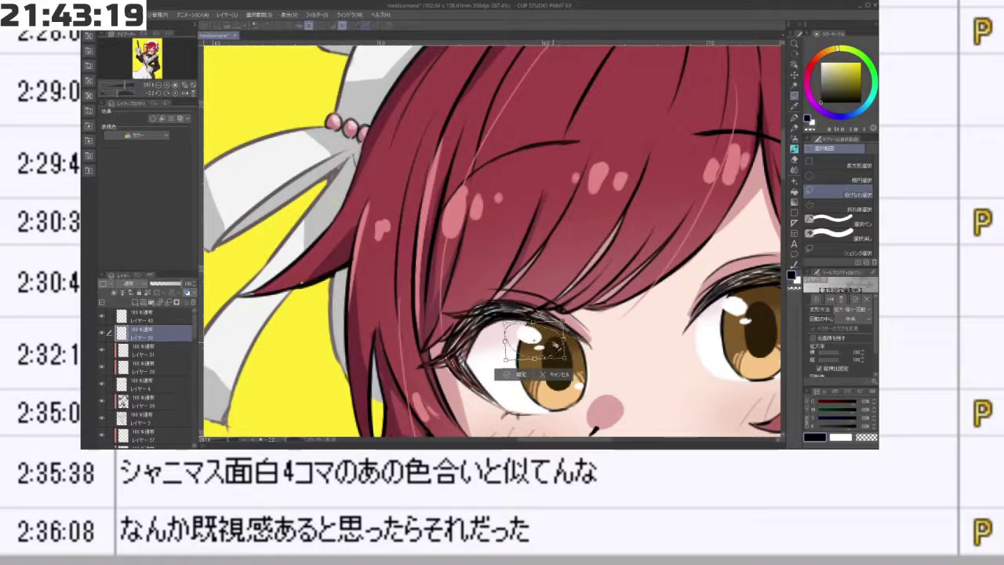
{"action": "left_click", "coordinate": [514, 376]}
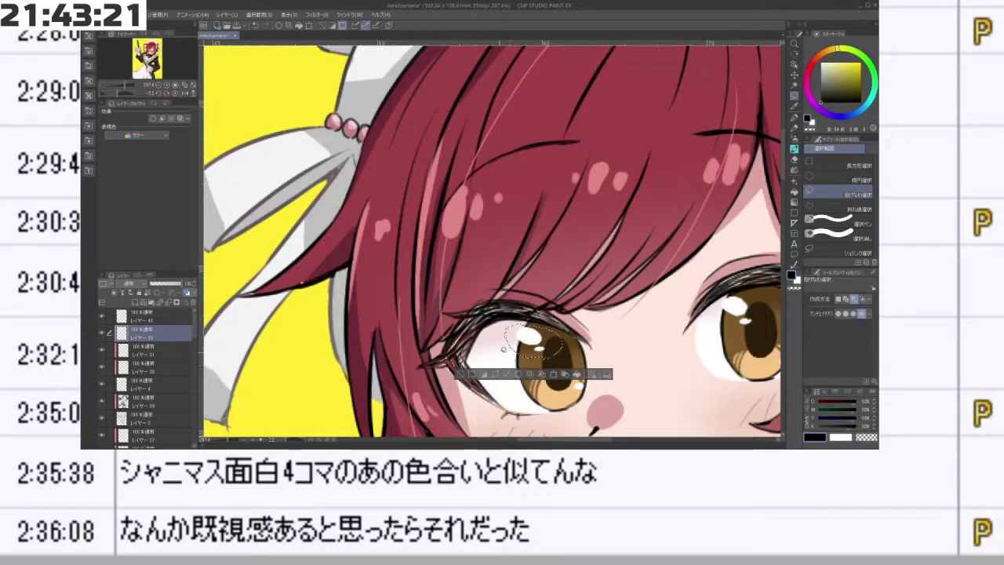
{"action": "scroll", "coordinate": [565, 358], "scroll_direction": "down", "scroll_amount": 3}
- Check how the highlights of both eyes match, viewing the face tilted, upright, close up and at reduced size
{"action": "left_click_drag", "start_coordinate": [587, 363], "coordinate": [543, 349]}
{"action": "scroll", "coordinate": [492, 241], "scroll_direction": "down", "scroll_amount": 4}
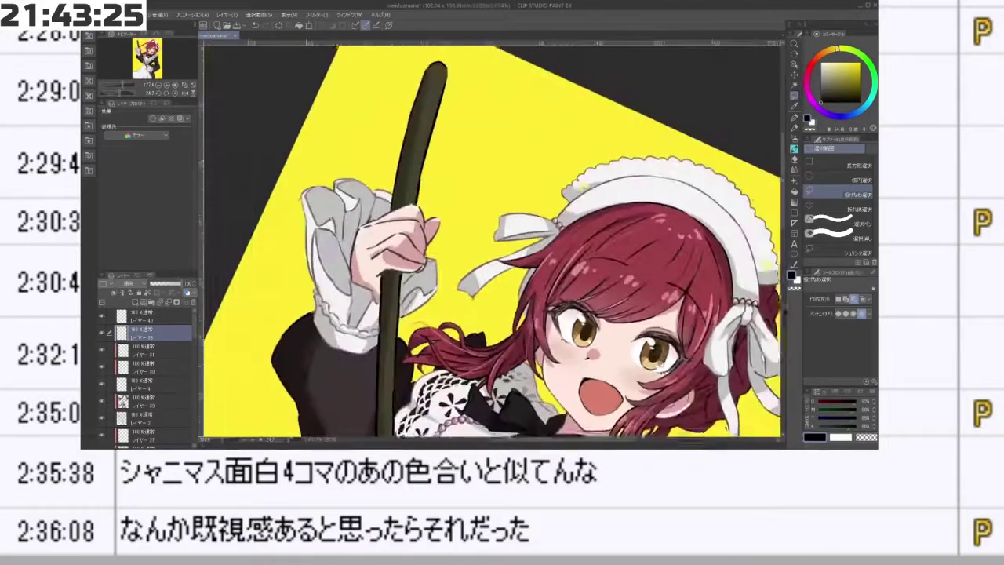
{"action": "left_click_drag", "start_coordinate": [706, 345], "coordinate": [730, 258]}
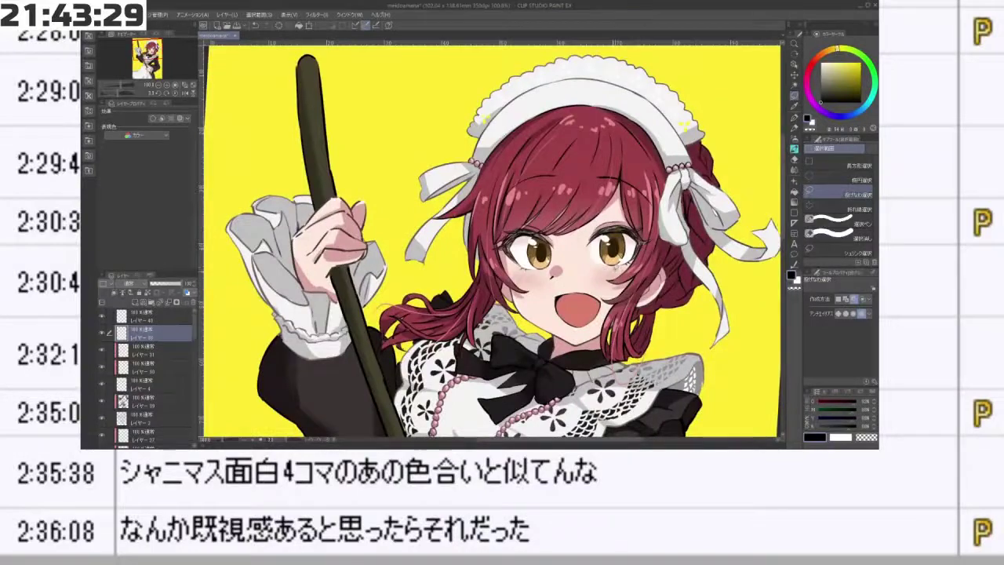
{"action": "scroll", "coordinate": [596, 236], "scroll_direction": "up", "scroll_amount": 5}
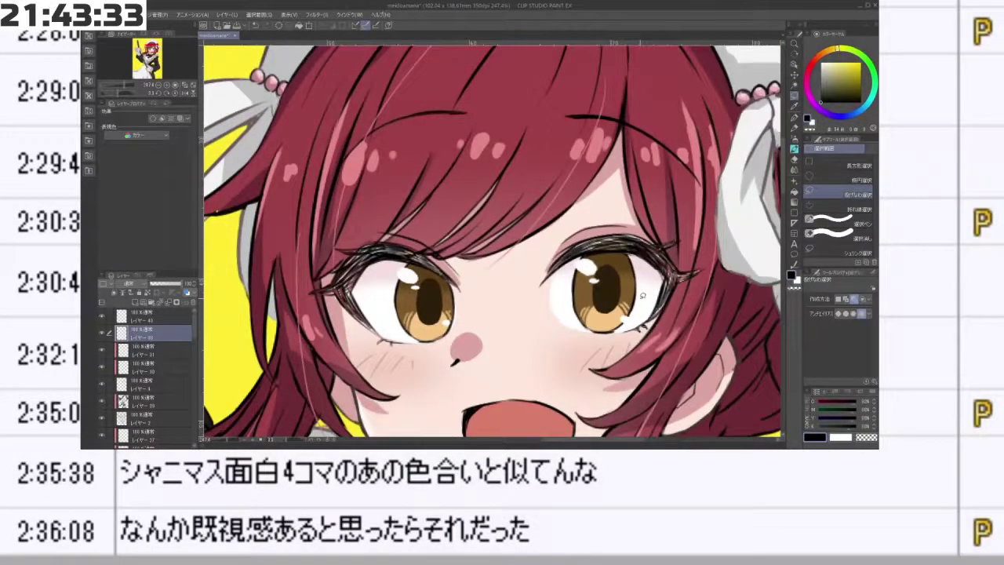
{"action": "scroll", "coordinate": [642, 295], "scroll_direction": "down", "scroll_amount": 5}
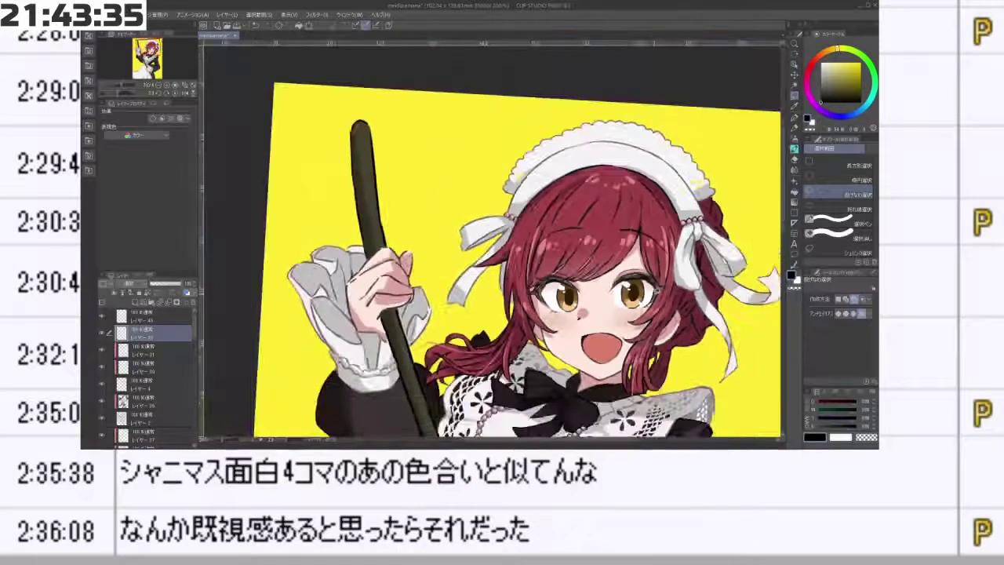
{"action": "scroll", "coordinate": [658, 288], "scroll_direction": "down", "scroll_amount": 3}
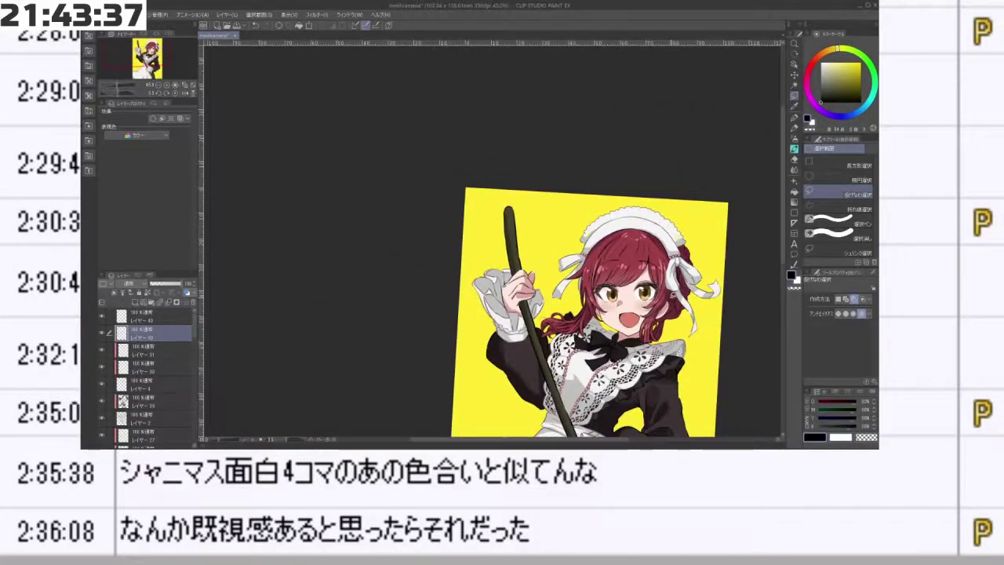
{"action": "scroll", "coordinate": [673, 296], "scroll_direction": "down", "scroll_amount": 1}
{"action": "scroll", "coordinate": [651, 297], "scroll_direction": "up", "scroll_amount": 6}
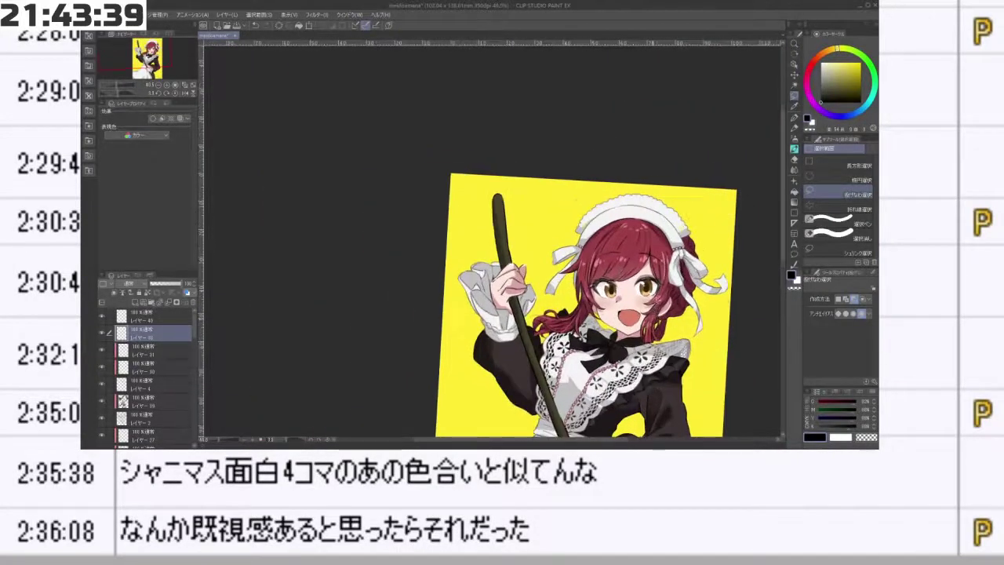
{"action": "scroll", "coordinate": [650, 295], "scroll_direction": "up", "scroll_amount": 2}
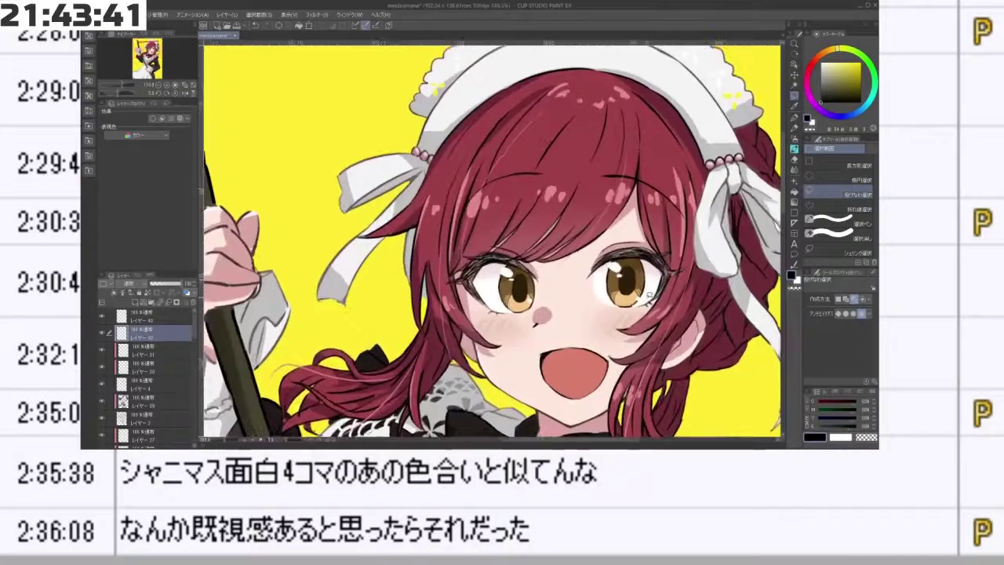
{"action": "scroll", "coordinate": [648, 296], "scroll_direction": "up", "scroll_amount": 2}
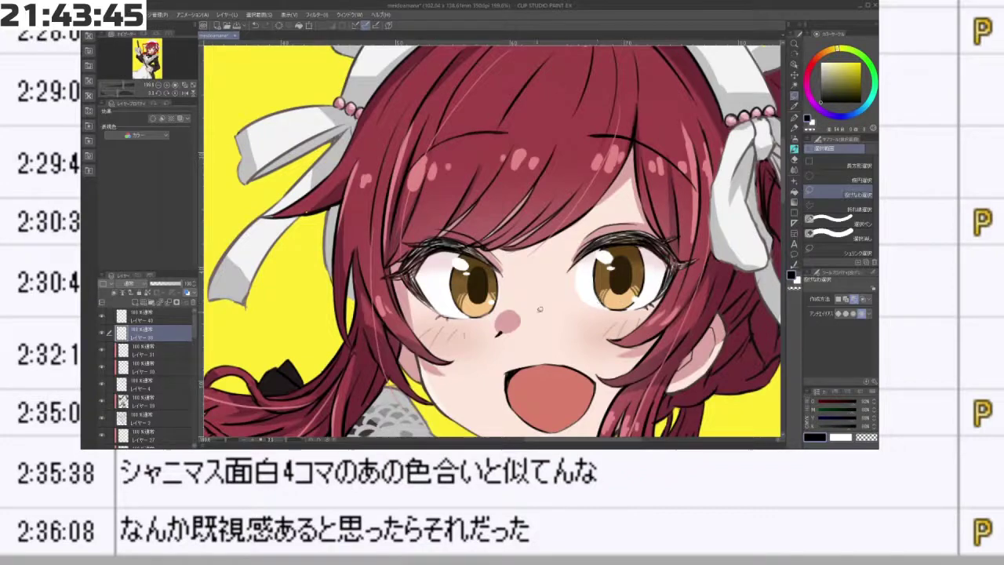
{"action": "scroll", "coordinate": [504, 286], "scroll_direction": "up", "scroll_amount": 1}
{"action": "scroll", "coordinate": [647, 324], "scroll_direction": "up", "scroll_amount": 3}
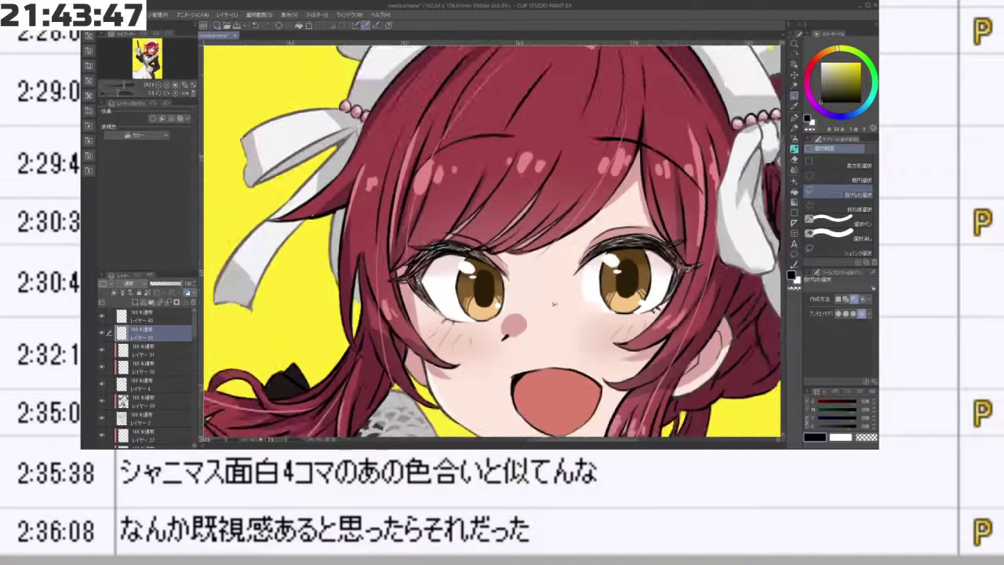
{"action": "left_click_drag", "start_coordinate": [375, 229], "coordinate": [378, 234]}
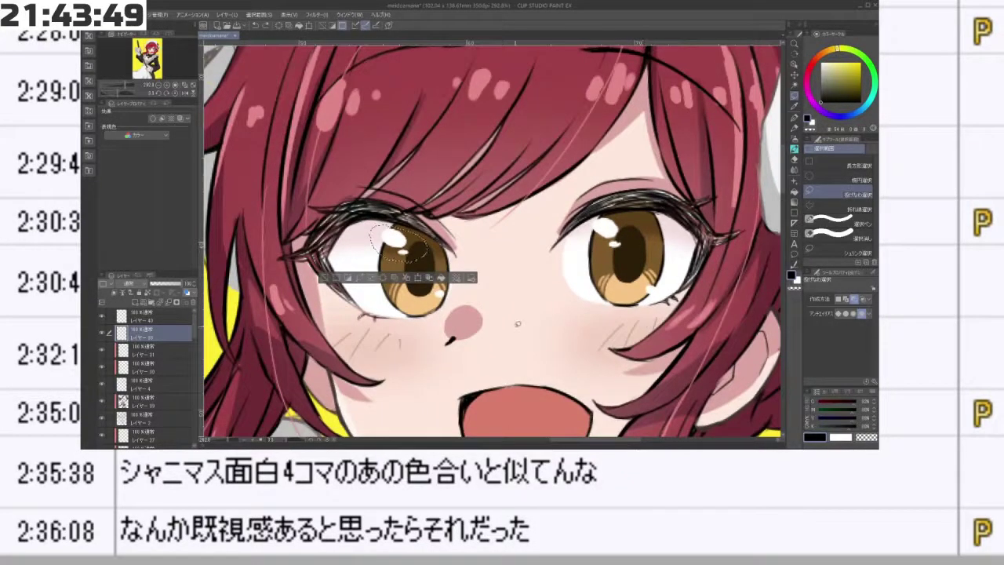
{"action": "left_click", "coordinate": [324, 277]}
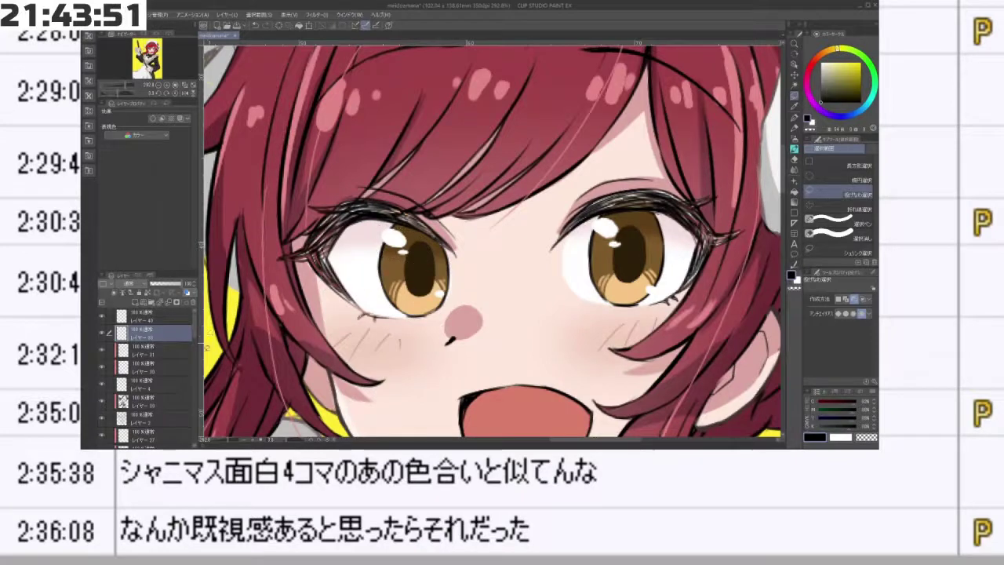
- Identify the eyelash line layer by toggling its visibility, and select the four adjacent iris layers beneath it together
{"action": "scroll", "coordinate": [207, 347], "scroll_direction": "down", "scroll_amount": 2}
{"action": "left_click", "coordinate": [140, 374]}
{"action": "left_click", "coordinate": [102, 375]}
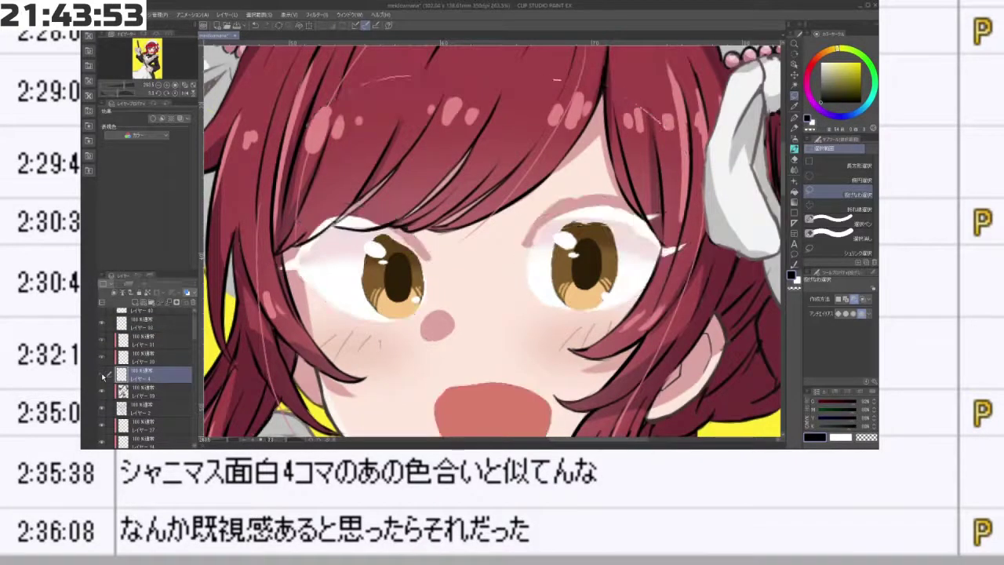
{"action": "left_click", "coordinate": [101, 375]}
{"action": "scroll", "coordinate": [175, 382], "scroll_direction": "down", "scroll_amount": 2}
{"action": "scroll", "coordinate": [160, 364], "scroll_direction": "down", "scroll_amount": 1}
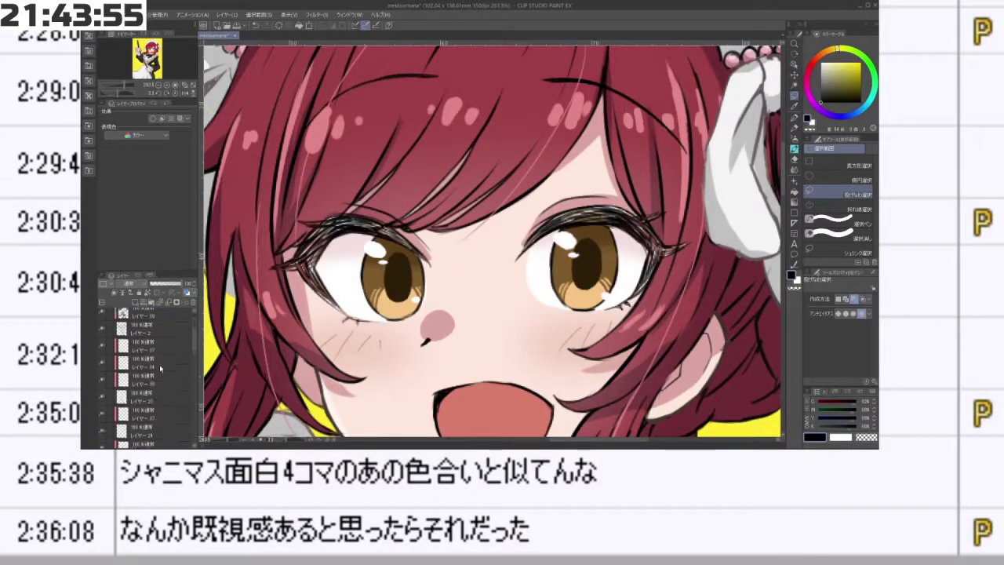
{"action": "left_click", "coordinate": [156, 352], "text": "ctrl"}
{"action": "left_click", "coordinate": [159, 367], "text": "ctrl"}
{"action": "left_click", "coordinate": [159, 384], "text": "ctrl"}
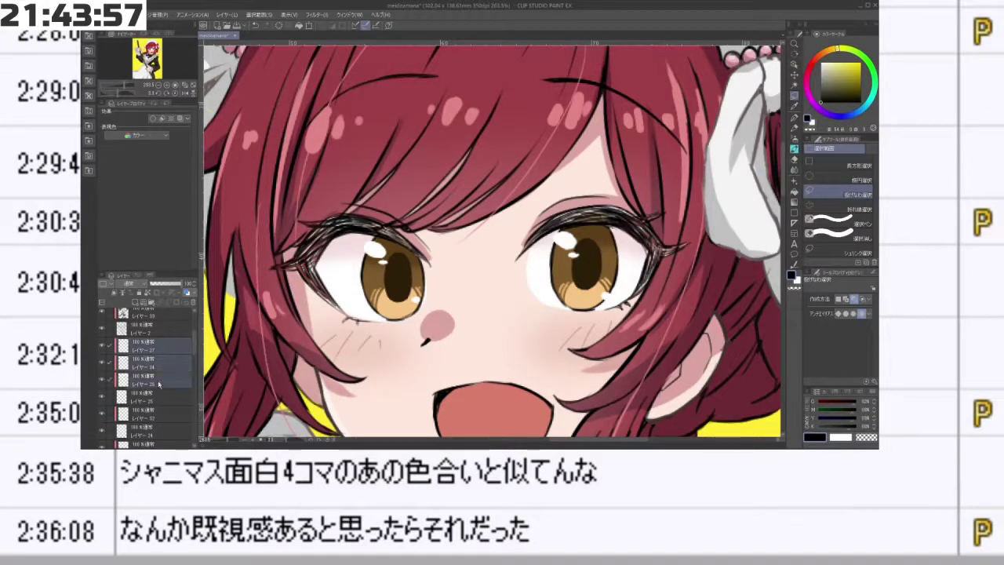
{"action": "left_click", "coordinate": [157, 398], "text": "ctrl"}
{"action": "scroll", "coordinate": [634, 271], "scroll_direction": "up", "scroll_amount": 2}
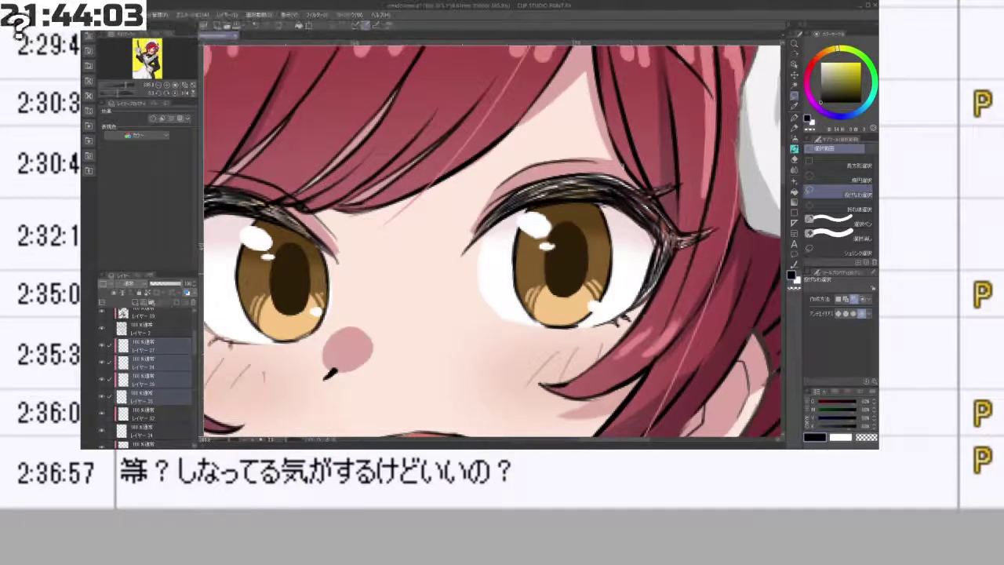
- Lasso the iris of the eye farther from the broom and shift it slightly outward with a Scale/Rotate transform
{"action": "left_click_drag", "start_coordinate": [524, 318], "coordinate": [508, 249]}
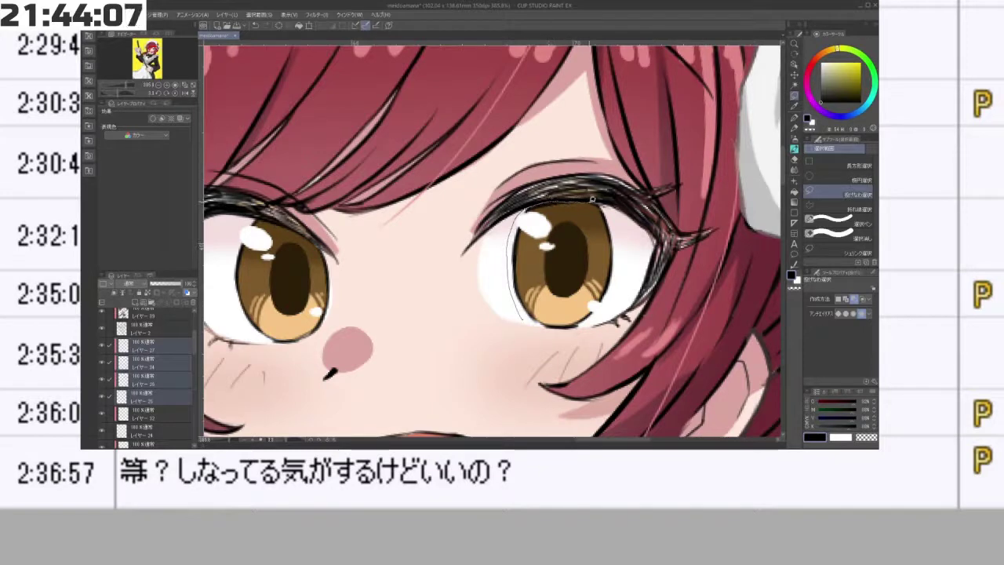
{"action": "left_click_drag", "start_coordinate": [591, 322], "coordinate": [549, 329]}
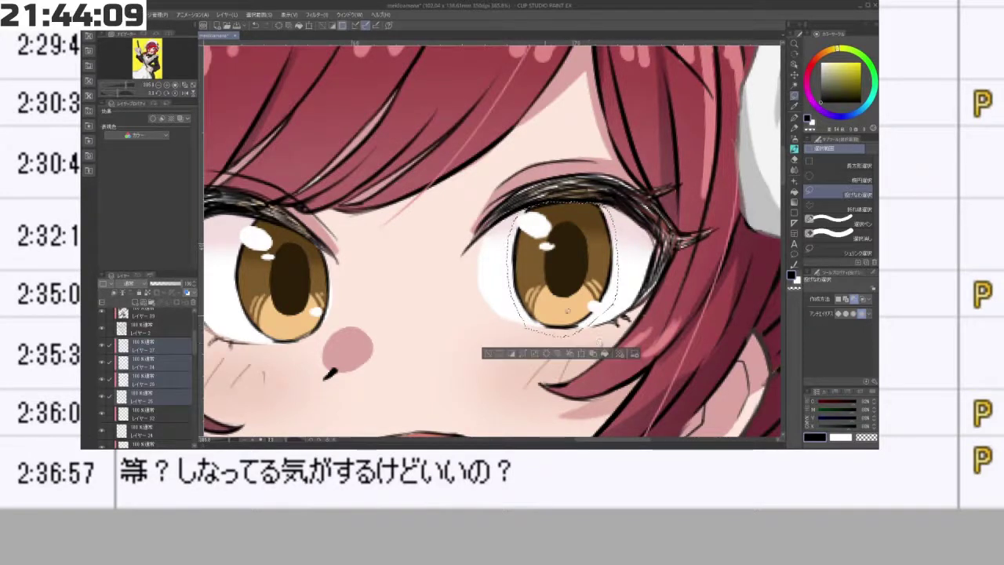
{"action": "left_click", "coordinate": [587, 353]}
{"action": "left_click_drag", "start_coordinate": [614, 284], "coordinate": [621, 285]}
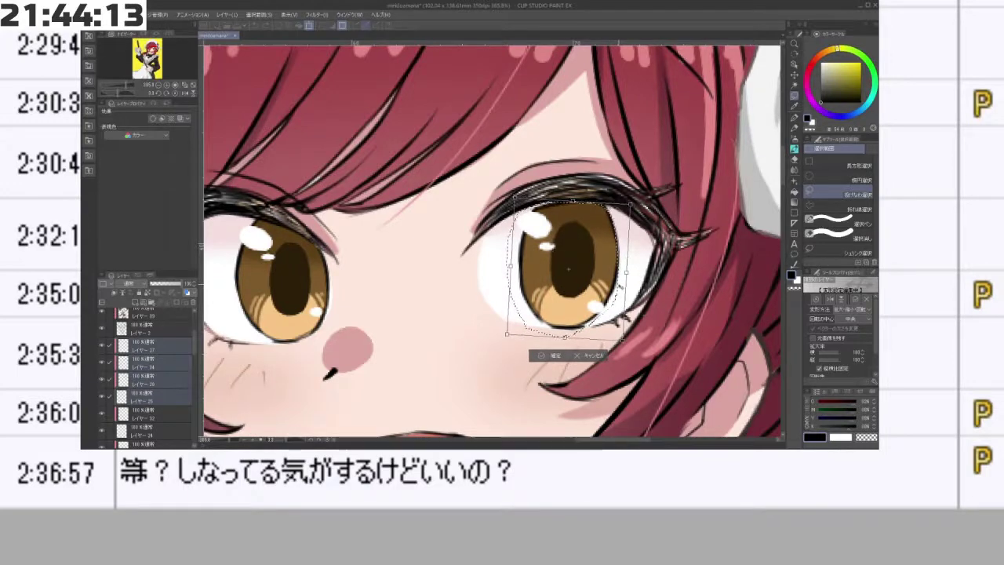
{"action": "left_click_drag", "start_coordinate": [568, 269], "coordinate": [569, 267]}
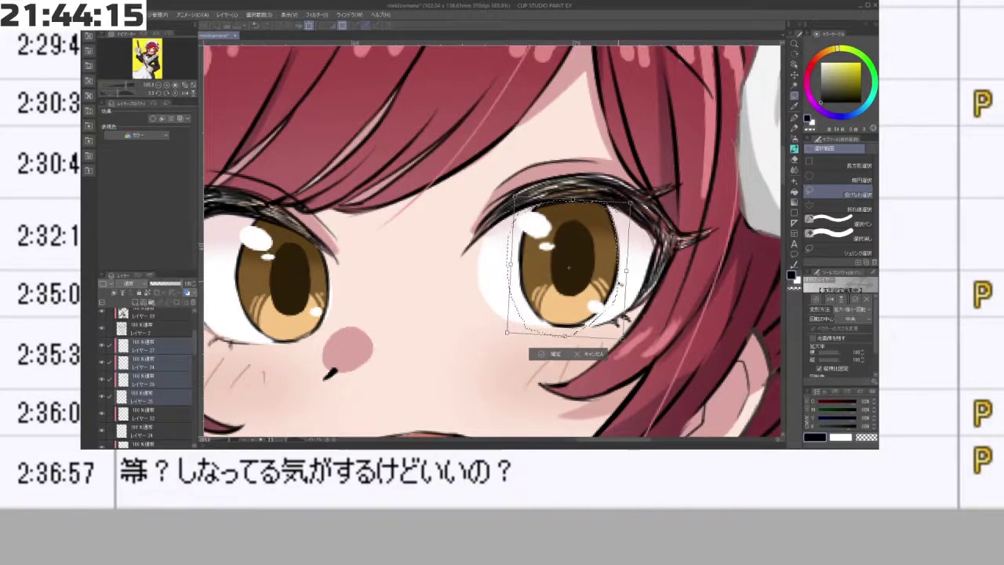
{"action": "left_click", "coordinate": [553, 355]}
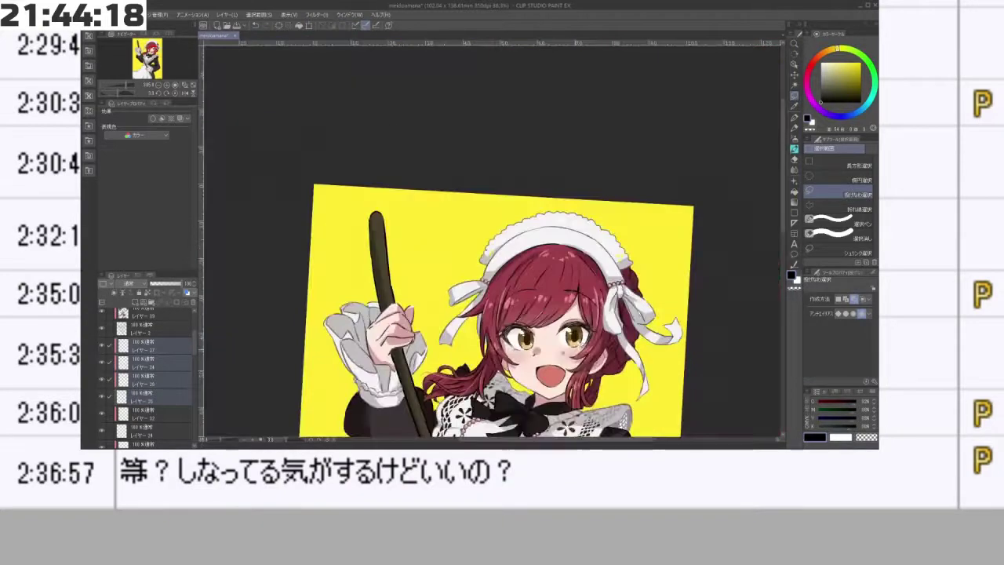
- Check the shifted iris against the whole illustration at several canvas rotations and zoom levels
{"action": "key", "text": "ctrl+0"}
{"action": "mouse_move", "coordinate": [547, 380]}
{"action": "left_mouse_down"}
{"action": "mouse_move", "coordinate": [774, 267]}
{"action": "mouse_move", "coordinate": [772, 207]}
{"action": "mouse_move", "coordinate": [554, 384]}
{"action": "left_mouse_up"}
{"action": "scroll", "coordinate": [615, 342], "scroll_direction": "down", "scroll_amount": 5}
{"action": "left_click_drag", "start_coordinate": [616, 342], "coordinate": [578, 218]}
{"action": "mouse_move", "coordinate": [571, 267]}
{"action": "left_mouse_down"}
{"action": "mouse_move", "coordinate": [620, 265]}
{"action": "mouse_move", "coordinate": [564, 271]}
{"action": "left_mouse_up"}
{"action": "left_click_drag", "start_coordinate": [486, 371], "coordinate": [590, 153]}
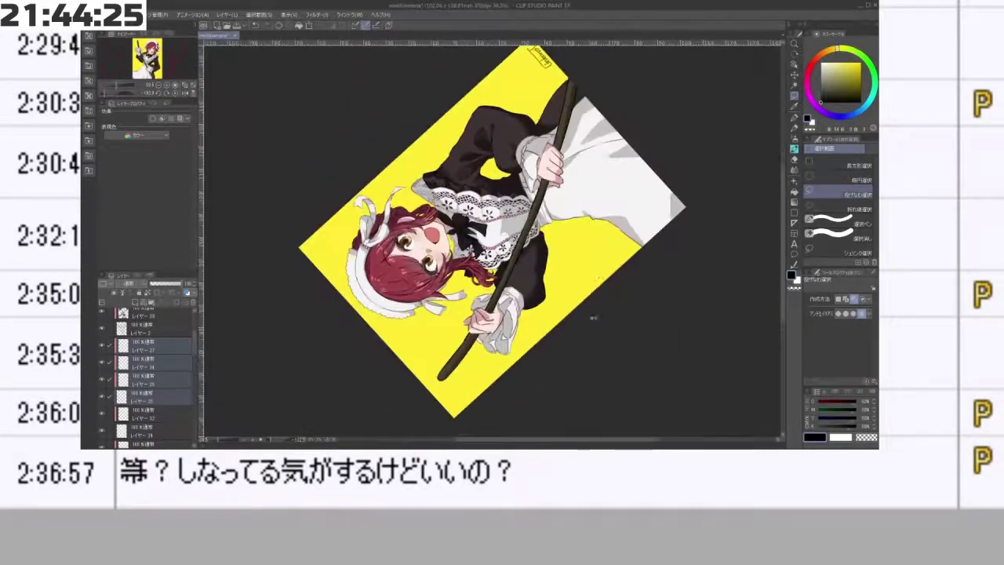
{"action": "left_click_drag", "start_coordinate": [593, 318], "coordinate": [371, 215]}
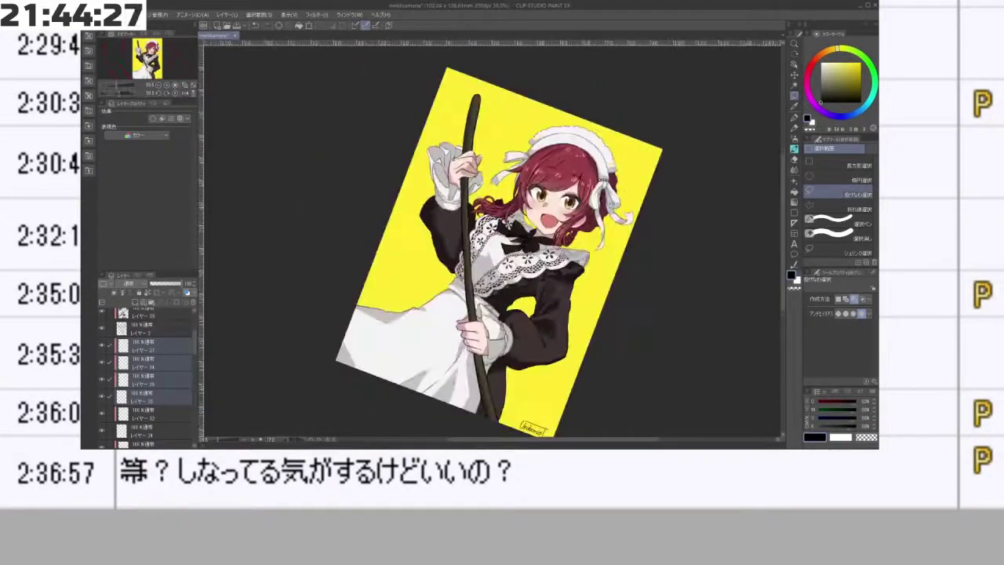
{"action": "left_click_drag", "start_coordinate": [596, 326], "coordinate": [610, 307]}
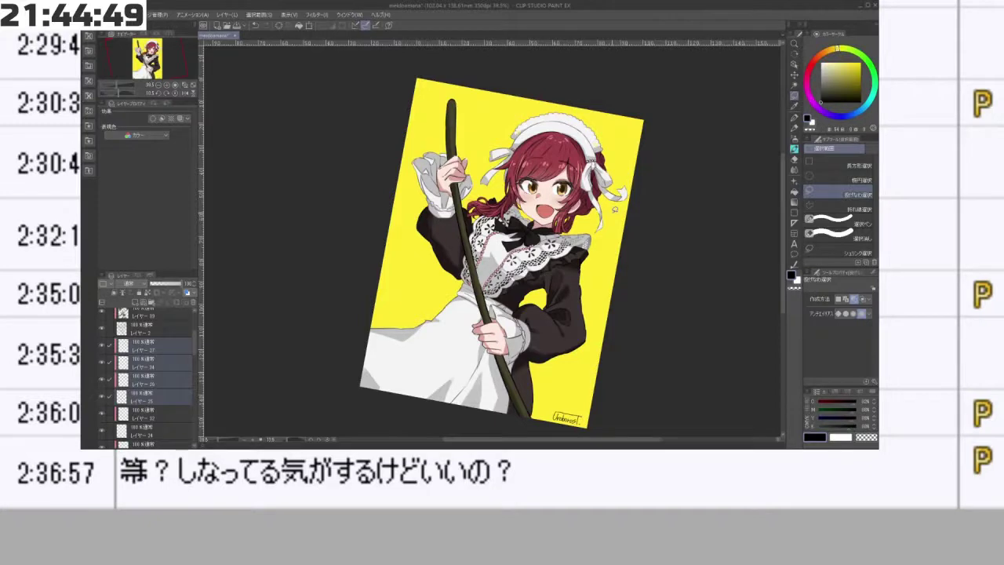
{"action": "scroll", "coordinate": [587, 198], "scroll_direction": "up", "scroll_amount": 2}
{"action": "scroll", "coordinate": [577, 194], "scroll_direction": "up", "scroll_amount": 3}
{"action": "scroll", "coordinate": [558, 173], "scroll_direction": "down", "scroll_amount": 5}
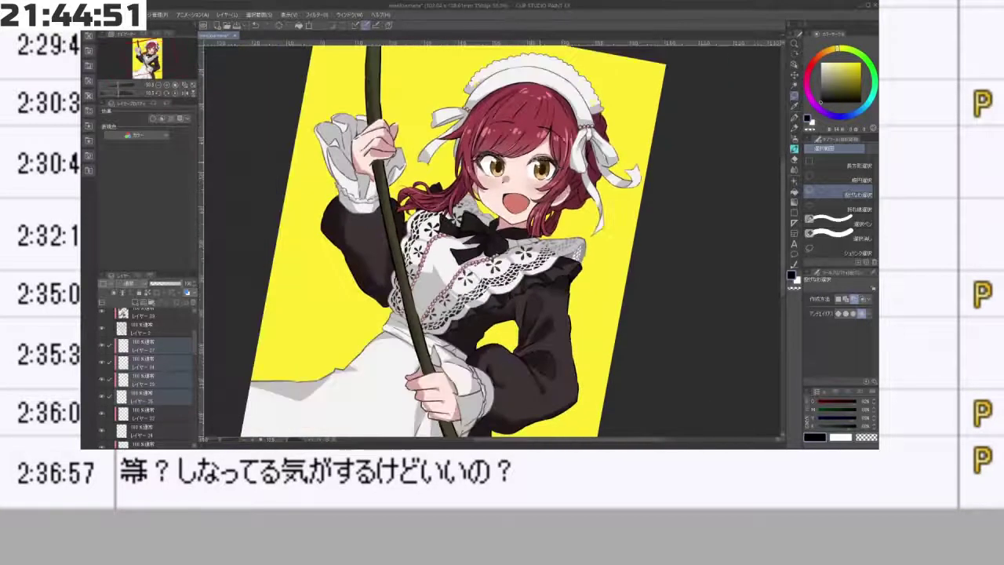
{"action": "scroll", "coordinate": [571, 149], "scroll_direction": "down", "scroll_amount": 1}
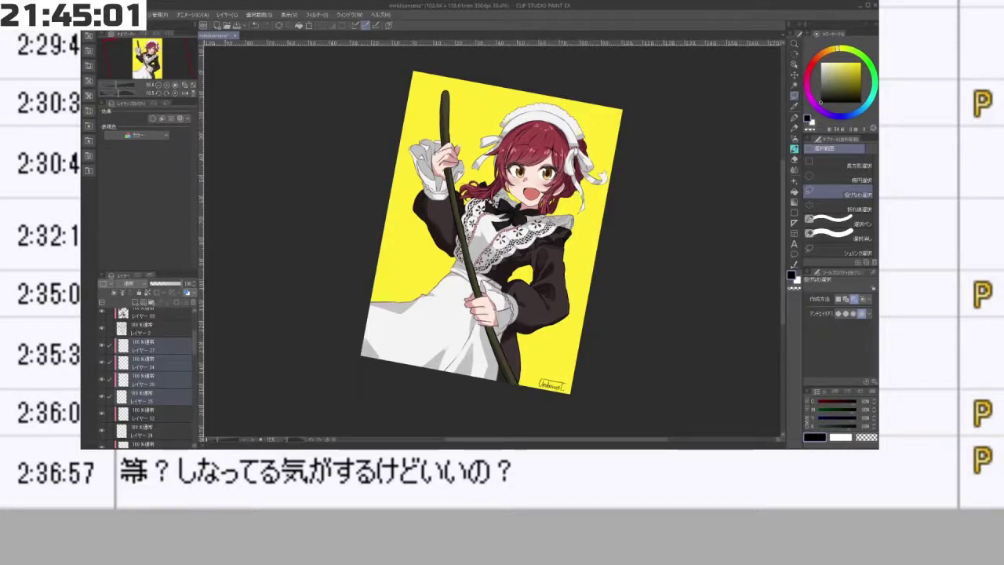
- Save the illustration and export a flattened copy as a PNG image
{"action": "left_click", "coordinate": [97, 15]}
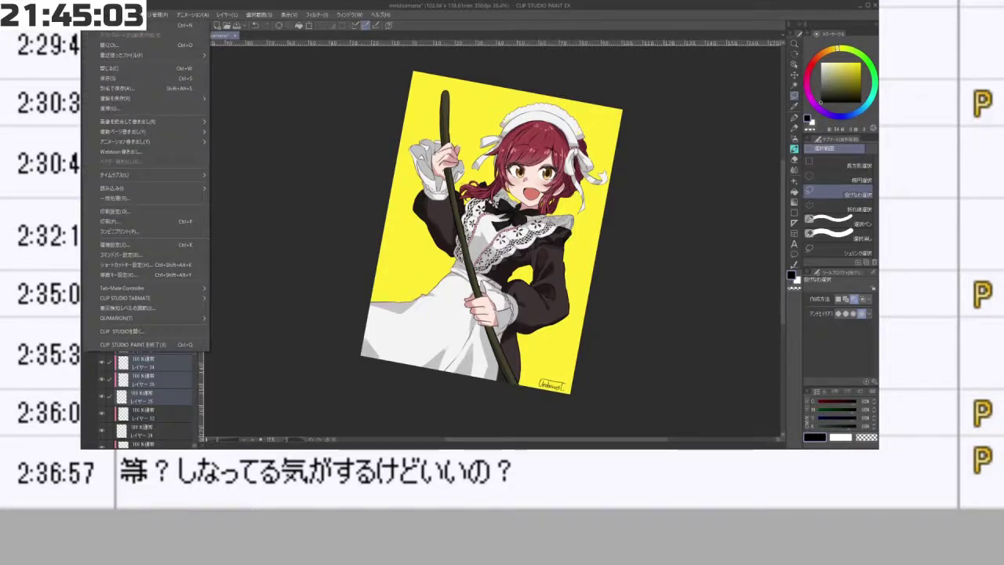
{"action": "left_click", "coordinate": [147, 79]}
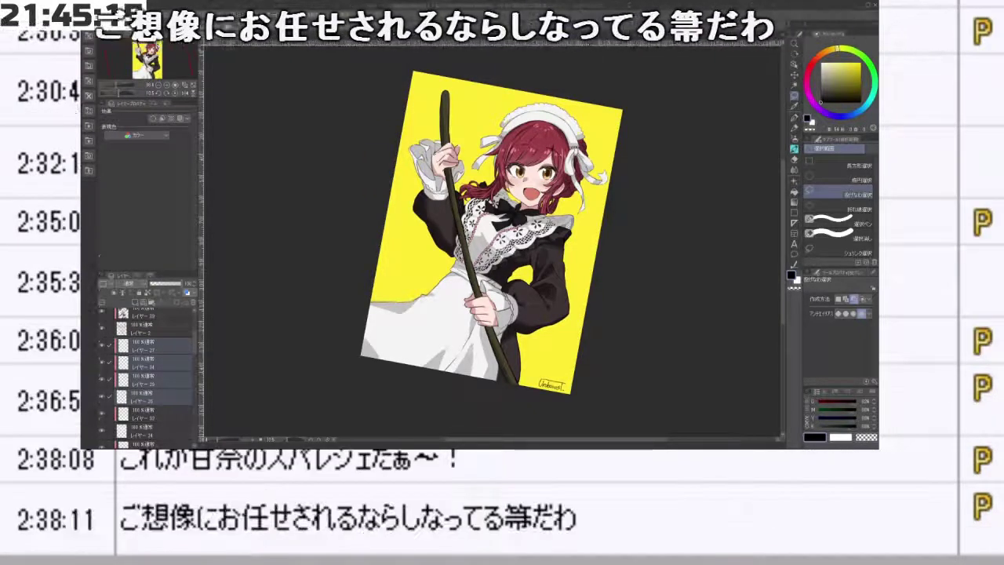
{"action": "left_click", "coordinate": [98, 14]}
{"action": "mouse_move", "coordinate": [156, 126]}
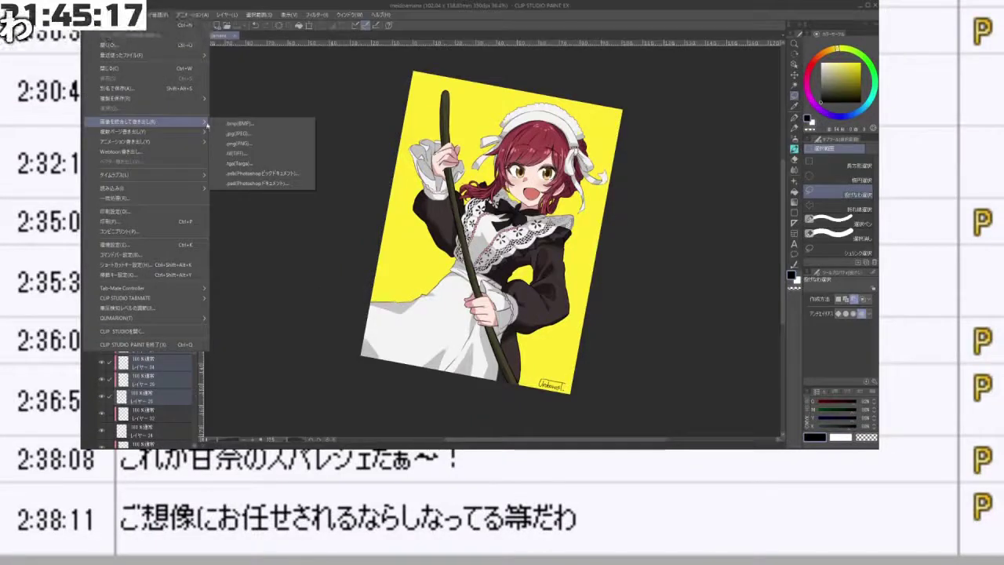
{"action": "left_click", "coordinate": [258, 144]}
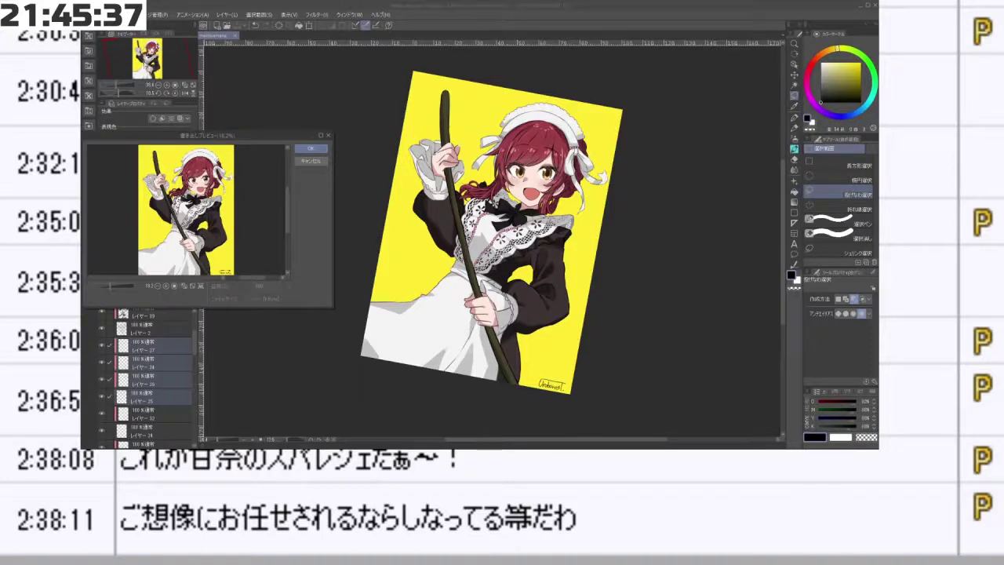
{"action": "left_click", "coordinate": [309, 148]}
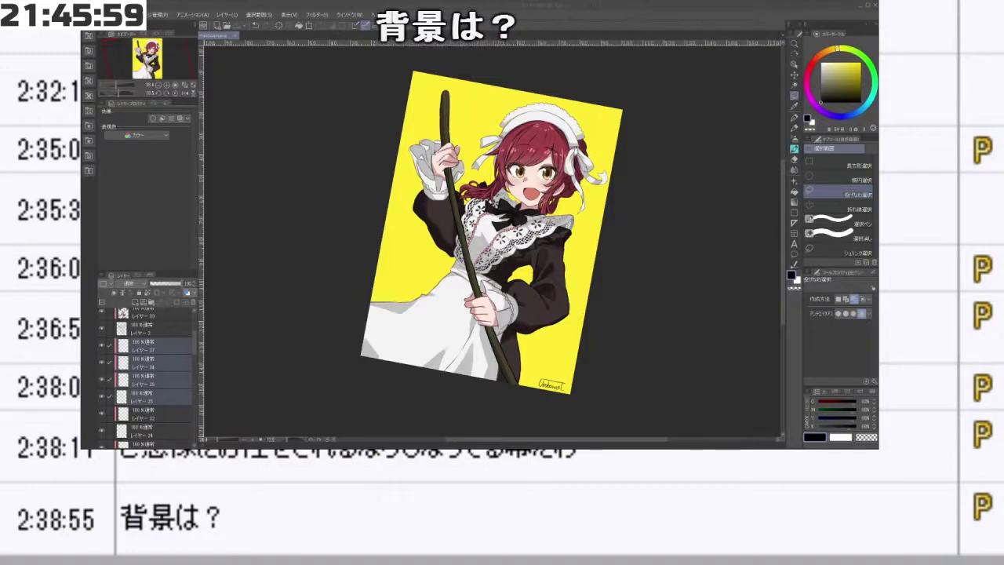
{"action": "scroll", "coordinate": [483, 168], "scroll_direction": "down", "scroll_amount": 1}
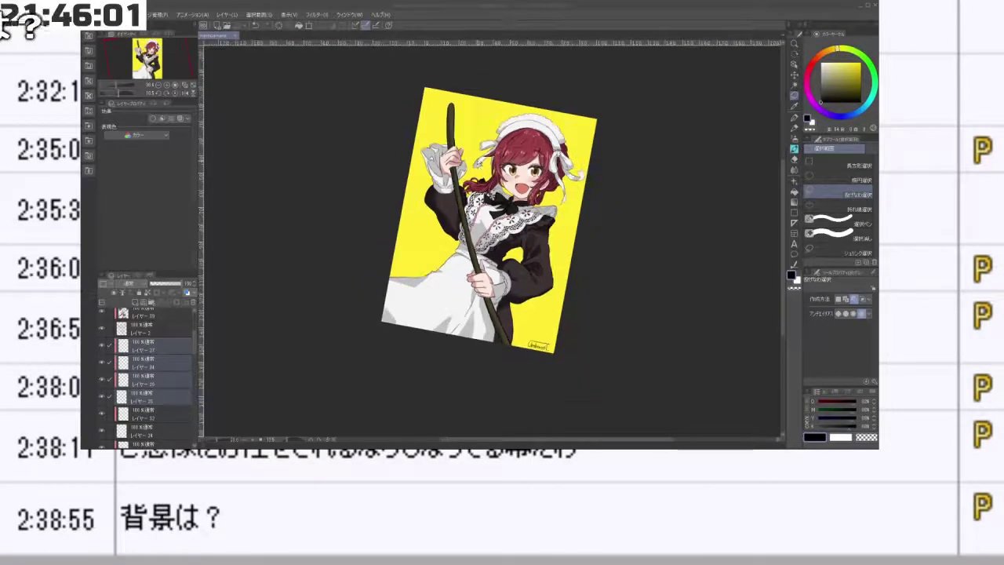
{"action": "scroll", "coordinate": [475, 153], "scroll_direction": "up", "scroll_amount": 1}
{"action": "scroll", "coordinate": [460, 135], "scroll_direction": "down", "scroll_amount": 1}
{"action": "scroll", "coordinate": [461, 135], "scroll_direction": "up", "scroll_amount": 1}
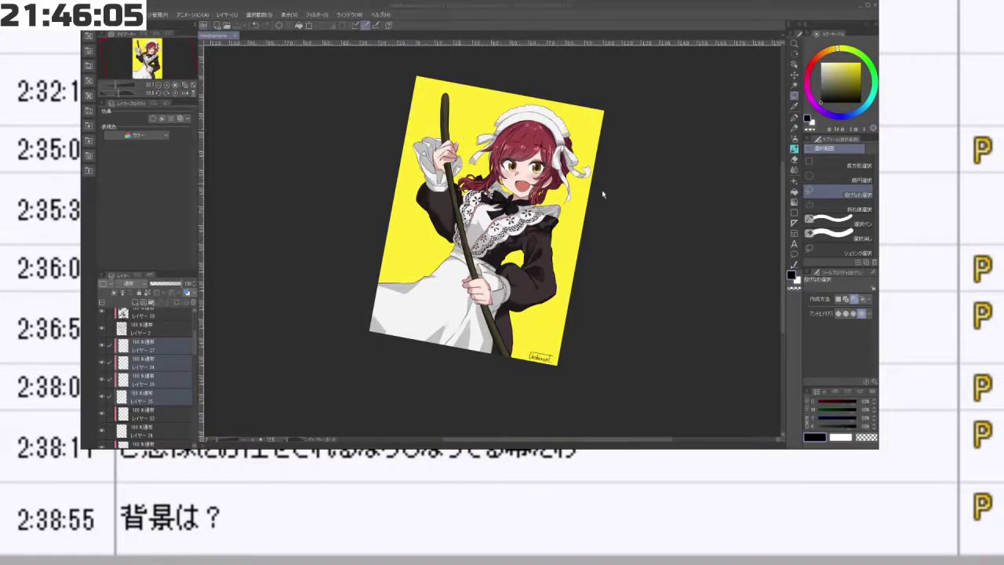
{"action": "left_click", "coordinate": [588, 305]}
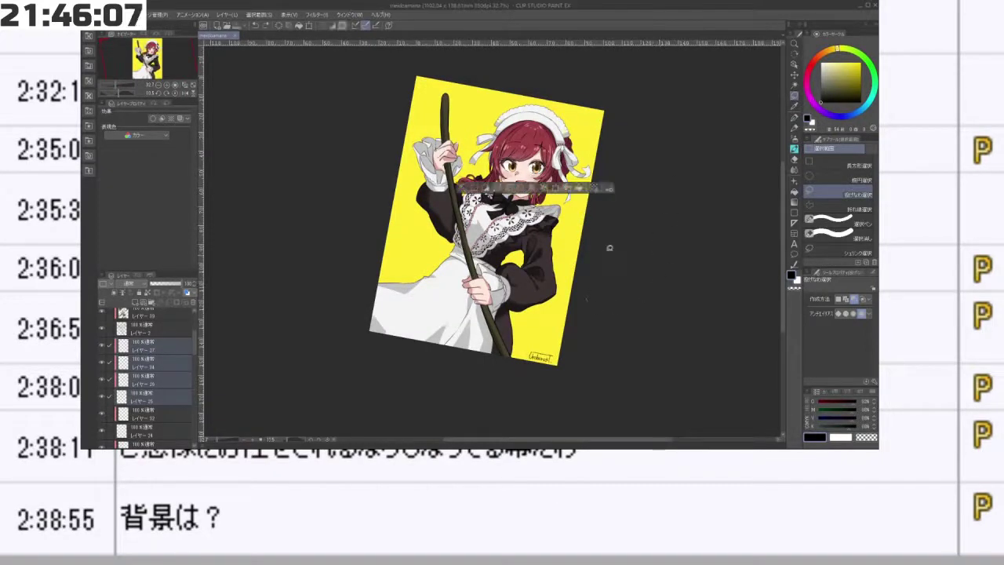
{"action": "left_click", "coordinate": [466, 187]}
- On the yellow background layer, erase the upper corner beside the broom handle's tip with a large transparent brush
{"action": "left_click_drag", "start_coordinate": [621, 342], "coordinate": [630, 264]}
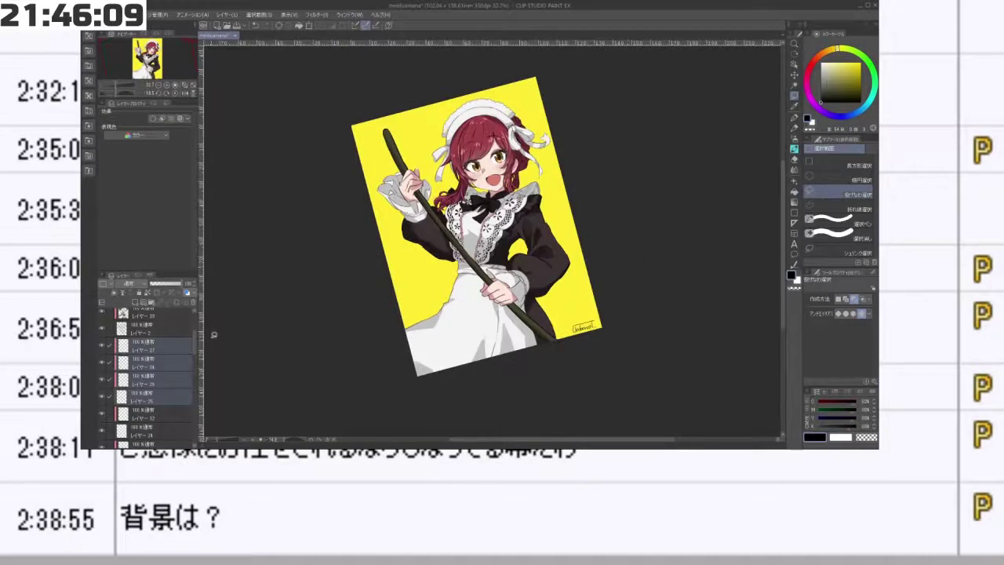
{"action": "scroll", "coordinate": [180, 419], "scroll_direction": "down", "scroll_amount": 10}
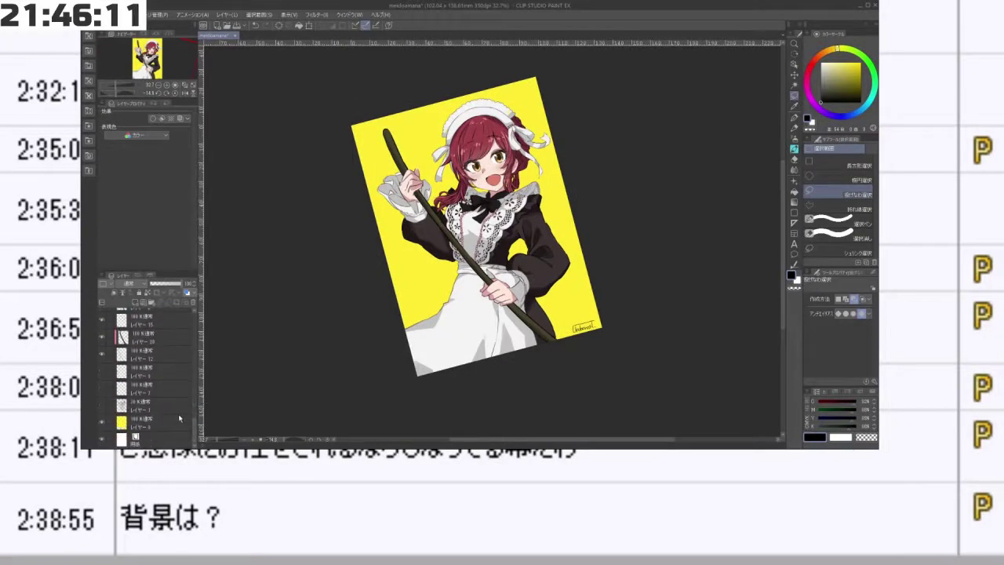
{"action": "left_click", "coordinate": [181, 421]}
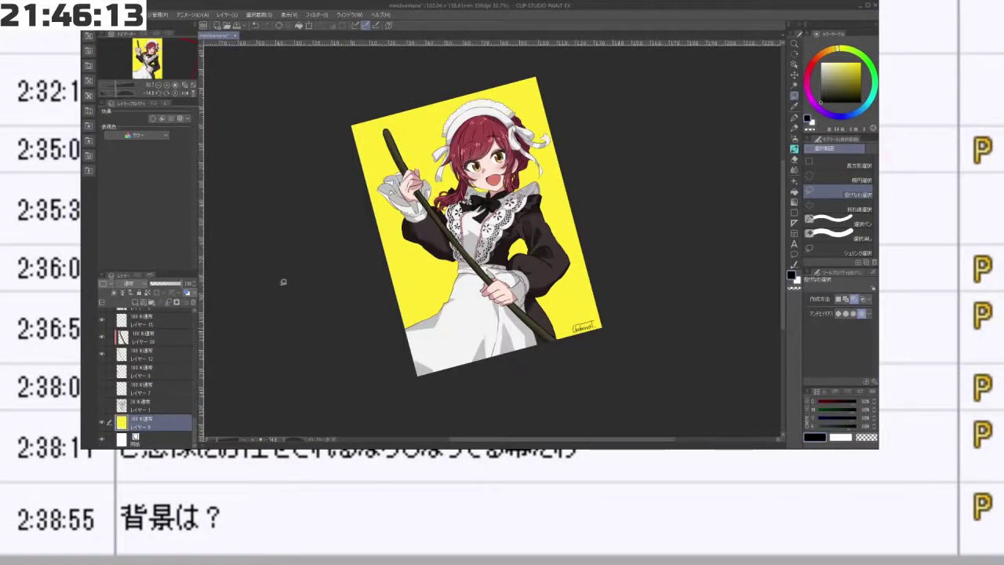
{"action": "key", "text": "b"}
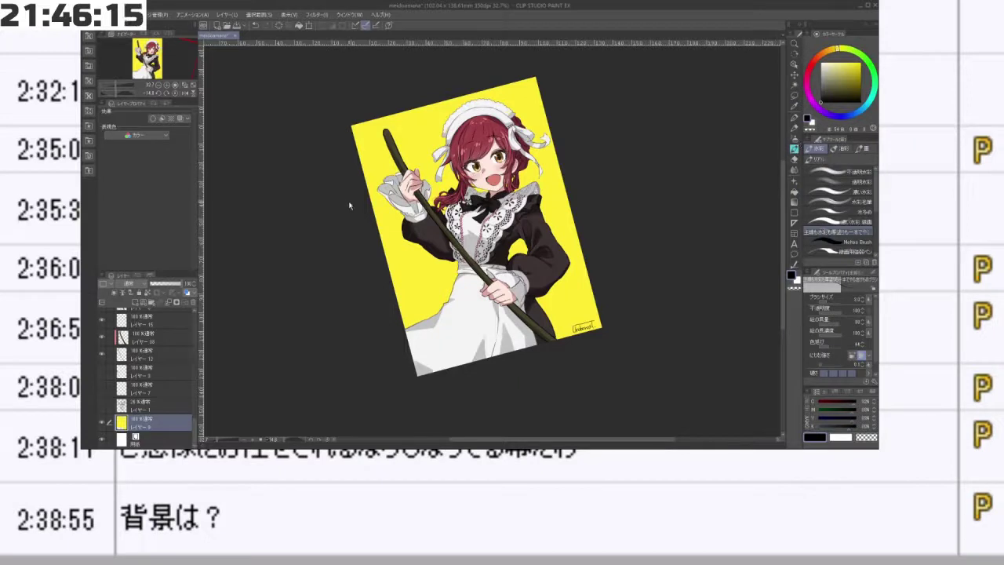
{"action": "left_click_drag", "start_coordinate": [350, 204], "coordinate": [357, 201]}
{"action": "mouse_move", "coordinate": [364, 161]}
{"action": "left_mouse_down"}
{"action": "mouse_move", "coordinate": [460, 96]}
{"action": "mouse_move", "coordinate": [419, 107]}
{"action": "mouse_move", "coordinate": [361, 162]}
{"action": "left_mouse_up"}
{"action": "key", "text": "ctrl+z"}
{"action": "mouse_move", "coordinate": [497, 58]}
{"action": "left_mouse_down"}
{"action": "mouse_move", "coordinate": [351, 177]}
{"action": "mouse_move", "coordinate": [417, 339]}
{"action": "left_mouse_up"}
{"action": "key", "text": "ctrl+z"}
{"action": "left_click_drag", "start_coordinate": [369, 179], "coordinate": [502, 350]}
{"action": "key", "text": "ctrl+z"}
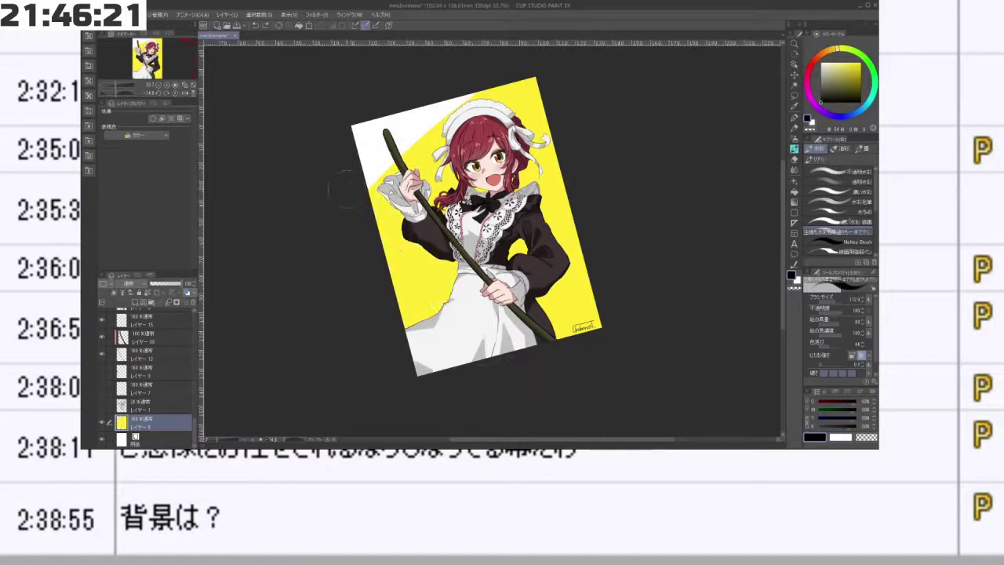
- Erase the yellow background along the canvas edge below the raised hand and along the opposite edge beside the headdress ribbons
{"action": "mouse_move", "coordinate": [354, 194]}
{"action": "left_mouse_down"}
{"action": "mouse_move", "coordinate": [452, 296]}
{"action": "mouse_move", "coordinate": [381, 290]}
{"action": "left_mouse_up"}
{"action": "left_click_drag", "start_coordinate": [483, 83], "coordinate": [580, 221]}
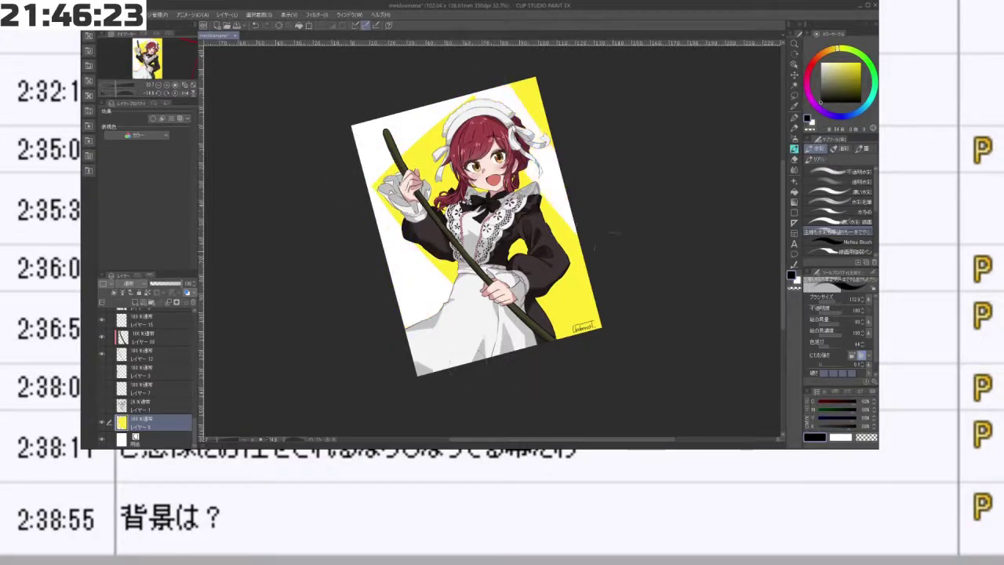
{"action": "mouse_move", "coordinate": [553, 152]}
{"action": "left_mouse_down"}
{"action": "mouse_move", "coordinate": [520, 83]}
{"action": "mouse_move", "coordinate": [550, 135]}
{"action": "left_mouse_up"}
{"action": "left_click_drag", "start_coordinate": [514, 320], "coordinate": [534, 314]}
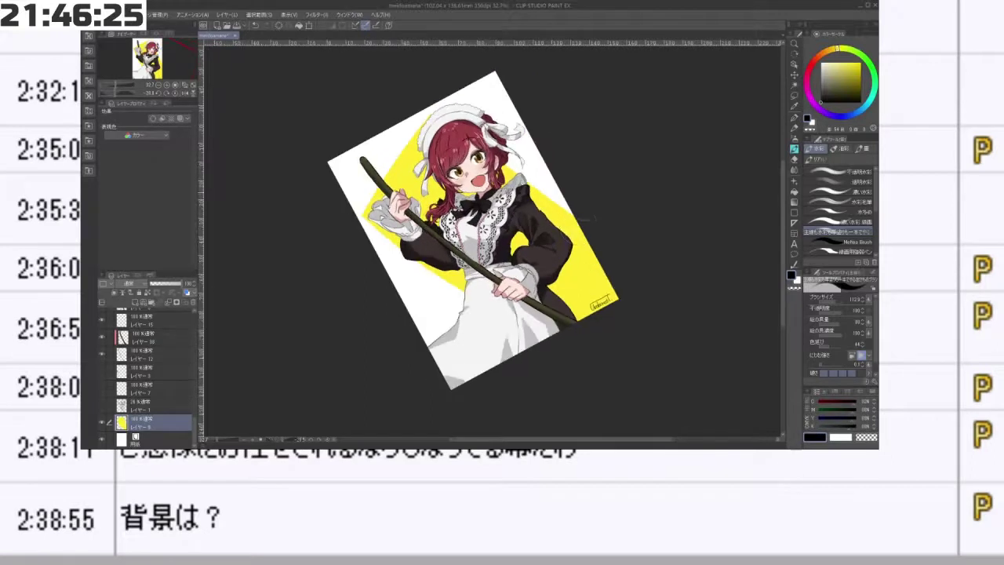
- Try to erase the yellow background beside the elbow and around the signature
{"action": "left_click_drag", "start_coordinate": [582, 209], "coordinate": [555, 299]}
{"action": "left_click_drag", "start_coordinate": [590, 230], "coordinate": [572, 340]}
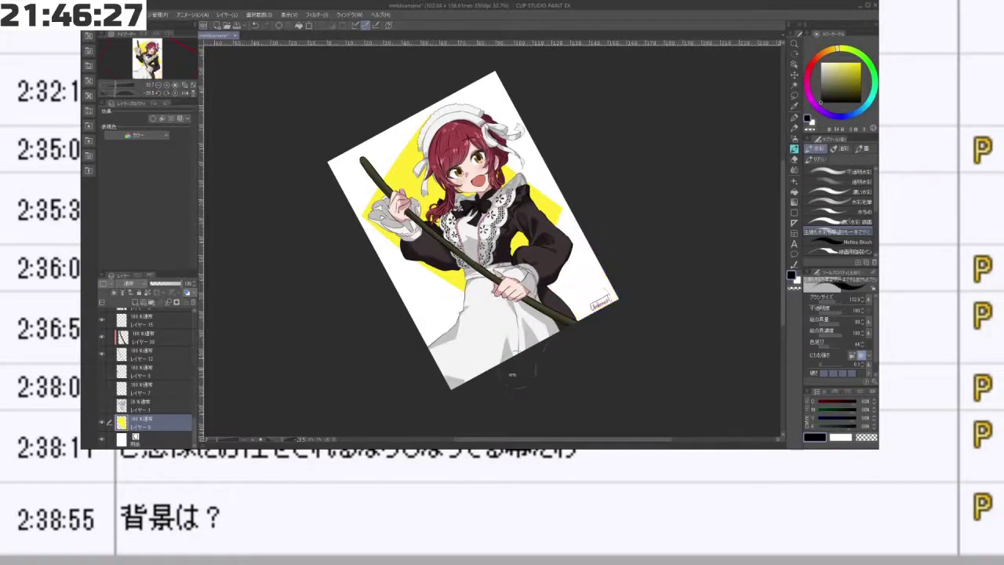
{"action": "left_click_drag", "start_coordinate": [513, 374], "coordinate": [573, 349]}
{"action": "key", "text": "ctrl+z"}
{"action": "key", "text": "ctrl+z"}
{"action": "key", "text": "ctrl+z"}
- Erase the yellow background around the signature and beside the bent elbow to leave an angular block behind the maid
{"action": "mouse_move", "coordinate": [582, 201]}
{"action": "left_mouse_down"}
{"action": "mouse_move", "coordinate": [581, 291]}
{"action": "mouse_move", "coordinate": [594, 284]}
{"action": "left_mouse_up"}
{"action": "left_click_drag", "start_coordinate": [622, 219], "coordinate": [615, 265]}
{"action": "mouse_move", "coordinate": [562, 338]}
{"action": "left_mouse_down"}
{"action": "mouse_move", "coordinate": [681, 341]}
{"action": "mouse_move", "coordinate": [689, 166]}
{"action": "left_mouse_up"}
{"action": "left_click_drag", "start_coordinate": [401, 209], "coordinate": [296, 309]}
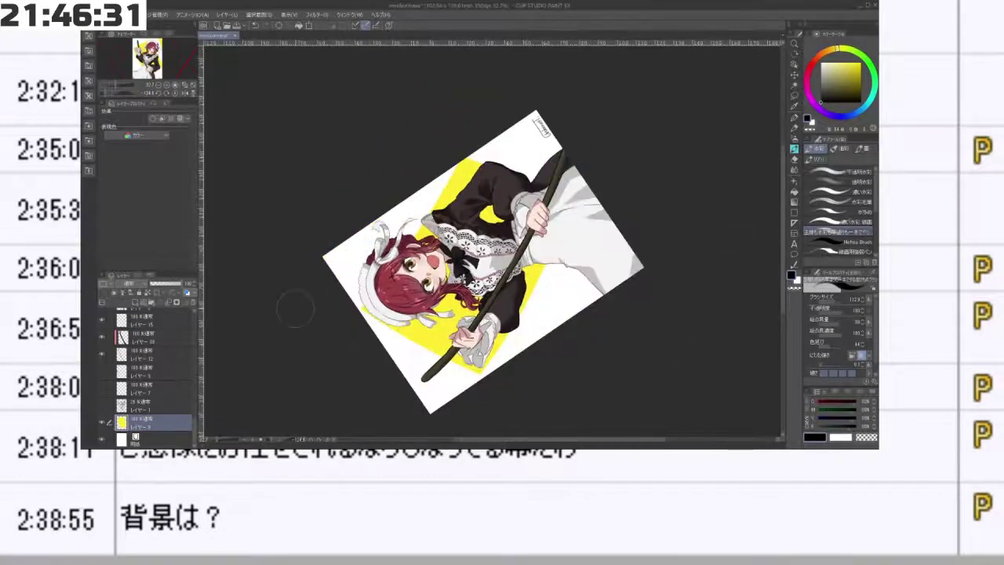
- Undo the background erasing strokes to bring the full yellow fill back behind the maid
{"action": "left_click_drag", "start_coordinate": [429, 133], "coordinate": [623, 234]}
{"action": "key", "text": "ctrl+z"}
{"action": "key", "text": "ctrl+z"}
{"action": "key", "text": "ctrl+z"}
{"action": "key", "text": "ctrl+z"}
{"action": "key", "text": "ctrl+z"}
{"action": "key", "text": "ctrl+z"}
{"action": "key", "text": "ctrl+z"}
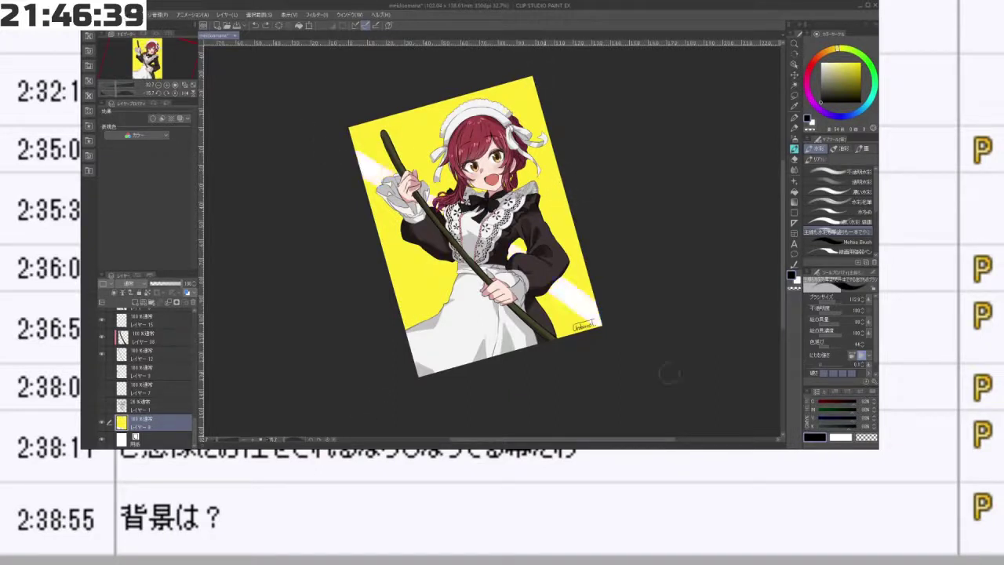
- Try to erase the yellow background diagonally from the raised sleeve to the bent elbow and everything below it
{"action": "left_click_drag", "start_coordinate": [314, 193], "coordinate": [616, 262]}
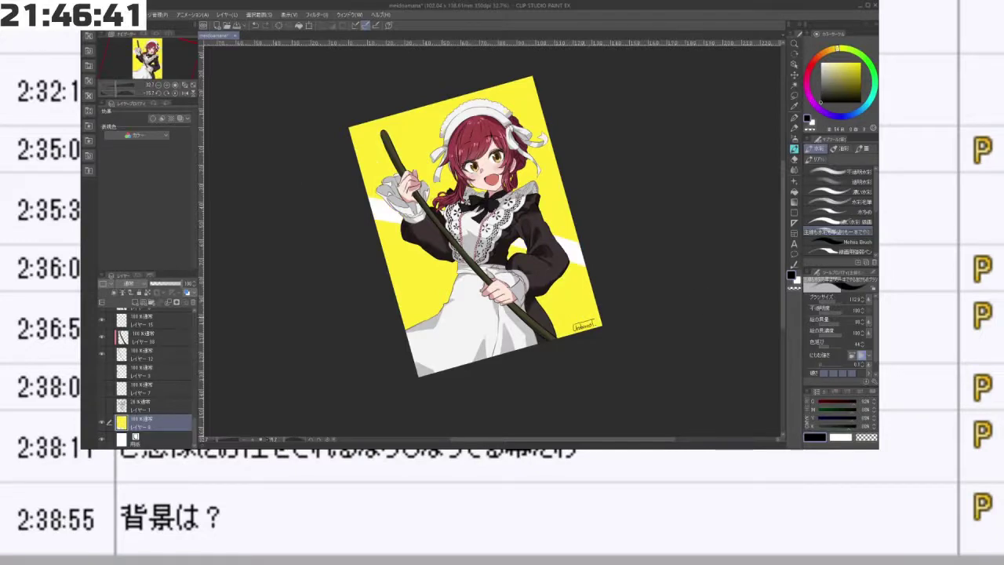
{"action": "mouse_move", "coordinate": [485, 385]}
{"action": "left_mouse_down"}
{"action": "mouse_move", "coordinate": [670, 341]}
{"action": "mouse_move", "coordinate": [676, 330]}
{"action": "left_mouse_up"}
{"action": "left_click_drag", "start_coordinate": [431, 360], "coordinate": [569, 156]}
{"action": "mouse_move", "coordinate": [468, 350]}
{"action": "left_mouse_down"}
{"action": "mouse_move", "coordinate": [578, 164]}
{"action": "mouse_move", "coordinate": [606, 174]}
{"action": "left_mouse_up"}
{"action": "mouse_move", "coordinate": [513, 350]}
{"action": "left_mouse_down"}
{"action": "mouse_move", "coordinate": [606, 195]}
{"action": "mouse_move", "coordinate": [535, 323]}
{"action": "left_mouse_up"}
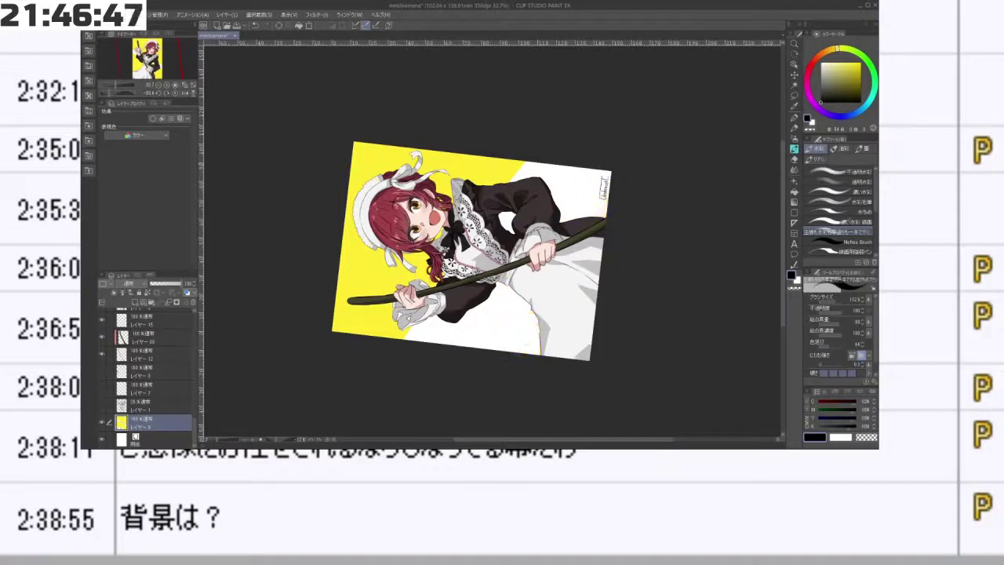
{"action": "mouse_move", "coordinate": [439, 389]}
{"action": "left_mouse_down"}
{"action": "mouse_move", "coordinate": [623, 265]}
{"action": "mouse_move", "coordinate": [458, 112]}
{"action": "mouse_move", "coordinate": [407, 132]}
{"action": "left_mouse_up"}
{"action": "key", "text": "ctrl+z"}
{"action": "key", "text": "ctrl+z"}
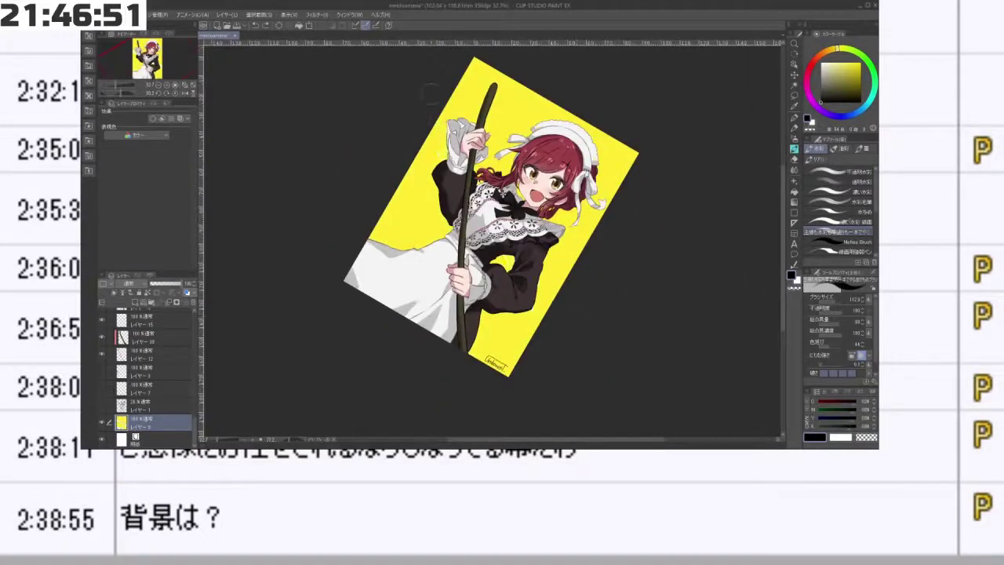
- Redo and undo the diagonal erasing of the lower background to compare it with the full yellow fill
{"action": "key", "text": "ctrl+y"}
{"action": "key", "text": "ctrl+z"}
{"action": "key", "text": "ctrl+y"}
{"action": "key", "text": "ctrl+z"}
{"action": "mouse_move", "coordinate": [441, 101]}
{"action": "left_mouse_down"}
{"action": "mouse_move", "coordinate": [554, 366]}
{"action": "mouse_move", "coordinate": [467, 149]}
{"action": "mouse_move", "coordinate": [540, 386]}
{"action": "left_mouse_up"}
{"action": "key", "text": "ctrl+z"}
{"action": "key", "text": "ctrl+z"}
{"action": "key", "text": "ctrl+y"}
{"action": "key", "text": "ctrl+y"}
{"action": "key", "text": "ctrl+z"}
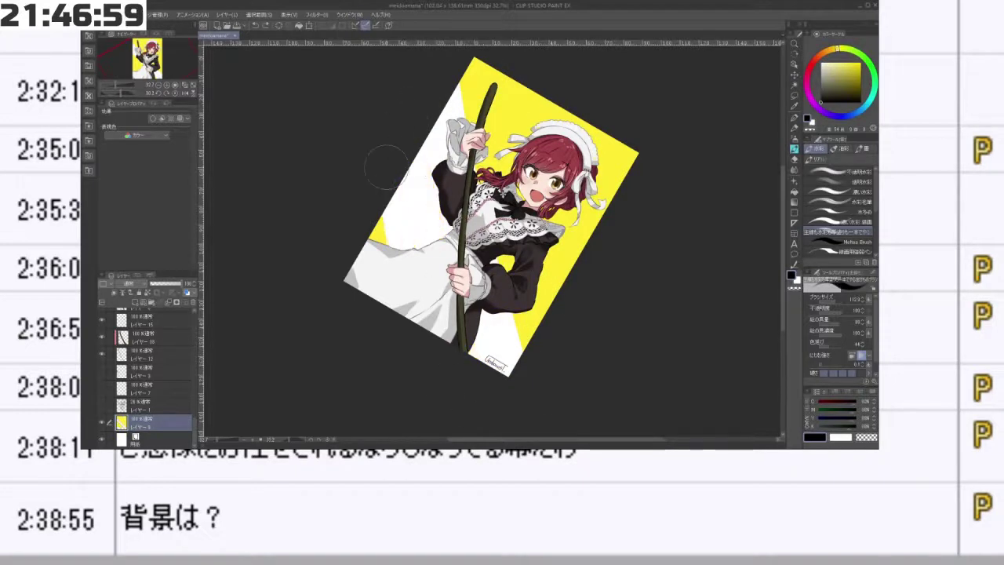
- Undo the erasing strokes on the lower yellow background
{"action": "left_click_drag", "start_coordinate": [377, 362], "coordinate": [646, 283]}
{"action": "key", "text": "ctrl+z"}
{"action": "key", "text": "ctrl+z"}
{"action": "key", "text": "ctrl+z"}
{"action": "key", "text": "ctrl+z"}
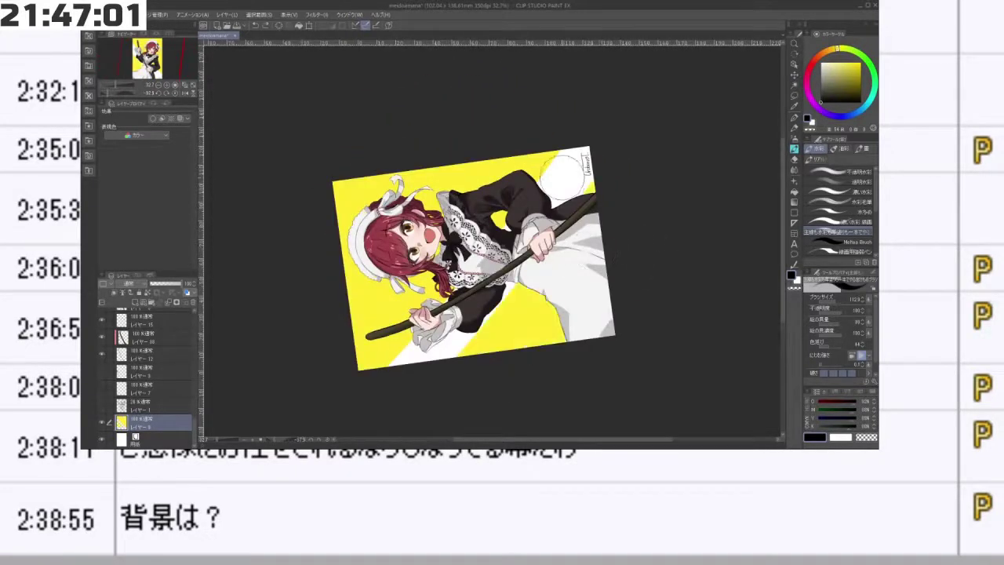
- Try to erase the yellow behind the head, broom tip and elbow with parallel diagonal strokes, leaving yellow only below the raised sleeve
{"action": "left_click_drag", "start_coordinate": [586, 140], "coordinate": [368, 359]}
{"action": "left_click_drag", "start_coordinate": [522, 145], "coordinate": [329, 346]}
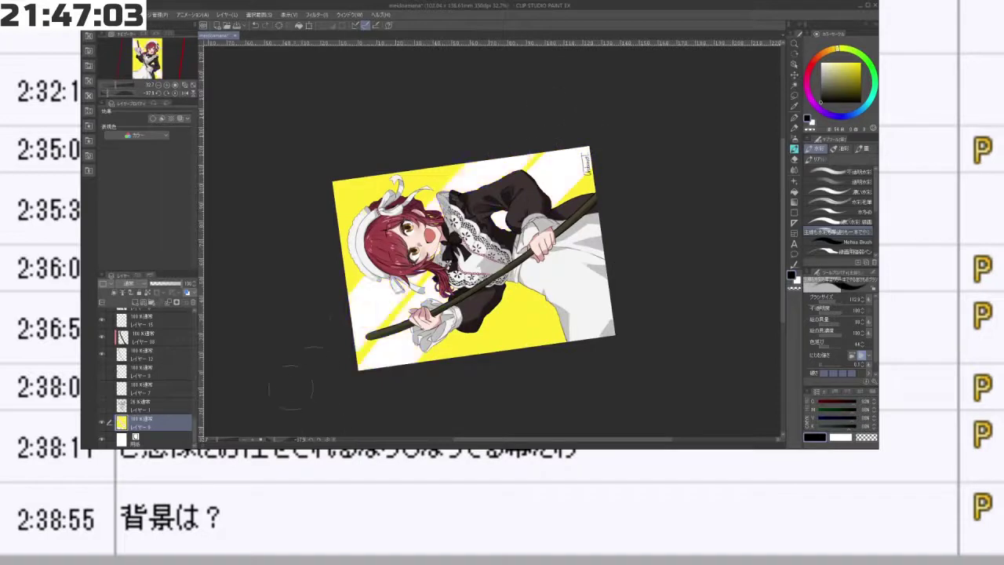
{"action": "left_click_drag", "start_coordinate": [412, 294], "coordinate": [355, 363]}
{"action": "mouse_move", "coordinate": [449, 160]}
{"action": "left_mouse_down"}
{"action": "mouse_move", "coordinate": [339, 271]}
{"action": "mouse_move", "coordinate": [318, 271]}
{"action": "left_mouse_up"}
{"action": "left_click_drag", "start_coordinate": [408, 153], "coordinate": [307, 228]}
{"action": "left_click_drag", "start_coordinate": [370, 153], "coordinate": [320, 200]}
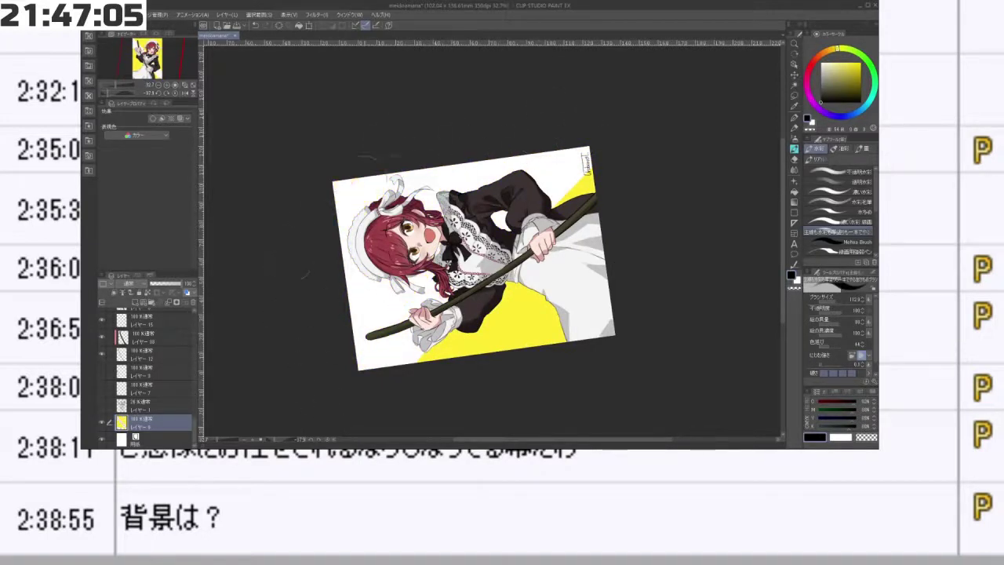
{"action": "key", "text": "ctrl+z"}
{"action": "key", "text": "ctrl+z"}
{"action": "key", "text": "ctrl+z"}
{"action": "key", "text": "ctrl+z"}
{"action": "key", "text": "ctrl+z"}
{"action": "key", "text": "ctrl+z"}
- Erase a wide diagonal band of the yellow background from the broom tip behind the head to the bent elbow
{"action": "left_click_drag", "start_coordinate": [516, 118], "coordinate": [250, 350]}
{"action": "mouse_move", "coordinate": [552, 135]}
{"action": "left_mouse_down"}
{"action": "mouse_move", "coordinate": [343, 328]}
{"action": "mouse_move", "coordinate": [350, 357]}
{"action": "left_mouse_up"}
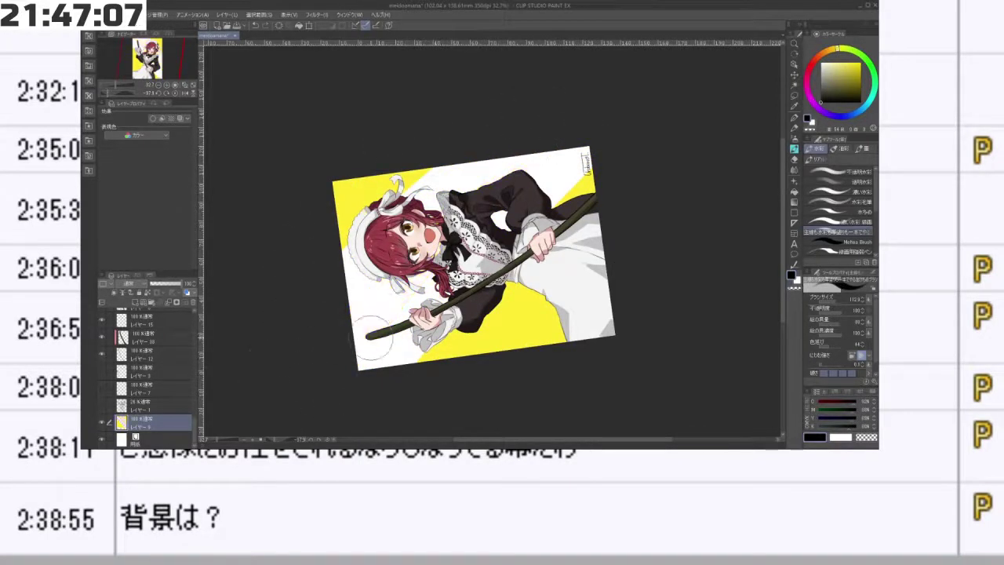
{"action": "mouse_move", "coordinate": [338, 314]}
{"action": "left_mouse_down"}
{"action": "mouse_move", "coordinate": [484, 400]}
{"action": "mouse_move", "coordinate": [622, 342]}
{"action": "left_mouse_up"}
- Examine the diagonal white band across the yellow background from several canvas angles
{"action": "key", "text": "minus"}
{"action": "key", "text": "minus"}
{"action": "key", "text": "minus"}
{"action": "key", "text": "minus"}
{"action": "key", "text": "minus"}
{"action": "key", "text": "minus"}
{"action": "key", "text": "minus"}
{"action": "key", "text": "minus"}
{"action": "key", "text": "minus"}
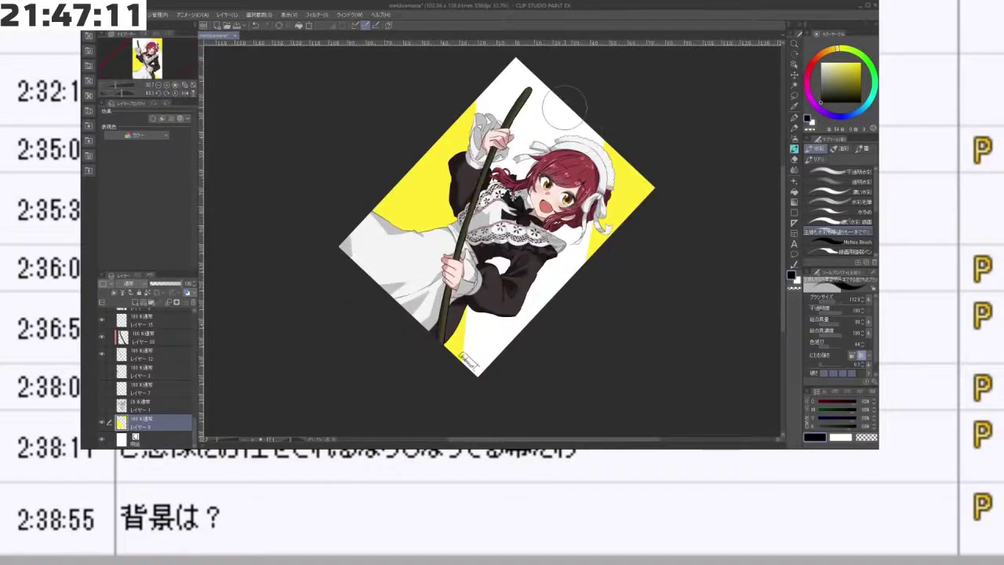
{"action": "key", "text": "minus"}
{"action": "key", "text": "minus"}
{"action": "key", "text": "minus"}
{"action": "key", "text": "minus"}
{"action": "key", "text": "minus"}
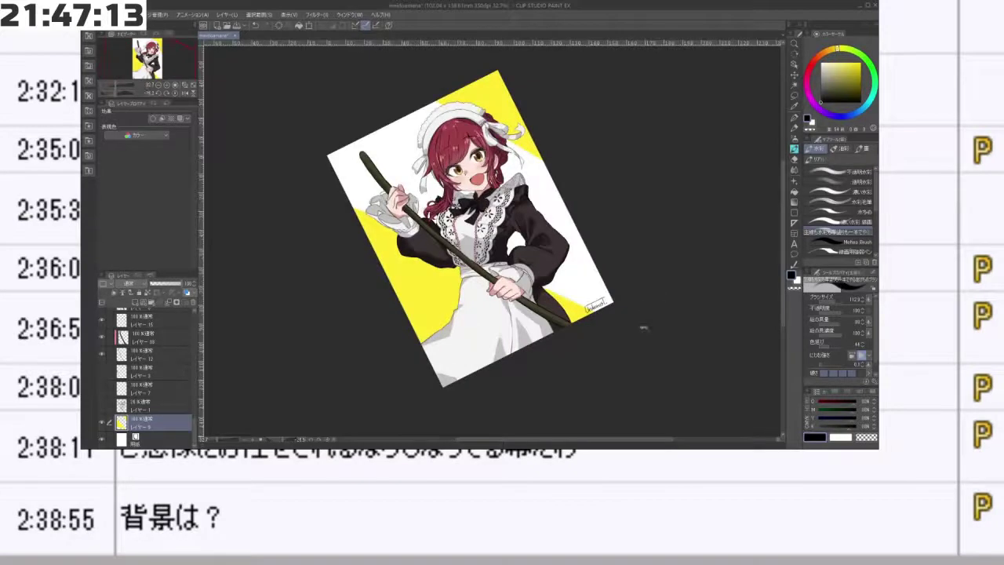
{"action": "key", "text": "minus"}
{"action": "key", "text": "minus"}
{"action": "left_click_drag", "start_coordinate": [689, 283], "coordinate": [548, 415]}
{"action": "key", "text": "asciicircum"}
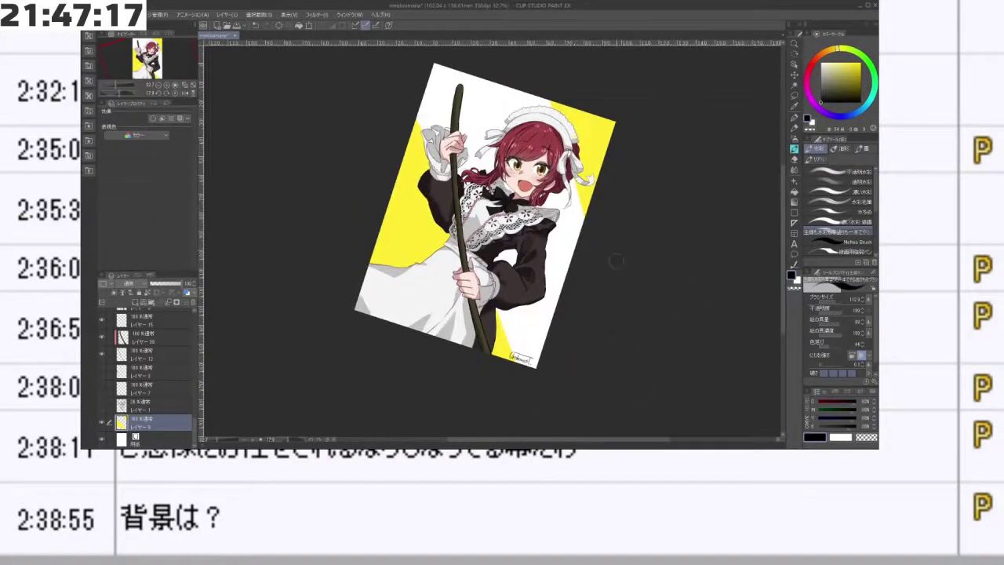
- Erase diagonal stripes through the yellow area between the raised sleeve and the apron
{"action": "key", "text": "minus"}
{"action": "key", "text": "minus"}
{"action": "key", "text": "minus"}
{"action": "key", "text": "minus"}
{"action": "key", "text": "minus"}
{"action": "key", "text": "minus"}
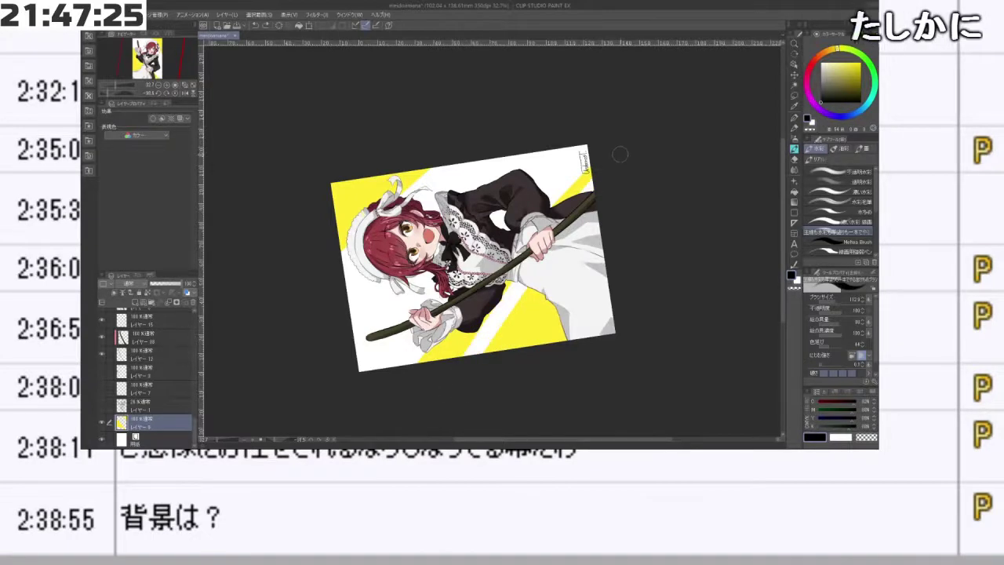
{"action": "left_click_drag", "start_coordinate": [542, 292], "coordinate": [508, 348]}
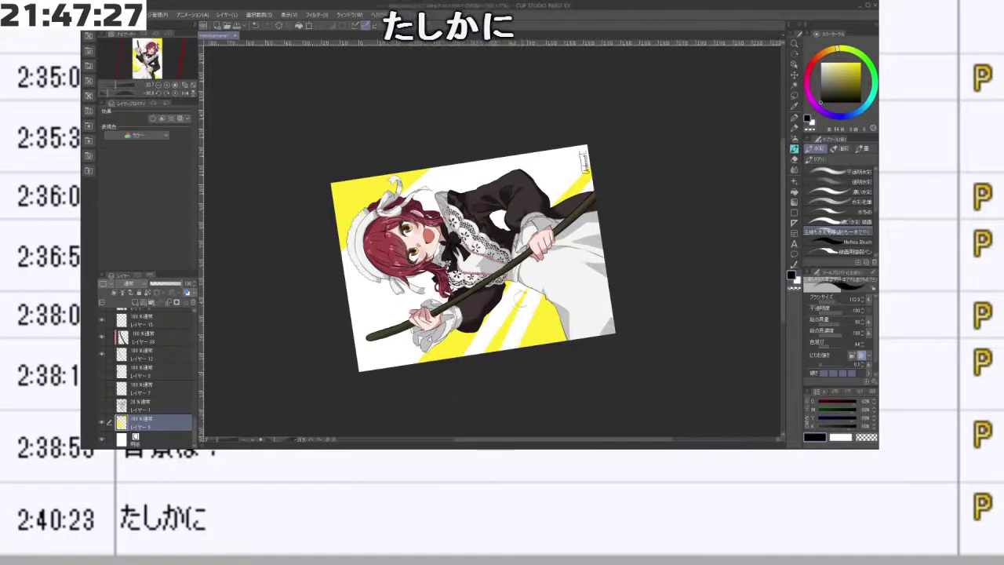
{"action": "left_click_drag", "start_coordinate": [511, 297], "coordinate": [482, 346]}
- Erase a narrow stripe through the yellow corner beside the headdress
{"action": "mouse_move", "coordinate": [517, 313]}
{"action": "left_mouse_down"}
{"action": "mouse_move", "coordinate": [550, 292]}
{"action": "mouse_move", "coordinate": [520, 169]}
{"action": "left_mouse_up"}
{"action": "key", "text": "minus"}
{"action": "key", "text": "minus"}
{"action": "key", "text": "minus"}
{"action": "key", "text": "minus"}
{"action": "key", "text": "minus"}
{"action": "key", "text": "minus"}
{"action": "key", "text": "minus"}
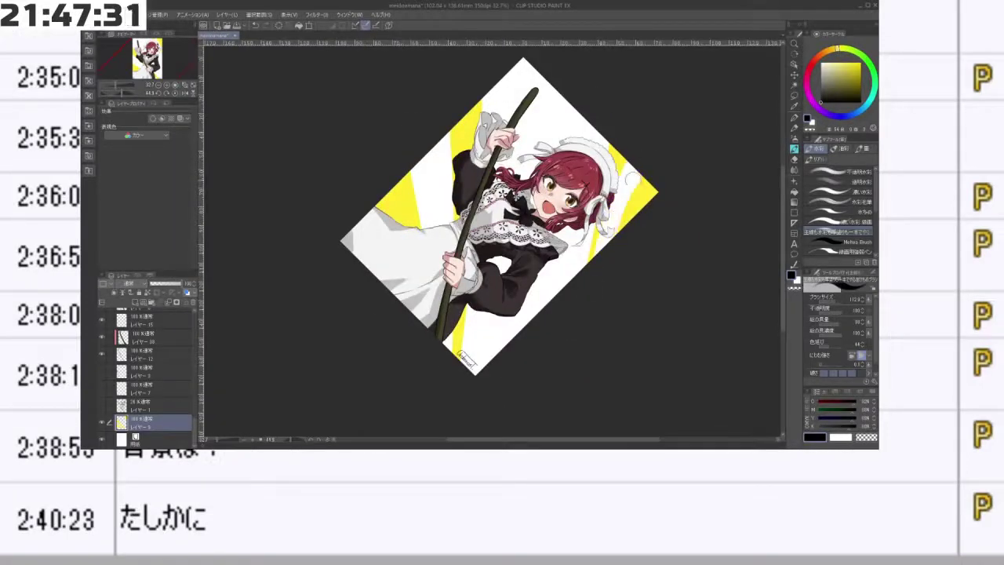
{"action": "key", "text": "minus"}
{"action": "key", "text": "minus"}
{"action": "key", "text": "minus"}
{"action": "key", "text": "minus"}
{"action": "key", "text": "minus"}
{"action": "key", "text": "minus"}
{"action": "key", "text": "minus"}
{"action": "key", "text": "minus"}
{"action": "key", "text": "minus"}
{"action": "key", "text": "minus"}
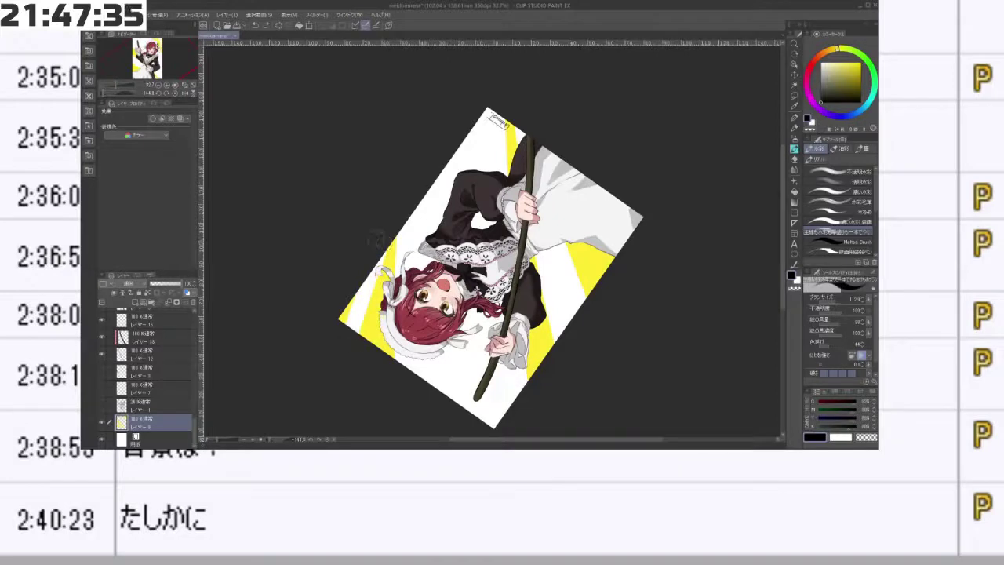
- Rotate the canvas through several angles to examine the yellow and white ray pattern behind the maid
{"action": "key", "text": "minus"}
{"action": "key", "text": "minus"}
{"action": "key", "text": "minus"}
{"action": "key", "text": "minus"}
{"action": "key", "text": "minus"}
{"action": "key", "text": "minus"}
{"action": "key", "text": "minus"}
{"action": "key", "text": "minus"}
{"action": "key", "text": "minus"}
{"action": "key", "text": "minus"}
{"action": "key", "text": "minus"}
{"action": "key", "text": "minus"}
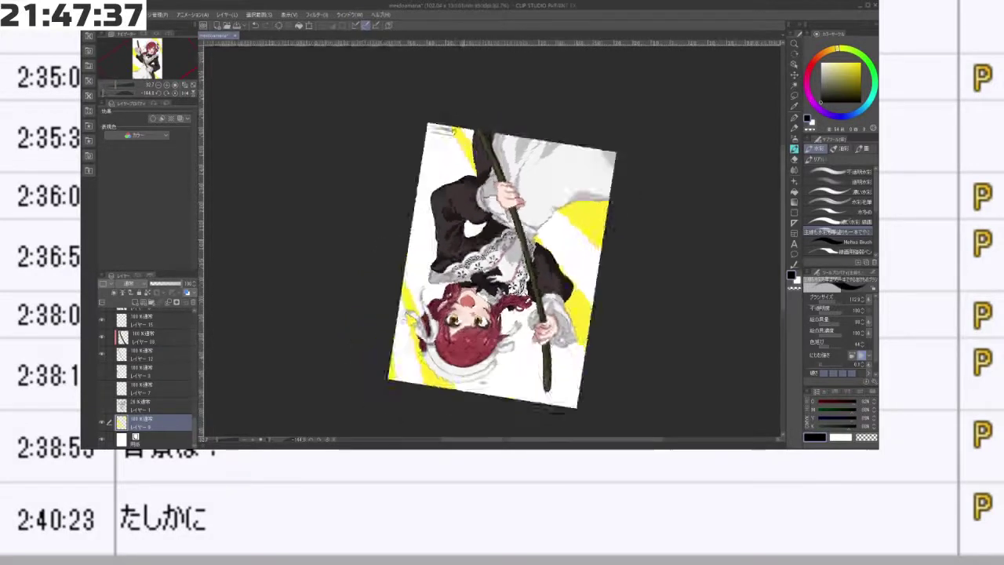
{"action": "key", "text": "minus"}
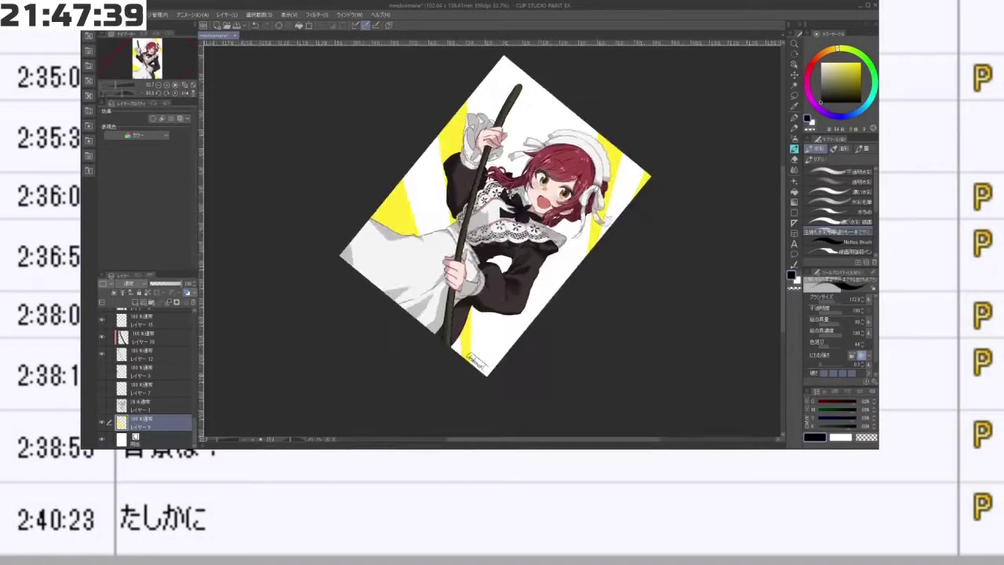
{"action": "left_click_drag", "start_coordinate": [359, 301], "coordinate": [699, 222]}
{"action": "left_click_drag", "start_coordinate": [632, 300], "coordinate": [633, 245]}
{"action": "key", "text": "minus"}
{"action": "key", "text": "minus"}
{"action": "key", "text": "minus"}
{"action": "key", "text": "minus"}
{"action": "key", "text": "minus"}
{"action": "key", "text": "minus"}
{"action": "key", "text": "minus"}
{"action": "key", "text": "minus"}
{"action": "key", "text": "minus"}
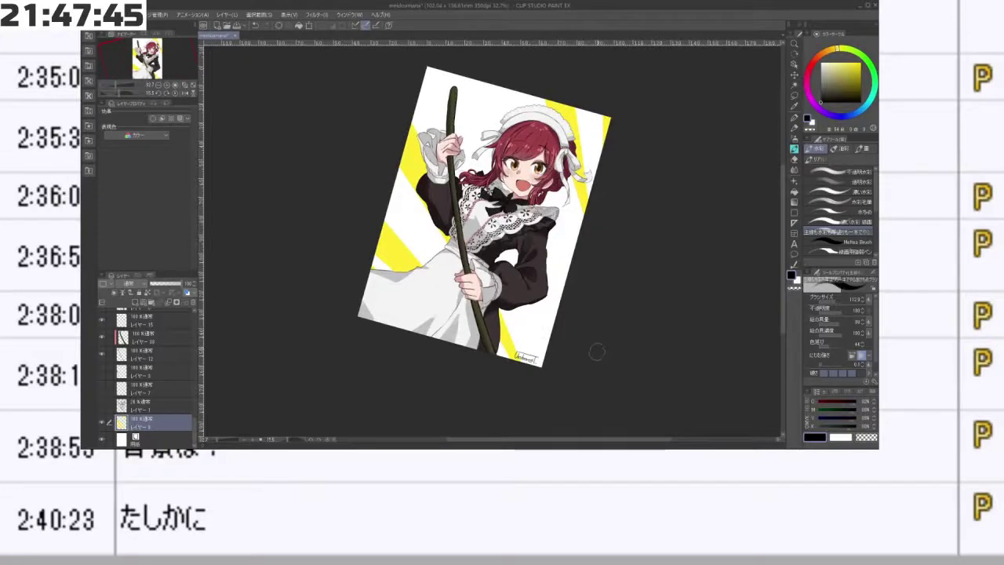
{"action": "key", "text": "minus"}
{"action": "key", "text": "minus"}
{"action": "key", "text": "minus"}
{"action": "key", "text": "minus"}
{"action": "key", "text": "minus"}
{"action": "key", "text": "minus"}
{"action": "key", "text": "minus"}
{"action": "key", "text": "minus"}
{"action": "key", "text": "minus"}
{"action": "key", "text": "minus"}
{"action": "key", "text": "minus"}
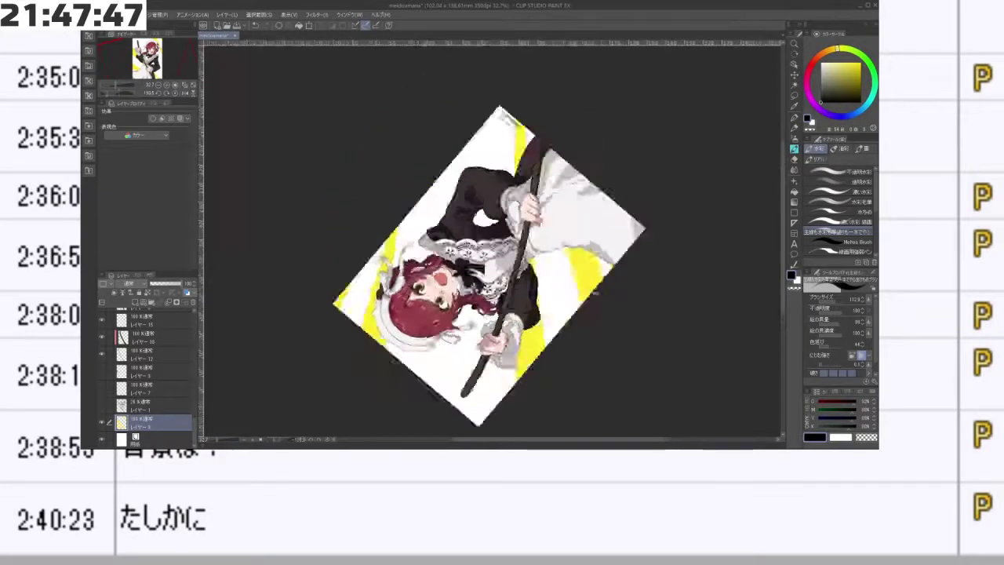
{"action": "key", "text": "minus"}
{"action": "key", "text": "minus"}
{"action": "key", "text": "minus"}
{"action": "key", "text": "minus"}
{"action": "key", "text": "minus"}
{"action": "key", "text": "minus"}
{"action": "key", "text": "minus"}
{"action": "key", "text": "minus"}
{"action": "key", "text": "minus"}
{"action": "key", "text": "minus"}
{"action": "key", "text": "minus"}
{"action": "key", "text": "minus"}
{"action": "key", "text": "minus"}
{"action": "key", "text": "minus"}
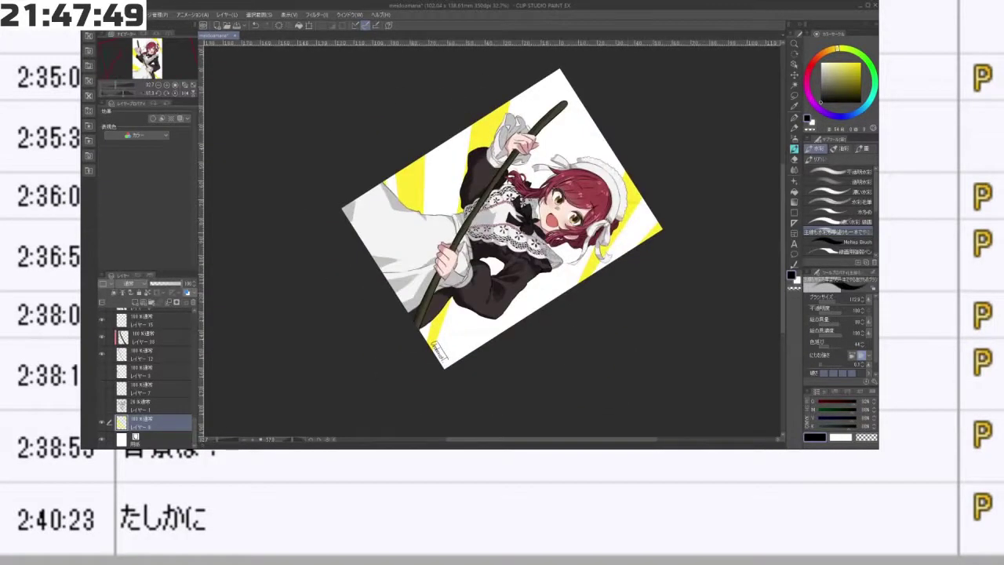
- Sample the background yellow and paint diagonal rays with a smaller brush across the white band beside the broom tip and elbow
{"action": "left_click", "coordinate": [634, 193], "text": "alt"}
{"action": "key", "text": "bracketleft"}
{"action": "key", "text": "bracketleft"}
{"action": "key", "text": "bracketleft"}
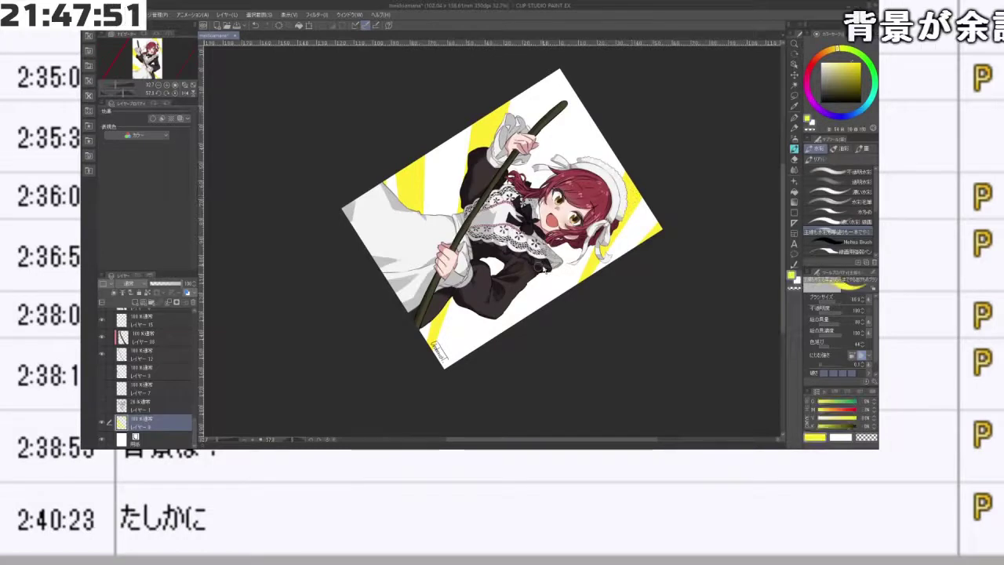
{"action": "left_click_drag", "start_coordinate": [577, 100], "coordinate": [506, 332]}
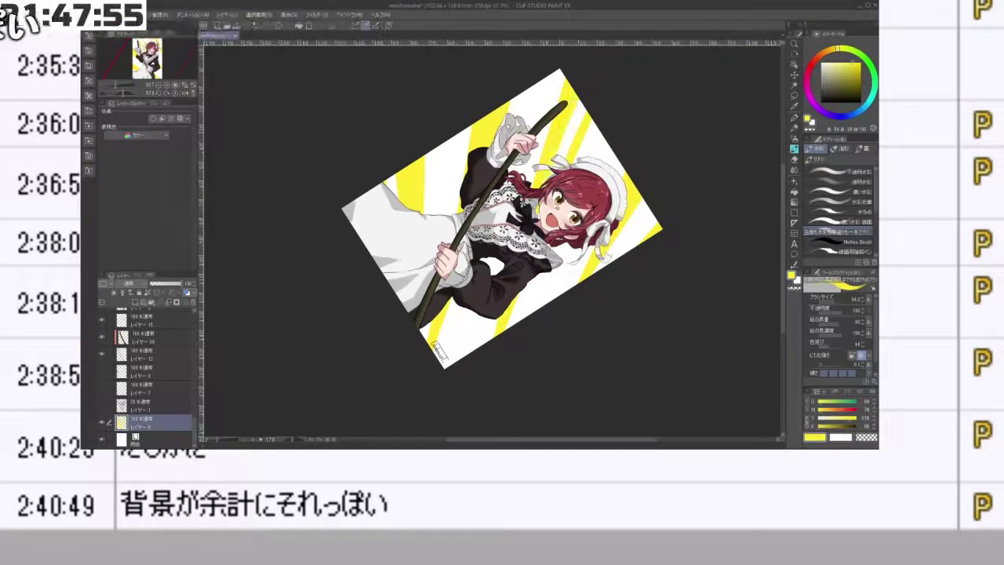
- Examine the finished yellow ray background around the maid from different canvas angles
{"action": "mouse_move", "coordinate": [526, 328]}
{"action": "left_mouse_down"}
{"action": "mouse_move", "coordinate": [585, 254]}
{"action": "mouse_move", "coordinate": [456, 155]}
{"action": "mouse_move", "coordinate": [414, 190]}
{"action": "mouse_move", "coordinate": [411, 285]}
{"action": "left_mouse_up"}
{"action": "left_click_drag", "start_coordinate": [625, 331], "coordinate": [594, 280]}
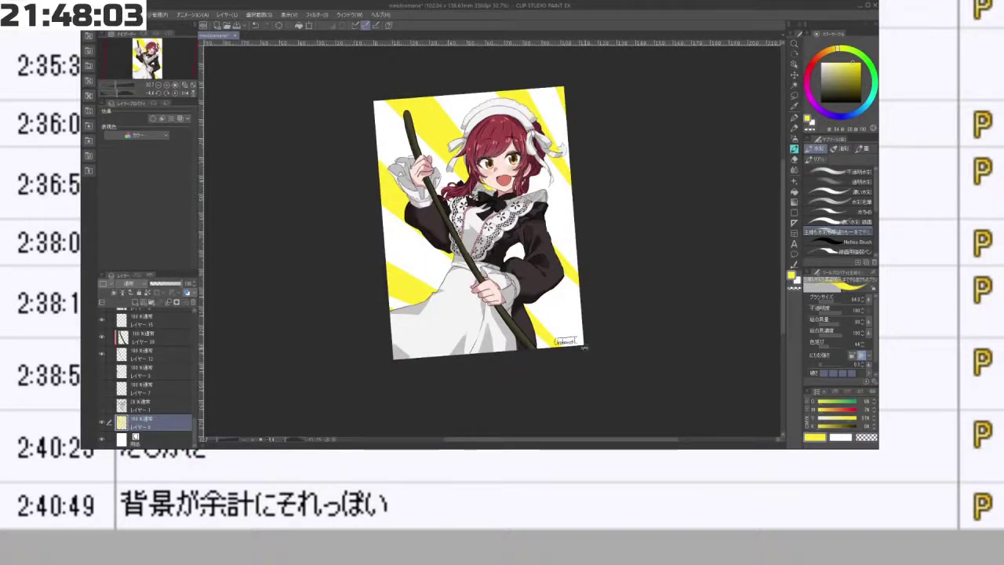
{"action": "left_click_drag", "start_coordinate": [644, 298], "coordinate": [578, 379]}
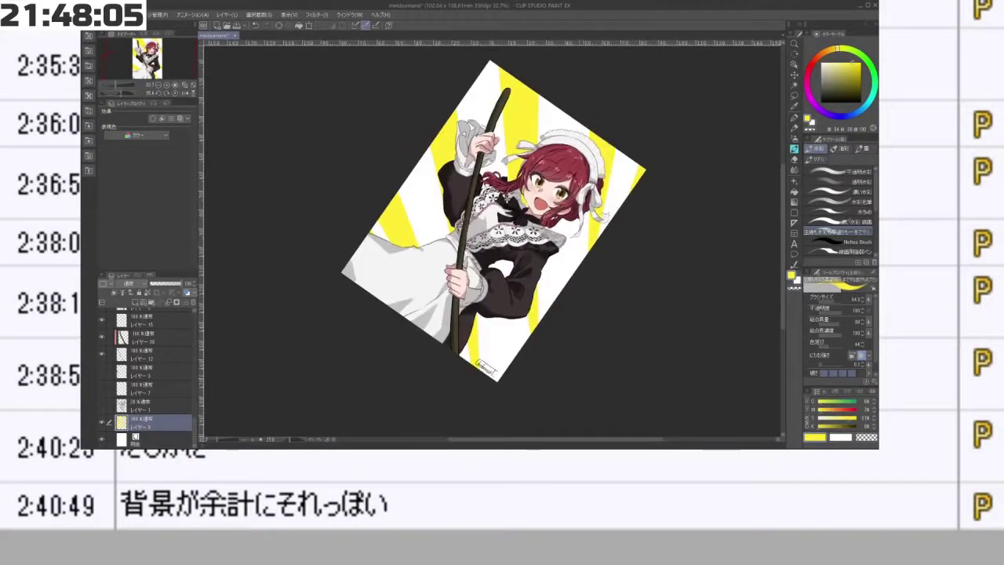
{"action": "left_click_drag", "start_coordinate": [562, 342], "coordinate": [630, 183]}
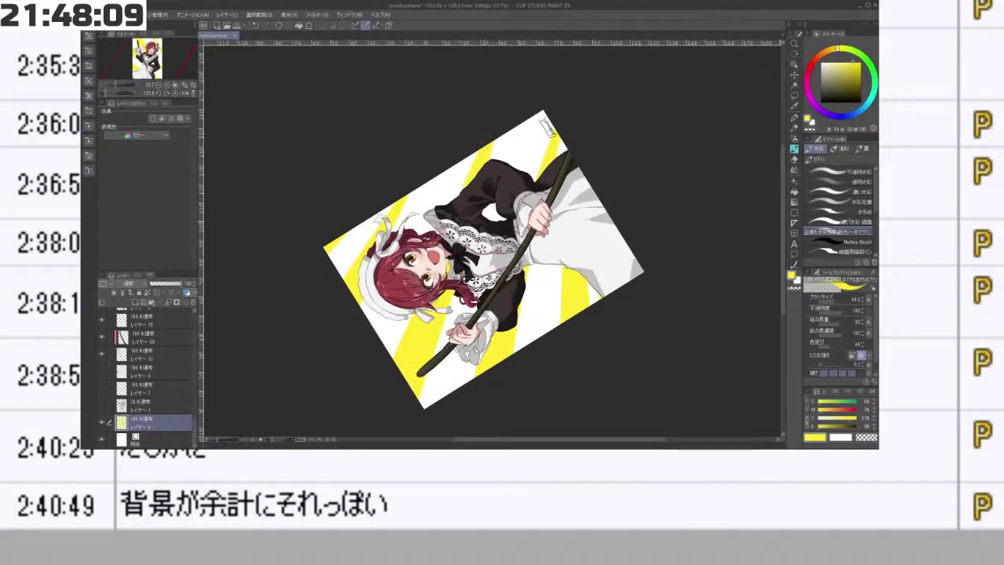
{"action": "left_click_drag", "start_coordinate": [525, 182], "coordinate": [493, 174]}
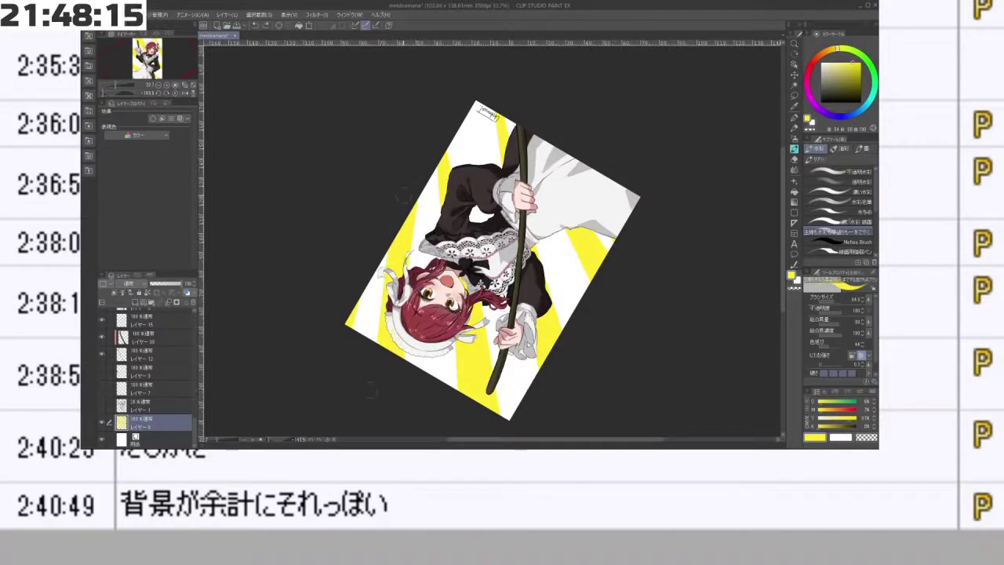
{"action": "left_click_drag", "start_coordinate": [404, 196], "coordinate": [371, 390]}
{"action": "key", "text": "minus"}
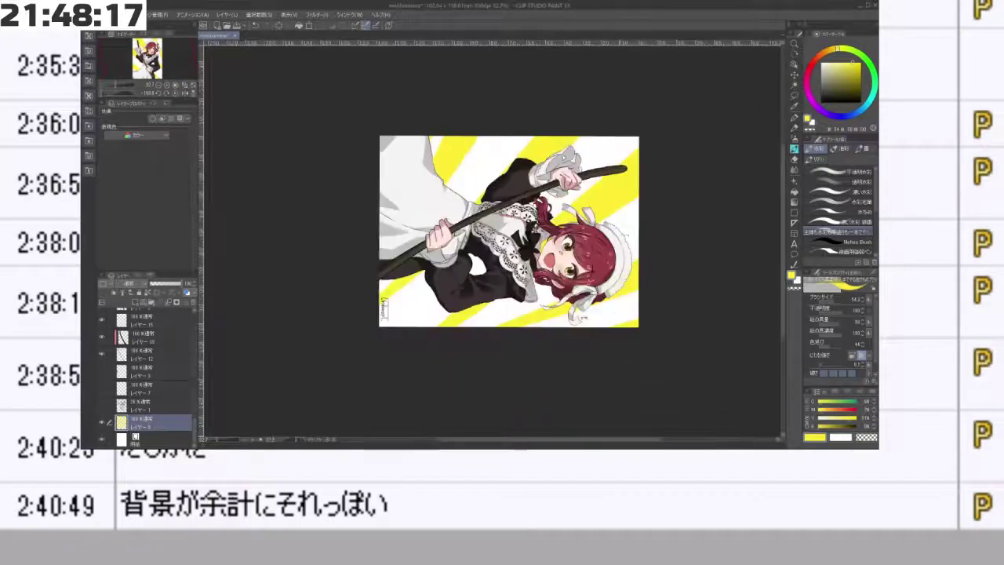
{"action": "key", "text": "minus"}
{"action": "left_click_drag", "start_coordinate": [471, 400], "coordinate": [587, 396]}
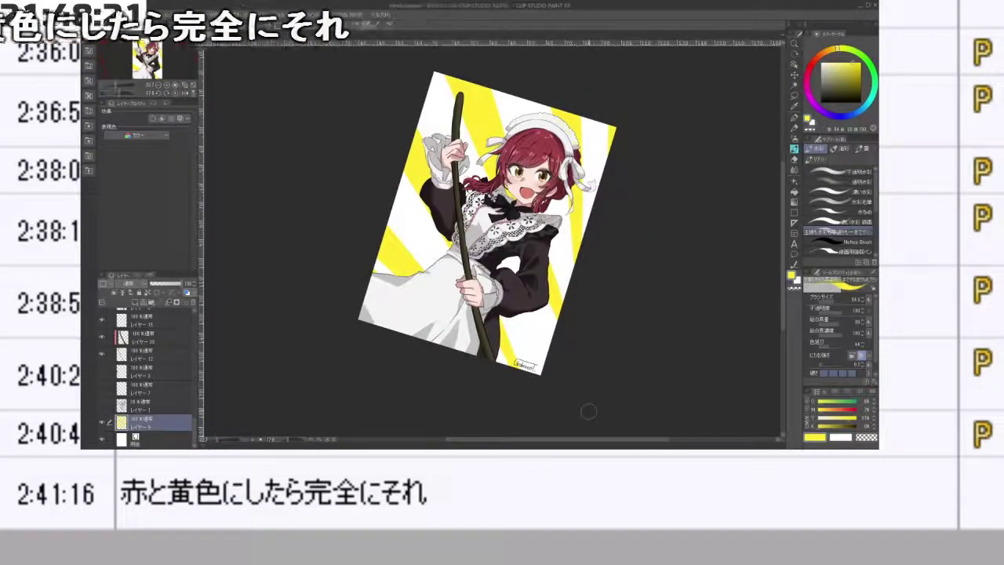
- Restore the solid yellow background and erase straight strips along the canvas edges to leave a white border around it
{"action": "left_click_drag", "start_coordinate": [586, 408], "coordinate": [533, 395]}
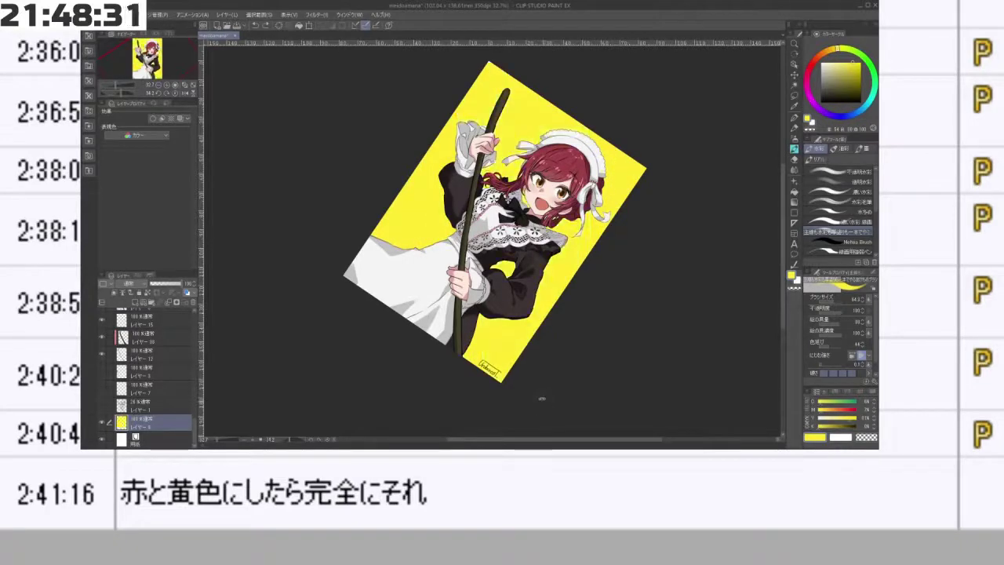
{"action": "left_click_drag", "start_coordinate": [542, 399], "coordinate": [618, 338]}
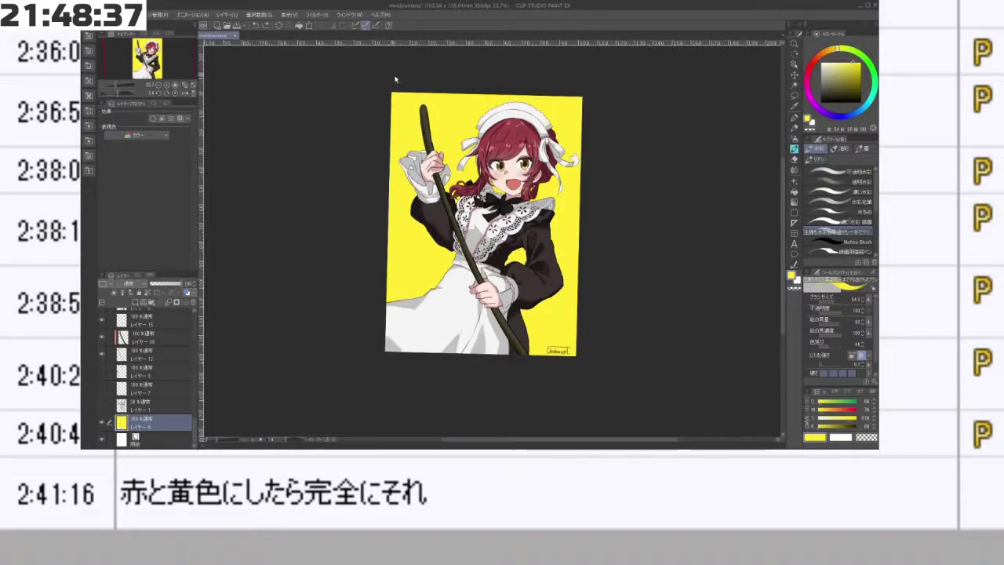
{"action": "mouse_move", "coordinate": [390, 69]}
{"action": "left_mouse_down"}
{"action": "mouse_move", "coordinate": [380, 346]}
{"action": "mouse_move", "coordinate": [641, 378]}
{"action": "left_mouse_up"}
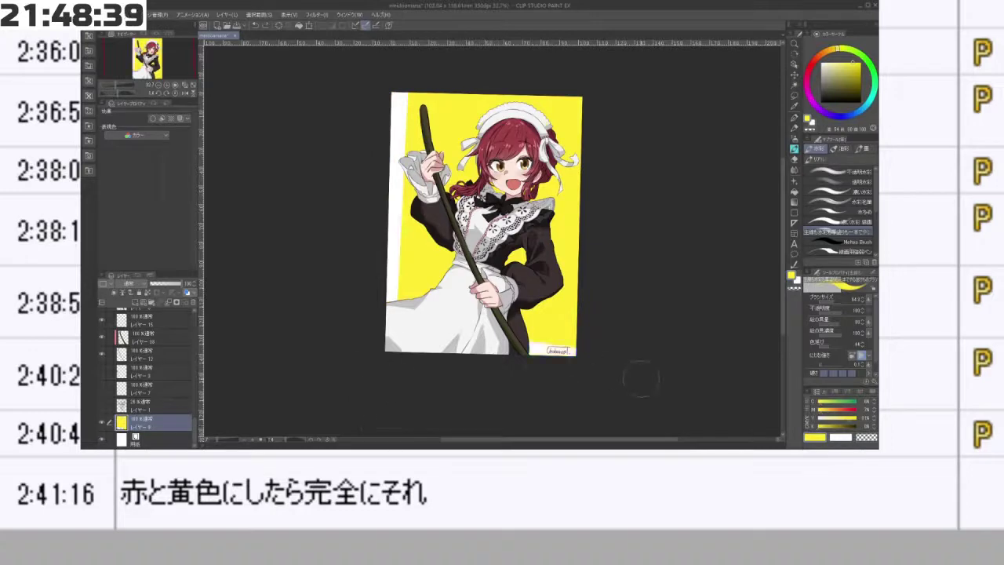
{"action": "left_click_drag", "start_coordinate": [568, 367], "coordinate": [571, 98]}
{"action": "left_click_drag", "start_coordinate": [408, 110], "coordinate": [671, 121]}
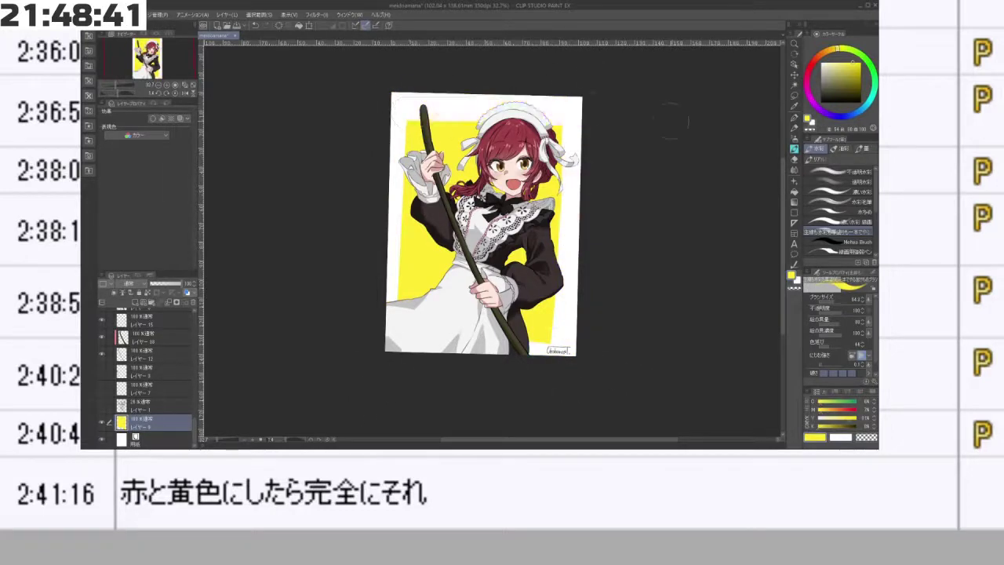
- Redo the white border strip along the canvas's top edge and check the frame from different canvas angles
{"action": "key", "text": "ctrl+z"}
{"action": "left_click_drag", "start_coordinate": [393, 100], "coordinate": [717, 118]}
{"action": "left_click_drag", "start_coordinate": [507, 417], "coordinate": [403, 302]}
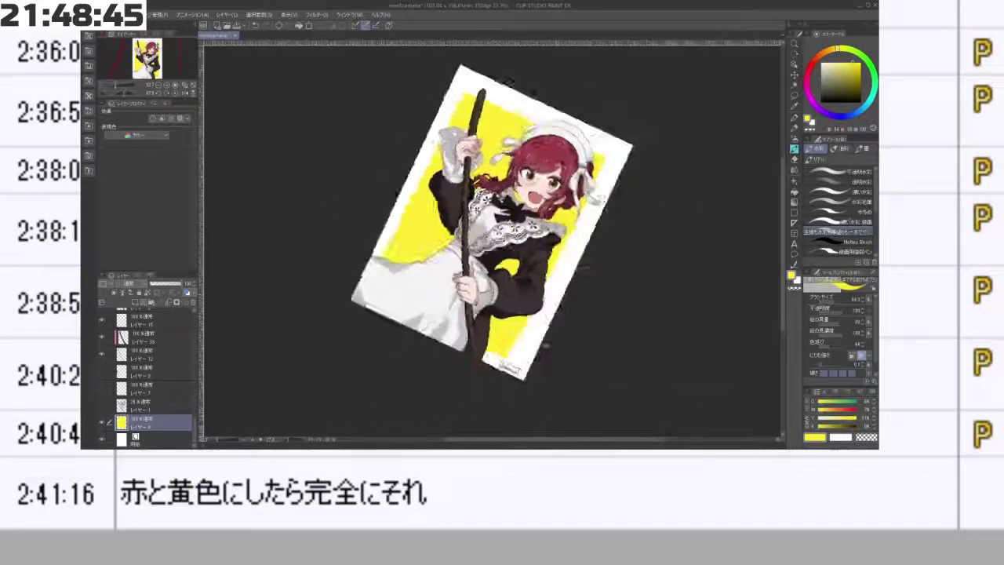
{"action": "left_click_drag", "start_coordinate": [547, 345], "coordinate": [589, 312]}
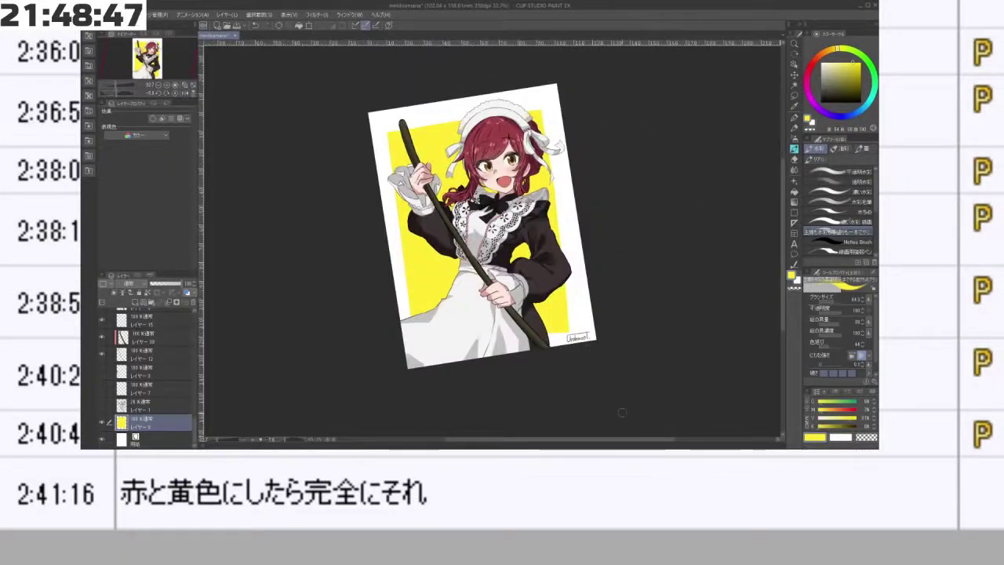
- Undo the white border strips to restore the solid yellow background behind the maid
{"action": "key", "text": "ctrl+z"}
{"action": "key", "text": "ctrl+z"}
{"action": "key", "text": "ctrl+z"}
{"action": "key", "text": "ctrl+z"}
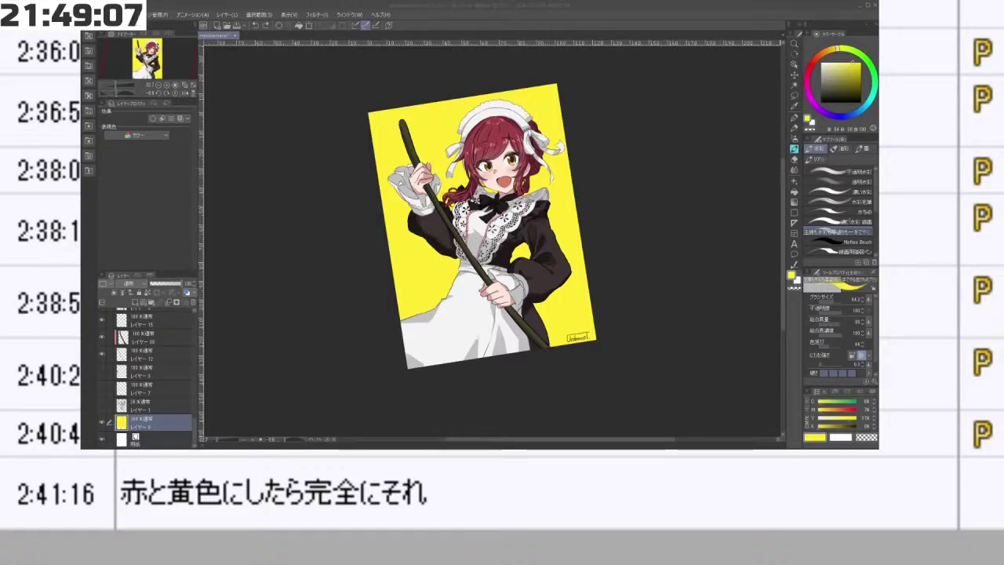
- Save the maid illustration with its solid yellow background to the existing file
{"action": "left_click", "coordinate": [99, 15]}
{"action": "left_click", "coordinate": [127, 79]}
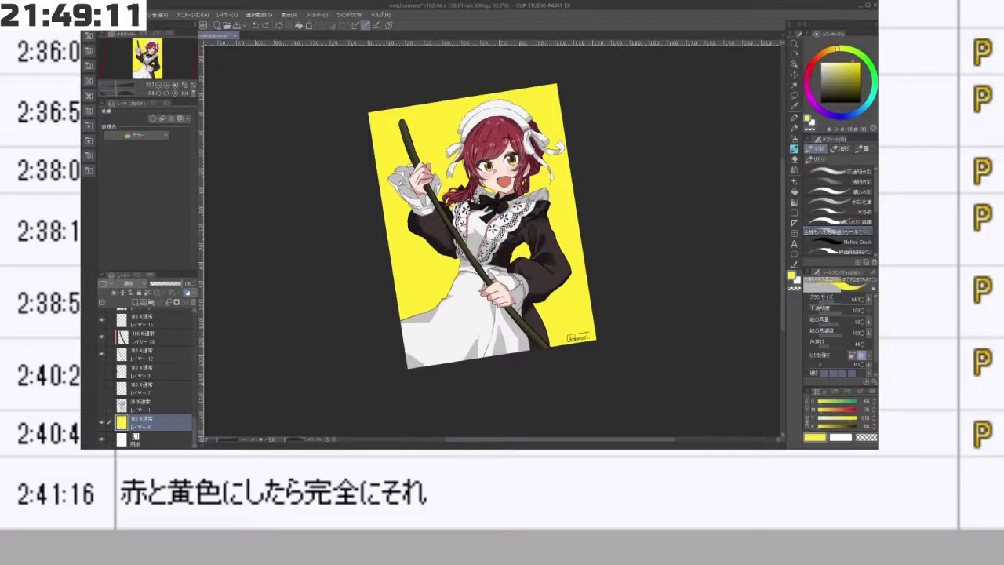
{"action": "key", "text": "ctrl+s"}
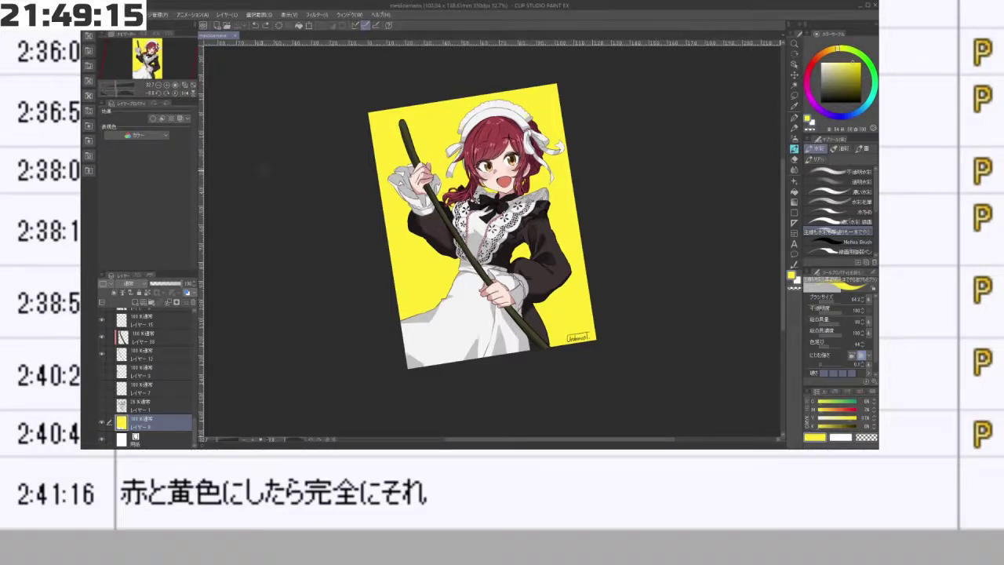
- Export the illustration's timelapse video, keeping the offered length and size options and the original aspect ratio
{"action": "left_click", "coordinate": [122, 14]}
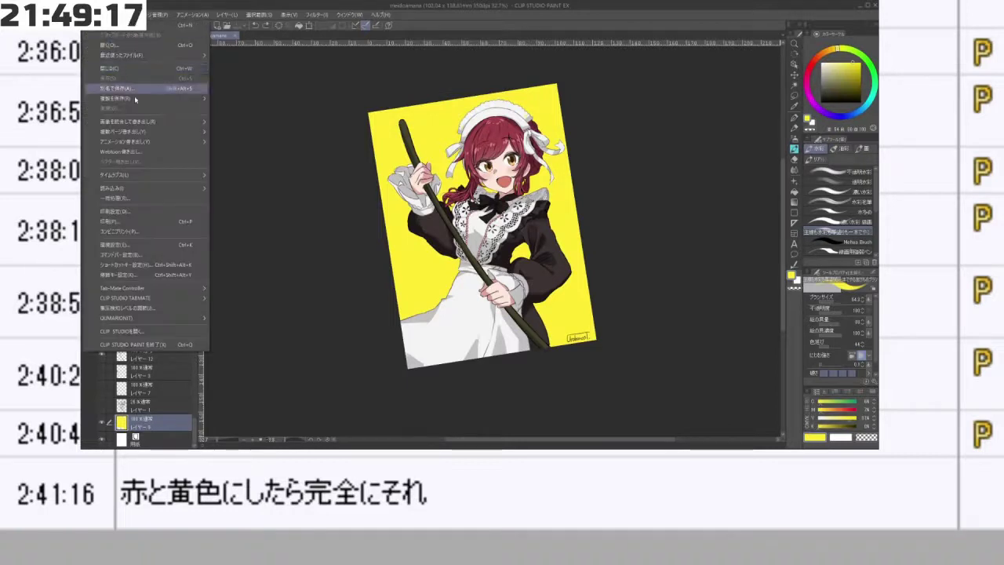
{"action": "mouse_move", "coordinate": [199, 176]}
{"action": "left_click", "coordinate": [253, 187]}
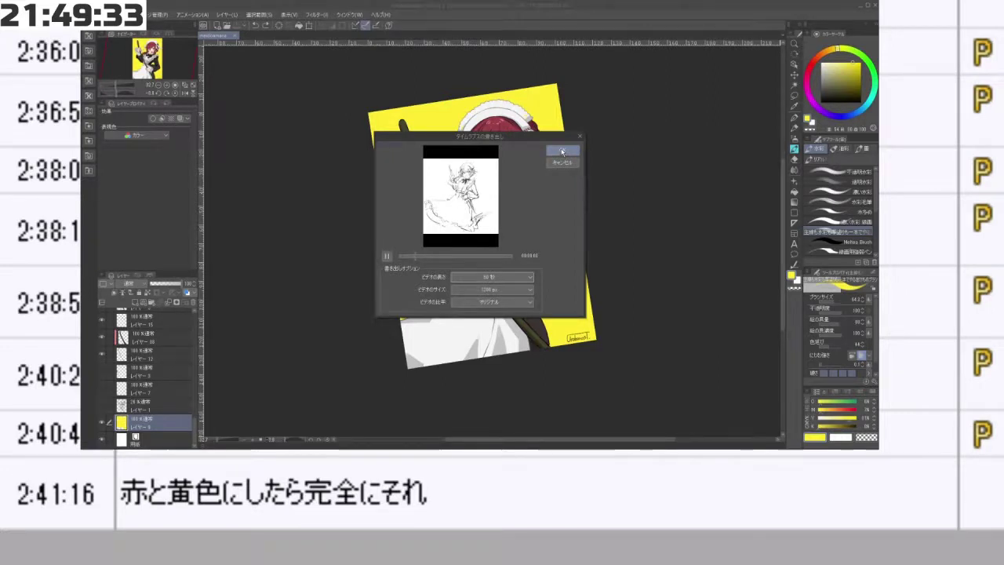
{"action": "left_click", "coordinate": [562, 152]}
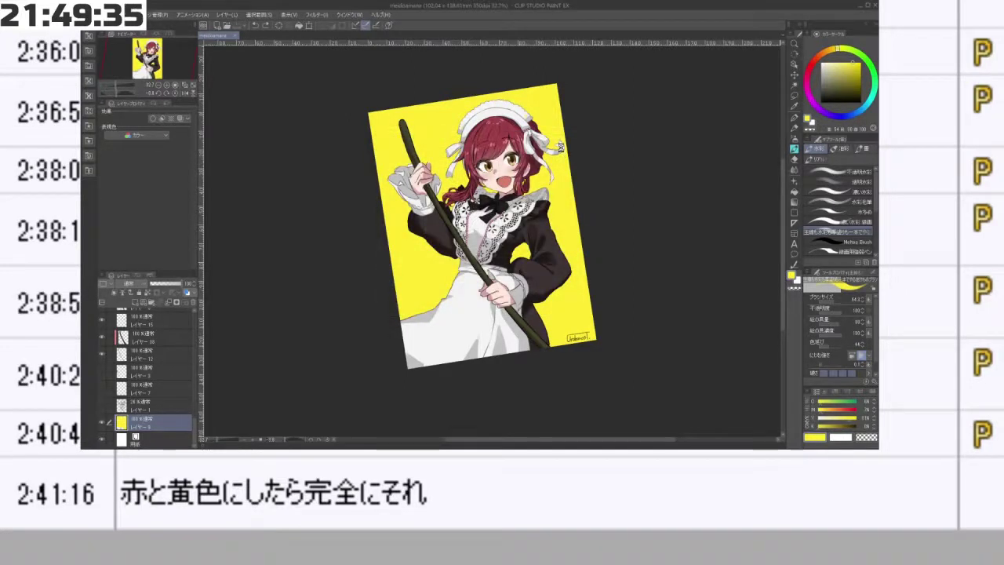